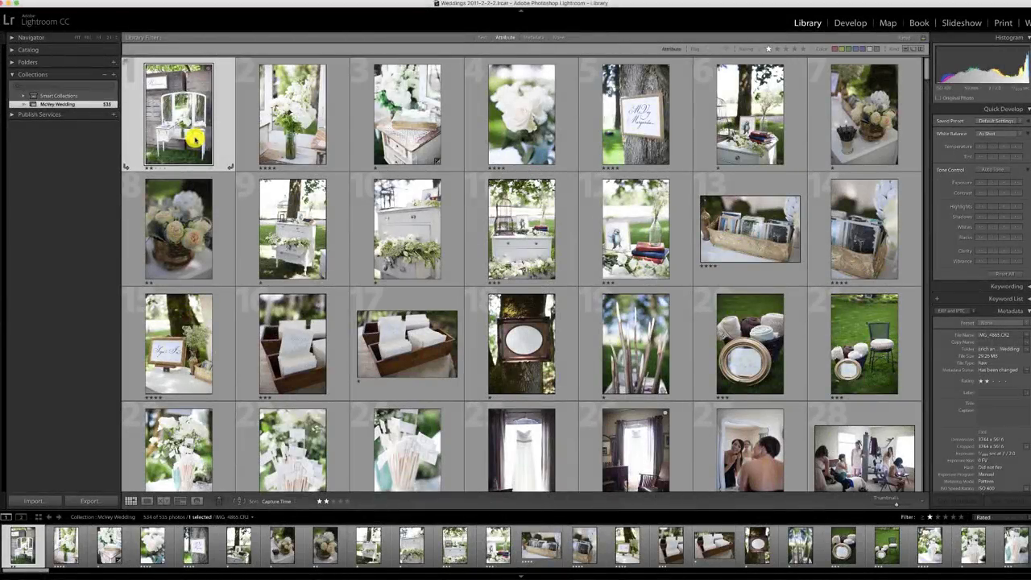
double_click(194, 138)
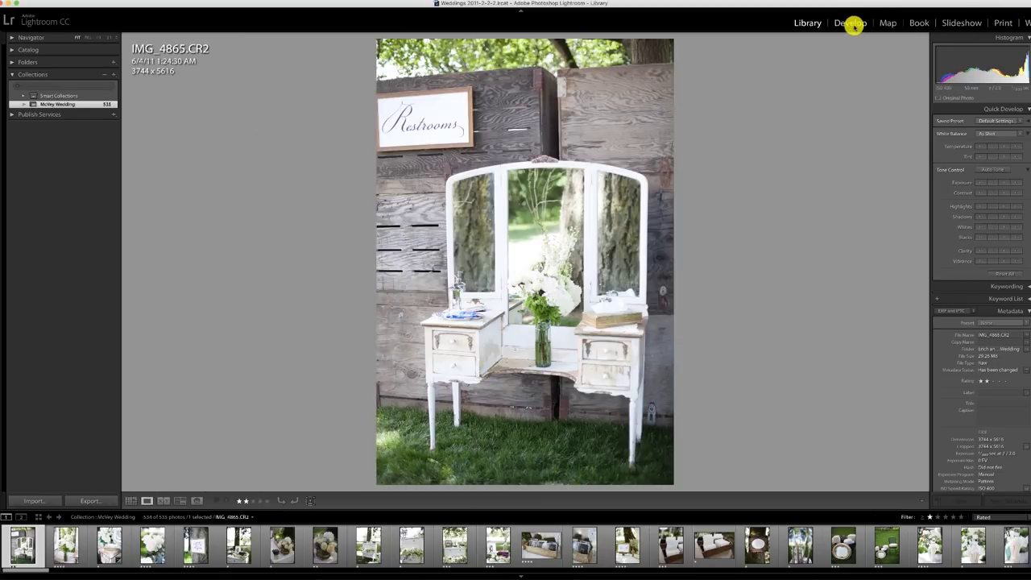
left_click(849, 22)
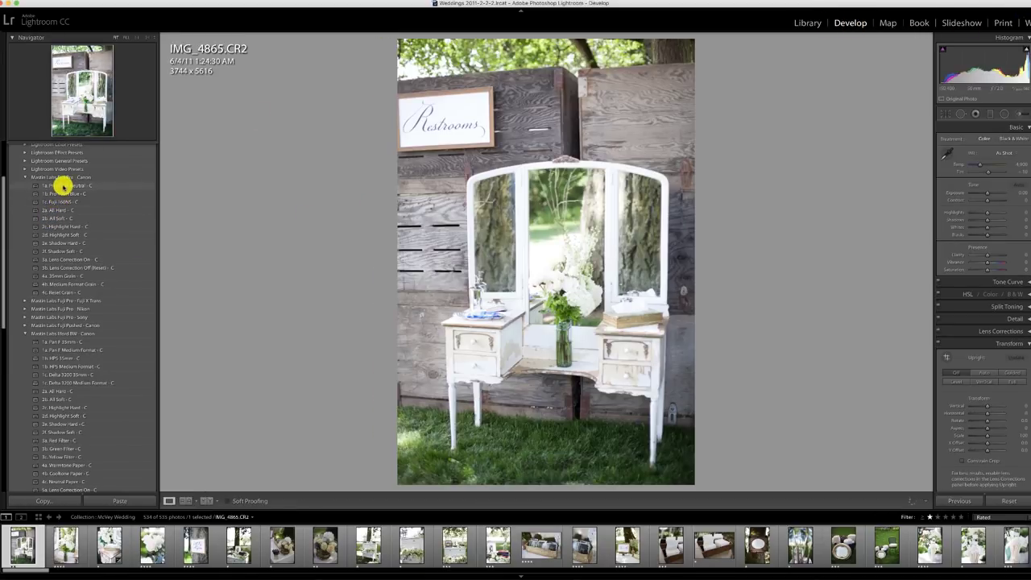
left_click(64, 185)
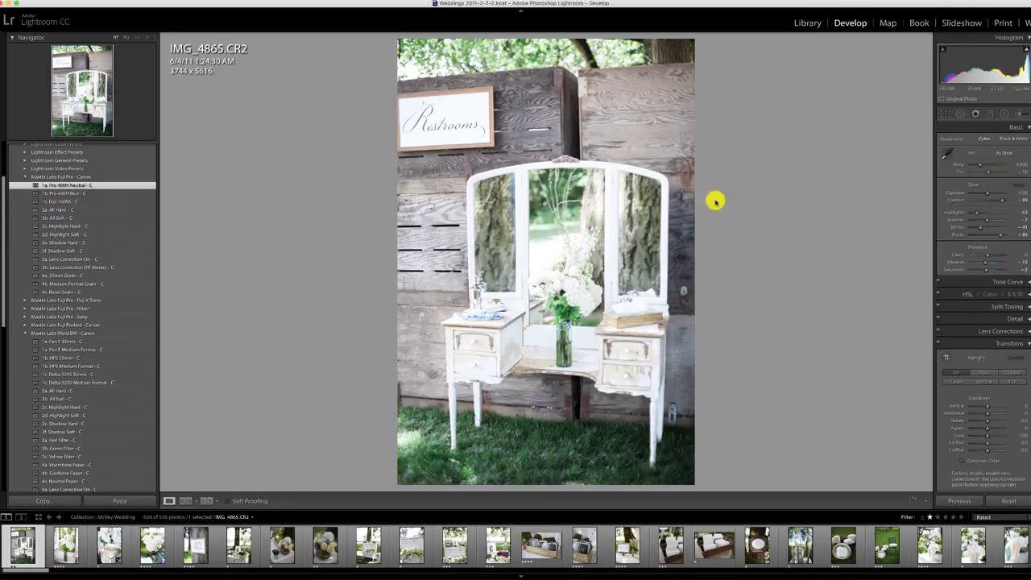
left_click(979, 372)
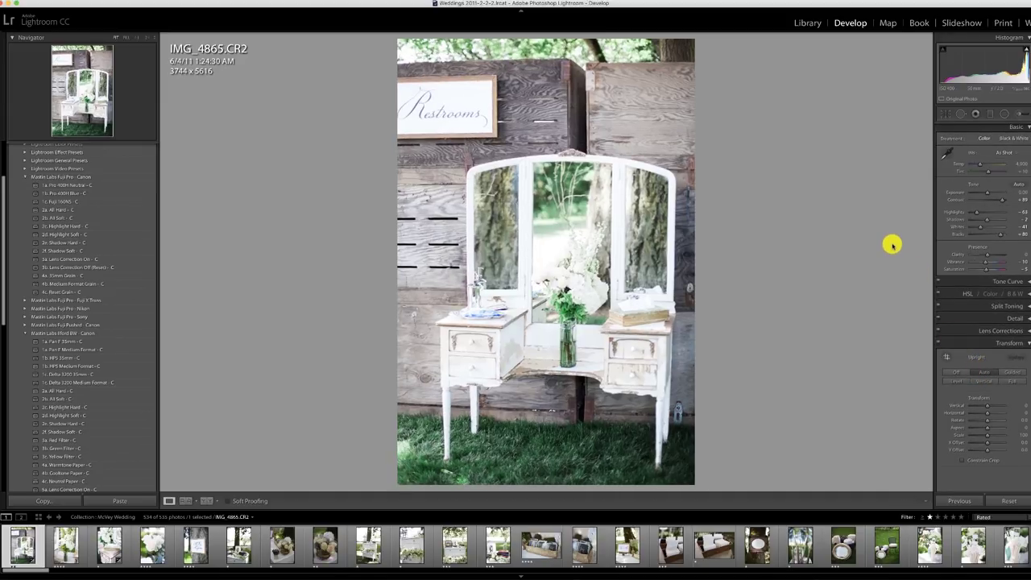
key("r")
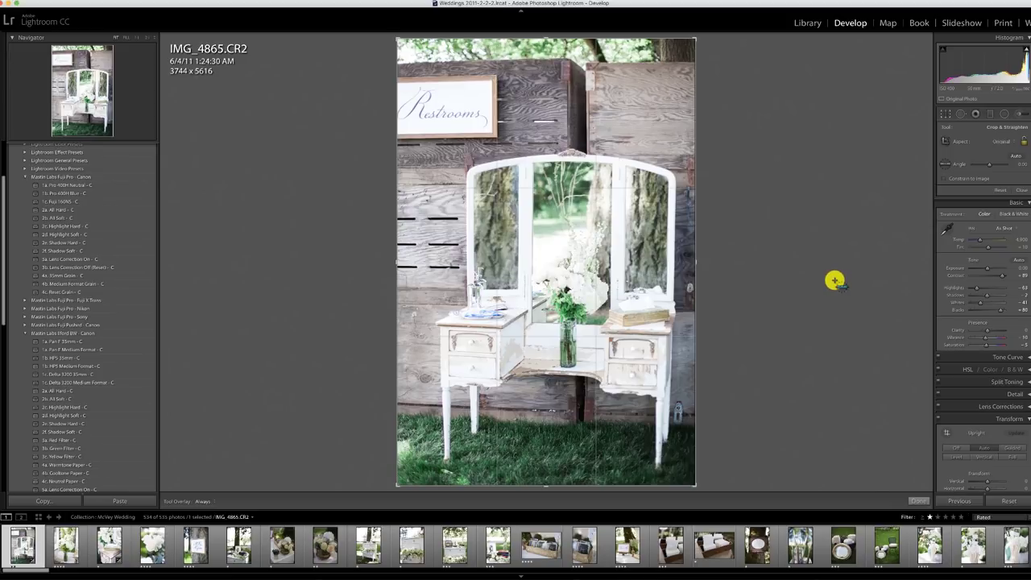
key("ctrl+z")
key("ctrl+z")
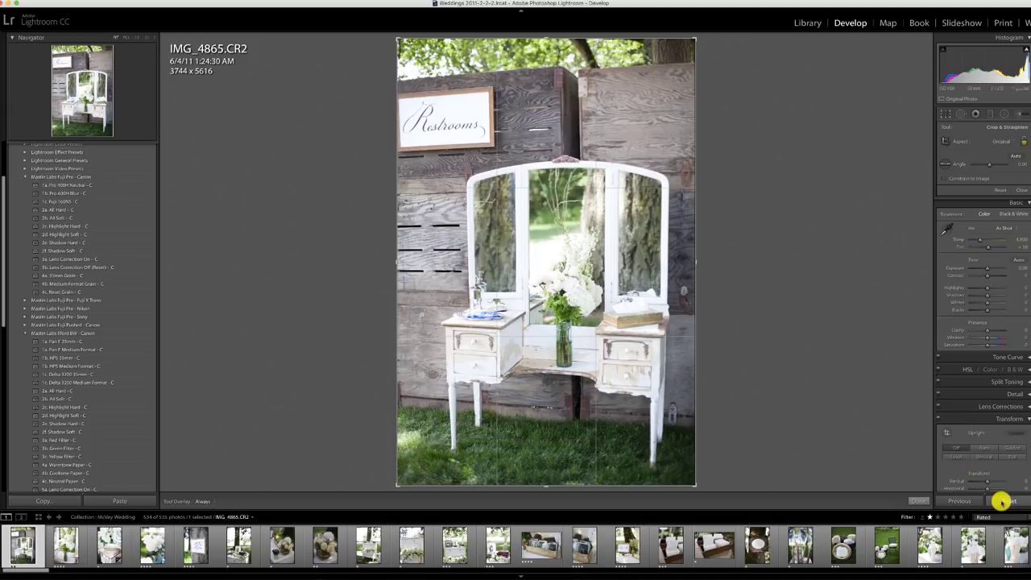
left_click(1002, 501)
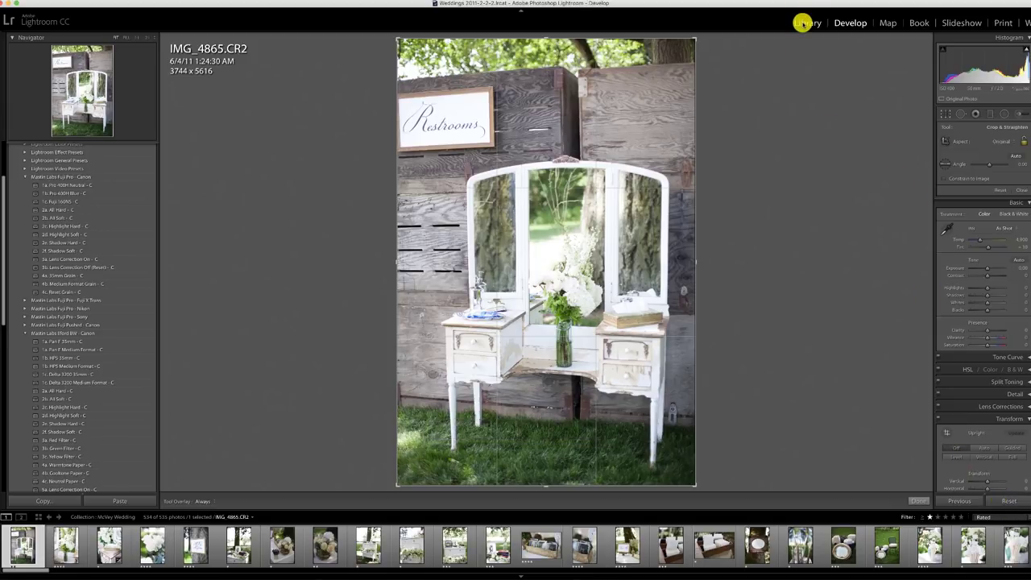
left_click(802, 23)
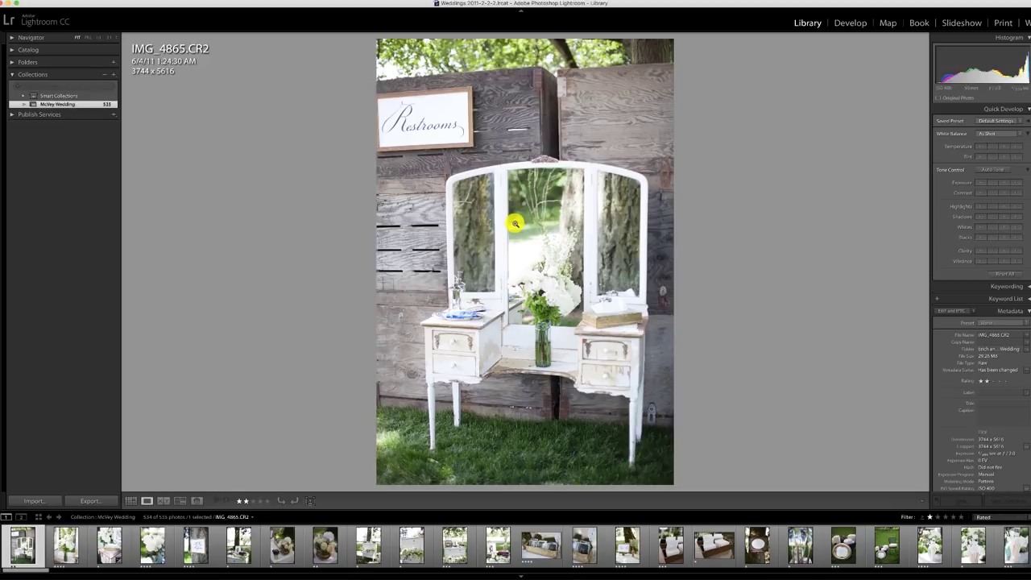
key("g")
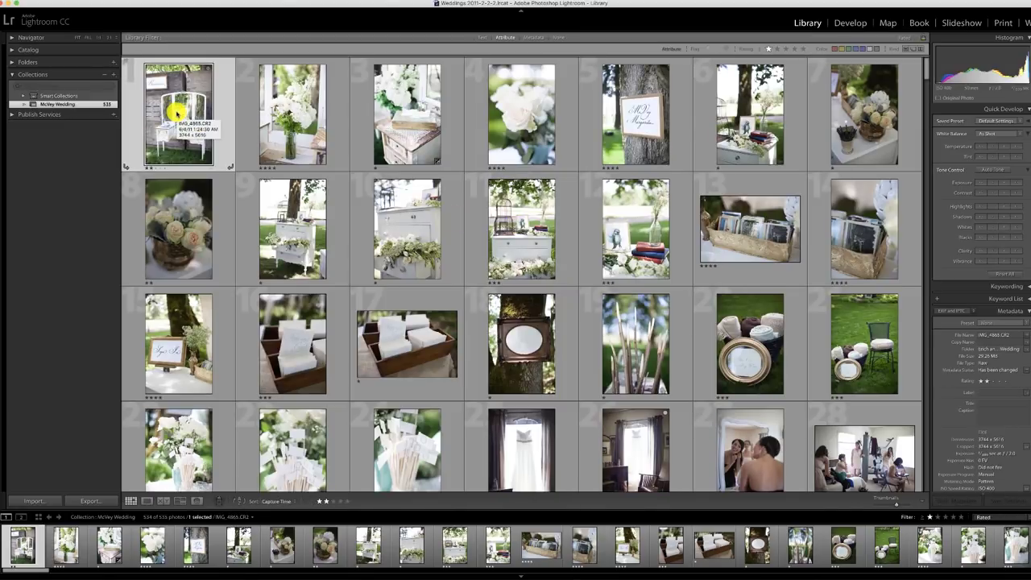
Open the vanity photo IMG_4865.CR2 for developing and apply the Mastin Labs Canon preset 1a. Pro 400H Neutral - C
double_click(177, 112)
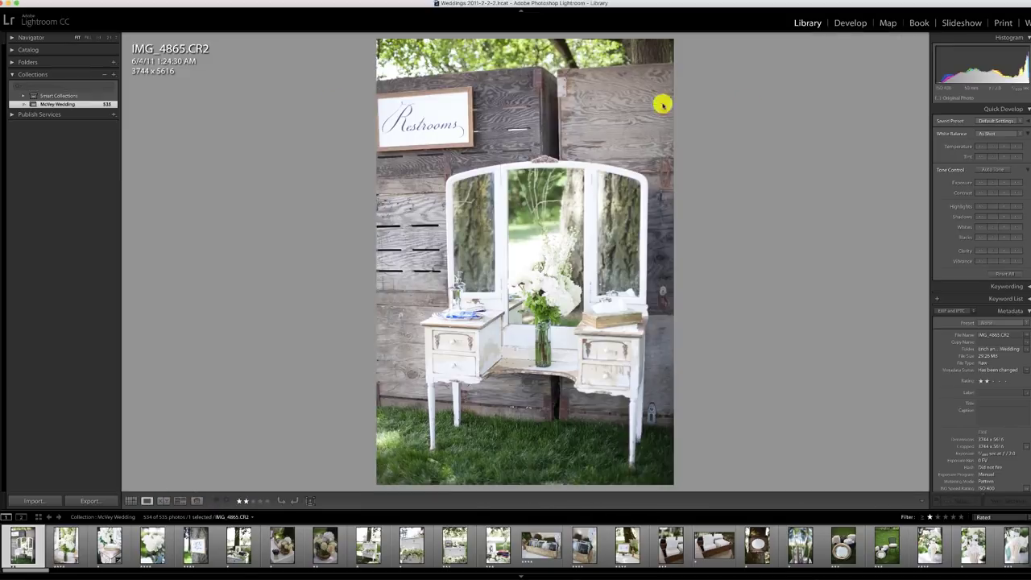
left_click(844, 23)
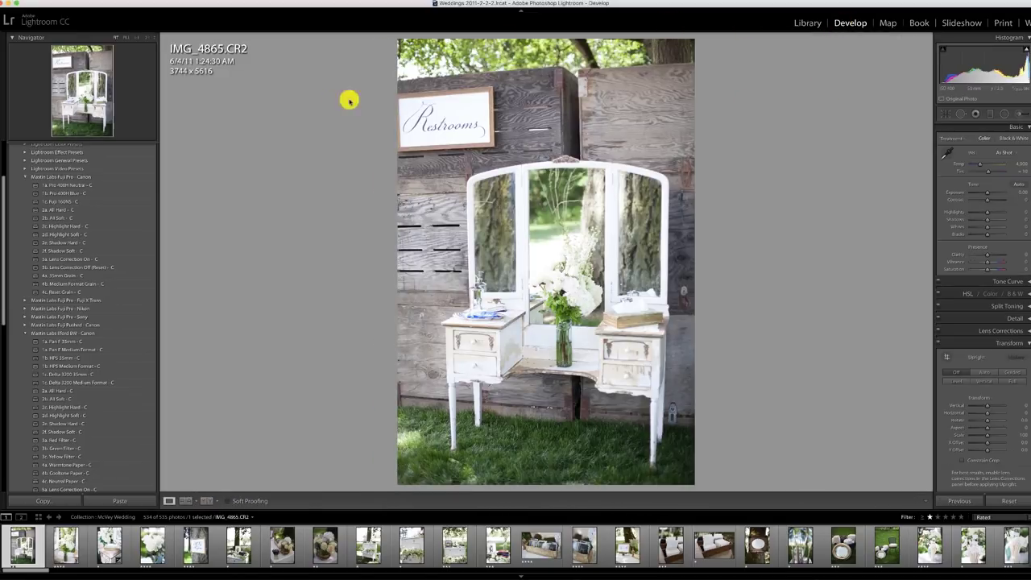
left_click(88, 184)
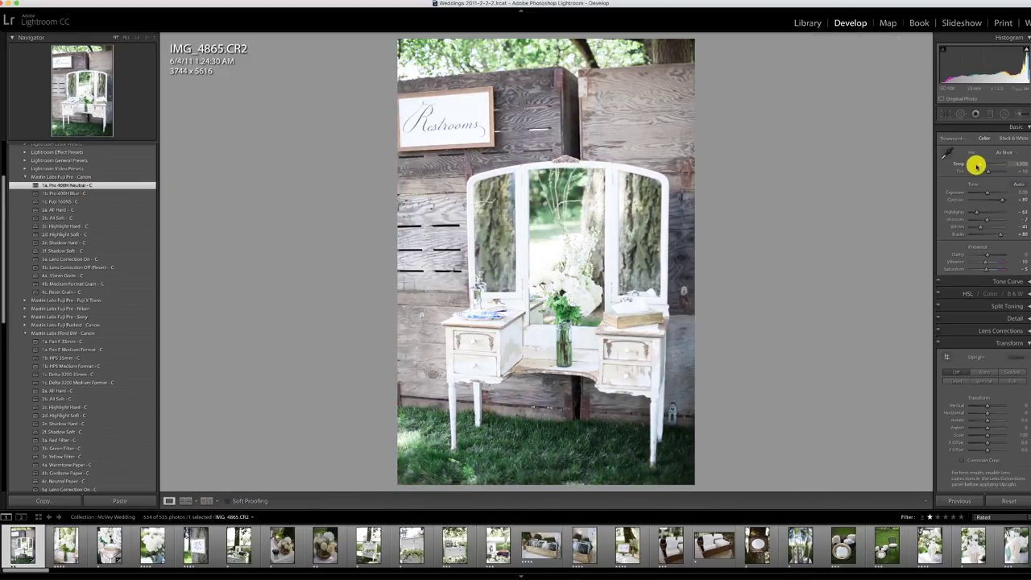
Set the vanity photo's white balance temperature to 5,554 and apply the 2a. All Hard - C preset
left_click_drag(978, 164, 980, 165)
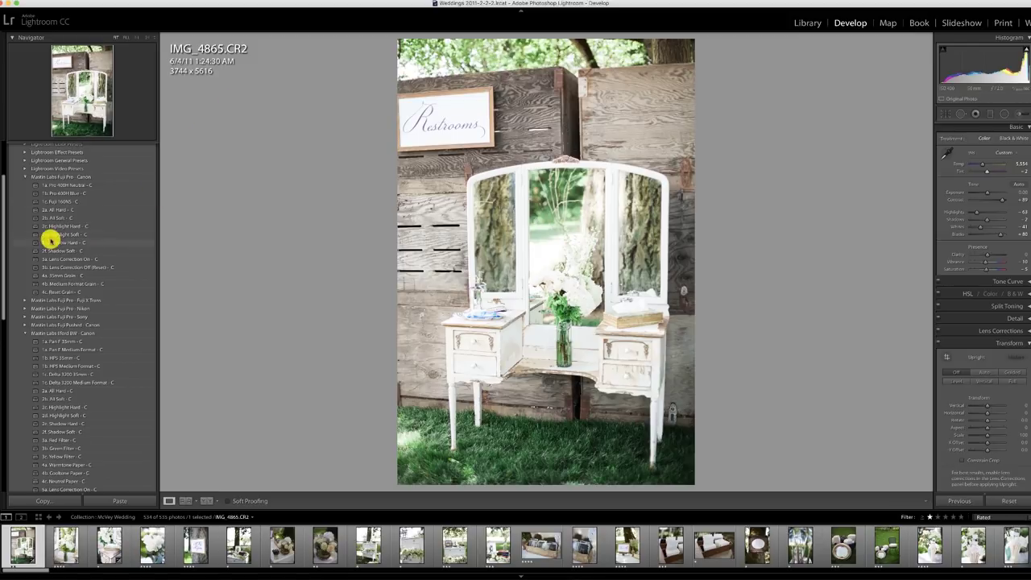
left_click(60, 210)
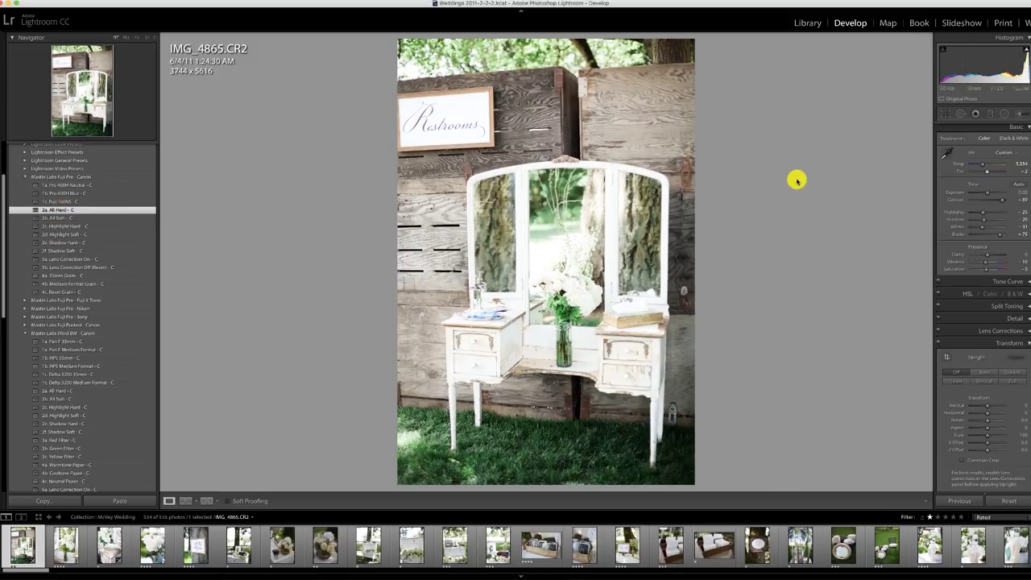
Select photos 1 to 24 in the library grid and synchronize the vanity photo's settings to them, excluding Lens Corrections and Crop
left_click(807, 24)
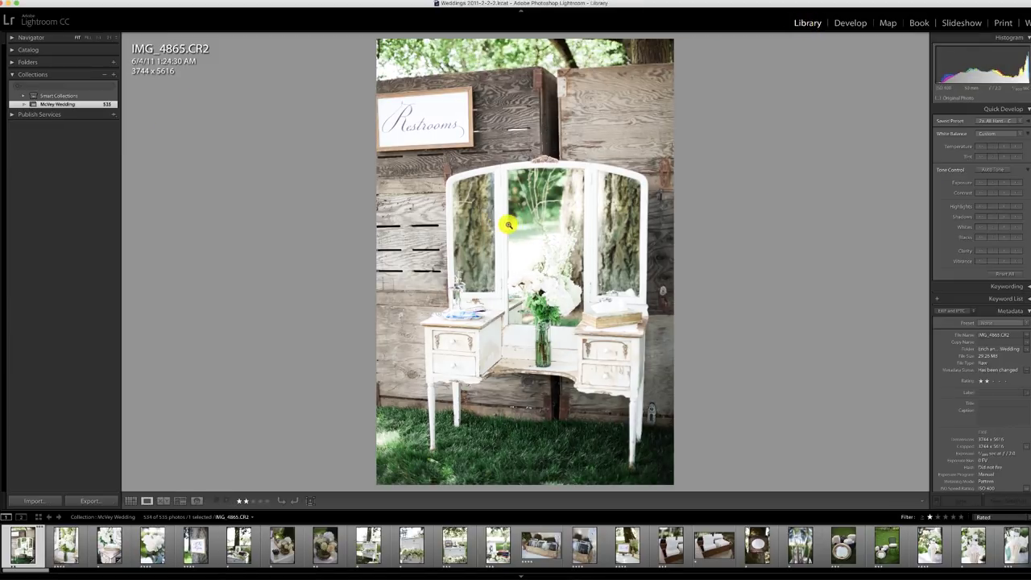
key("g")
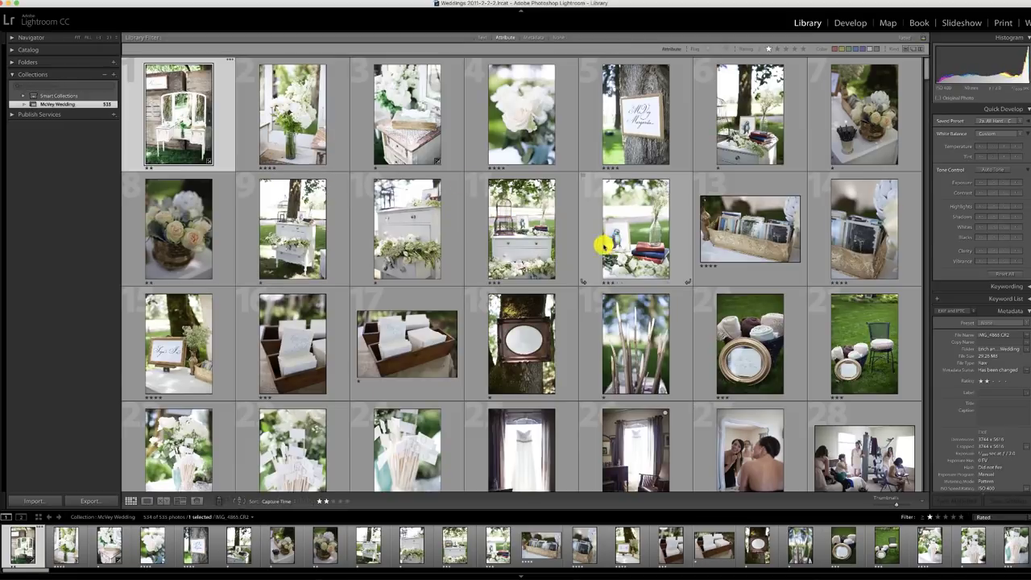
scroll(563, 342, "down", 2)
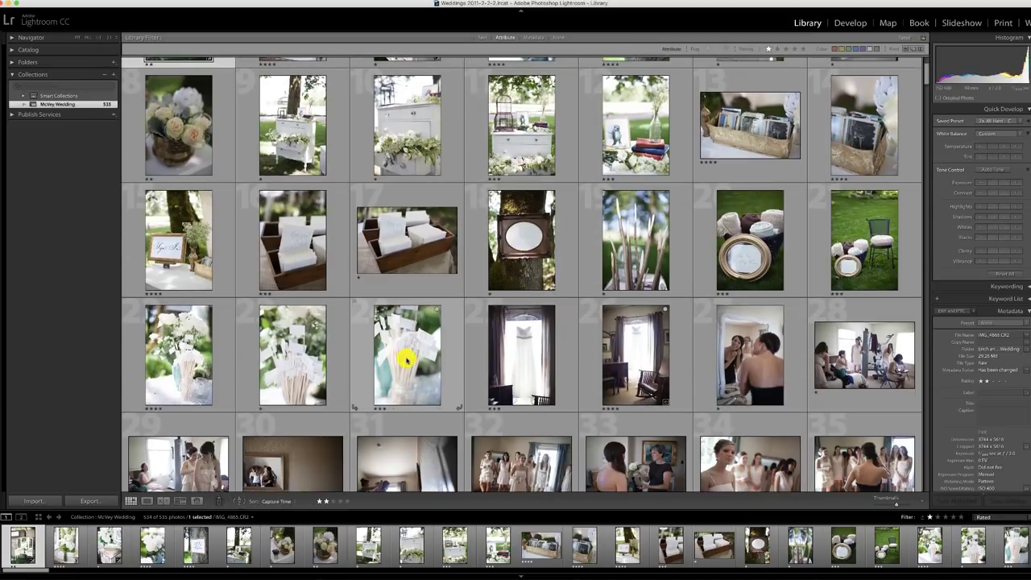
left_click(407, 360, "shift")
scroll(407, 342, "up", 2)
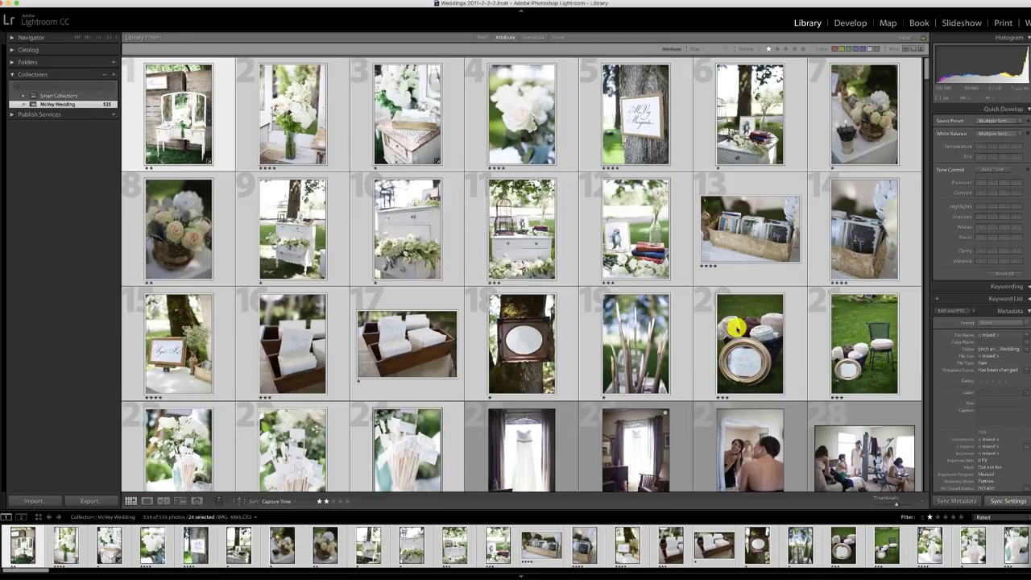
left_click(351, 211)
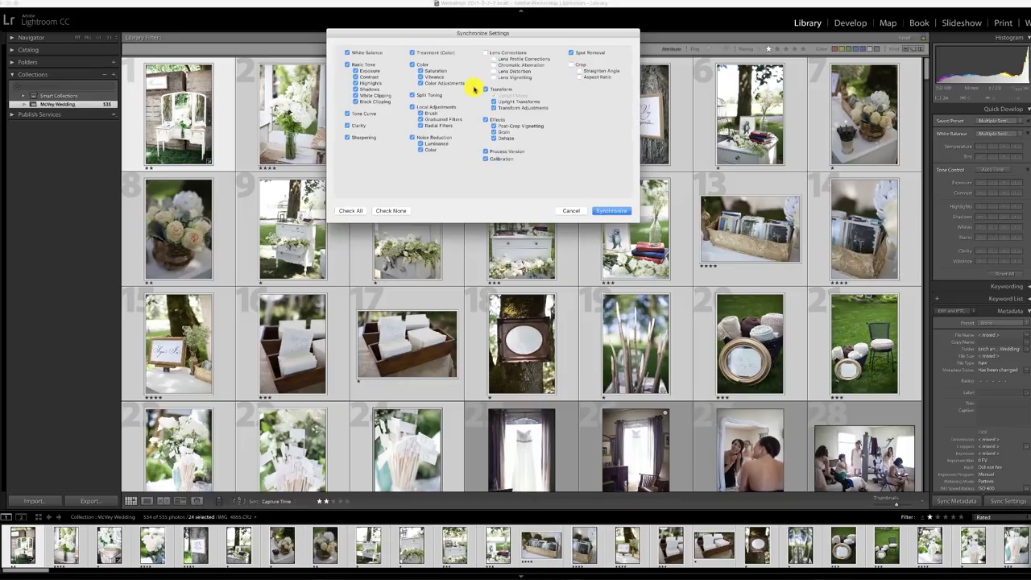
left_click(612, 211)
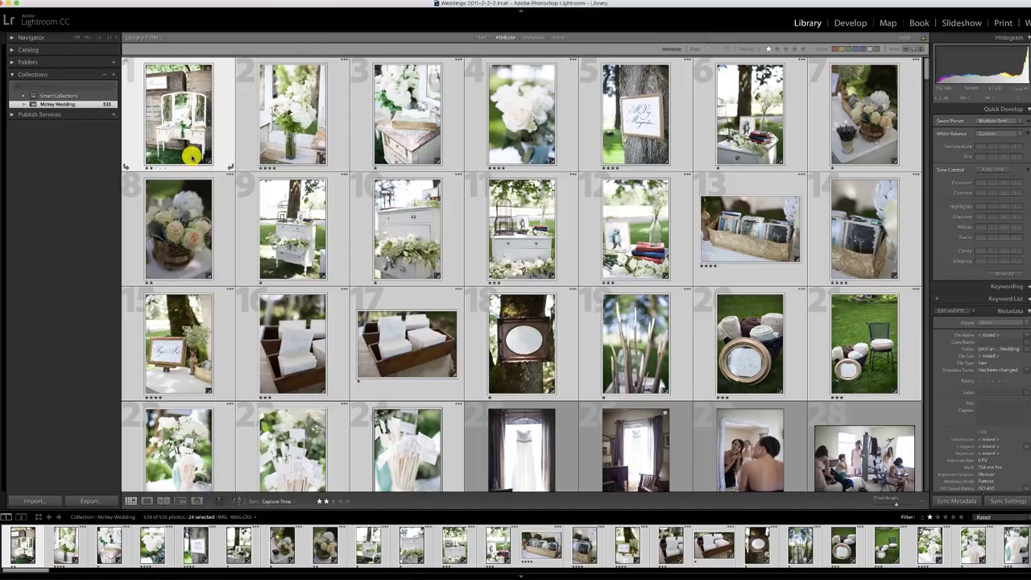
Straighten the flower vase photo IMG_4867.CR2 to an angle of -1.39 and set its exposure to -0.56
key("super+d")
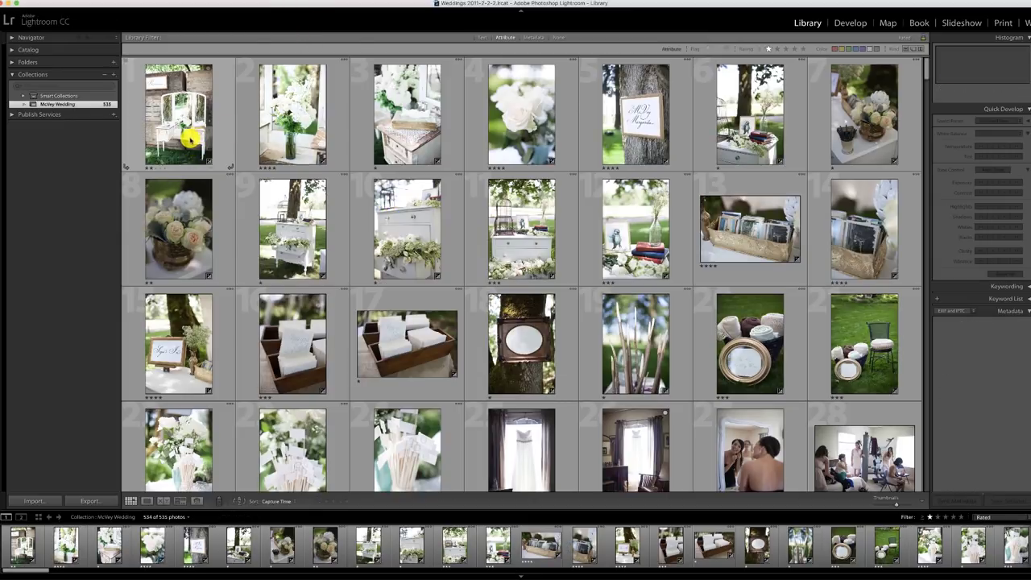
double_click(191, 139)
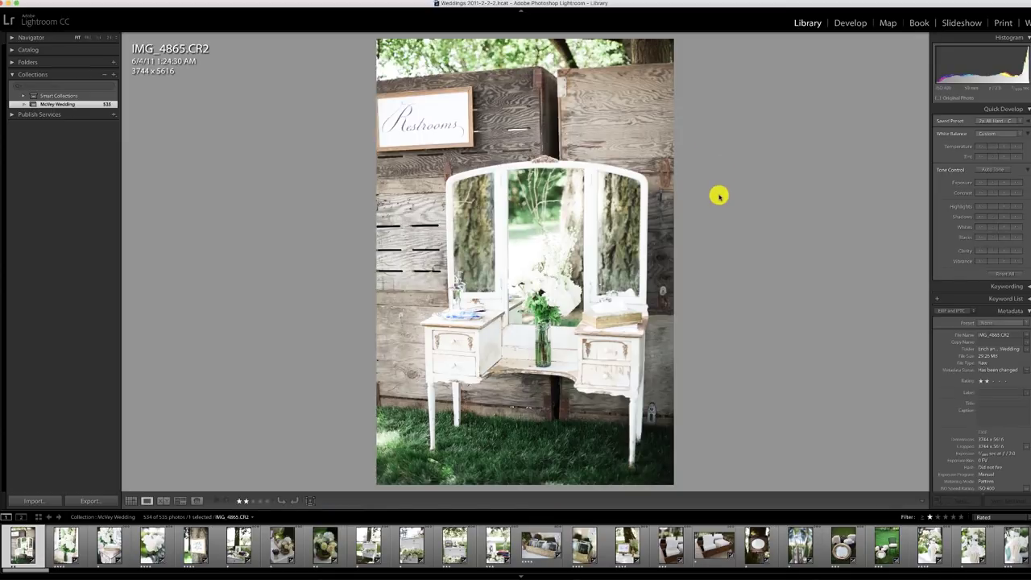
key("Right")
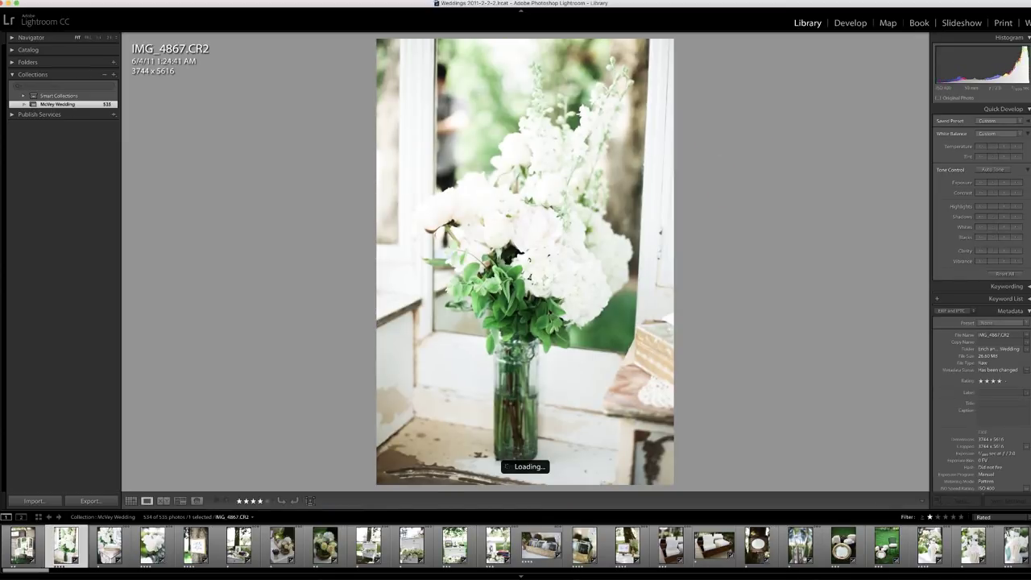
key("d")
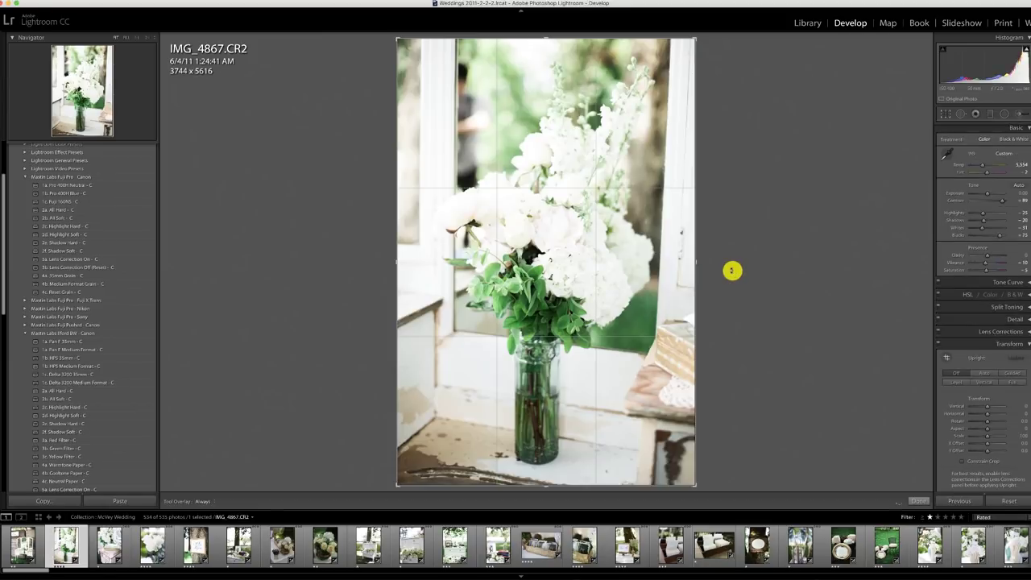
key("r")
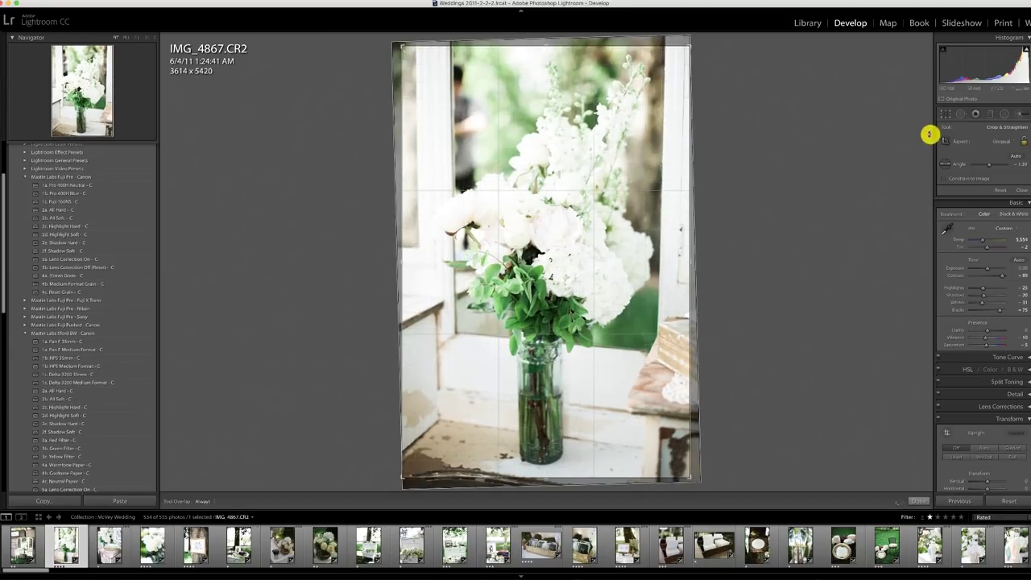
type("r-0.36")
key("Return")
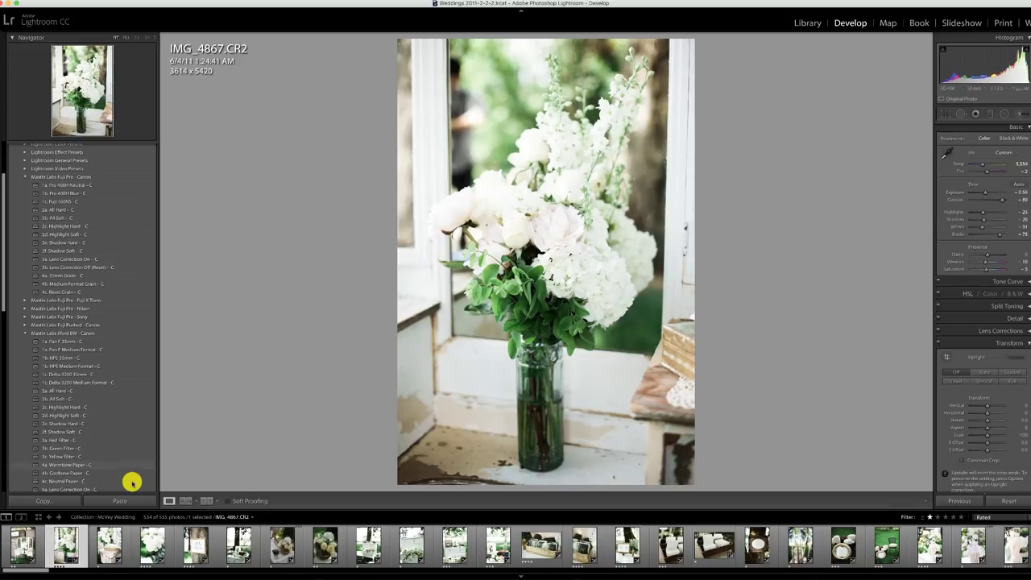
Set the exposure of the tissue box photo IMG_4869.CR2 to -0.50 and warm its white balance temperature
left_click(109, 545)
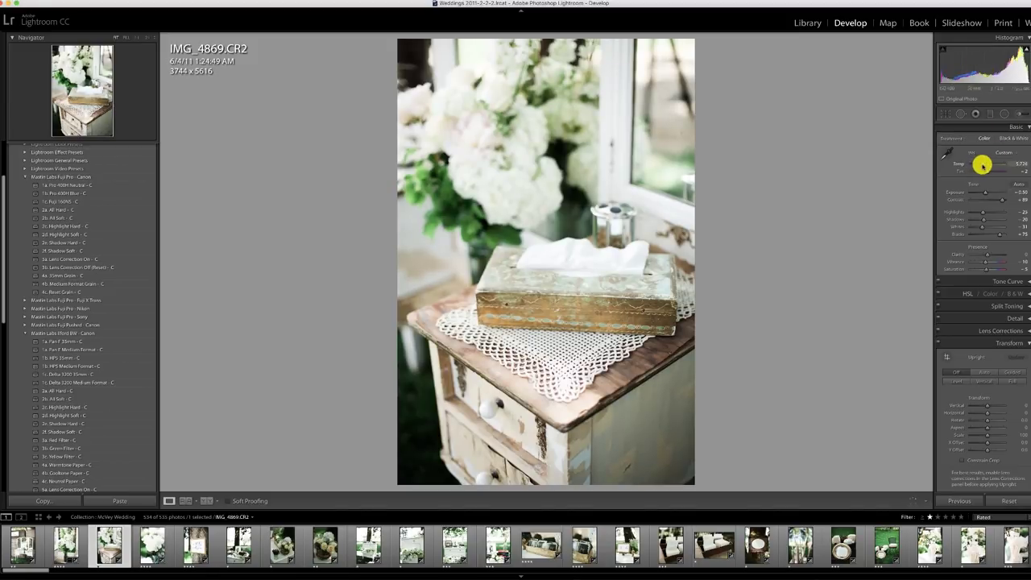
Apply the previous photo's settings to the white rose photo IMG_4878.CR2 and add the 2d. Highlight Soft - C preset
key("Right")
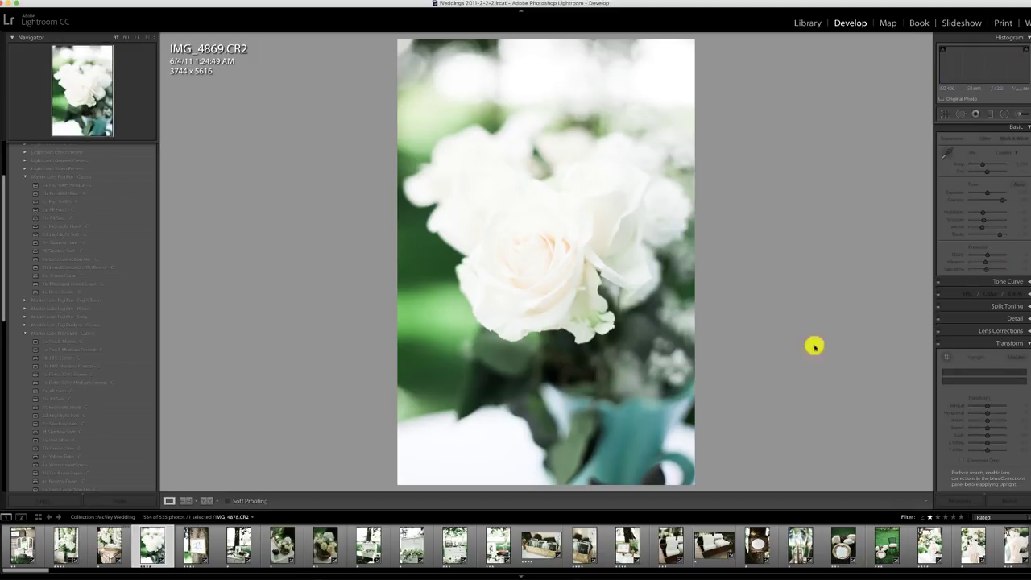
left_click(958, 500)
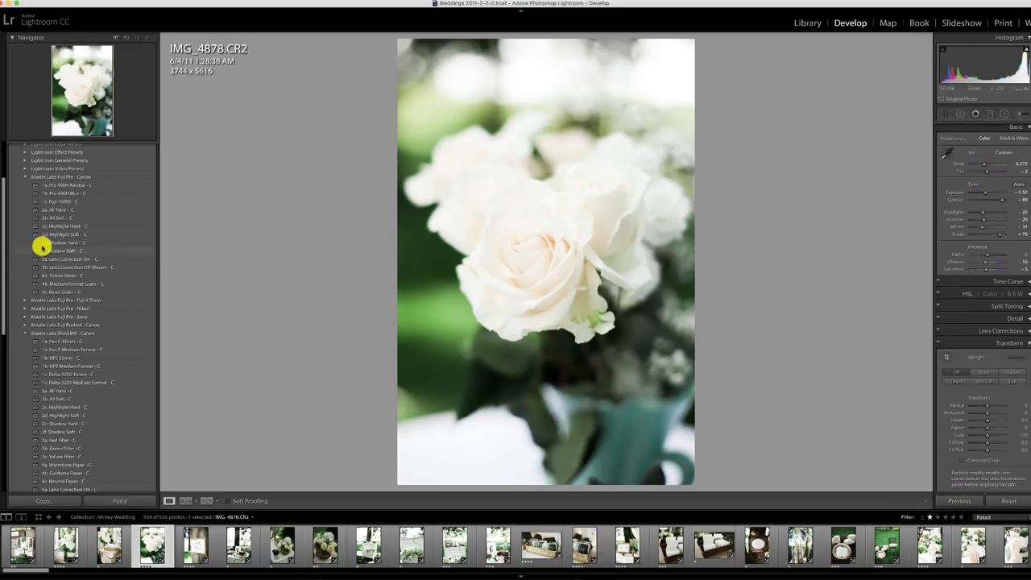
left_click(67, 233)
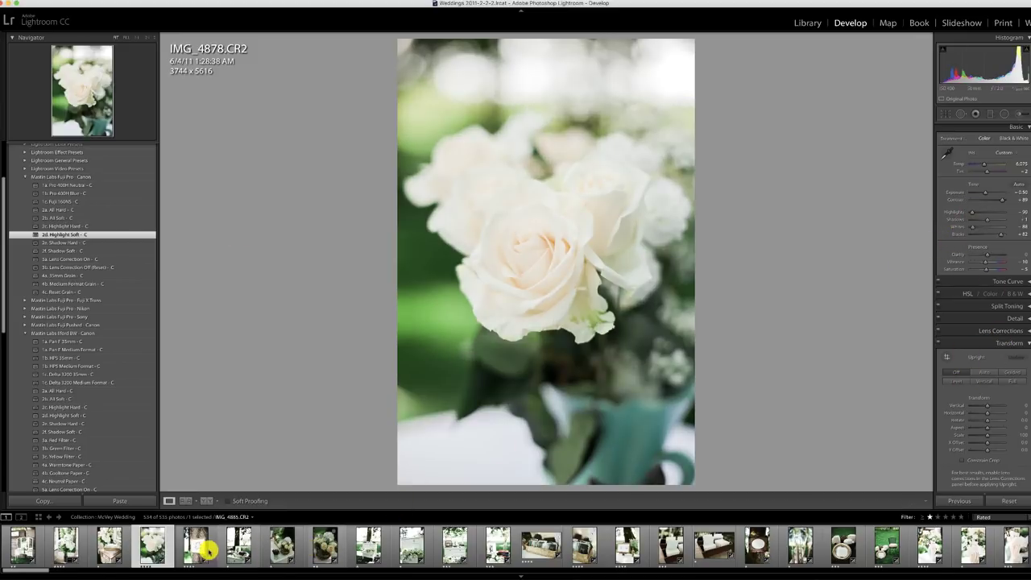
Apply the 2a. All Hard - C preset to the tree sign photo IMG_4881.CR2 and lower its exposure to -0.20
left_click(207, 551)
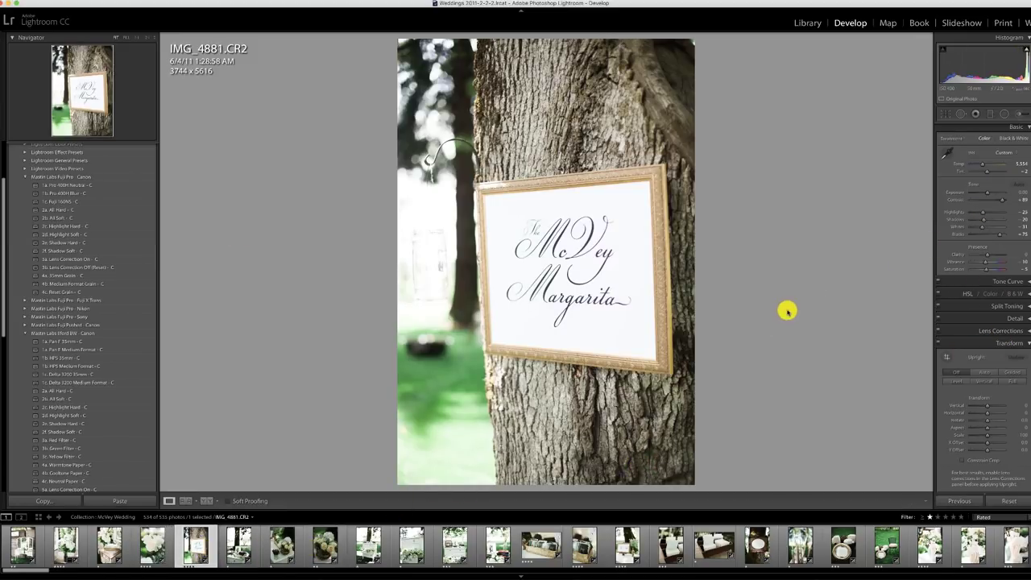
left_click(74, 210)
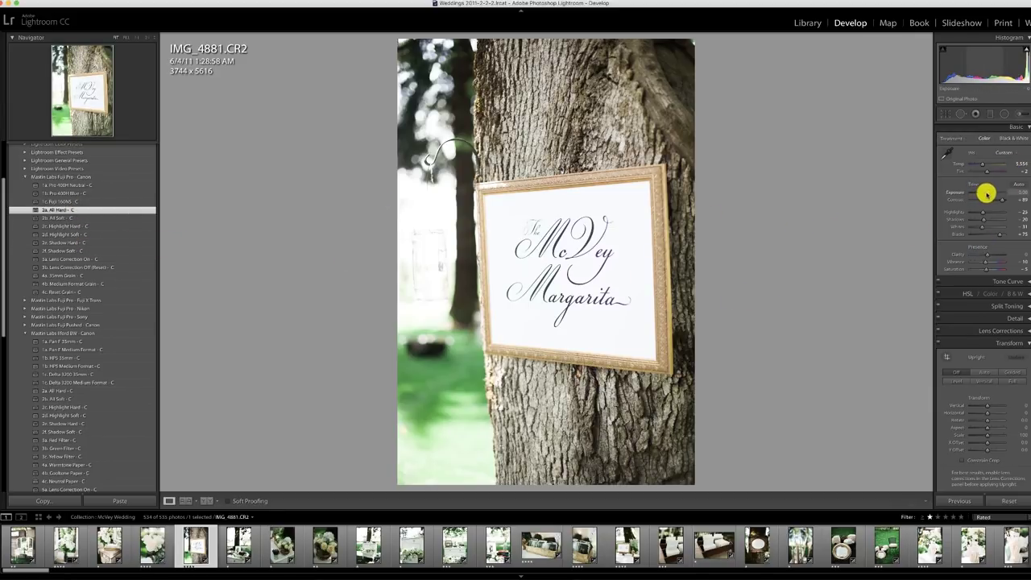
left_click_drag(986, 193, 984, 193)
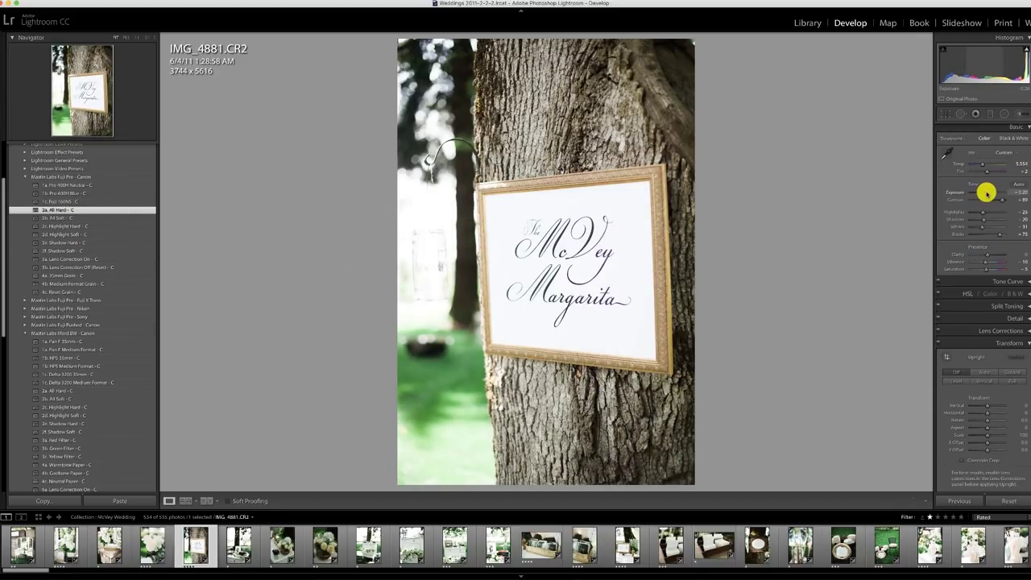
Raise the exposure of the birdcage and books photo IMG_4885.CR2
left_click(254, 541)
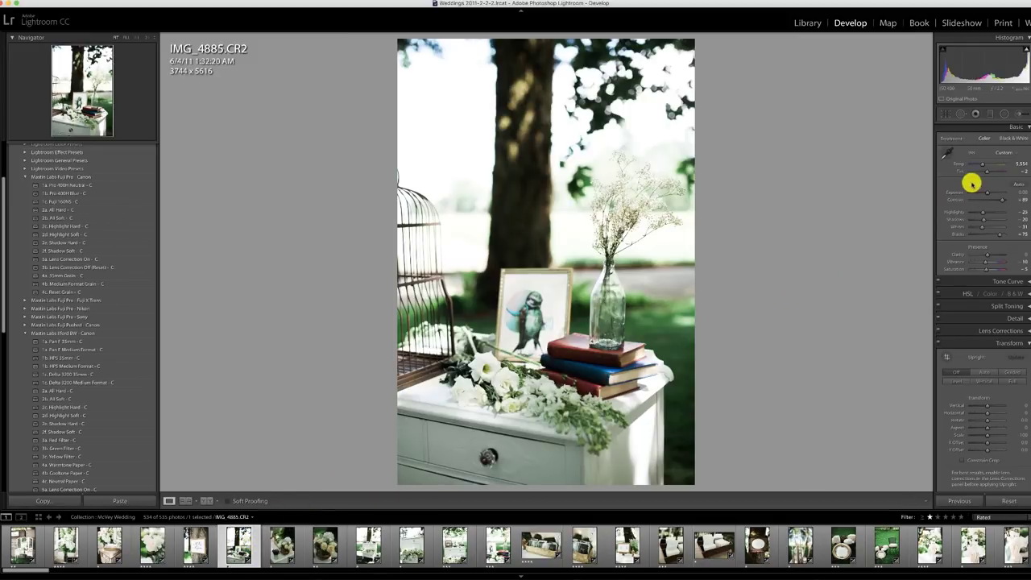
left_click_drag(984, 191, 989, 194)
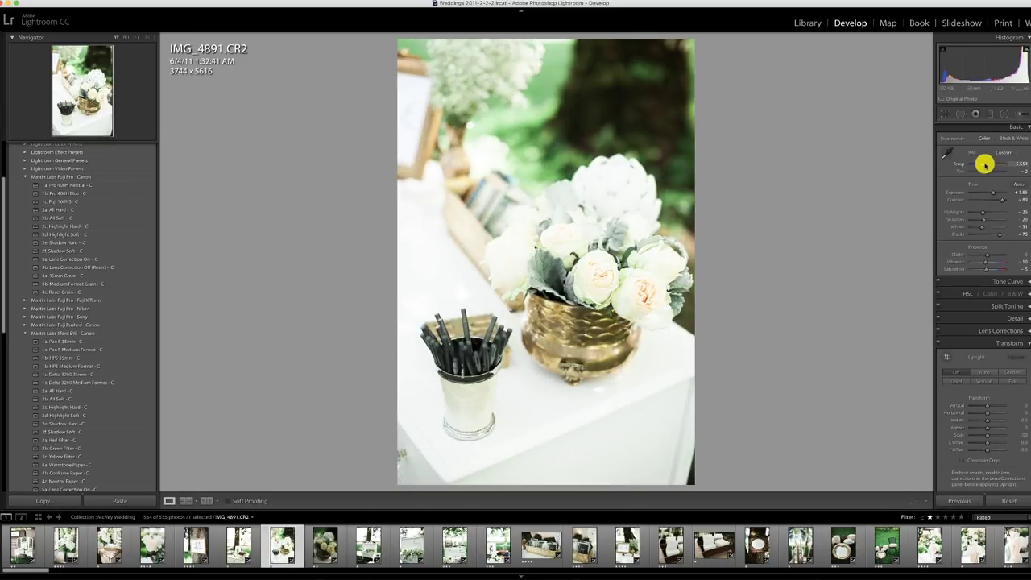
Apply the 2b. All Soft - C preset with a raised tint to IMG_4891.CR2 and the 2d. Highlight Soft - C preset to IMG_4892.CR2
left_click(60, 217)
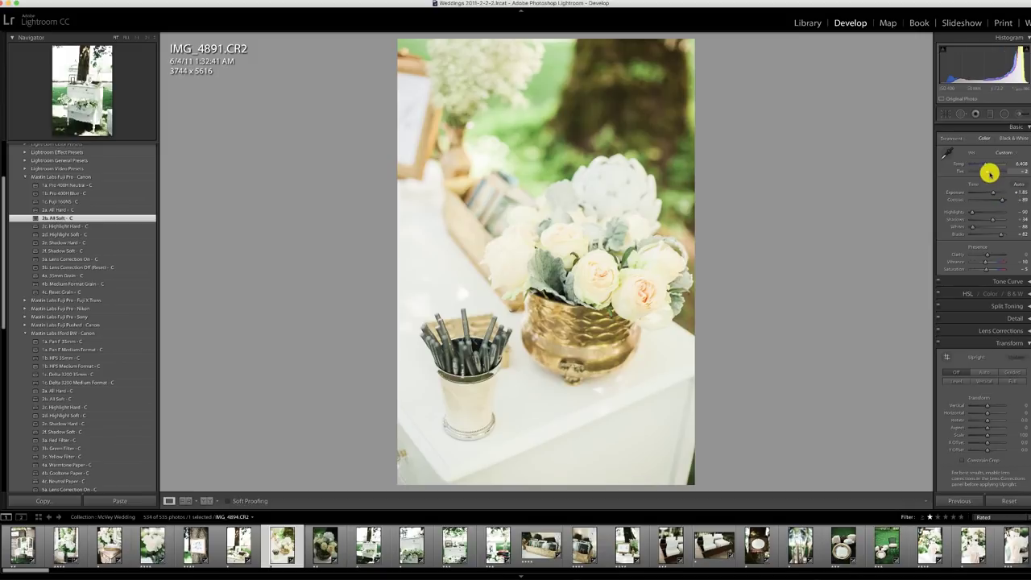
left_click_drag(987, 172, 988, 172)
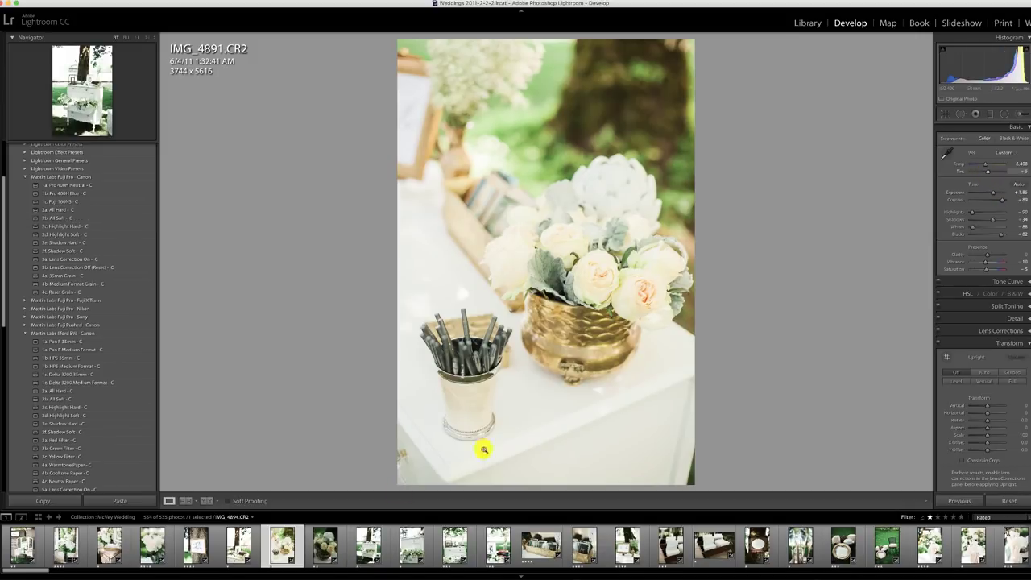
left_click(325, 550)
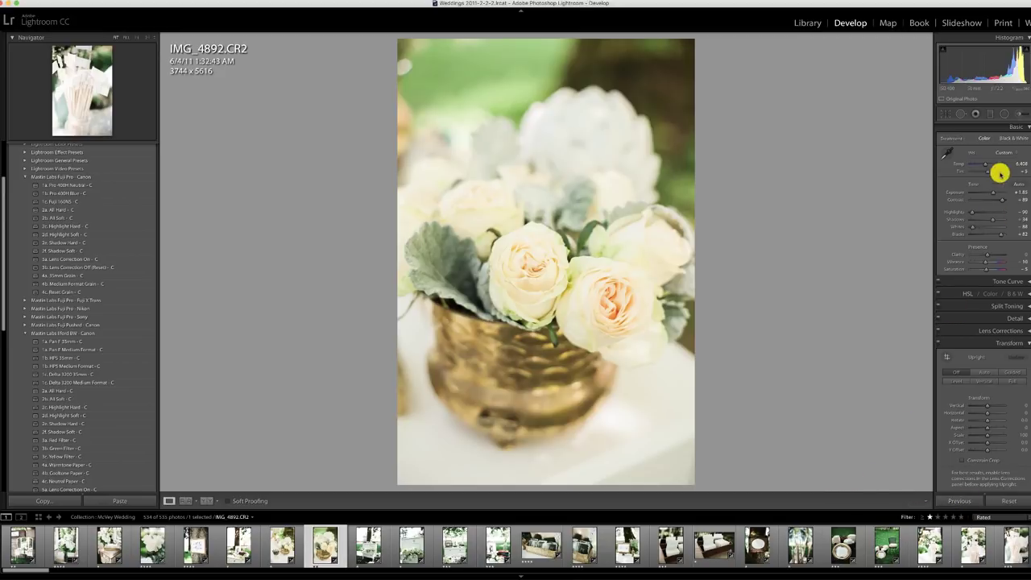
left_click(75, 234)
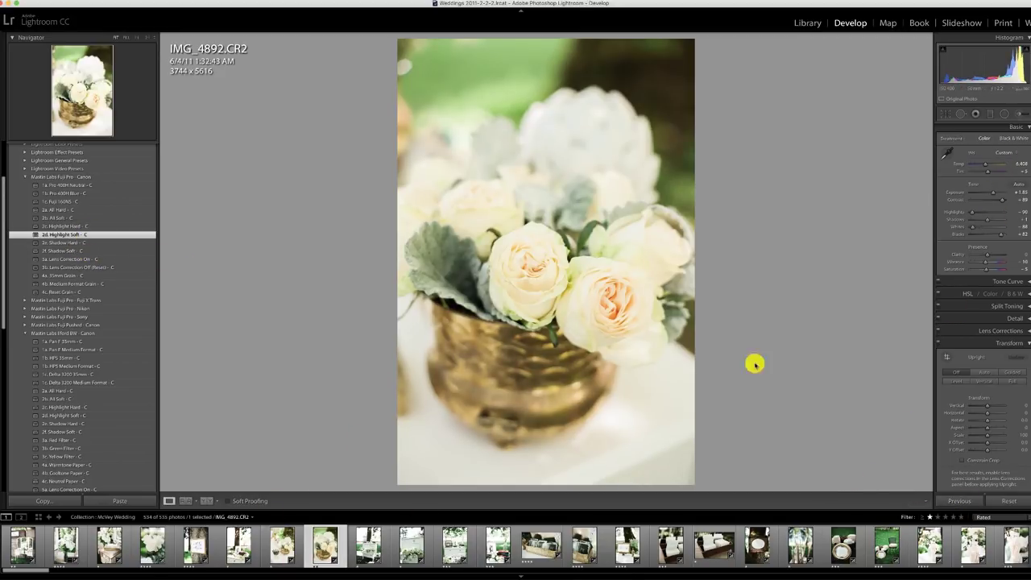
Warm and brighten the white dresser photo IMG_4894.CR2 to +0.20 exposure, and apply the 2b. All Soft - C preset
left_click(365, 548)
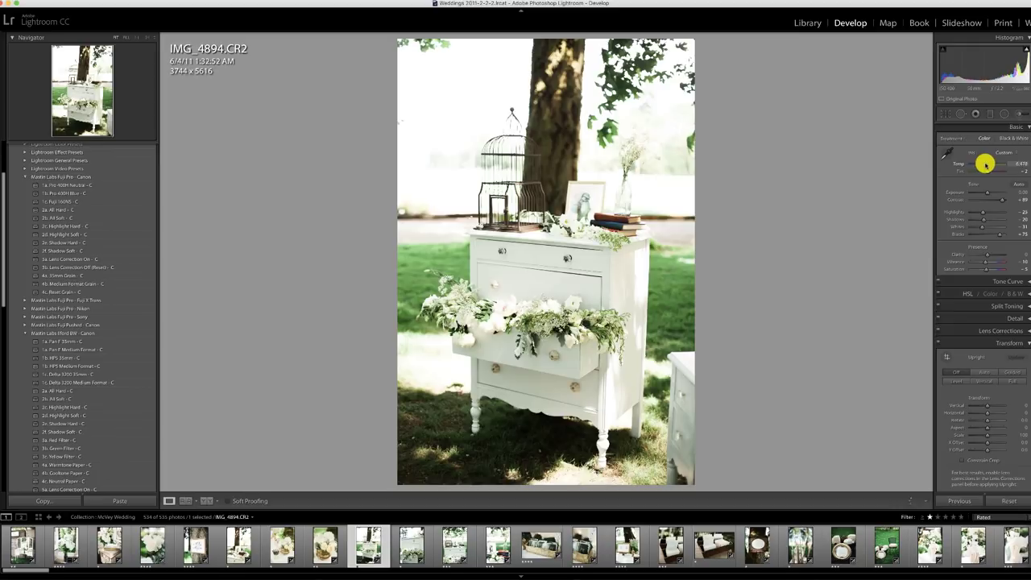
left_click_drag(984, 191, 985, 192)
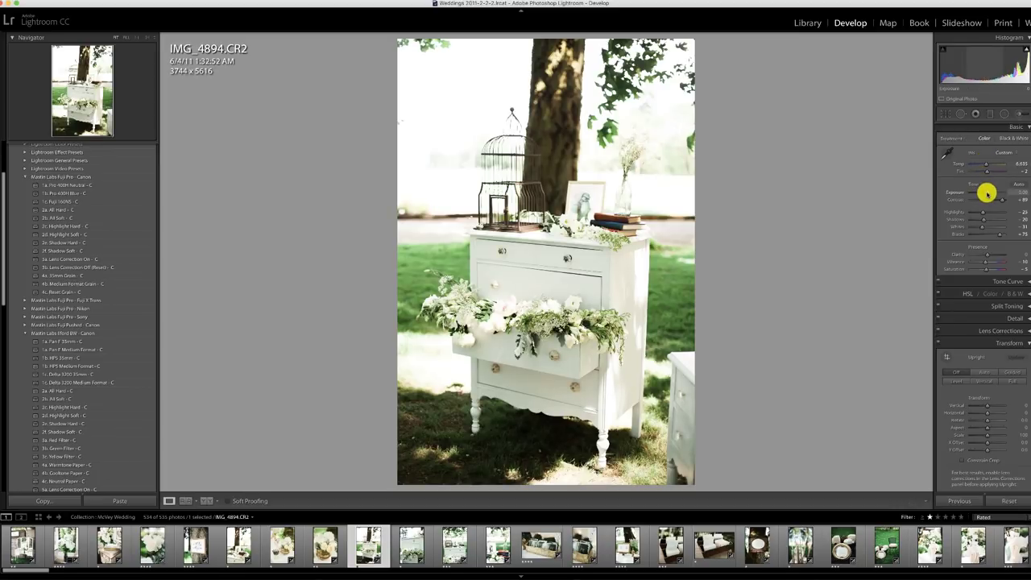
left_click(73, 218)
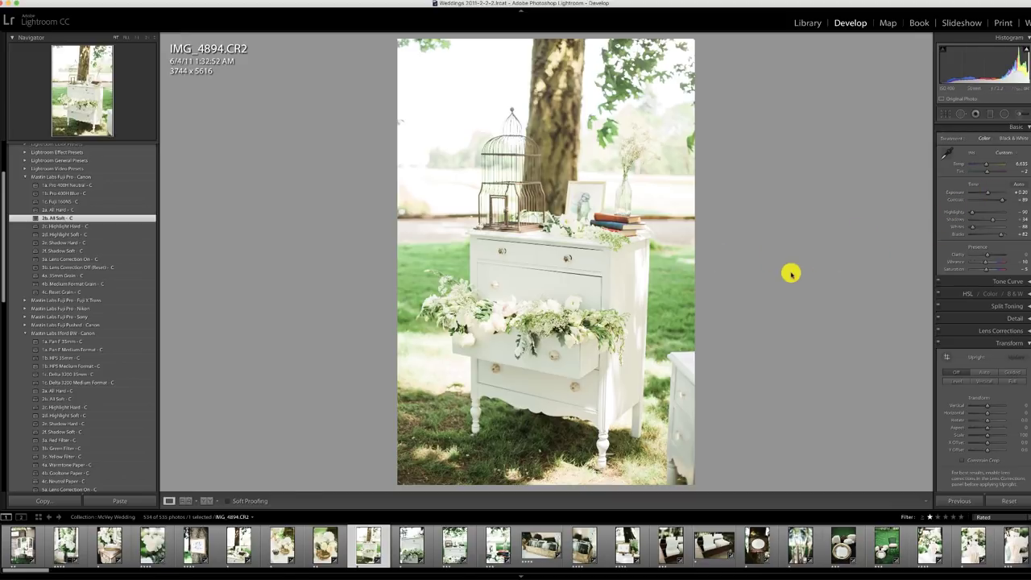
Correct the perspective of the white dresser photo IMG_4894.CR2 with Auto Upright
key("r")
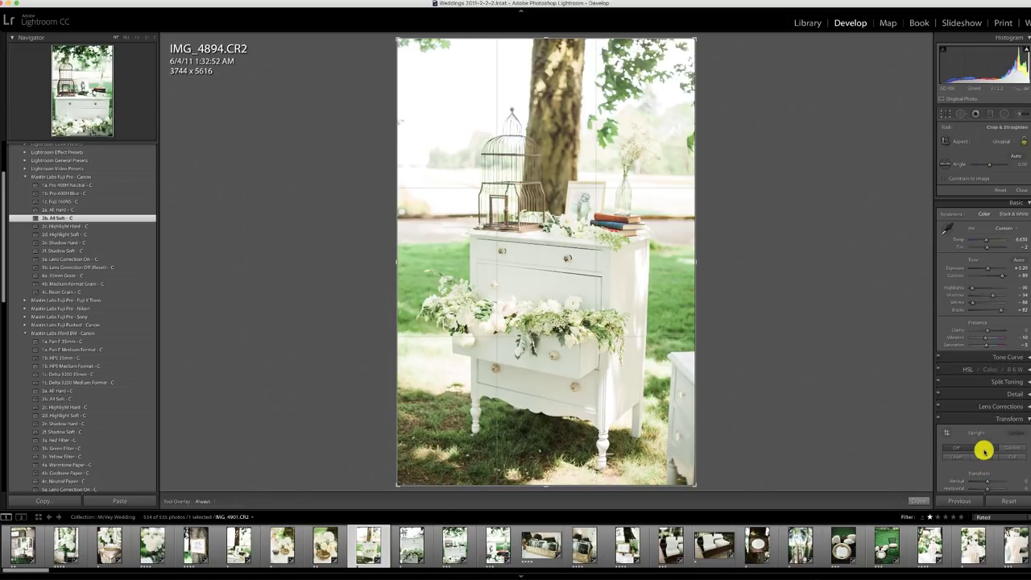
left_click(983, 449)
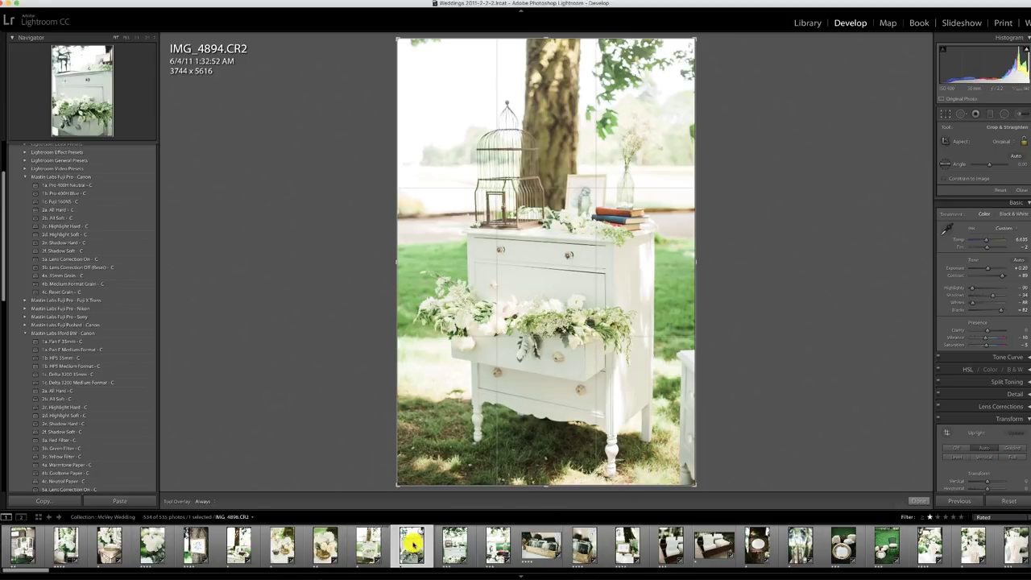
Apply the previous photo's settings to IMG_4898.CR2, replacing Auto Upright with a manual crop rotation of about 0.96 degrees
left_click(413, 545)
left_click(956, 498)
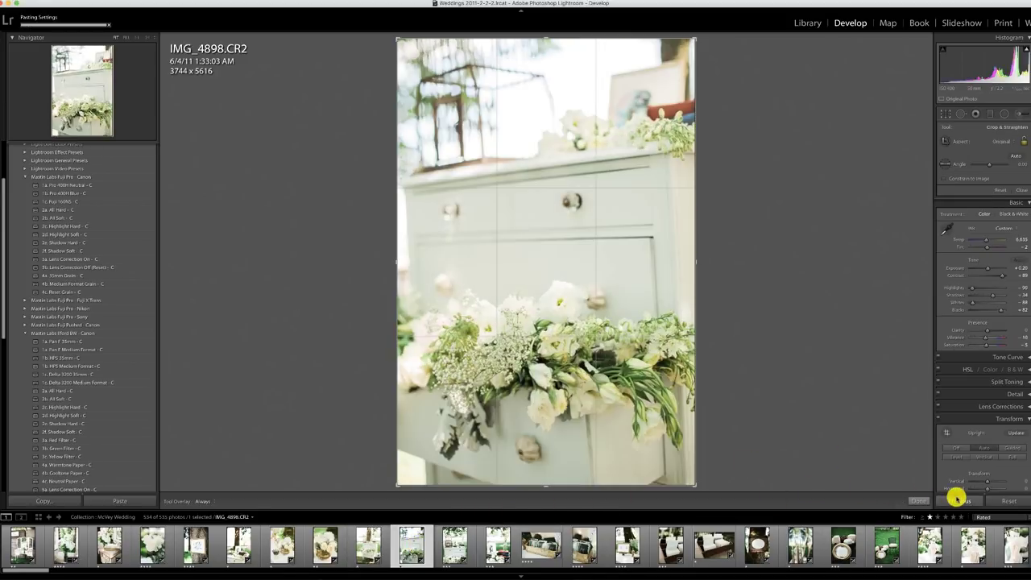
left_click(954, 448)
left_click_drag(810, 338, 788, 340)
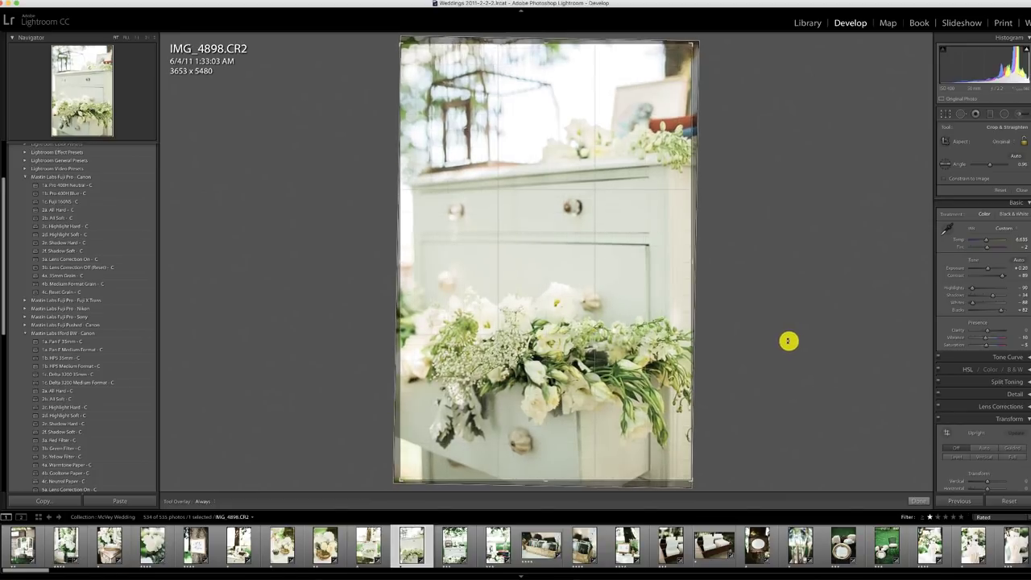
key("Return")
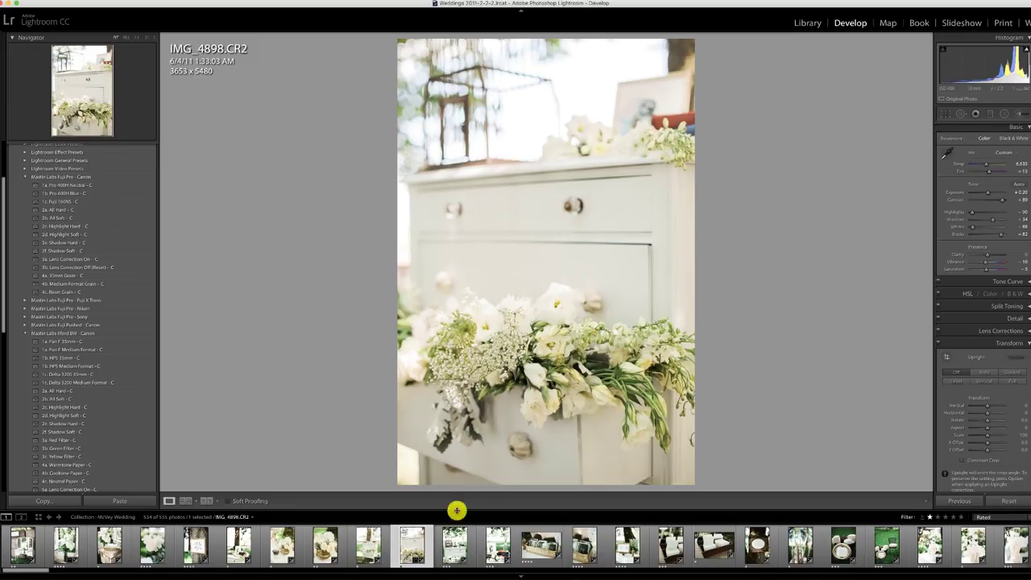
Straighten the birdcage and dresser photo IMG_4901.CR2 with Auto Upright and warm its white balance temperature
left_click(451, 554)
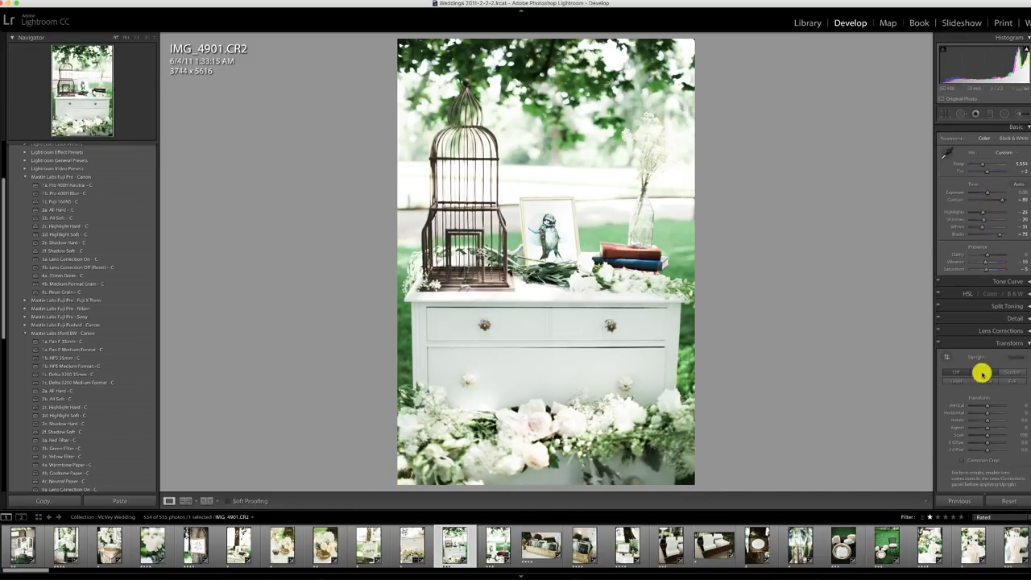
left_click(981, 372)
left_click_drag(978, 168, 980, 165)
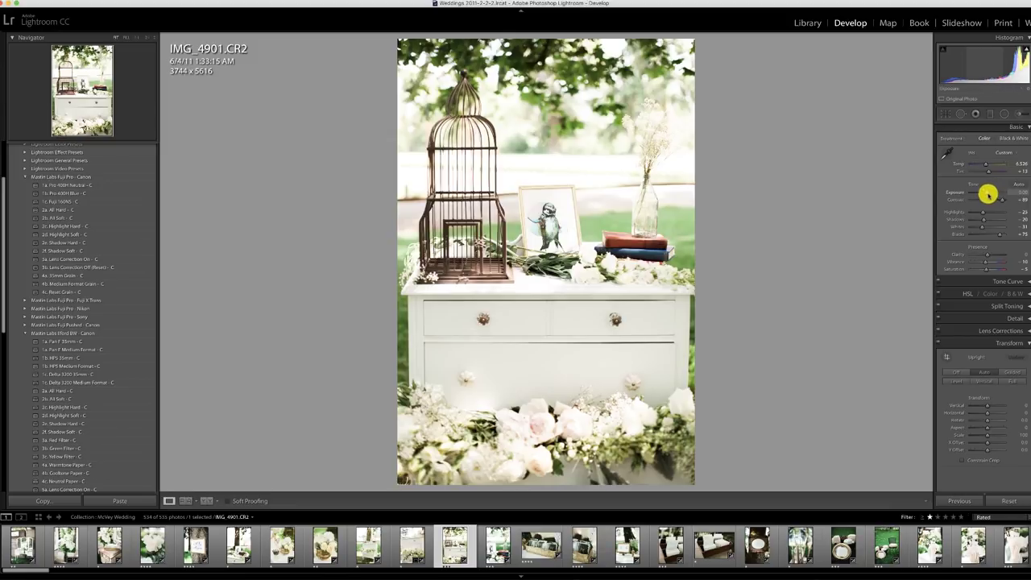
Warm the temperature of the bird picture and books photo IMG_4903.CR2 and apply the 2d. Highlight Soft - C preset
left_click(497, 546)
left_click(799, 543)
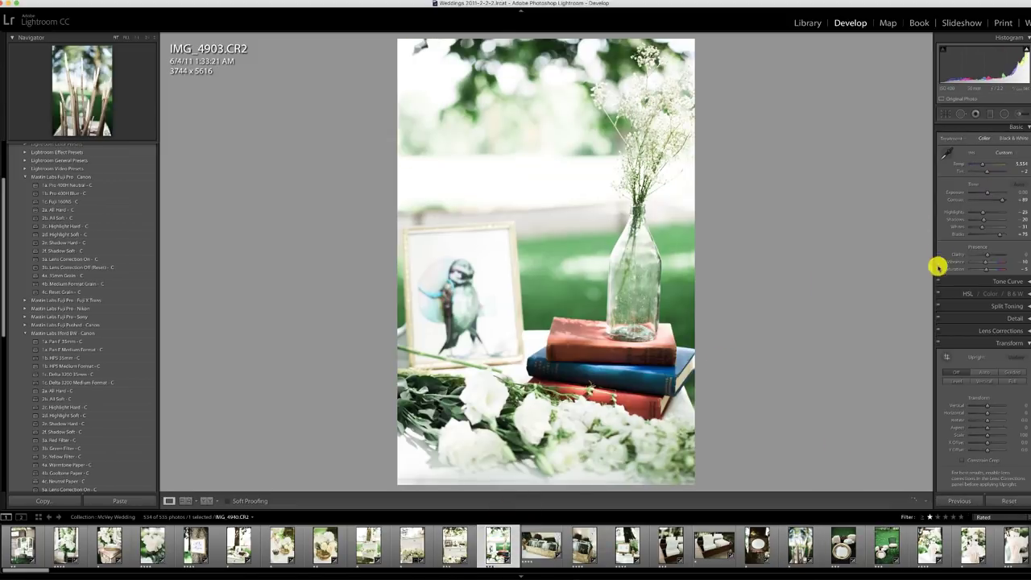
left_click_drag(982, 165, 984, 165)
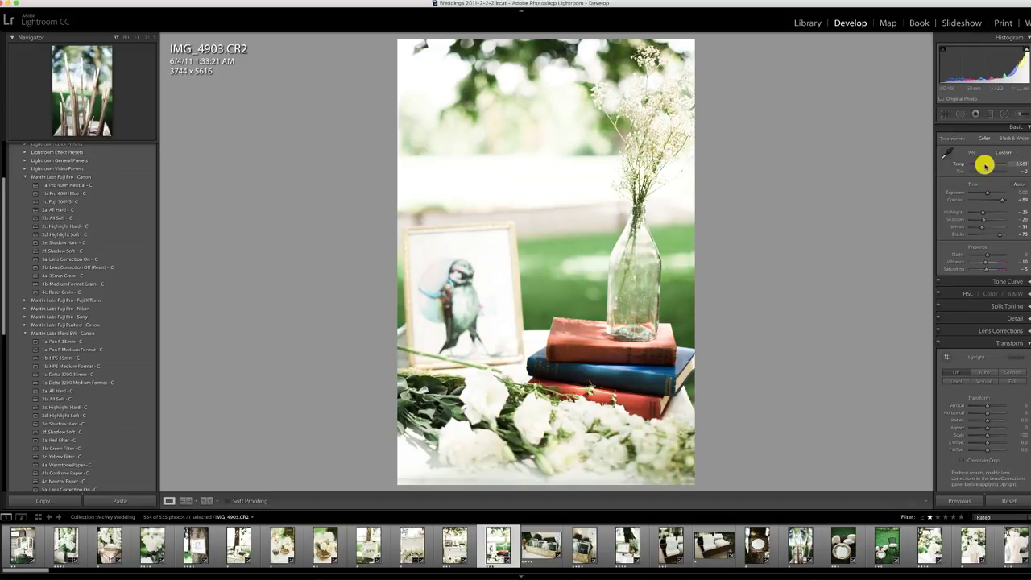
left_click(64, 234)
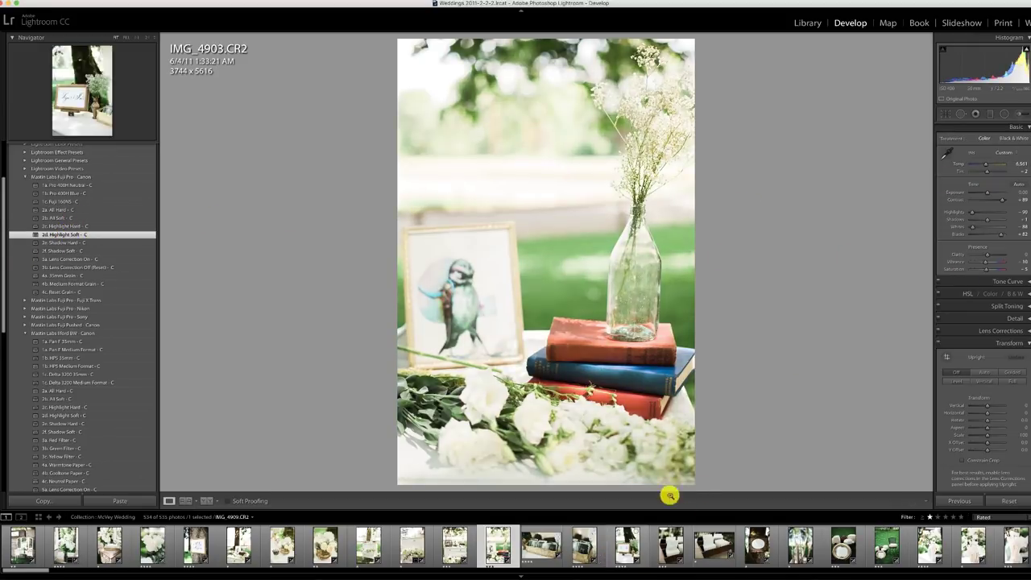
Try Auto Upright on the books photo IMG_4903.CR2, and settle on the Full Upright perspective correction
left_click(988, 371)
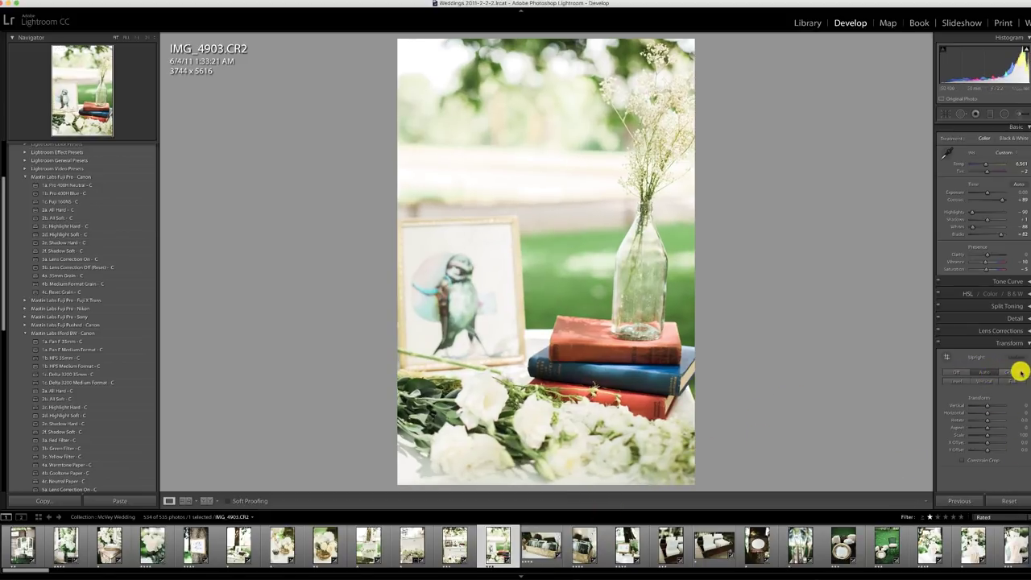
left_click(1009, 379)
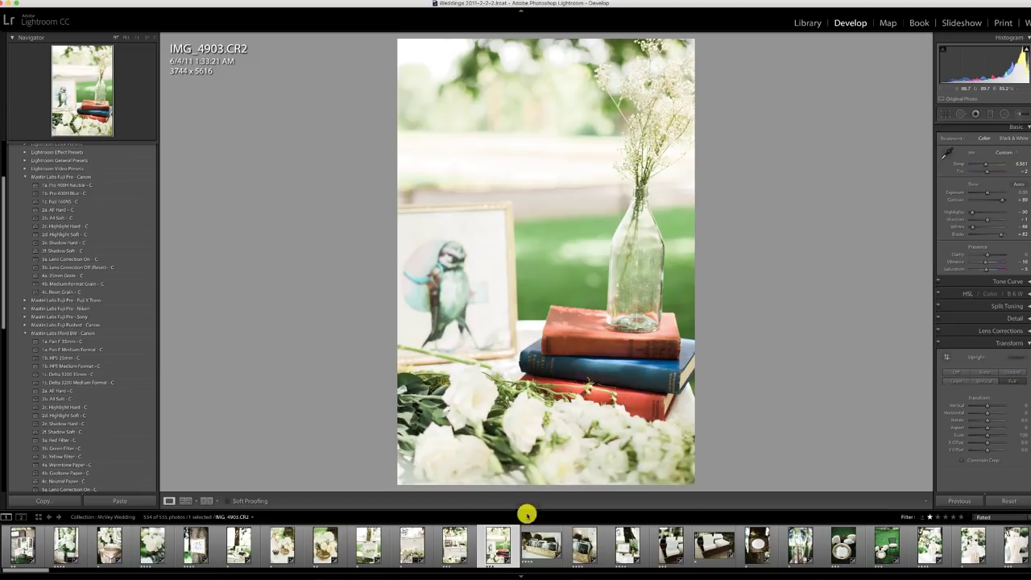
Apply the 2b. All Soft - C preset to the postcard box photo IMG_4904.CR2 and set its exposure to +0.85
left_click(539, 544)
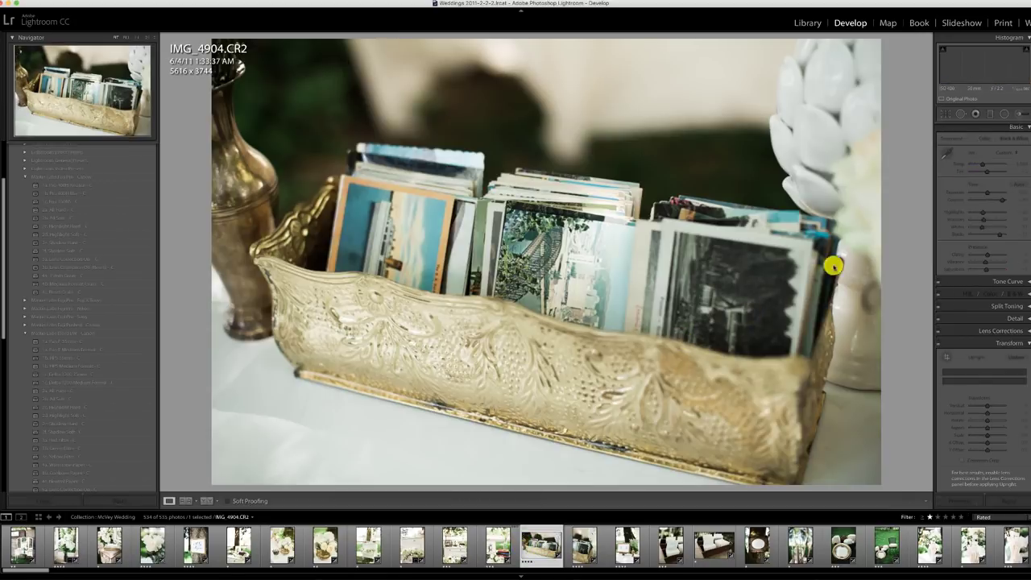
left_click_drag(987, 194, 989, 194)
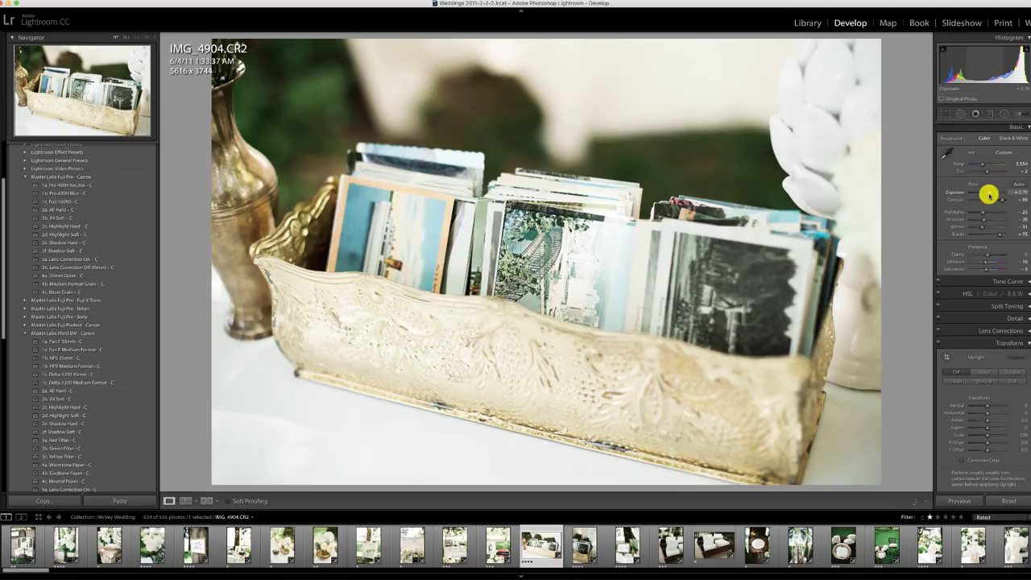
left_click(64, 218)
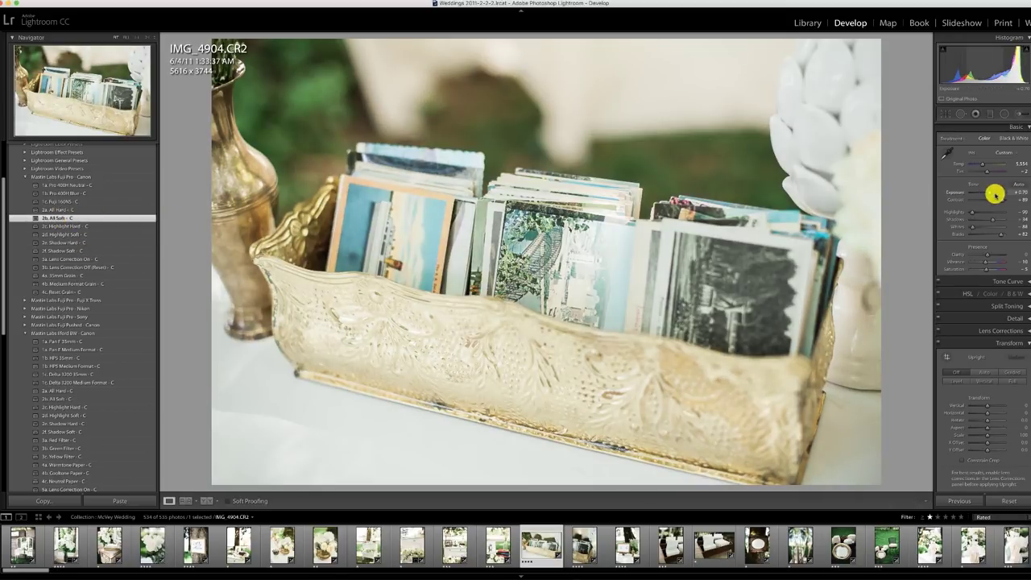
left_click_drag(989, 193, 990, 194)
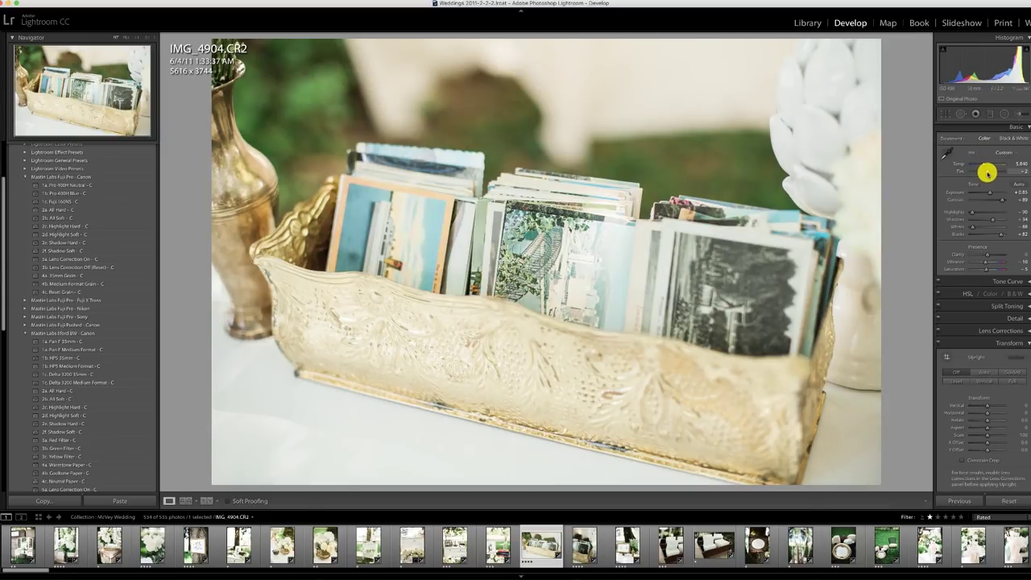
Pull the white point of IMG_4904.CR2's tone curve slightly inward and apply the same settings to the close-up IMG_4907.CR2
left_click(1024, 281)
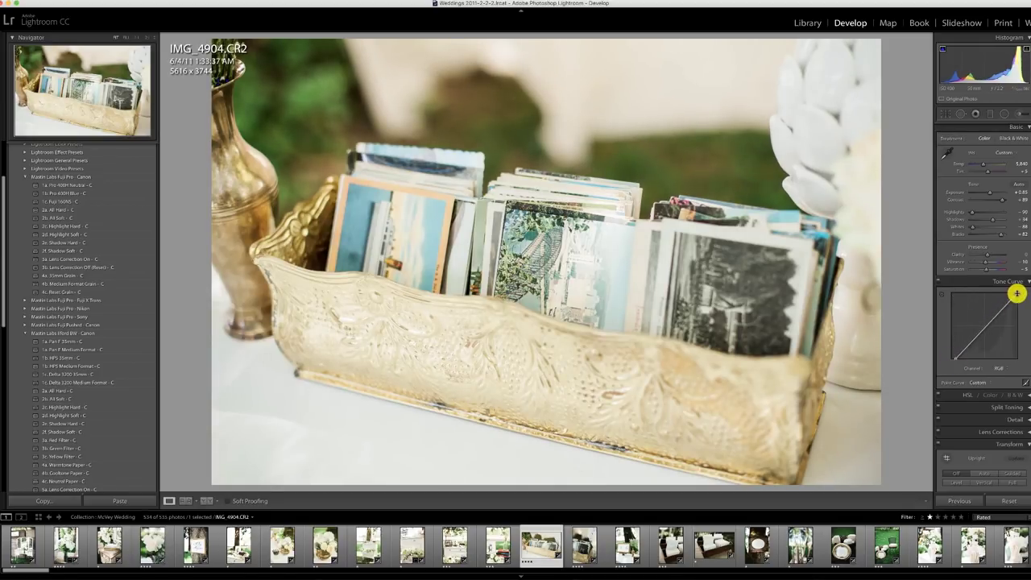
left_click_drag(1017, 293, 1015, 293)
left_click(580, 541)
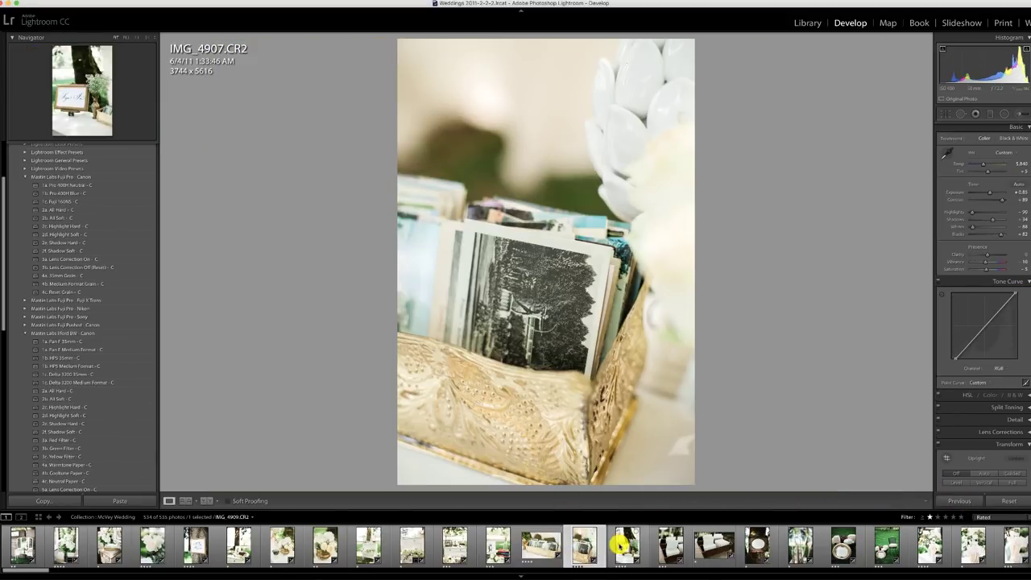
Apply the previous photo's settings to the Sign In frame photo IMG_4909.CR2, hide the clipping overlay and lower the exposure to +0.25
left_click(632, 543)
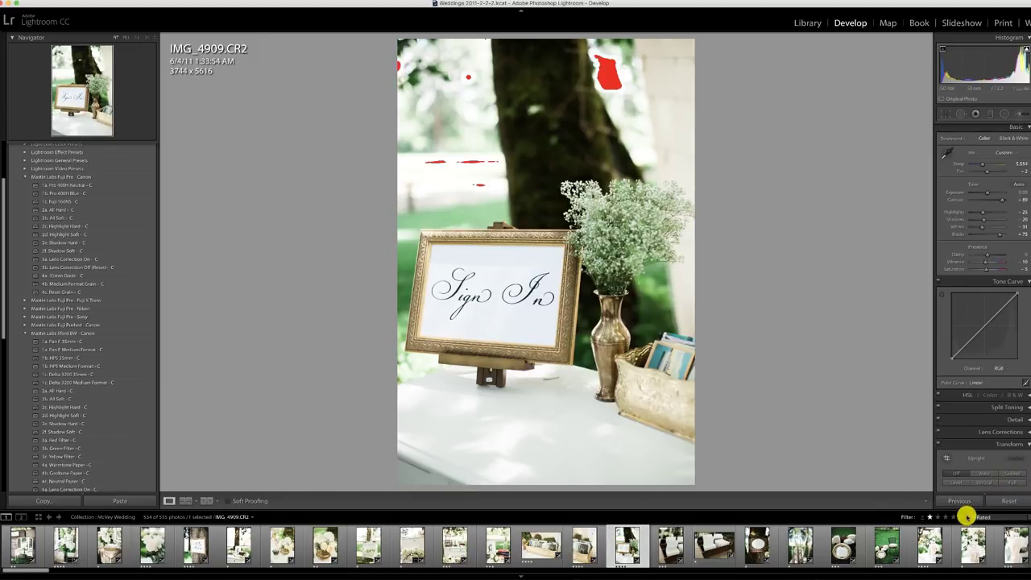
left_click(963, 501)
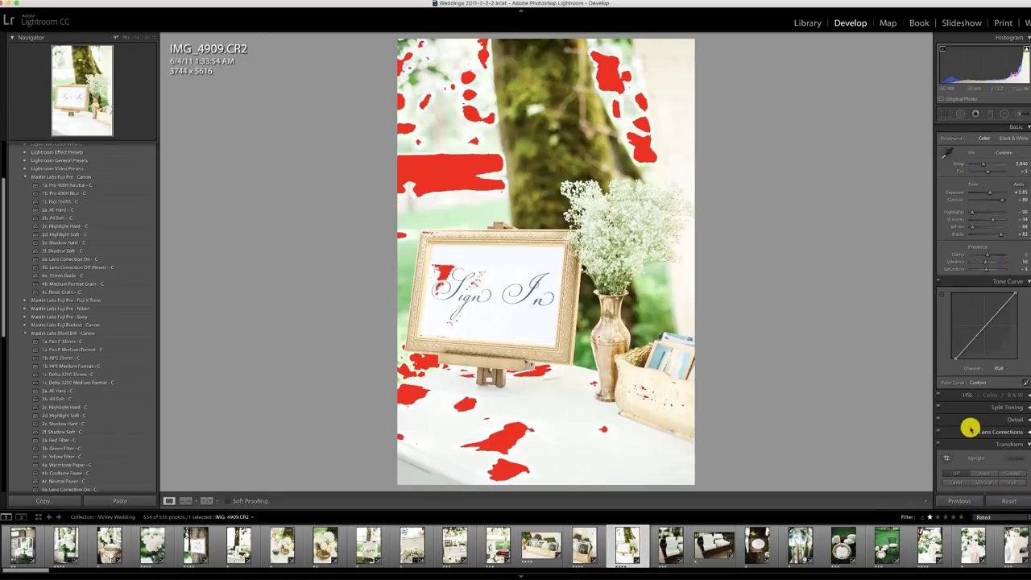
key("j")
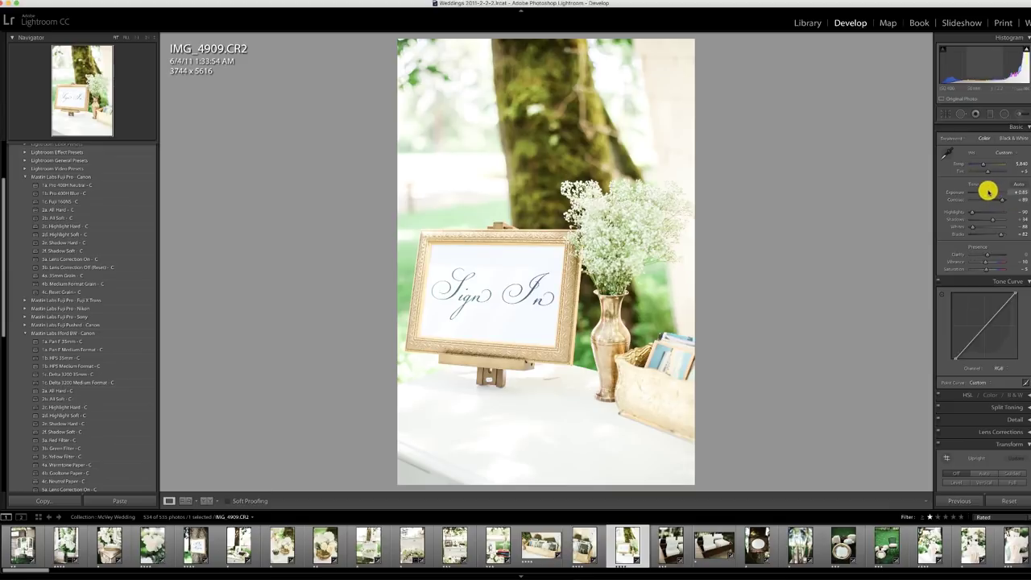
left_click_drag(988, 192, 987, 191)
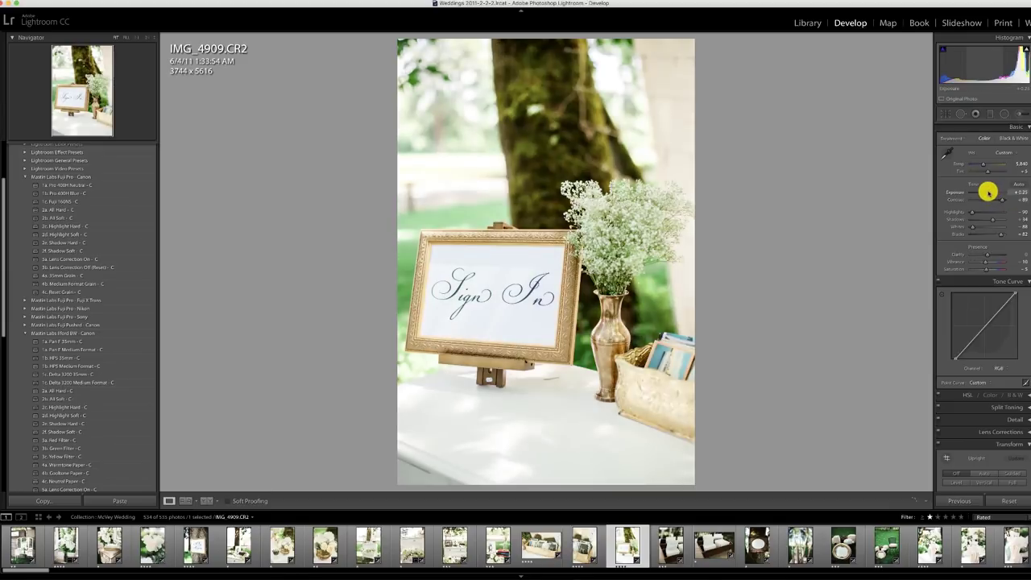
Apply the previous photo's settings to the wooden card box photo IMG_4921.CR2 and raise its exposure to +0.95
left_click(673, 549)
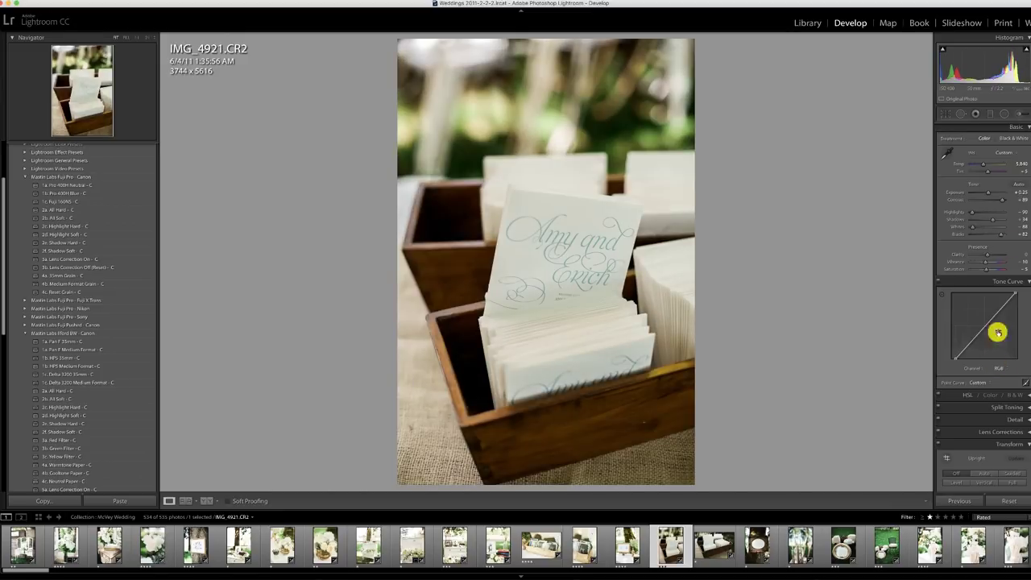
left_click_drag(987, 196, 990, 195)
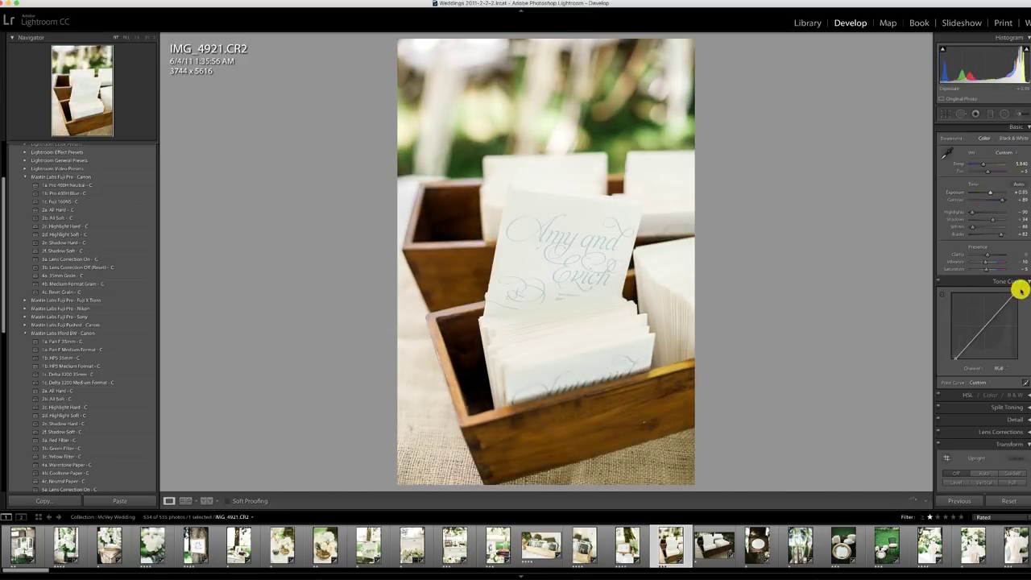
left_click(1027, 281)
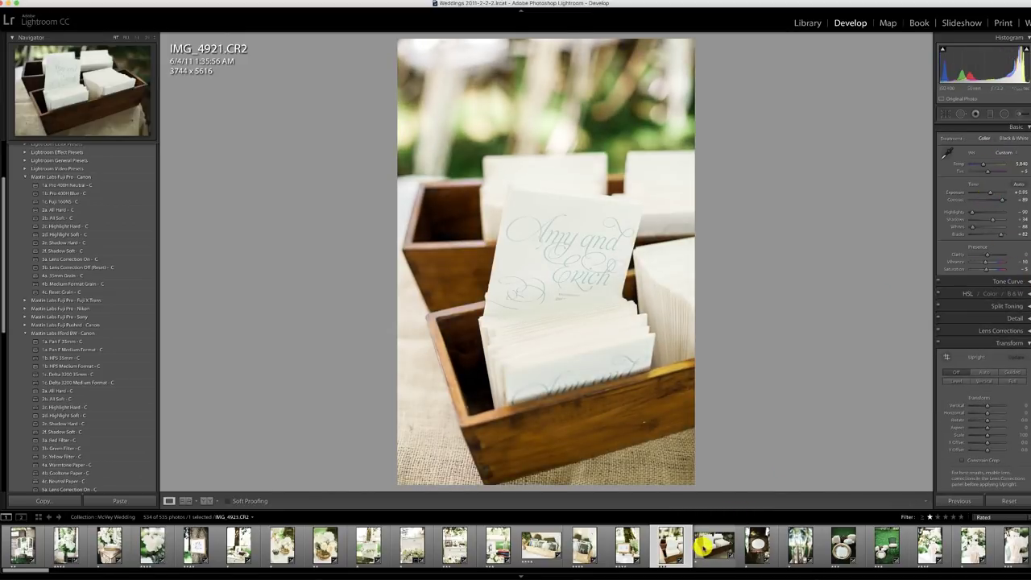
Raise the exposure of the wide card box photo IMG_4923.CR2 to +1.30 and cool its temperature to about 5,009
left_click(714, 545)
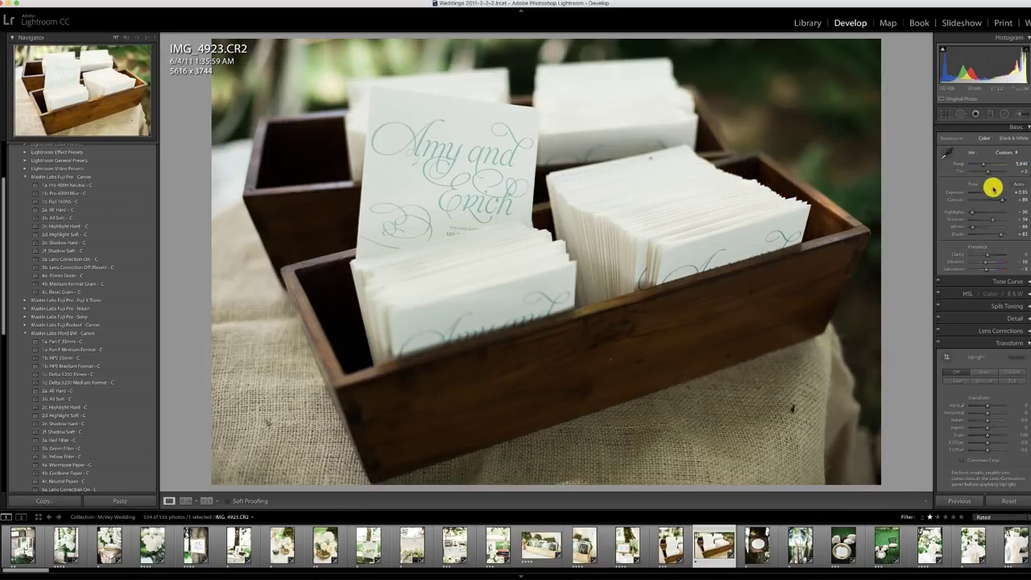
left_click_drag(993, 188, 981, 164)
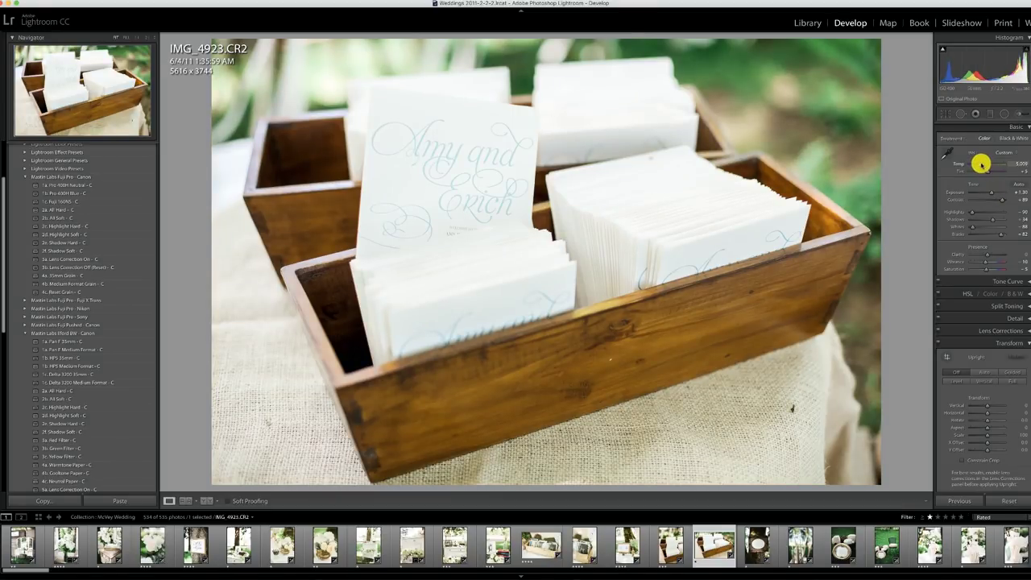
Raise the exposure of the ornate tree frame photo IMG_4924.CR2 to +0.90 and apply the Fuji Pro All Soft preset
left_click(755, 544)
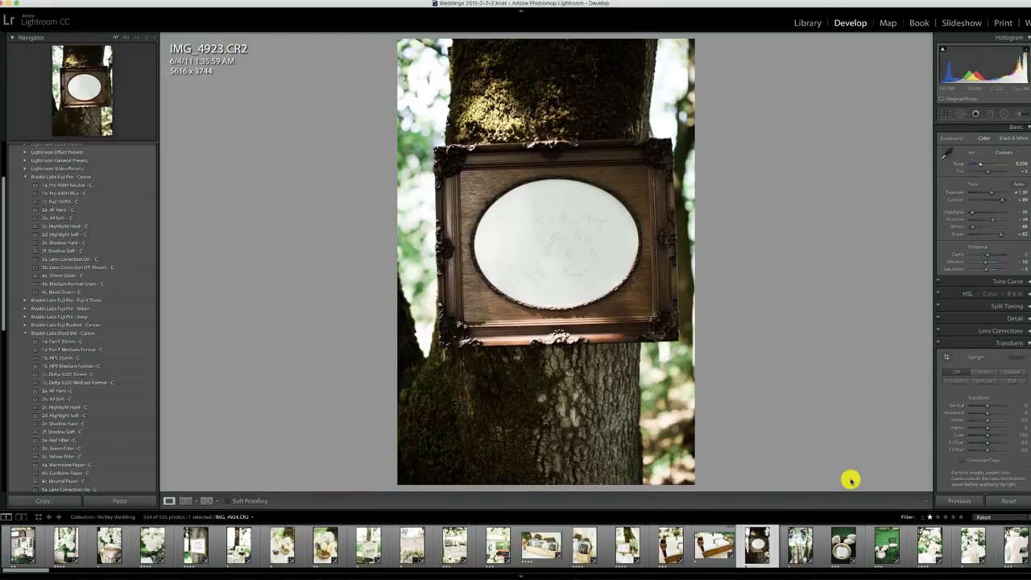
left_click_drag(985, 192, 988, 191)
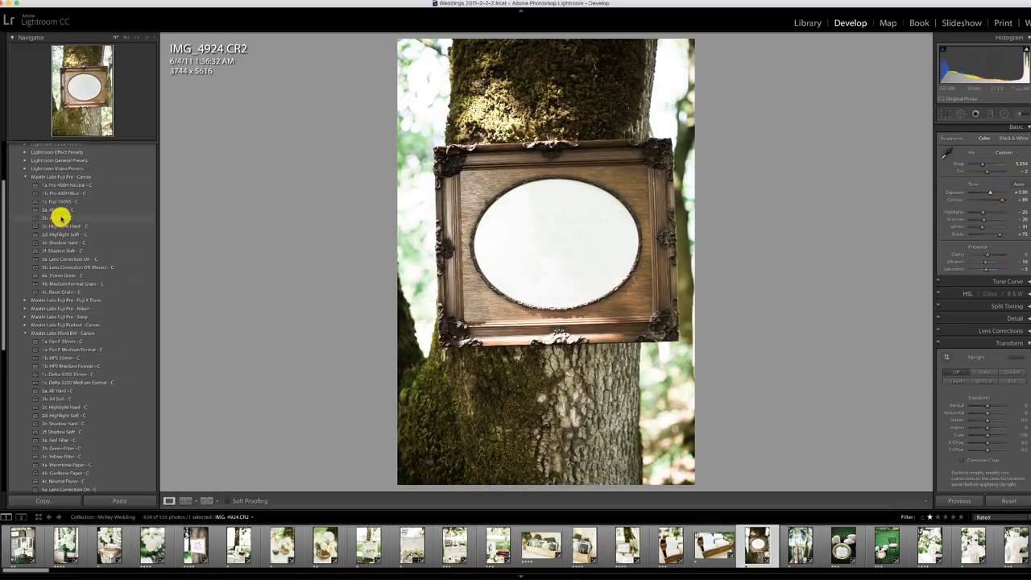
left_click(60, 217)
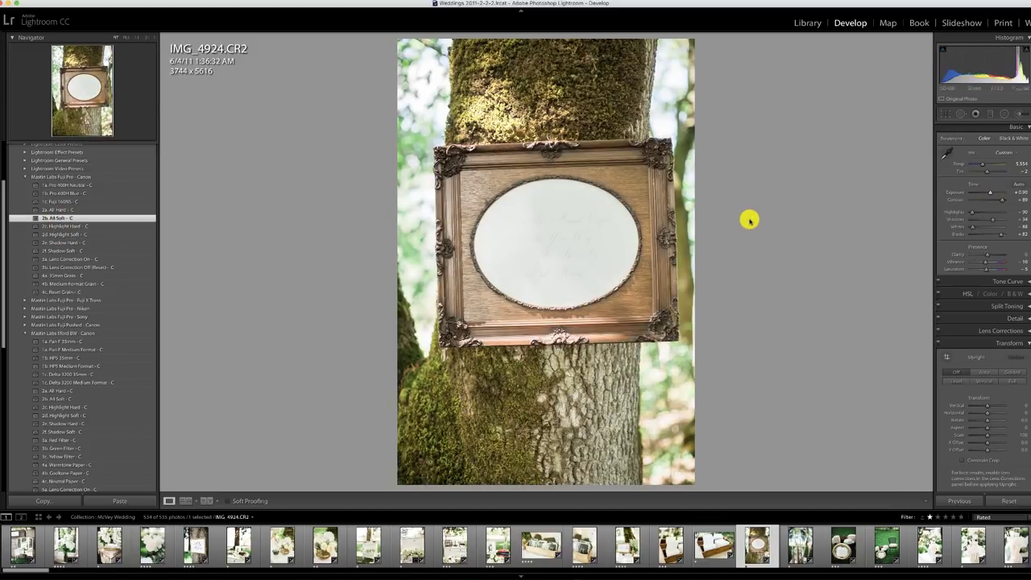
Straighten the tree frame photo slightly and tighten its crop to 3451 x 5330
key("r")
left_click_drag(745, 219, 698, 233)
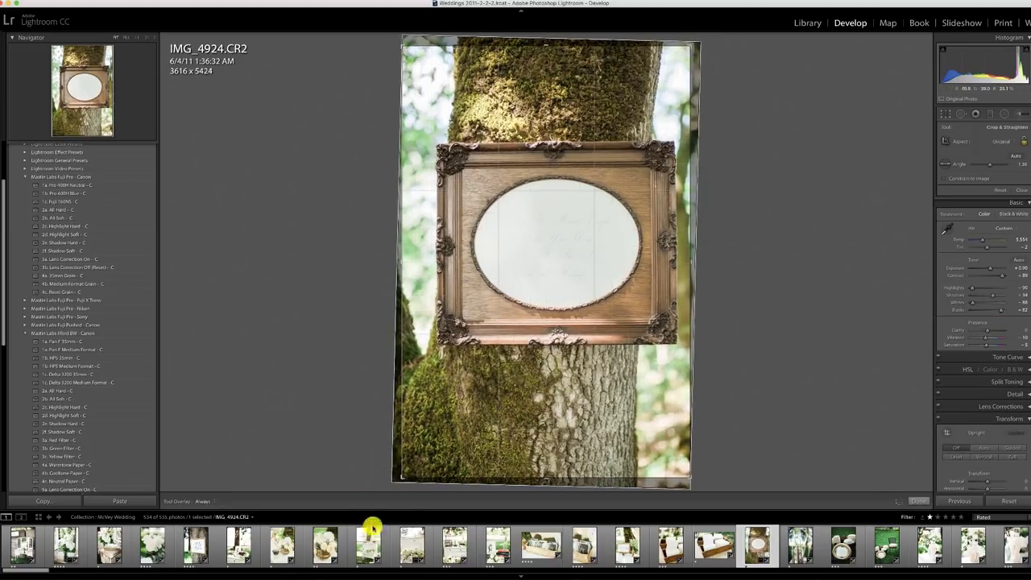
left_click_drag(391, 481, 408, 474)
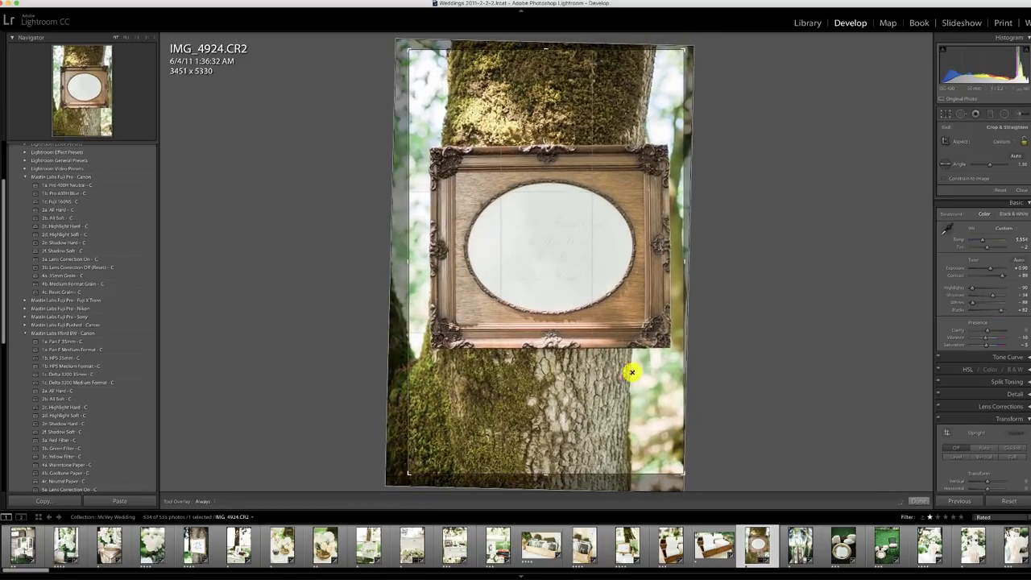
key("Return")
Paint an Adjustment Brush mask with reduced exposure and dehaze 46 over the oval mirror inside the frame
left_click(1019, 115)
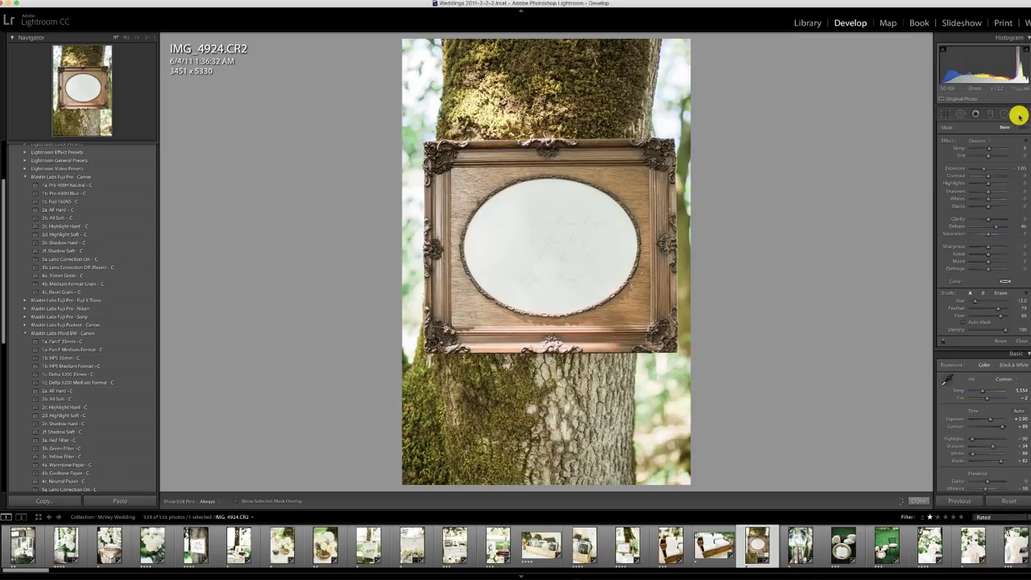
key("h")
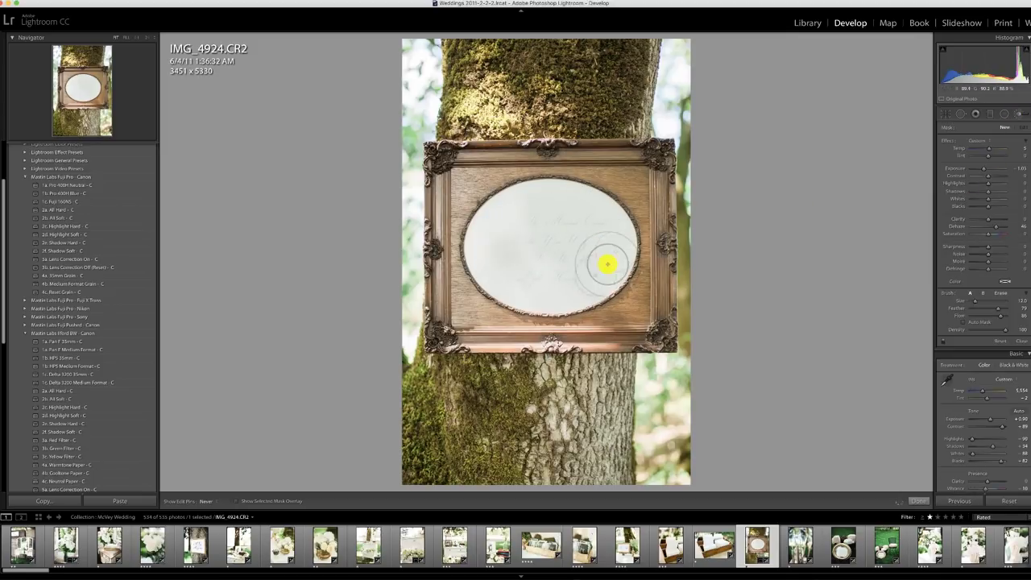
mouse_move(490, 235)
left_mouse_down()
mouse_move(532, 209)
mouse_move(611, 228)
mouse_move(606, 277)
mouse_move(524, 308)
mouse_move(464, 239)
mouse_move(492, 207)
mouse_move(580, 205)
mouse_move(576, 268)
mouse_move(543, 255)
left_mouse_up()
key("h")
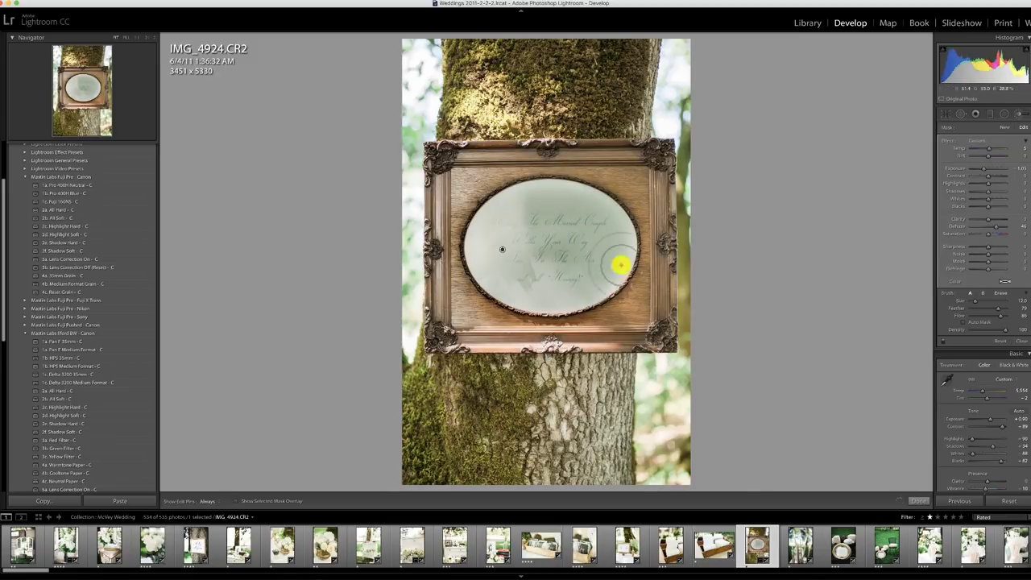
Ease the mirror mask's exposure reduction and set its contrast to 37, whites to 41 and clarity to 23
left_click_drag(982, 169, 988, 174)
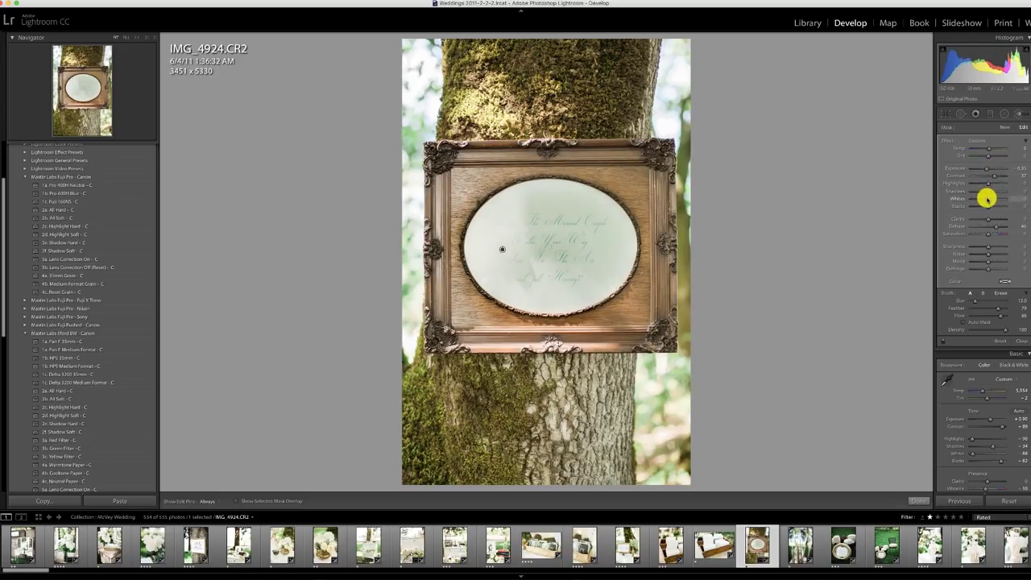
left_click_drag(986, 199, 994, 199)
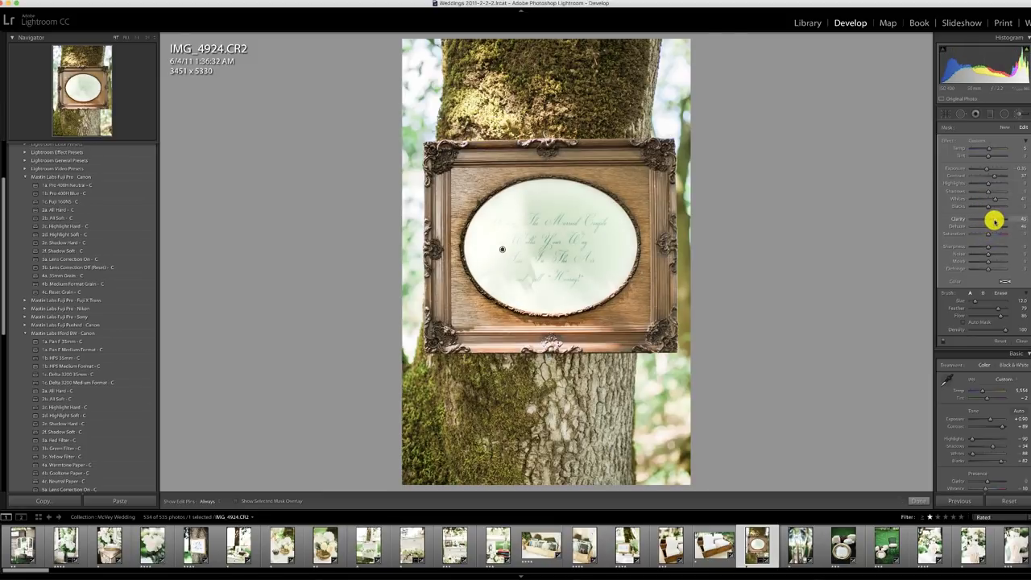
key("x")
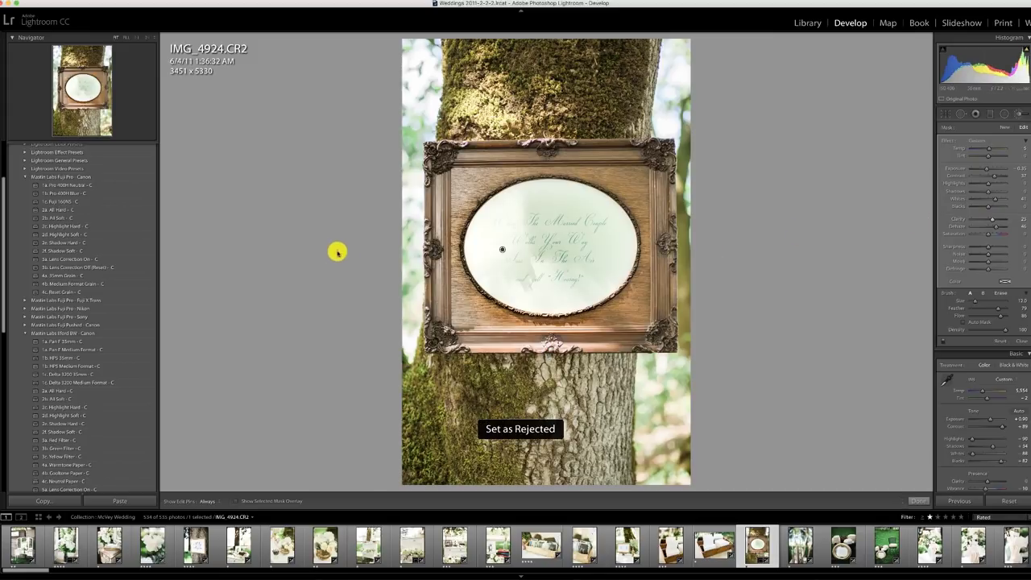
left_click(555, 237)
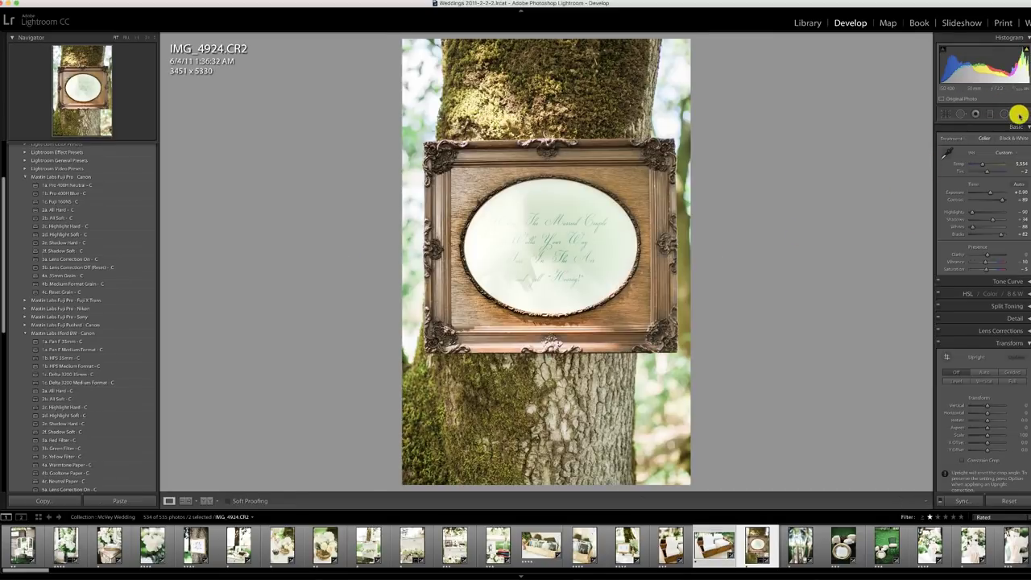
Reselect the mirror's brush mask and erase part of it across the lettering with Auto Mask on
left_click(1019, 115)
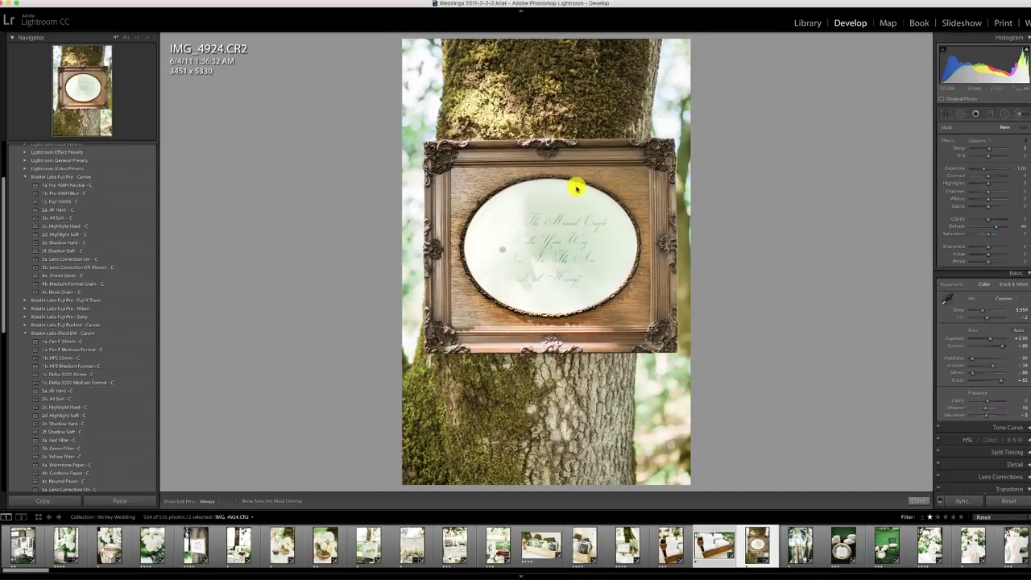
left_click(501, 249)
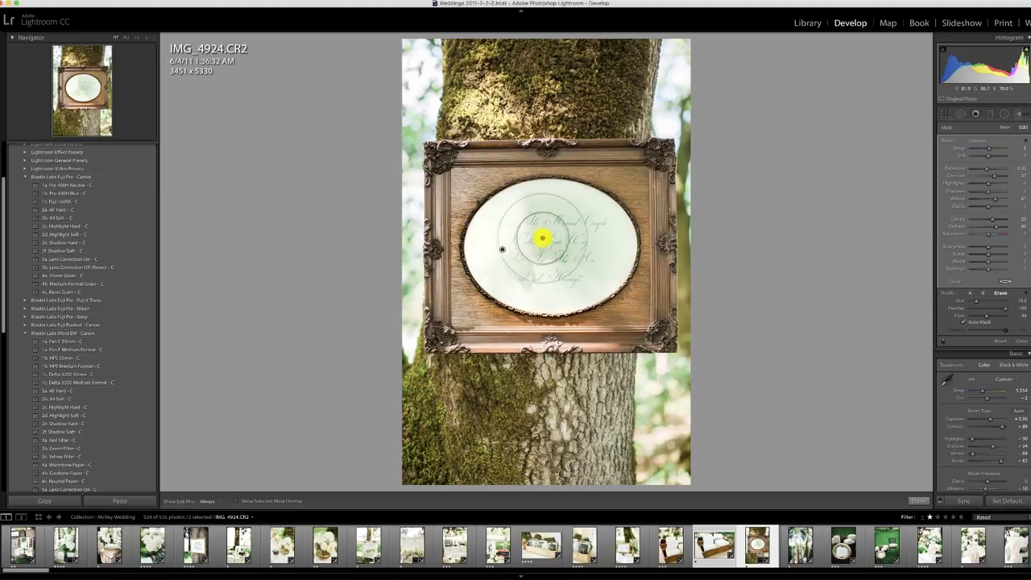
key("alt")
key("h")
mouse_move(529, 250)
left_mouse_down()
mouse_move(562, 230)
mouse_move(517, 253)
mouse_move(602, 246)
left_mouse_up()
key("h")
Warm the temperature of the wooden sticks photo IMG_4940.CR2 to 6,002 and lower its exposure to -0.25
left_click(800, 545)
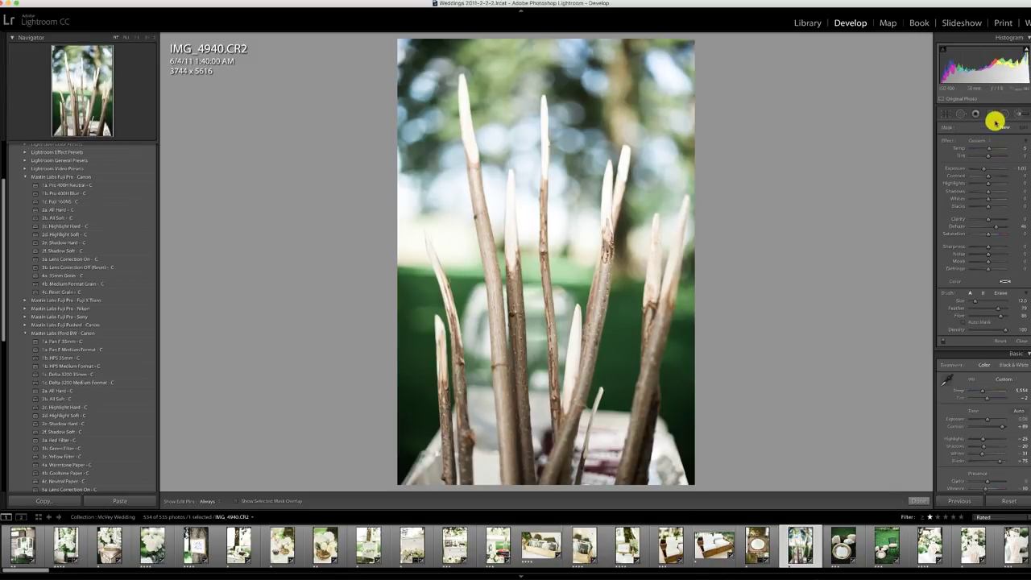
left_click(1019, 113)
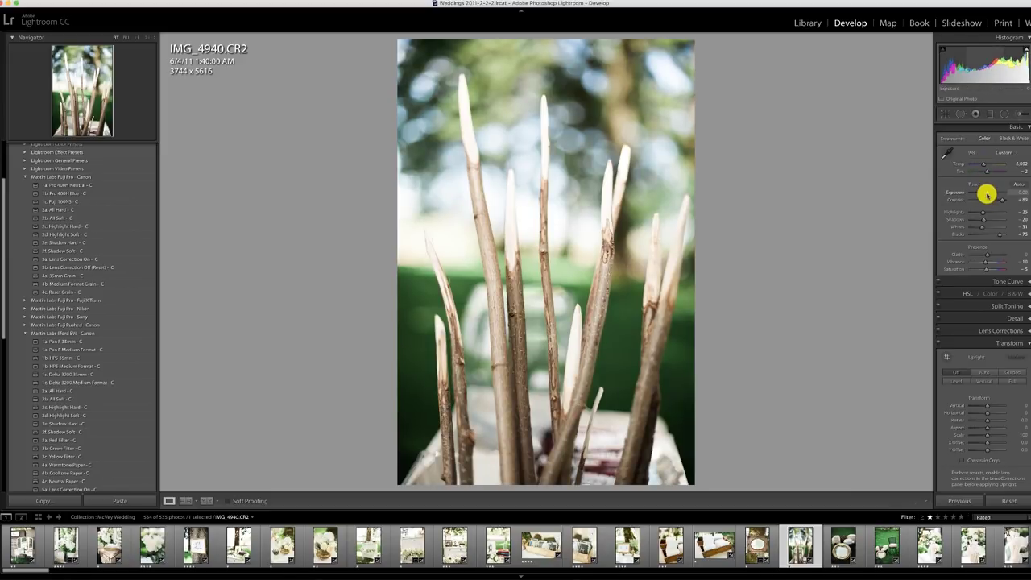
left_click(986, 193)
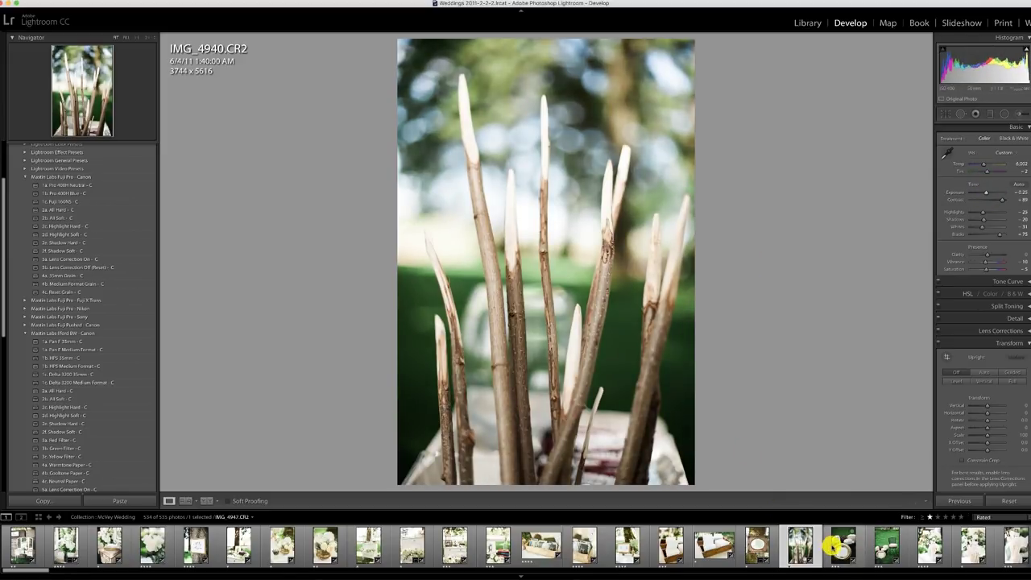
Raise the exposure of the blanket basket photo IMG_4947.CR2 to +1.20 and warm its temperature to 6,147
left_click(843, 545)
left_click_drag(976, 194, 991, 193)
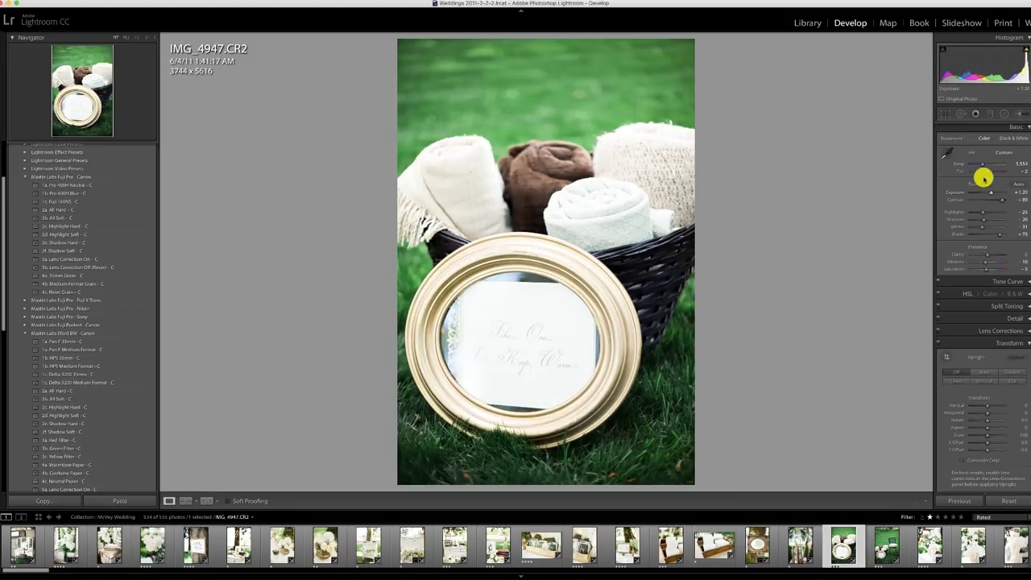
Brush reduced exposure and dehaze 46 over the card in the round gold frame, then soften the mask's exposure reduction slightly
left_click(1017, 115)
mouse_move(524, 329)
left_mouse_down()
mouse_move(488, 335)
mouse_move(540, 336)
mouse_move(571, 352)
mouse_move(538, 370)
mouse_move(463, 365)
mouse_move(474, 297)
mouse_move(582, 300)
mouse_move(575, 384)
mouse_move(549, 400)
mouse_move(468, 393)
mouse_move(457, 325)
mouse_move(467, 290)
mouse_move(523, 286)
left_mouse_up()
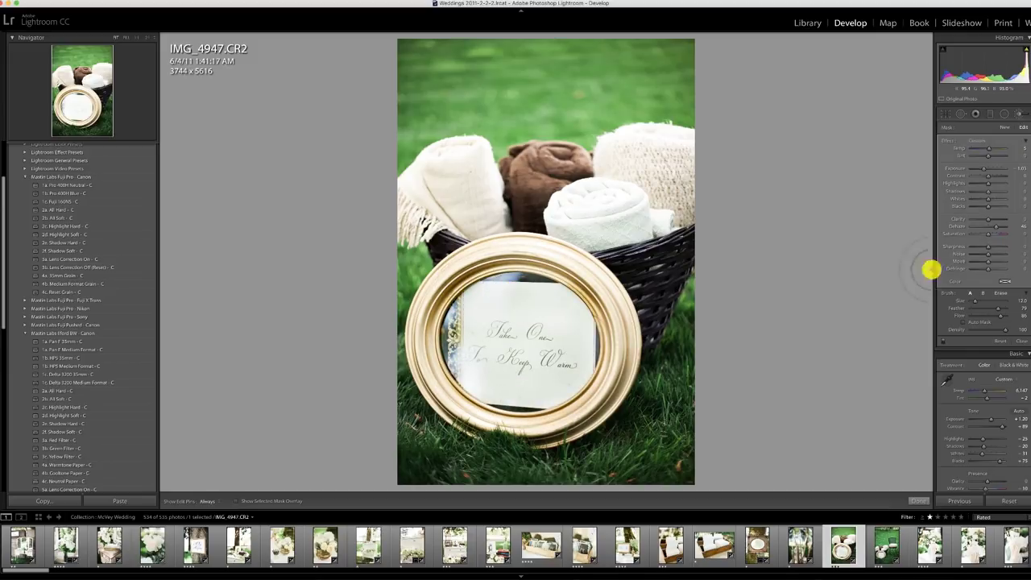
left_click_drag(984, 169, 987, 169)
Set the chair and basket photo IMG_4949.CR2 to exposure +0.70 and temperature about 6,550, and apply the Fuji Pro All Soft preset
left_click(886, 545)
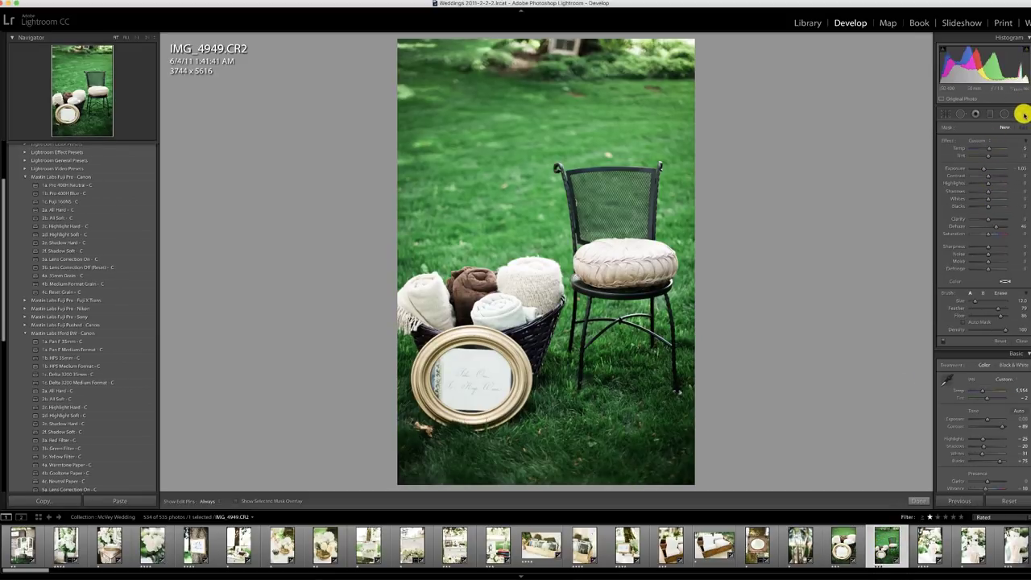
left_click(1021, 114)
left_click_drag(985, 193, 988, 193)
left_click(981, 166)
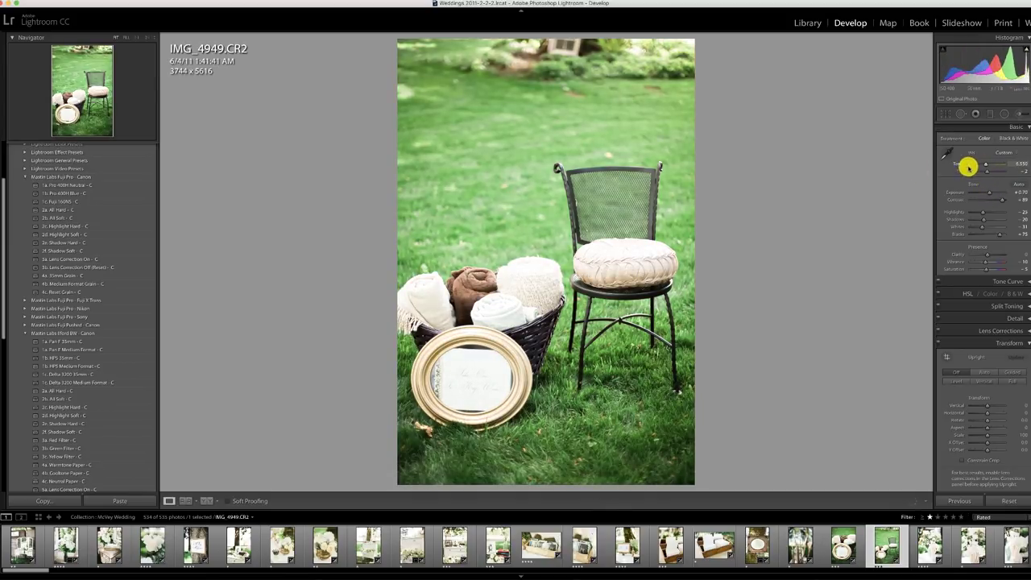
left_click(71, 217)
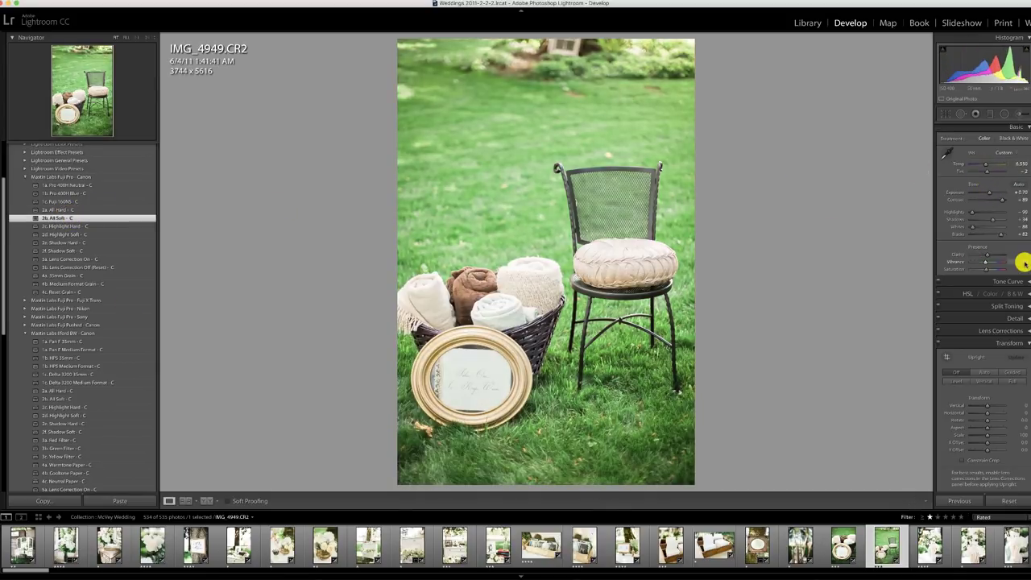
Apply the Fuji Pro All Soft preset to the flowers and flag sticks photo IMG_4956.CR2 and lower its exposure to about -0.50
left_click(928, 545)
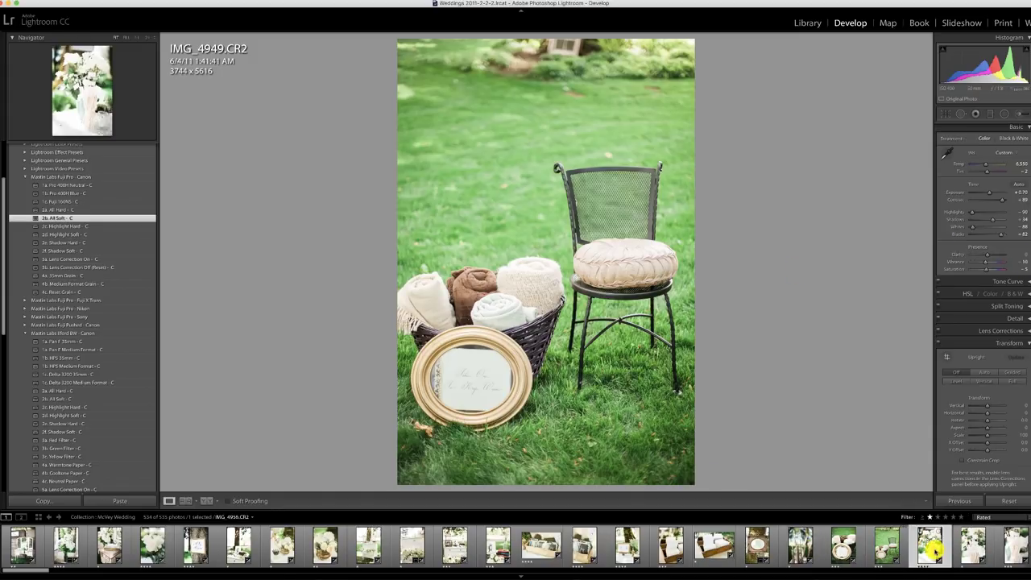
left_click(67, 216)
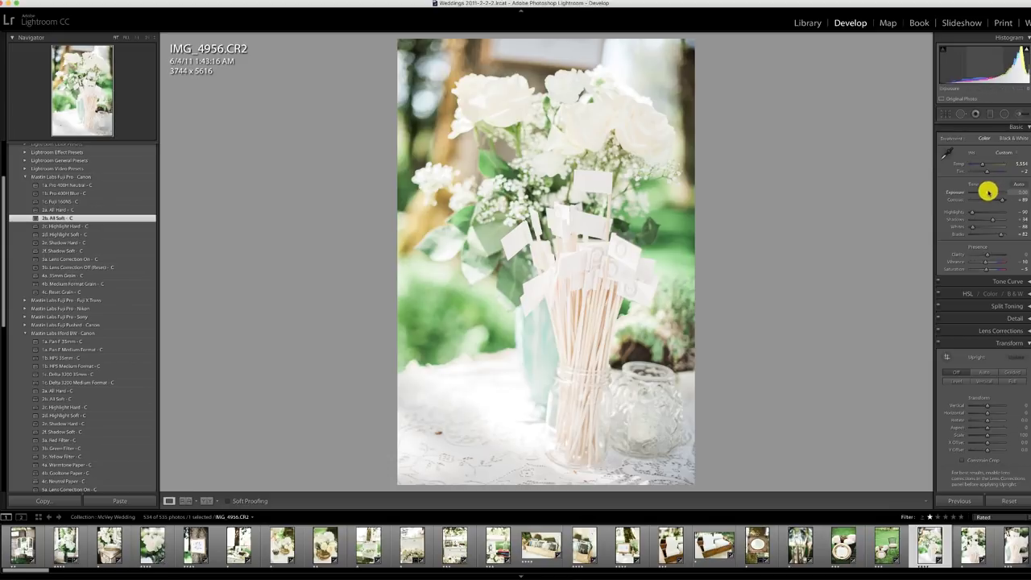
left_click_drag(988, 193, 984, 192)
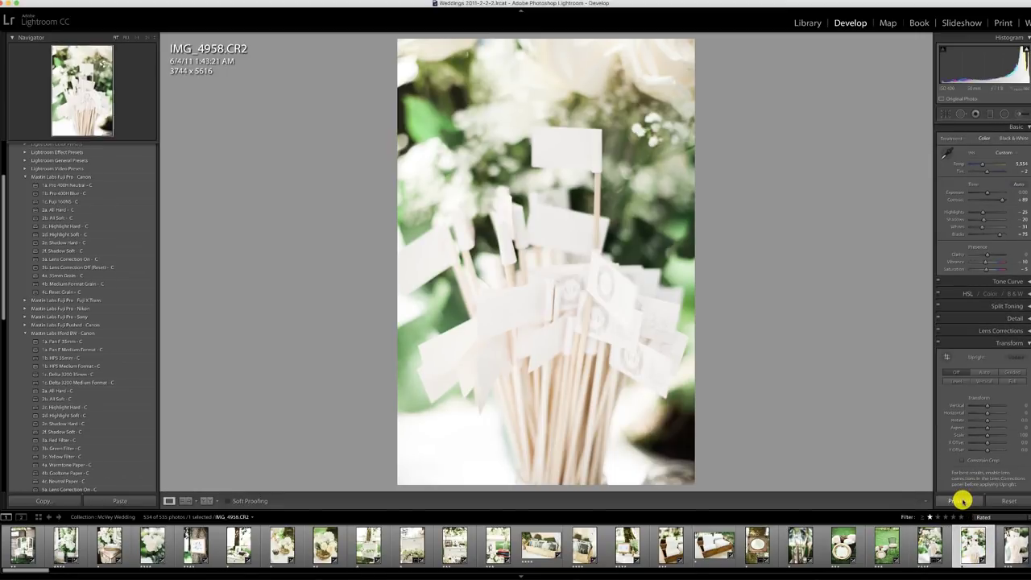
Apply the previous photo's settings to the flag stick close-ups IMG_4958.CR2 and IMG_4960.CR2
left_click(961, 500)
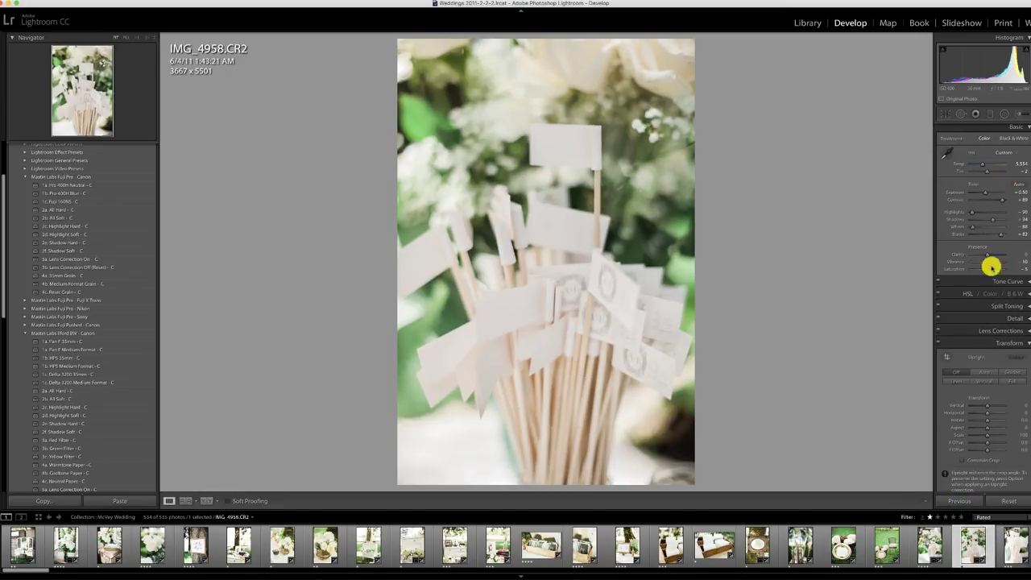
left_click(1016, 551)
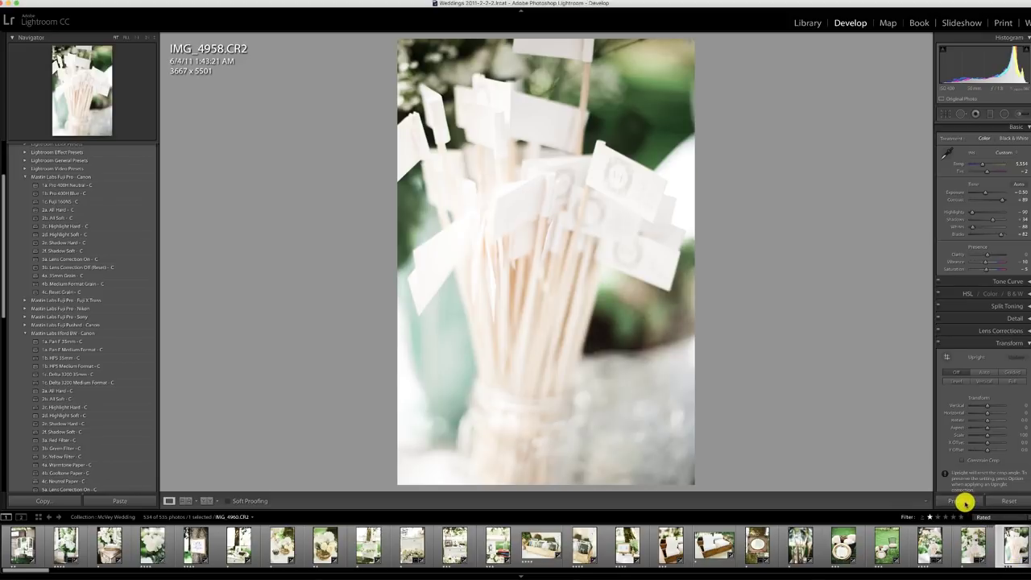
left_click(963, 502)
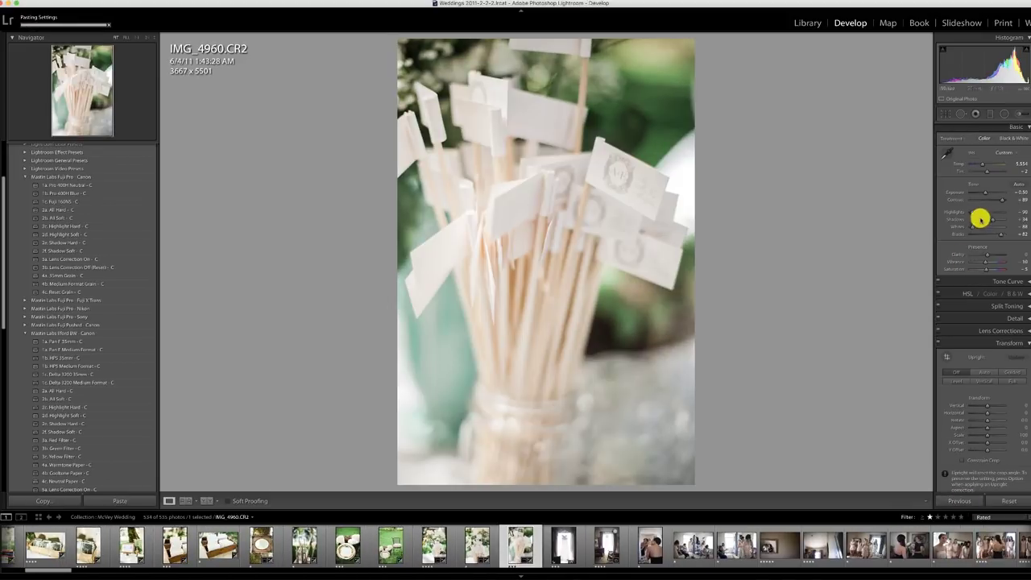
Raise the exposure of IMG_4960.CR2 to +0.20 and pull its tone curve's black point inward to deepen the shadows
left_click_drag(984, 193, 987, 191)
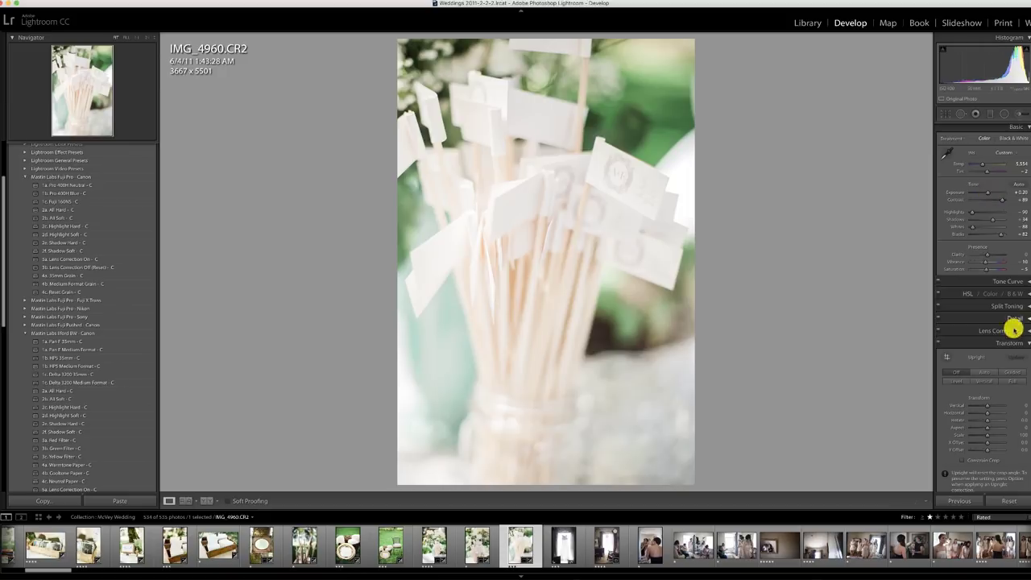
left_click(1024, 281)
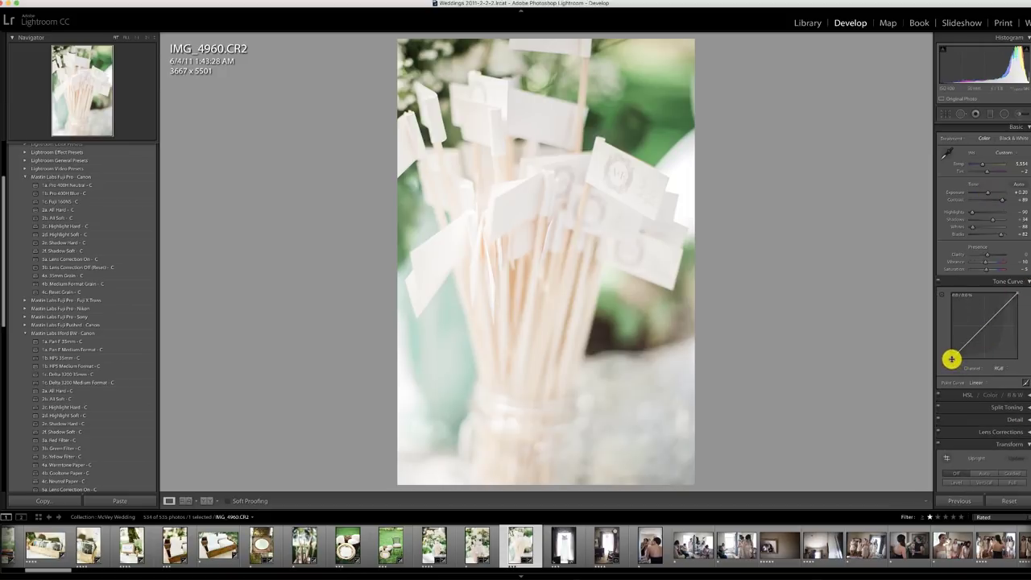
left_click_drag(953, 363, 962, 359)
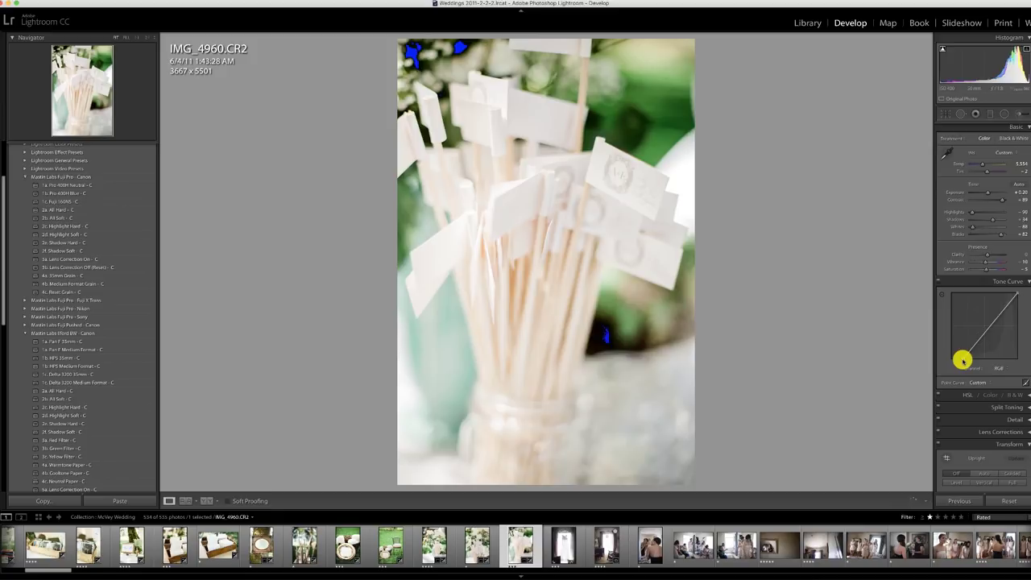
Apply the Ilford Pan F 35mm and All Soft presets to the hanging dress photo IMG_4969.CR2, lower its exposure, and open IMG_4971.CR2
left_click(566, 544)
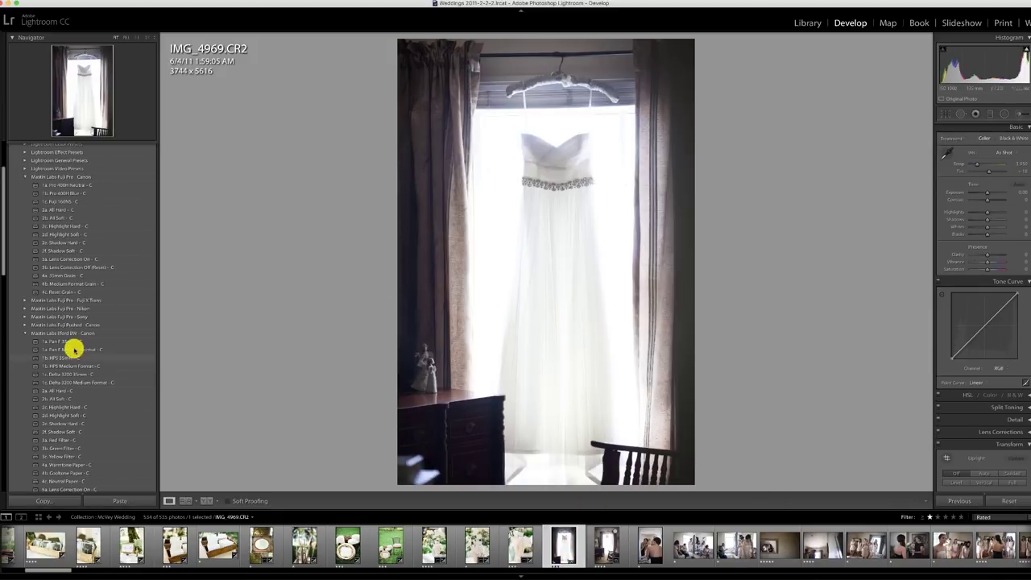
left_click(72, 342)
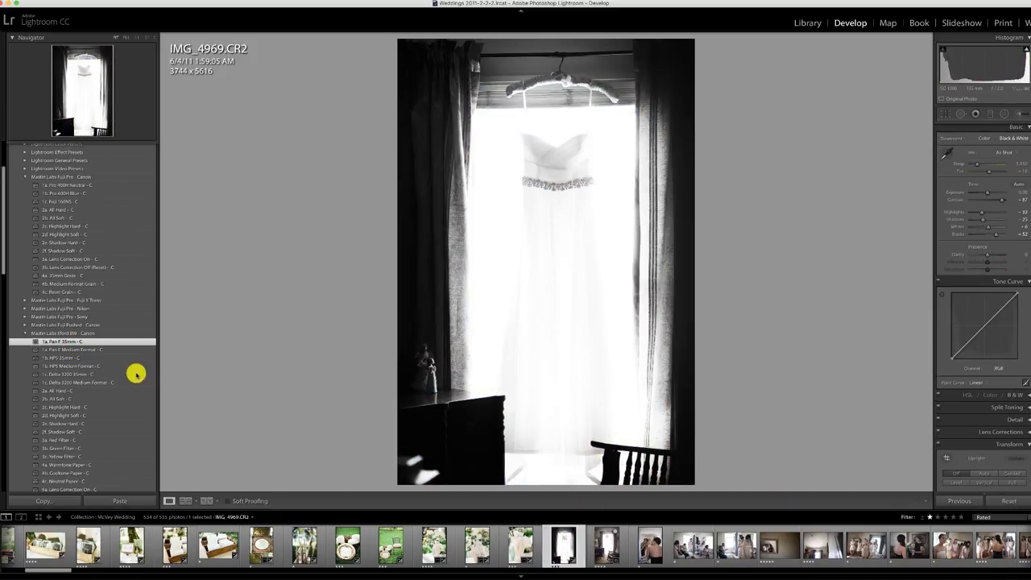
left_click(70, 398)
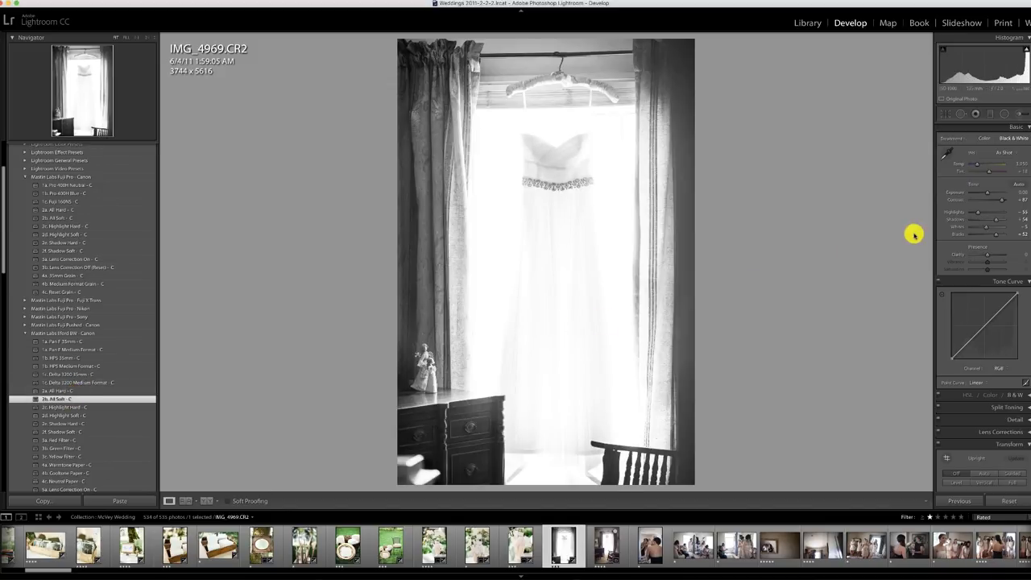
left_click_drag(985, 192, 979, 192)
left_click(594, 553)
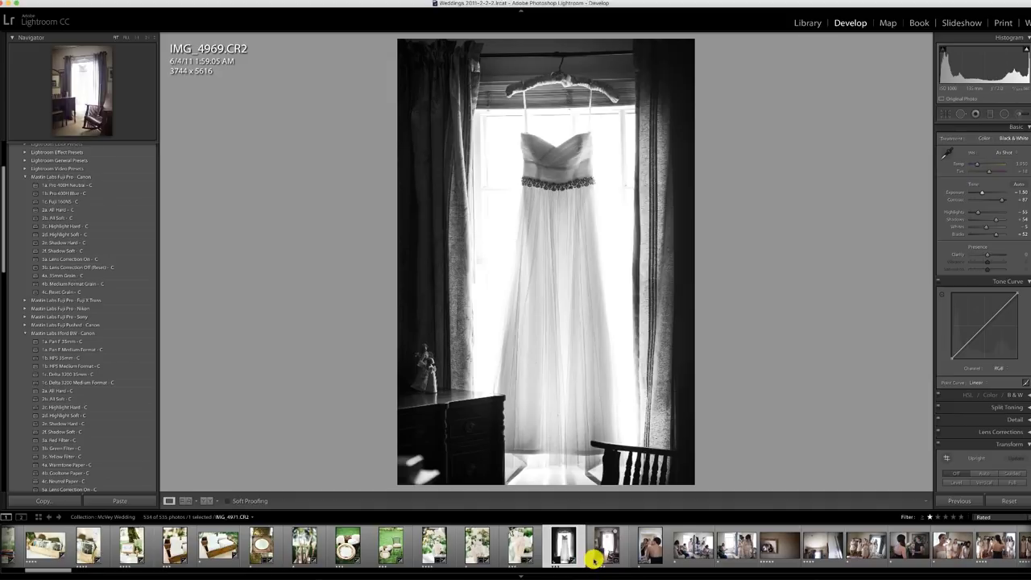
Apply the previous photo's settings to IMG_4971.CR2 and brush a reduced-exposure adjustment over the hanging dress
left_click(957, 502)
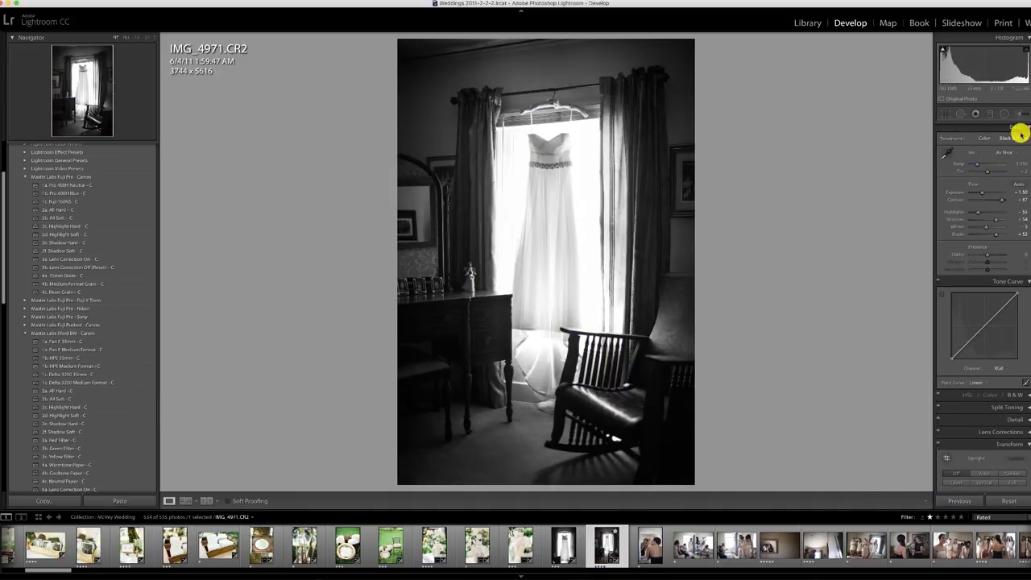
left_click(1020, 113)
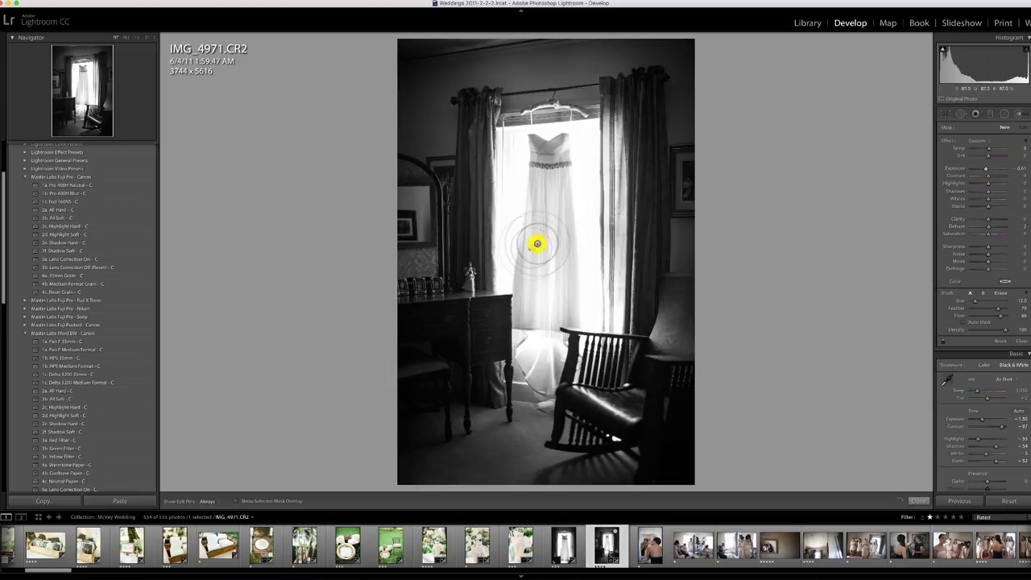
mouse_move(552, 191)
left_mouse_down()
mouse_move(548, 321)
mouse_move(564, 165)
left_mouse_up()
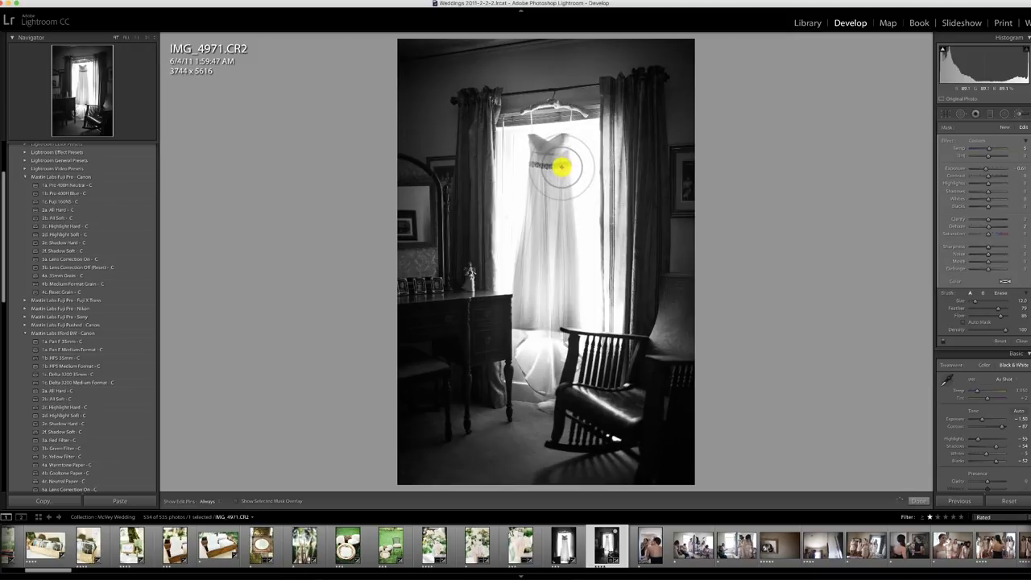
left_click(1021, 112)
Apply the Ilford Pan F 35mm preset to the mirror portrait IMG_5009.CR2 and raise its exposure to about +1.35
left_click(649, 544)
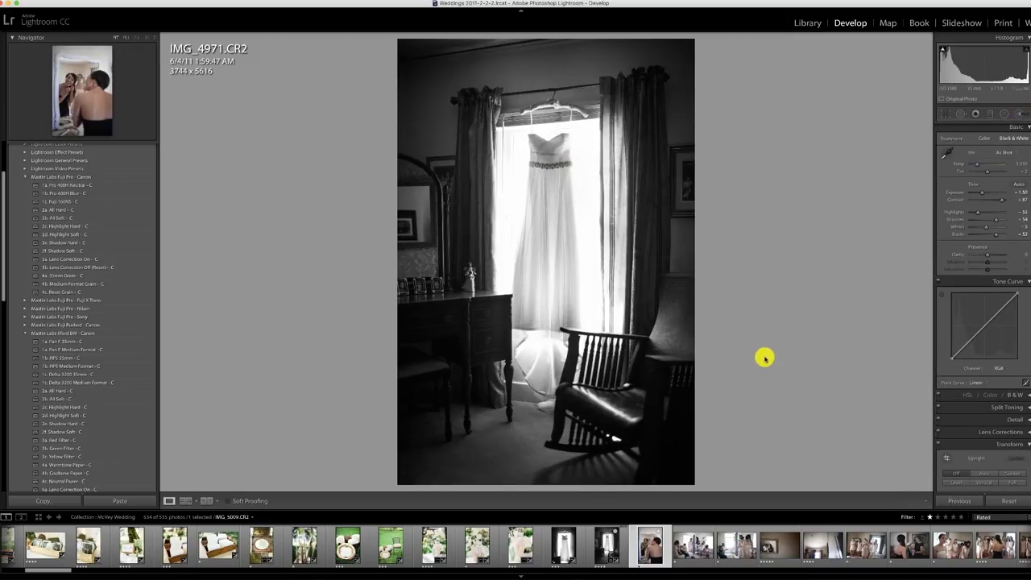
left_click(68, 344)
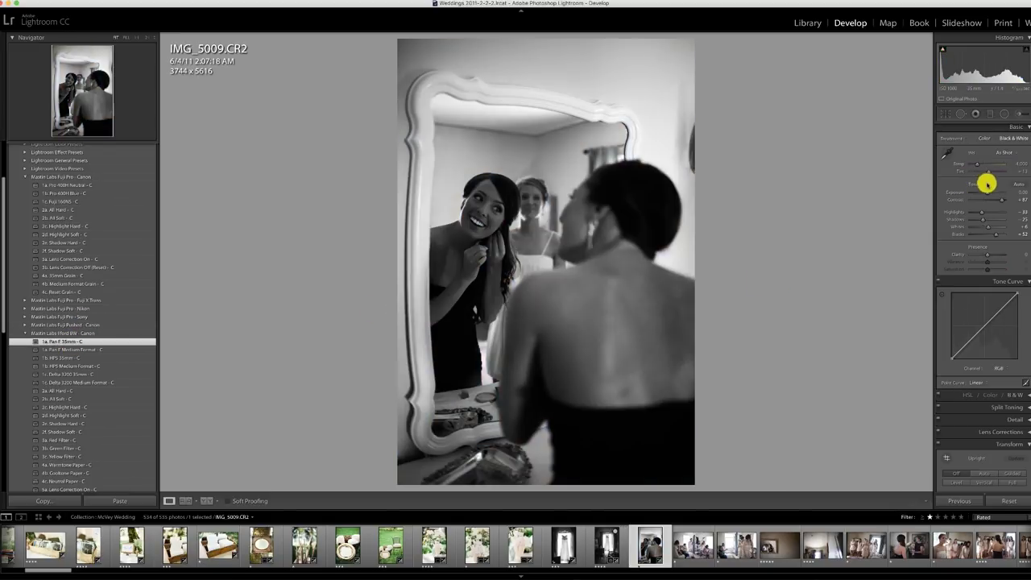
left_click_drag(987, 191, 991, 193)
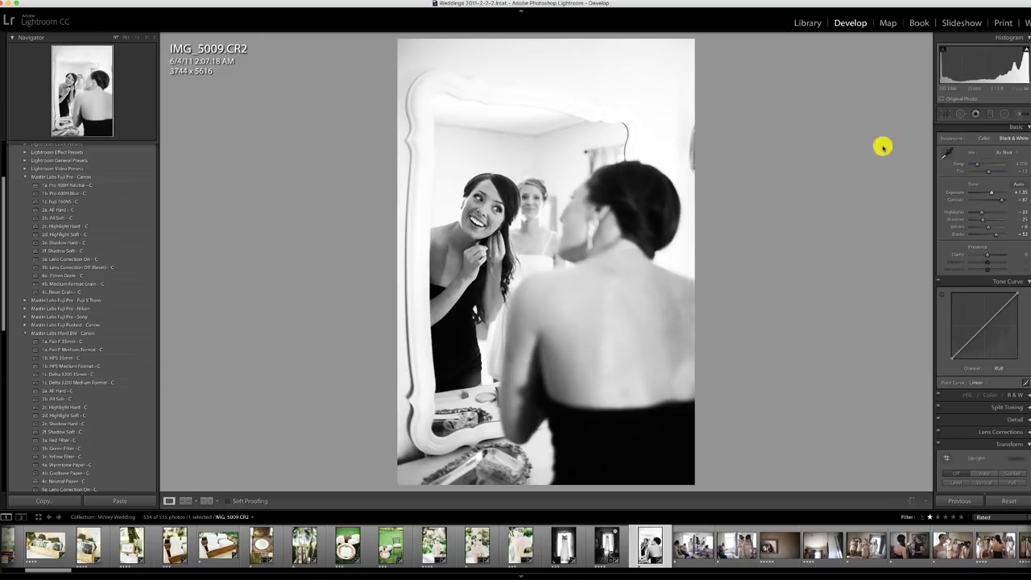
Crop IMG_5009.CR2 slightly tighter around the mirror and the woman in front of it, keeping the original aspect ratio
left_click(946, 115)
left_click_drag(547, 39, 541, 55)
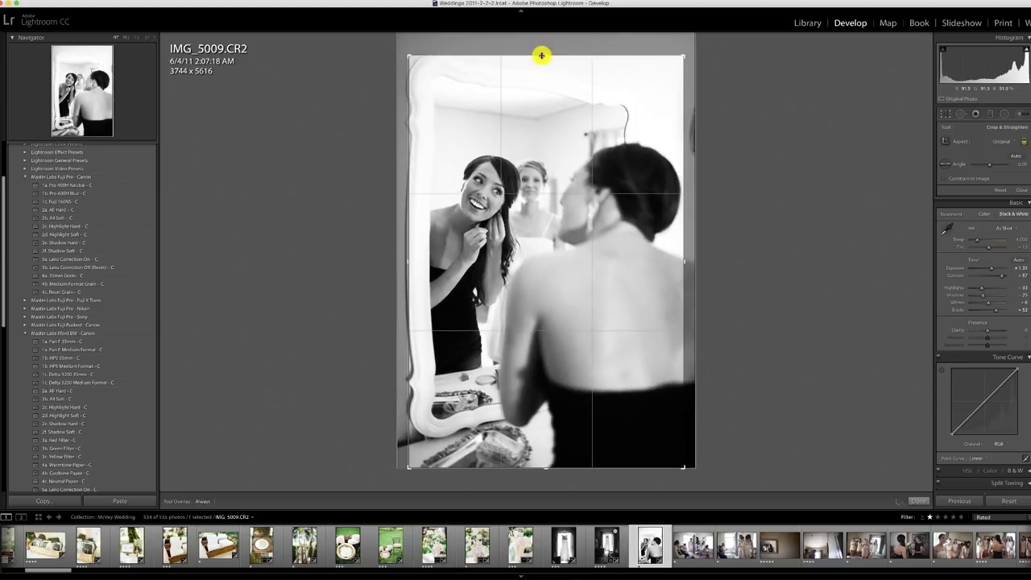
key("r")
Apply the Ilford Delta 3200 35mm preset to the bridesmaids photo IMG_5013.CR2 and rotate its crop slightly to straighten the room
left_click(685, 549)
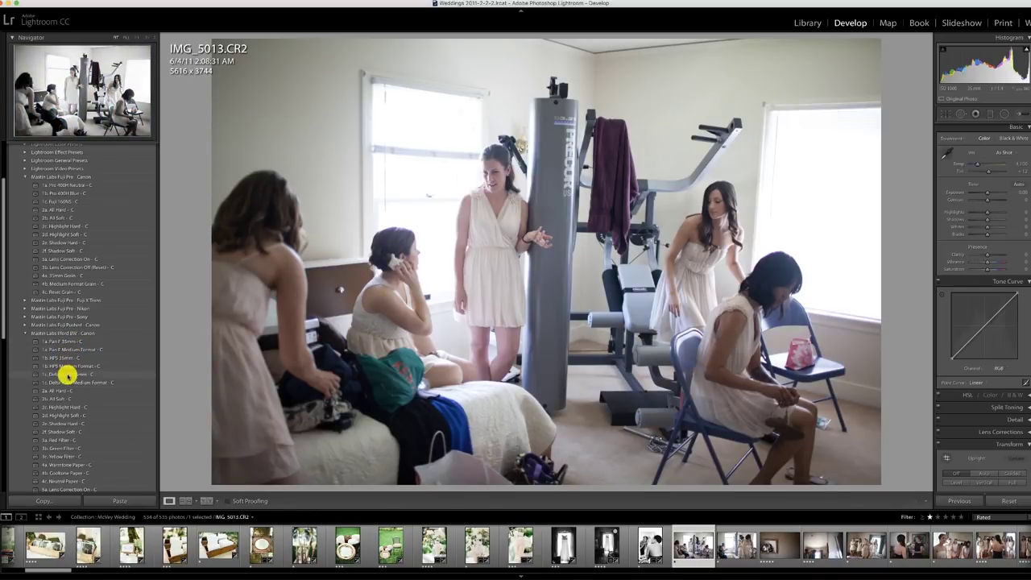
left_click(69, 375)
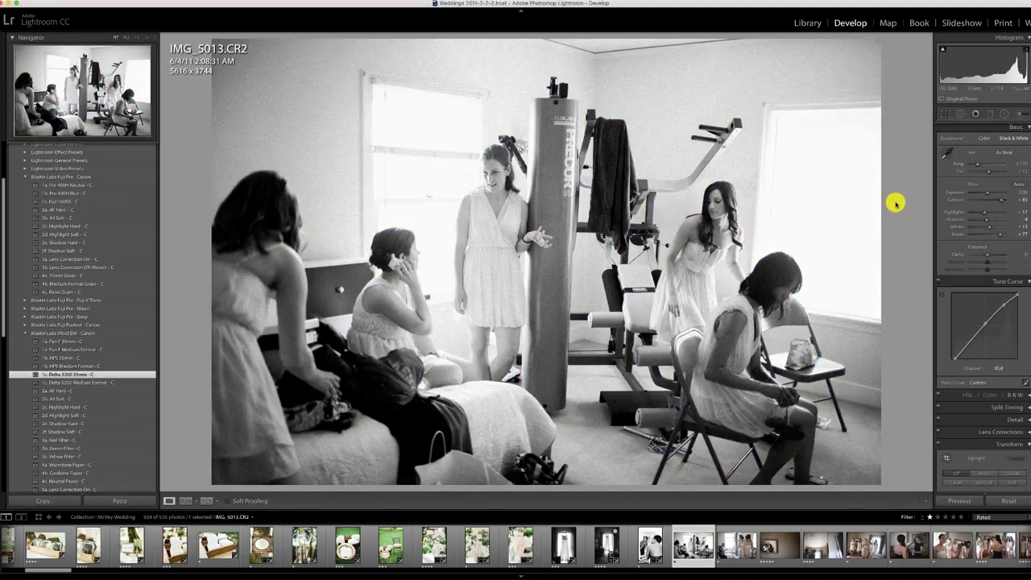
key("r")
left_click_drag(888, 218, 893, 209)
key("r")
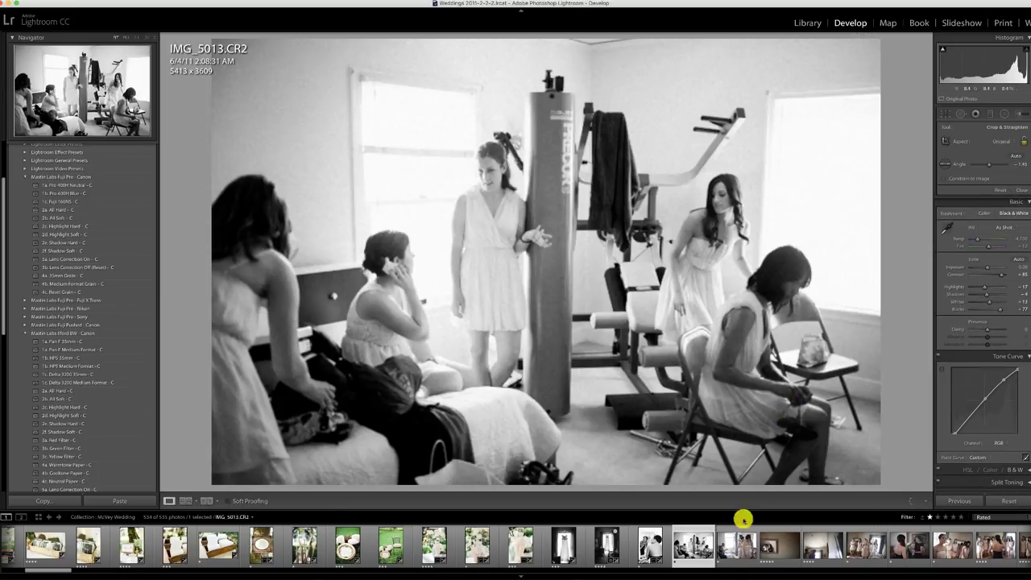
Apply the previous photo's settings to IMG_5019.CR2 and readjust its crop rotation and framing around the bridesmaids
left_click(736, 547)
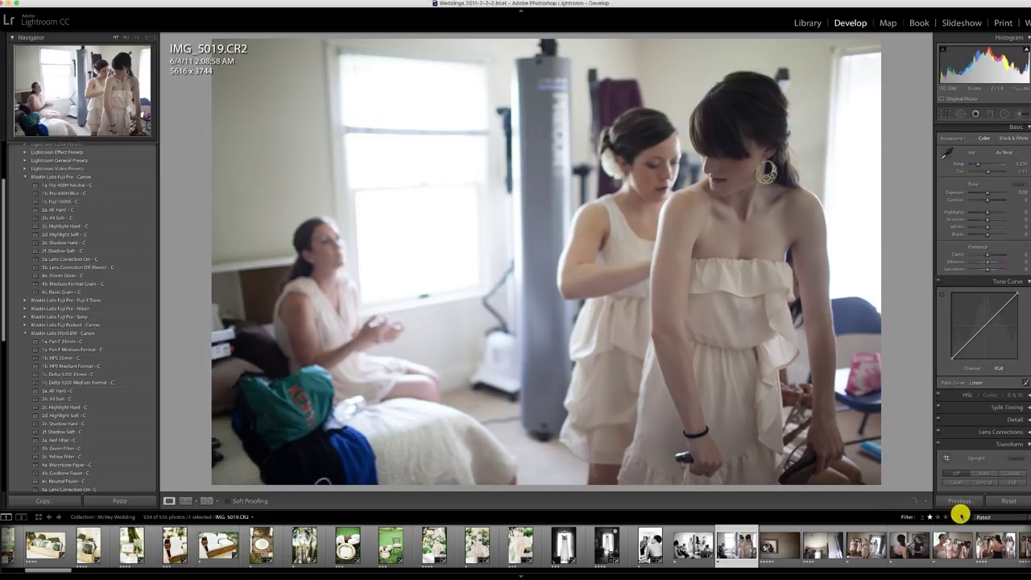
left_click(960, 501)
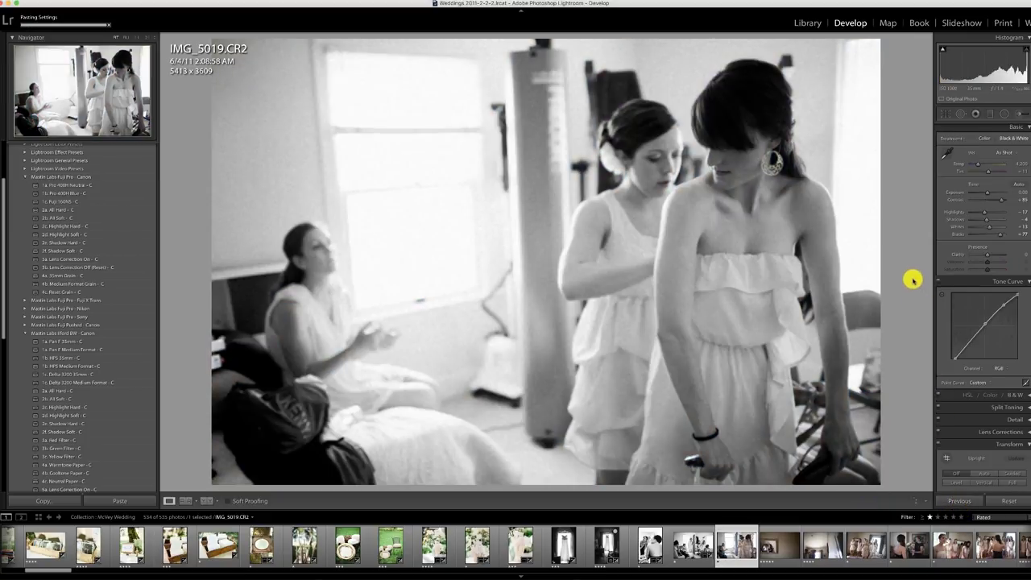
key("r")
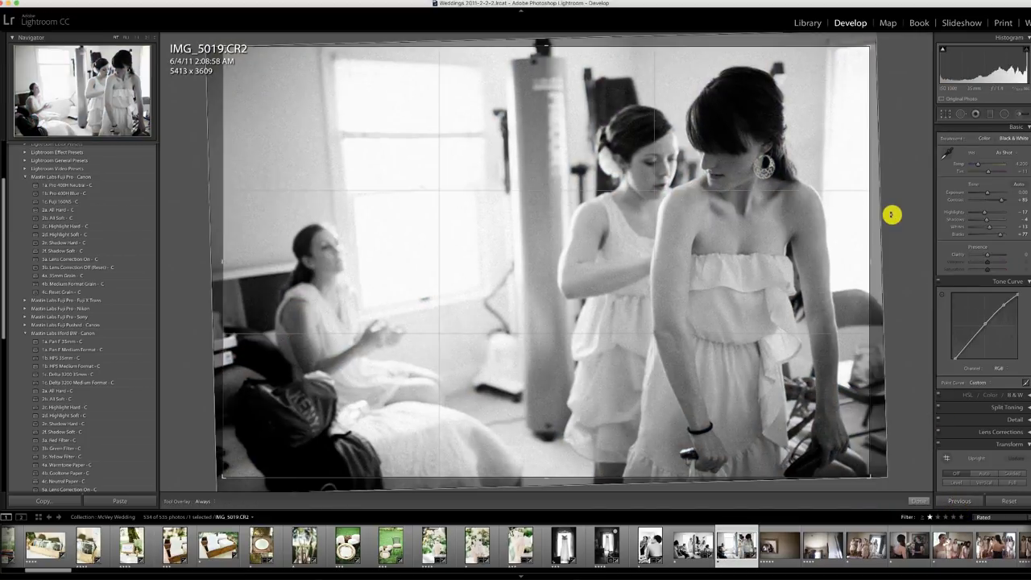
key("Return")
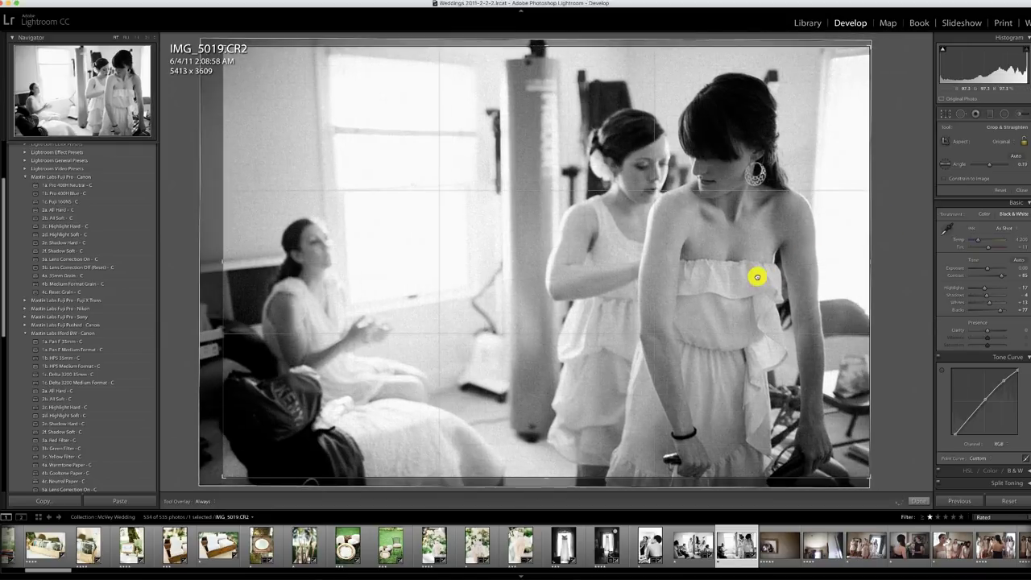
Straighten the mirror photo IMG_5029.CR2 with Guided Upright, placing guides along the top, right and bottom edges of the mirror frame
left_click(767, 535)
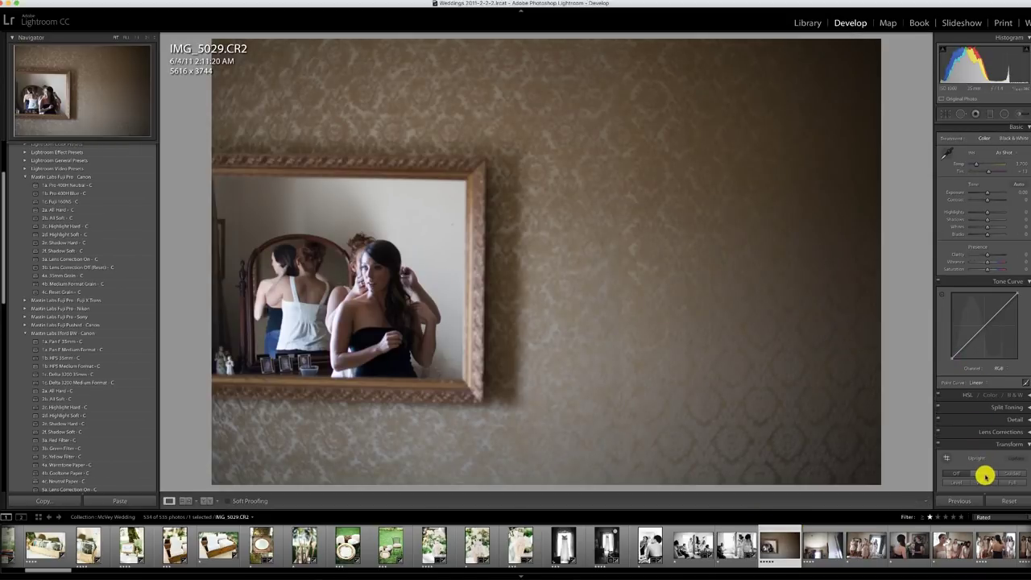
left_click(984, 475)
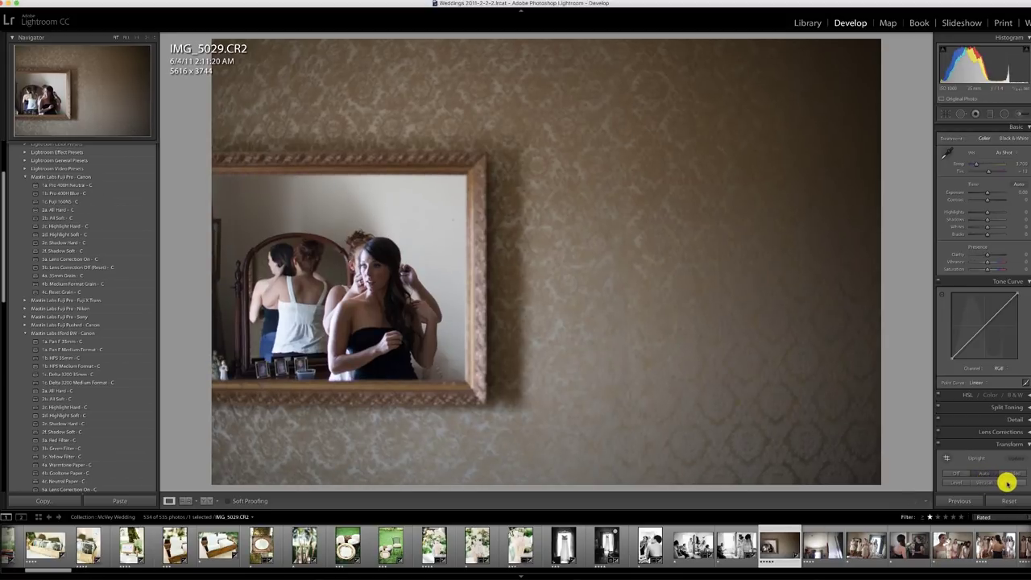
left_click(1006, 481)
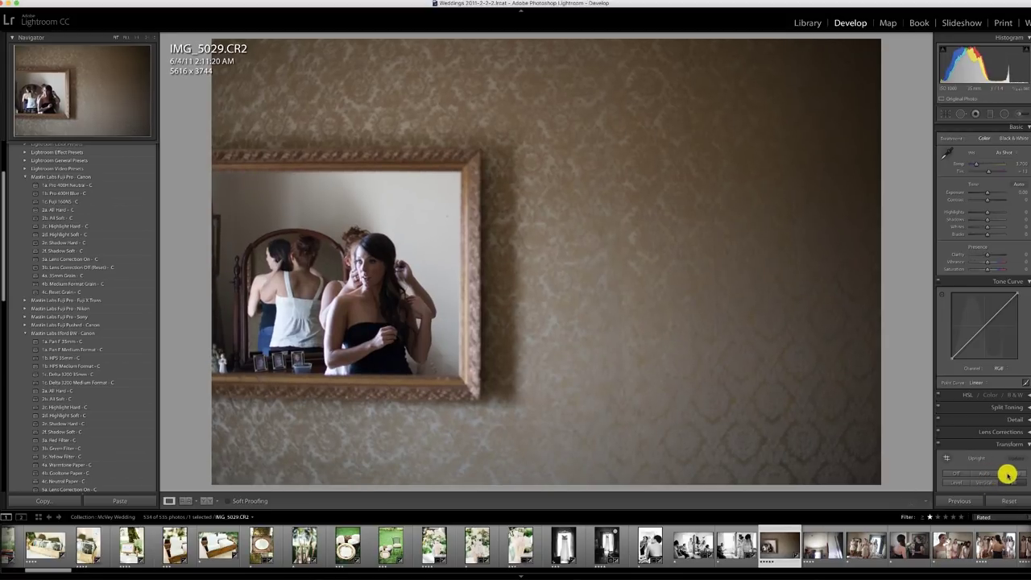
left_click(1006, 473)
left_click_drag(221, 152, 486, 164)
left_click_drag(486, 164, 483, 385)
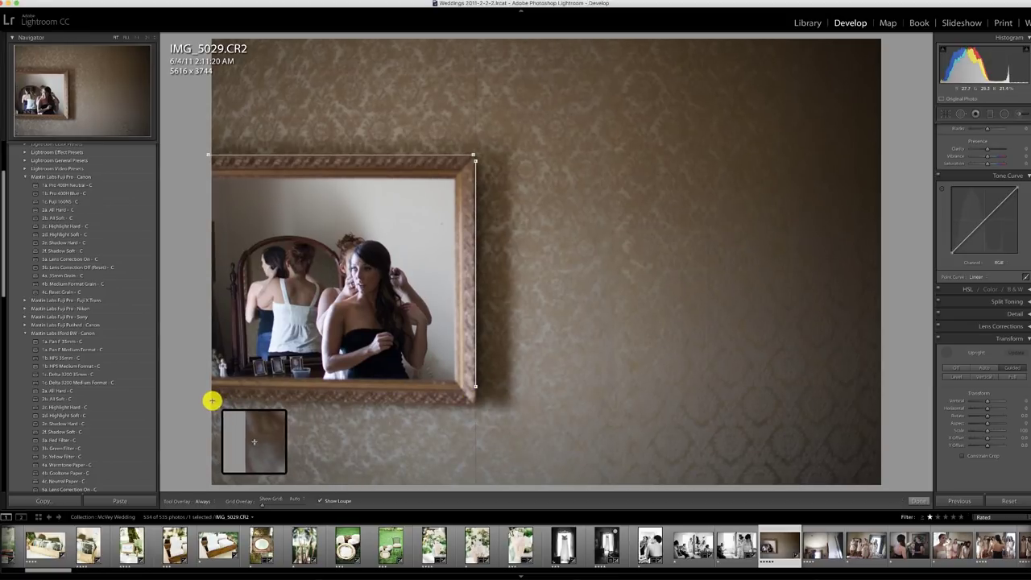
left_click_drag(211, 400, 476, 404)
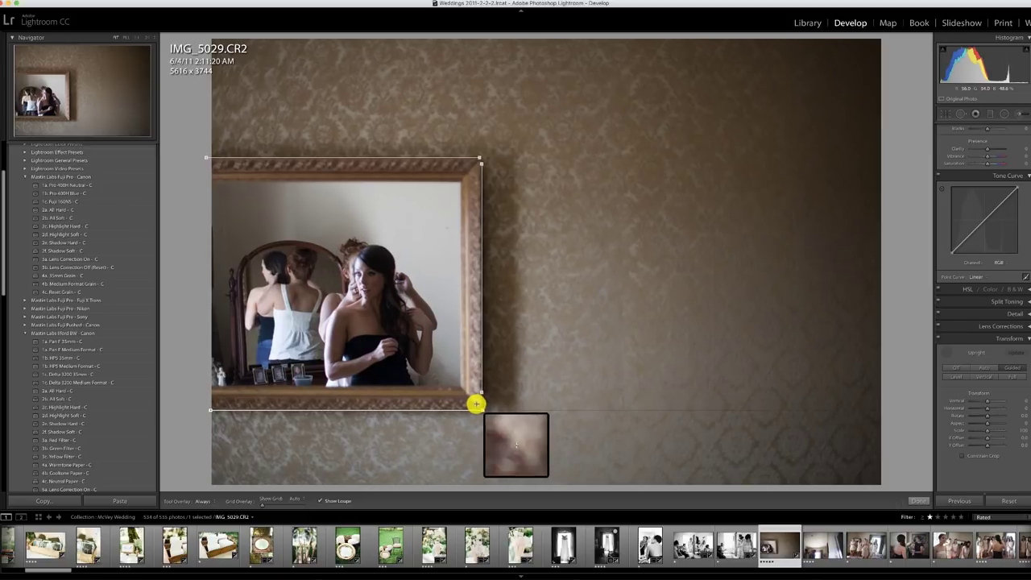
left_click(948, 353)
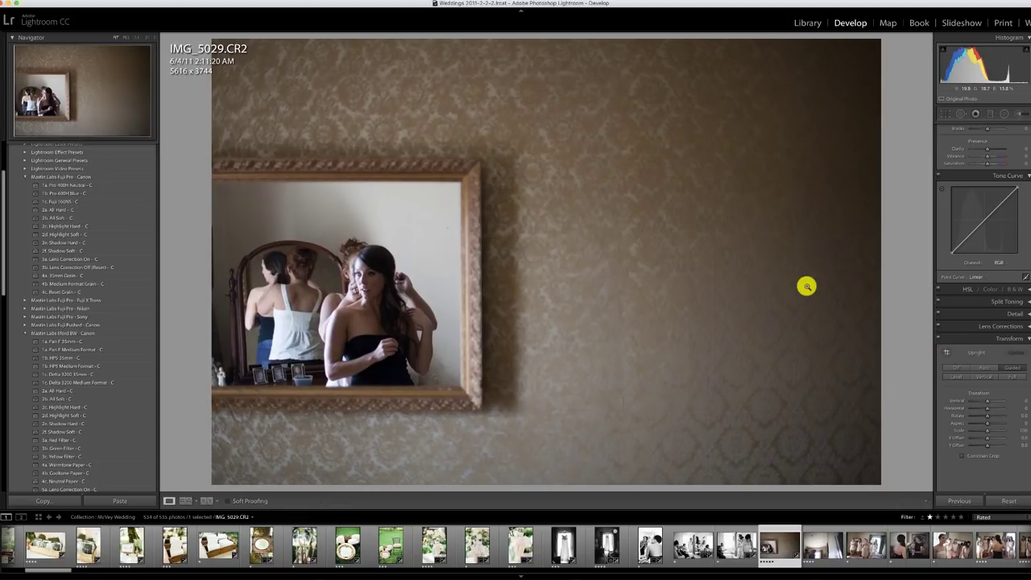
Apply the Fuji Pro 400H Neutral and Lens Correction On presets to IMG_5029.CR2, brighten its exposure and warm its white balance
left_click(73, 185)
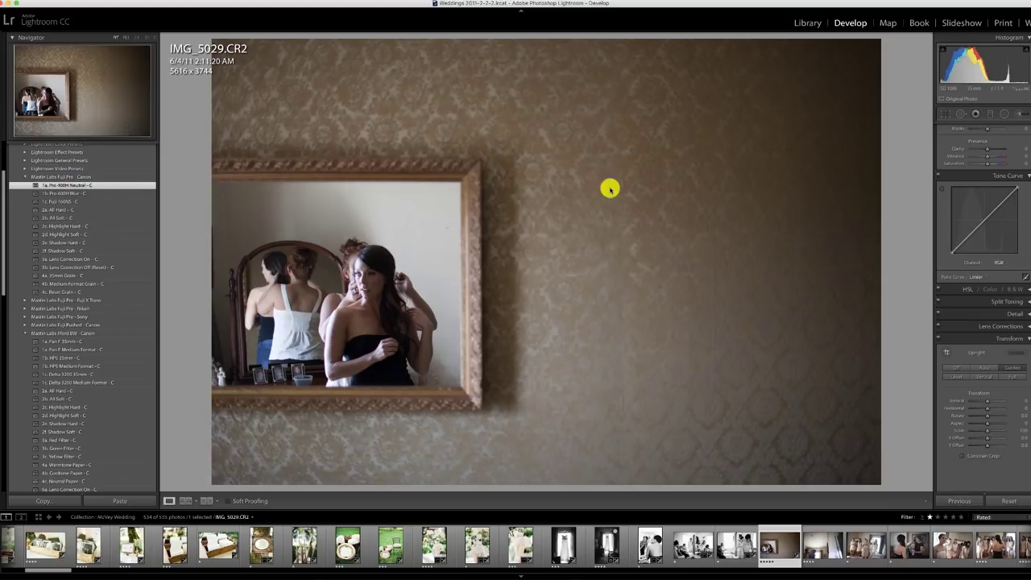
scroll(987, 246, "up", 5)
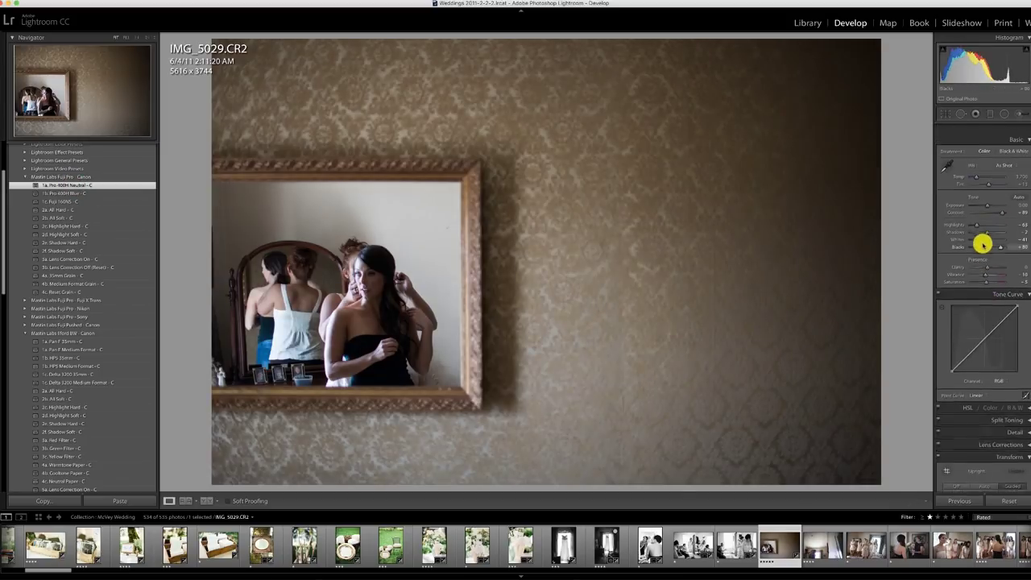
left_click(989, 194)
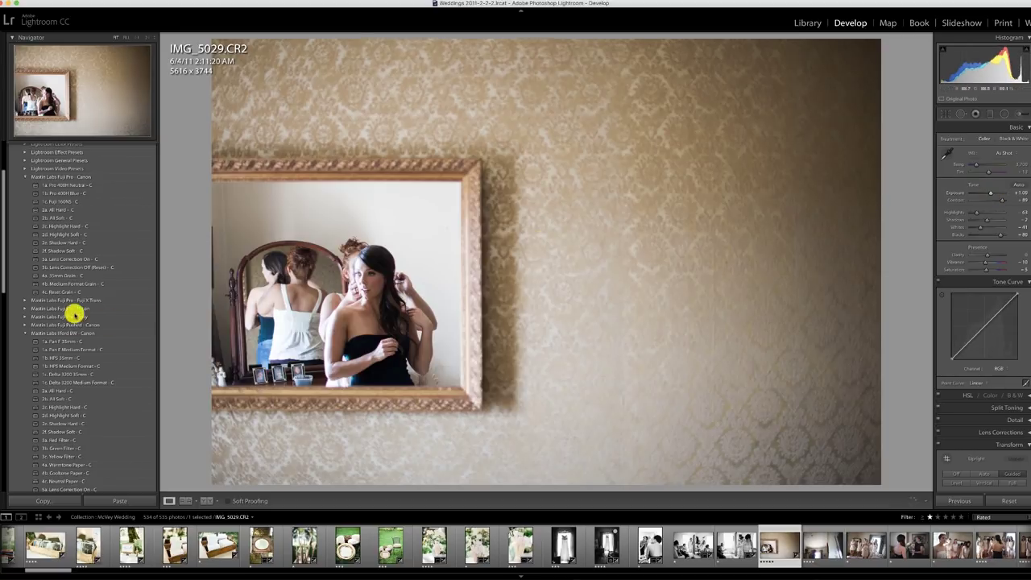
left_click(69, 259)
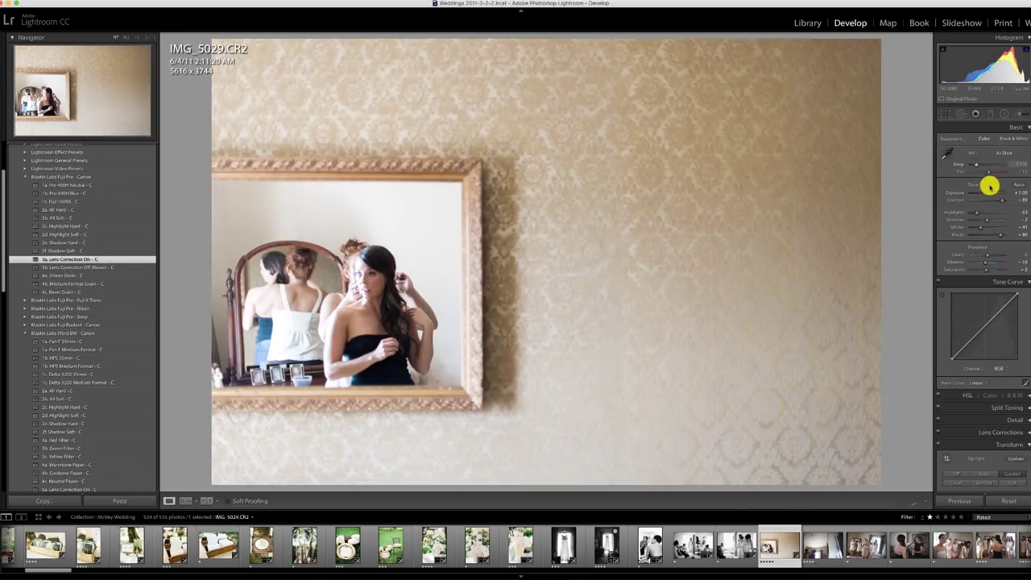
left_click_drag(989, 188, 985, 192)
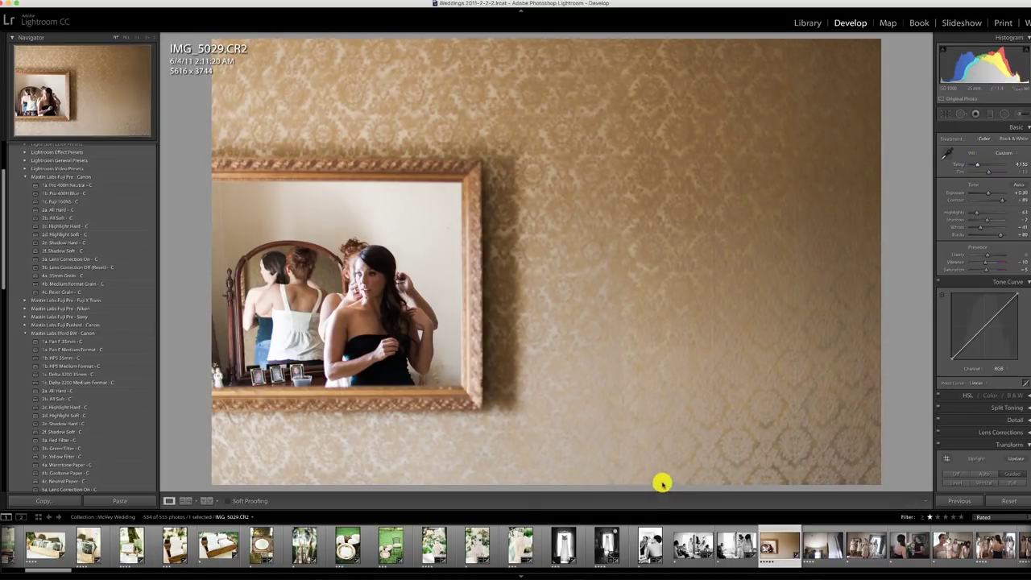
Apply the Ilford HP5 35mm preset to the low-angle dressing photo IMG_5036.CR2 and correct its perspective with Auto Upright
left_click(812, 549)
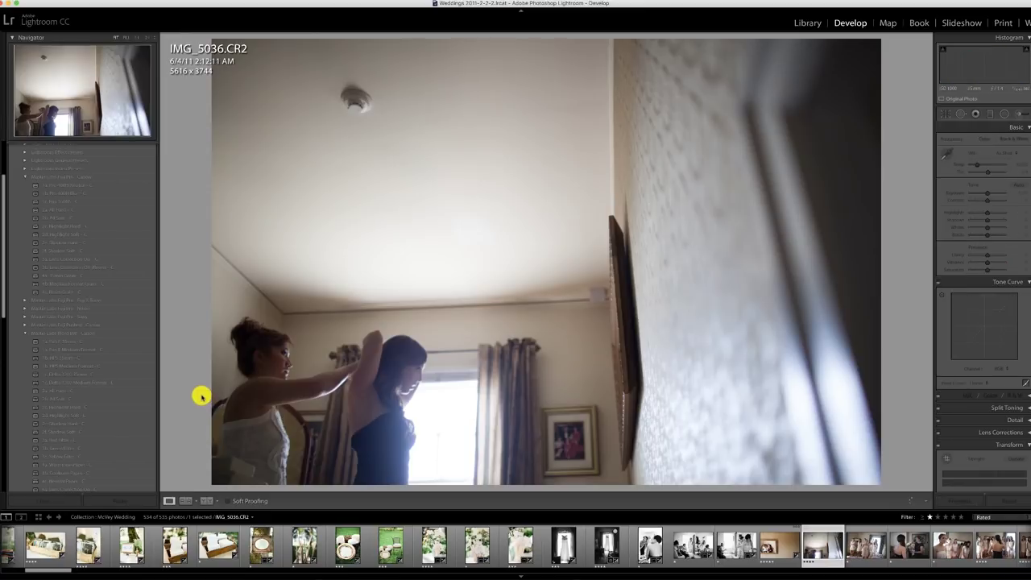
left_click(64, 356)
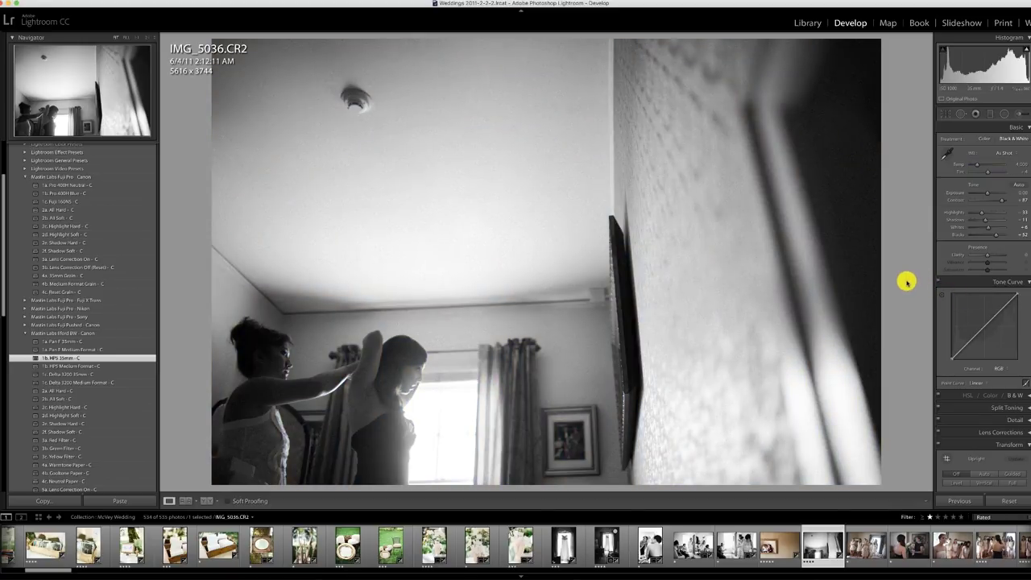
scroll(1009, 414, "down", 2)
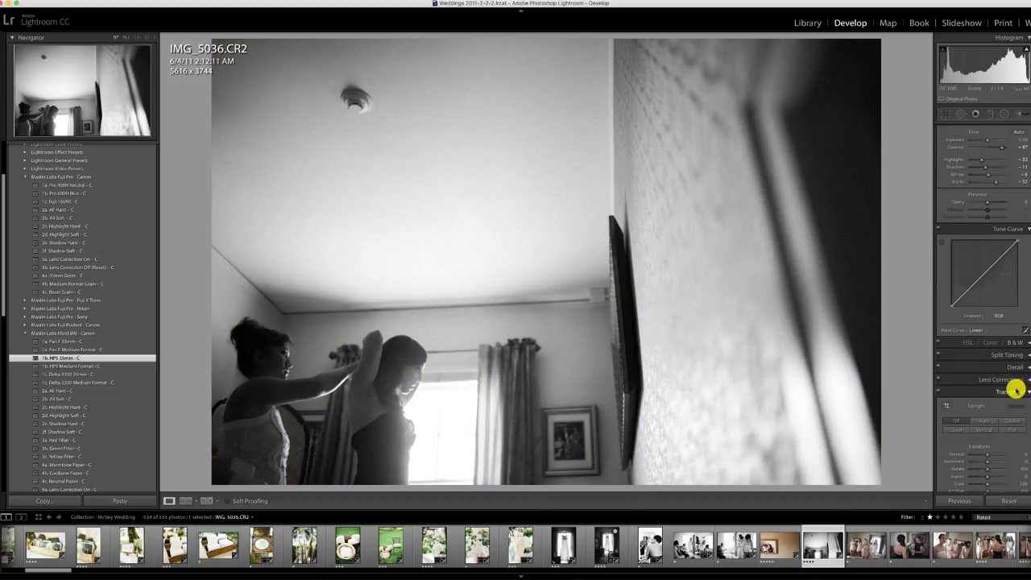
scroll(1015, 390, "down", 2)
left_click(983, 368)
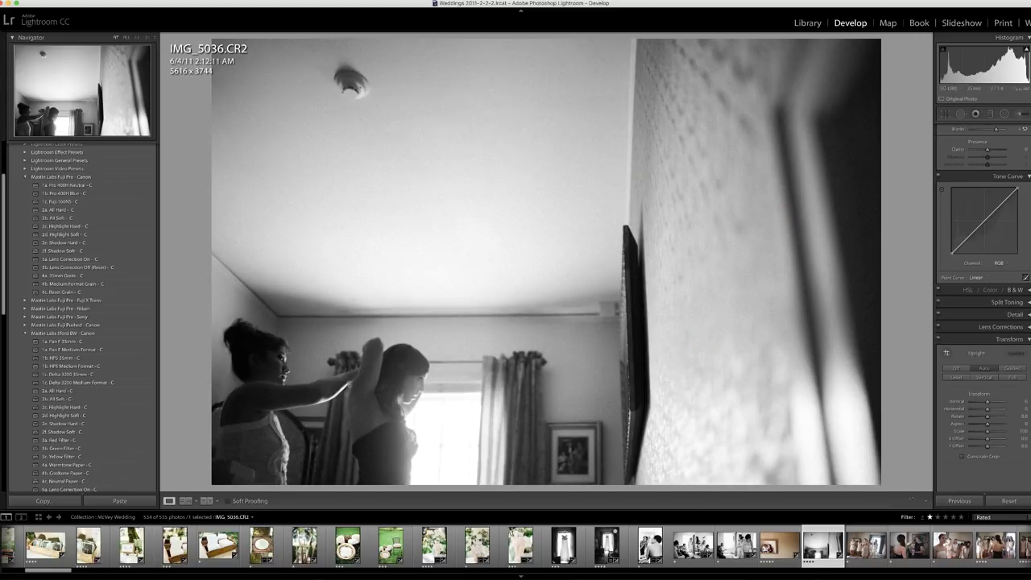
Remove the smoke detector from the ceiling in IMG_5036.CR2 with a Heal spot removal
left_click(960, 114)
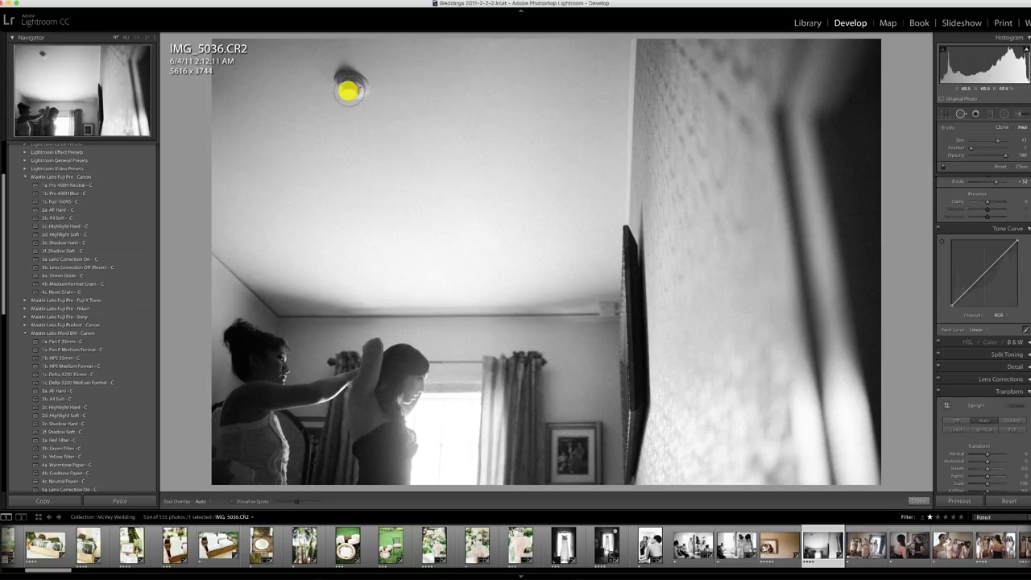
left_click(352, 86)
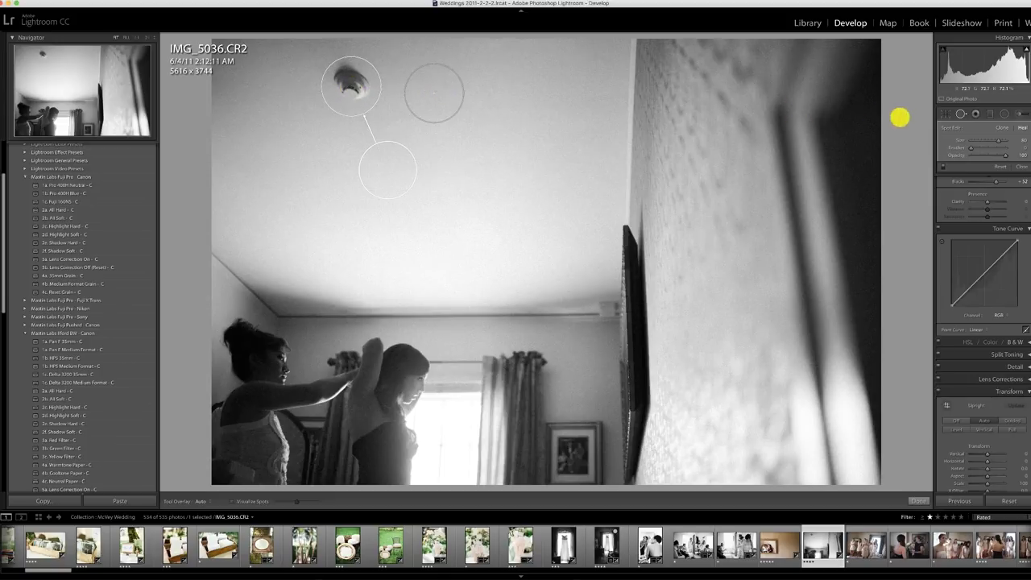
left_click(960, 113)
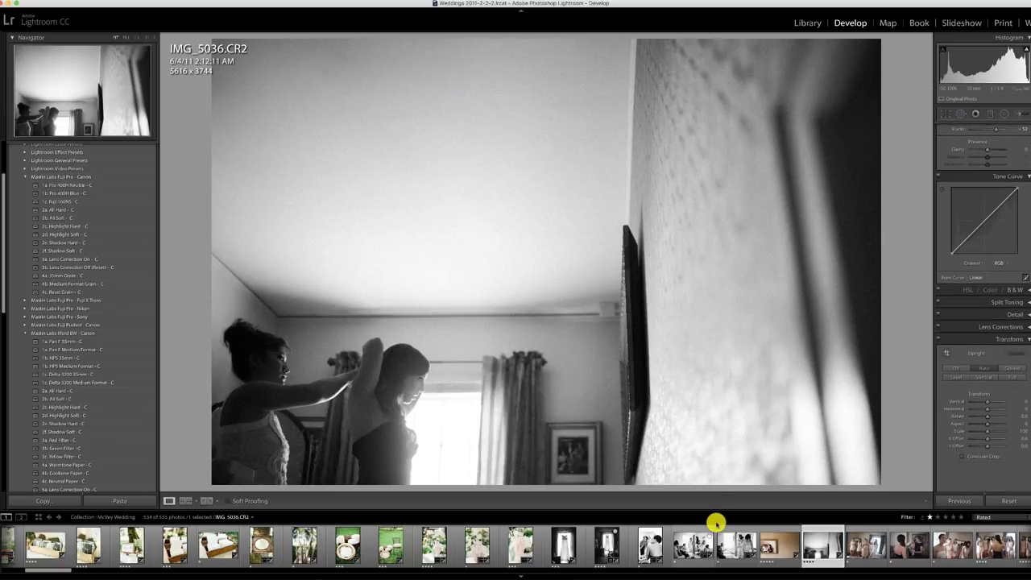
Apply the Fuji Pro 400H Neutral preset to the bridesmaids group photo IMG_5049.CR2 and raise its exposure to +1.00
left_click(858, 535)
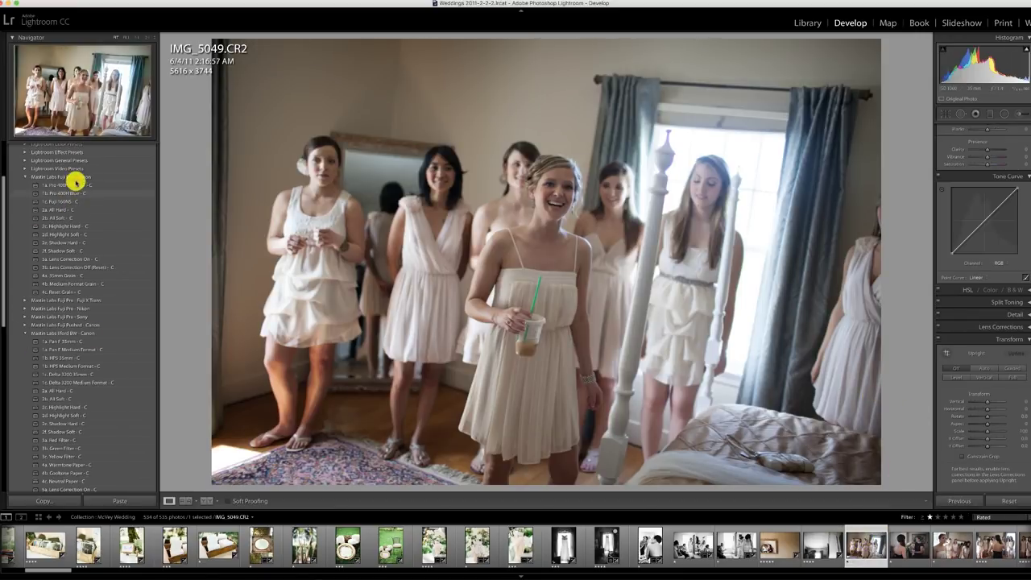
left_click(73, 184)
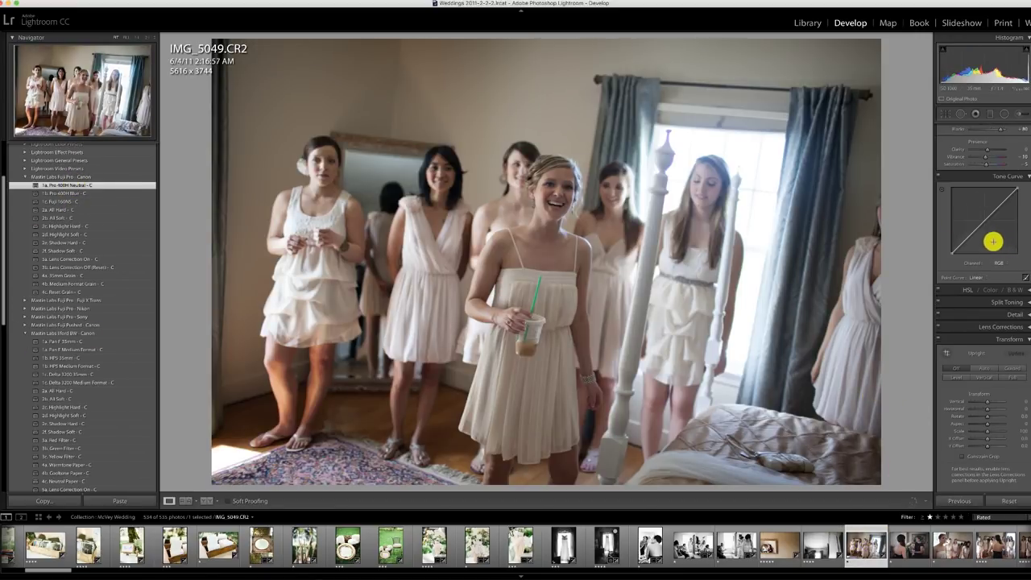
scroll(976, 225, "up", 5)
left_click_drag(986, 192, 990, 191)
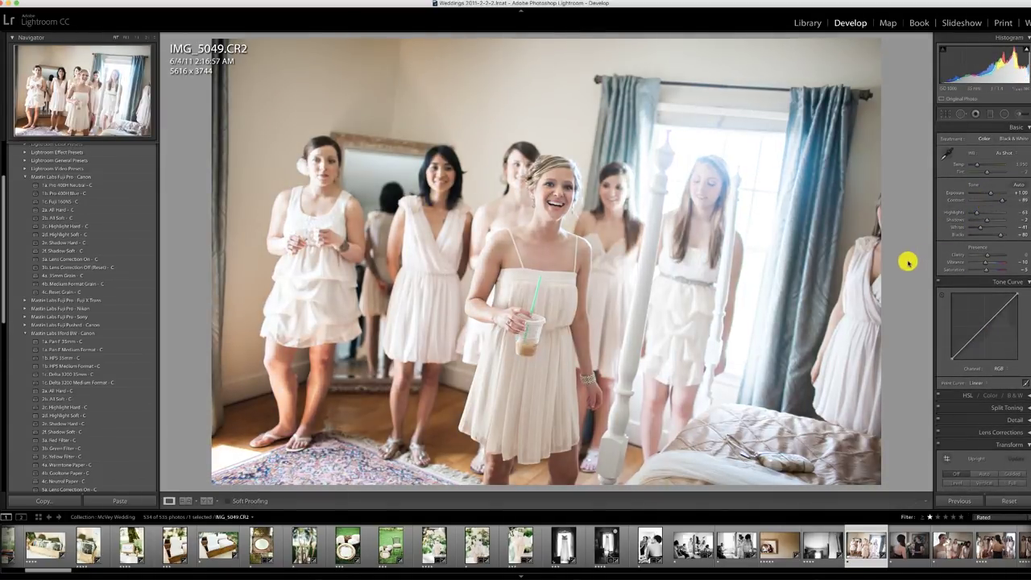
Straighten the bridesmaids group photo IMG_5049.CR2 by rotating its crop, and reposition the image within the crop
key("r")
left_click_drag(897, 274, 901, 244)
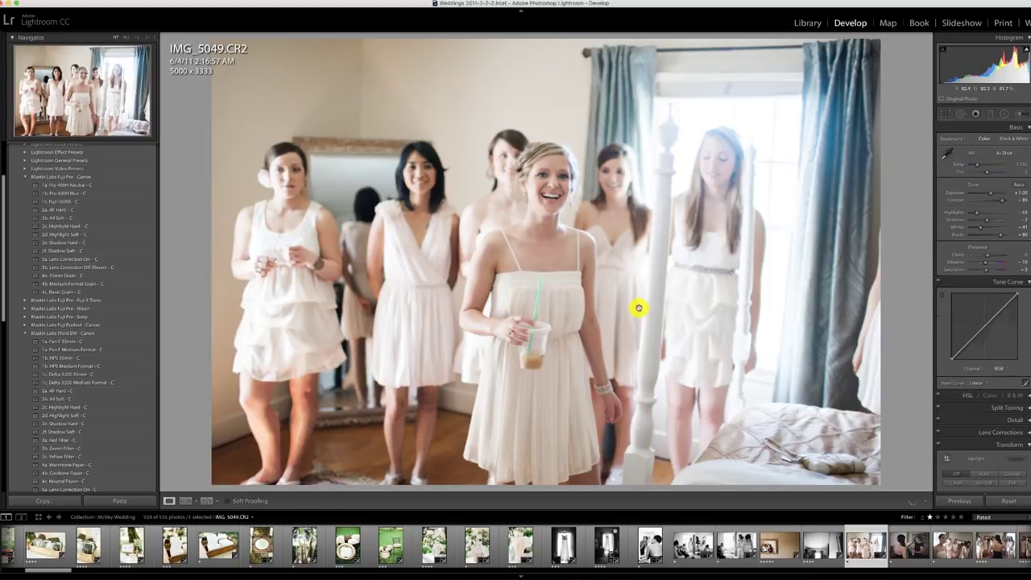
mouse_move(637, 306)
left_mouse_down()
mouse_move(636, 295)
mouse_move(649, 295)
left_mouse_up()
key("Return")
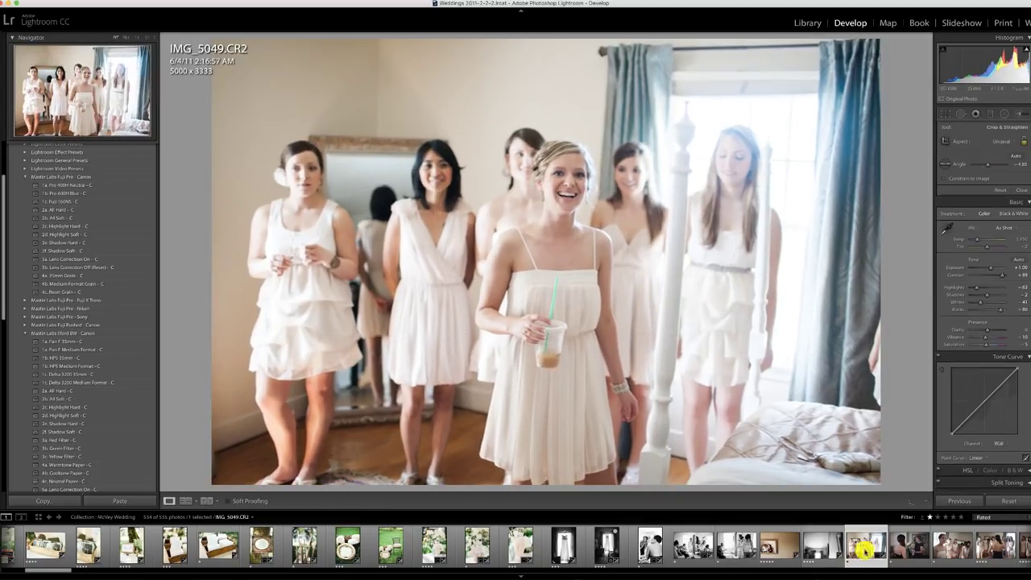
Apply the Fuji Pro 400H Neutral preset to the bouquet photo IMG_5062.CR2, raise its exposure to +1.00 and warm its white balance
left_click(897, 545)
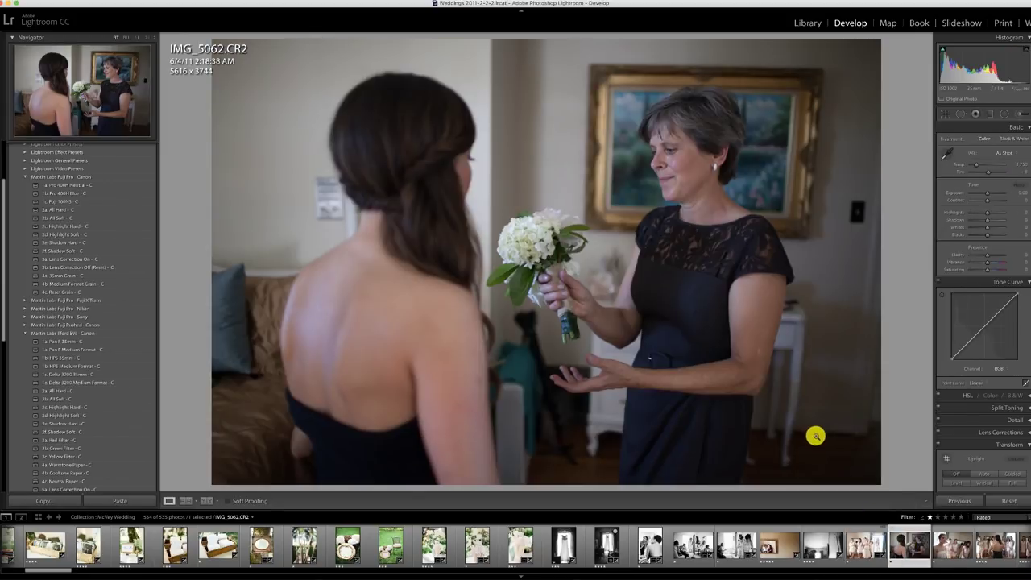
left_click(79, 186)
left_click_drag(987, 194, 989, 193)
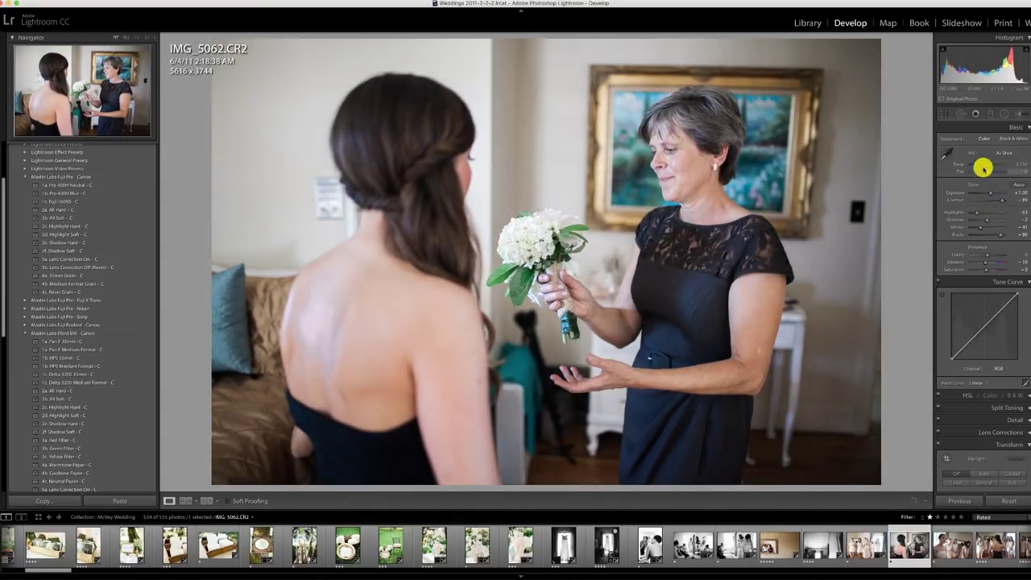
left_click_drag(978, 167, 980, 166)
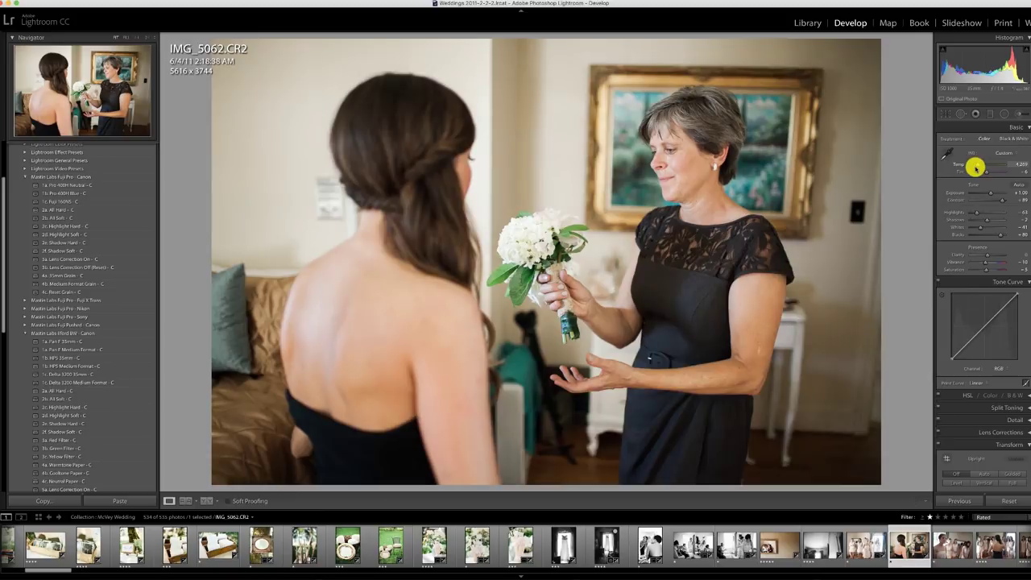
Apply the Ilford Delta 3200 35mm preset to IMG_5068.CR2 and raise its exposure to +0.50
left_click(950, 545)
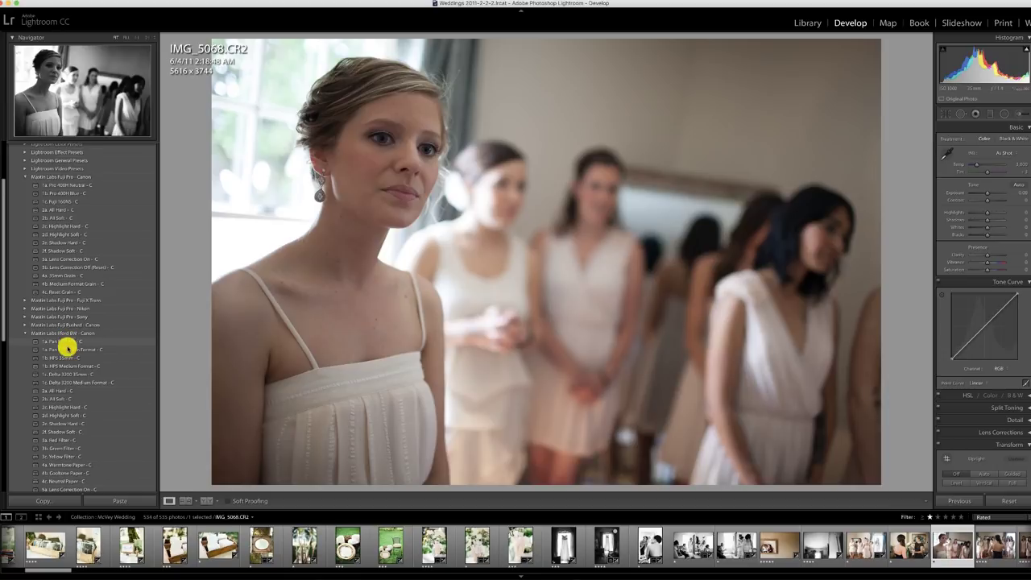
left_click(67, 374)
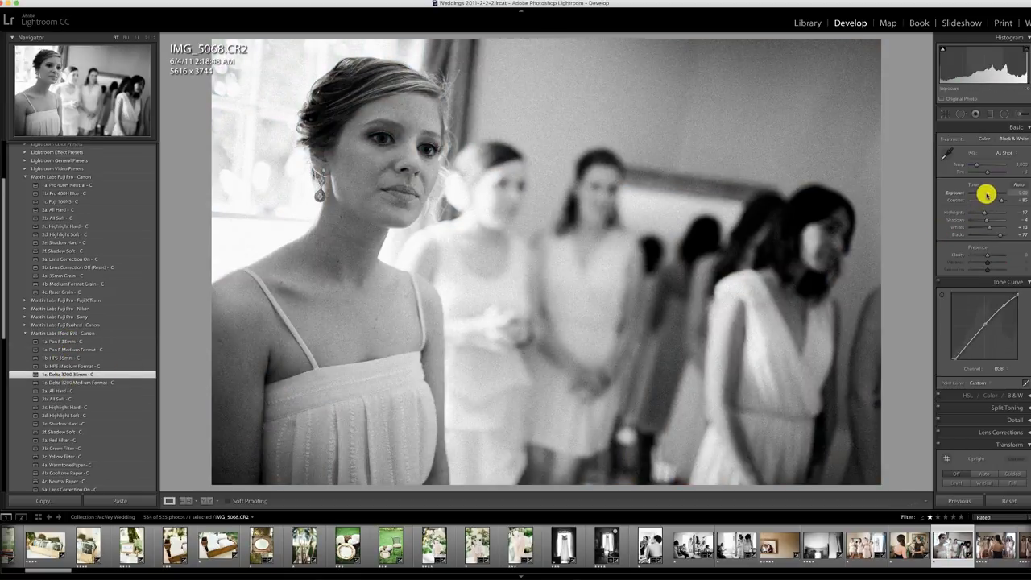
left_click_drag(986, 194, 988, 193)
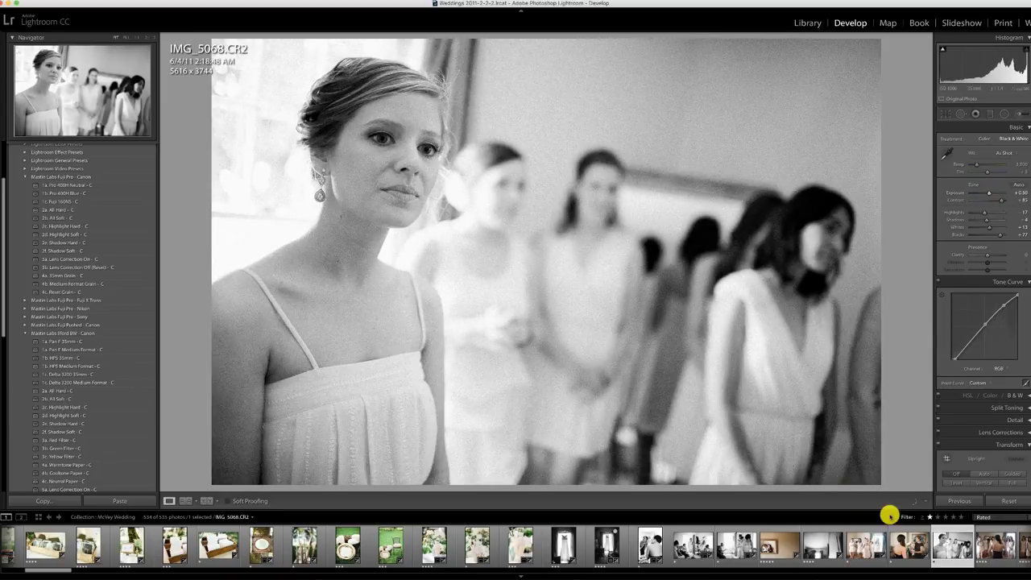
Apply the Fuji Pro 400H Neutral preset to IMG_5072.CR2, raise its exposure to +0.80 and shift its tint to -14
left_click(986, 546)
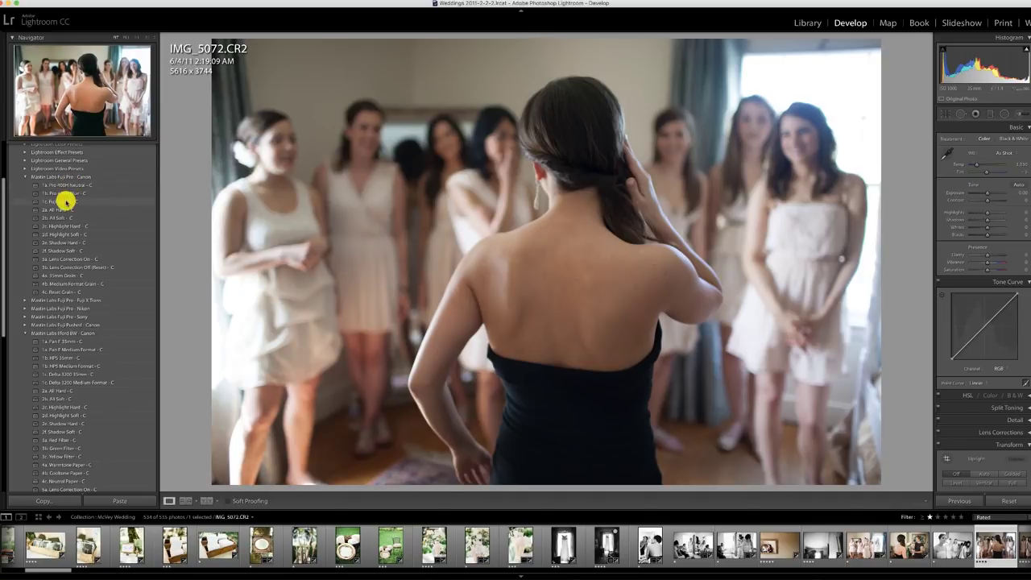
left_click(69, 185)
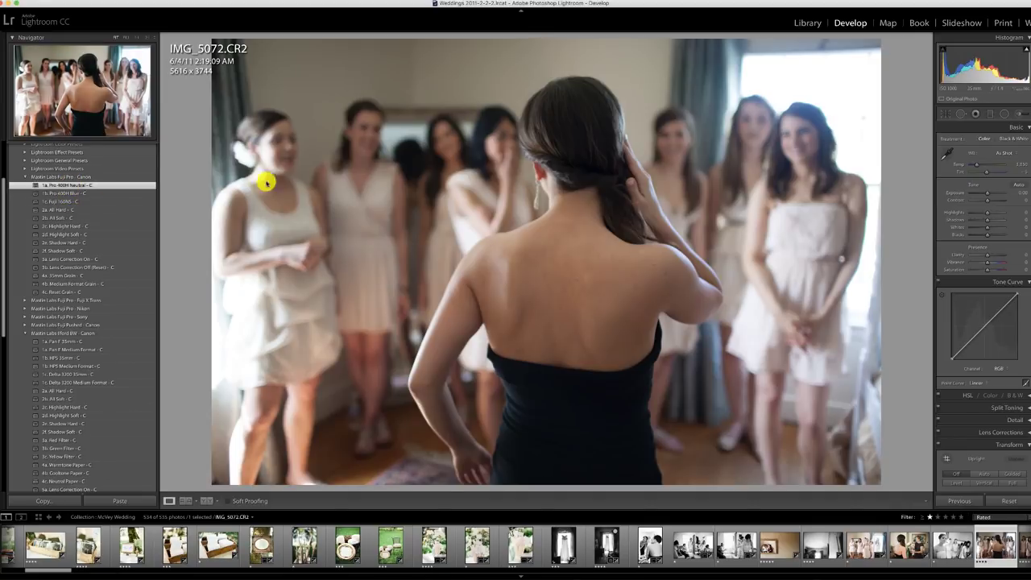
left_click_drag(987, 195, 984, 172)
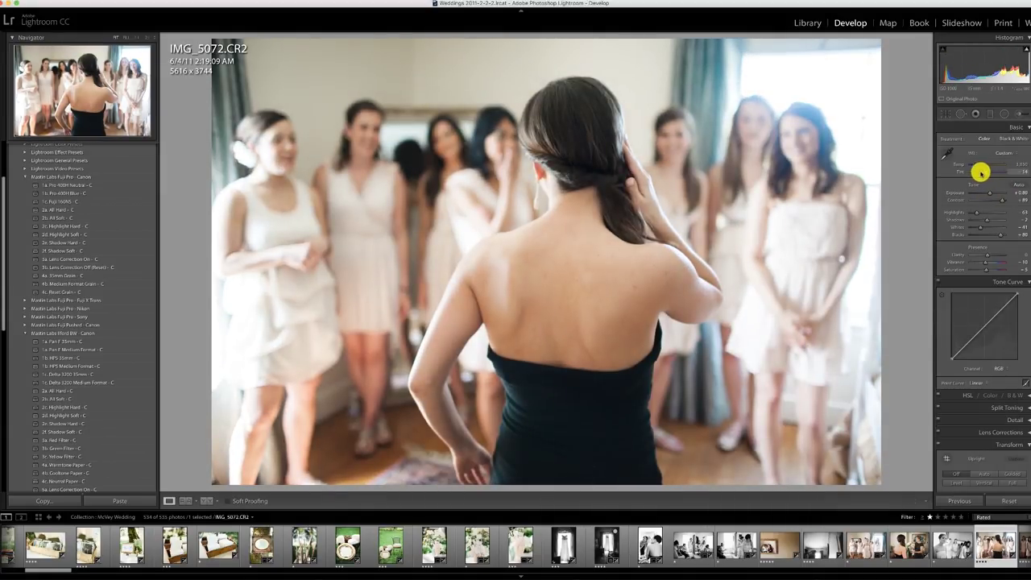
Apply the previous photo's settings to IMG_5075.CR2, IMG_5078.CR2 and IMG_5082.CR2, with the exposure of IMG_5082.CR2 at +1.50
scroll(925, 552, "right", 1)
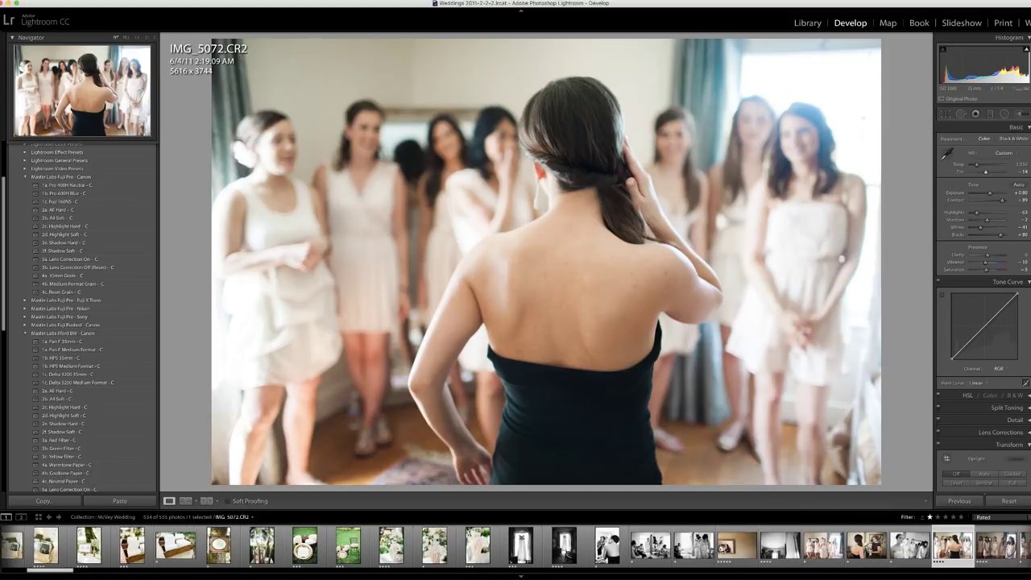
left_click(997, 545)
left_click(958, 499)
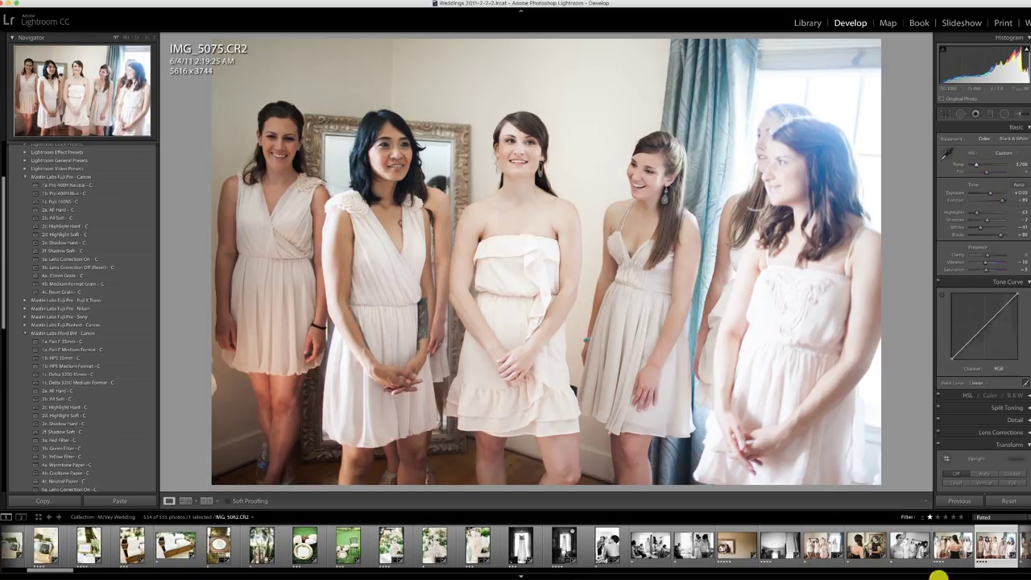
left_click(1026, 546)
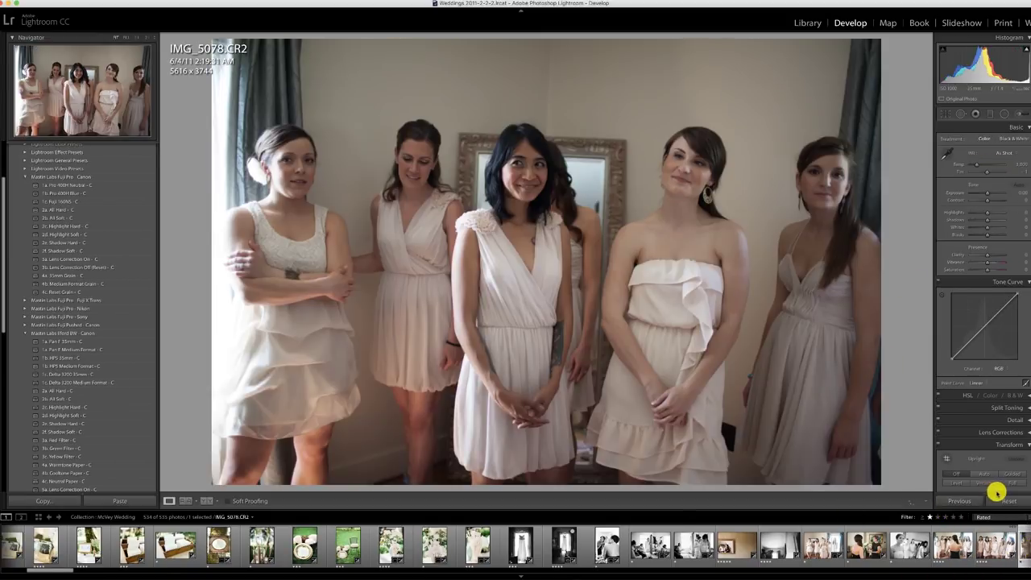
left_click(960, 501)
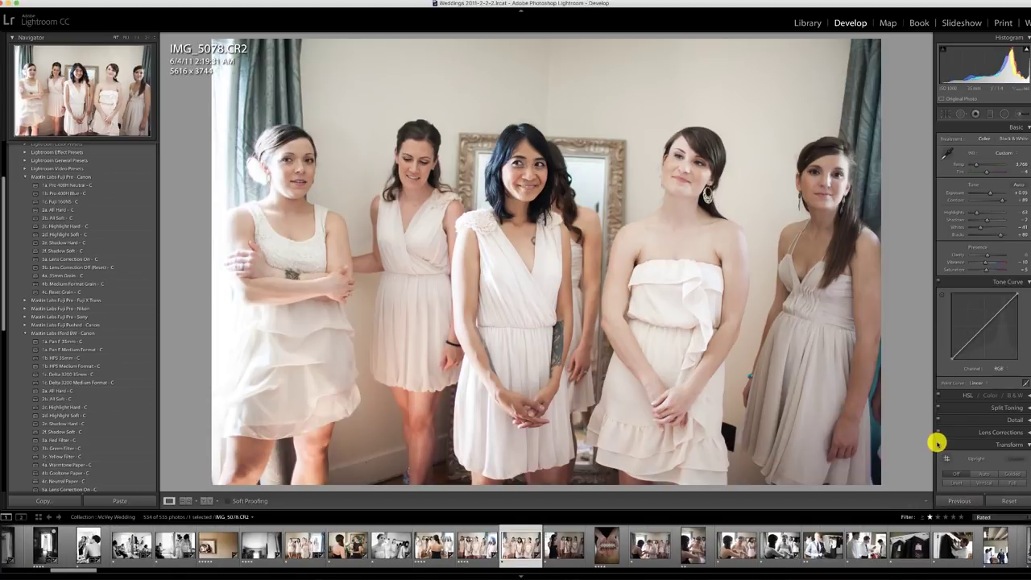
left_click(563, 546)
left_click(958, 499)
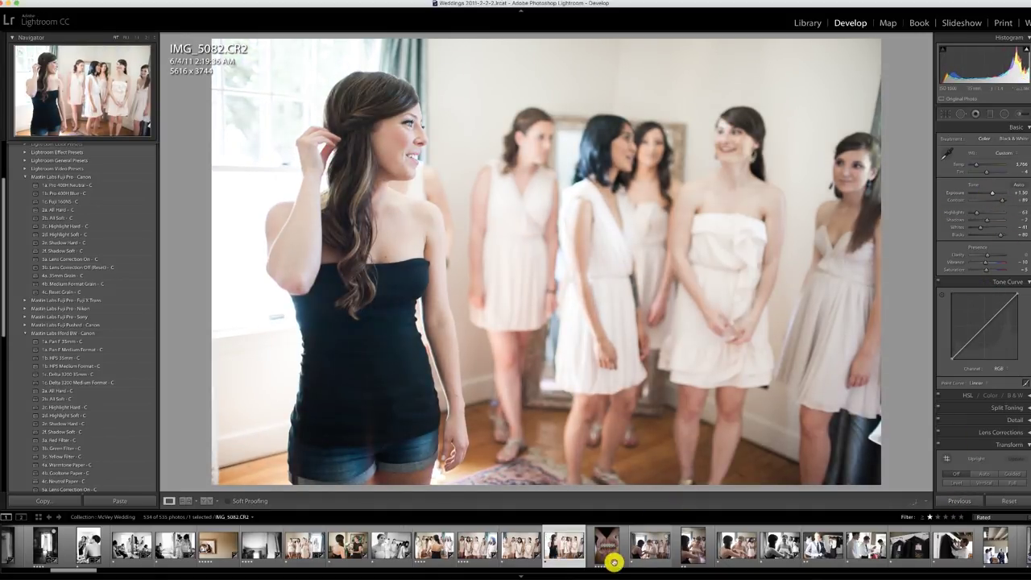
Apply the previous settings to the bracelet-in-hands photo IMG_5090.CR2, shift its tint to -11 and set its exposure to +2.00
left_click(614, 549)
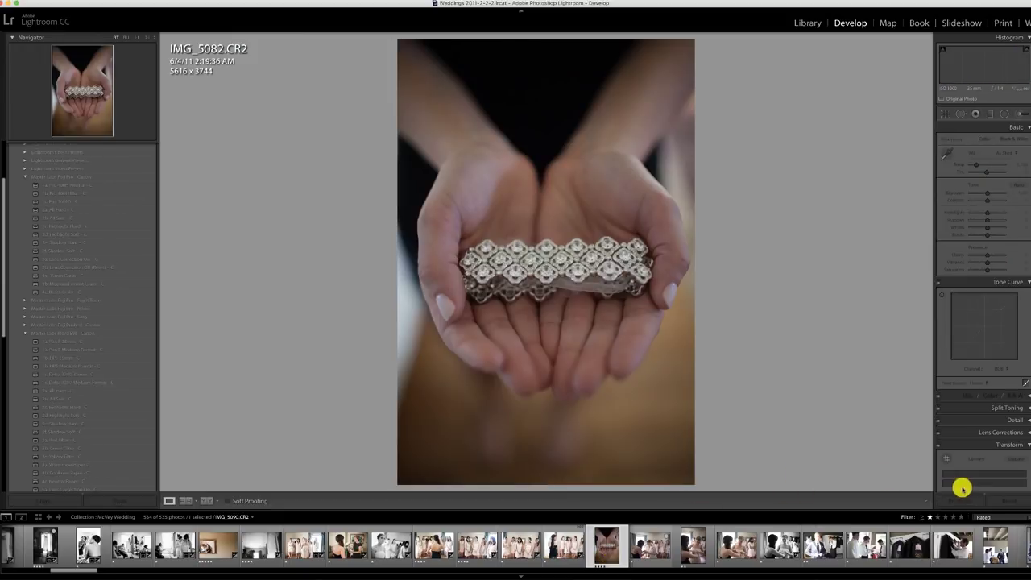
left_click(961, 499)
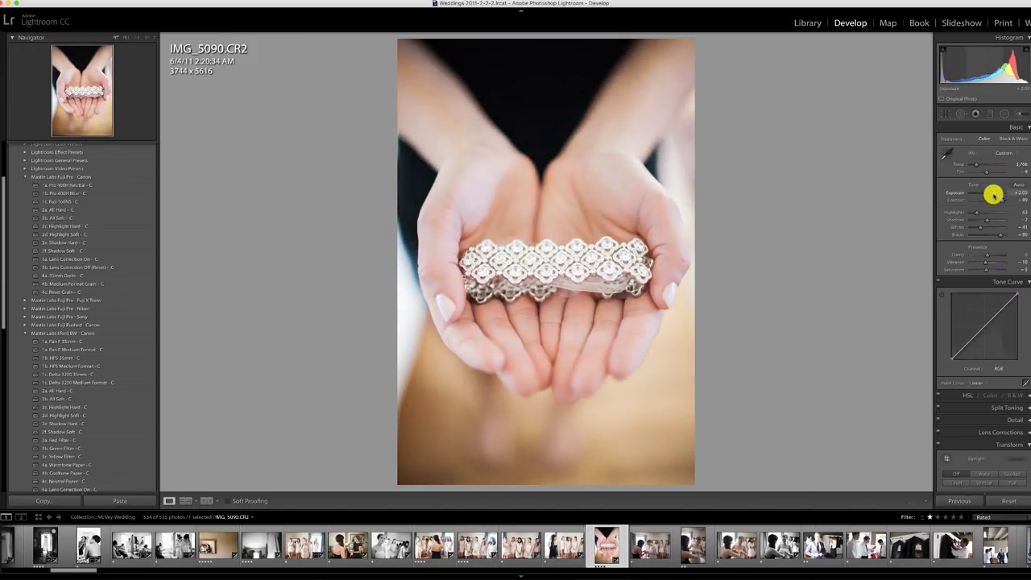
left_click_drag(991, 193, 988, 193)
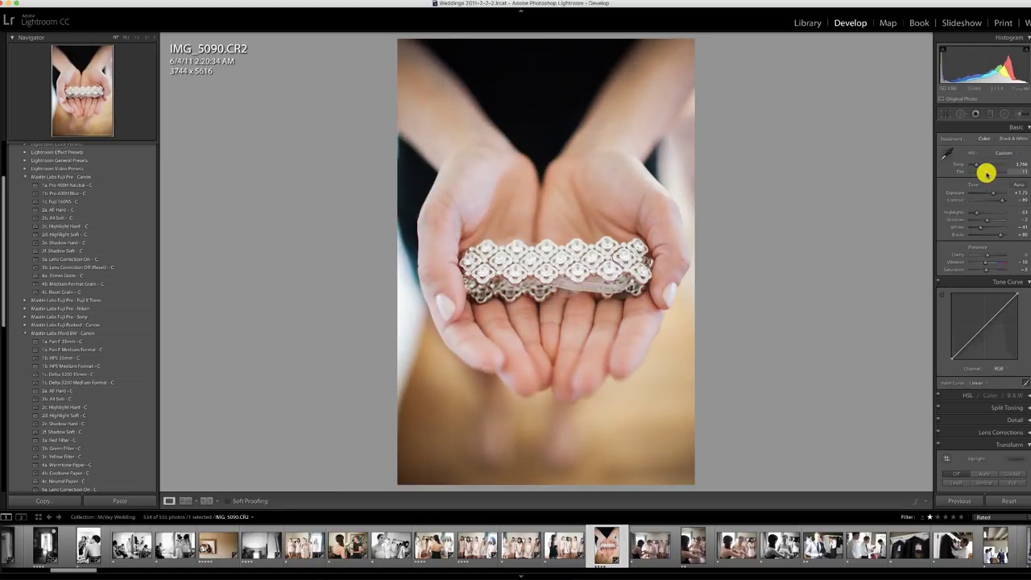
left_click(72, 218)
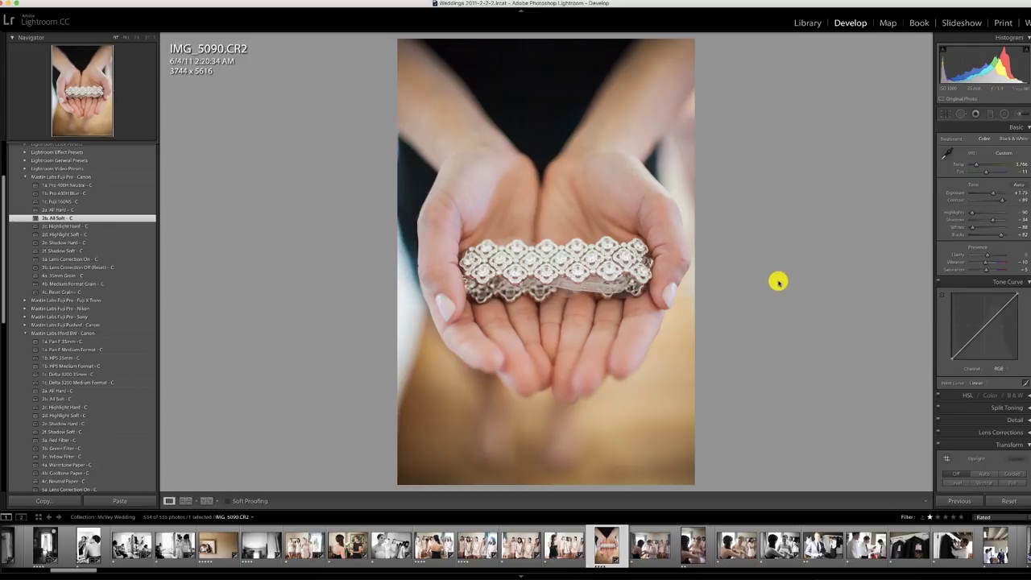
key("super+z")
left_click_drag(992, 194, 995, 194)
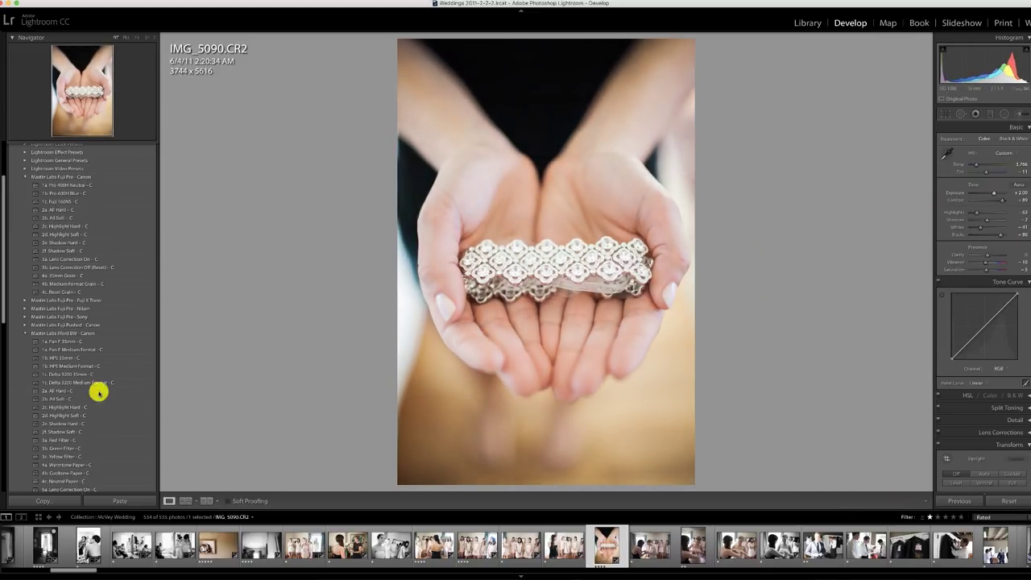
Apply the Ilford Pan F 35mm preset to the bracelet-fastening photo IMG_5092.CR2 and slightly raise its exposure
left_click(638, 547)
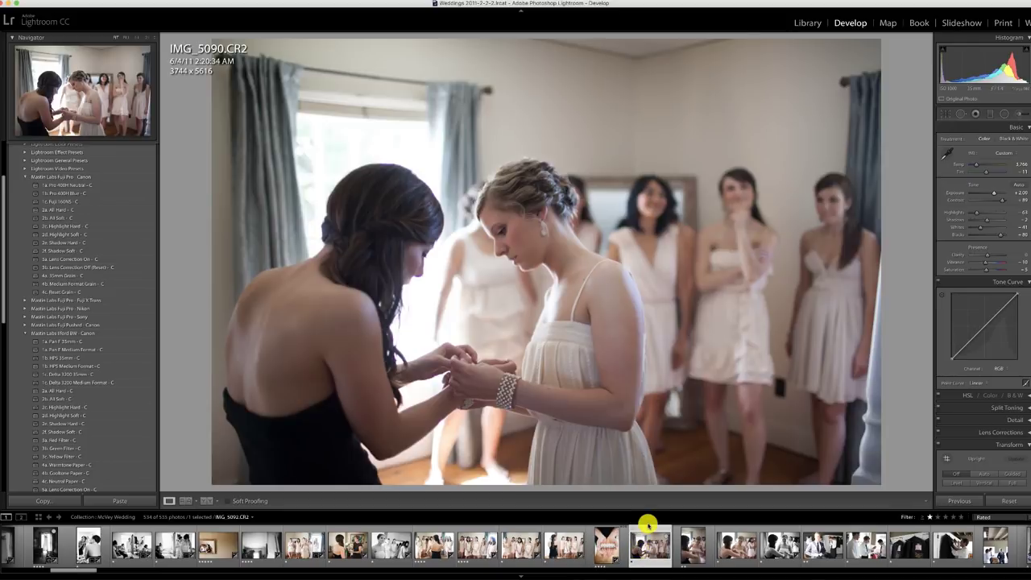
left_click(70, 342)
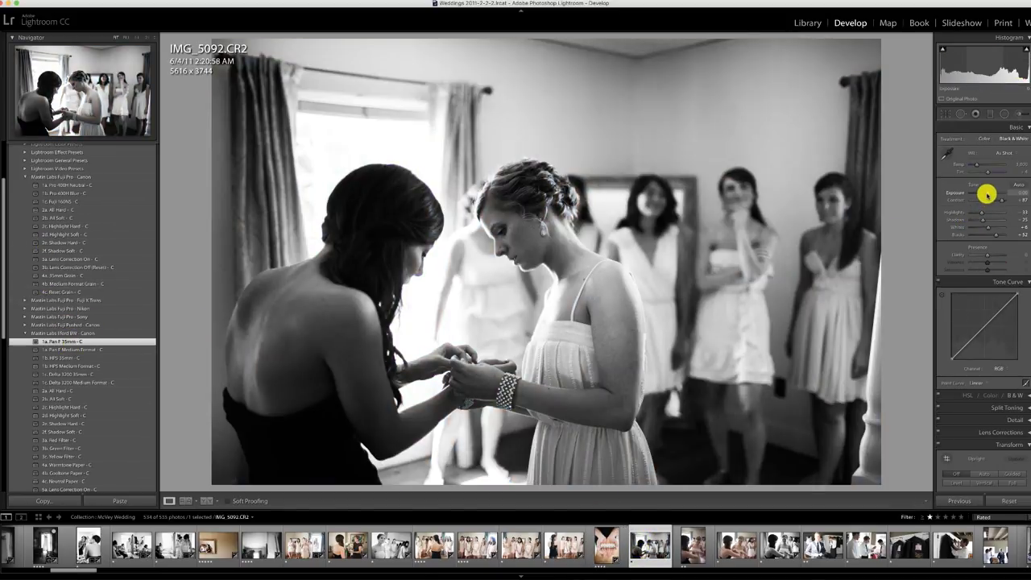
left_click_drag(987, 194, 988, 194)
Crop IMG_5092.CR2 tighter on the two women, trimming its upper and right edges
key("r")
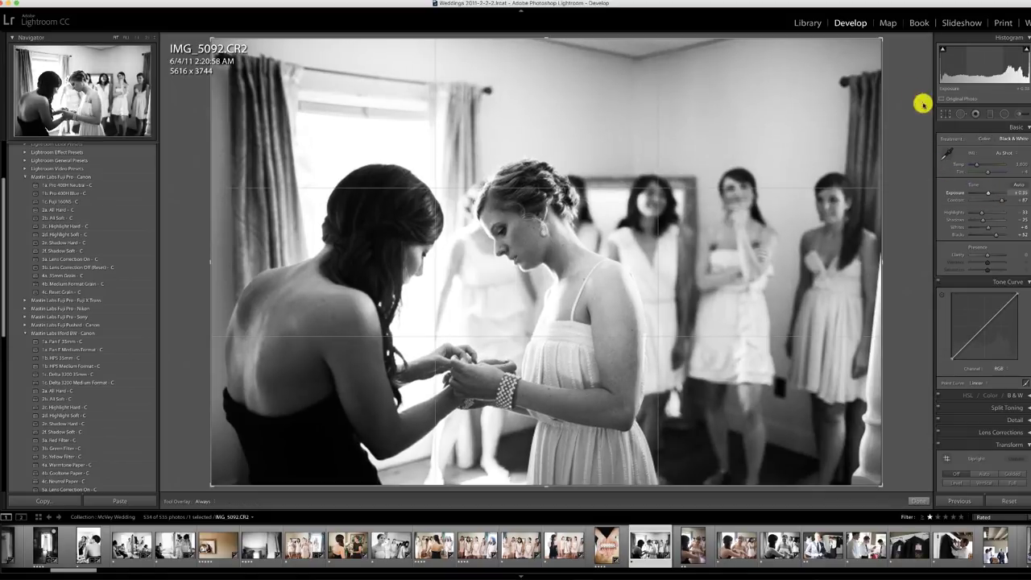
left_click_drag(879, 37, 856, 51)
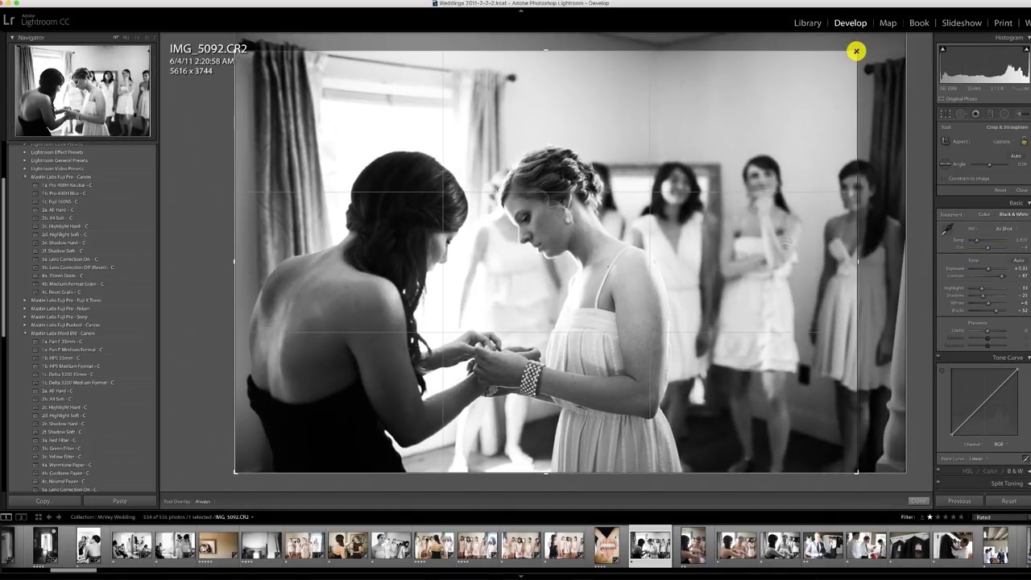
left_click_drag(857, 50, 840, 58)
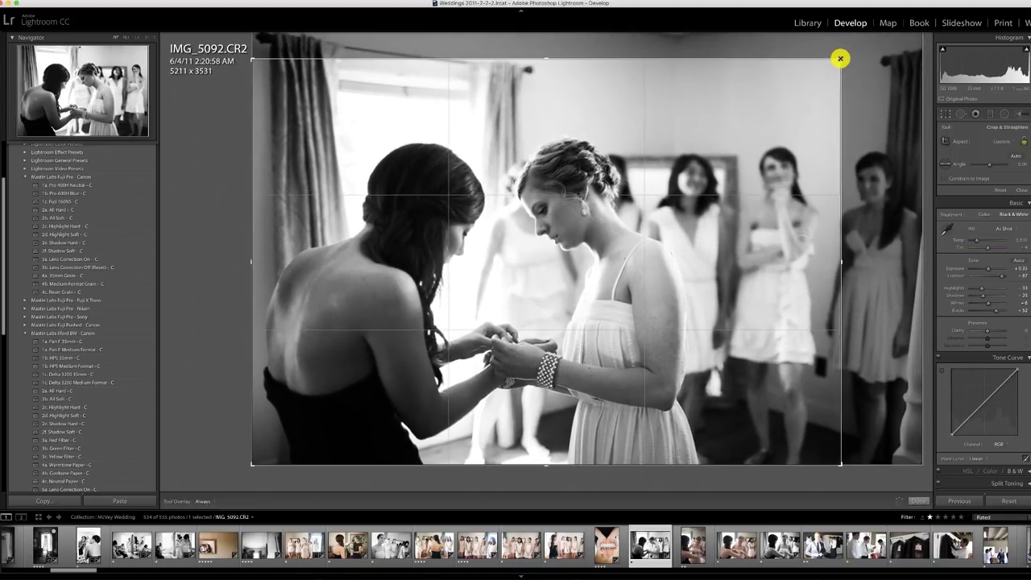
key("Return")
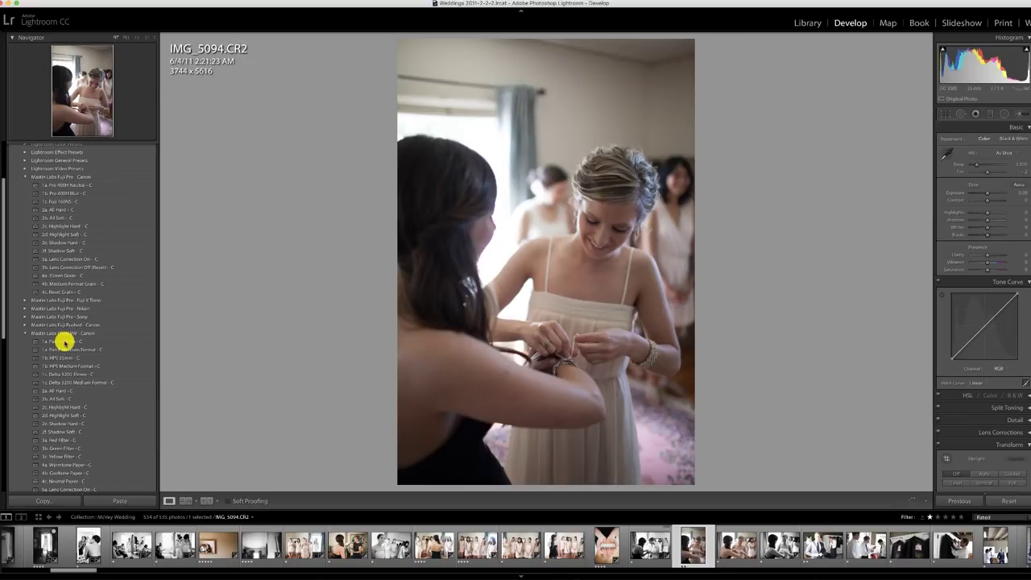
Apply the Ilford Pan F 35mm preset to the vertical photo IMG_5094.CR2 and raise its exposure to +0.75
left_click(63, 342)
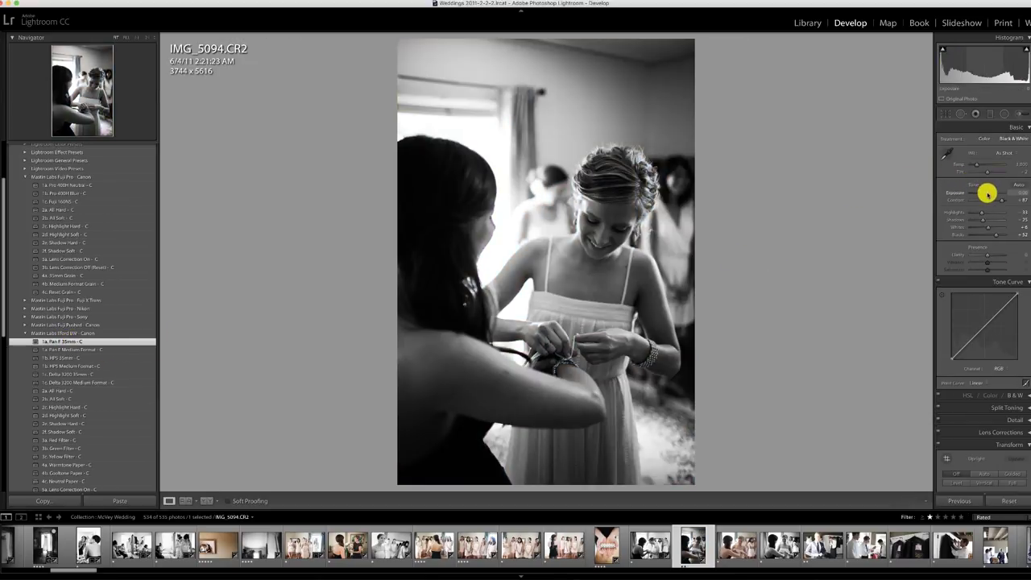
left_click_drag(987, 193, 990, 193)
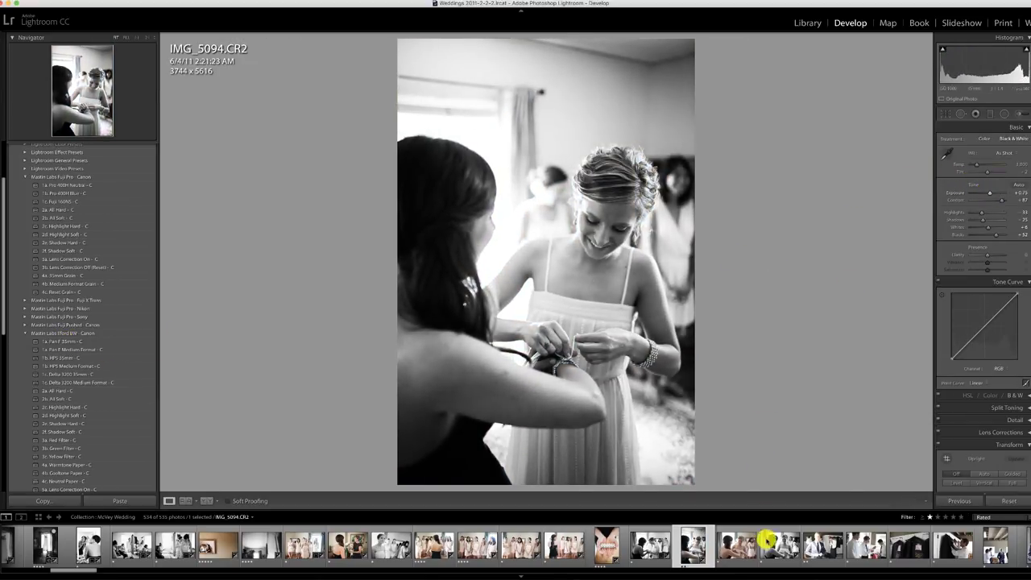
Apply the Ilford Pan F 35mm and Highlight Soft presets to IMG_5095.CR2 and raise its exposure to +0.45
left_click(743, 550)
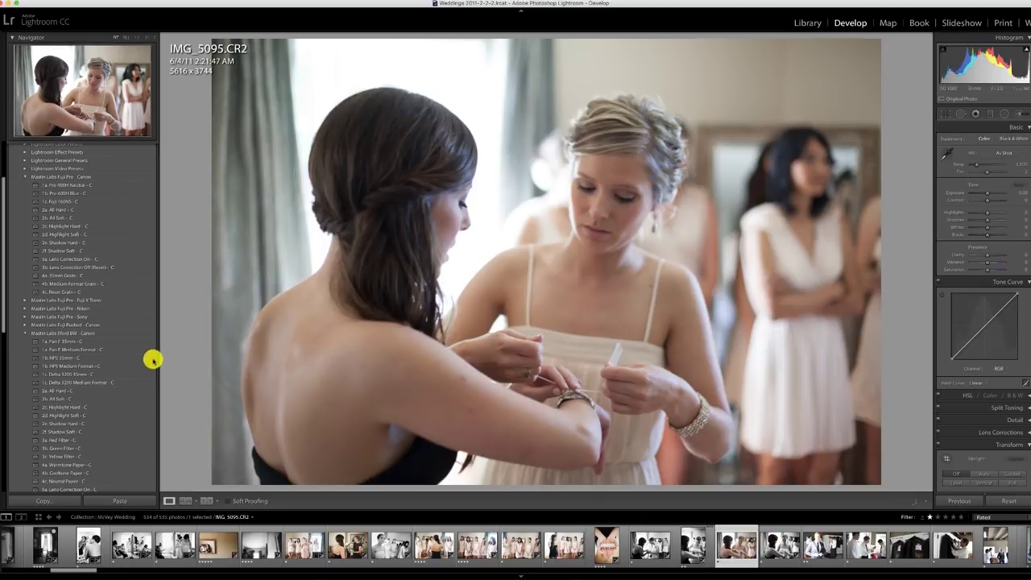
left_click(81, 341)
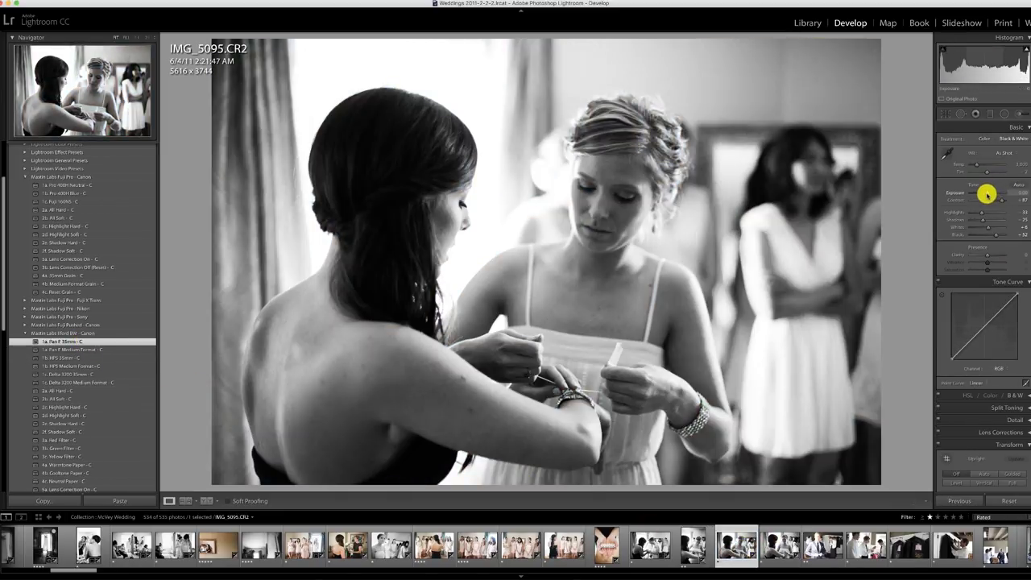
left_click_drag(987, 194, 988, 194)
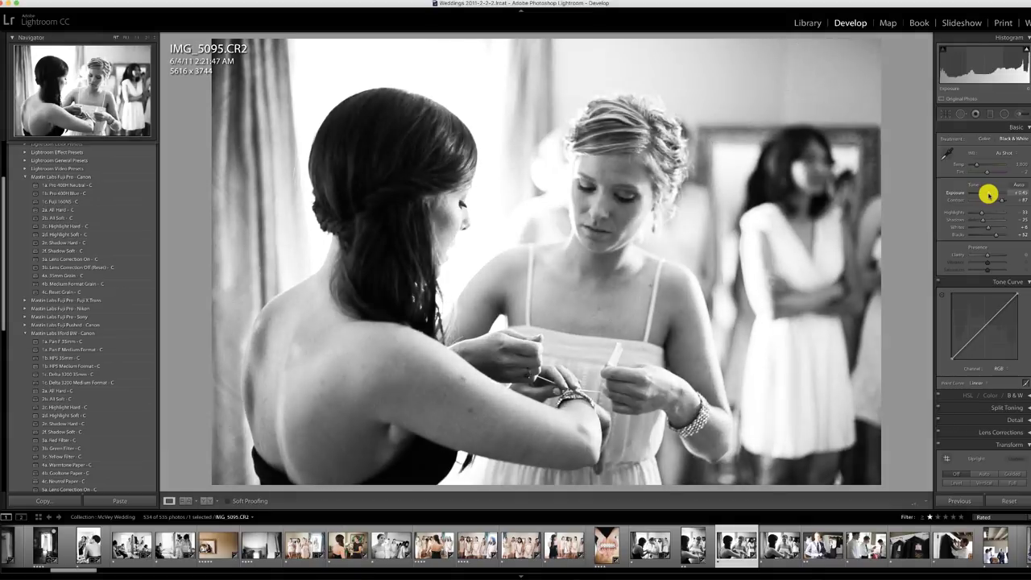
left_click(75, 415)
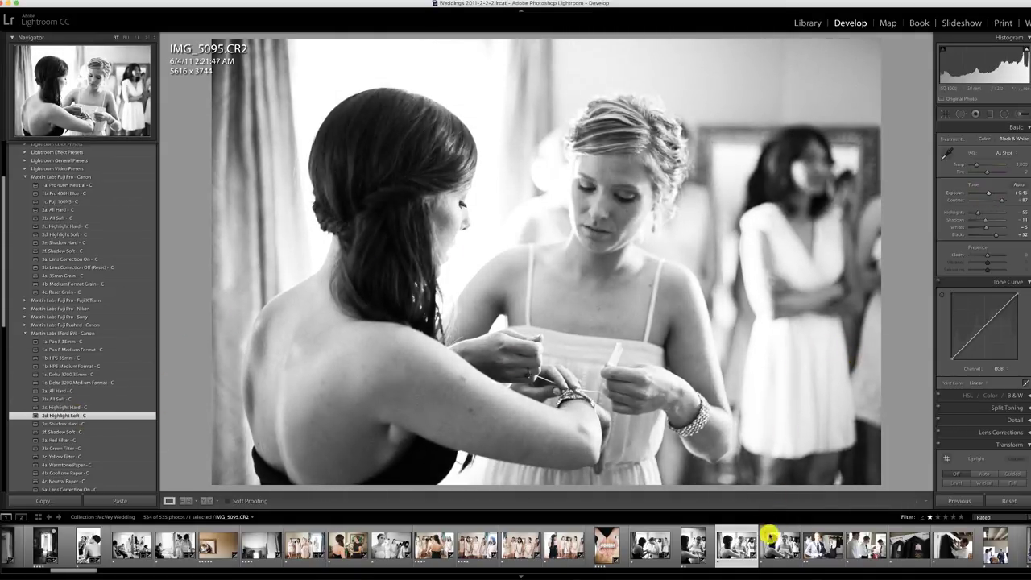
Apply the Ilford Pan F 35mm preset to IMG_5098.CR2 and open the photo of the man buttoning his suit jacket, IMG_5113.CR2
left_click(769, 537)
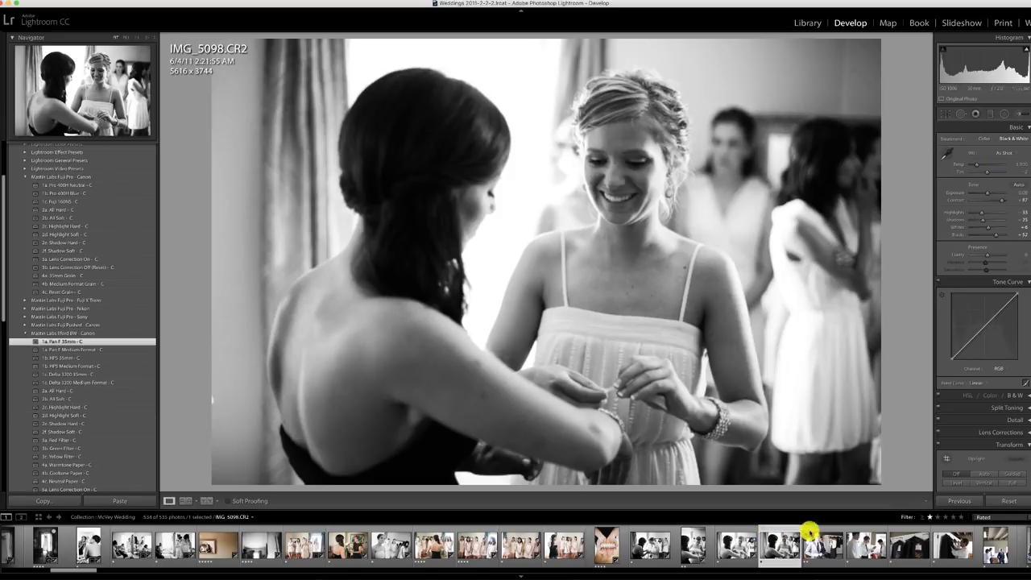
left_click(809, 532)
left_click(954, 500)
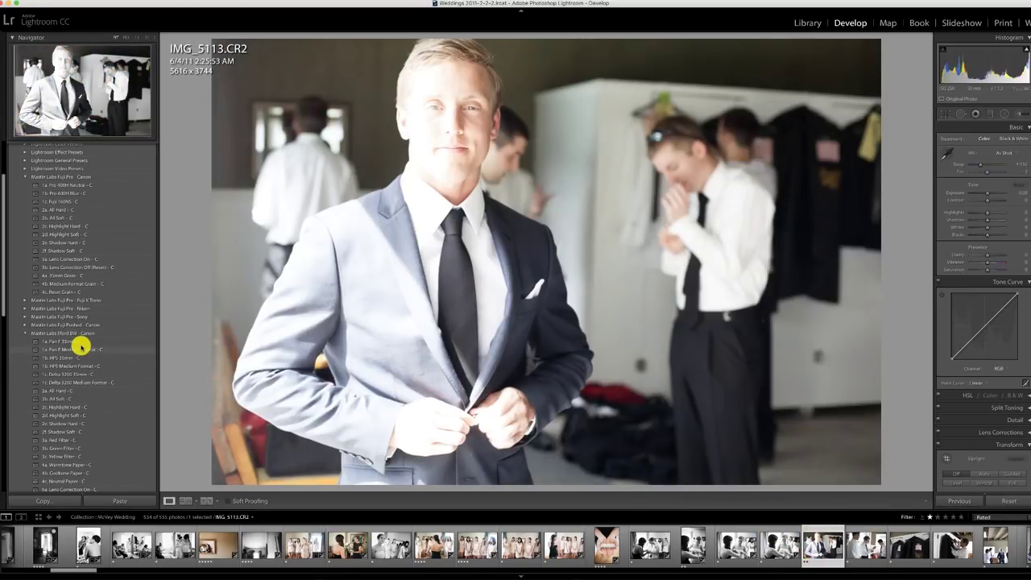
Apply the Ilford Pan F 35mm and All Hard presets to IMG_5113.CR2 and lower its exposure to -1.05
left_click(138, 340)
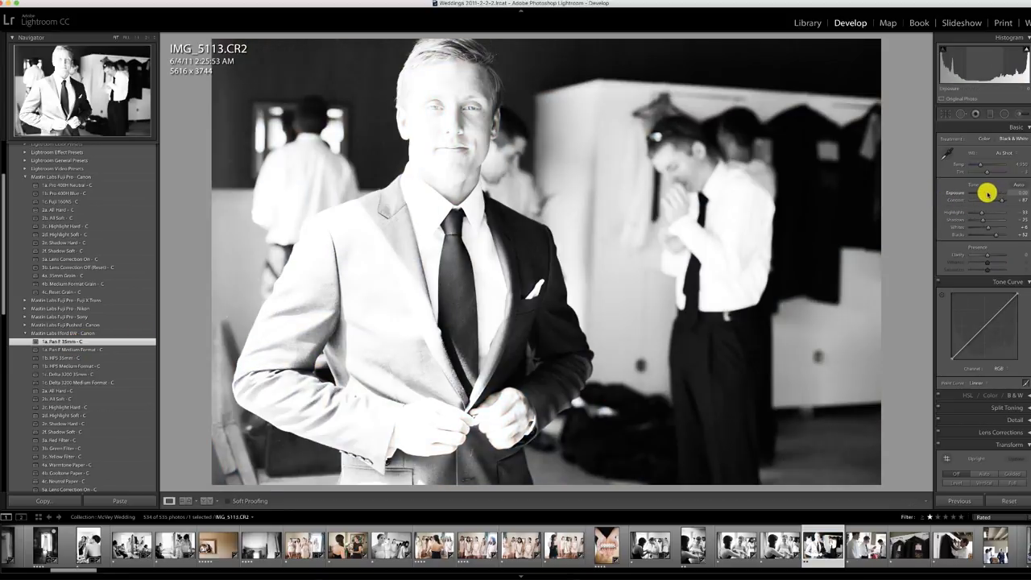
left_click_drag(986, 192, 983, 192)
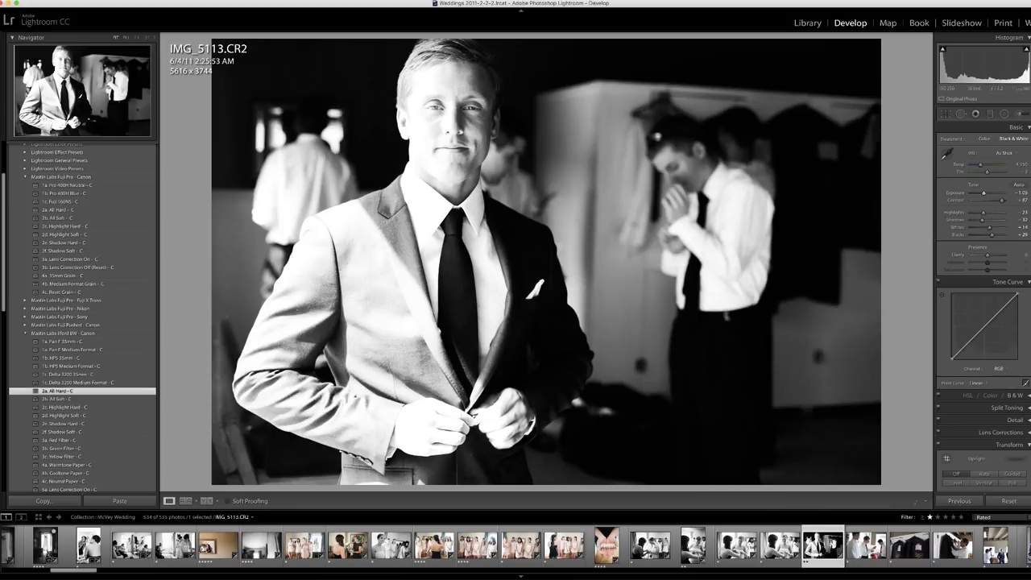
Darken the bright side of the groom's face and his sunlit jacket shoulder with a -0.61 exposure adjustment brush
left_click(1015, 116)
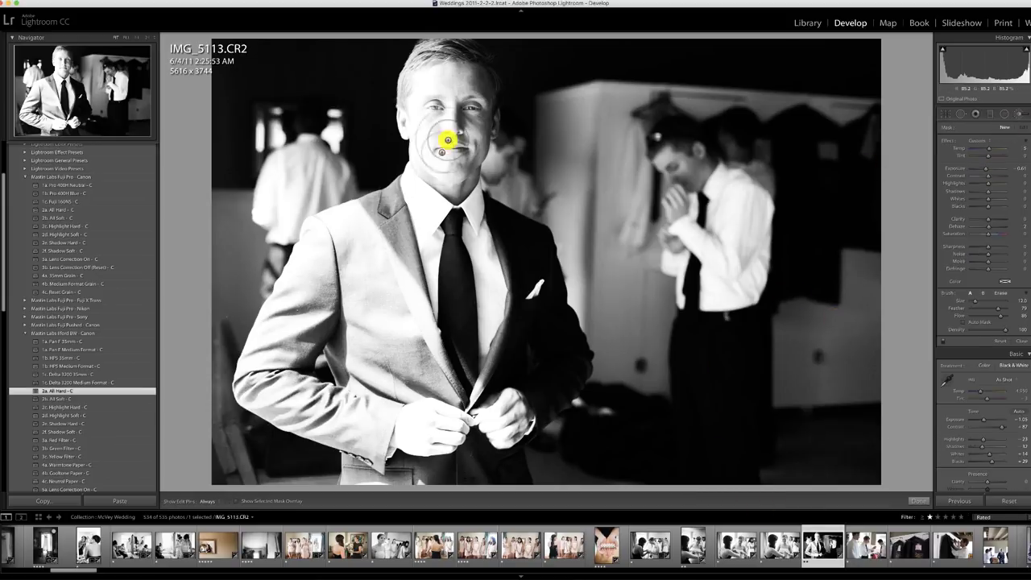
key("h")
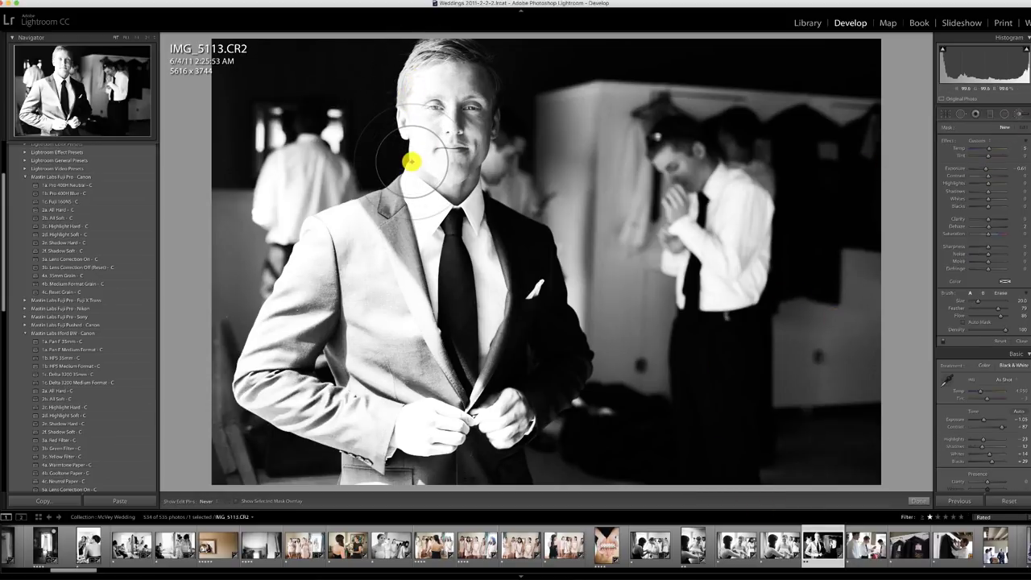
mouse_move(412, 162)
left_mouse_down()
mouse_move(424, 202)
mouse_move(426, 175)
mouse_move(427, 223)
mouse_move(349, 228)
mouse_move(379, 265)
mouse_move(383, 316)
mouse_move(306, 286)
mouse_move(334, 233)
mouse_move(333, 258)
left_mouse_up()
key("h")
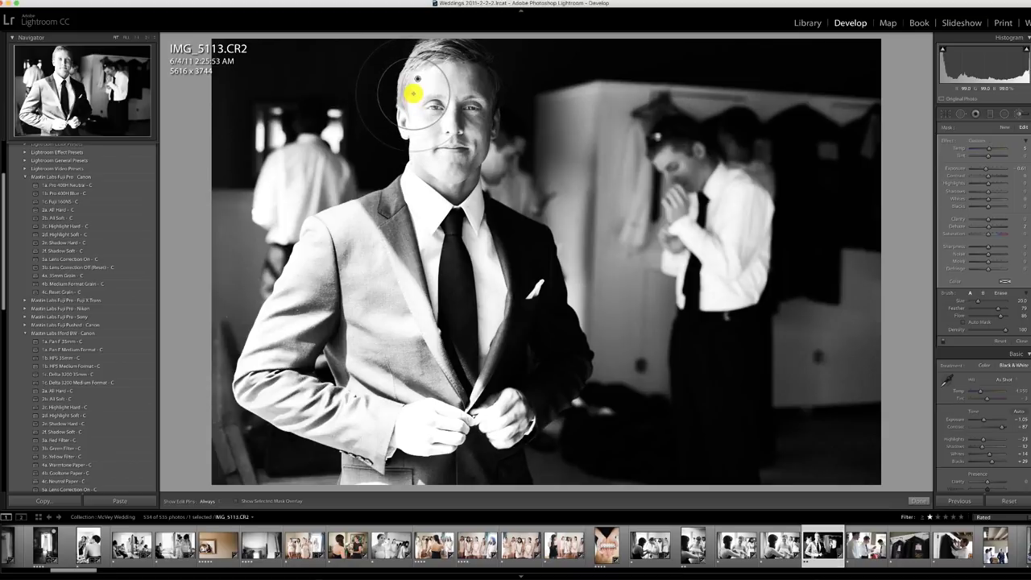
key("h")
key("h")
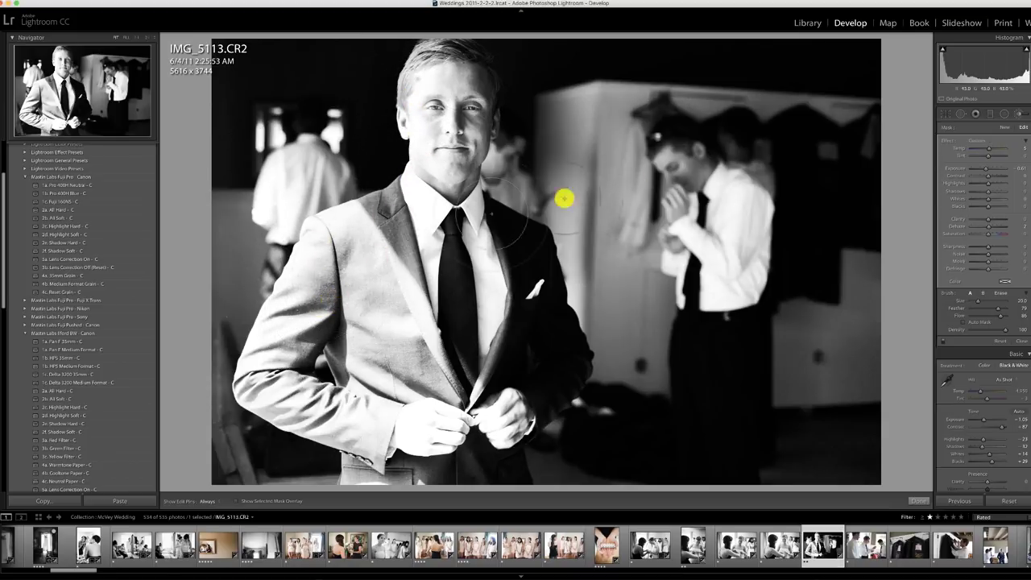
Add a second darkening brush adjustment over the background man's white shirt and the groom's lit jacket sleeve
left_click(1005, 128)
left_click_drag(310, 158, 254, 234)
mouse_move(286, 285)
left_mouse_down()
mouse_move(337, 287)
mouse_move(417, 367)
mouse_move(423, 348)
mouse_move(416, 476)
mouse_move(419, 437)
mouse_move(339, 427)
mouse_move(414, 432)
mouse_move(570, 410)
left_mouse_up()
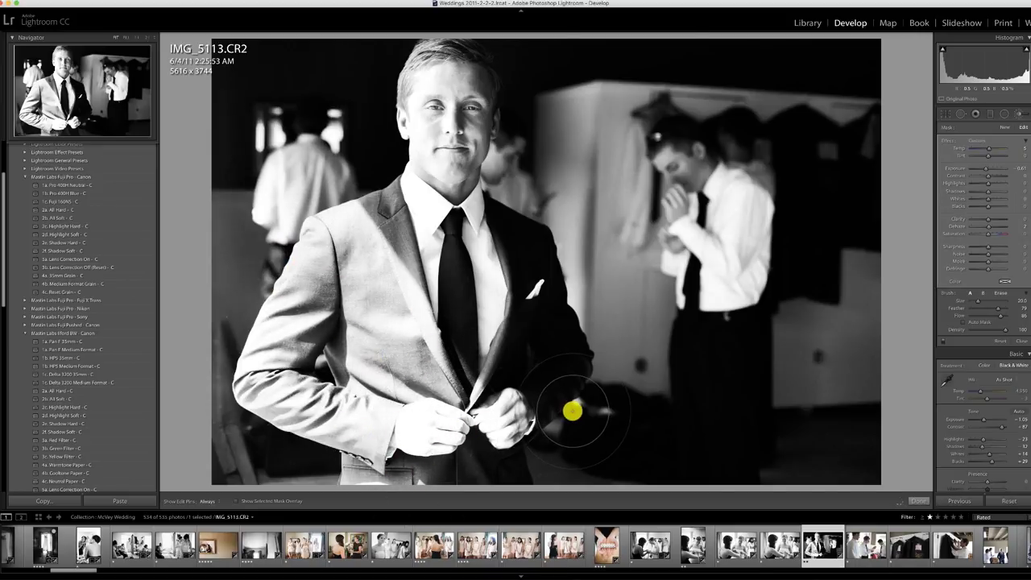
key("h")
Paint a third darkening brush adjustment over the groom's hands and the man in the white shirt behind him, and finish brushing
left_click(1005, 127)
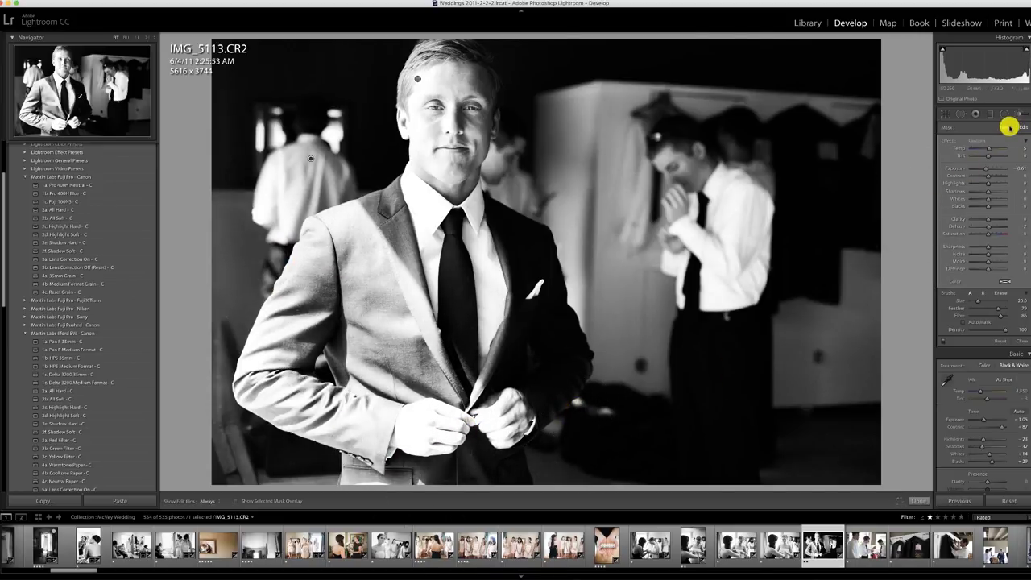
left_click(417, 437)
mouse_move(502, 431)
left_mouse_down()
mouse_move(334, 440)
mouse_move(621, 251)
mouse_move(744, 205)
mouse_move(715, 254)
mouse_move(727, 282)
mouse_move(732, 240)
mouse_move(738, 284)
mouse_move(825, 216)
left_mouse_up()
key("h")
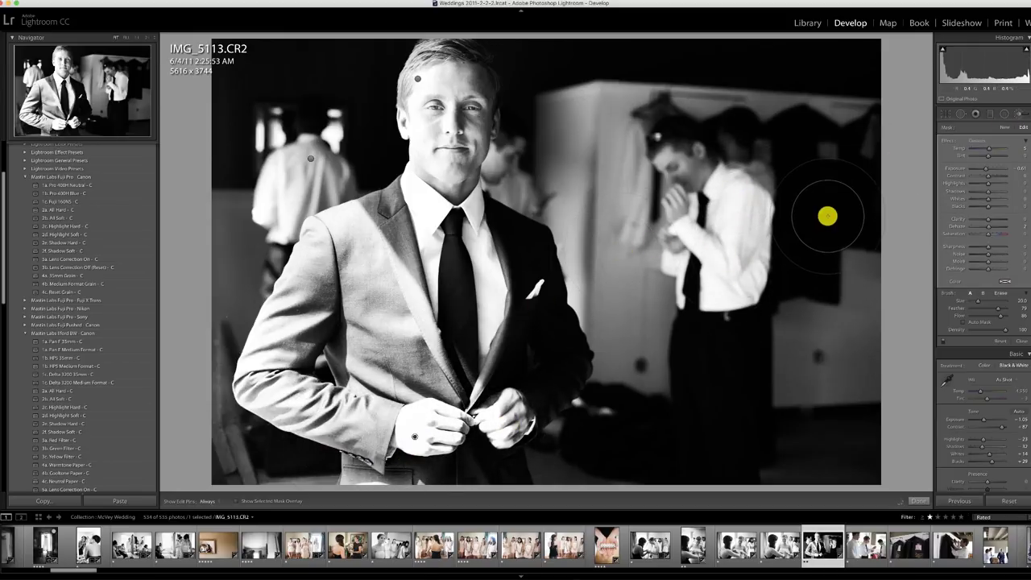
left_click(1019, 115)
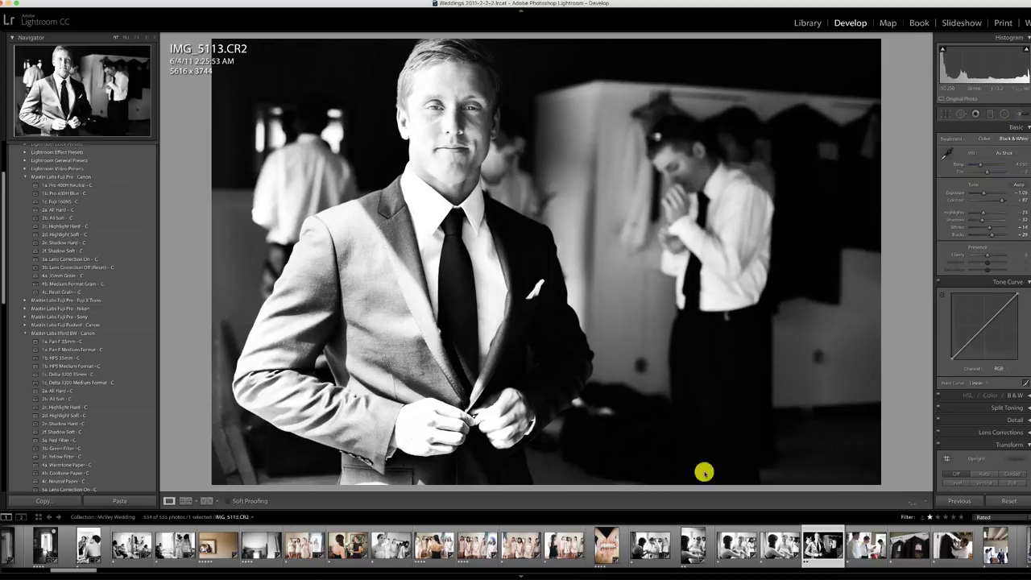
Apply the Ilford Pan F 35mm and Highlight Soft presets to IMG_5124.CR2 and raise its exposure to +0.20
left_click(872, 547)
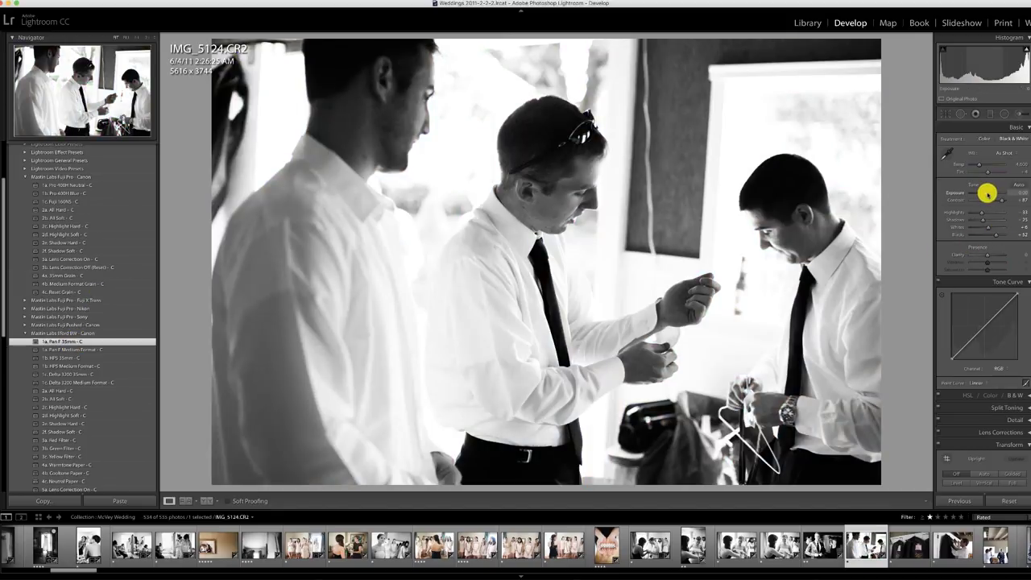
left_click_drag(986, 193, 987, 193)
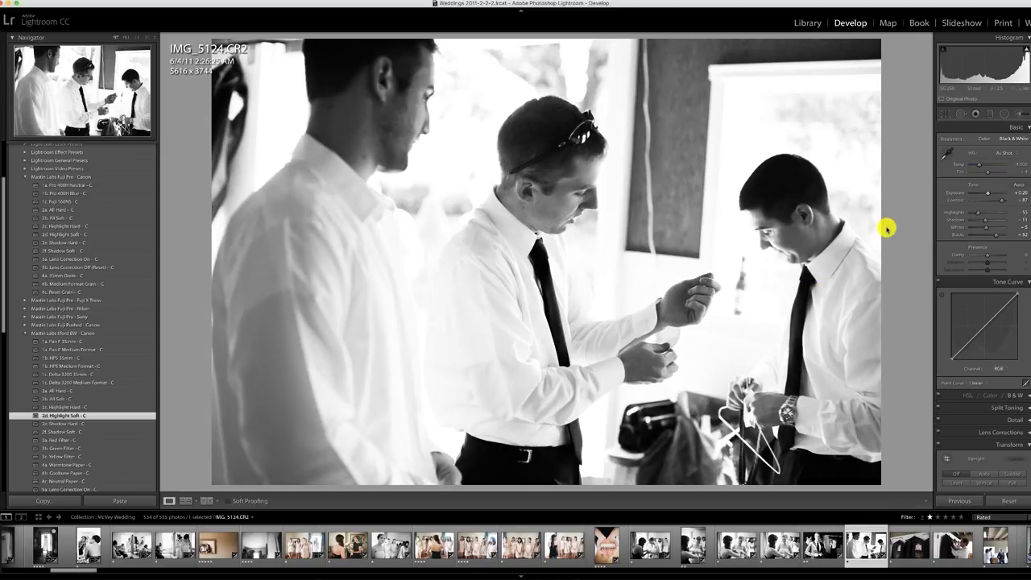
Straighten IMG_5124.CR2 with a slight crop rotation
key("r")
left_click_drag(890, 223, 893, 223)
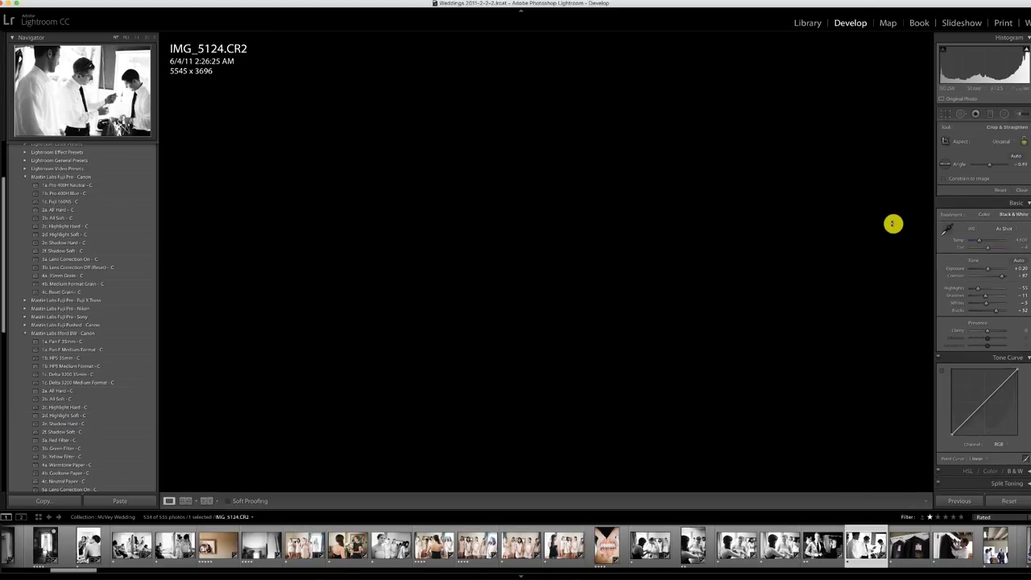
key("r")
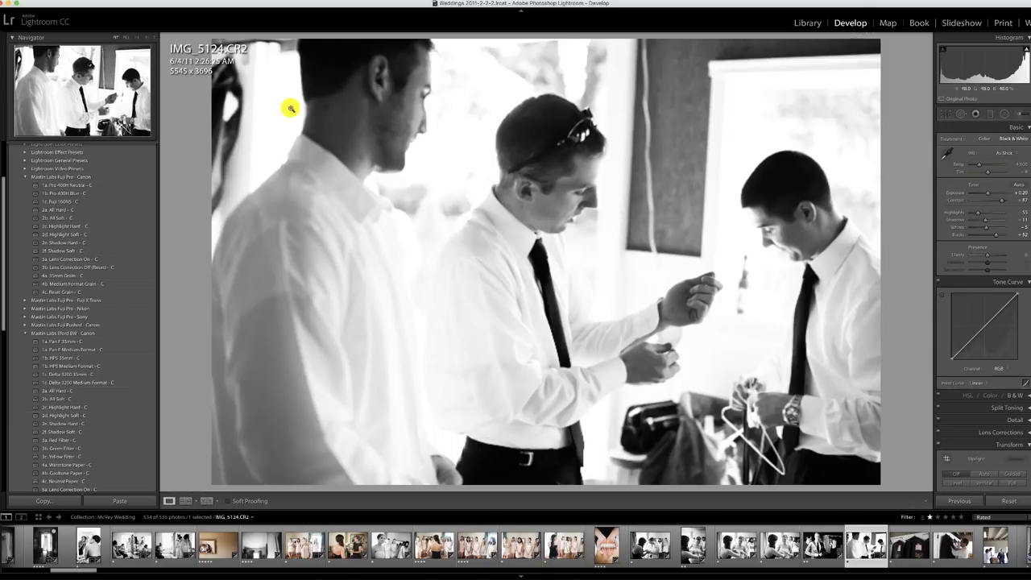
Darken the bright area between the first two men and the middle man's shirt with a -0.61 exposure adjustment brush
left_click(1018, 113)
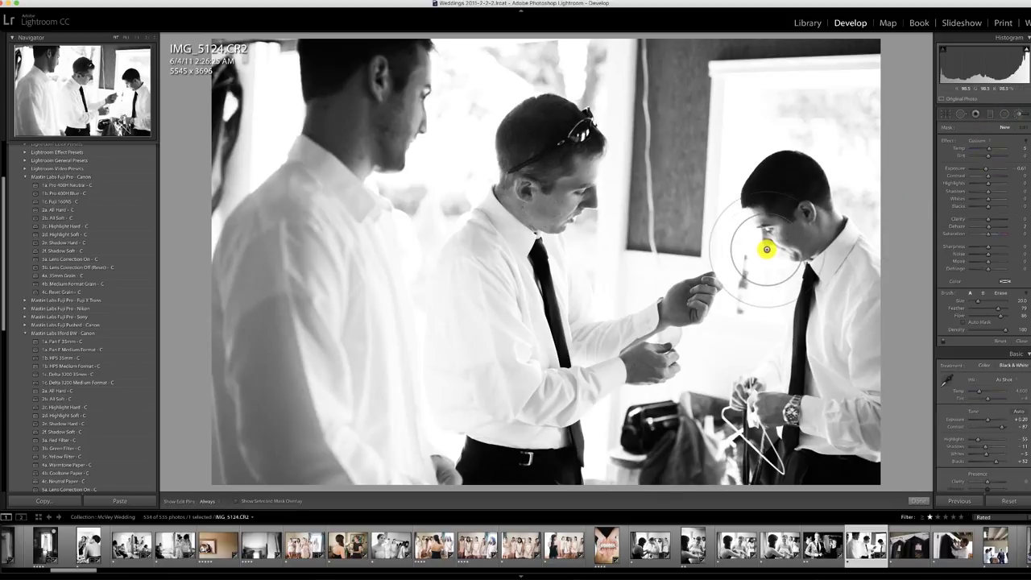
left_click(434, 378)
mouse_move(436, 390)
left_mouse_down()
mouse_move(470, 496)
mouse_move(421, 337)
mouse_move(416, 234)
mouse_move(442, 485)
mouse_move(529, 456)
left_mouse_up()
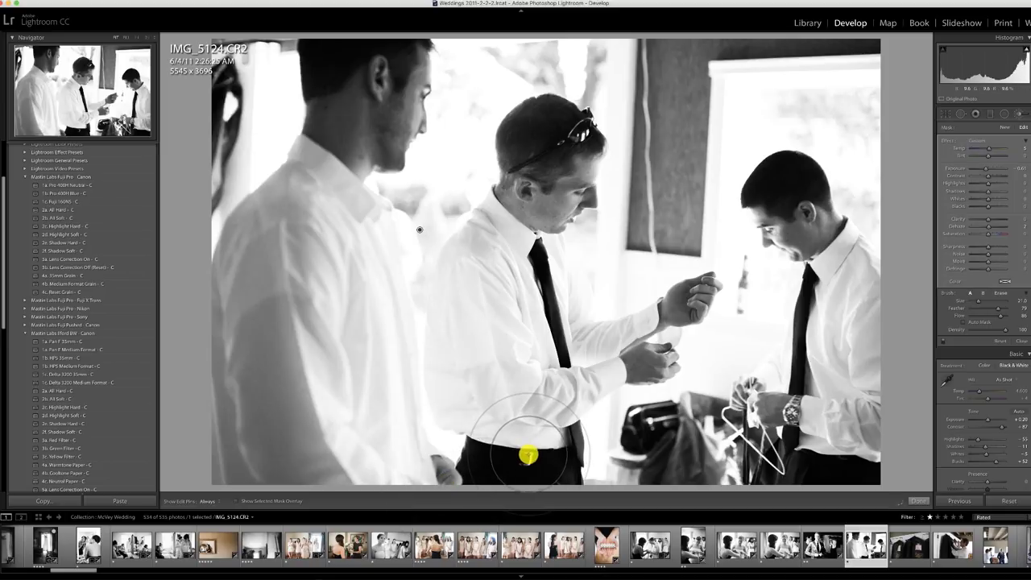
key("h")
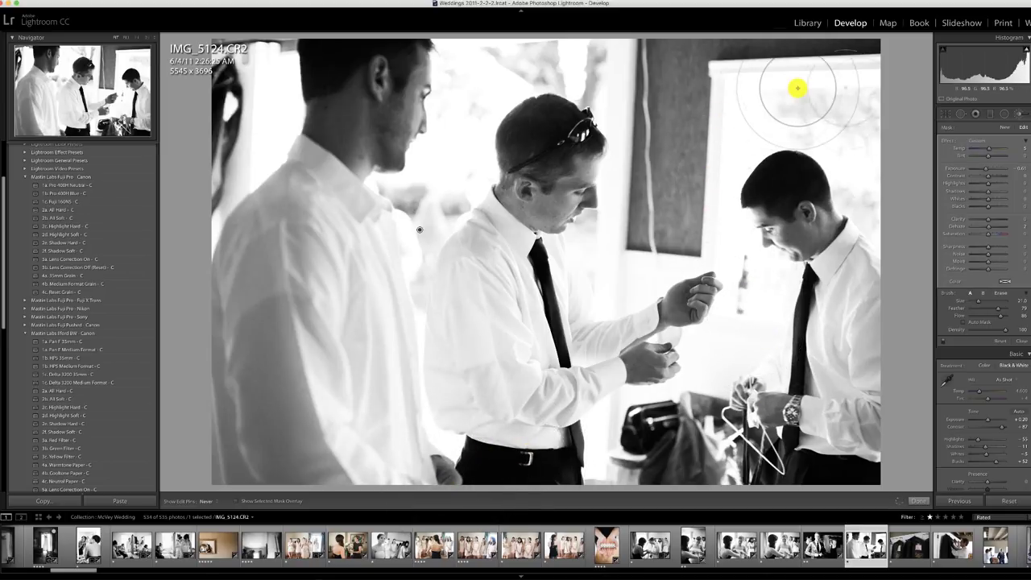
key("h")
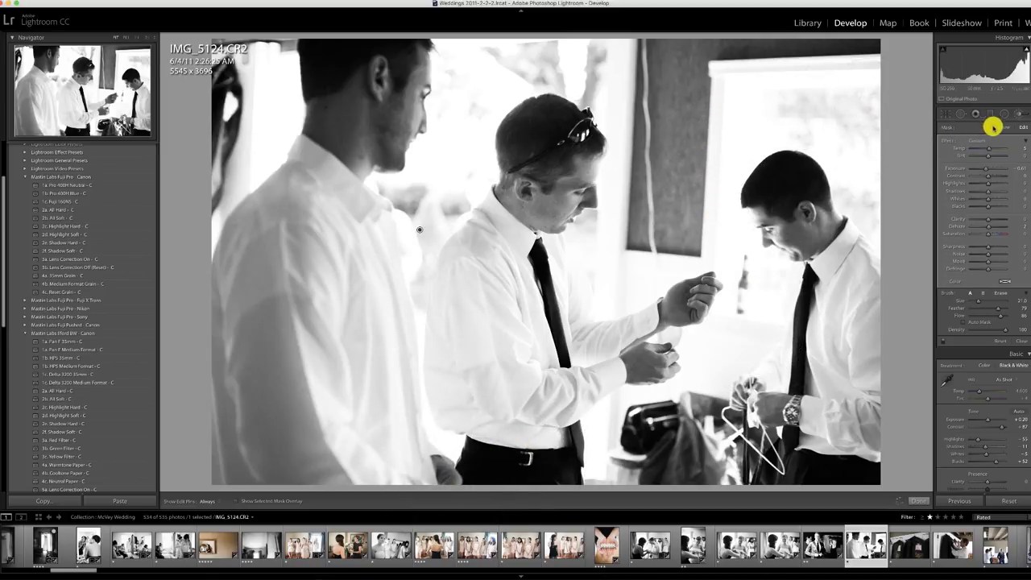
Brush a new darkening adjustment across the bright windows along the photo's upper part and finish brushing
left_click(1001, 127)
left_click_drag(836, 61, 231, 64)
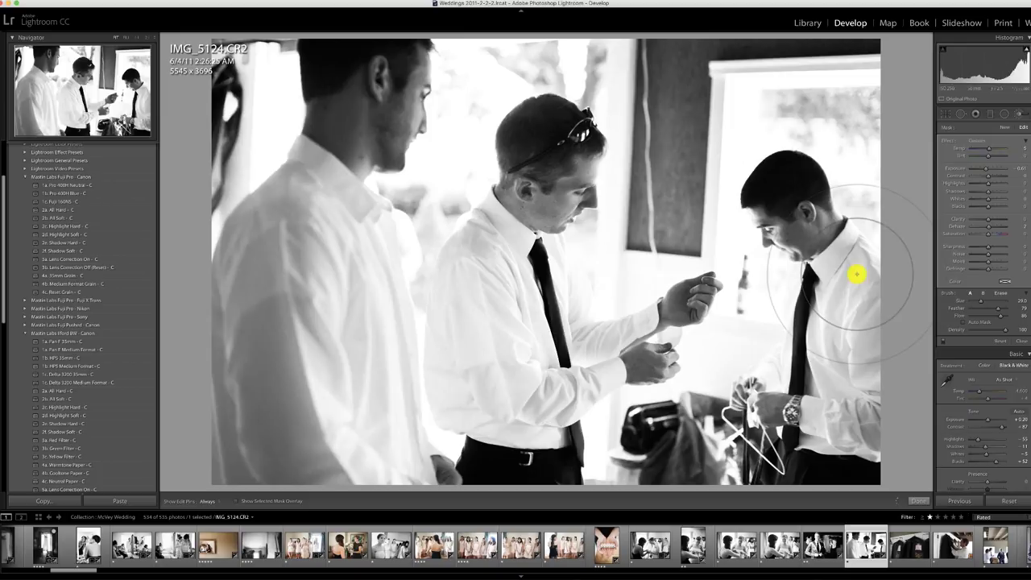
left_click(1020, 113)
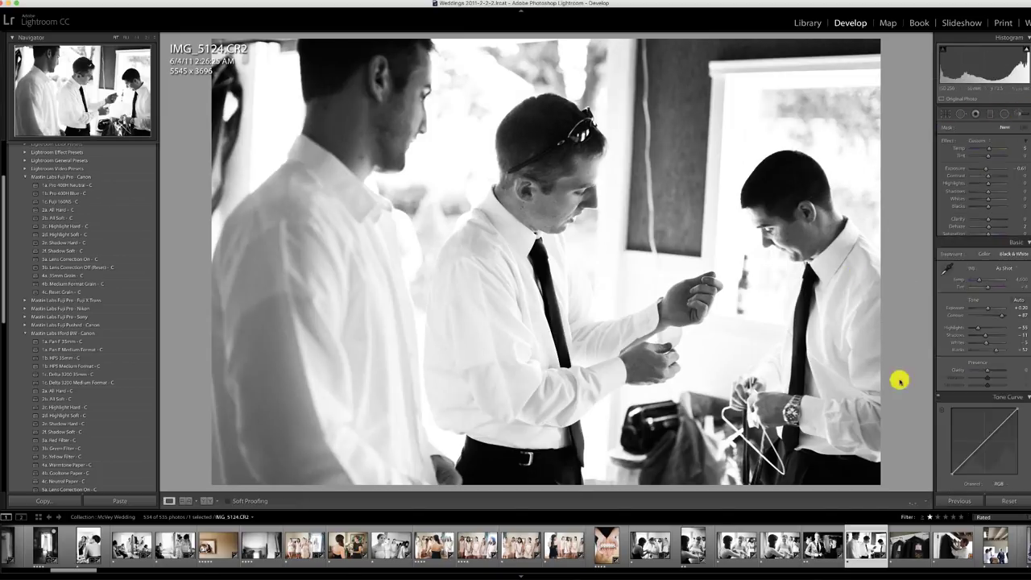
Apply the Ilford Pan F 35mm preset to the garment bag photo IMG_5127.CR2 and strongly raise its exposure
left_click(903, 548)
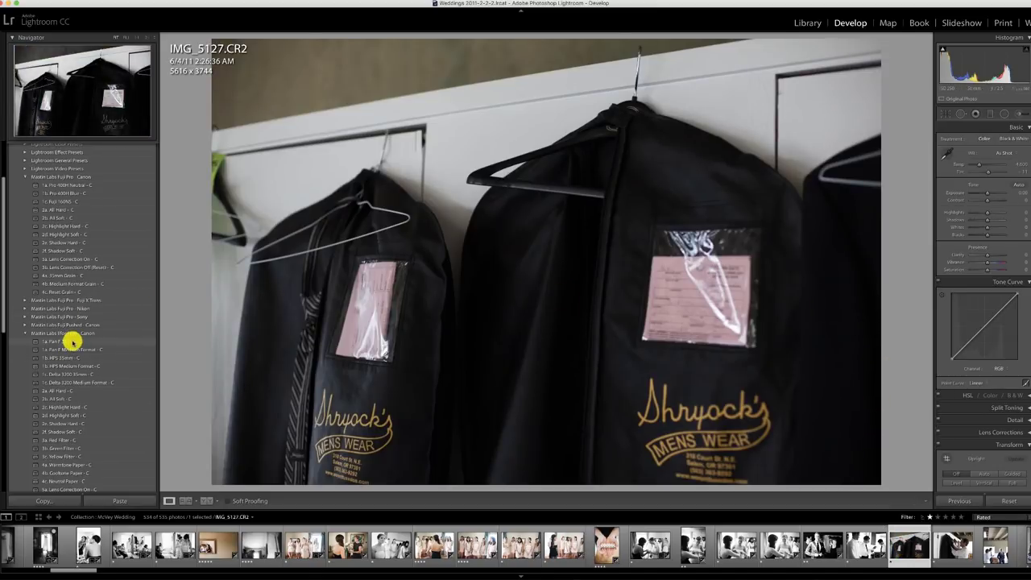
left_click_drag(984, 195, 995, 193)
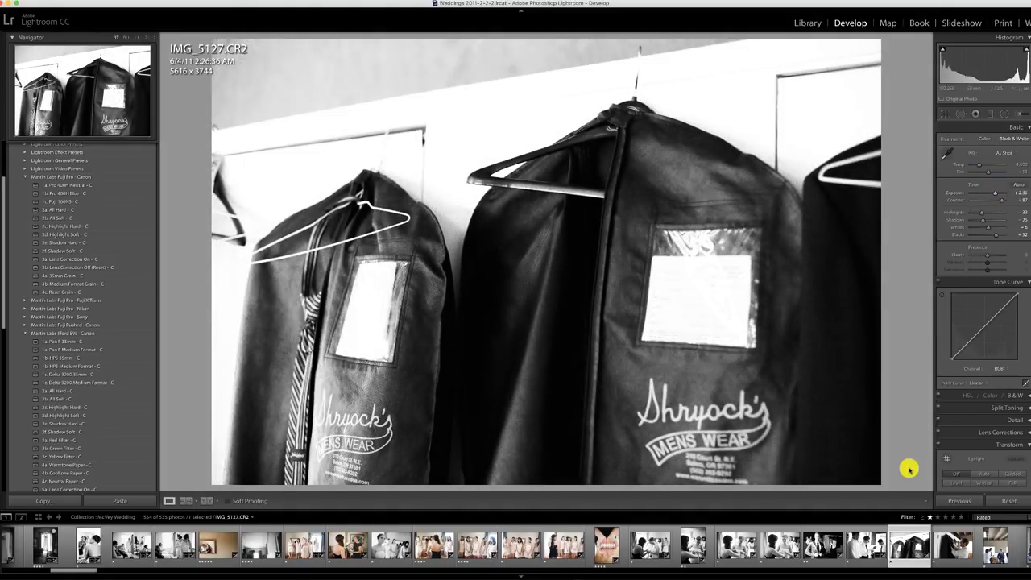
Apply the Ilford Pan F 35mm preset to IMG_5130.CR2 and raise its exposure to +1.80
left_click(952, 546)
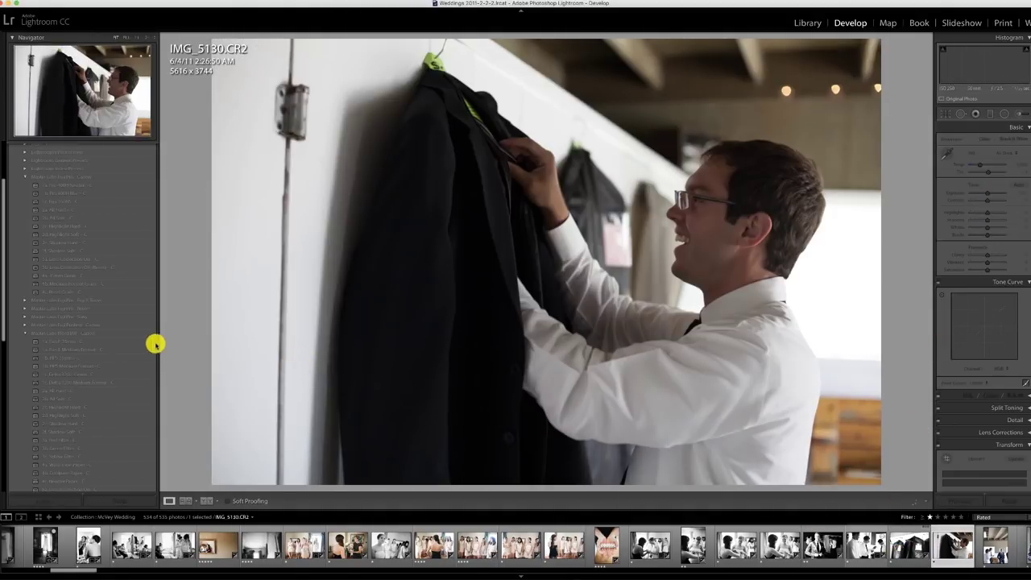
left_click(63, 343)
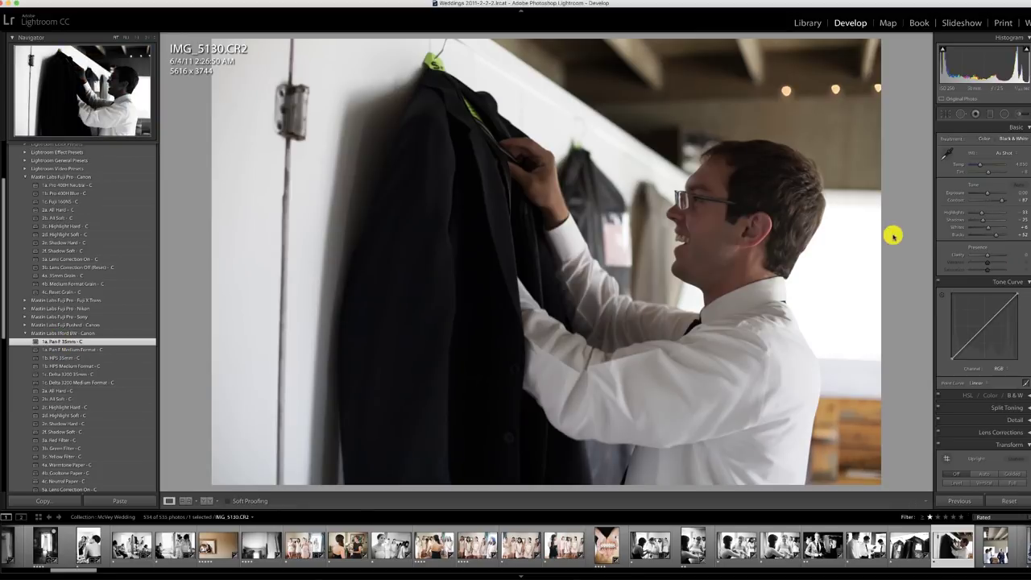
left_click_drag(987, 193, 996, 191)
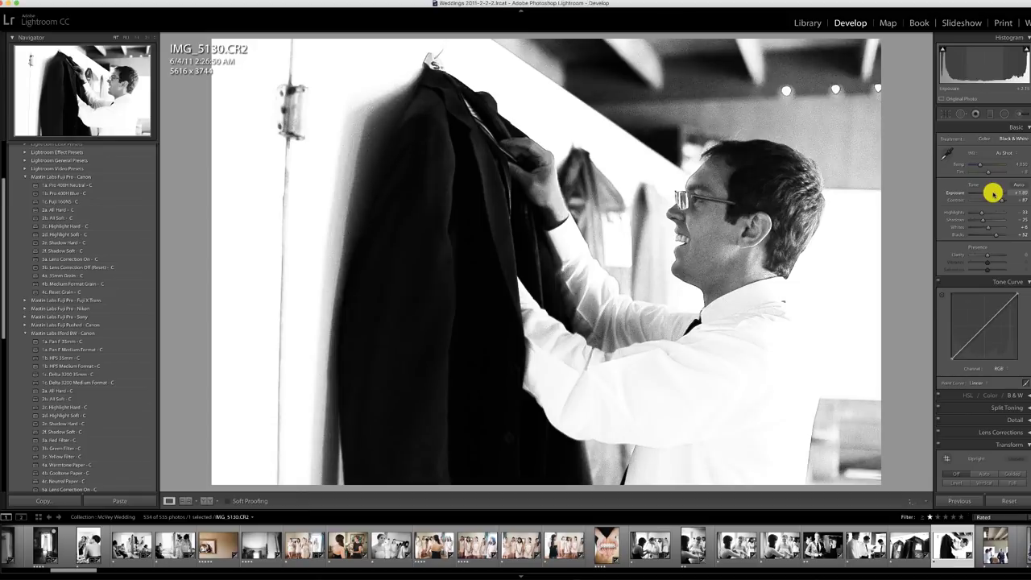
Darken the man's white shirt and the bright window behind him with -0.61 exposure adjustment brushes
left_click(961, 114)
left_click(1018, 114)
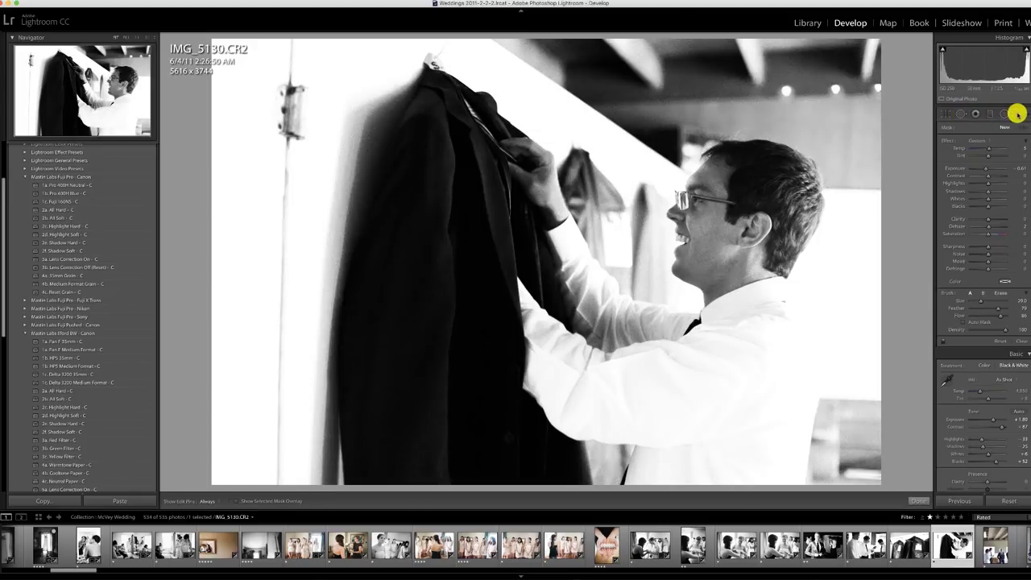
key("h")
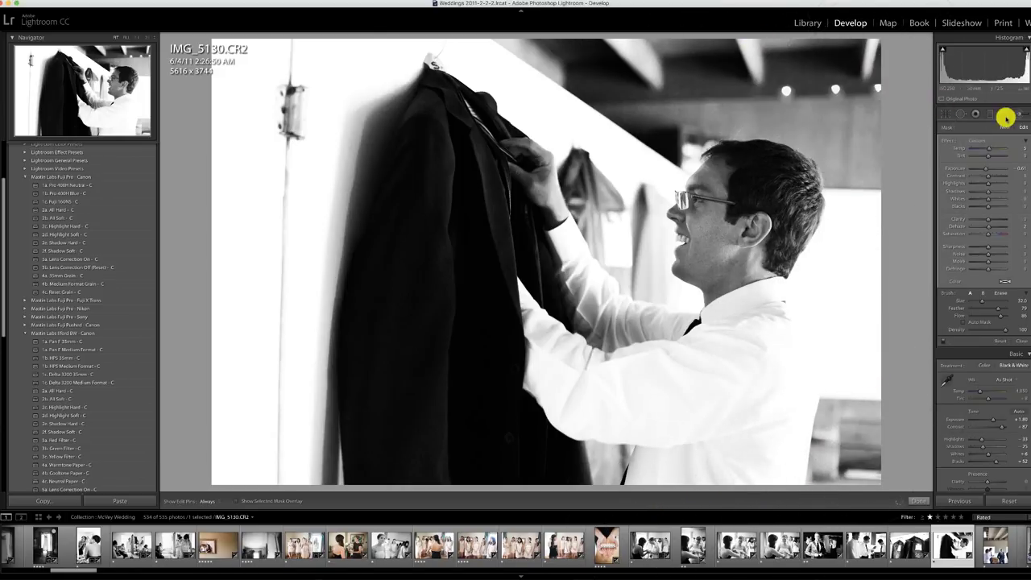
key("h")
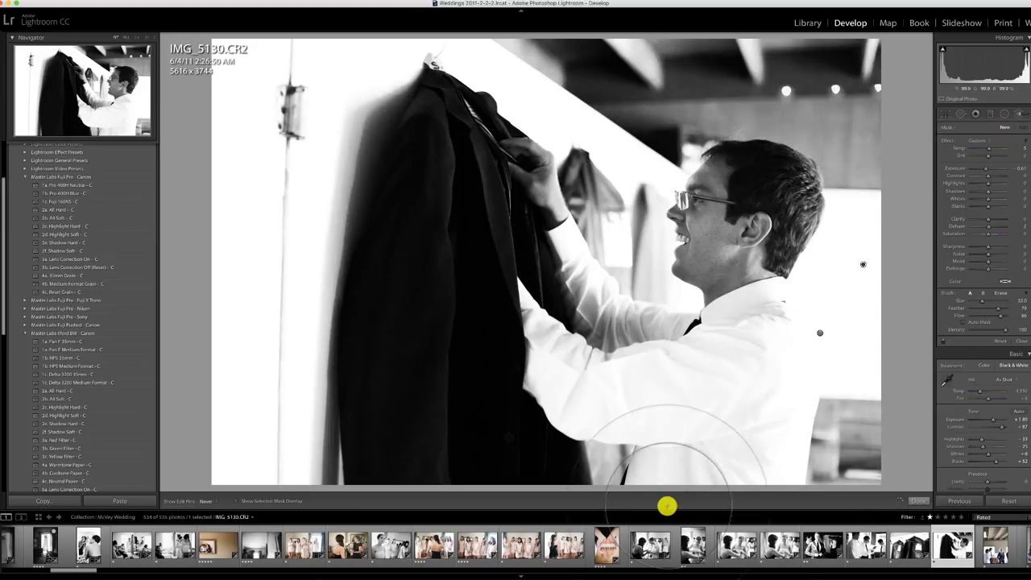
key("h")
left_click(863, 264)
key("h")
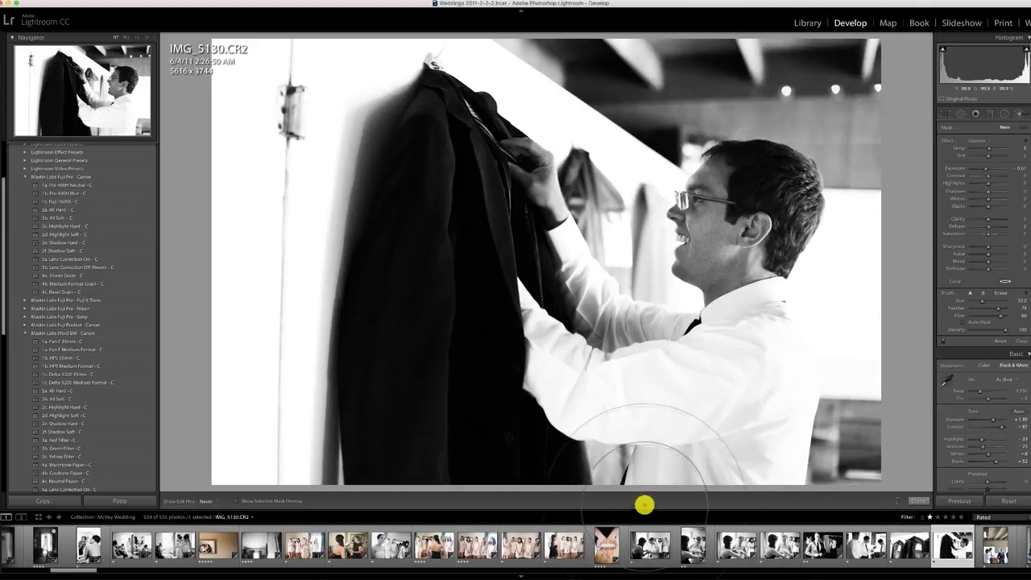
Add another darkening brush adjustment over the wall behind the man and the white door beside the jacket, and finish brushing
left_click(1004, 127)
left_click_drag(868, 232, 870, 138)
key("h")
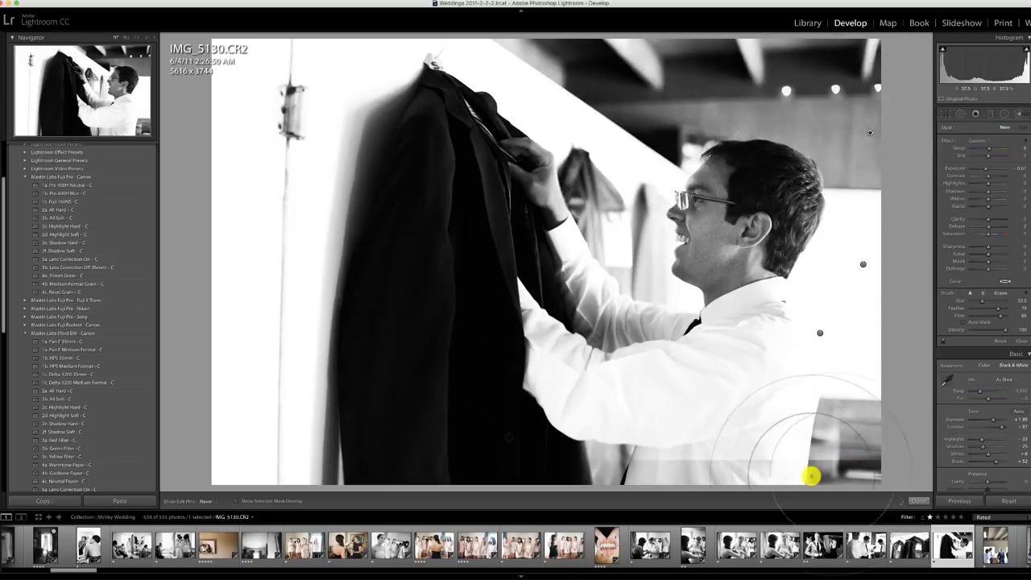
mouse_move(292, 445)
left_mouse_down()
mouse_move(368, 7)
mouse_move(294, 304)
mouse_move(307, 92)
left_mouse_up()
key("h")
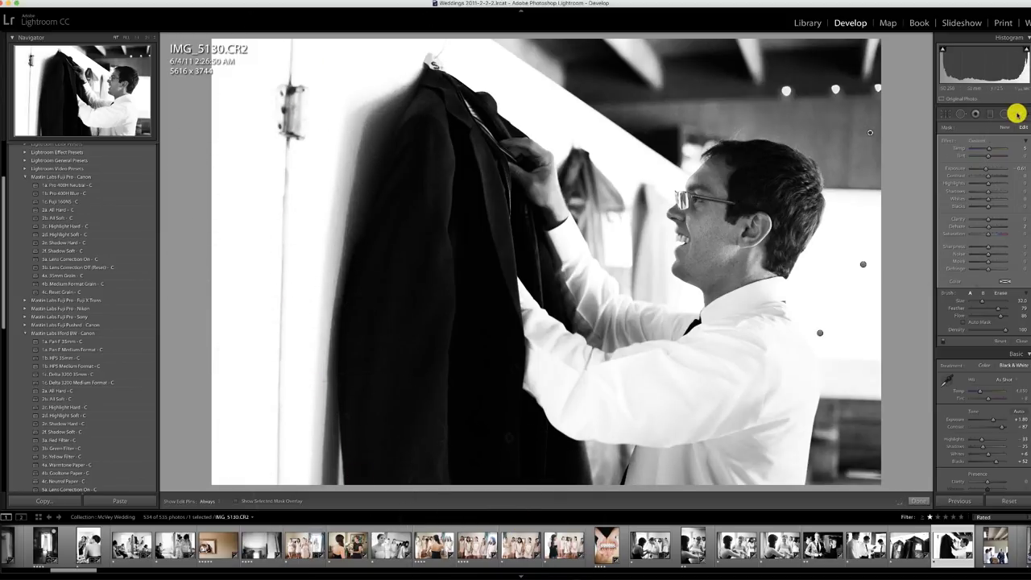
left_click(1016, 113)
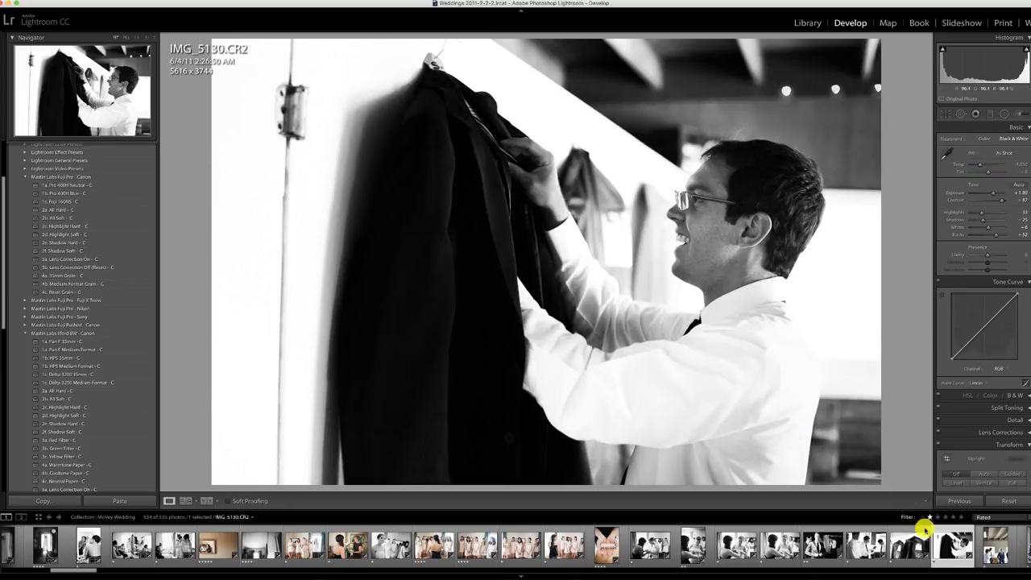
Open the vertical photo IMG_5132.CR2 and correct its perspective with the Auto Upright transform
left_click(995, 545)
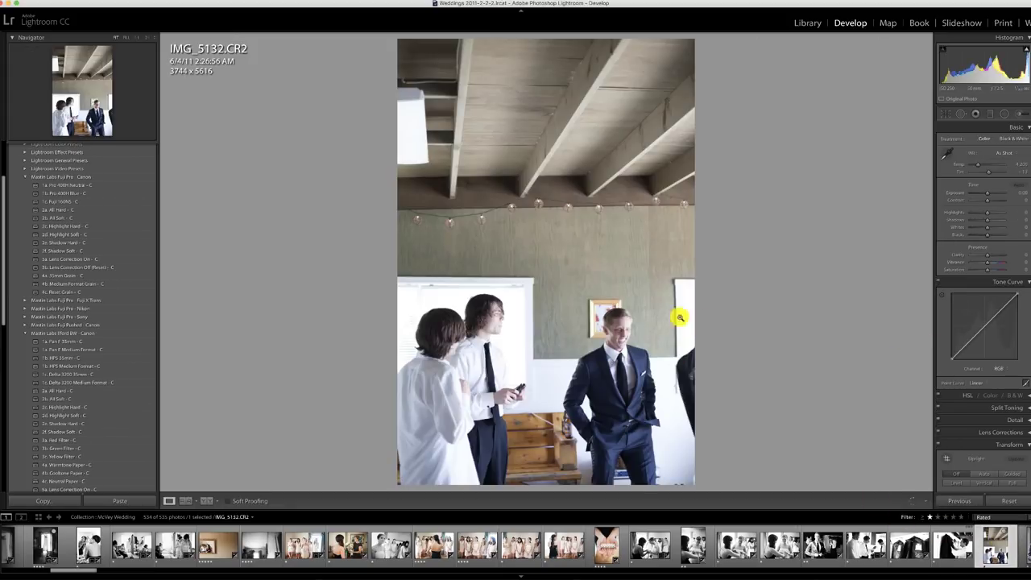
scroll(975, 335, "down", 3)
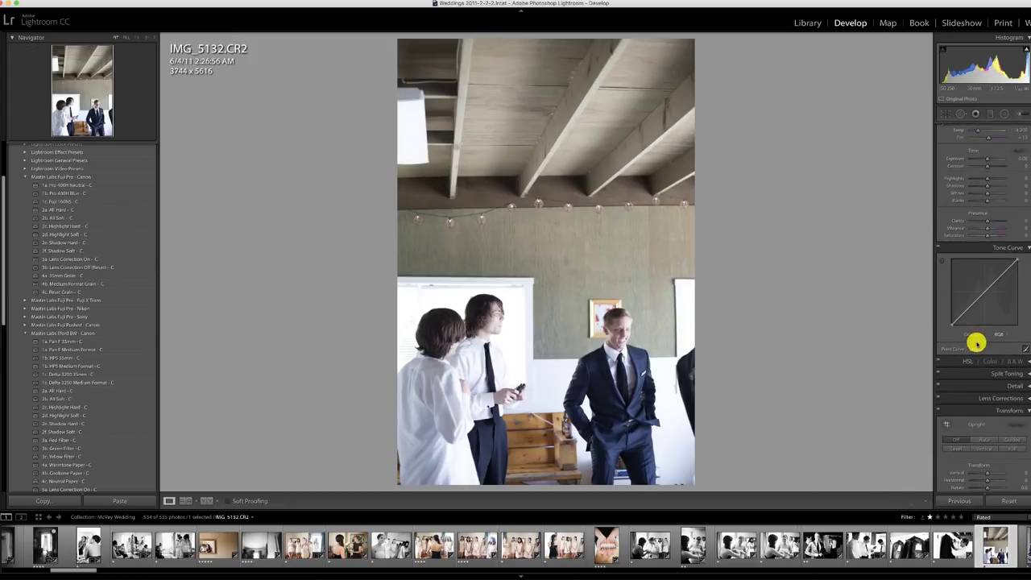
left_click(988, 429)
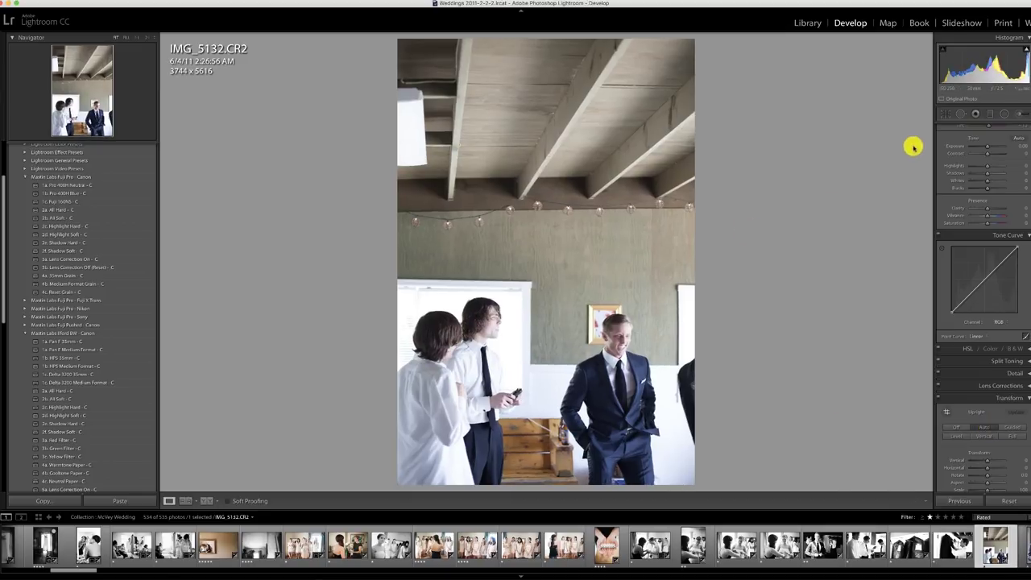
Crop the vertical photo IMG_5132.CR2 to a horizontal frame around the three men, cutting away the ceiling
key("r")
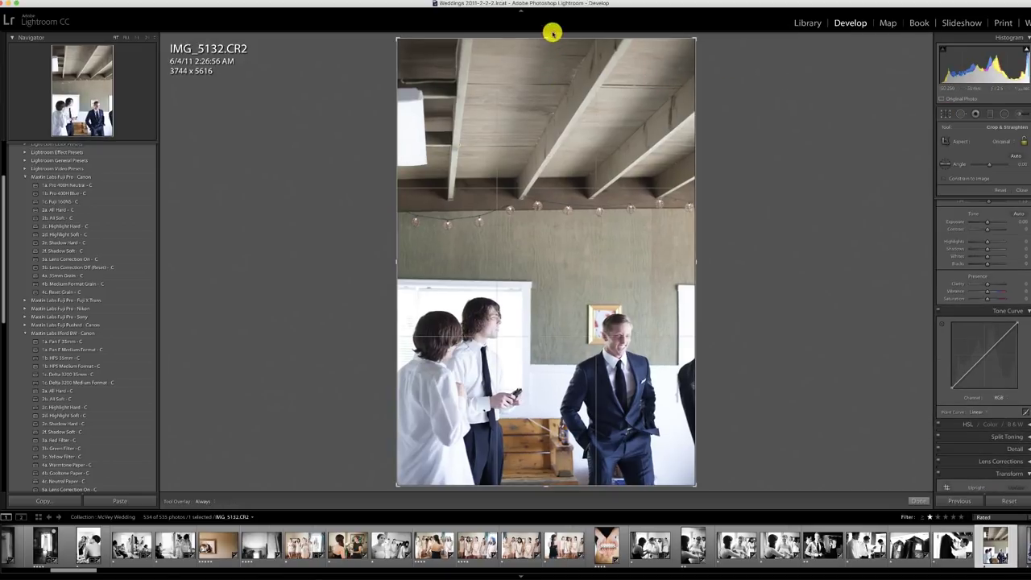
left_click_drag(547, 47, 564, 23)
left_click(1021, 142)
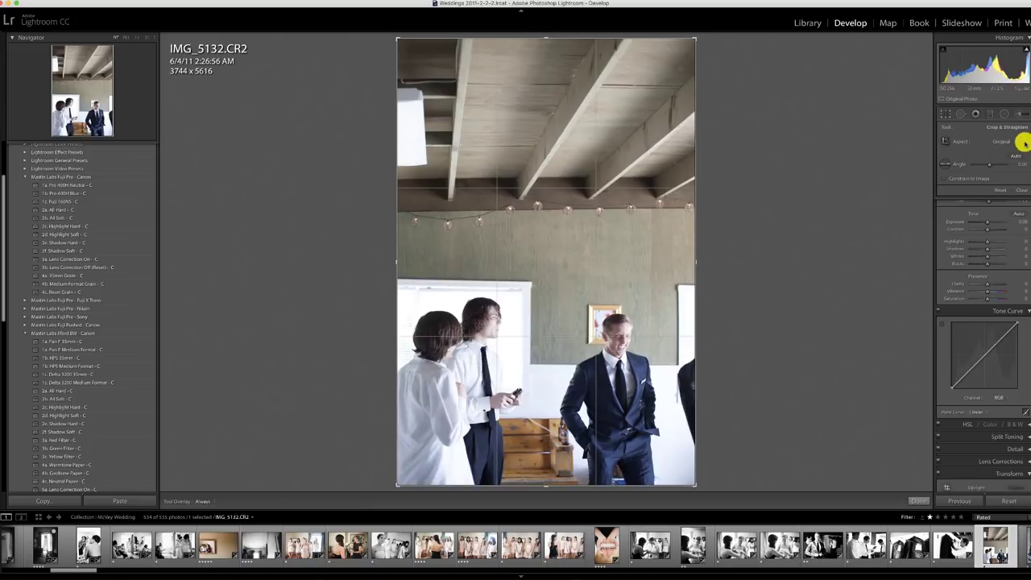
left_click_drag(592, 65, 554, 5)
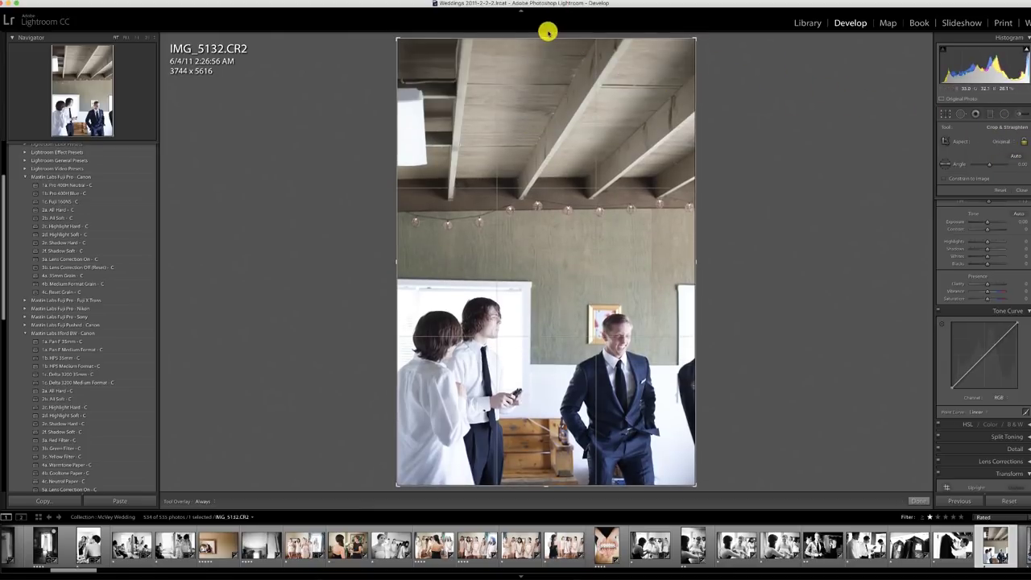
left_click_drag(544, 50, 541, 84)
left_click_drag(667, 88, 738, 126)
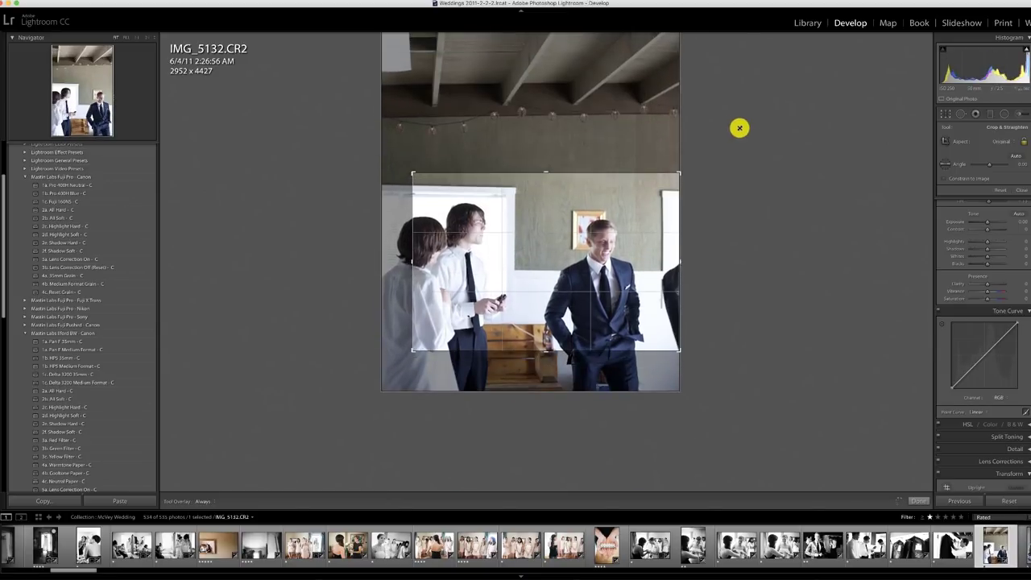
left_click_drag(615, 192, 635, 177)
key("r")
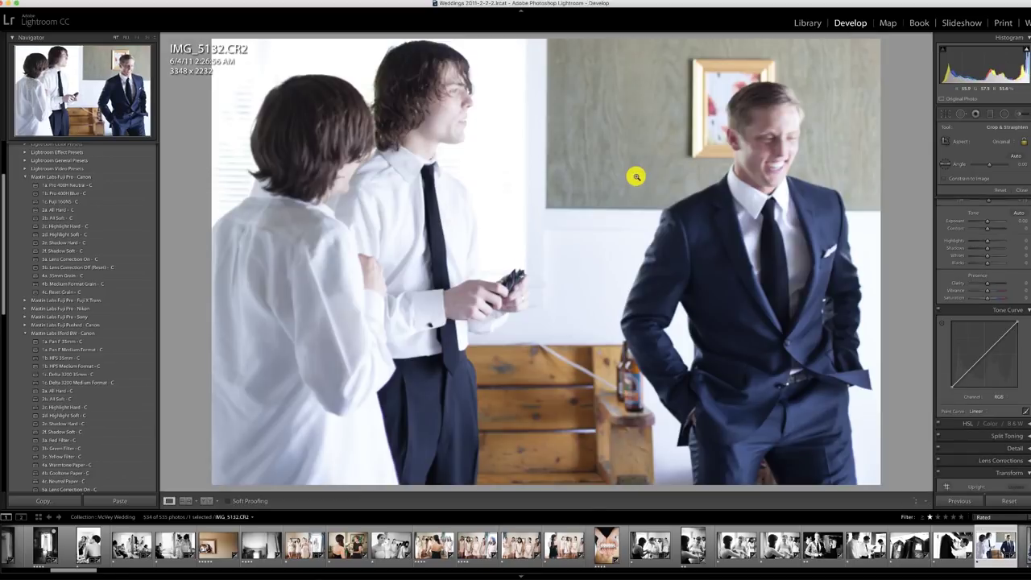
Widen the horizontal crop slightly to 3512 x 2342 and apply the Ilford HP5 35mm preset
key("r")
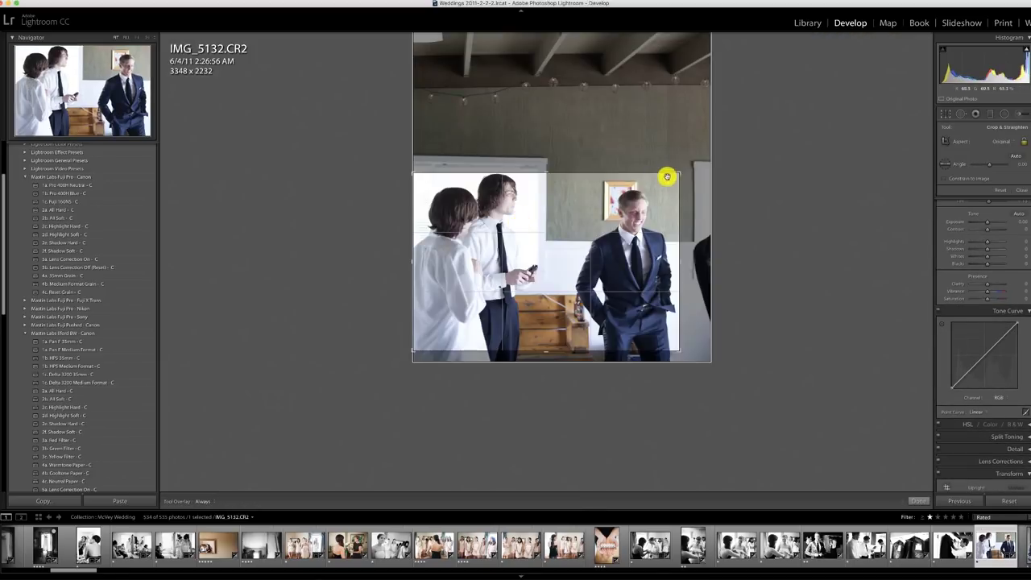
left_click_drag(682, 170, 685, 162)
key("r")
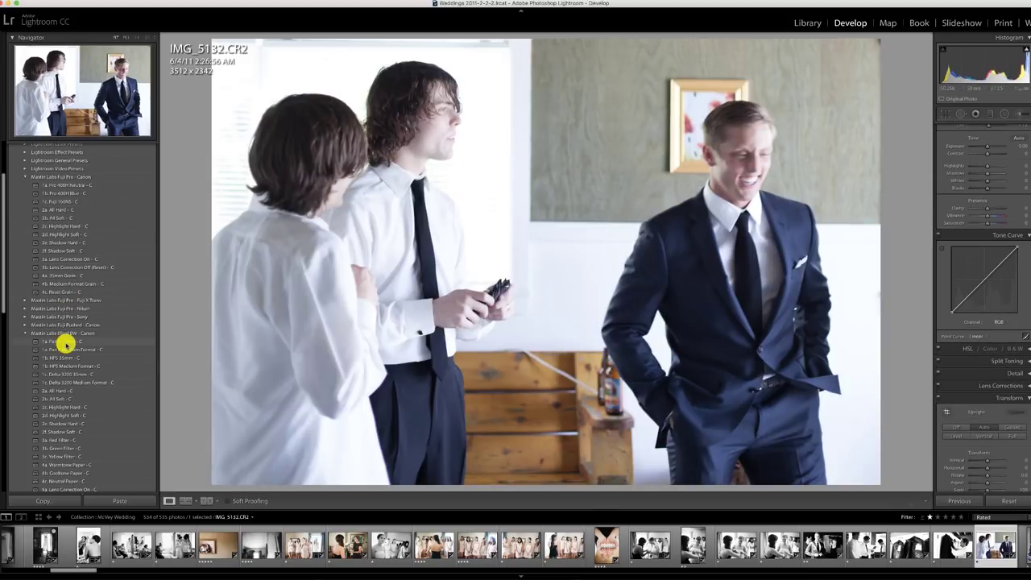
left_click(69, 358)
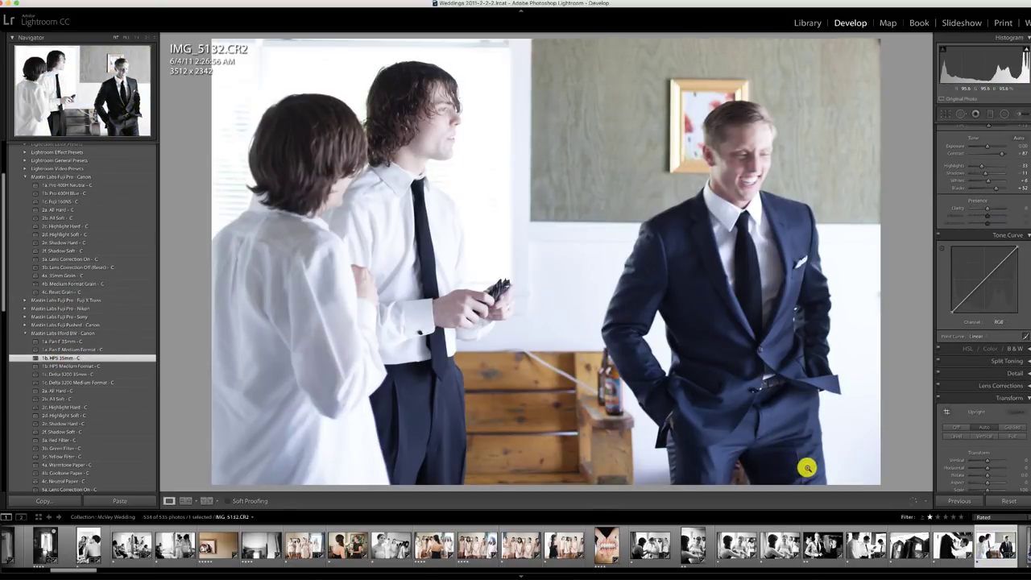
Open the portrait IMG_5134.CR2 and apply the Fuji Pro 400H Neutral and All Soft presets
scroll(886, 541, "right", 10)
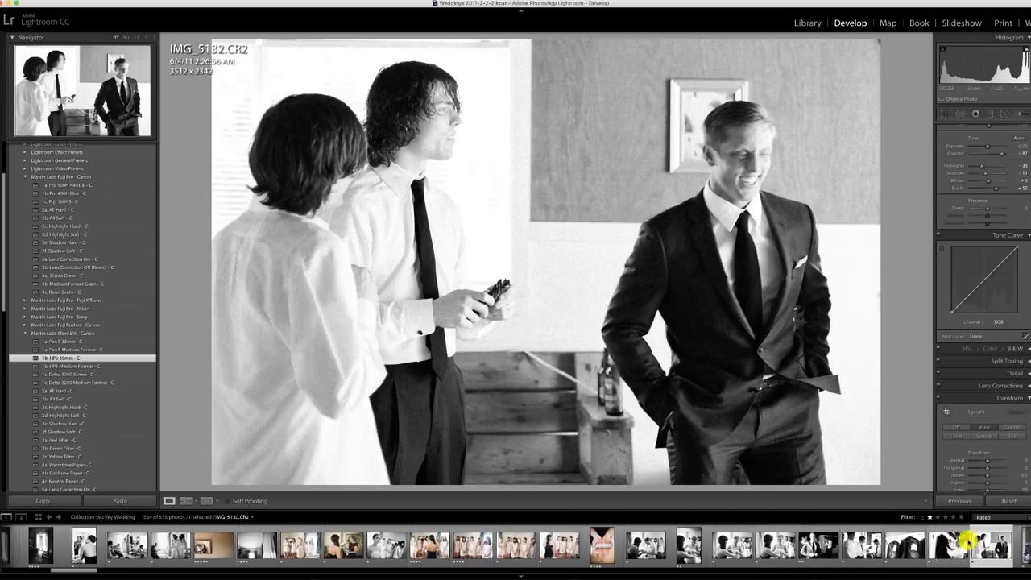
left_click(355, 545)
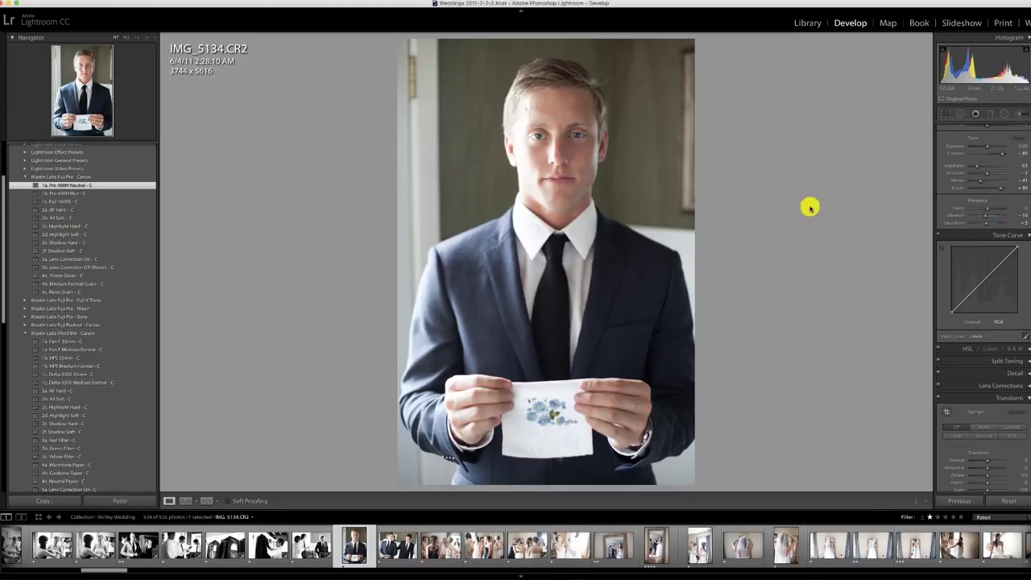
left_click(62, 217)
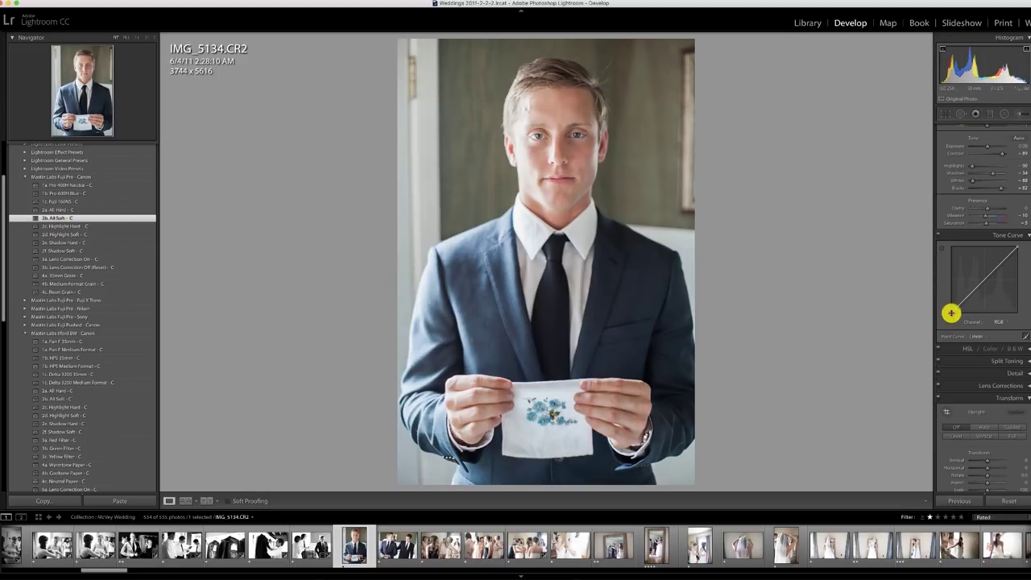
Move the tone curve's black point slightly inward to deepen the portrait's shadows, and raise the exposure a little
left_click_drag(951, 314, 953, 318)
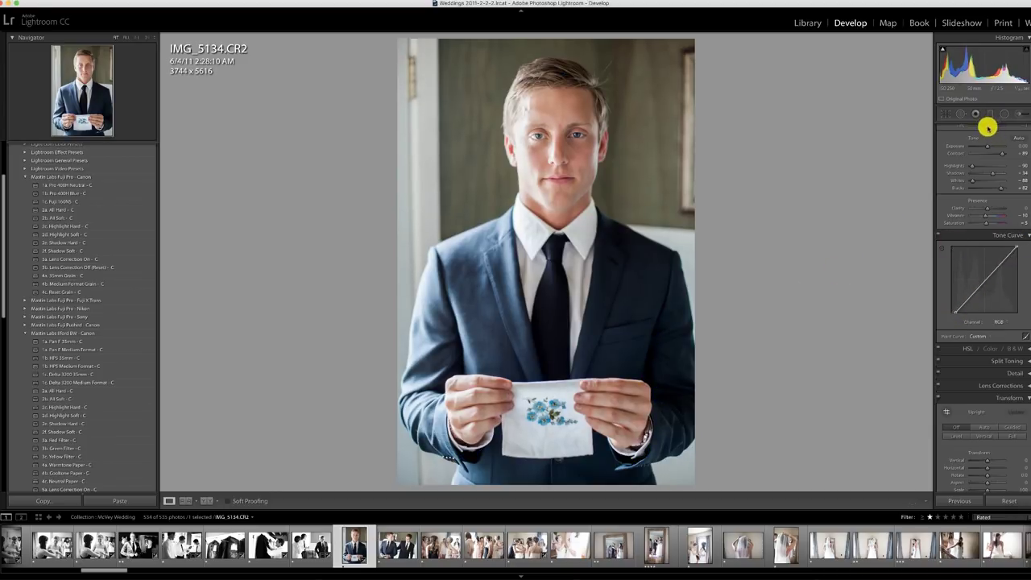
scroll(991, 177, "up", 3)
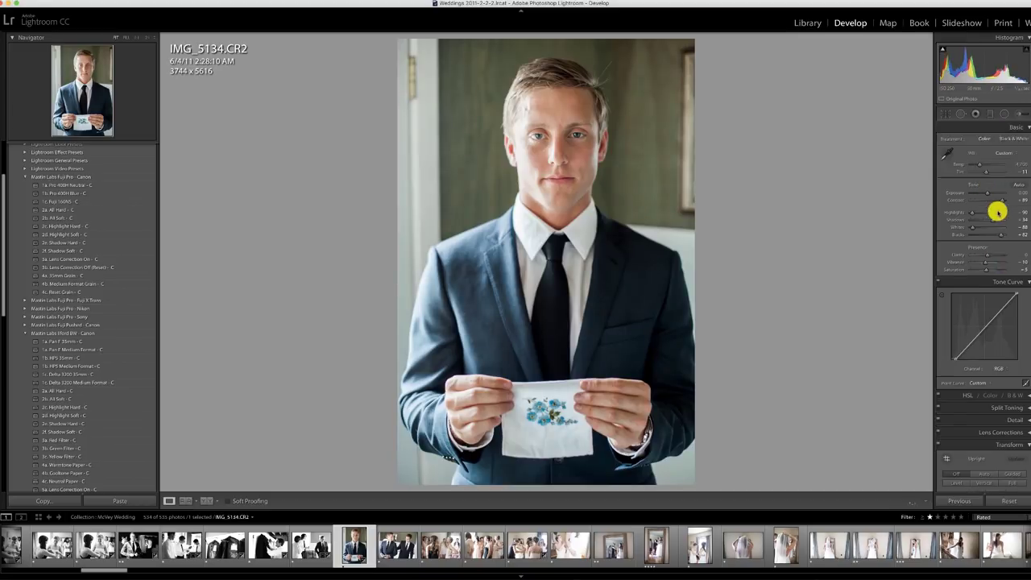
left_click_drag(984, 193, 988, 194)
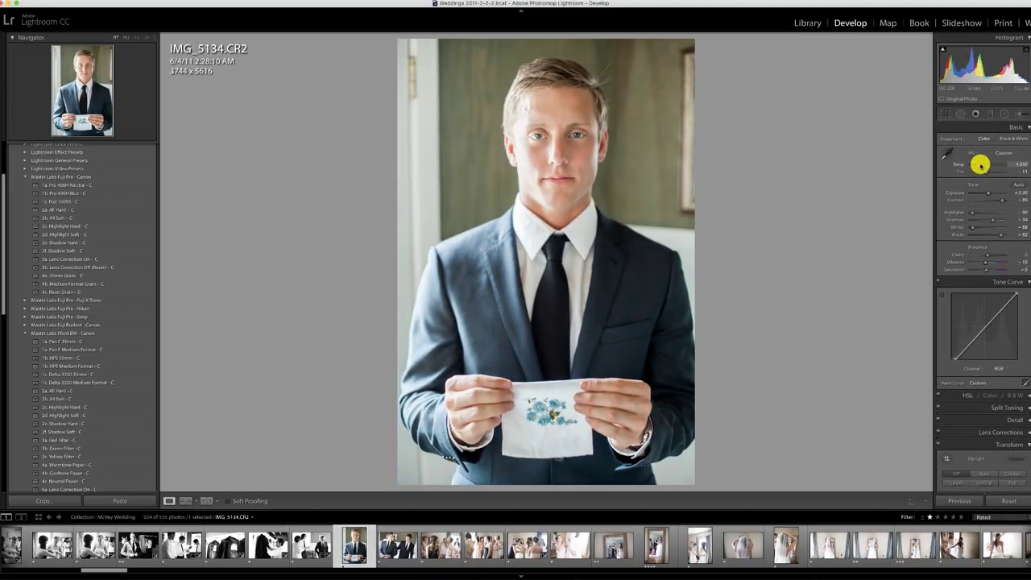
Apply the Pan F 35mm preset to IMG_5142.CR2 and the Pro 400H Neutral preset to IMG_5152.CR2
left_click(397, 547)
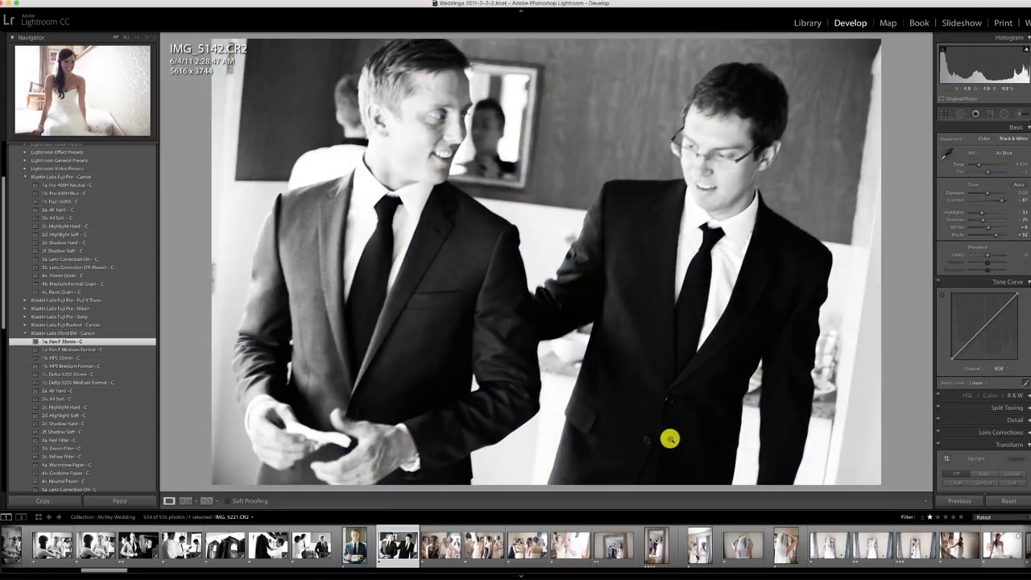
left_click(441, 546)
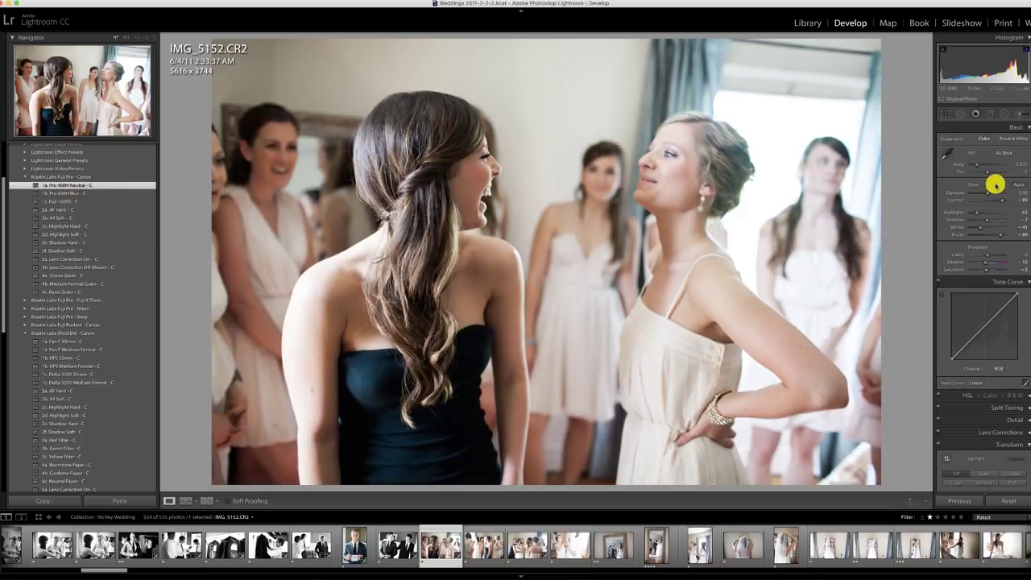
Apply the previous photo's settings and the Fuji All Soft preset to IMG_5153.CR2
left_click(484, 546)
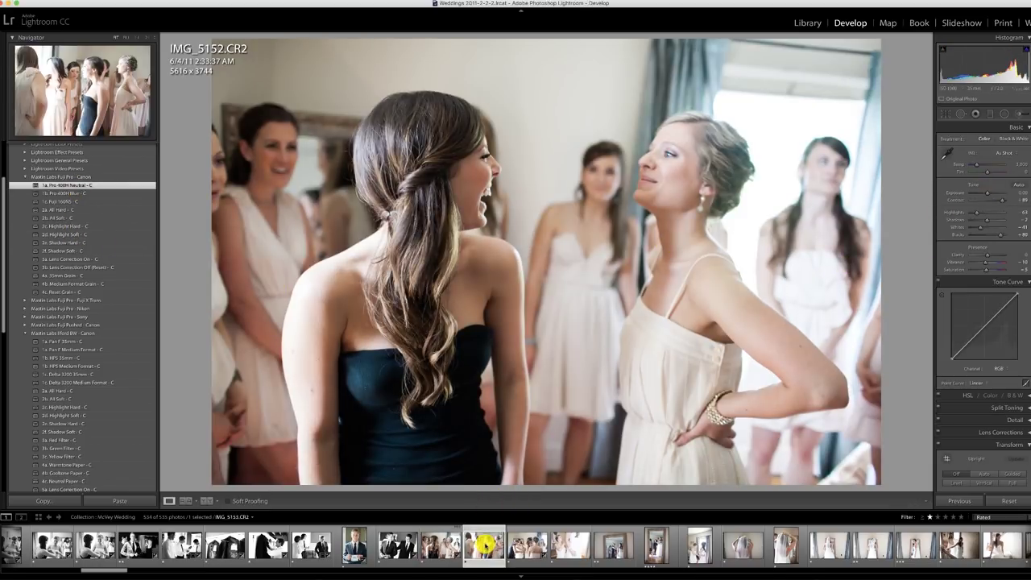
left_click(947, 500)
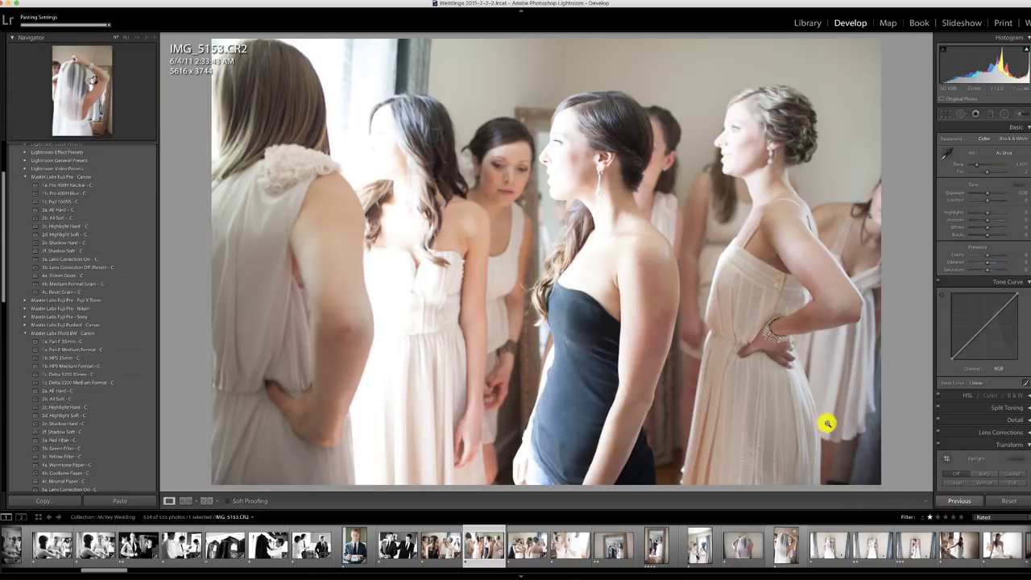
left_click(69, 218)
Lower the exposure of IMG_5153.CR2 to -1.15 and set its temperature to 4,025
left_click_drag(976, 191, 983, 193)
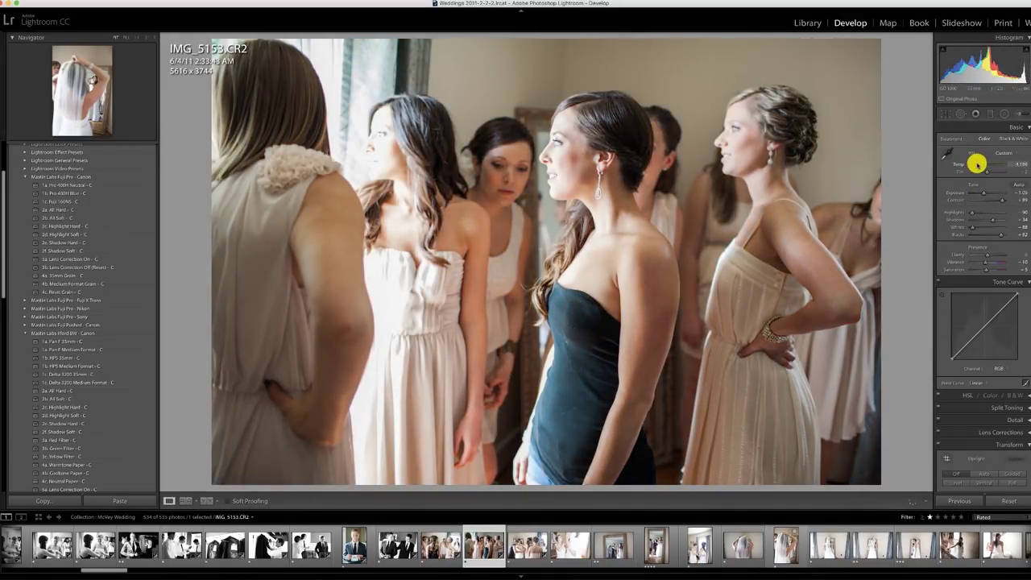
left_click_drag(984, 193, 983, 193)
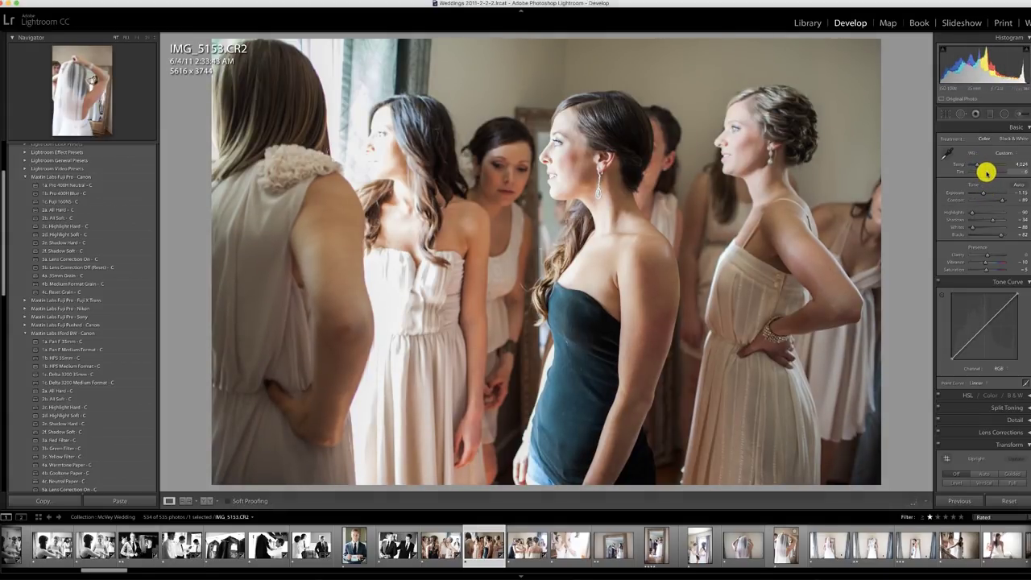
Apply the Pro 400H Neutral preset to IMG_5163.CR2, then straighten the photo and crop it to 5272 x 3455
left_click(524, 541)
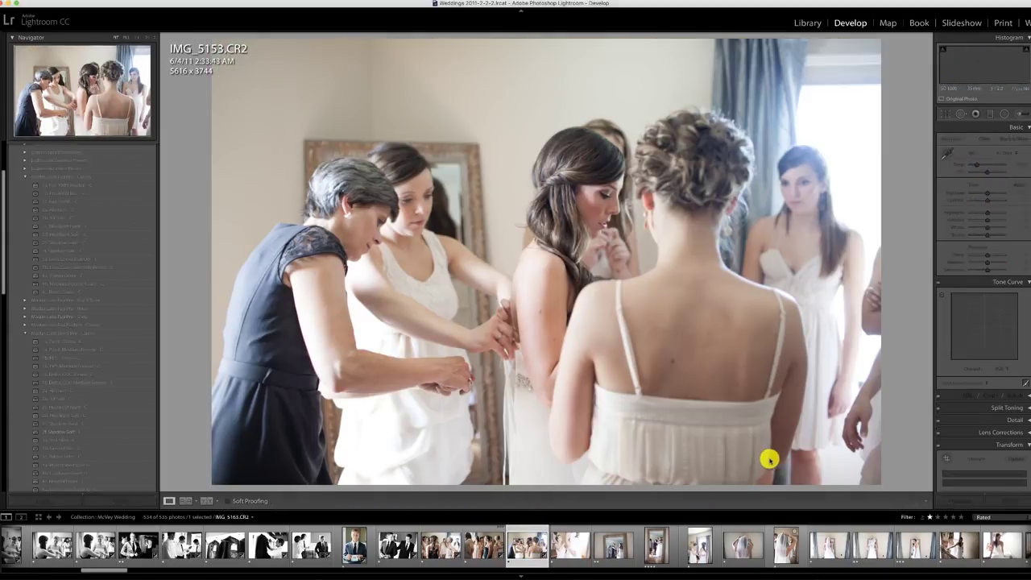
left_click(60, 185)
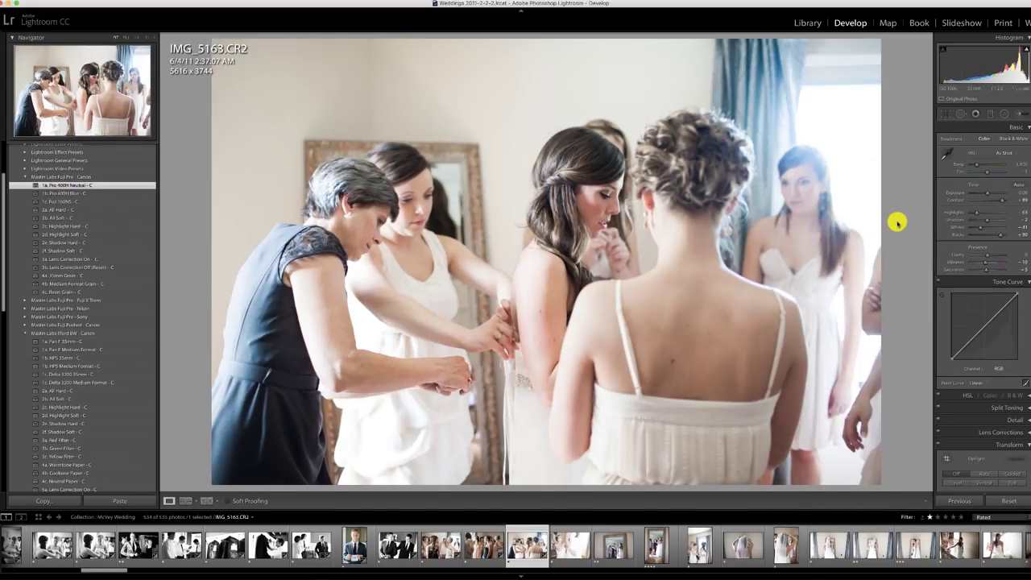
key("r")
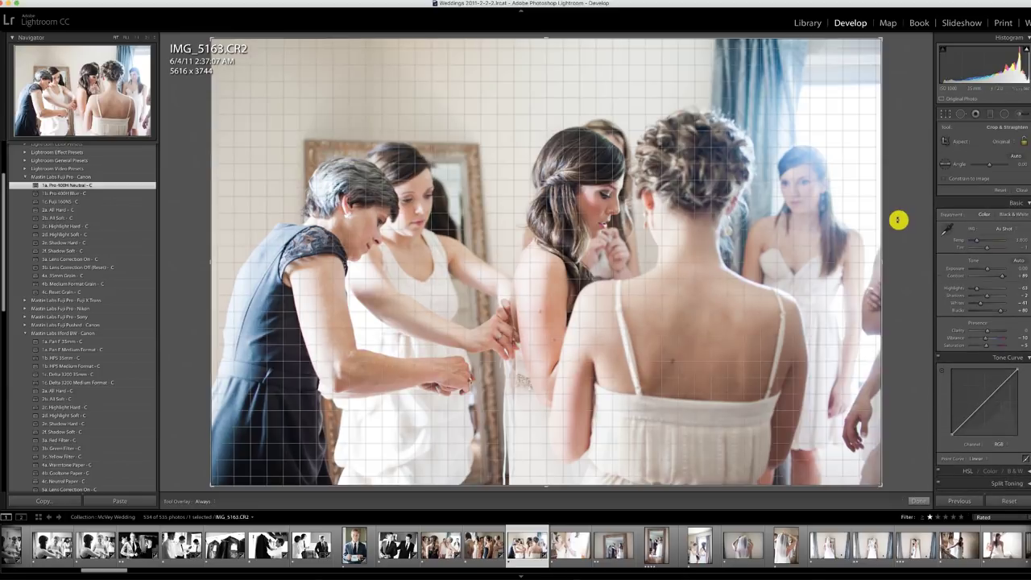
left_click_drag(886, 226, 752, 258)
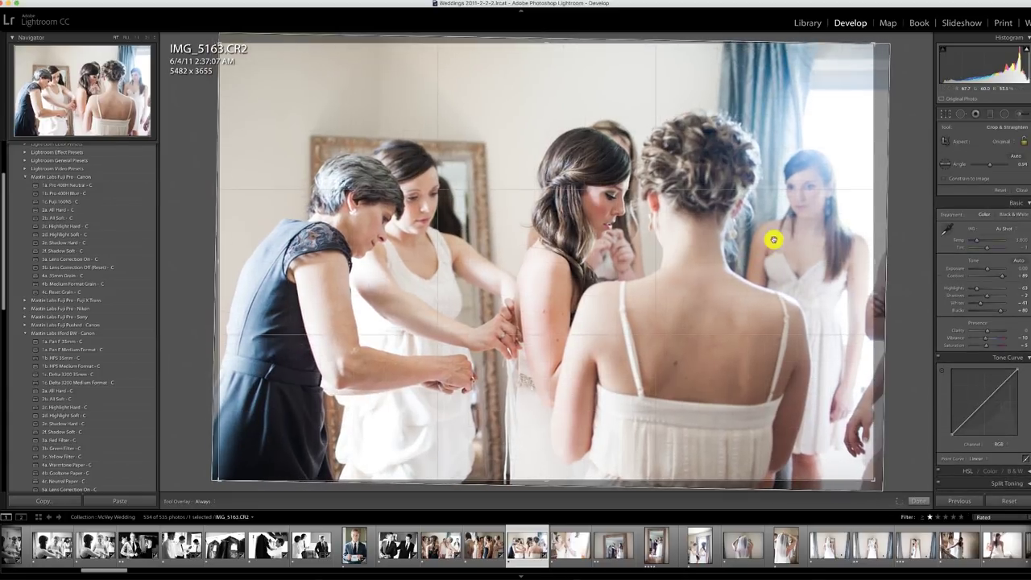
left_click_drag(872, 43, 847, 69)
key("Return")
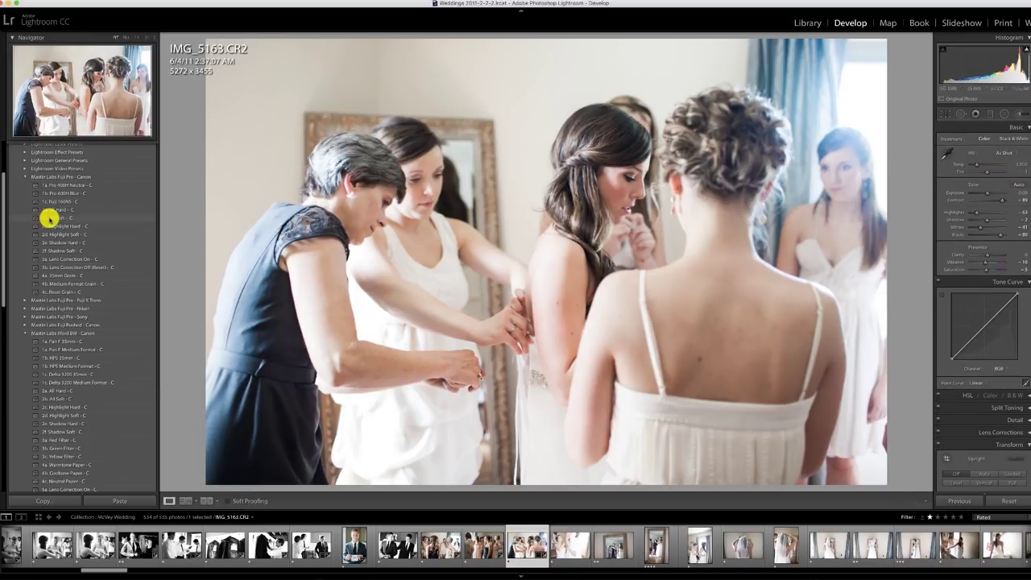
Apply the Fuji All Soft preset to IMG_5163.CR2 and nudge both end points of its tone curve
left_click(50, 217)
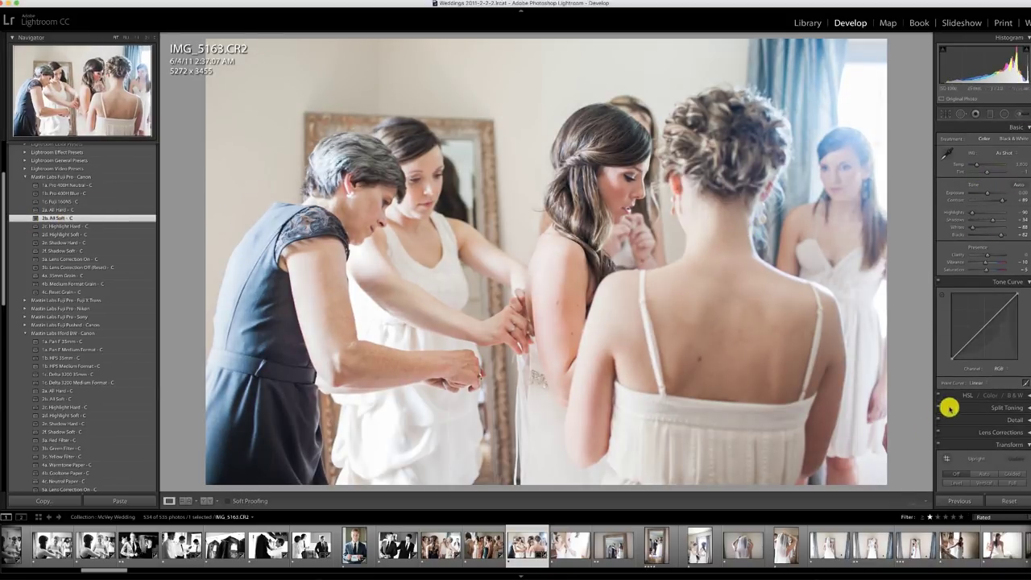
left_click(953, 362)
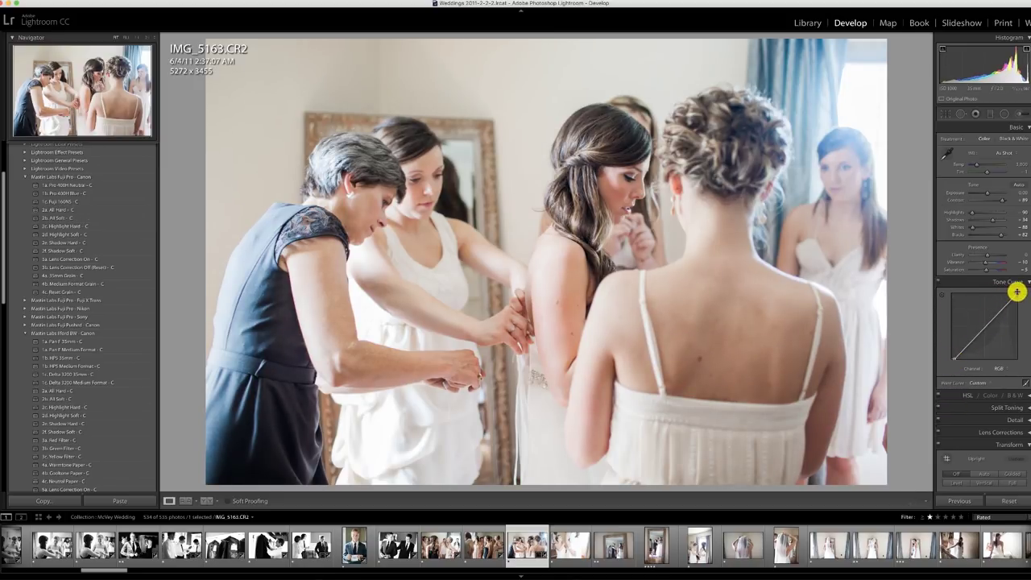
left_click_drag(1017, 291, 1017, 293)
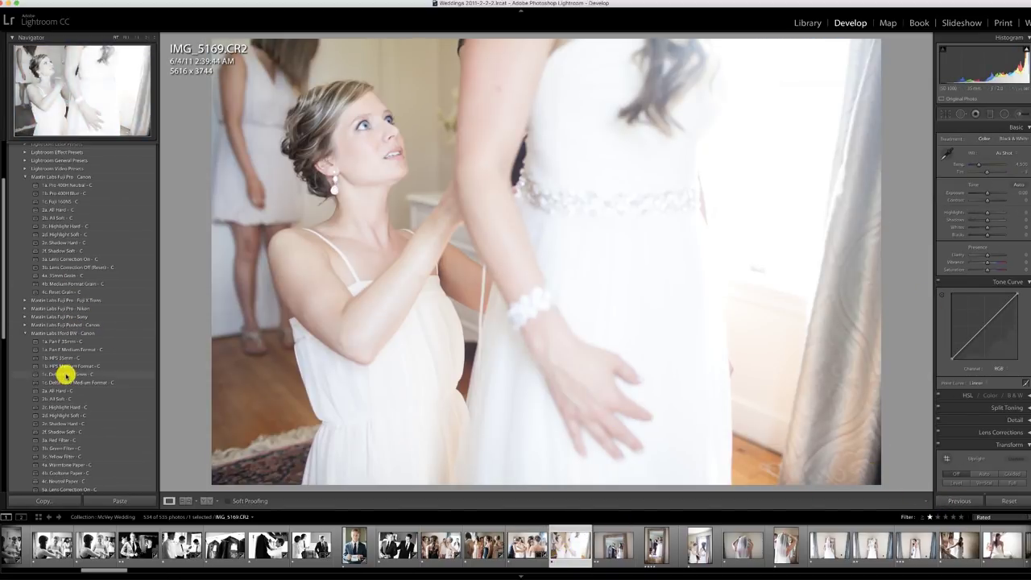
Apply the Ilford Delta 3200 35mm preset to IMG_5169.CR2 and lower its exposure to -1.15
left_click(64, 374)
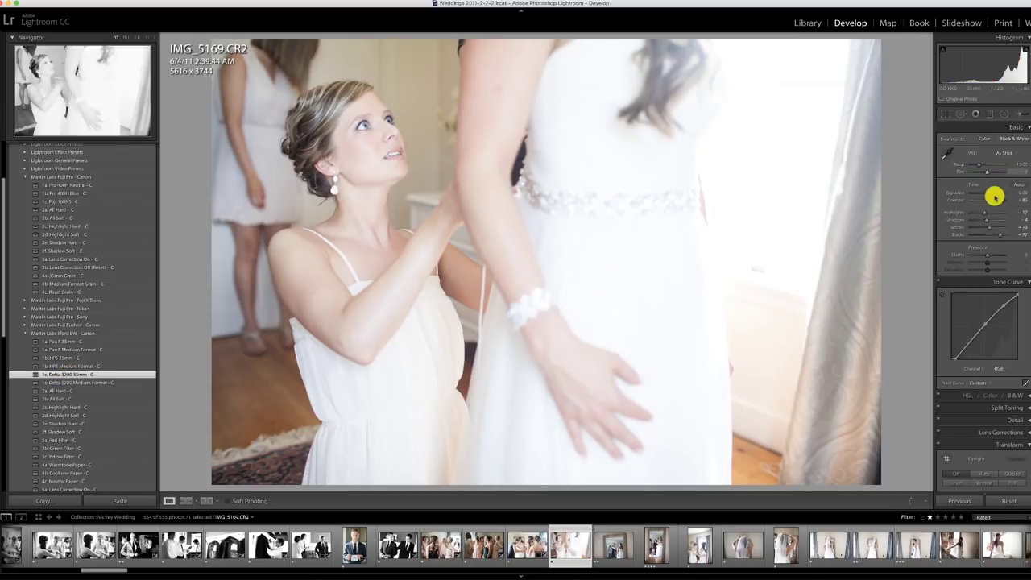
left_click_drag(985, 193, 983, 192)
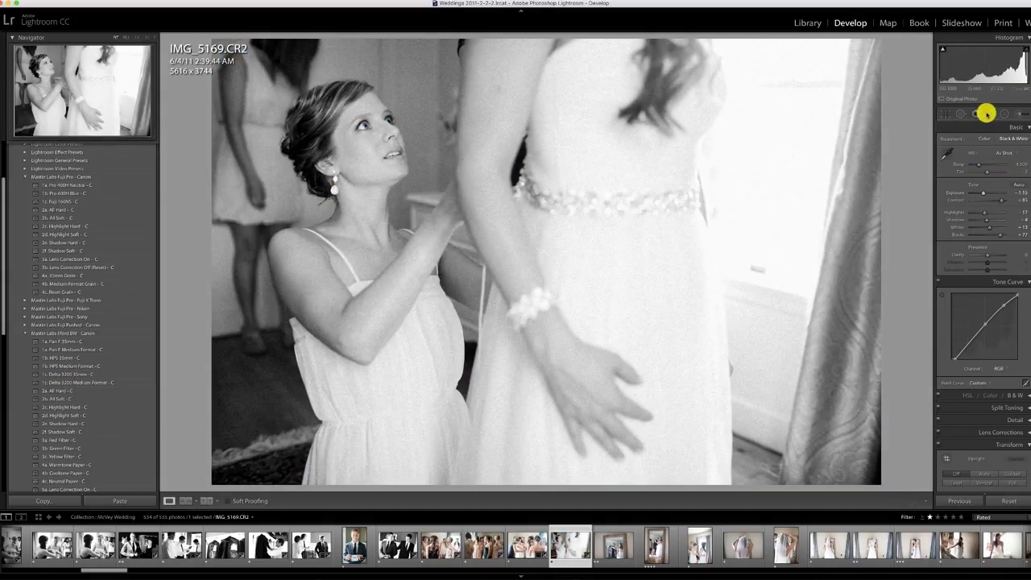
Darken the bright window side of IMG_5169.CR2 with a graduated filter across the bride's dress, set to -1.38 exposure
left_click(990, 115)
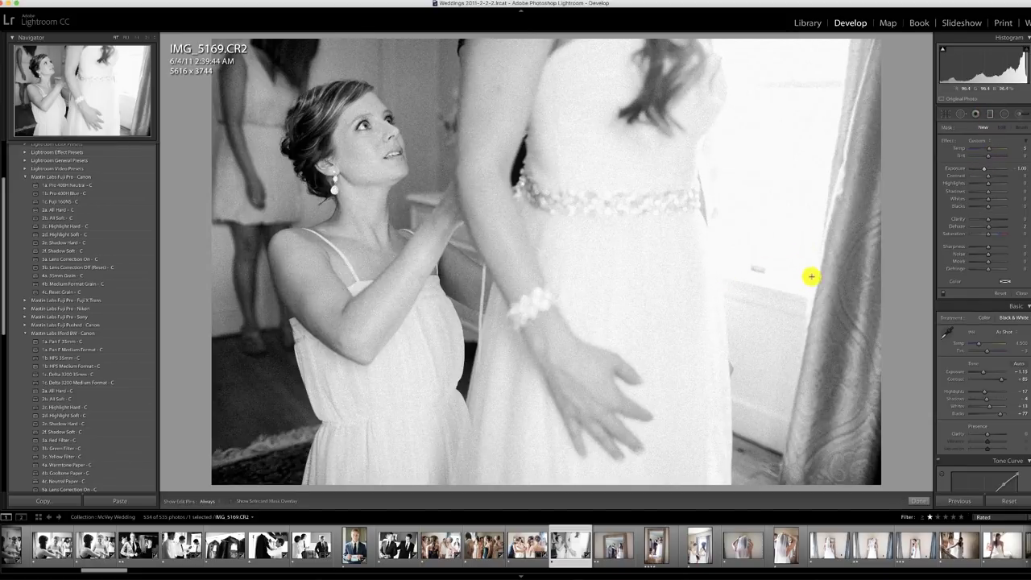
left_click_drag(823, 274, 583, 292)
left_click_drag(505, 271, 502, 276)
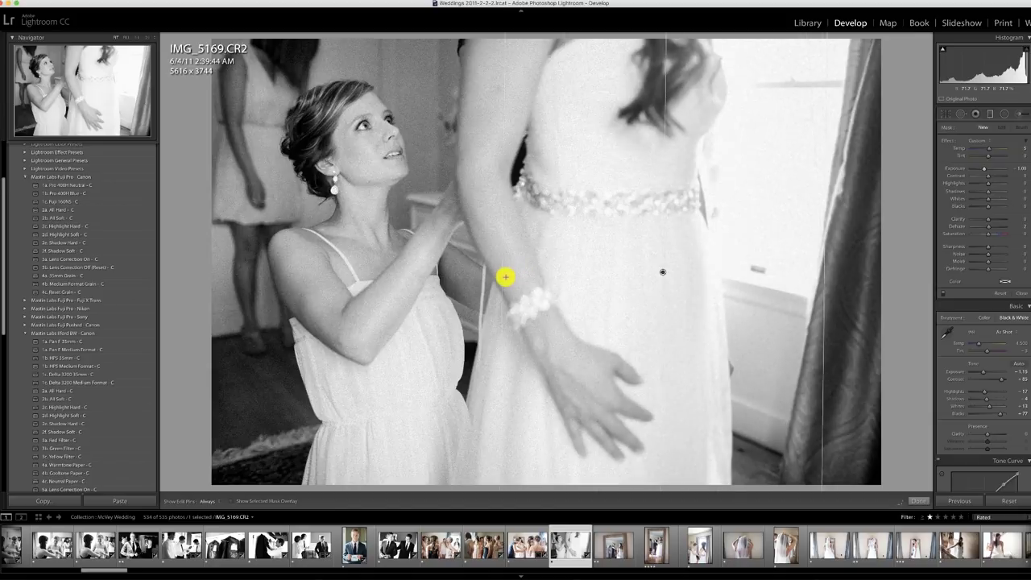
left_click(665, 272)
left_click_drag(665, 272, 627, 274)
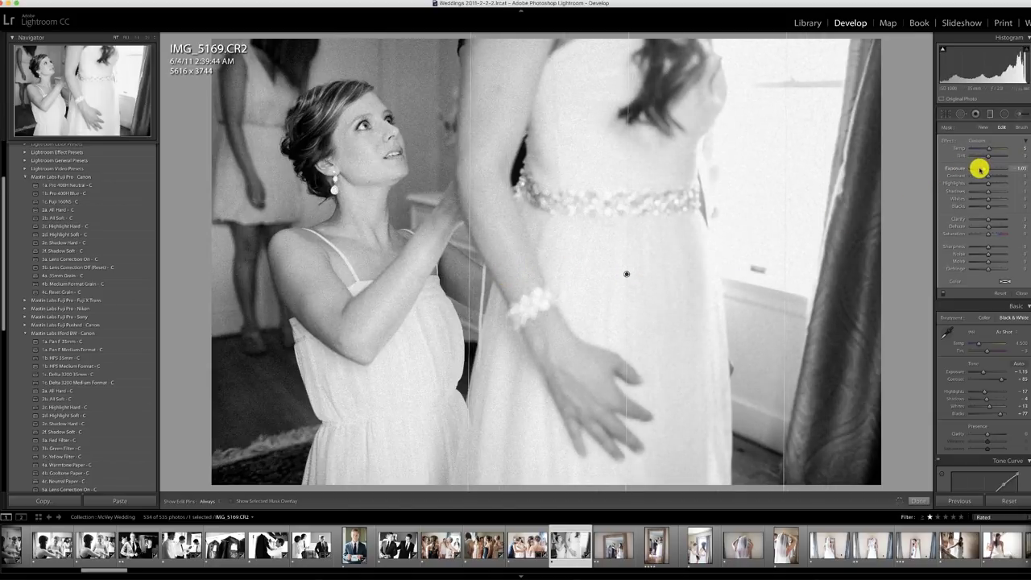
left_click_drag(979, 168, 978, 168)
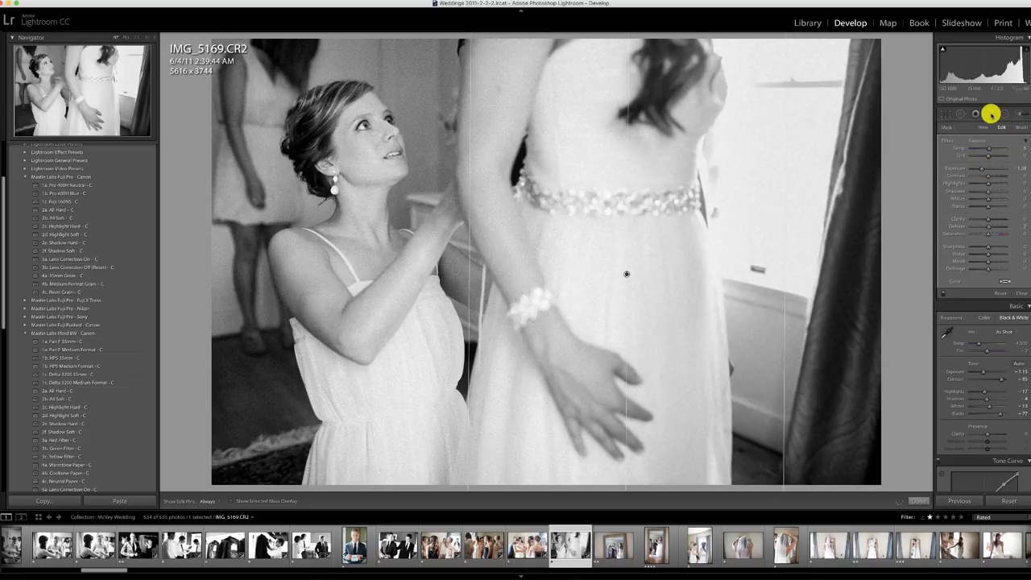
left_click(990, 113)
Correct the perspective of IMG_5175.CR2 with Guided Upright lines along the edges of the mirror frame and constrain the crop
left_click(612, 545)
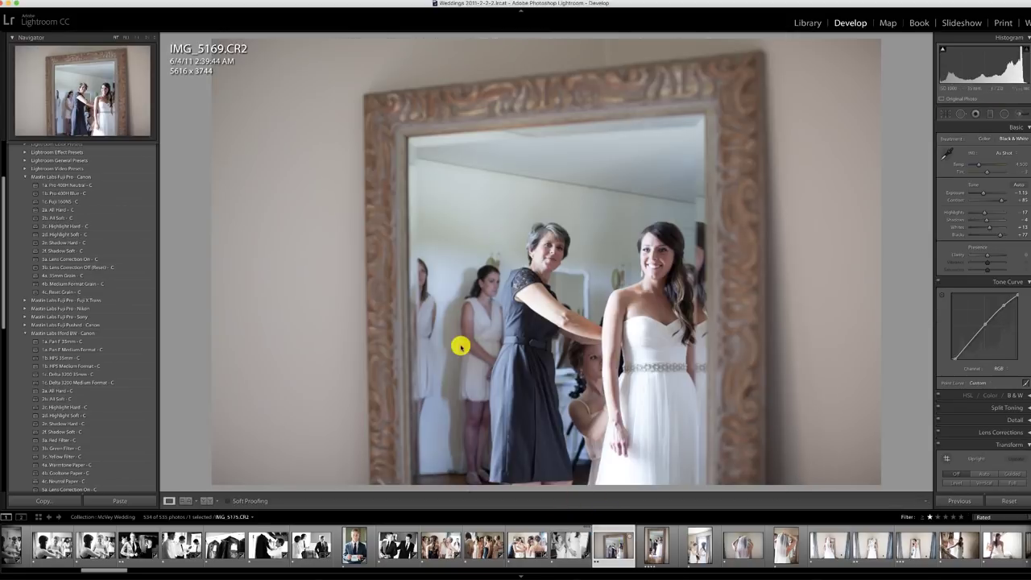
scroll(983, 394, "down", 2)
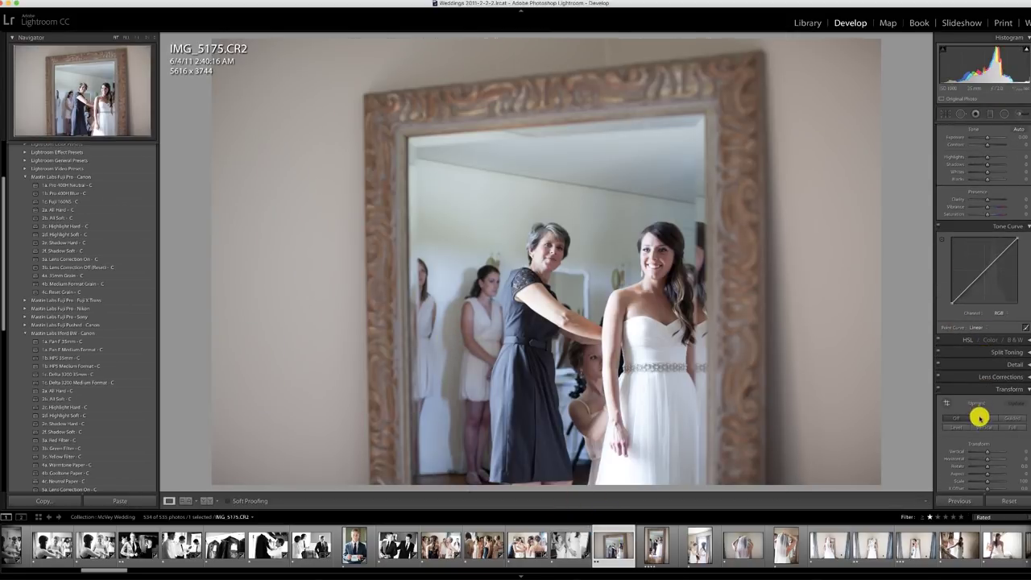
left_click(979, 417)
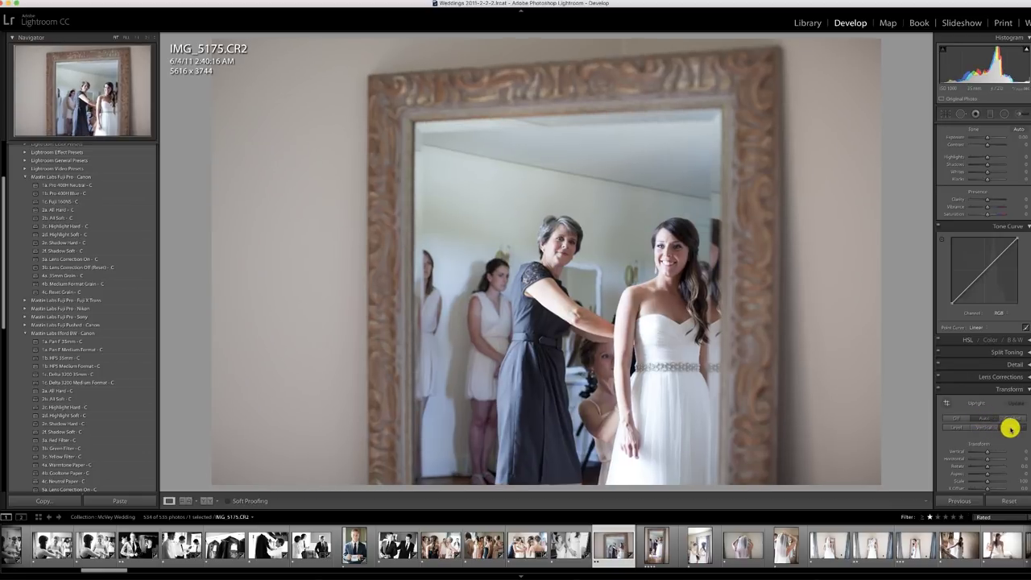
left_click(1010, 428)
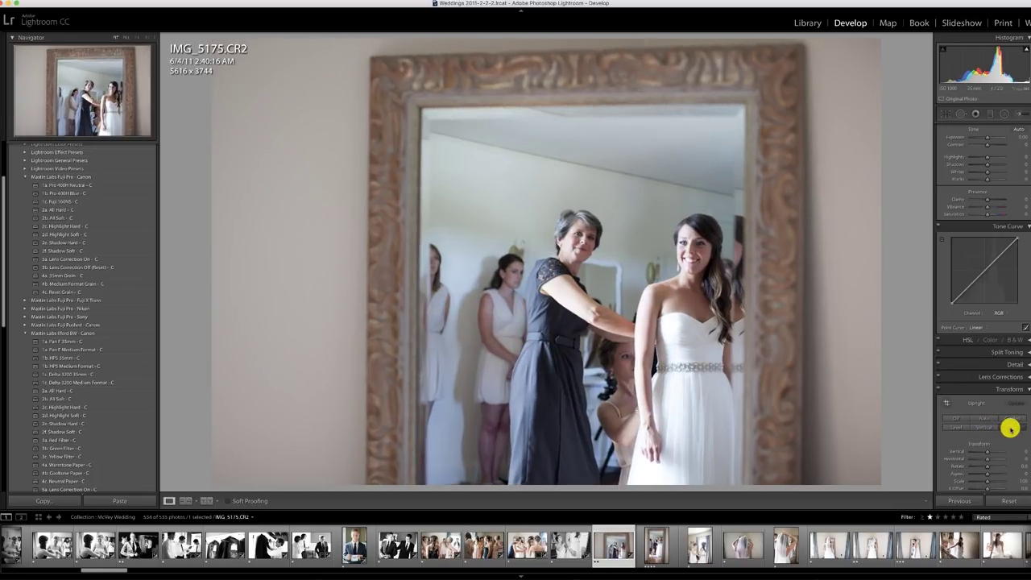
left_click(1010, 420)
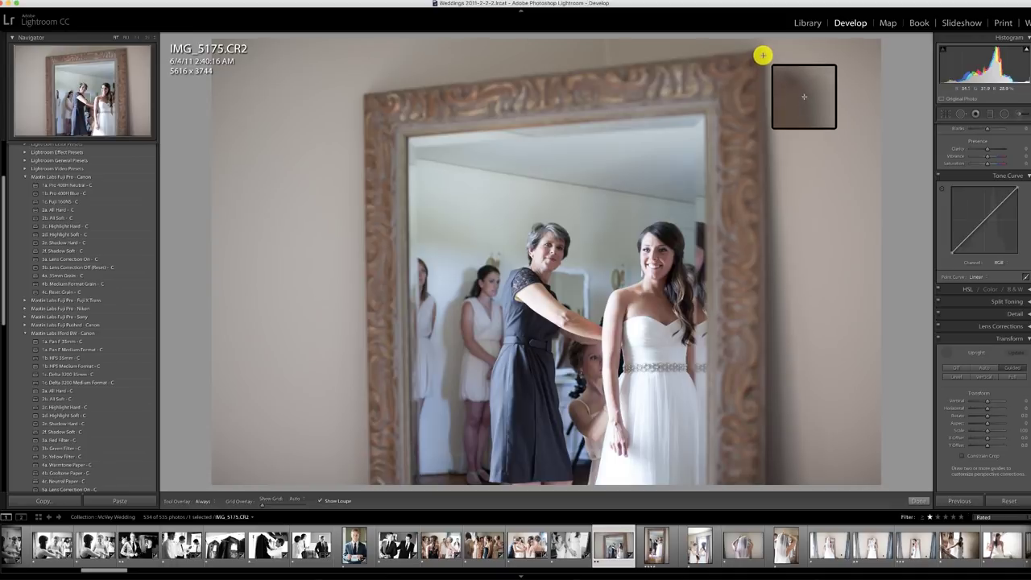
left_click_drag(762, 54, 755, 400)
left_click_drag(771, 464, 764, 471)
mouse_move(761, 54)
left_mouse_down()
mouse_move(363, 92)
mouse_move(400, 420)
mouse_move(391, 464)
left_mouse_up()
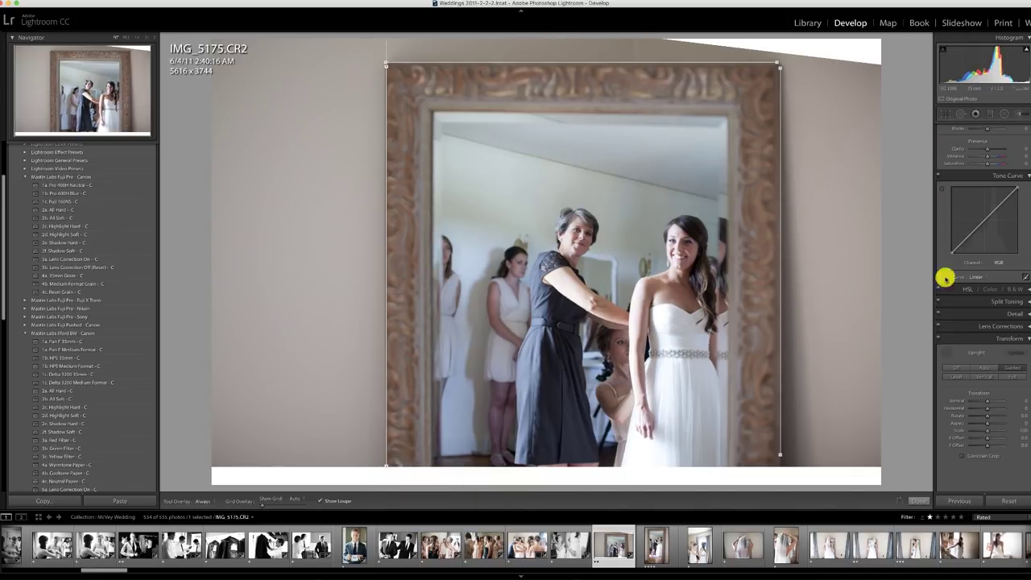
left_click(958, 454)
left_click(945, 353)
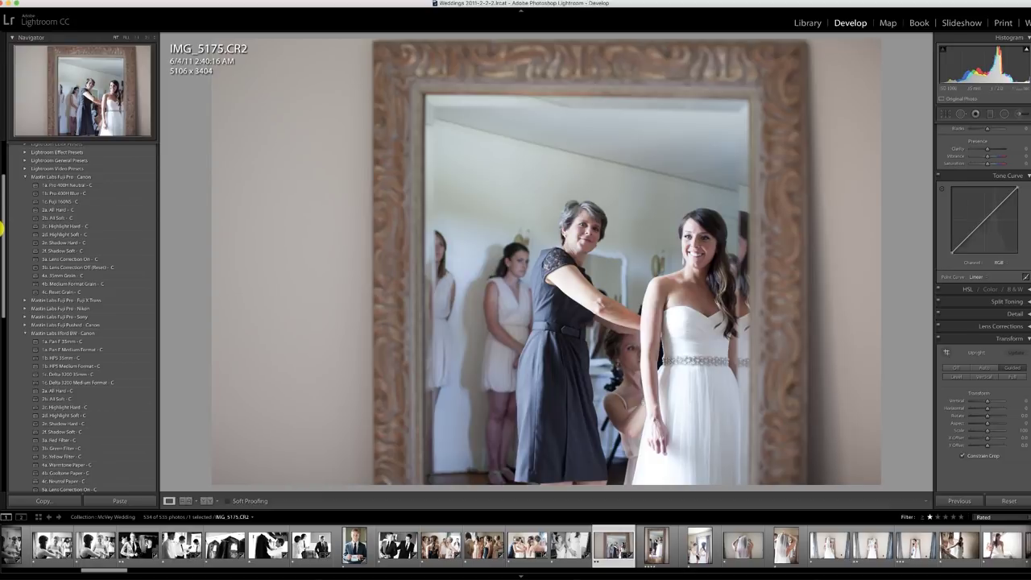
Apply the Pro 400H Neutral and Fuji All Soft presets to IMG_5175.CR2 and warm its temperature to 4,270
left_click(73, 185)
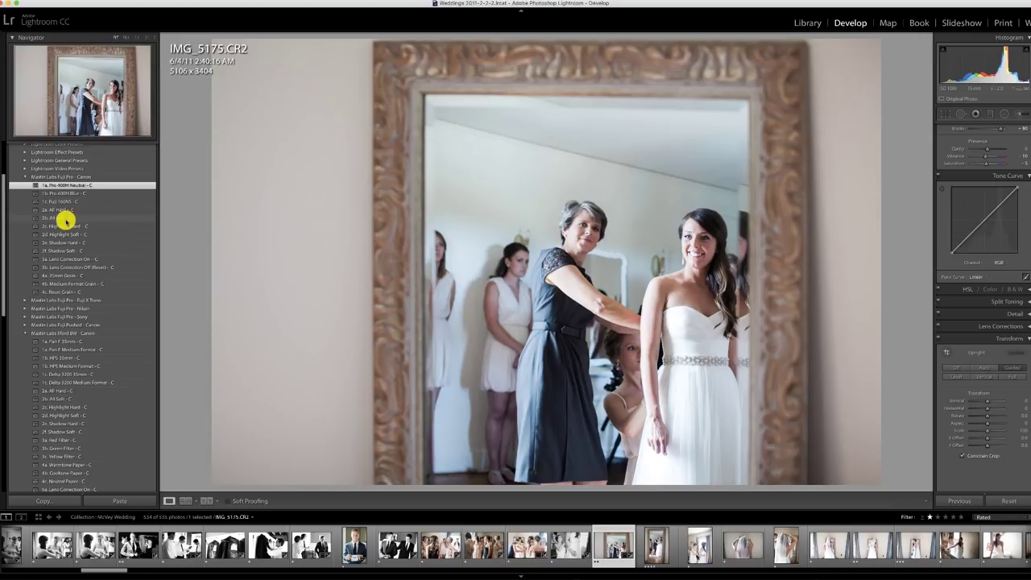
left_click(66, 218)
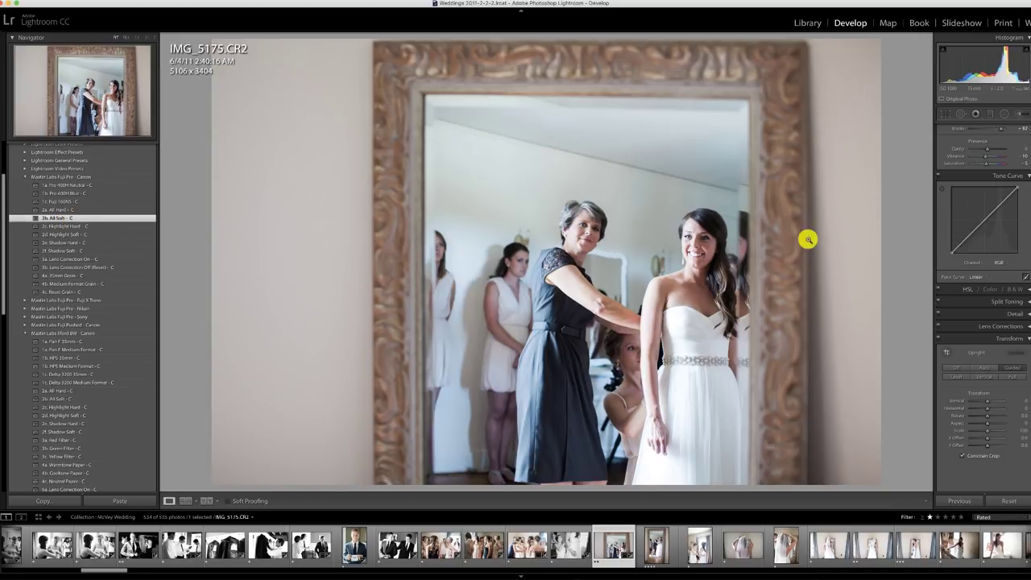
scroll(984, 222, "up", 5)
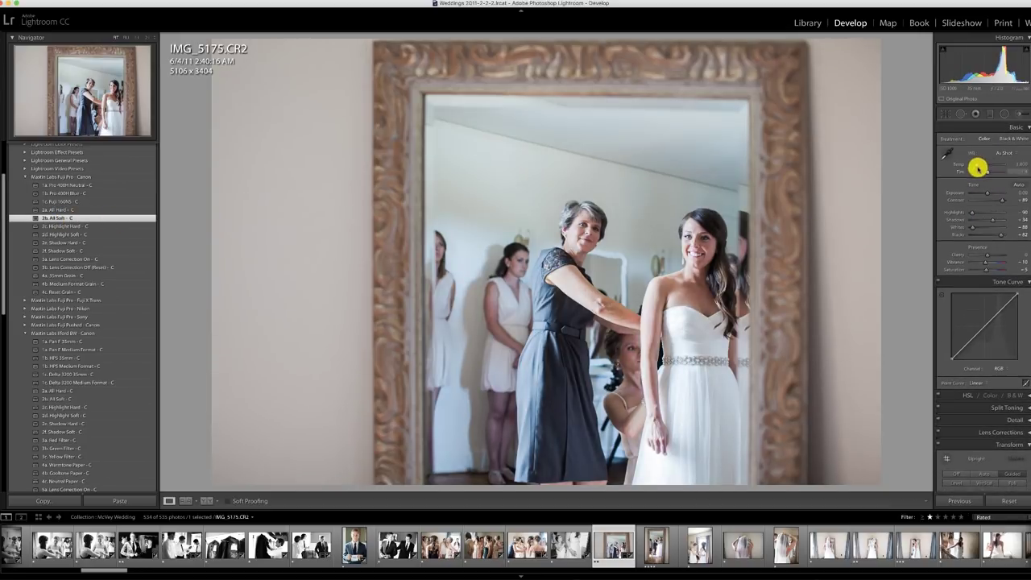
left_click_drag(976, 166, 978, 166)
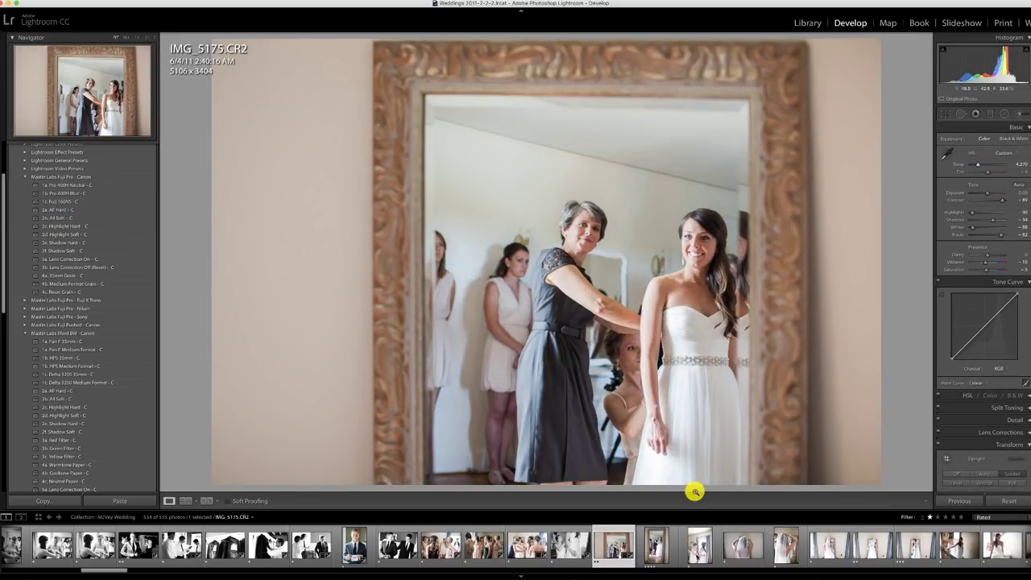
Correct the perspective of IMG_5177.CR2 with Guided Upright lines along both vertical sides of the mirror frame
left_click(658, 545)
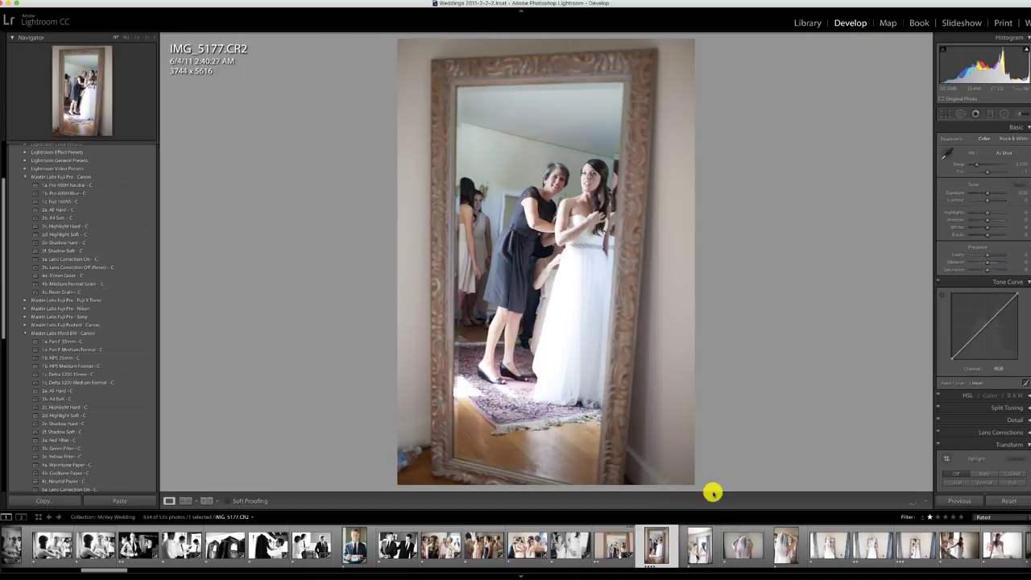
left_click(981, 475)
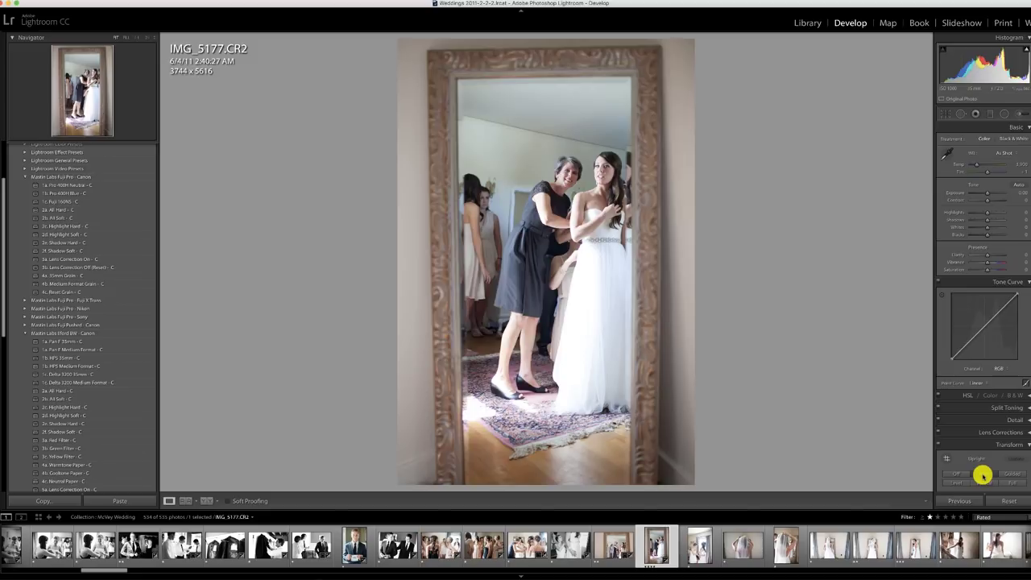
left_click(1010, 478)
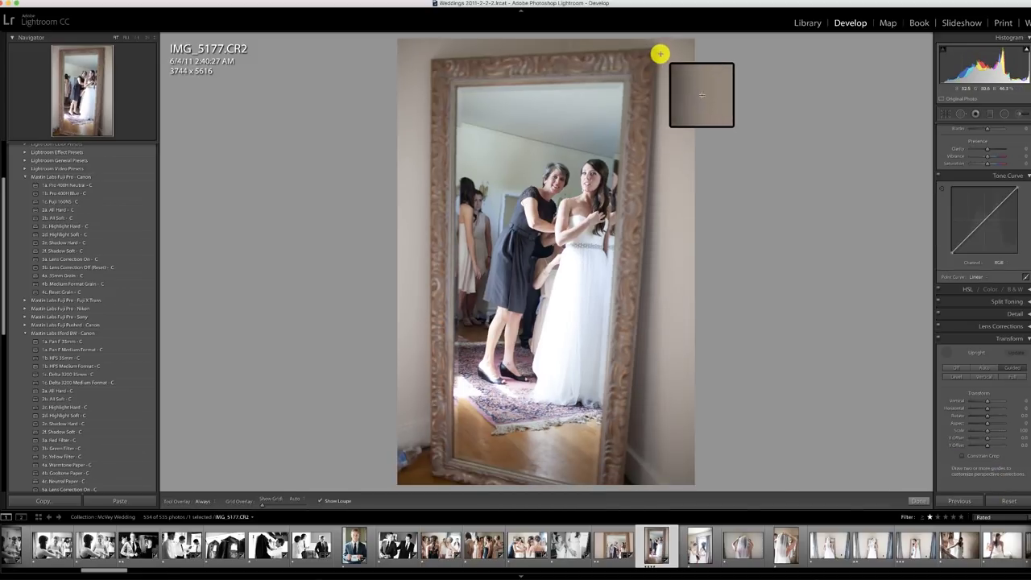
left_click_drag(658, 51, 622, 480)
left_click_drag(653, 45, 431, 459)
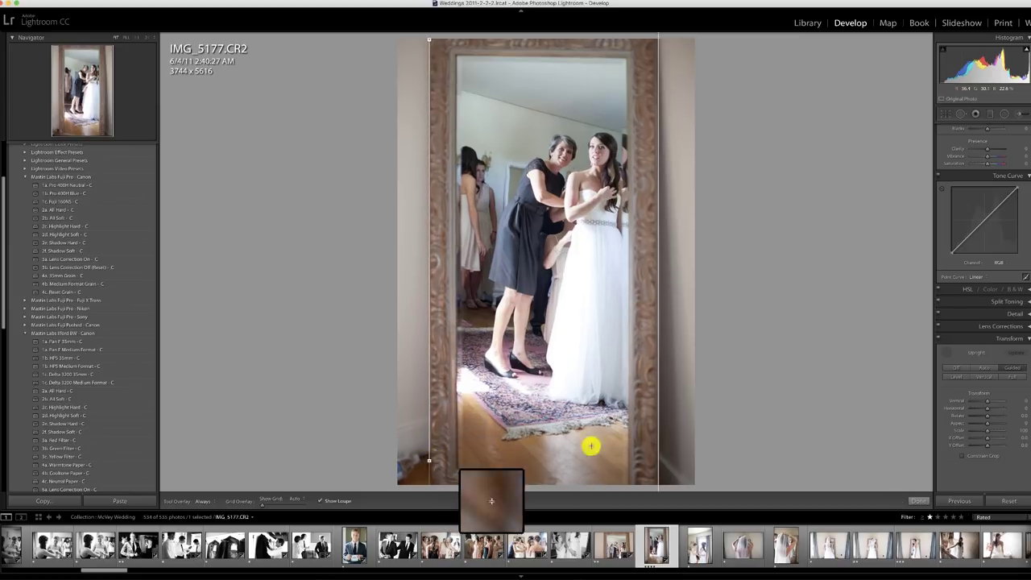
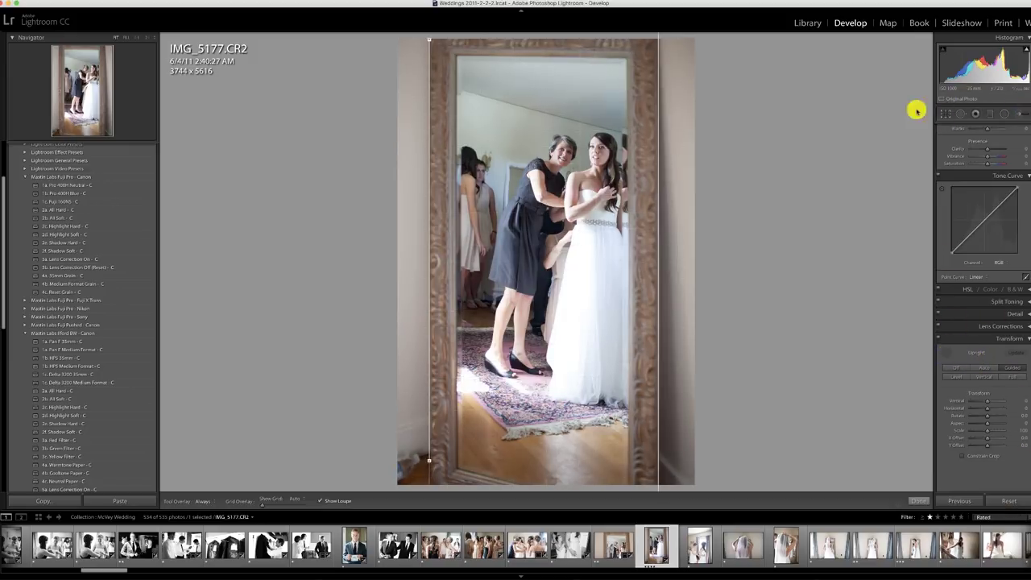
Crop IMG_5177.CR2 to 3717 x 5065, trimming below the rug in the mirror
key("r")
left_click_drag(540, 479, 542, 465)
key("r")
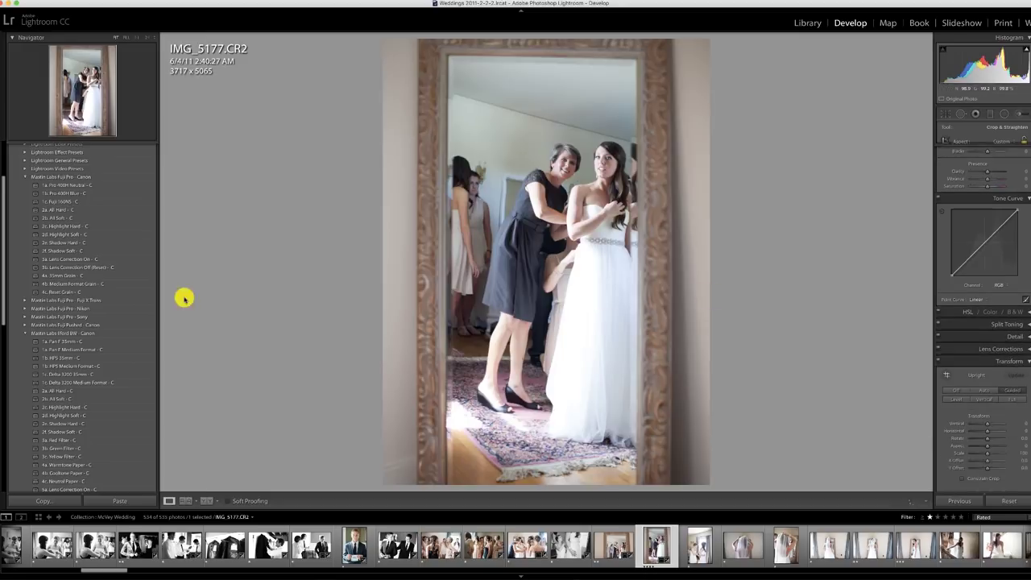
key("r")
key("r")
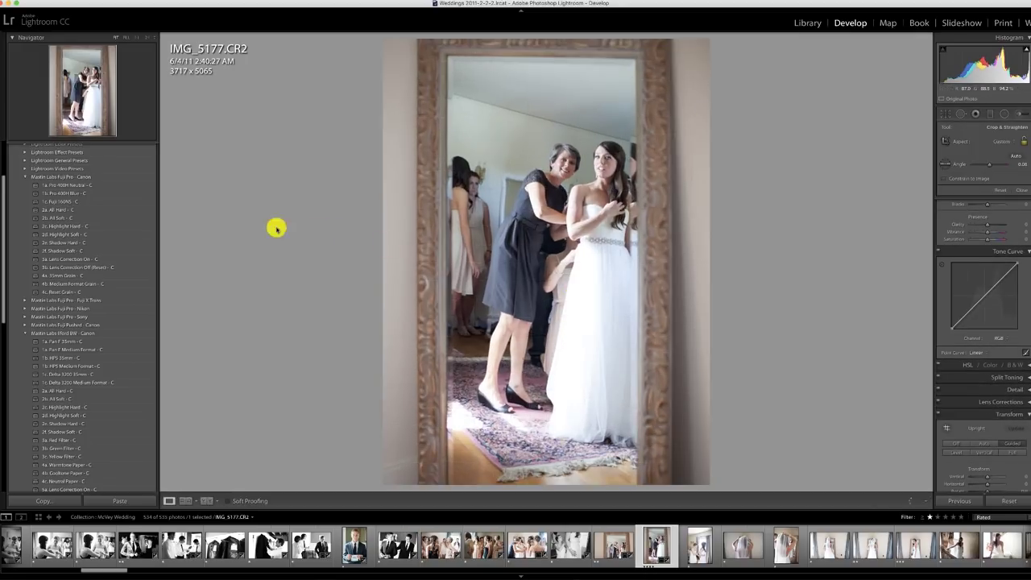
Apply Pro 400H Neutral with Highlight Soft to IMG_5177.CR2, with temperature at 4,464 and exposure at -0.20
left_click(74, 186)
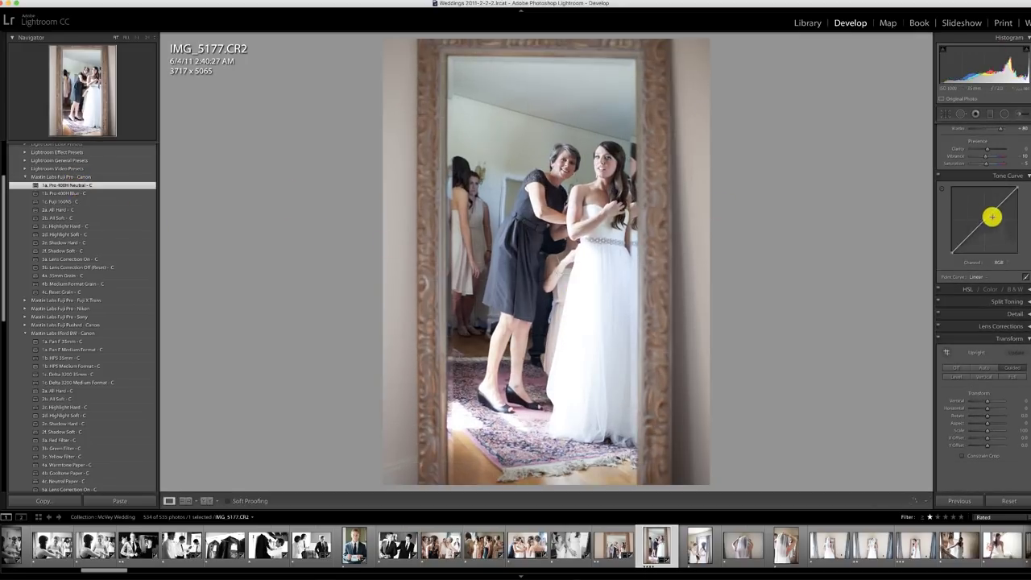
scroll(992, 209, "up", 5)
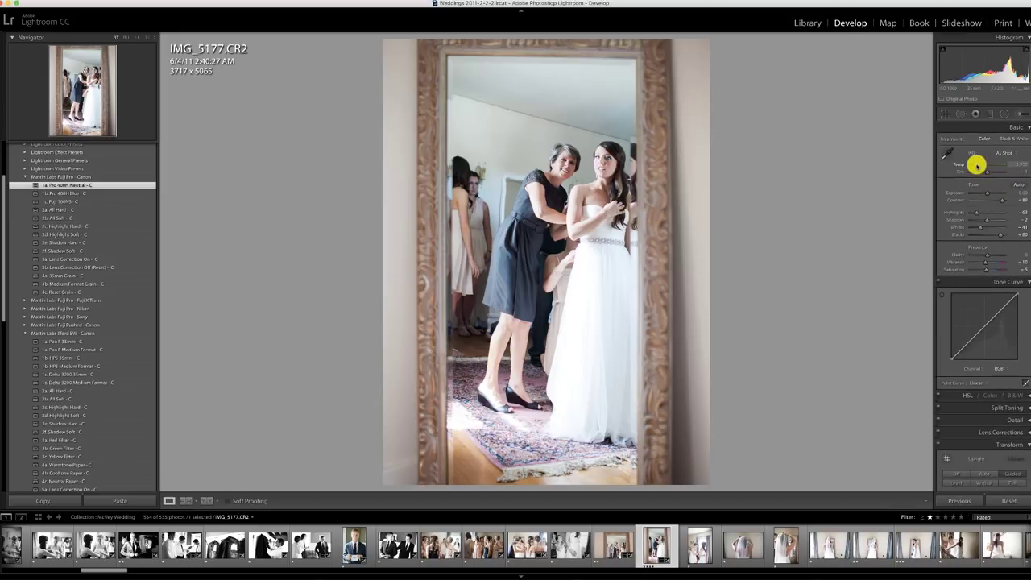
left_click(976, 165)
left_click_drag(985, 192, 984, 193)
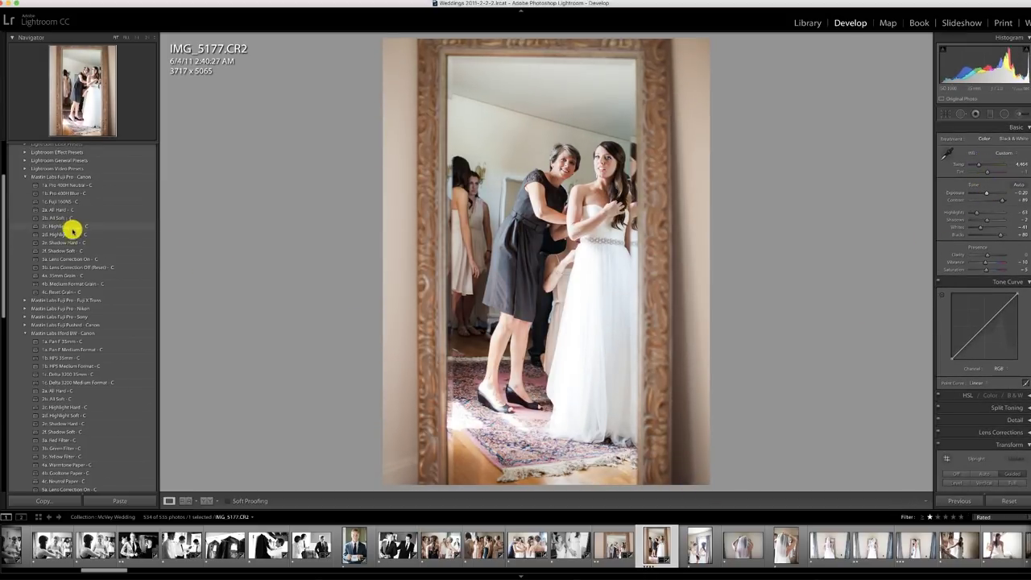
left_click(73, 234)
Darken the bride's white dress in IMG_5177.CR2 with an adjustment brush stroke at -1.00 exposure
left_click(1019, 113)
scroll(582, 294, "down", 5)
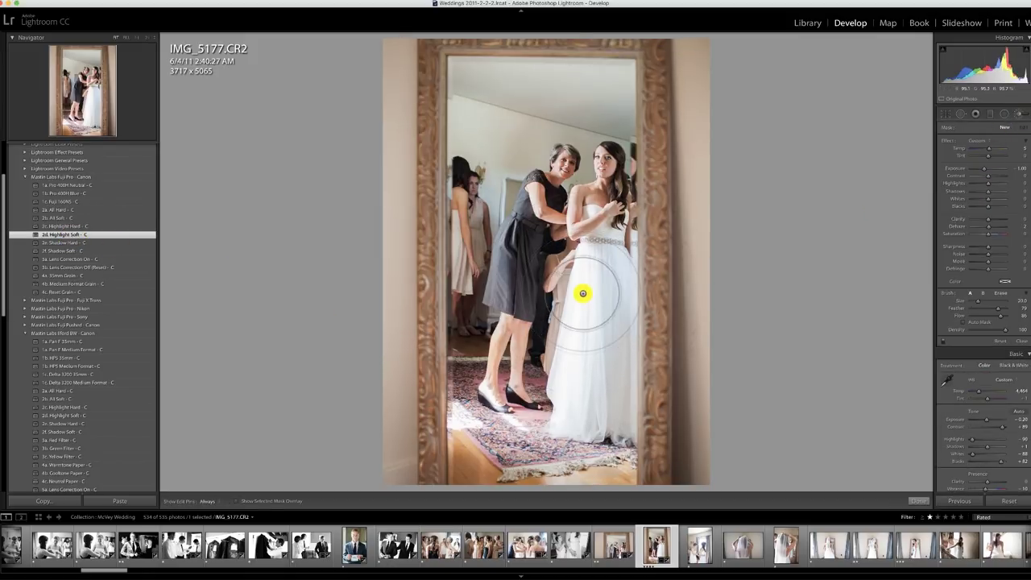
left_click_drag(582, 279, 567, 418)
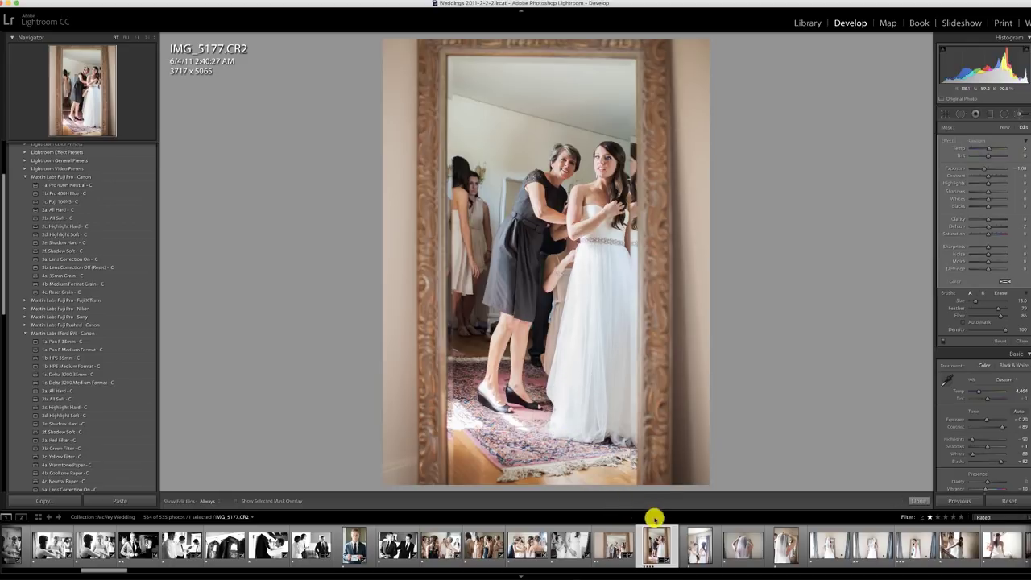
Crop IMG_5183.CR2 to 3312 x 4968, trimming the ceiling above the curtains
left_click(698, 546)
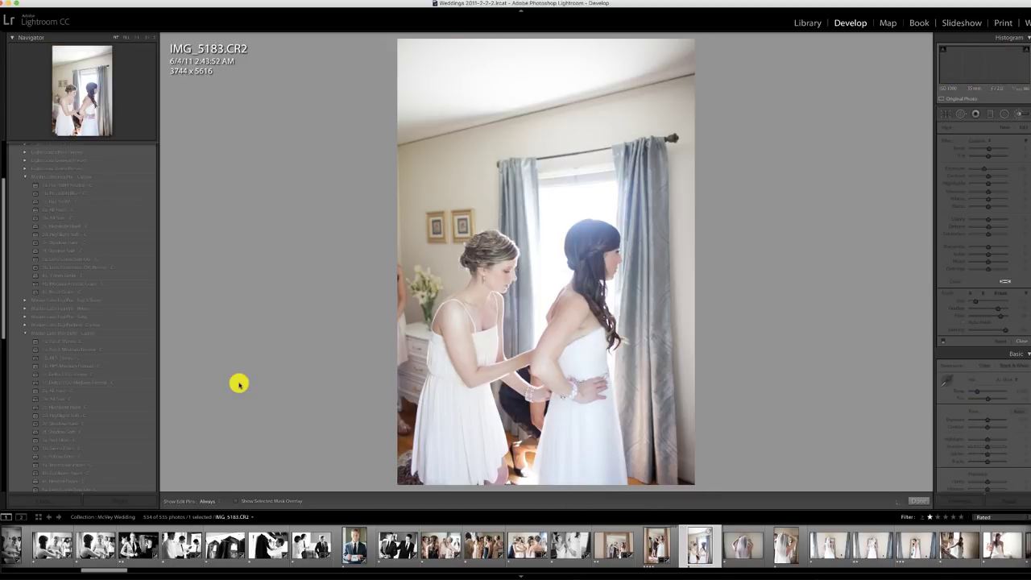
key("r")
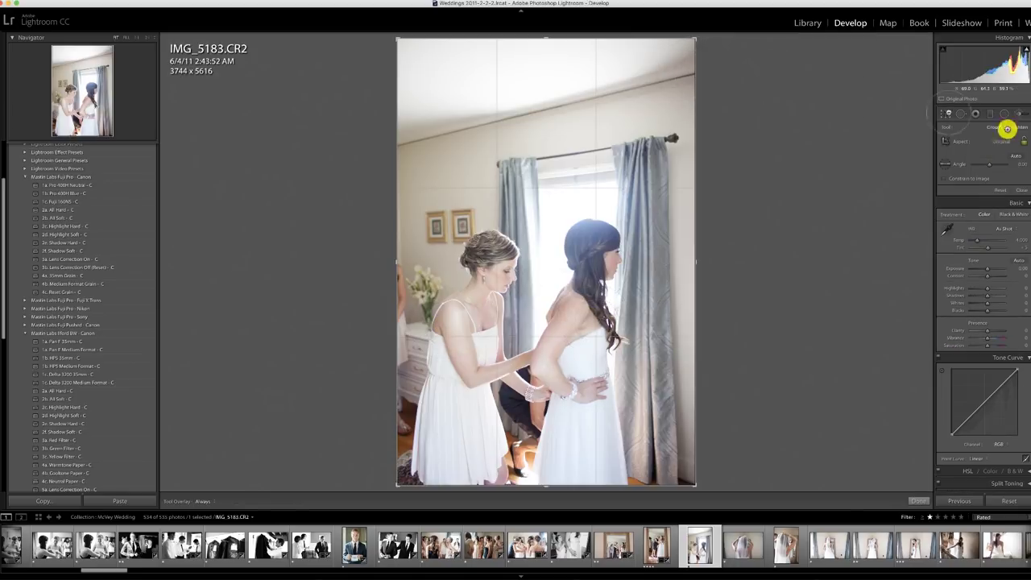
left_click_drag(544, 37, 544, 66)
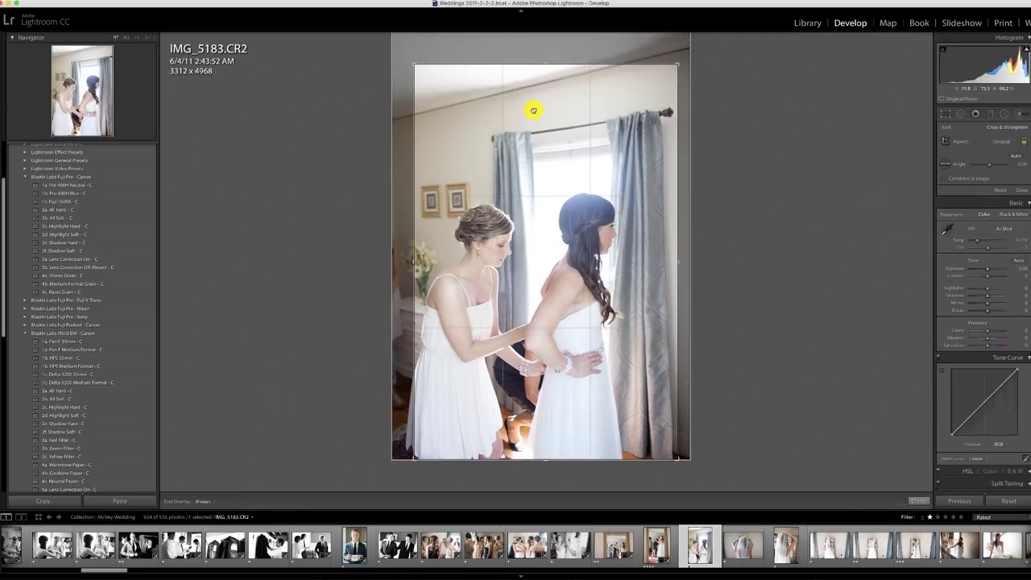
left_click_drag(617, 166, 619, 167)
key("Return")
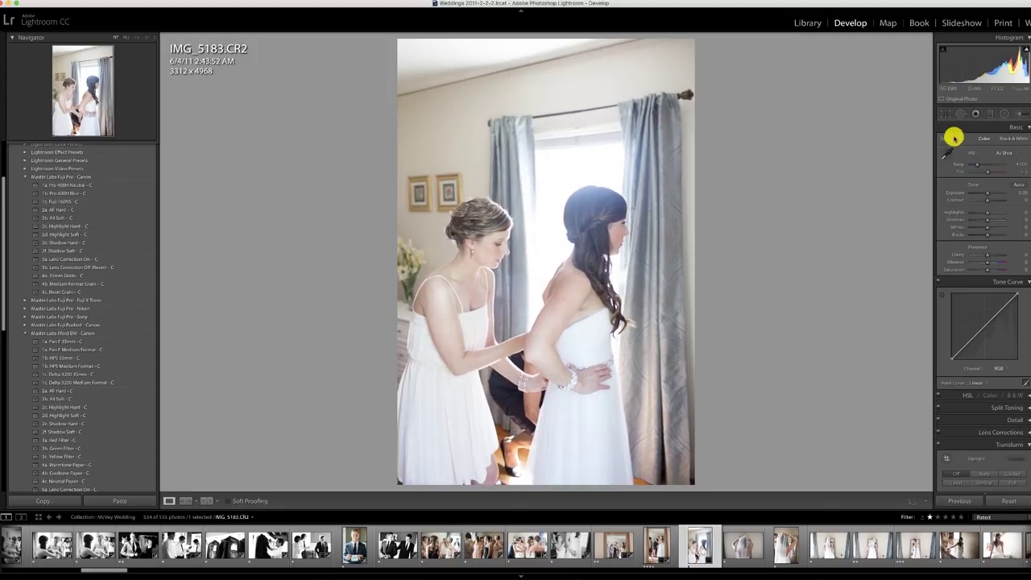
Apply the Ilford Pan F 35mm preset to IMG_5183.CR2 and lower its exposure to -0.40
left_click(66, 343)
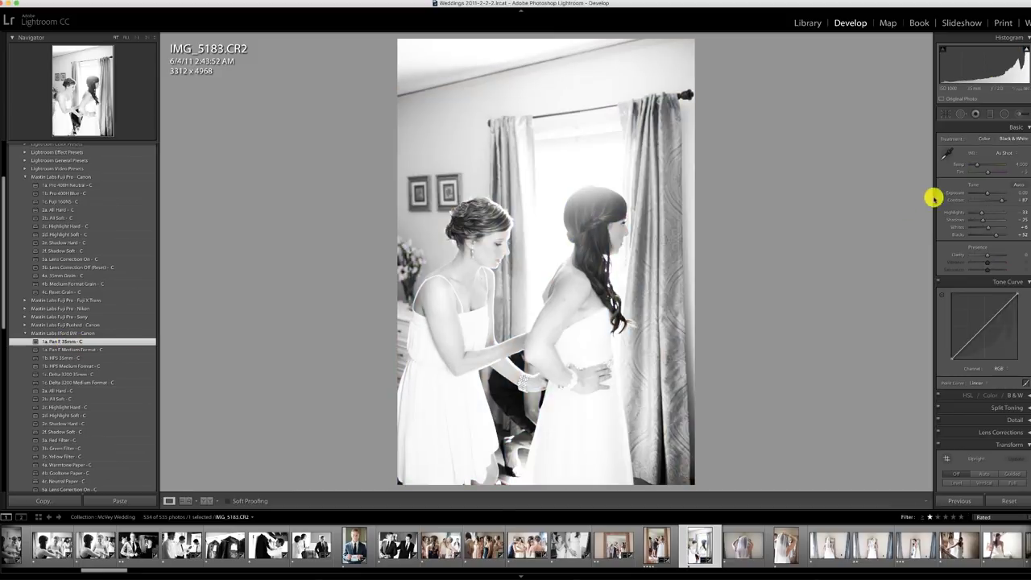
left_click_drag(983, 197, 984, 194)
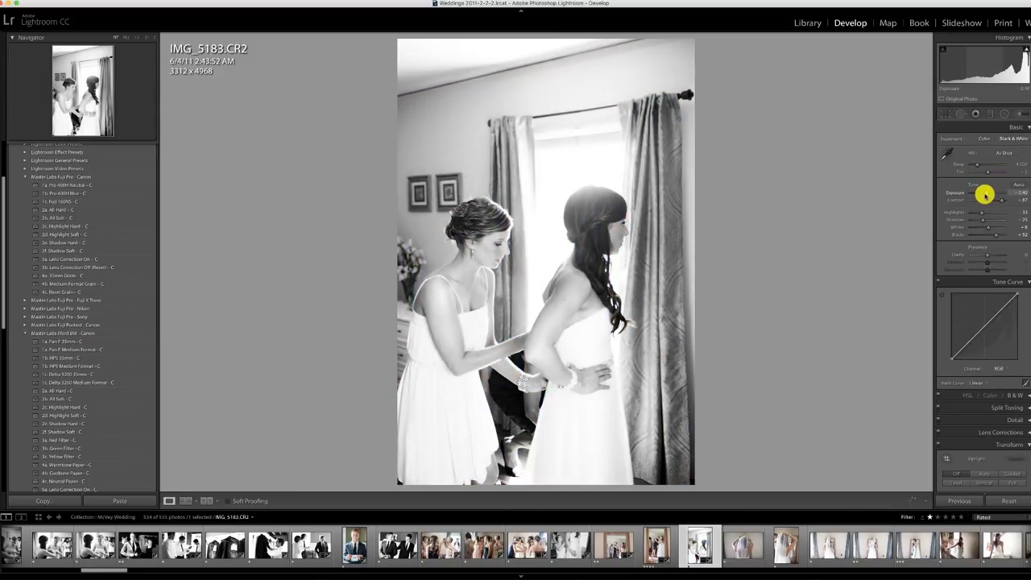
Apply the Ilford Pan F 35mm preset to IMG_5196.CR2 and lower its exposure to -0.20
left_click(742, 551)
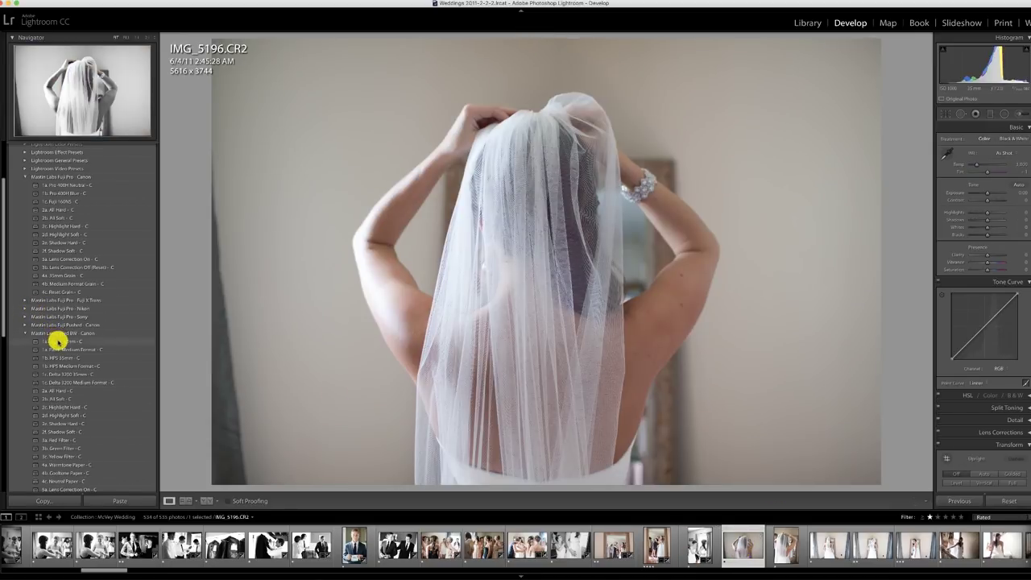
left_click(58, 341)
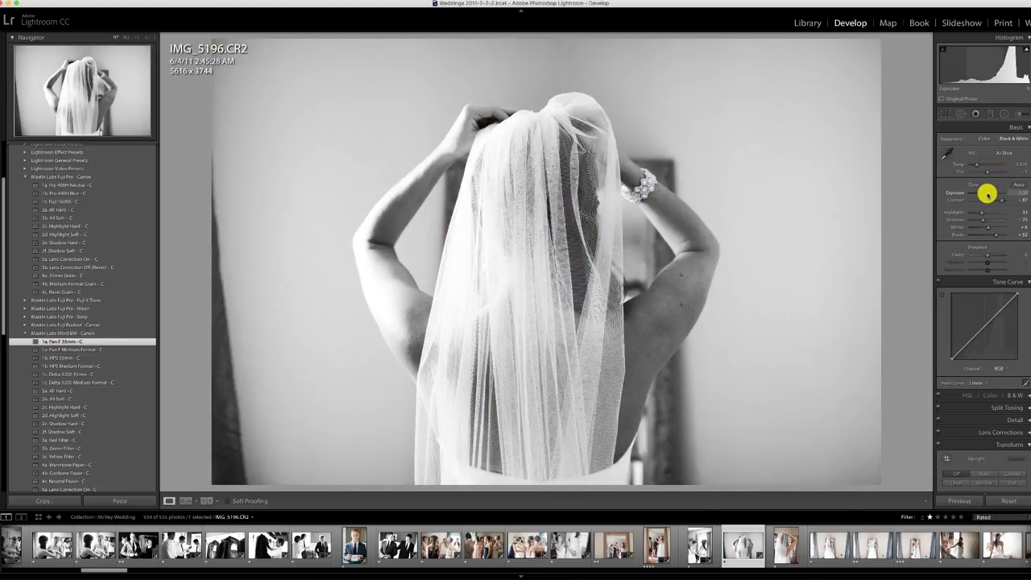
left_click_drag(986, 193, 983, 202)
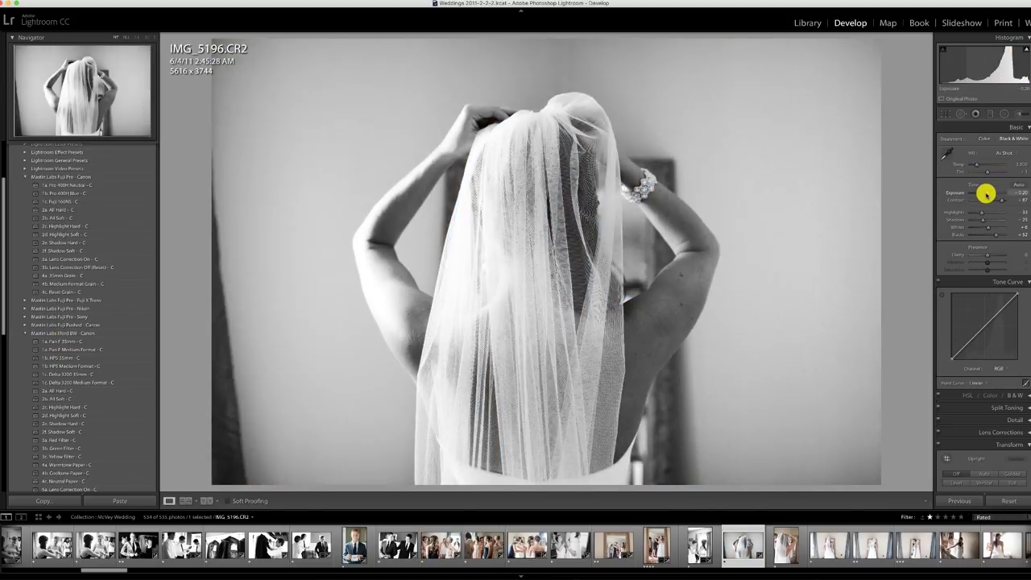
Crop IMG_5196.CR2 to 5041 x 3360, tightening the frame around the bride and her veil
left_click(945, 113)
left_click_drag(551, 36, 552, 57)
left_click_drag(548, 485, 548, 463)
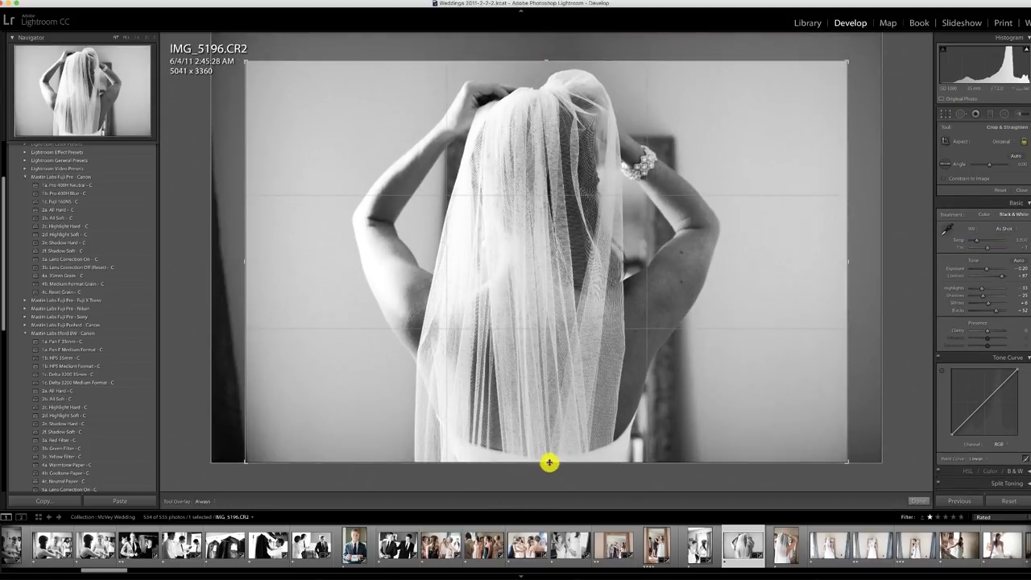
key("Return")
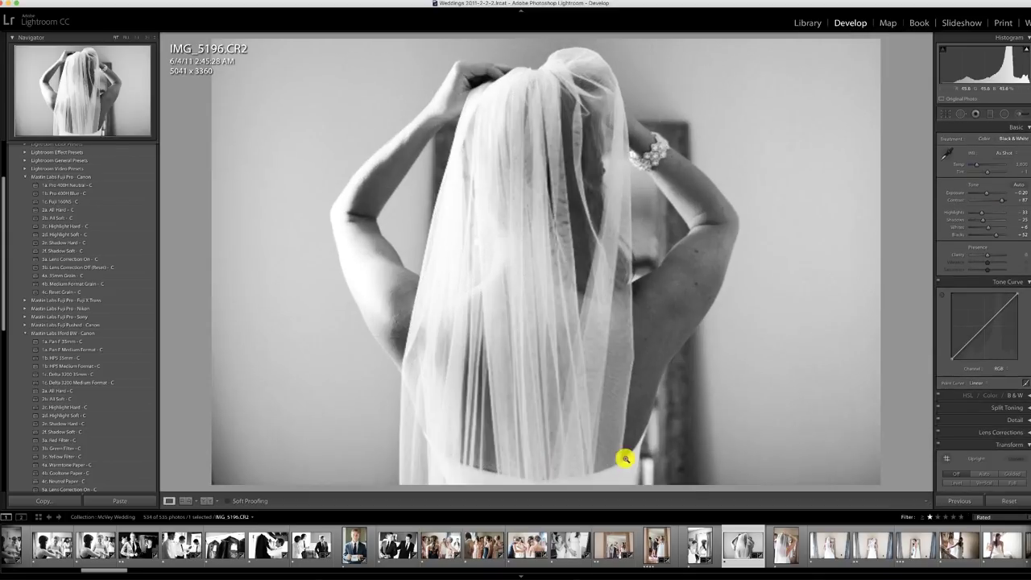
Apply the Fuji Pro 400H Neutral and Highlight Soft presets to IMG_5197.CR2, set exposure to +0.25 and slightly warm its white balance
left_click(785, 548)
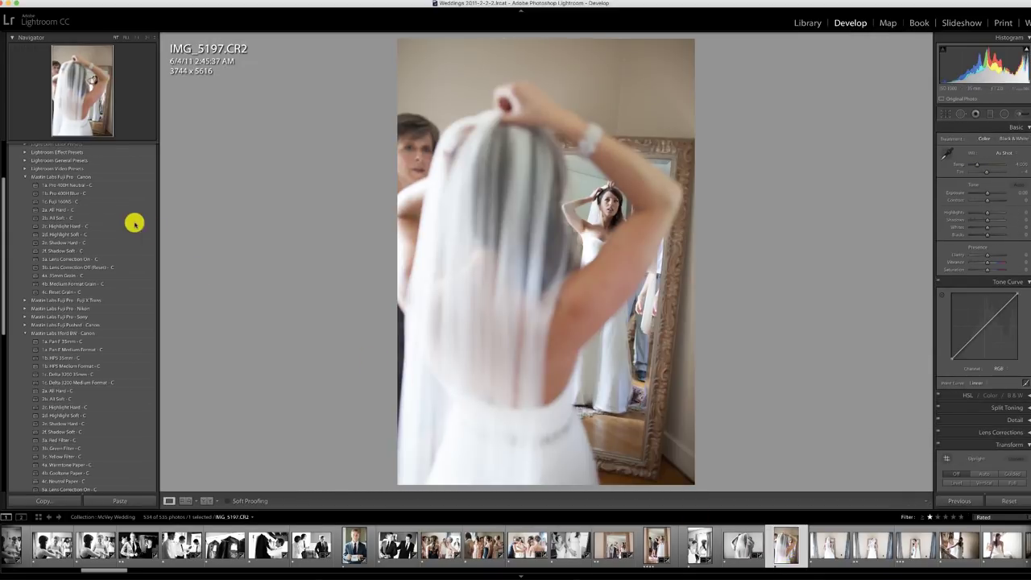
left_click(81, 185)
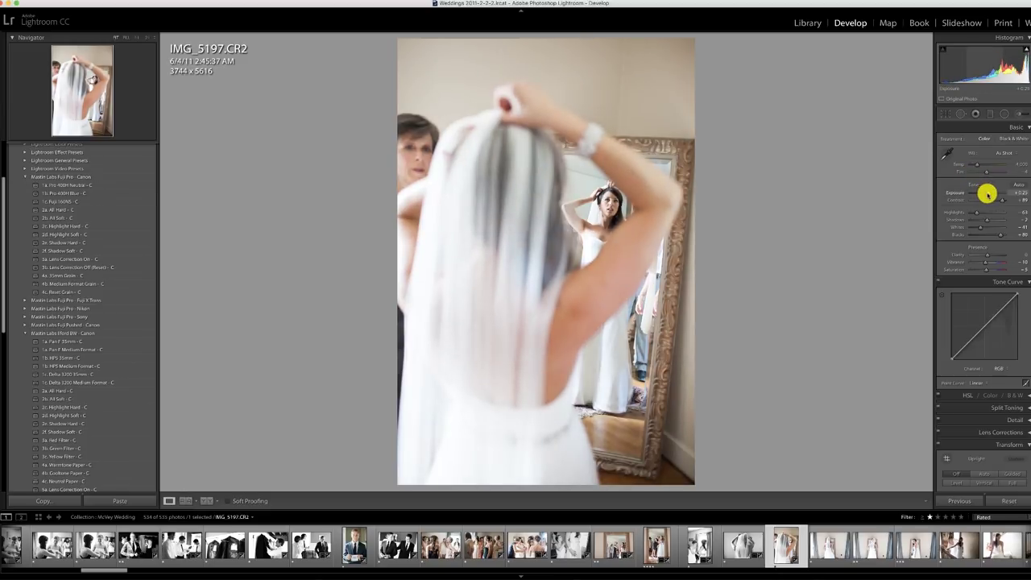
left_click(977, 161)
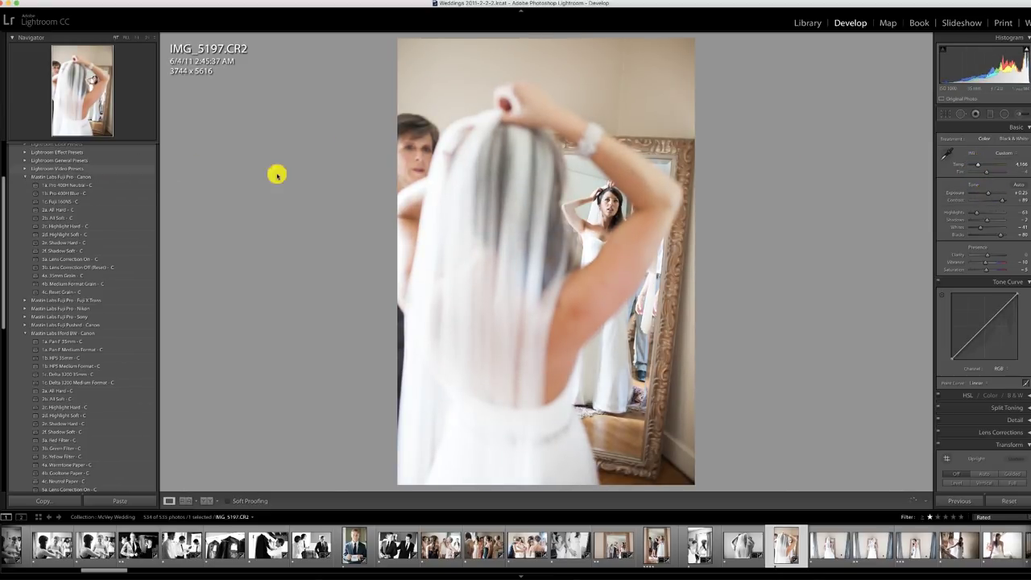
left_click(69, 235)
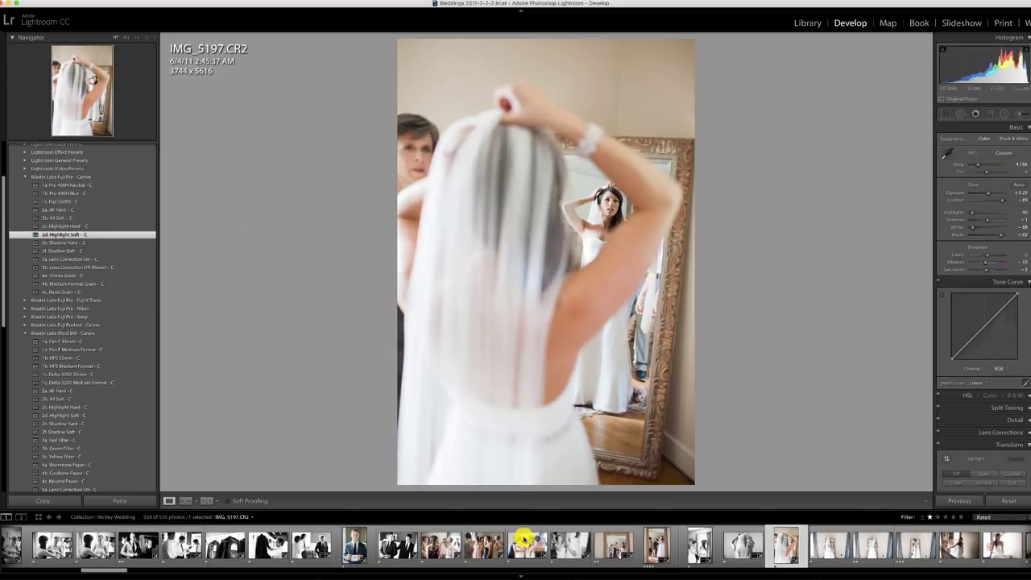
Apply the Pro 400H Neutral and Highlight Soft presets to IMG_5203.CR2, warming its white balance and lowering exposure to -0.40
left_click(823, 549)
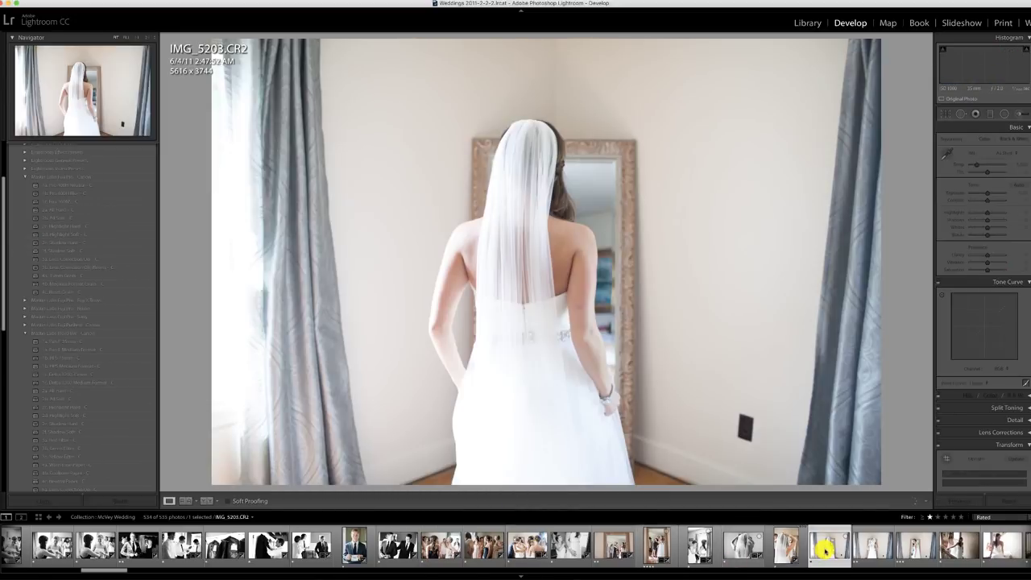
left_click(63, 187)
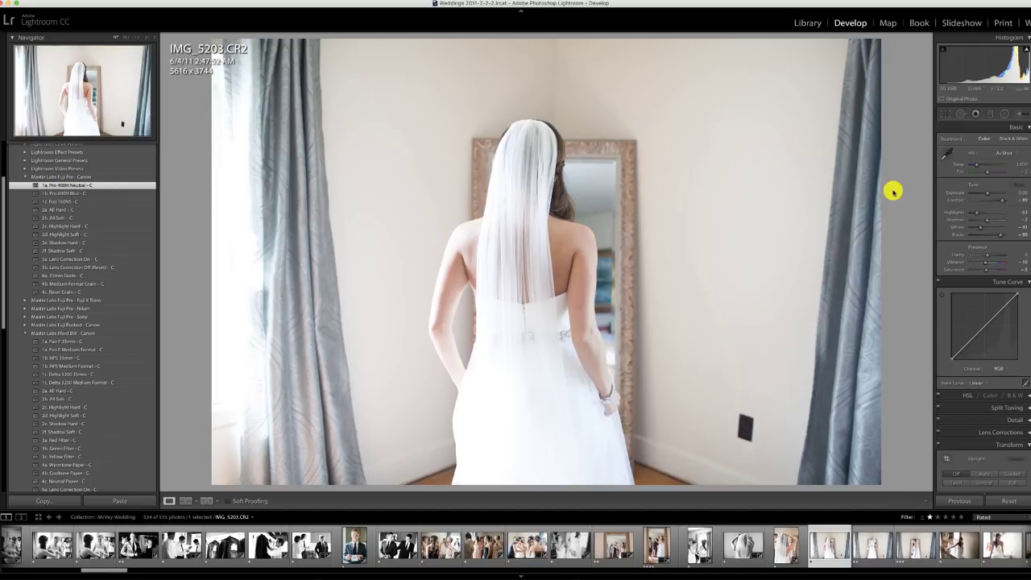
left_click_drag(976, 166, 986, 194)
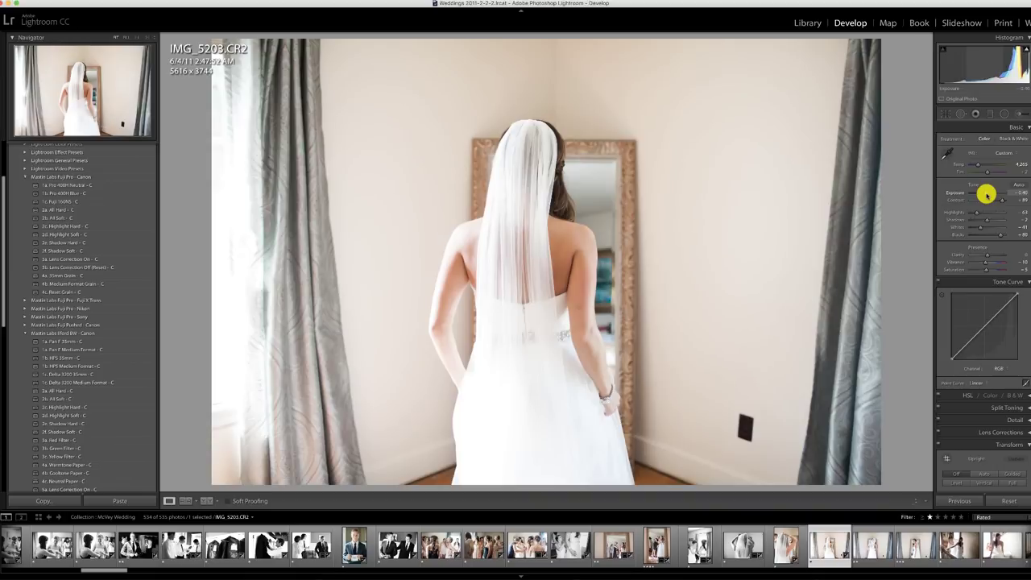
left_click(63, 235)
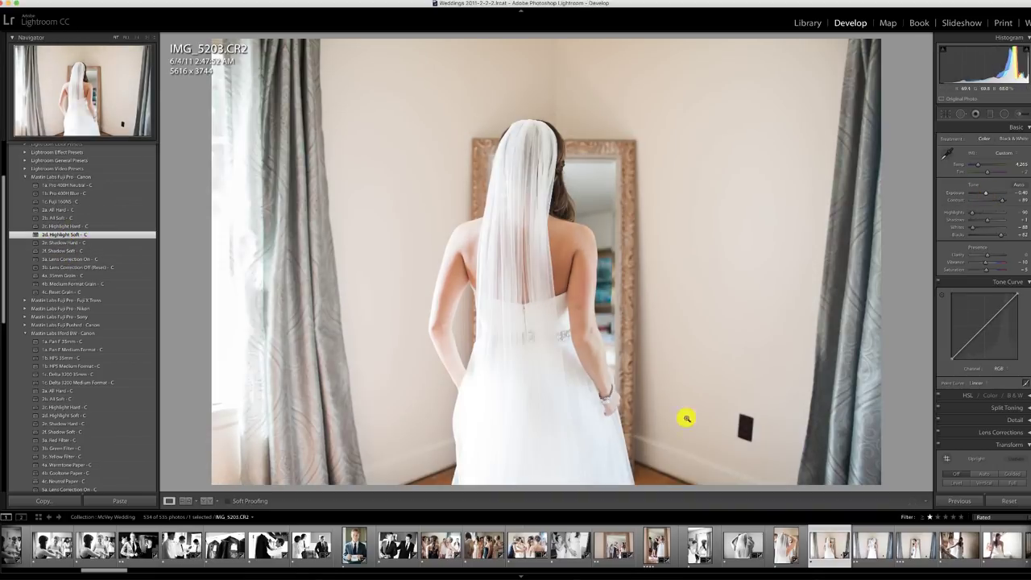
Apply the previous photo's settings to IMG_5206.CR2 and IMG_5207.CR2, and straighten IMG_5207.CR2 with a 5455 x 3637 crop
left_click(875, 544)
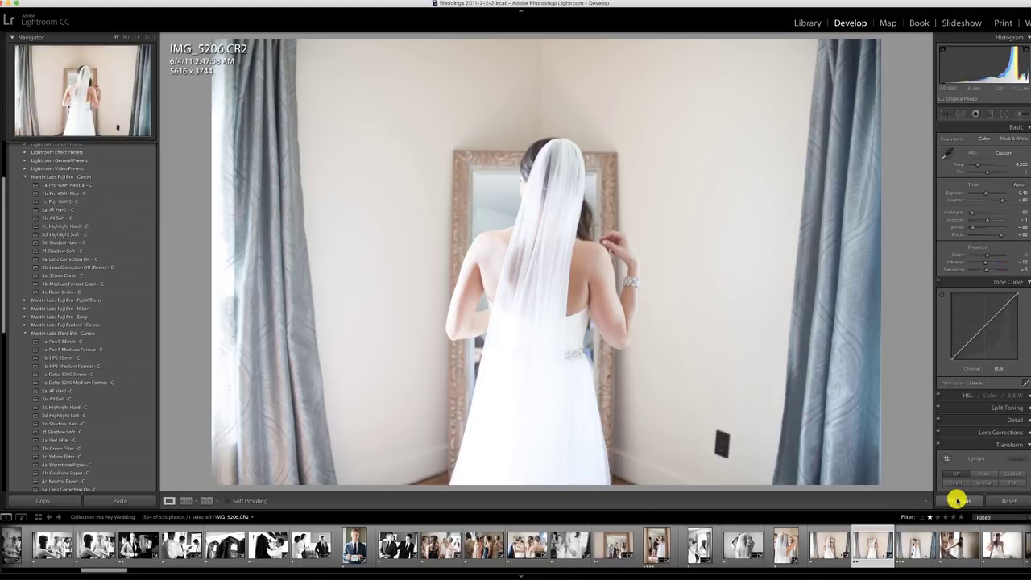
left_click(906, 546)
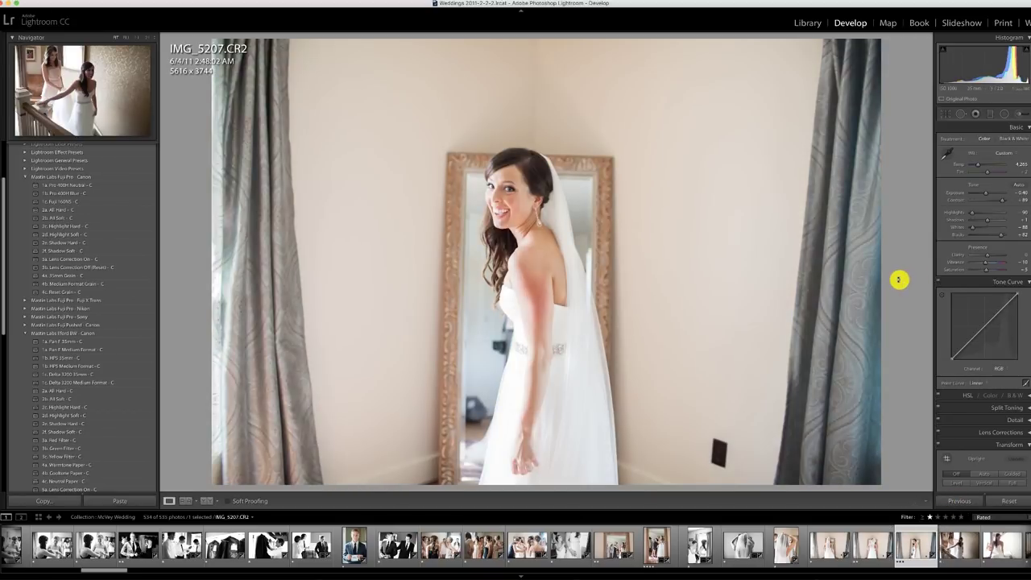
key("r")
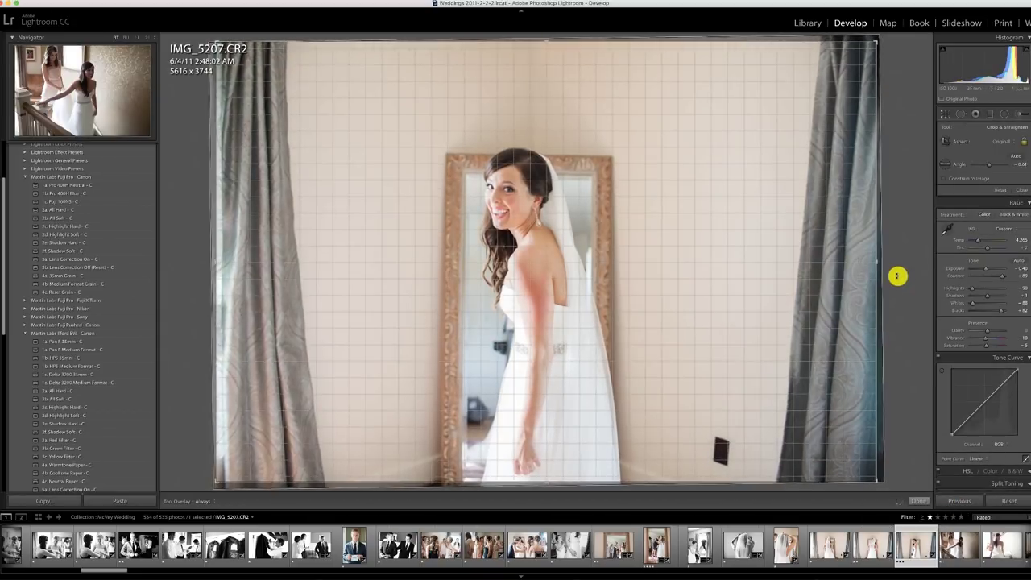
left_click_drag(897, 275, 897, 272)
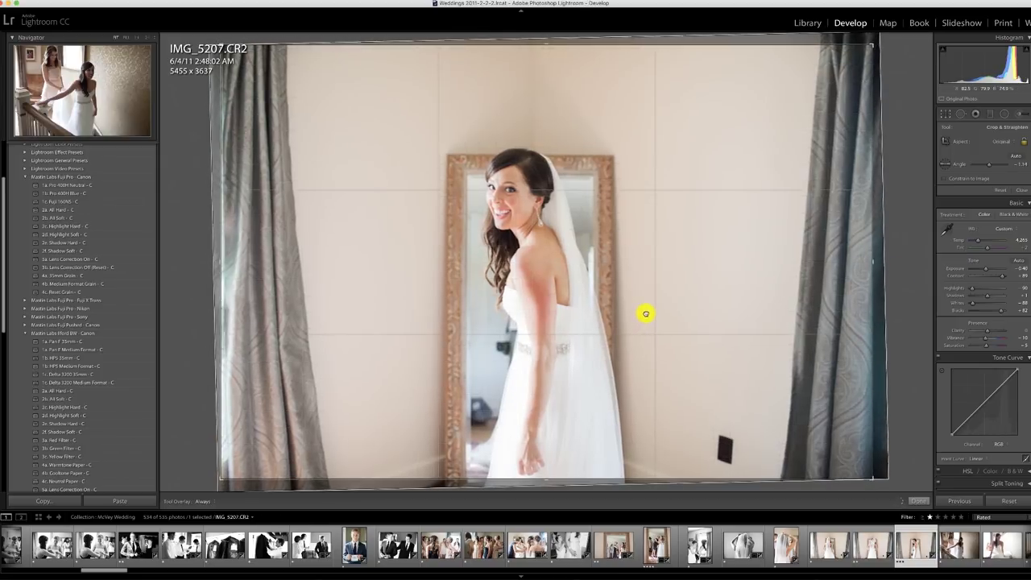
key("r")
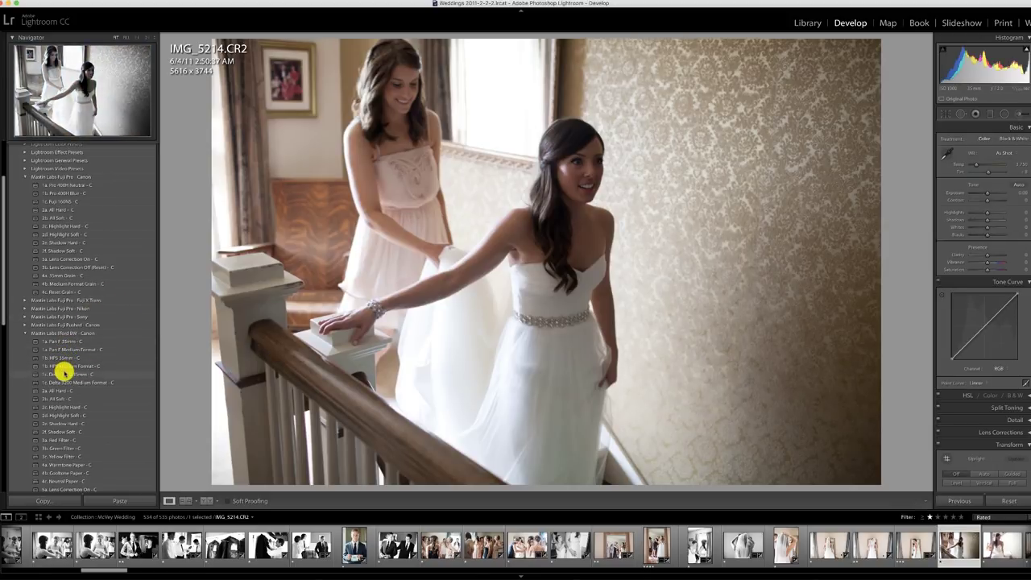
Apply the Ilford Delta 3200 35mm preset to IMG_5214.CR2 and raise its exposure to +0.40
left_click(64, 373)
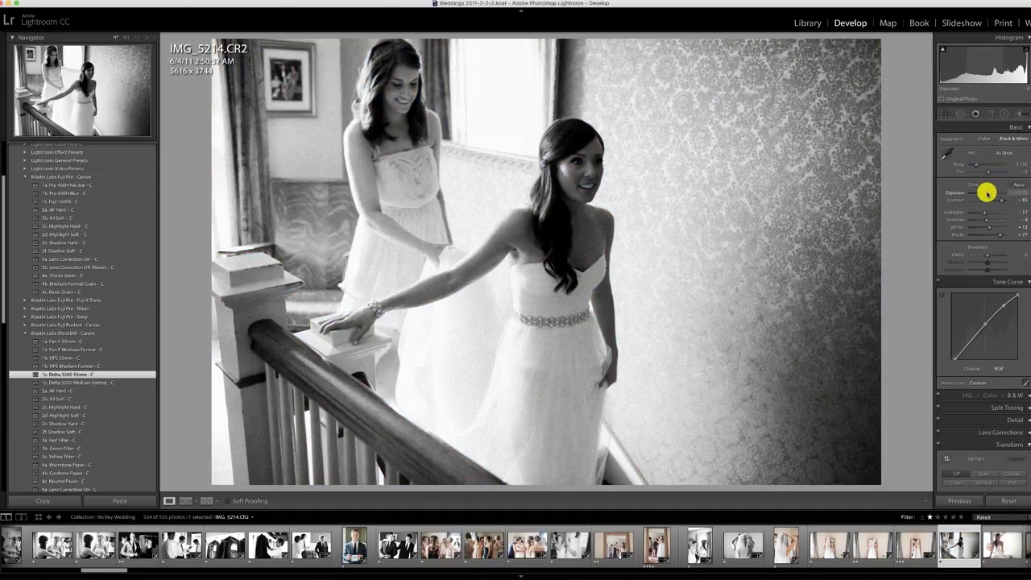
left_click_drag(986, 192, 994, 191)
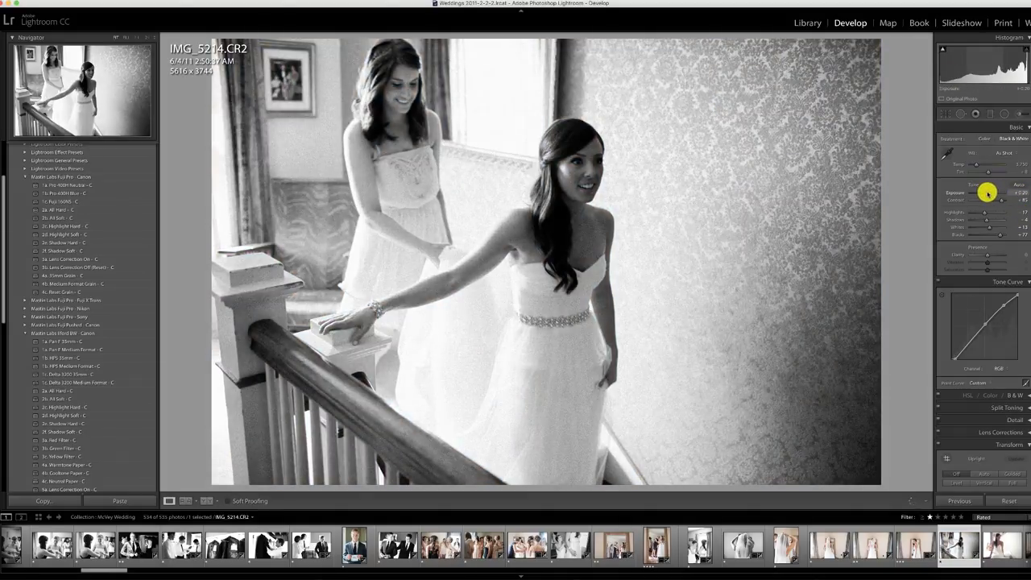
Darken the bright train of the bride's dress in IMG_5214.CR2 with an adjustment brush at -1.00 exposure
left_click(1018, 114)
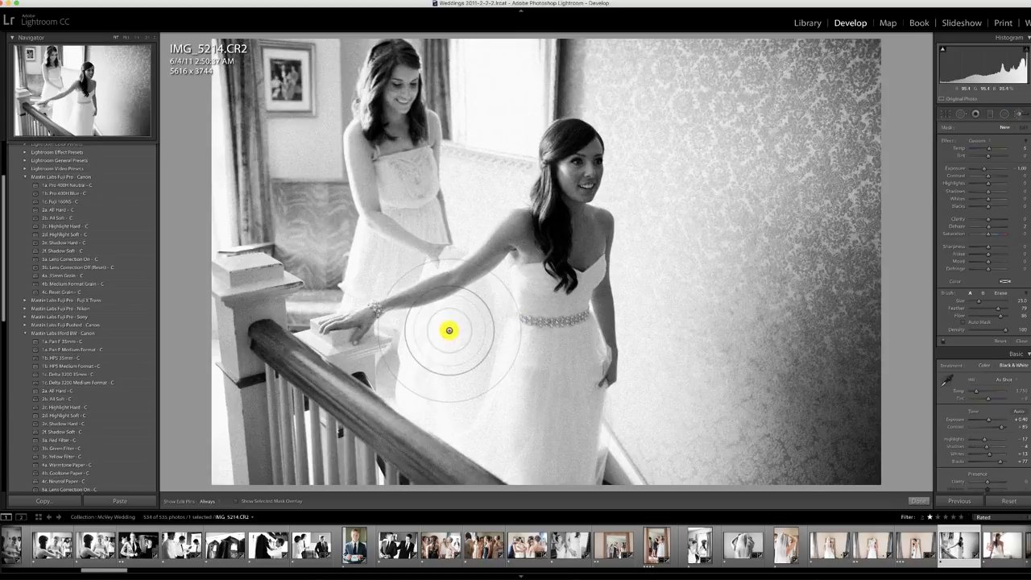
mouse_move(428, 349)
left_mouse_down()
mouse_move(504, 341)
mouse_move(430, 426)
left_mouse_up()
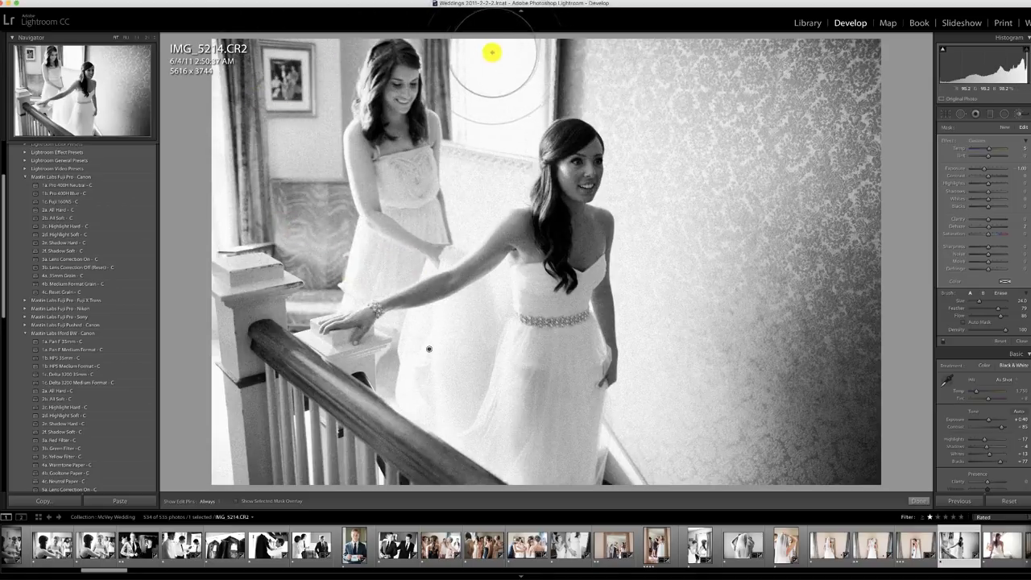
key("h")
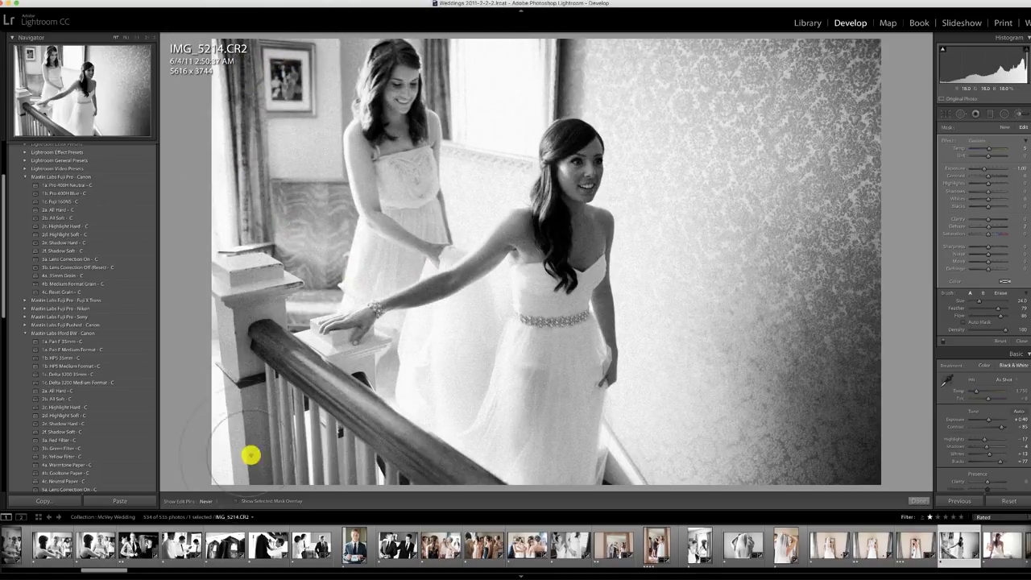
key("h")
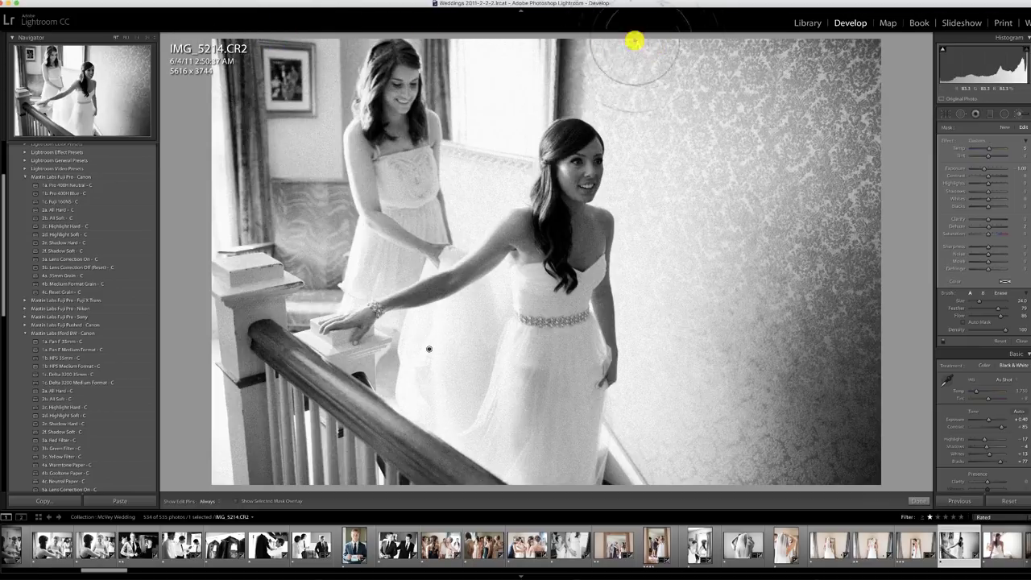
Brighten the bride's face and hair with a new adjustment brush at 0.74 exposure
left_click(1005, 127)
scroll(620, 173, "down", 5)
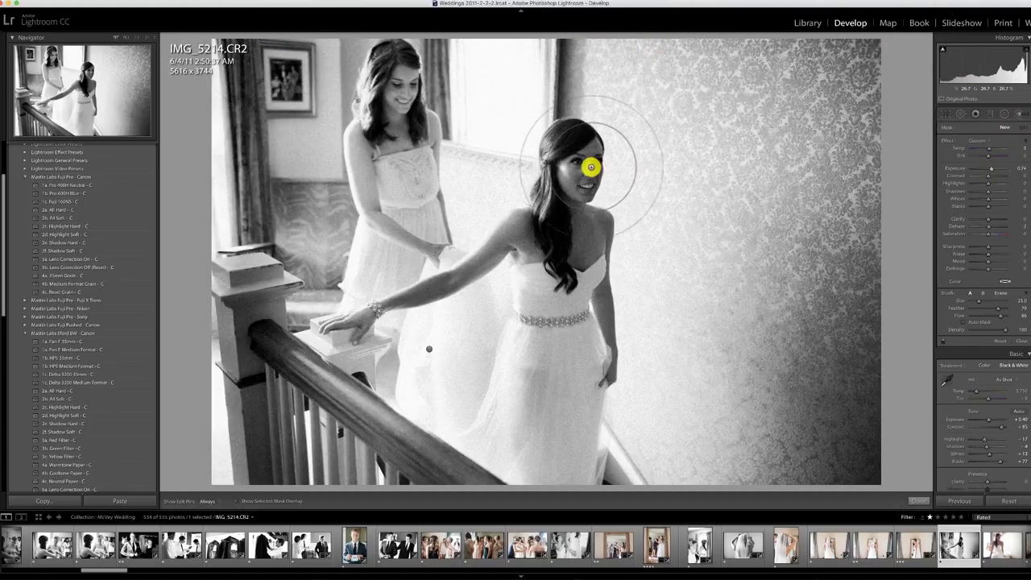
mouse_move(580, 142)
left_mouse_down()
mouse_move(586, 200)
mouse_move(570, 214)
mouse_move(580, 221)
mouse_move(565, 212)
mouse_move(574, 262)
mouse_move(578, 224)
mouse_move(588, 222)
mouse_move(582, 256)
mouse_move(600, 258)
mouse_move(521, 227)
mouse_move(568, 168)
mouse_move(560, 131)
mouse_move(547, 176)
mouse_move(554, 221)
left_mouse_up()
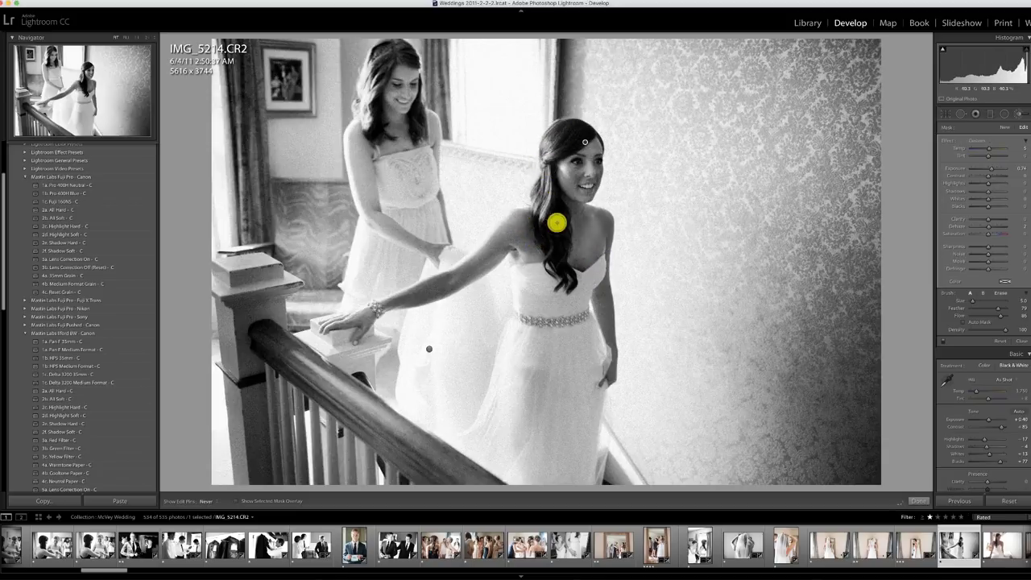
left_click(1017, 114)
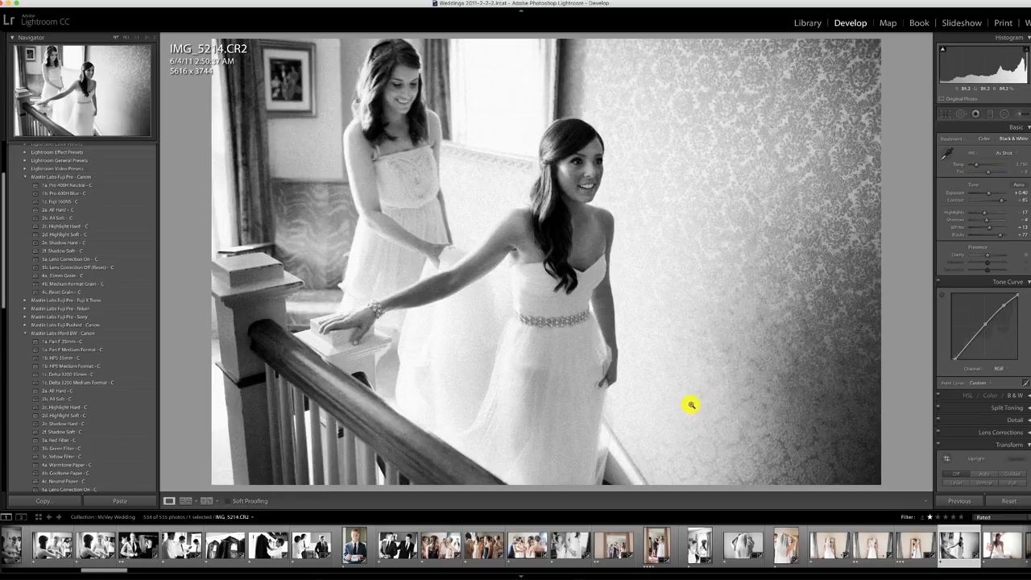
Brush another 0.74 exposure adjustment over the bride's chest and shoulder
left_click(1016, 117)
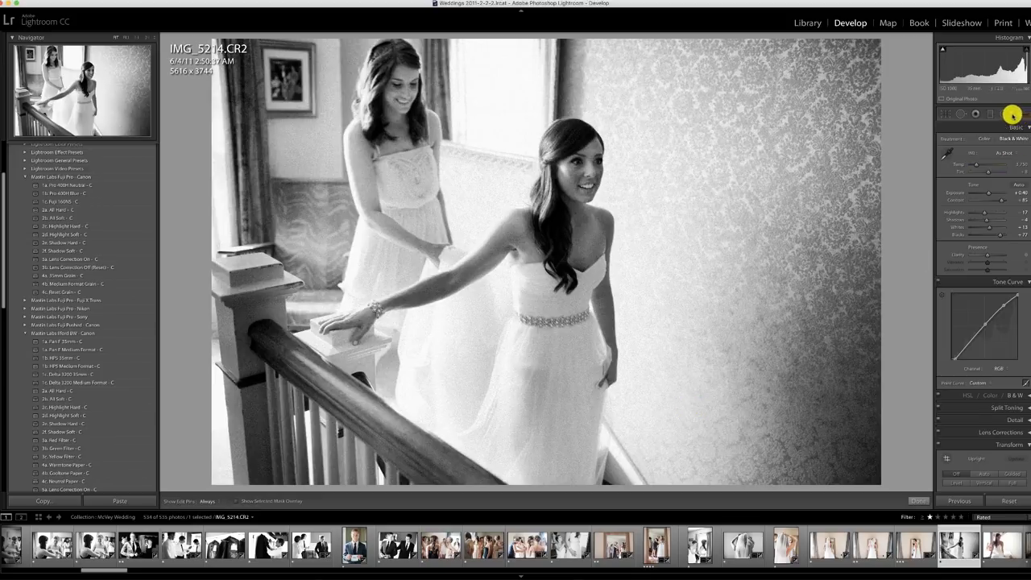
left_click(600, 238)
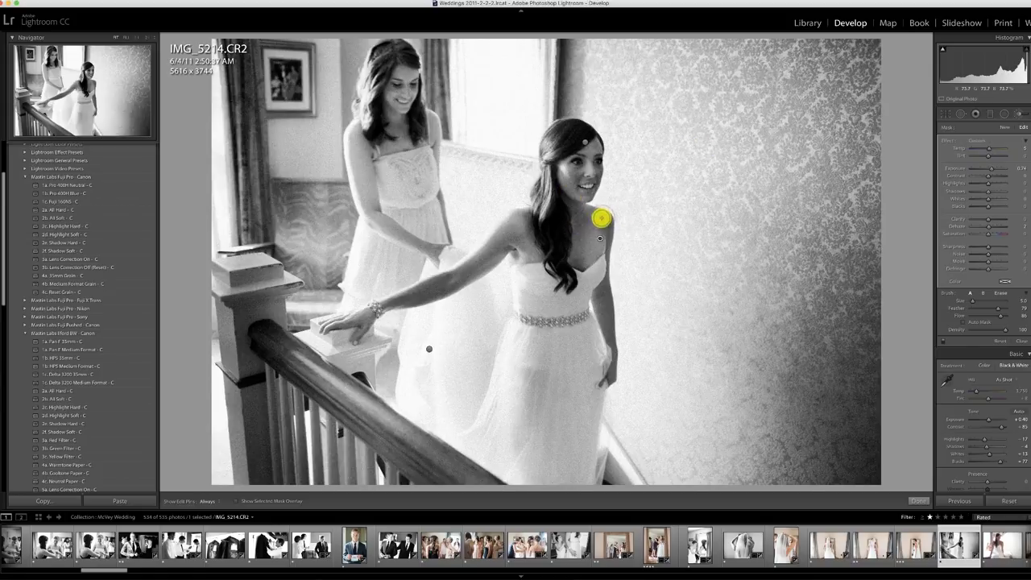
left_click(1017, 113)
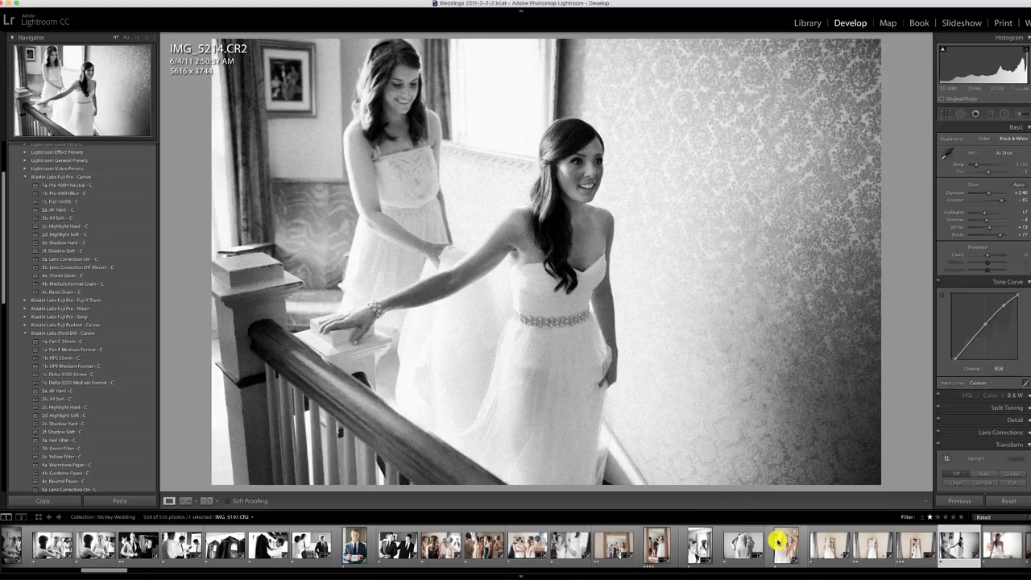
Apply the Fuji Pro 400H Neutral and All Soft presets to IMG_5221.CR2 and brighten its exposure
left_click(1003, 549)
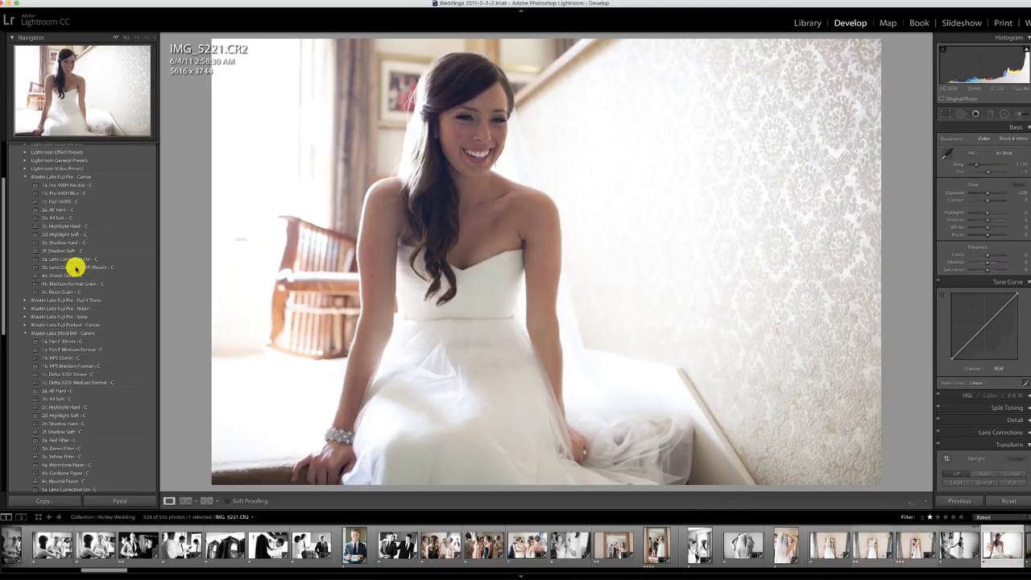
left_click(73, 185)
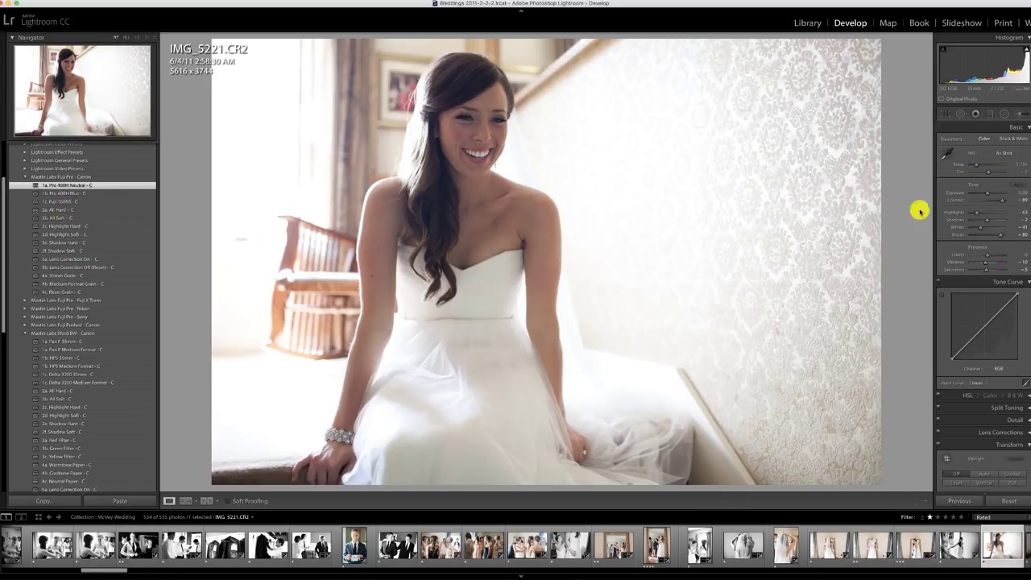
left_click(56, 219)
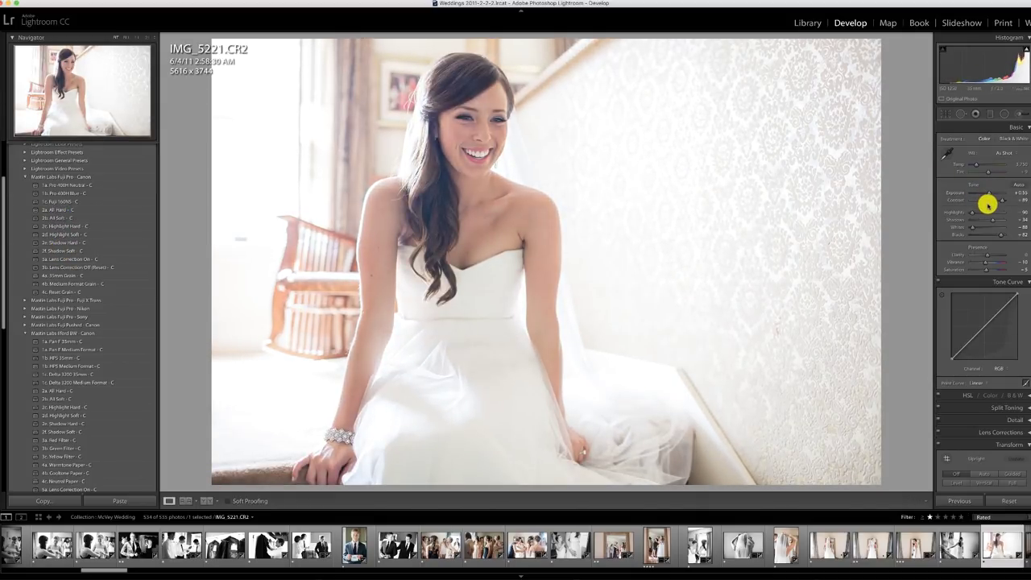
Show the clipping warnings and deepen the blacks of IMG_5221.CR2 by moving the tone curve's black point inward, with a slight exposure adjustment
key("j")
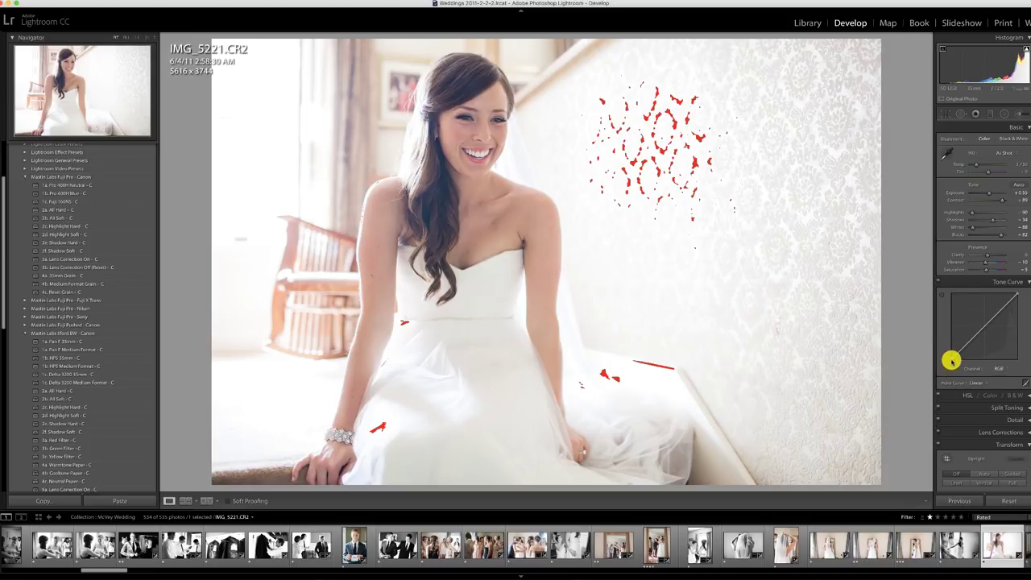
left_click_drag(952, 363, 967, 368)
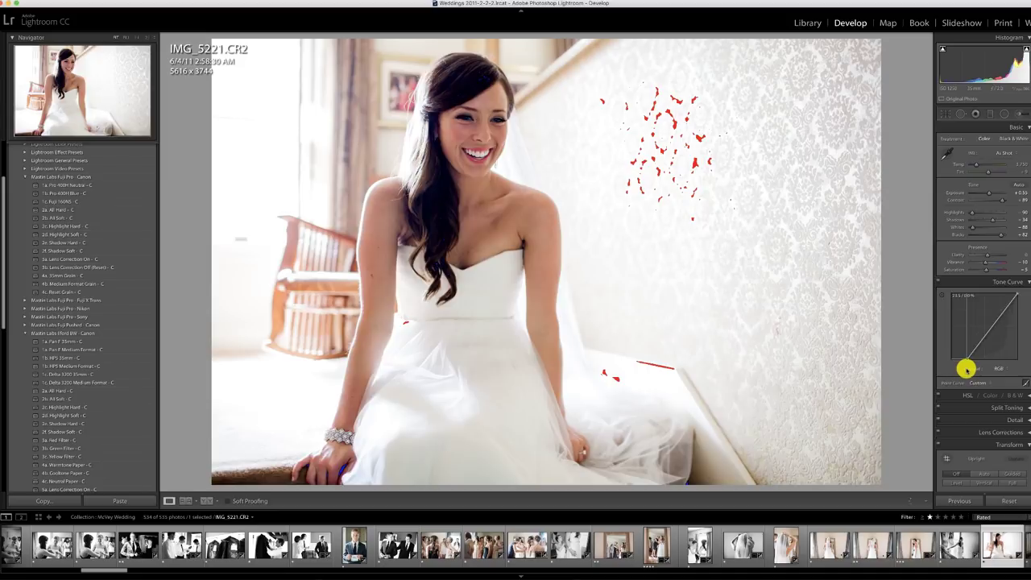
left_click_drag(988, 194, 989, 194)
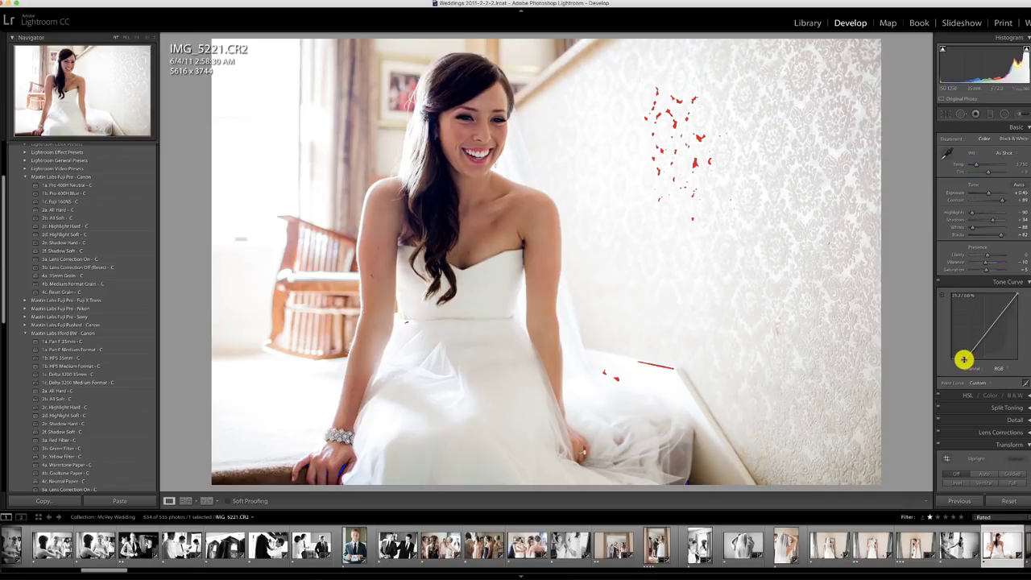
Reapply the All Soft preset to IMG_5221.CR2, fine-tune its white balance slightly warmer and raise exposure to +0.80
left_click(69, 219)
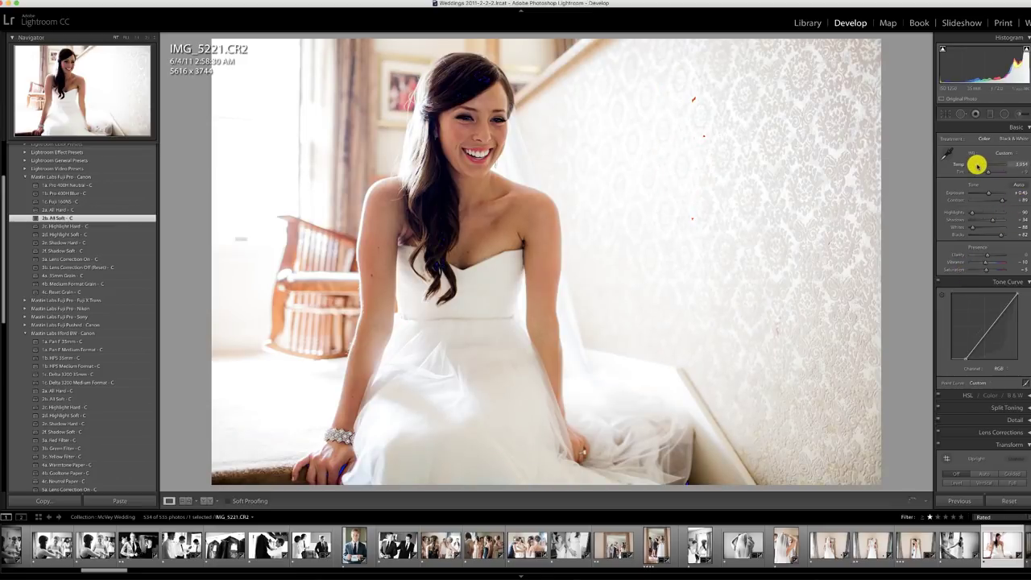
left_click_drag(976, 165, 975, 165)
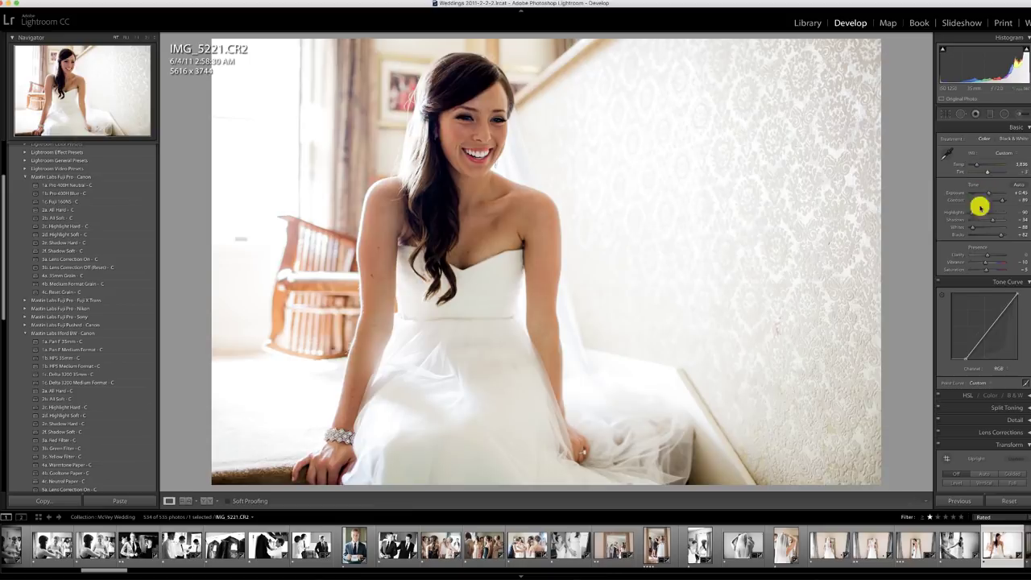
left_click_drag(987, 194, 989, 194)
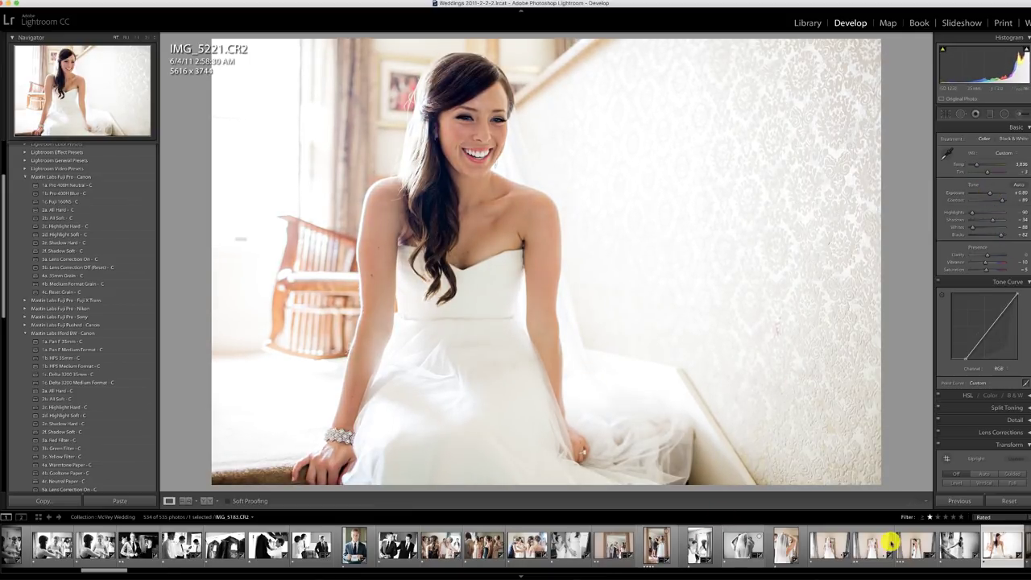
scroll(966, 534, "right", 5)
scroll(967, 534, "right", 10)
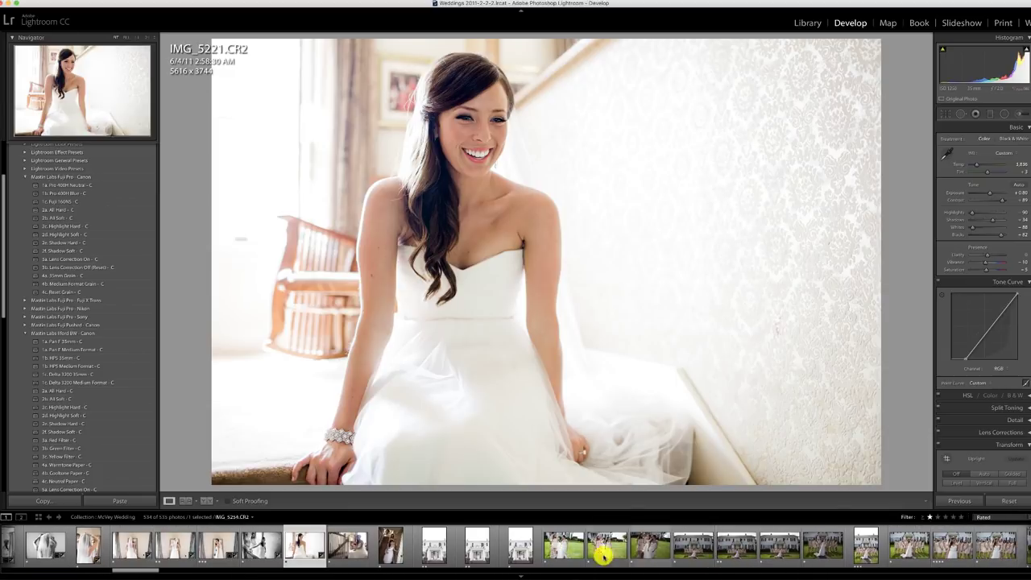
Copy the previous photo's settings to IMG_5227.CR2 and convert it to black and white with the Ilford Pan F 35mm preset
left_click(365, 553)
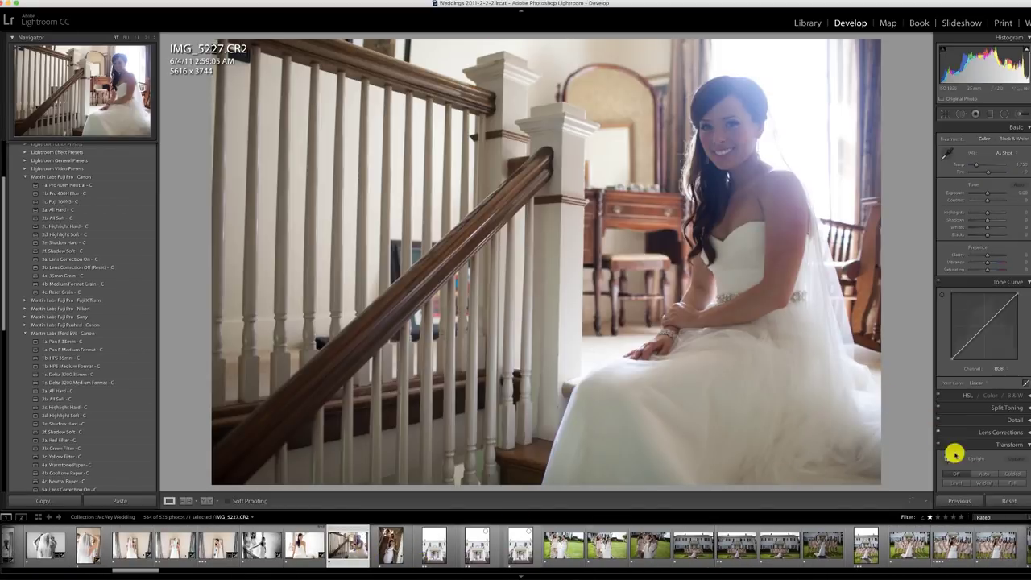
left_click(963, 500)
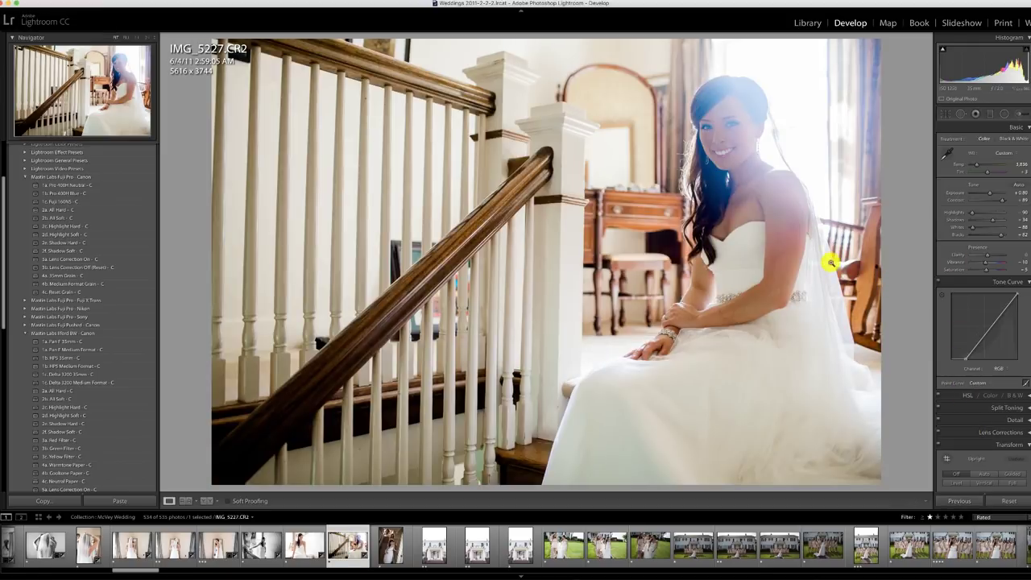
left_click(50, 341)
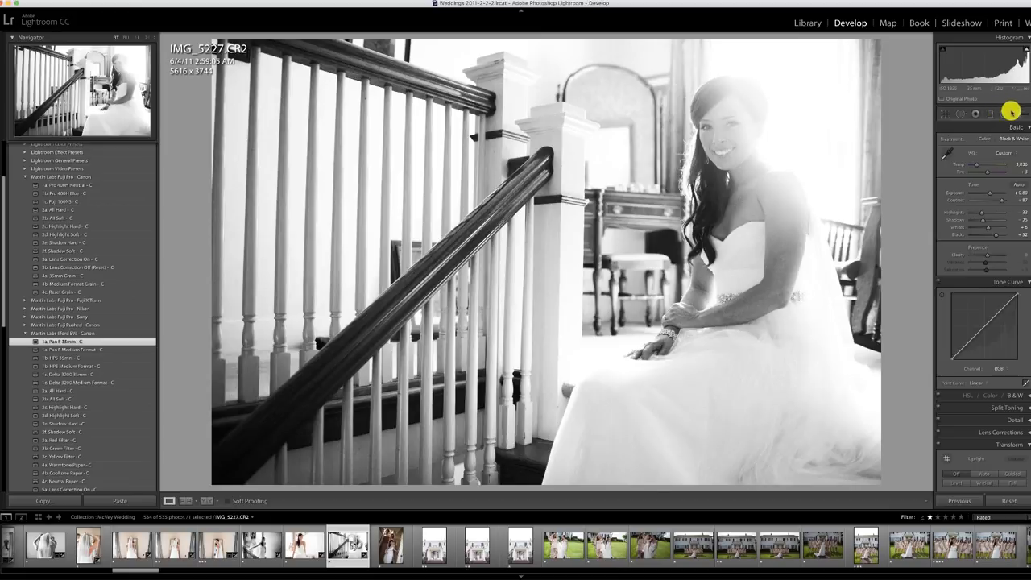
Brush a -1.33 exposure adjustment over the blown-out window behind the bride in IMG_5227.CR2
left_click(1010, 111)
left_click_drag(982, 168, 986, 168)
scroll(837, 141, "up", 10)
left_click_drag(817, 107, 829, 88)
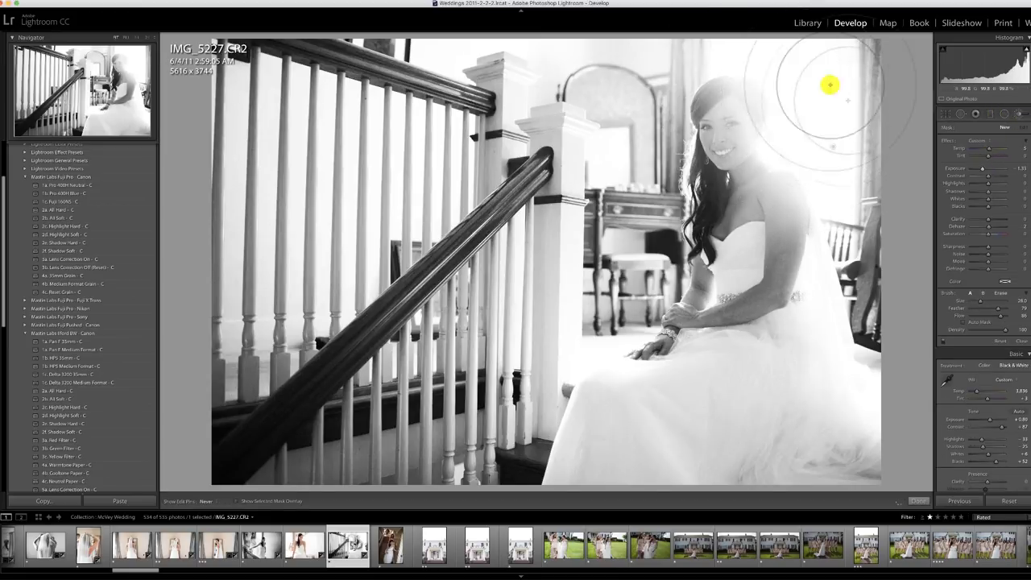
left_click(1020, 115)
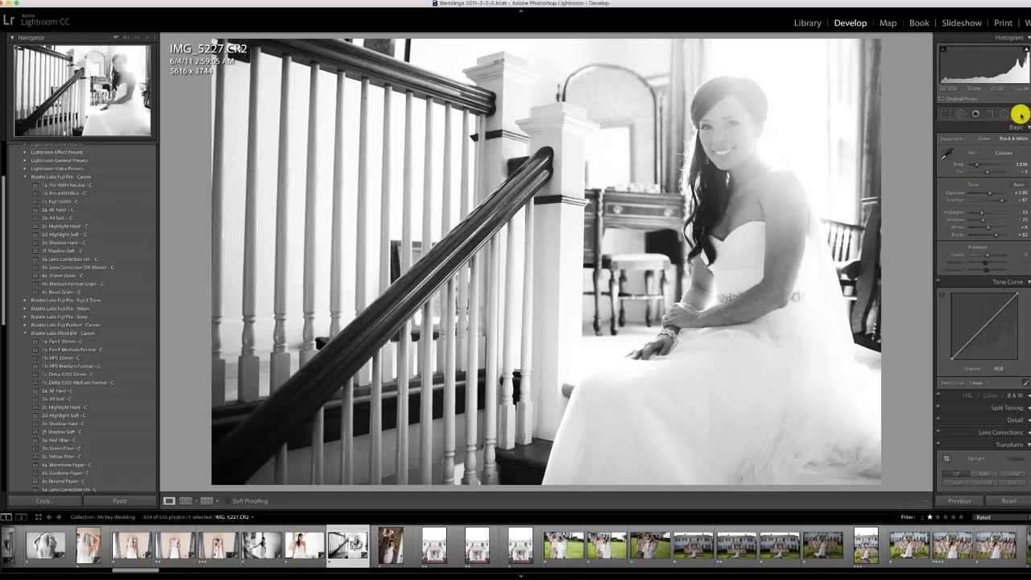
Apply the Ilford HP5 35mm preset to the staircase photo IMG_5235.CR2 and raise its exposure to +0.73
left_click(392, 549)
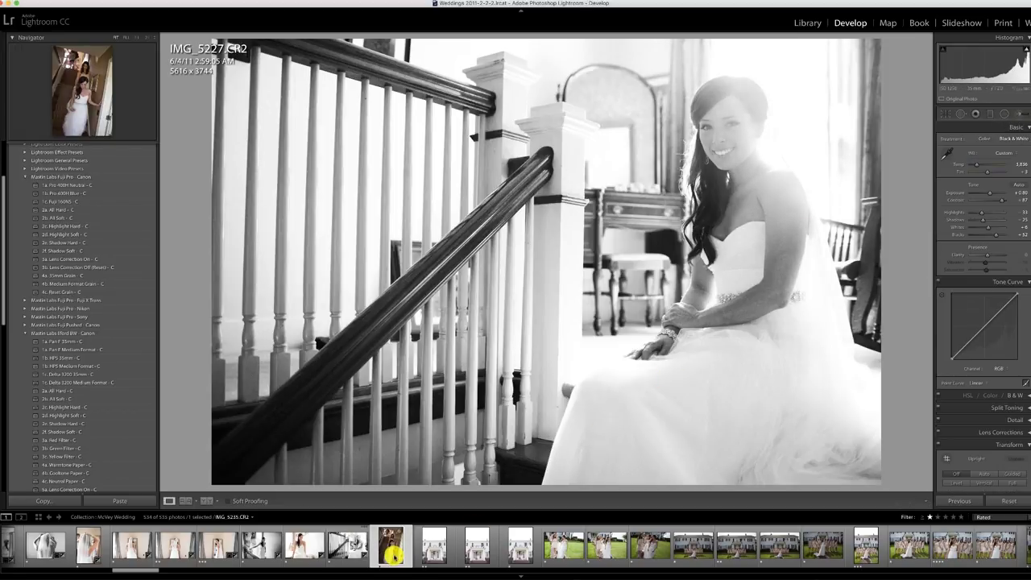
left_click(67, 357)
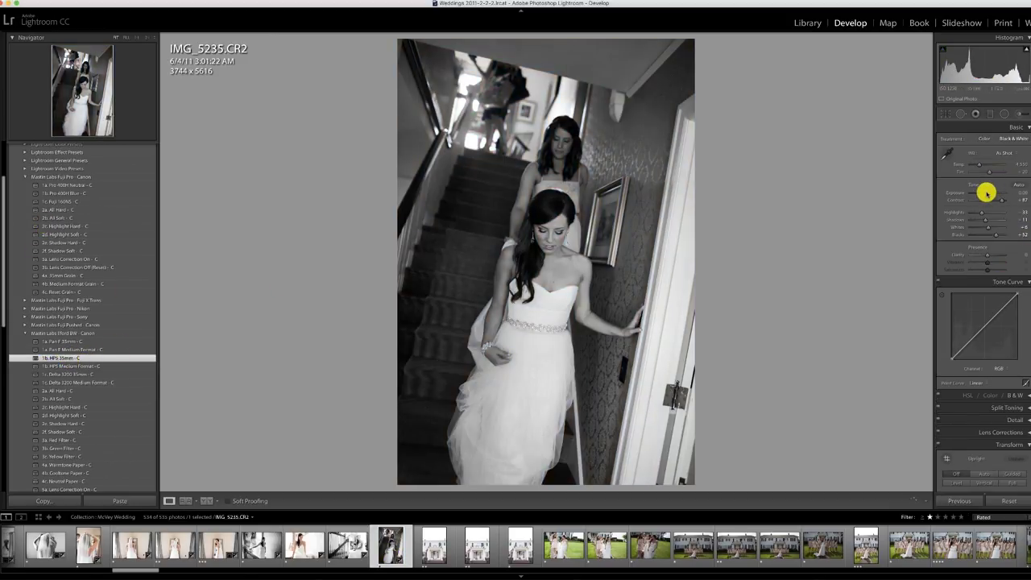
left_click(990, 191)
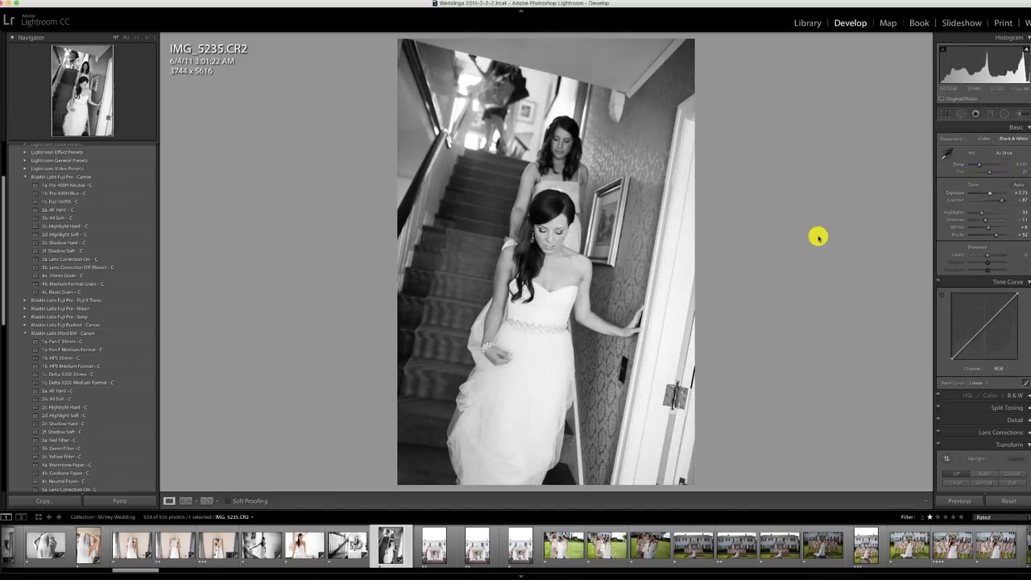
Straighten IMG_5235.CR2 by rotating the crop about 8 degrees so the door frame stands upright
key("r")
left_click_drag(789, 248, 803, 209)
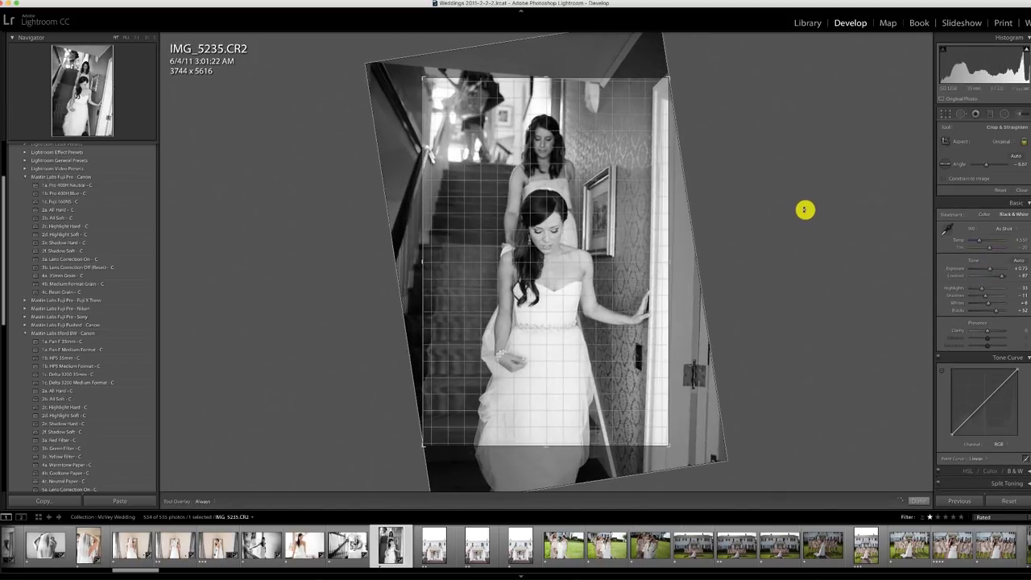
key("Return")
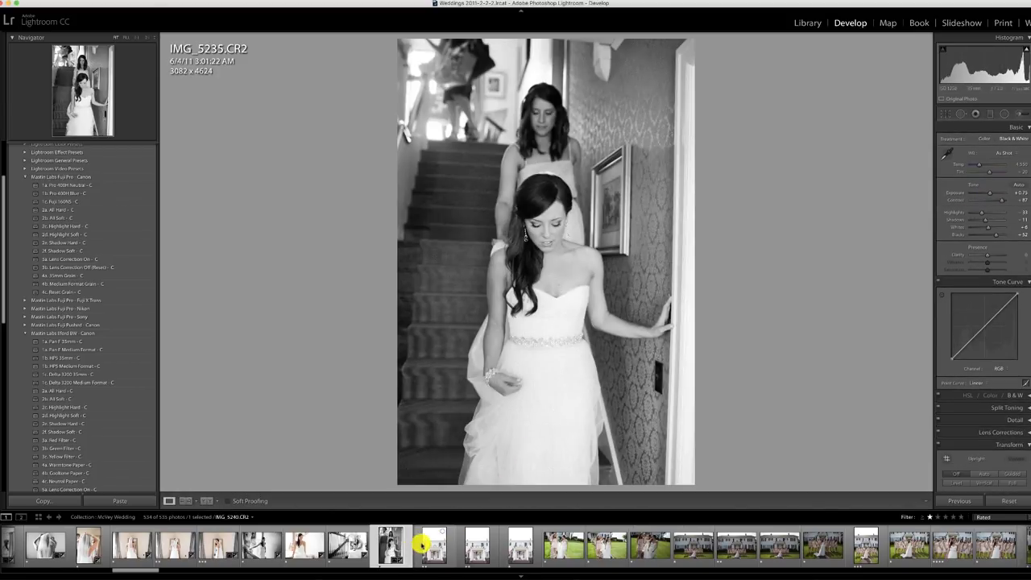
Correct the perspective of the house photo IMG_5240.CR2 with Auto Upright and constrain the crop to the image
left_click(431, 545)
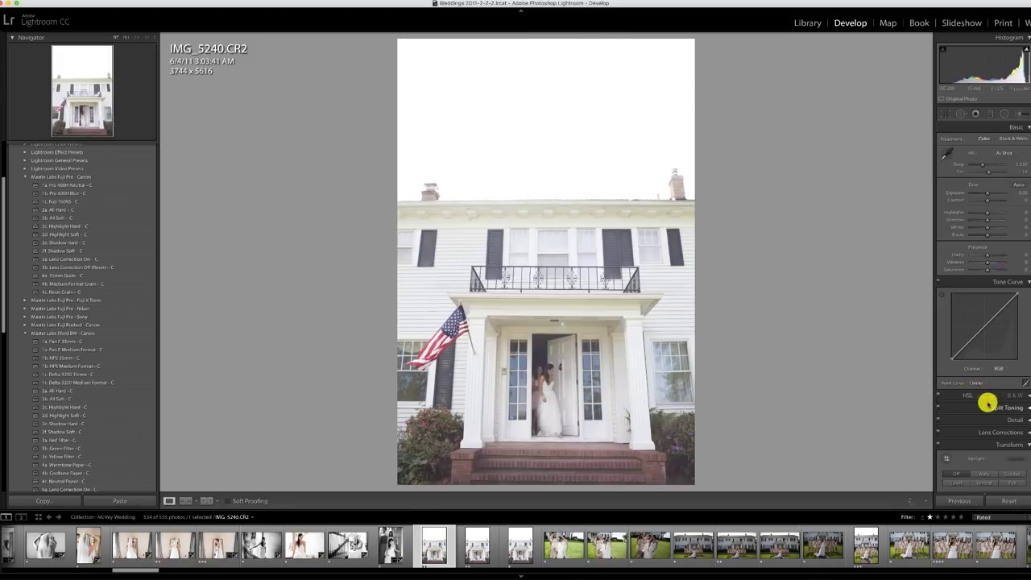
scroll(986, 403, "down", 3)
left_click(986, 366)
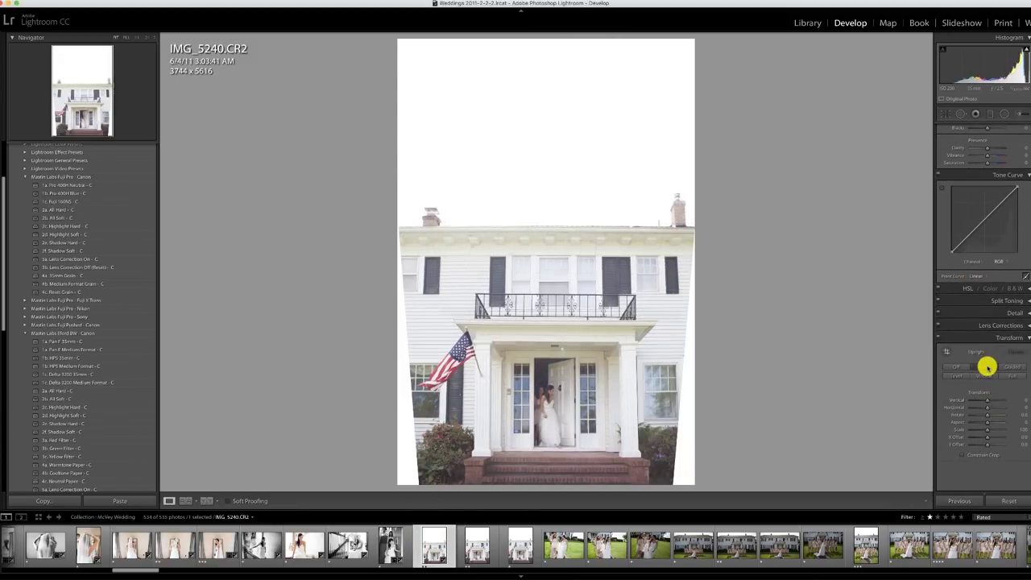
left_click(962, 454)
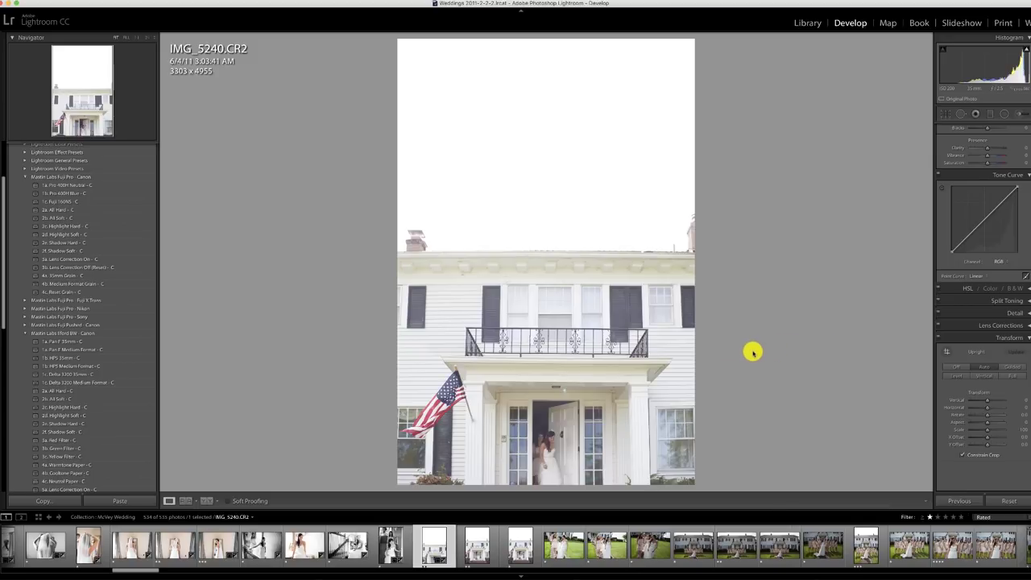
Crop IMG_5240.CR2 tighter, trimming excess sky while keeping the porch steps in frame
key("r")
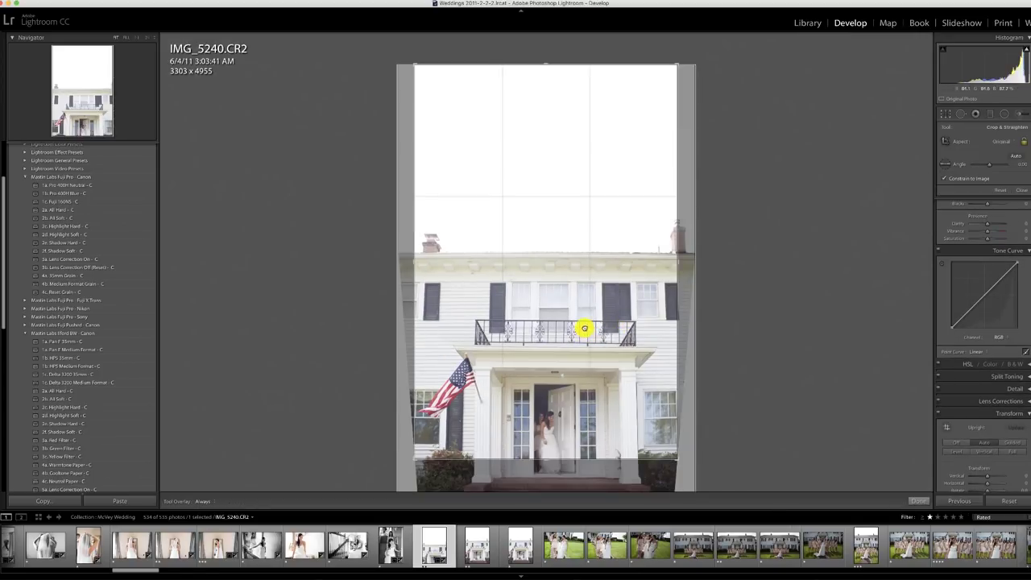
left_click_drag(555, 60, 601, 115)
left_click_drag(550, 88, 554, 76)
key("Return")
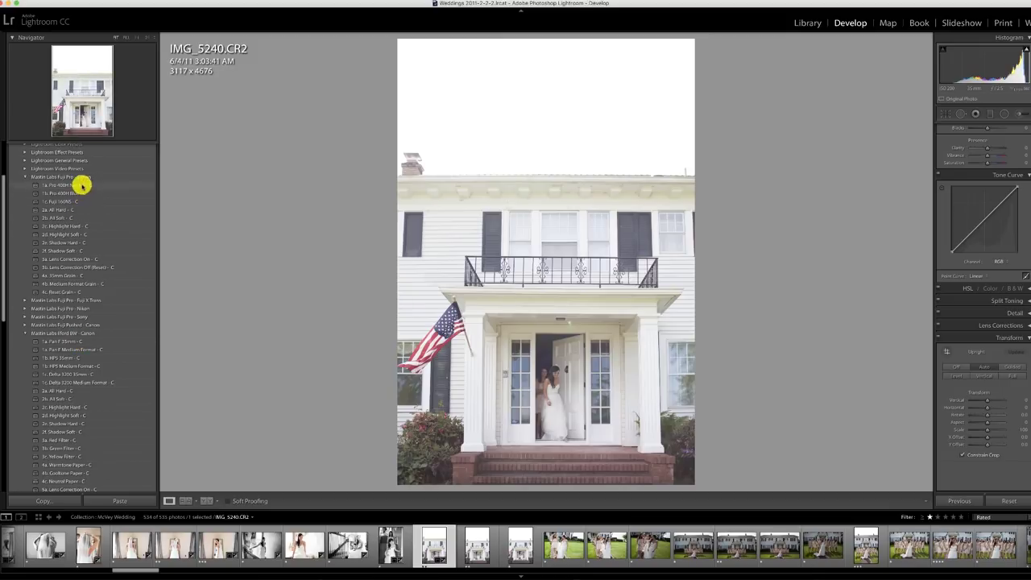
Apply Pro 400H Neutral to IMG_5240.CR2, pull in the tone curve's end points, and set temperature to 6,280 and exposure to +0.35
left_click(83, 186)
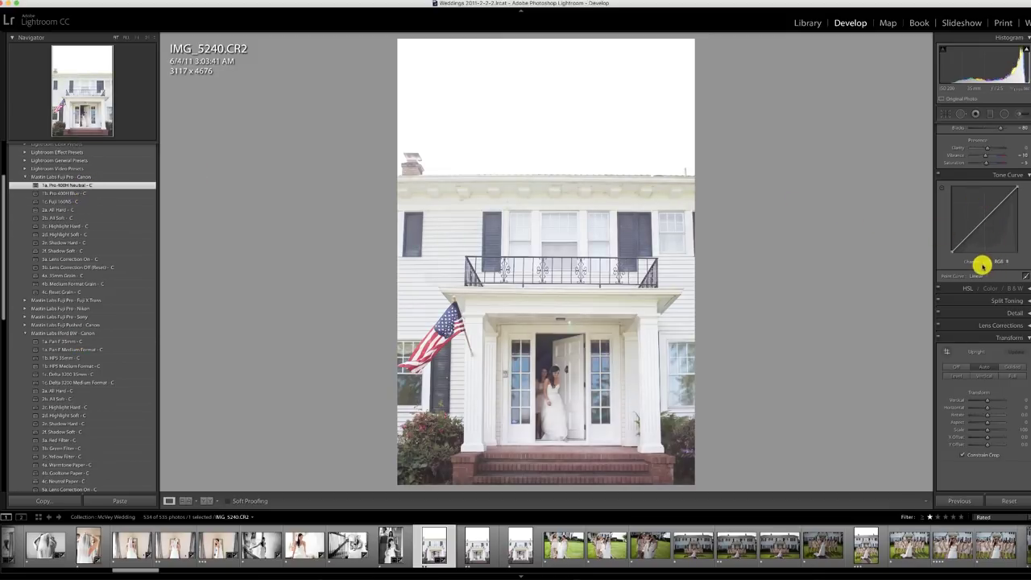
left_click_drag(951, 252, 965, 255)
left_click_drag(1017, 187, 1016, 188)
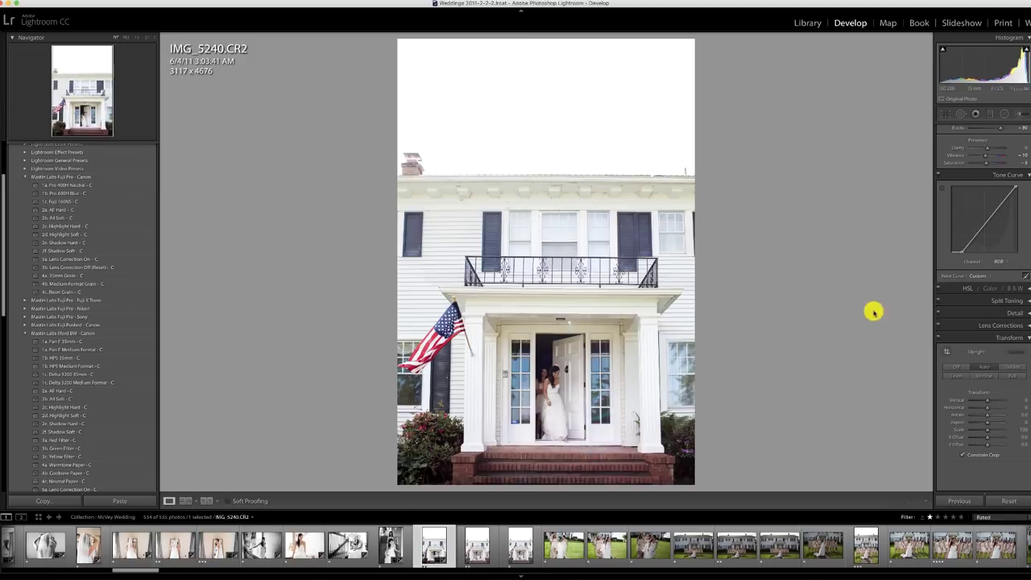
scroll(984, 171, "up", 4)
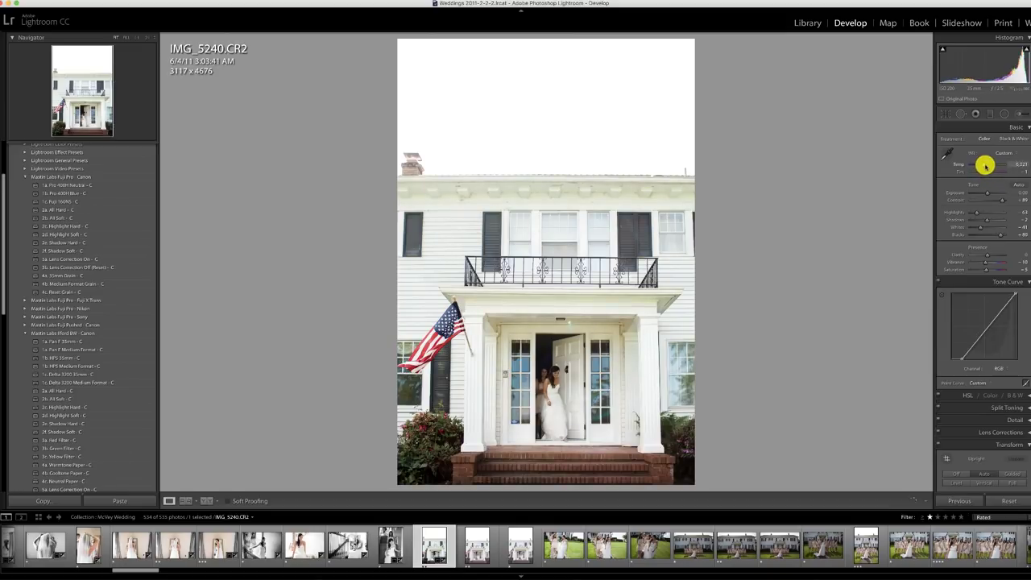
left_click_drag(985, 195, 988, 194)
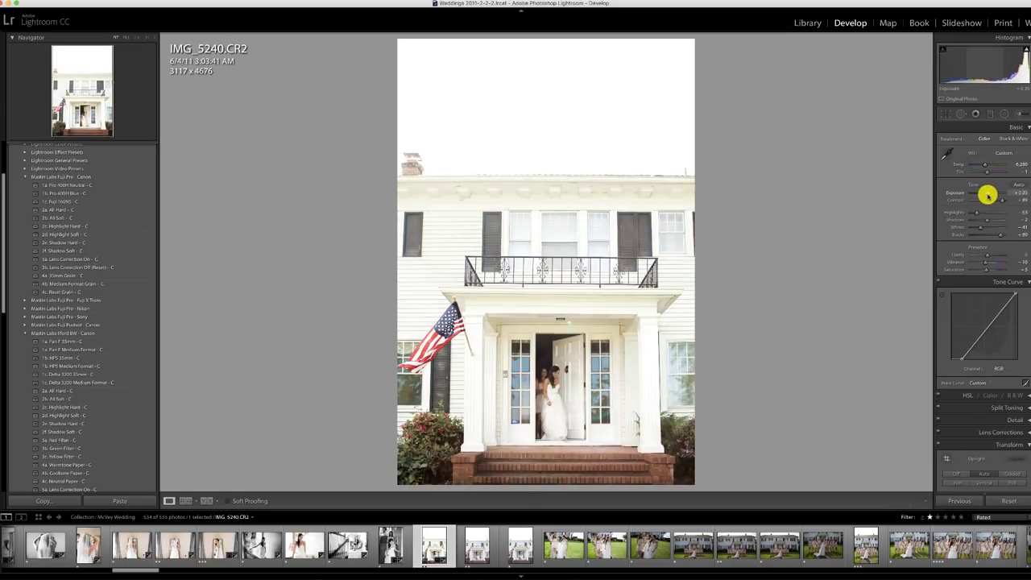
Apply the Lens Correction On preset to IMG_5240.CR2 and move the tone curve's black point slightly further inward
left_click(69, 266)
left_click(68, 259)
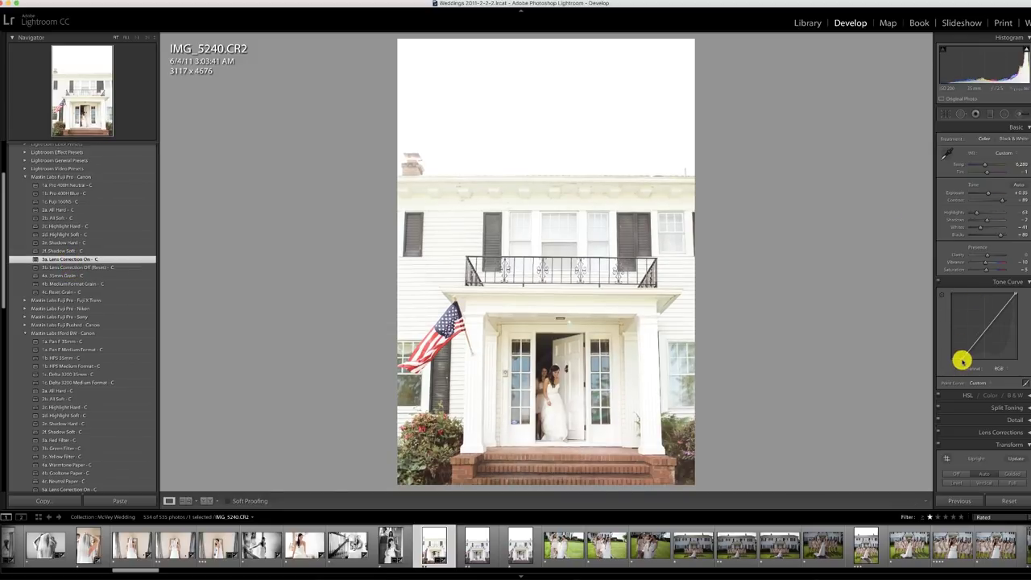
left_click_drag(961, 359, 963, 359)
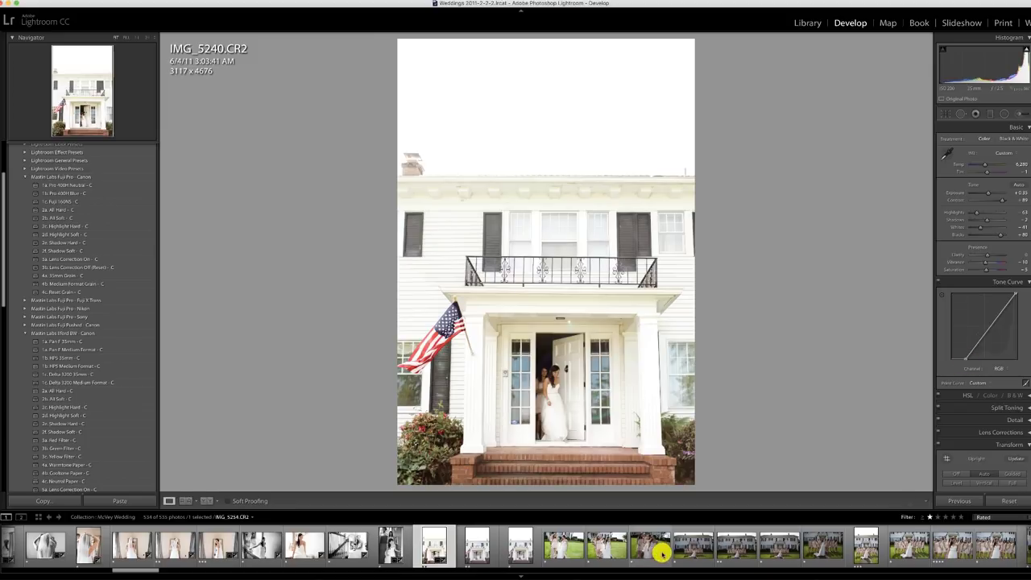
Copy the previous photo's settings to the two neighbouring house photos, IMG_5241.CR2 and IMG_5242.CR2
left_click(498, 550)
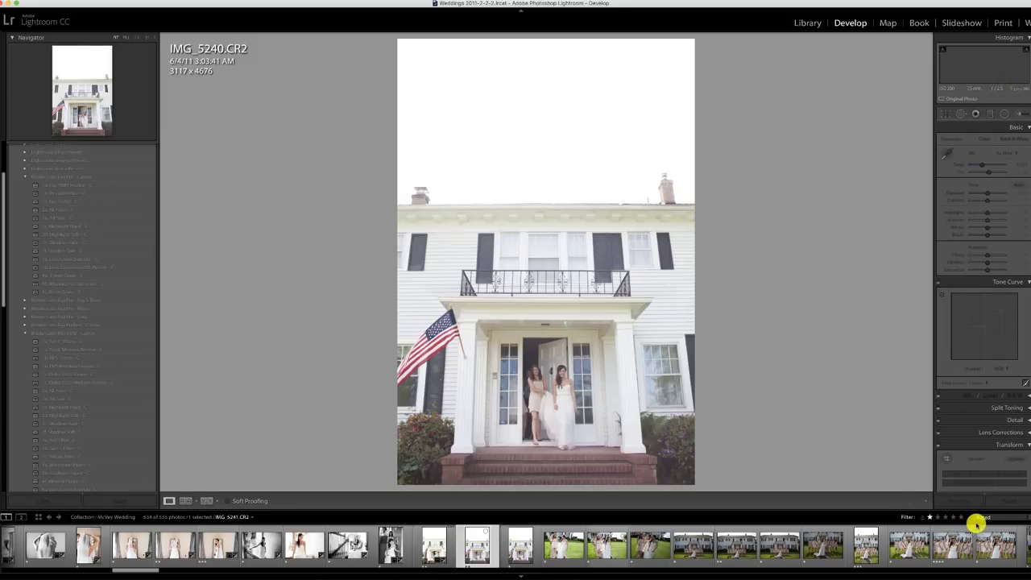
left_click(970, 504)
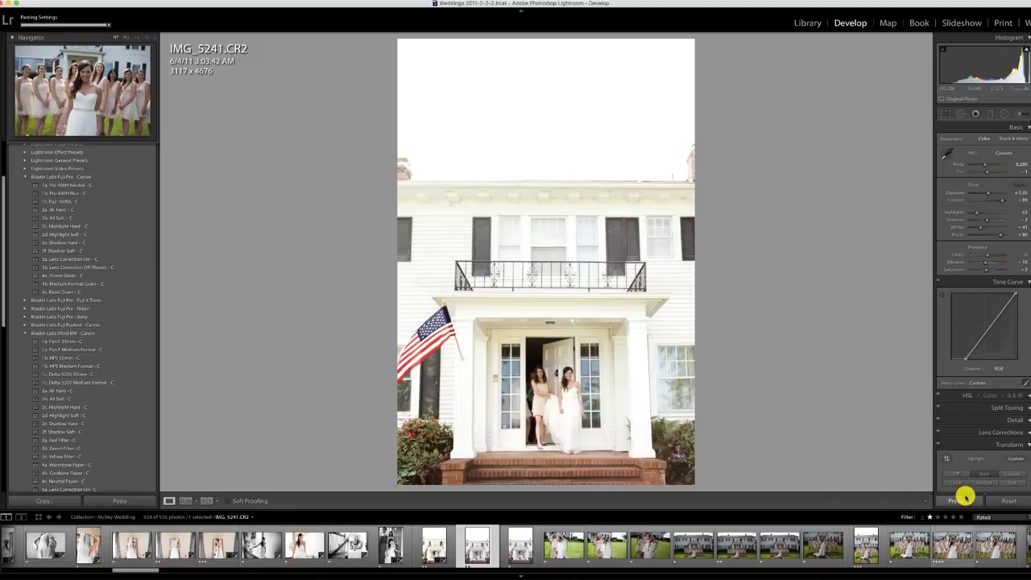
left_click(537, 551)
left_click(958, 501)
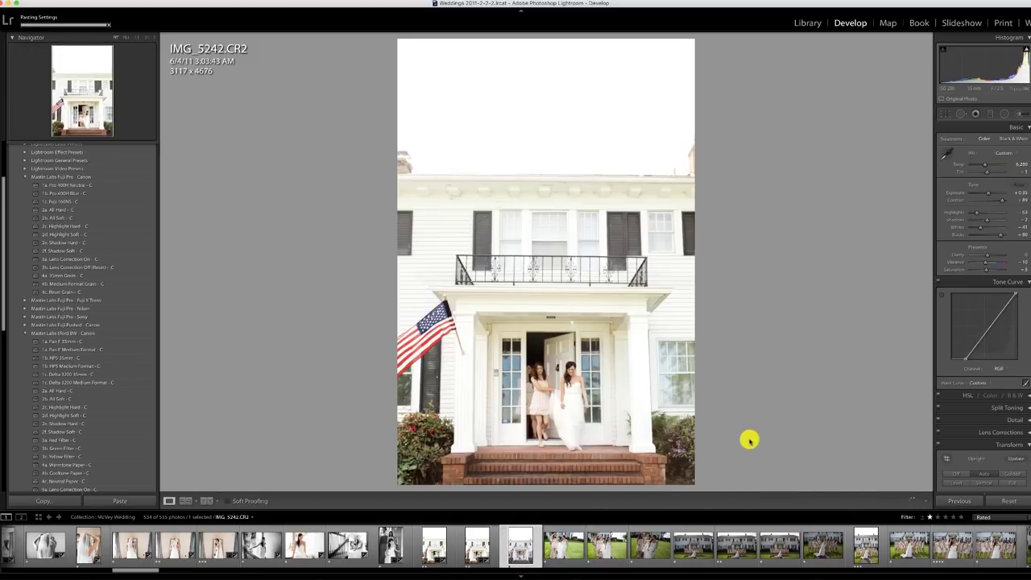
Apply the Pro 400H Blue preset to IMG_5251.CR2, raise its exposure slightly and warm the temperature to 5,302
left_click(567, 547)
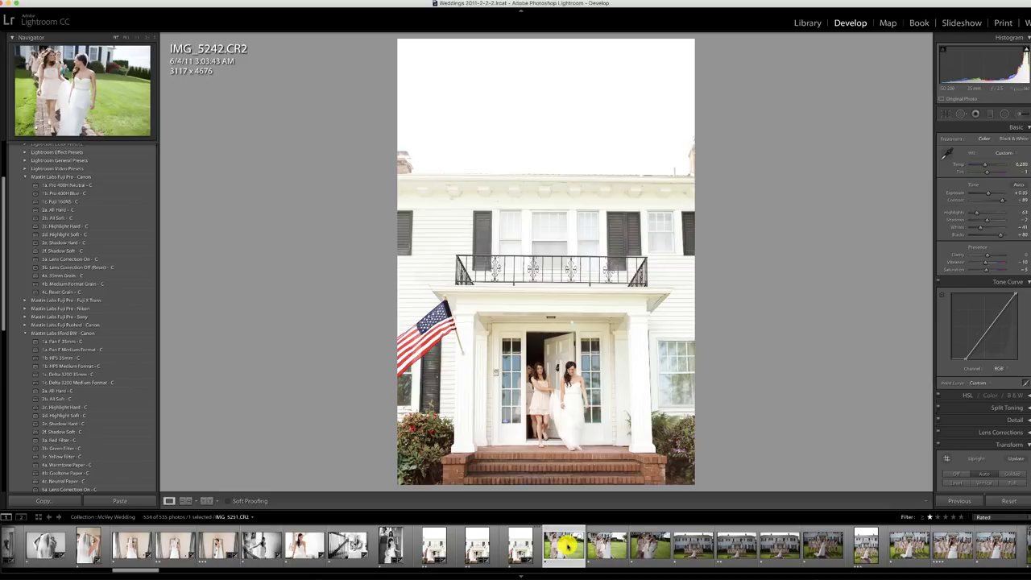
left_click(80, 186)
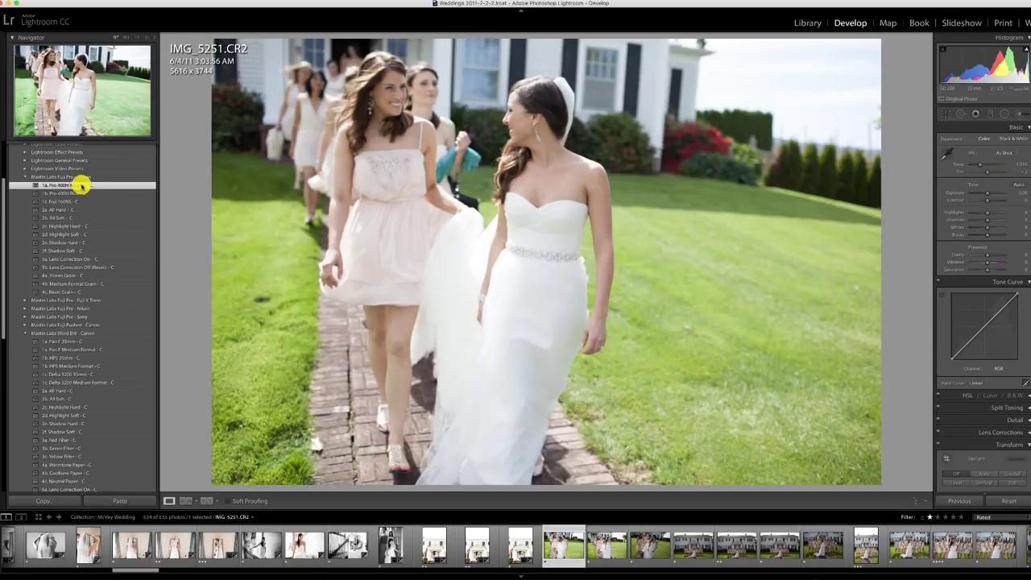
left_click(69, 193)
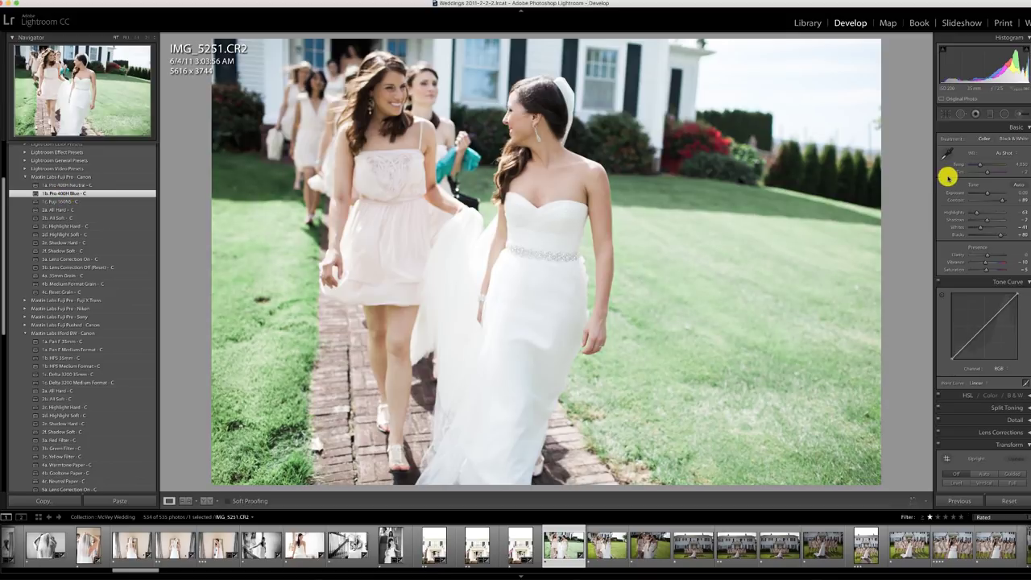
left_click_drag(981, 190, 990, 191)
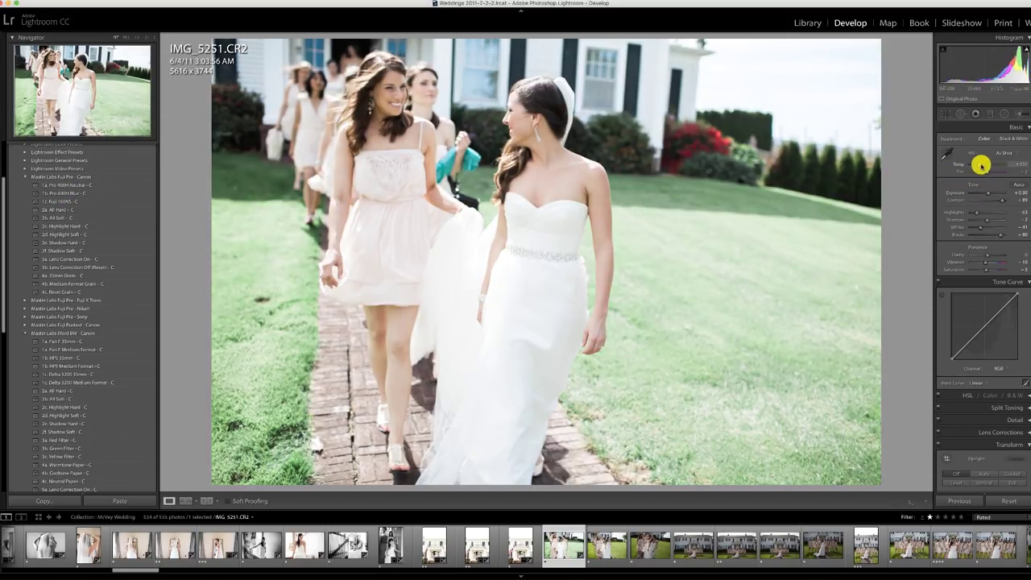
Apply the All Soft preset to IMG_5251.CR2 and deepen its blacks by moving the tone curve's black point inward
left_click(66, 218)
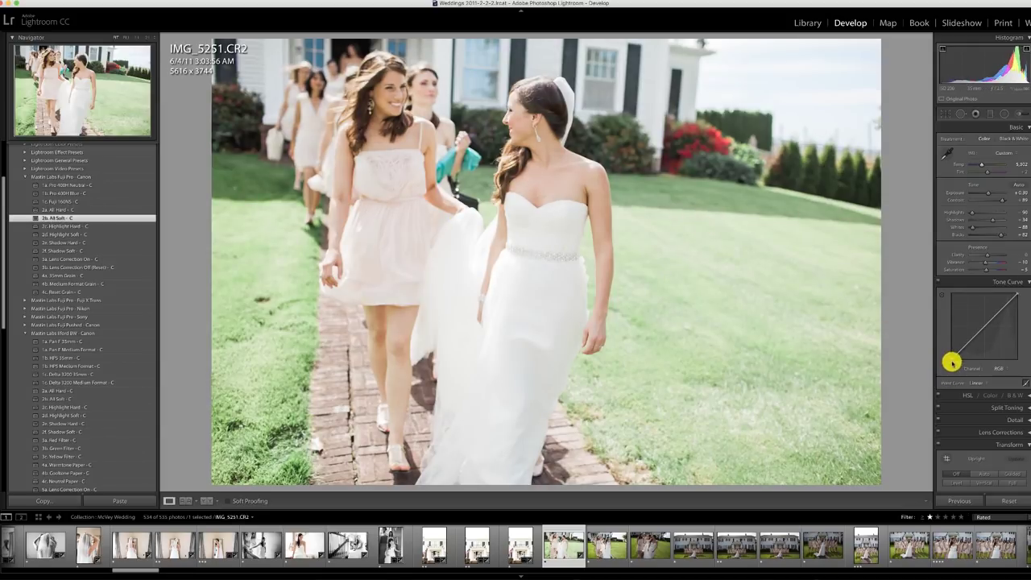
left_click_drag(950, 359, 959, 346)
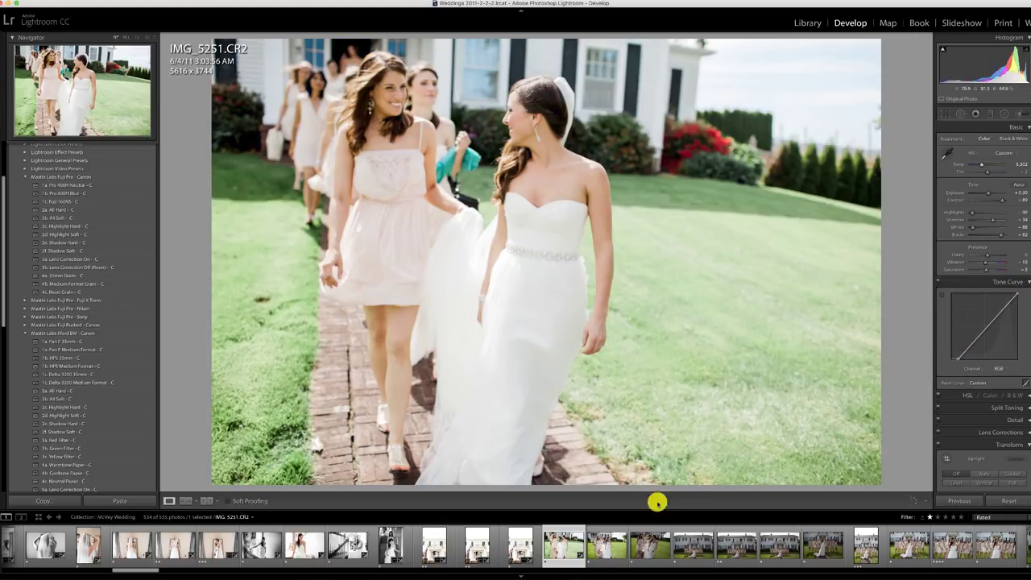
Copy the previous photo's settings to IMG_5252.CR2 and set its exposure to +0.55
left_click(606, 545)
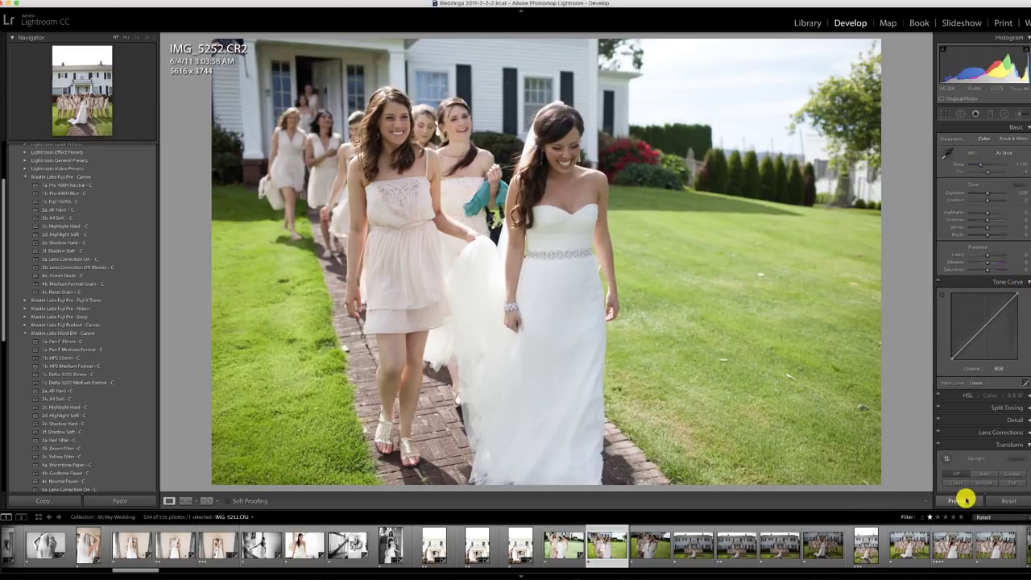
left_click(966, 496)
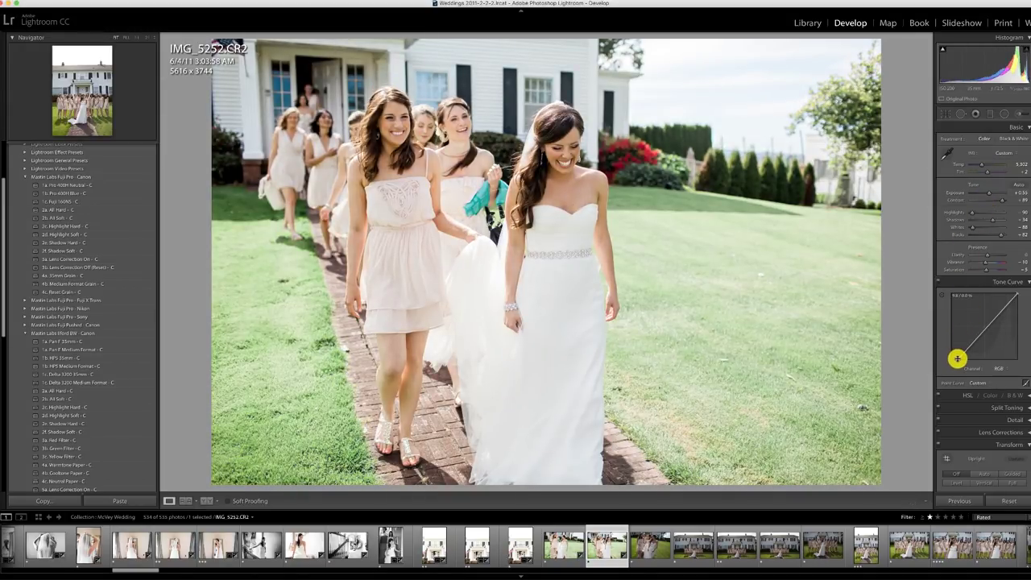
Heal the small distracting spots on the lawn beside the bride in IMG_5252.CR2 with Spot Removal
left_click(960, 114)
scroll(823, 364, "down", 3)
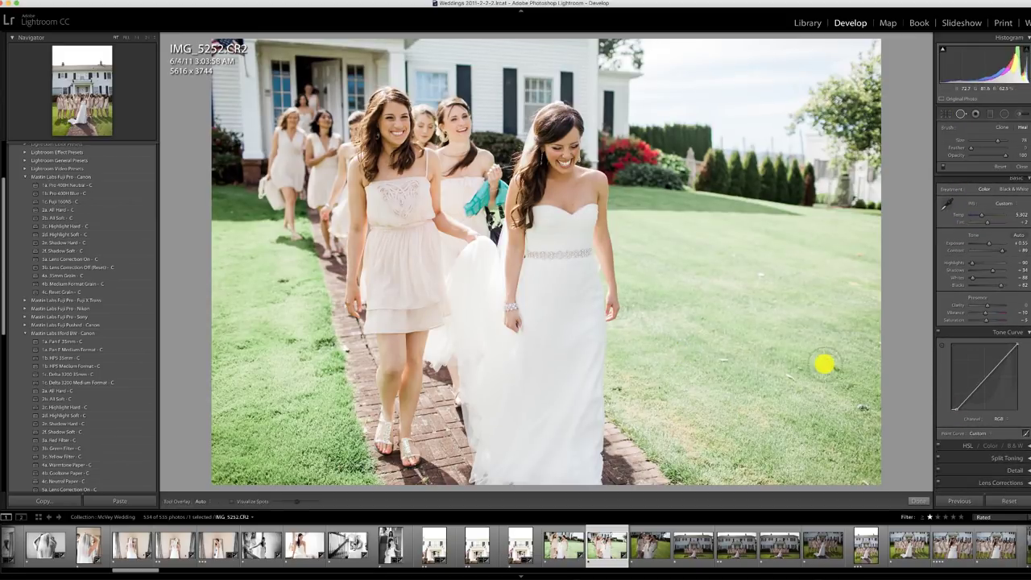
left_click(843, 370)
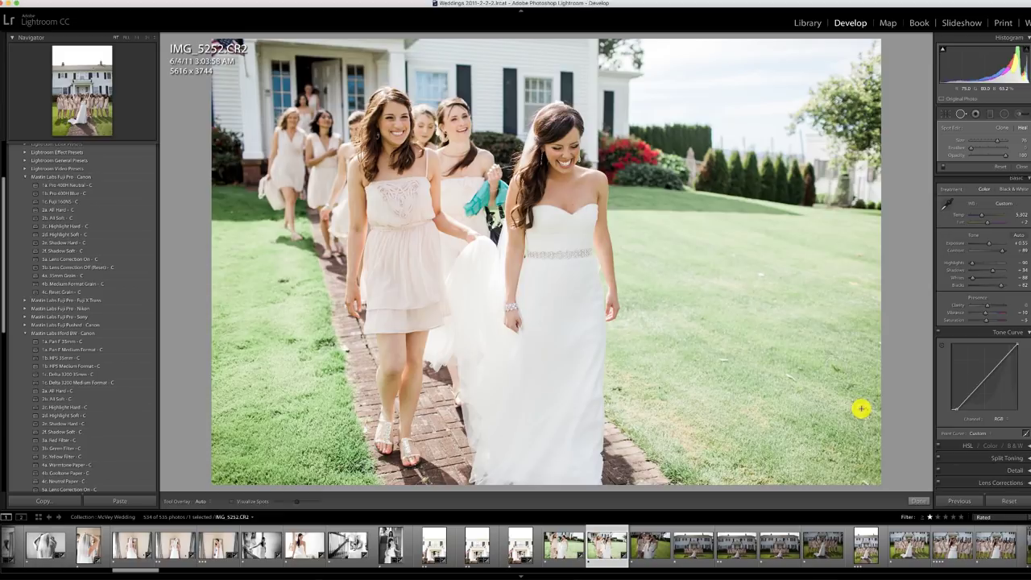
left_click(722, 357)
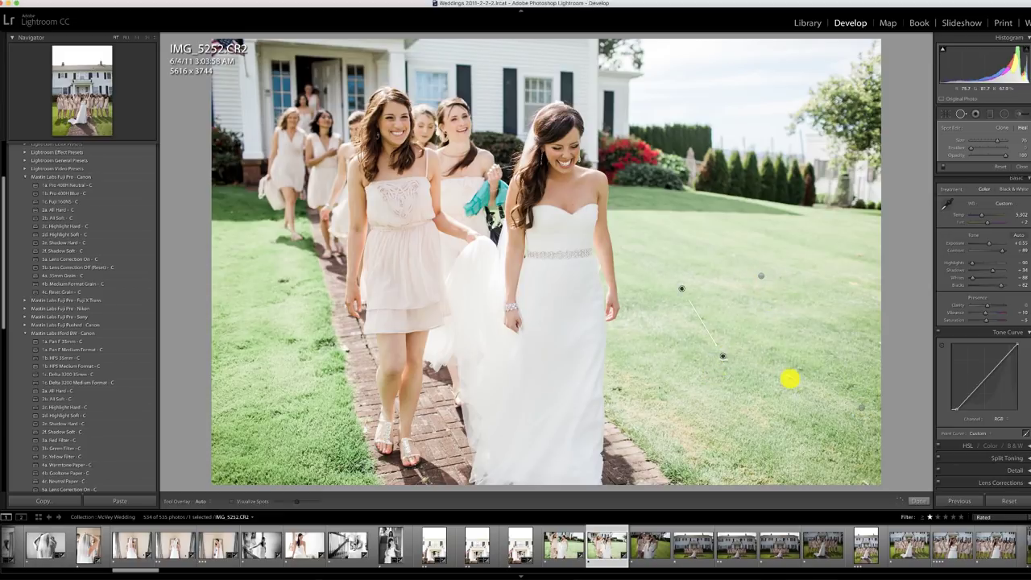
Heal the remaining distracting spots on the lawn on both sides of the walkway in IMG_5252.CR2
left_click(789, 379)
left_click(281, 282)
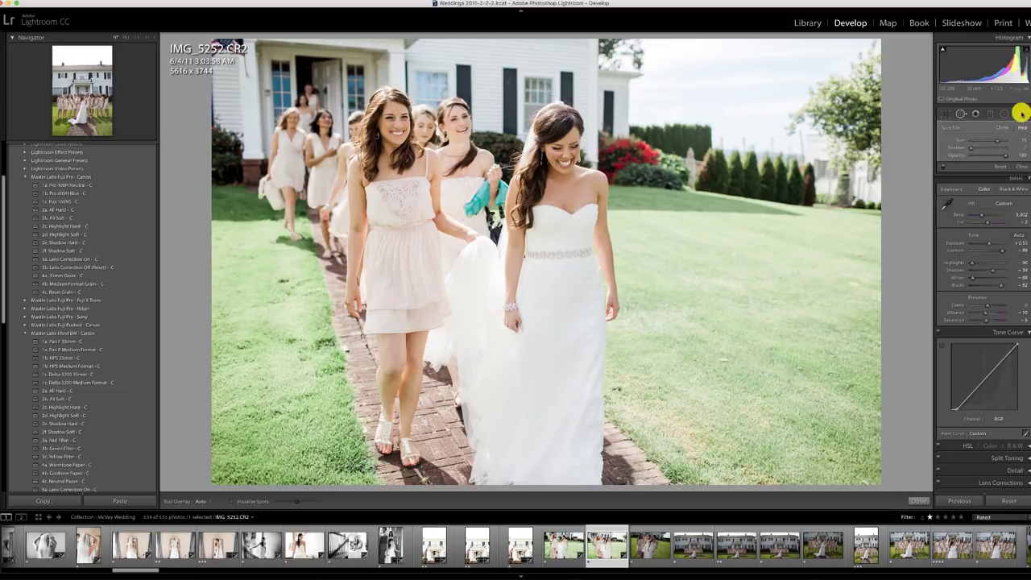
Darken the bride's gathered train in IMG_5252.CR2 with an Adjustment Brush stroke using reduced exposure
left_click(1021, 114)
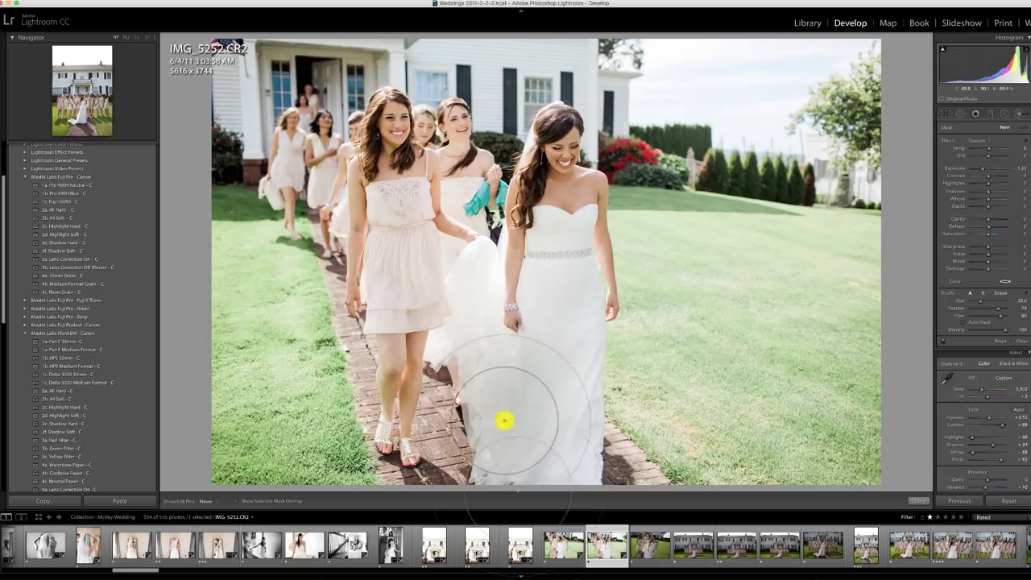
left_click_drag(504, 418, 488, 326)
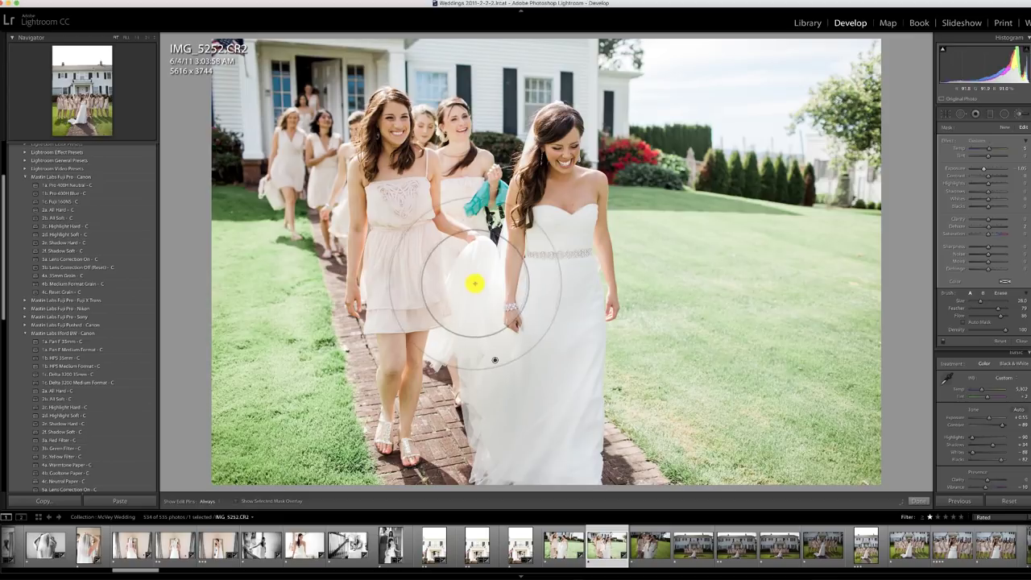
Brush a new mask with exposure -0.64 over the lawn beside the bride and set the photo's overall exposure to +0.75
left_click(991, 127)
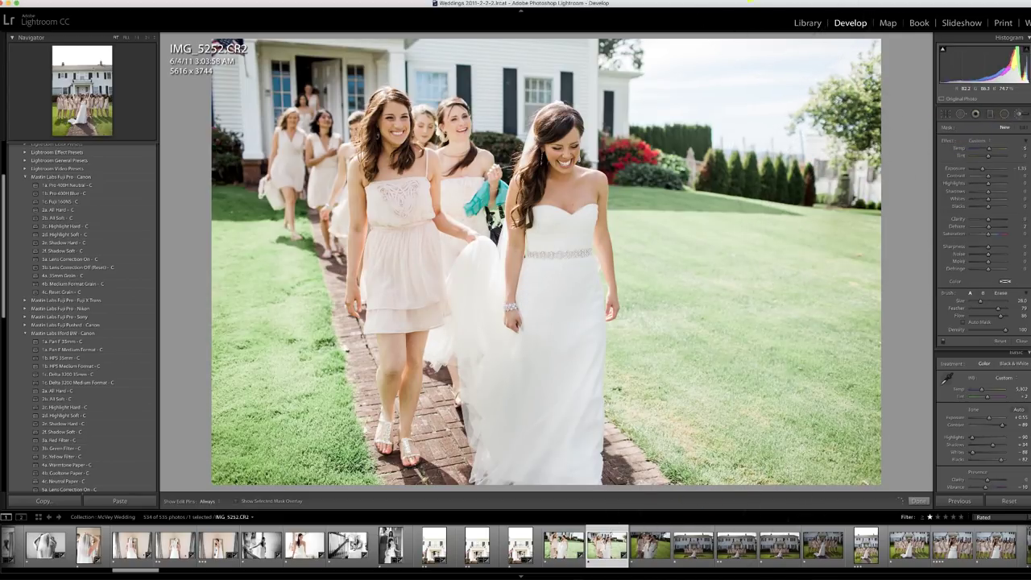
mouse_move(529, 230)
left_mouse_down()
mouse_move(690, 290)
mouse_move(699, 381)
left_mouse_up()
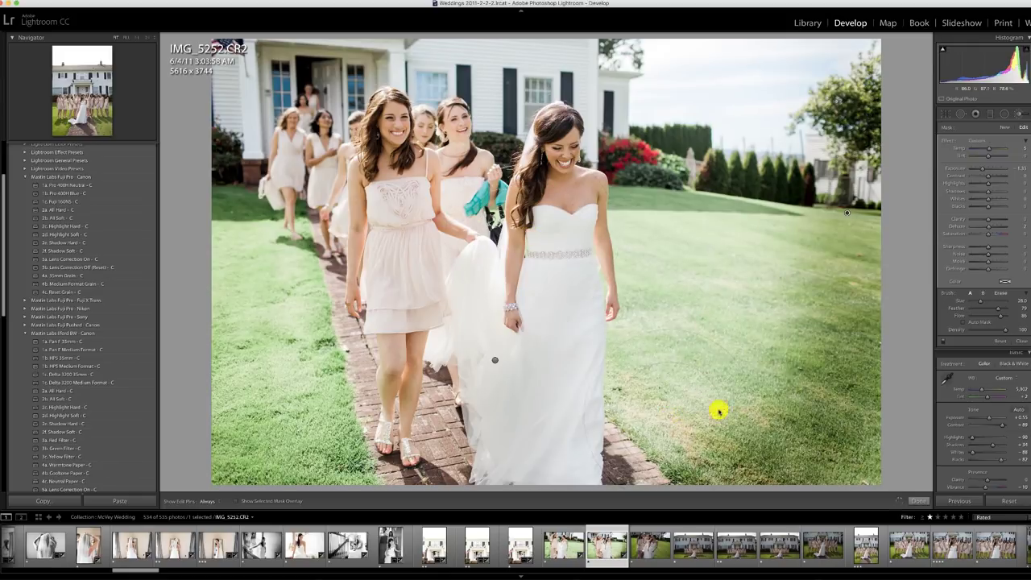
left_click_drag(982, 168, 985, 170)
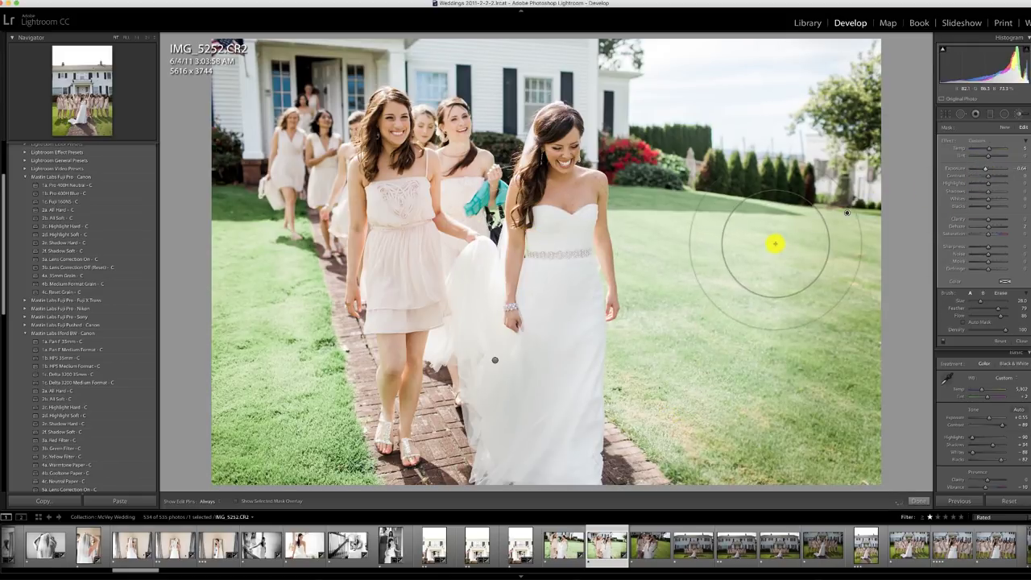
scroll(742, 239, "up", 3)
scroll(736, 242, "up", 4)
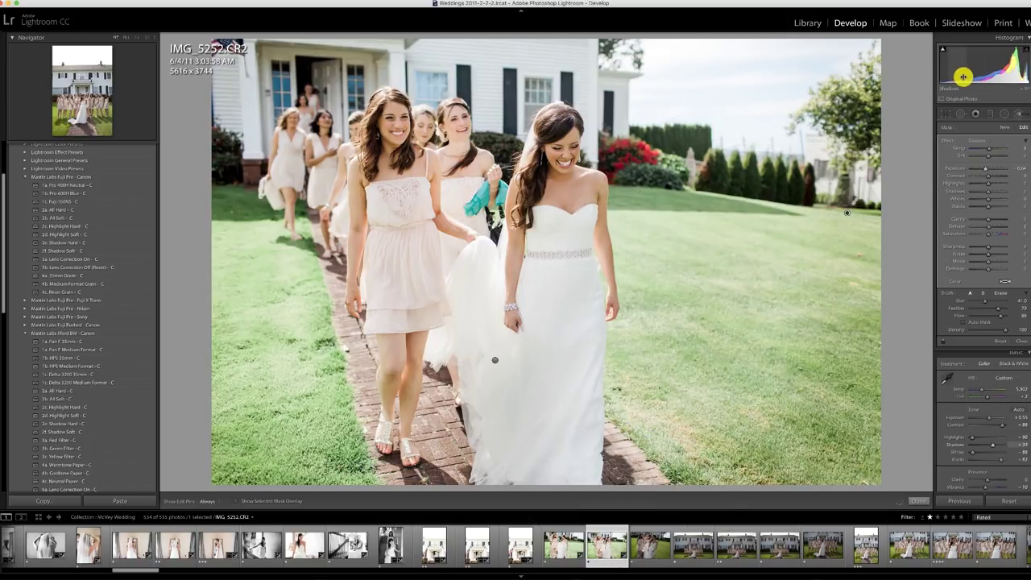
left_click(1020, 113)
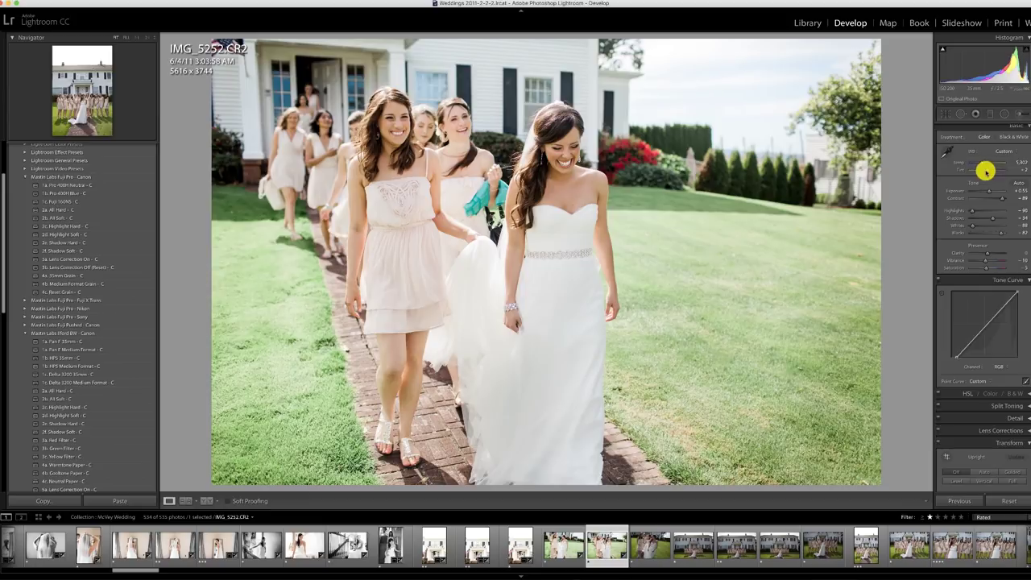
left_click_drag(987, 185, 993, 188)
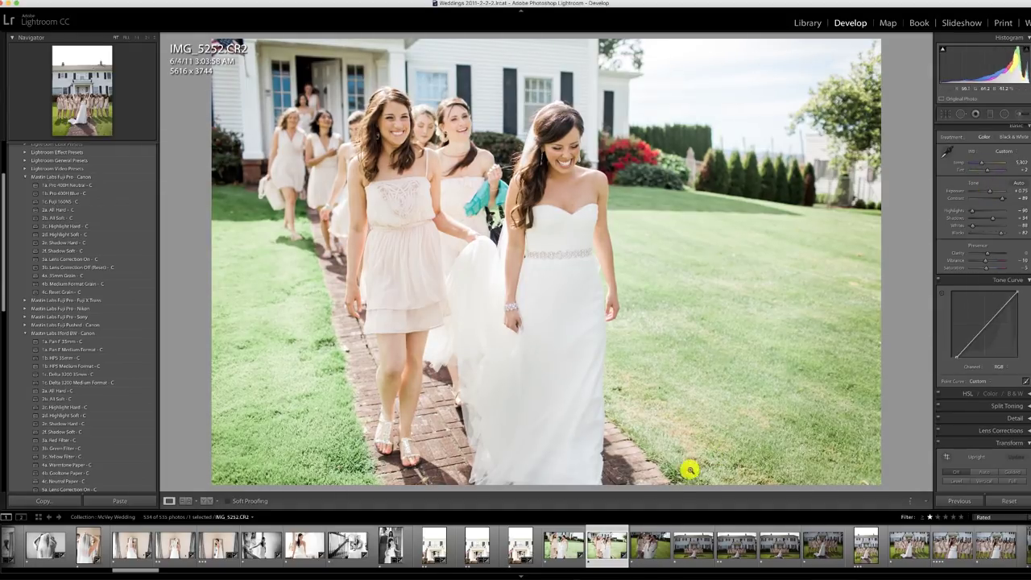
Apply the Pro 400H Blue preset to IMG_5254.CR2 and set its exposure to +1.40
left_click(645, 546)
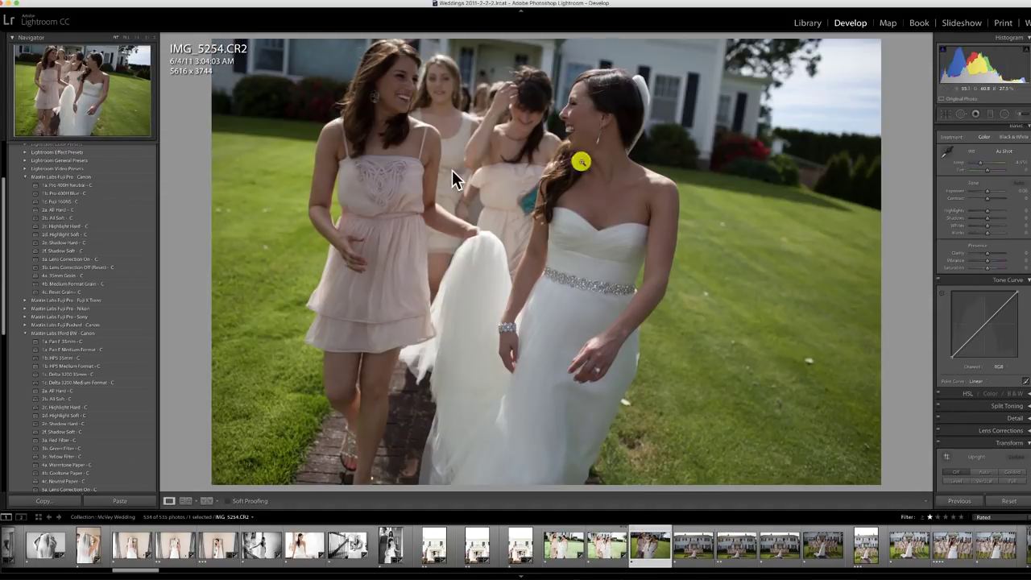
left_click(80, 185)
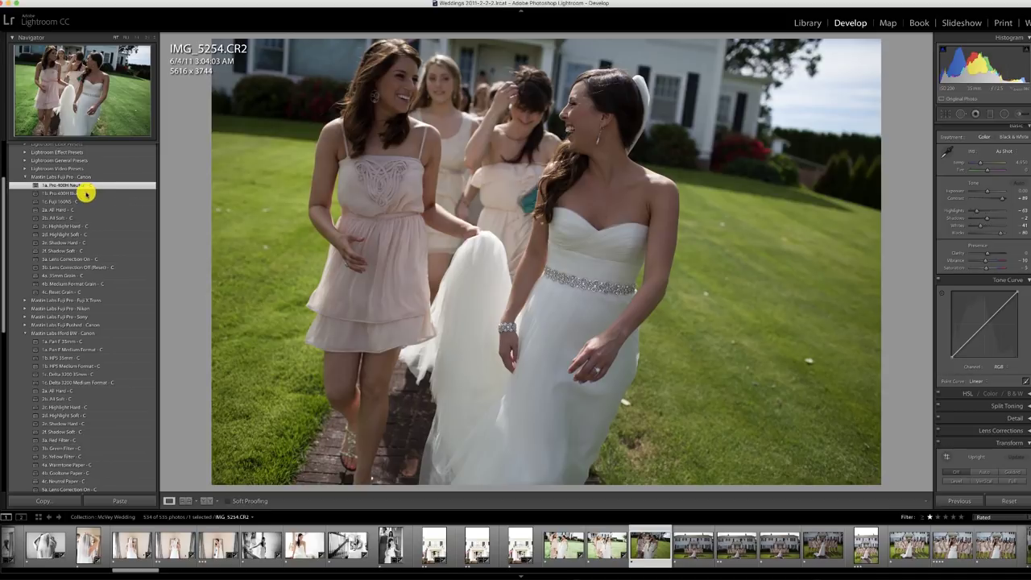
left_click(81, 193)
left_click_drag(984, 187, 989, 191)
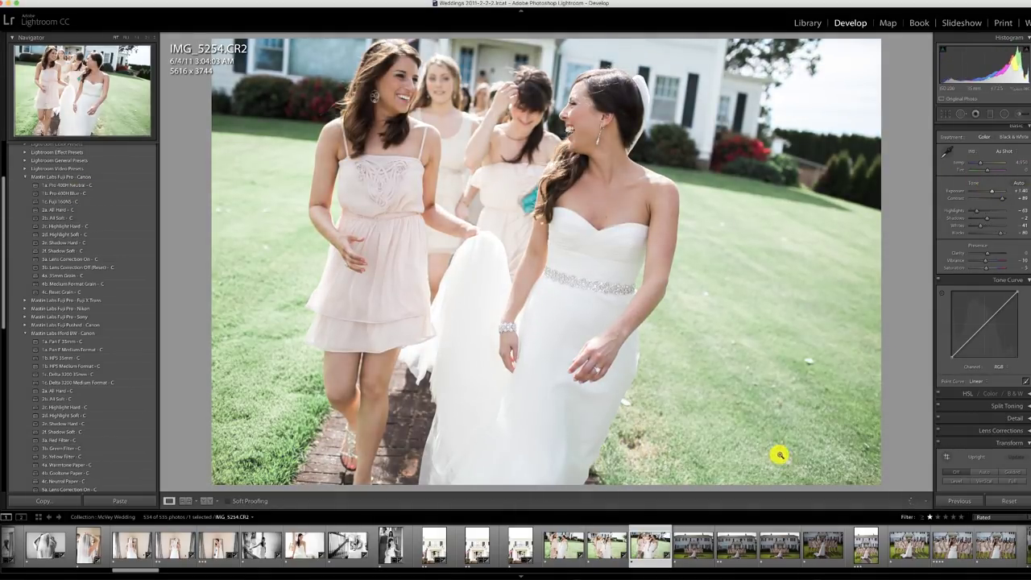
Apply the Pro 400H Blue preset to IMG_5264.CR2, the wide group portrait before the house, and set its exposure to +1.40
left_click(687, 552)
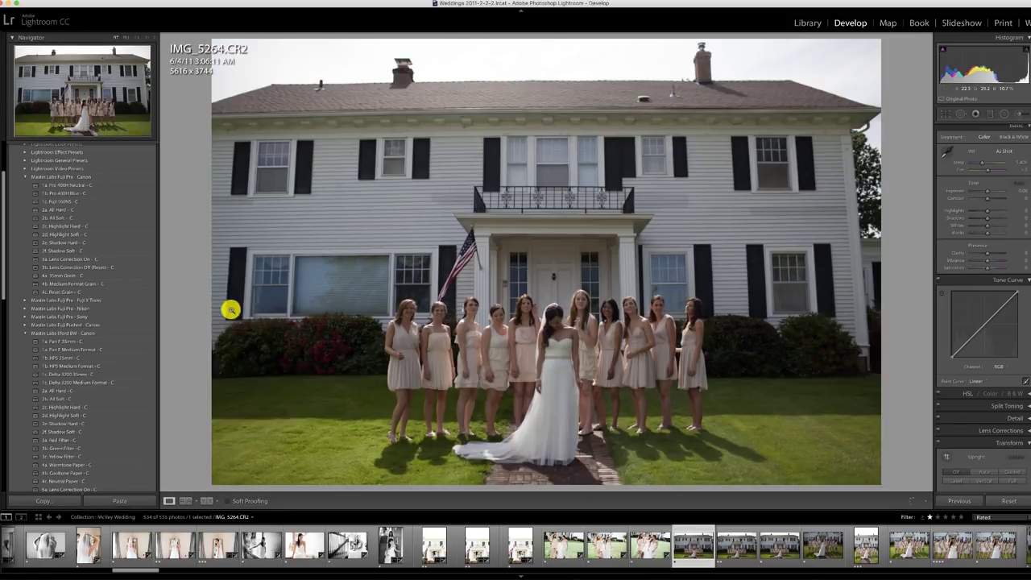
left_click(80, 192)
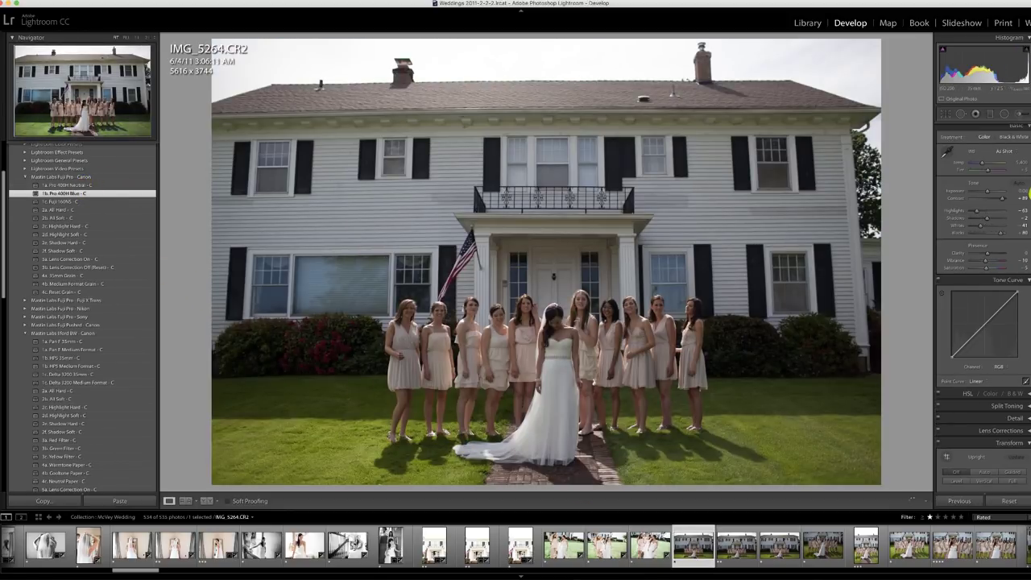
left_click_drag(986, 191, 991, 191)
Straighten the house in IMG_5264.CR2 with Auto Upright and deepen the blacks by moving the tone curve's black point inward
scroll(981, 403, "down", 3)
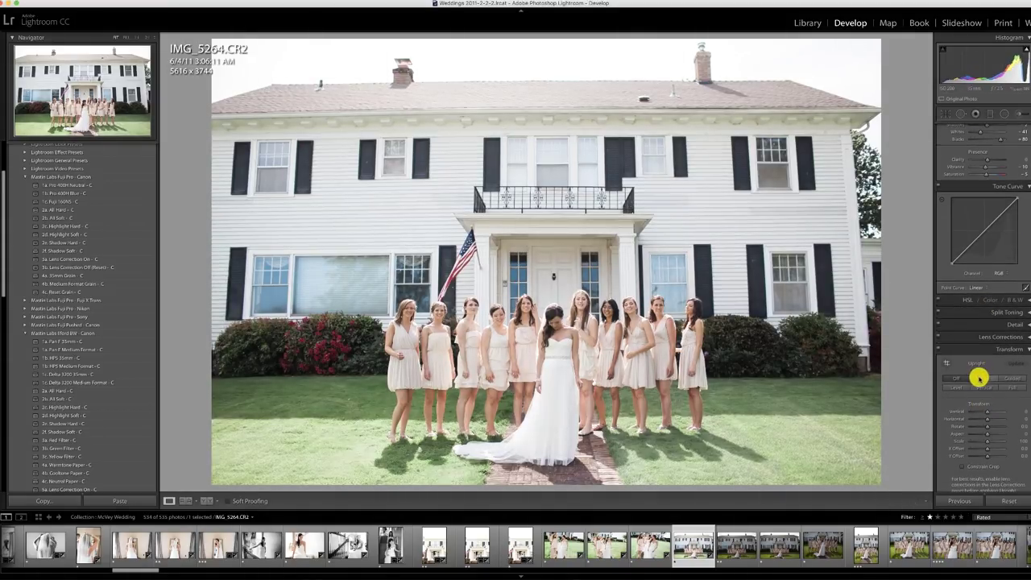
left_click(979, 378)
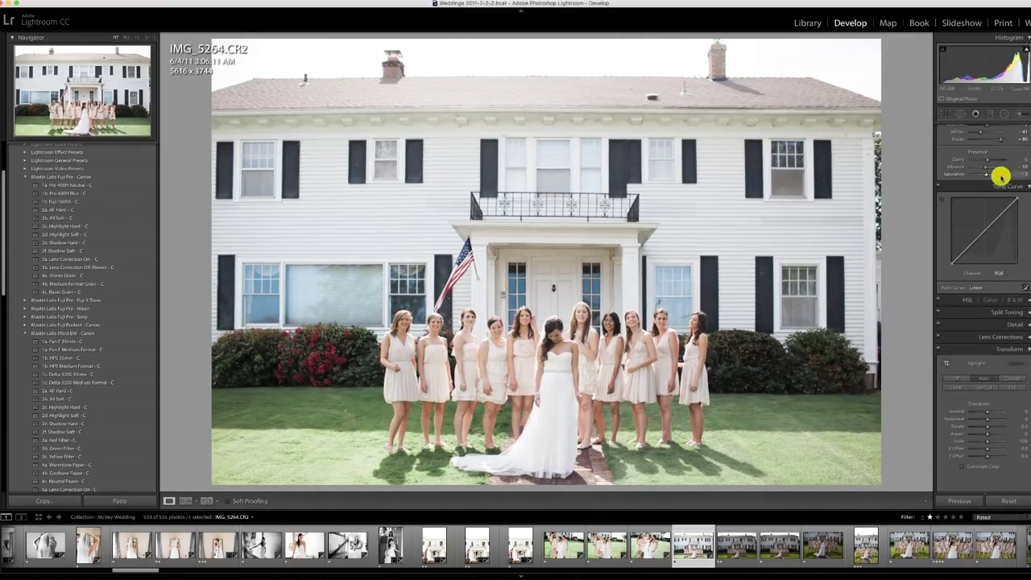
left_click_drag(950, 263, 952, 267)
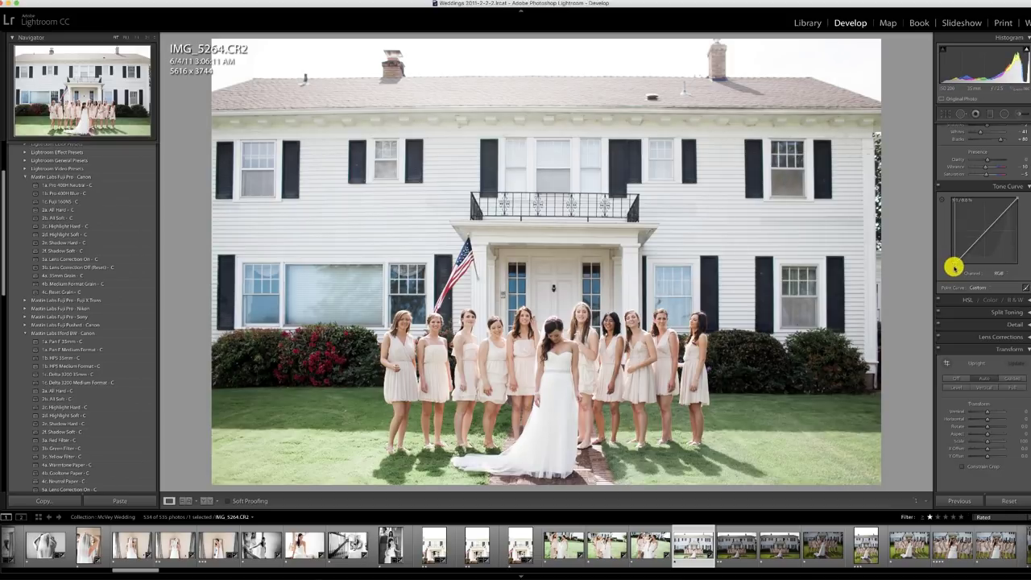
left_click(959, 222)
Warm the temperature of IMG_5264.CR2 to 5,840 and level the photo with a slight crop rotation of 0.23
scroll(986, 155, "up", 3)
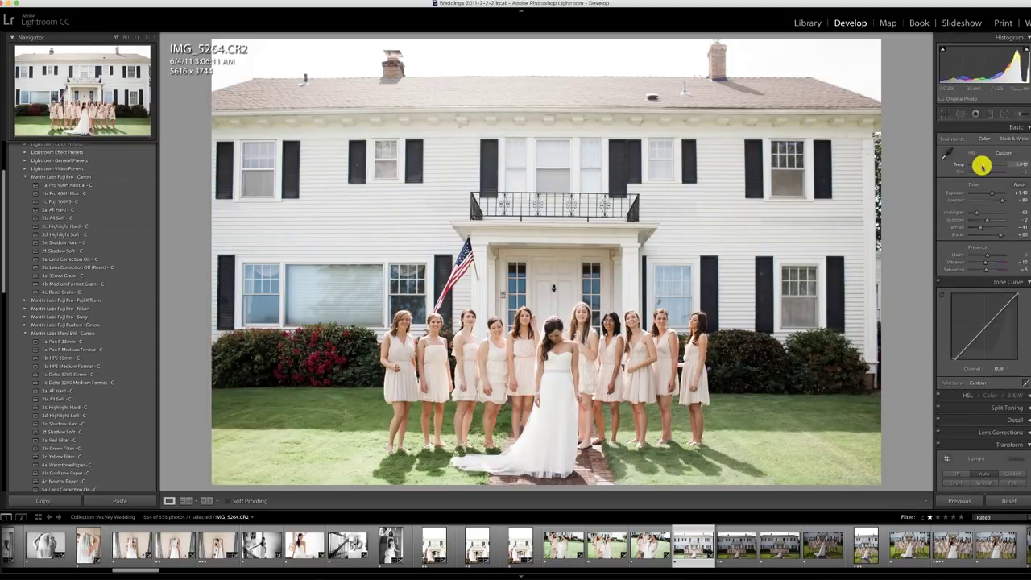
key("r")
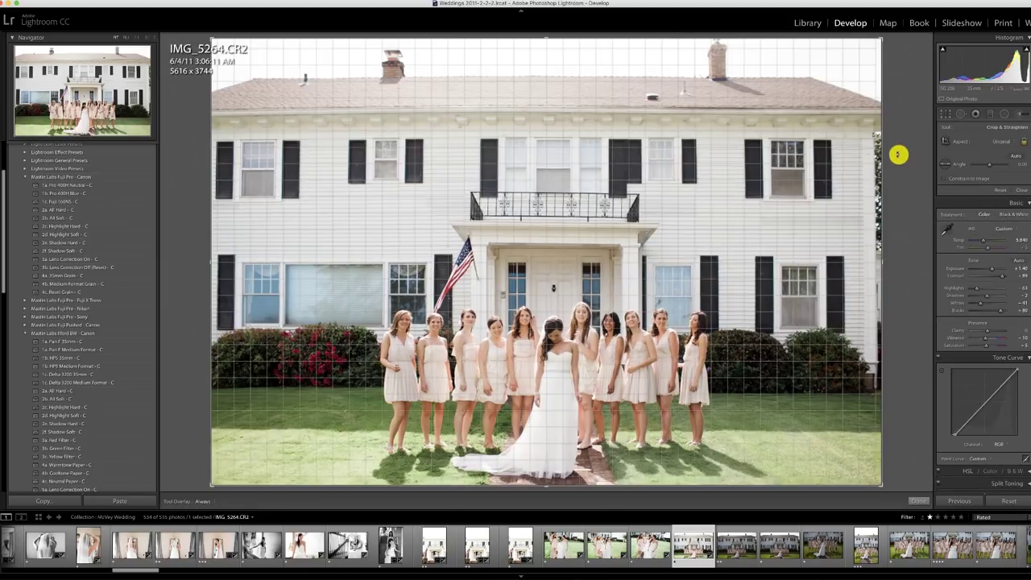
key("r")
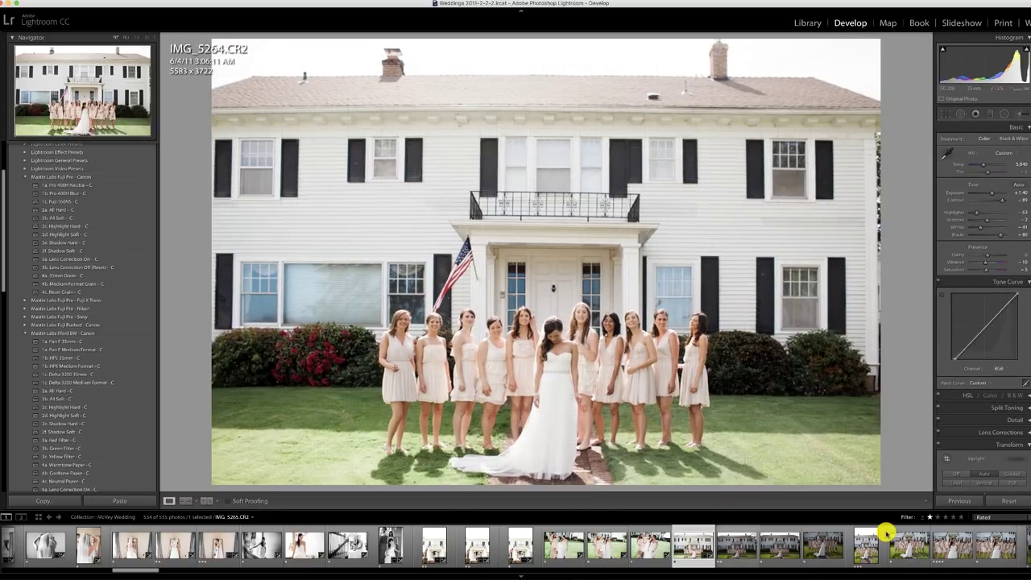
Copy the previous photo's settings to IMG_5265.CR2 and tighten its crop slightly to 5547 x 3698
key("Right")
left_click(964, 503)
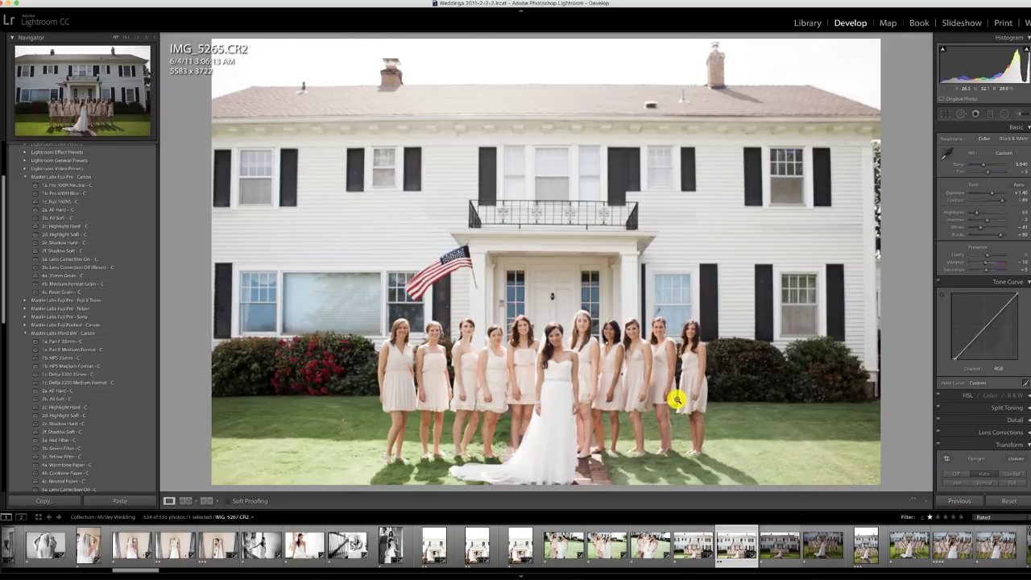
key("r")
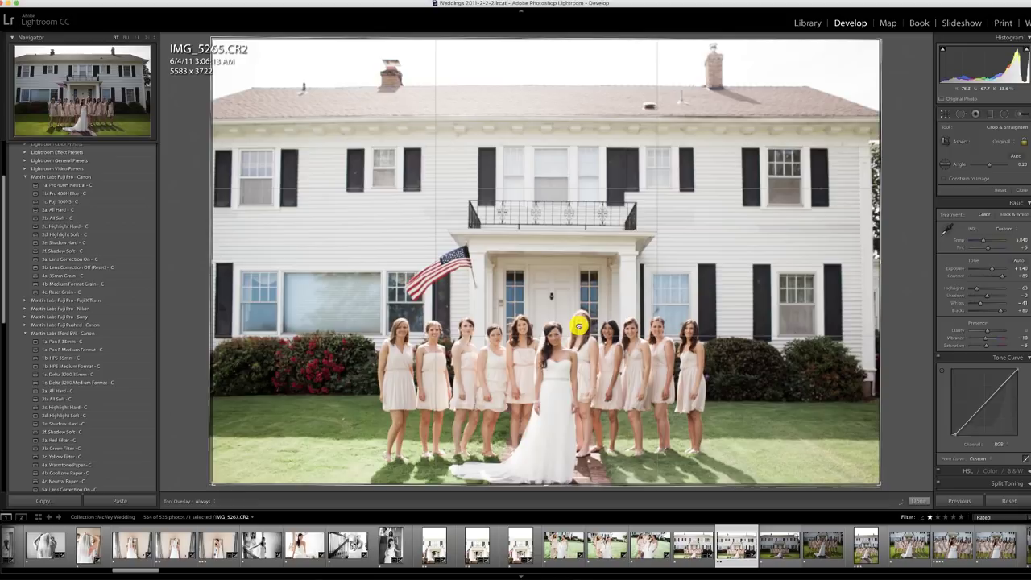
left_click_drag(553, 37, 553, 41)
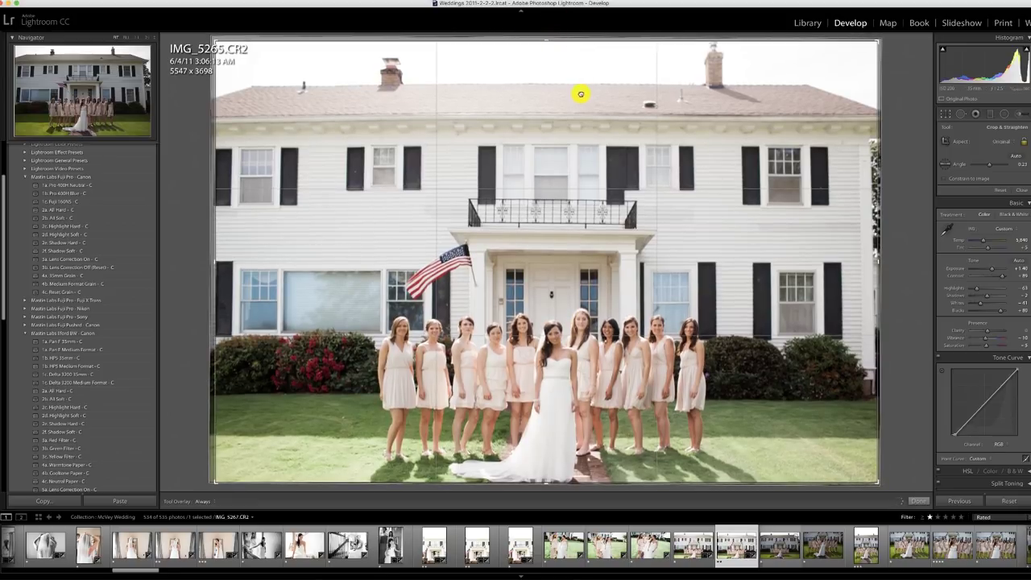
Recalculate the perspective correction of IMG_5265.CR2 with Auto Upright and finish the crop
scroll(973, 315, "down", 5)
left_click(975, 312)
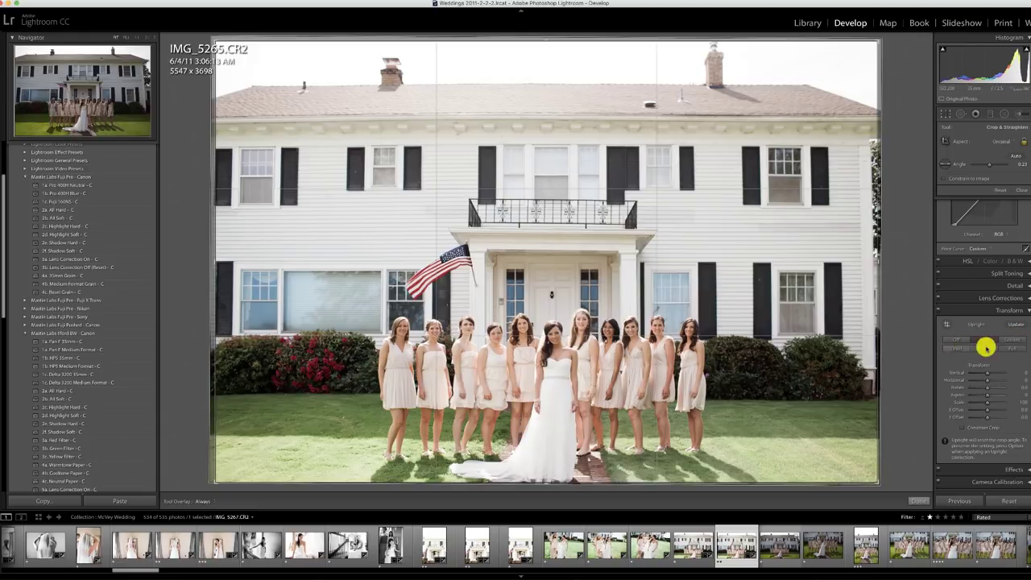
left_click(1002, 347)
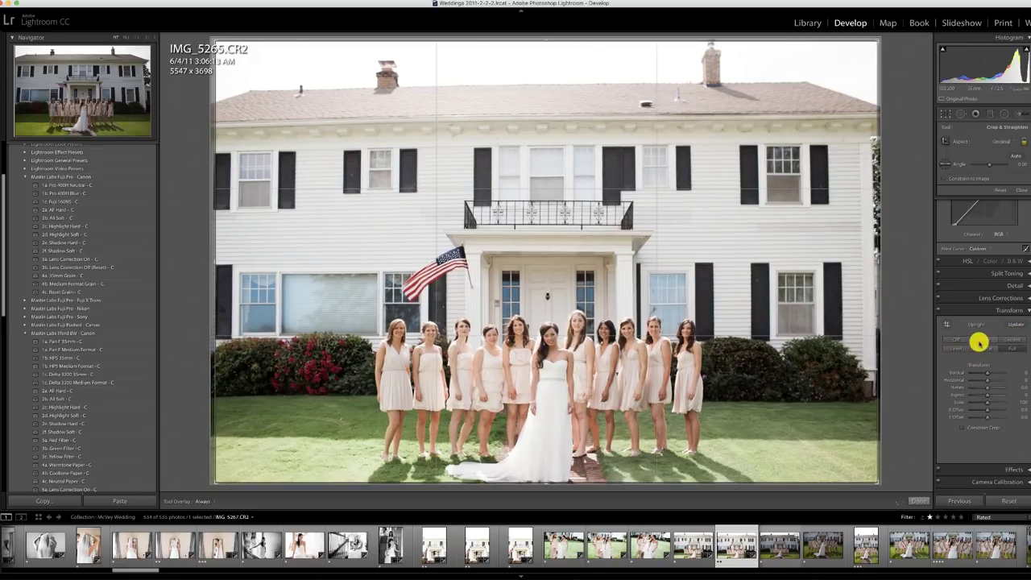
left_click(979, 342)
key("r")
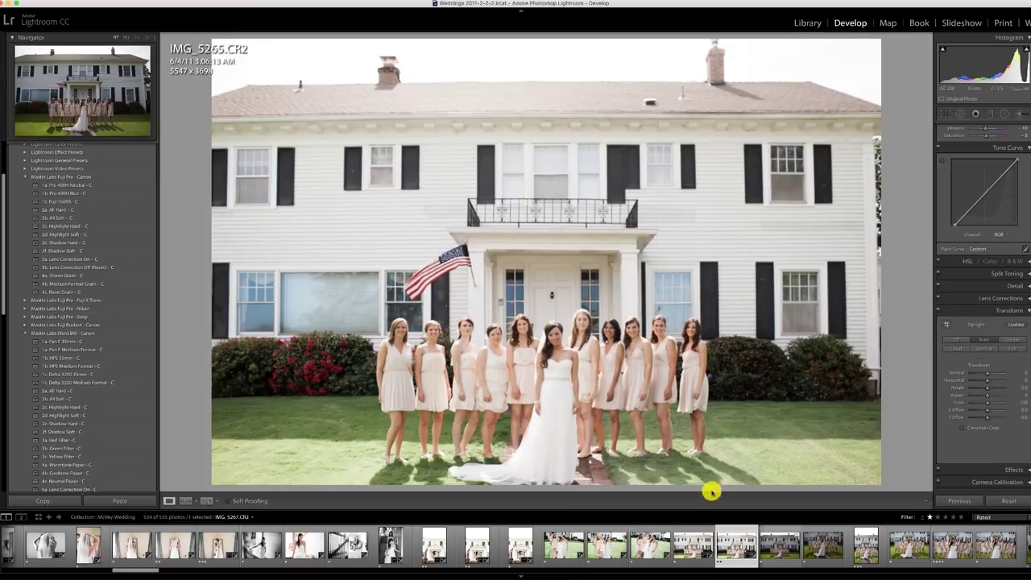
Copy the previous photo's settings to IMG_5267.CR2
left_click(788, 538)
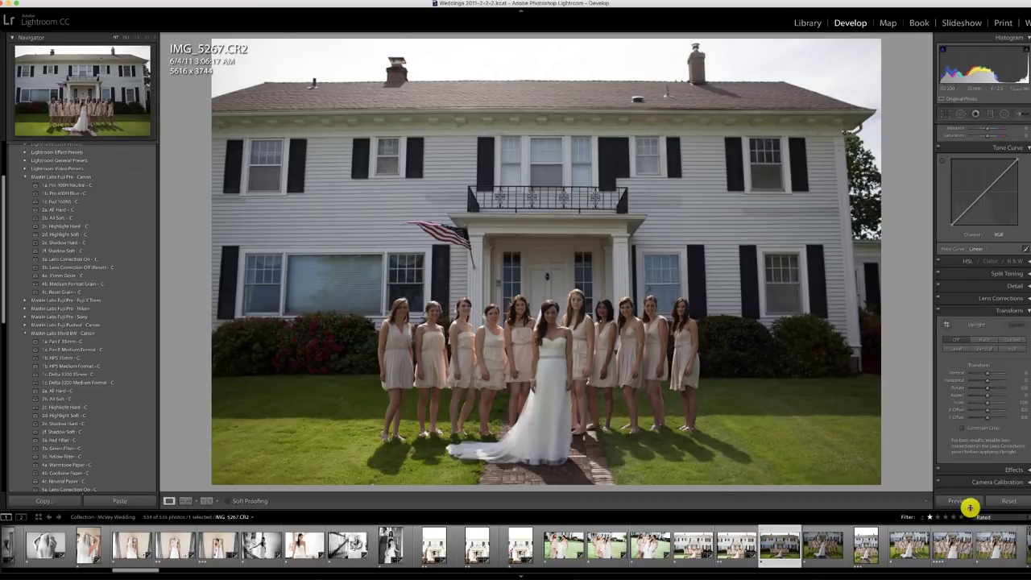
left_click(964, 501)
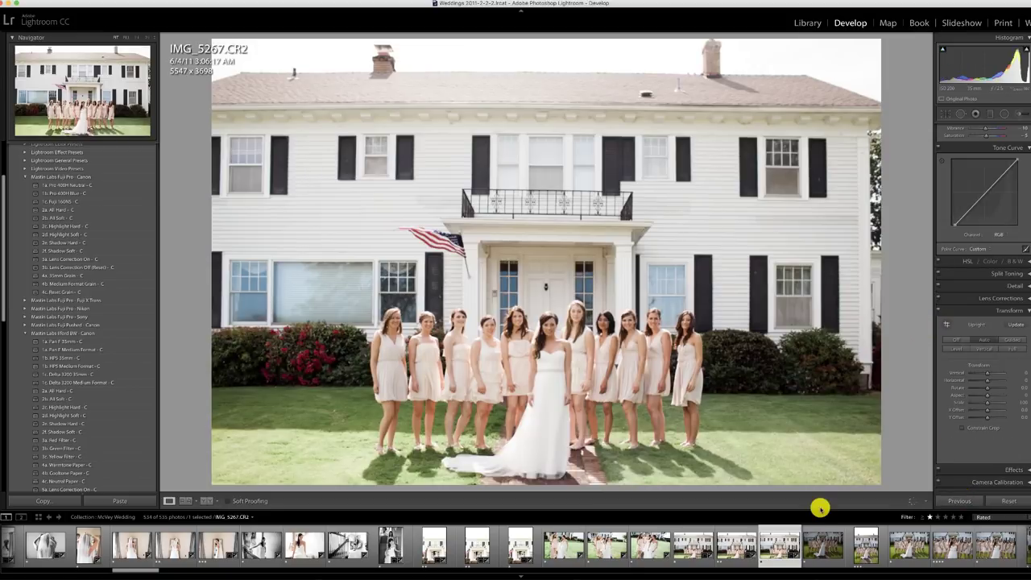
Apply the Pro 400H Blue preset to IMG_5275.CR2, raise its exposure to +1.90 and fine-tune its white balance
left_click(816, 553)
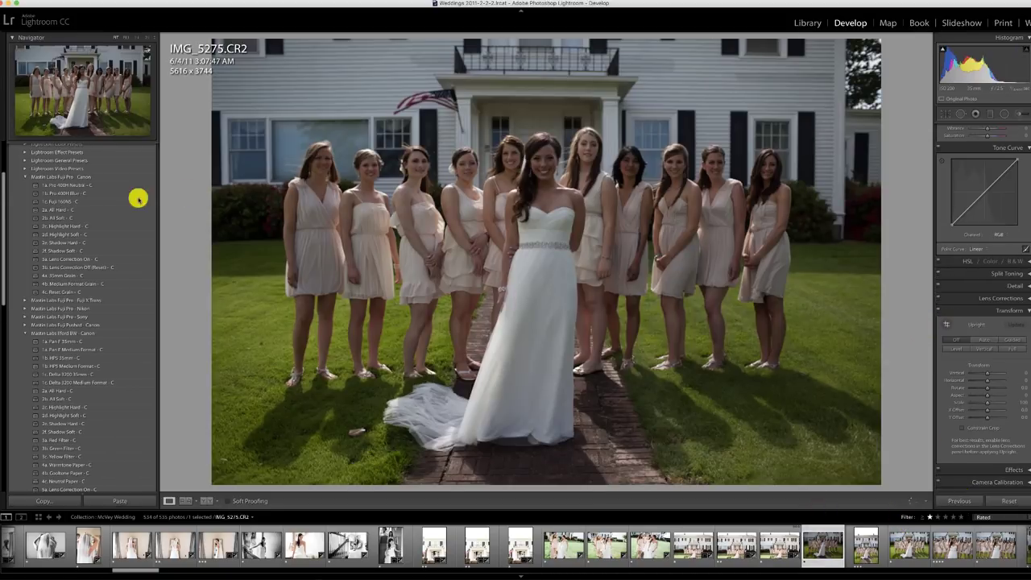
left_click(66, 193)
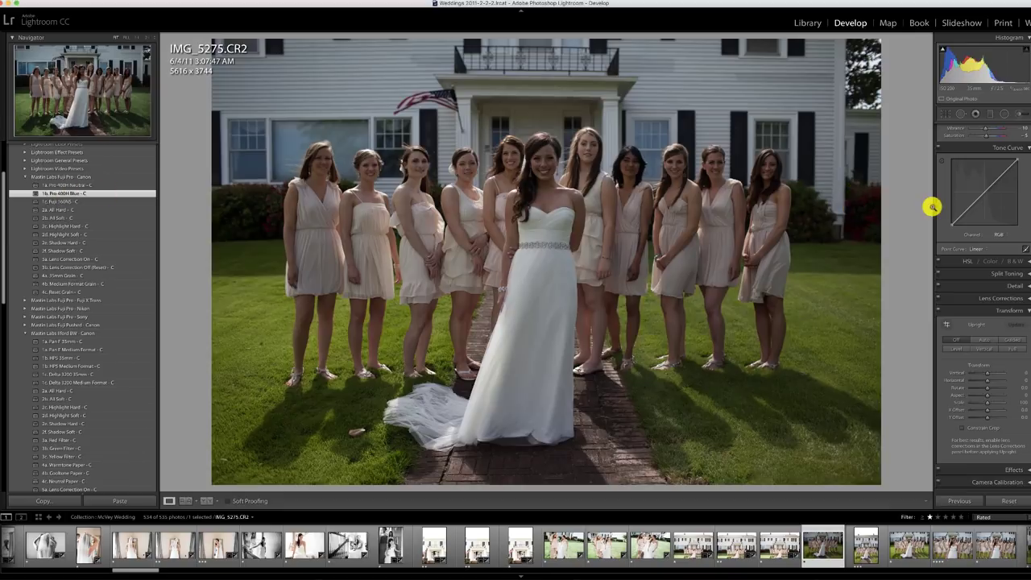
scroll(970, 221, "up", 4)
scroll(974, 212, "down", 1)
left_click_drag(986, 193, 993, 190)
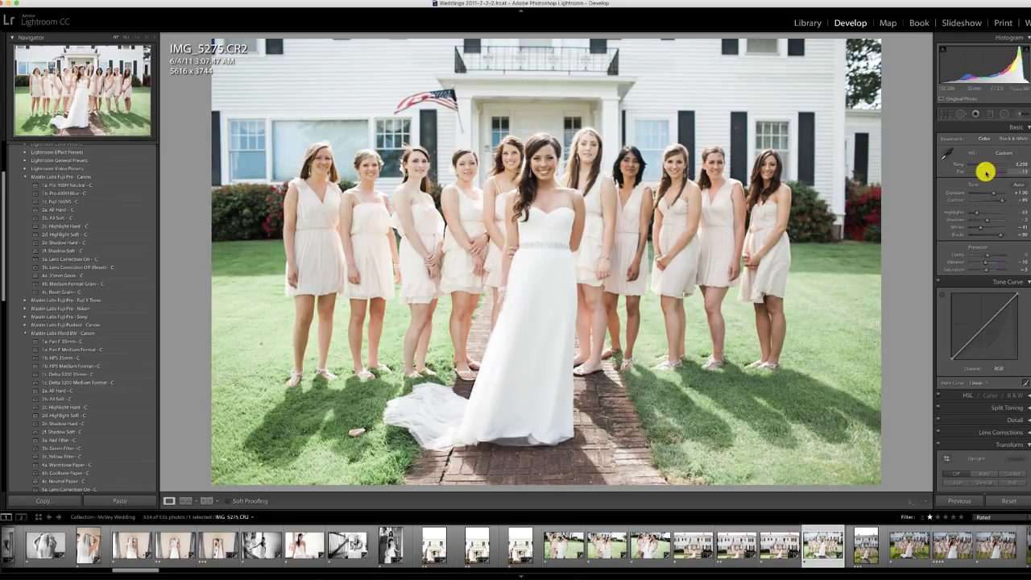
Increase the exposure of IMG_5275.CR2 to +2.15 and apply the All Soft preset
left_click_drag(993, 193, 995, 193)
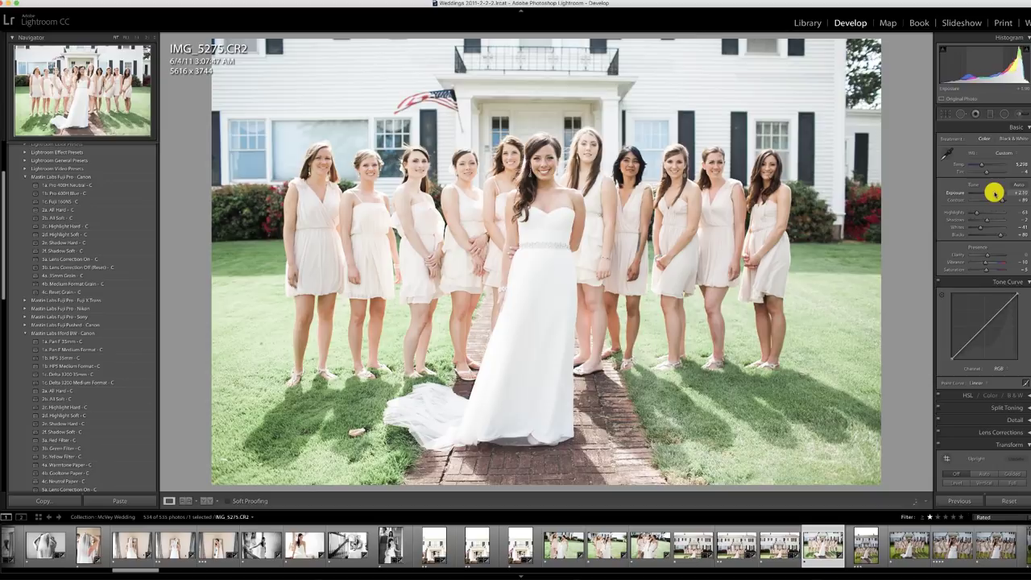
left_click(51, 218)
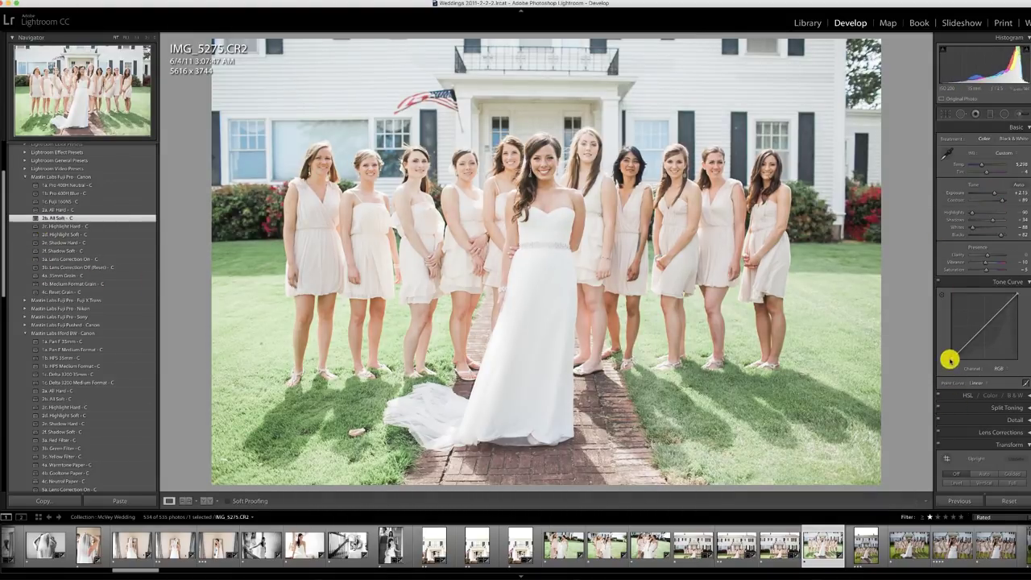
Pull the tone curve's black point inward on IMG_5275 and apply that photo's settings to IMG_5278
left_click_drag(950, 358, 957, 361)
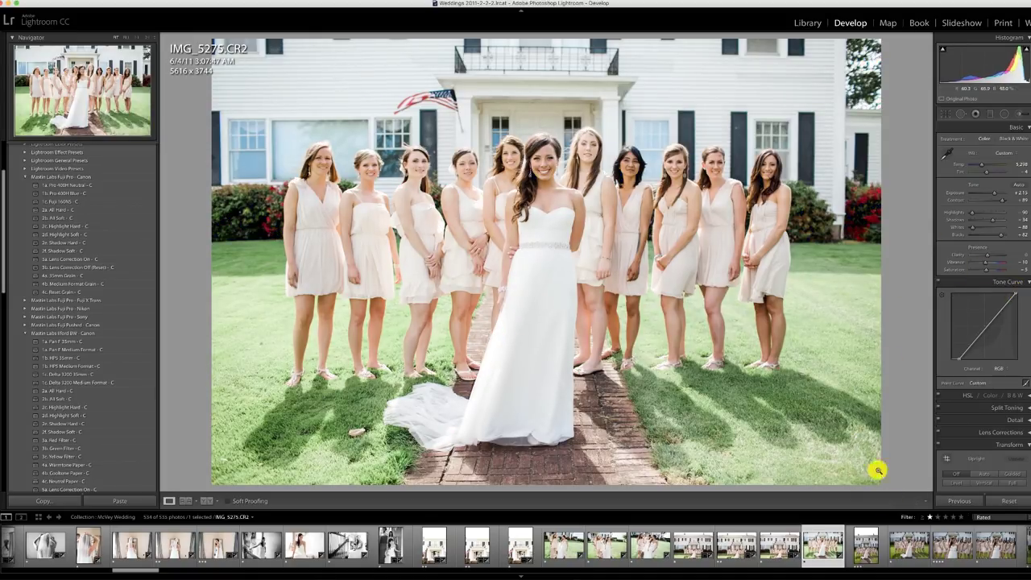
left_click(862, 543)
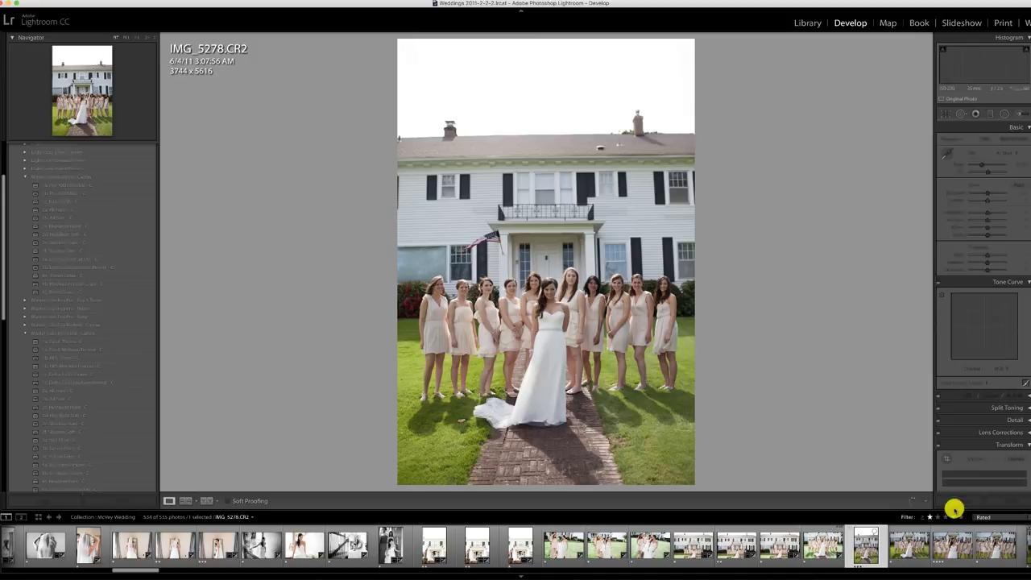
left_click(957, 500)
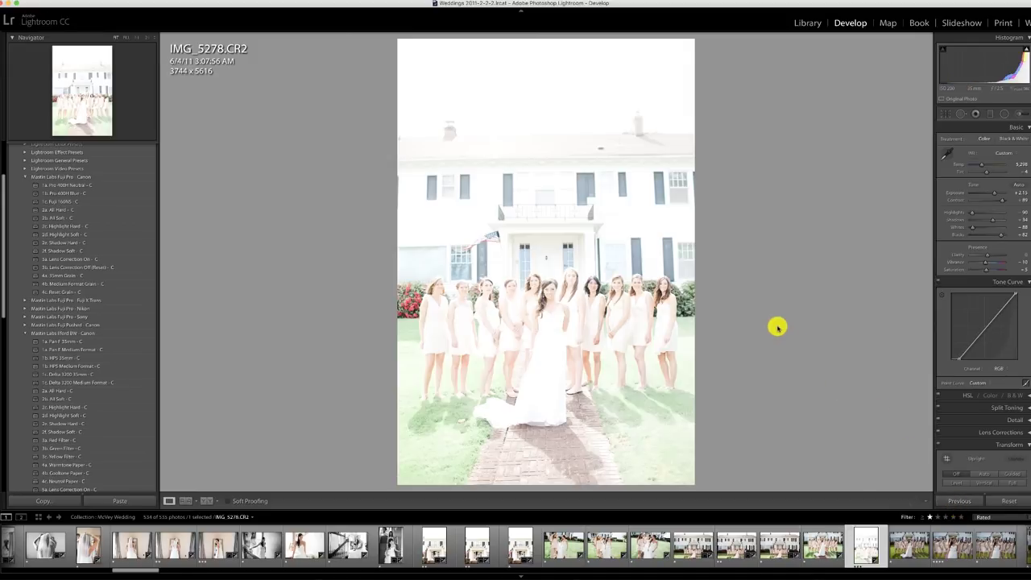
Lower the exposure of IMG_5278 to +0.70 and straighten its crop so the house sits level
left_click_drag(995, 193, 988, 193)
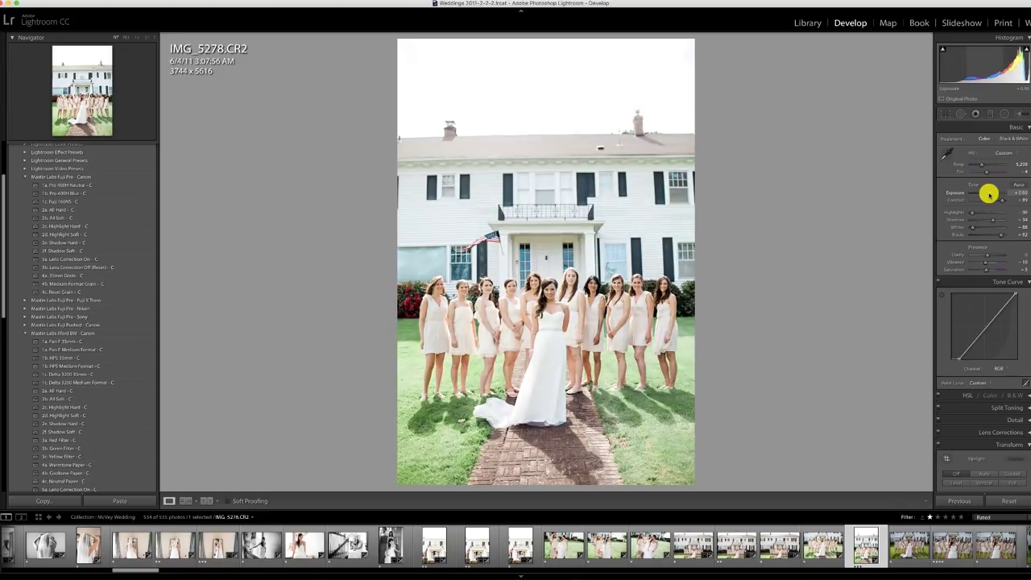
key("r")
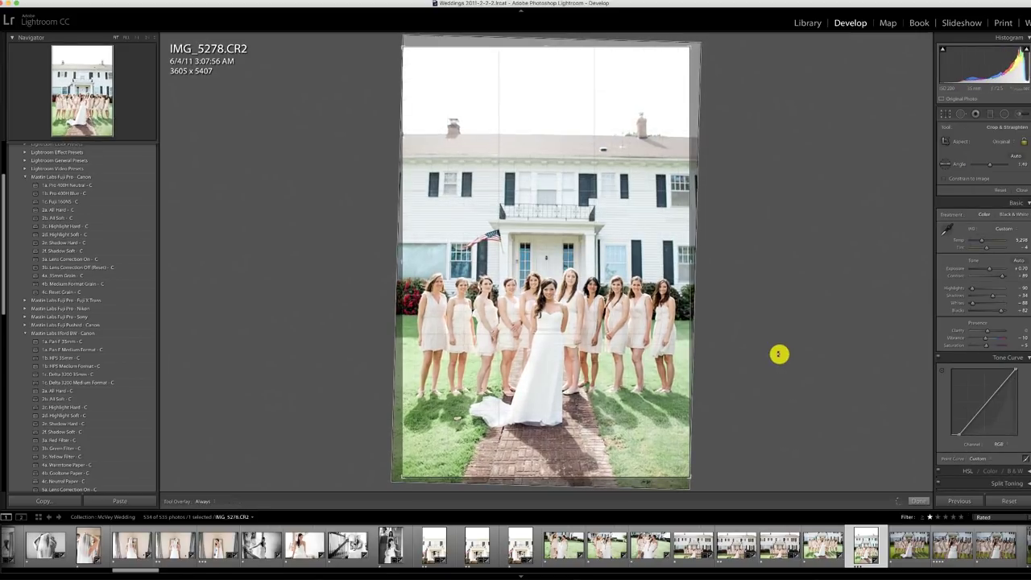
key("Return")
Apply the previous photo's settings to IMG_5279 and readjust its straightening angle to 0.97
left_click(907, 550)
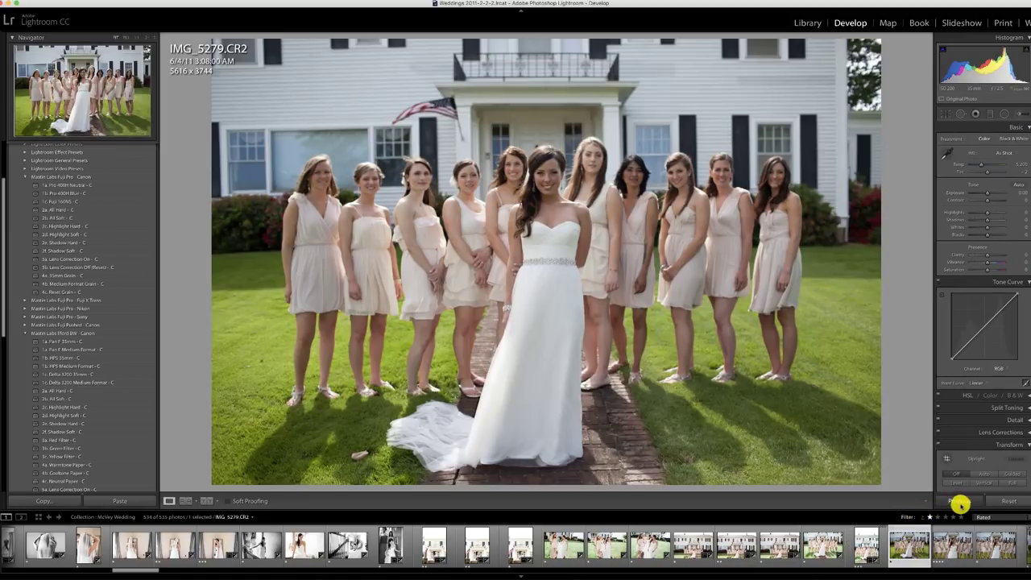
left_click(959, 501)
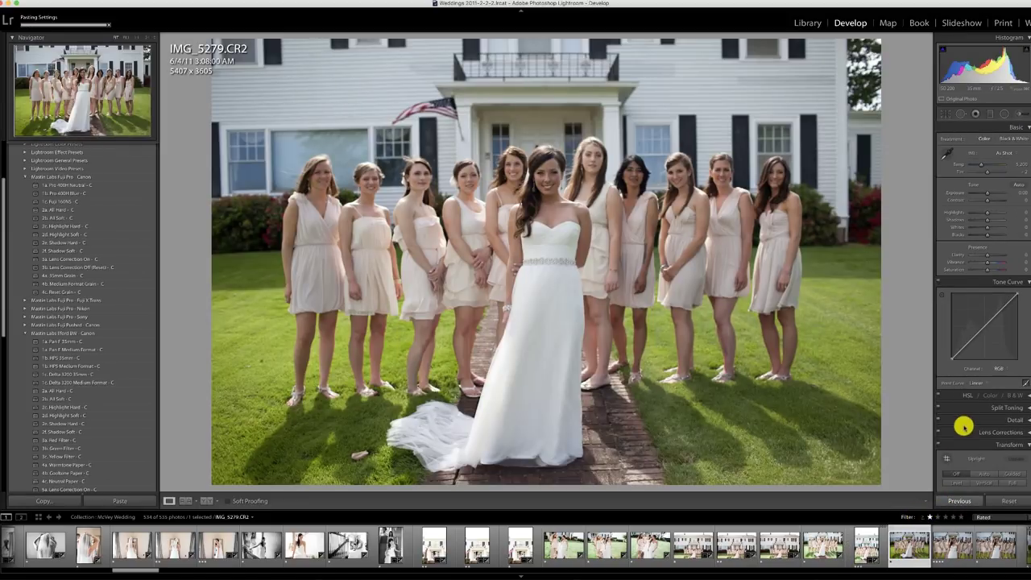
key("r")
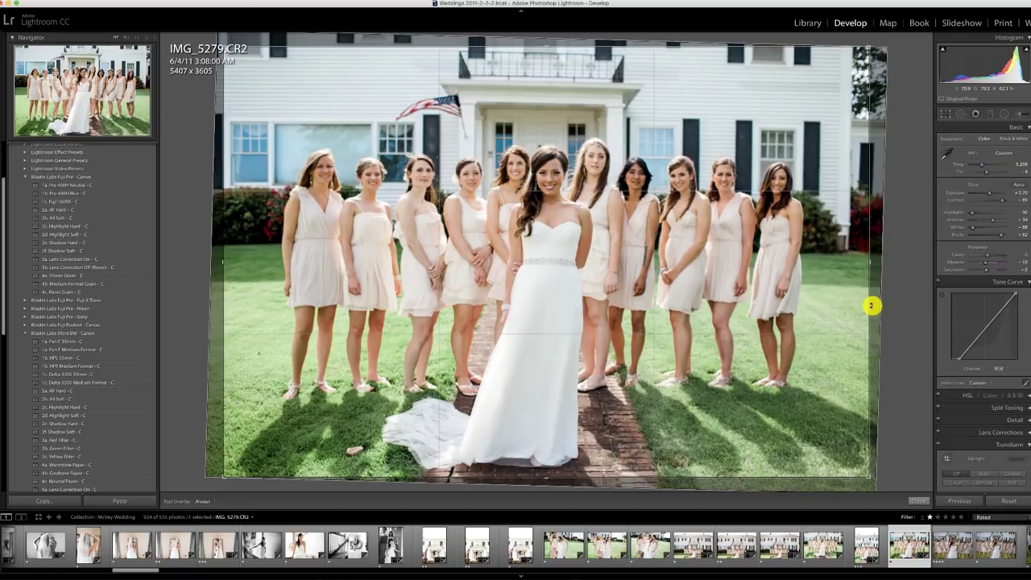
left_click_drag(874, 305, 876, 299)
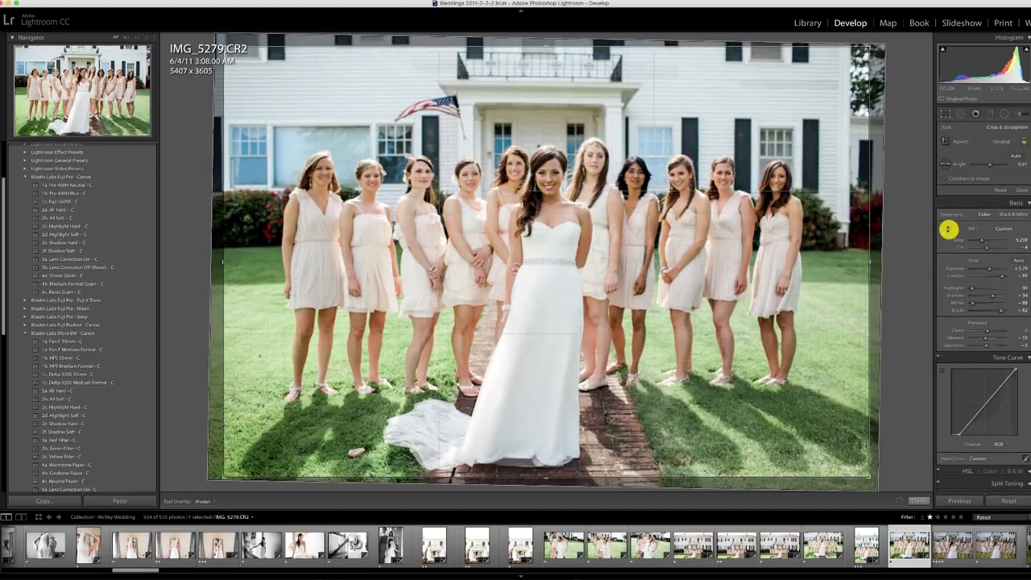
key("r")
Raise the exposure of IMG_5279 to +1.20 and apply its settings to IMG_5286
left_click_drag(988, 193, 990, 193)
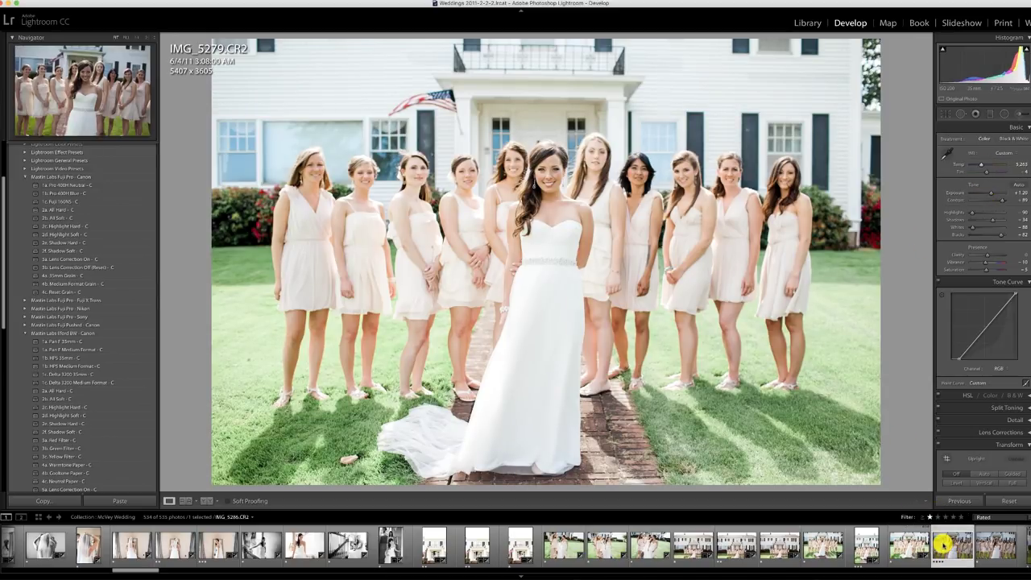
left_click(944, 541)
left_click(953, 505)
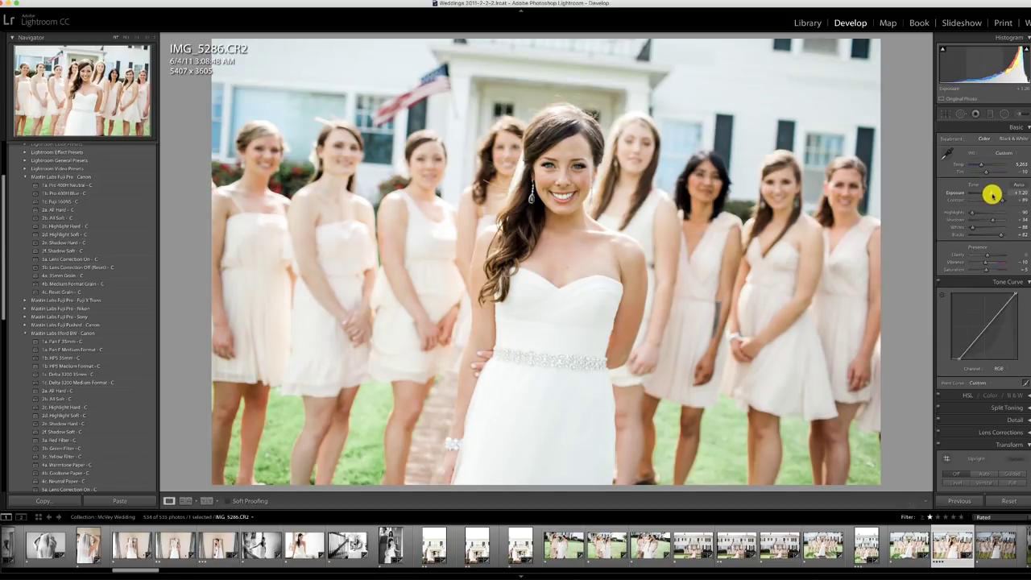
Apply the previous photo's settings to IMG_5292 and rotate its crop counter to the inherited tilt to level the house
left_click(987, 545)
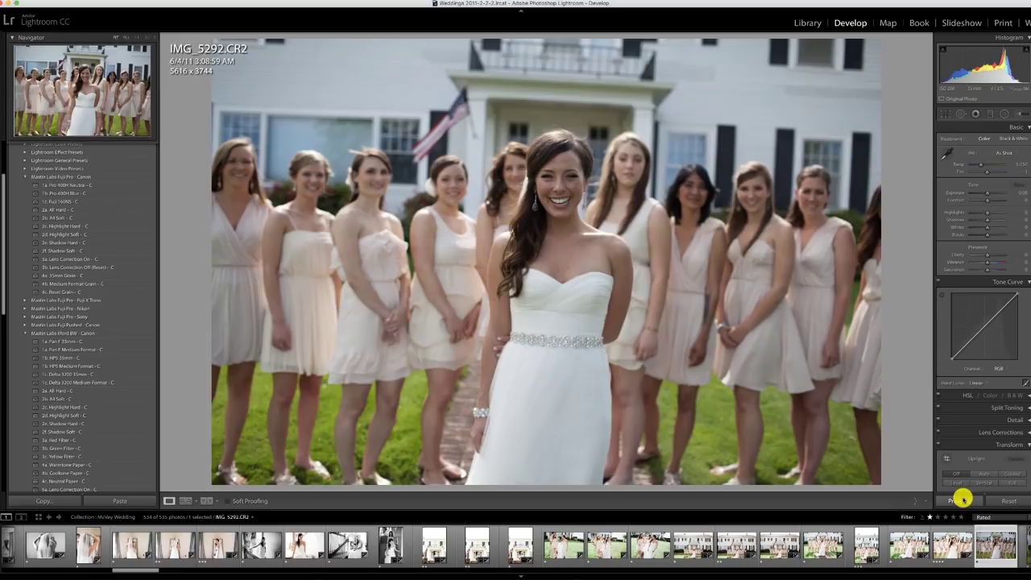
left_click(959, 500)
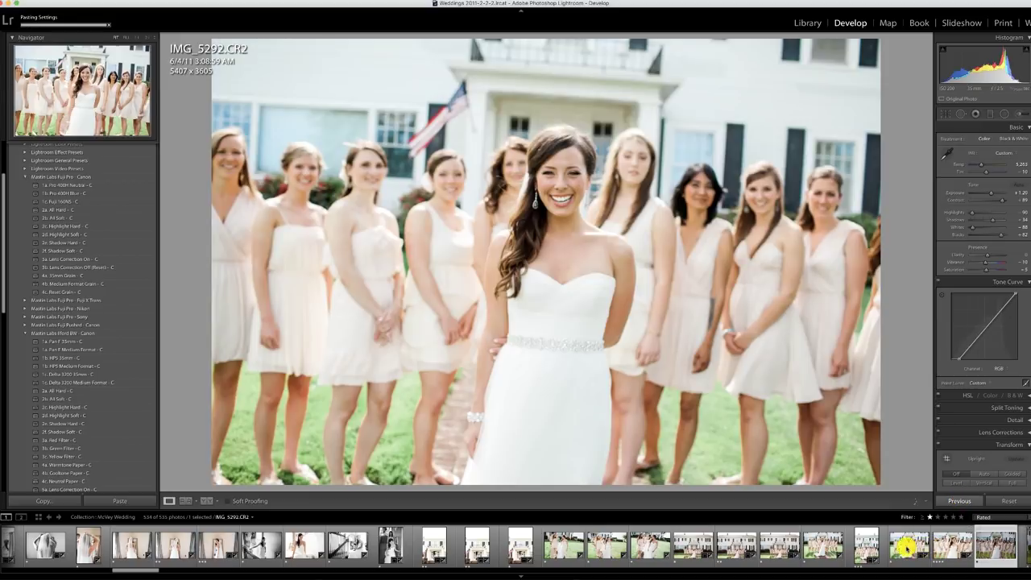
key("r")
left_click_drag(900, 336, 895, 310)
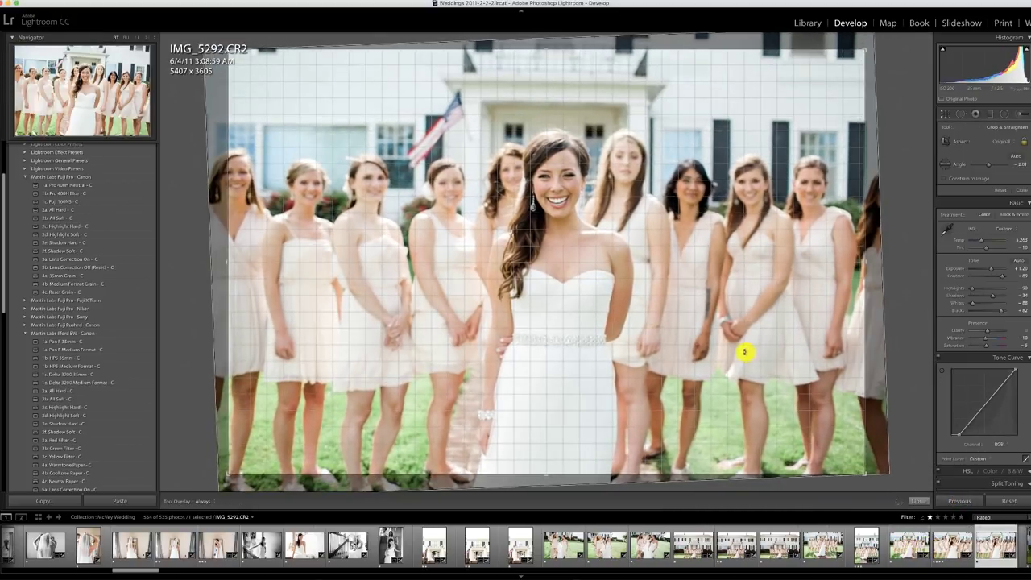
key("Return")
Apply the Fuji 160NS and All Soft presets to IMG_5293, fine-tuning the white balance and setting the exposure to +0.25
scroll(884, 550, "down", 5)
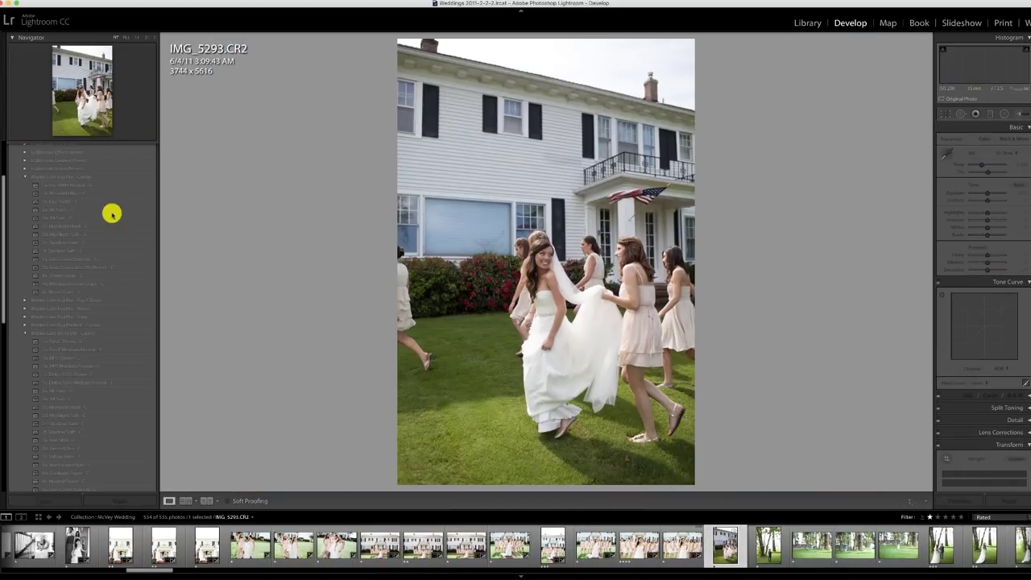
left_click(65, 201)
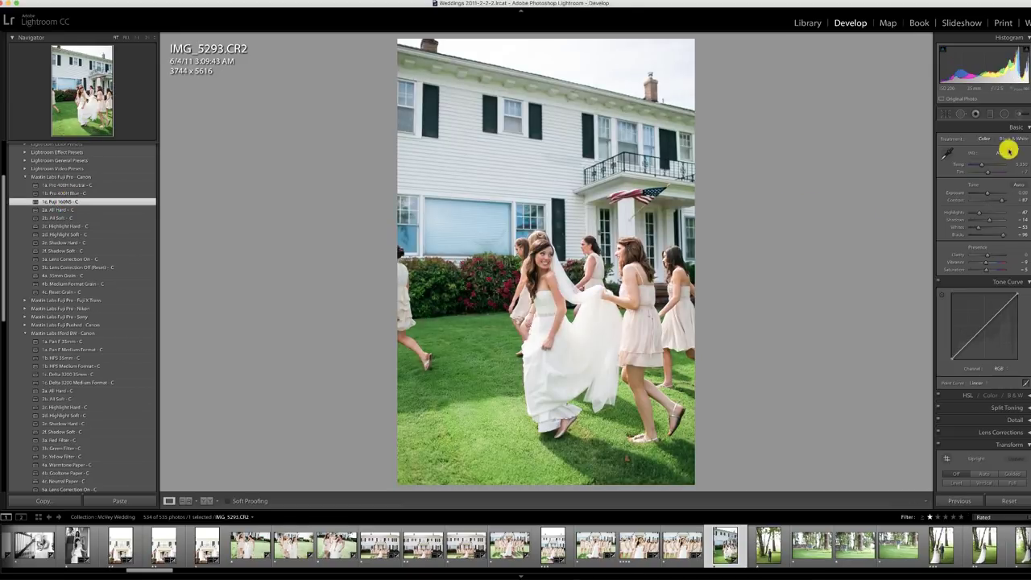
left_click(980, 167)
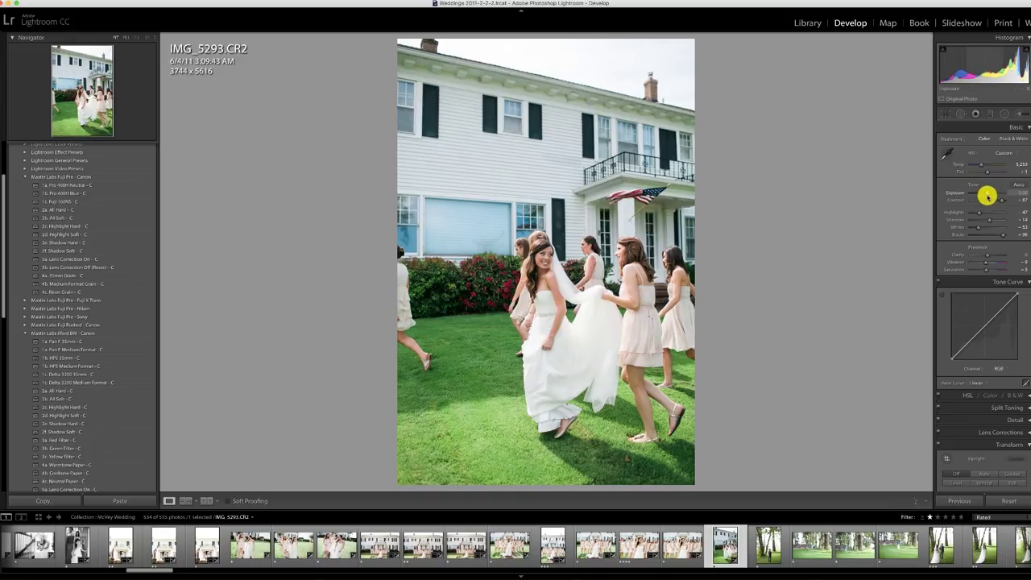
left_click_drag(984, 196, 987, 195)
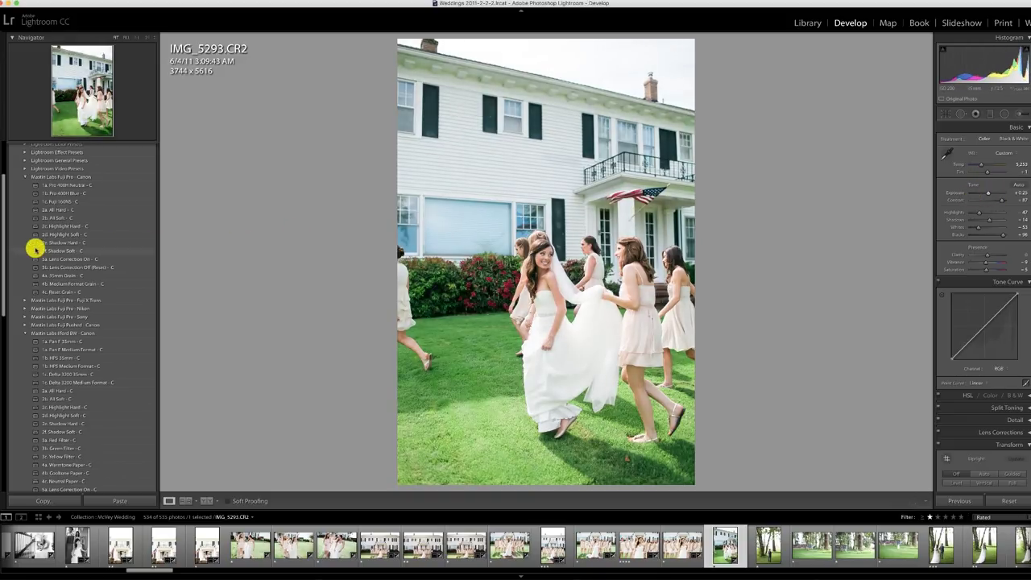
left_click(57, 217)
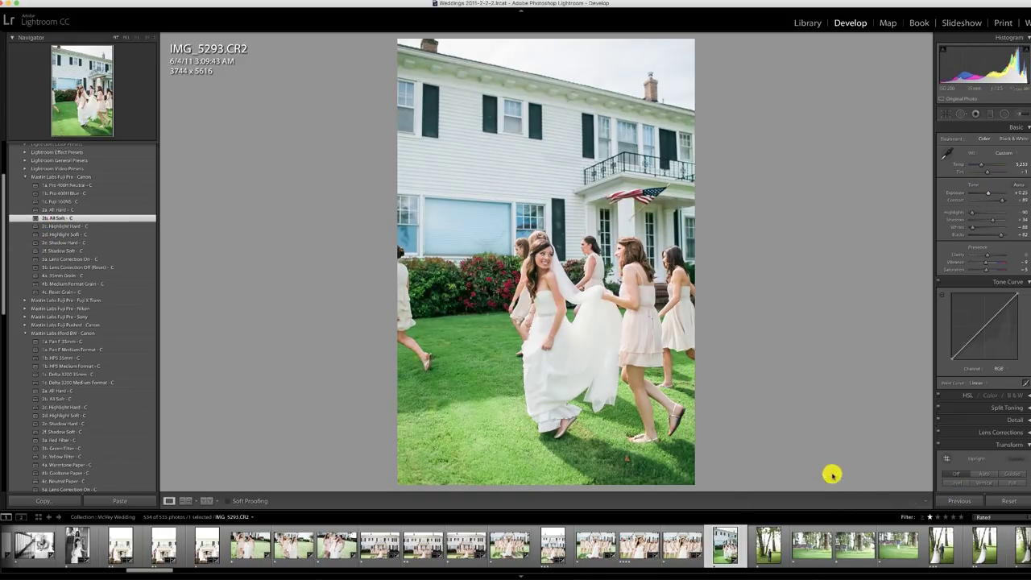
Apply the Pro 400H Blue preset to IMG_5304, warm it to temperature 5,827 with tint +12, and raise the exposure slightly
left_click(767, 535)
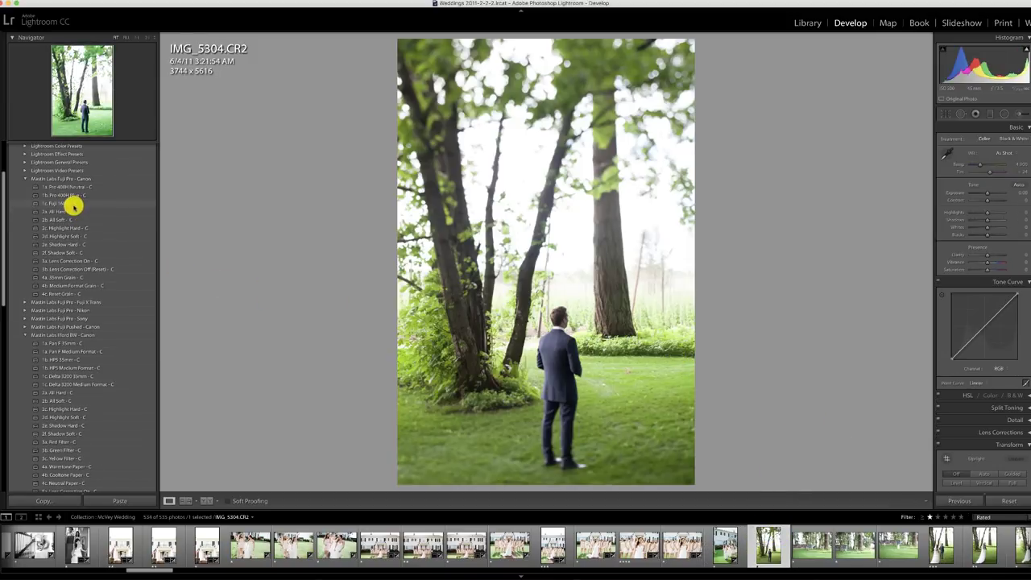
left_click(69, 194)
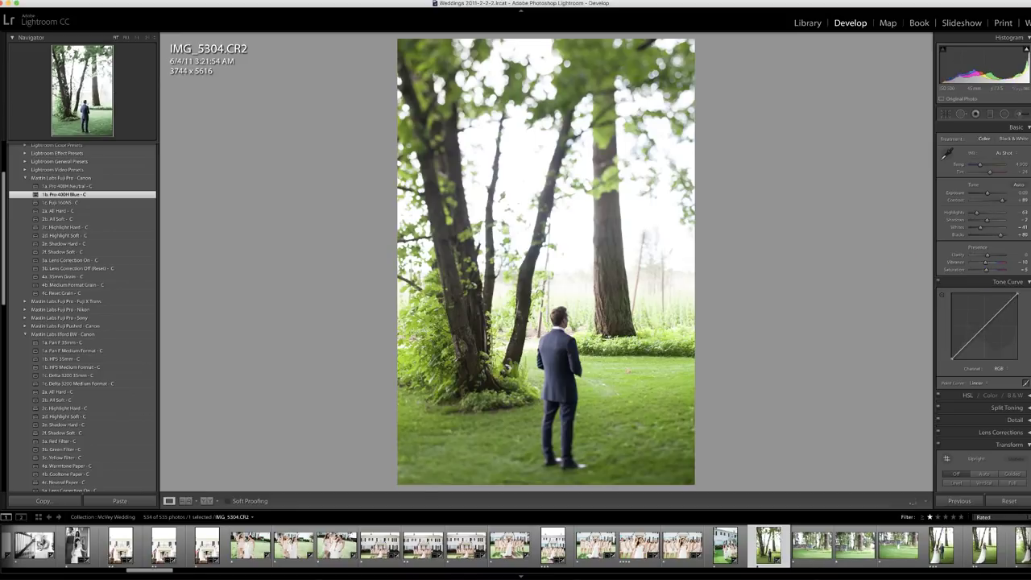
left_click_drag(976, 164, 989, 194)
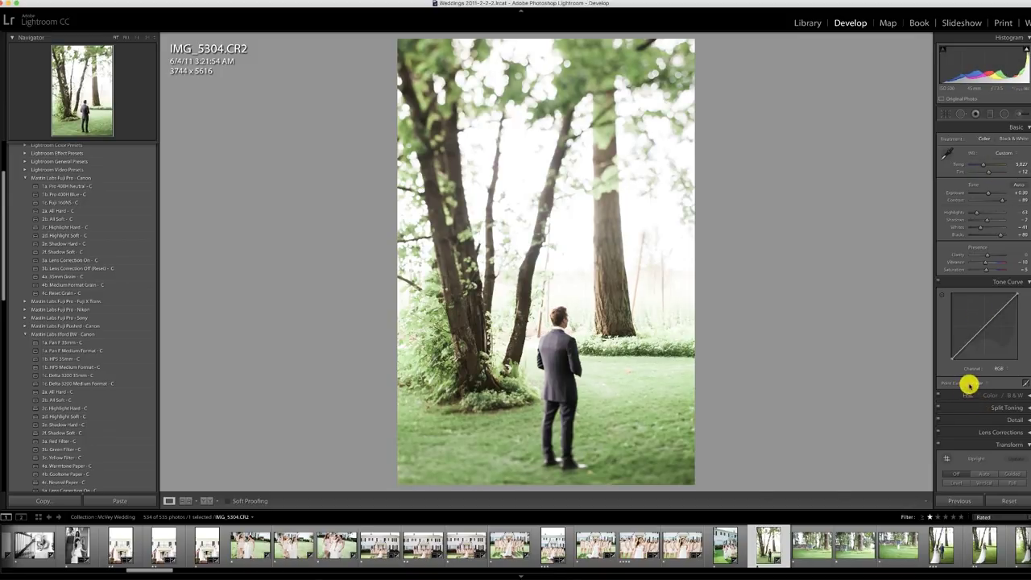
Apply the previous photo's settings to IMG_5308 and lower its exposure to -0.25
left_click(813, 546)
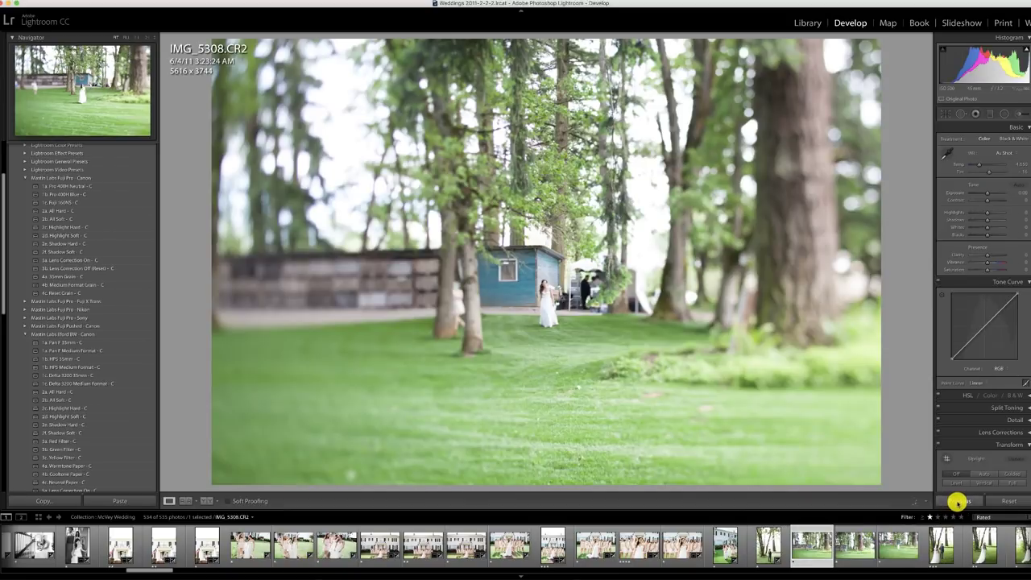
left_click(956, 502)
left_click_drag(990, 194, 984, 194)
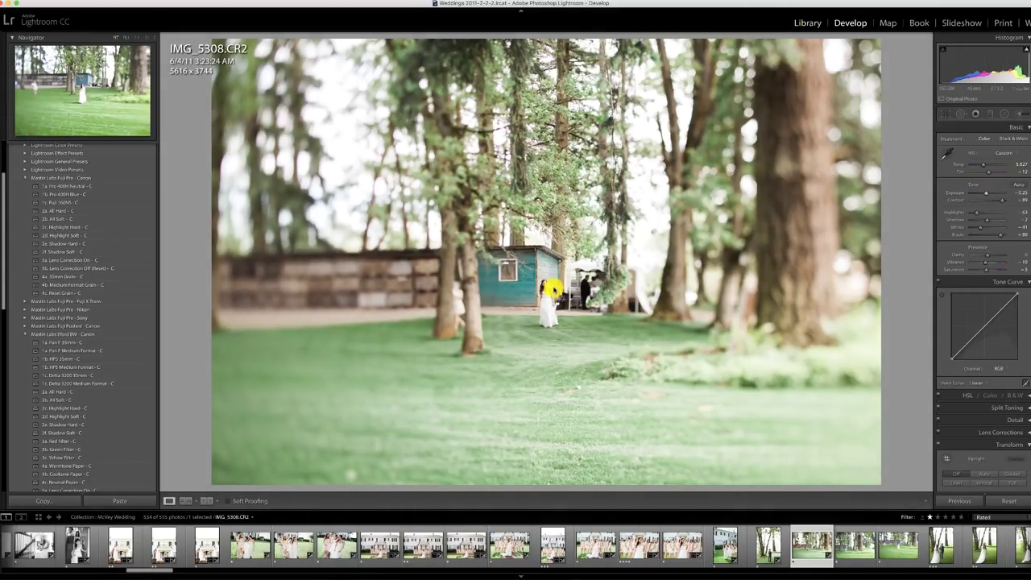
Switch to the Library and show the wedding collection as a thumbnail grid
key("e")
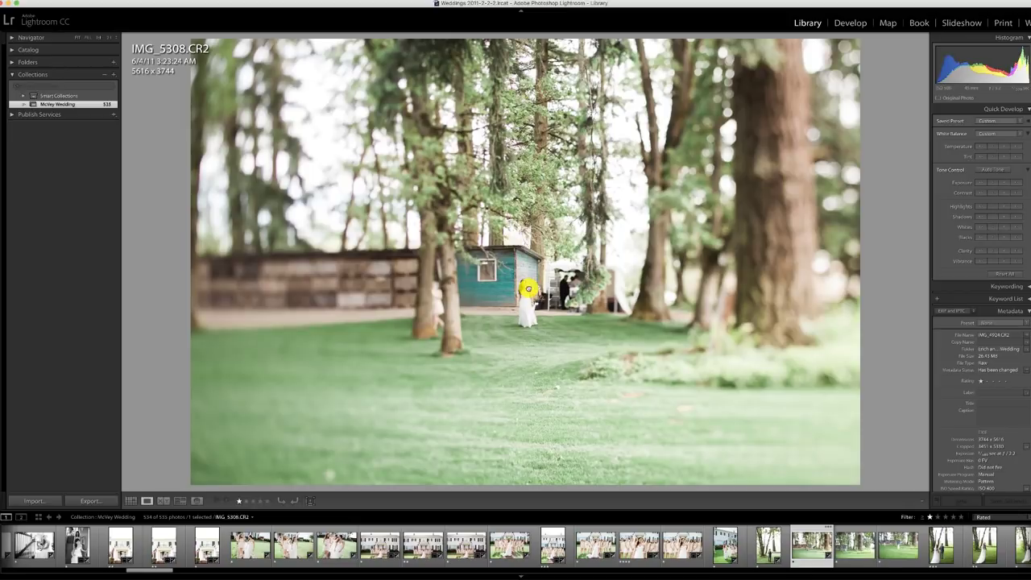
key("c")
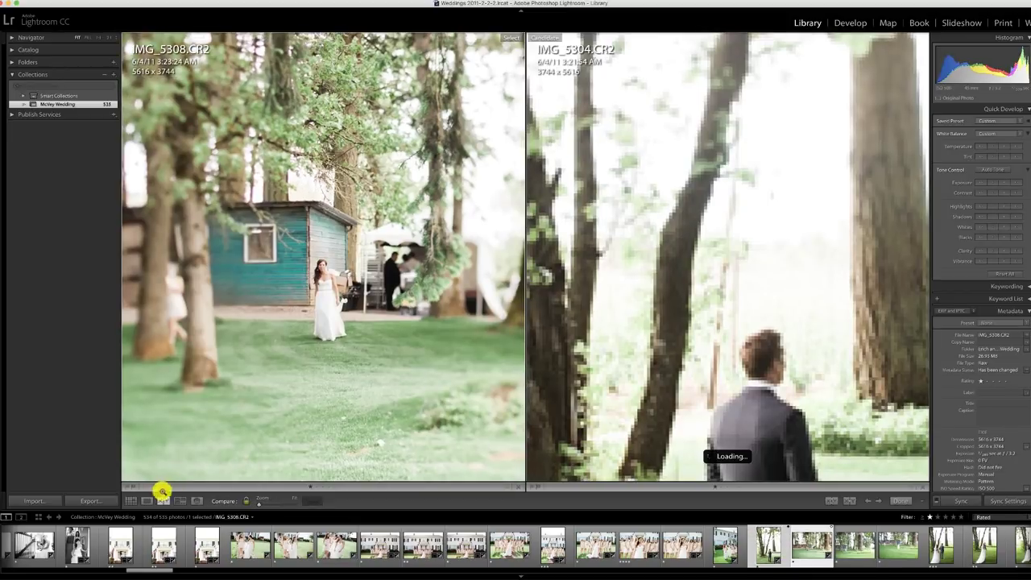
left_click(133, 503)
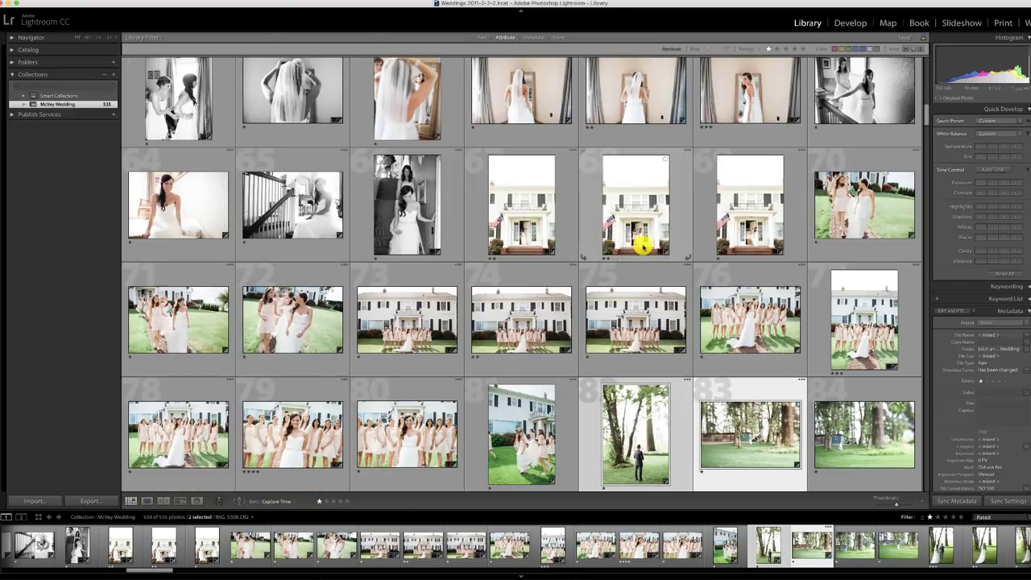
Select photos 83 through 118, starting from IMG_5308, and synchronize its develop settings across them without lens corrections, transform or crop
scroll(622, 254, "down", 5)
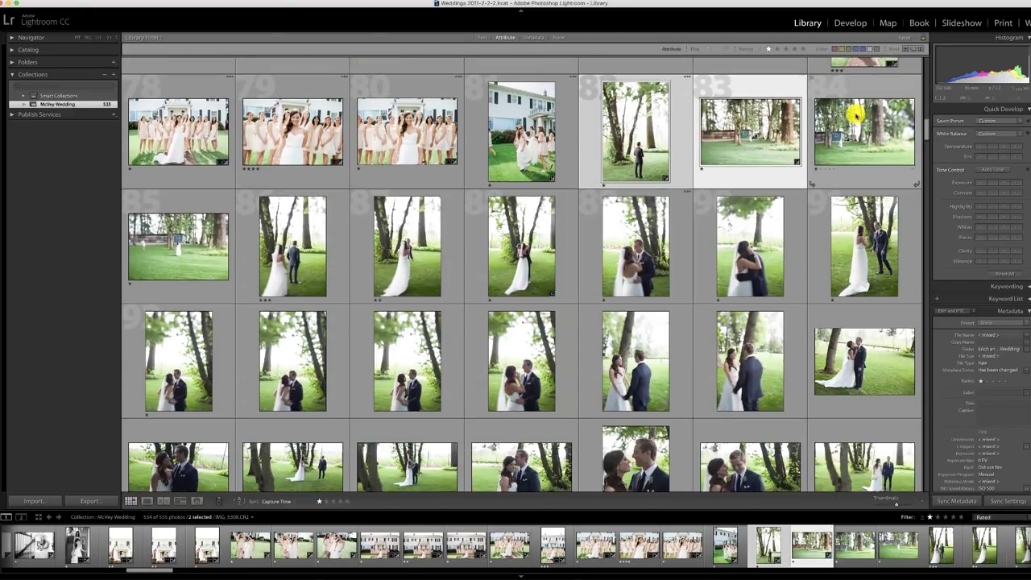
left_click(760, 142)
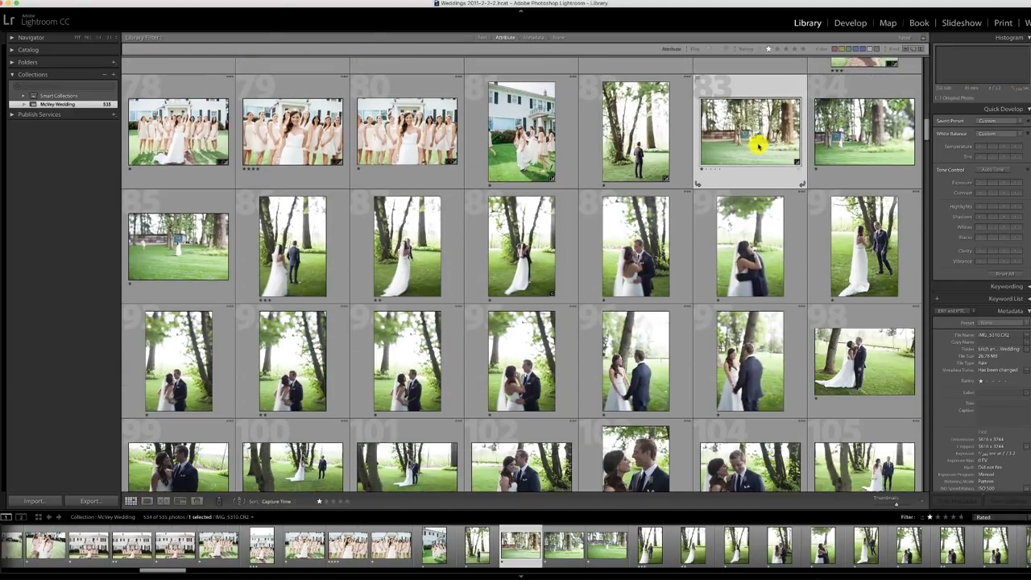
scroll(632, 322, "down", 5)
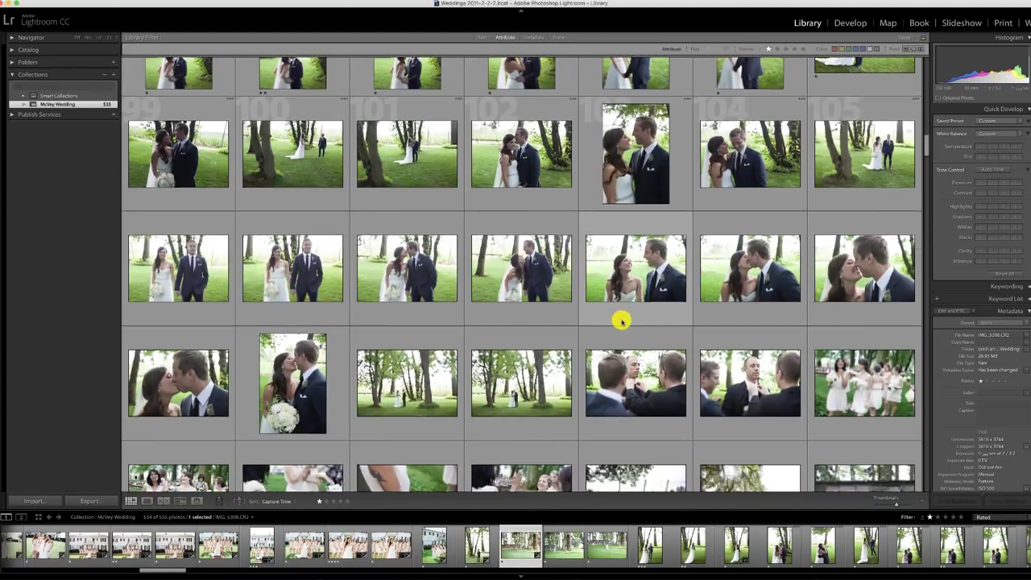
scroll(621, 321, "down", 2)
left_click(732, 244, "shift")
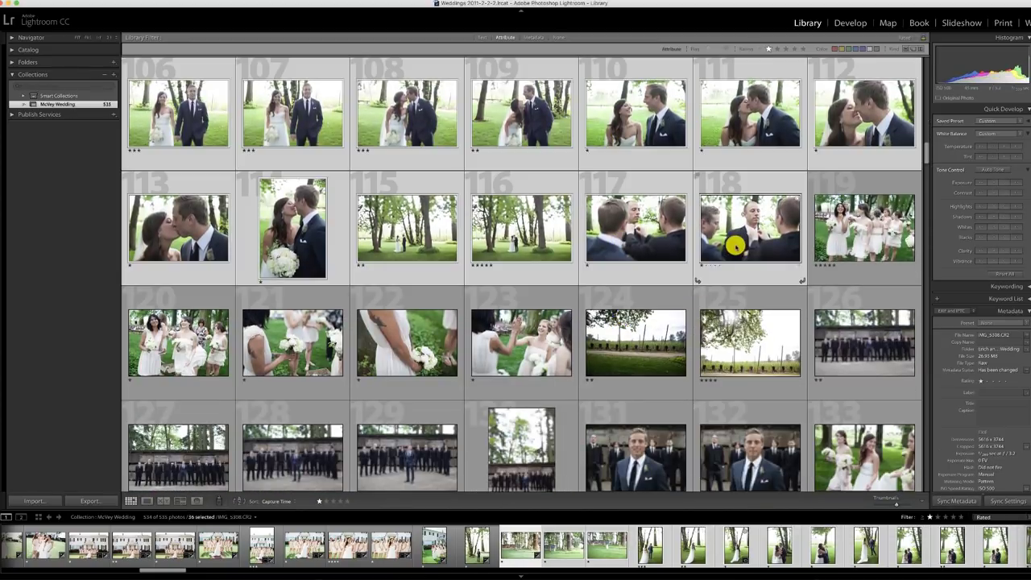
left_click(999, 500)
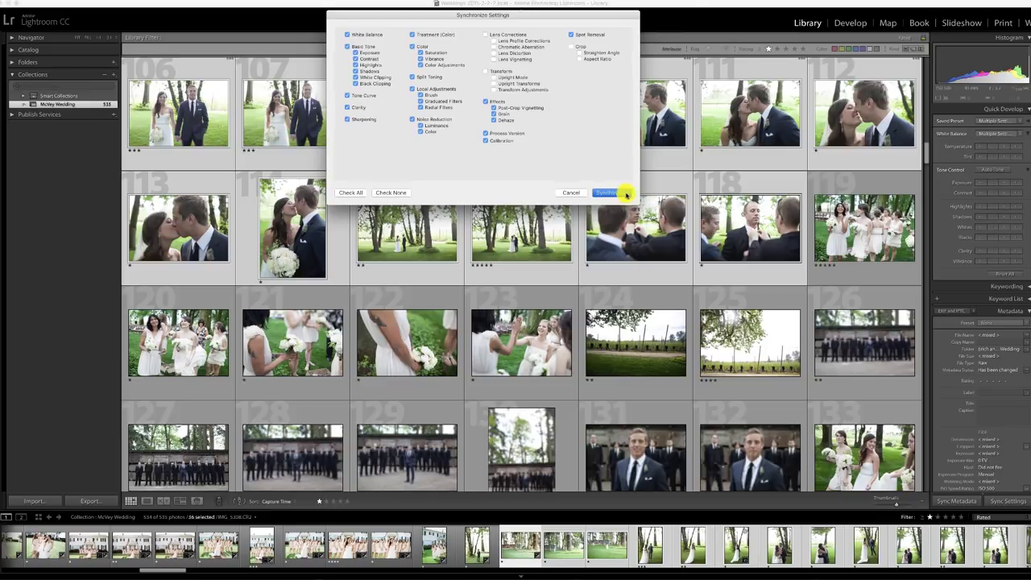
left_click(625, 194)
Open IMG_5313, the third photo of the synchronized set, in the Develop module
scroll(644, 235, "up", 5)
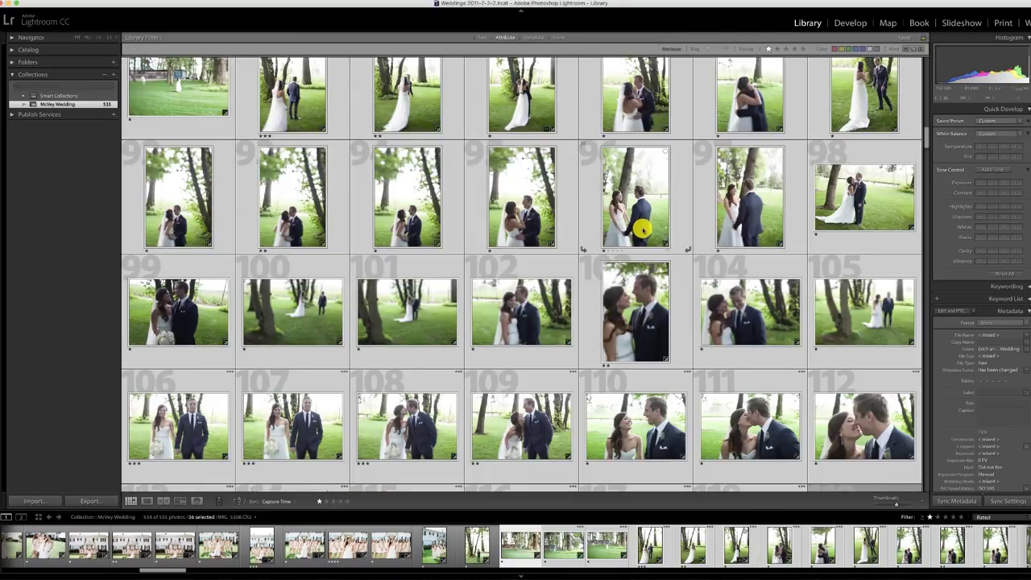
scroll(642, 225, "up", 3)
left_click(191, 262)
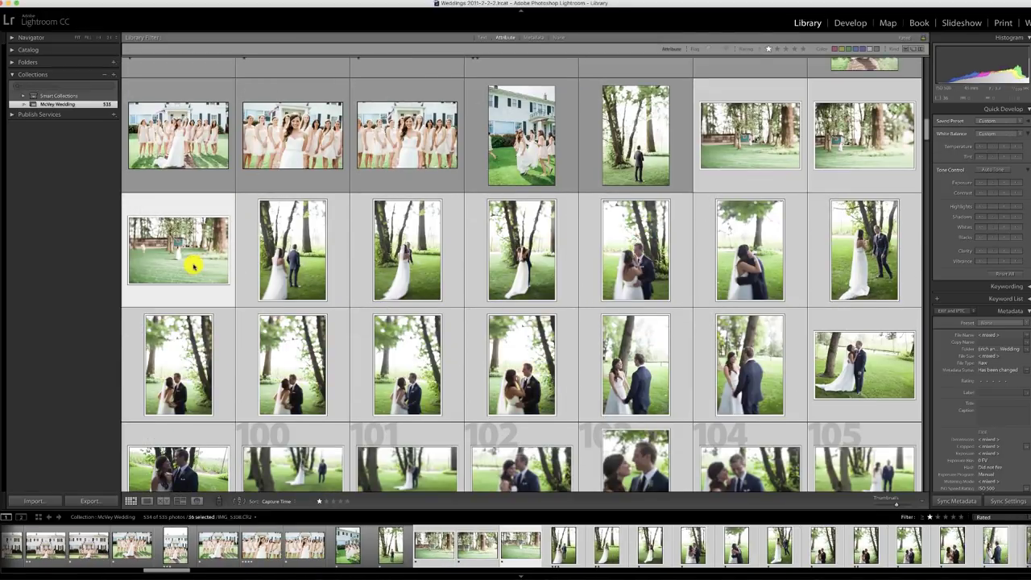
key("d")
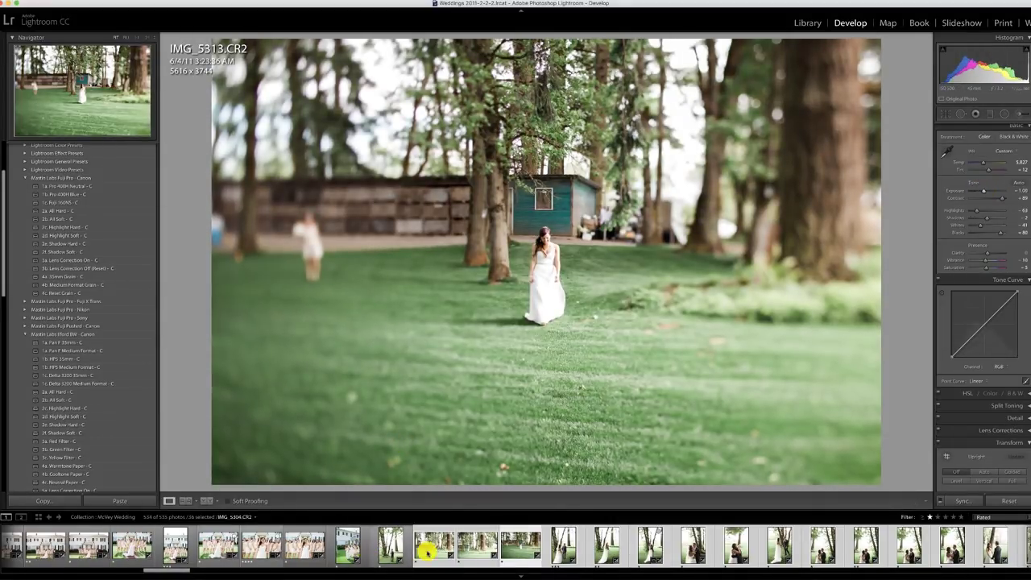
Open IMG_5310, the photo of the bride in front of the teal shed, and lower its exposure to about -0.70
left_click(394, 548)
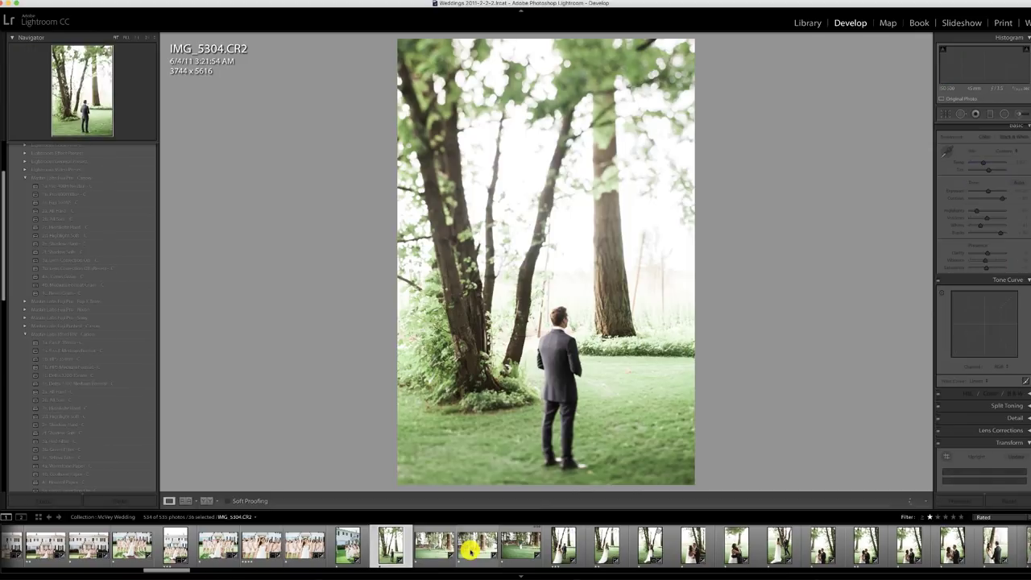
left_click(470, 550)
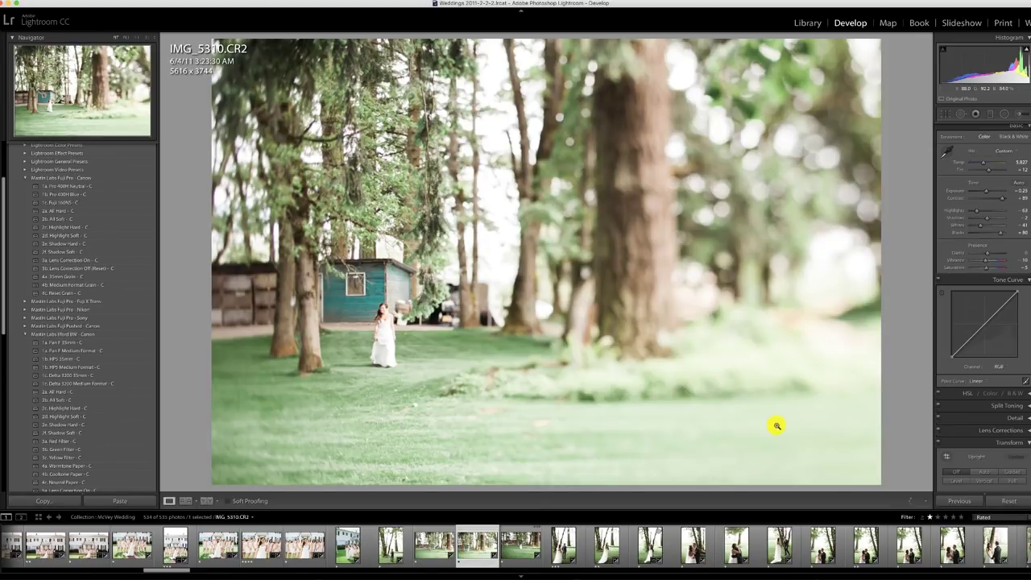
left_click(984, 193)
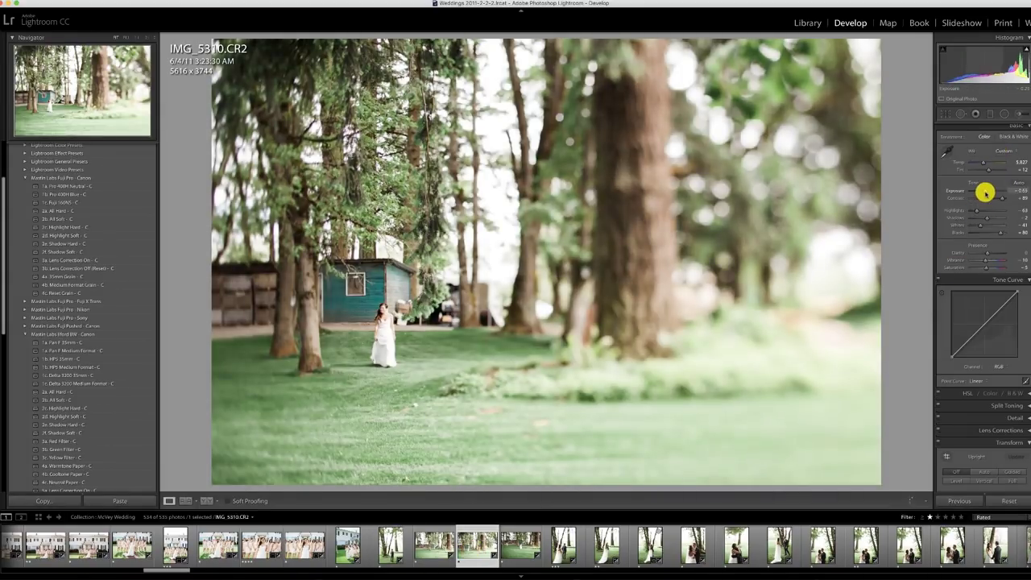
Open IMG_5315, the bride walking up behind the groom, and raise its exposure slightly
left_click(522, 550)
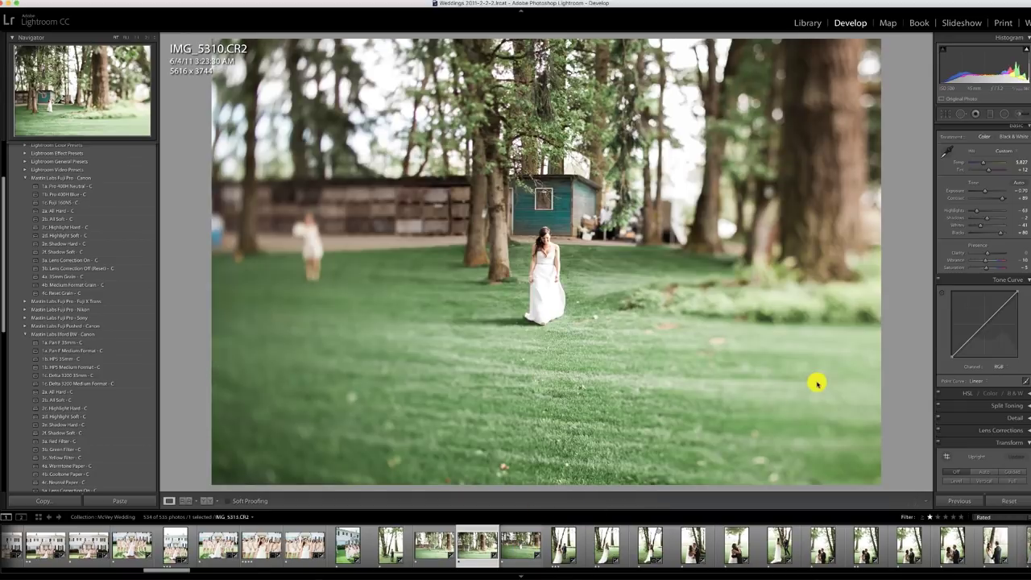
left_click(569, 550)
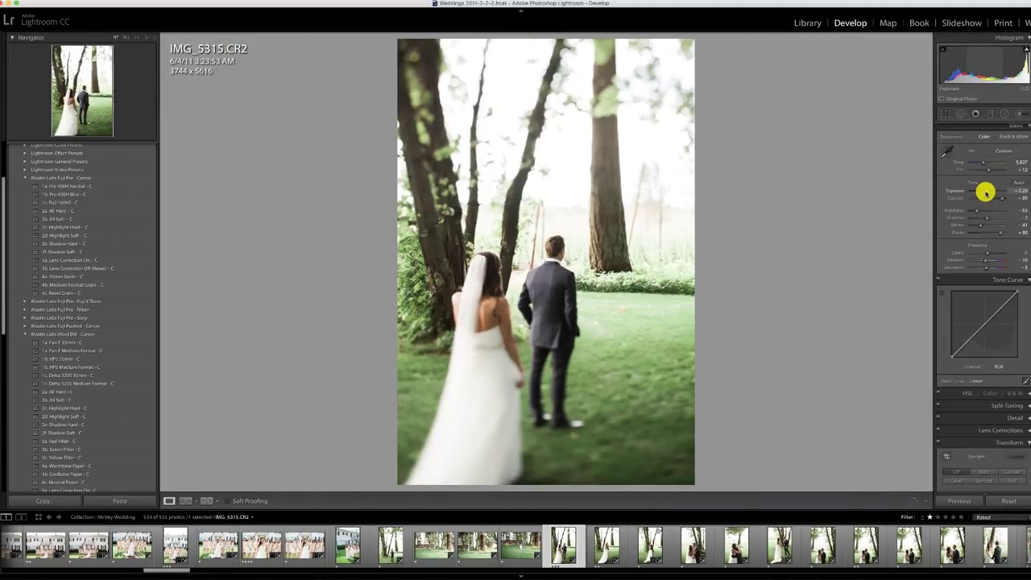
left_click_drag(982, 193, 985, 192)
Open IMG_5319, the hugging couple, raise its exposure slightly and apply the 2b. All Soft - C preset
left_click(606, 550)
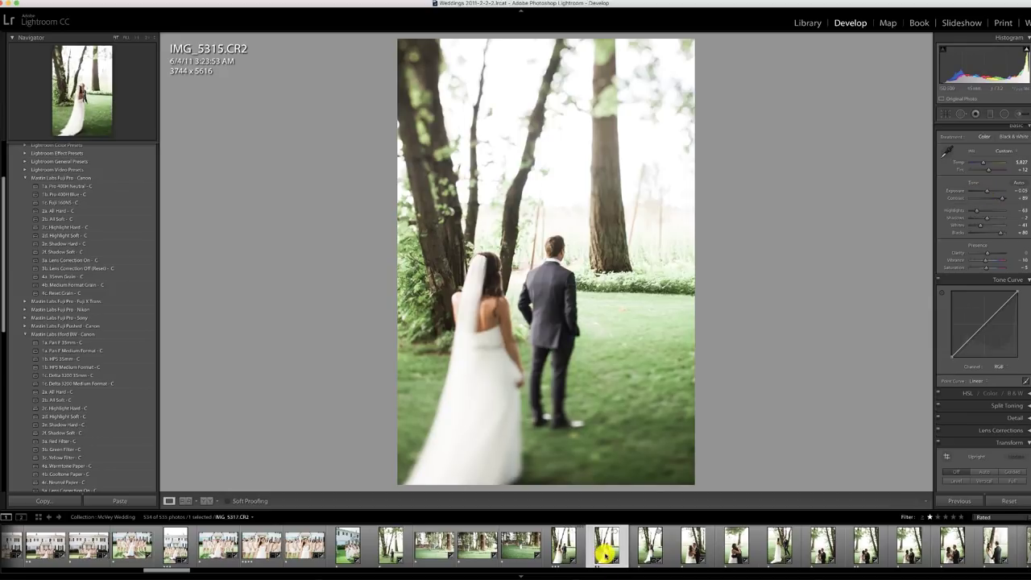
left_click(647, 551)
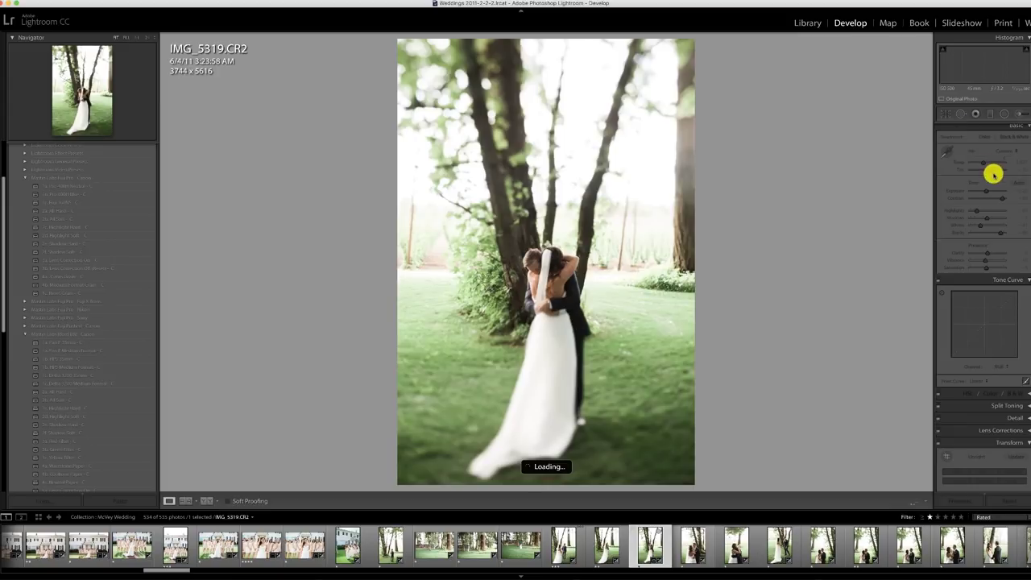
left_click_drag(986, 192, 984, 191)
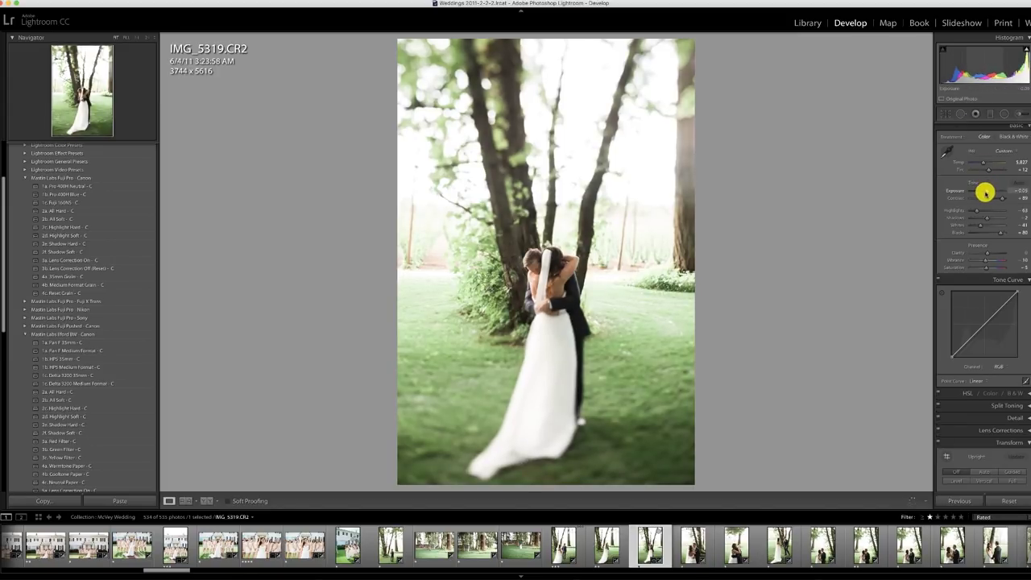
left_click(60, 220)
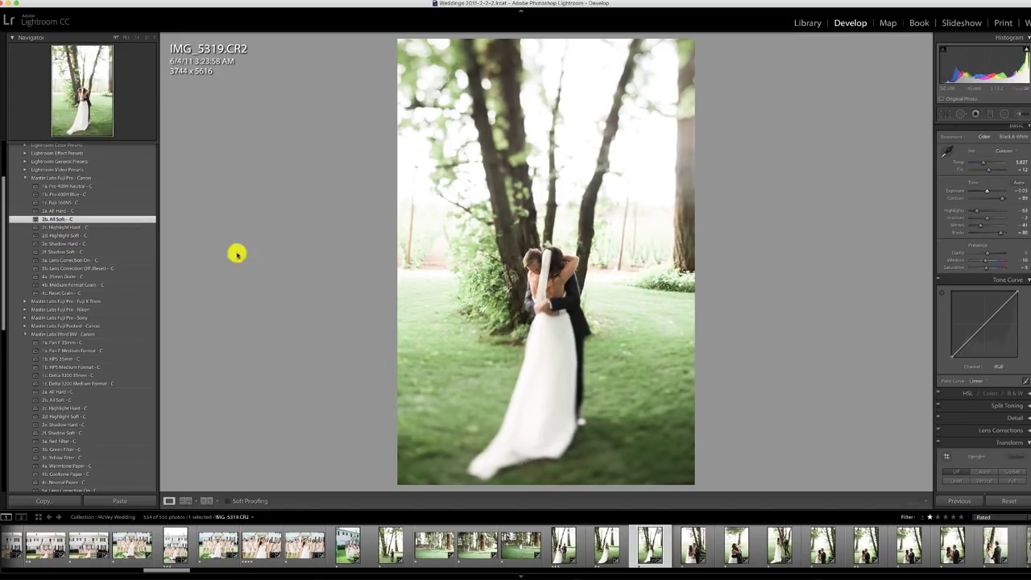
Apply the 2b. All Soft - C preset to IMG_5323, then raise its exposure slightly and reduce the tint to about +3
left_click(686, 535)
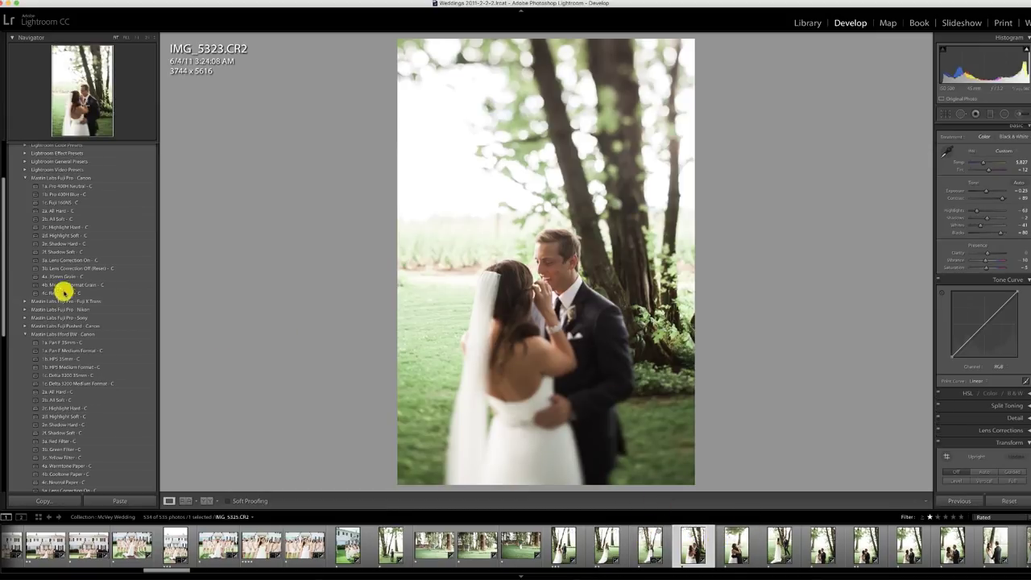
left_click(50, 219)
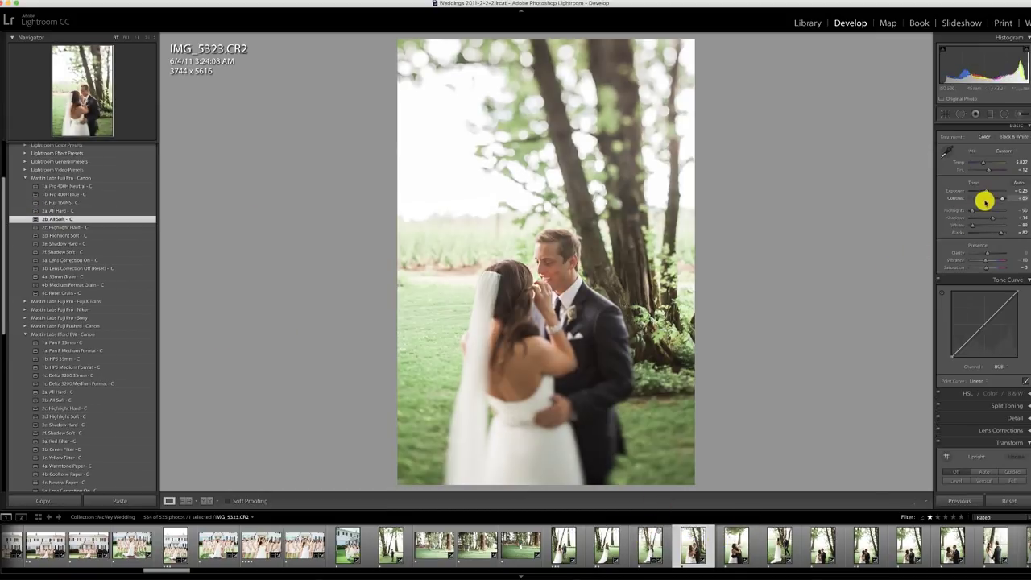
left_click(985, 191)
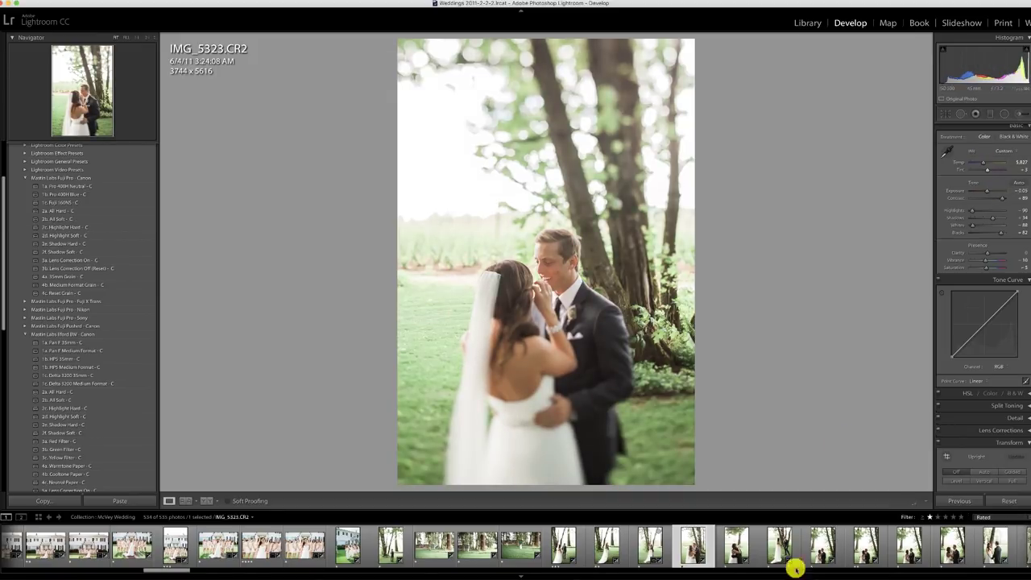
Carry IMG_5323's settings over to IMG_5325 and open the photo after it
left_click(736, 548)
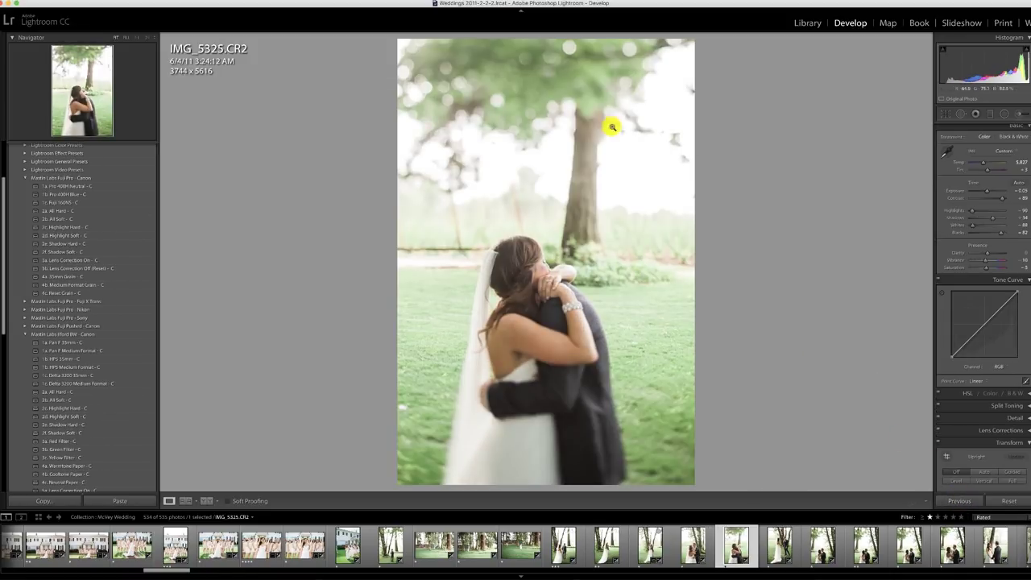
left_click(779, 543)
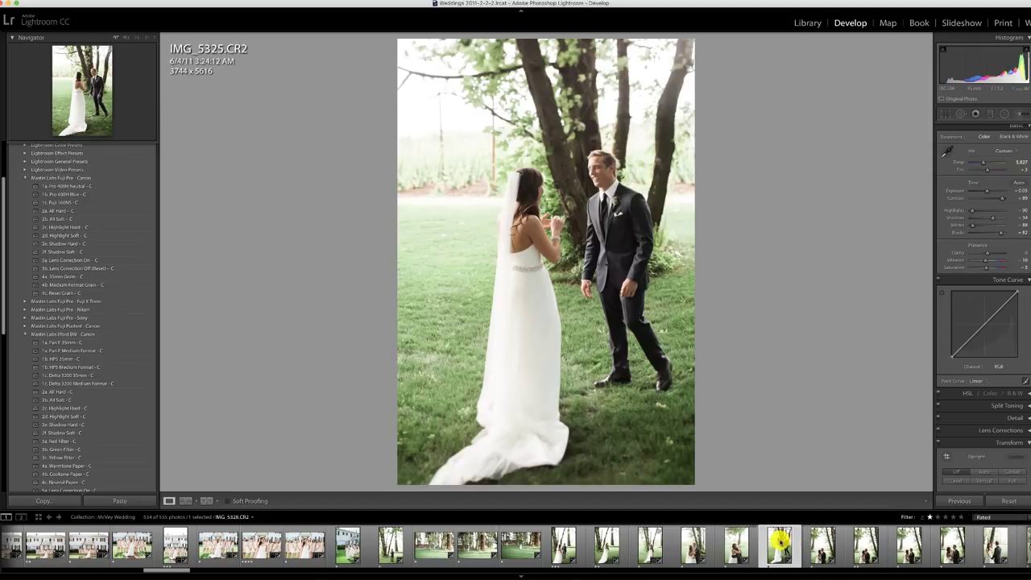
Set the exposure of IMG_5330 to -0.10 and apply the 2b. All Soft - C preset
left_click(821, 544)
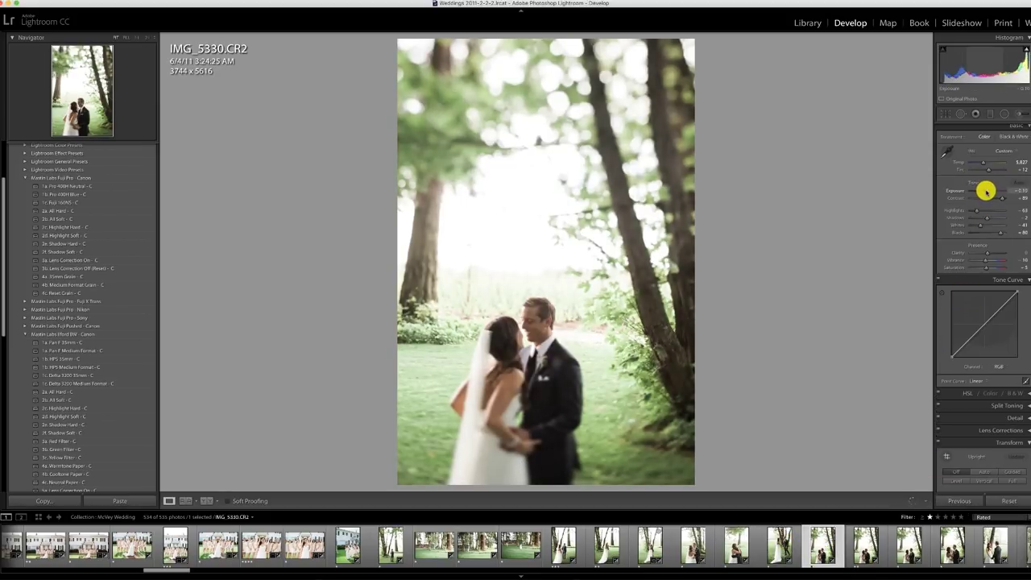
left_click(68, 219)
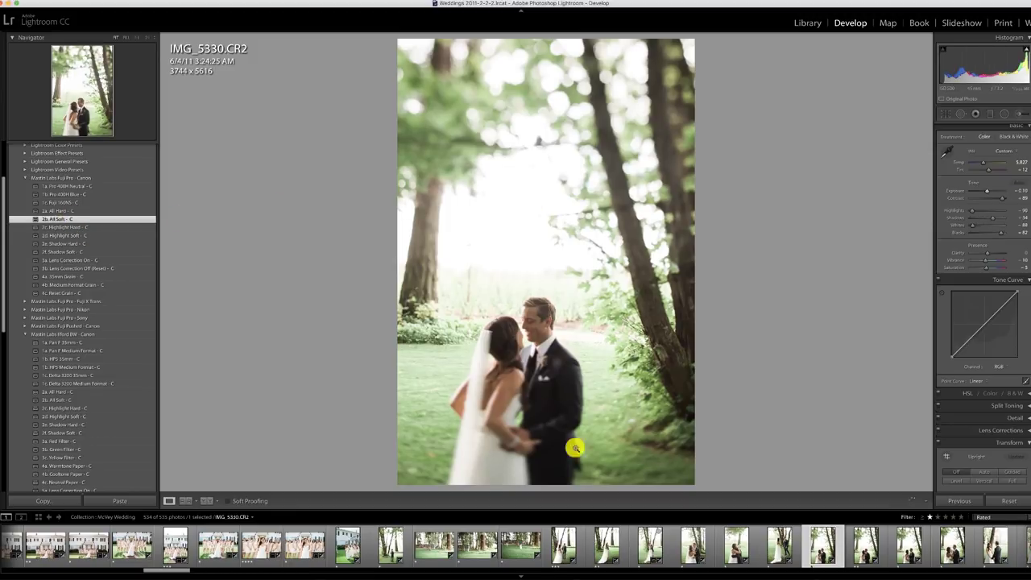
Apply the previous photo's settings in turn to IMG_5331, IMG_5334, IMG_5335 and IMG_5339
left_click(855, 544)
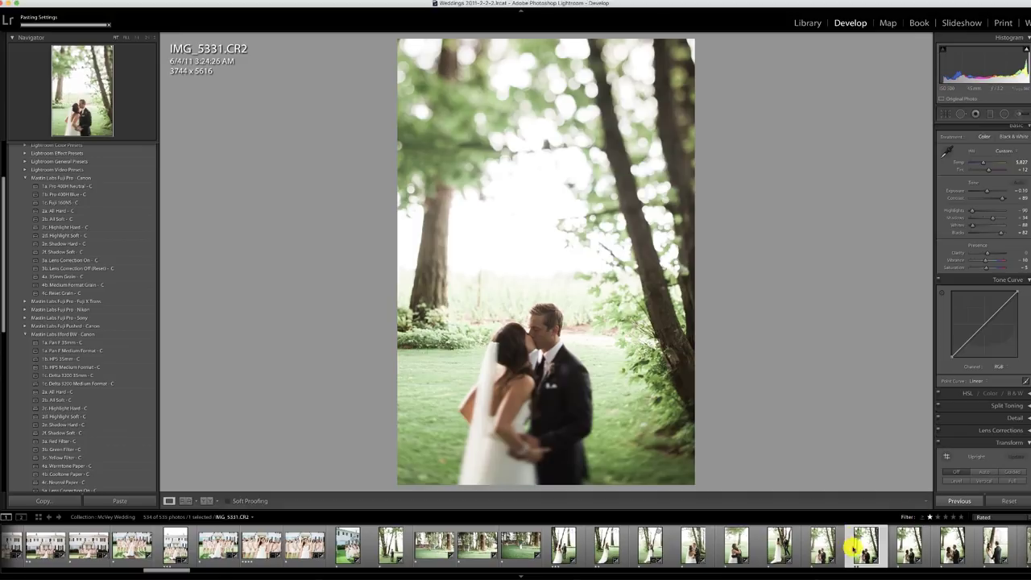
left_click(908, 544)
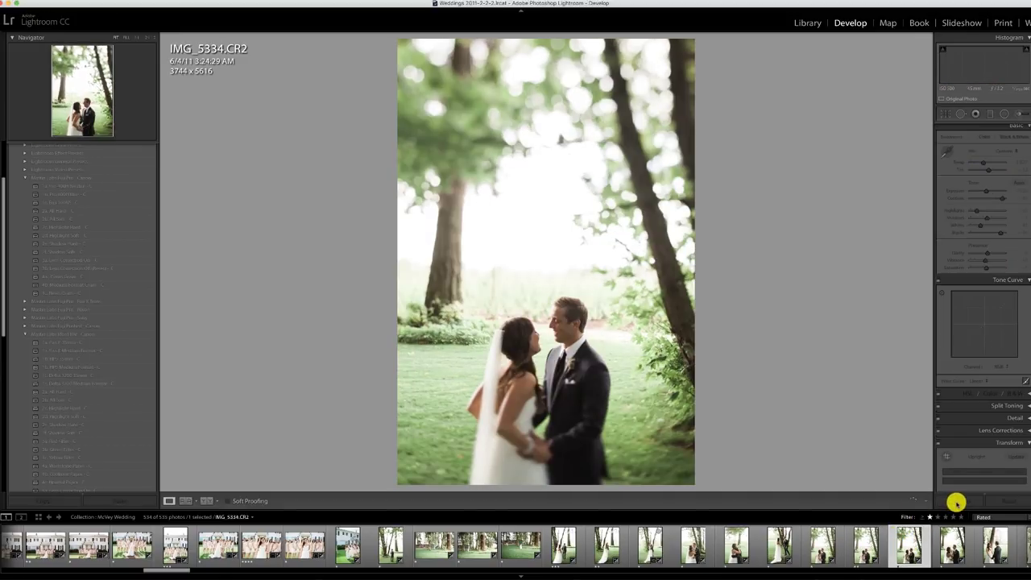
left_click(952, 544)
key("Right")
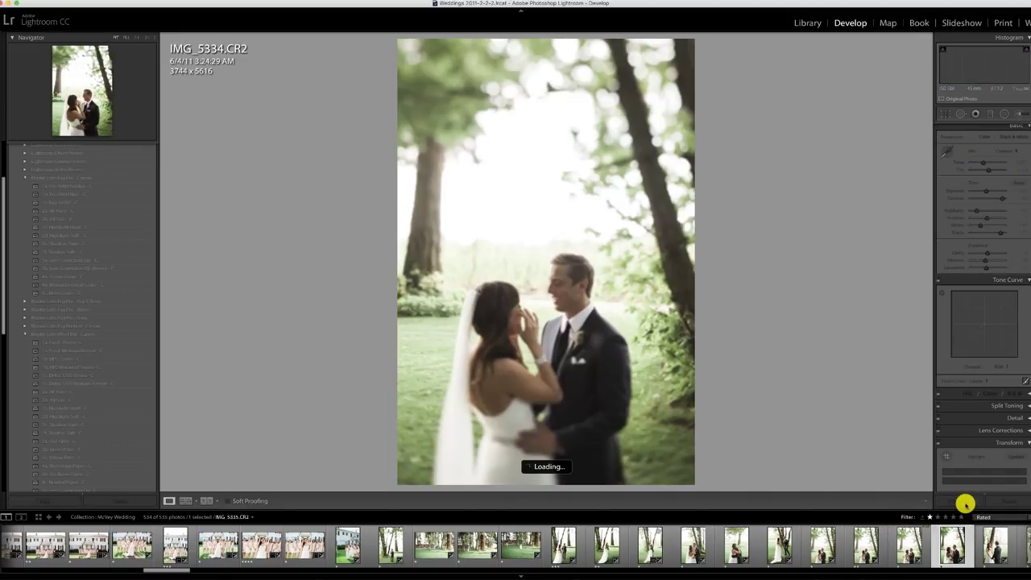
left_click(962, 501)
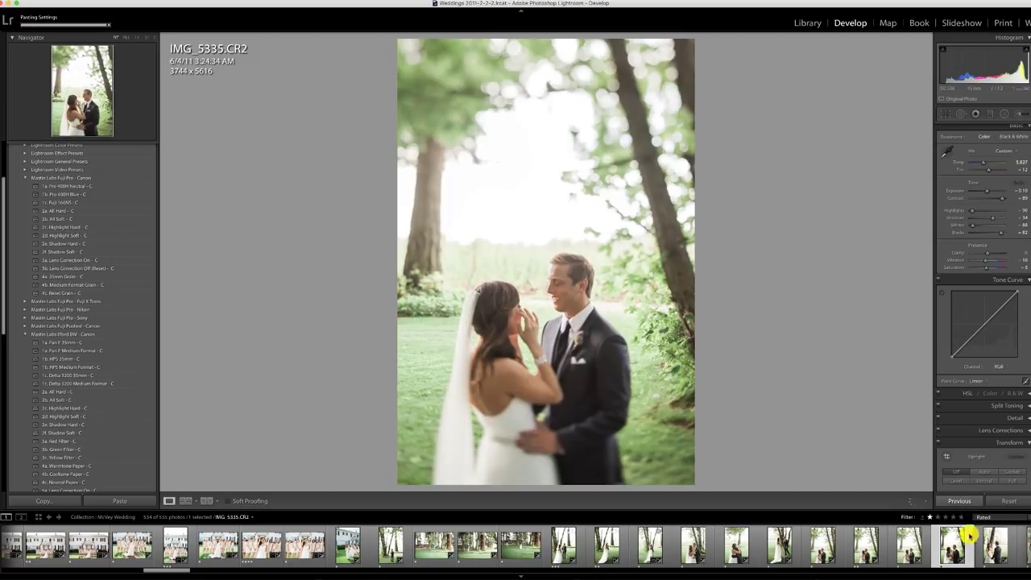
left_click(995, 545)
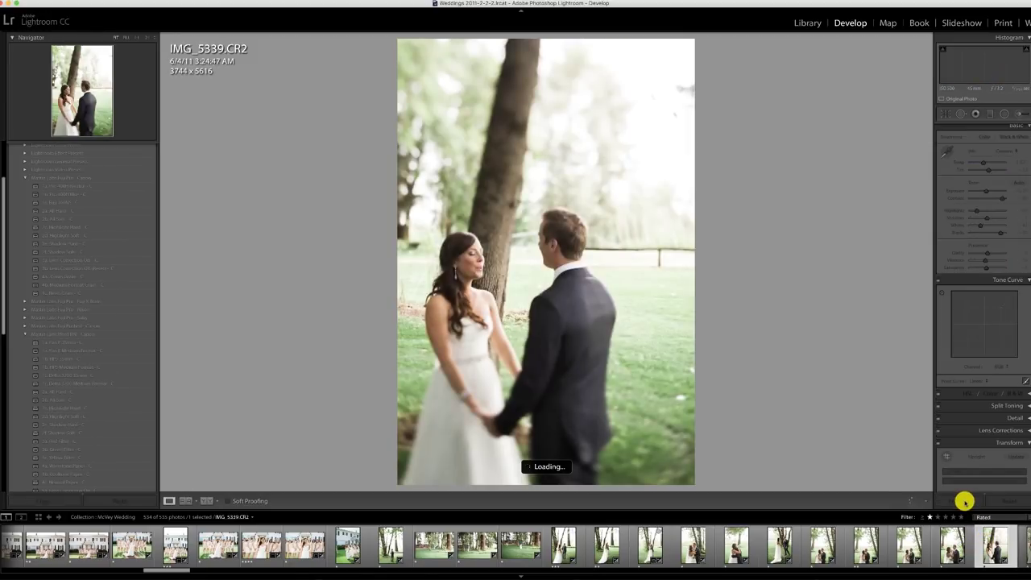
left_click(964, 500)
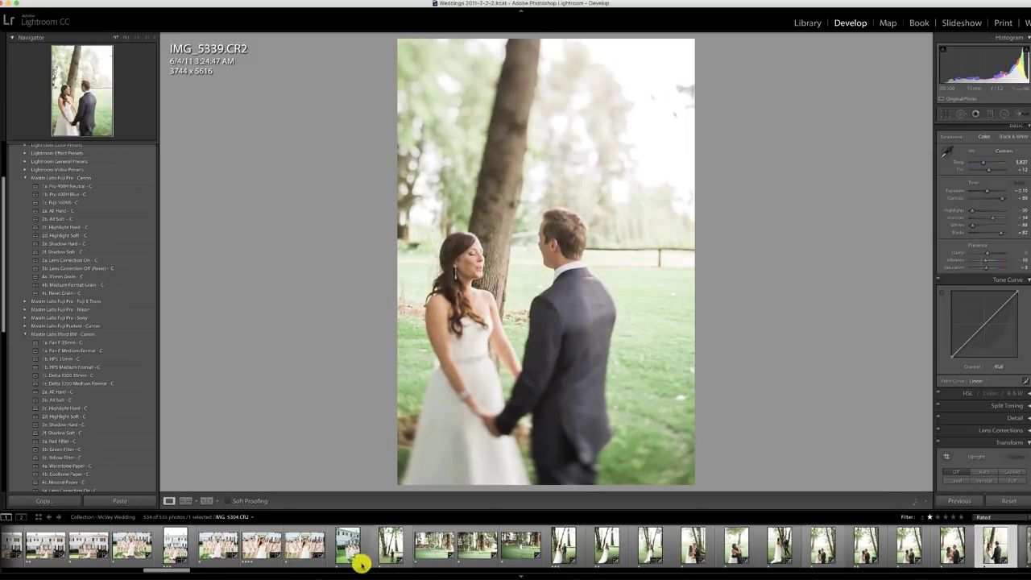
Move on past IMG_5342 to IMG_5346 and straighten it with Crop & Straighten so the fence is level, at an angle of about -3.79
left_click_drag(184, 568, 224, 565)
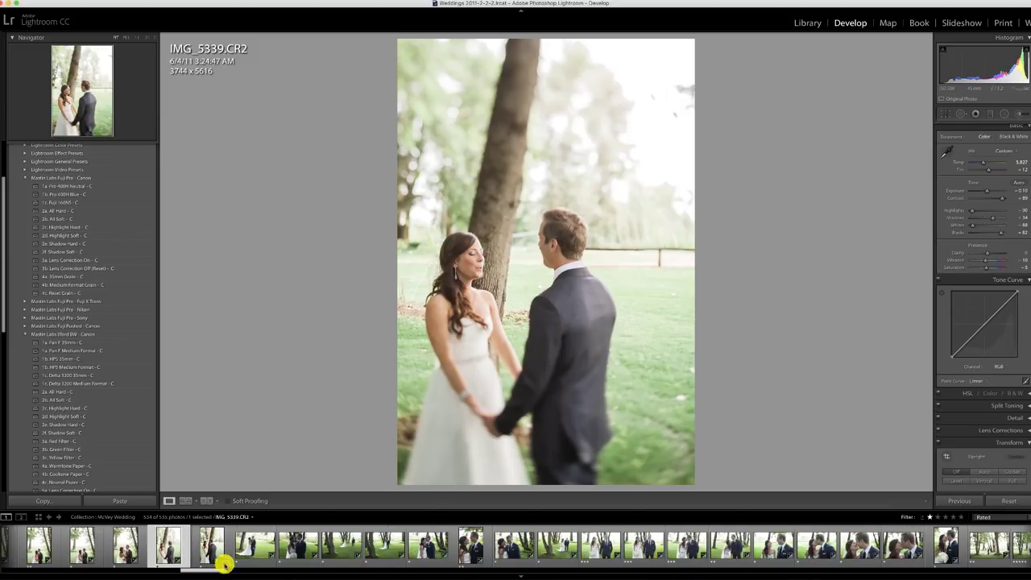
left_click(213, 551)
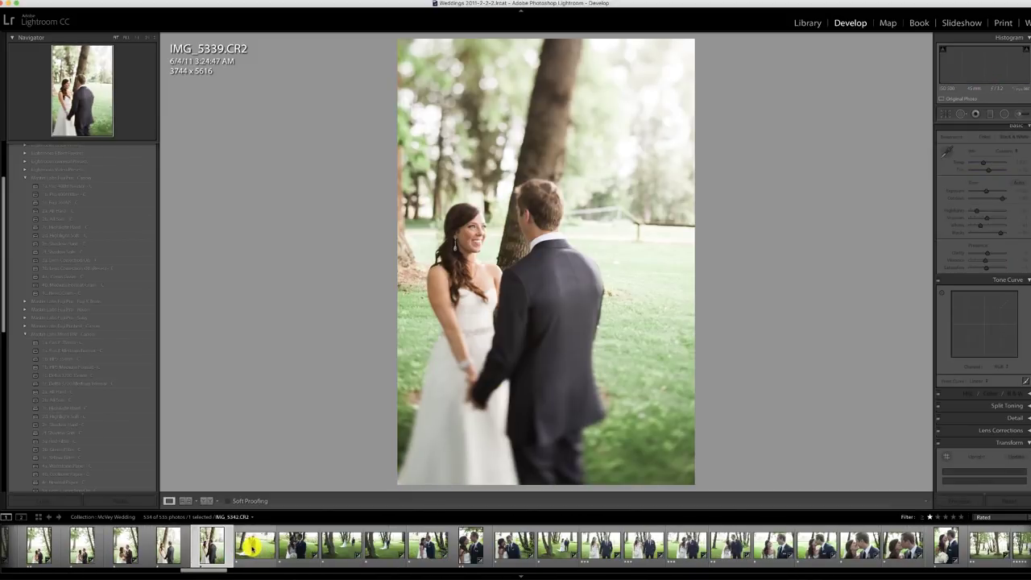
left_click(255, 546)
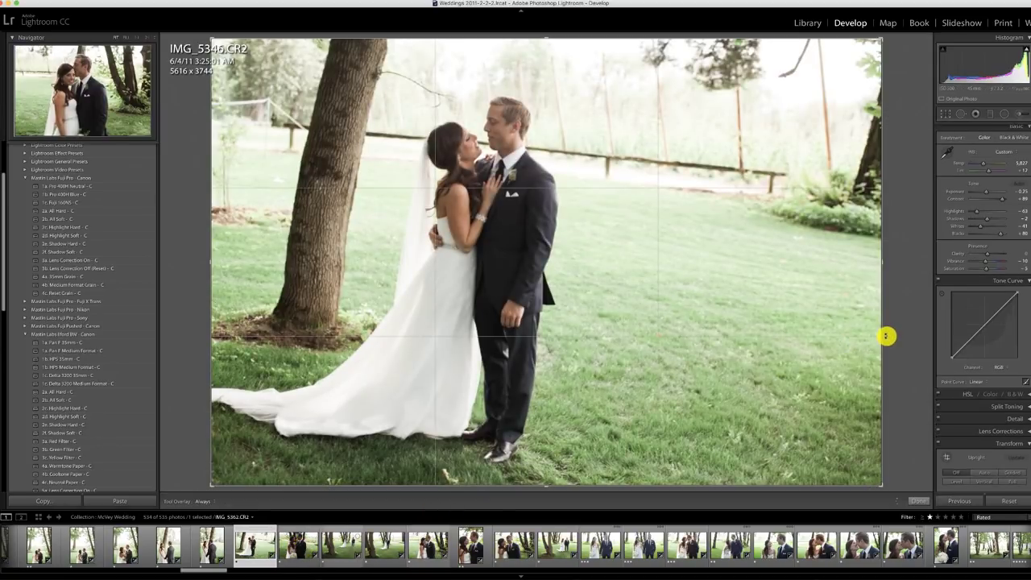
key("r")
left_click_drag(886, 329, 894, 308)
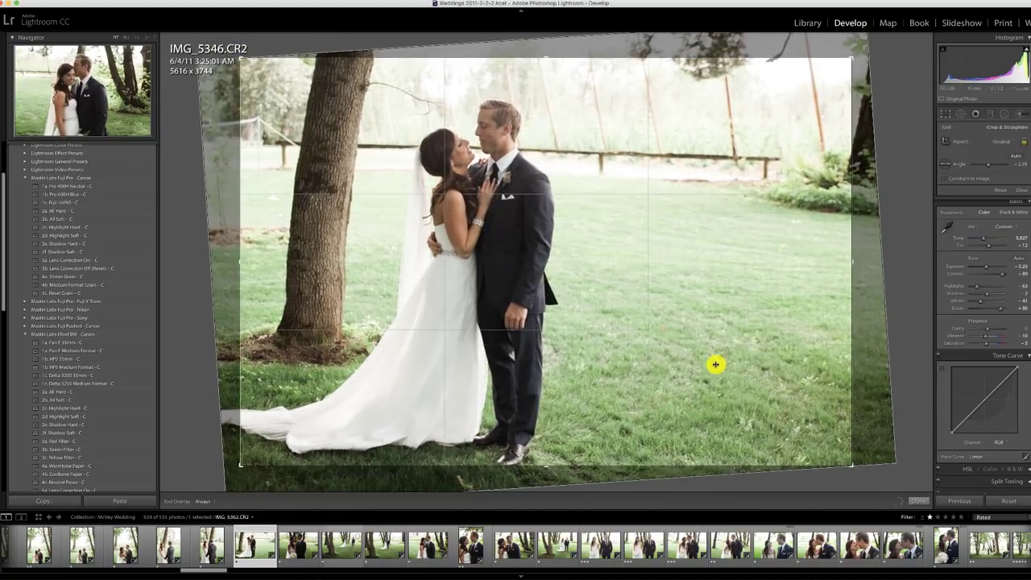
Raise the exposure of IMG_5352 to about +0.90 and move the tone curve's black point slightly inward to deepen the blacks
left_click(296, 552)
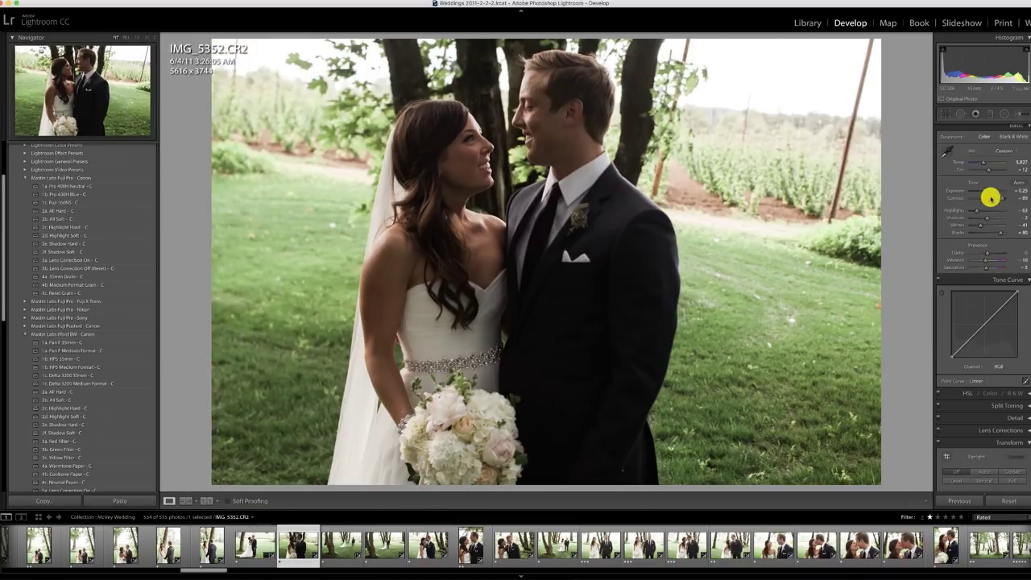
left_click_drag(985, 190, 990, 191)
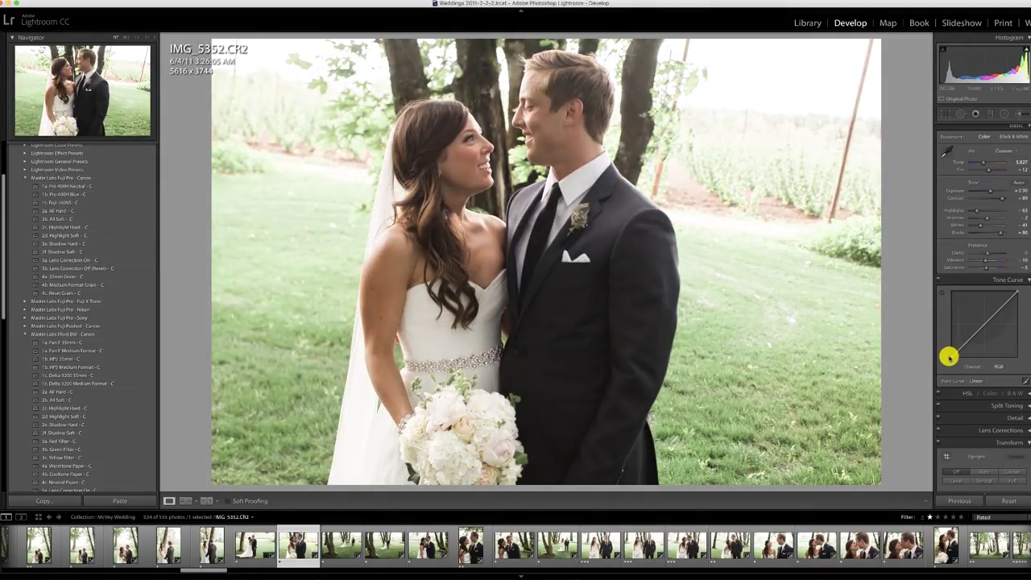
left_click_drag(950, 356, 952, 360)
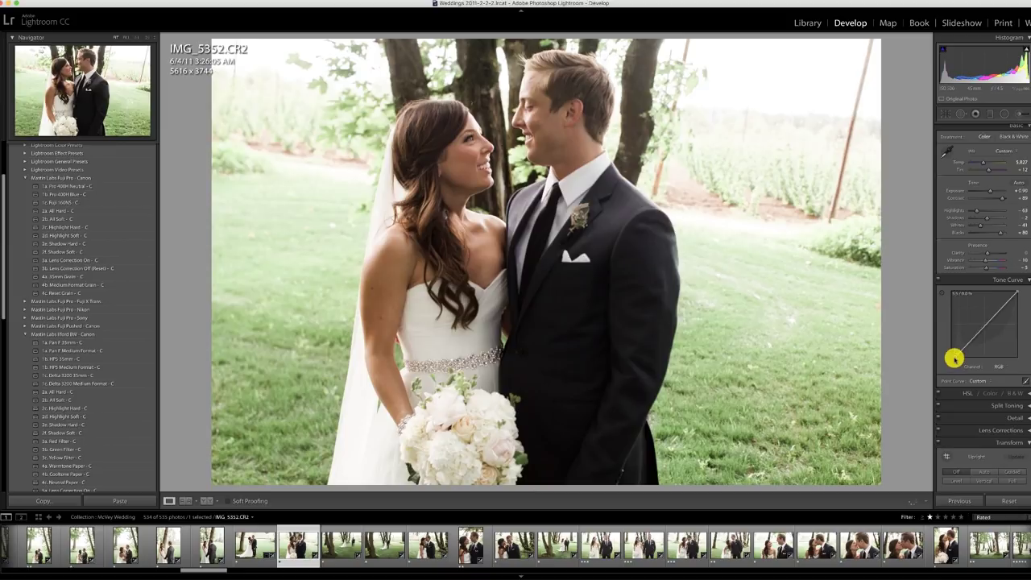
Raise the exposure of IMG_5352 to about +1.00 and apply the 2d. Highlight Soft - C preset
left_click_drag(989, 191, 990, 191)
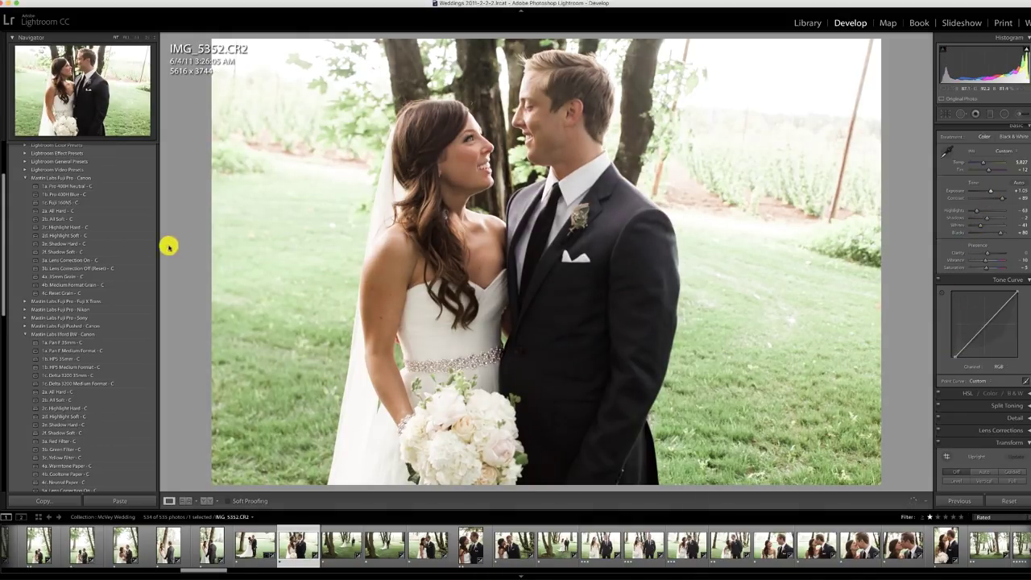
left_click(74, 235)
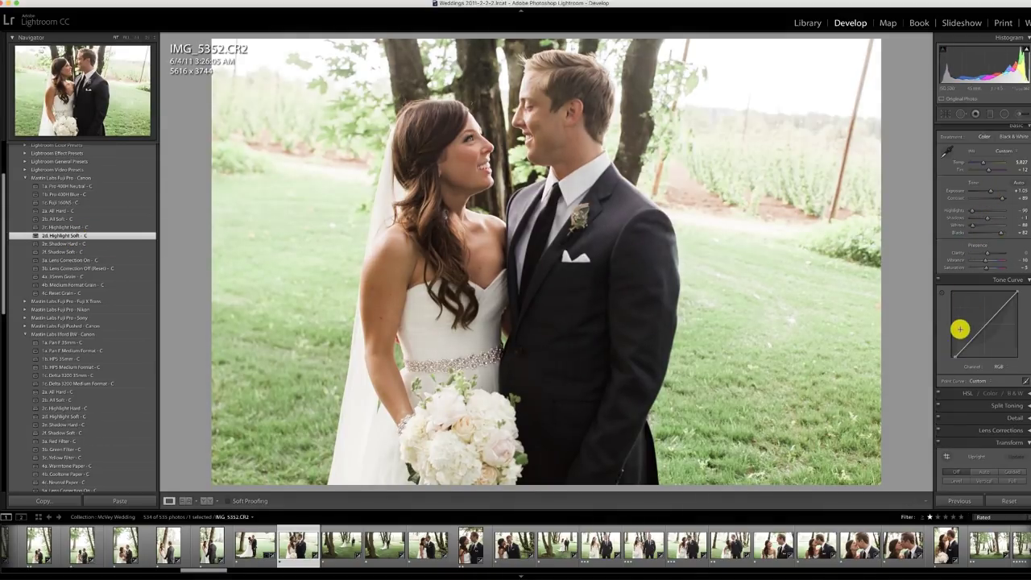
Convert IMG_5361 to black and white with the 1a. Pan F 35mm - C preset, compare before and after, and set its exposure to +0.70
left_click(333, 547)
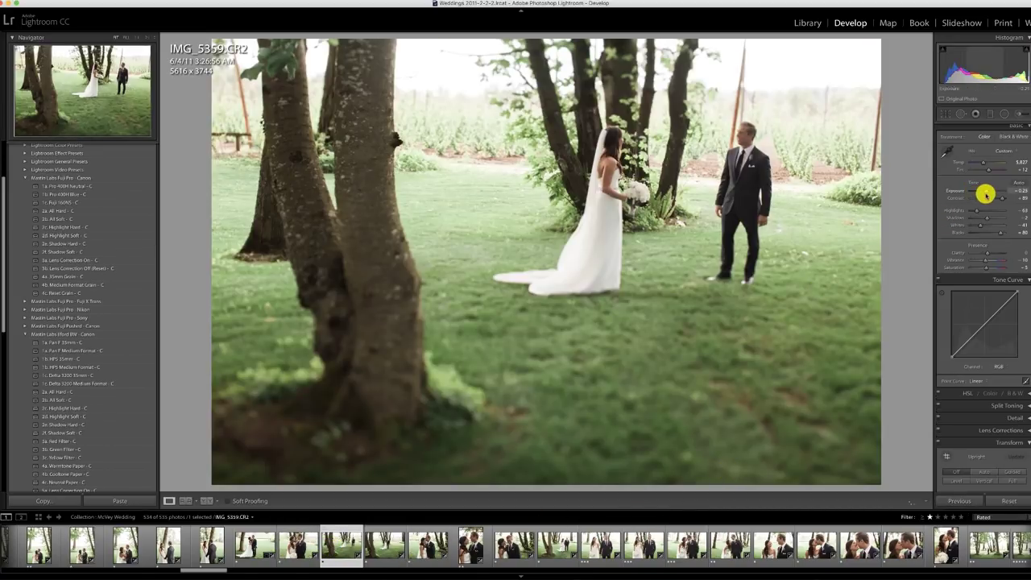
left_click(389, 547)
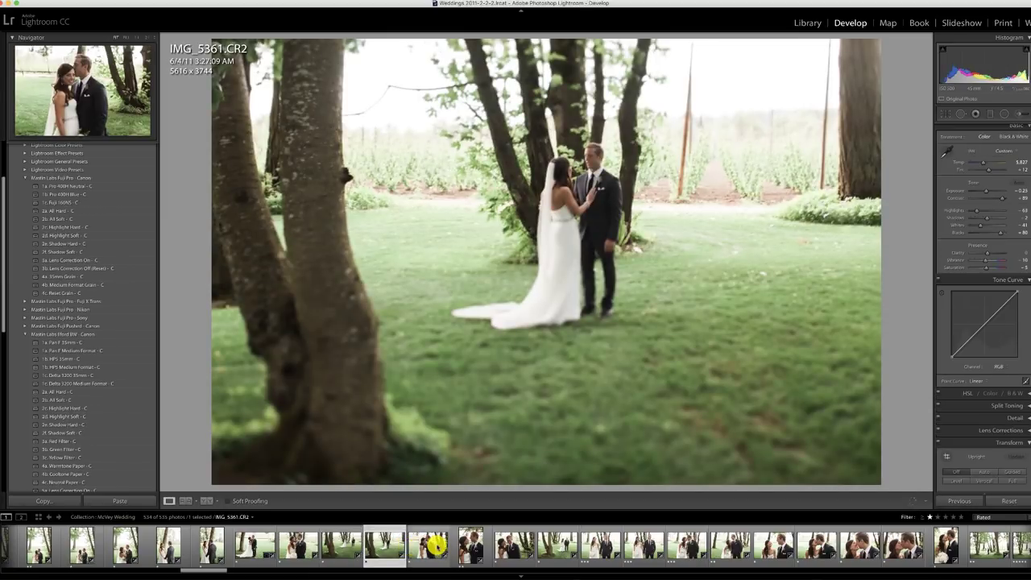
left_click(64, 342)
key("backslash")
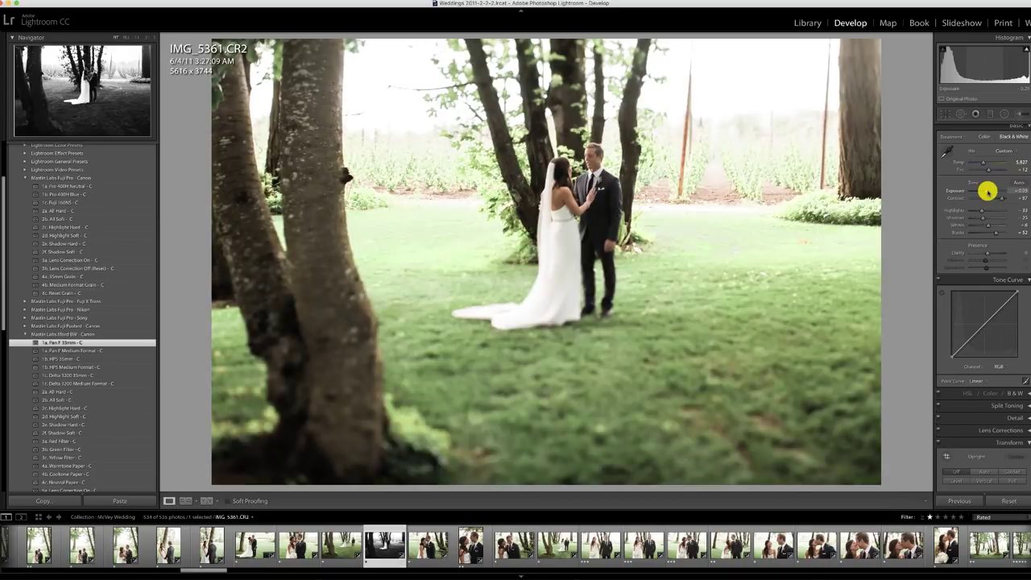
key("backslash")
left_click_drag(987, 191, 988, 190)
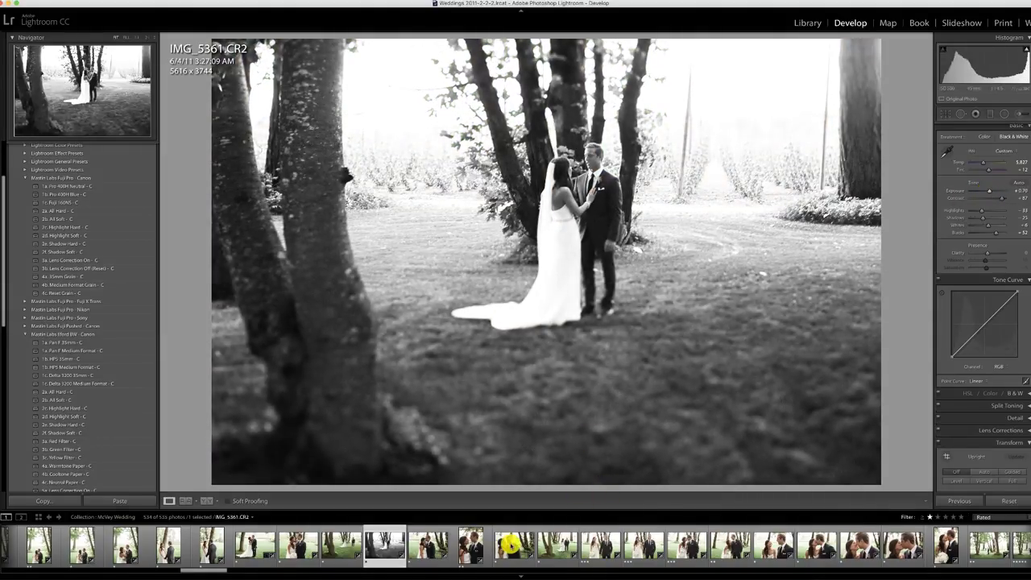
Convert IMG_5362 to black and white with the 1a. Pan F 35mm - C preset and raise its exposure to about +0.70
left_click(428, 545)
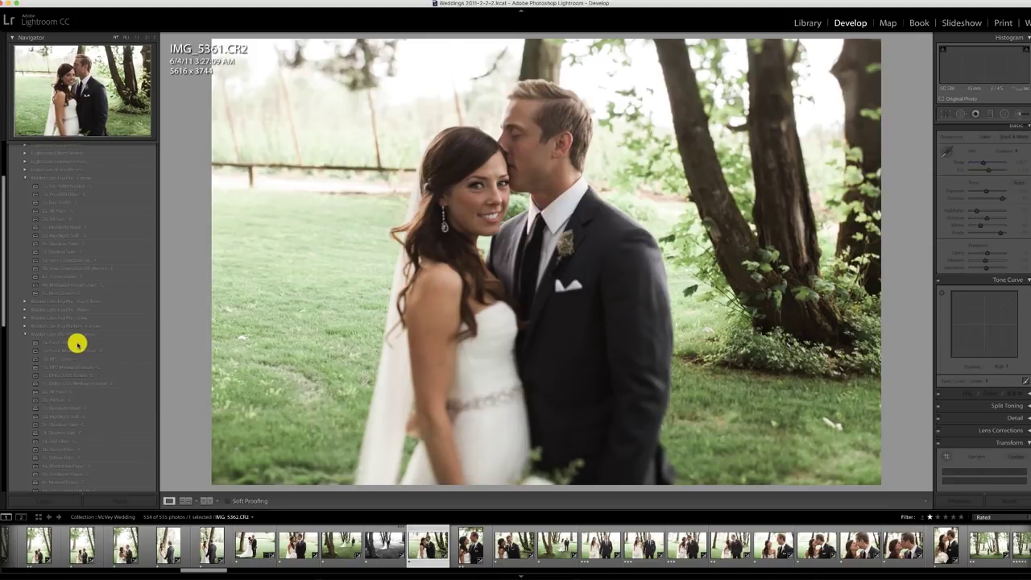
left_click(75, 344)
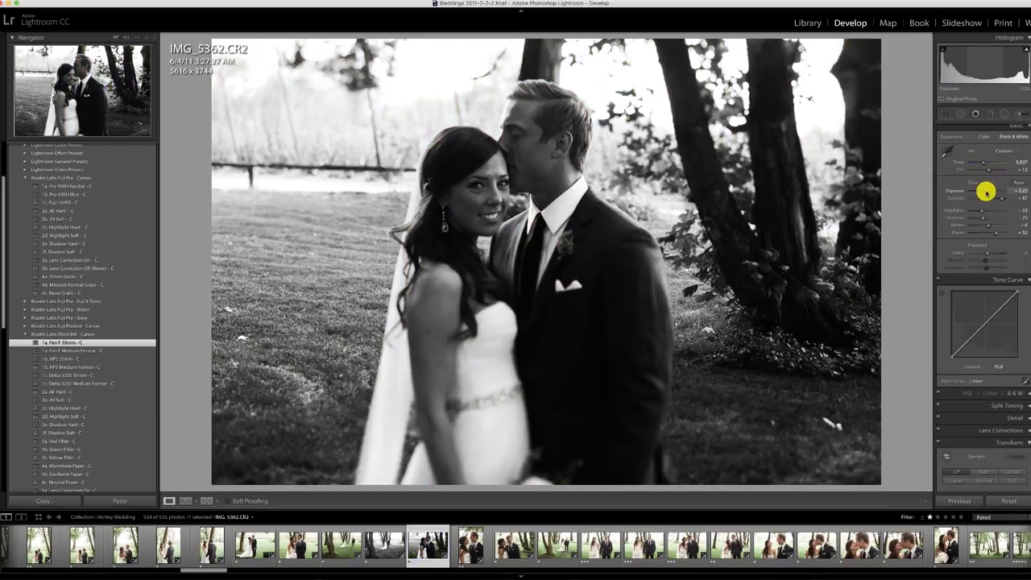
left_click_drag(984, 191, 990, 191)
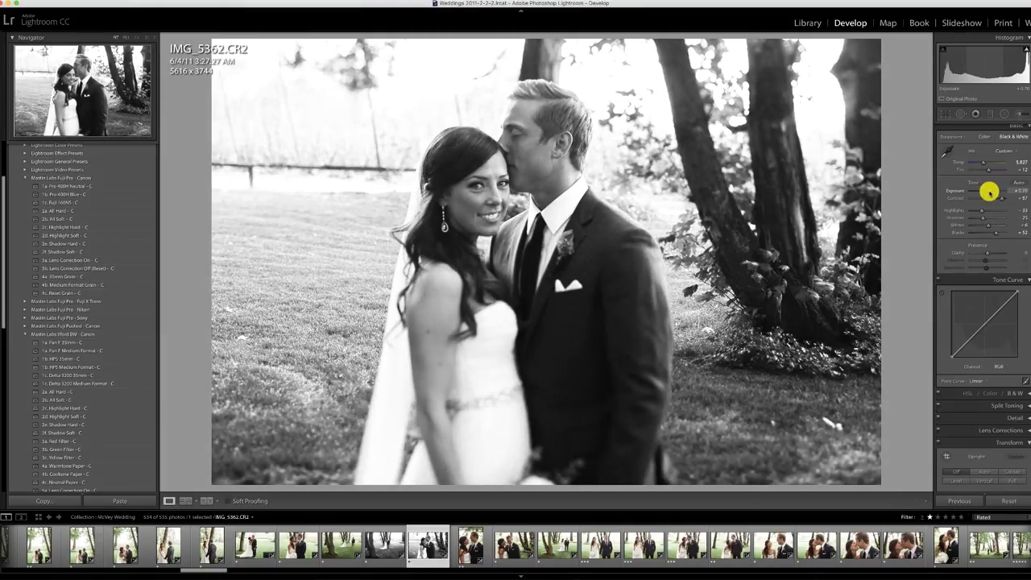
Convert IMG_5363 to black and white with the 1a. Pan F 35mm - C preset and raise its exposure to about +0.65
left_click(465, 546)
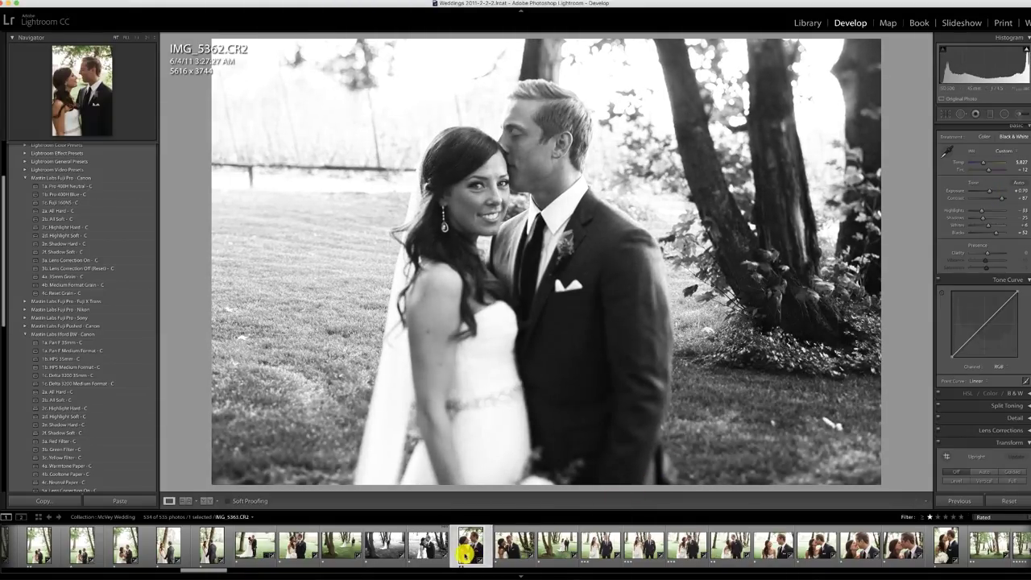
left_click(65, 342)
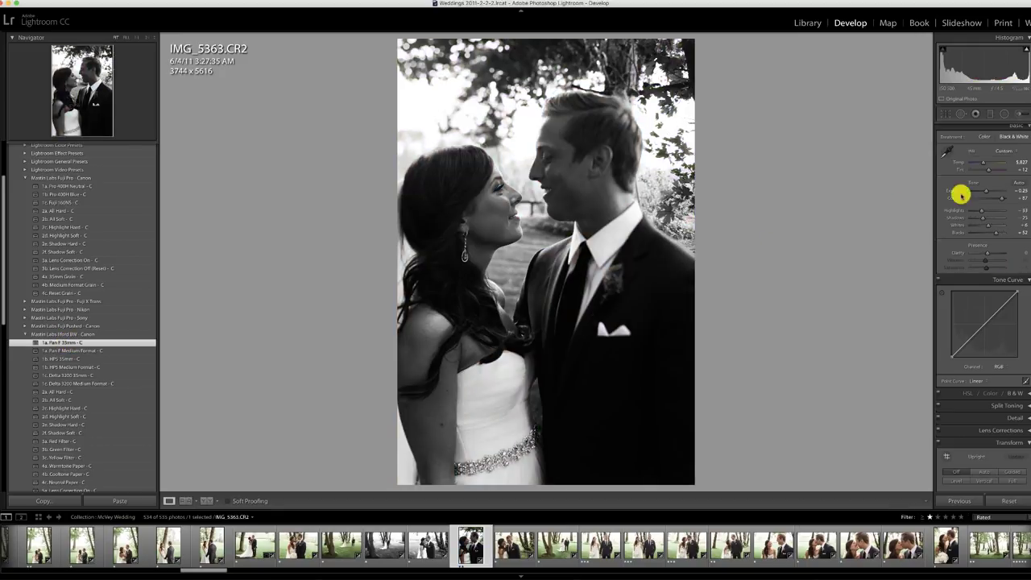
left_click(985, 192)
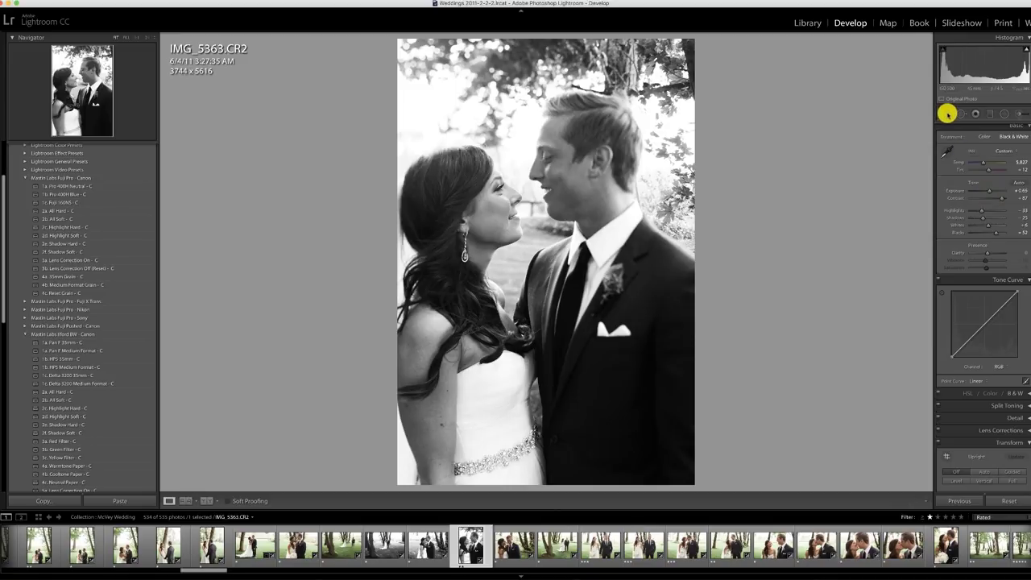
Crop IMG_5363 tighter around the couple to about 3398 x 5097, trimming from the photo's upper-right corner
key("r")
left_click_drag(692, 37, 676, 53)
key("r")
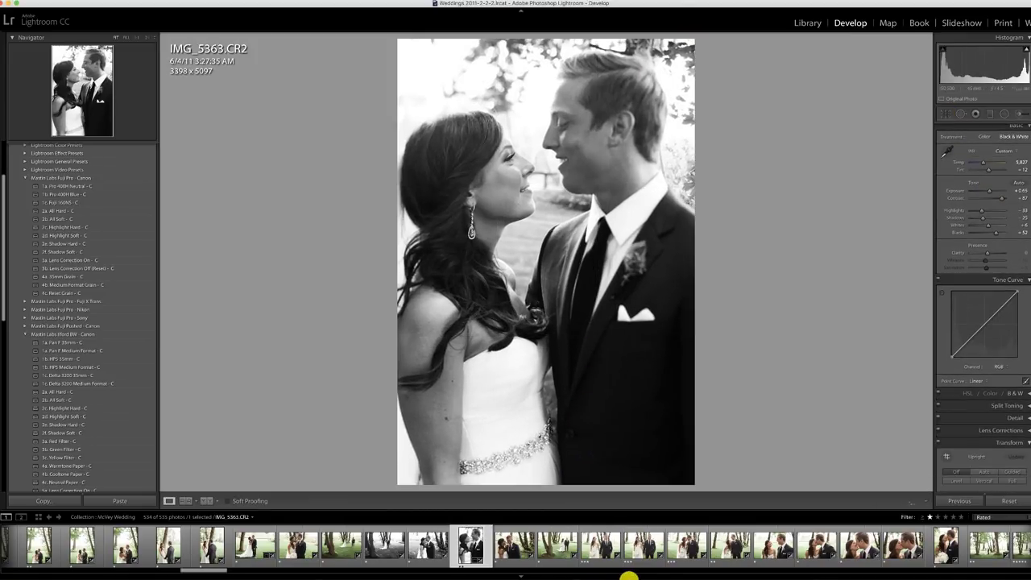
Reuse the previous photo's settings on IMG_5364 and reposition its crop around the couple
left_click(524, 552)
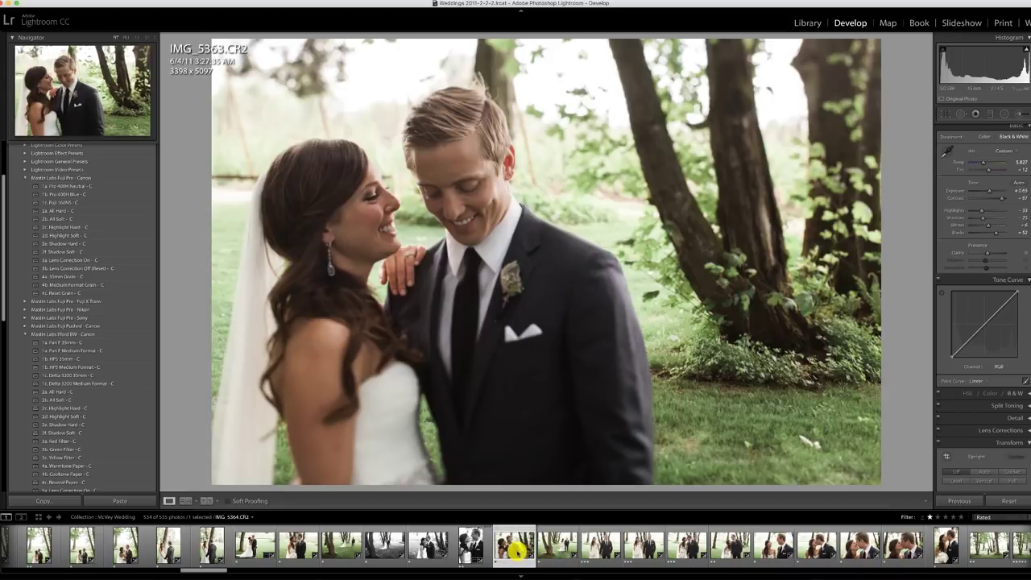
left_click(963, 502)
key("r")
left_click_drag(591, 389, 603, 363)
left_click_drag(850, 283, 757, 129)
key("r")
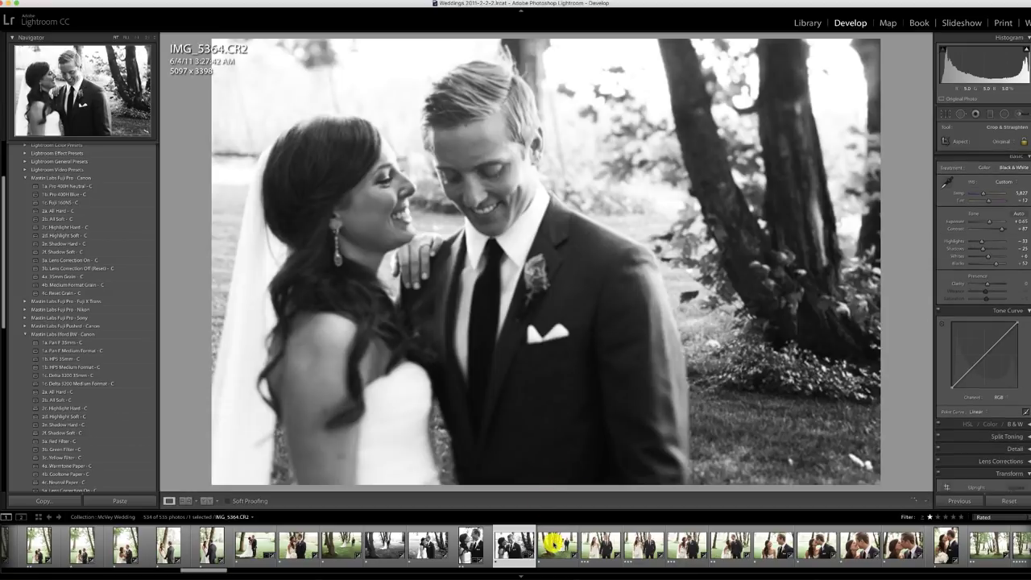
Straighten IMG_5366 to an angle of about -1.82 and crop it tighter to about 5012 x 3341
left_click(552, 543)
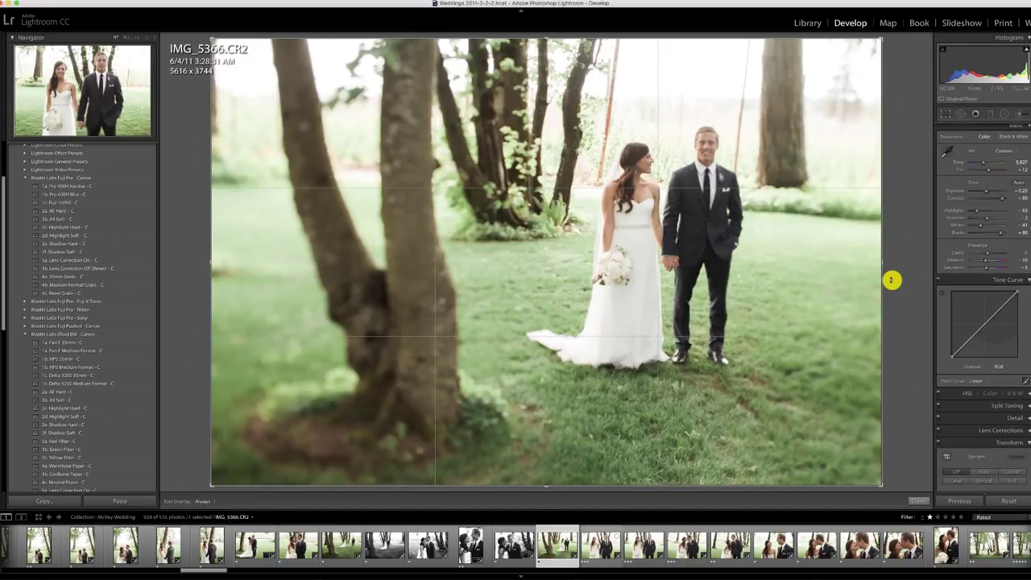
key("r")
left_click_drag(893, 273, 823, 311)
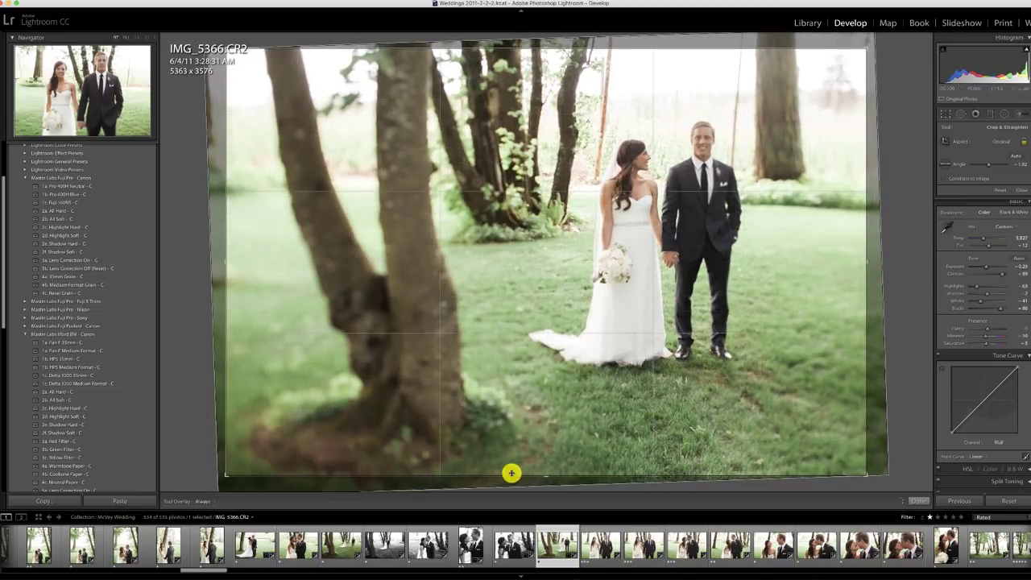
left_click_drag(510, 472, 513, 461)
key("r")
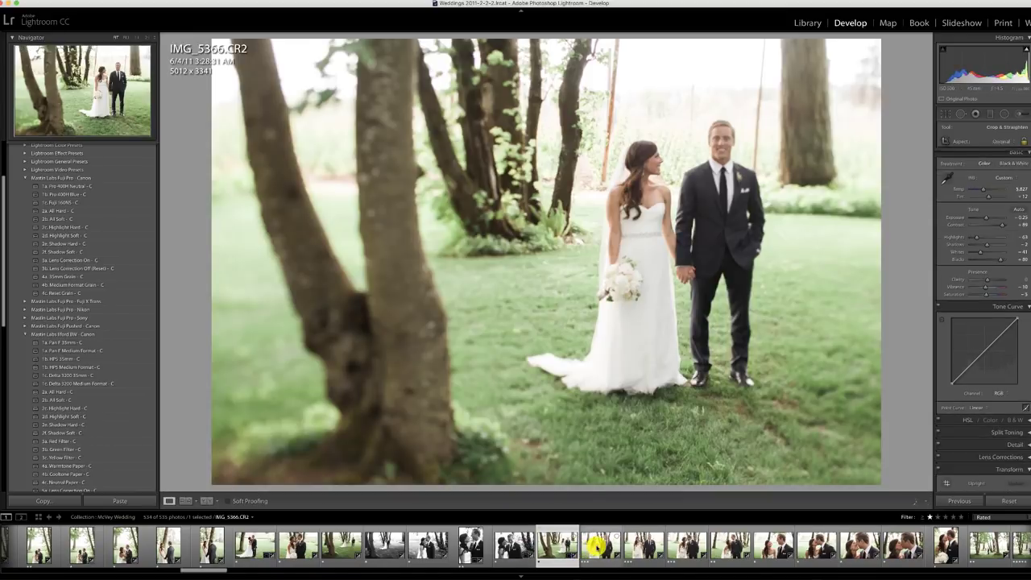
Raise the exposure of IMG_5368 to about -0.05, apply the 2b. All Soft - C preset and deepen the blacks with the tone curve's black point
left_click(617, 537)
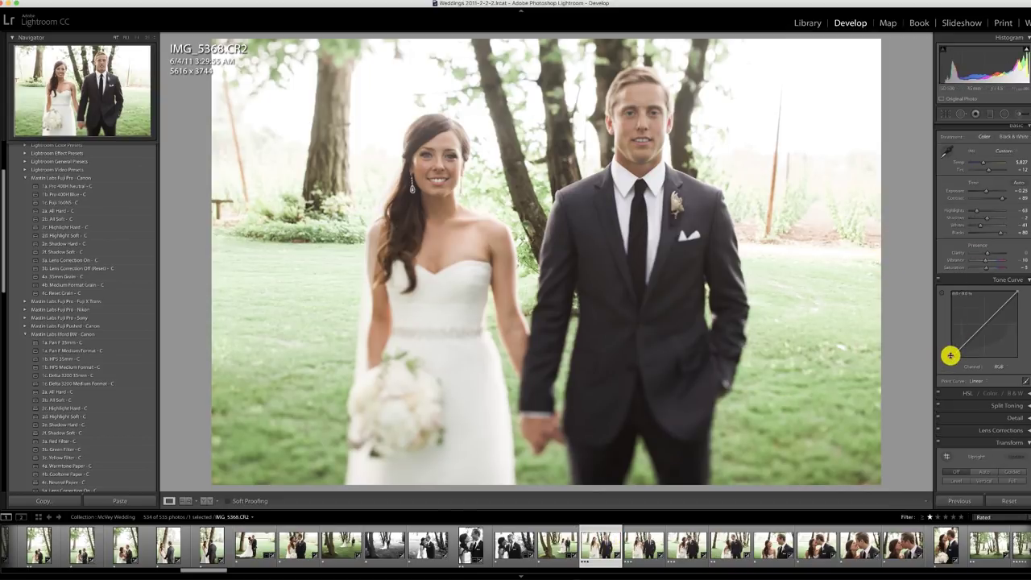
left_click_drag(951, 358, 952, 362)
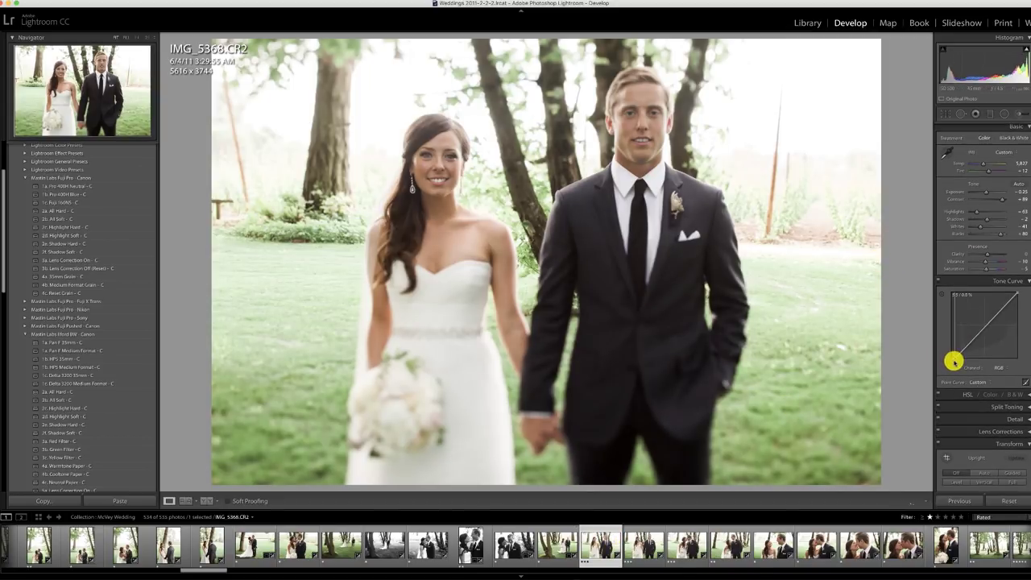
left_click_drag(986, 191, 992, 189)
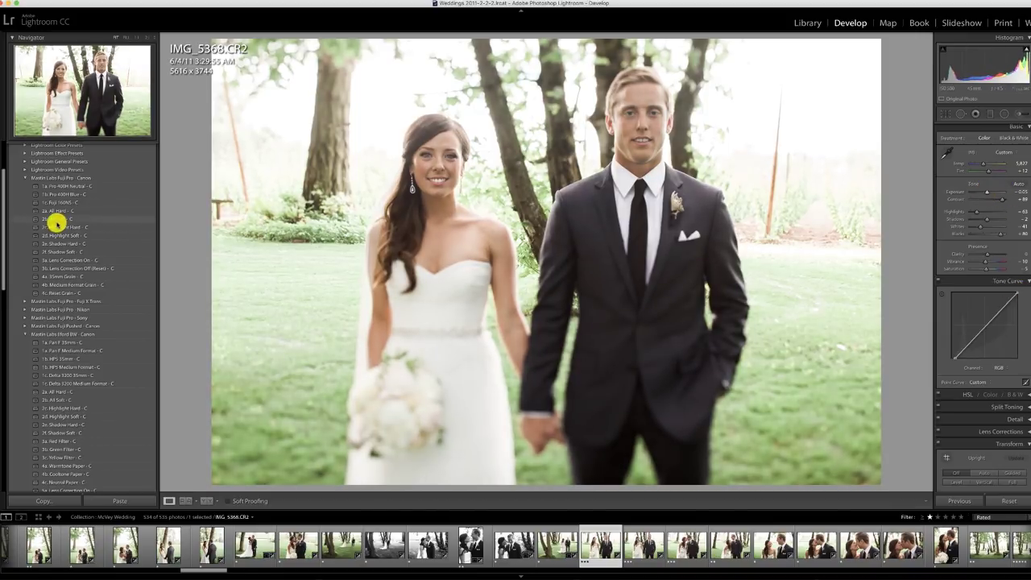
left_click(55, 219)
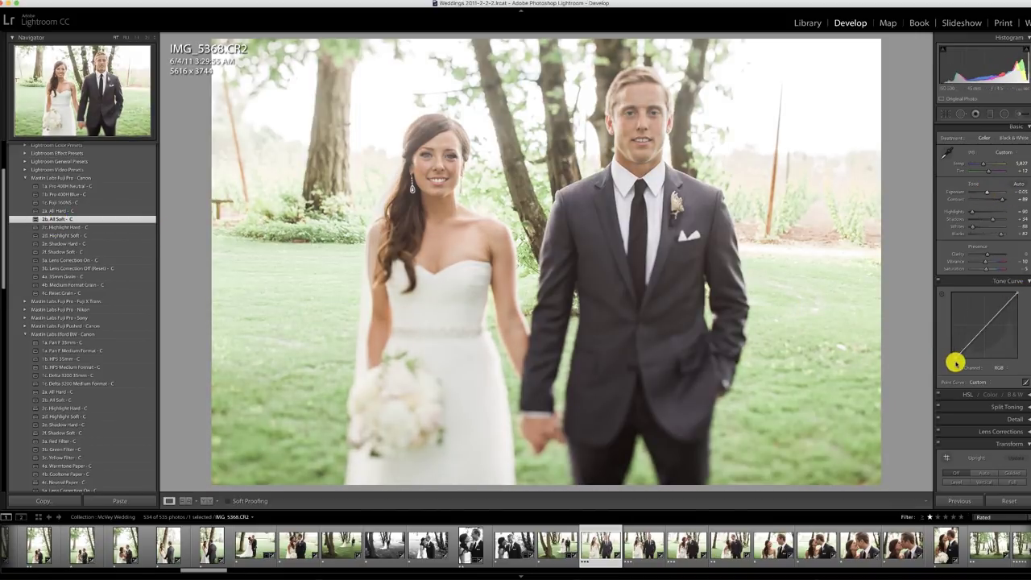
left_click_drag(953, 357, 954, 360)
Reuse the settings of IMG_5368 on the similar portrait IMG_5370
left_click(644, 545)
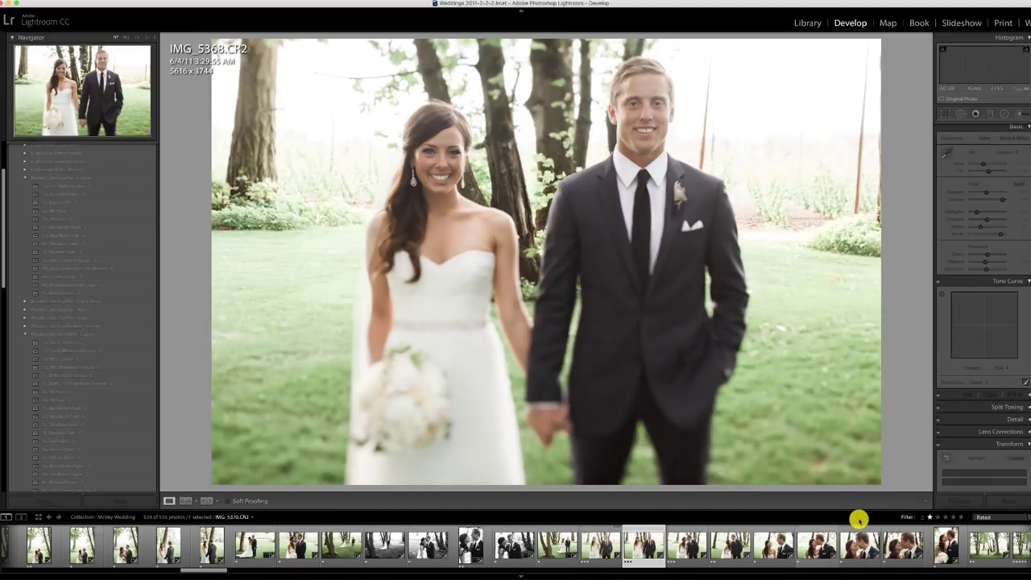
left_click(958, 499)
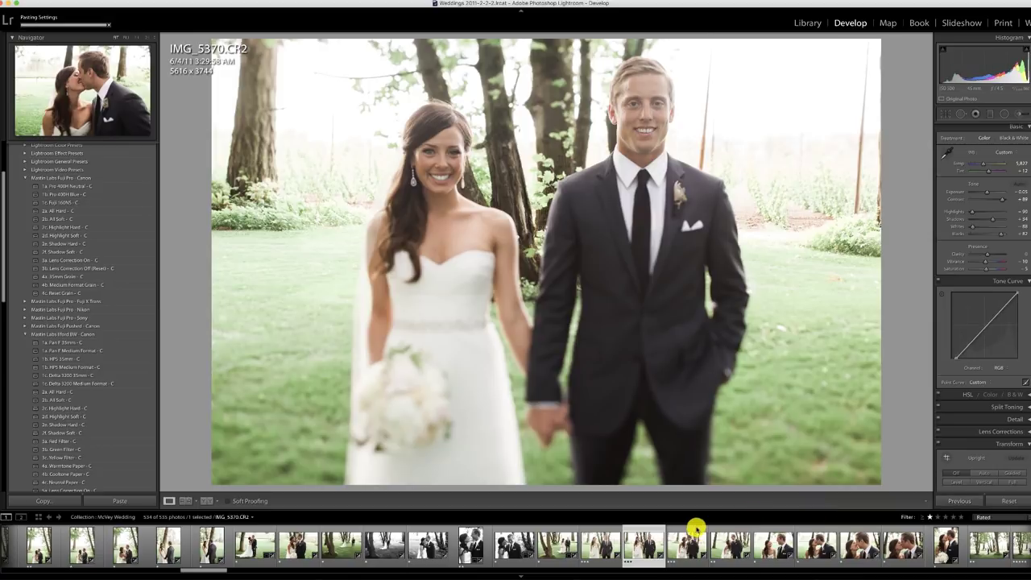
Convert IMG_5372 to black and white with the 1a. Pan F 35mm - C preset and raise its exposure slightly
left_click(687, 545)
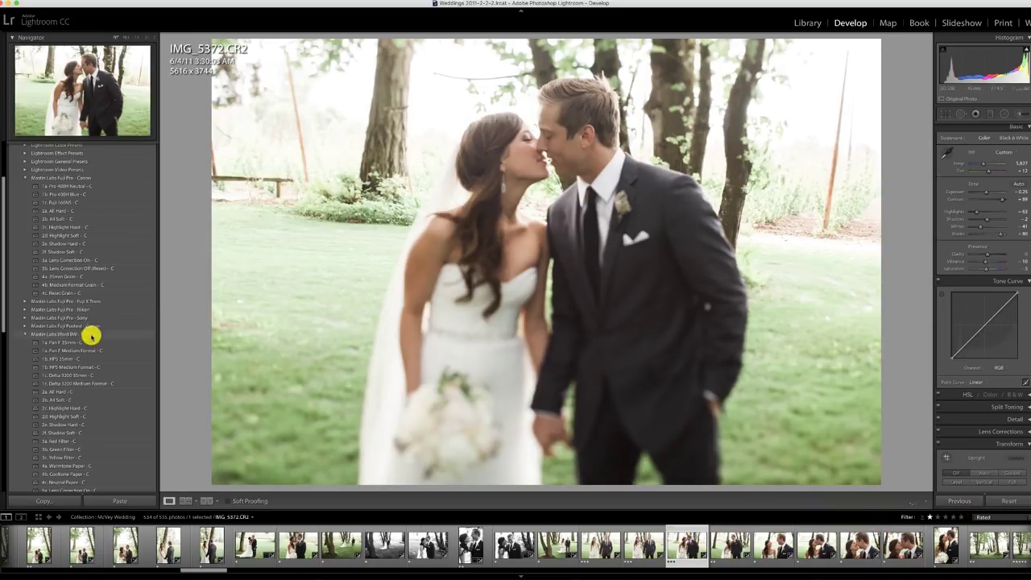
left_click(75, 342)
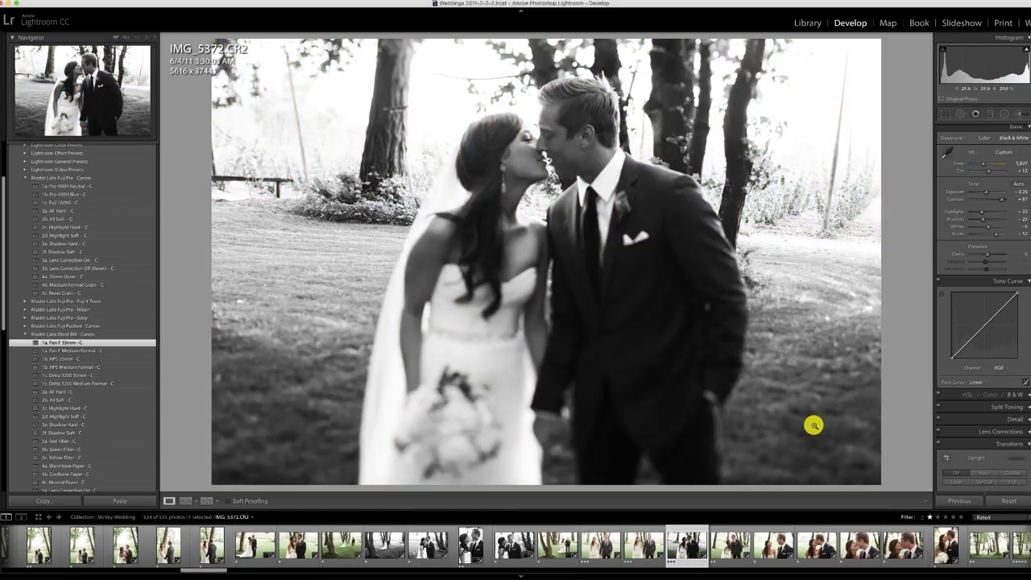
left_click_drag(987, 192, 989, 194)
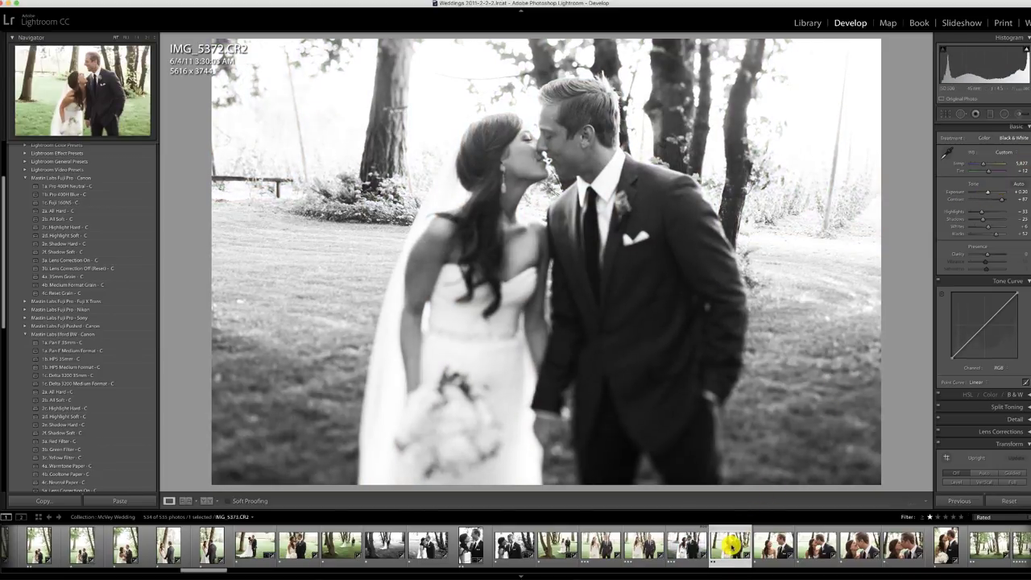
Reuse the previous black-and-white settings on IMG_5373 and raise its exposure to about +0.40
left_click(729, 546)
left_click(959, 499)
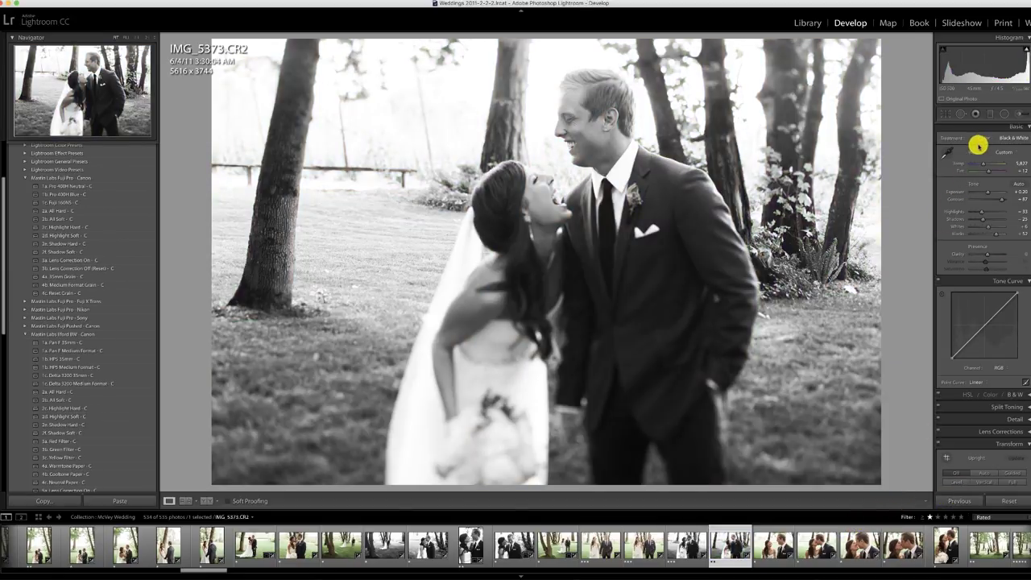
left_click(990, 190)
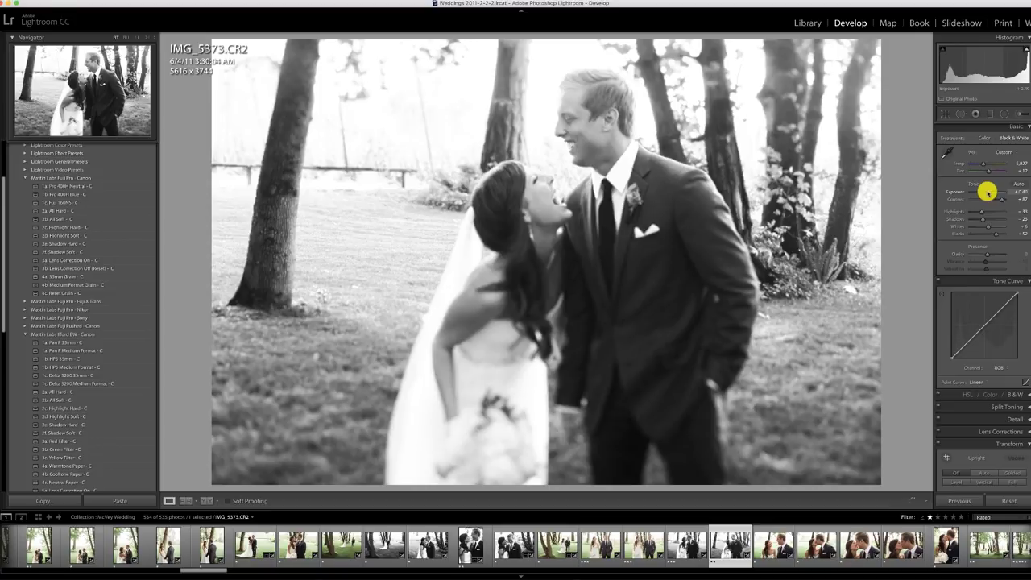
Move on past IMG_5375 to IMG_5377, convert it with the 1a. Pan F 35mm - C black-and-white preset and raise its exposure
left_click(769, 546)
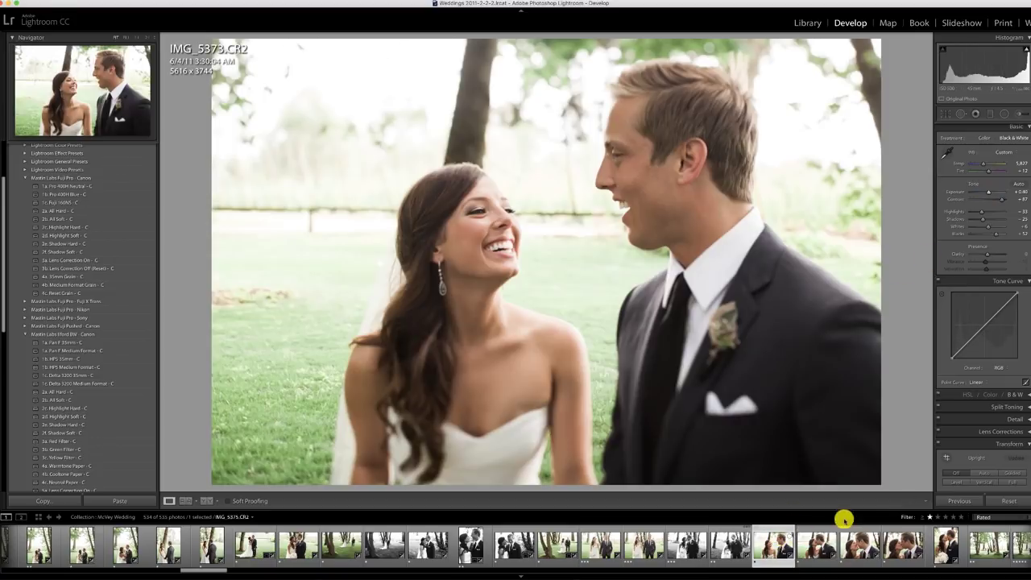
left_click(819, 545)
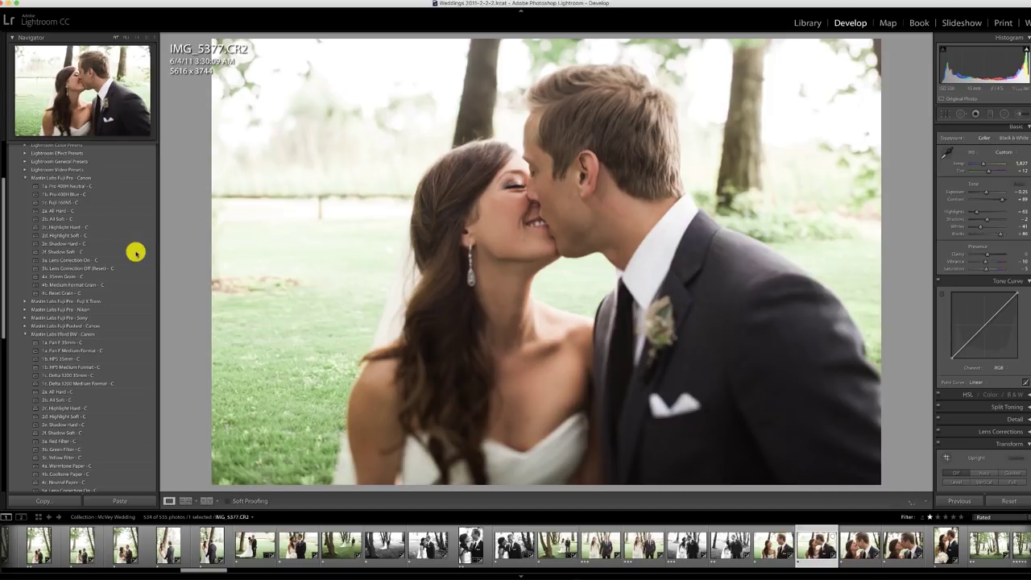
left_click(66, 342)
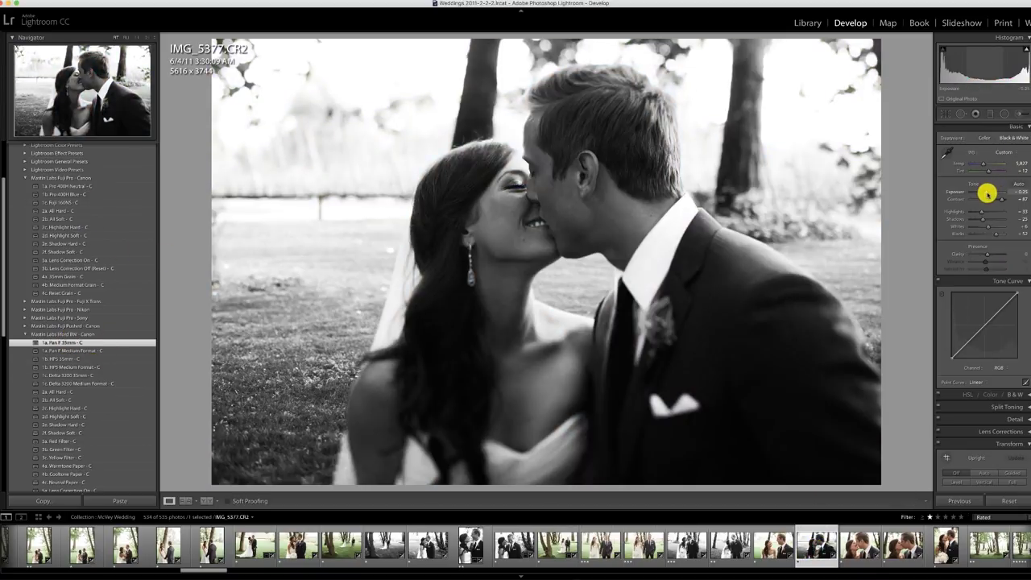
left_click_drag(986, 192, 989, 193)
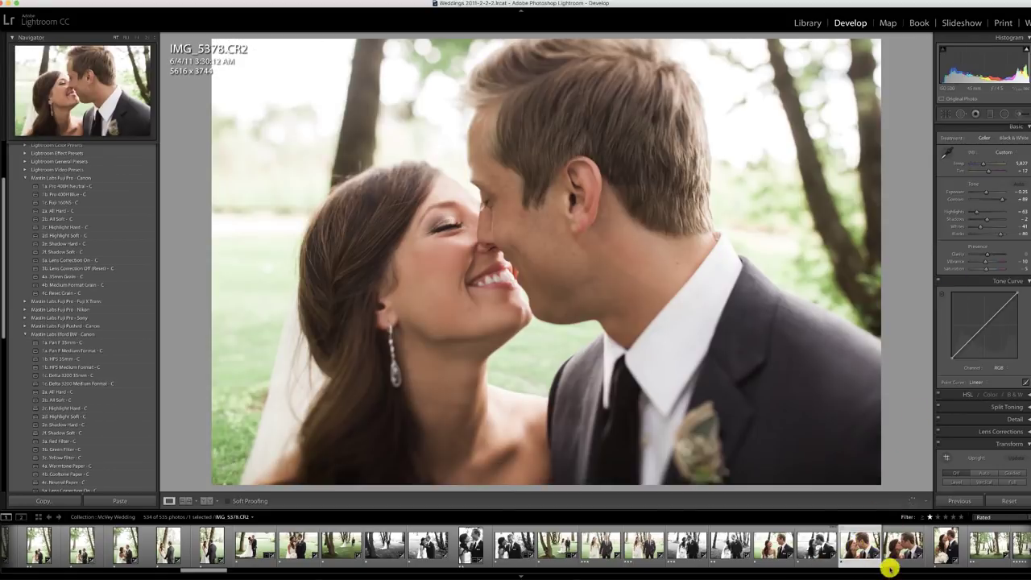
Raise the exposure of IMG_5380 to about +0.30 and lower its tint to +2
left_click(900, 546)
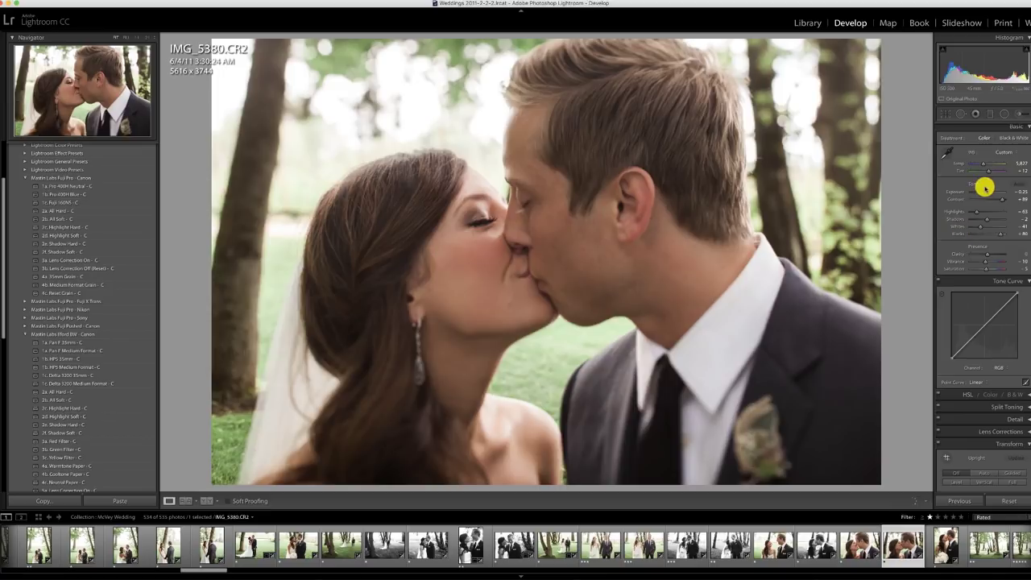
left_click_drag(987, 191, 989, 190)
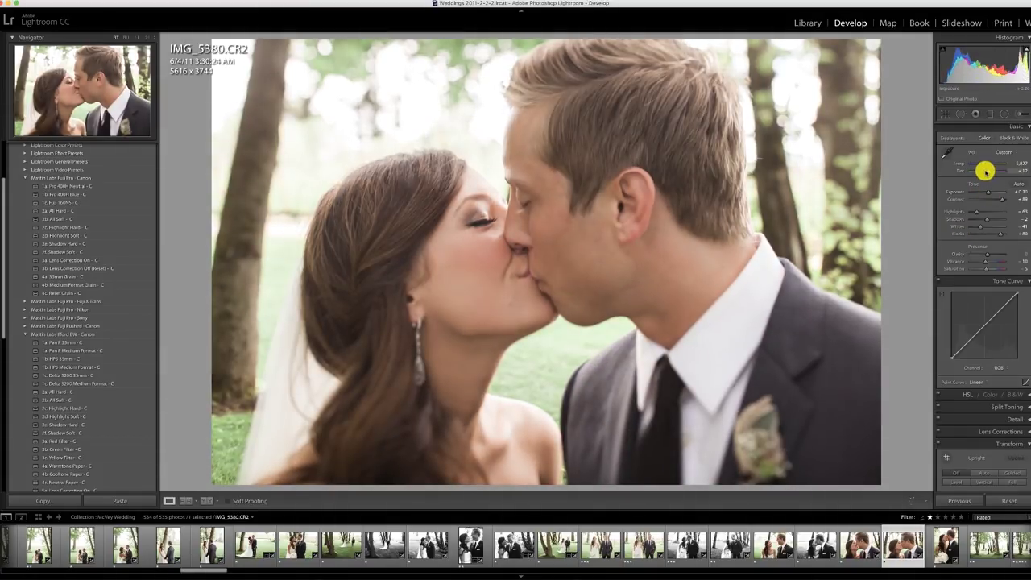
Reuse the previous photo's settings on IMG_5382 and apply the 2d. Highlight Soft - C preset
left_click(942, 546)
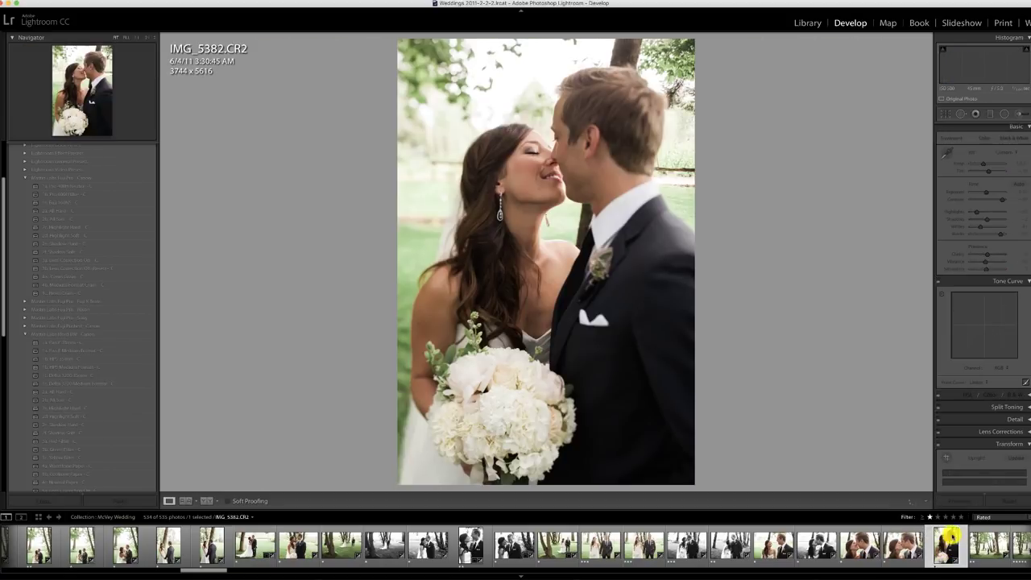
left_click(958, 501)
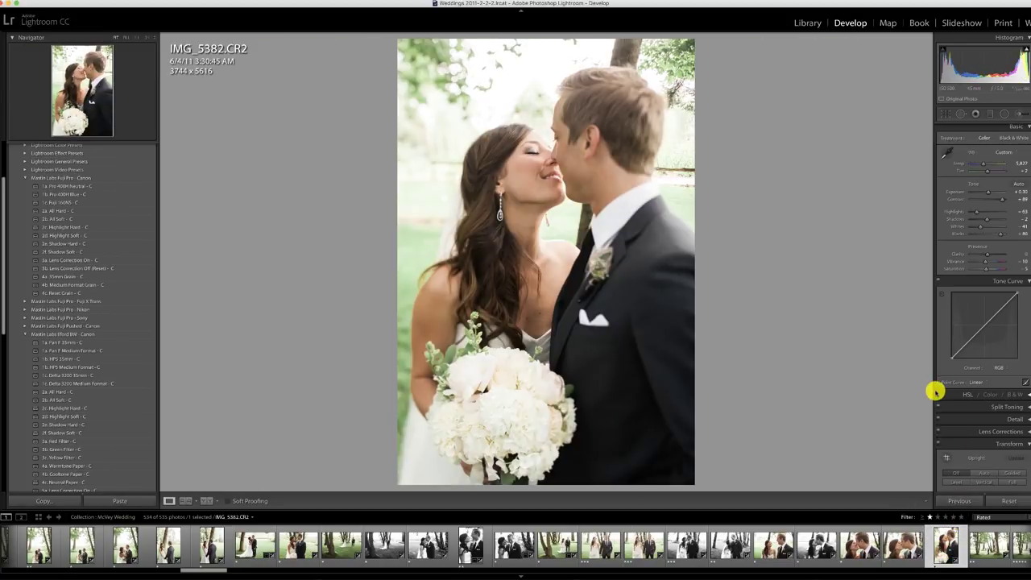
left_click(70, 234)
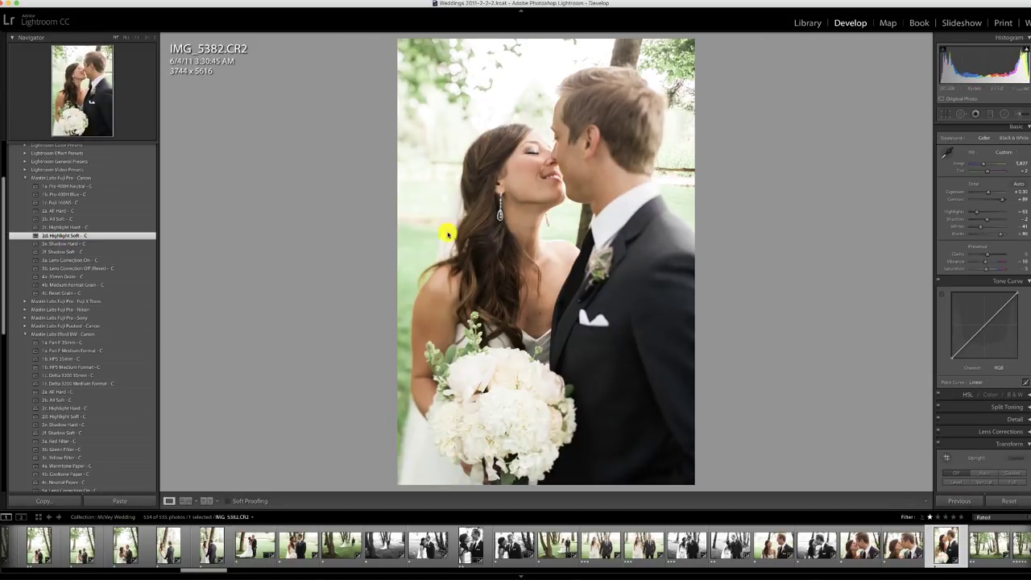
Apply the 1a. Pro 400H Neutral - C preset to IMG_5386 and move on to IMG_5388
scroll(938, 552, "right", 5)
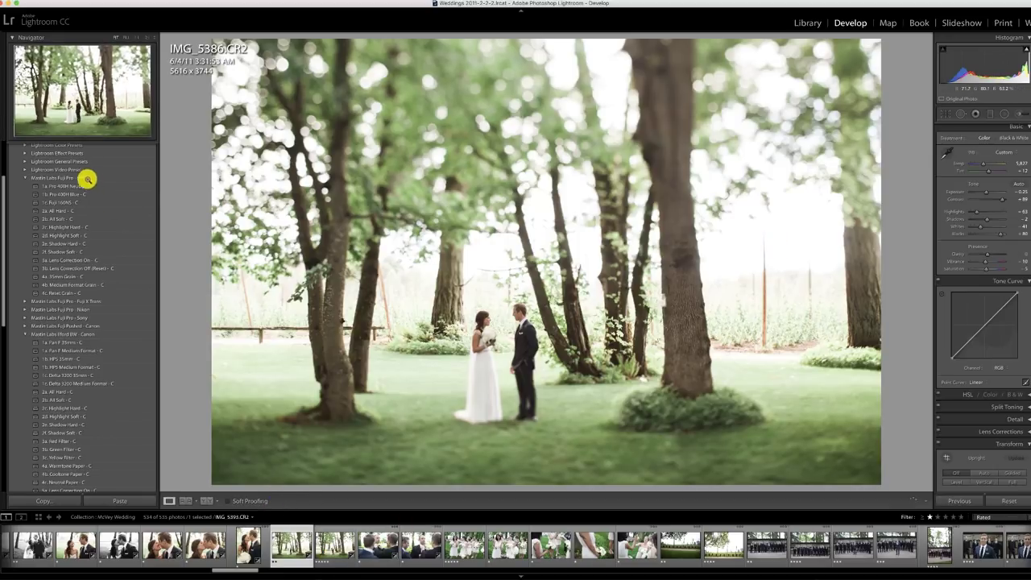
left_click(71, 187)
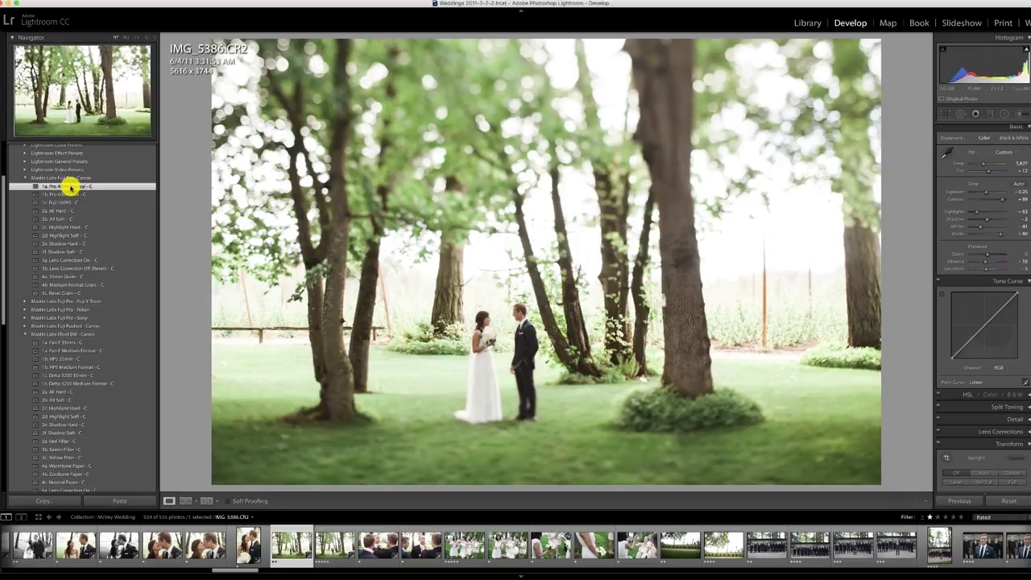
left_click(333, 546)
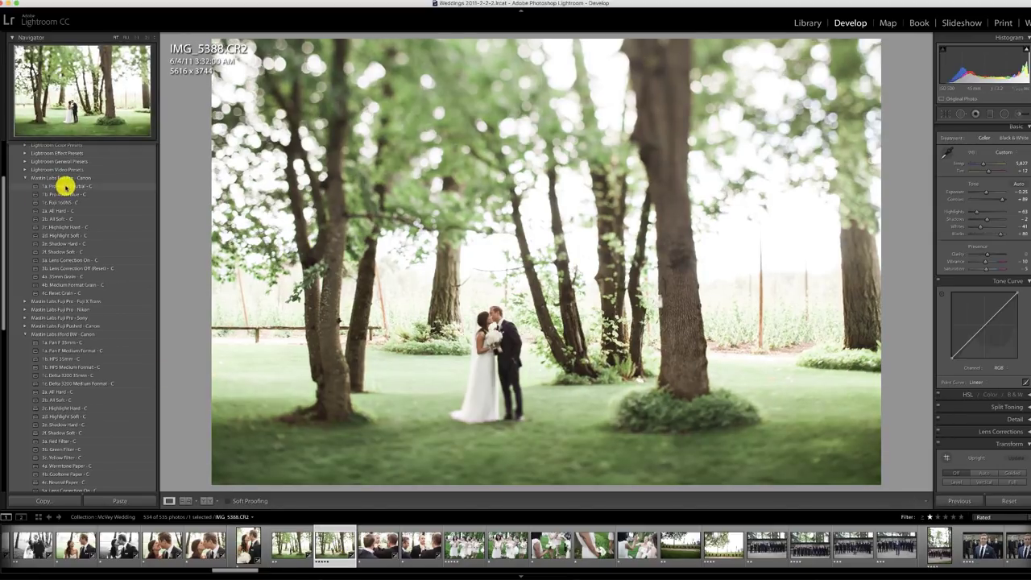
Apply the 1a. Pro 400H Neutral - C preset to IMG_5388 and IMG_5393, and convert IMG_5394 with 1a. Pan F 35mm - C
left_click(64, 186)
left_click(367, 550)
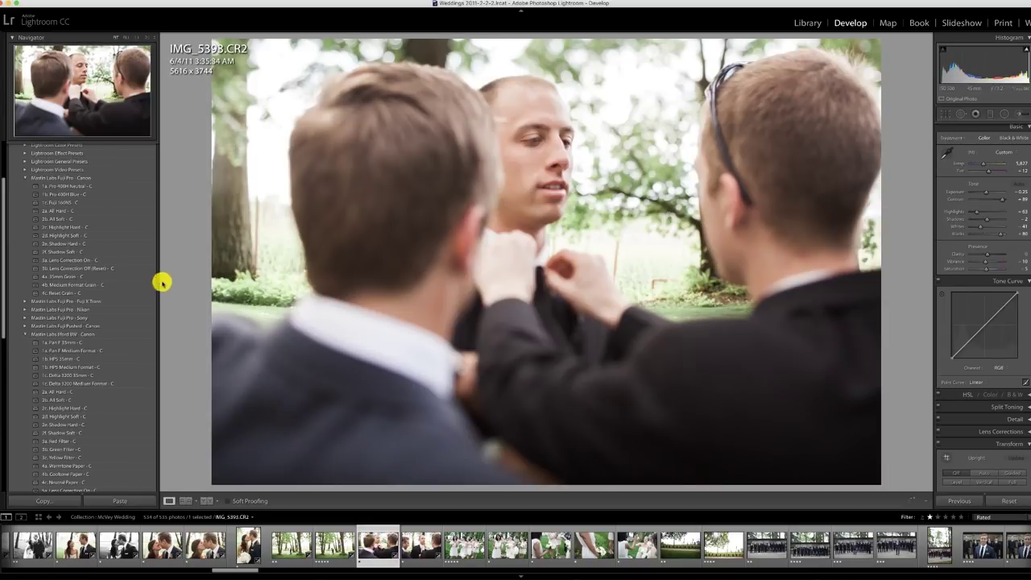
left_click(87, 187)
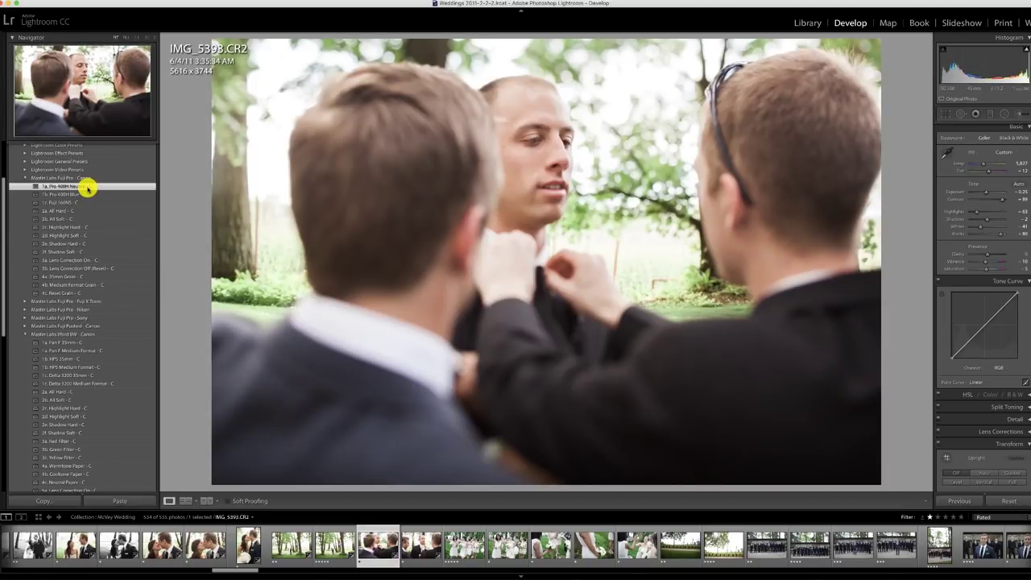
left_click(415, 541)
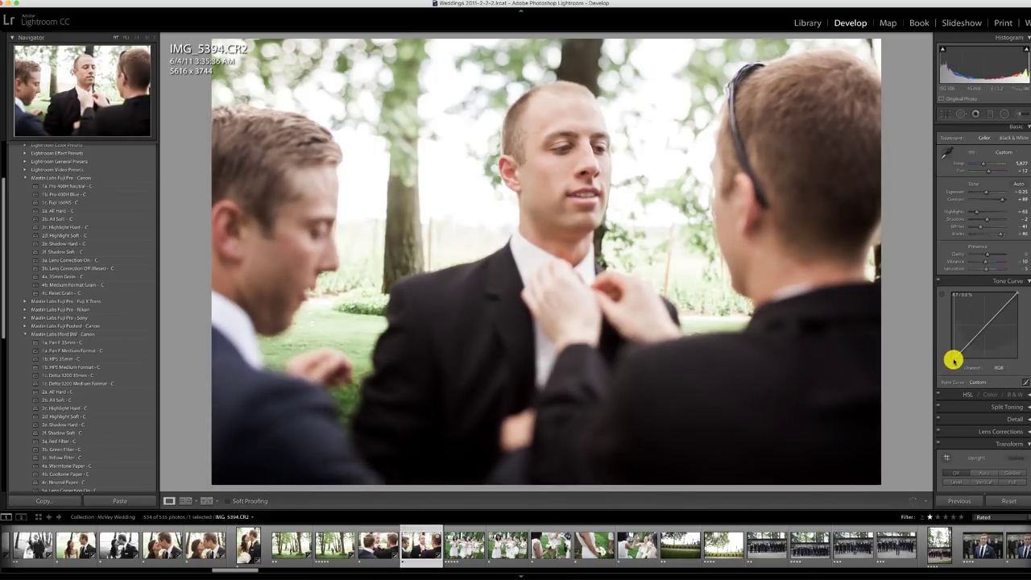
left_click(141, 343)
Warm IMG_5399 to a temperature of about 4,813 with exposure about +0.30, and straighten its tilted crop
left_click(465, 546)
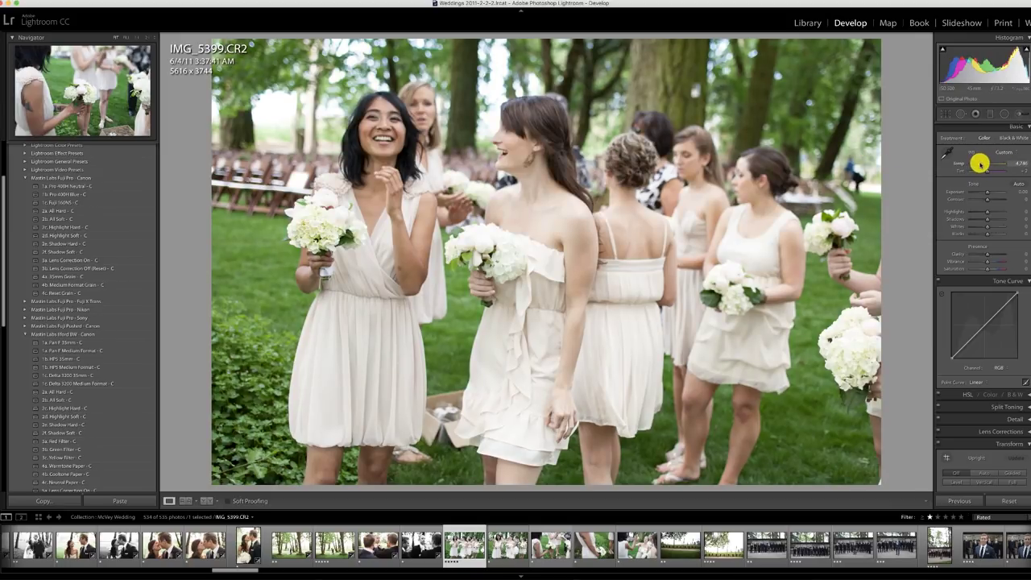
left_click_drag(985, 193, 989, 193)
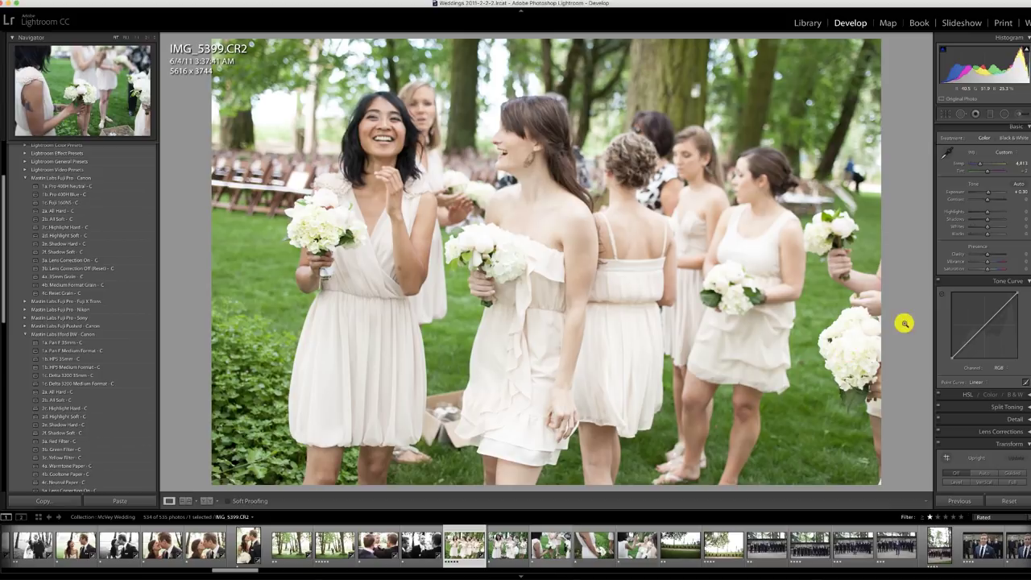
key("r")
left_click_drag(897, 325, 897, 315)
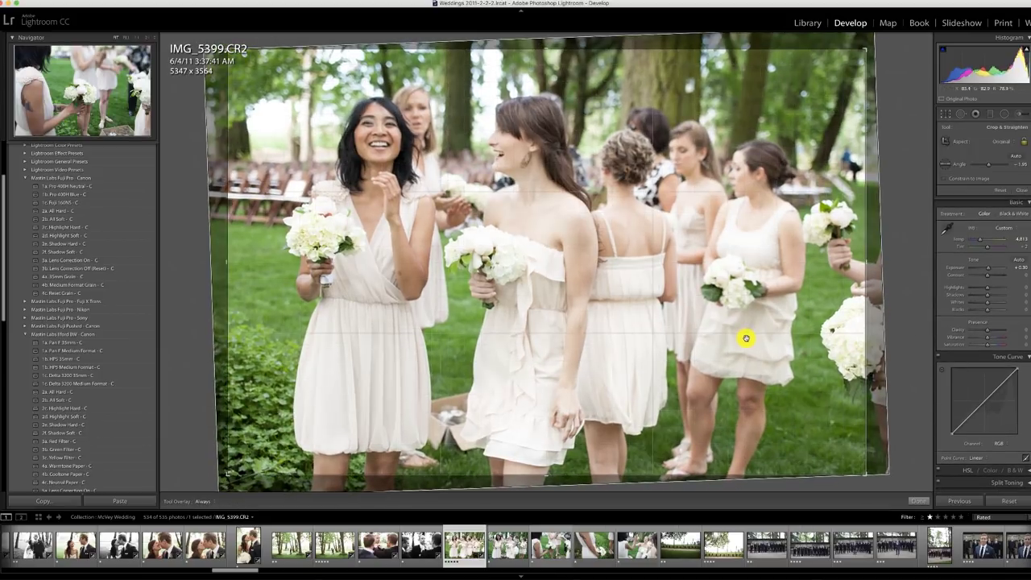
key("Return")
Reuse the previous photo's settings on the bridesmaid photos IMG_5401, IMG_5404 and IMG_5405
left_click(509, 542)
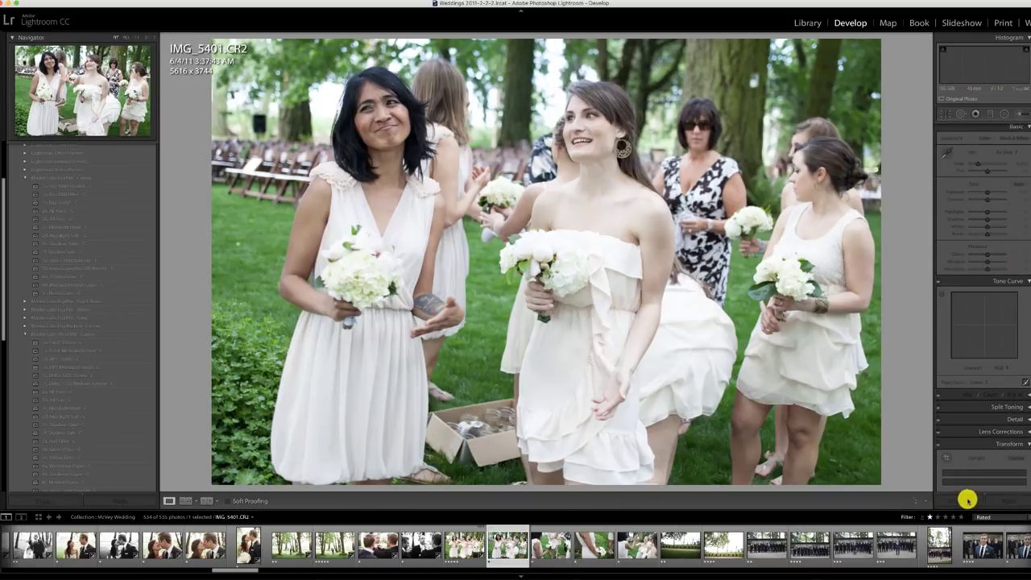
left_click(963, 500)
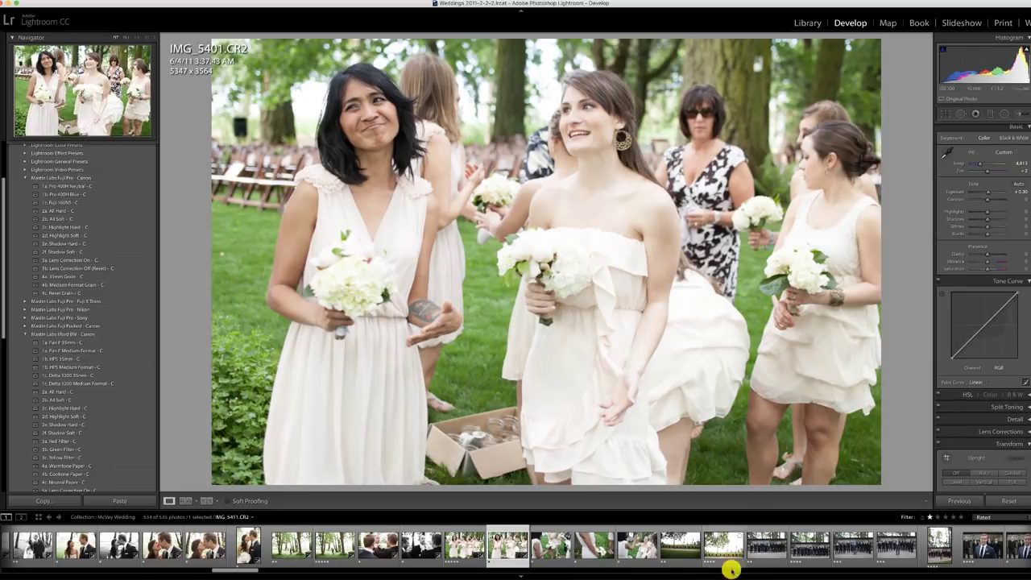
left_click(559, 553)
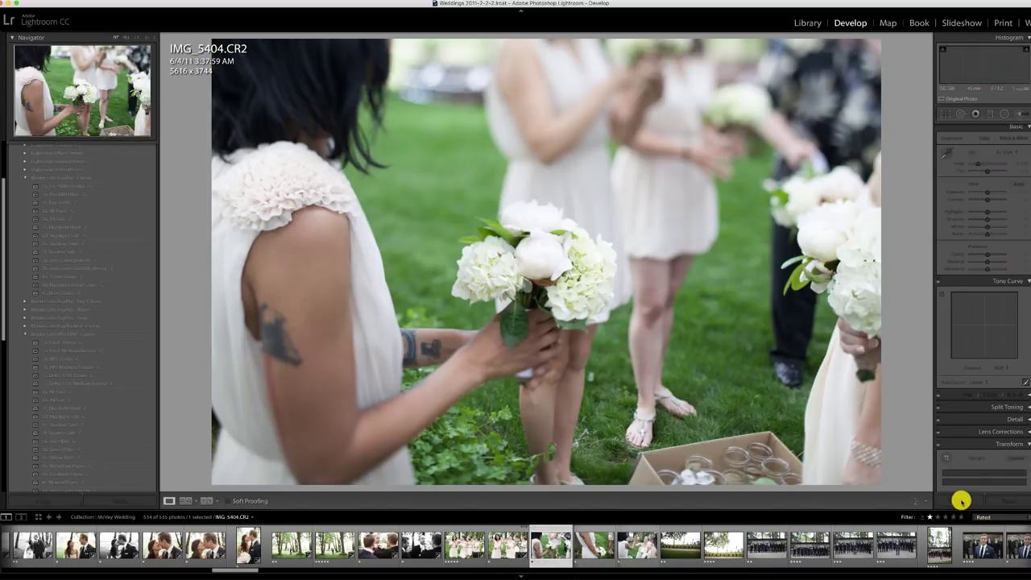
left_click(960, 500)
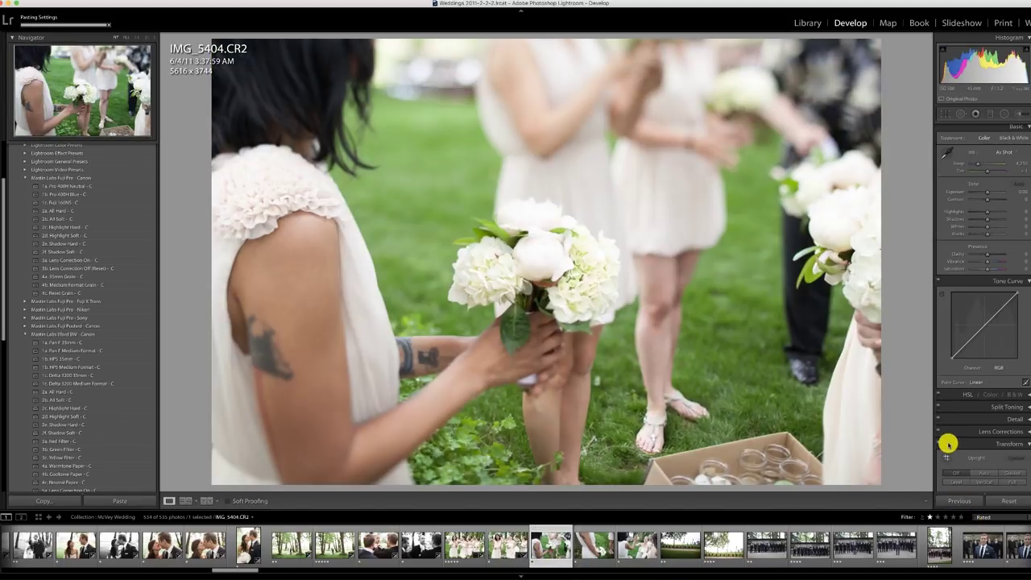
left_click(596, 544)
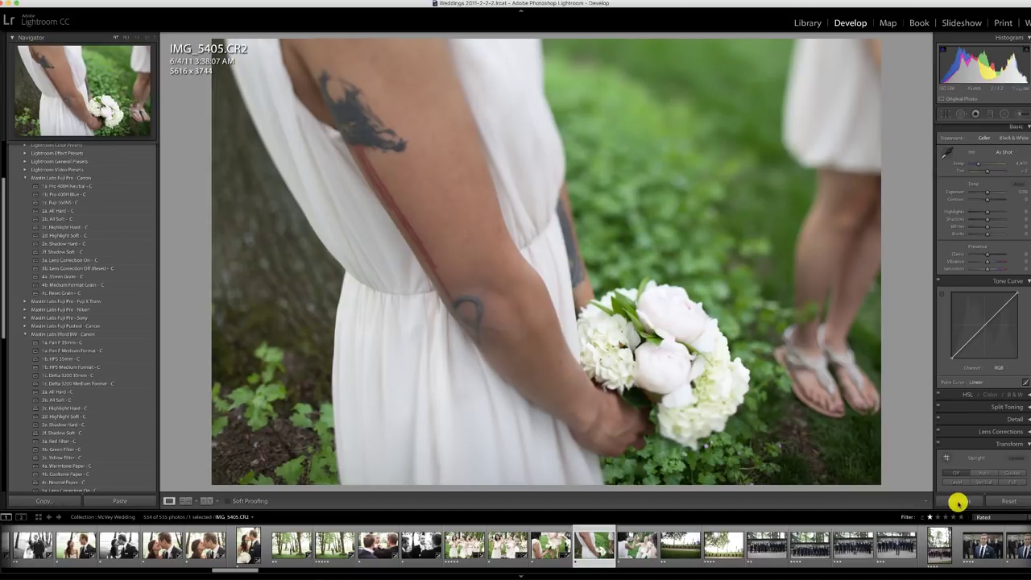
left_click(960, 501)
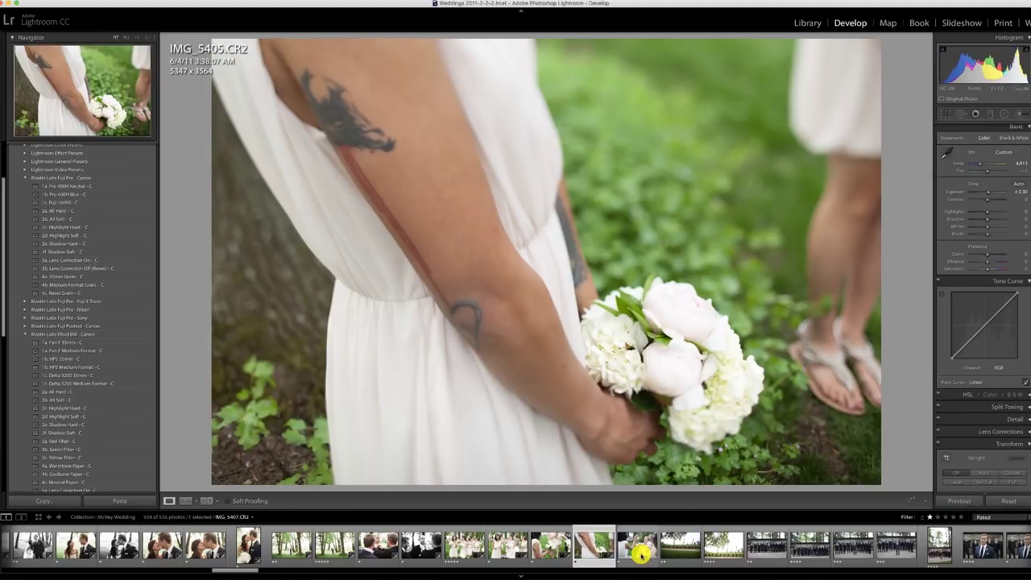
Apply the 1b. Pro 400H Blue - C preset to IMG_5407 and warm its temperature
key("Right")
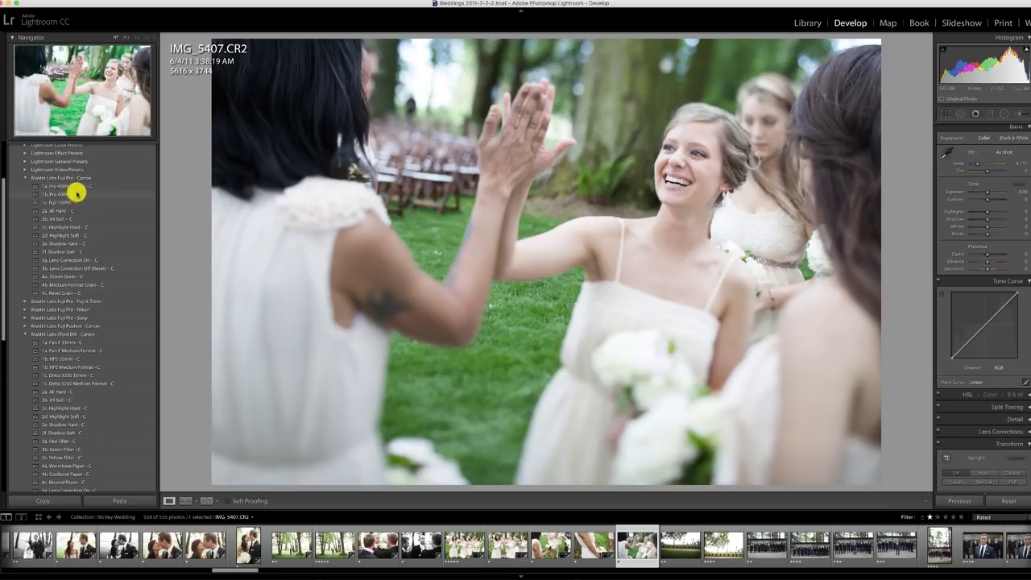
left_click_drag(996, 166, 978, 165)
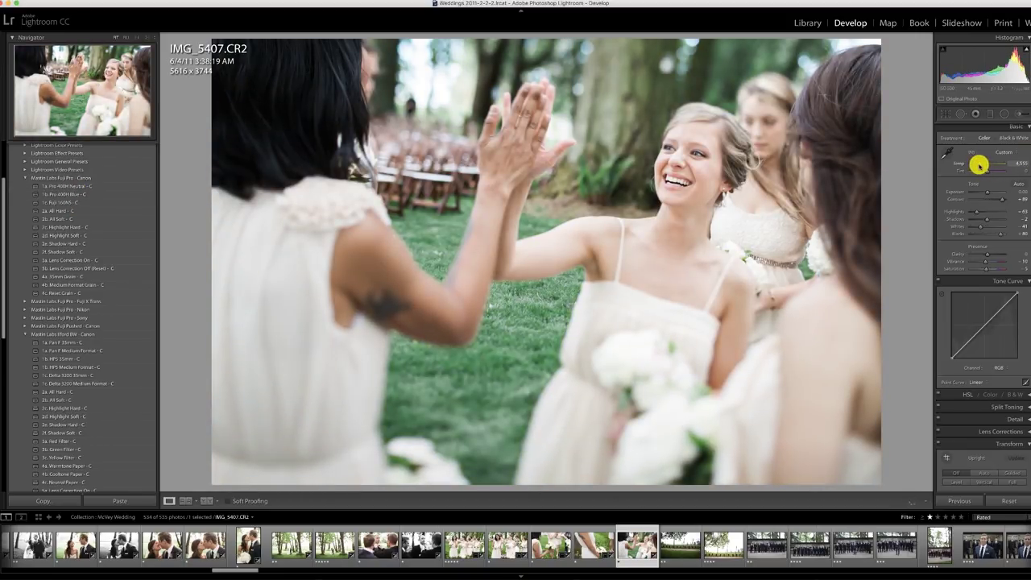
Apply the 1b. Pro 400H Blue - C and 3a. Lens Correction On - C presets to IMG_5411
left_click(672, 543)
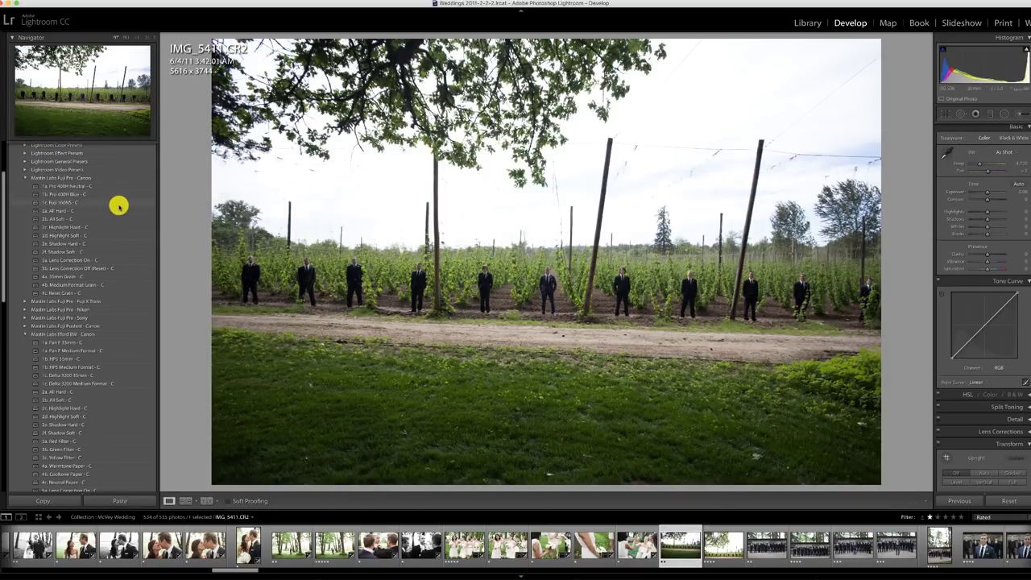
left_click(69, 193)
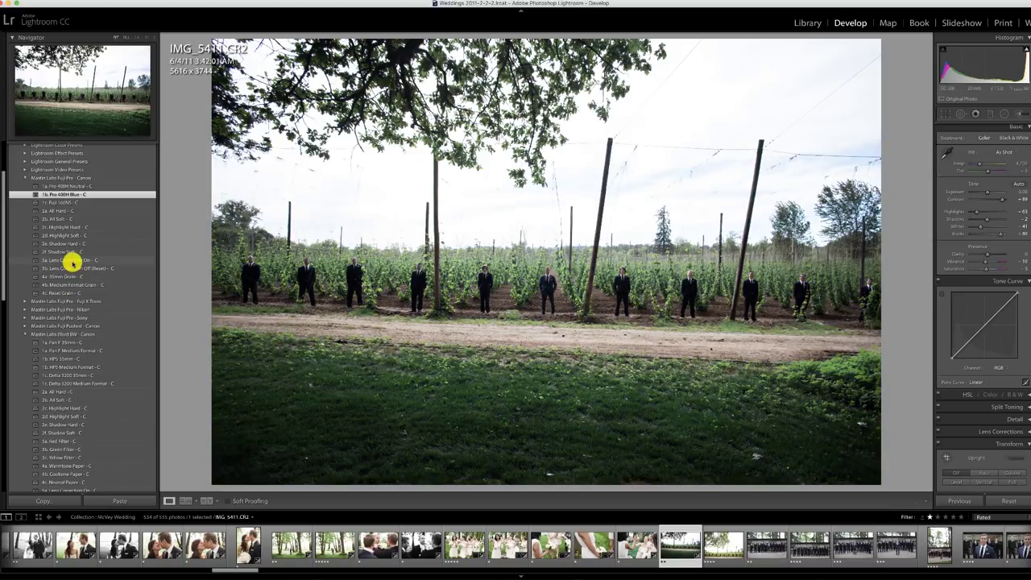
left_click(72, 260)
Set IMG_5411's exposure to about +1.10 and temperature to about 6,080, and apply the 2d. Highlight Soft - C preset
left_click_drag(989, 191, 992, 191)
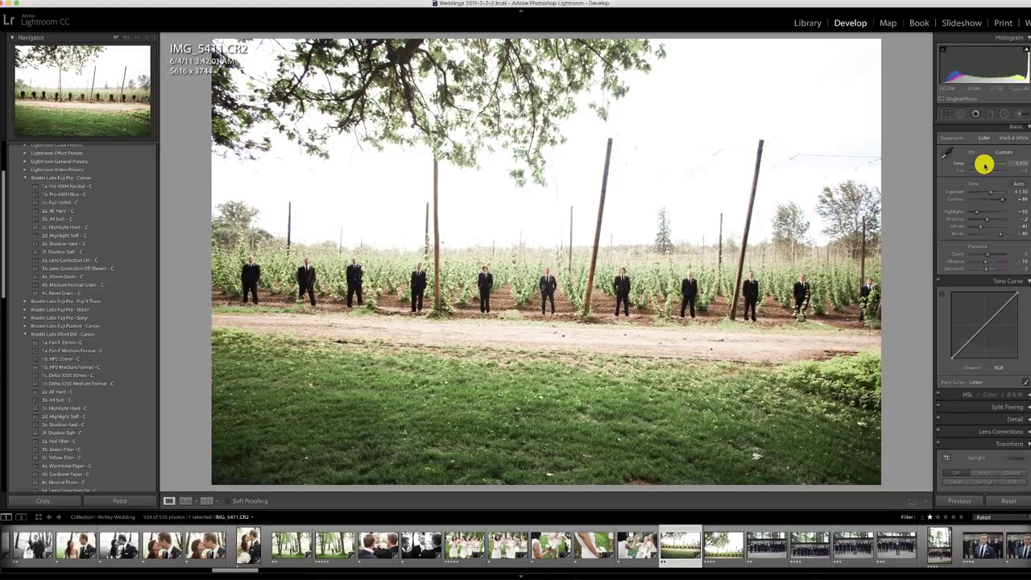
left_click_drag(984, 165, 982, 164)
left_click(64, 235)
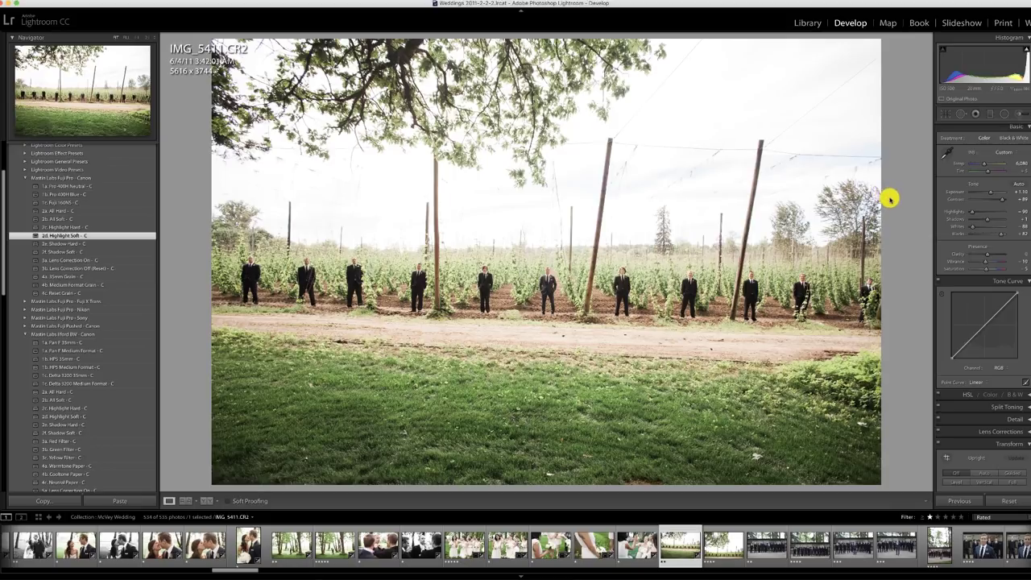
Straighten IMG_5411 and crop it slightly tighter
key("r")
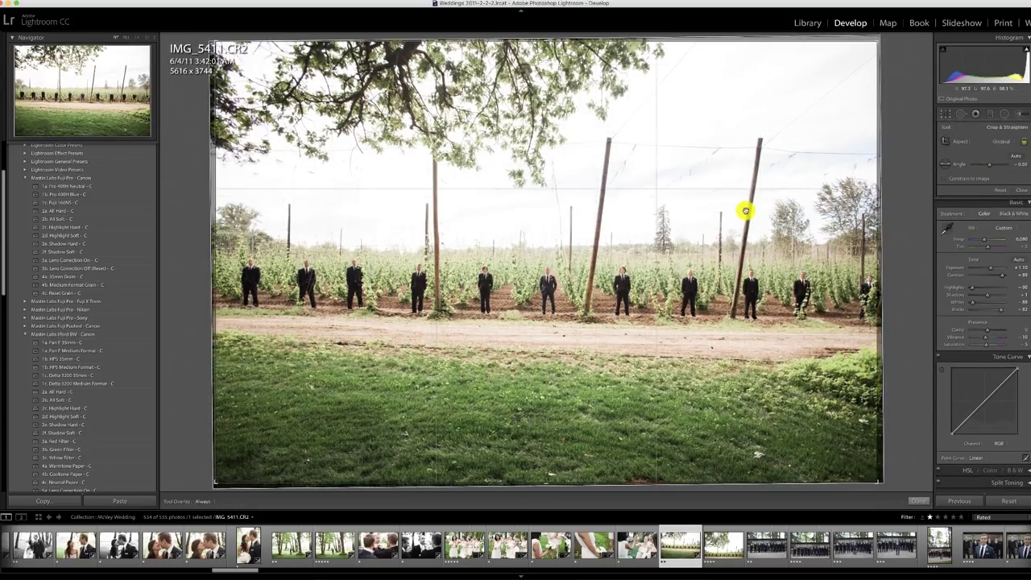
left_click_drag(216, 246, 220, 247)
key("Return")
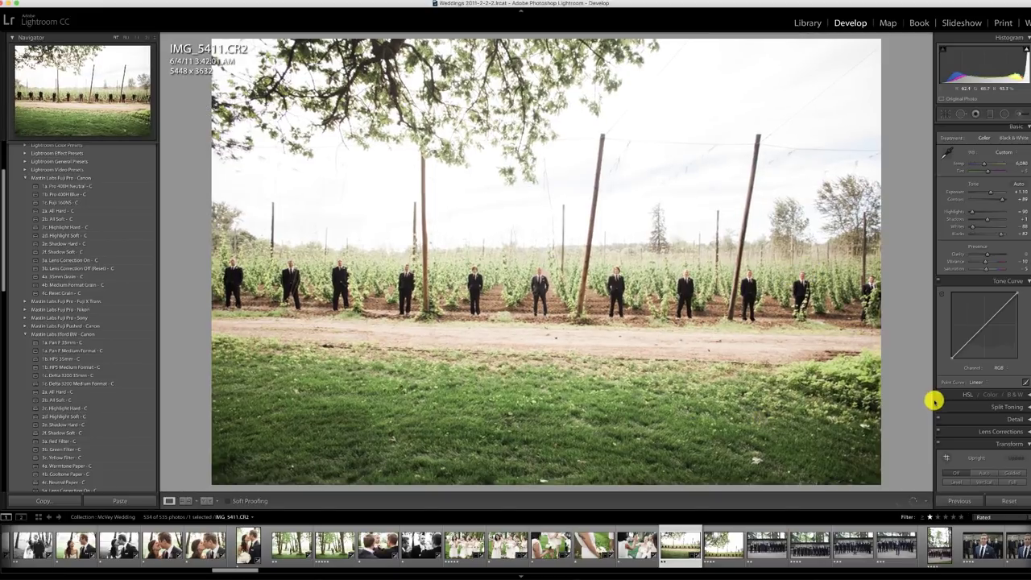
Apply the 1b. Pro 400H Blue - C and 2d. Highlight Soft - C presets to IMG_5413-Edit, slightly raising its temperature and exposure
left_click(723, 545)
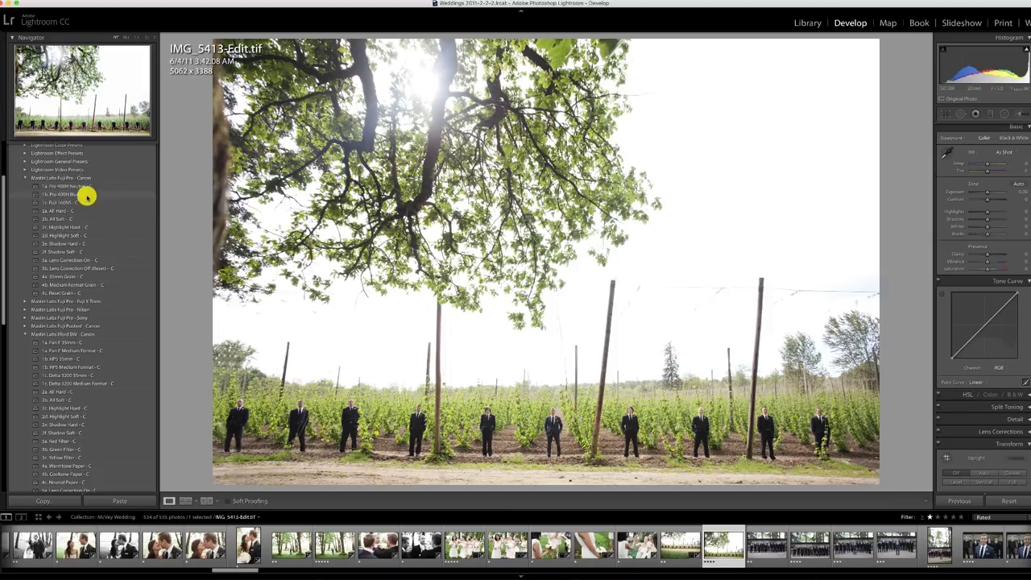
left_click(86, 196)
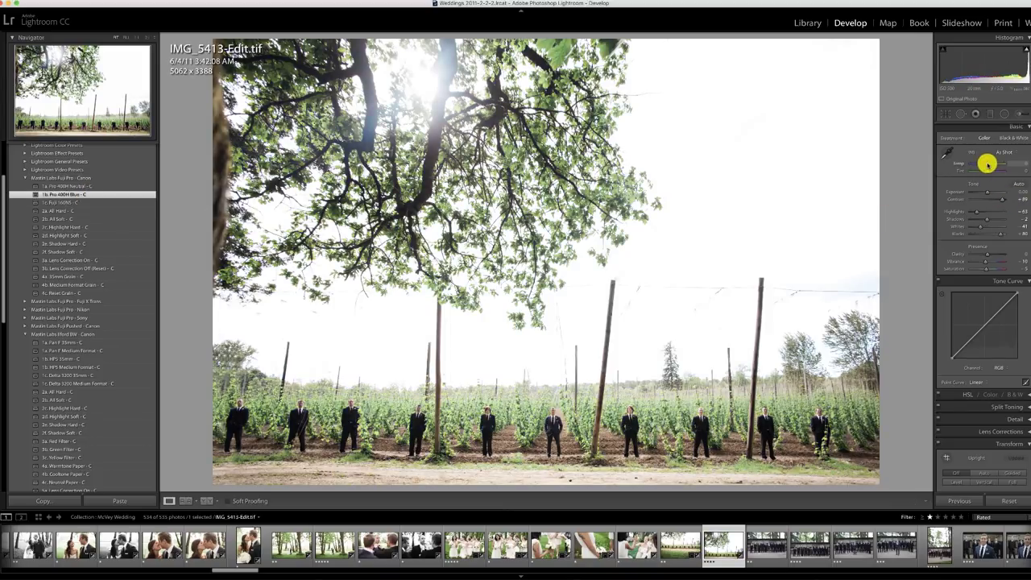
left_click(986, 164)
left_click_drag(987, 193, 988, 193)
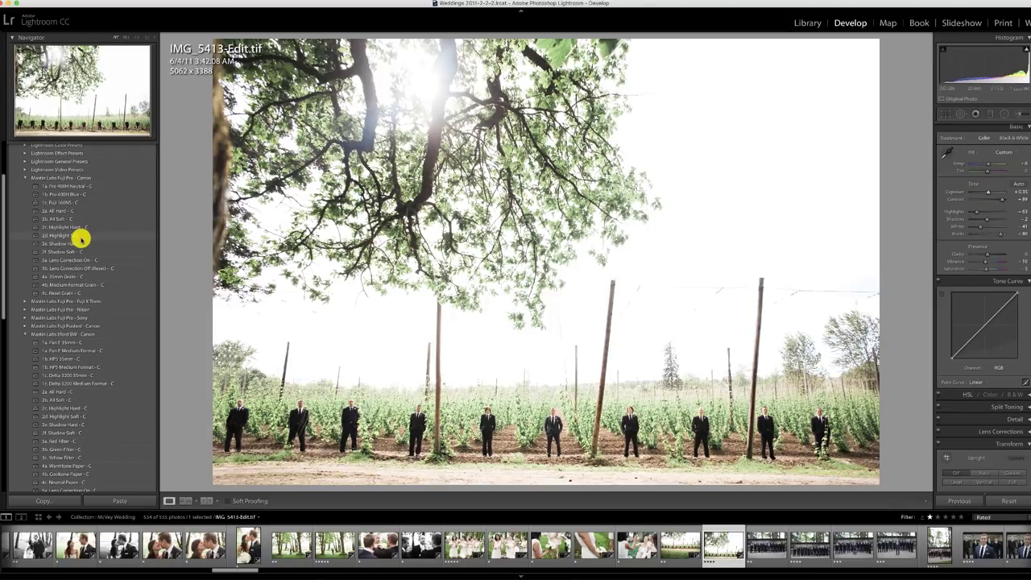
left_click(81, 236)
Convert IMG_5425 with the 1a. Pan F 35mm - C black-and-white preset and raise its exposure to about +0.55
left_click(762, 535)
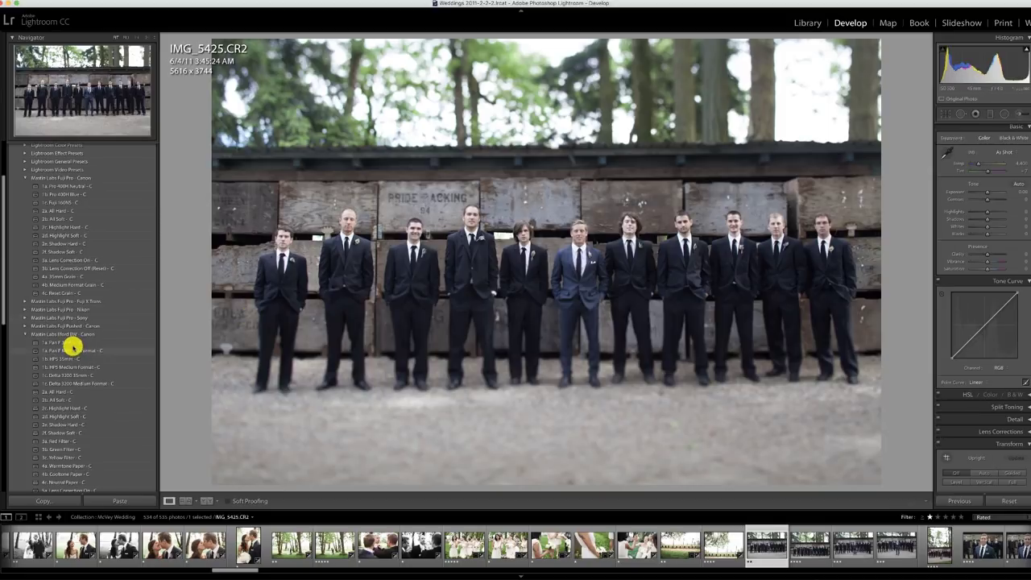
left_click(72, 343)
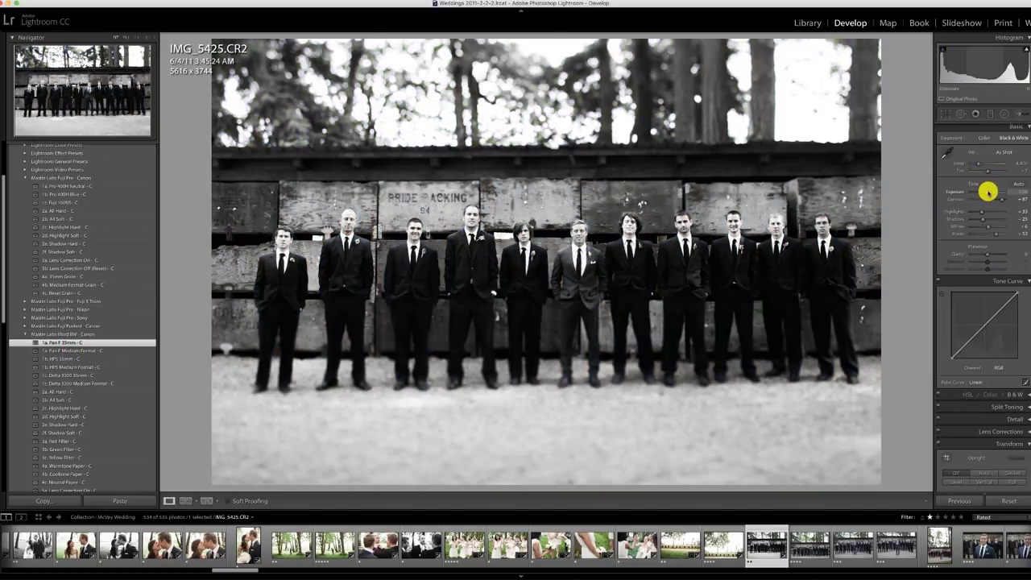
left_click_drag(987, 192, 991, 191)
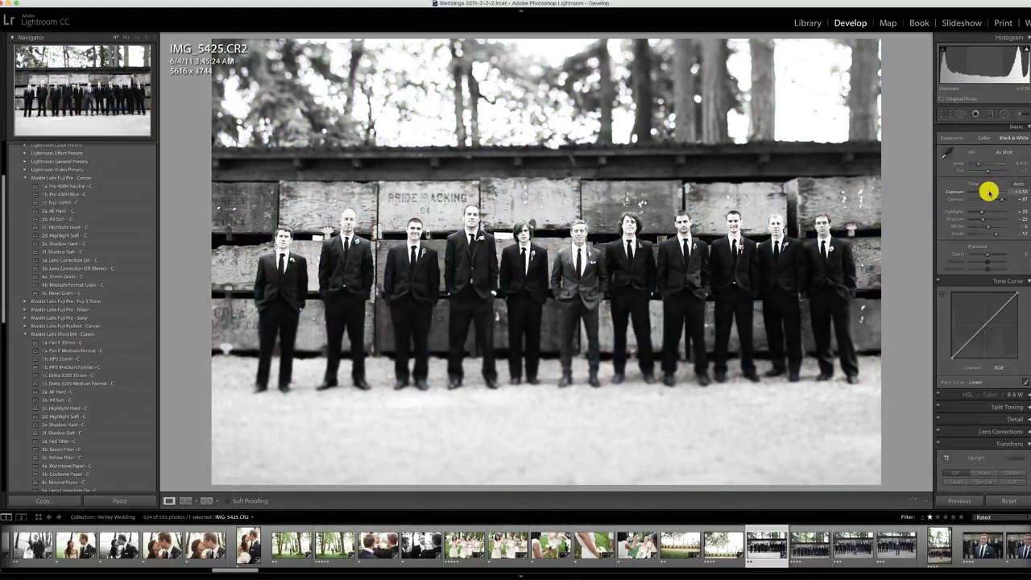
Apply the 1a. Pro 400H Neutral - C preset to IMG_5427, raise its exposure to about +0.55 and warm its temperature
left_click(816, 541)
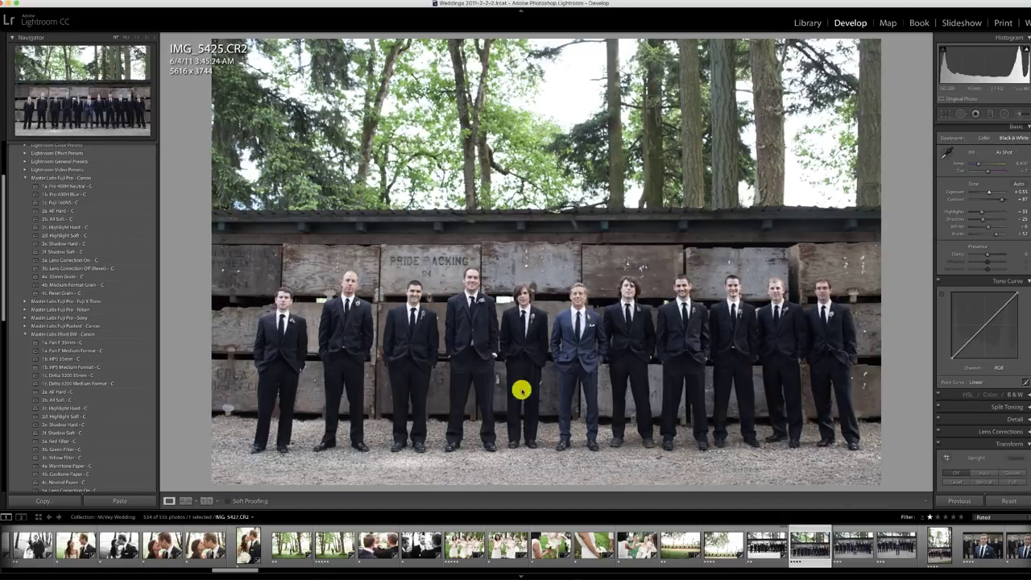
left_click(56, 187)
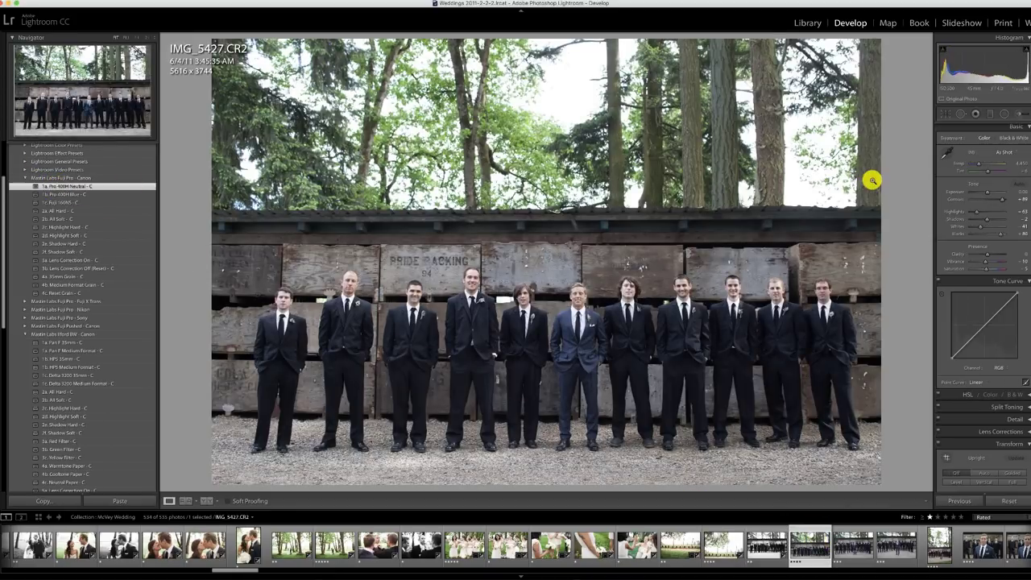
left_click(987, 193)
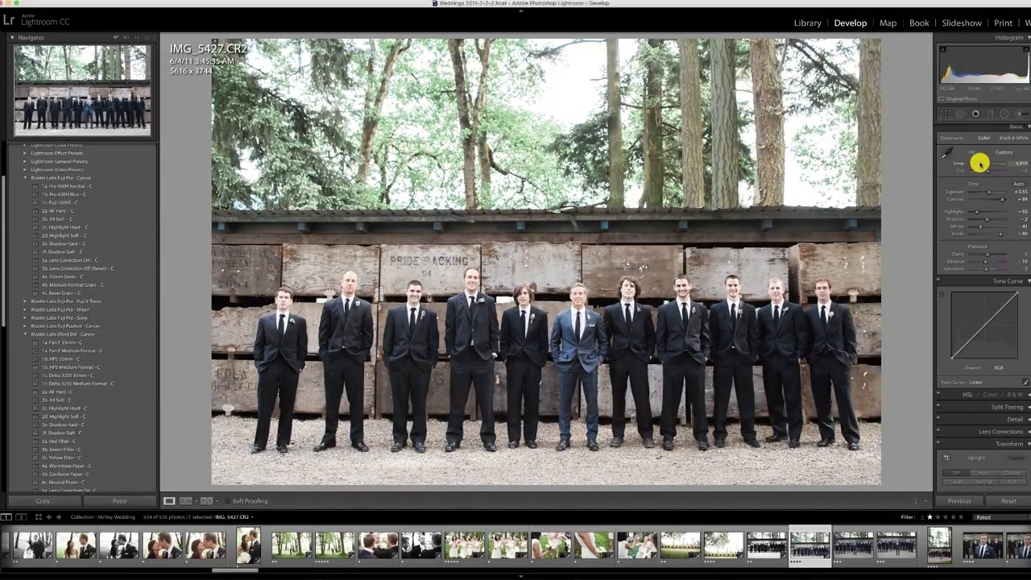
Reuse the previous photo's settings on IMG_5431, IMG_5435 and IMG_5437, and move on to IMG_5439
left_click(852, 547)
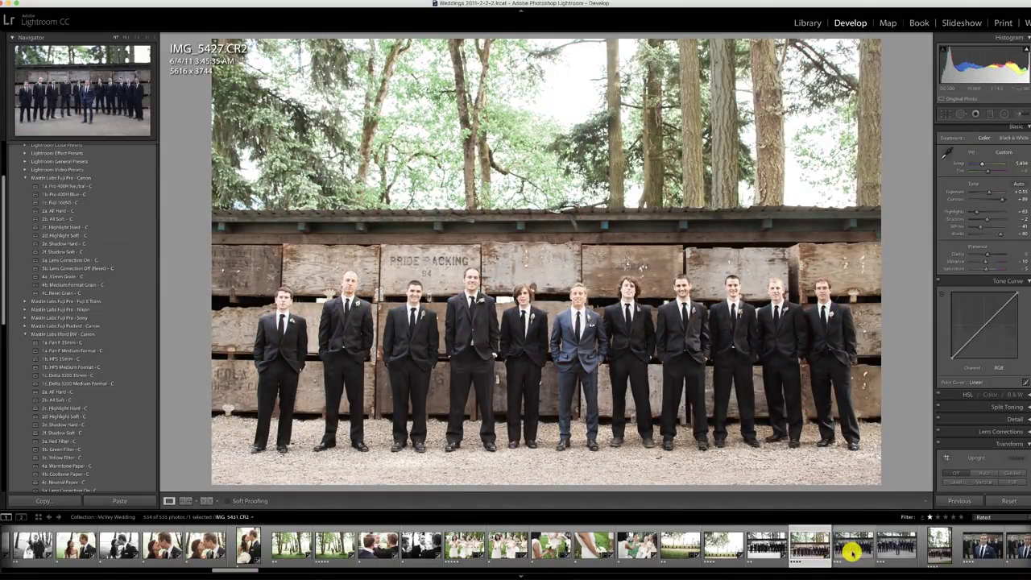
key("super+shift+v")
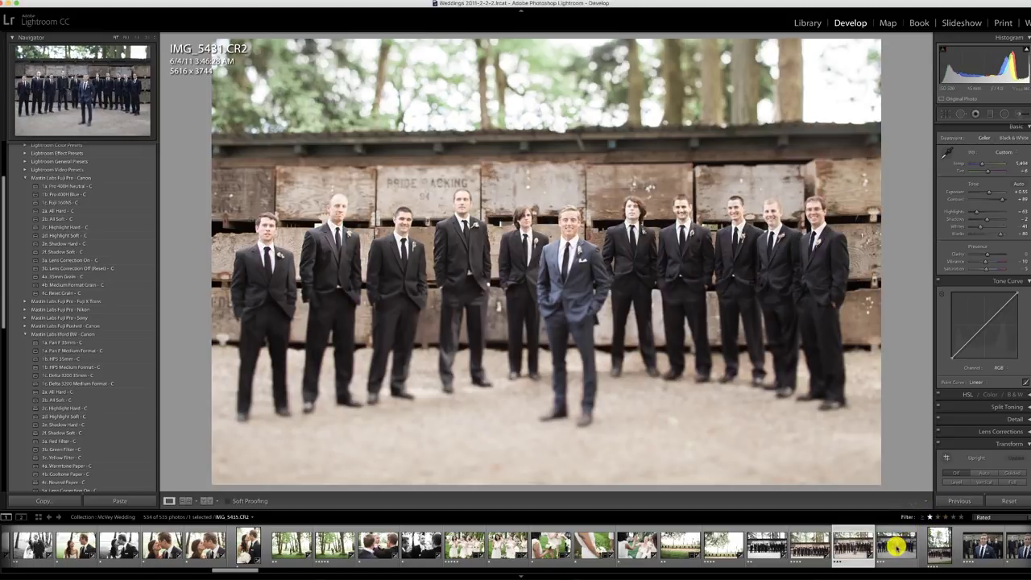
left_click(896, 547)
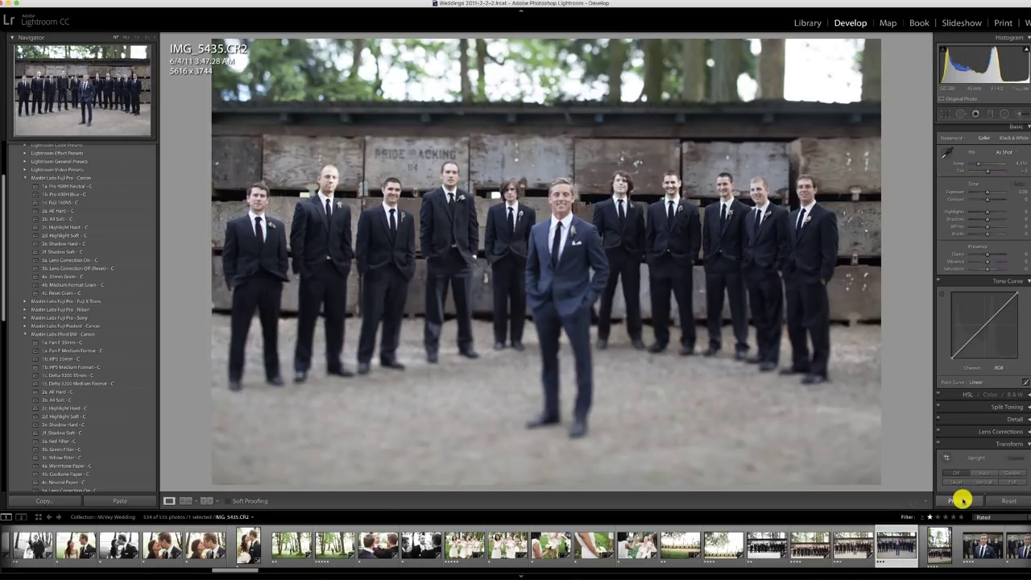
left_click(938, 540)
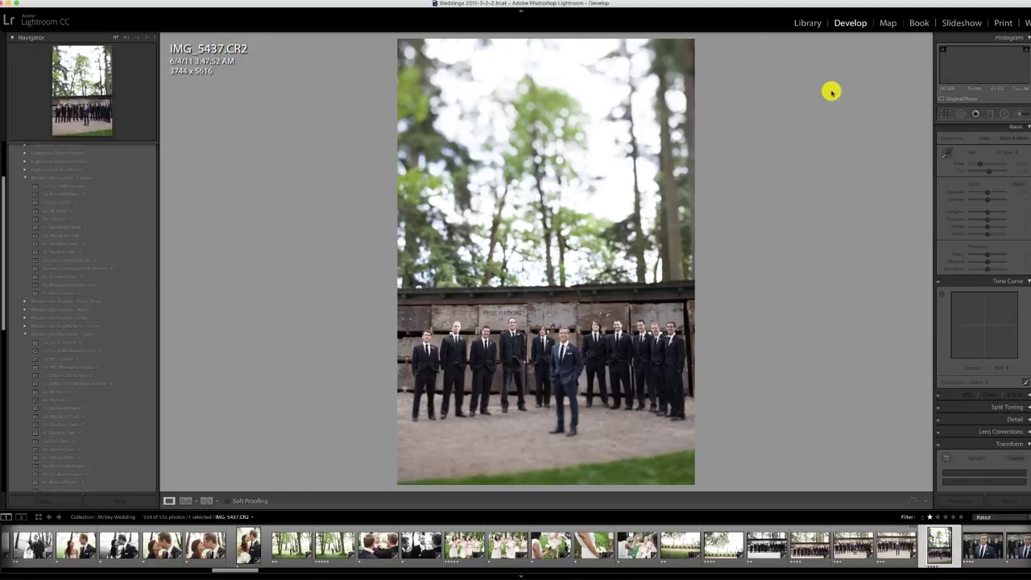
left_click(957, 502)
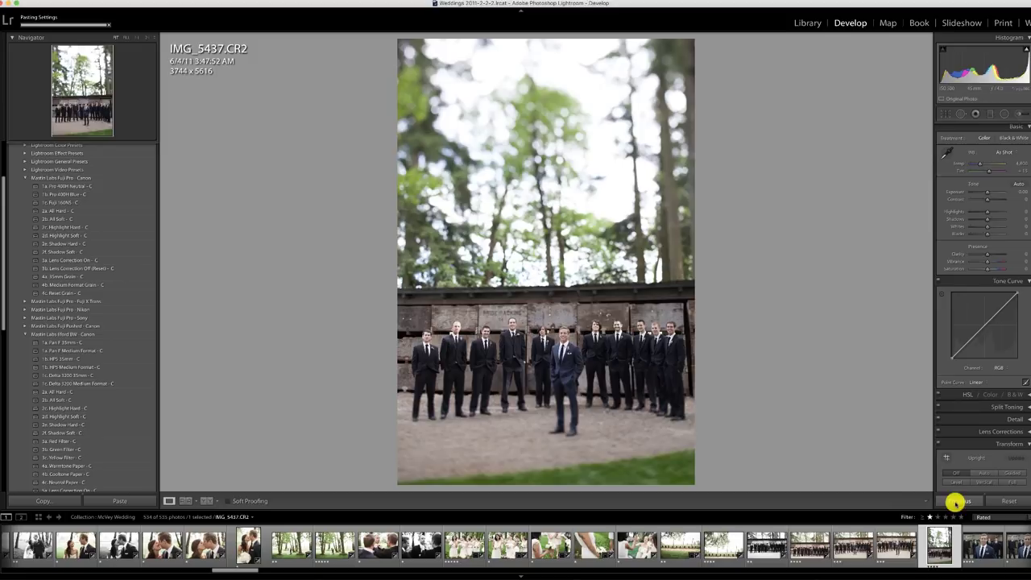
left_click(976, 546)
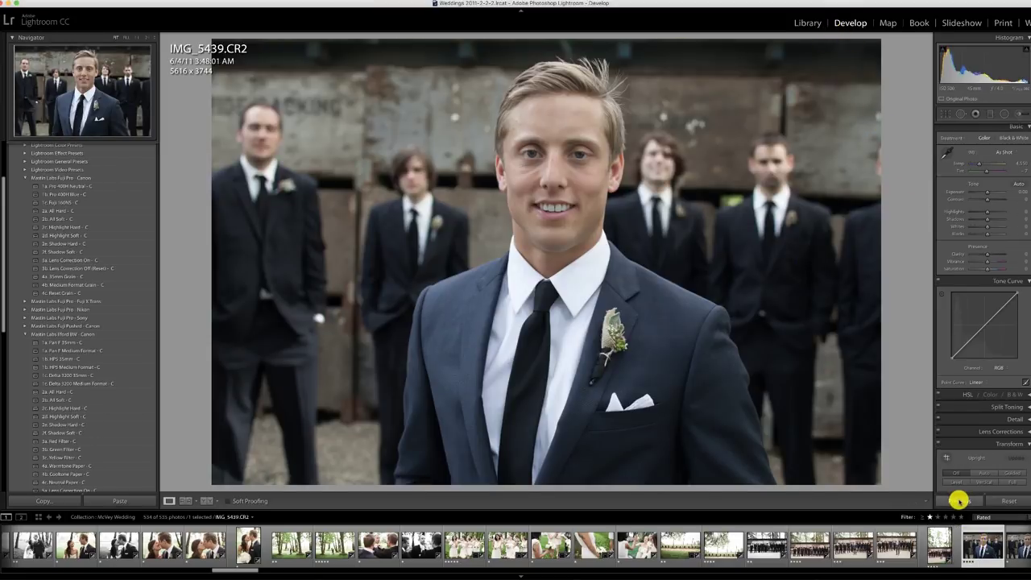
Reuse the previous photo's settings on IMG_5439, then select it with the next groom portrait and the seven wedding-party photos for syncing
left_click(958, 500)
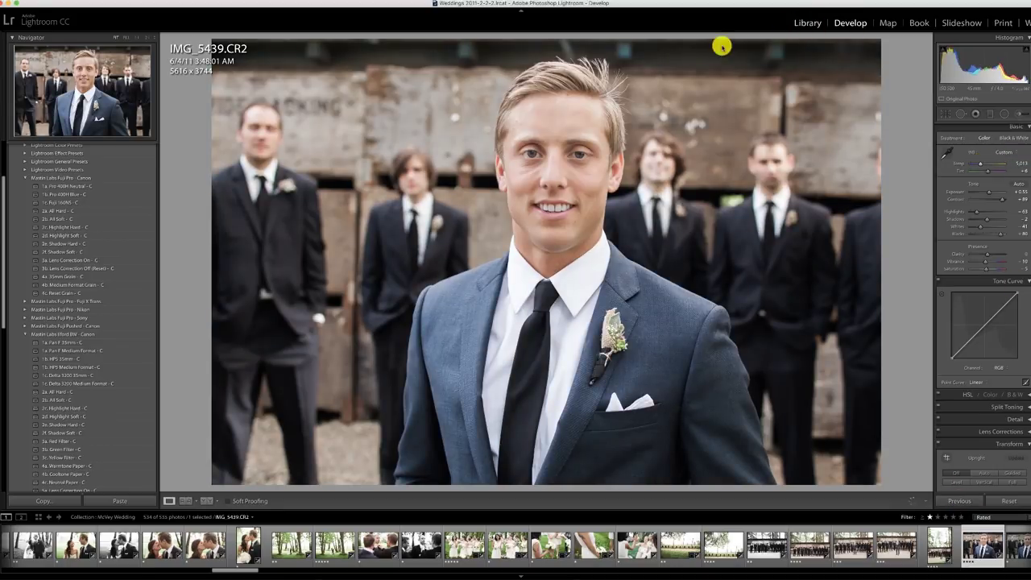
key("e")
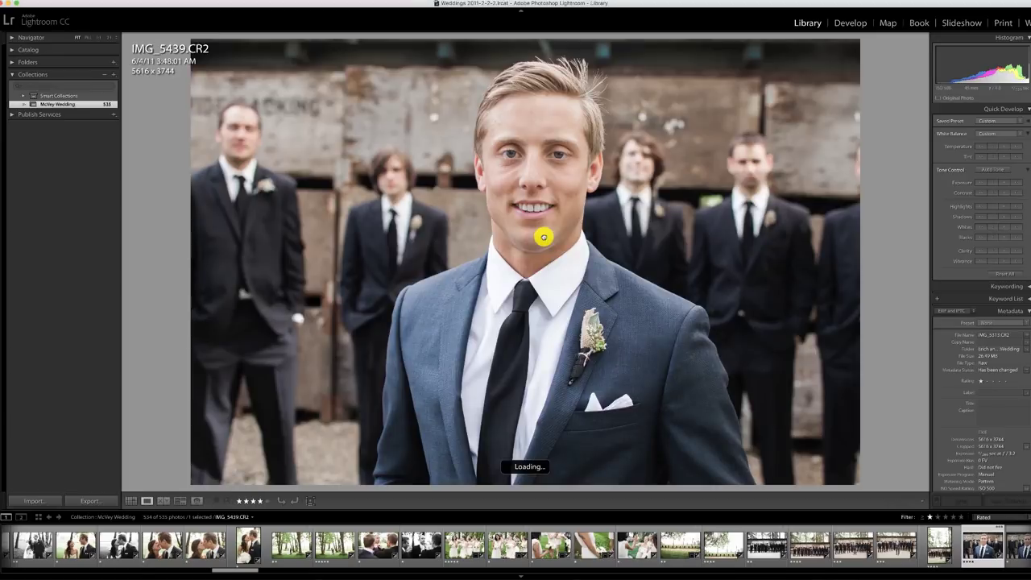
key("g")
scroll(575, 343, "down", 2)
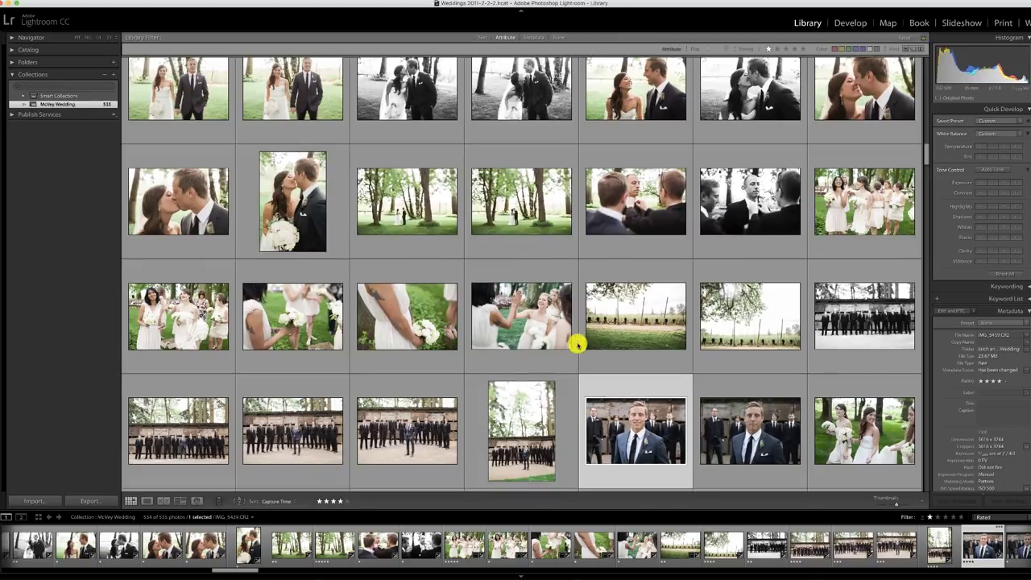
scroll(577, 344, "down", 2)
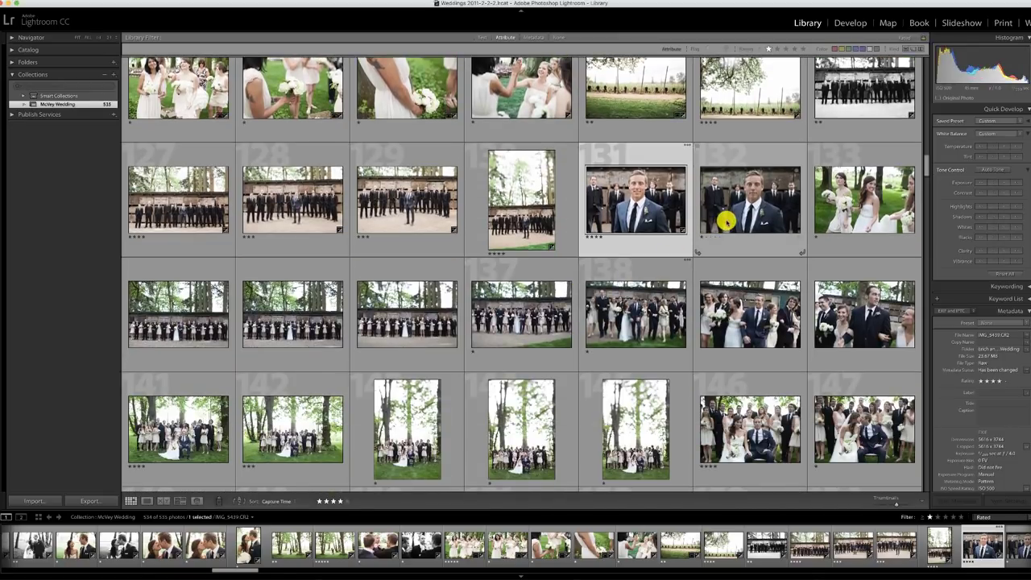
mouse_move(731, 216)
left_mouse_down()
mouse_move(740, 315)
mouse_move(848, 315)
mouse_move(207, 327)
left_mouse_up()
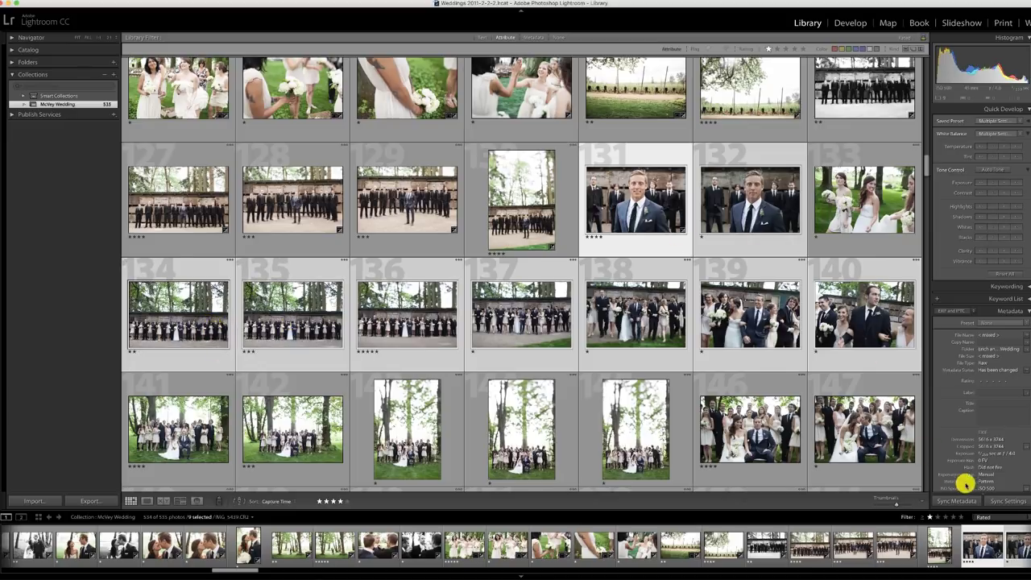
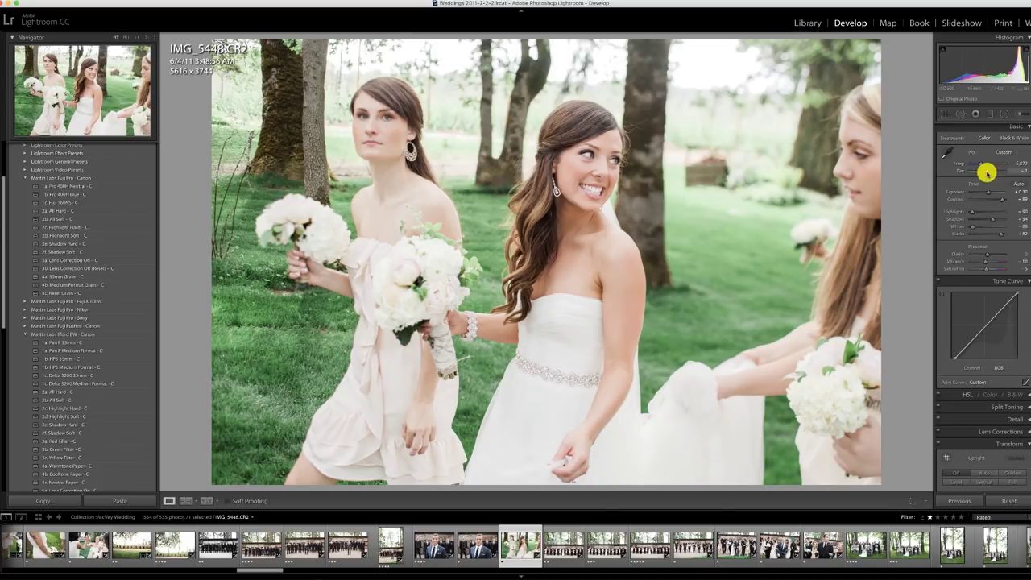
Lower the exposure of the wedding-party lineup photo IMG_5449 to +0.30
left_click(568, 545)
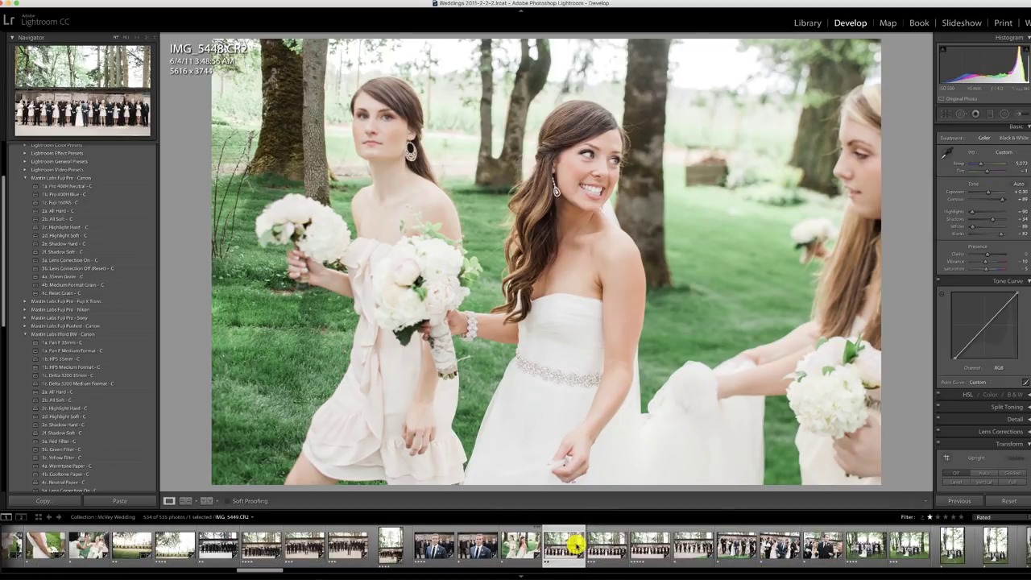
left_click(600, 548)
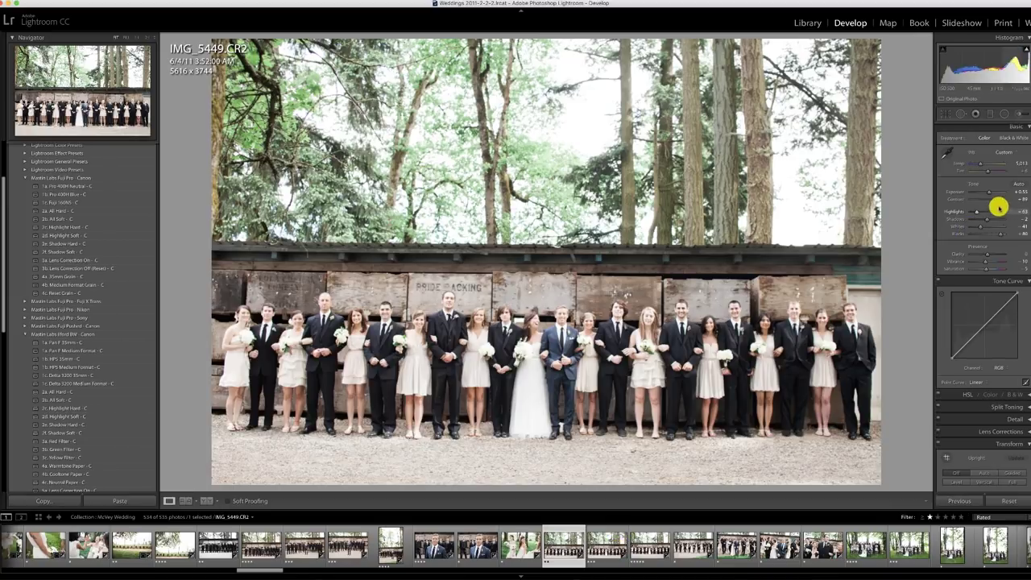
left_click_drag(987, 191, 987, 192)
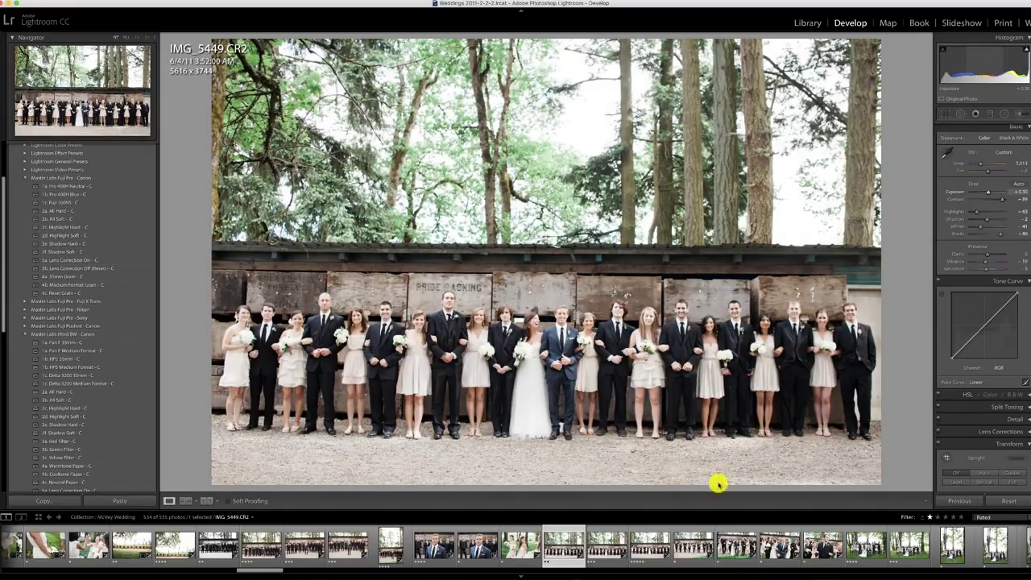
Reuse the previous photo's settings on IMG_5450 and convert IMG_5455 with the 1a. Pan F 35mm - C black-and-white preset
left_click(596, 550)
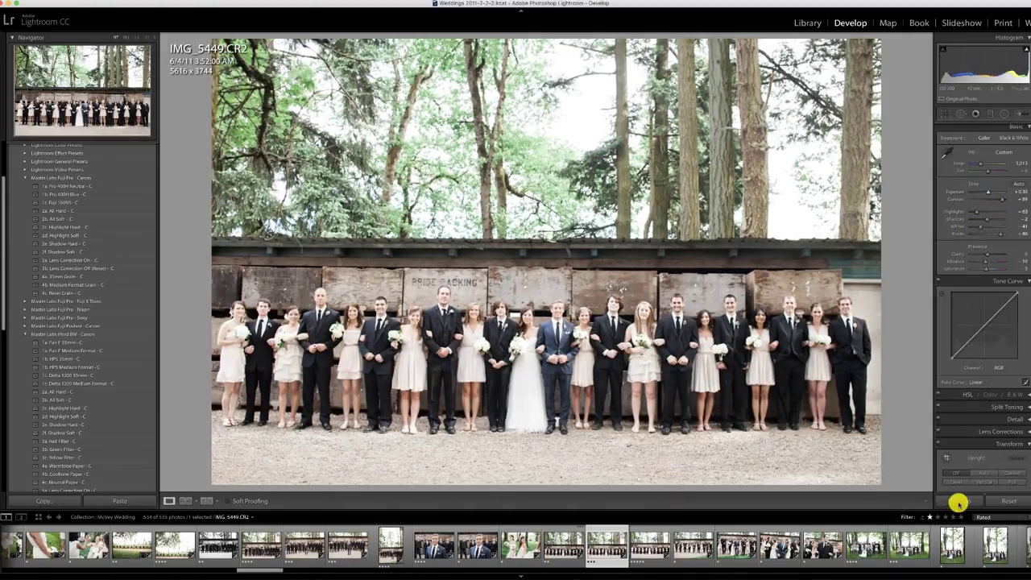
left_click(958, 501)
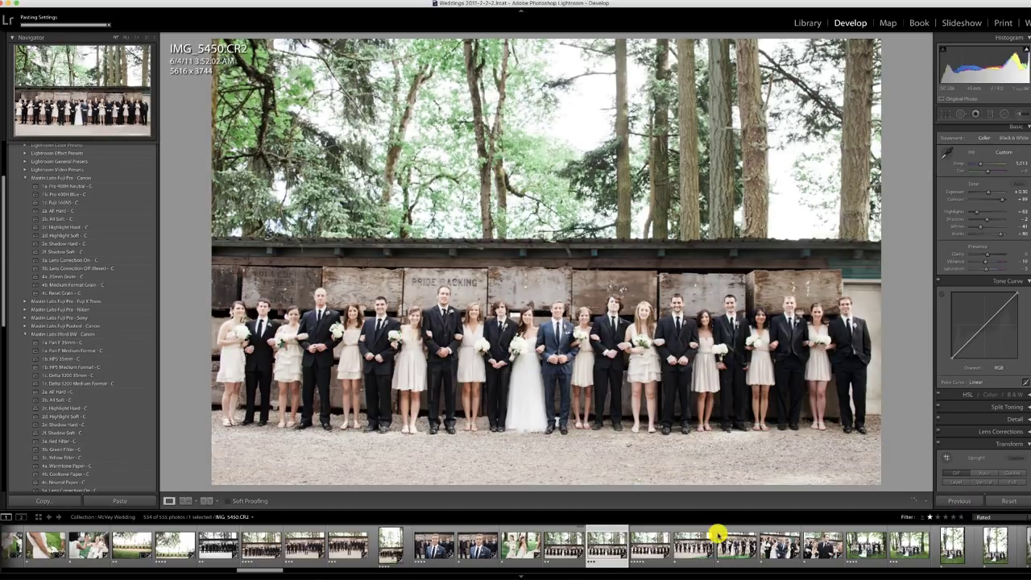
left_click(652, 547)
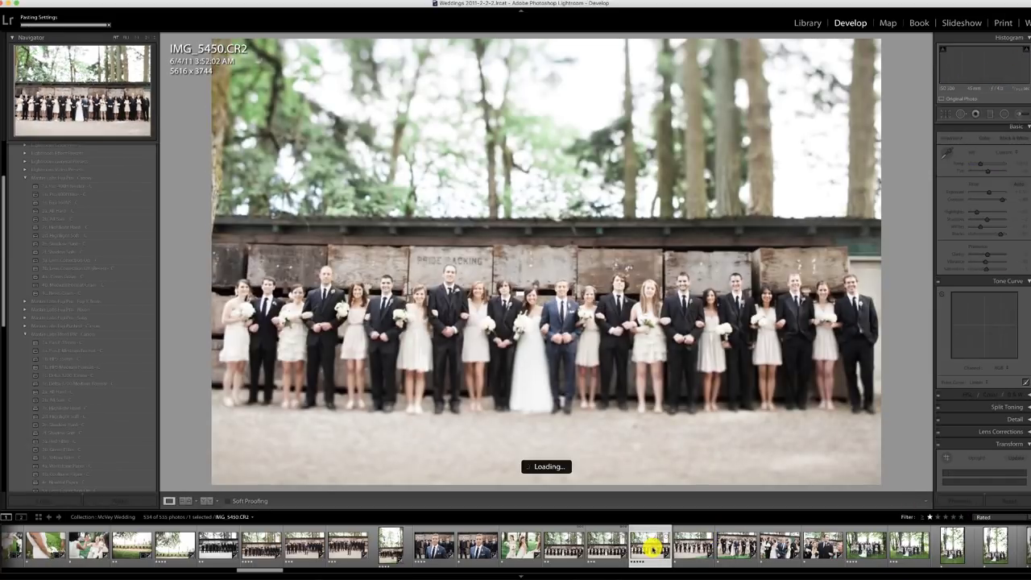
left_click(77, 341)
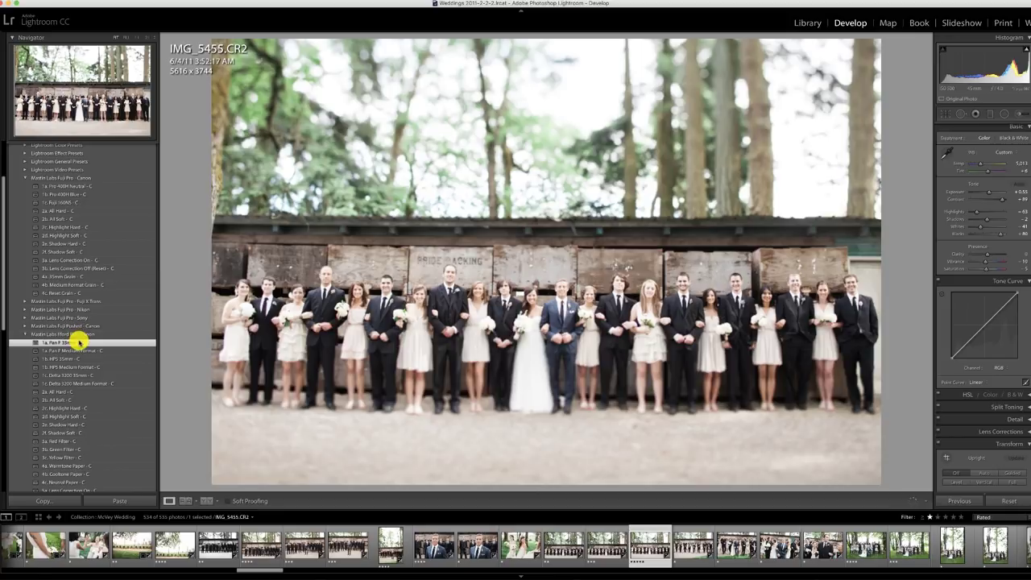
Apply the 1c. Fuji 160NS - C preset to IMG_5460 and warm its temperature to about 5,434
left_click(684, 545)
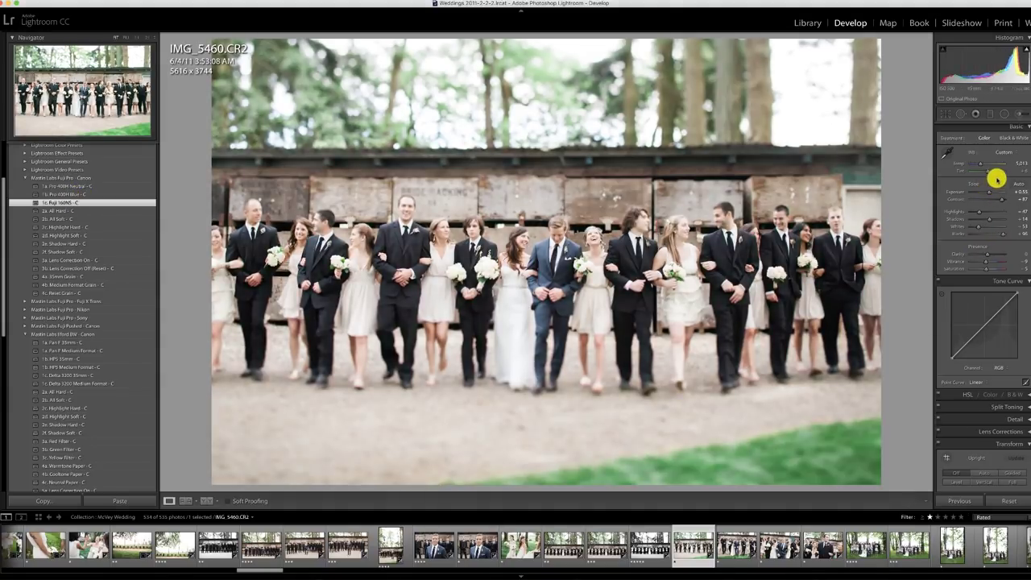
left_click_drag(986, 165, 980, 163)
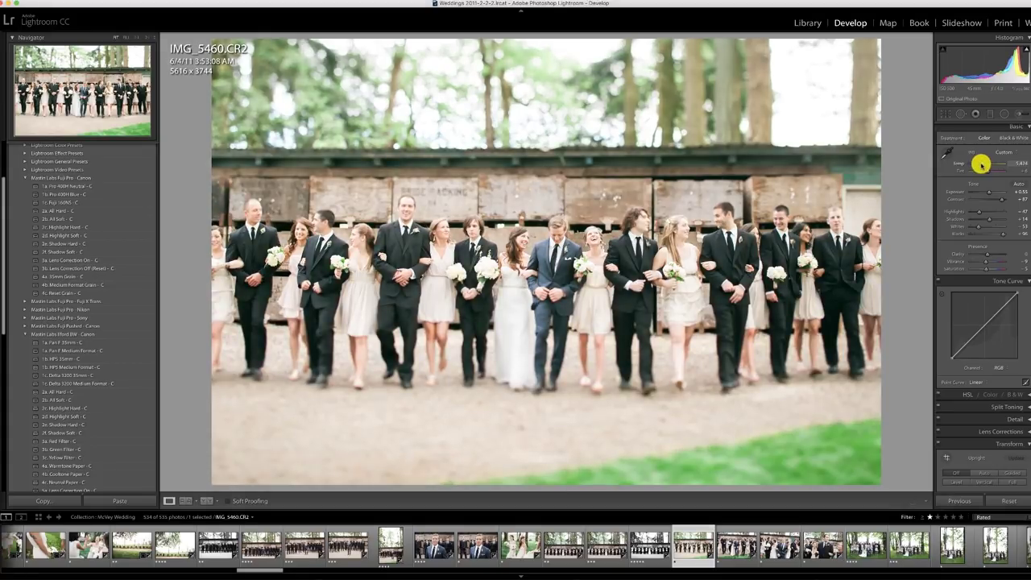
Reuse the previous settings on IMG_5463, set temperature 5,100 and exposure +0.45, and switch it to the 1b. Pro 400H Blue - C preset
left_click(731, 545)
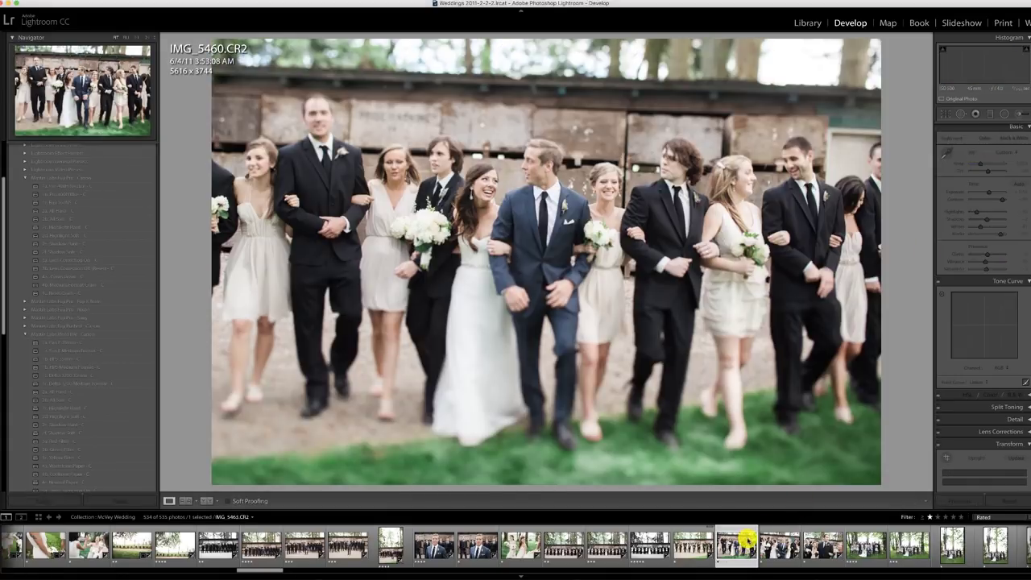
left_click(949, 501)
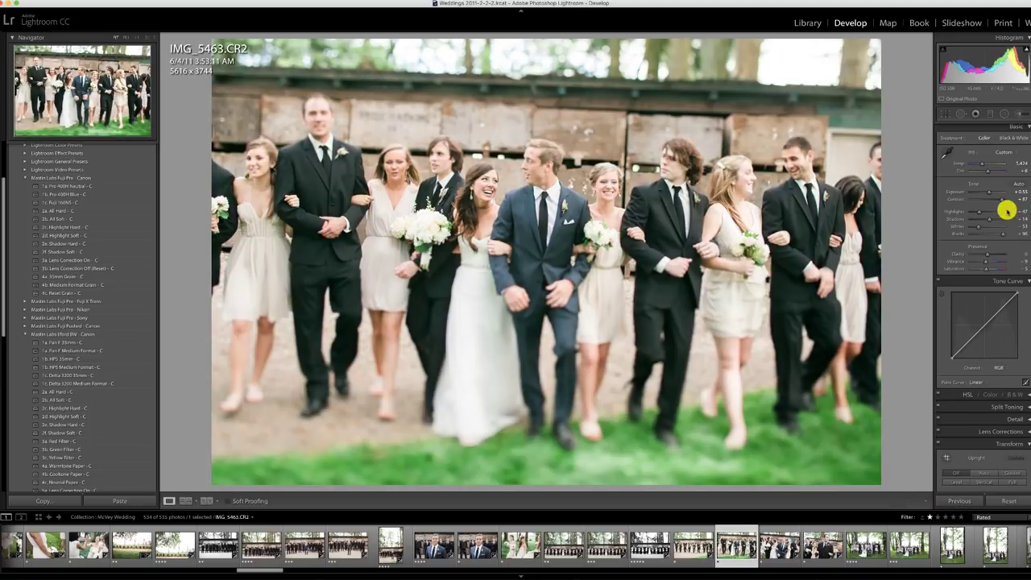
left_click_drag(989, 191, 984, 191)
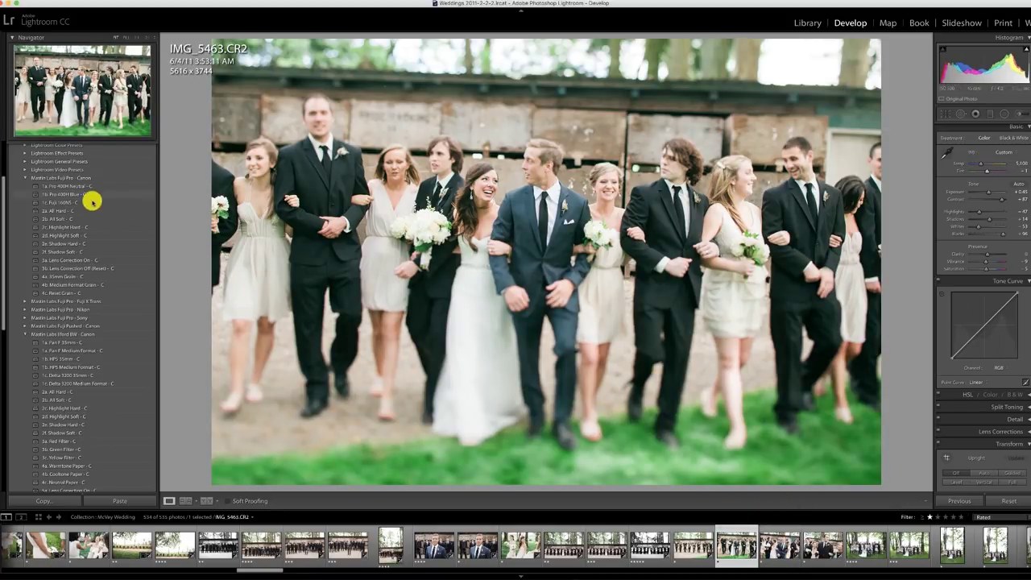
left_click(90, 195)
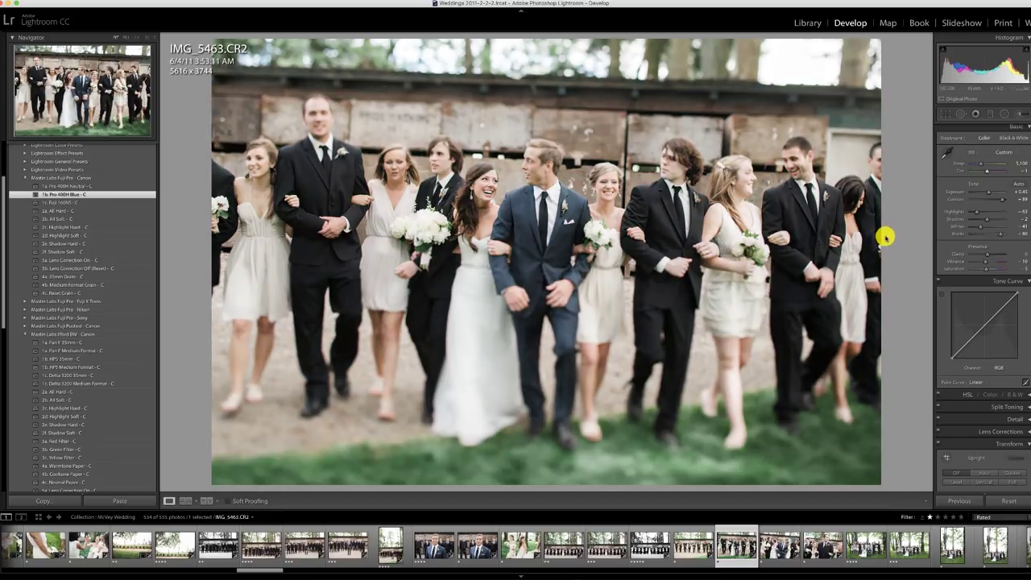
Reuse the previous photo's settings on IMG_5466 and IMG_5471
left_click(838, 529)
left_click(953, 499)
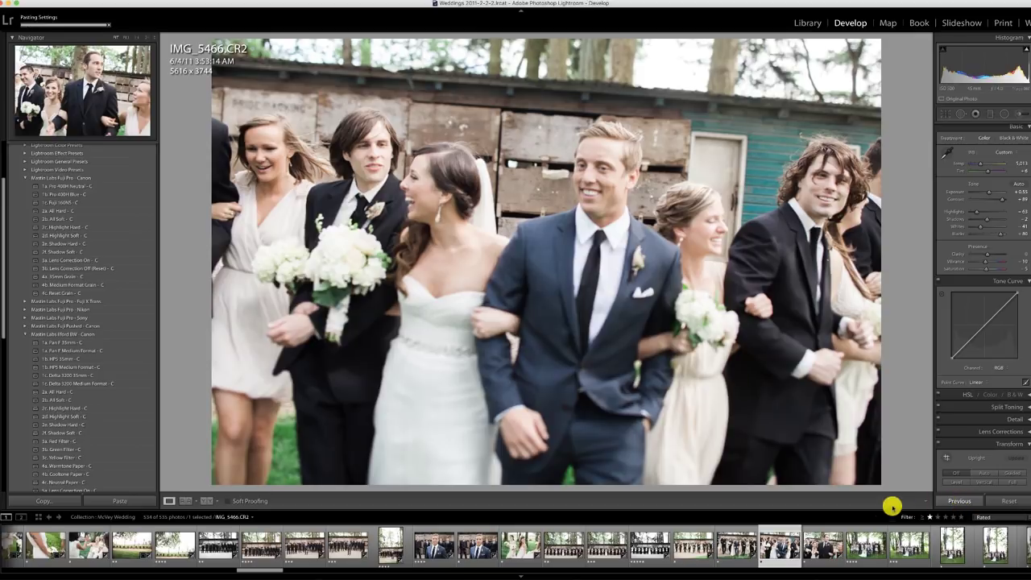
left_click(822, 545)
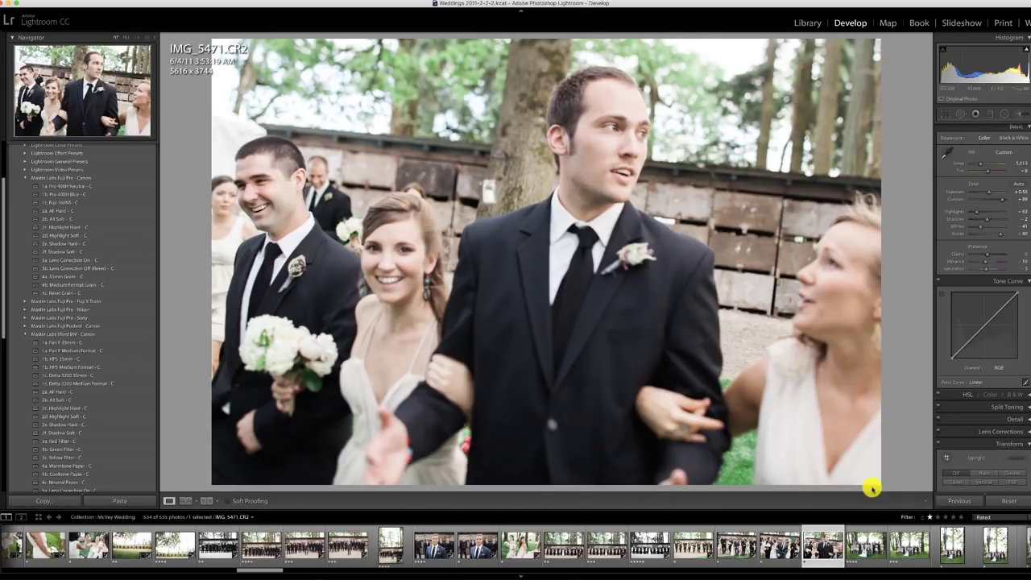
left_click(960, 500)
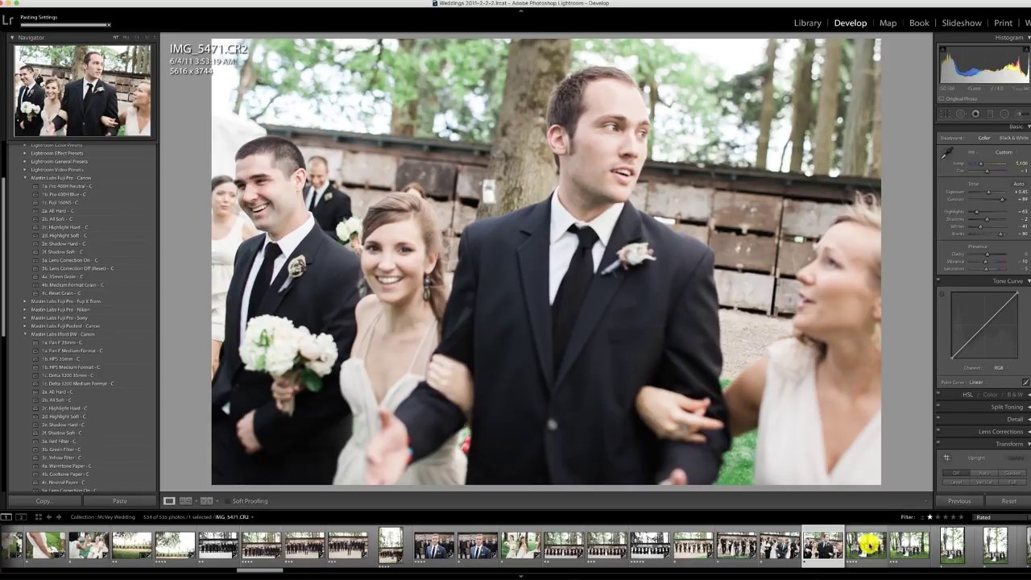
Apply the 1b. Pro 400H Blue - C preset to IMG_5474, warm it to 5,804, raise its exposure and deepen the tone curve's black point
left_click(865, 546)
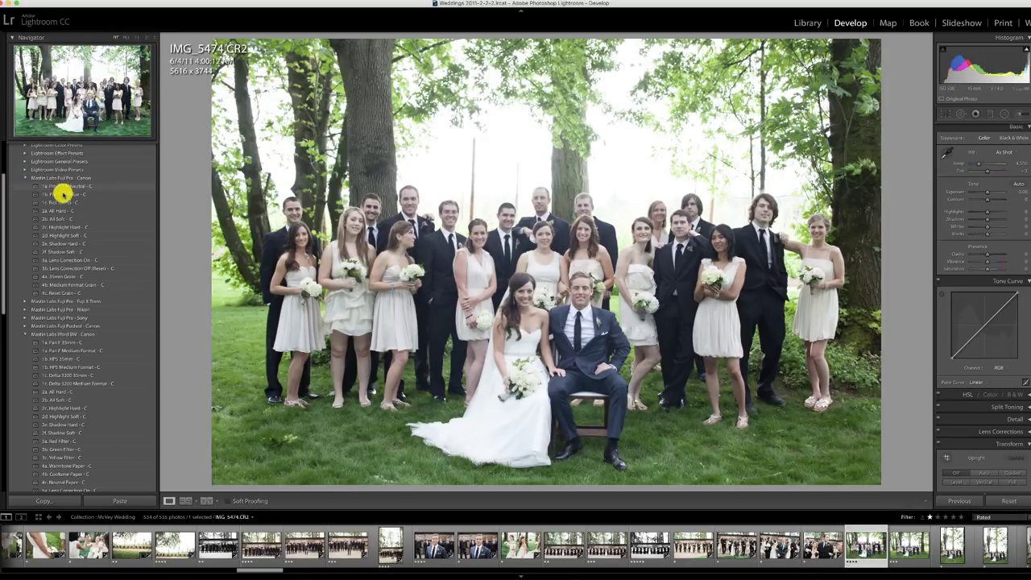
left_click(107, 194)
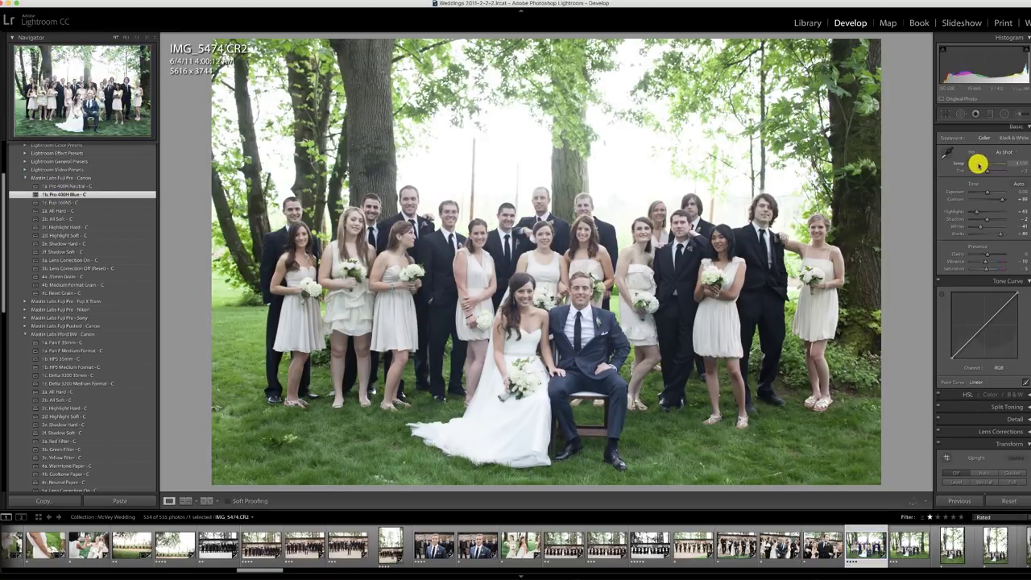
left_click_drag(976, 164, 984, 192)
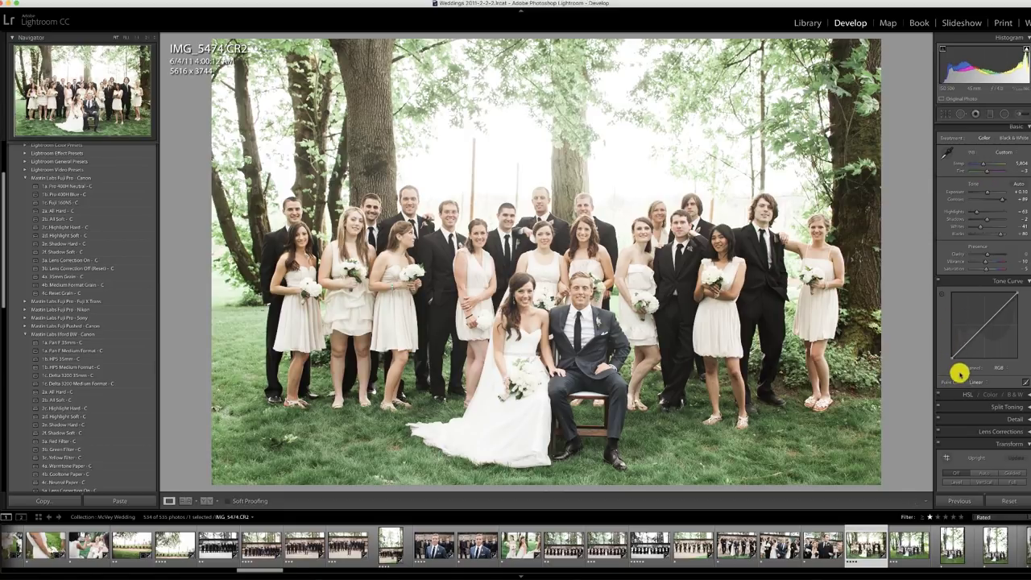
left_click_drag(951, 359, 953, 363)
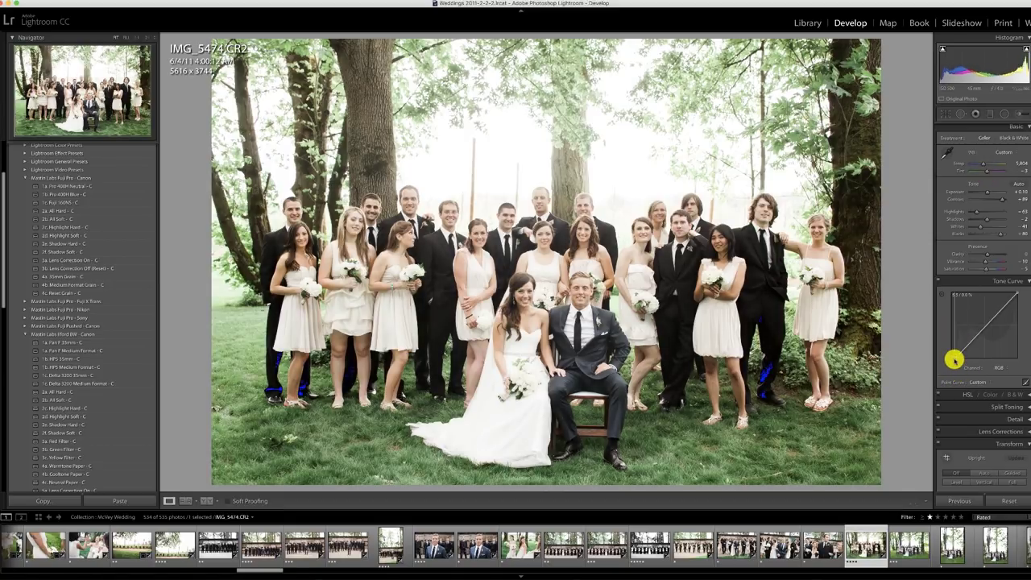
left_click(989, 194)
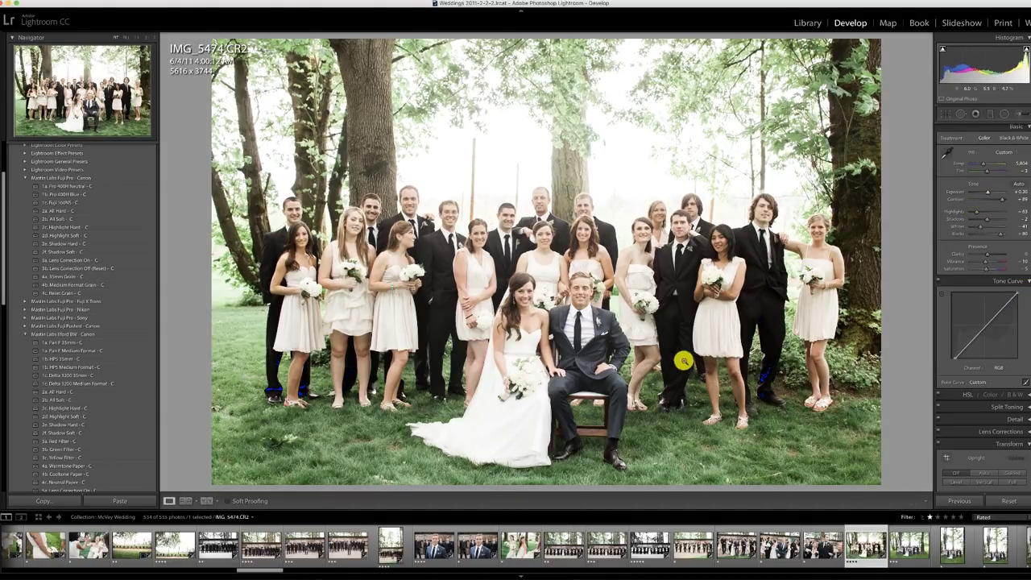
Reuse the previous photo's settings on the group photos IMG_5477 and IMG_5481
left_click(905, 549)
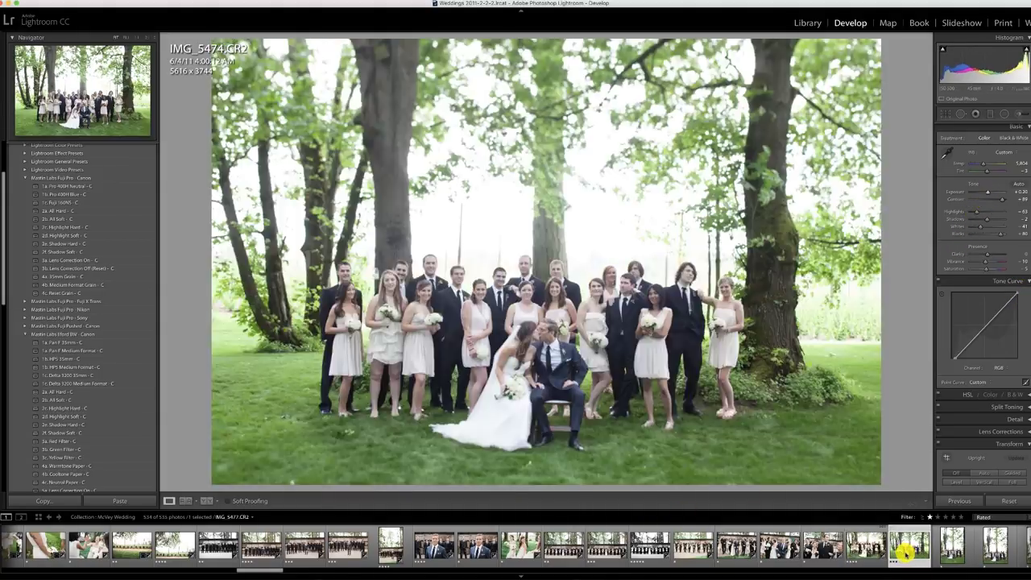
left_click(963, 501)
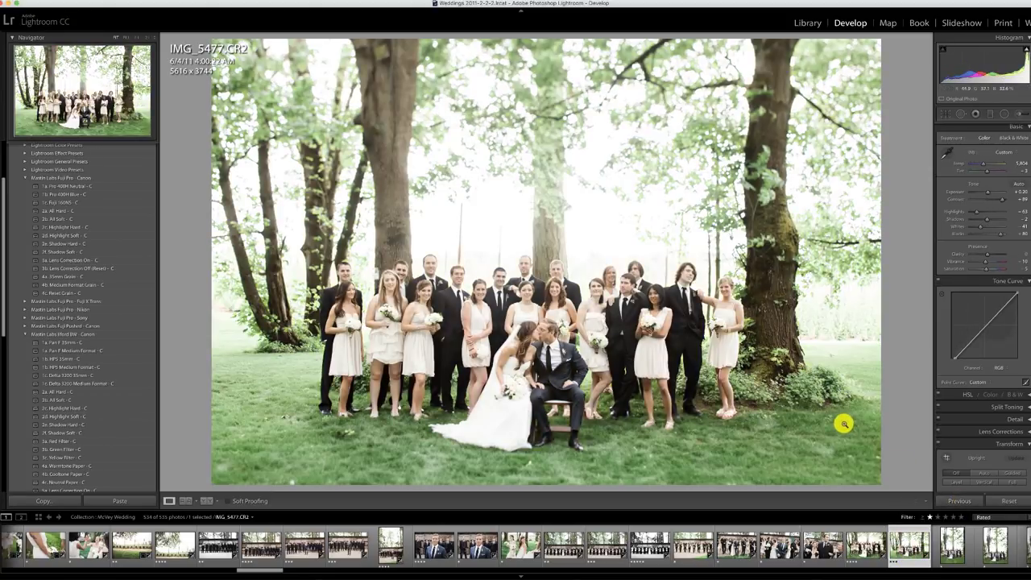
left_click(952, 545)
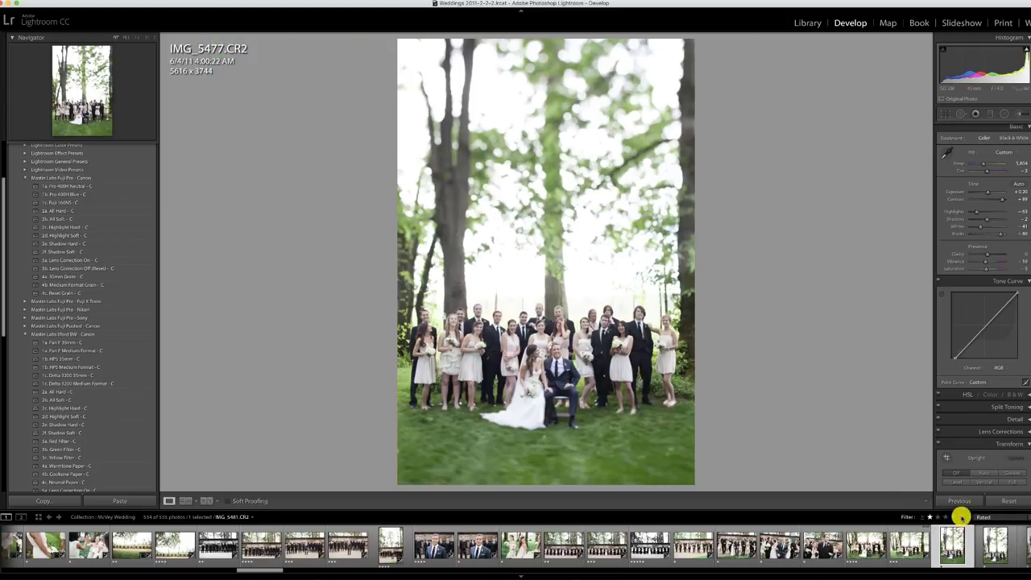
left_click(958, 501)
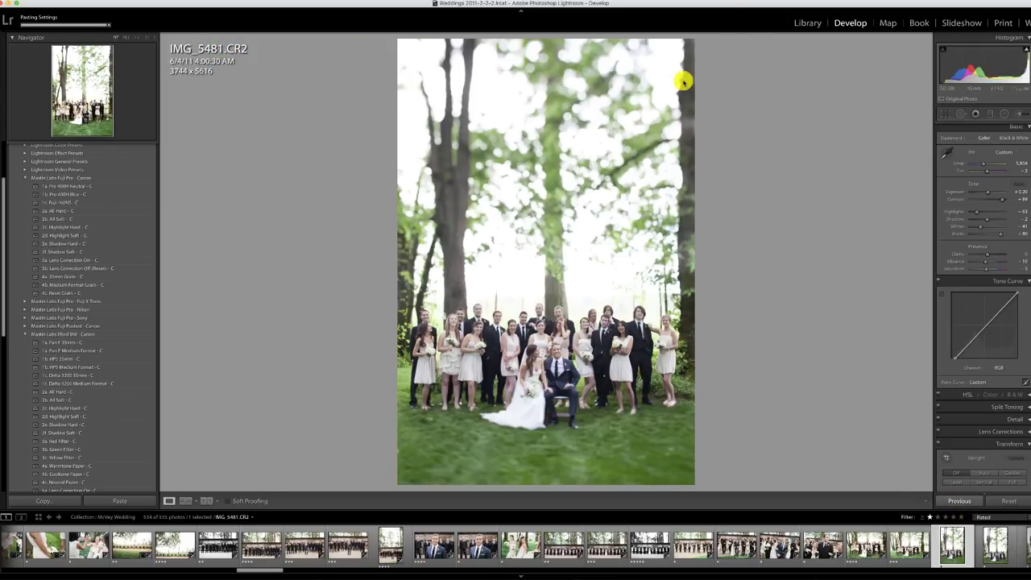
Synchronize IMG_5481's settings across the consecutive photos from IMG_5481 through the bridesmaid, groomsmen and family portraits
left_click(806, 22)
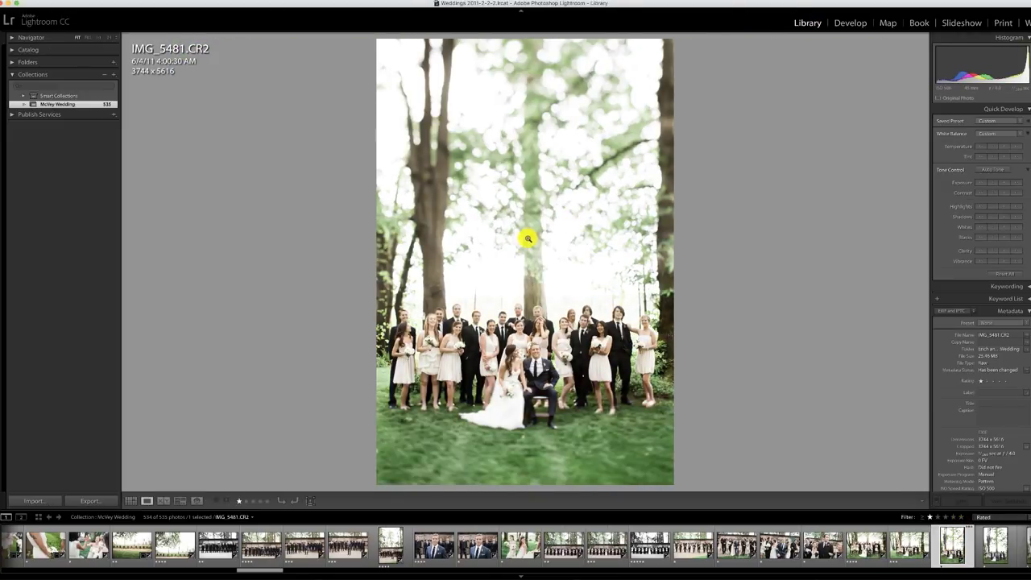
key("g")
scroll(504, 253, "down", 5)
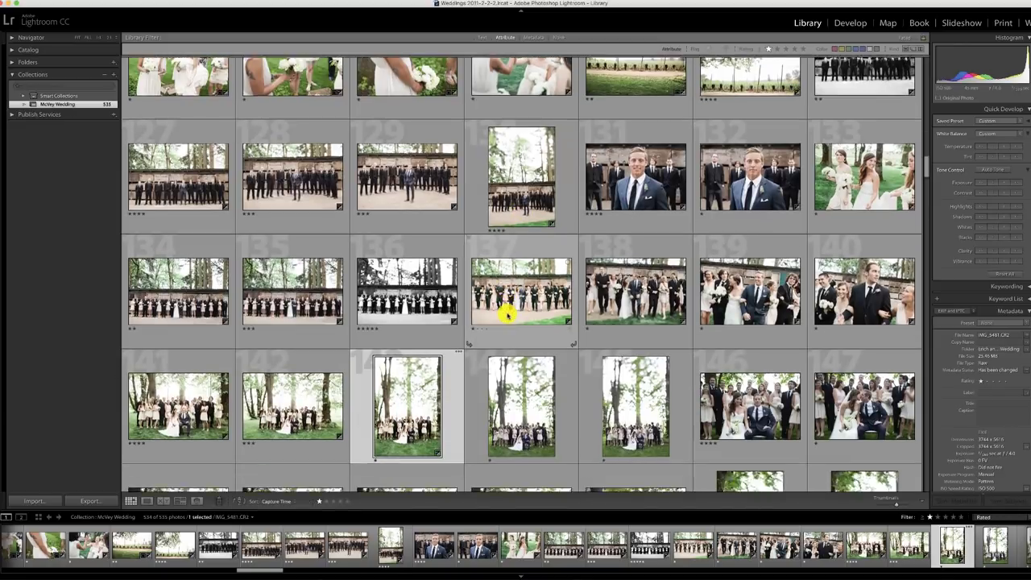
scroll(506, 314, "down", 6)
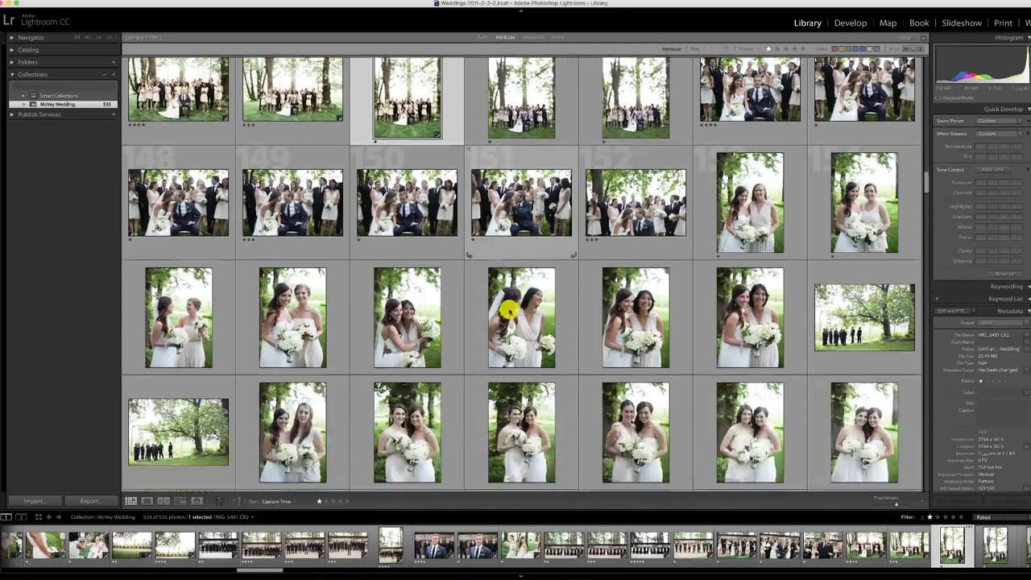
scroll(507, 307, "down", 6)
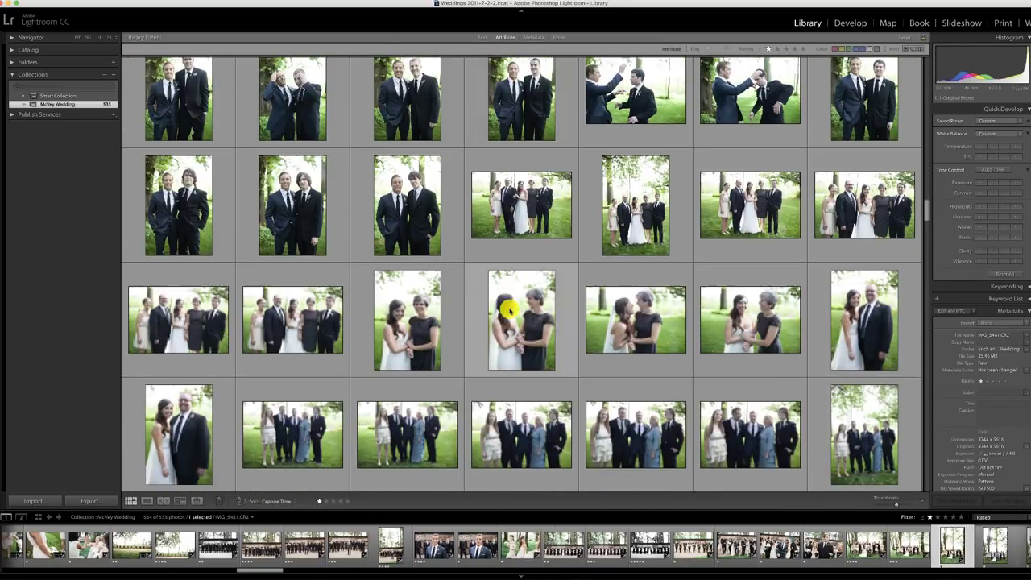
left_click(820, 414, "shift")
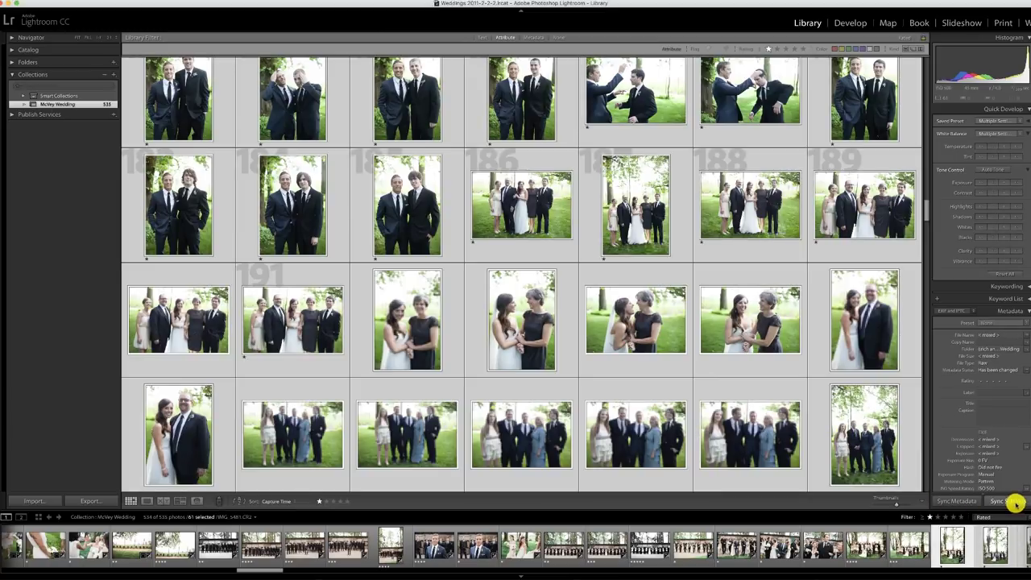
left_click(1010, 501)
left_click(626, 193)
Review the synced photos in the grid, and inspect the group shots IMG_5485 and IMG_5487 at full view
scroll(617, 193, "down", 10)
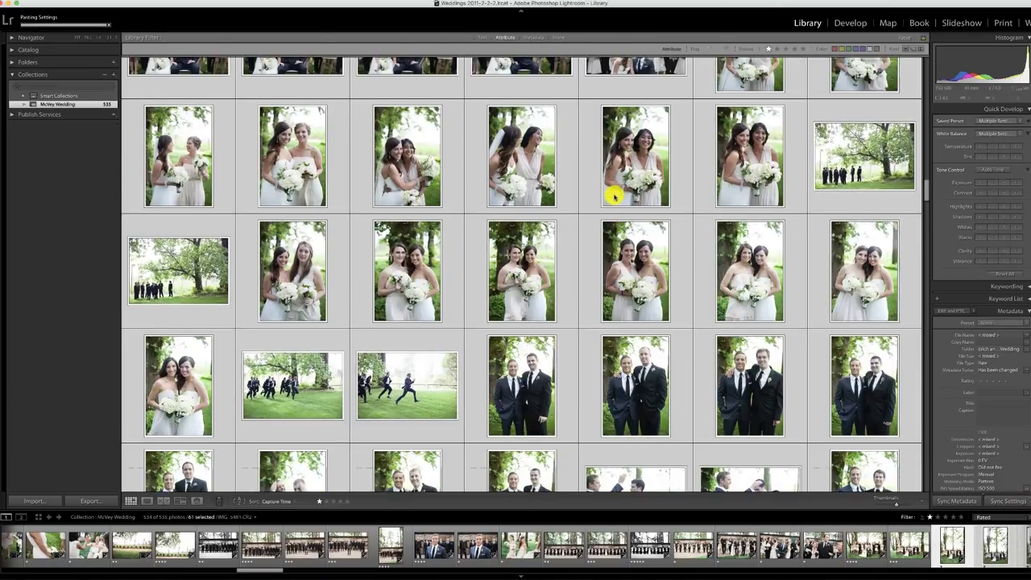
scroll(614, 195, "down", 5)
scroll(613, 195, "down", 2)
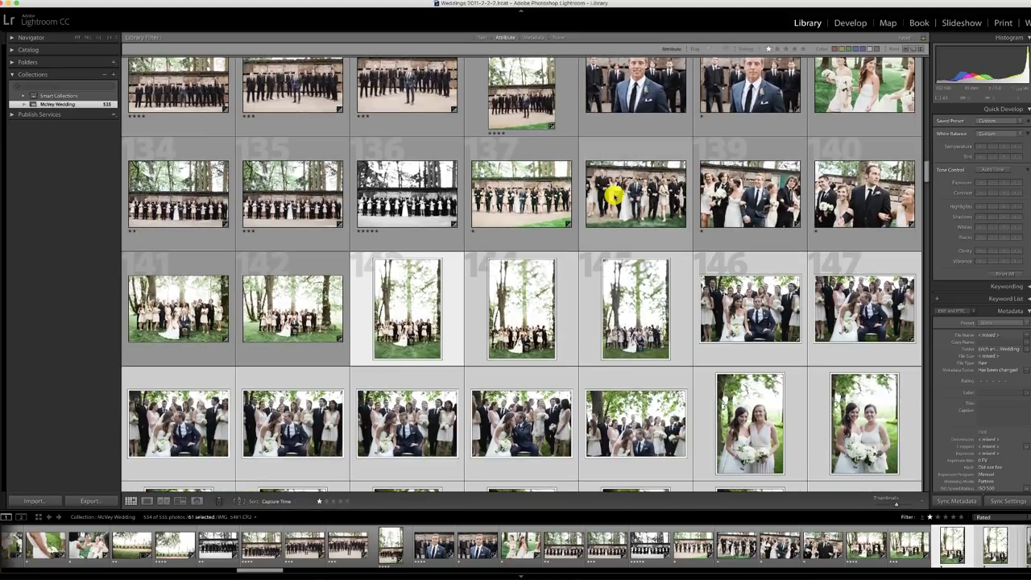
left_click(333, 320)
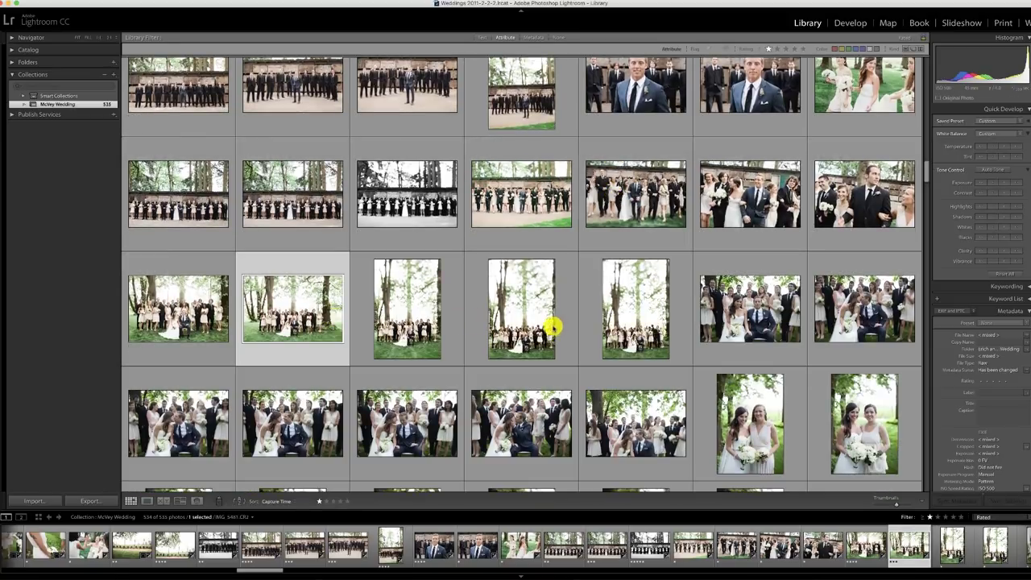
left_click(541, 326)
double_click(541, 326)
left_click(851, 22)
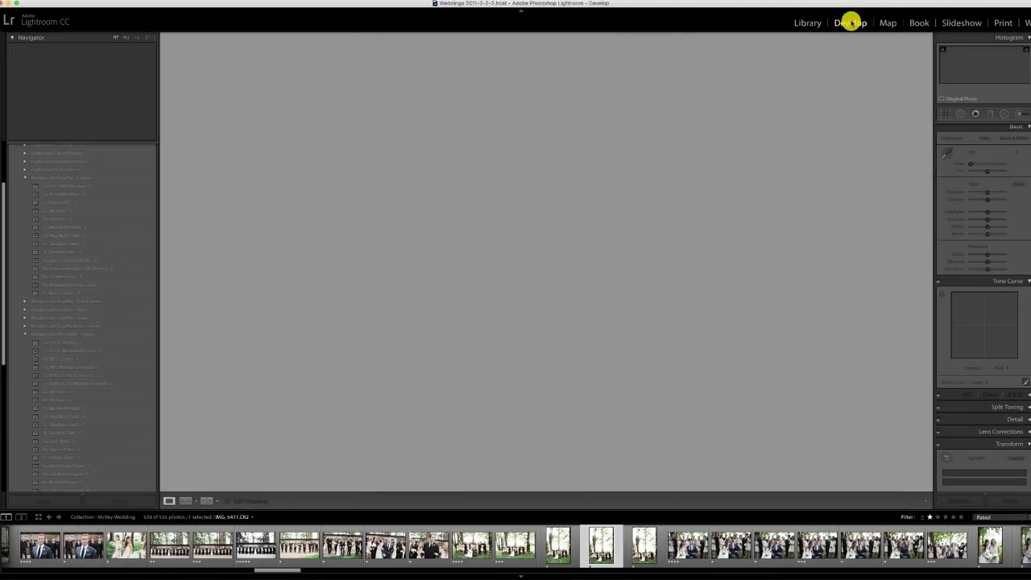
scroll(629, 538, "down", 1)
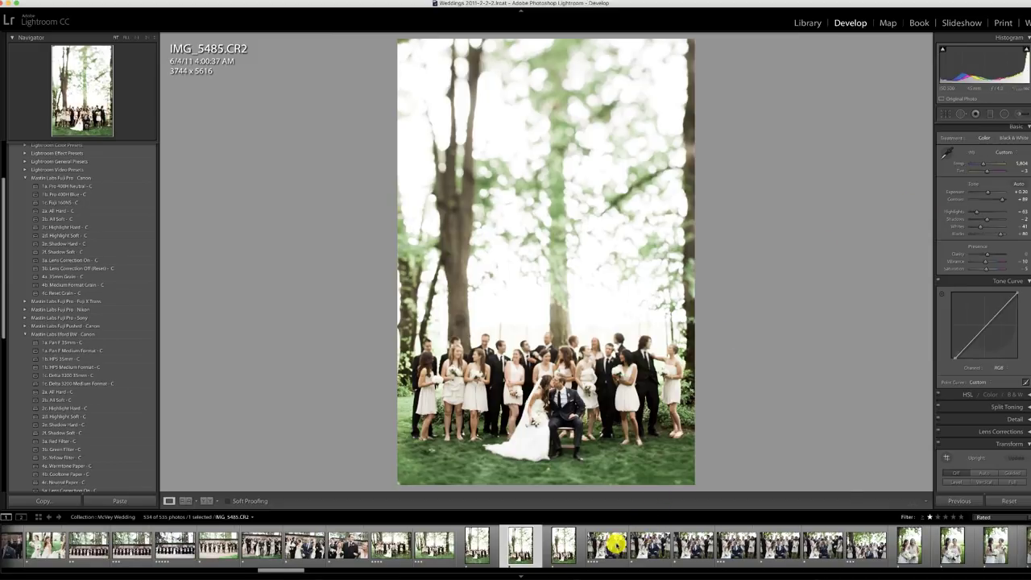
left_click(557, 545)
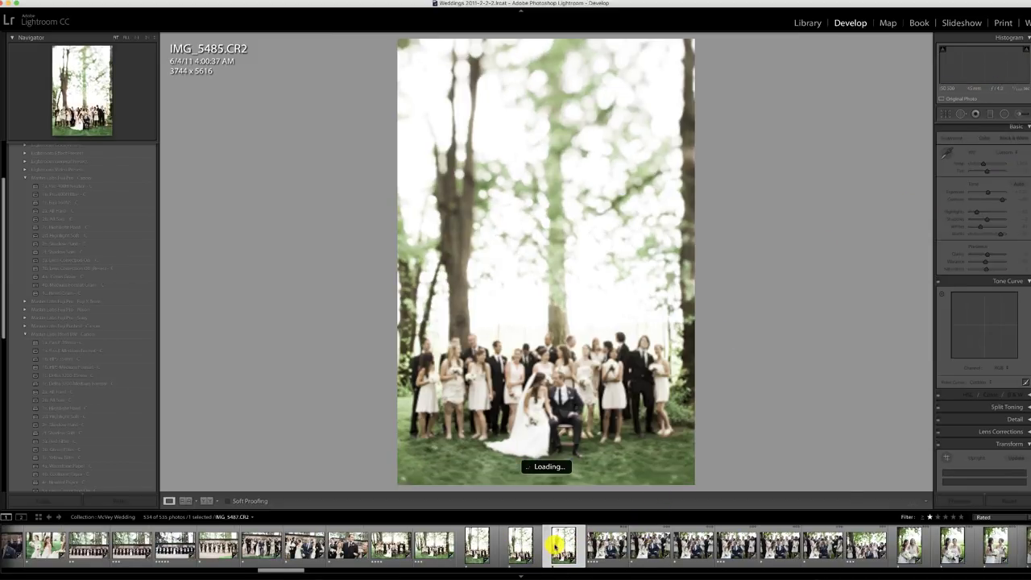
Set IMG_5489's exposure to +0.60 and apply the 1a. Pro 400H Neutral - C preset
left_click(589, 545)
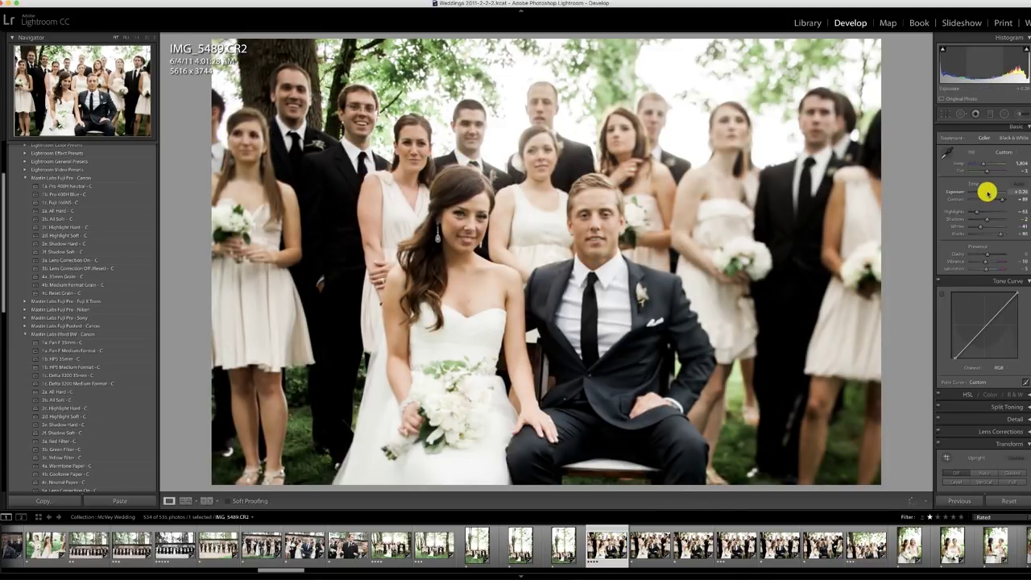
left_click_drag(987, 192, 990, 191)
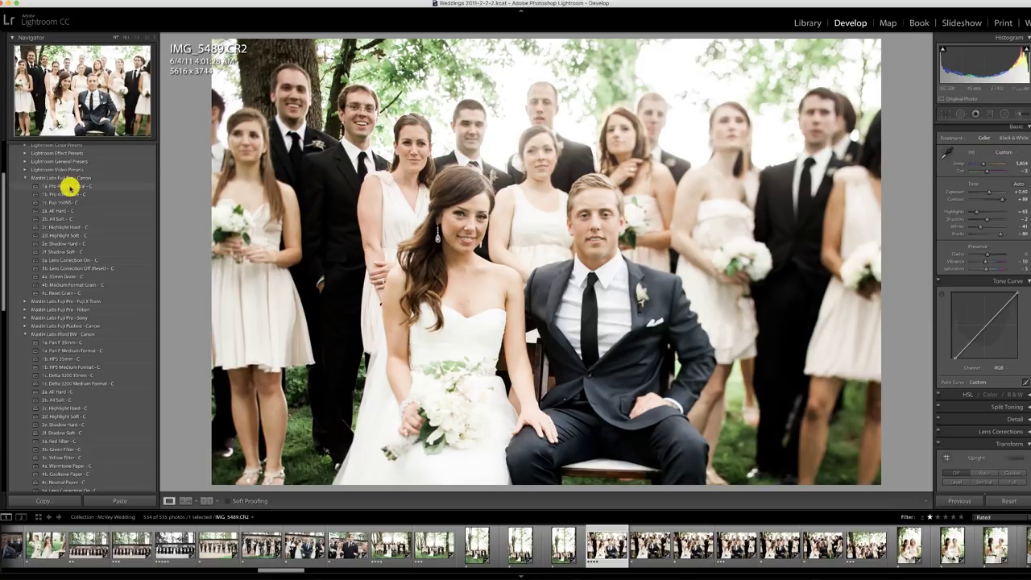
left_click(70, 187)
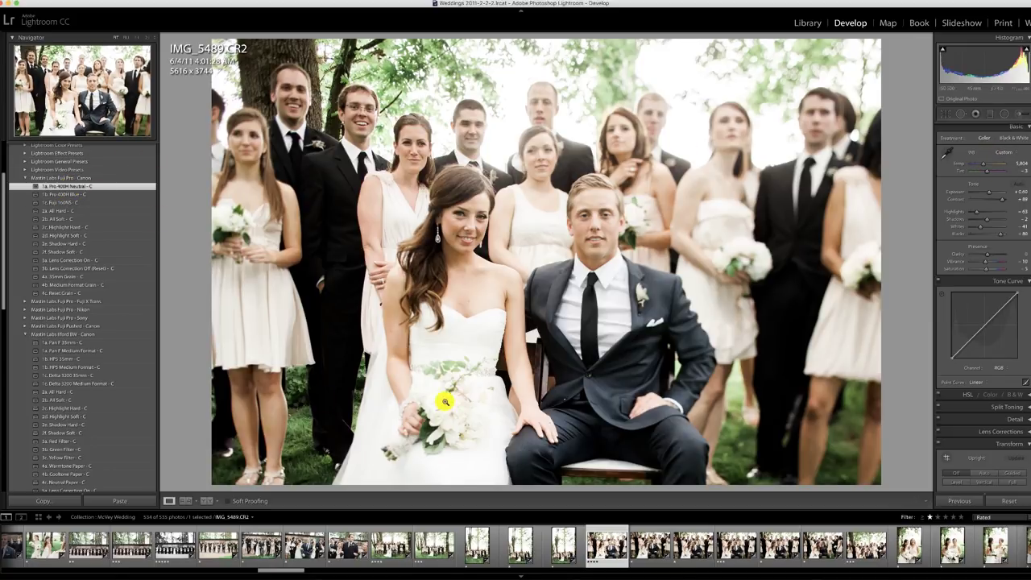
Raise IMG_5495's exposure to +0.40 and reuse its settings on the next photo of the couple kissing
left_click(642, 547)
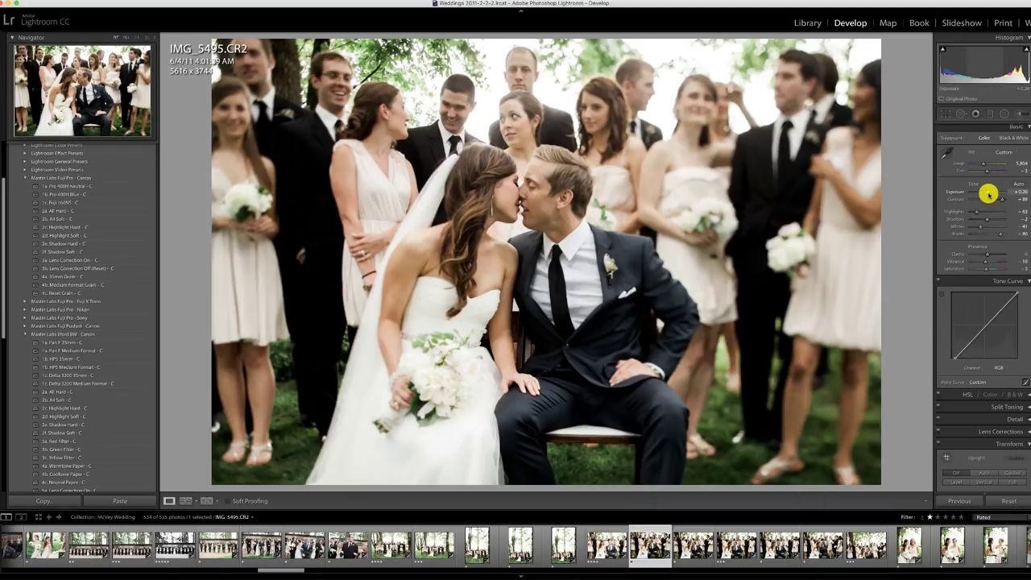
left_click(693, 546)
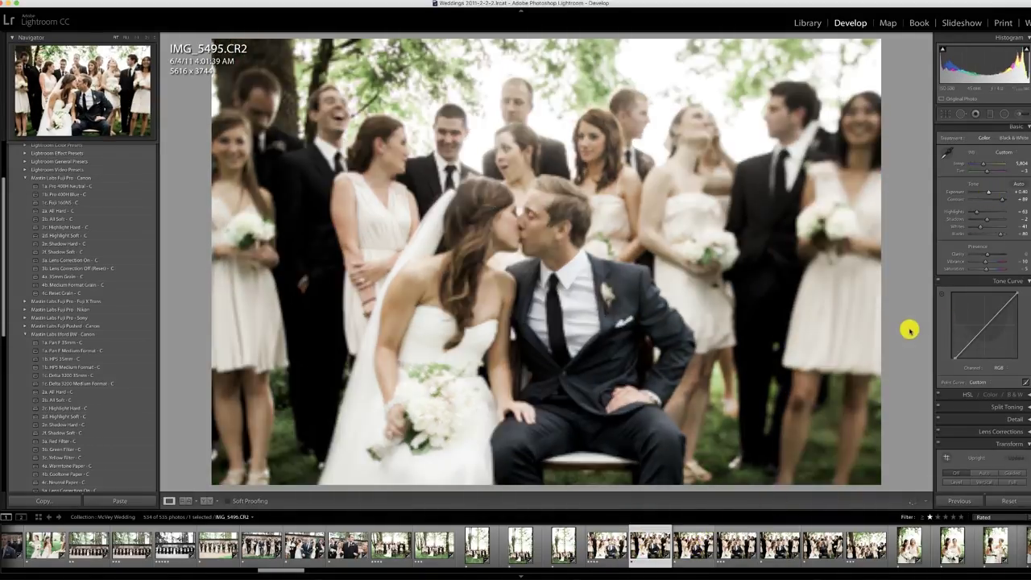
key("super+shift+v")
Set IMG_5498's exposure to +0.45 and reuse its settings on IMG_5499
left_click(731, 550)
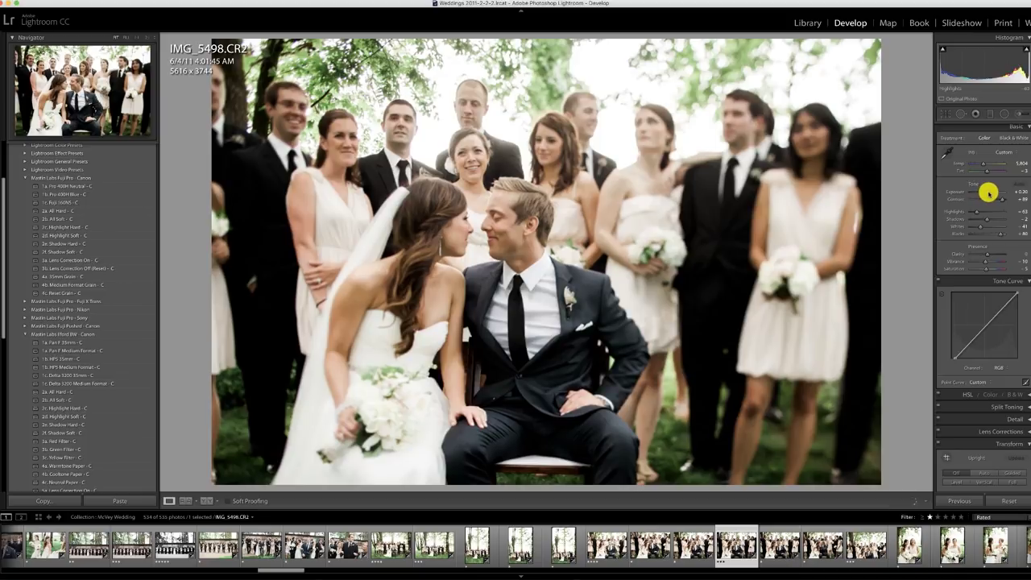
left_click_drag(984, 195, 987, 196)
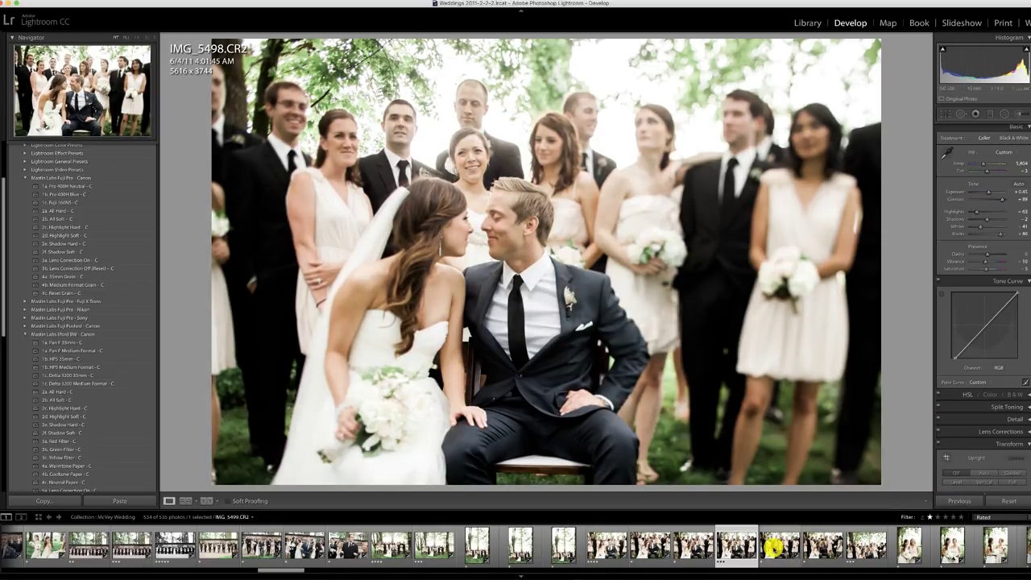
left_click(776, 547)
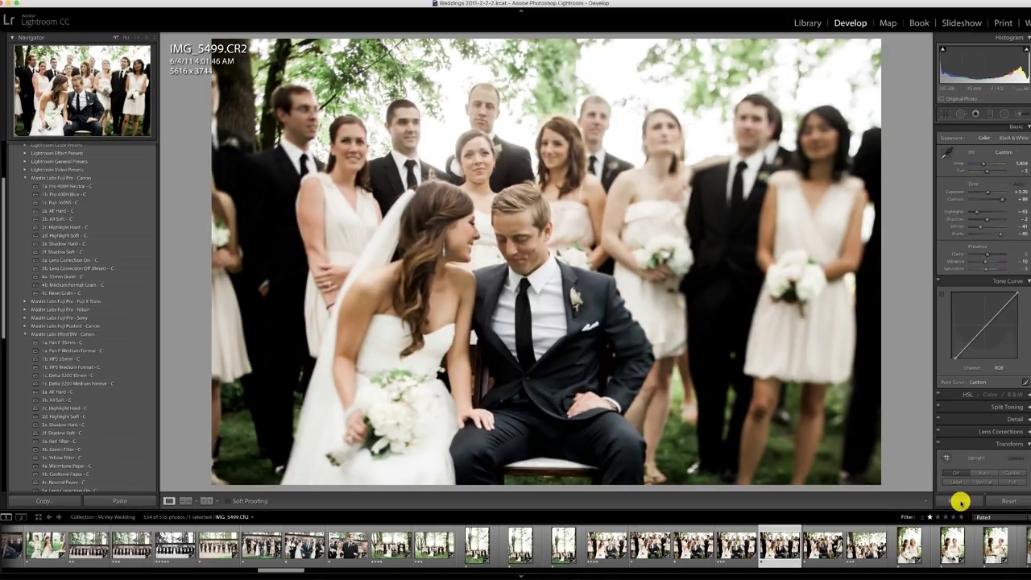
left_click(958, 500)
Cool the bridesmaid portrait IMG_5509 to a temperature of 5,493 and apply the 2b. All Soft - C preset
left_click(807, 22)
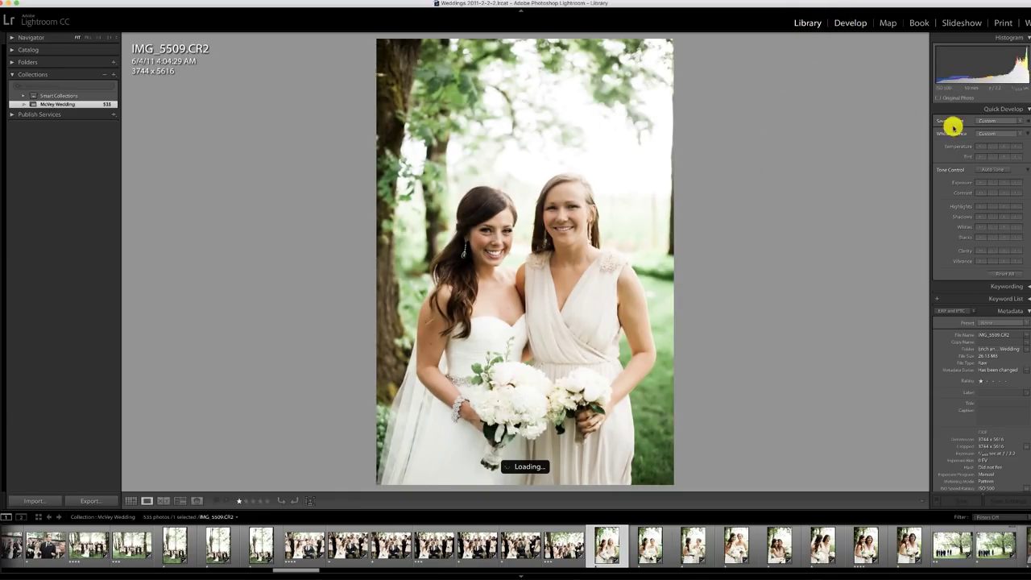
left_click(851, 24)
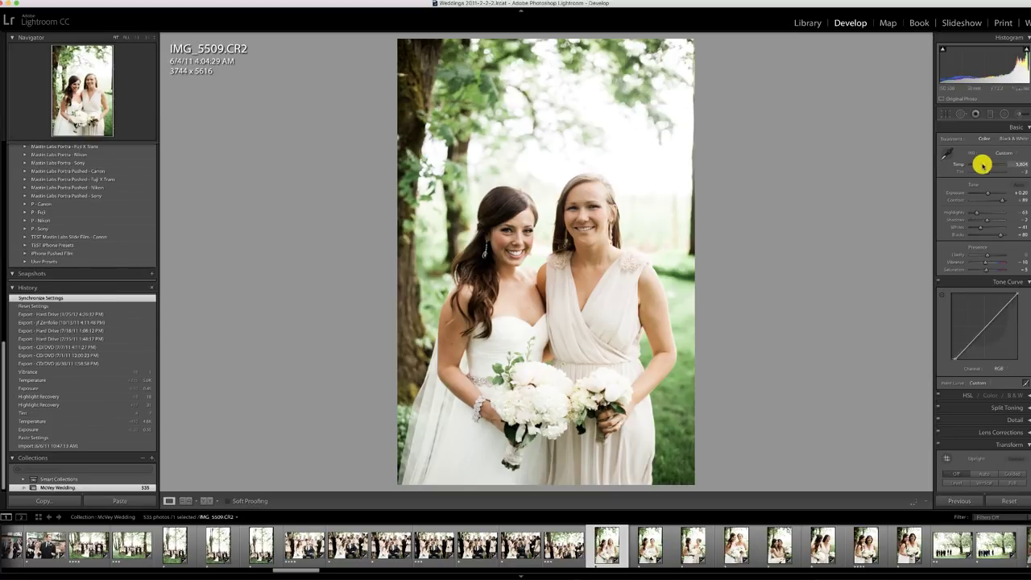
left_click_drag(981, 165, 978, 165)
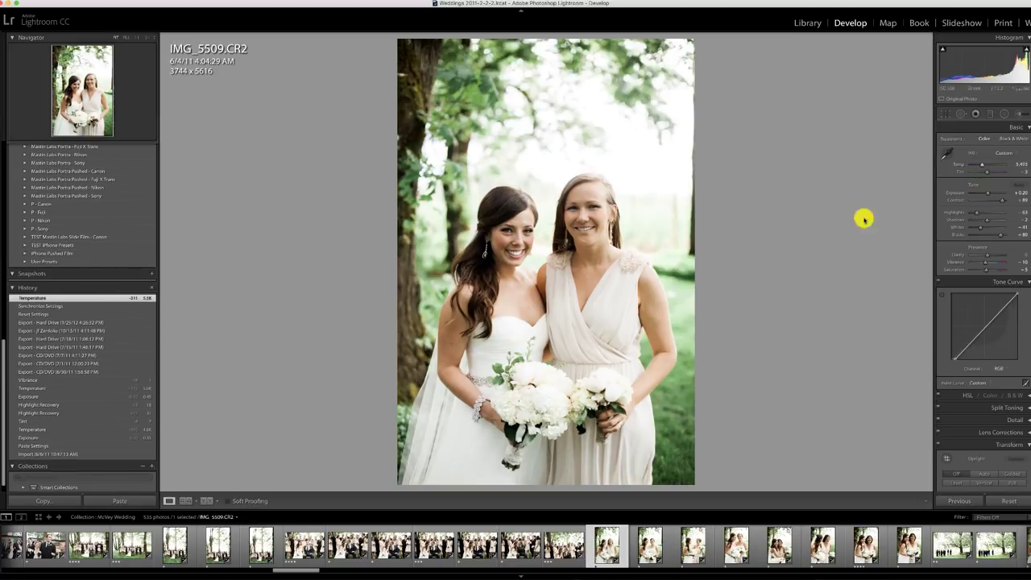
scroll(65, 212, "up", 10)
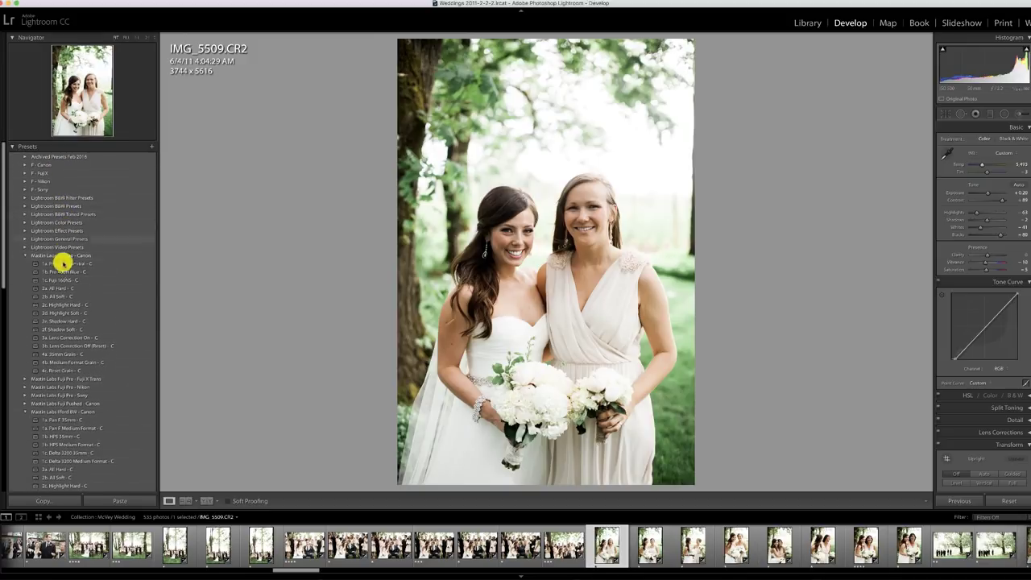
left_click(58, 297)
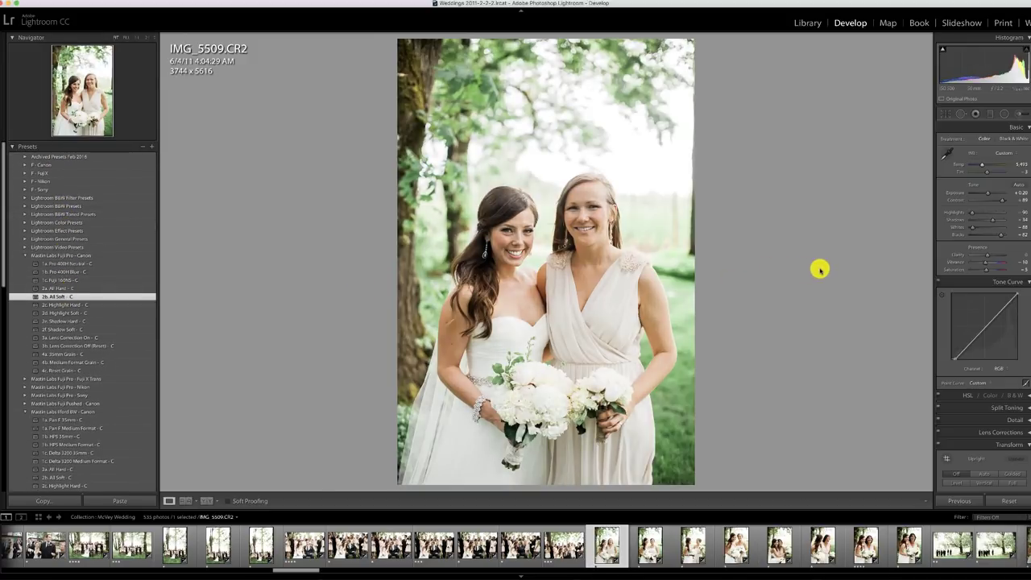
Synchronize IMG_5509's settings to the following bridesmaid portraits, up to the last one before the groomsmen landscape shots
left_click(909, 545, "shift")
left_click(996, 501)
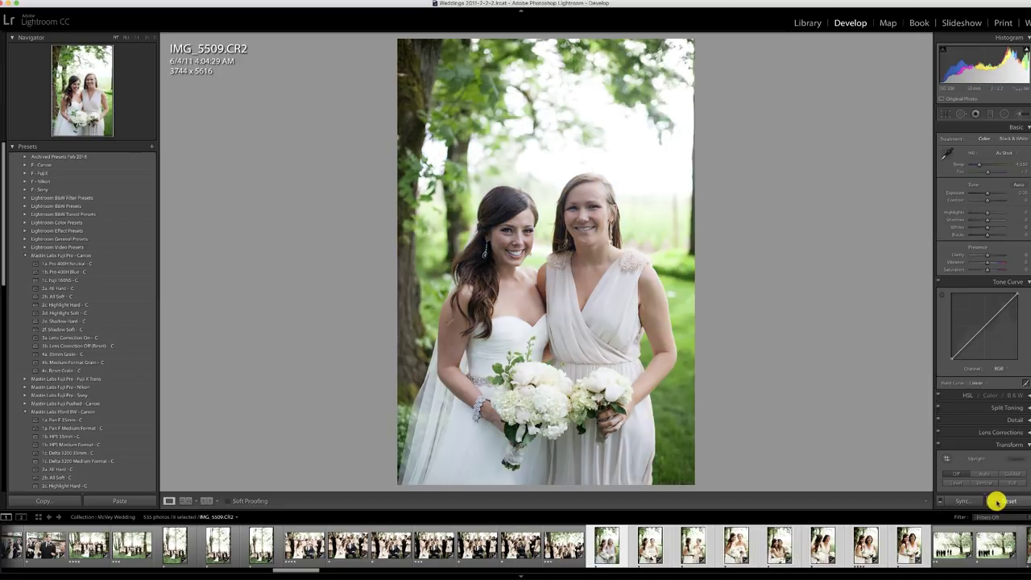
key("super+z")
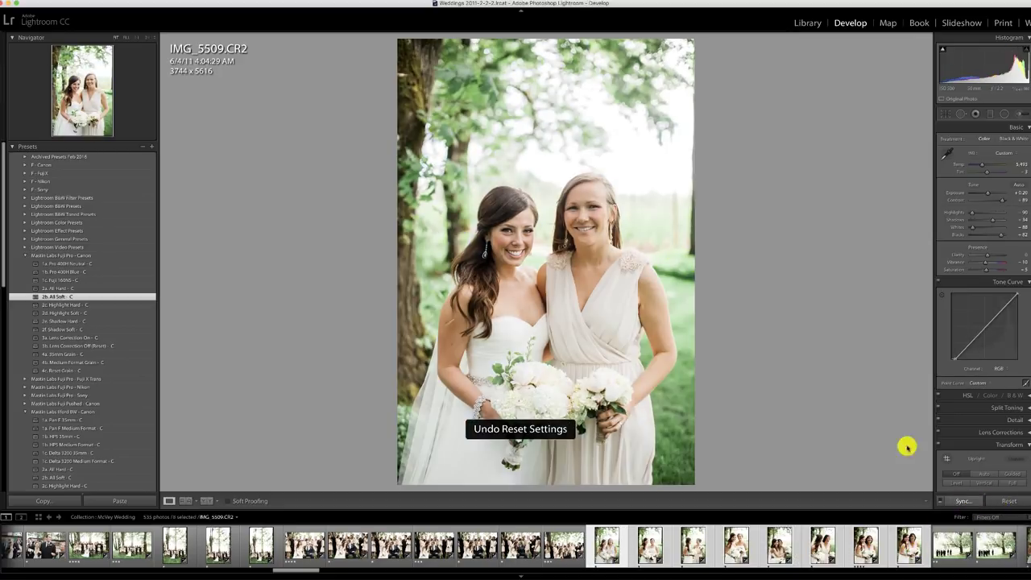
key("super+shift+s")
left_click(613, 192)
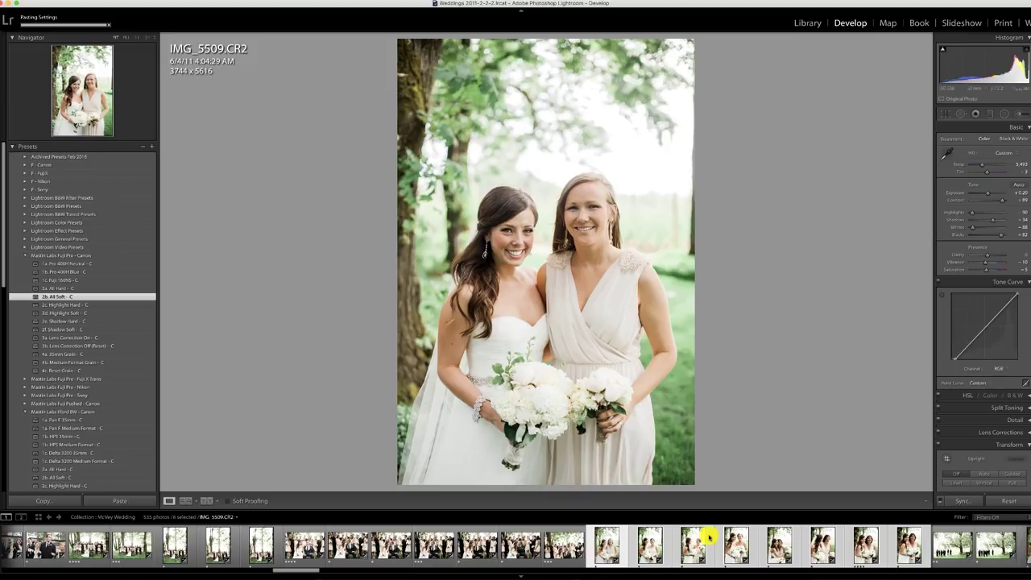
Check the synced bridesmaid portraits one by one, from IMG_5511 through IMG_5527 and the portrait after it
left_click(635, 545)
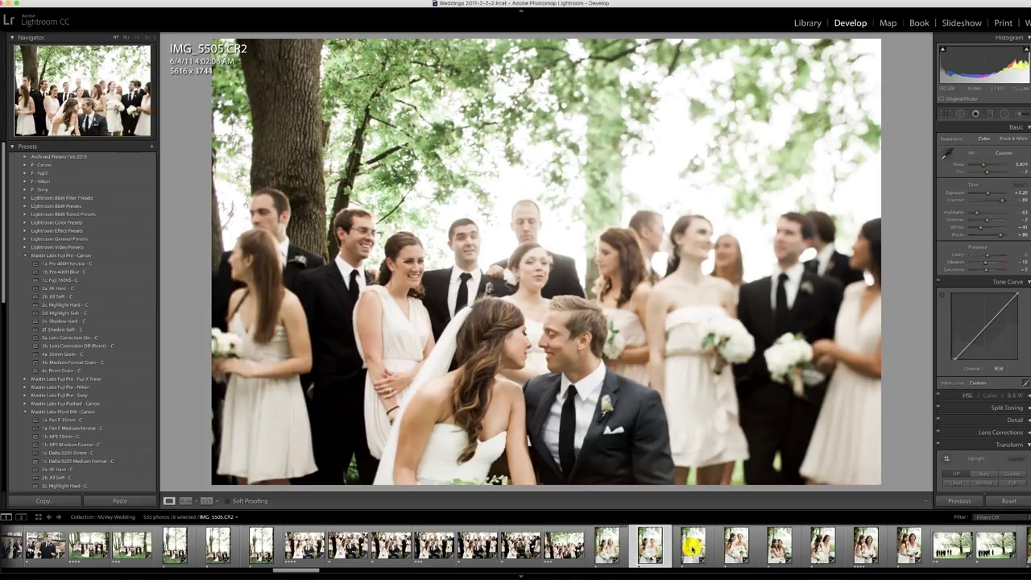
left_click(691, 546)
left_click(729, 545)
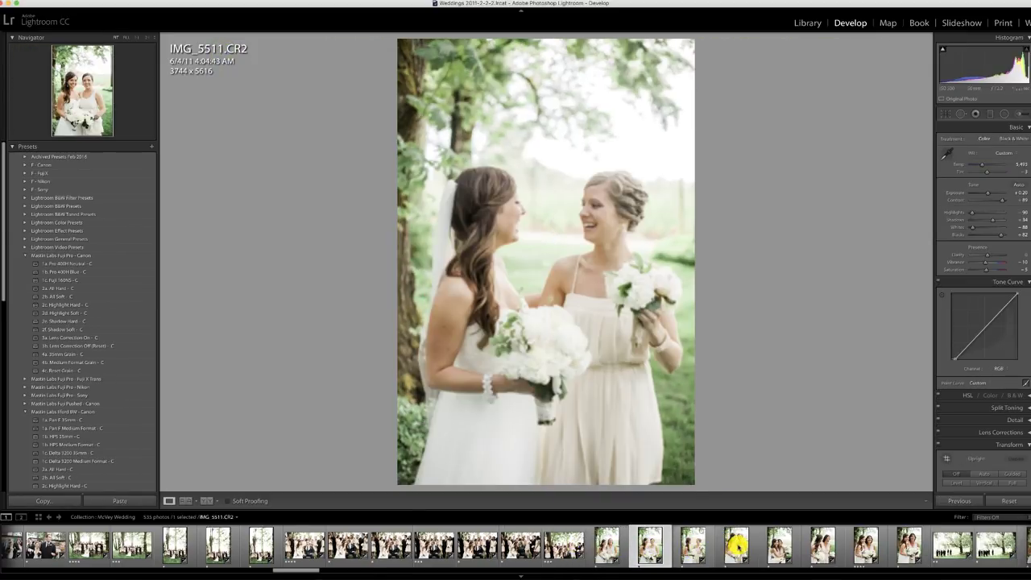
left_click(736, 546)
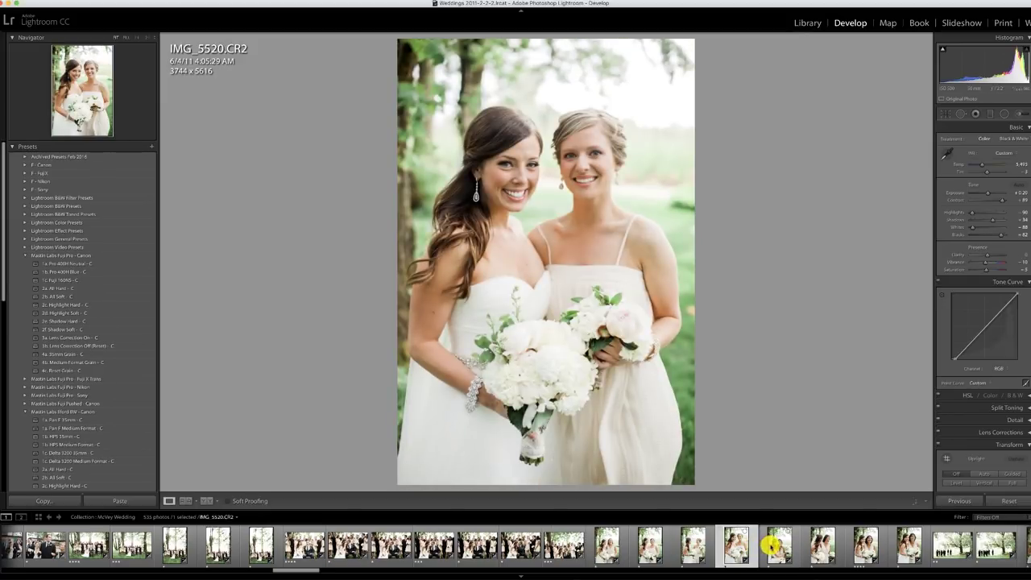
left_click(778, 545)
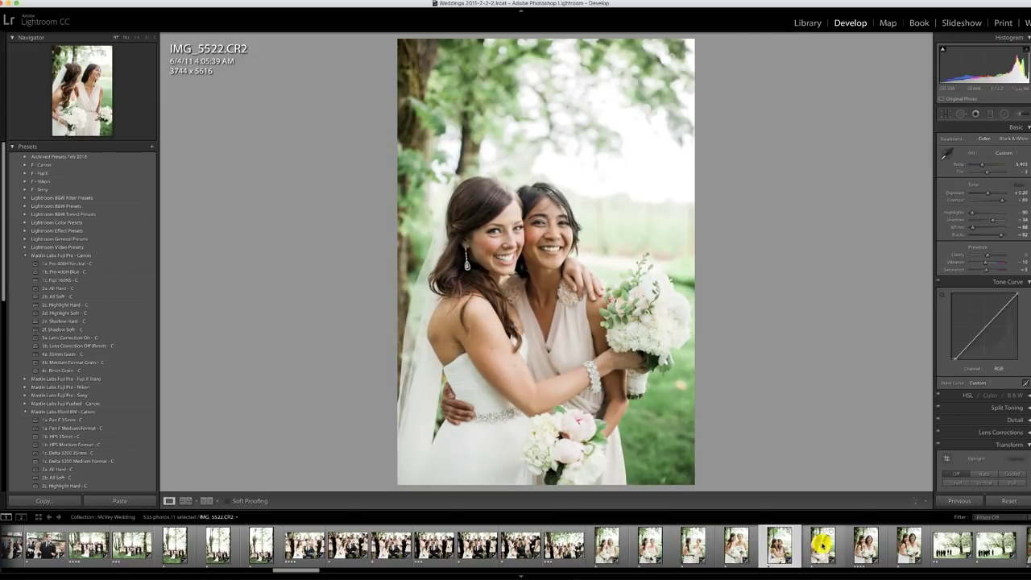
left_click(827, 545)
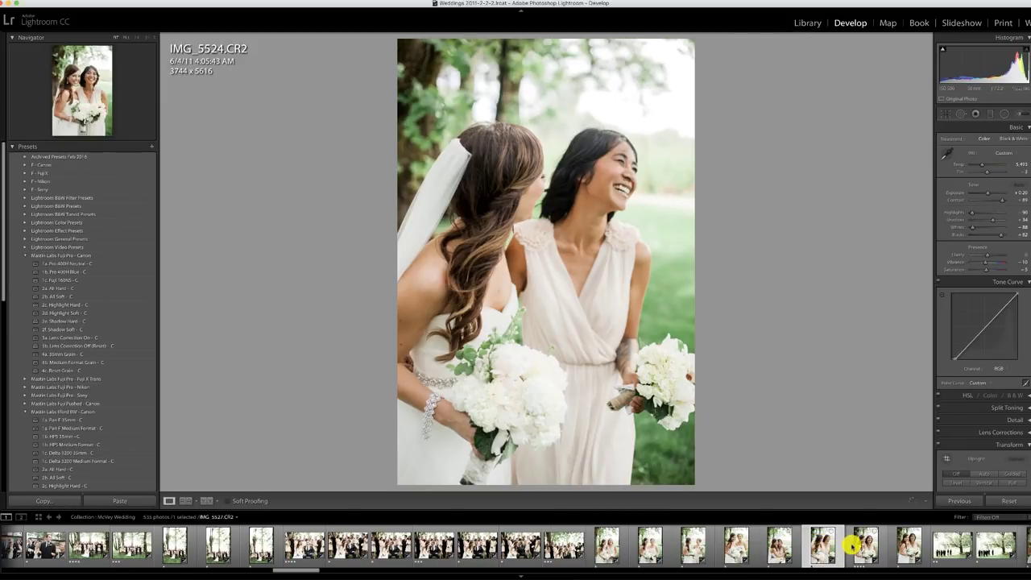
left_click(855, 545)
left_click(908, 543)
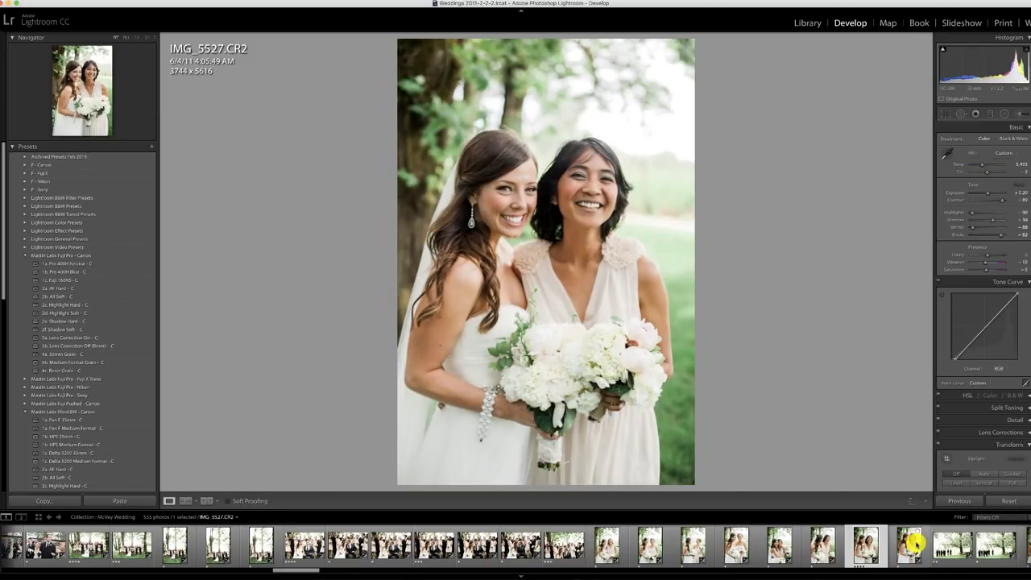
Convert the groomsmen-under-the-tree photo IMG_5530 to black and white with the 1a. Pan F 35mm - C preset
left_click(940, 546)
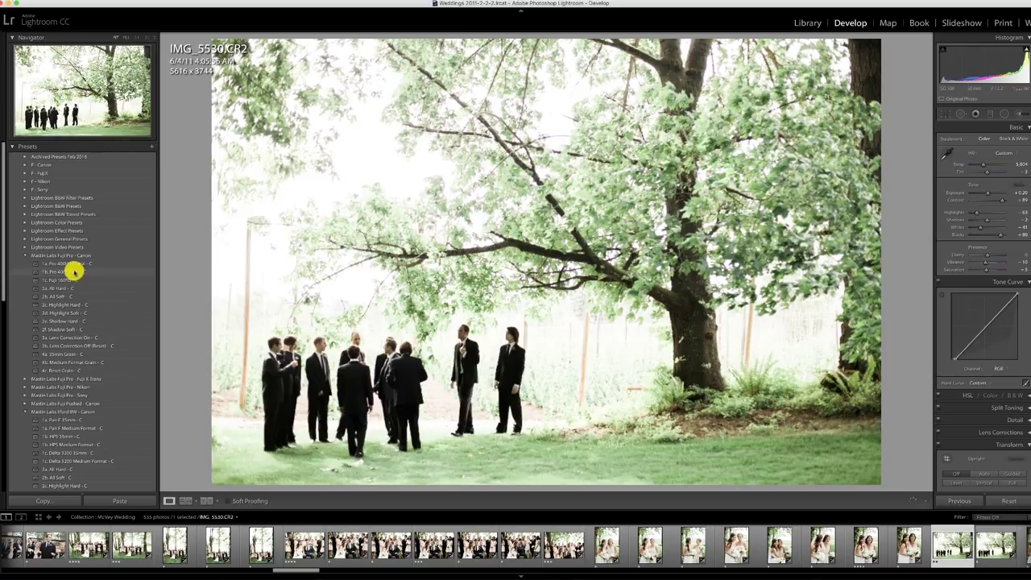
left_click(76, 419)
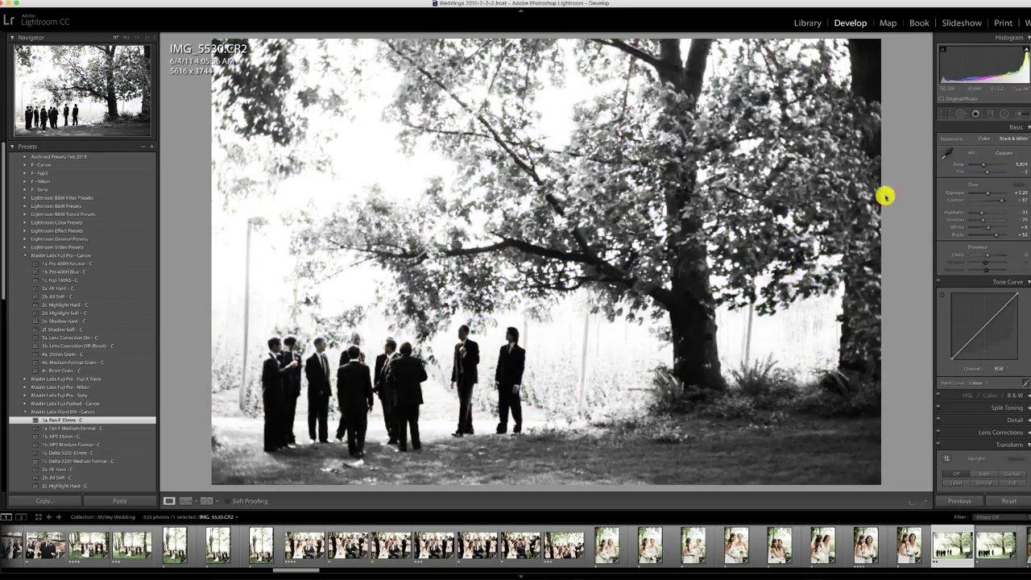
Apply the previous photo's black-and-white settings to the neighbouring groomsmen-under-the-tree photo IMG_5532
key("backslash")
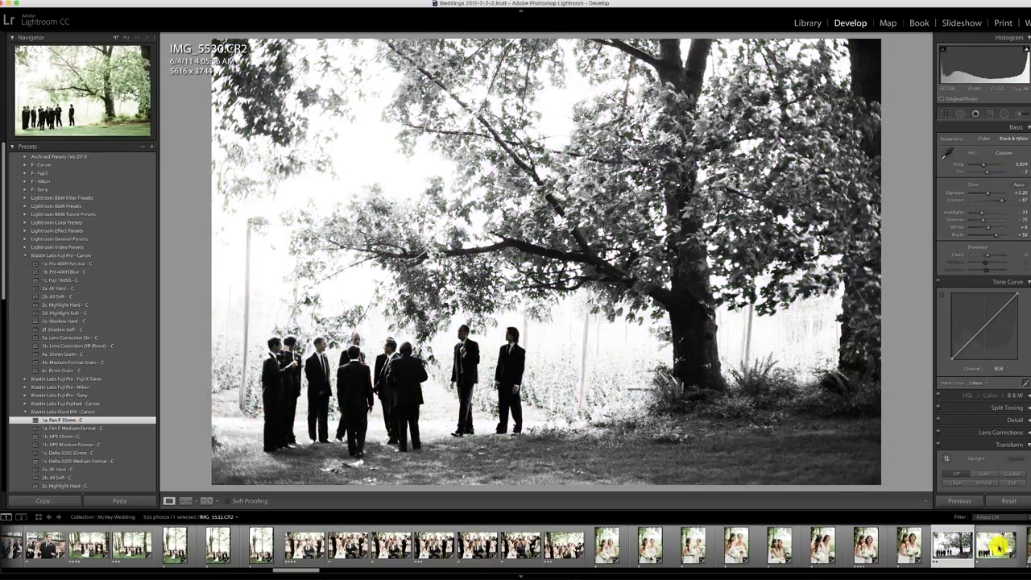
left_click(984, 540)
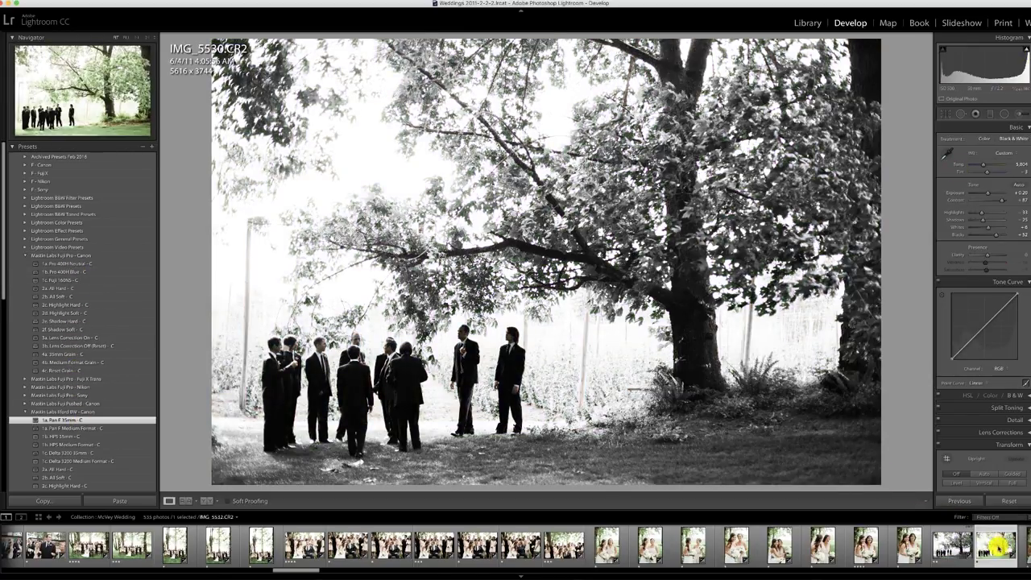
left_click(958, 501)
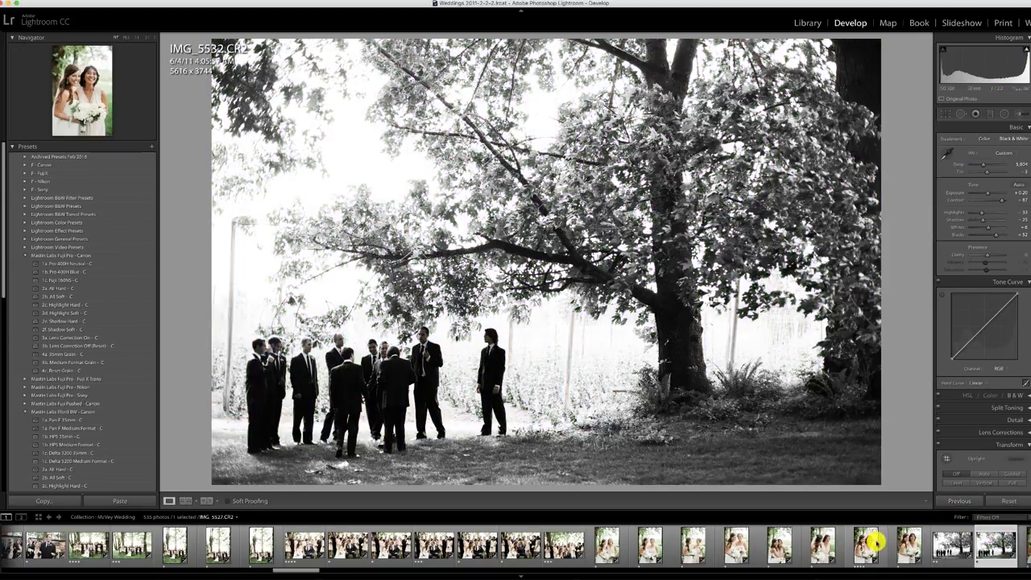
Set the exposure of the bridesmaid portrait IMG_5540 to +0.50 and its tint to -6
scroll(886, 543, "down", 10)
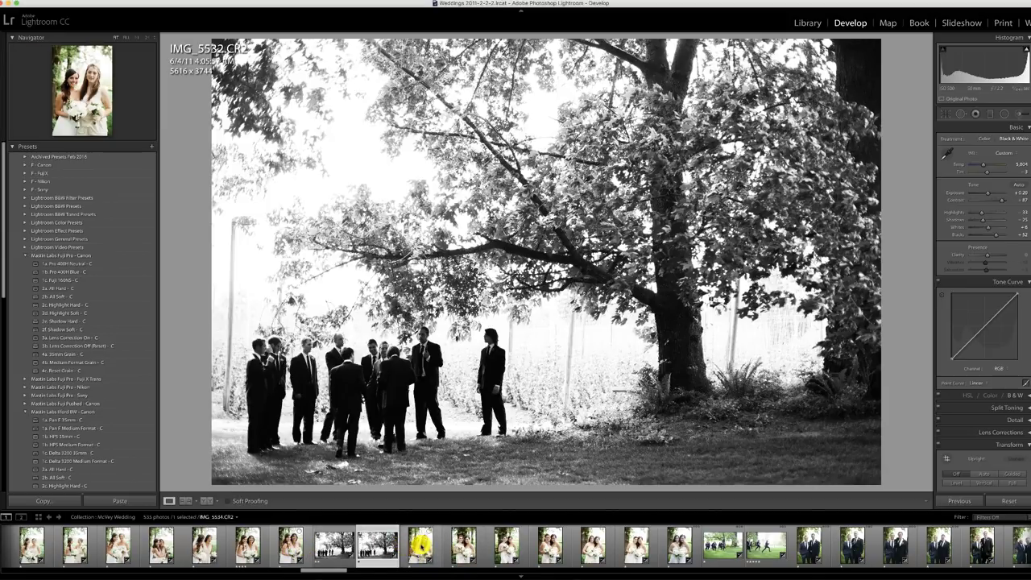
left_click(422, 545)
left_click(461, 546)
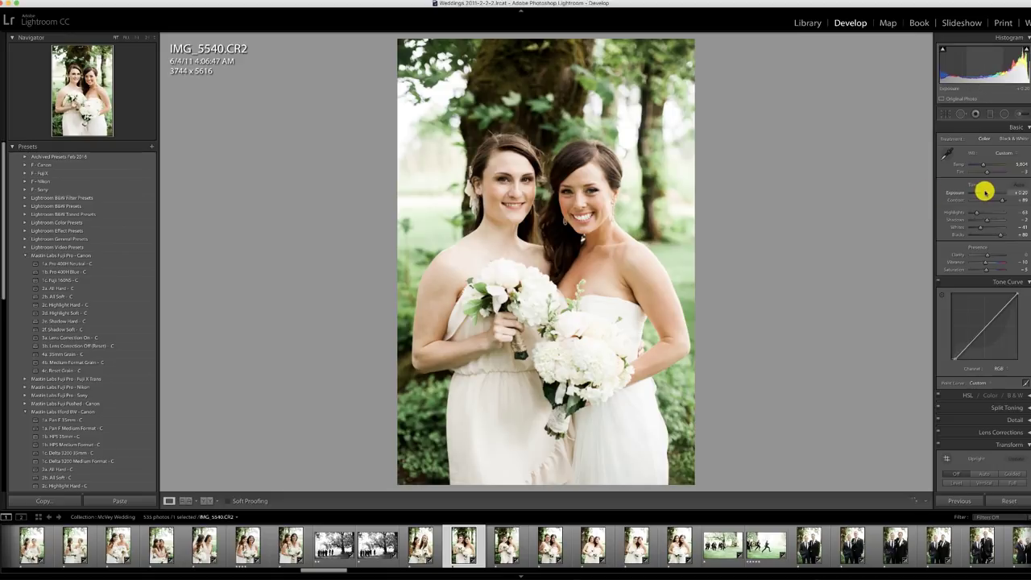
left_click_drag(987, 192, 988, 192)
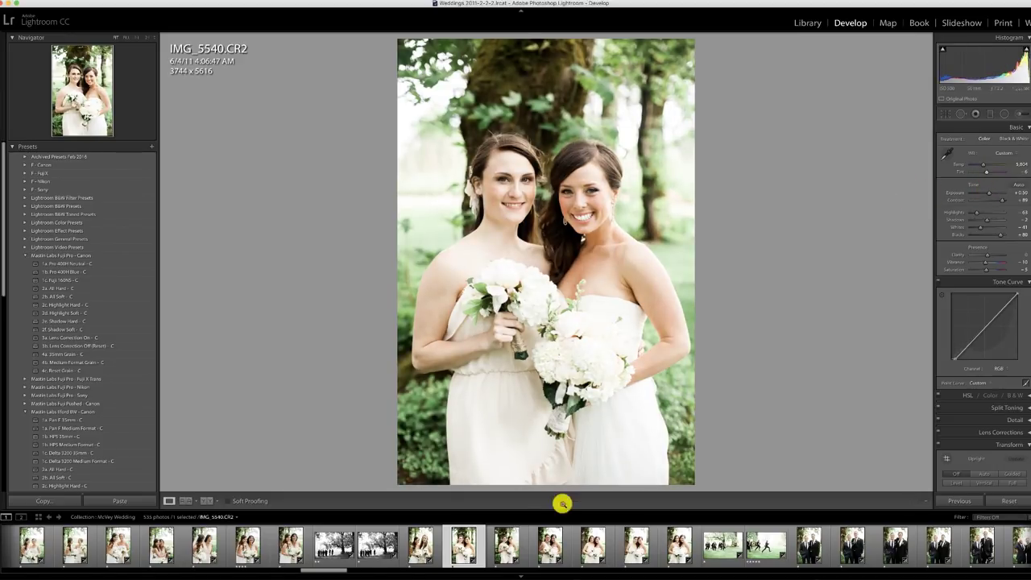
Synchronize IMG_5540's settings to the following bridesmaid portraits, up to the last one before the running groomsmen shots
left_click(682, 546, "shift")
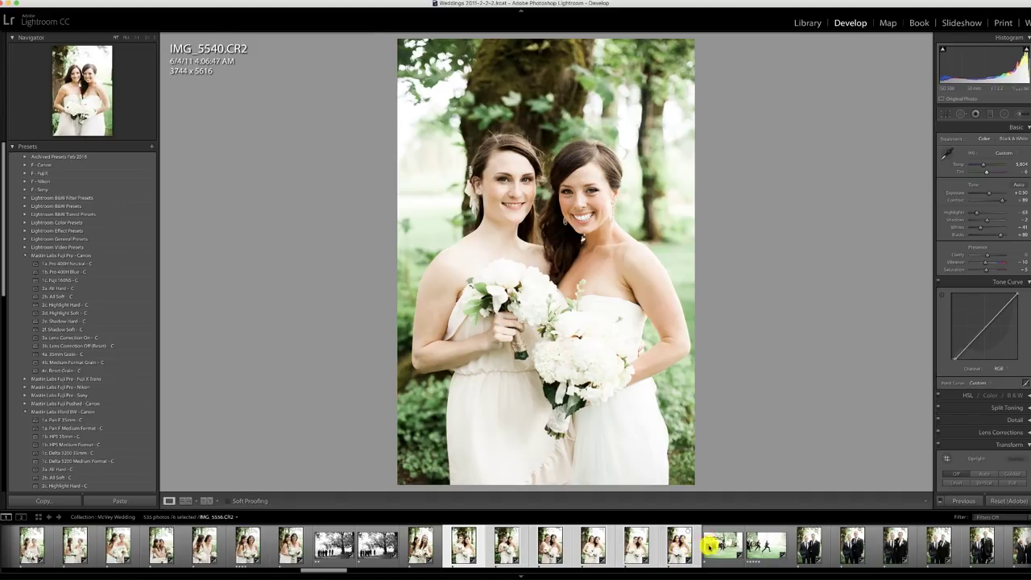
left_click(958, 500)
left_click(610, 193)
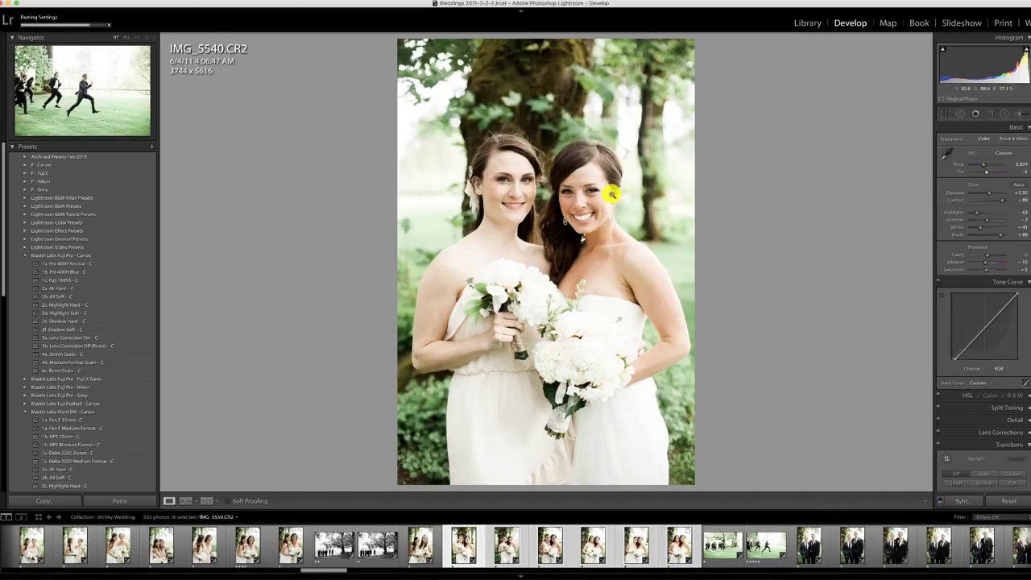
Check the neighbouring bridesmaid portraits, starting with IMG_5534, and lower the exposure of IMG_5547
left_click(435, 546)
left_click(549, 546)
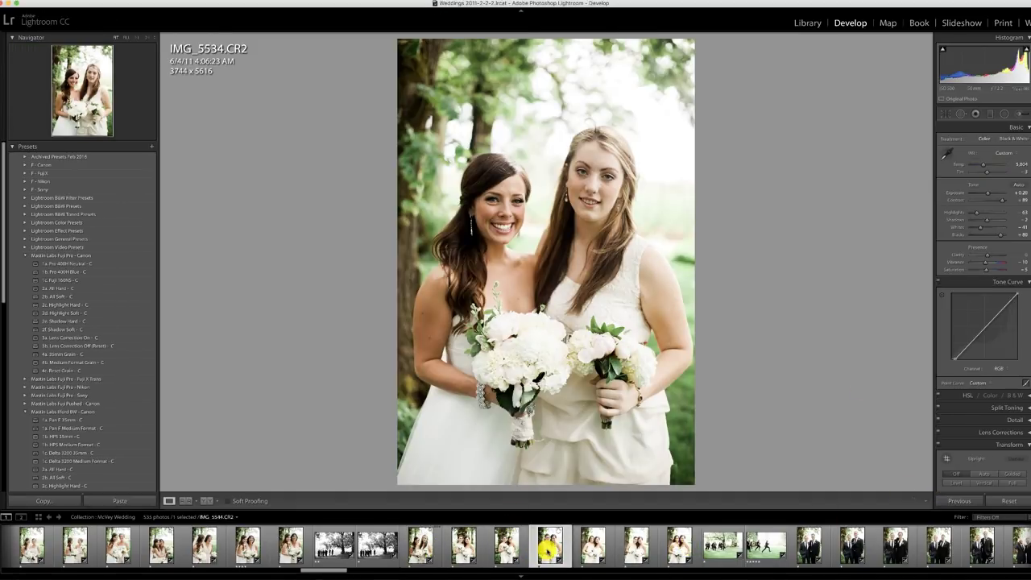
left_click(612, 546)
left_click_drag(987, 191, 987, 195)
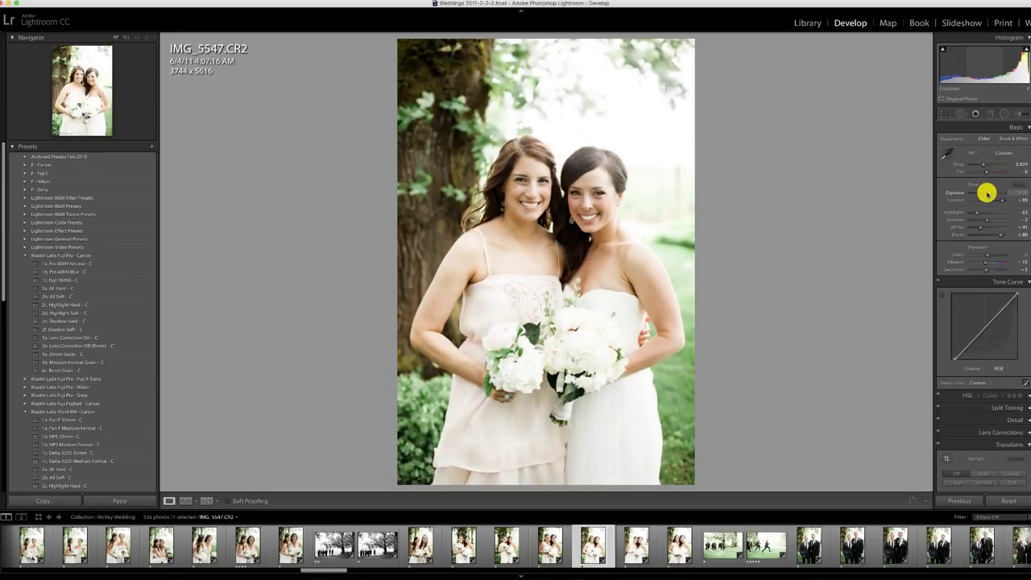
Lower the exposure of the bridesmaid portrait IMG_5550 and set the exposure of IMG_5556 to -0.20
left_click(636, 546)
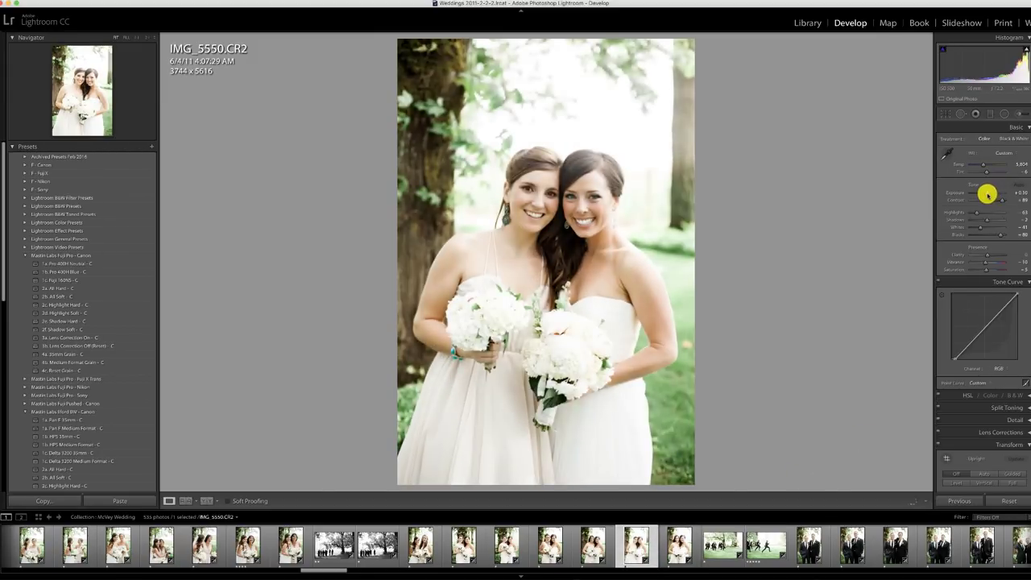
left_click(676, 548)
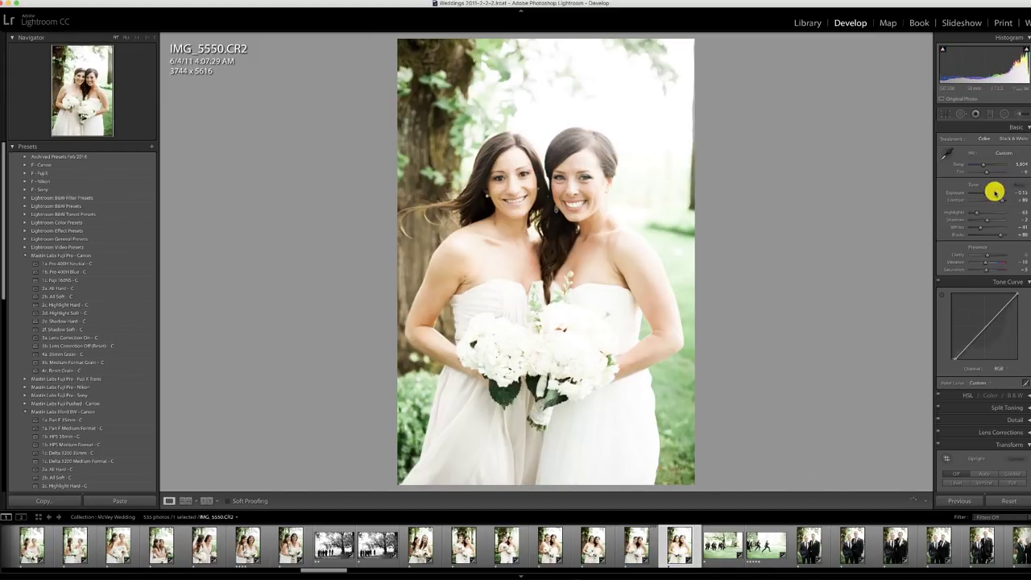
left_click_drag(987, 193, 986, 193)
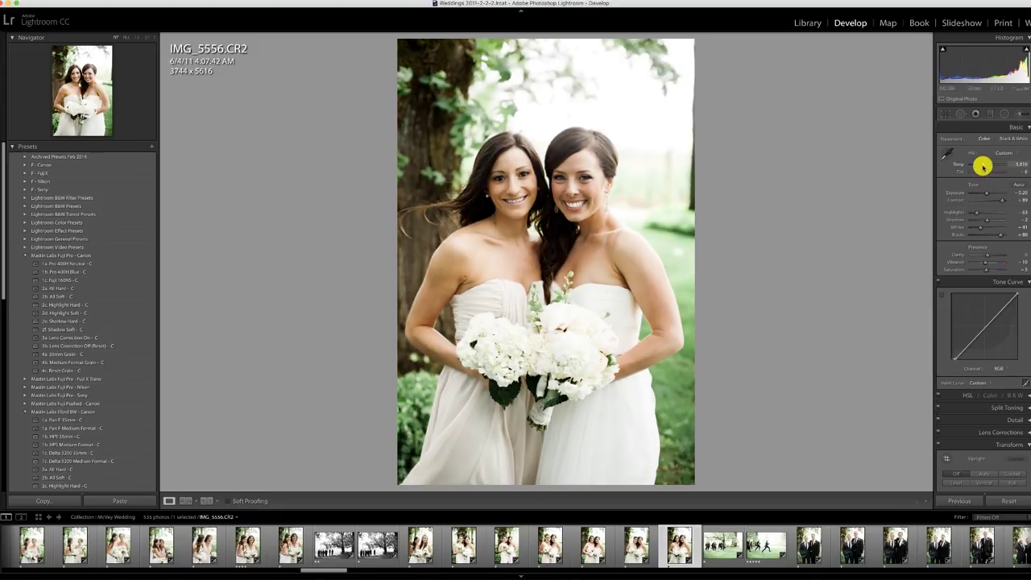
Set the exposure of the running groomsmen photo IMG_5558 to -0.25 and apply the 1b. Pro 400H Blue - C preset
left_click(718, 545)
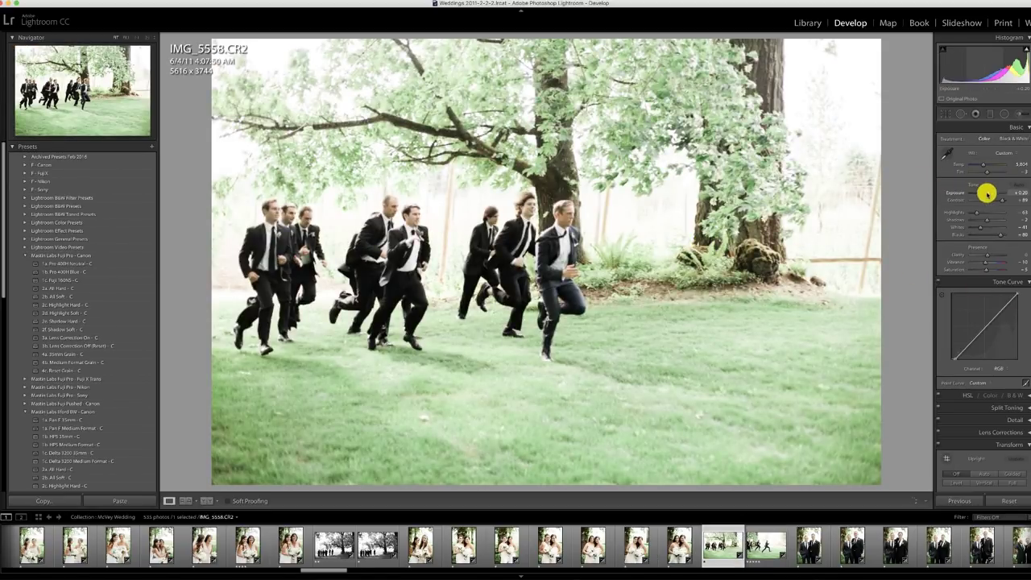
left_click_drag(984, 193, 984, 182)
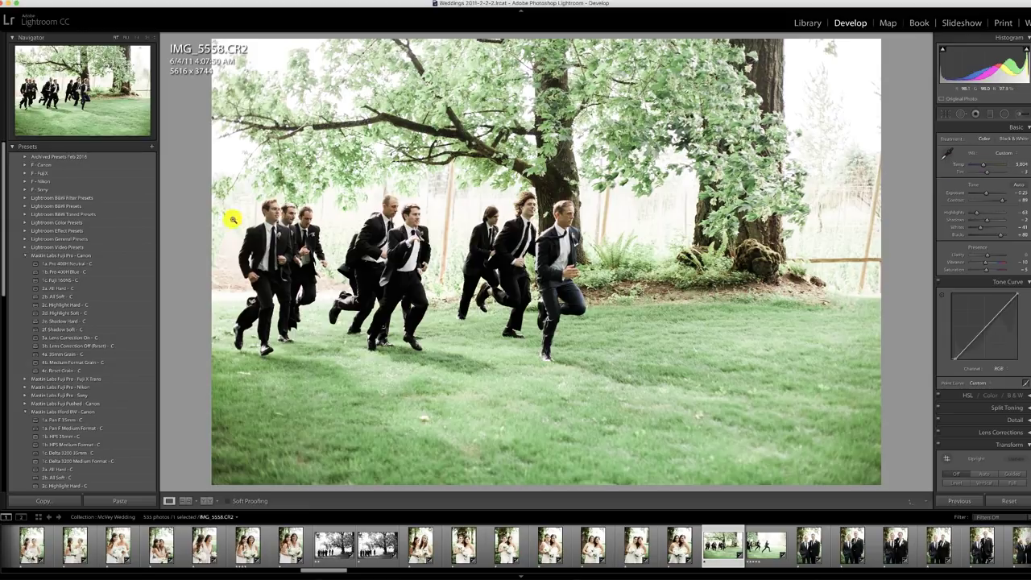
left_click(69, 272)
Apply the previous photo's settings to the running groomsmen photo IMG_5559 and set its exposure to -0.40
left_click(761, 542)
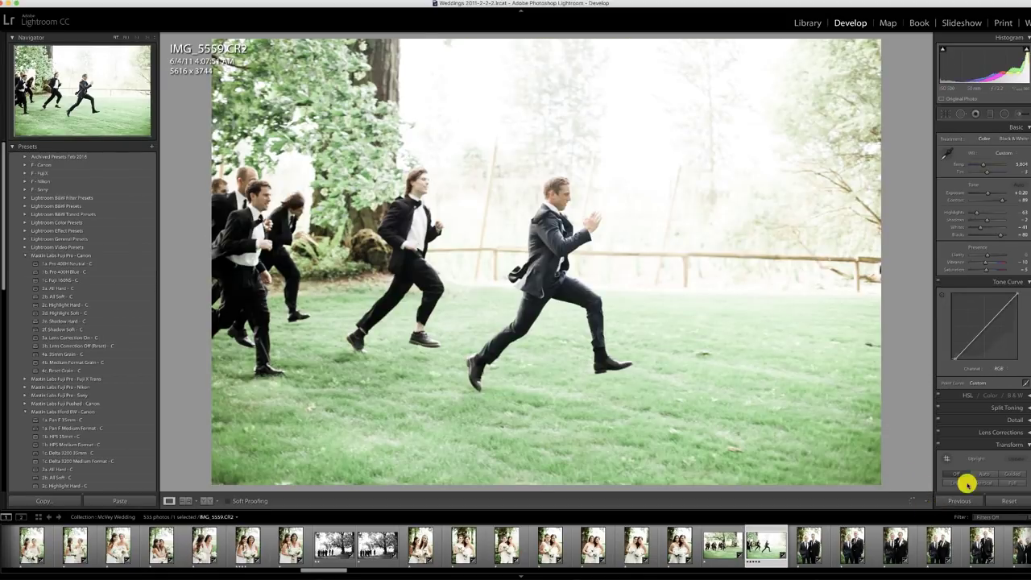
left_click(964, 502)
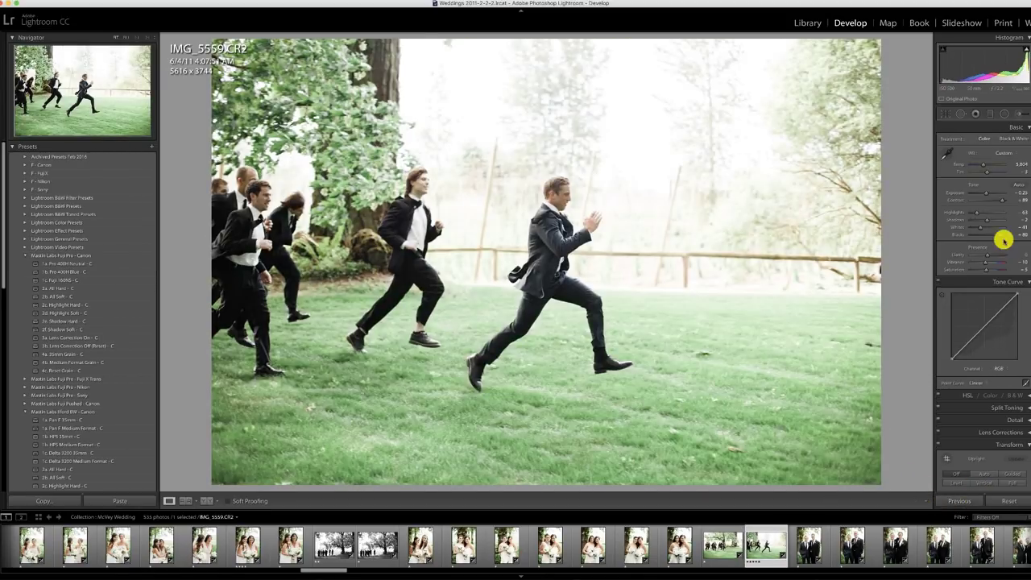
left_click_drag(989, 198, 984, 195)
Apply the 2b. All Soft - C preset to IMG_5559 and slightly shift the black point of its tone curve
left_click(70, 296)
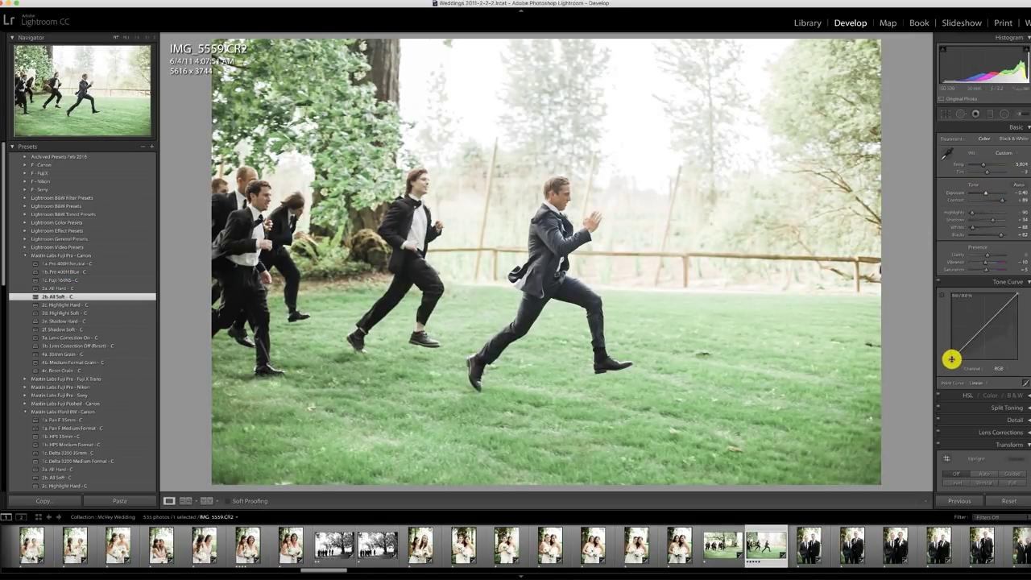
left_click_drag(951, 358, 951, 361)
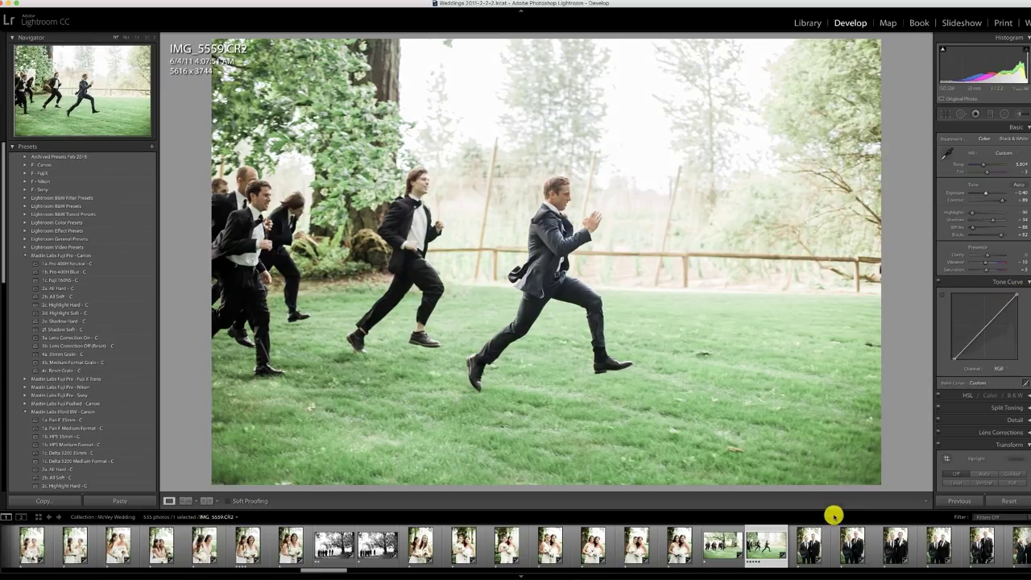
Apply the 1a. Pro 400H Neutral - C preset to the groomsman portrait IMG_5561 and warm its temperature slightly
left_click(810, 543)
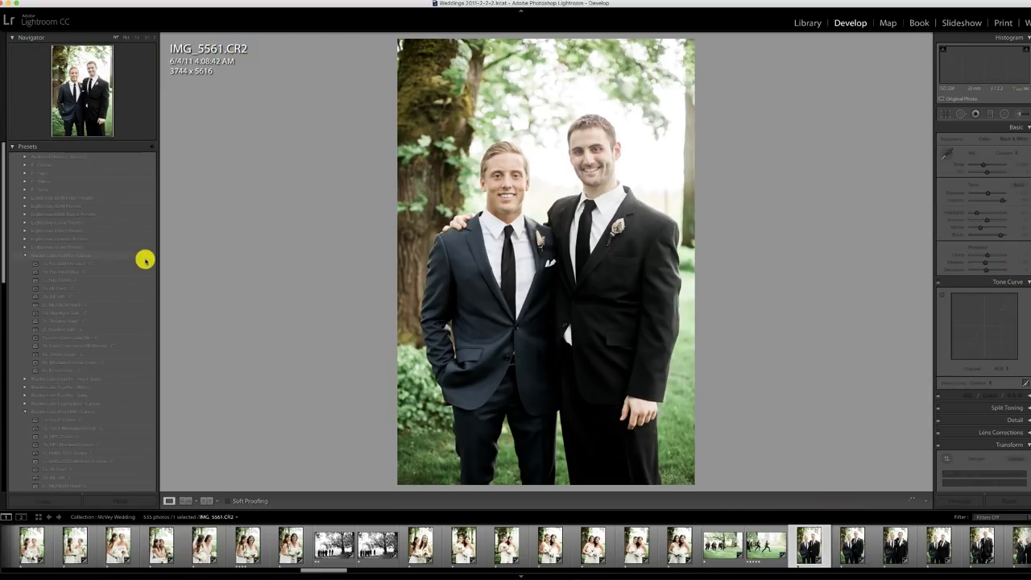
left_click(73, 264)
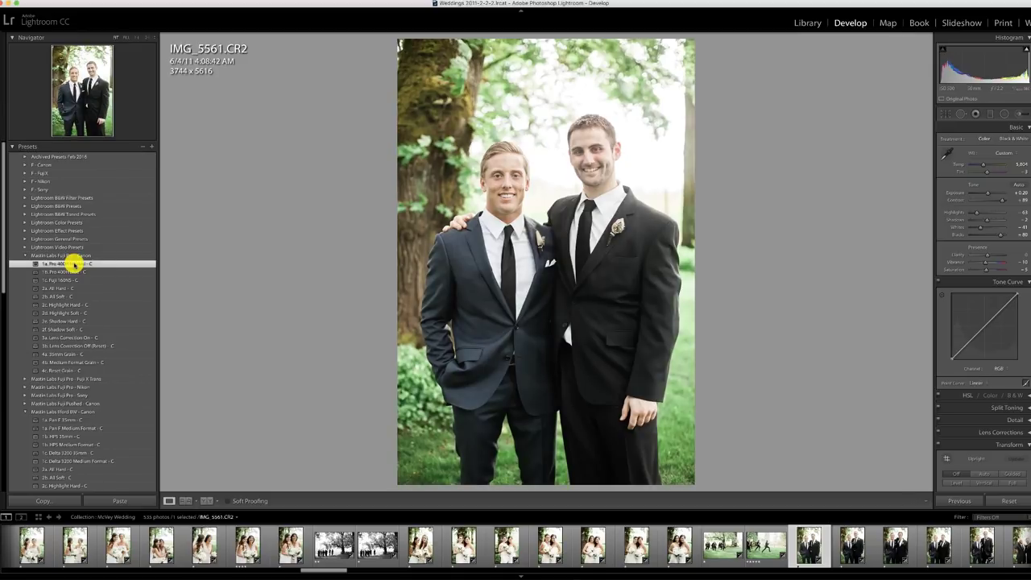
left_click_drag(983, 166, 984, 165)
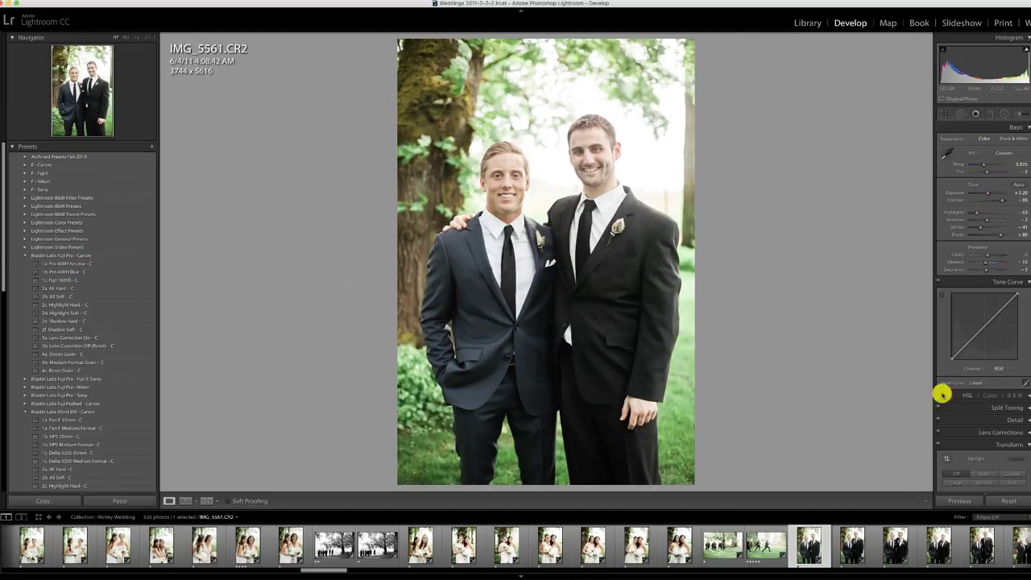
Synchronize IMG_5561's settings to all following portraits and group photos through IMG_5759, just before the reception table shots
scroll(868, 553, "right", 10)
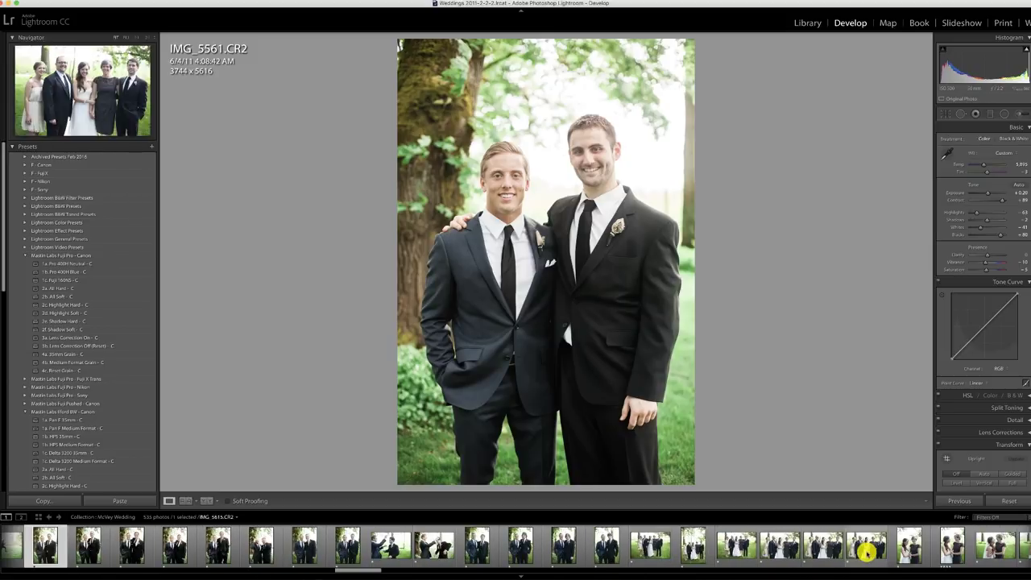
scroll(868, 552, "right", 10)
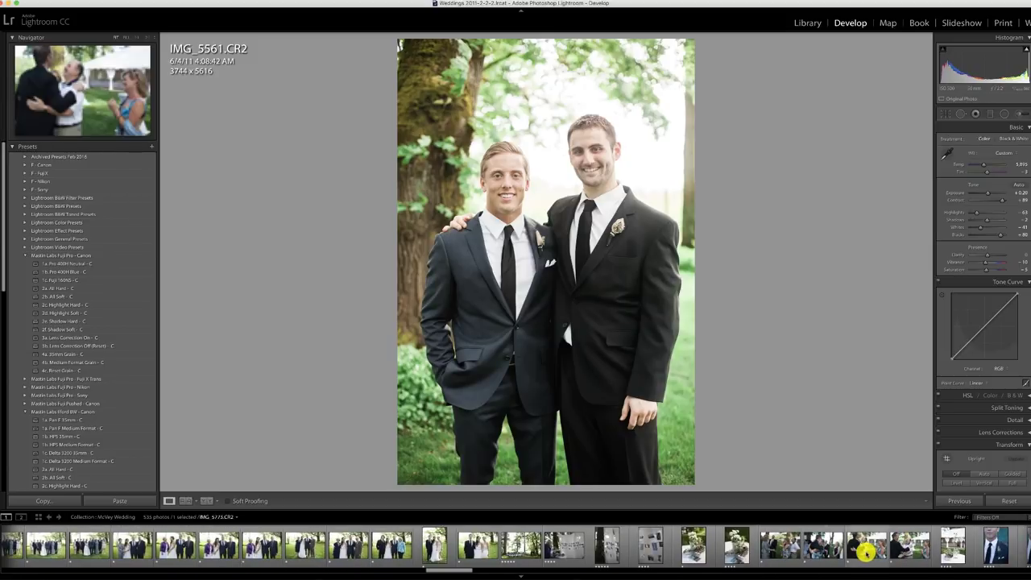
left_click(473, 548, "shift")
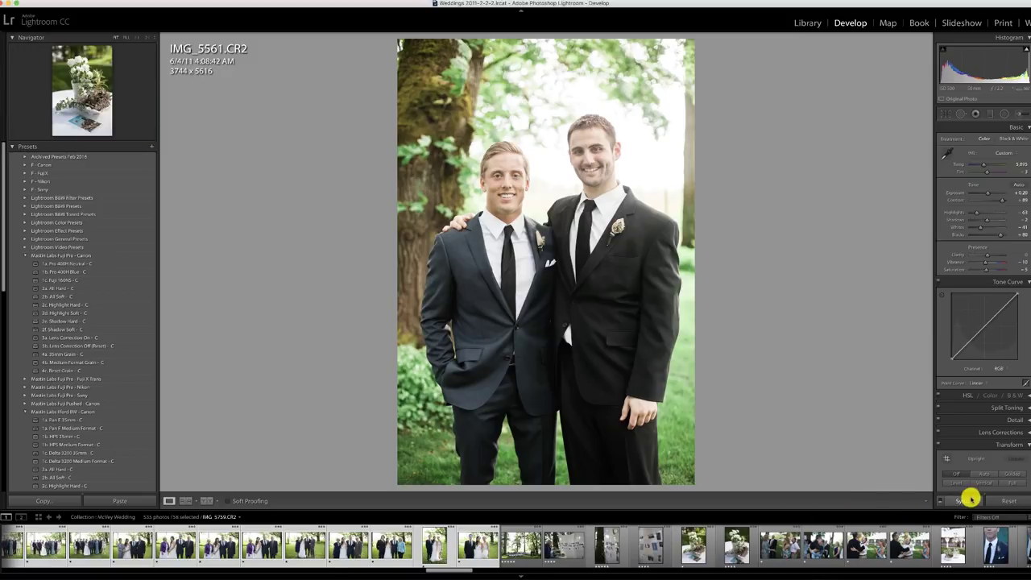
left_click(969, 500)
left_click(605, 191)
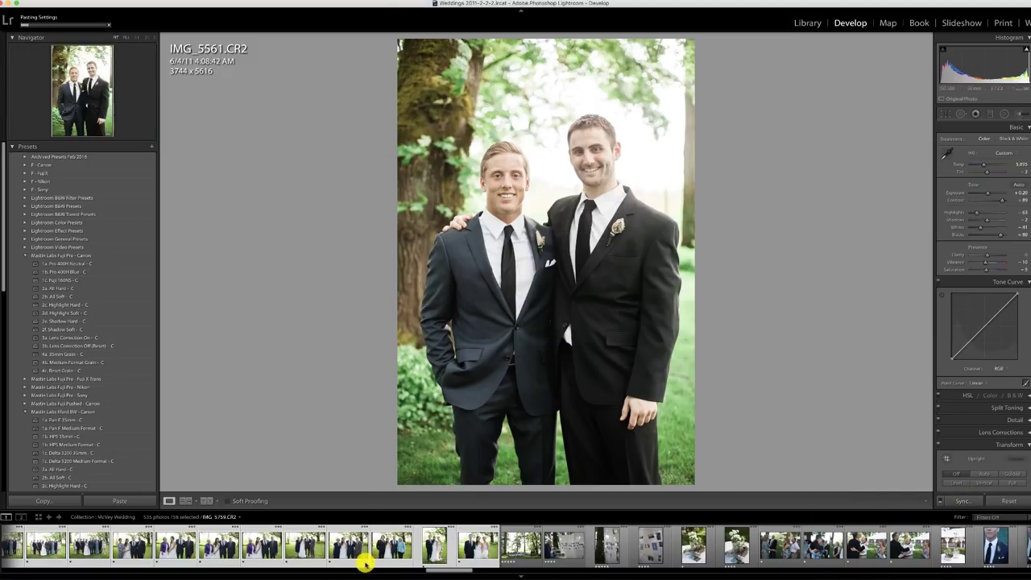
Check the synced groomsman portraits one by one, from IMG_5565 through IMG_5582
scroll(284, 548, "right", 6)
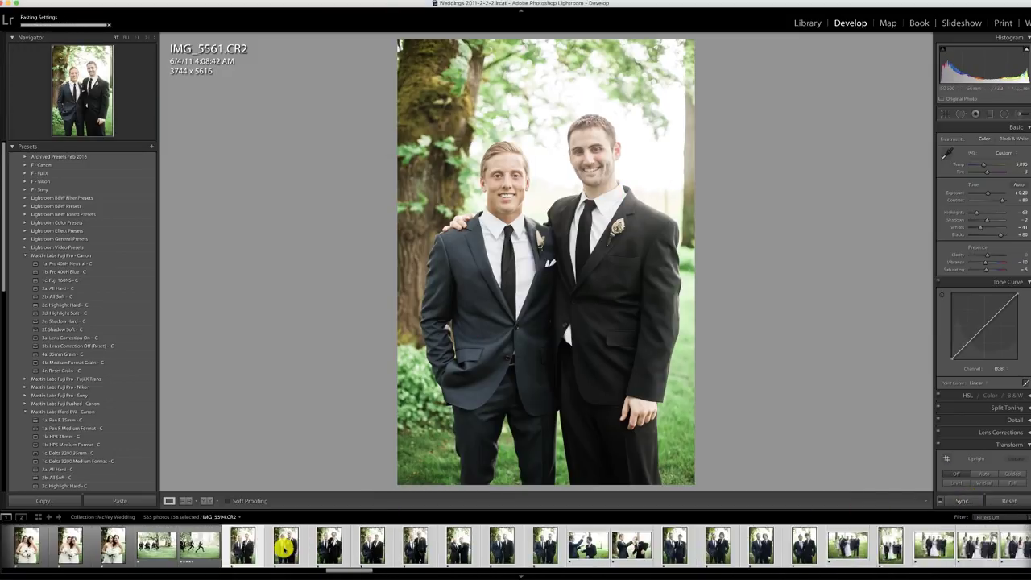
left_click(239, 547)
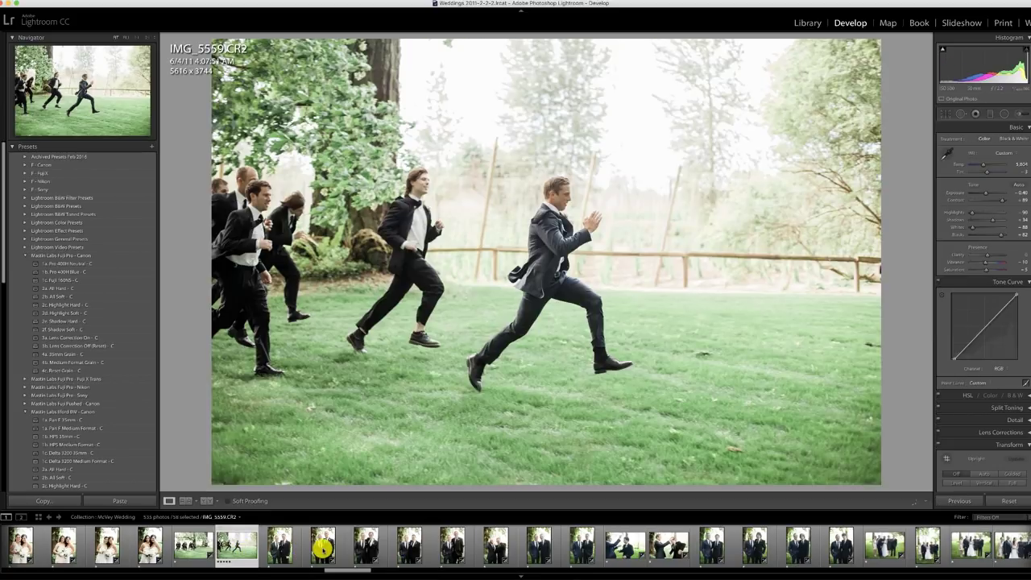
left_click(322, 548)
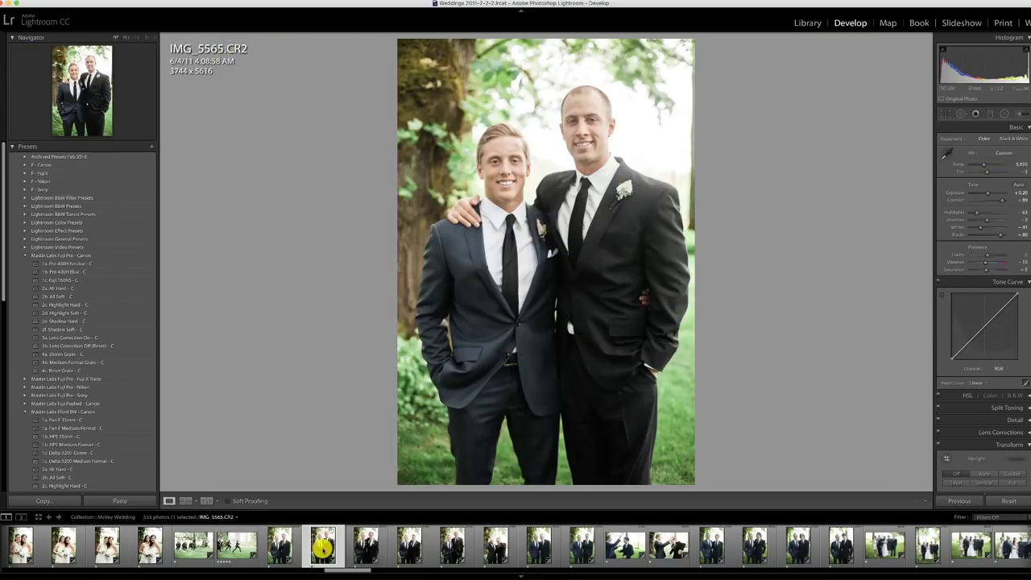
key("Right")
scroll(322, 548, "left", 2)
key("Right")
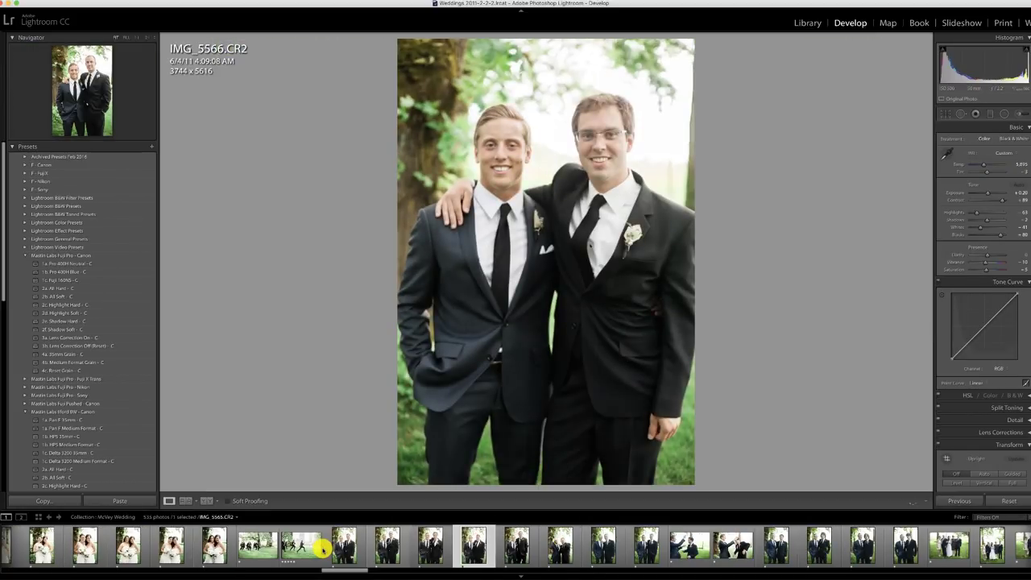
scroll(322, 548, "left", 2)
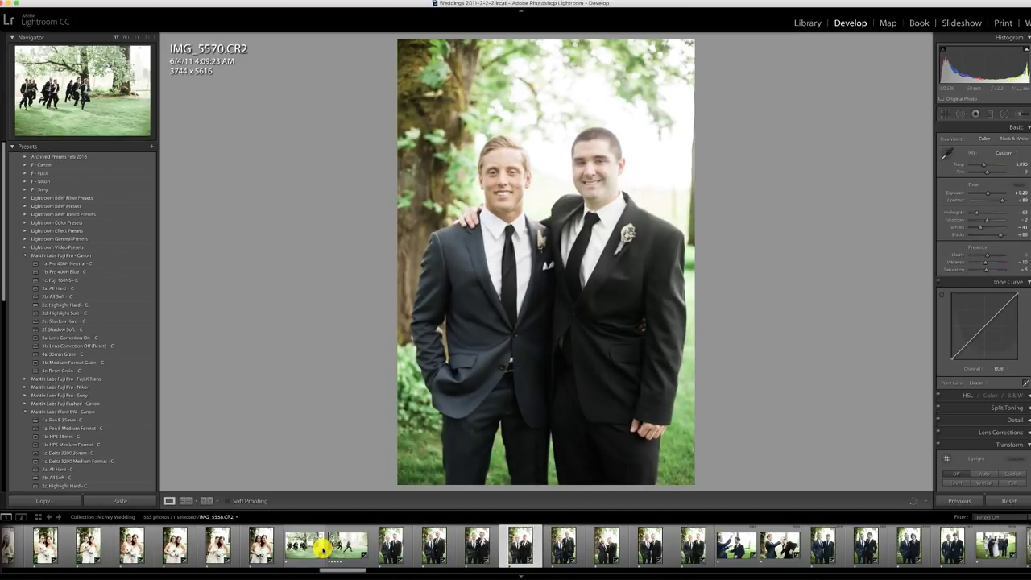
key("Right")
scroll(322, 548, "left", 2)
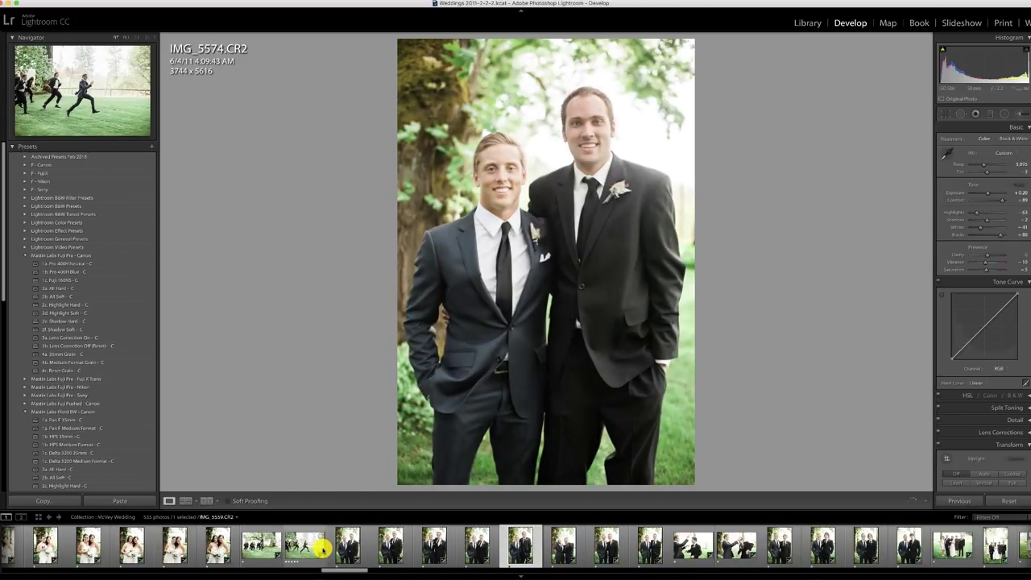
key("Right")
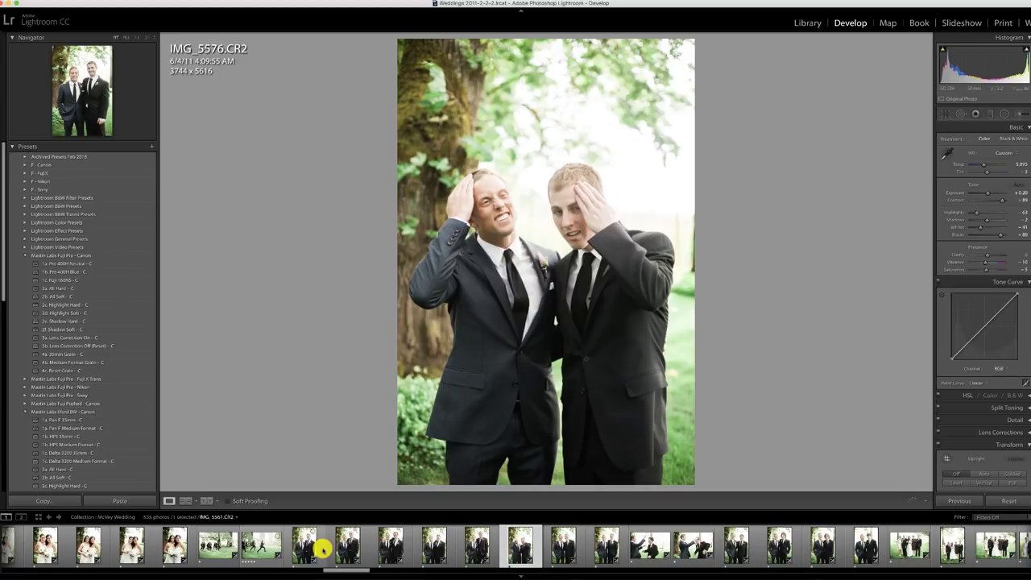
key("Right")
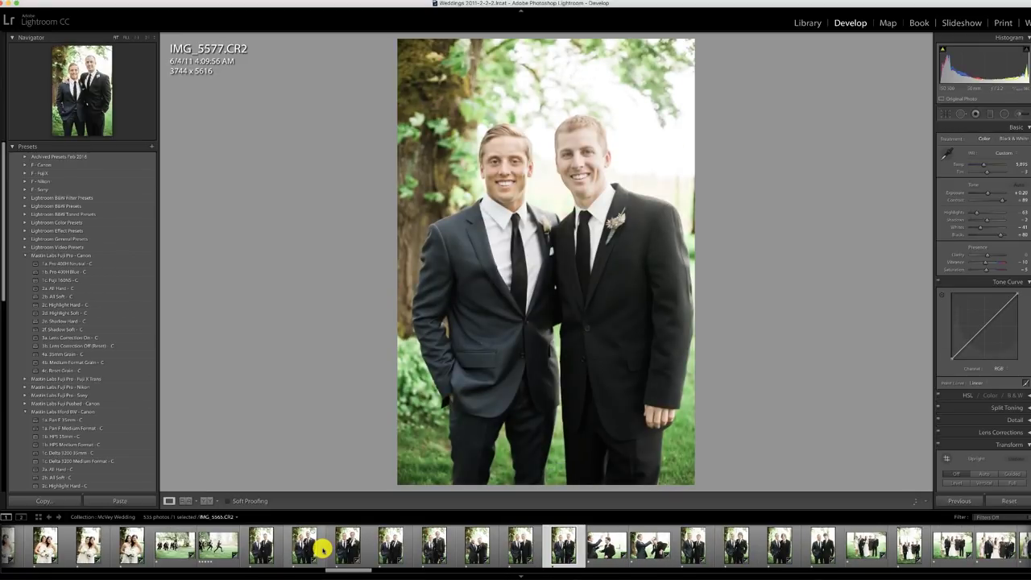
key("Right")
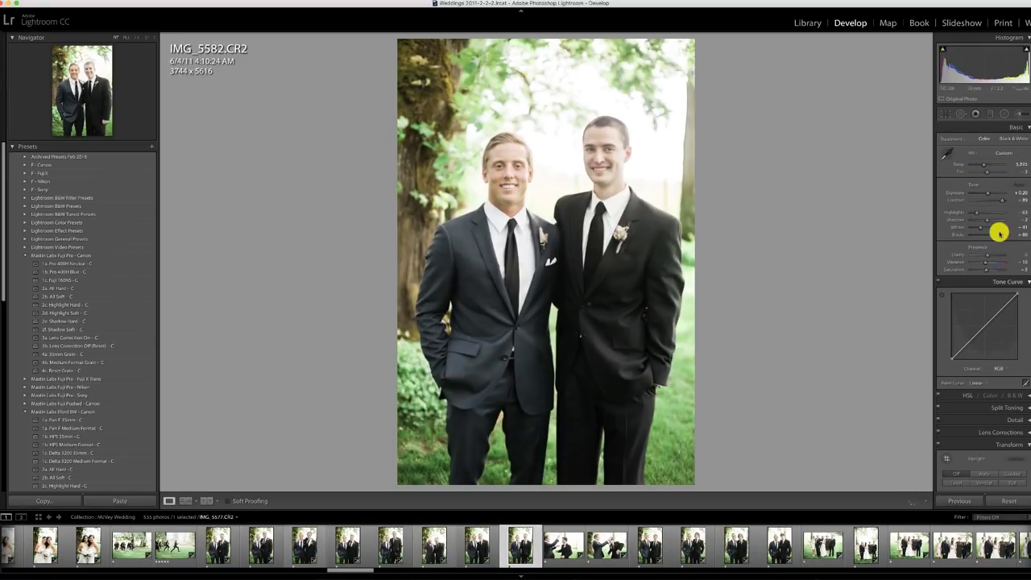
Lower the exposure of the groomsman photo IMG_5584 to 0.00 and reuse its settings on IMG_5585
left_click_drag(988, 191, 986, 194)
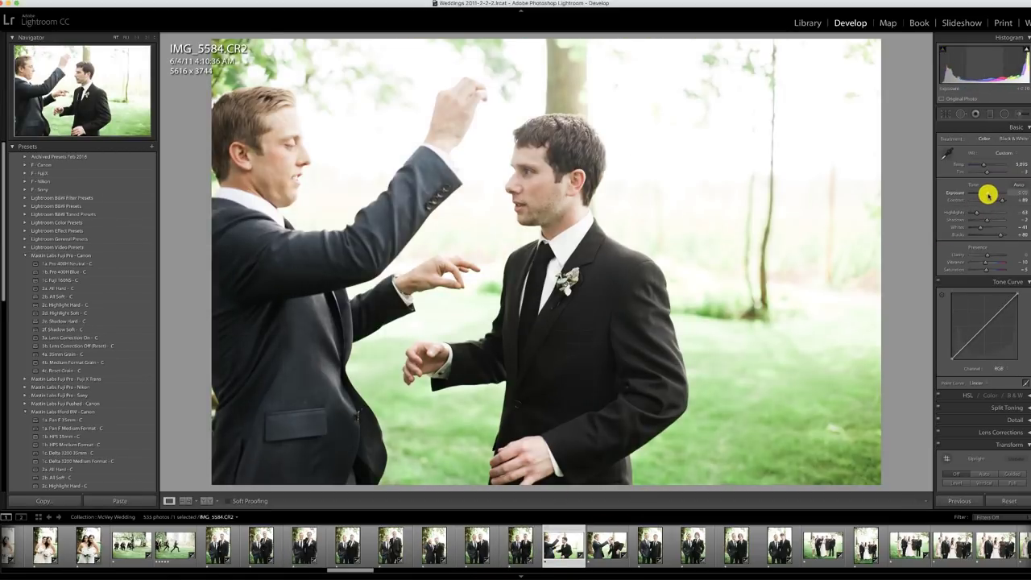
left_click(605, 545)
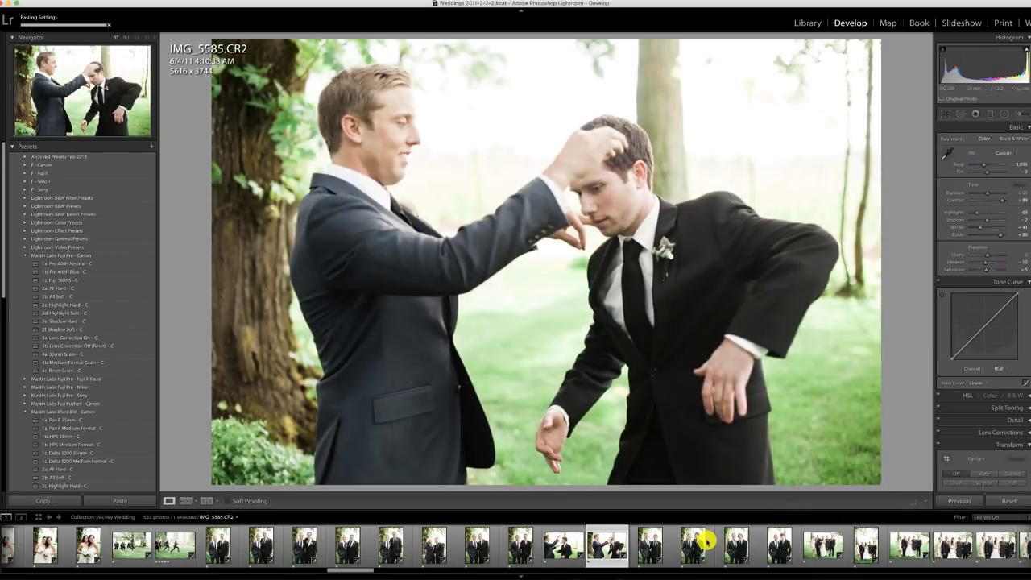
Check the synced groomsman portraits one by one, from IMG_5588 through IMG_5594
left_click(654, 546)
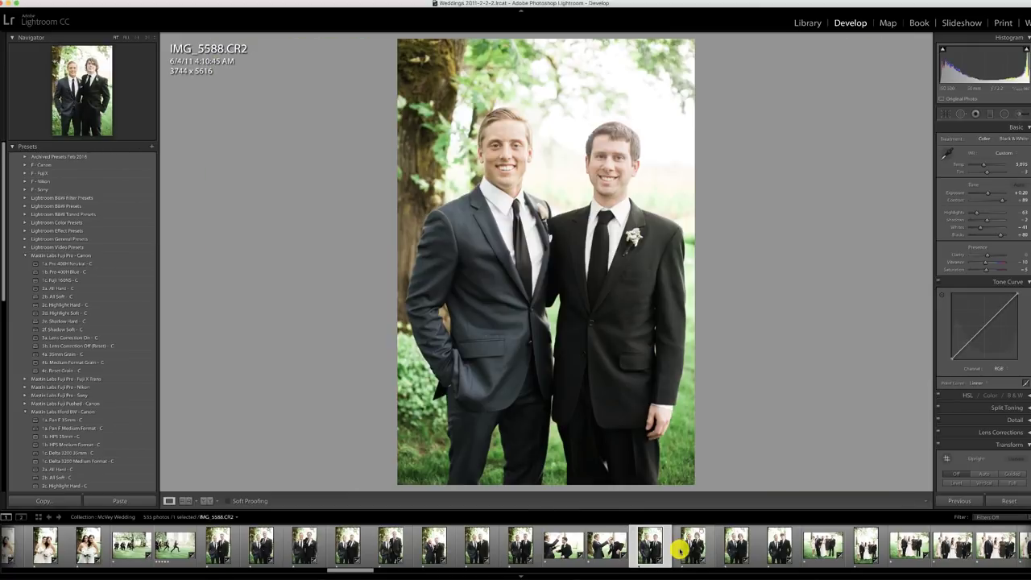
key("Right")
key("Right")
key("Right")
key("Right")
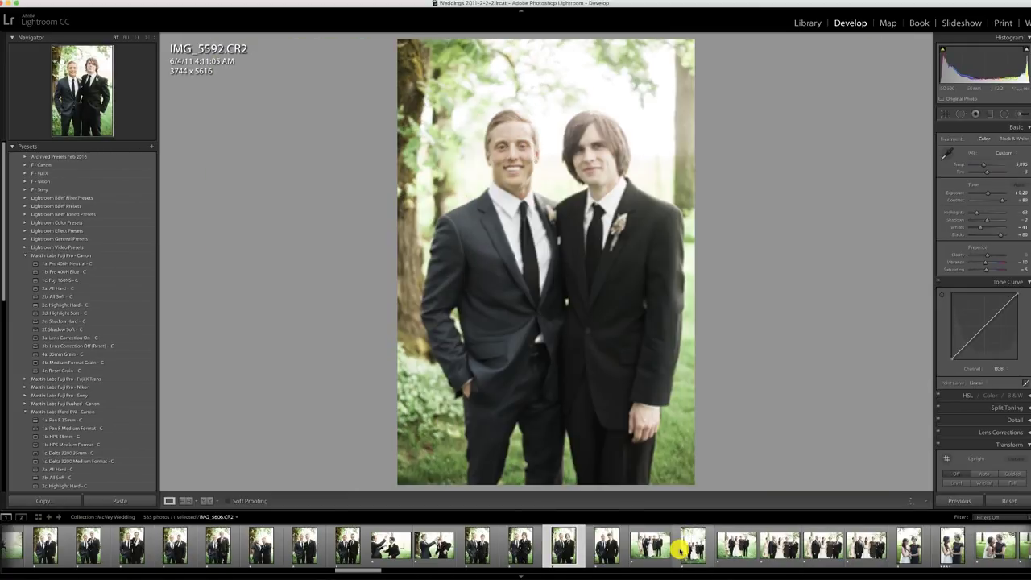
key("Right")
key("Right")
key("Right")
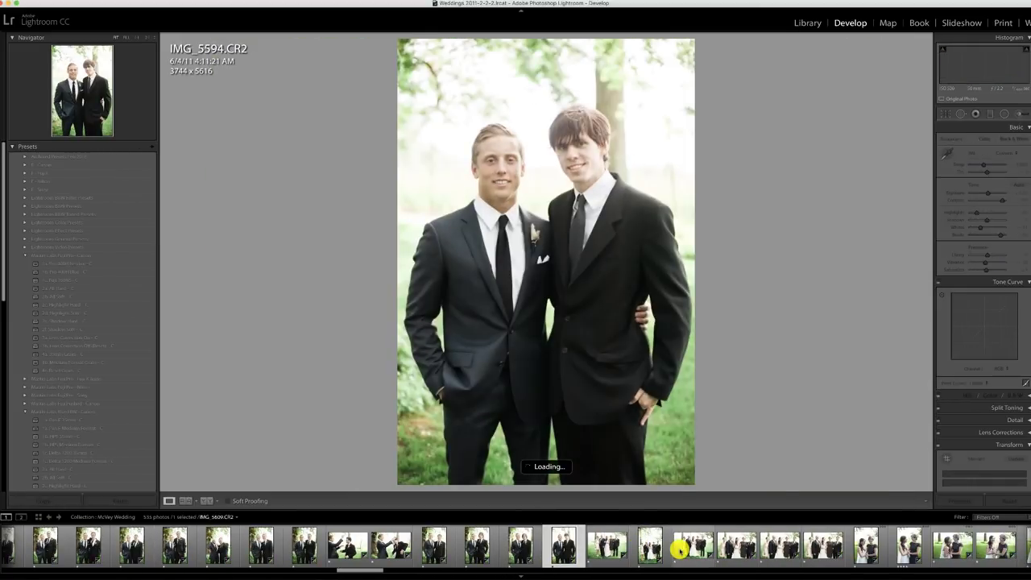
Set the exposure of family photo IMG_5604 to -0.05 with a shifted tone-curve black point, and reuse its settings on IMG_5606 and IMG_5609
key("Right")
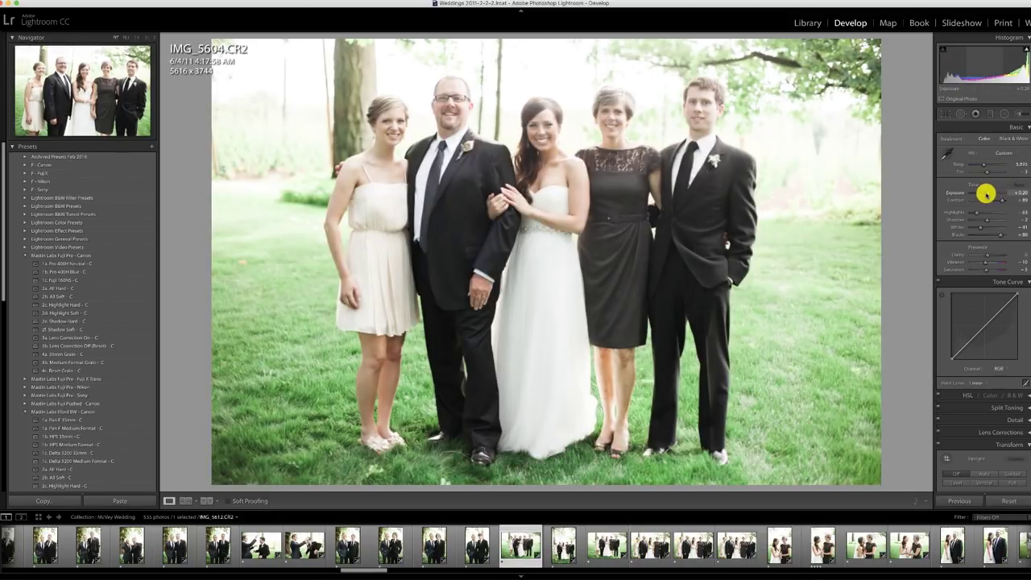
left_click_drag(985, 193, 984, 193)
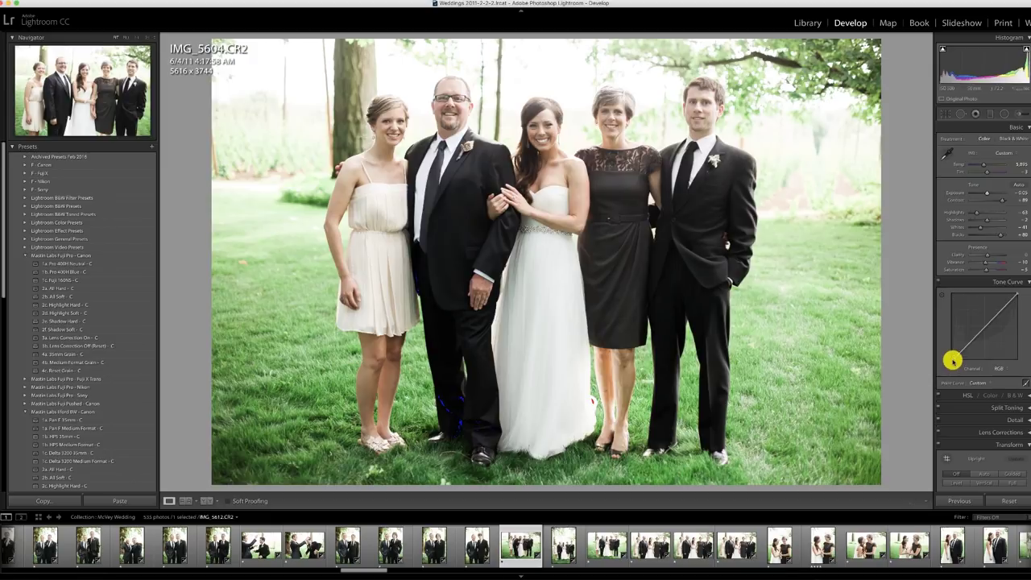
left_click(562, 546)
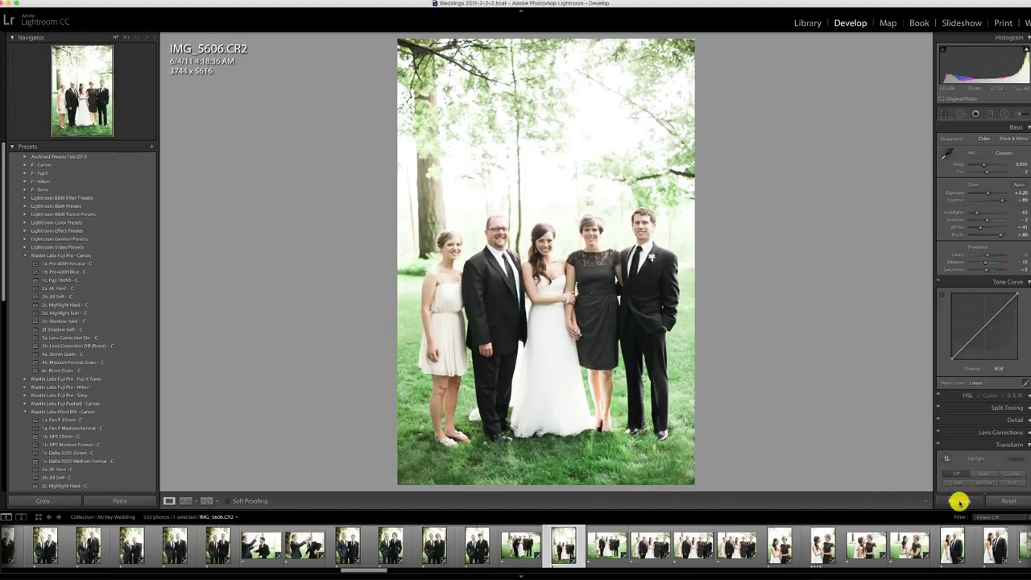
left_click(958, 500)
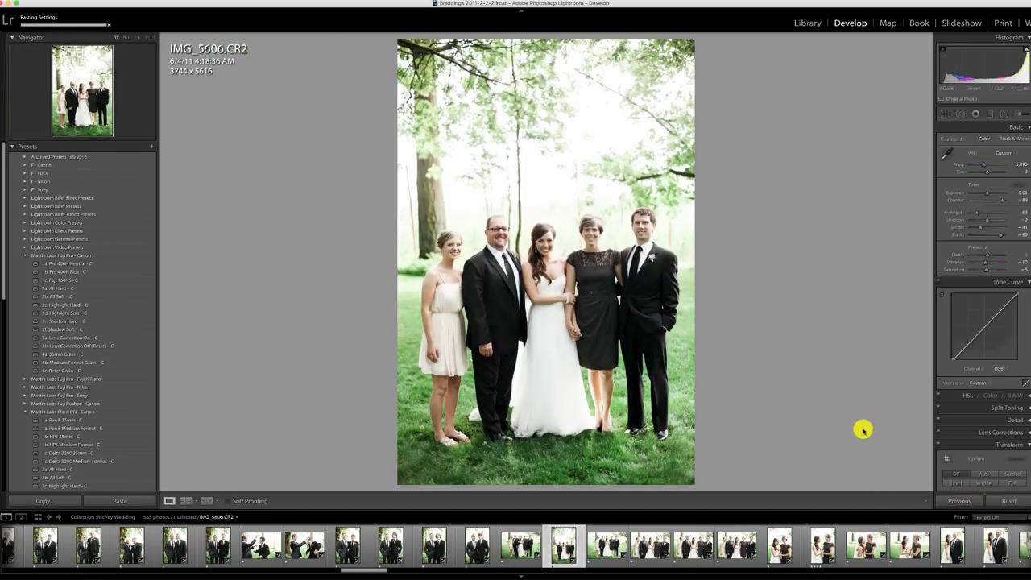
left_click(606, 546)
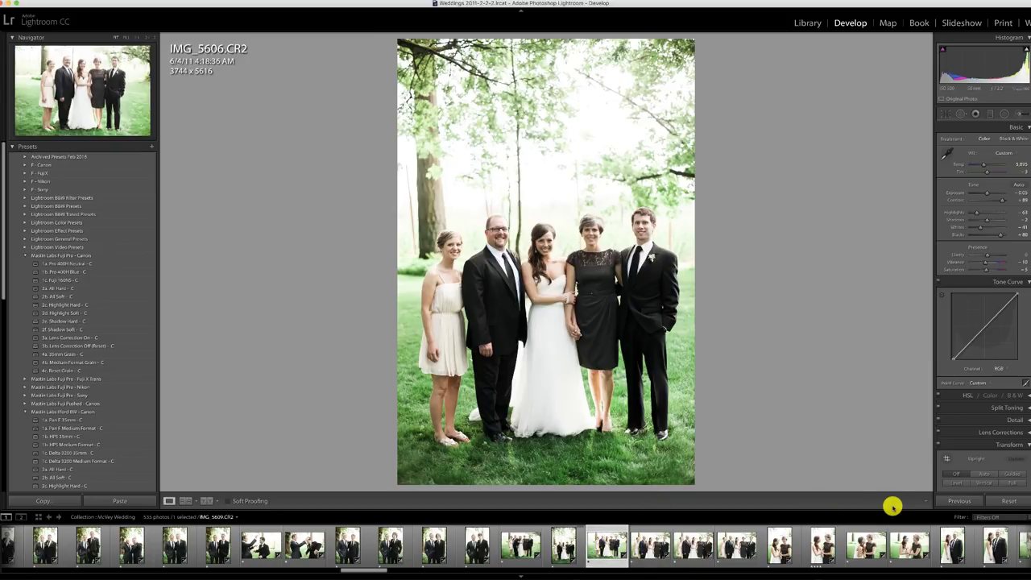
left_click(967, 500)
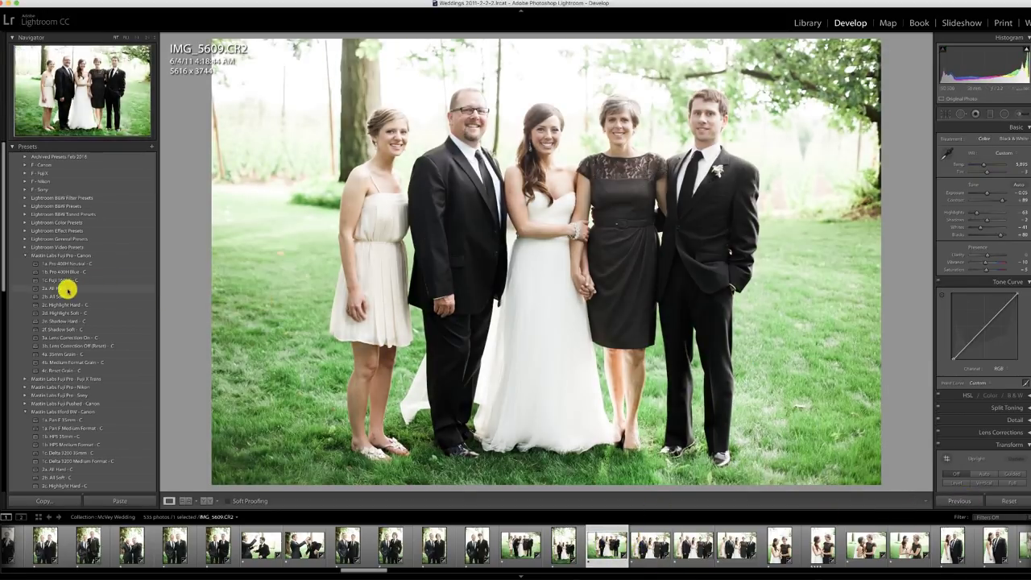
Apply the 2b. All Soft - C preset to IMG_5609 and carry the softer look over to the family photos IMG_5612, IMG_5613 and IMG_5615
left_click(65, 296)
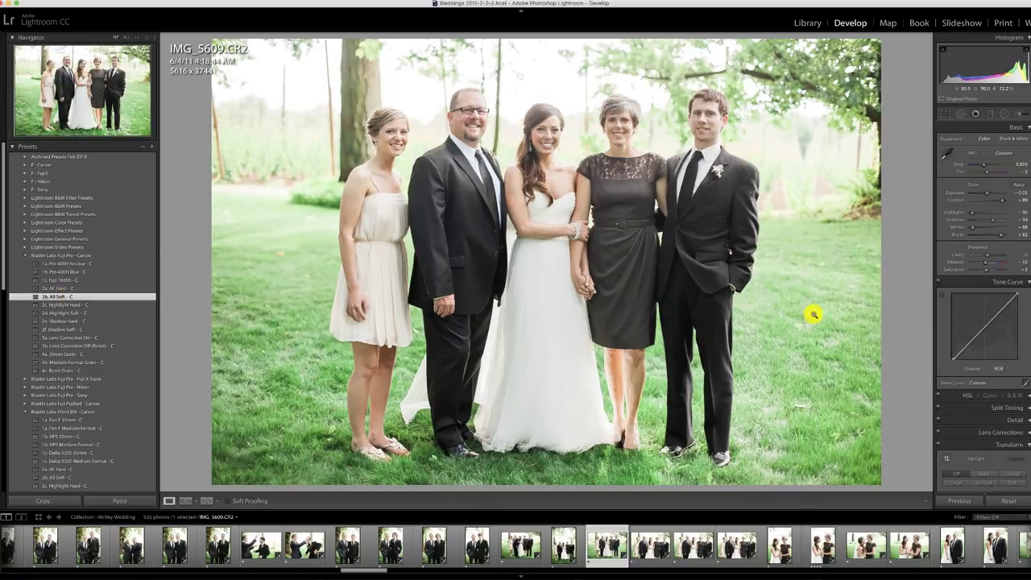
left_click(648, 547)
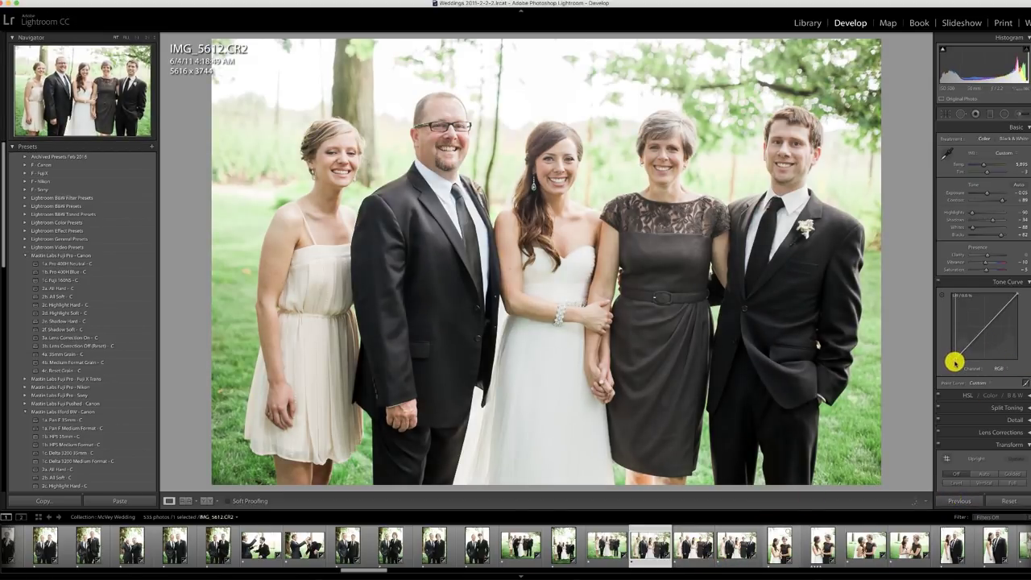
left_click(692, 545)
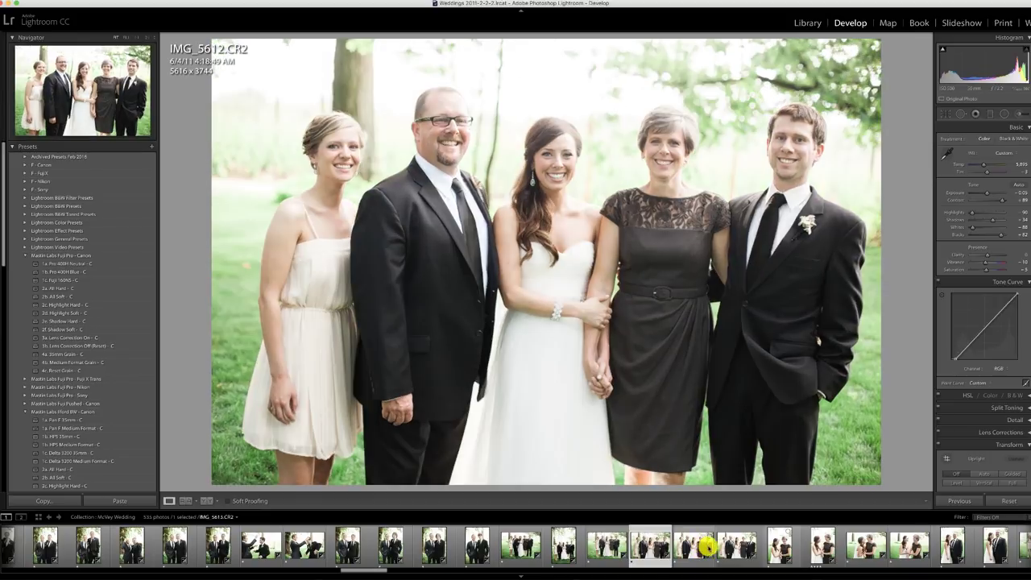
left_click(958, 502)
left_click(732, 549)
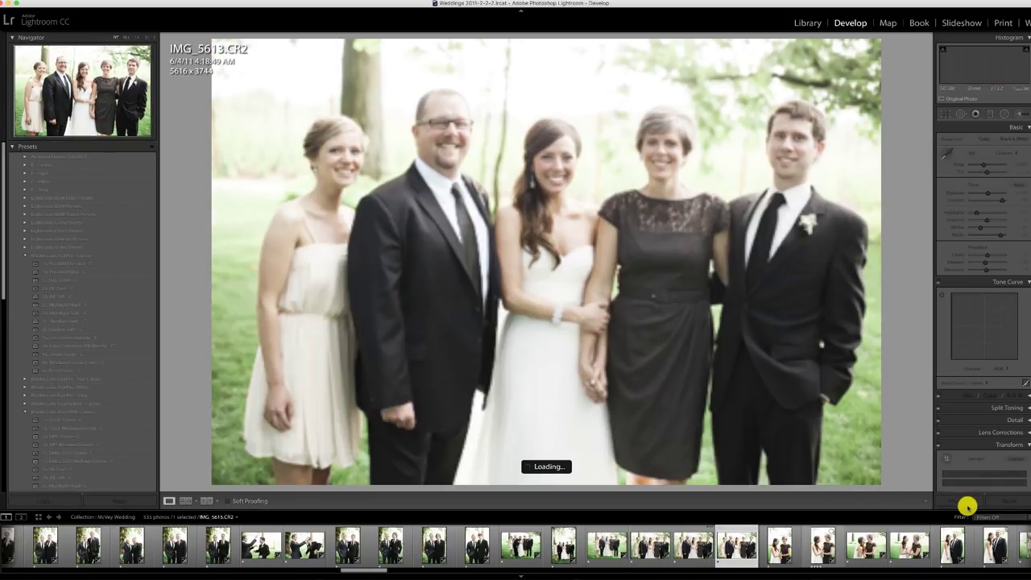
left_click(967, 501)
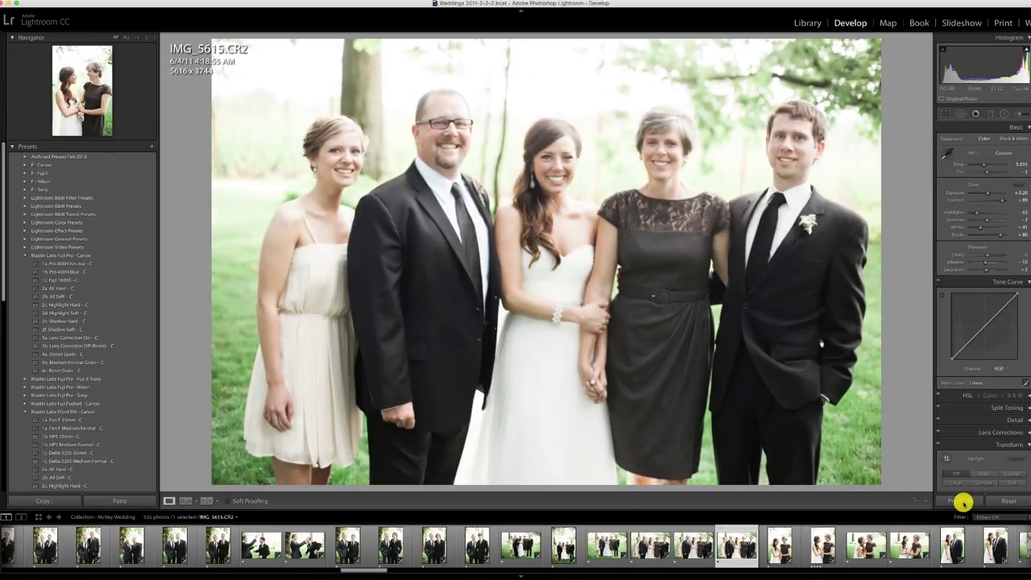
Reuse the previous photo's settings on IMG_5618 and crop it slightly tighter, to 3499 x 5249
left_click(779, 548)
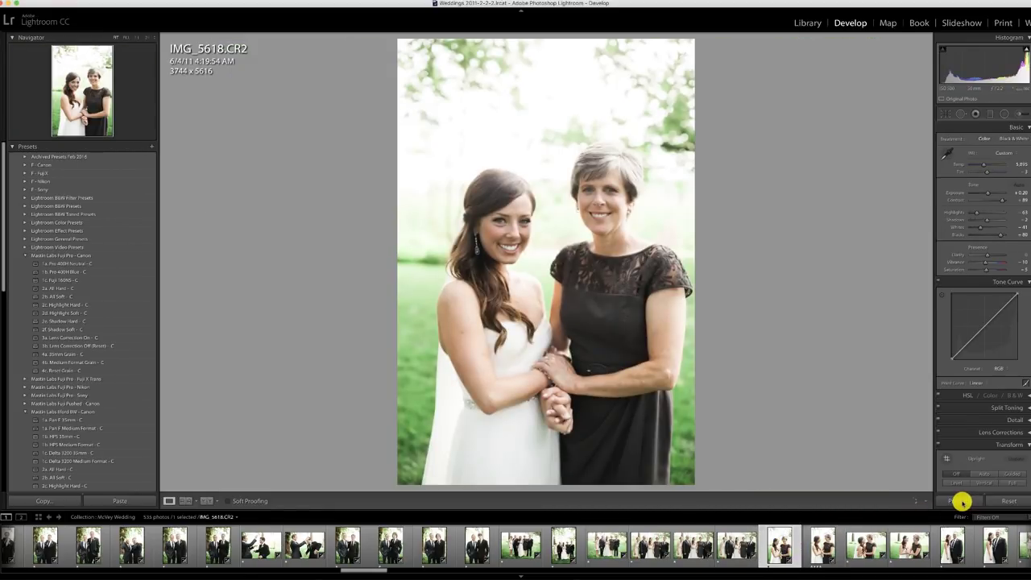
left_click(962, 501)
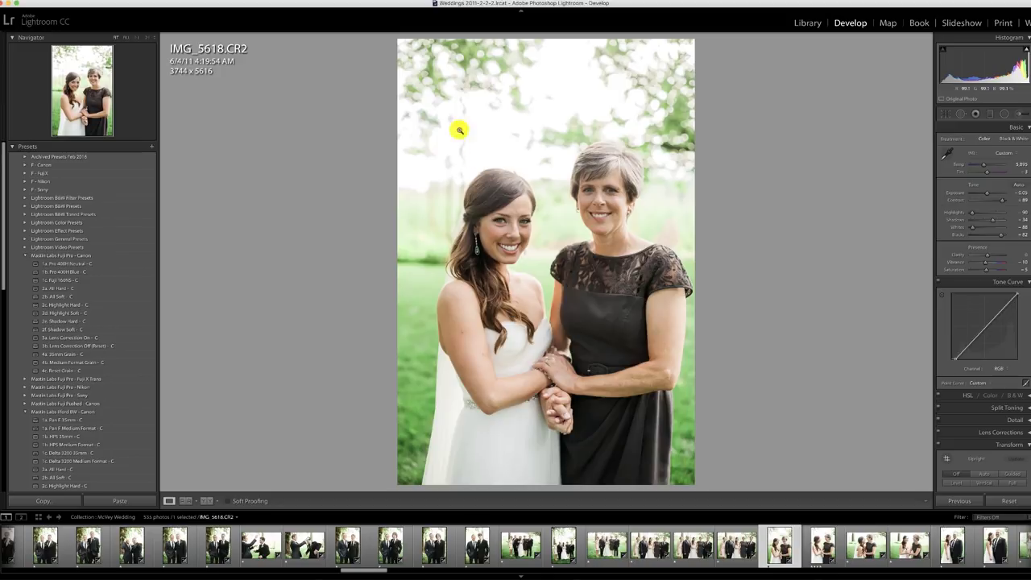
key("r")
left_click_drag(396, 39, 407, 53)
key("r")
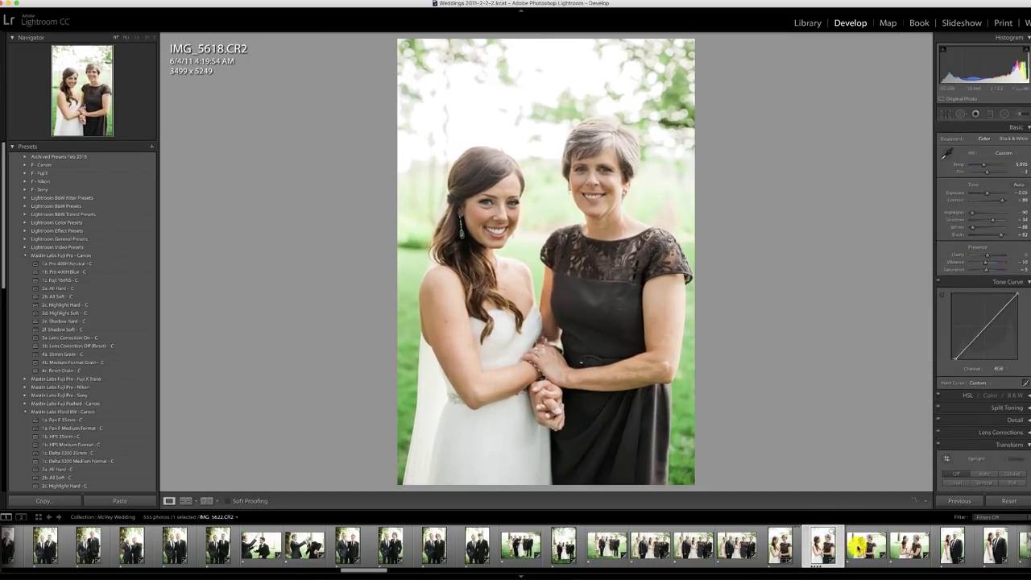
Shift the tone-curve black point on IMG_5625 and IMG_5626, giving IMG_5626 the 2b. All Soft - C preset and a lower exposure
left_click(865, 546)
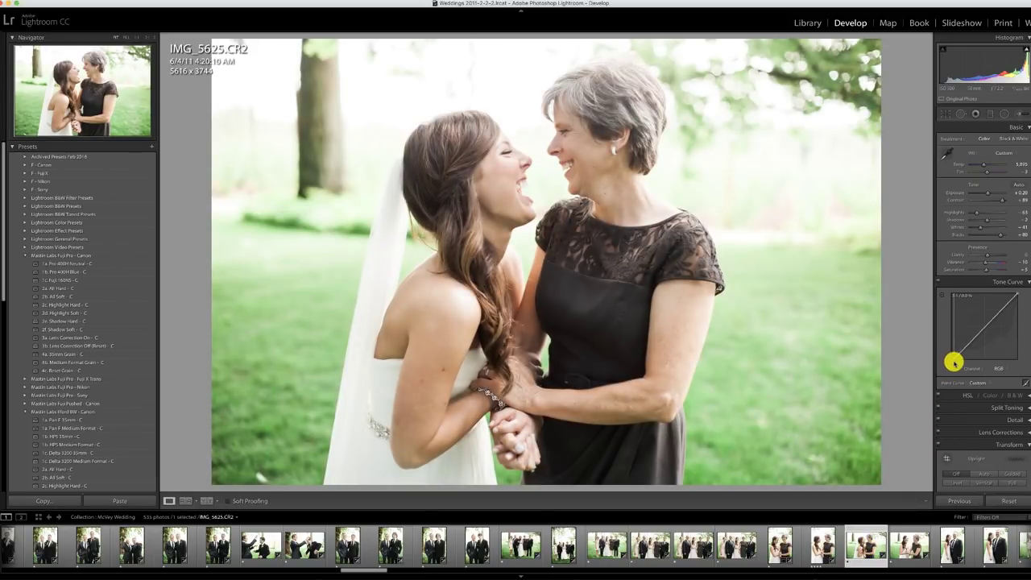
left_click(912, 537)
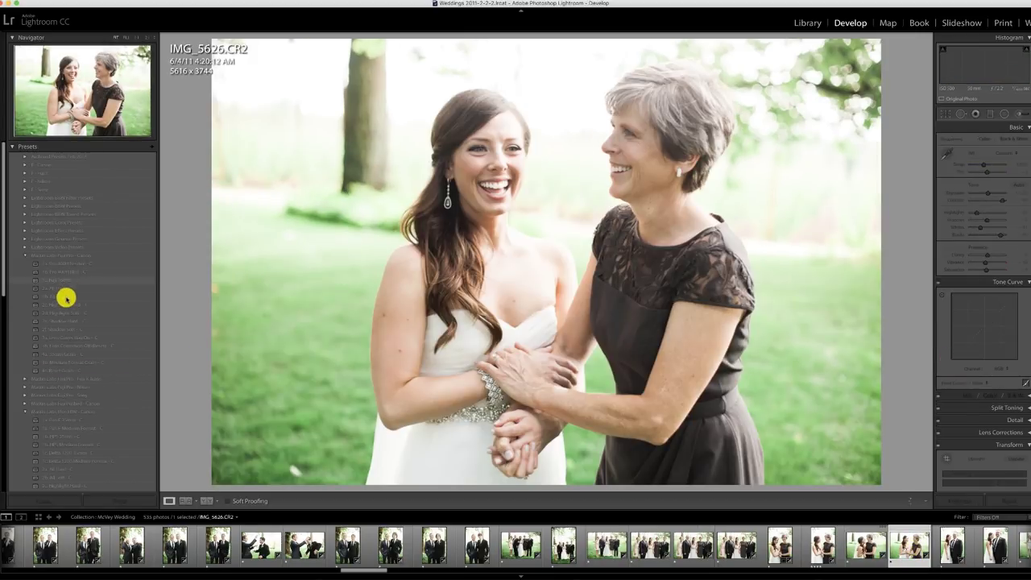
left_click(67, 295)
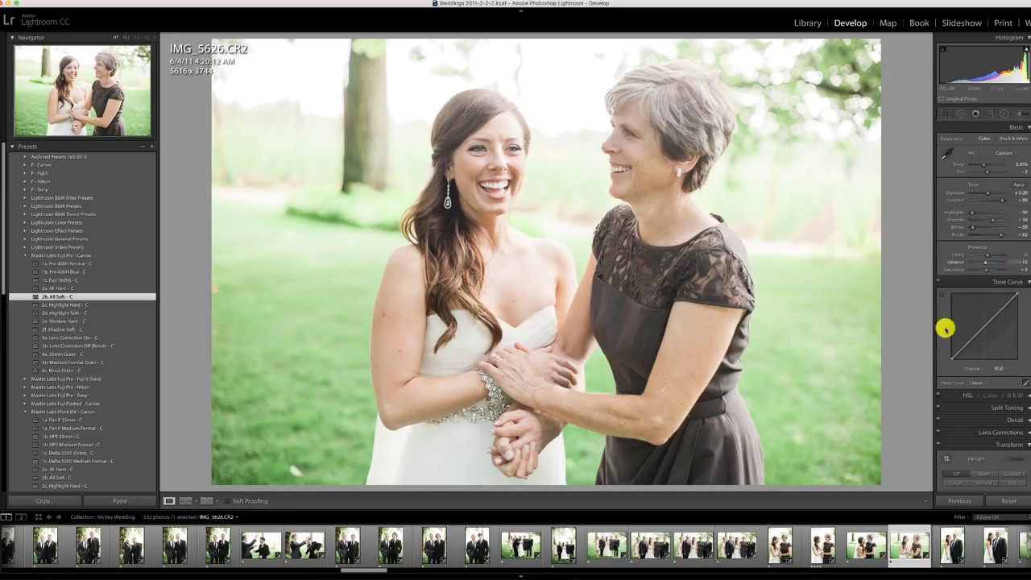
left_click_drag(987, 191, 984, 194)
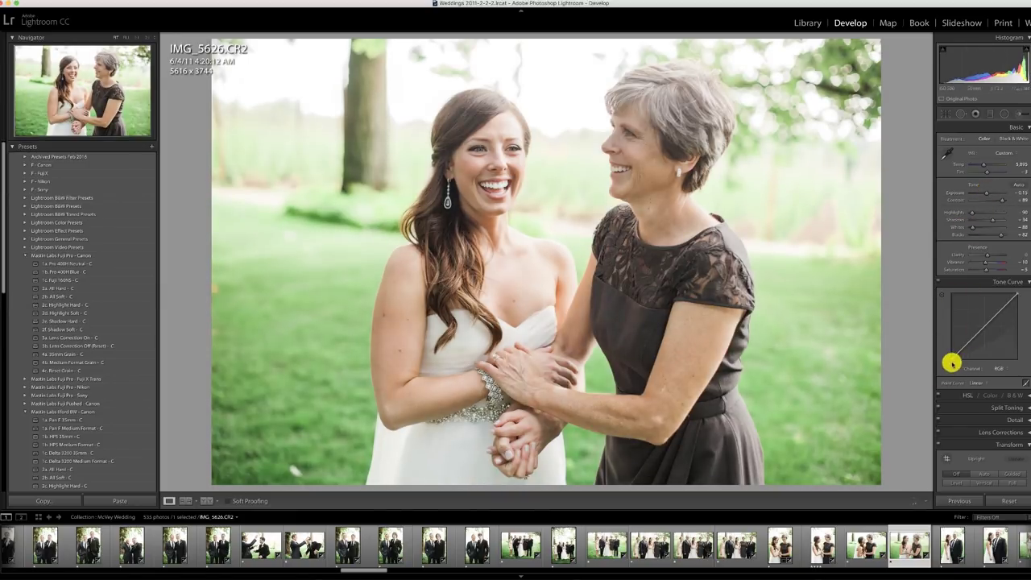
left_click_drag(950, 358, 952, 364)
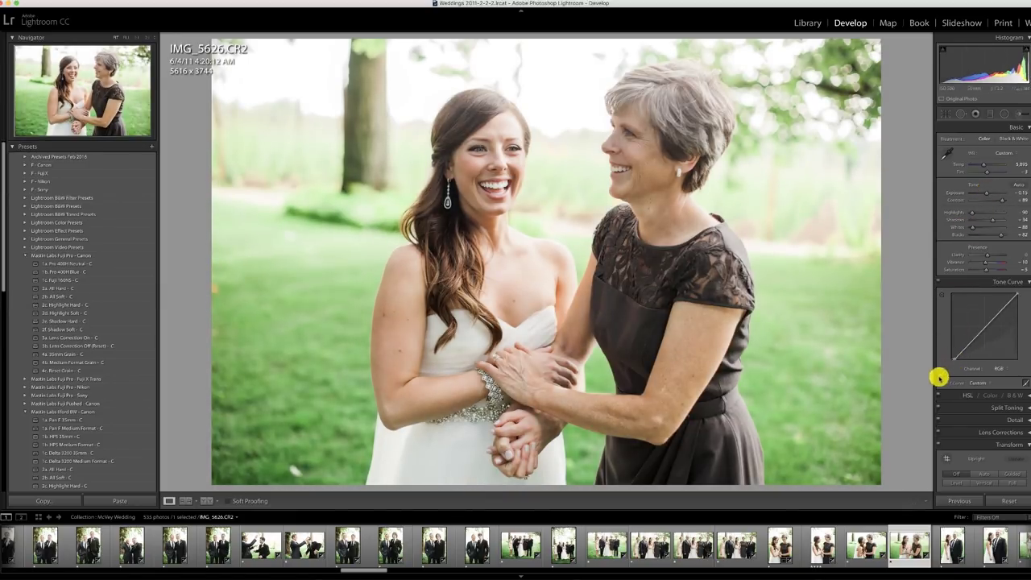
Apply the 2d. Highlight Soft - C preset to the two portraits of the bride with the man in glasses, IMG_5629 and IMG_5631
left_click(951, 545)
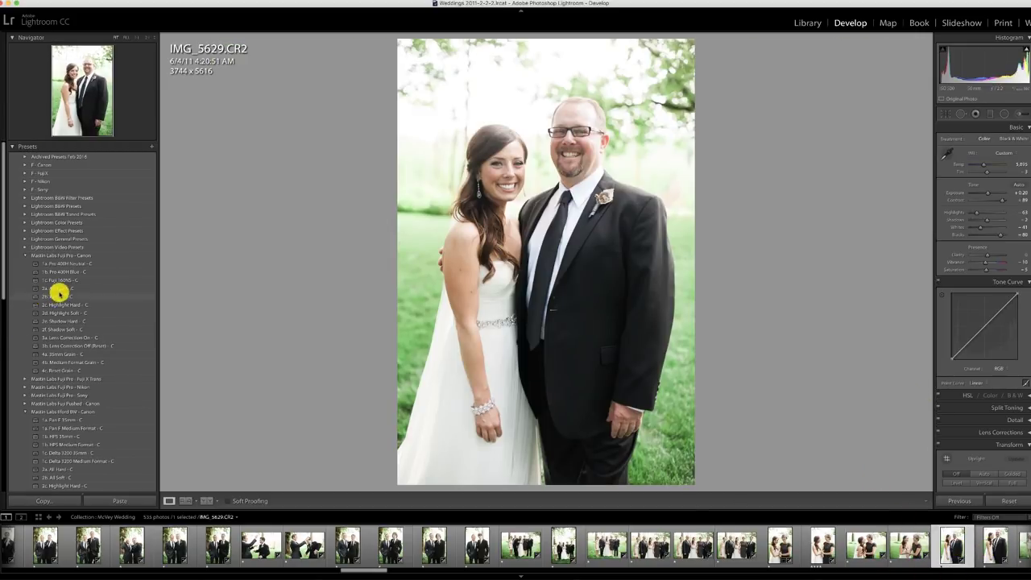
left_click(62, 312)
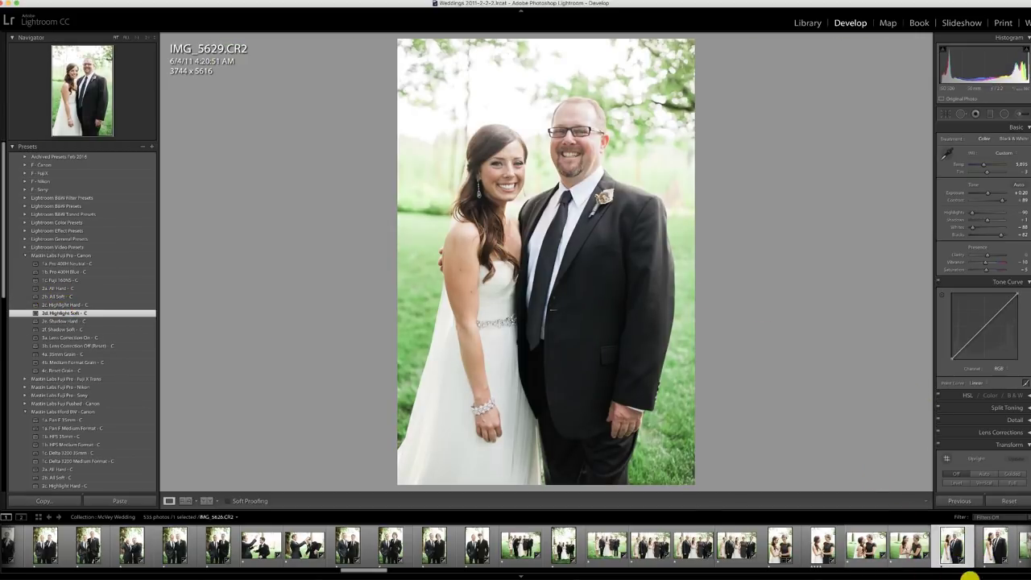
left_click(995, 545)
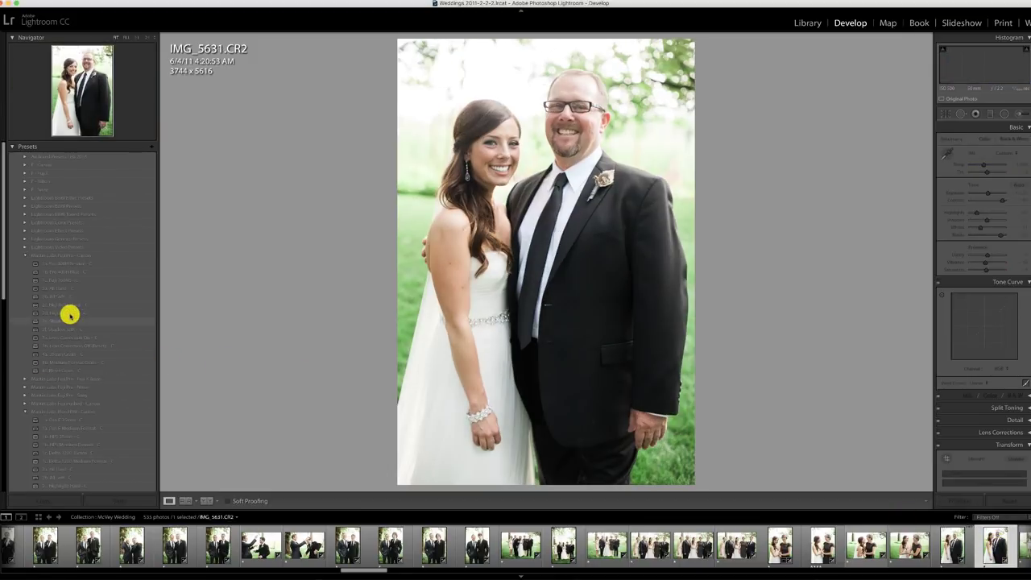
scroll(865, 540, "down", 5)
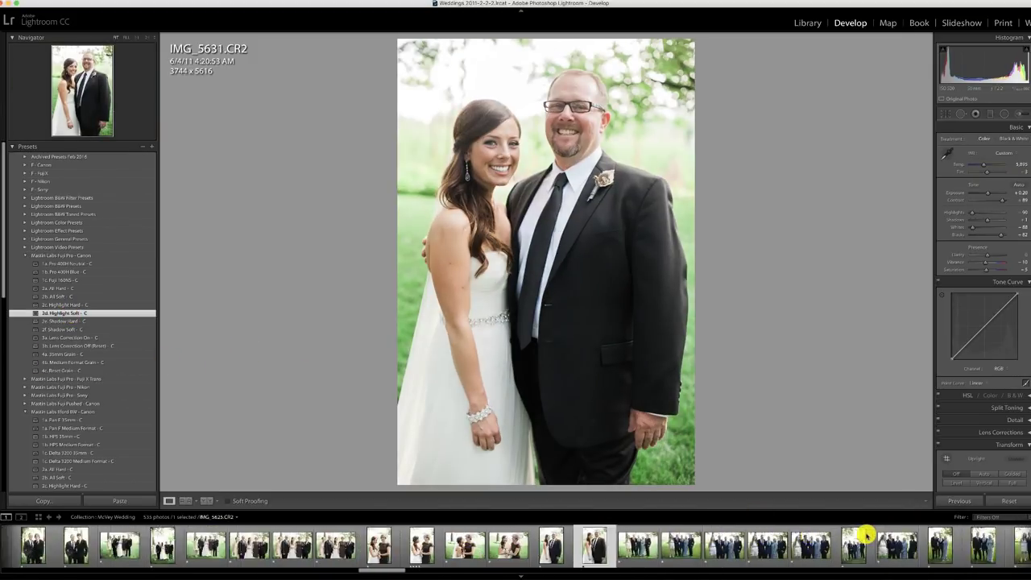
Apply 2d. Highlight Soft - C to family photo IMG_5633, shift its tone-curve black point, and brighten it to +0.40 exposure with a warmer temperature
scroll(865, 534, "down", 5)
left_click(212, 543)
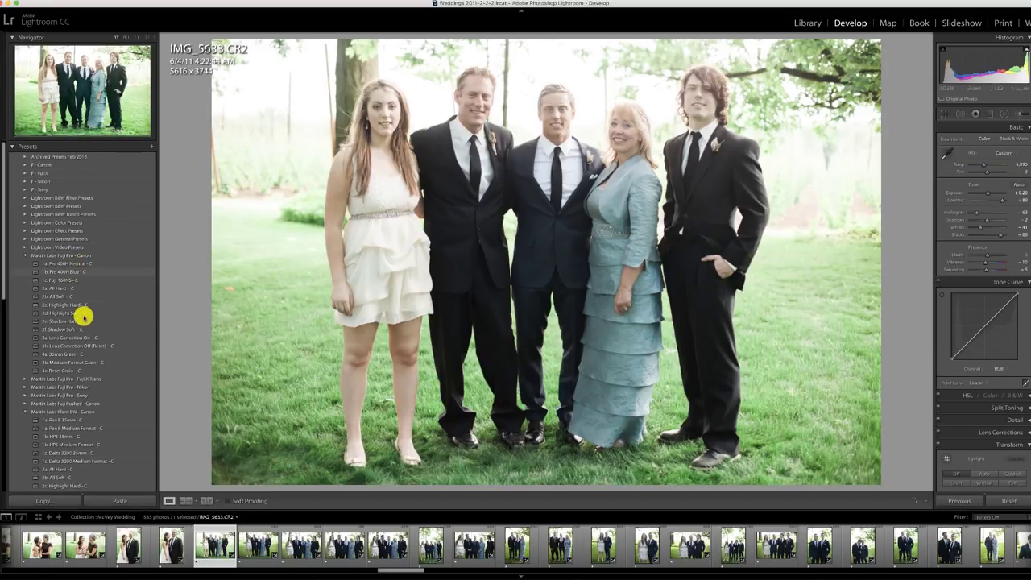
left_click(84, 312)
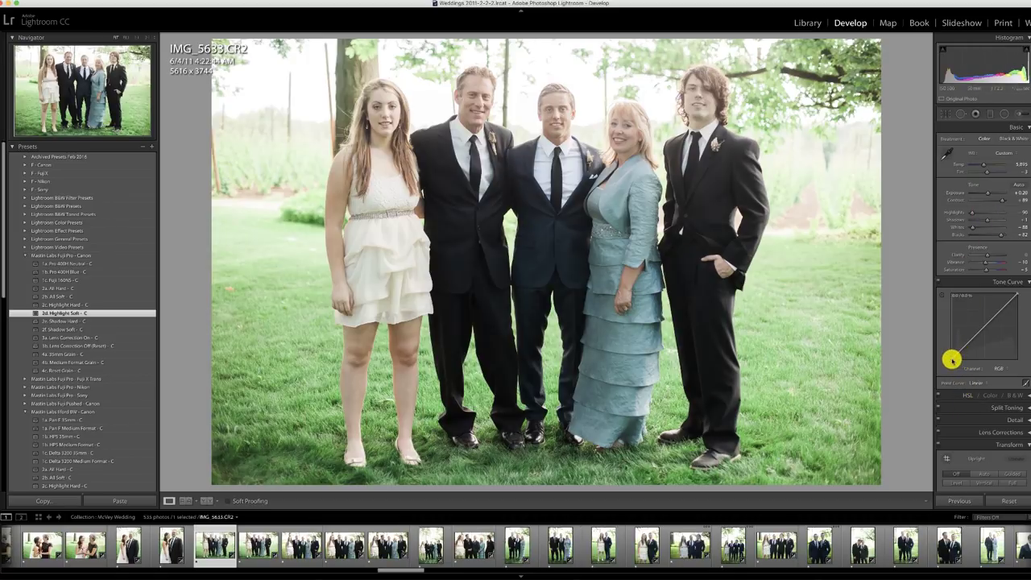
left_click_drag(951, 359, 953, 364)
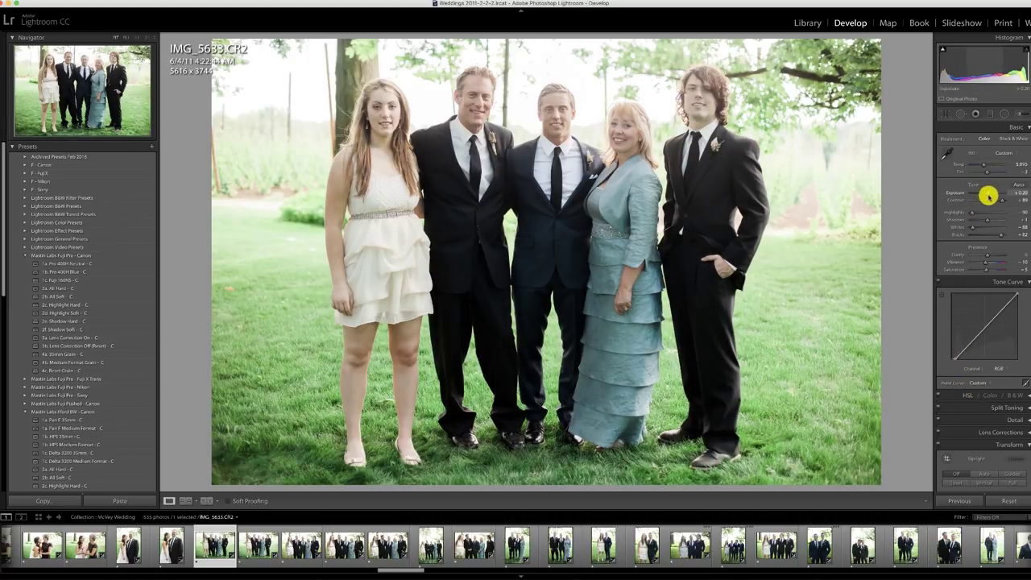
left_click_drag(987, 196, 990, 195)
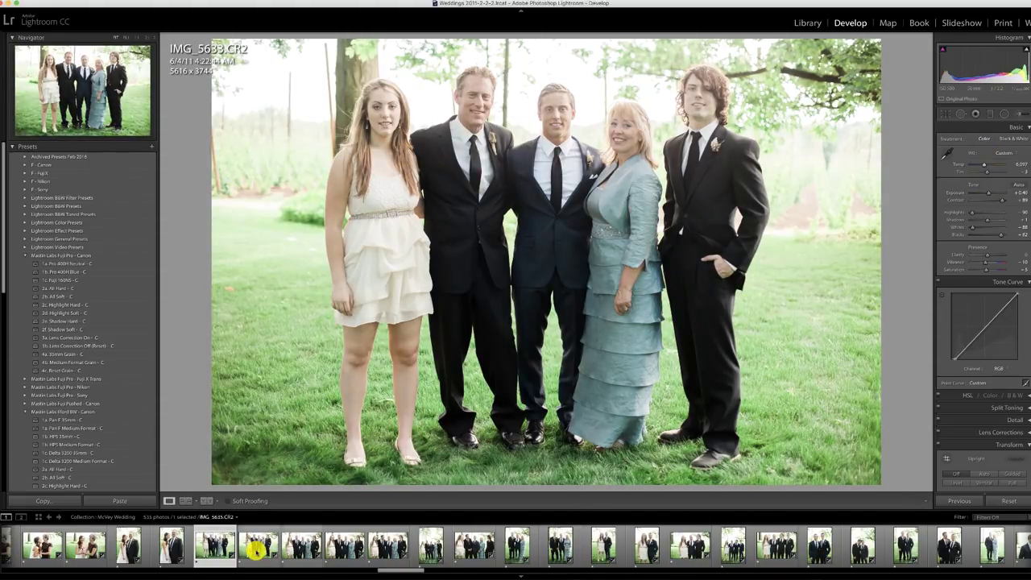
Synchronize IMG_5633's settings to the 18 family photos that follow it and open the next photo in the group
left_click(962, 539, "shift")
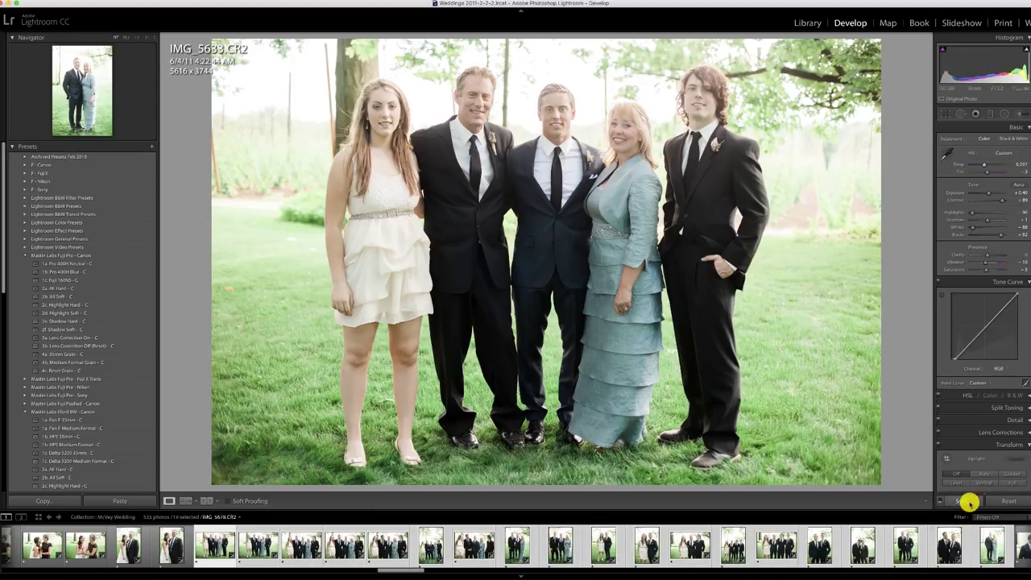
left_click(966, 500)
left_click(624, 195)
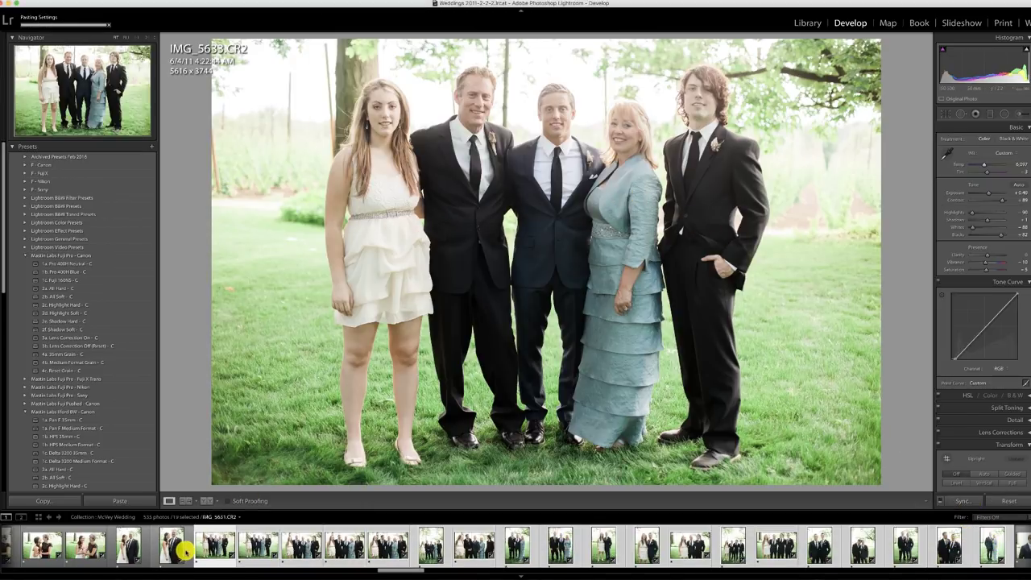
left_click(177, 547)
left_click(260, 548)
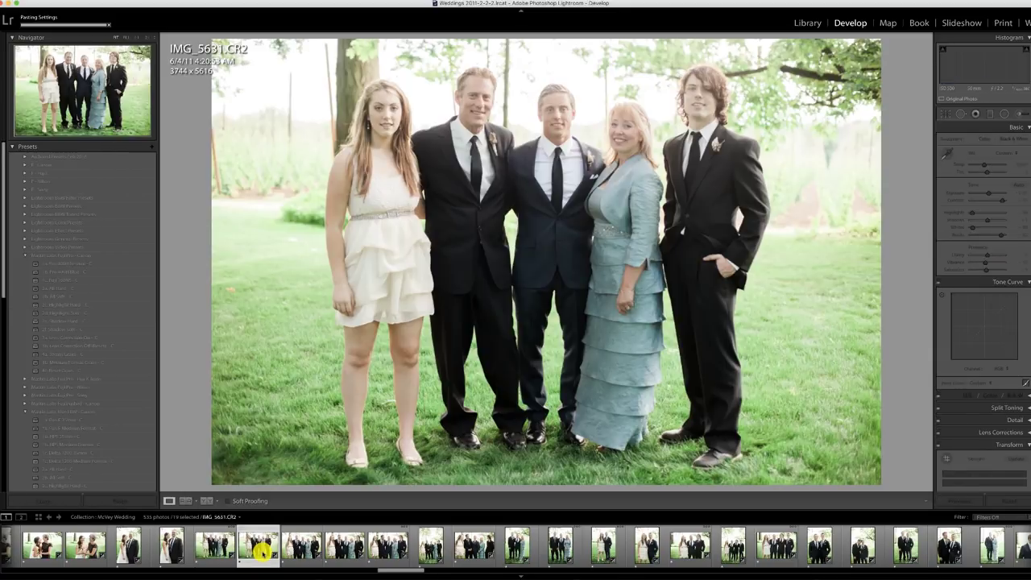
Review the synchronized family photos one after another from IMG_5635 to IMG_5662 for consistent exposure and color
scroll(262, 551, "up", 3)
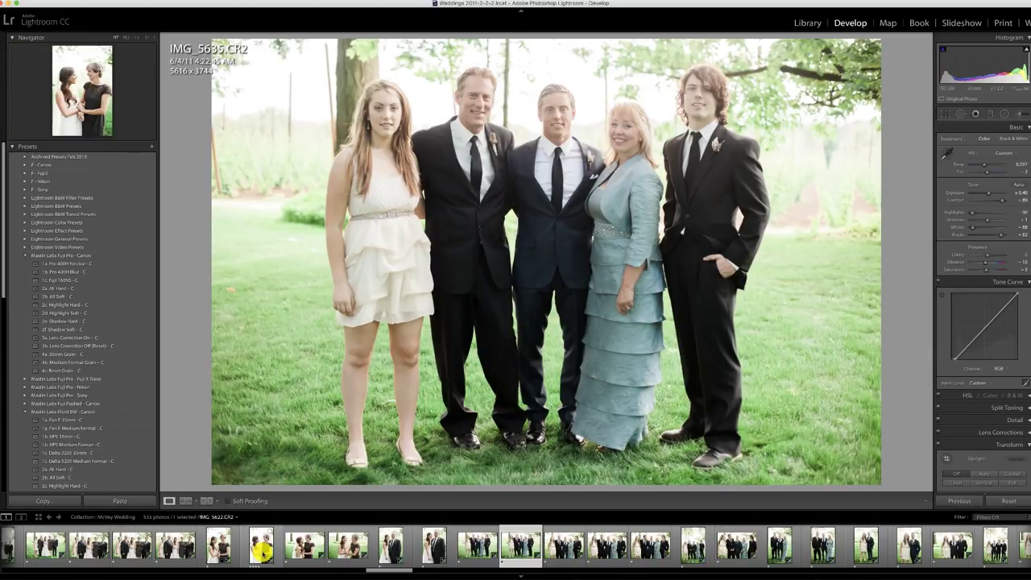
key("Right")
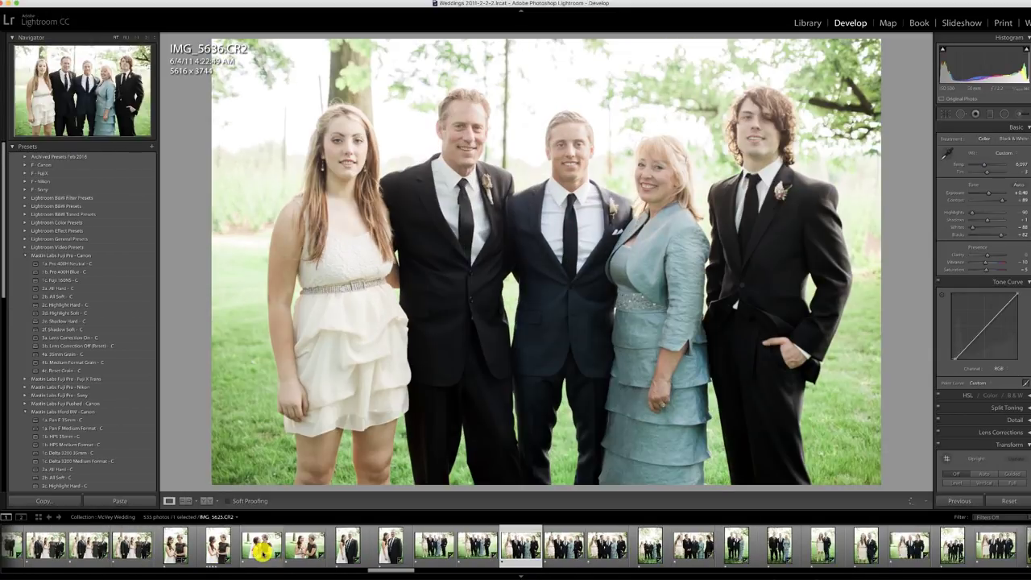
key("Right")
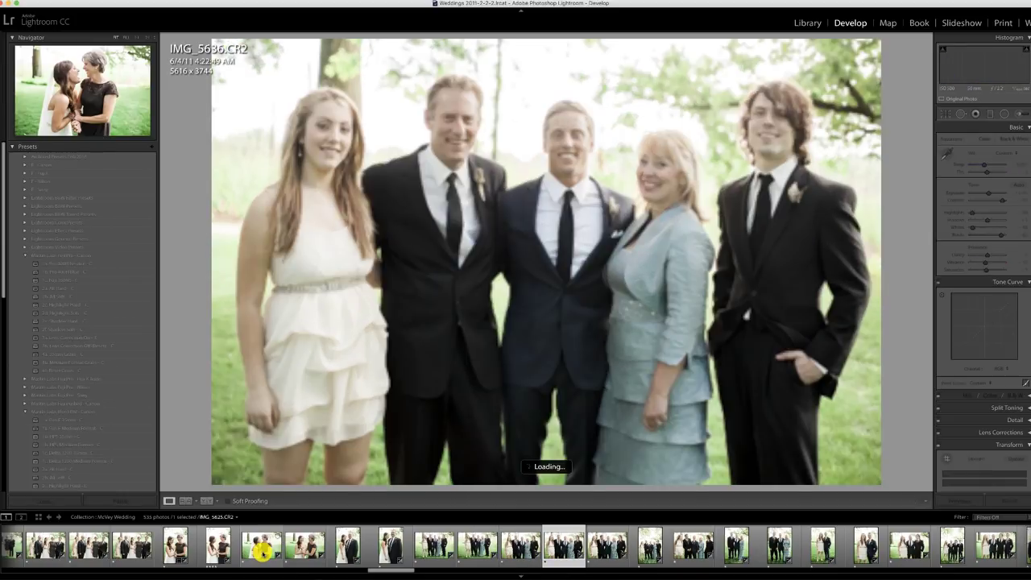
key("Right")
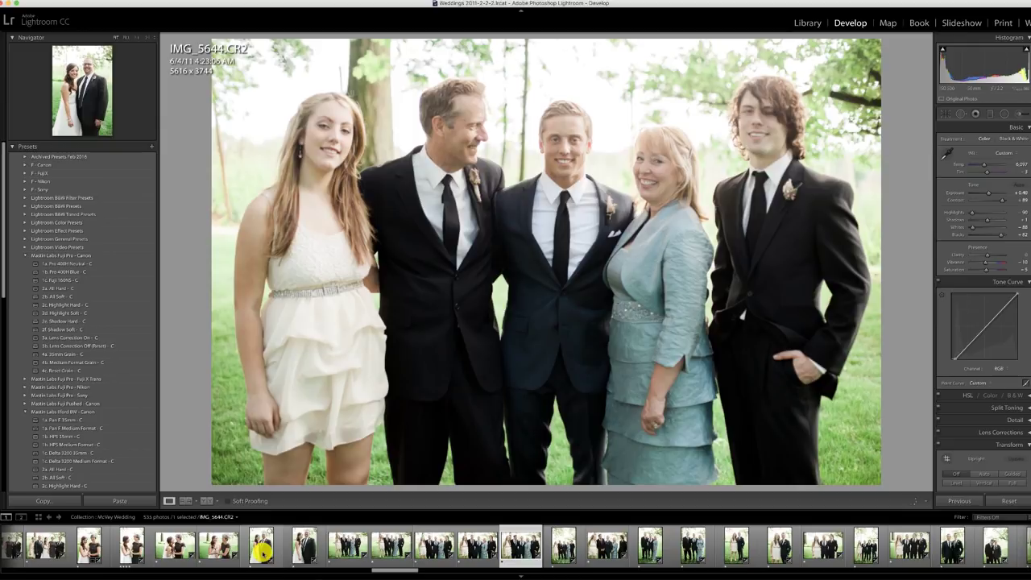
key("Right")
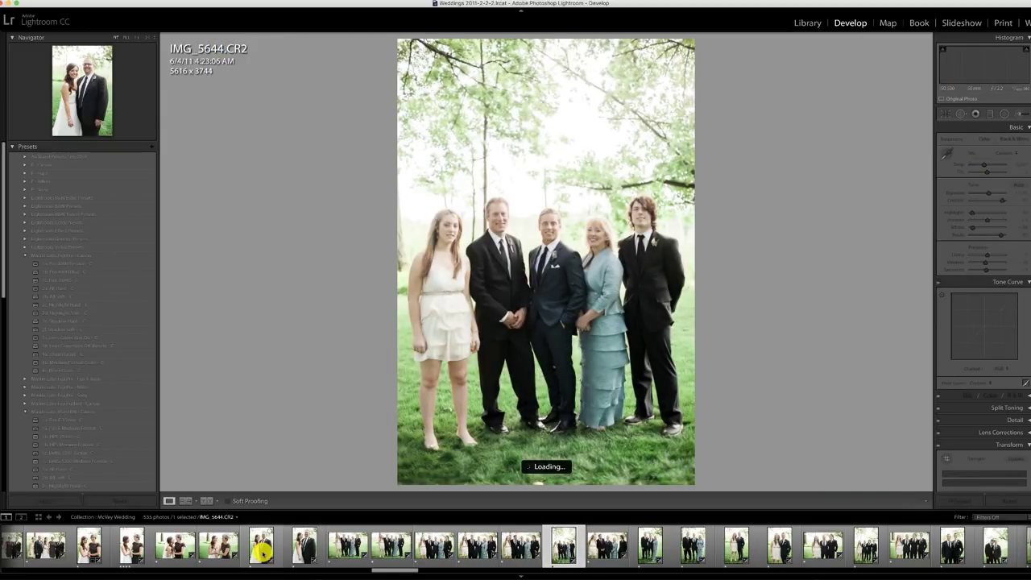
left_click_drag(980, 191, 988, 193)
left_click(562, 548)
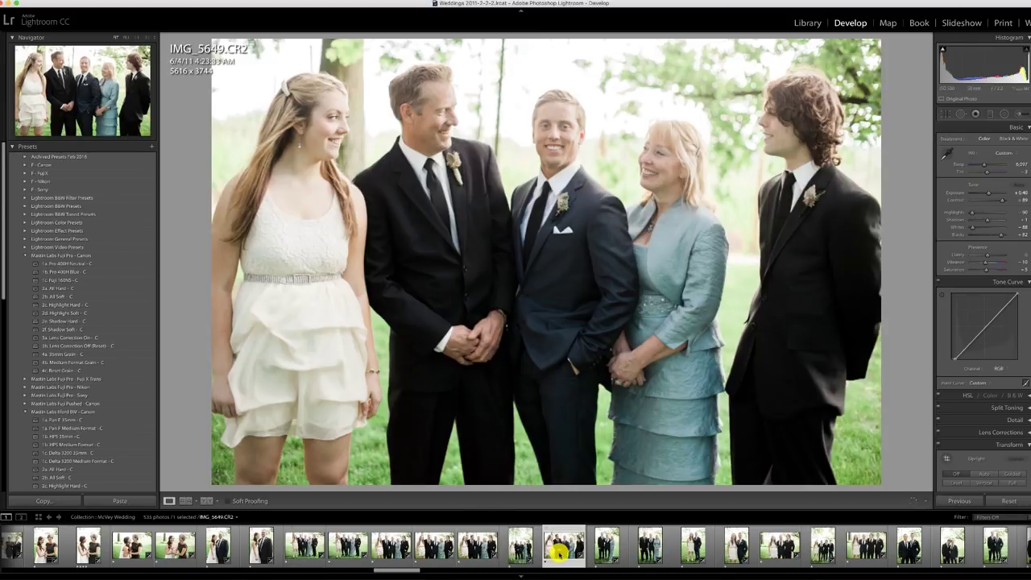
key("Right")
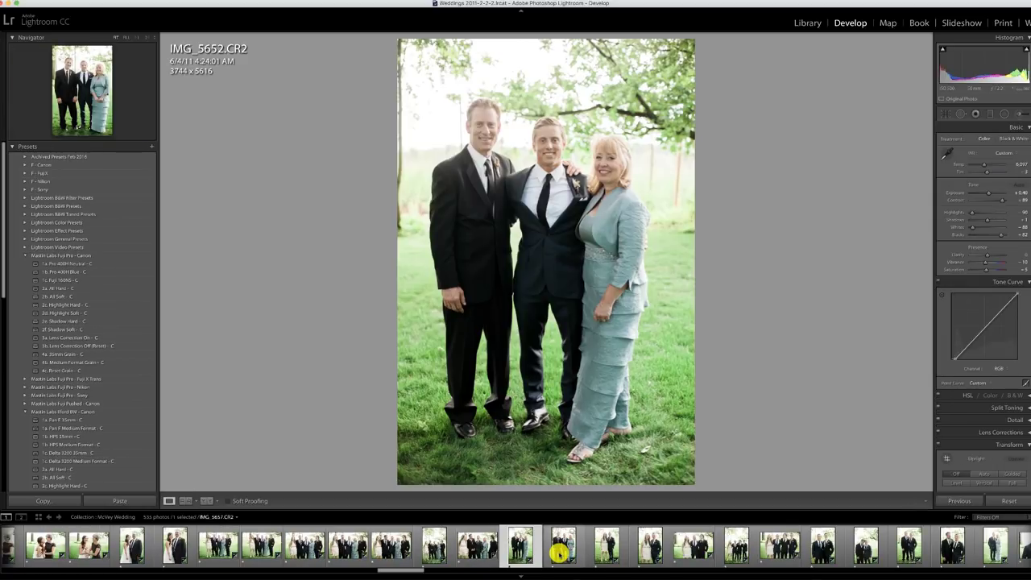
left_click(558, 552)
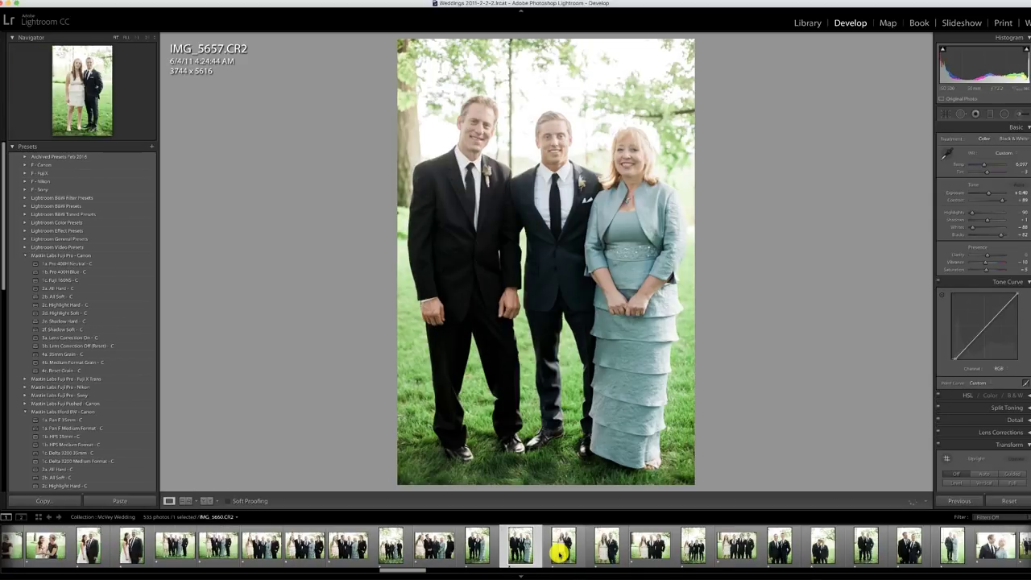
key("Right")
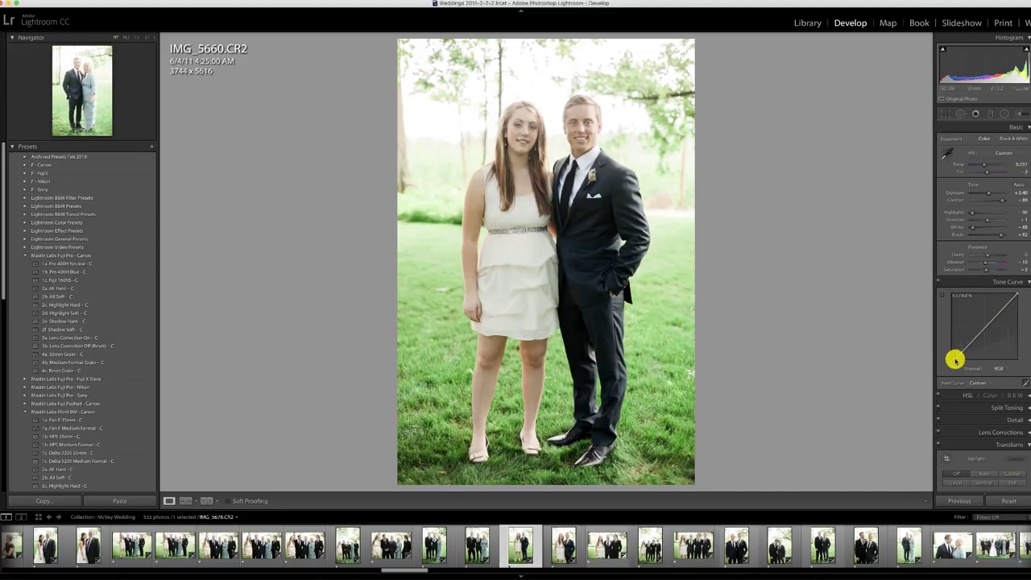
key("Right")
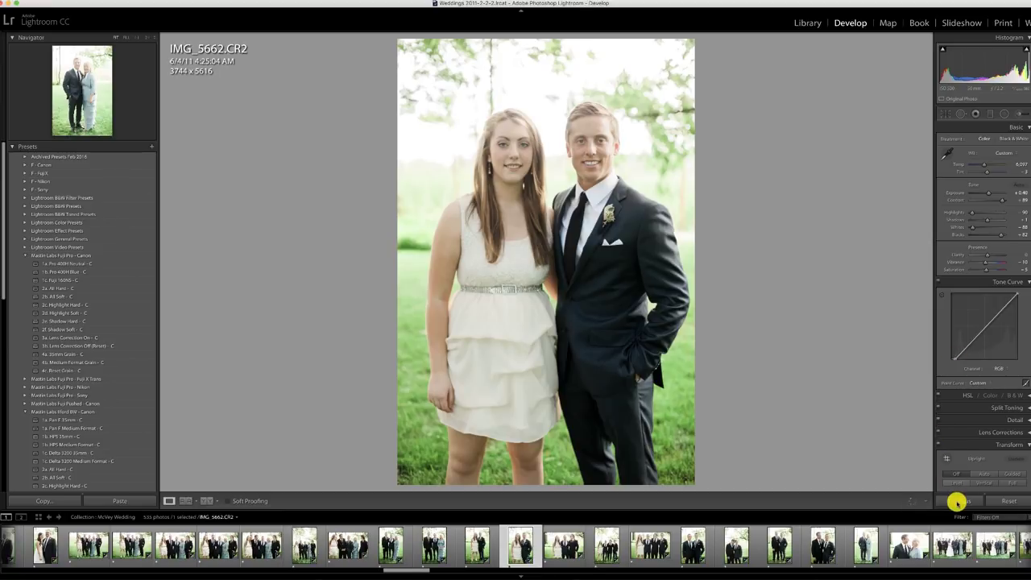
Apply the previous photo's settings to IMG_5662 and check the following group and pair photos through IMG_5670
left_click(957, 502)
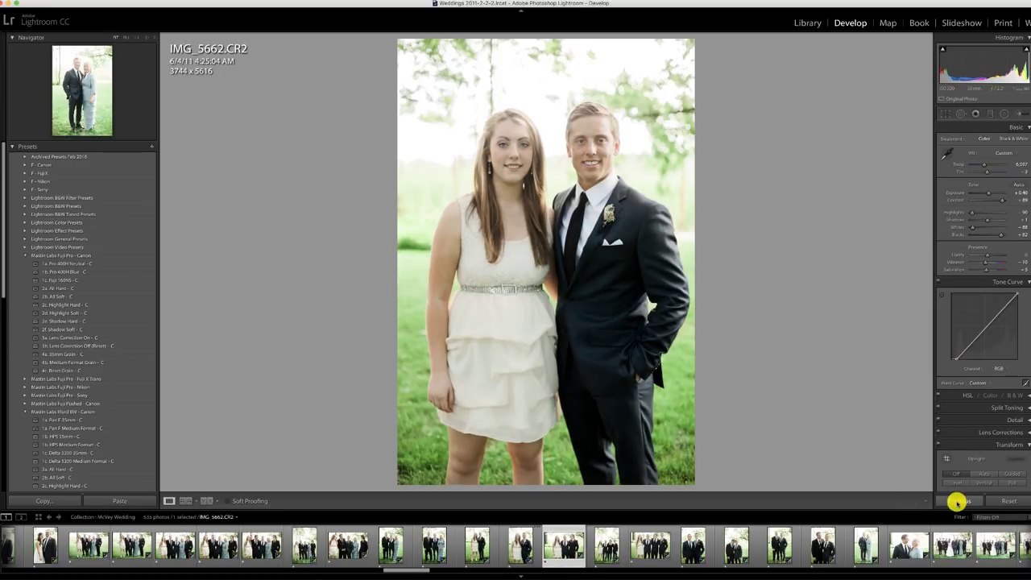
key("Right")
key("Right")
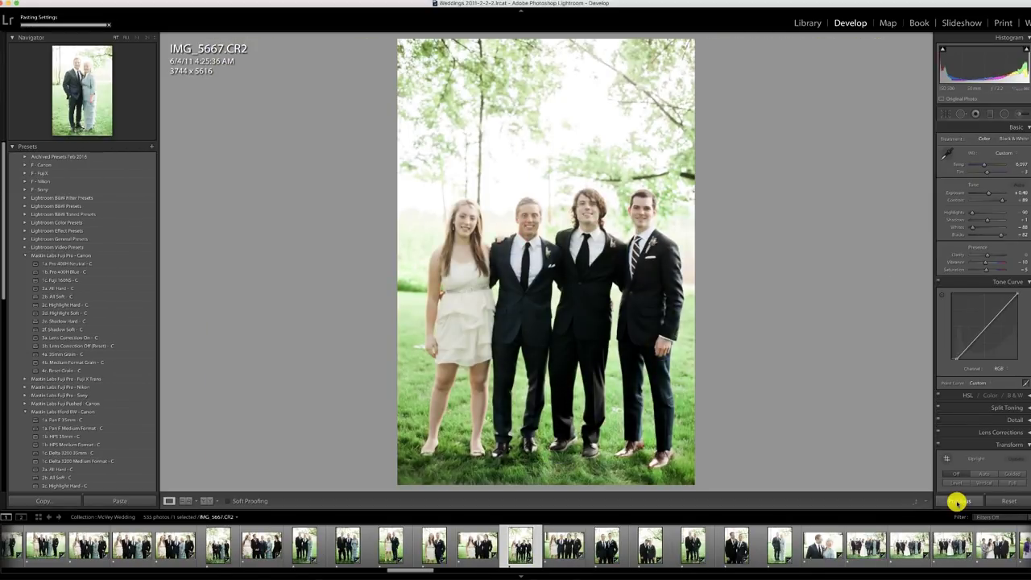
key("Right")
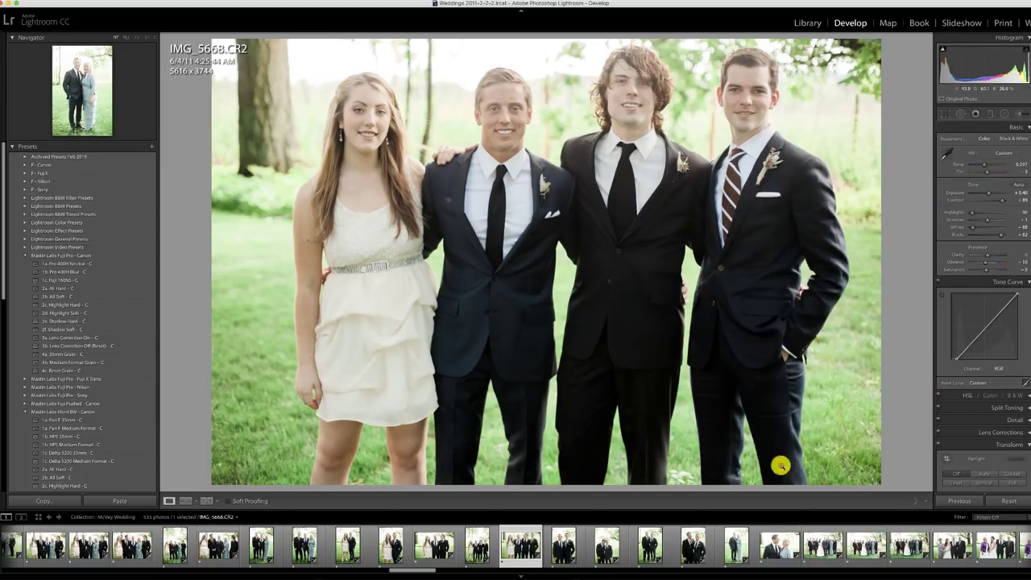
left_click(567, 545)
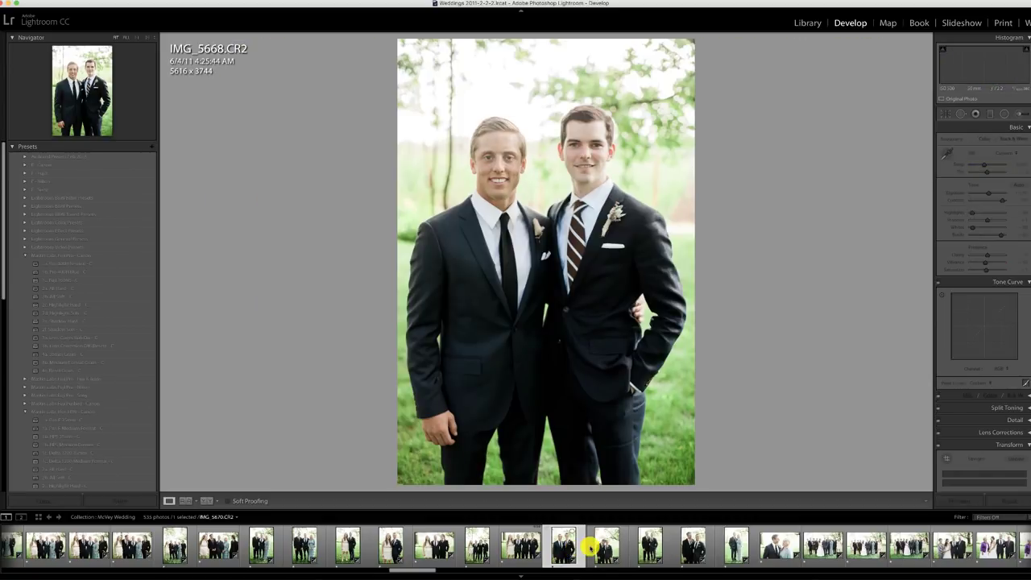
Crop IMG_5672 more tightly around the two embracing men, to about 2961 x 4441 pixels
left_click(603, 550)
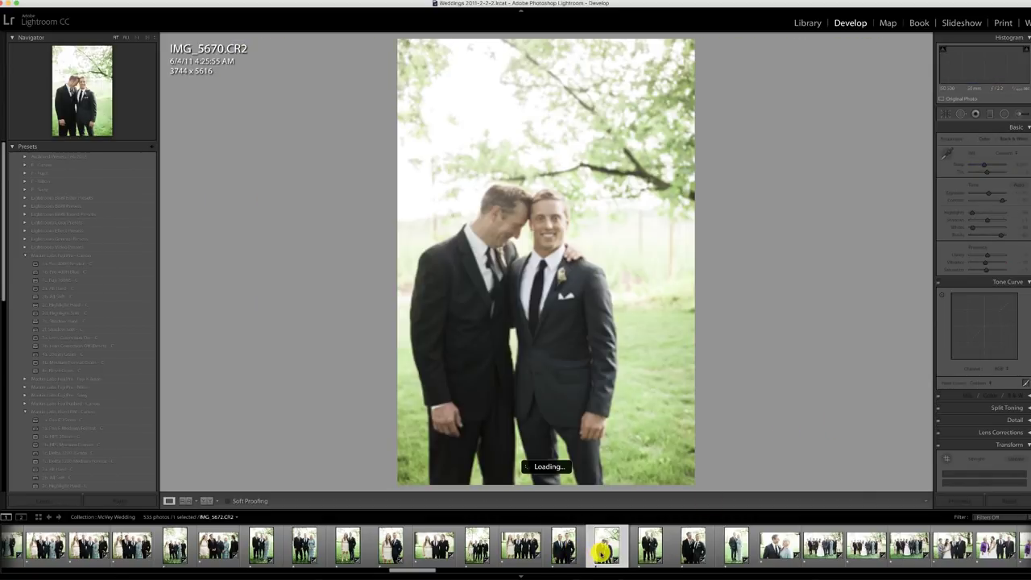
key("r")
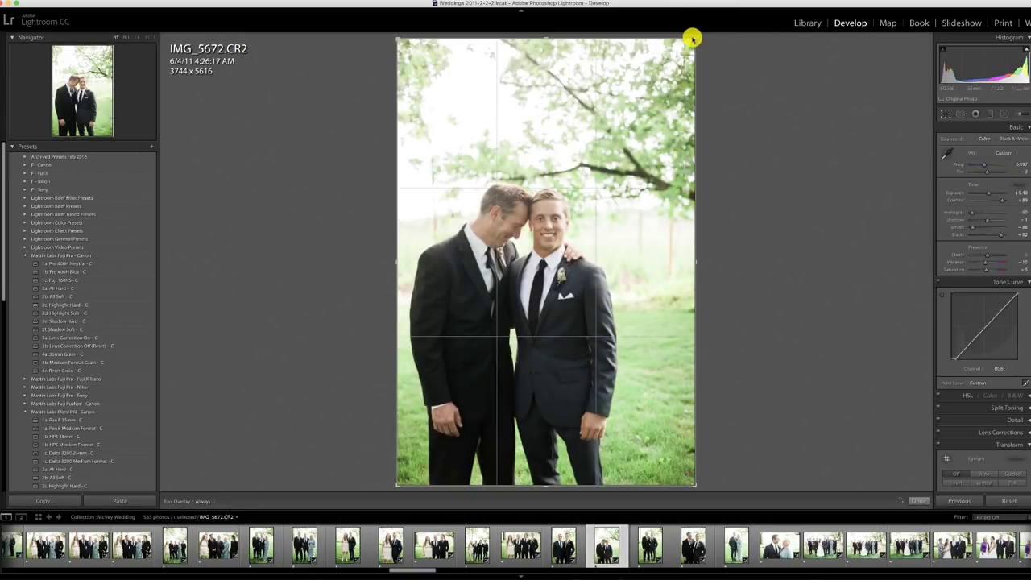
left_click_drag(692, 38, 665, 85)
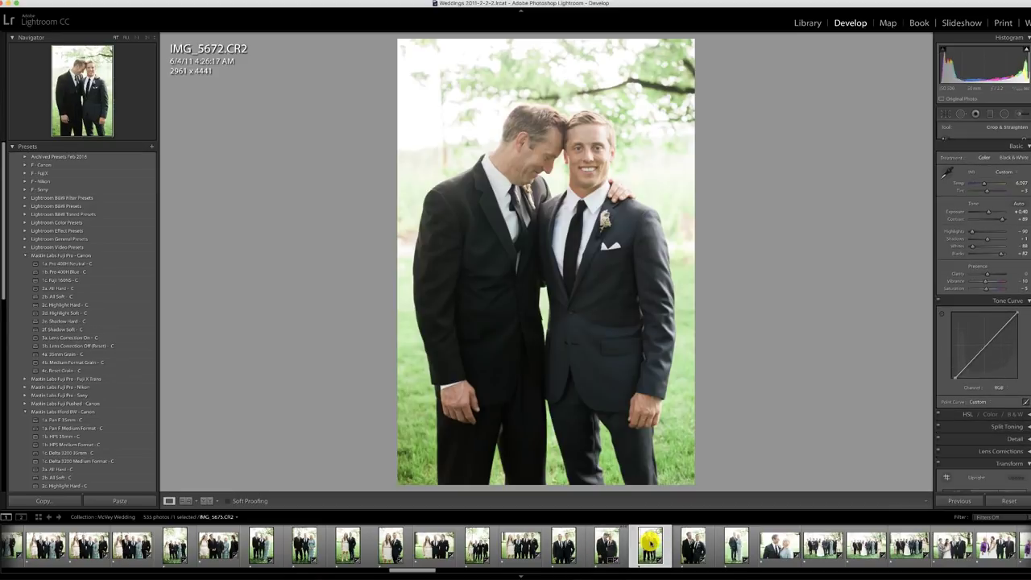
Lower the exposure of IMG_5678, the groom with the woman in blue, and reuse its settings on their close-up IMG_5680
left_click(650, 545)
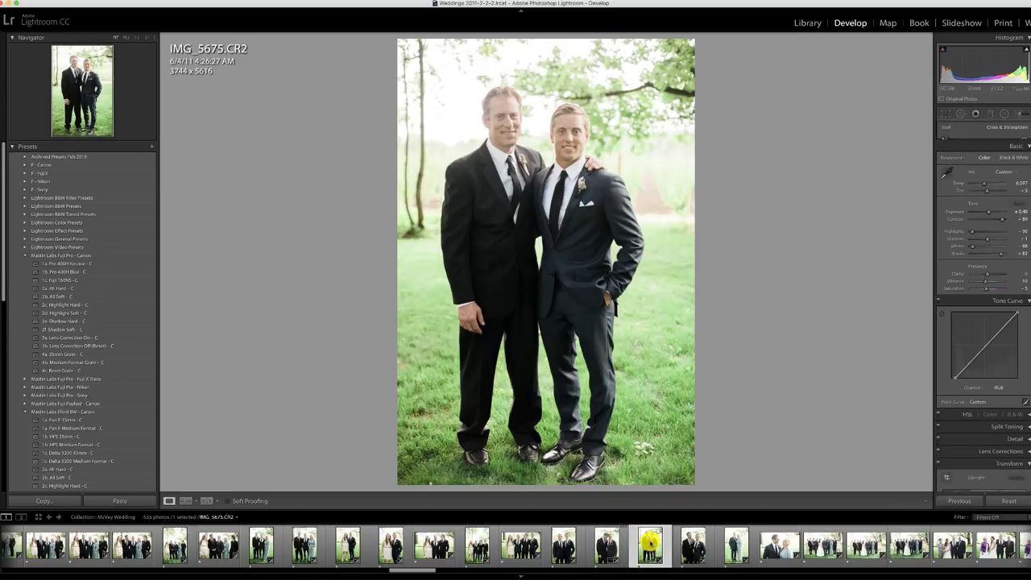
left_click(687, 544)
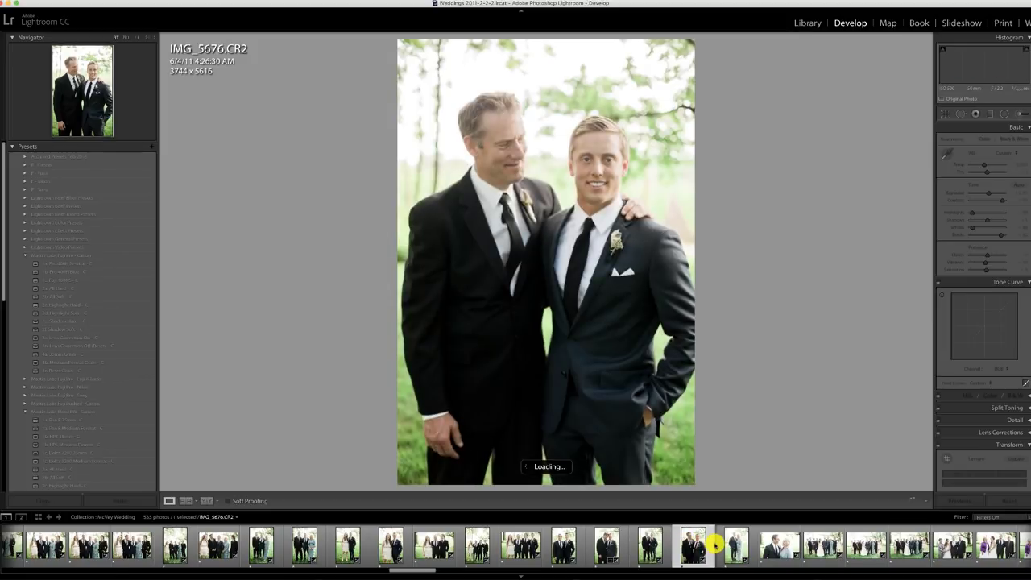
left_click(737, 554)
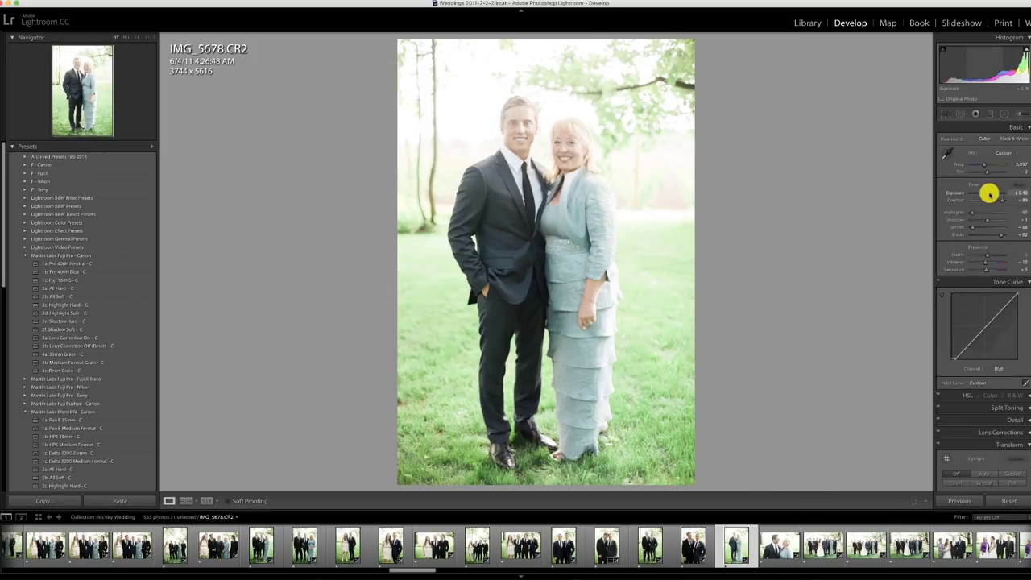
left_click_drag(987, 194, 985, 193)
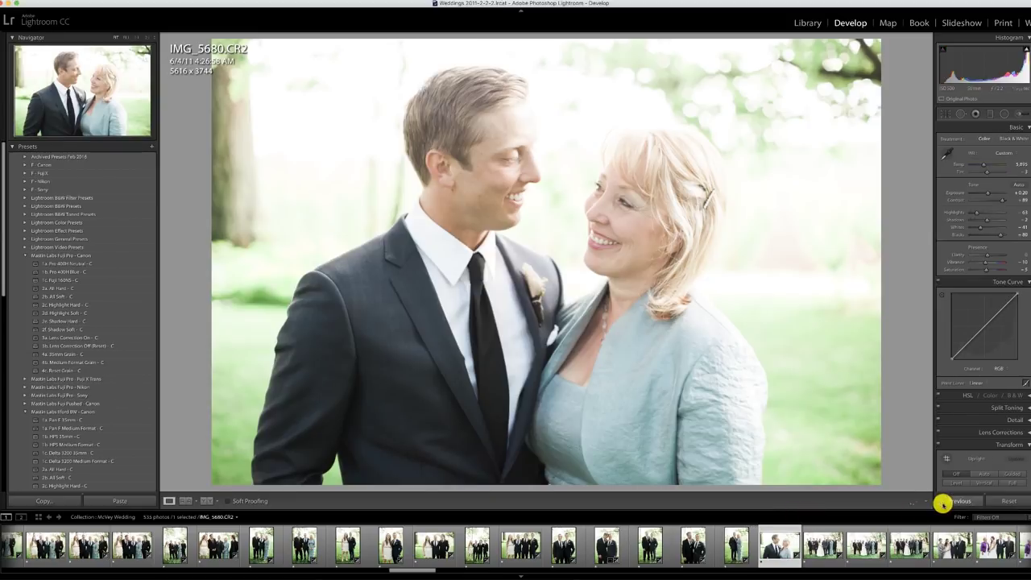
left_click(960, 500)
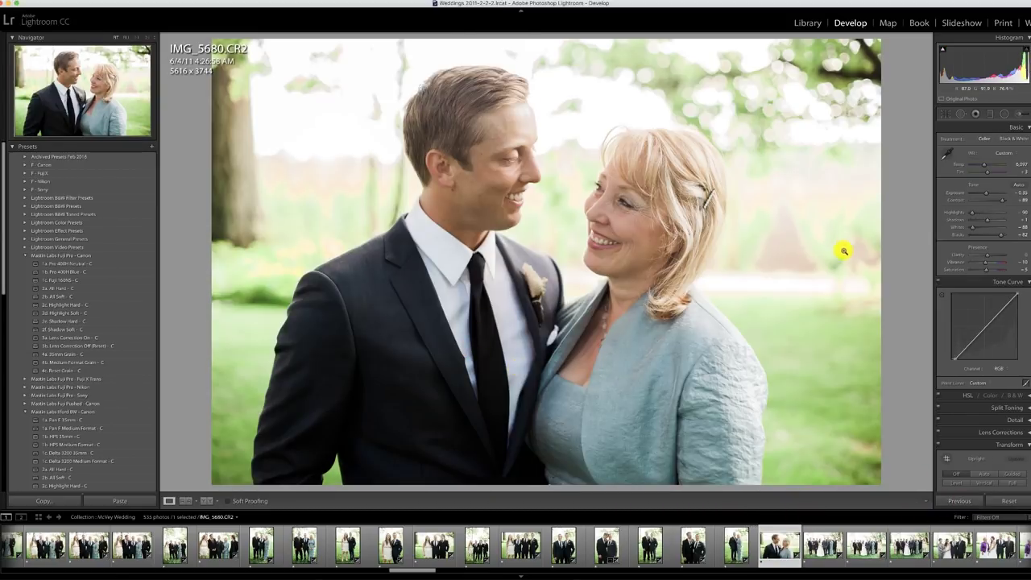
Reuse the previous photo's settings on the large family group photos IMG_5681, IMG_5687 and IMG_5690
left_click(829, 546)
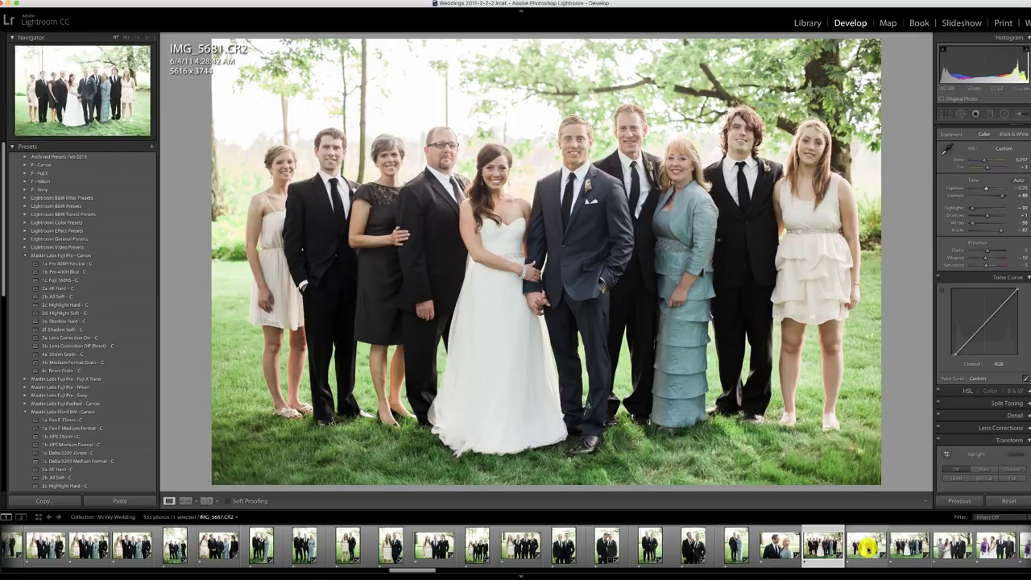
left_click(865, 548)
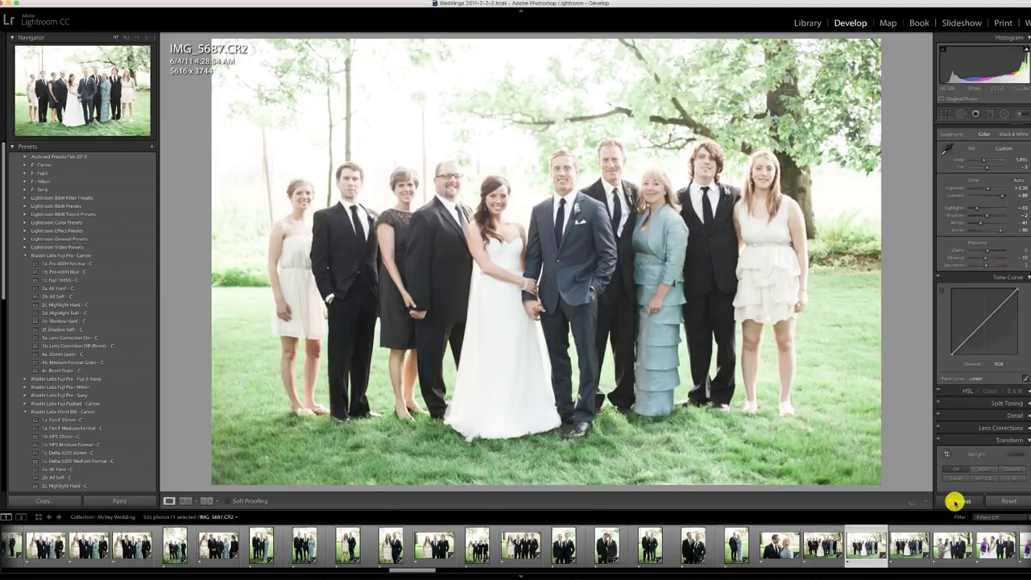
left_click(954, 501)
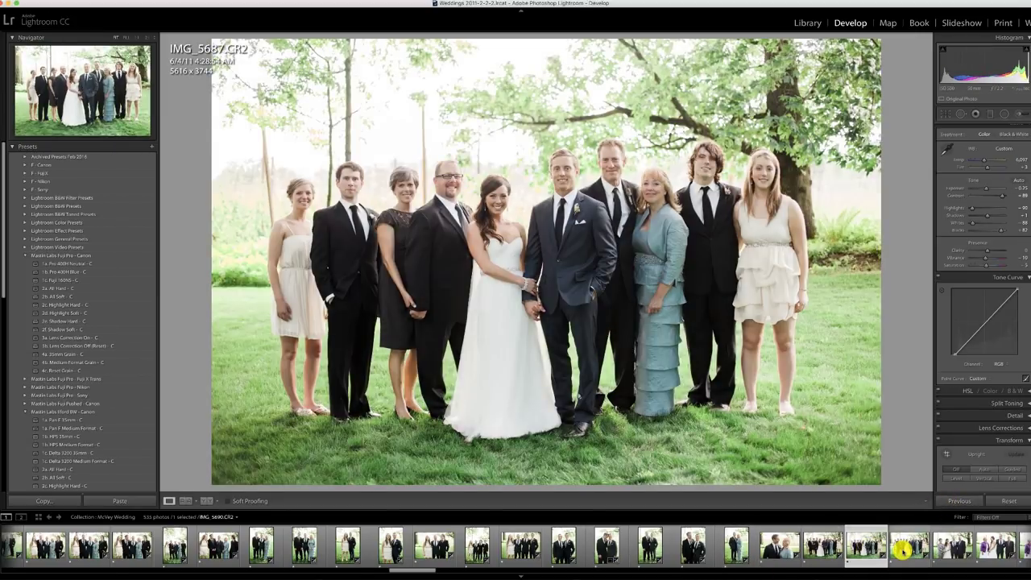
left_click(902, 550)
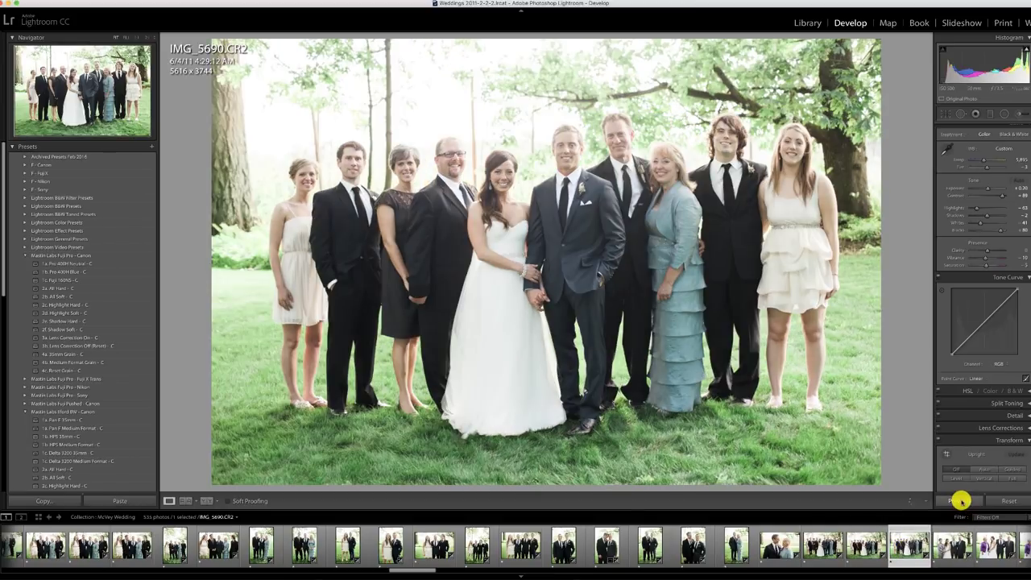
left_click(959, 501)
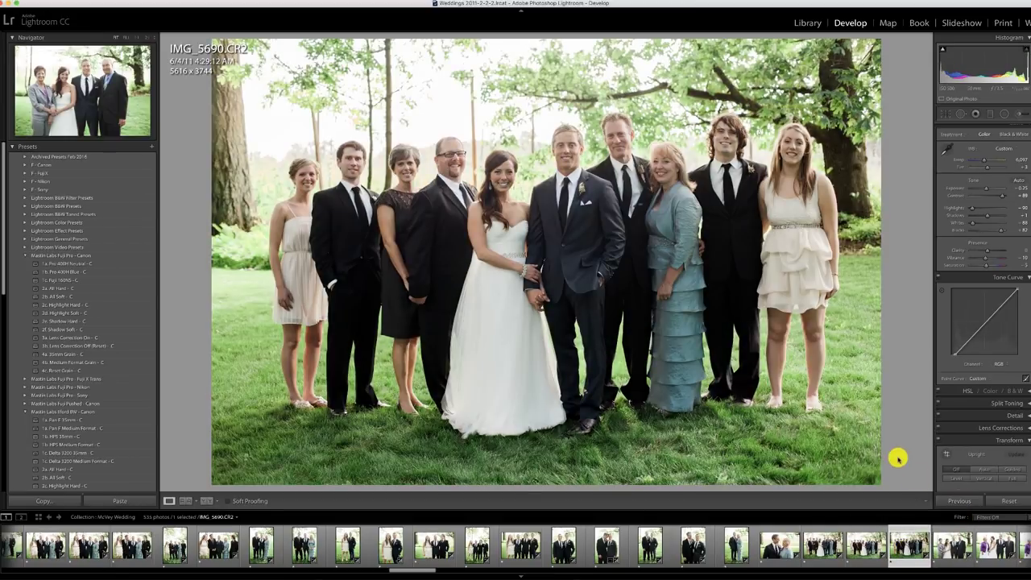
Brighten the exposure of family group photo IMG_5690, then straighten and crop it slightly to about 5463 x 3642 pixels
left_click_drag(985, 191, 987, 189)
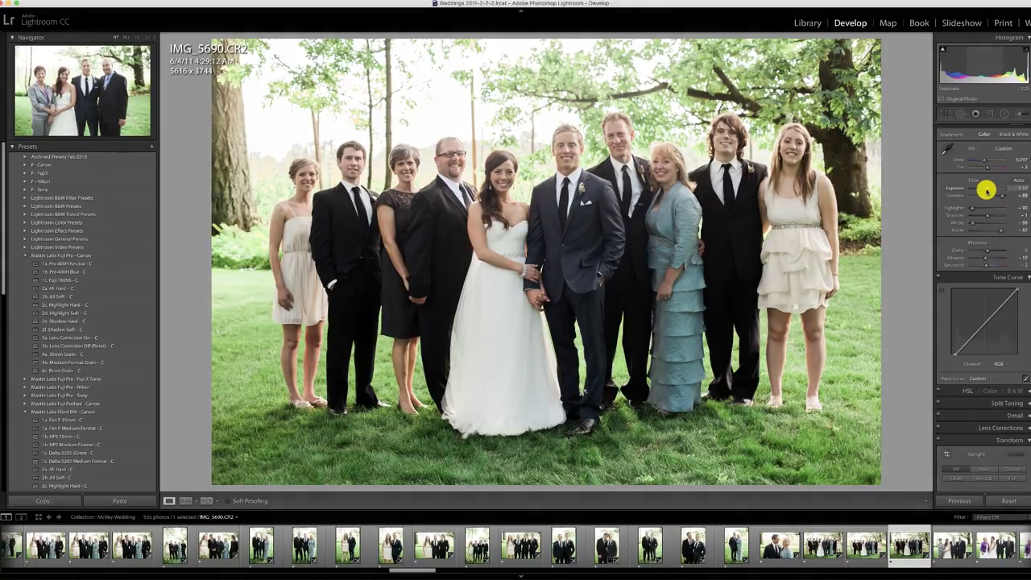
key("r")
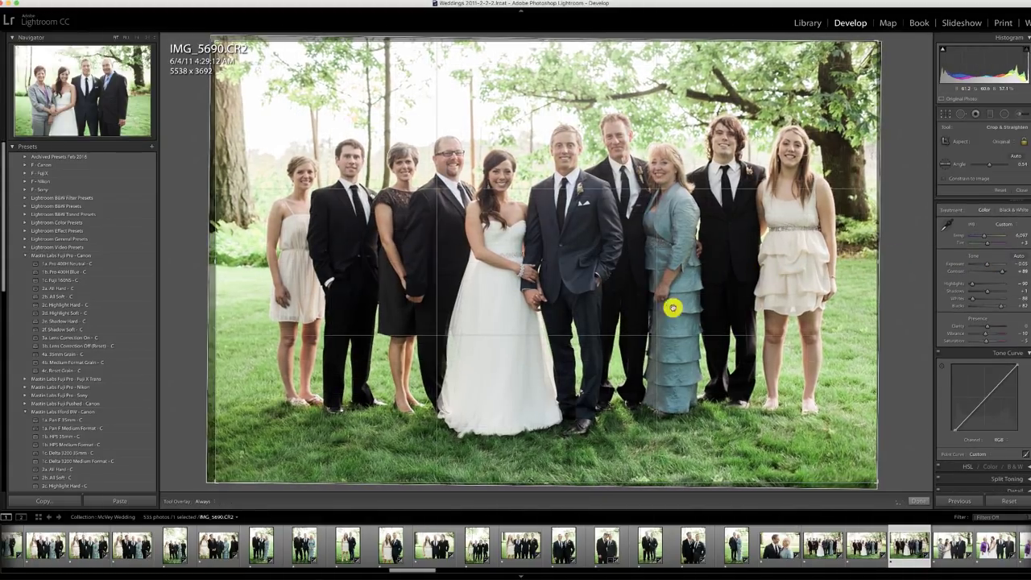
left_click_drag(212, 483, 219, 481)
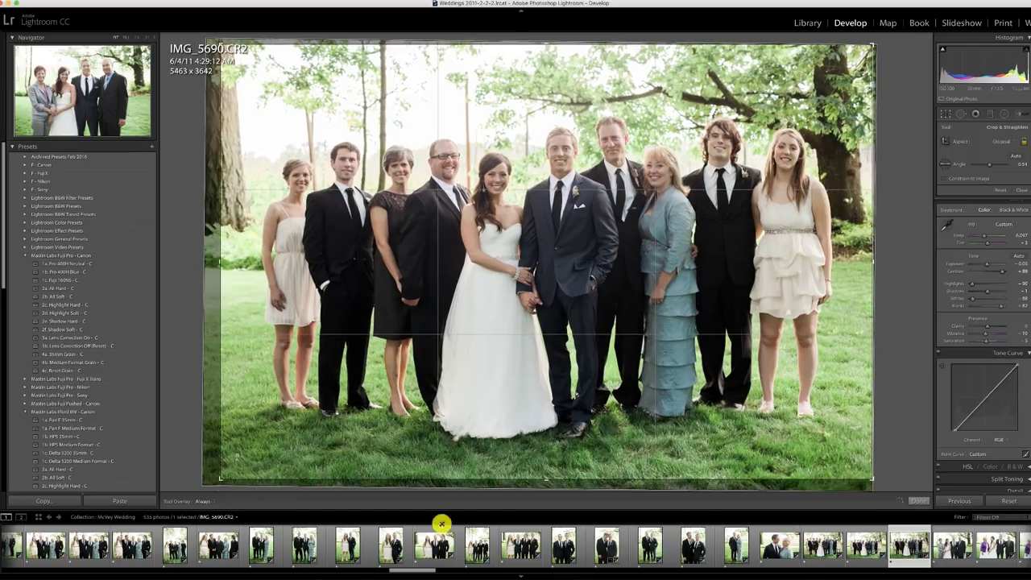
key("r")
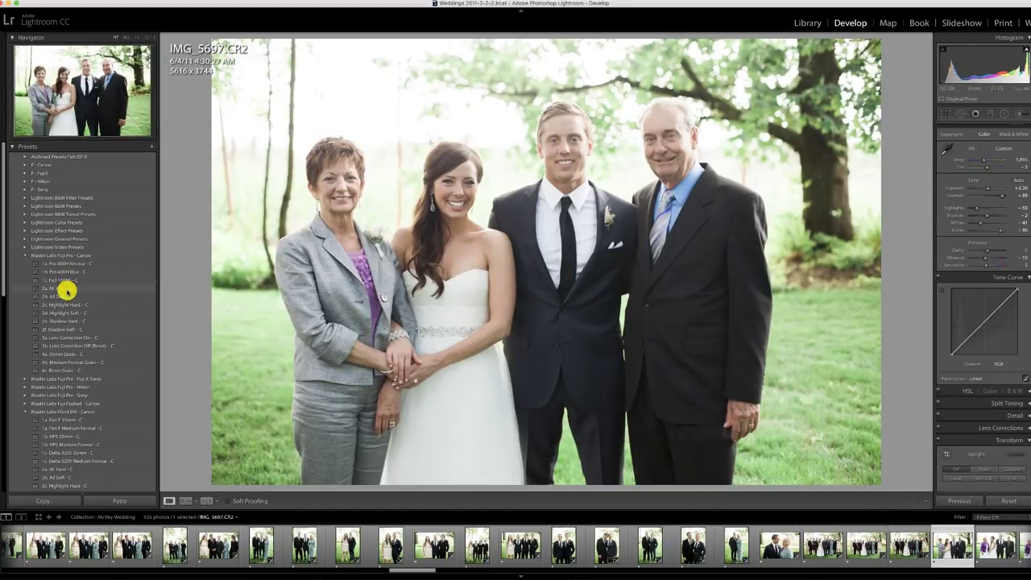
Apply the 2b. All Soft - C preset to IMG_5697, the couple with an older pair, and shift its tone-curve black point
left_click(64, 296)
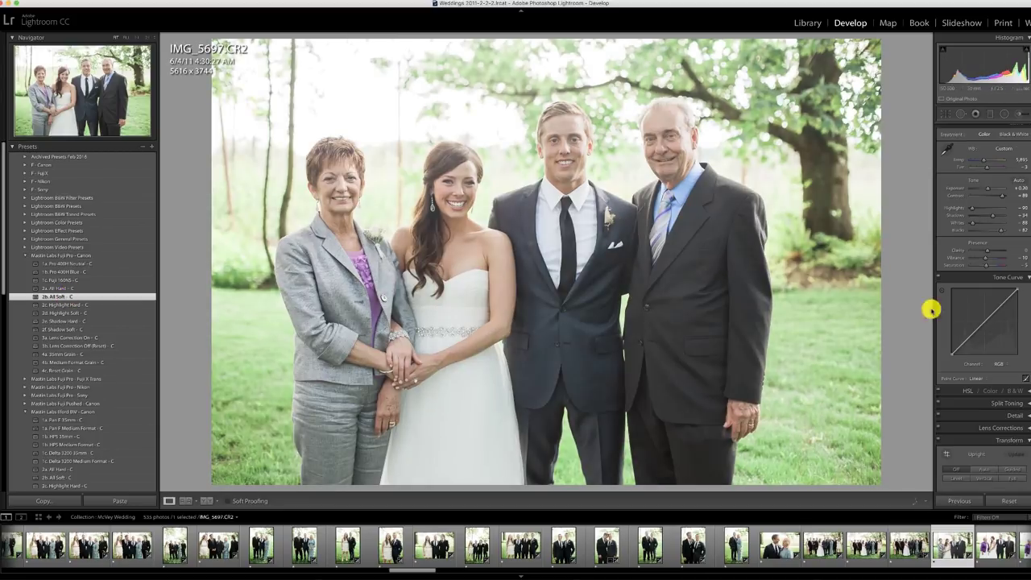
left_click_drag(951, 355, 956, 357)
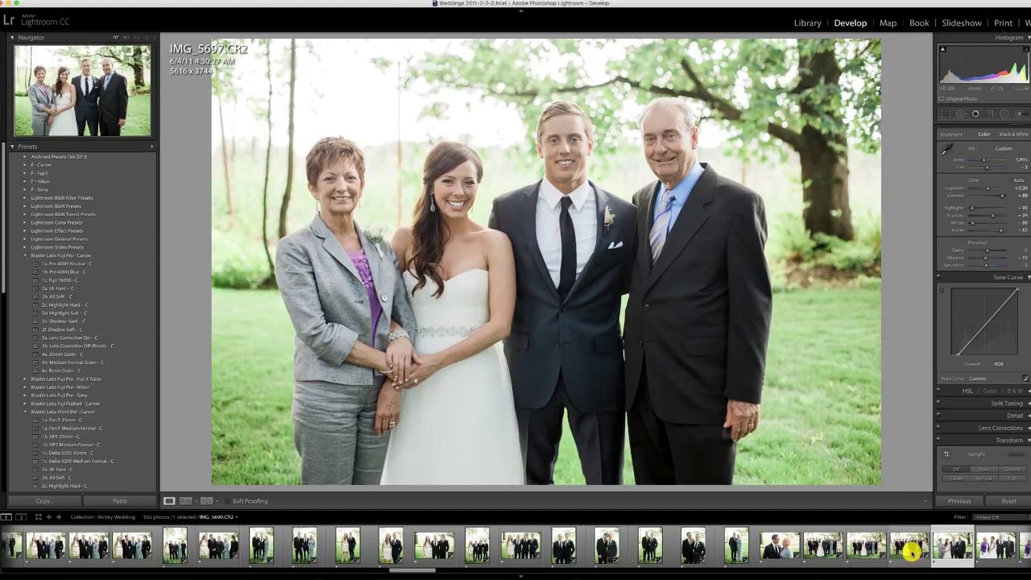
Reuse IMG_5697's settings on IMG_5702, the couple with the woman in the purple jacket
scroll(909, 550, "right", 5)
left_click(583, 551)
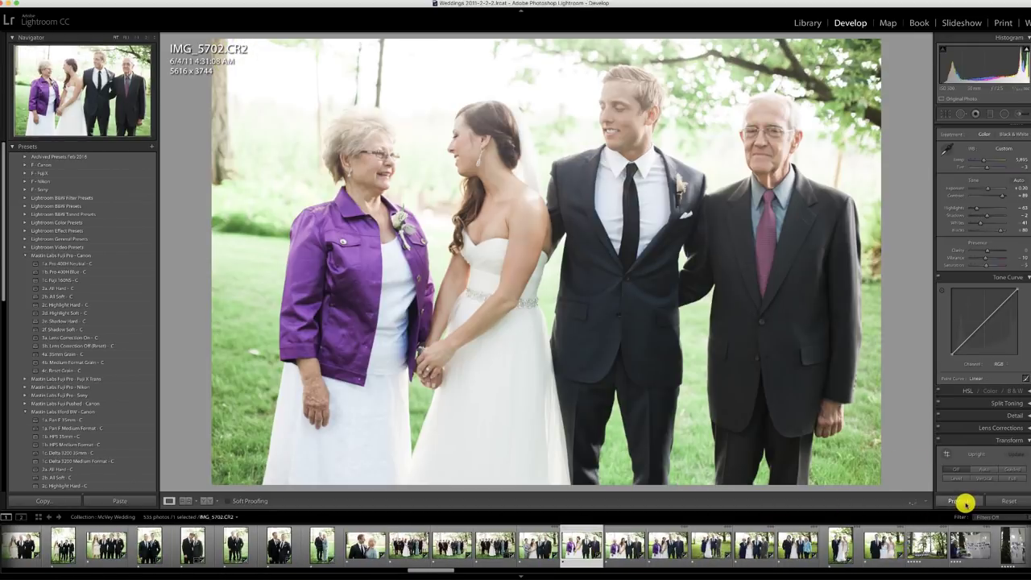
left_click(964, 500)
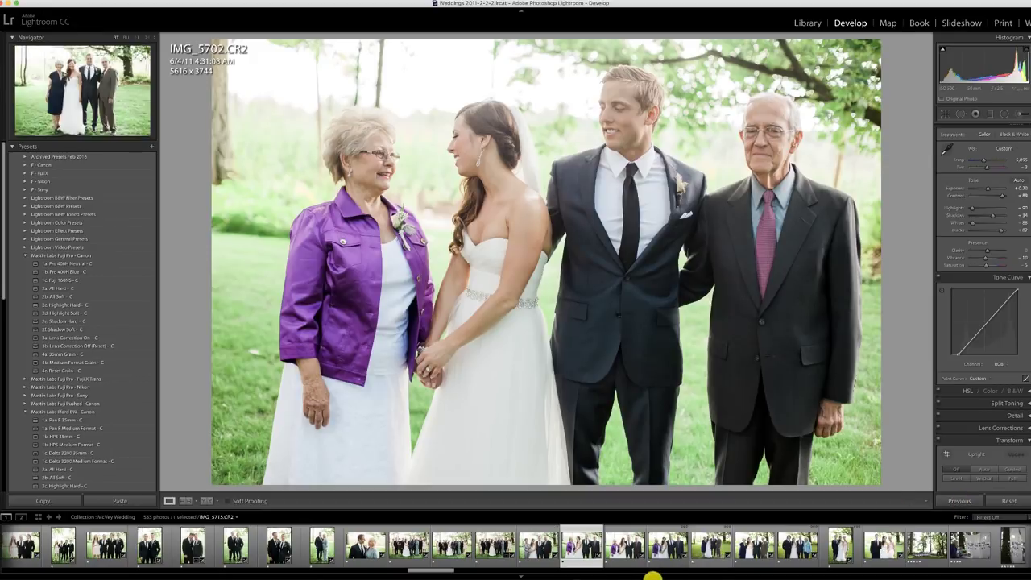
Reuse the previous photo's settings on IMG_5704 and IMG_5705, the couple with the woman in the purple jacket
left_click(644, 551)
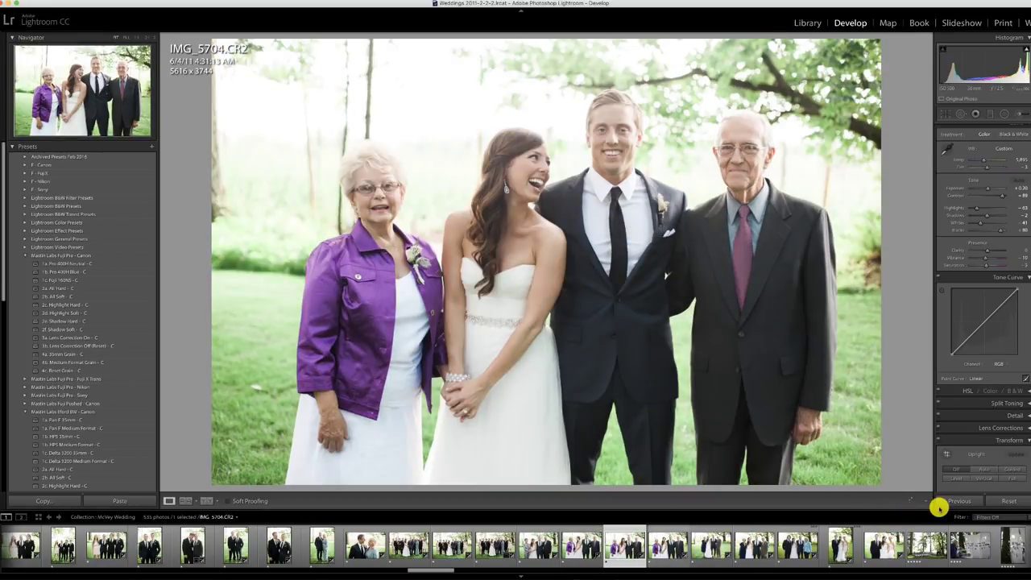
left_click(956, 501)
left_click(660, 544)
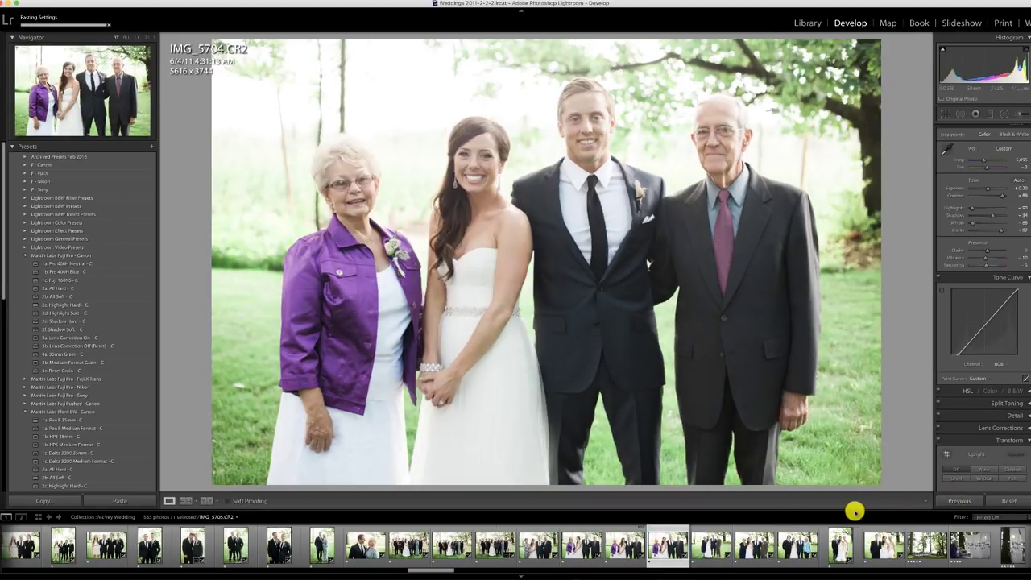
left_click(954, 499)
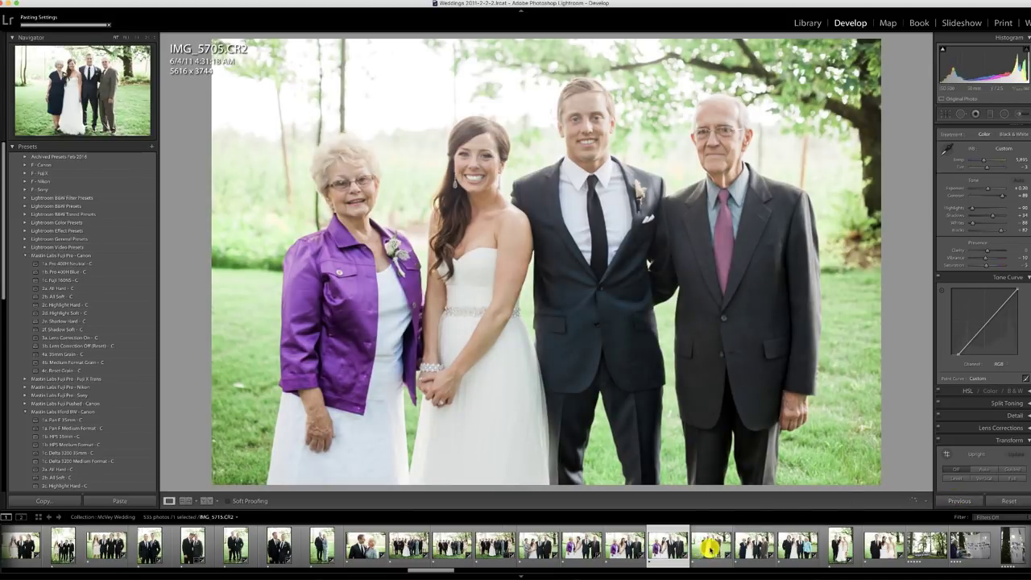
Reuse the previous photo's settings on IMG_5715 and IMG_5718, the couple with the woman in the navy dress
left_click(709, 547)
left_click(963, 500)
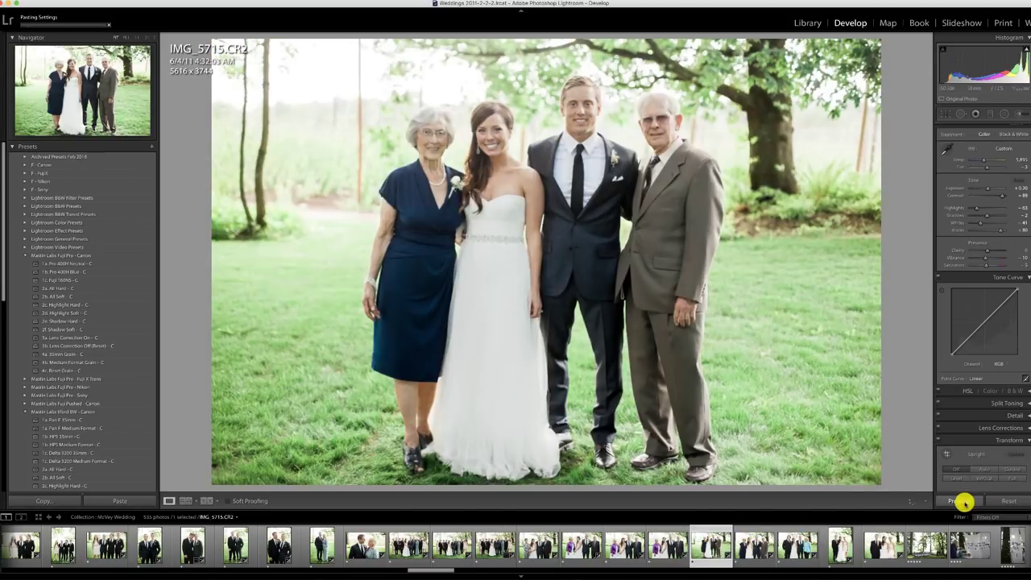
left_click(757, 551)
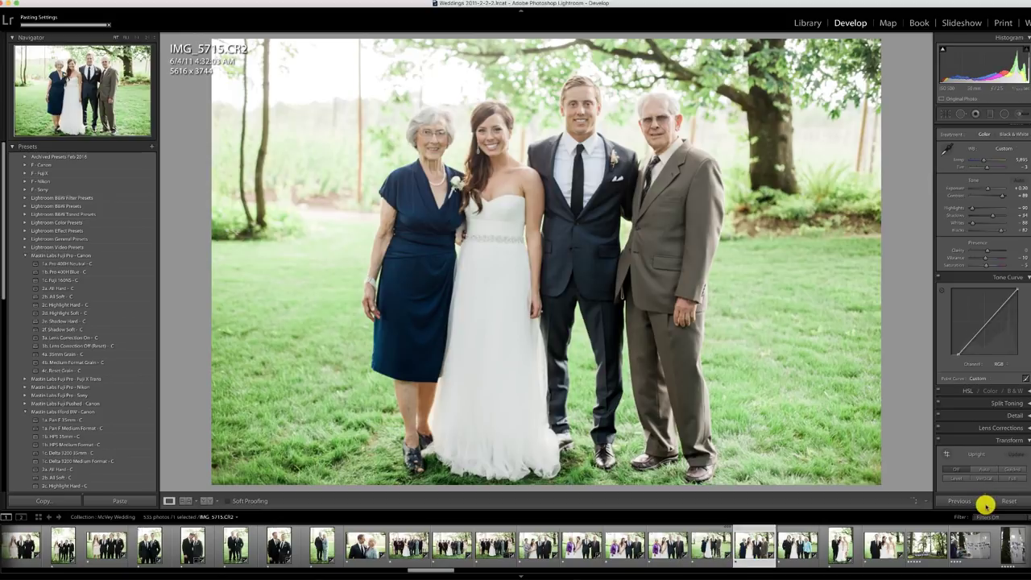
left_click(964, 500)
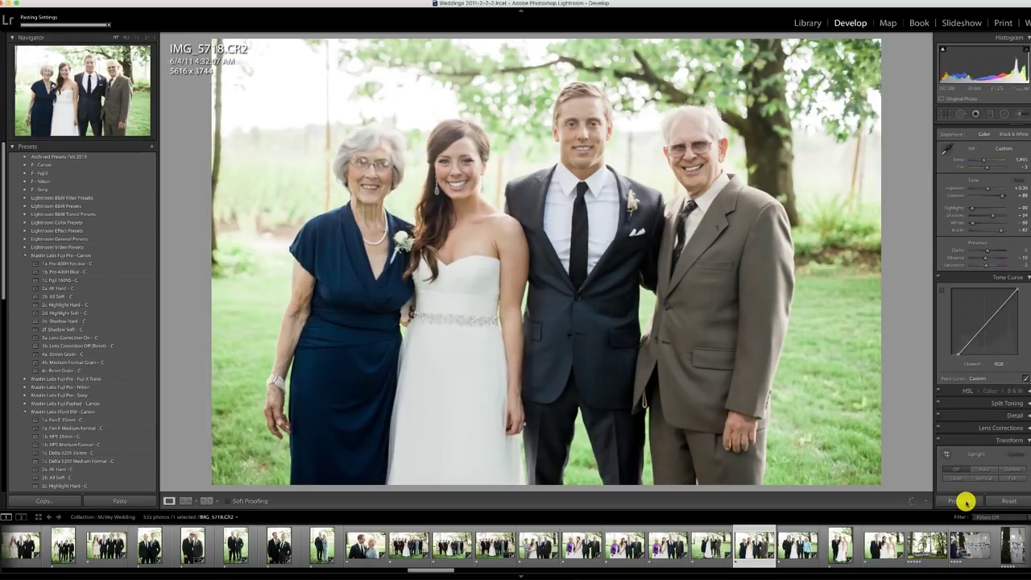
Reuse the previous photo's settings on IMG_5723, IMG_5726 and the adjacent horizontal close-up of the bride between two guests
left_click(801, 548)
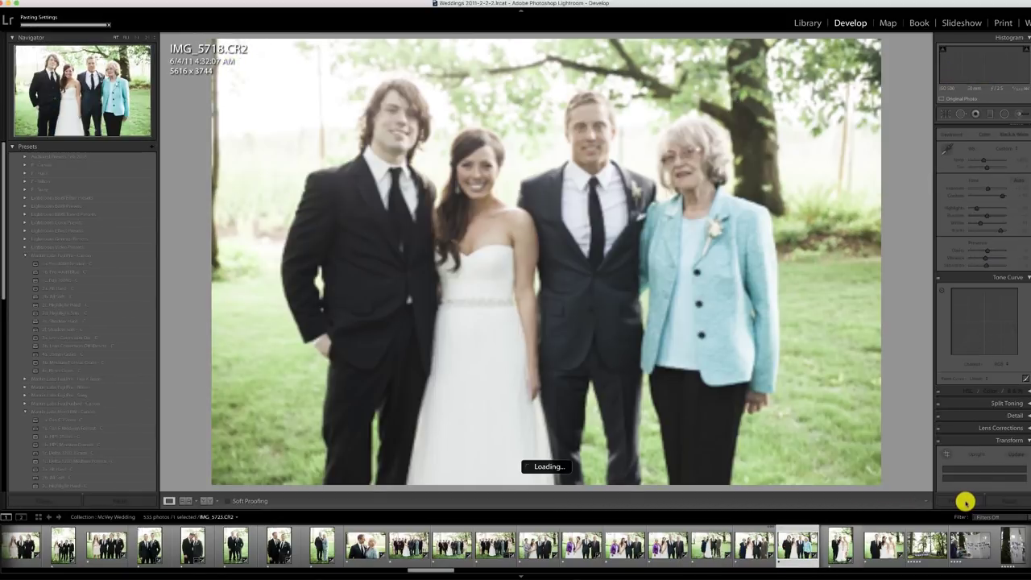
left_click(964, 501)
left_click(839, 545)
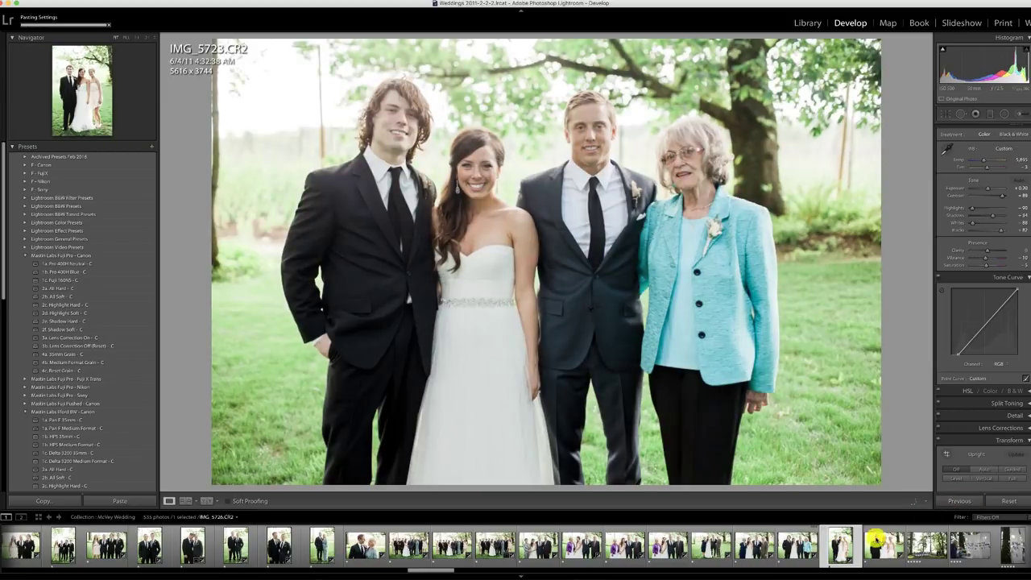
left_click(960, 502)
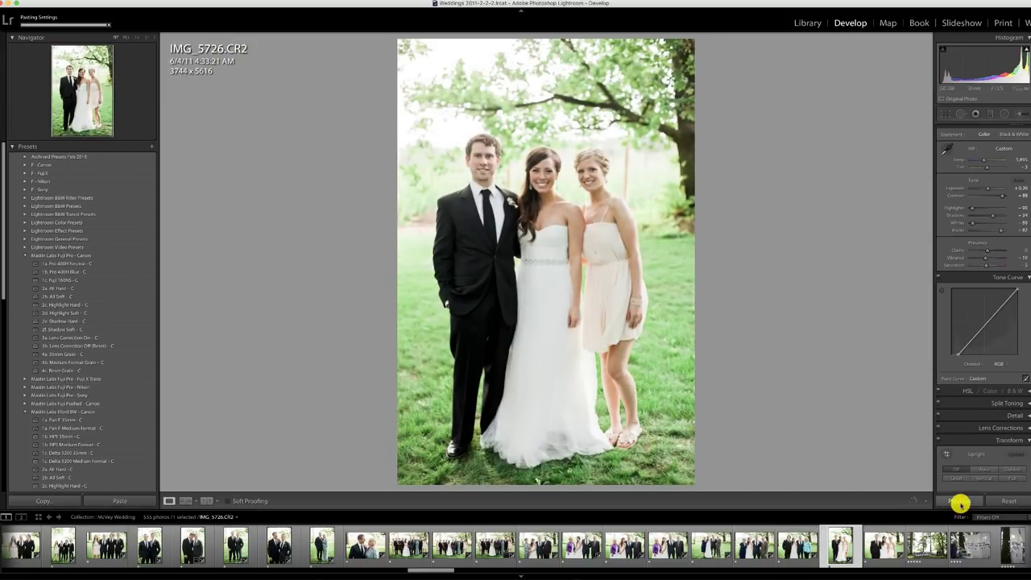
left_click(880, 545)
left_click(963, 501)
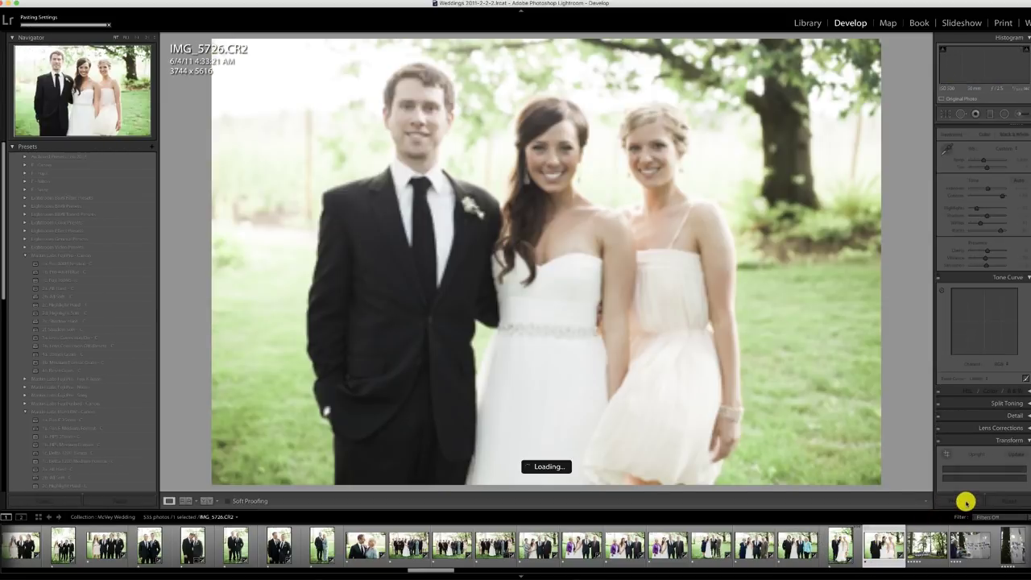
Apply the 1b. Pro 400H Blue - C preset to ceremony photo IMG_5733 and warm its white balance to about 6,510
left_click(922, 546)
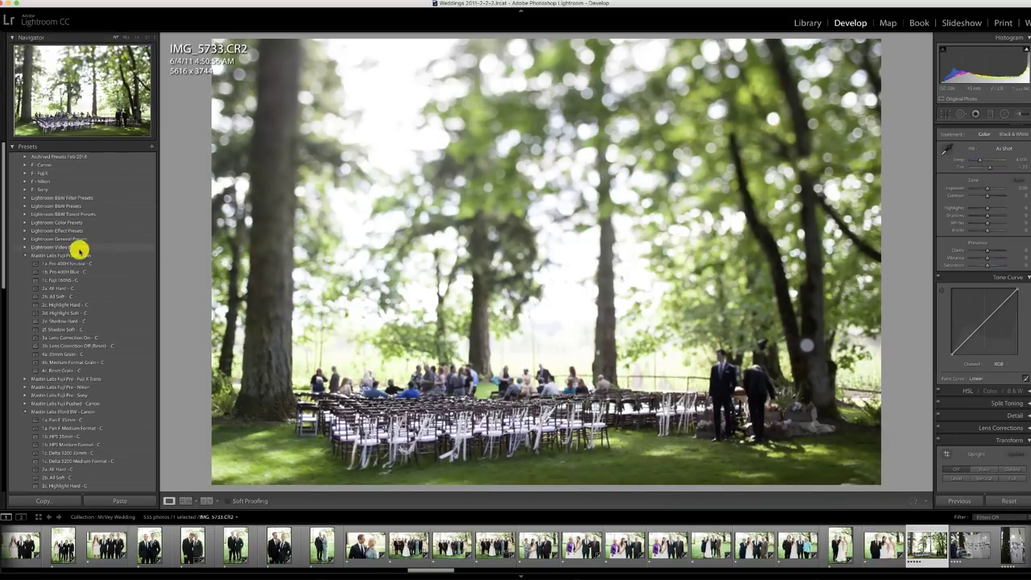
left_click(72, 264)
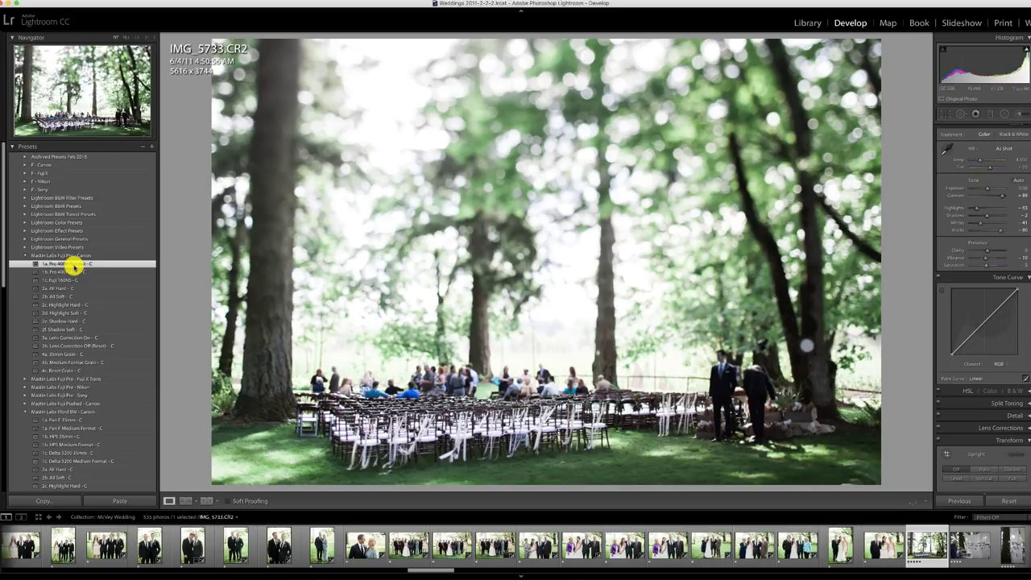
left_click(97, 272)
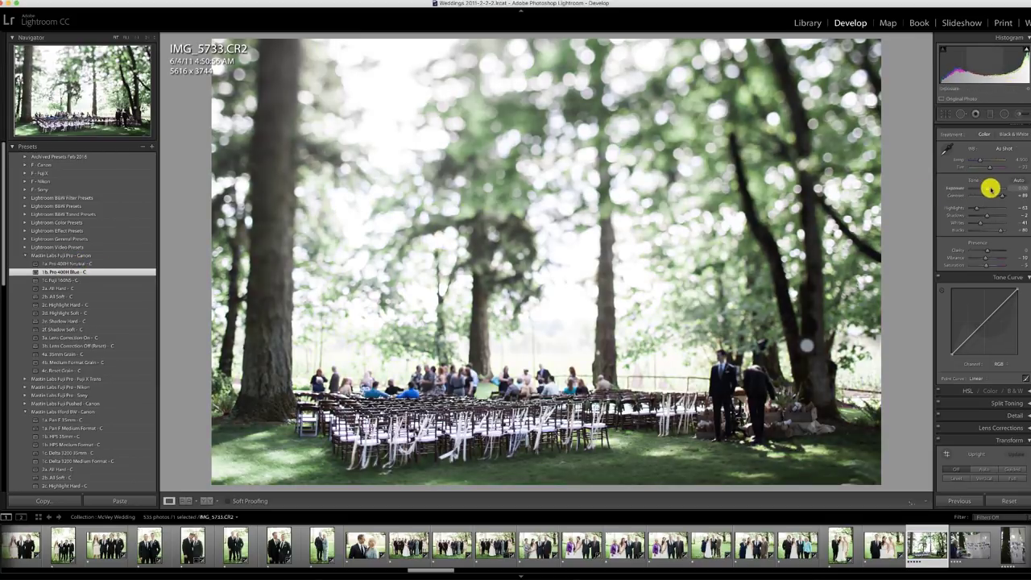
left_click_drag(979, 160, 981, 160)
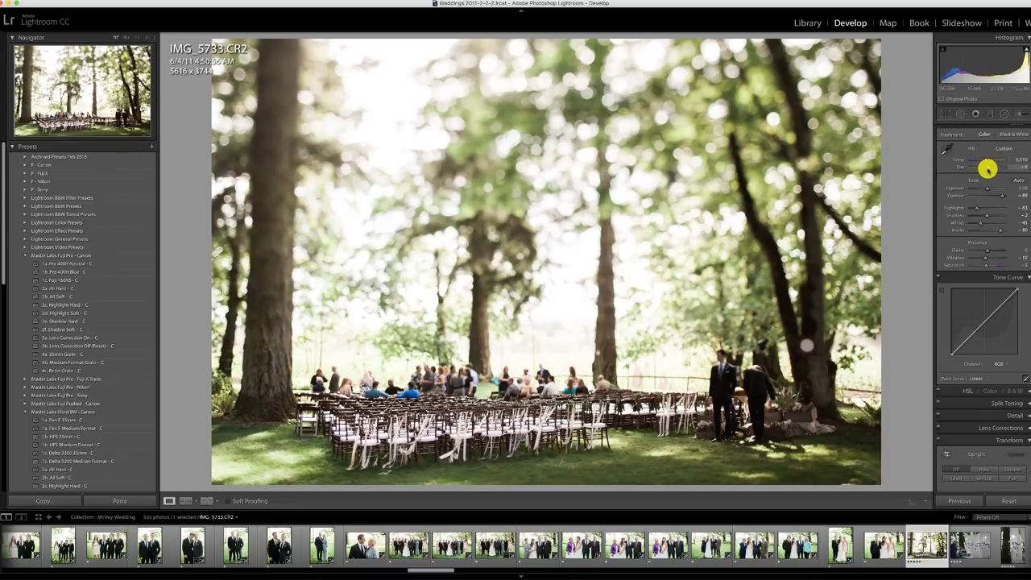
Apply the 1a. Pro 400H Neutral - C preset to hanging-photos shot IMG_5737, raise exposure to +1.45 and warm the temperature to 5,511
scroll(852, 528, "down", 5)
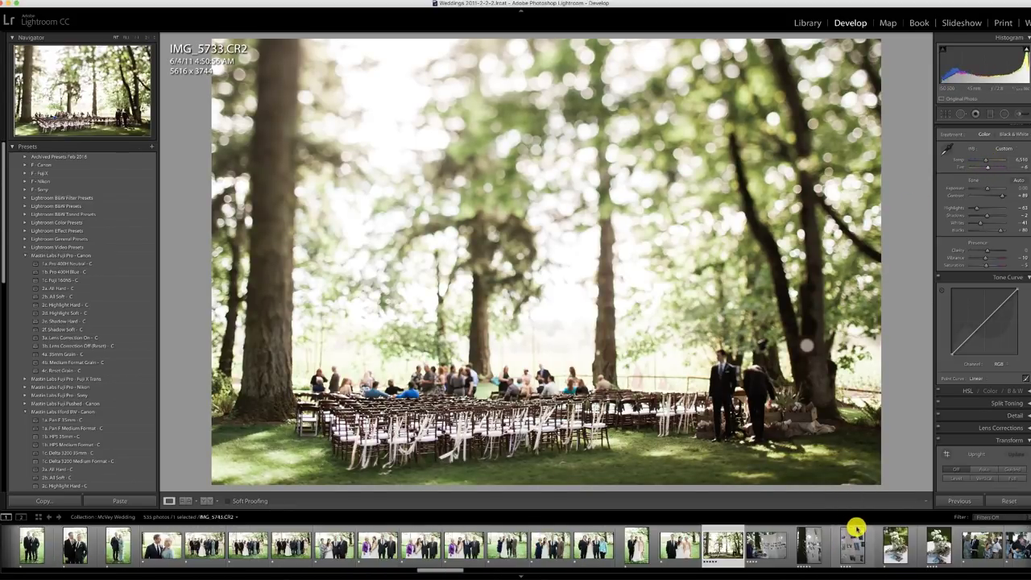
left_click(572, 545)
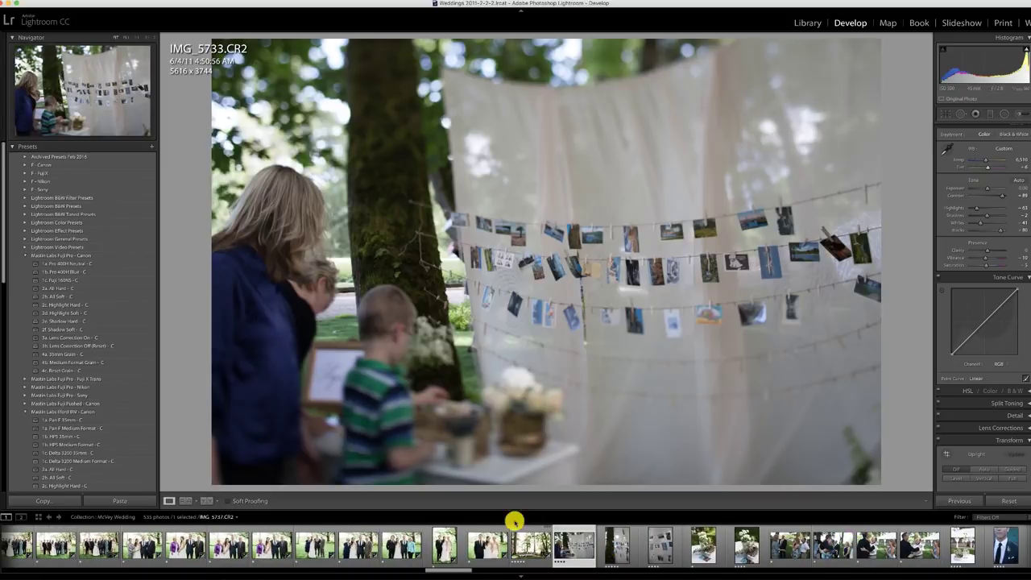
left_click(64, 264)
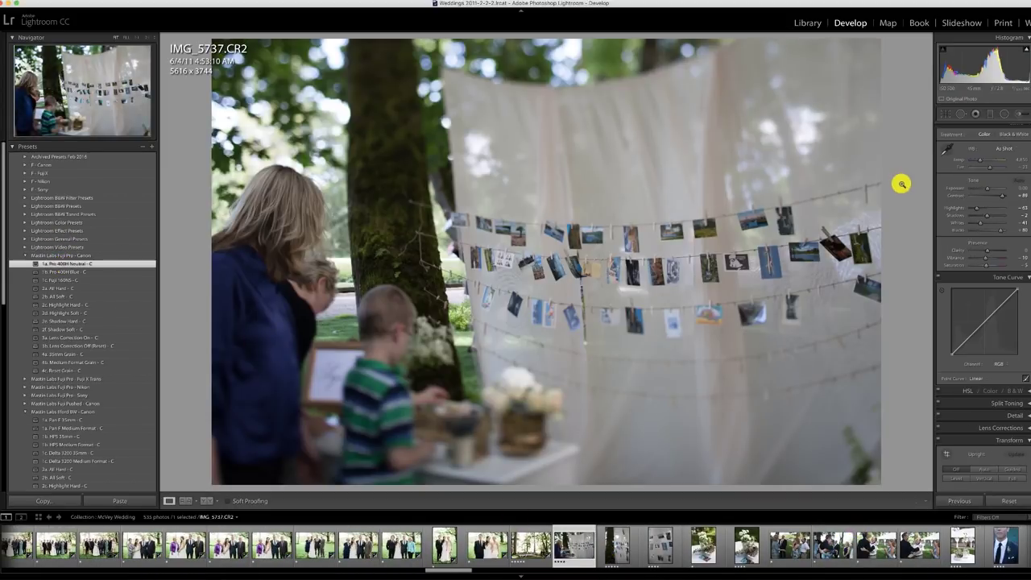
left_click_drag(985, 188, 994, 188)
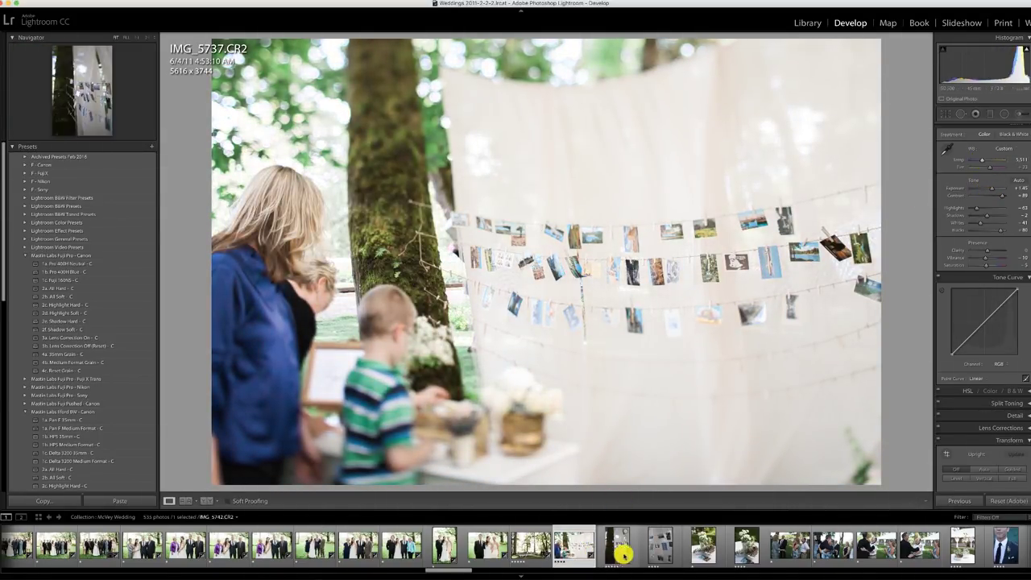
Synchronize IMG_5737's develop settings to the next four photos through IMG_5763, then clear the multi-photo selection
left_click(746, 545, "shift")
left_click(966, 500)
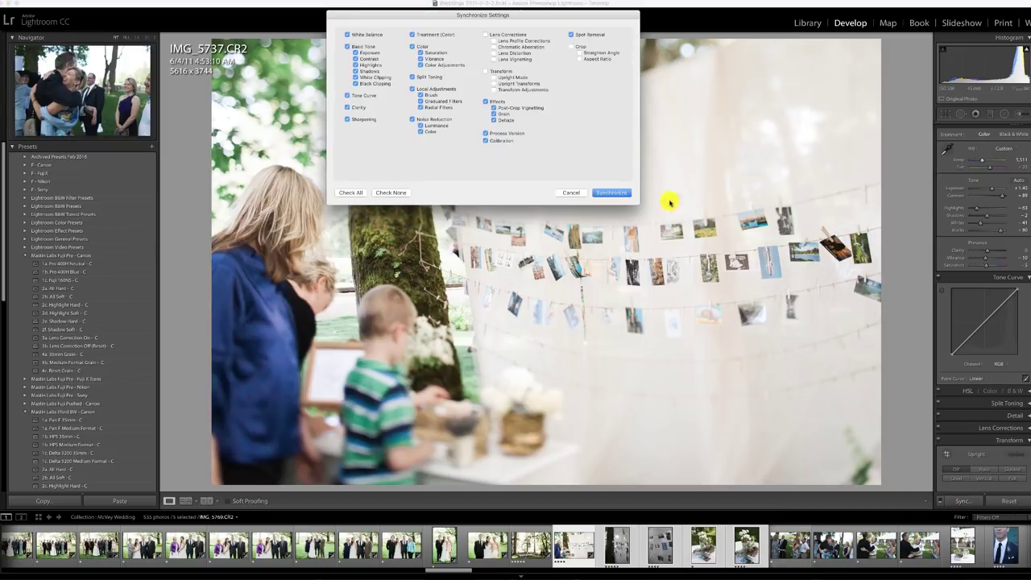
left_click(626, 194)
left_click(531, 546)
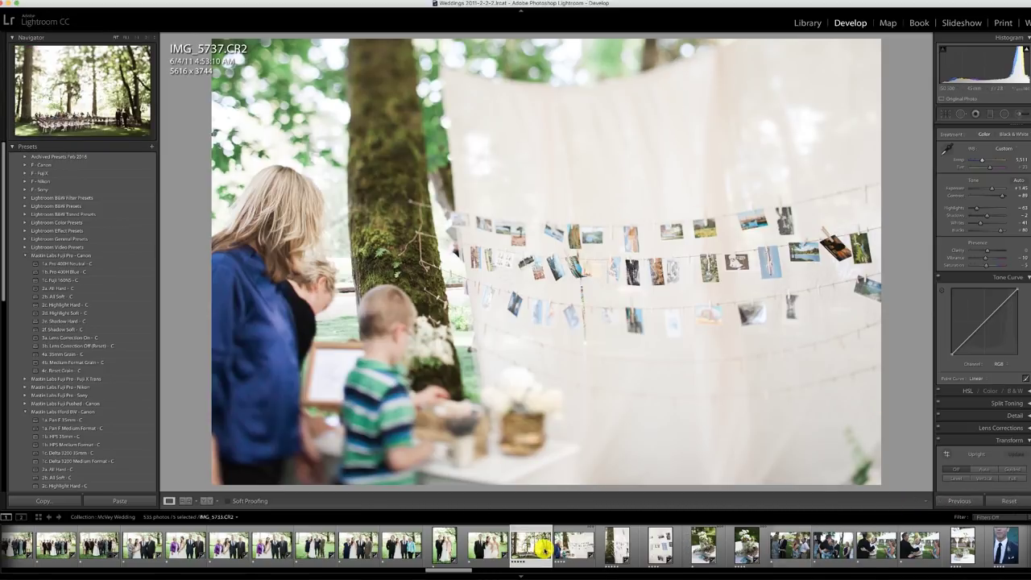
Lower the exposure of IMG_5742 to about +1.20 and bring up the next photo of prints hanging on strings
left_click(618, 548)
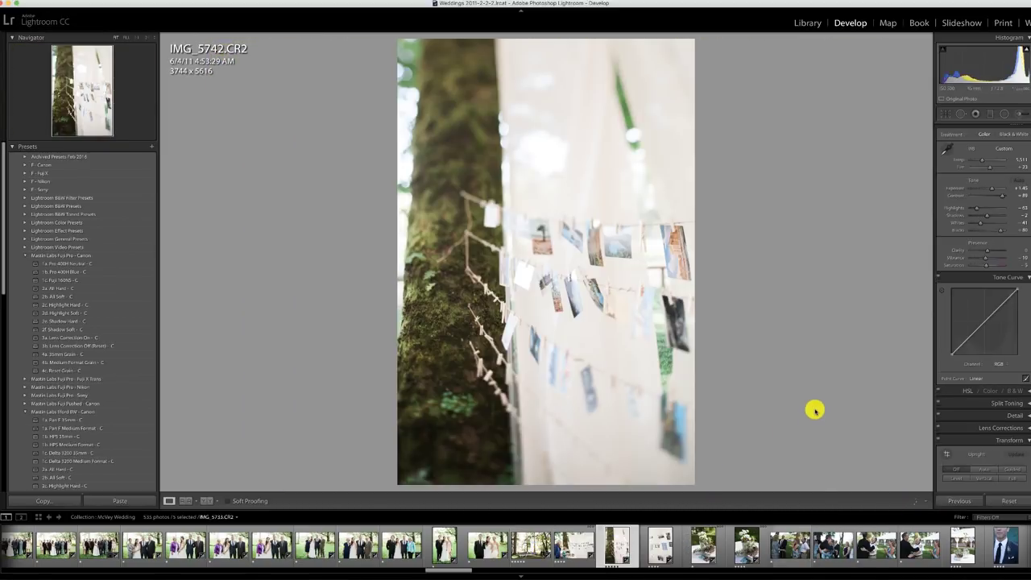
left_click_drag(993, 191, 991, 191)
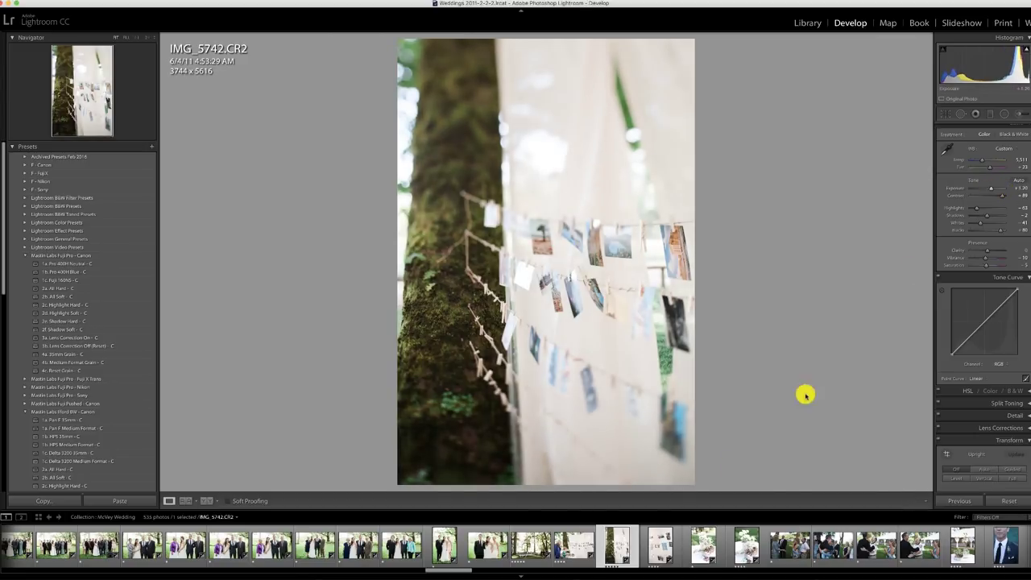
left_click(661, 549)
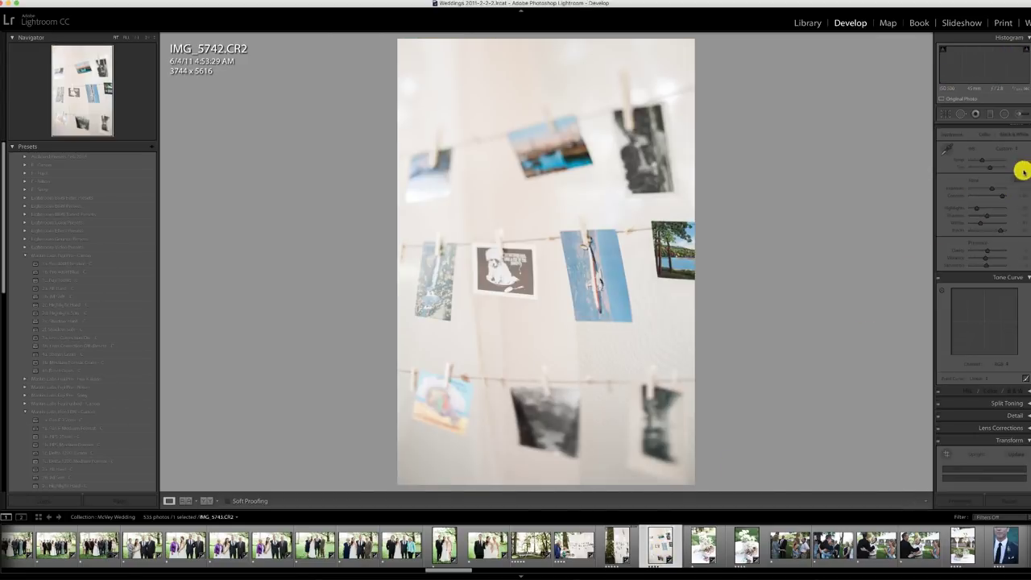
Apply 2d. Highlight Soft - C to flower photo IMG_5759 with exposure at +1.10, and reuse its settings on IMG_5763
left_click(703, 549)
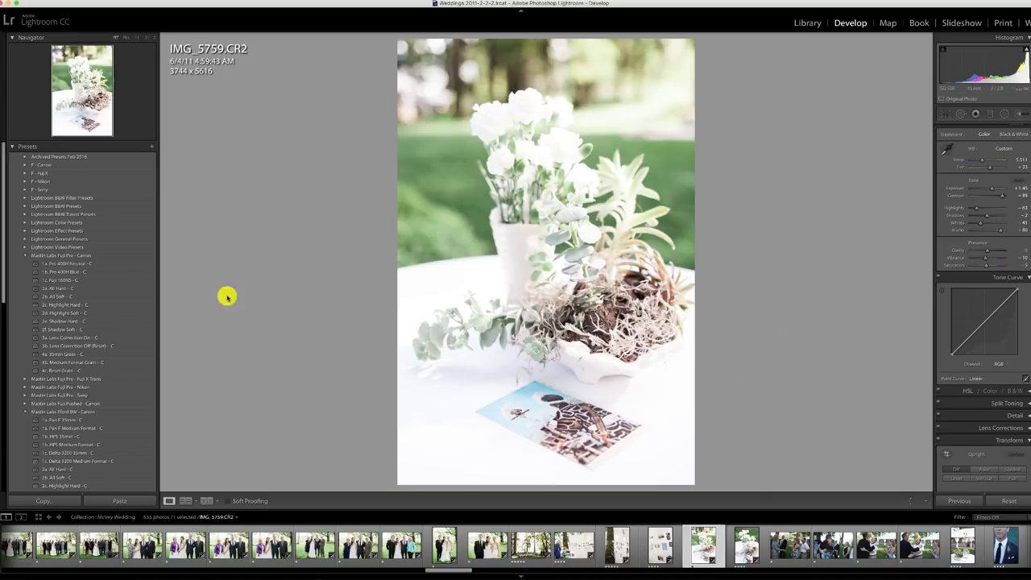
left_click(69, 313)
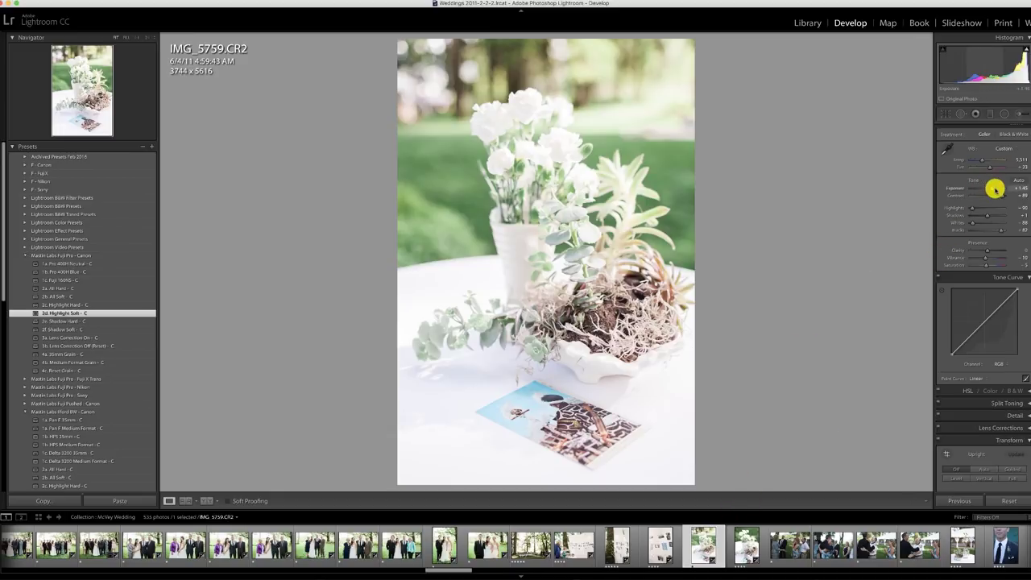
left_click_drag(992, 188, 991, 190)
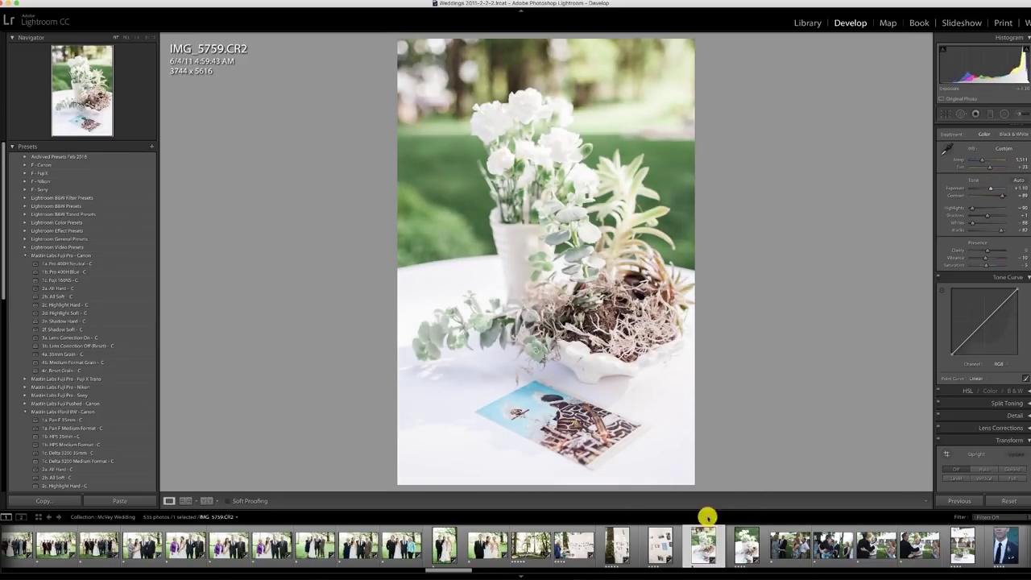
left_click(746, 545)
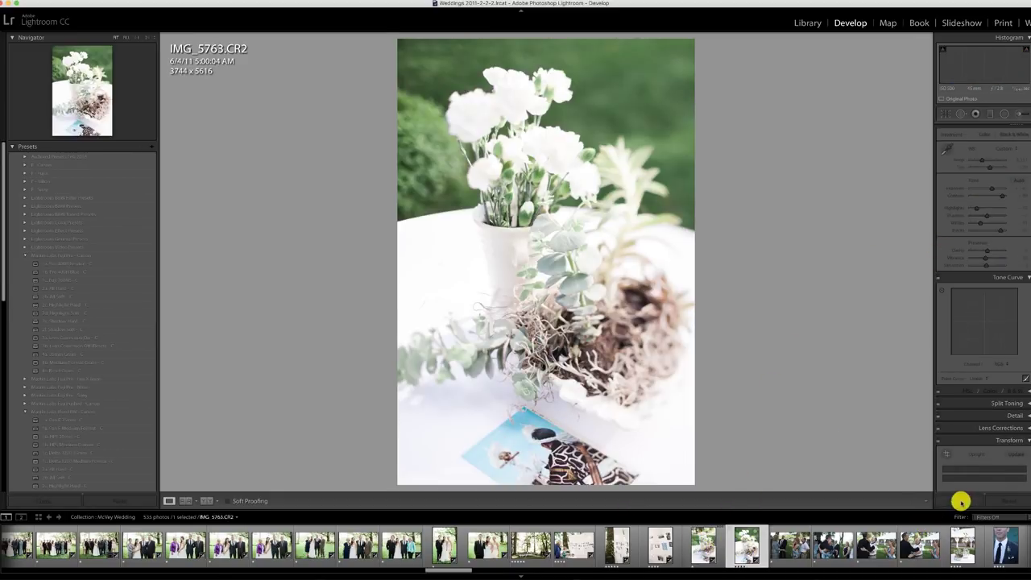
left_click(959, 501)
Brighten guest photo IMG_5765 to an exposure of about +1.25 and reuse its settings on hugging photo IMG_5769
left_click(792, 541)
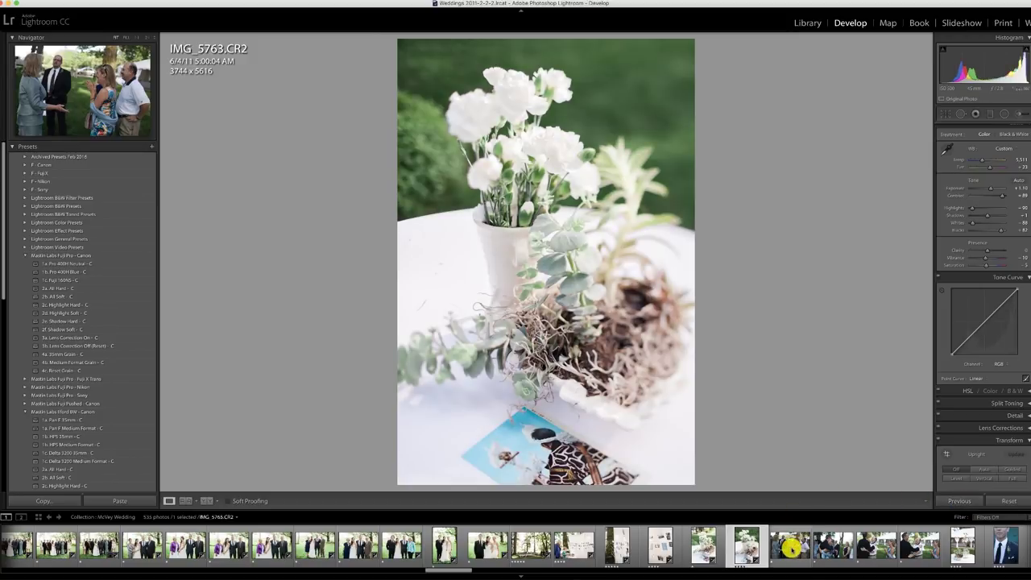
left_click_drag(987, 187, 990, 187)
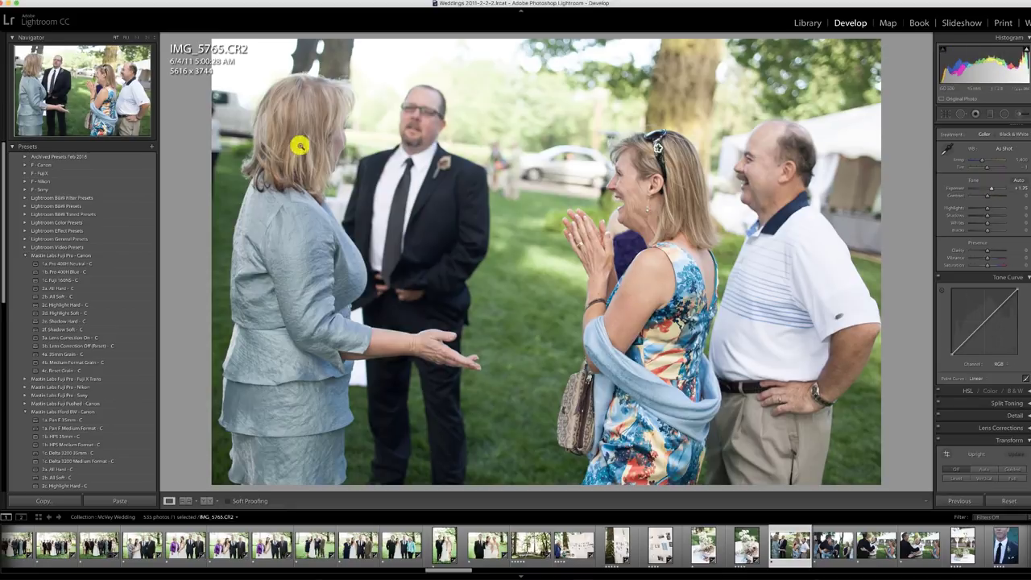
left_click(833, 545)
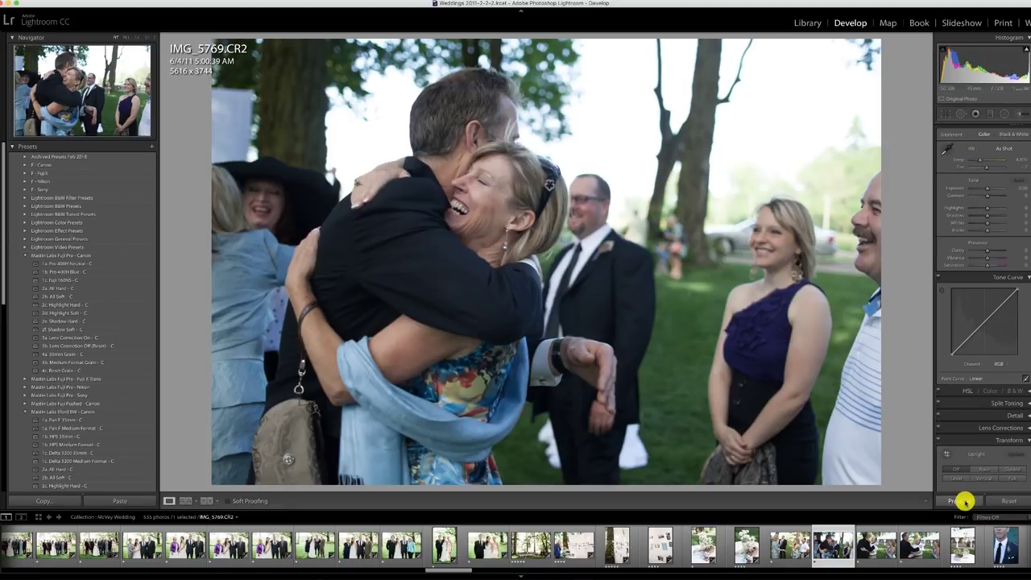
left_click(964, 501)
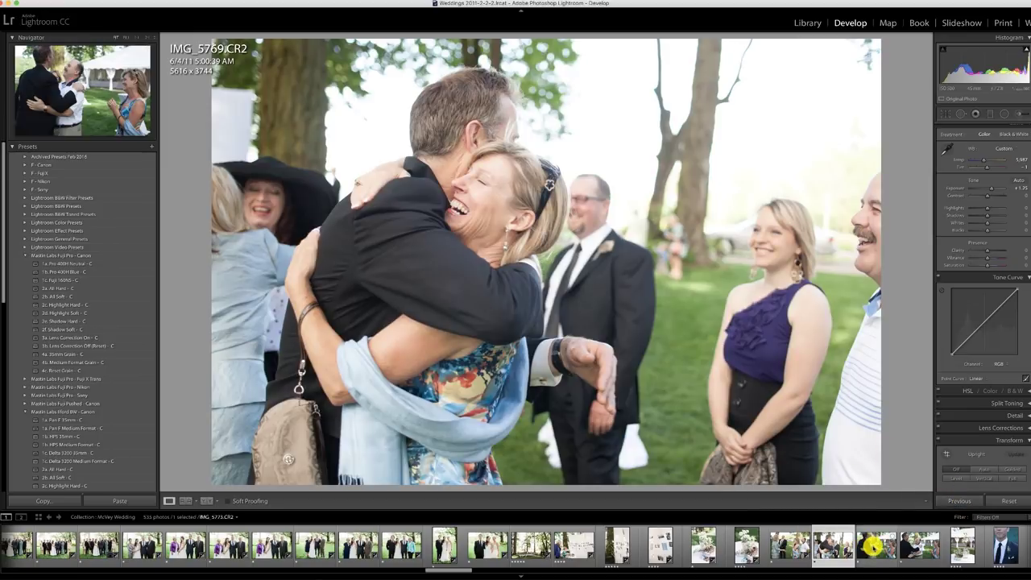
Reuse IMG_5769's settings on IMG_5773 with exposure lowered to about +0.60, carry them over to IMG_5774, and open IMG_5775
left_click(873, 546)
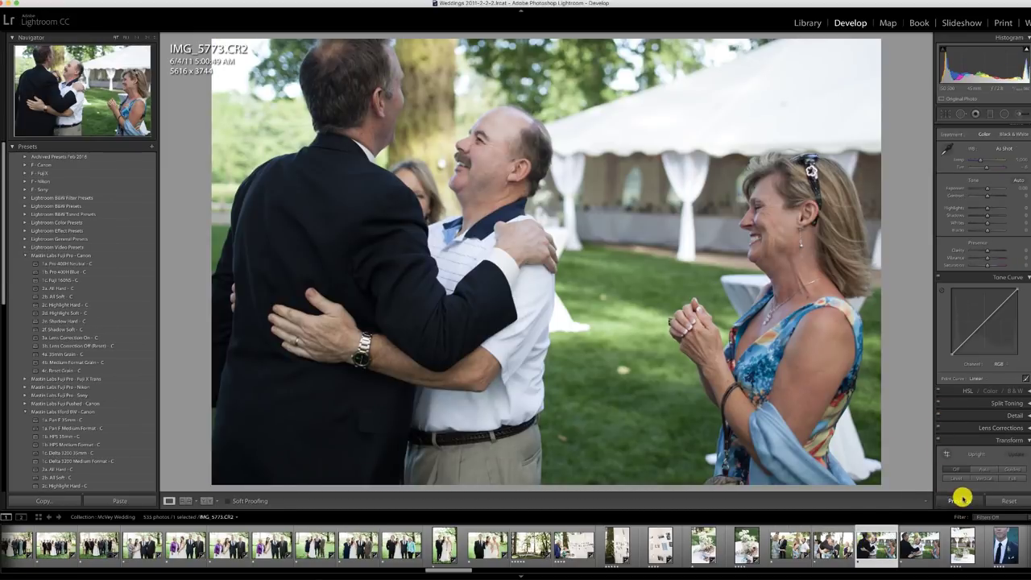
left_click(962, 499)
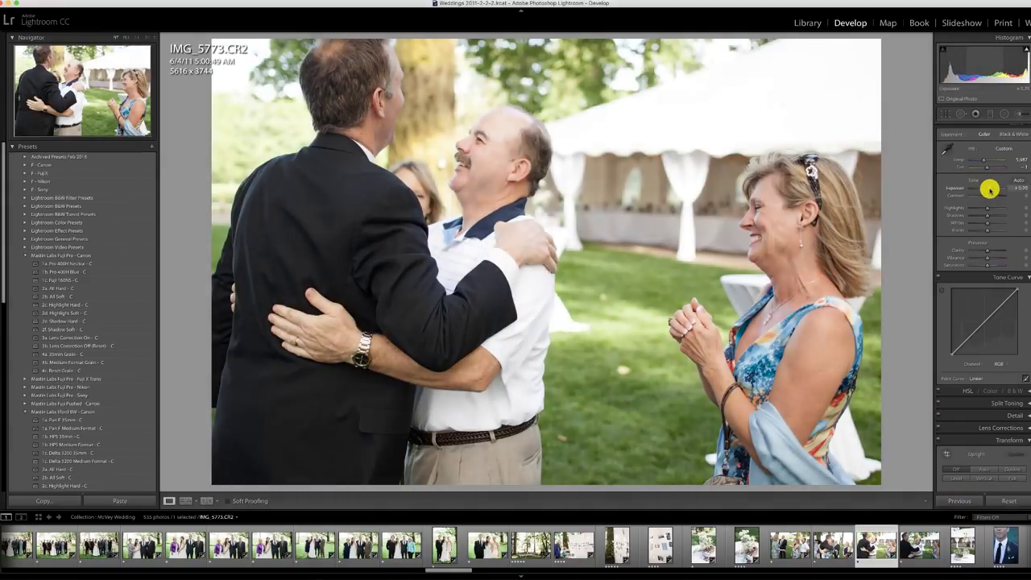
left_click_drag(990, 189, 988, 190)
left_click(917, 546)
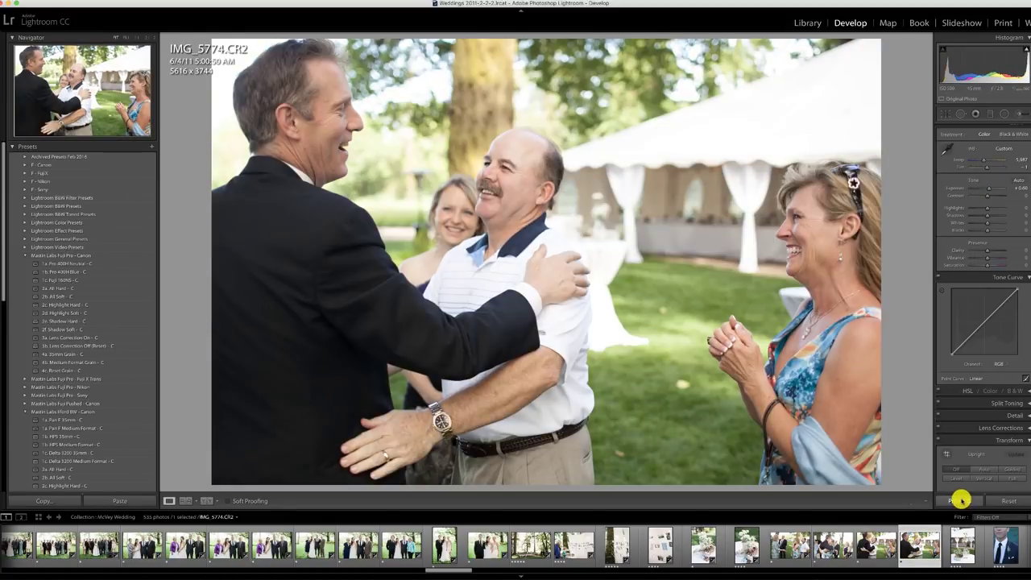
left_click(962, 537)
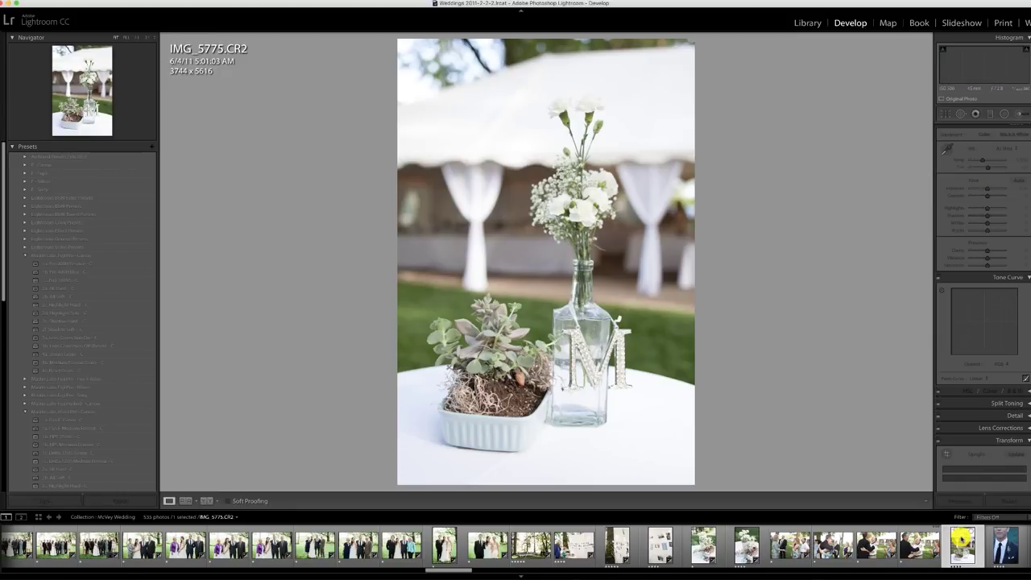
Reuse the previous settings on IMG_5775 at exposure about +0.35, and apply 1a. Pro 400H Neutral - C to IMG_5791 with temperature about 8,077 and exposure +0.40
left_click(963, 501)
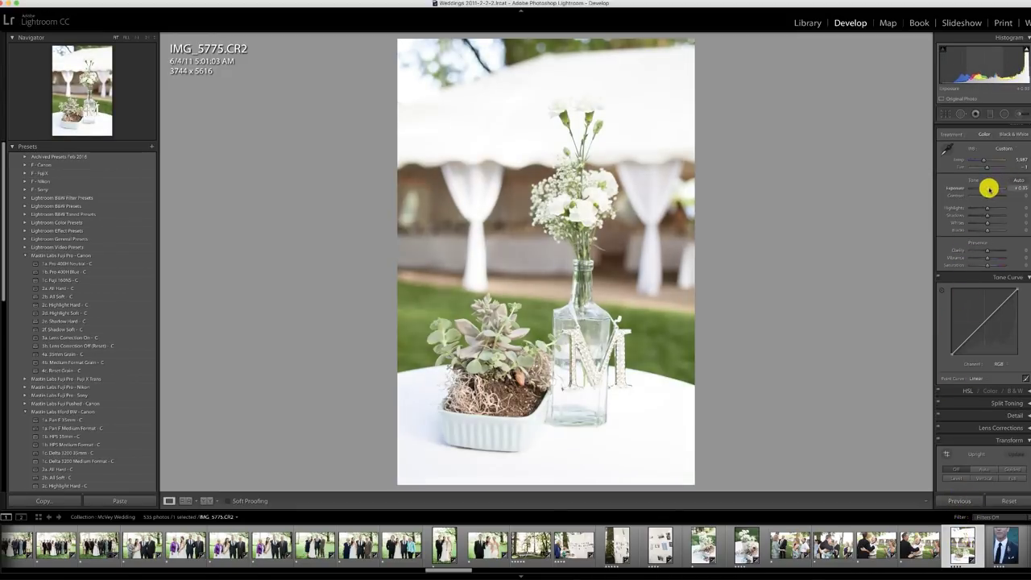
left_click(997, 546)
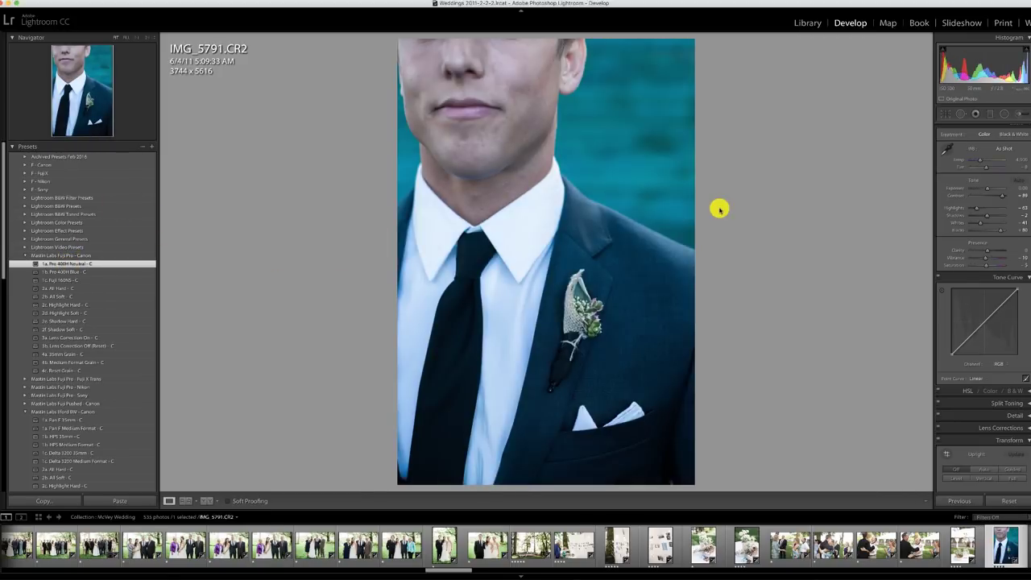
left_click_drag(978, 162, 989, 188)
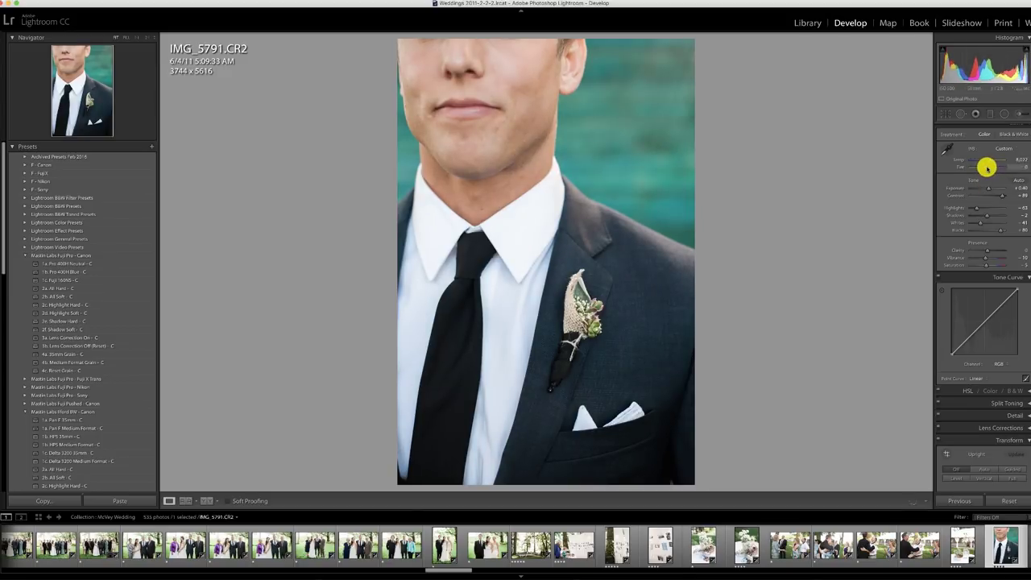
scroll(1002, 548, "right", 8)
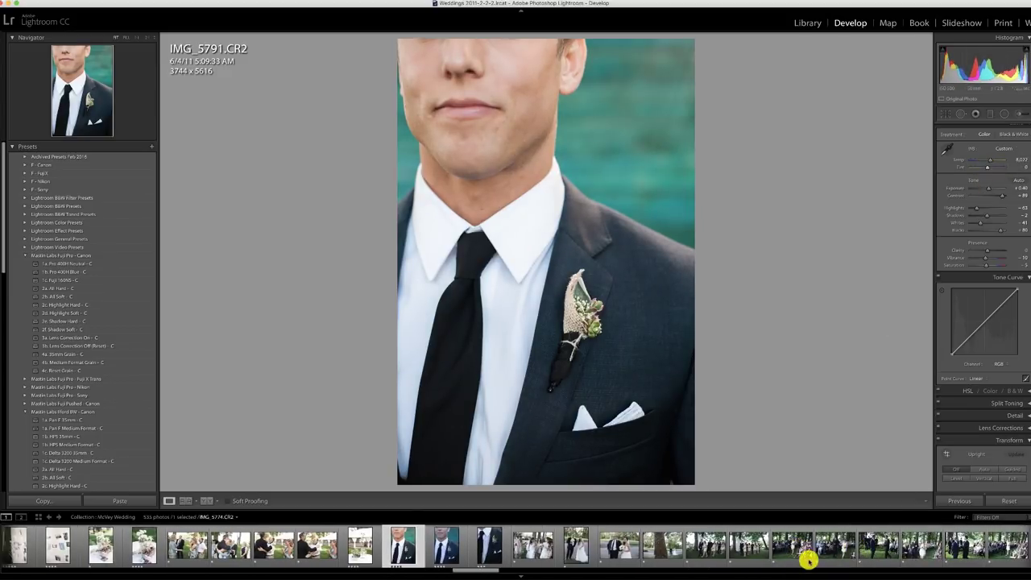
Convert IMG_5791 Copy 1 to black and white with the 1a. Pan F 35mm - C preset and raise its exposure to about +0.35
left_click(412, 544)
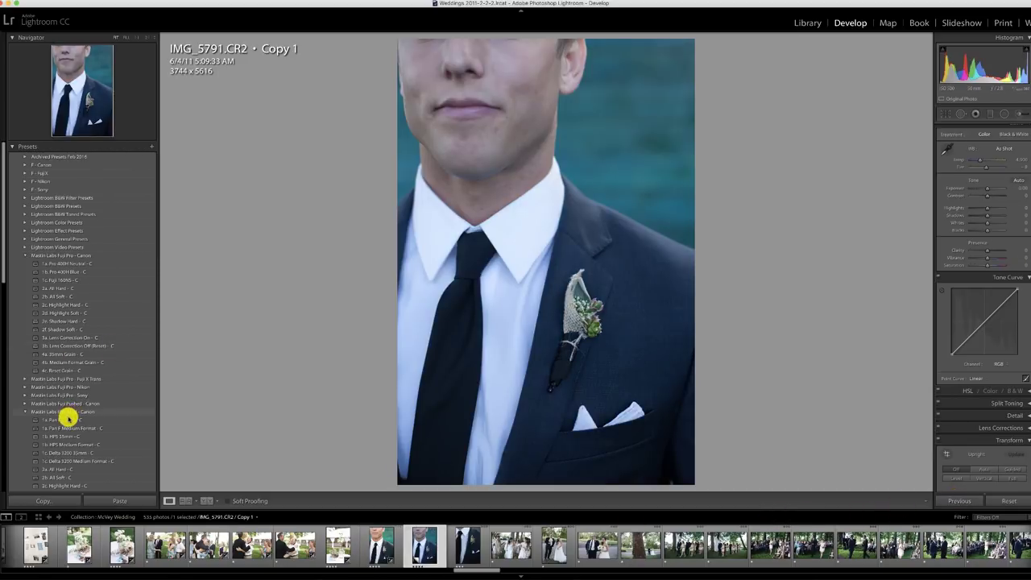
left_click(68, 418)
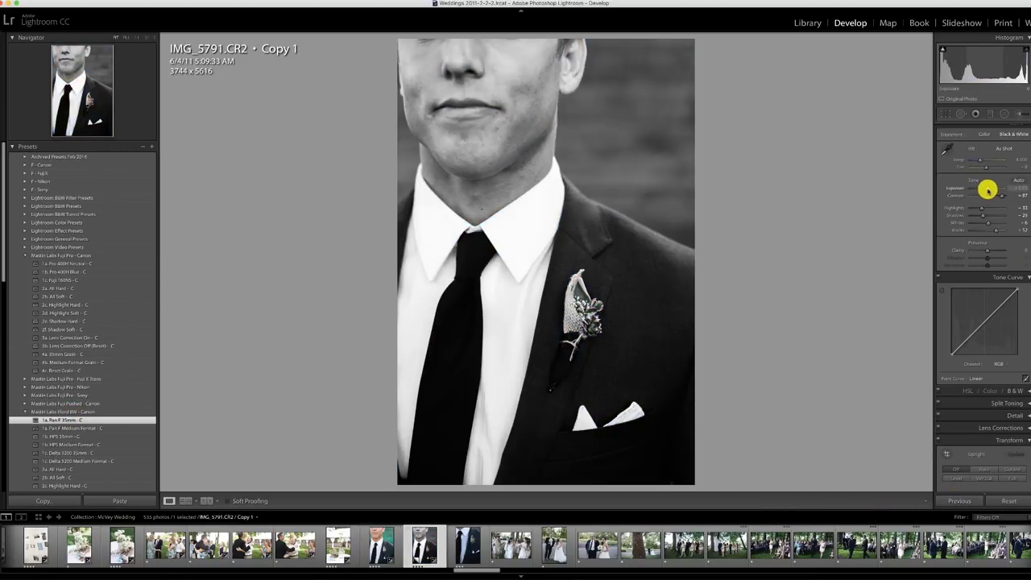
left_click_drag(984, 189, 987, 189)
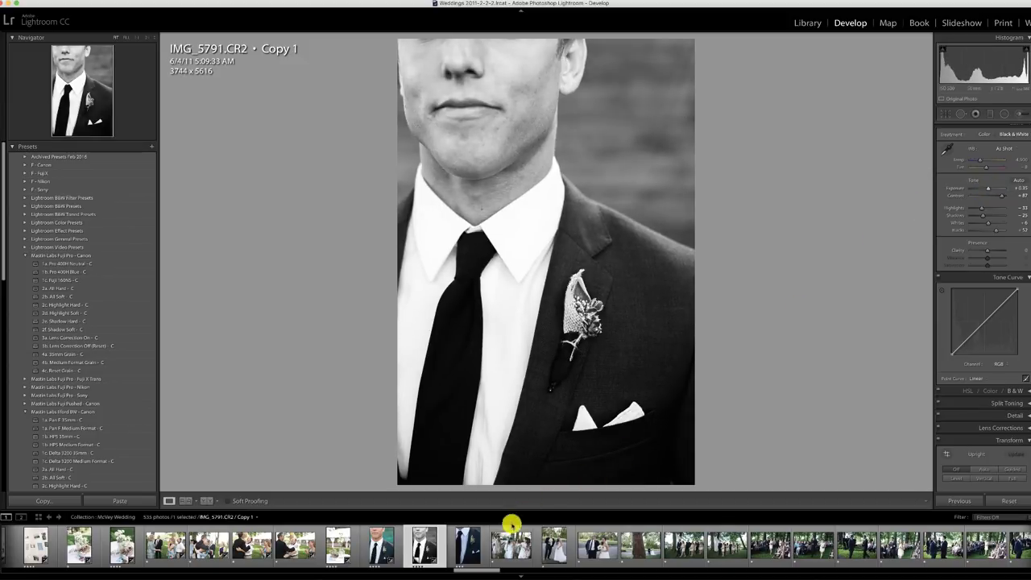
Apply 1a. Pro 400H Neutral - C to IMG_5795 (exposure about +1.15, temperature 8,997) and bridesmaids photo IMG_5808 (exposure about +0.35, temperature 6,870)
left_click(463, 546)
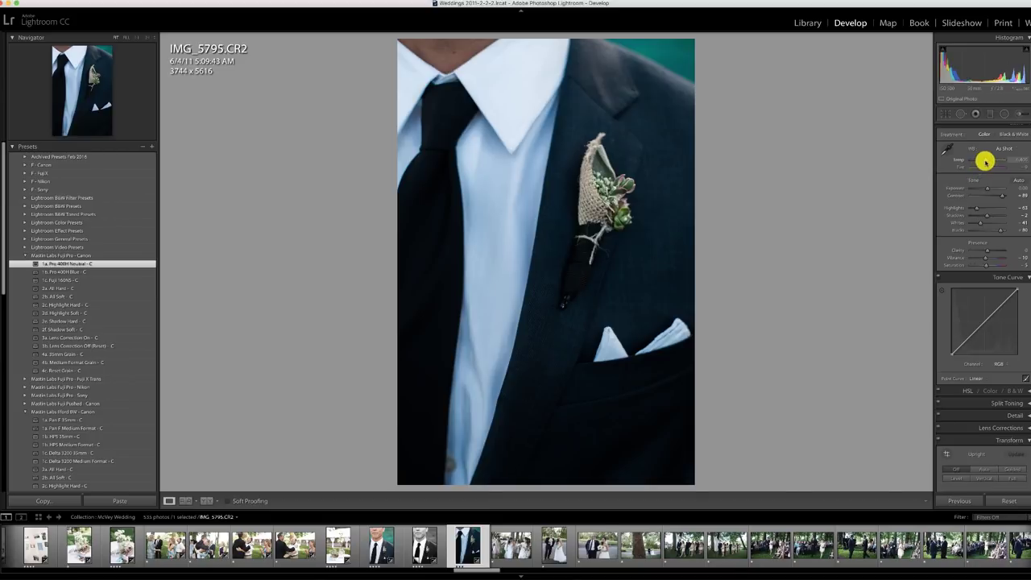
left_click_drag(987, 188, 986, 161)
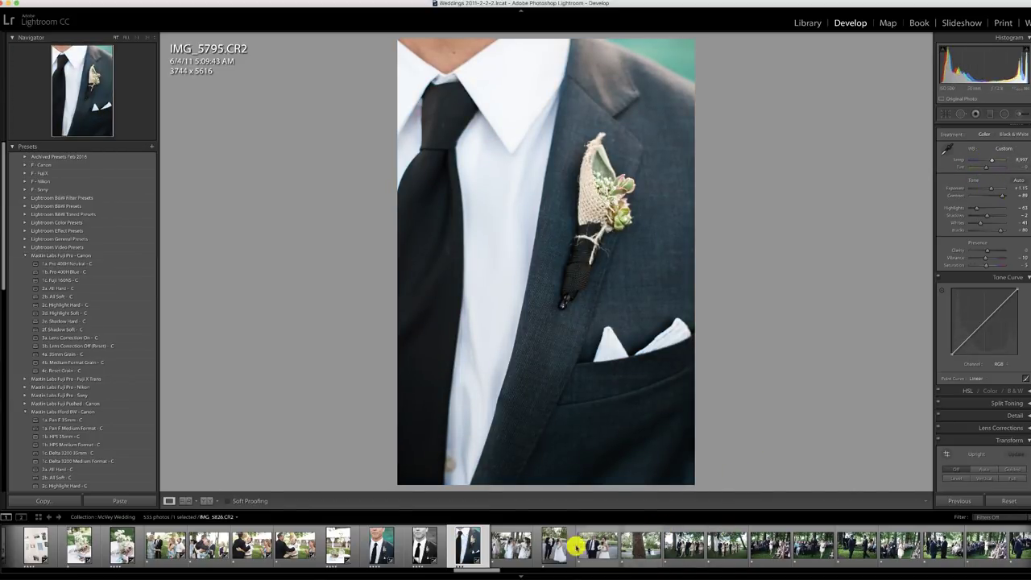
left_click(513, 545)
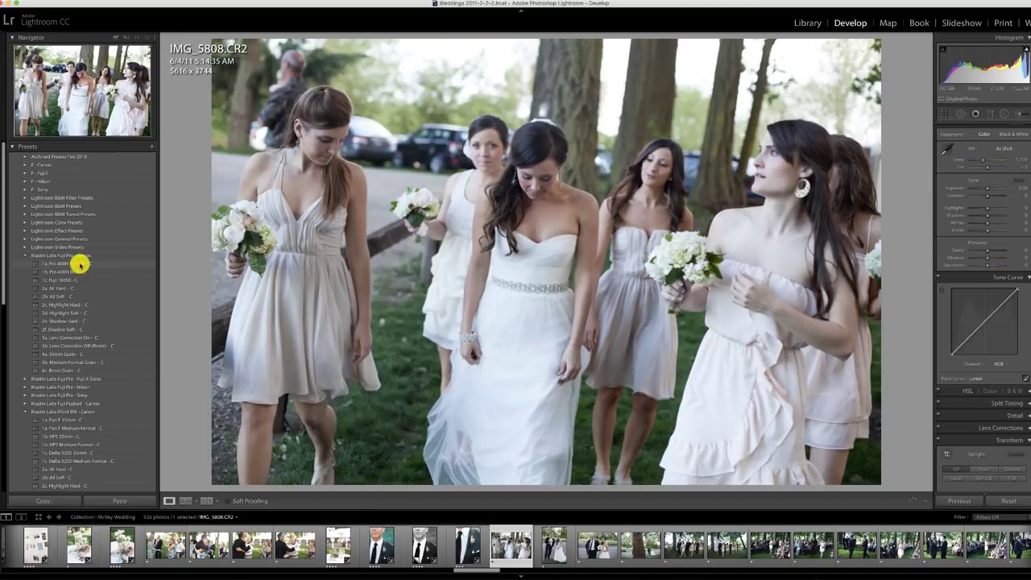
left_click_drag(982, 158, 987, 188)
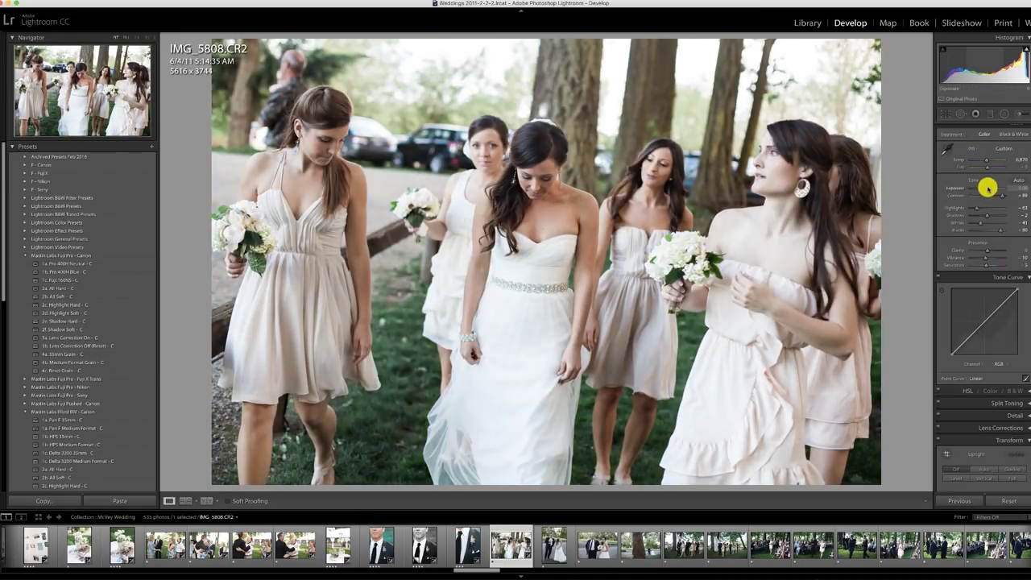
Reuse the bridesmaids photo's settings on IMG_5816 and IMG_5819, the two portraits of the bride with the man in glasses
left_click(568, 548)
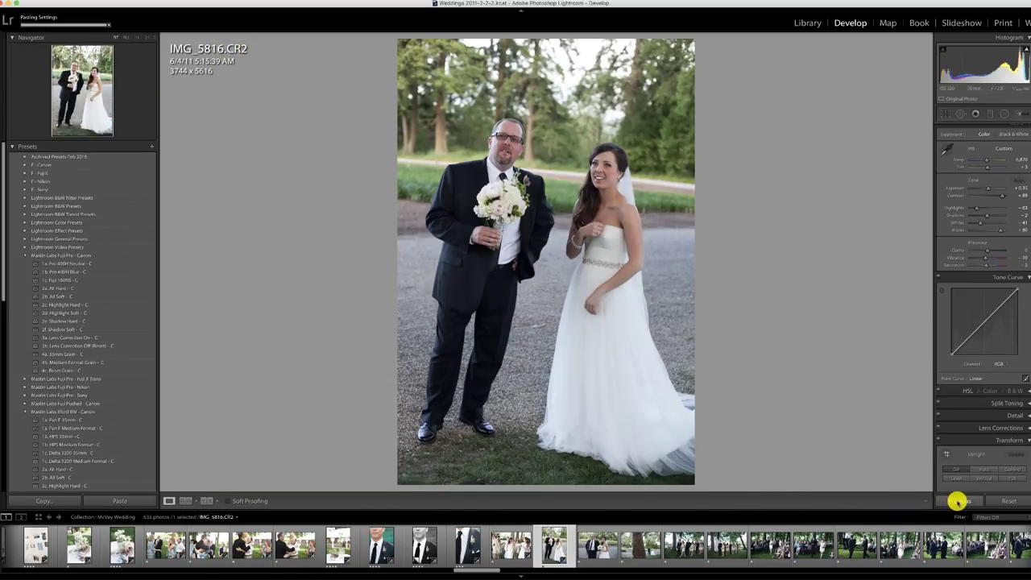
left_click(592, 544)
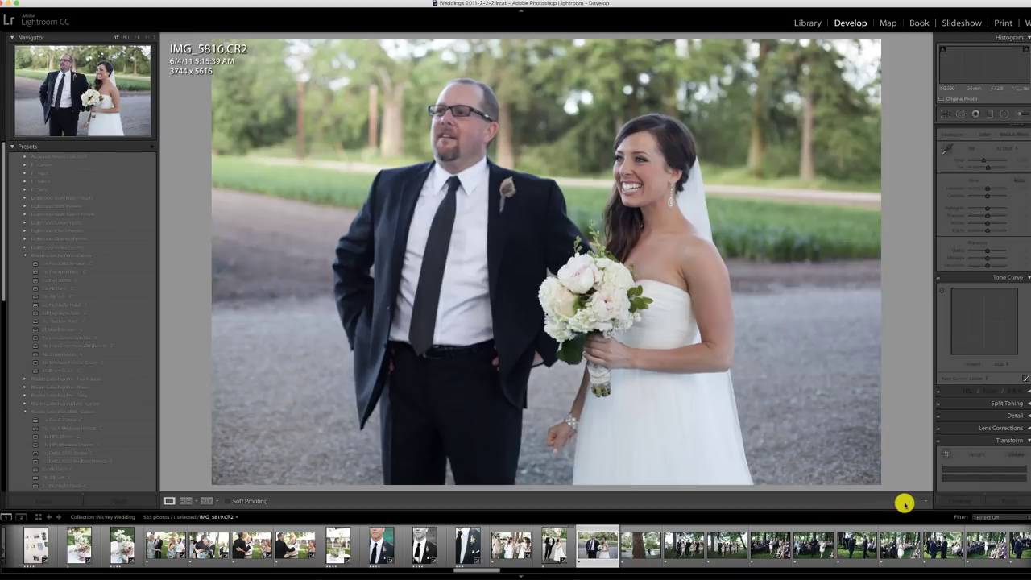
left_click(957, 500)
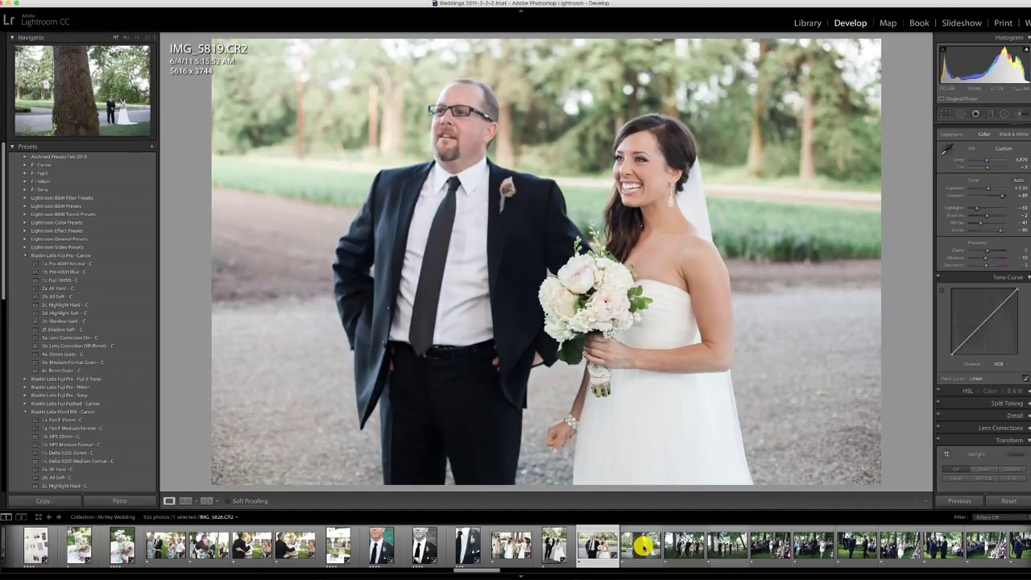
Carry the previous settings over to tree-trunk photo IMG_5826 and convert it to black and white with 1a. Pan F 35mm - C
left_click(643, 546)
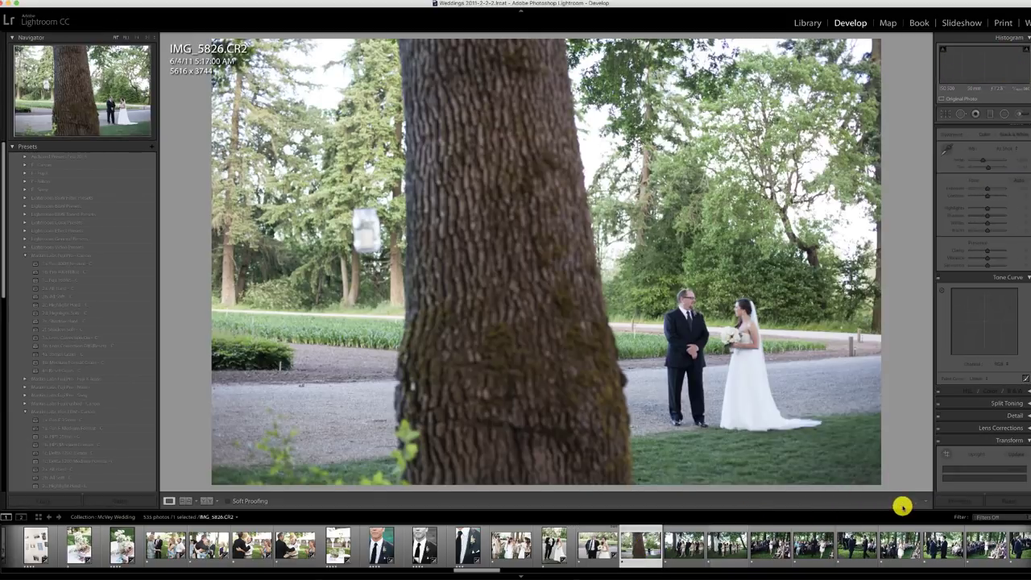
left_click(959, 500)
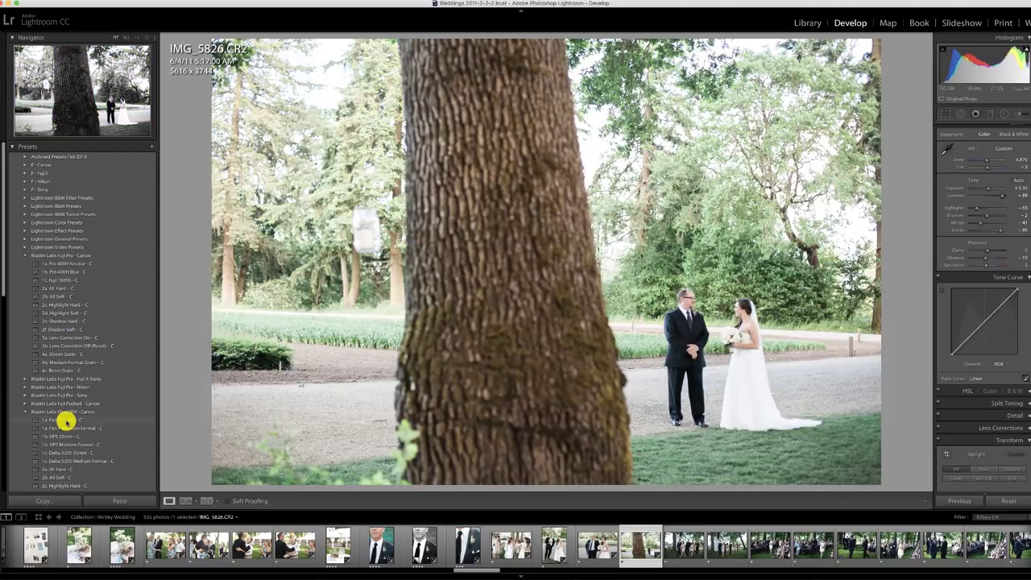
left_click(65, 420)
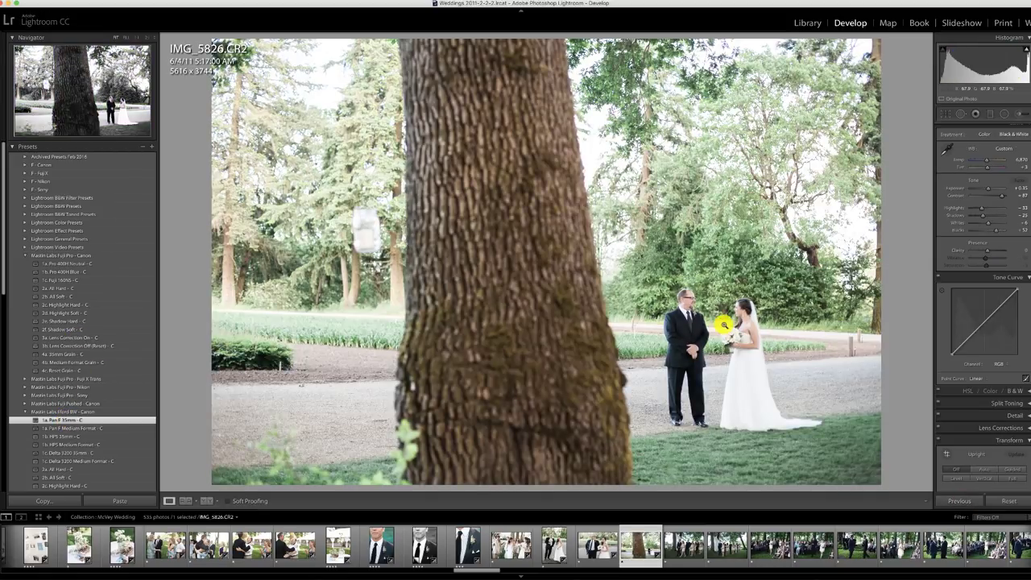
Straighten IMG_5826 by about -0.89 degrees and crop it tighter around the tree and couple, to about 5092 x 3395
key("r")
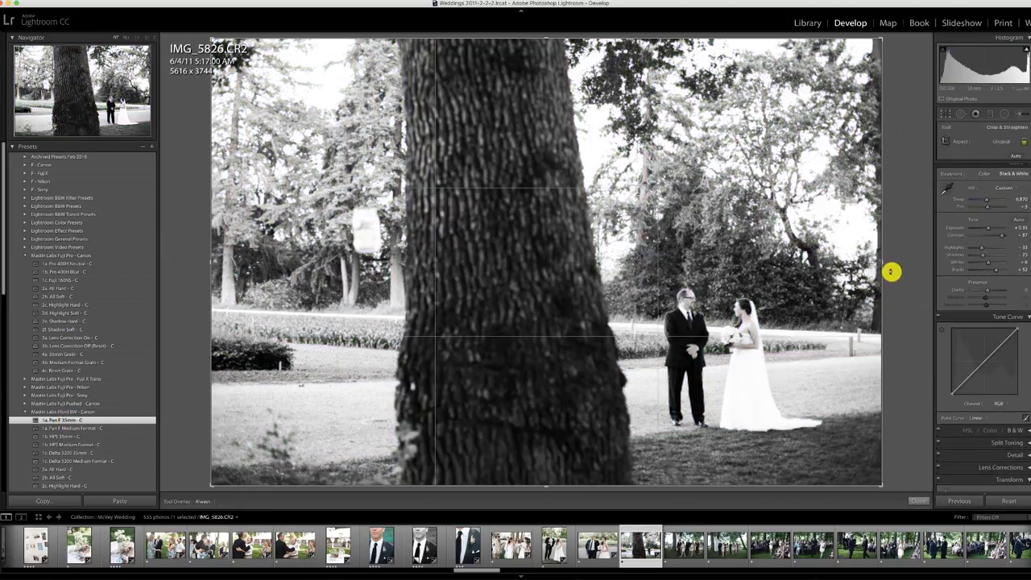
left_click_drag(892, 272, 869, 265)
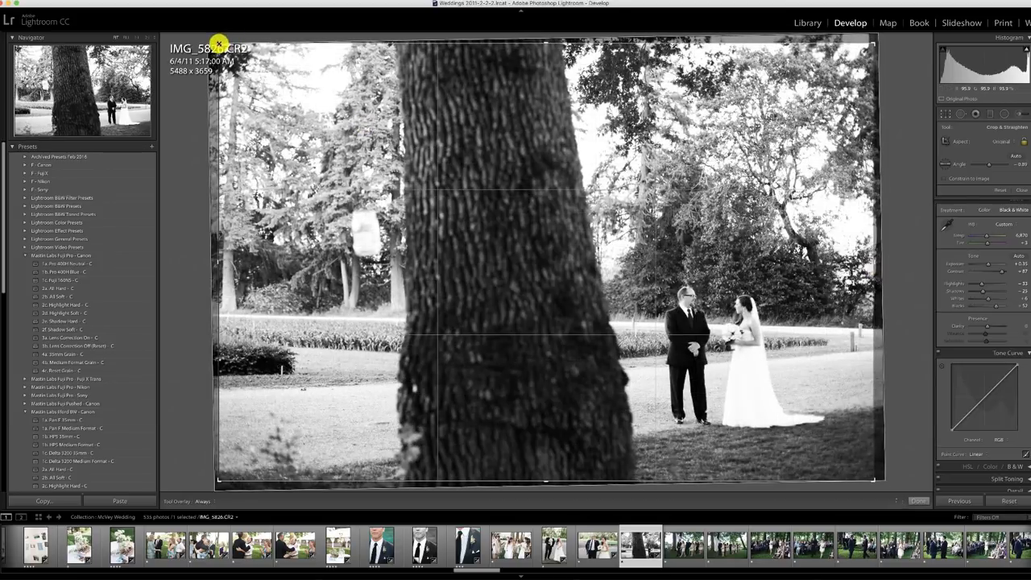
left_click_drag(230, 37, 242, 56)
key("Return")
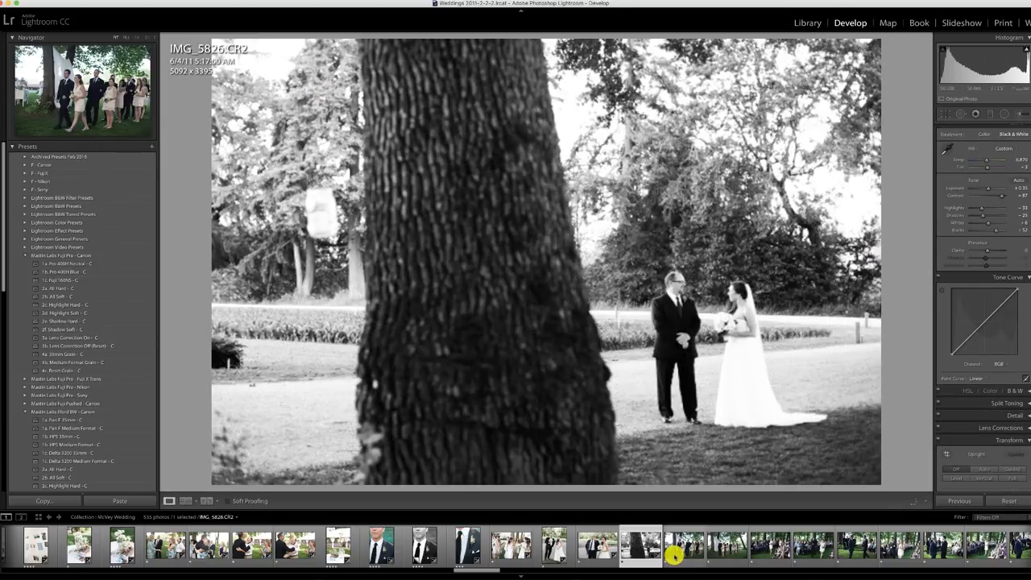
Apply 1a. Pan F 35mm - C to wedding party photo IMG_5828 and raise its exposure to about +0.80
left_click(673, 554)
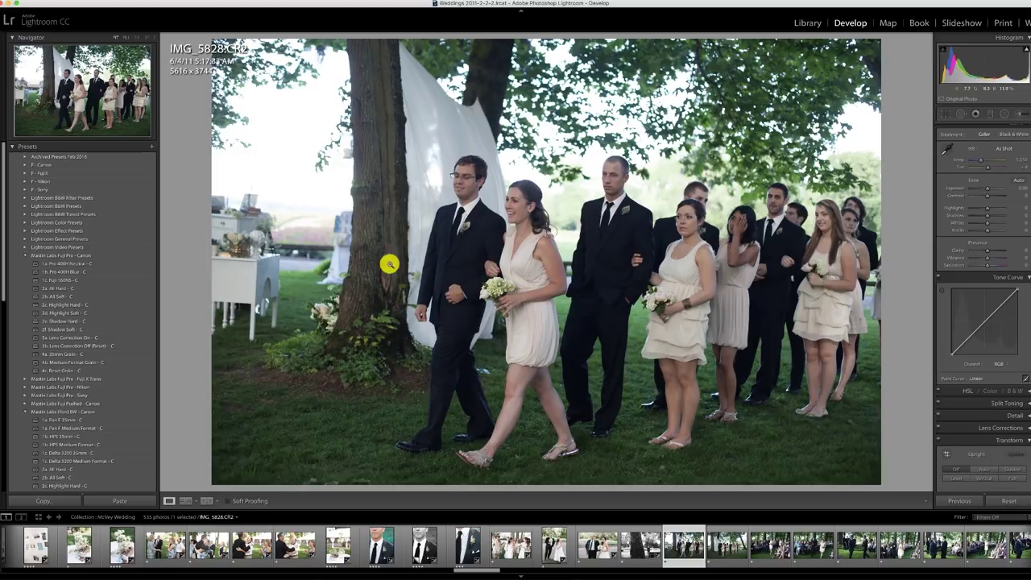
left_click(72, 419)
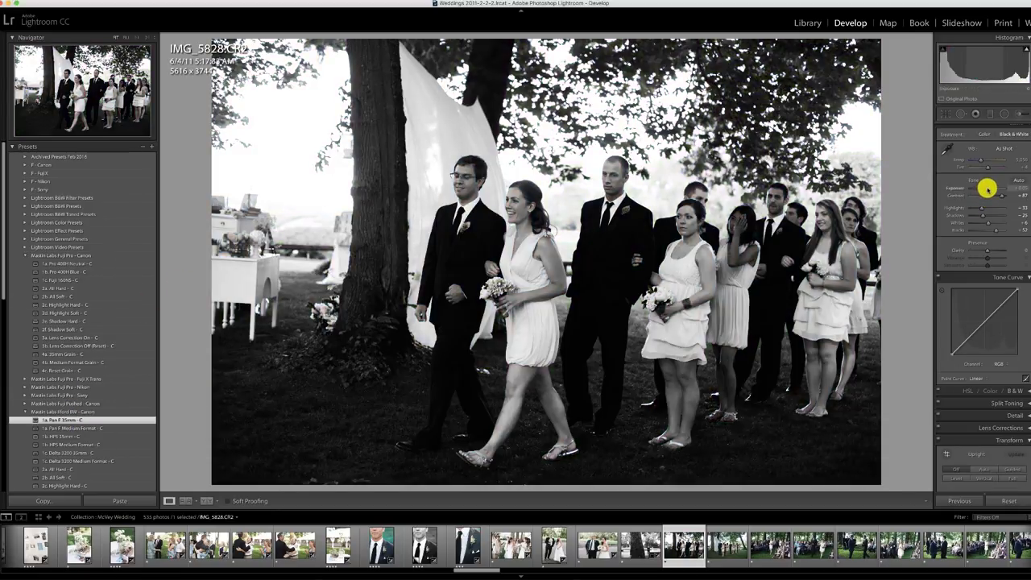
left_click_drag(986, 188, 990, 188)
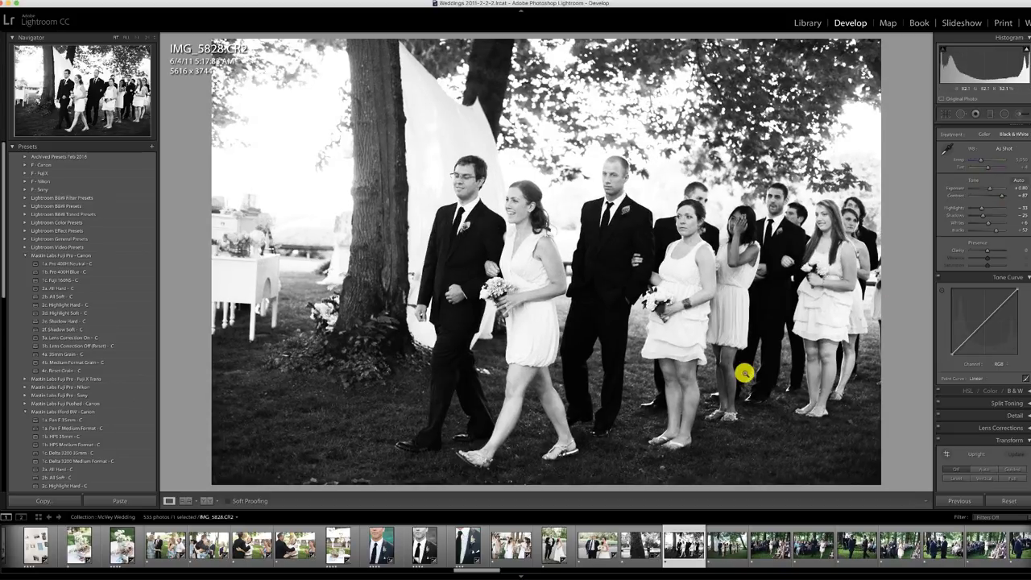
Apply 1a. Pro 400H Neutral - C to IMG_5830 (exposure about +0.85, temperature 6,522) and aisle photo IMG_5833 (exposure about +0.30, temperature 5,650)
left_click(716, 544)
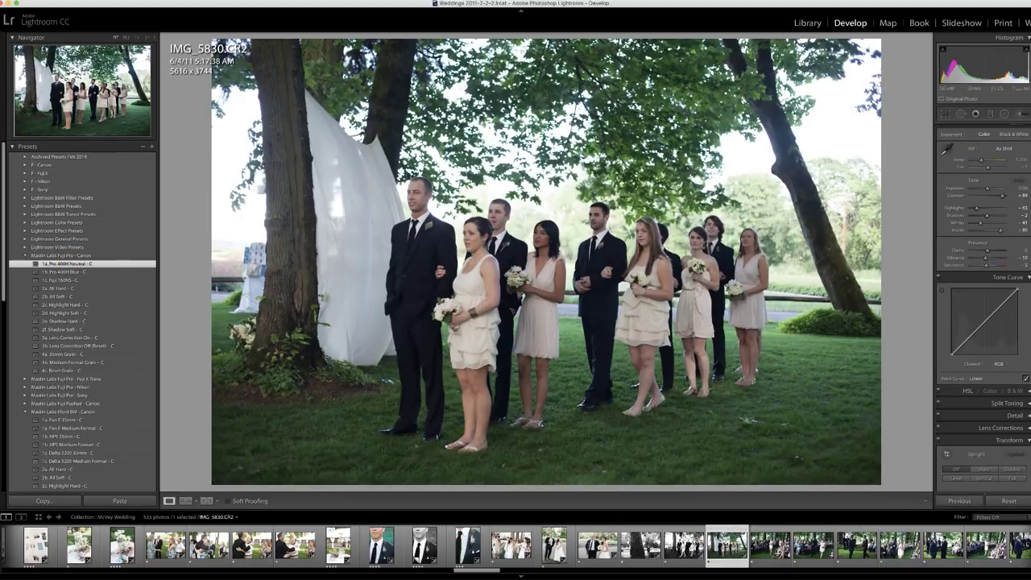
left_click_drag(987, 188, 989, 188)
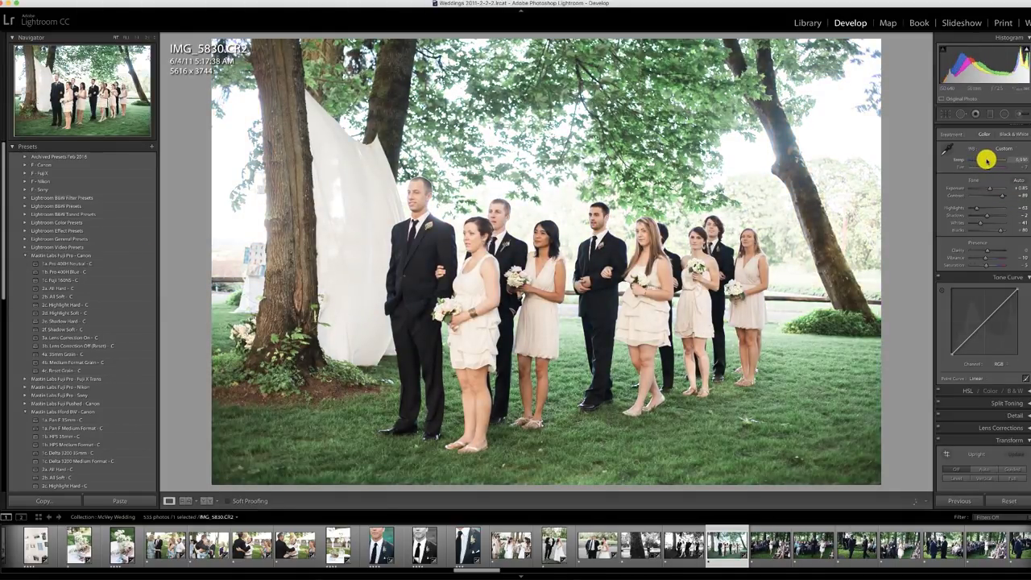
left_click(771, 554)
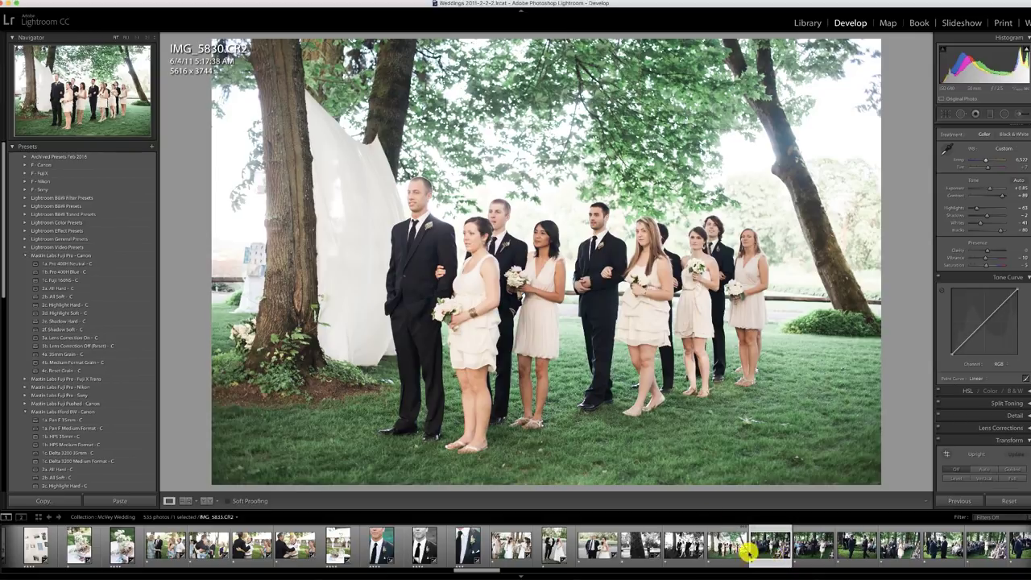
left_click(61, 263)
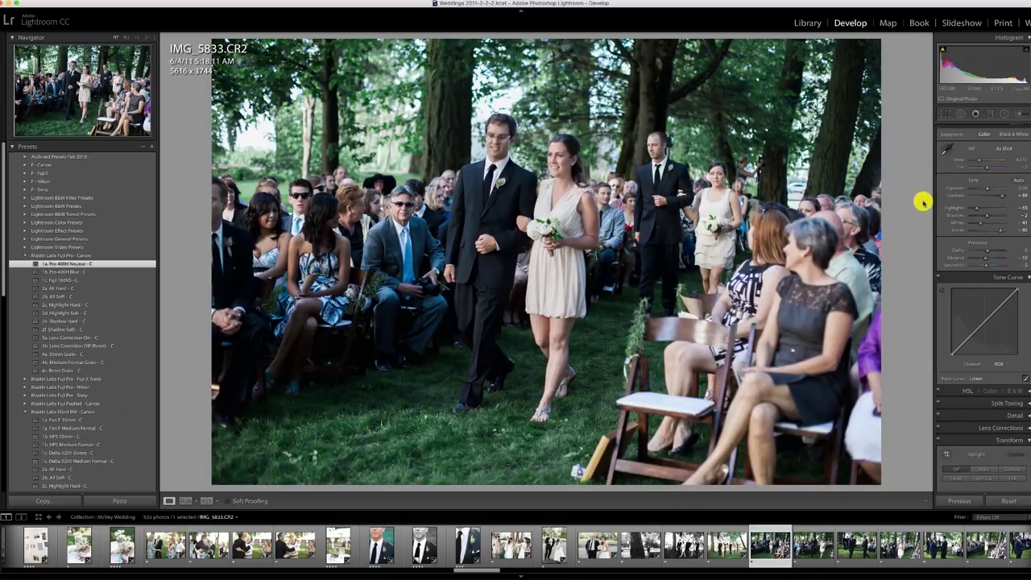
left_click_drag(977, 162, 986, 186)
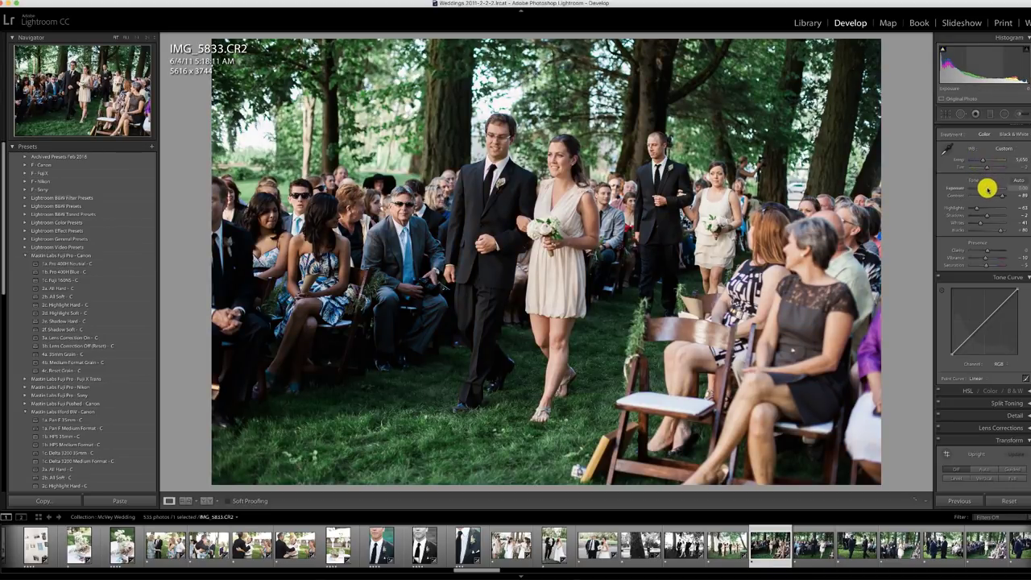
Straighten aisle photo IMG_5833 by about -2.23 degrees, leaving a crop of about 5310 x 3540
key("r")
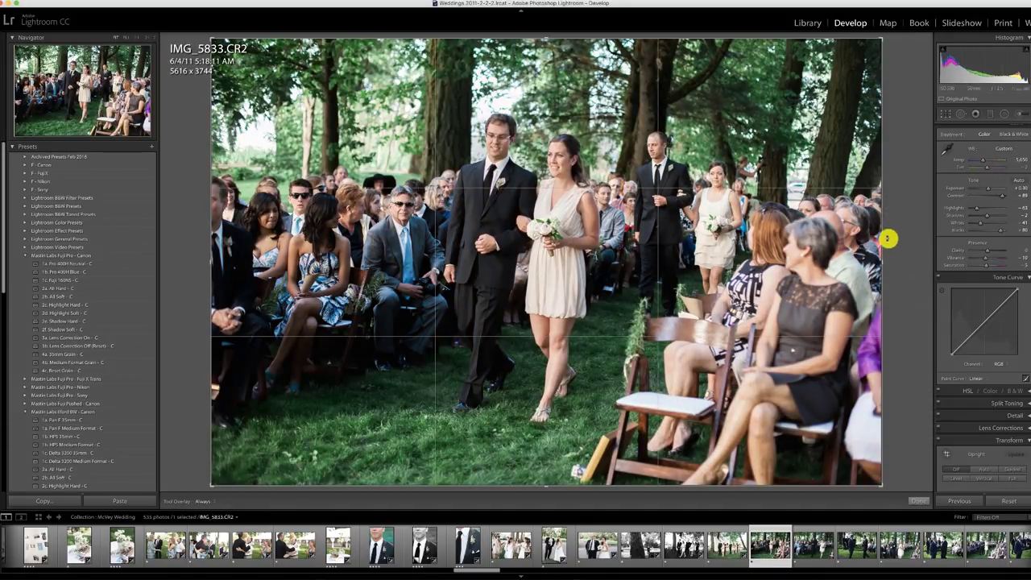
left_click_drag(893, 228, 891, 225)
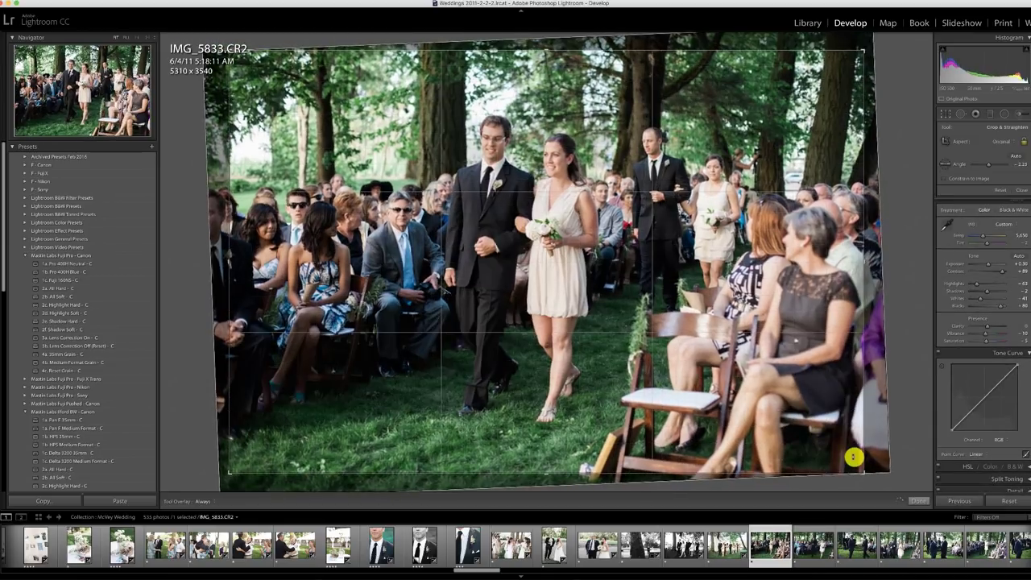
key("Return")
Reuse IMG_5833's settings on aisle photo IMG_5835, look at handshake photo IMG_5837, and return to IMG_5835
left_click(807, 547)
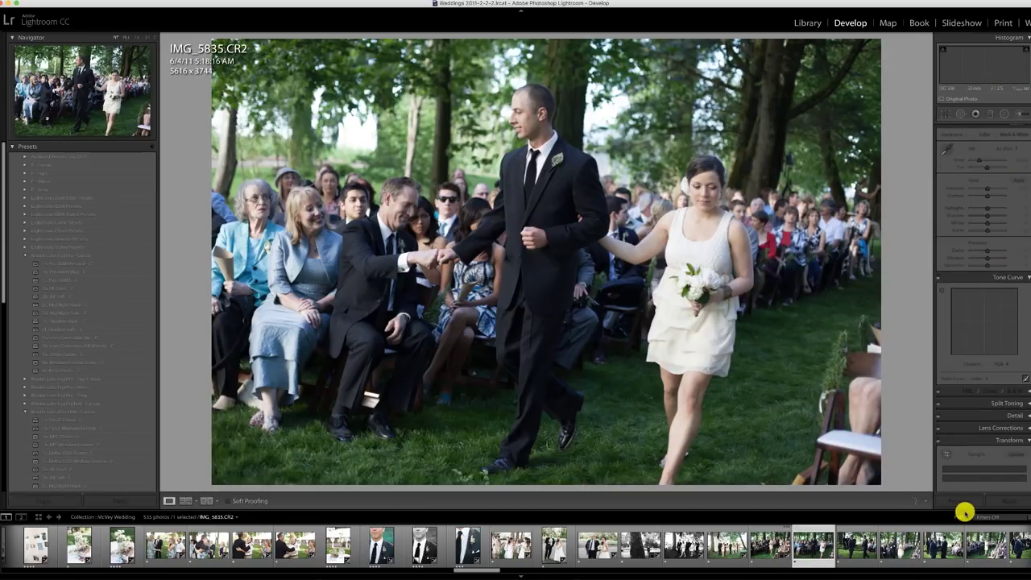
left_click(960, 503)
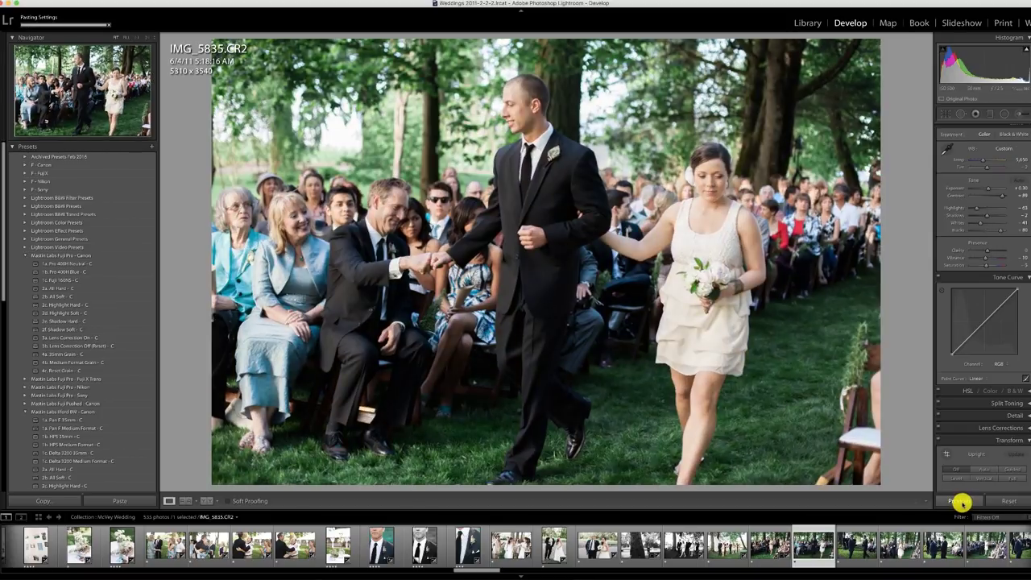
left_click(866, 549)
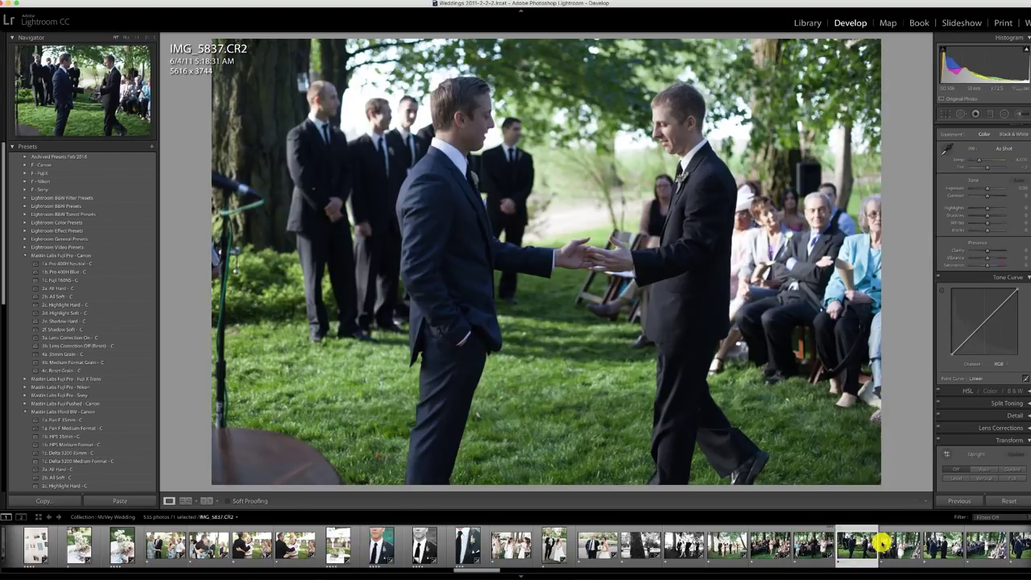
left_click(802, 550)
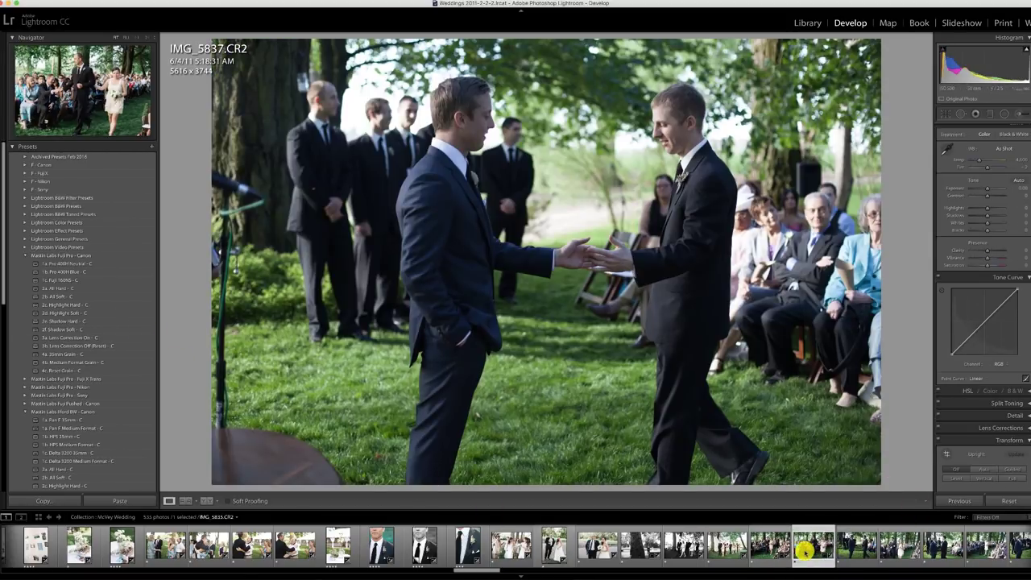
Sync the develop settings of IMG_5835 to the 16 ceremony photos that follow it in the filmstrip
scroll(849, 553, "right", 5)
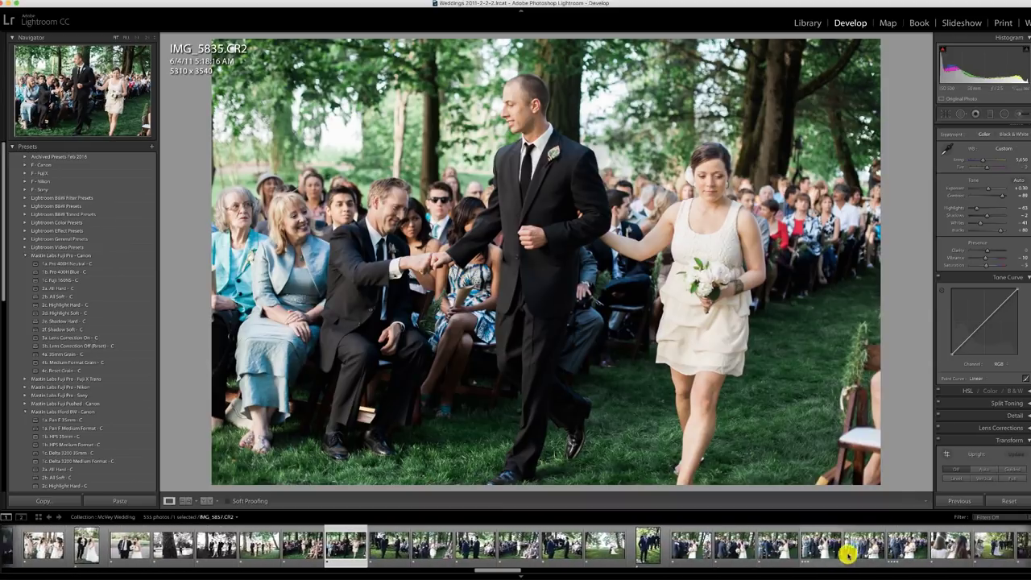
left_click(913, 548, "shift")
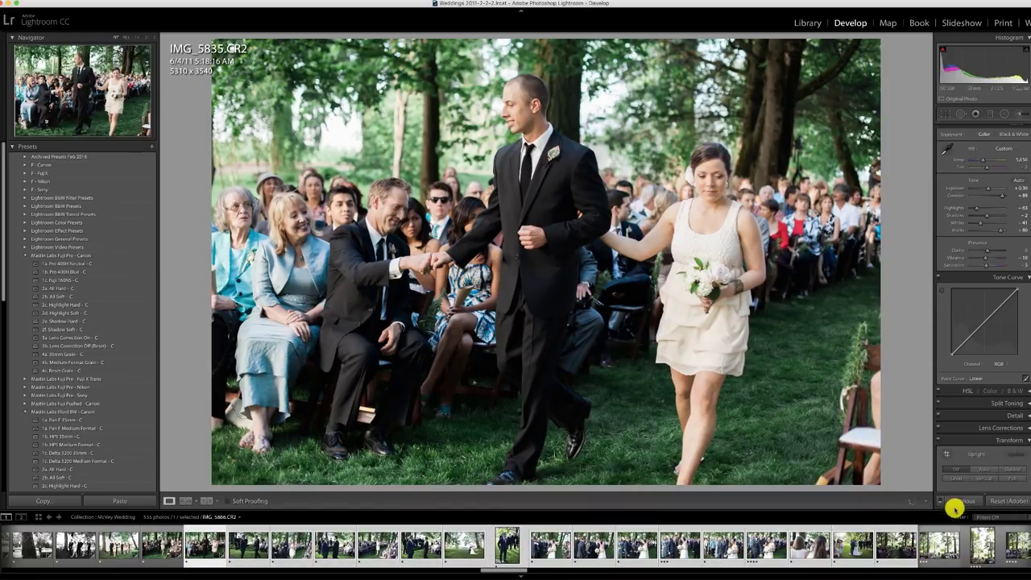
left_click(964, 501)
left_click(610, 193)
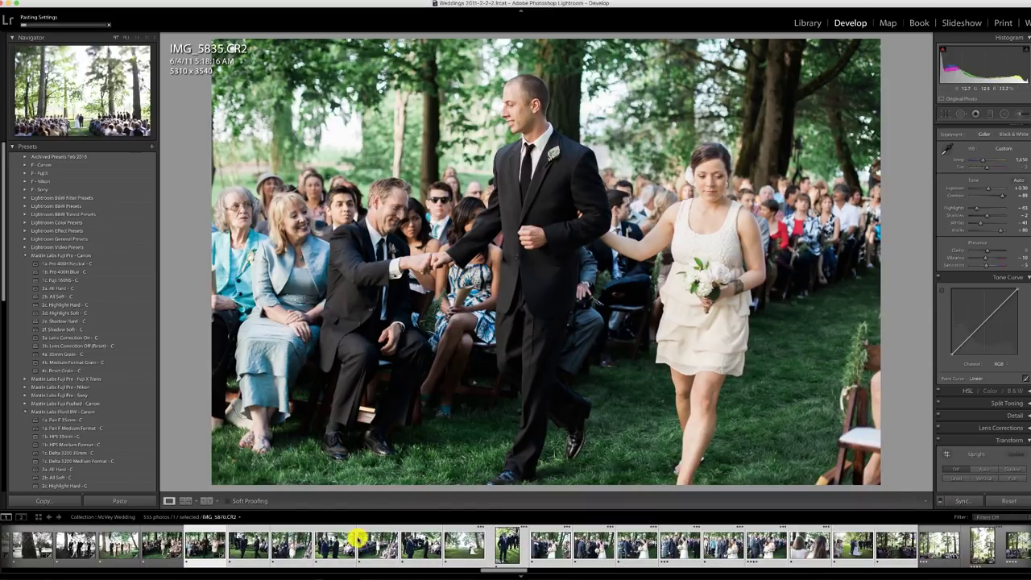
Warm IMG_5837 to a temperature of about 6,711 and raise its exposure to +0.75
left_click(172, 547)
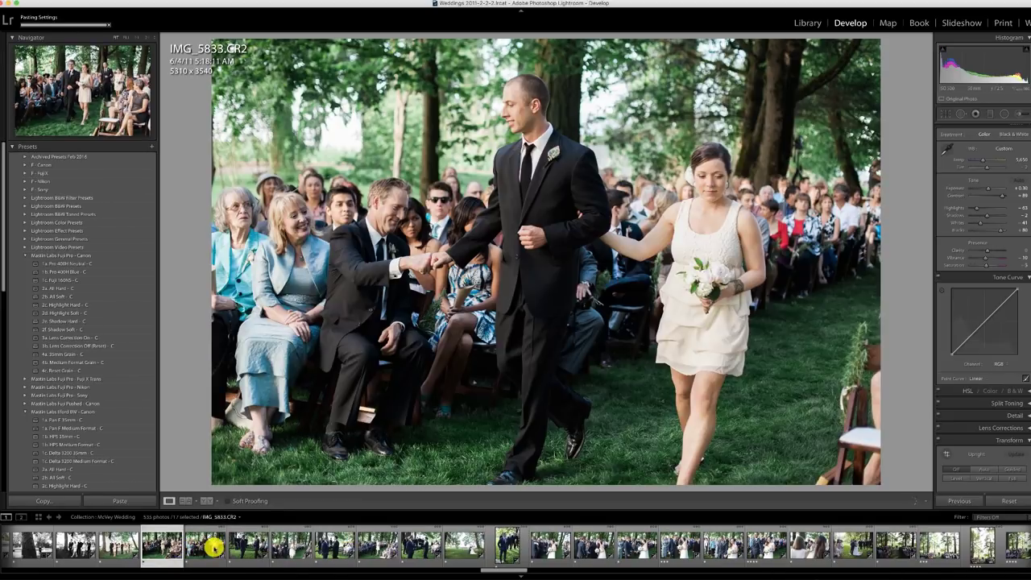
key("Right")
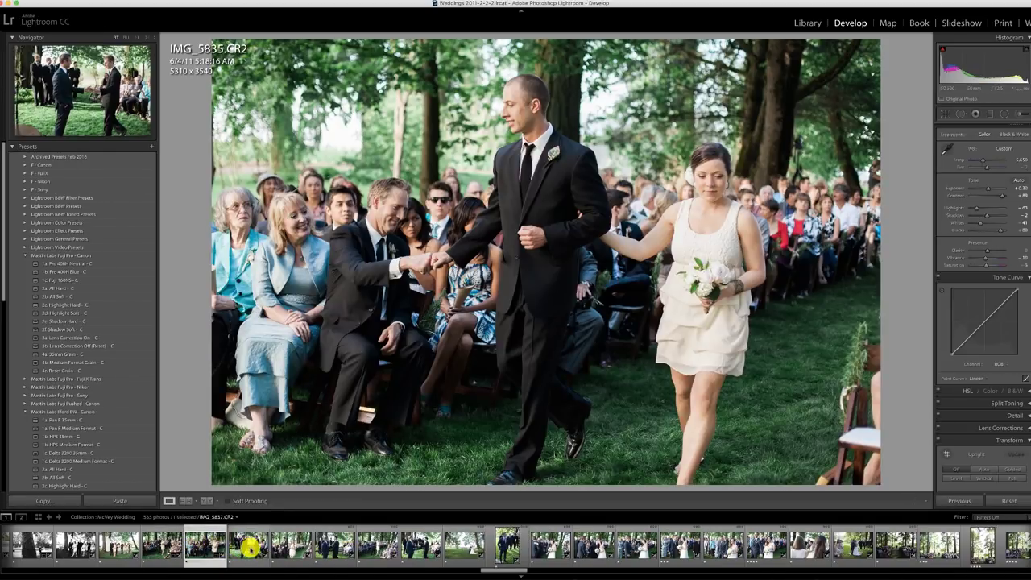
left_click(250, 548)
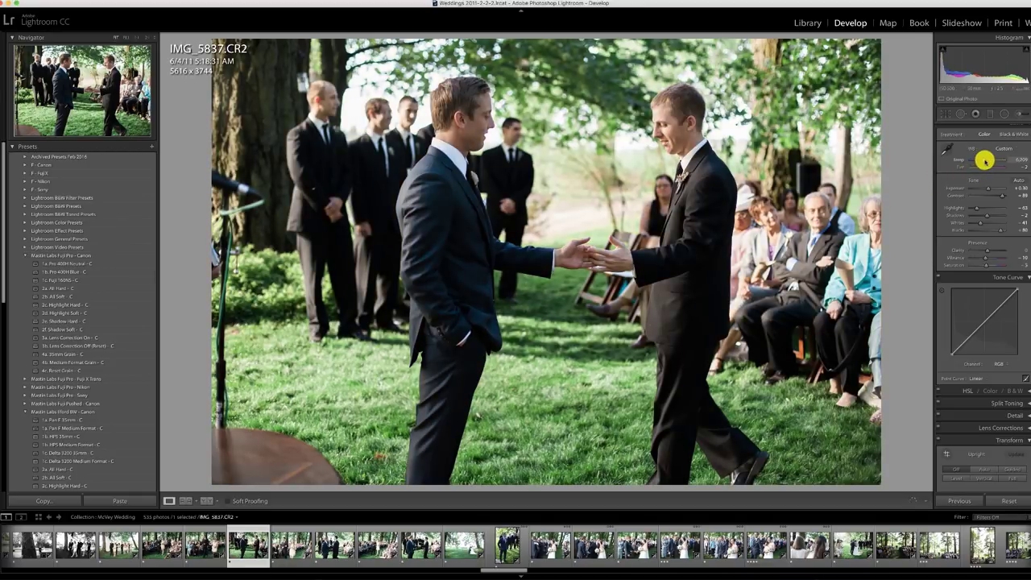
left_click_drag(989, 181, 991, 184)
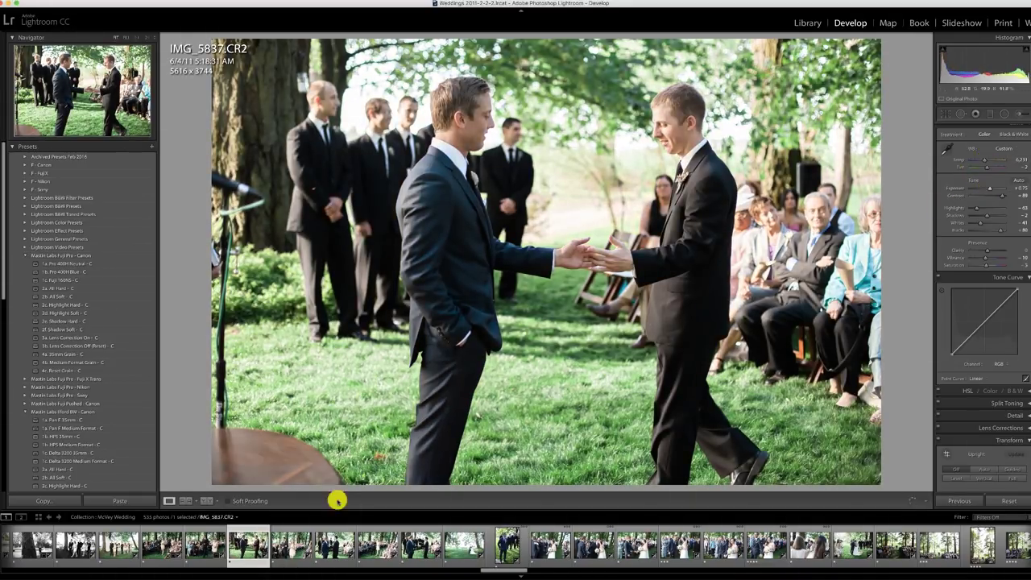
Lower the exposure of IMG_5840 to -0.40, and set IMG_5841 to temperature 6,482 and exposure +0.15
left_click(291, 546)
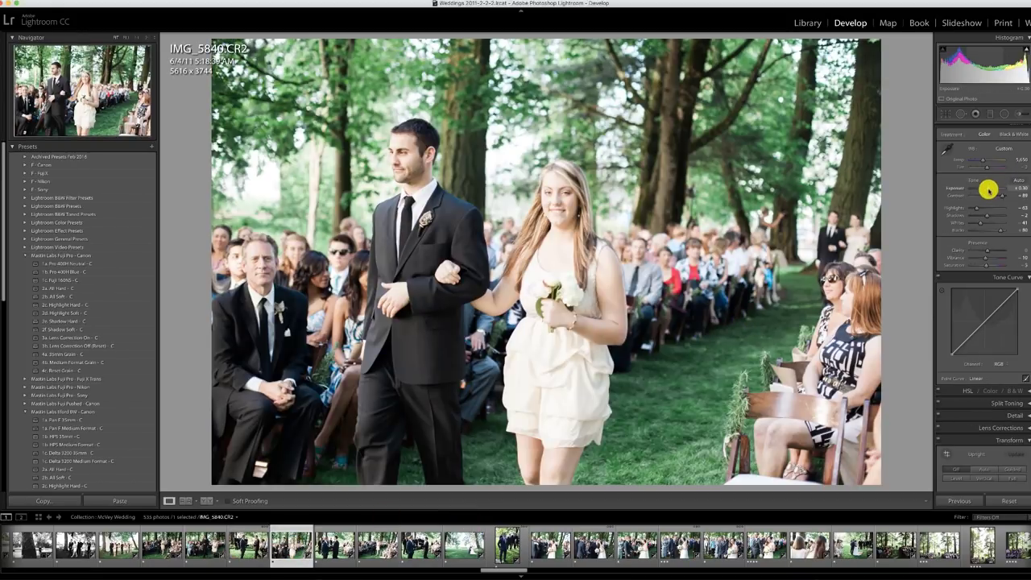
left_click_drag(988, 190, 985, 188)
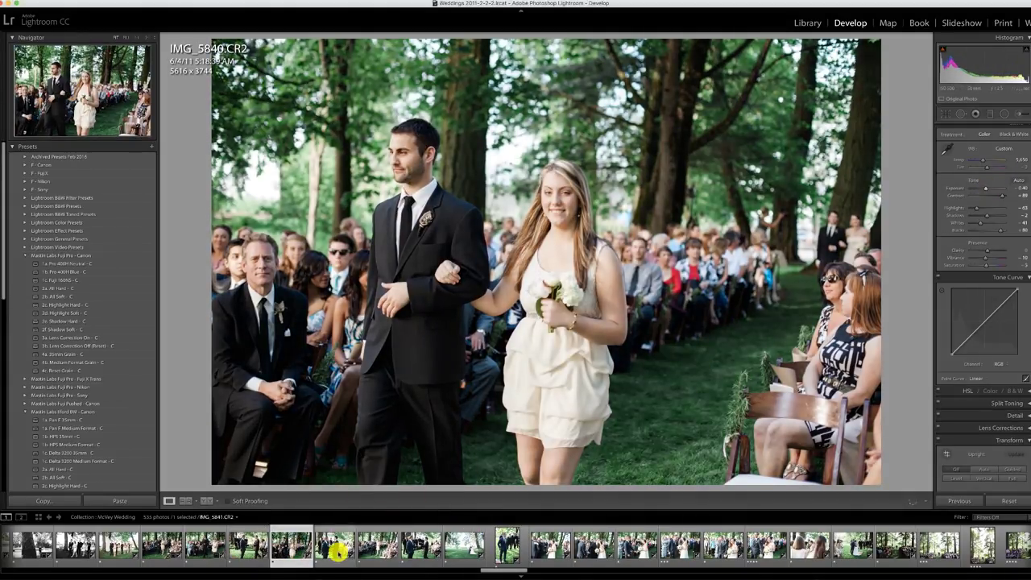
left_click(337, 551)
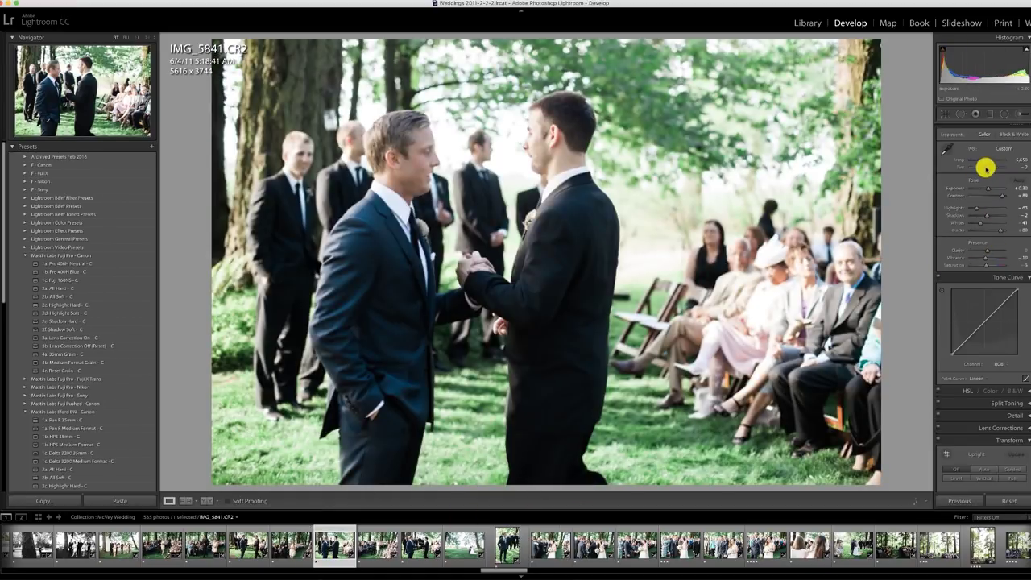
left_click_drag(984, 161, 986, 190)
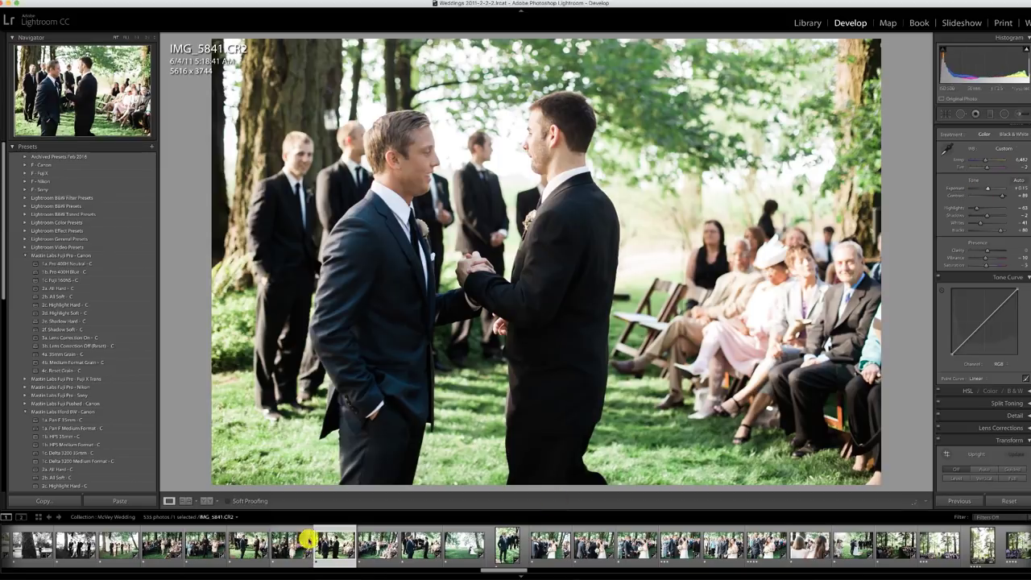
Set IMG_5845 to exposure -0.50 and temperature 6,291, and fine-tune the exposure of IMG_5846
left_click(365, 547)
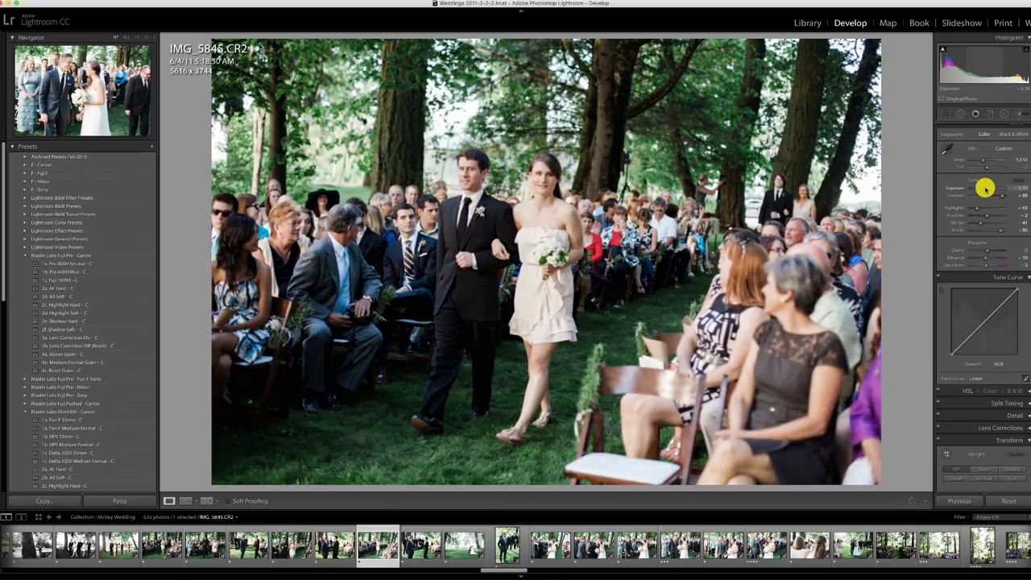
left_click_drag(983, 159, 986, 161)
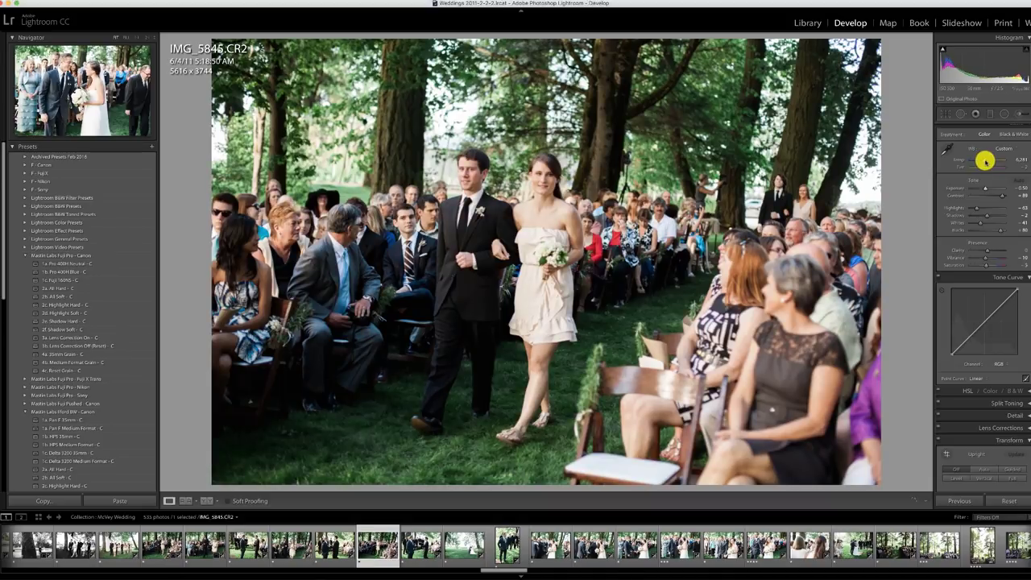
left_click(427, 543)
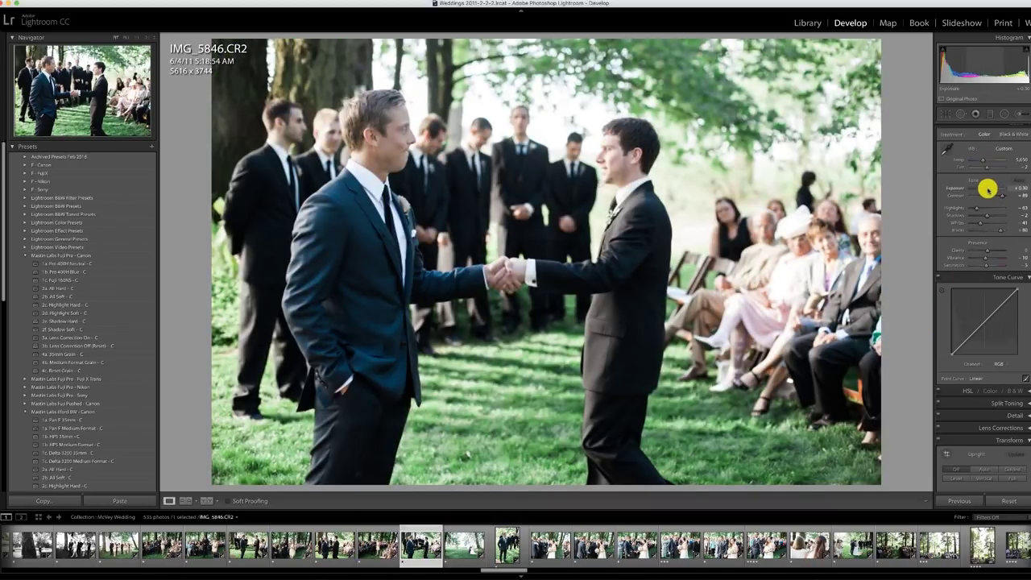
left_click_drag(987, 188, 987, 187)
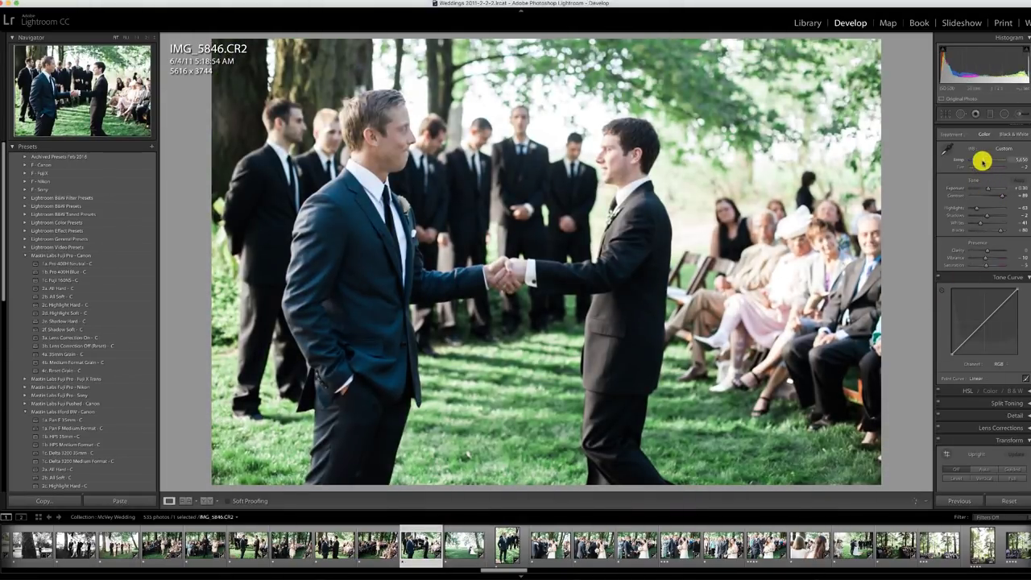
Set IMG_5848 to temperature 6,907 and exposure -0.95, and convert it to black and white with the Pan F 35mm preset
left_click(453, 551)
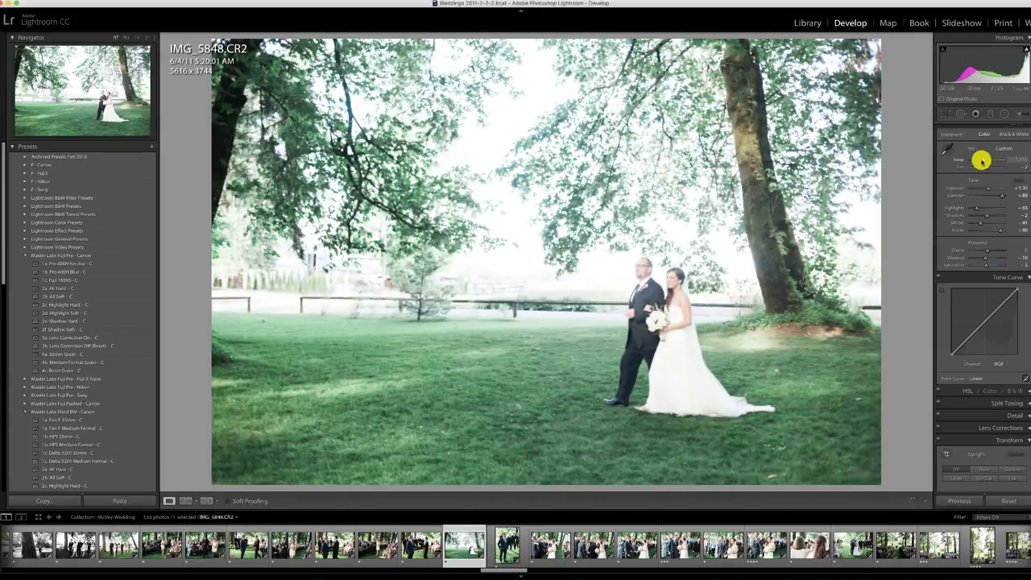
left_click_drag(992, 190, 982, 188)
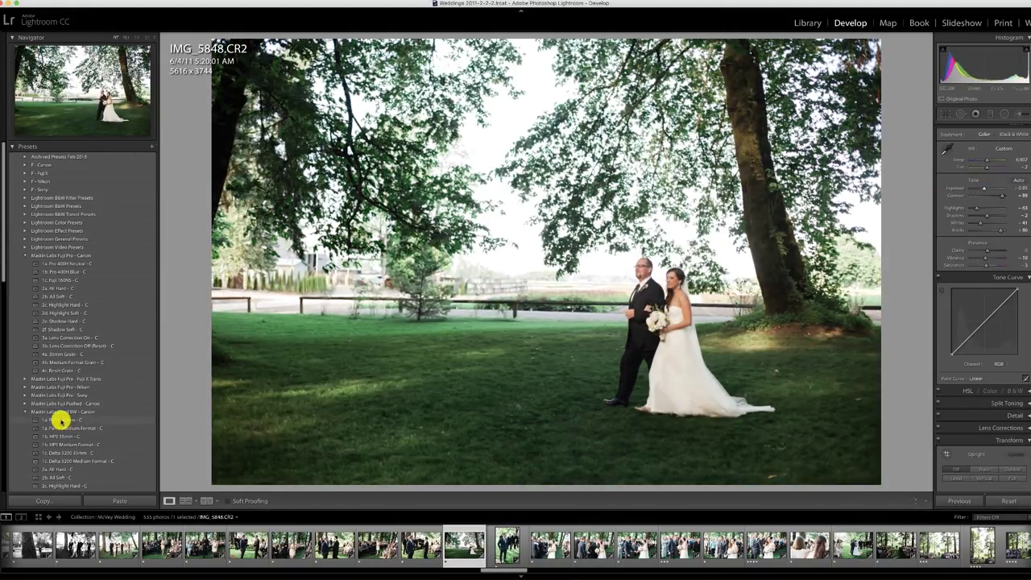
key("v")
key("v")
key("v")
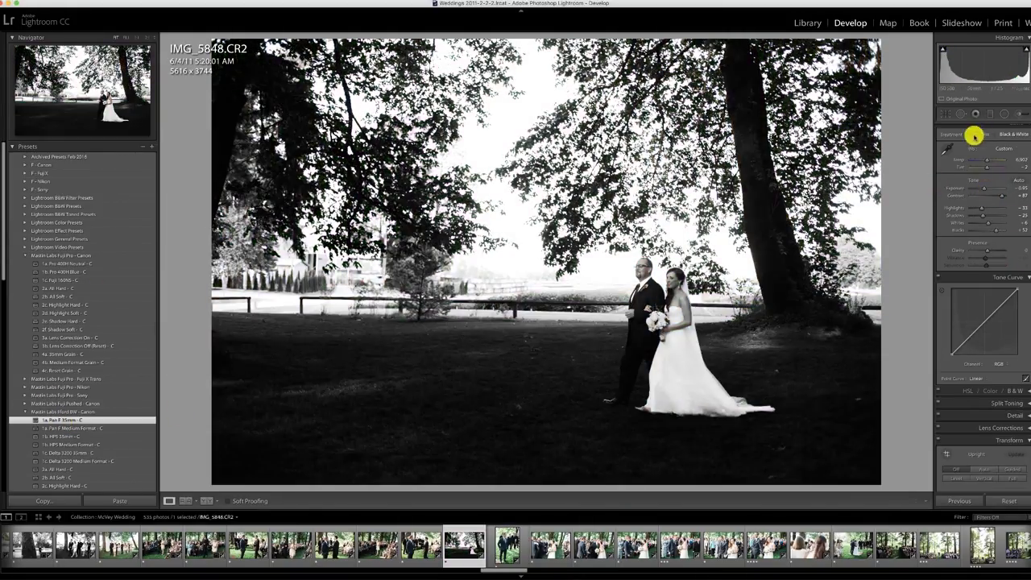
Crop IMG_5848 at its original aspect ratio around the walking couple, to about 3832 x 2555
key("r")
left_click_drag(518, 37, 575, 105)
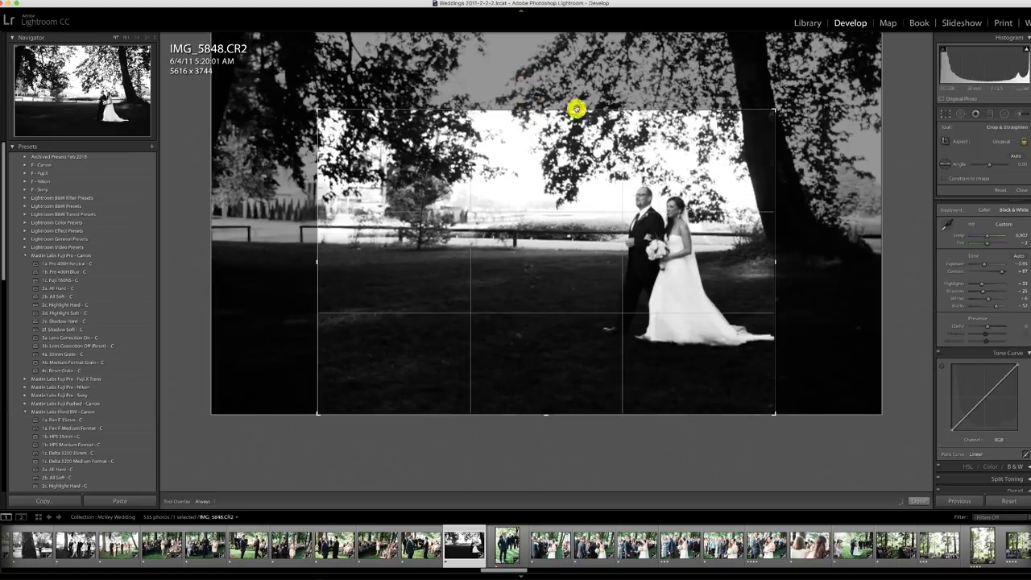
left_click_drag(561, 158, 536, 153)
key("Return")
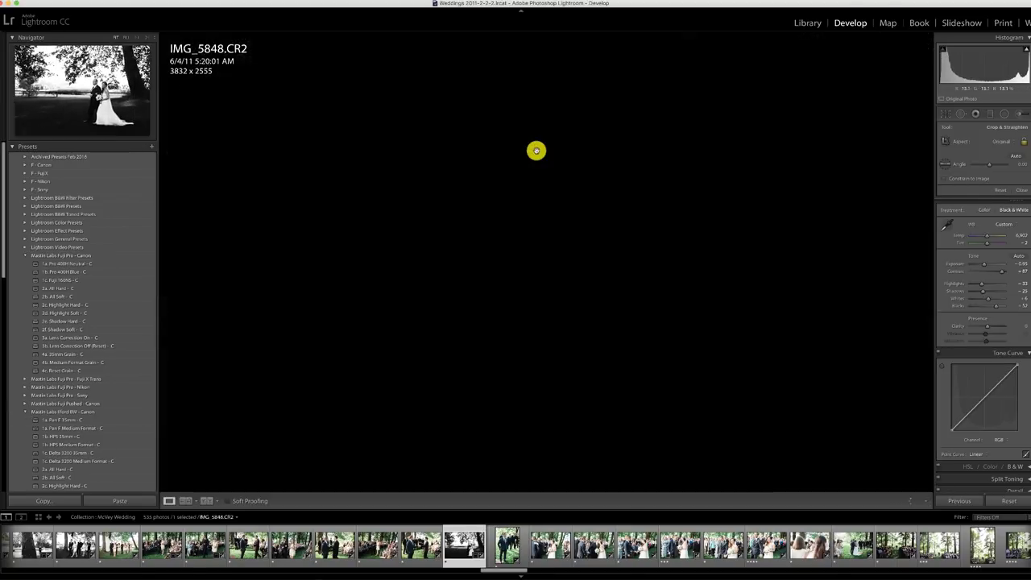
Raise the exposure of IMG_5848 to about -0.33 and tighten its crop around the couple to about 3233 x 2155
left_click_drag(981, 184, 986, 188)
key("r")
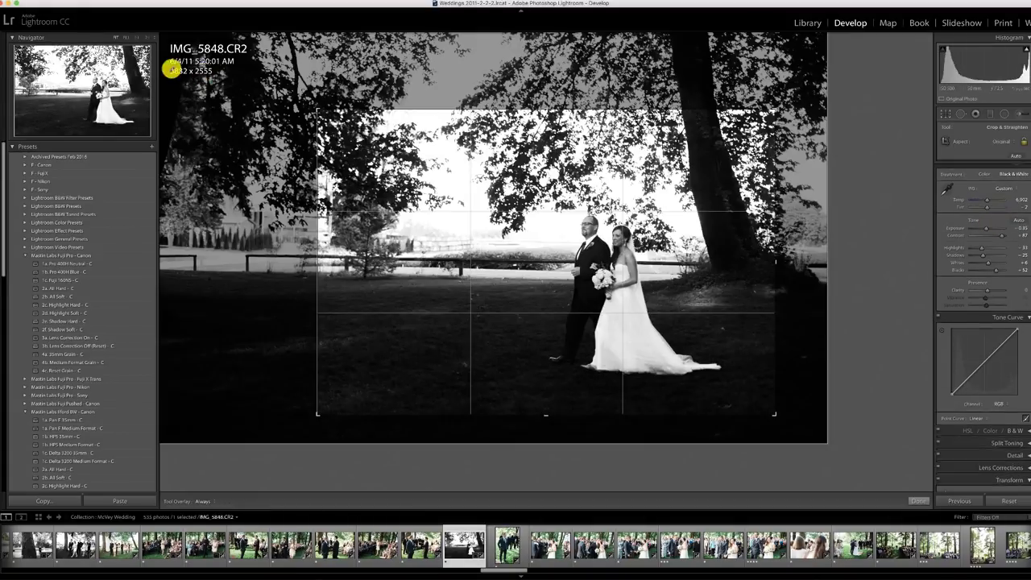
key("r")
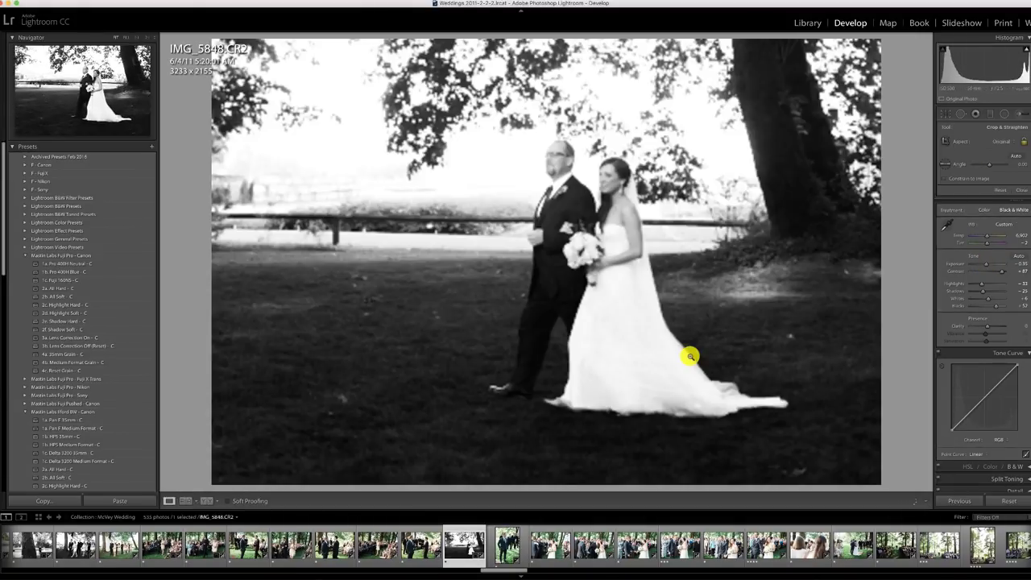
Set IMG_5850 to temperature 7,374 and exposure +0.60, and lower the exposure of IMG_5852 to about -0.55
left_click(514, 550)
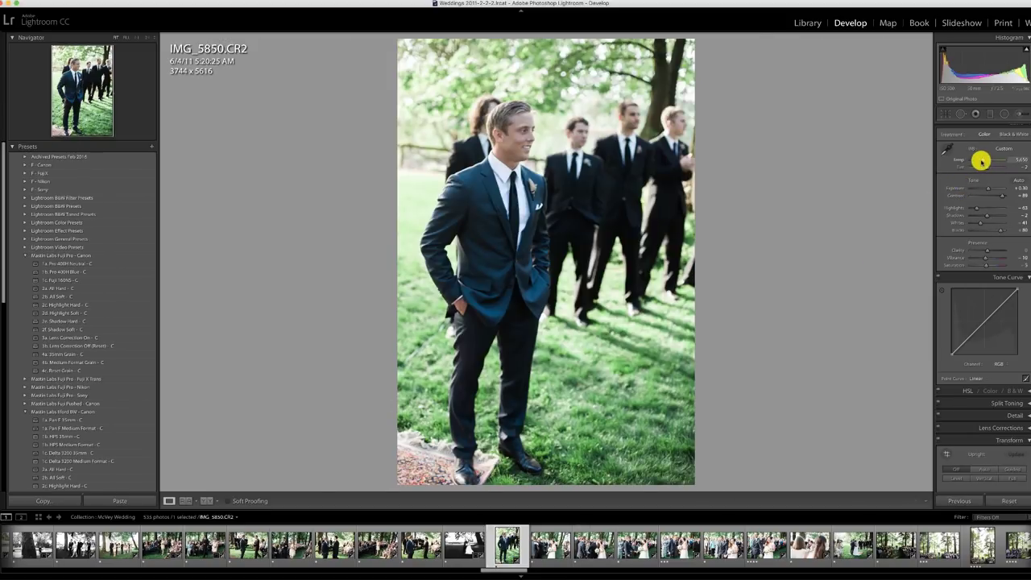
left_click_drag(995, 188, 990, 188)
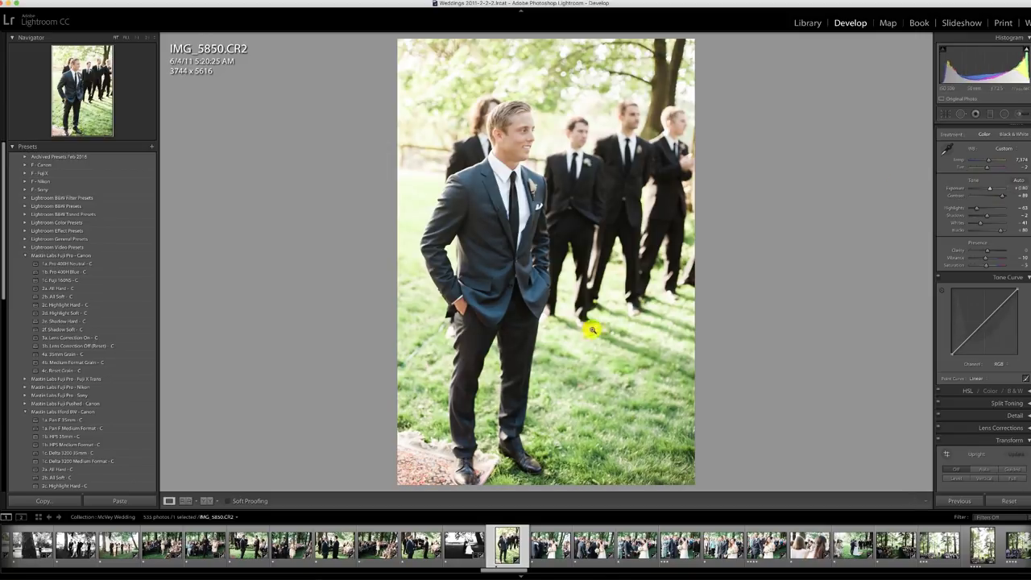
left_click(550, 545)
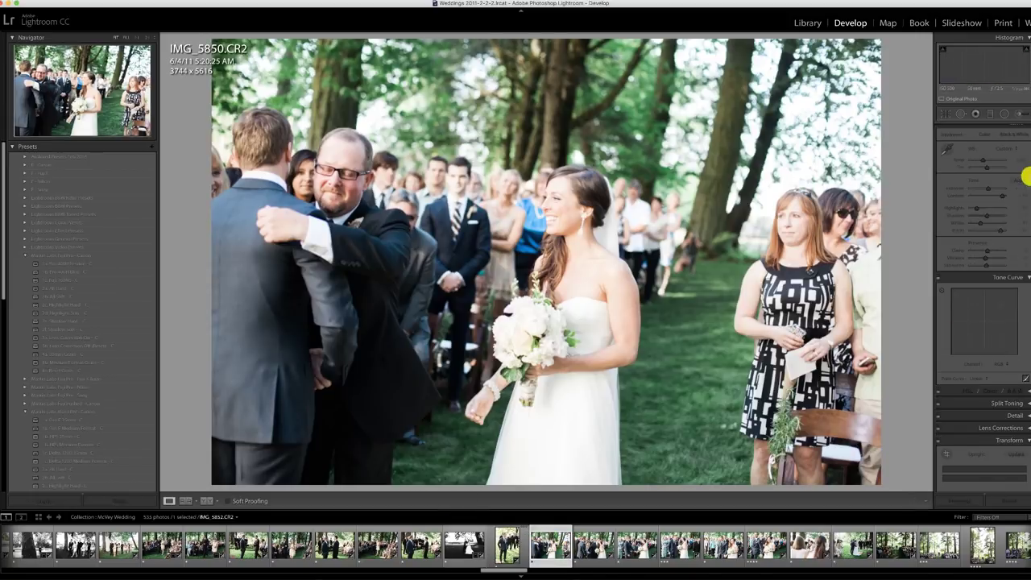
left_click_drag(988, 189, 982, 188)
Apply the previous photo's settings to IMG_5854 and IMG_5856, and adjust the exposure of IMG_5856 to about -0.25
left_click(600, 544)
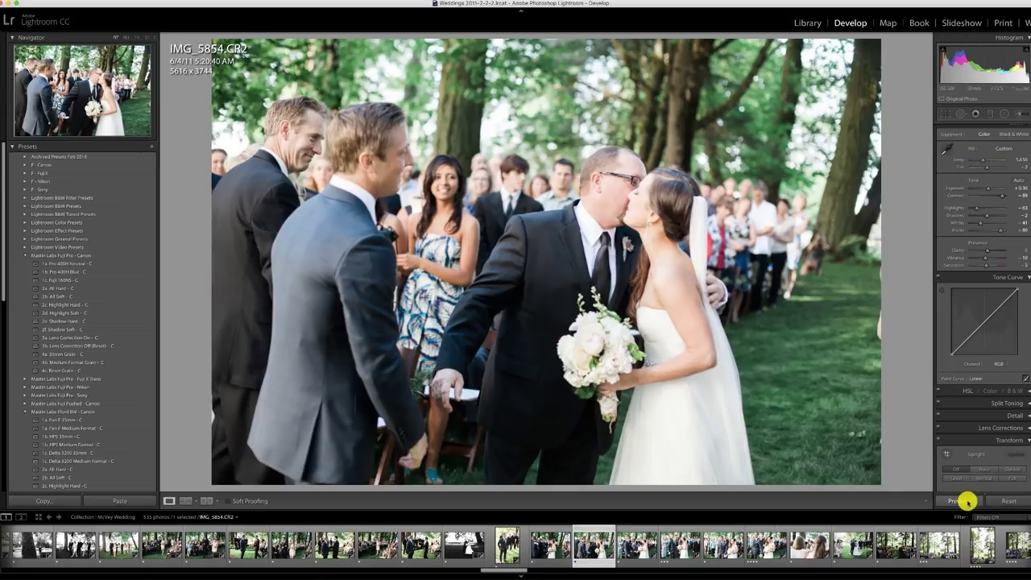
left_click(966, 500)
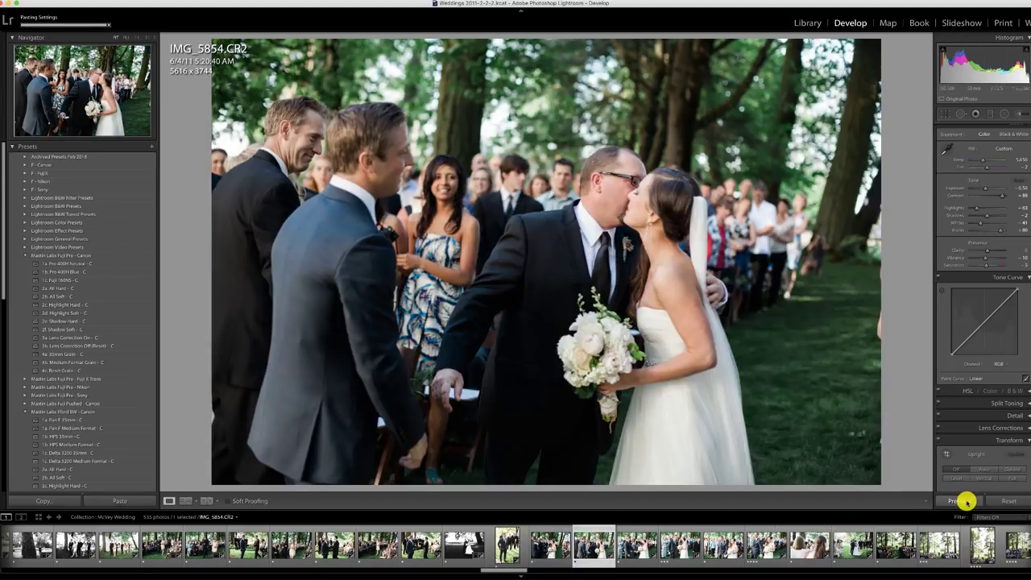
left_click(644, 547)
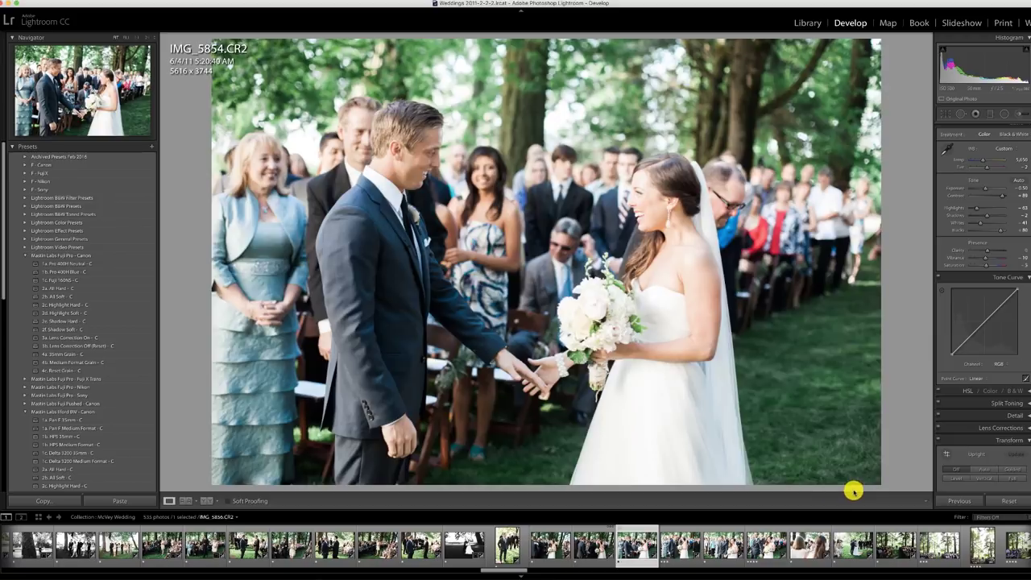
left_click(955, 497)
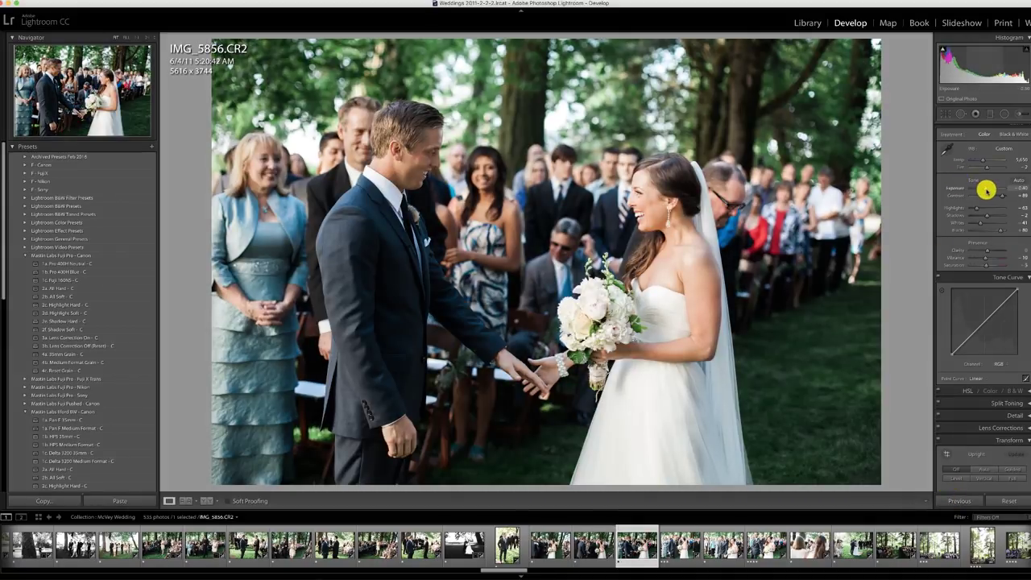
left_click_drag(986, 190, 988, 190)
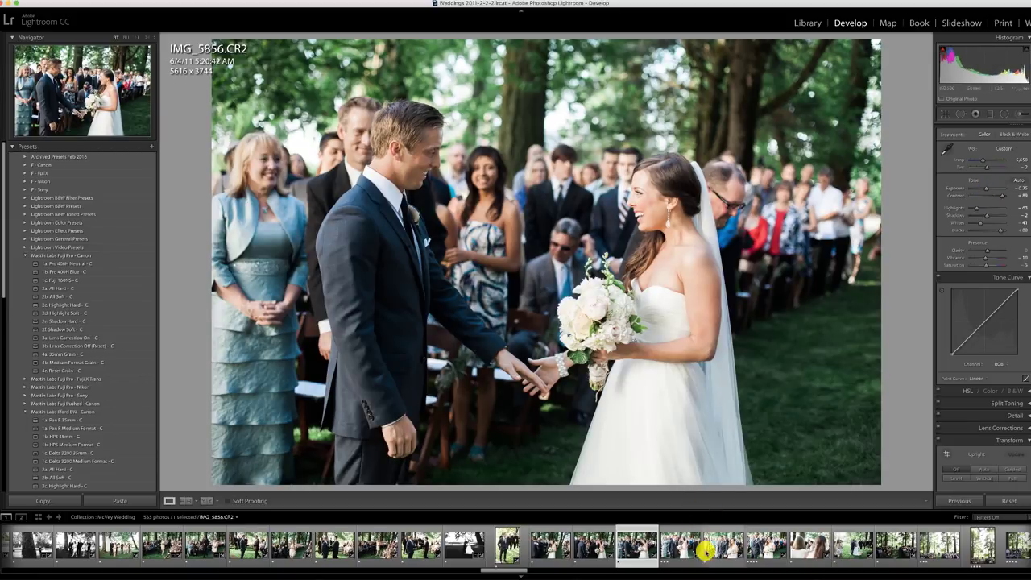
Apply the previous photo's settings to IMG_5857, IMG_5858 and IMG_5859, and lower the exposure of IMG_5859 to about -0.55
left_click(685, 550)
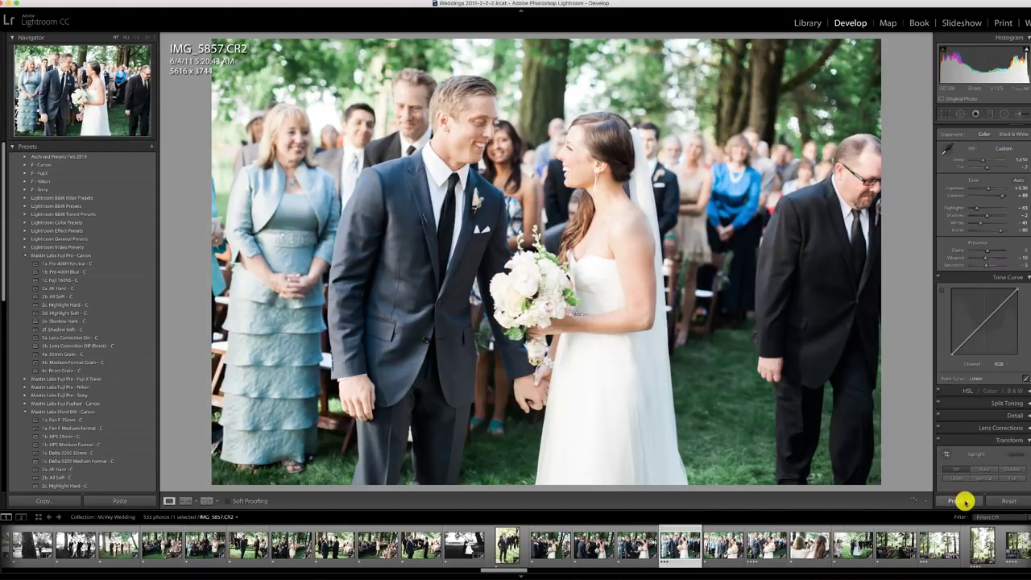
left_click(960, 501)
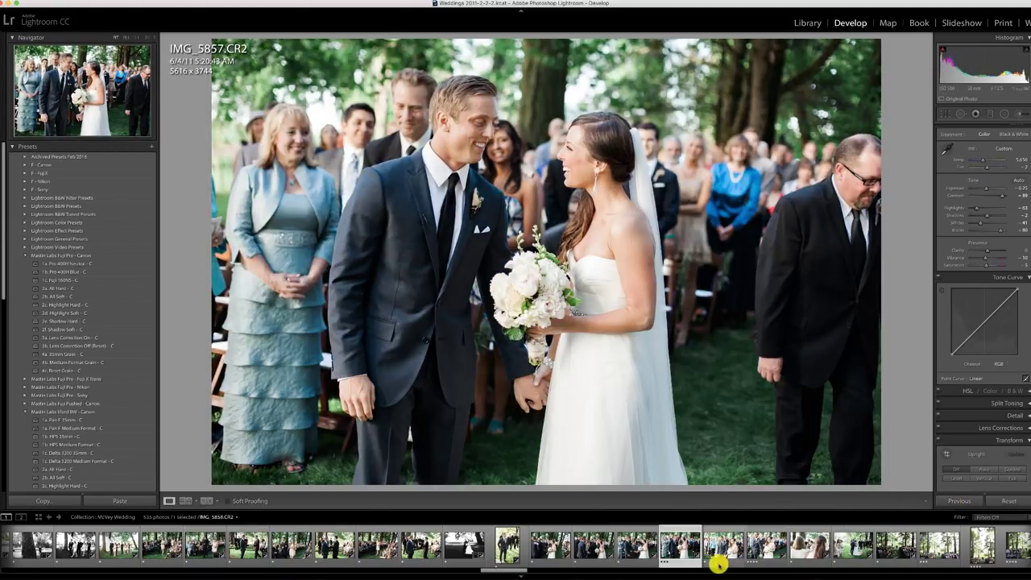
left_click(716, 547)
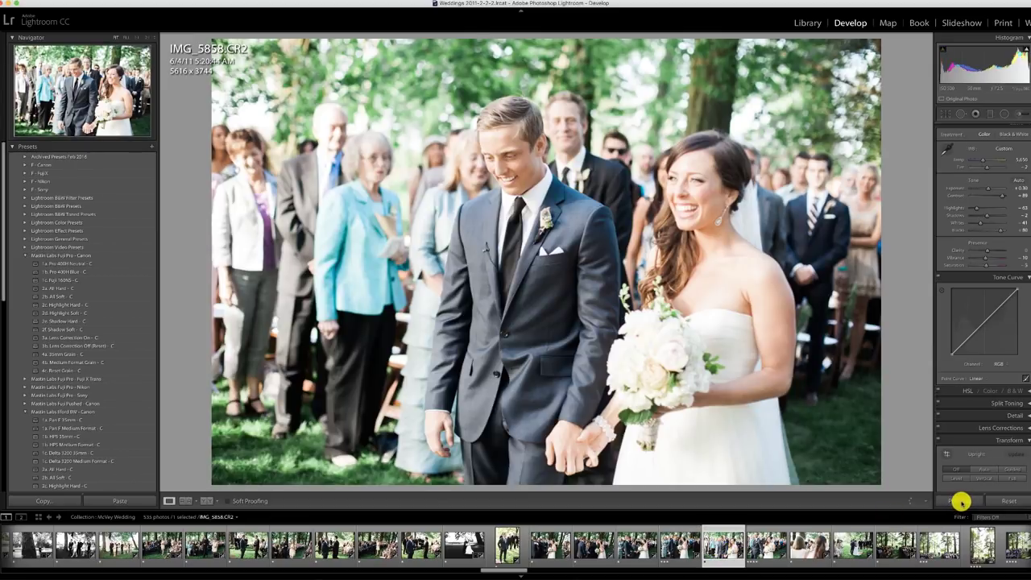
left_click(960, 501)
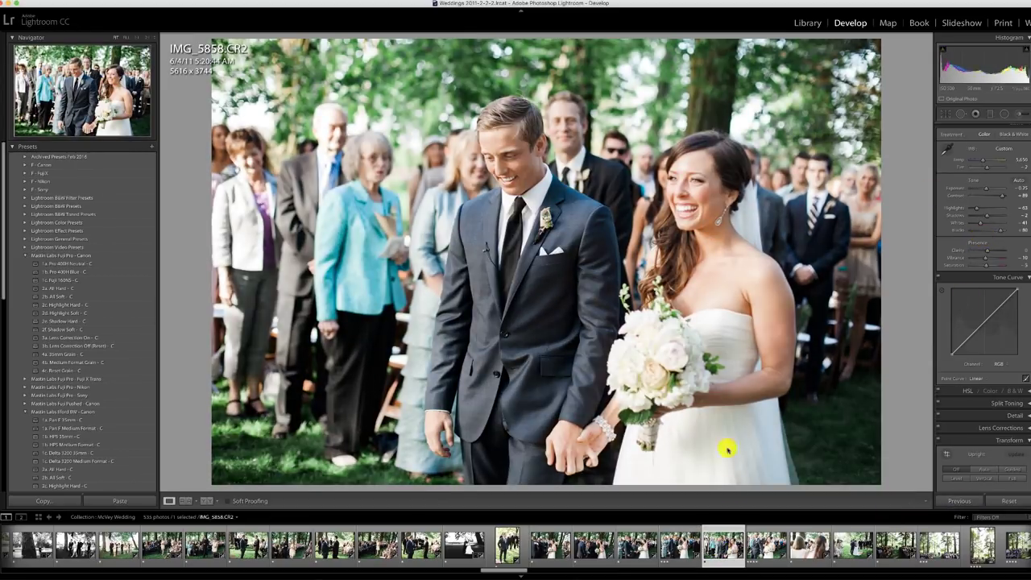
left_click(762, 548)
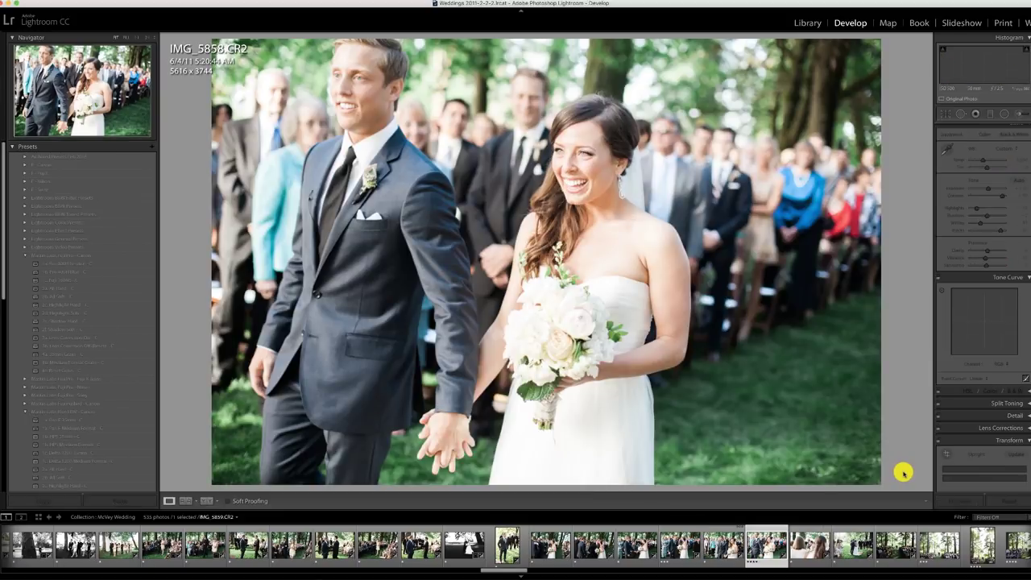
left_click(958, 500)
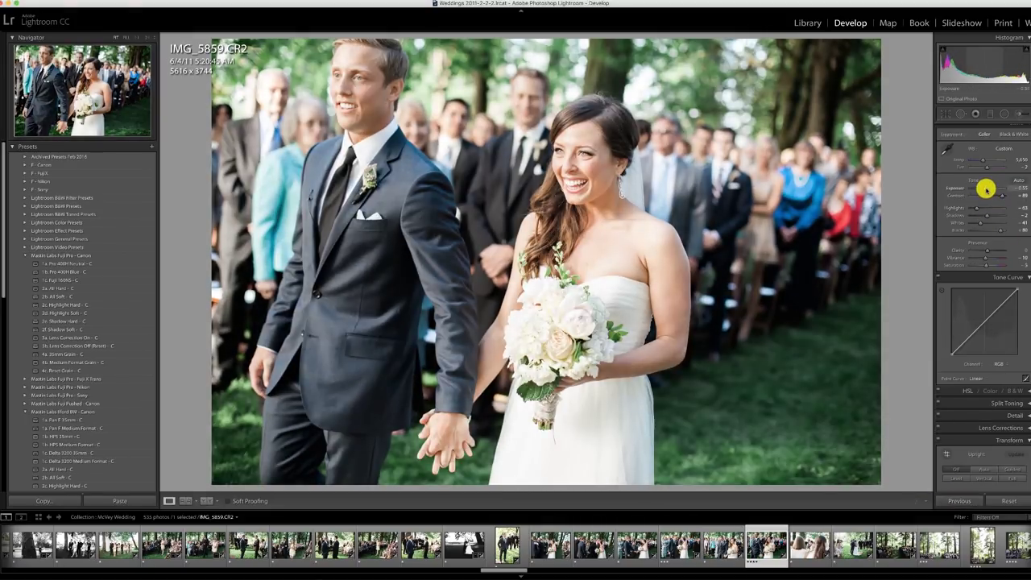
left_click(762, 546)
Convert IMG_5860 to black and white with the 1a. Pan F 35mm preset and crop it to about 5218 x 3478 around the couple
left_click(797, 545)
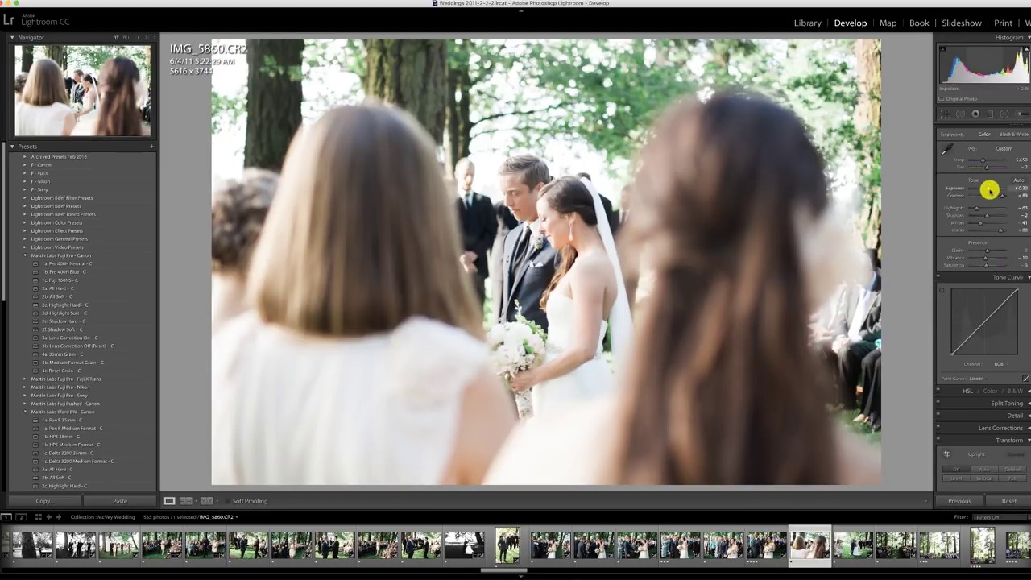
left_click(87, 418)
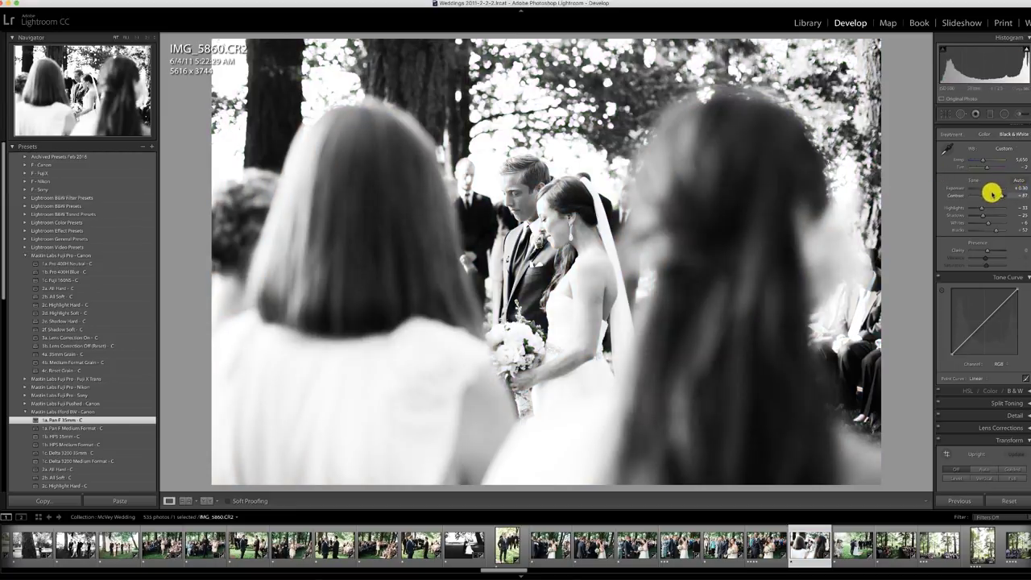
key("r")
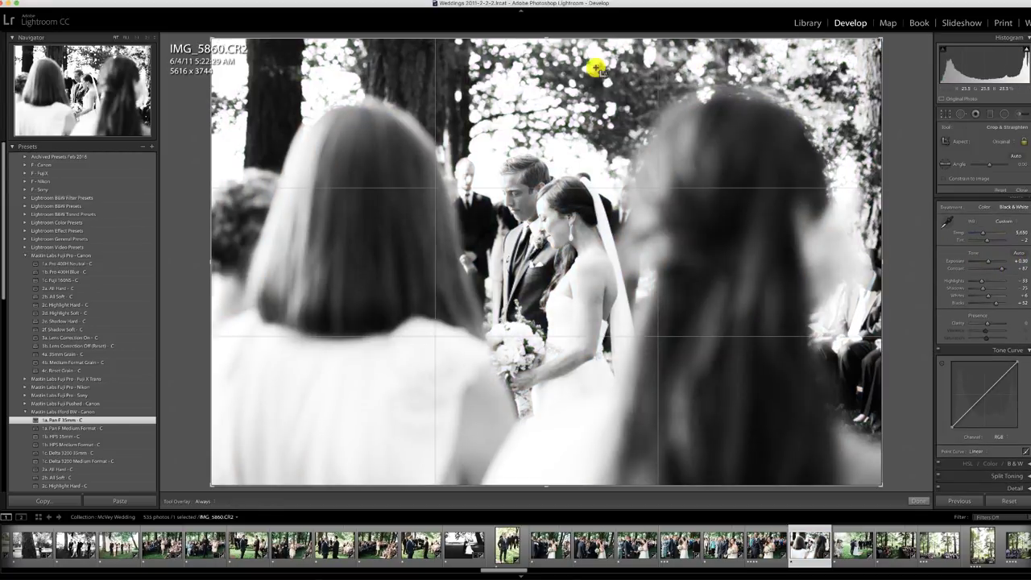
left_click_drag(544, 54, 667, 99)
key("Return")
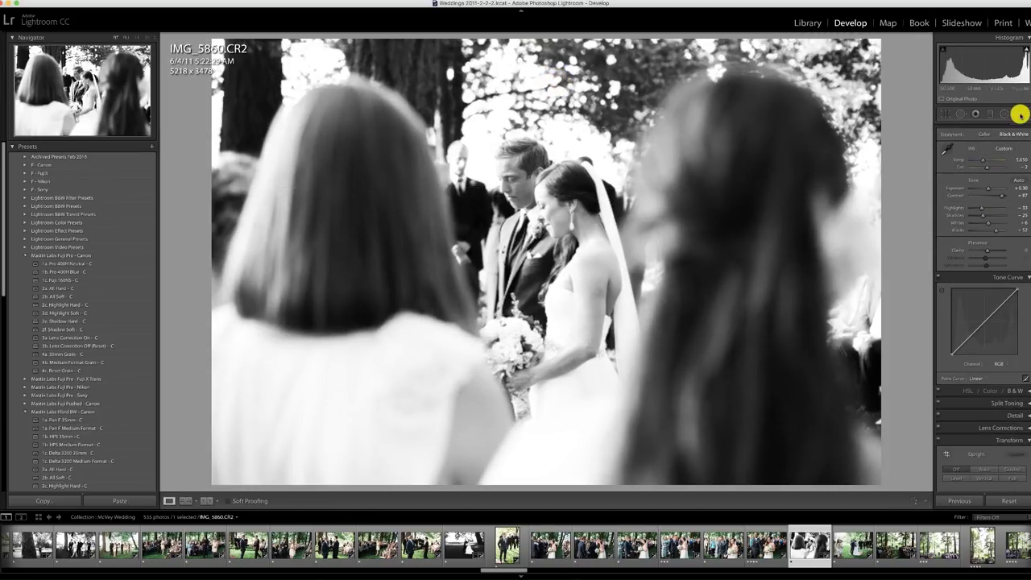
Darken the blurred foreground women in IMG_5860 with several separate adjustment brush strokes at exposure about -1.33
left_click(1019, 115)
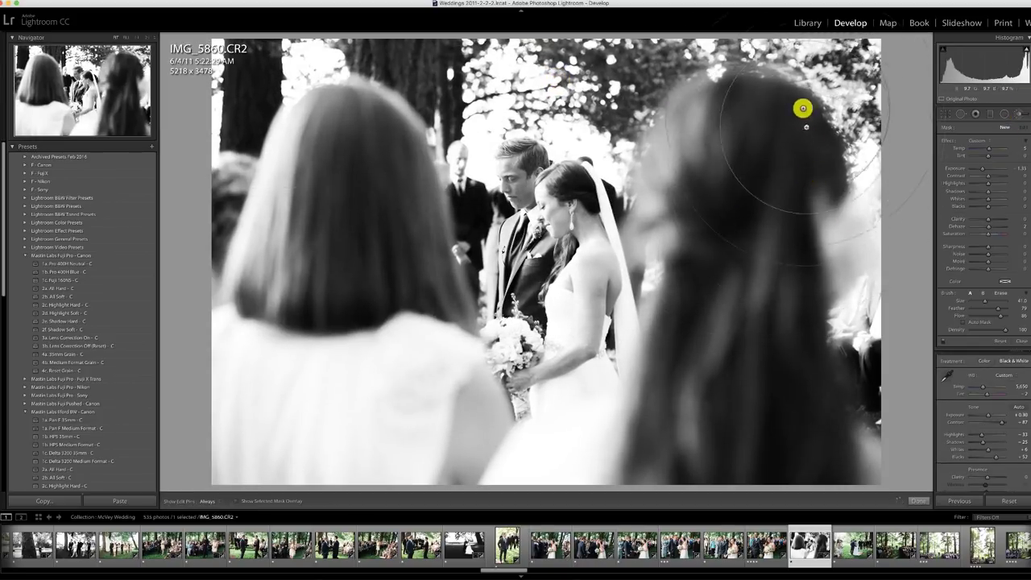
mouse_move(819, 312)
left_mouse_down()
mouse_move(591, 490)
mouse_move(294, 373)
mouse_move(253, 46)
mouse_move(280, 33)
mouse_move(277, 66)
mouse_move(354, 65)
left_mouse_up()
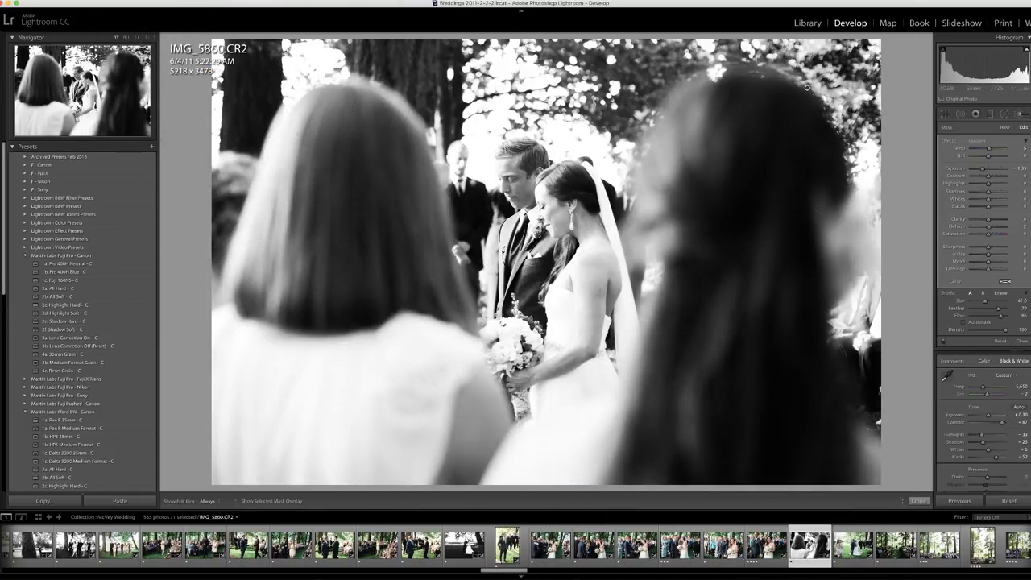
left_click(1008, 128)
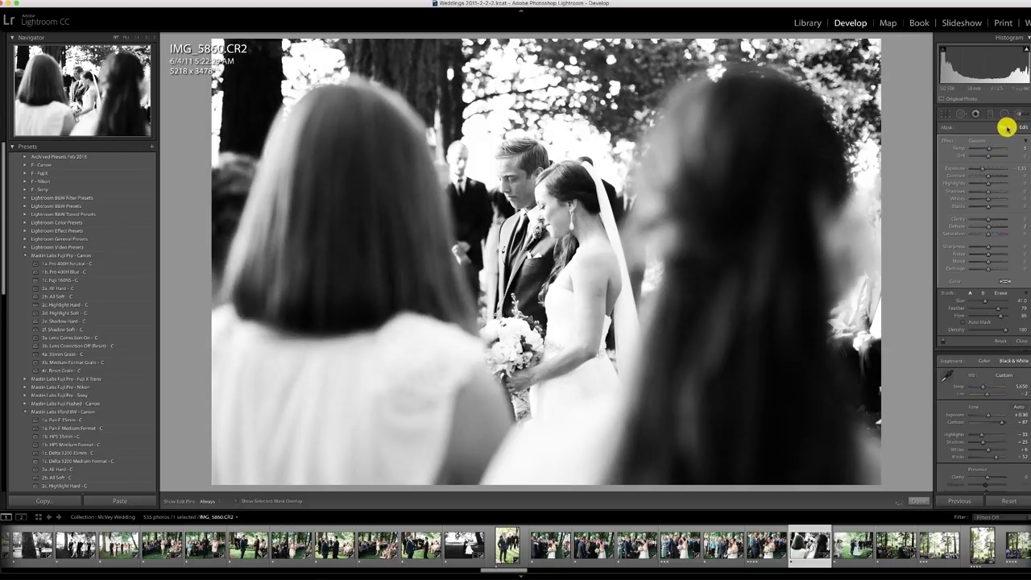
key("h")
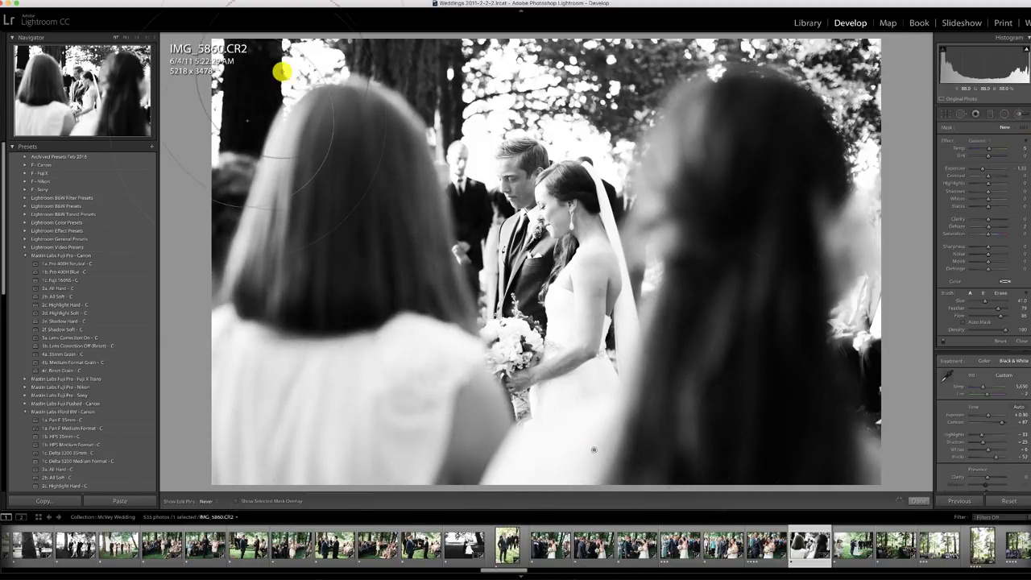
key("h")
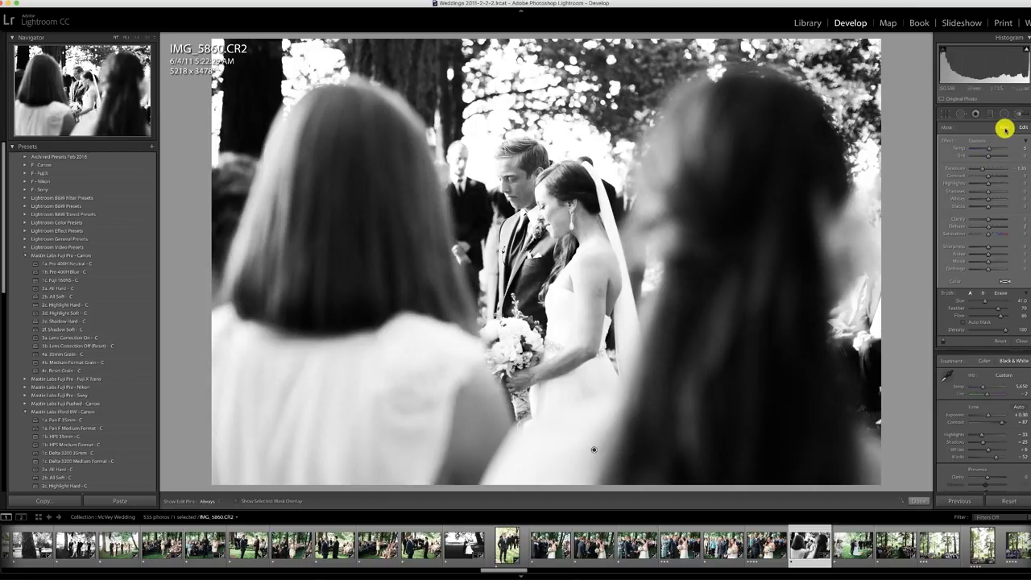
left_click(1004, 129)
key("h")
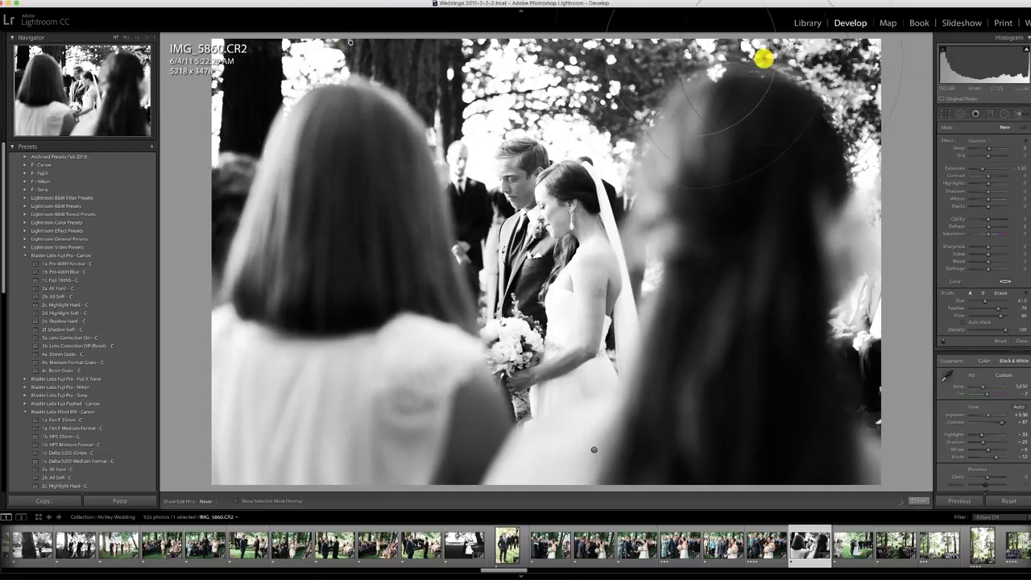
left_click(1020, 115)
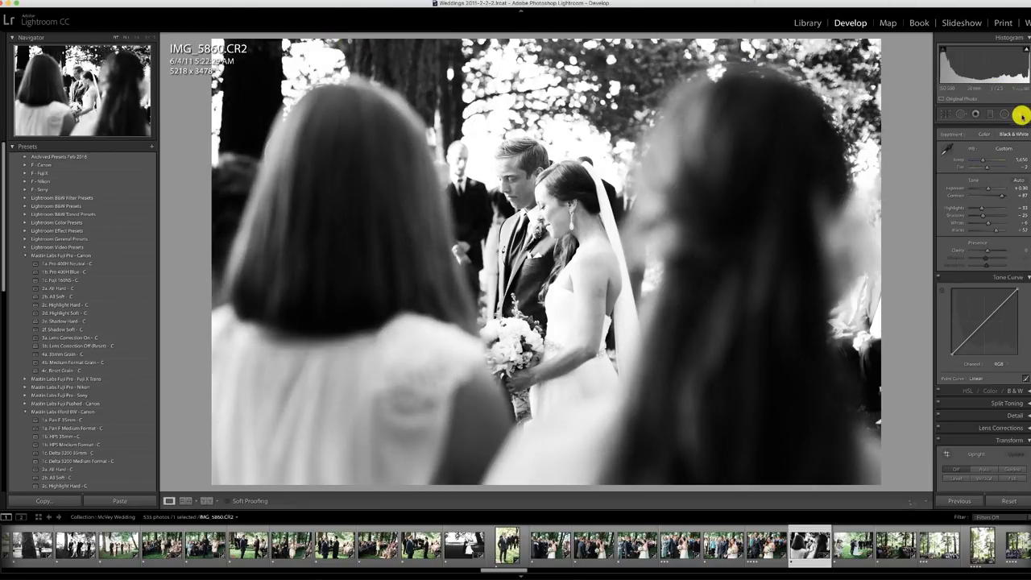
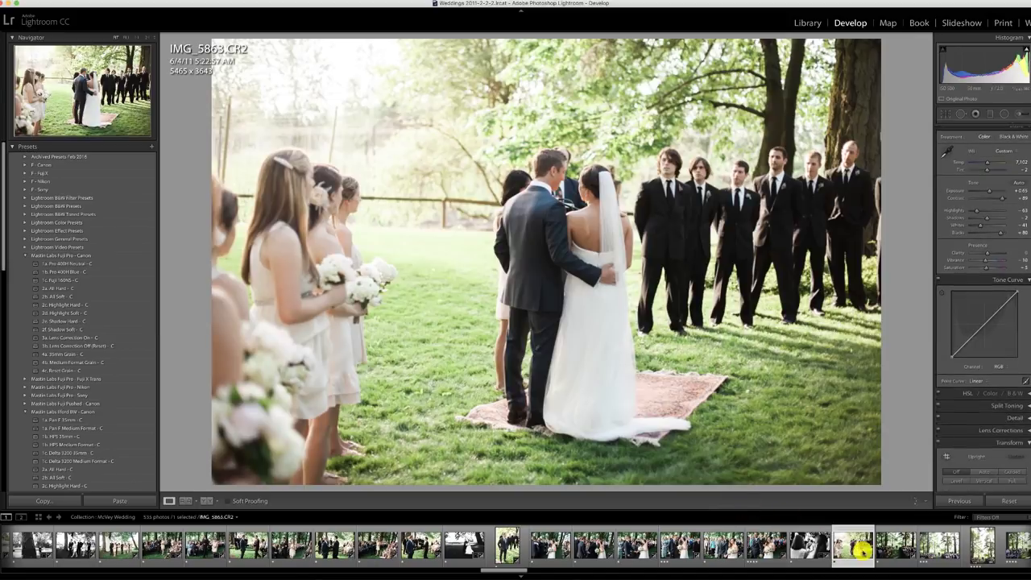
Apply the 1a. Pro 400H Neutral preset to IMG_5866 with exposure +1.33 and temperature 6,742, and copy these settings to IMG_5870 with exposure -0.20
left_click(898, 545)
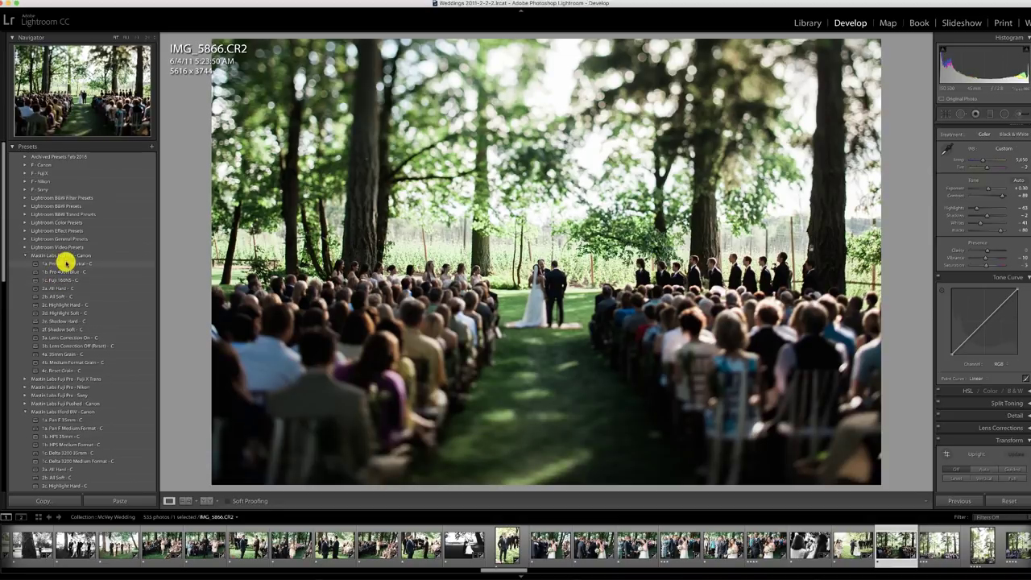
left_click_drag(986, 191, 986, 160)
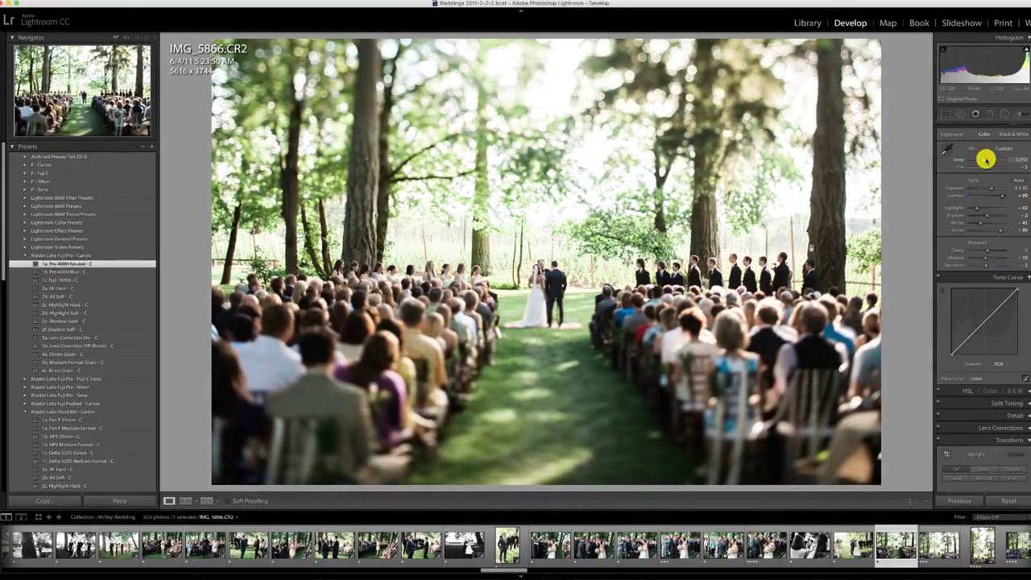
left_click(934, 544)
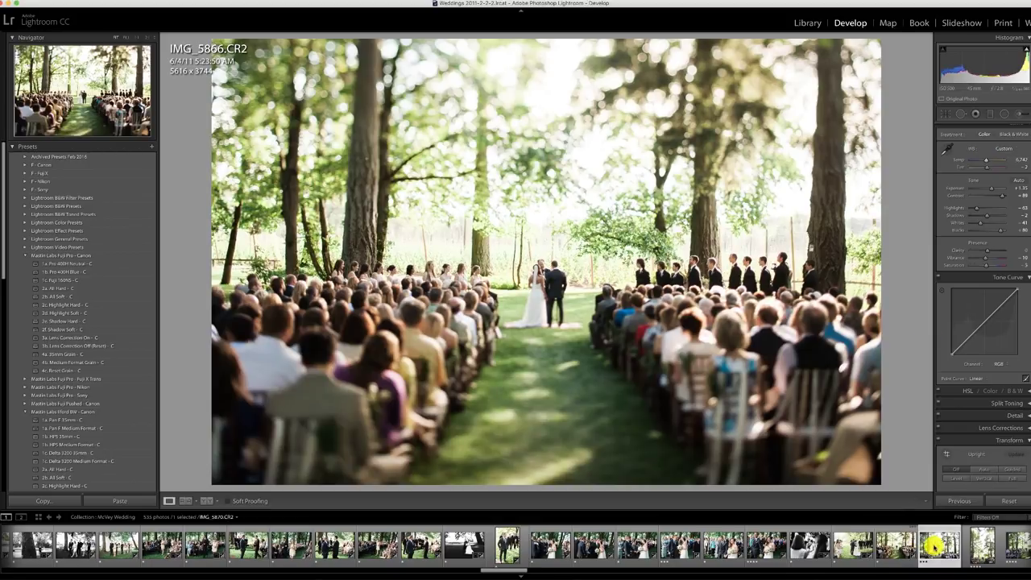
left_click(958, 503)
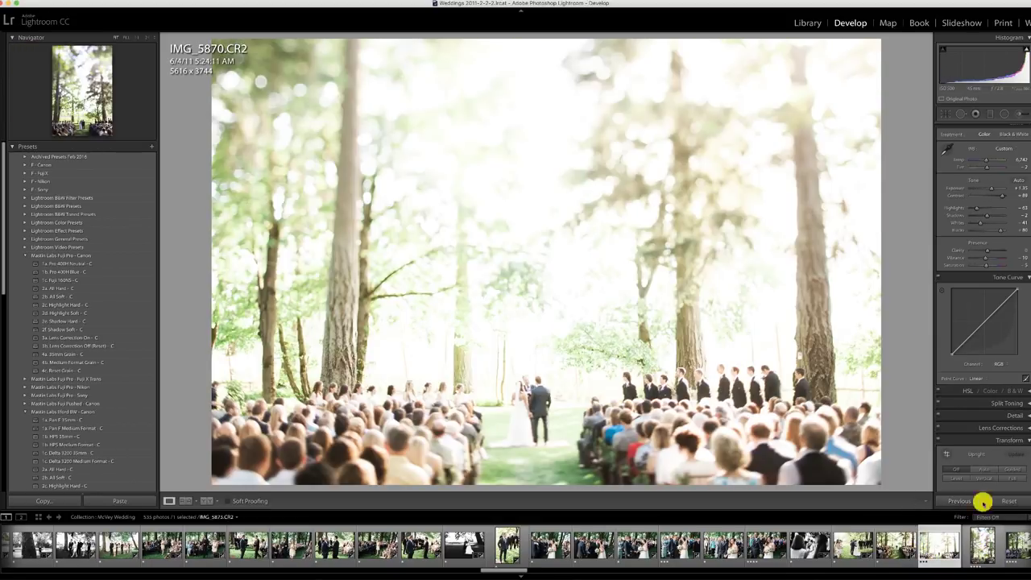
left_click_drag(994, 188, 987, 185)
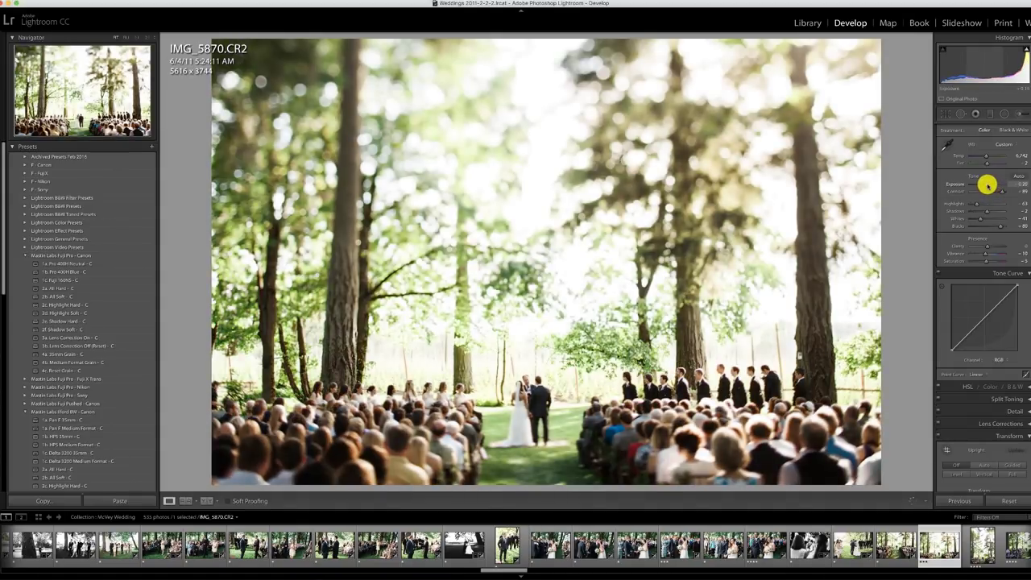
Apply the previous photo's settings to the vertical aisle photo IMG_5873 and to IMG_5876
scroll(830, 536, "down", 3)
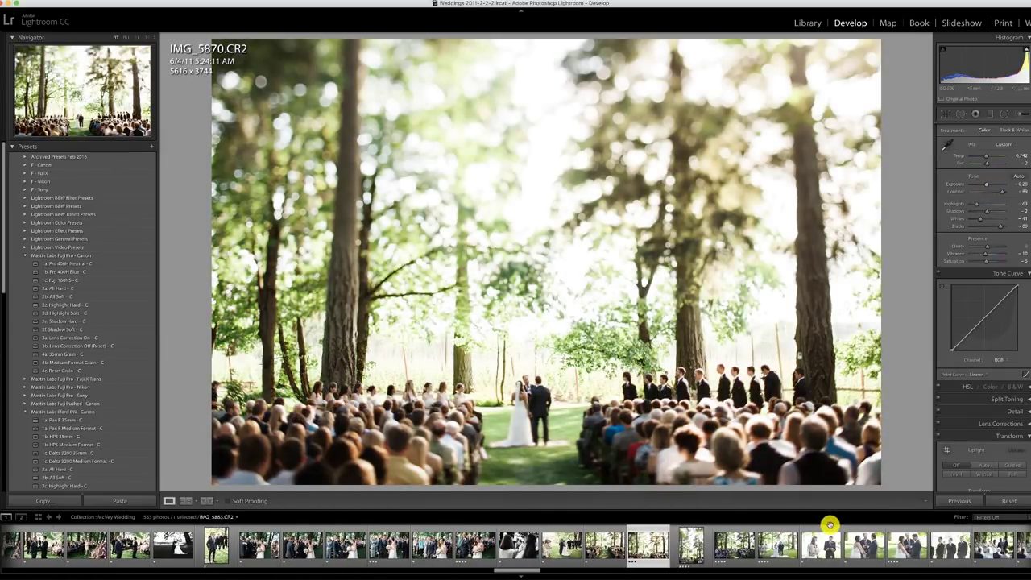
scroll(829, 532, "down", 2)
left_click(564, 544)
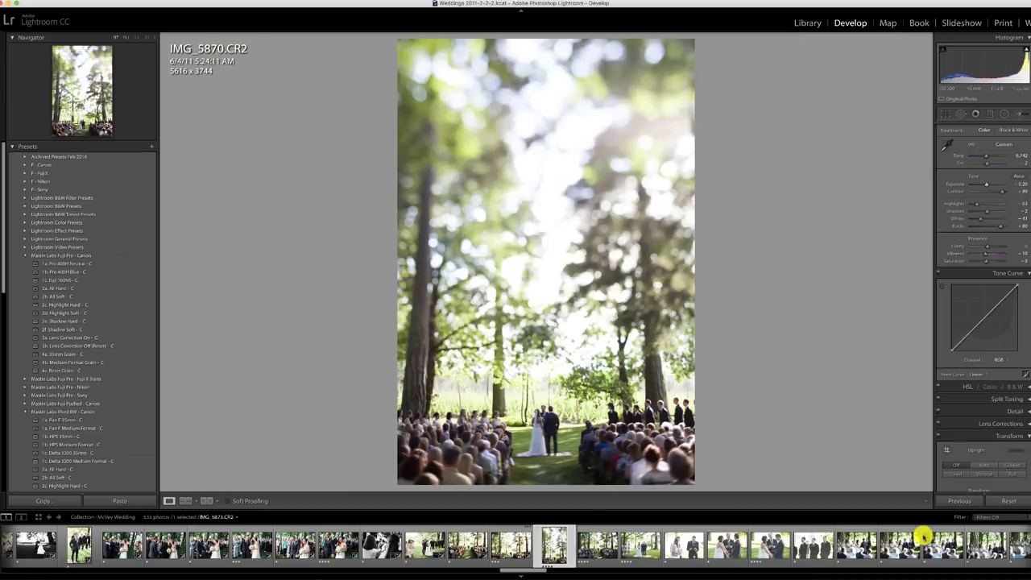
left_click(960, 501)
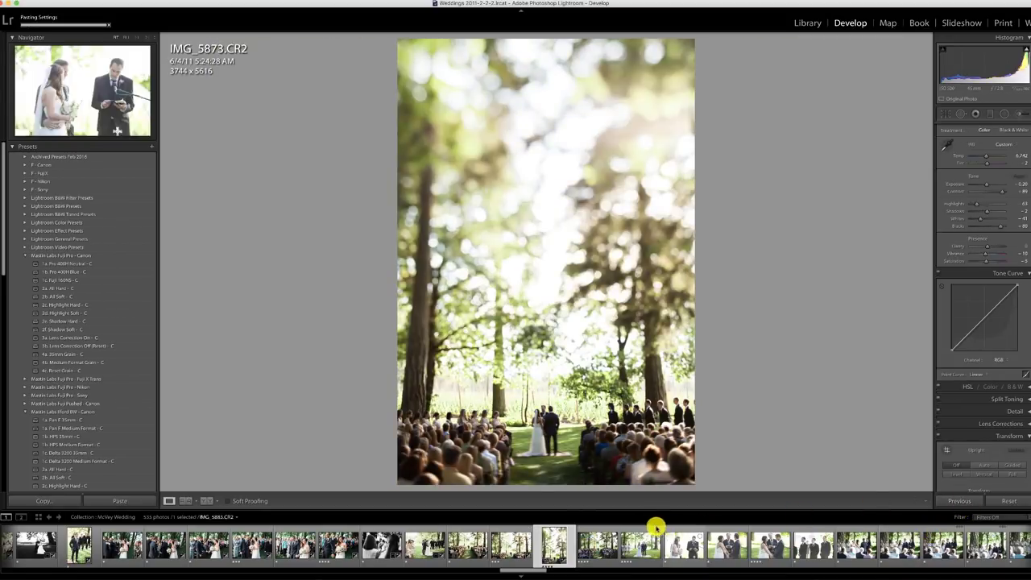
left_click(597, 544)
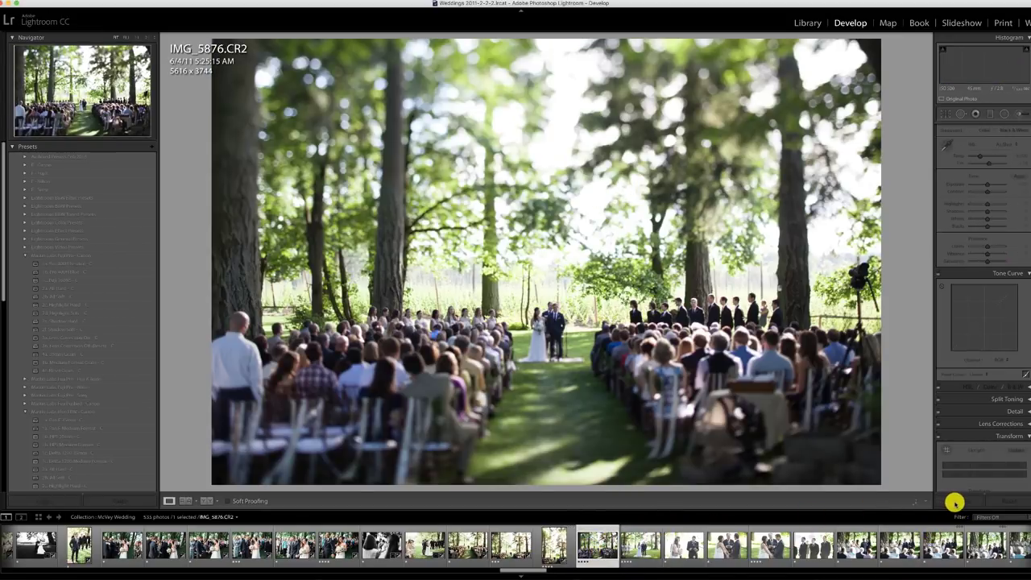
left_click(957, 501)
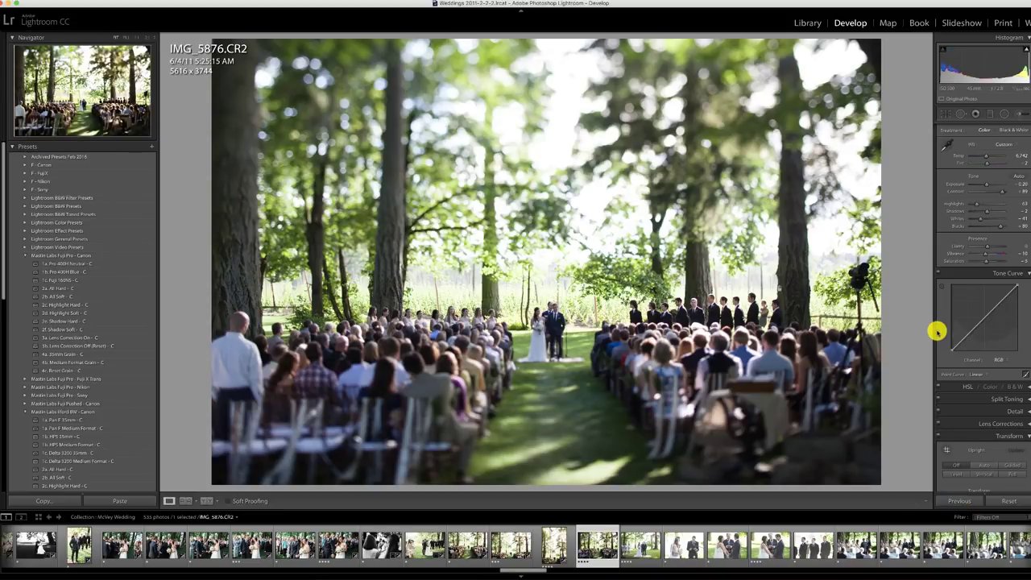
Straighten IMG_5876 slightly, crop it at its original aspect ratio to about 4872 x 3248, and raise its exposure a little
key("r")
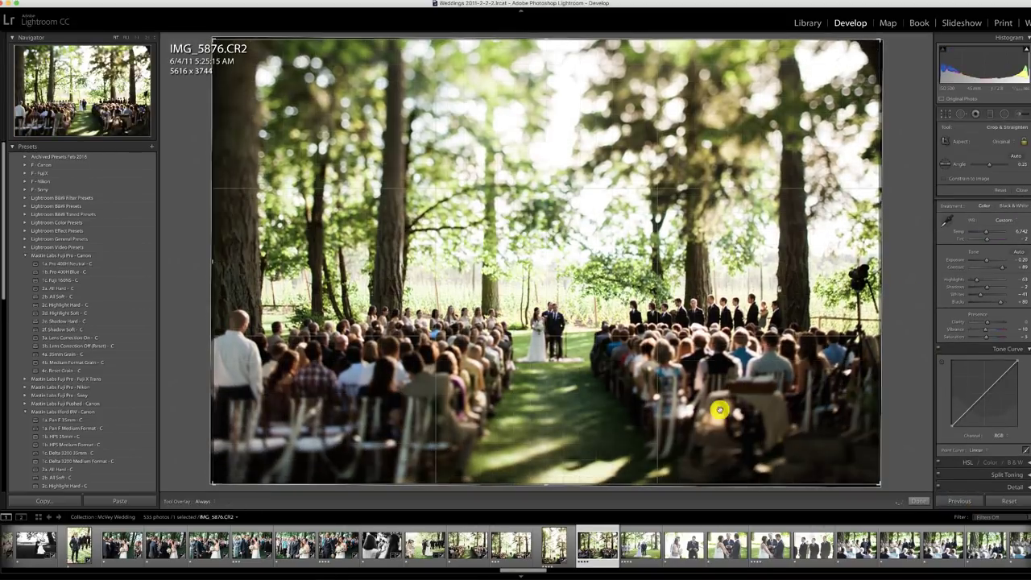
left_click_drag(545, 486, 545, 456)
left_click_drag(568, 406, 568, 384)
key("Return")
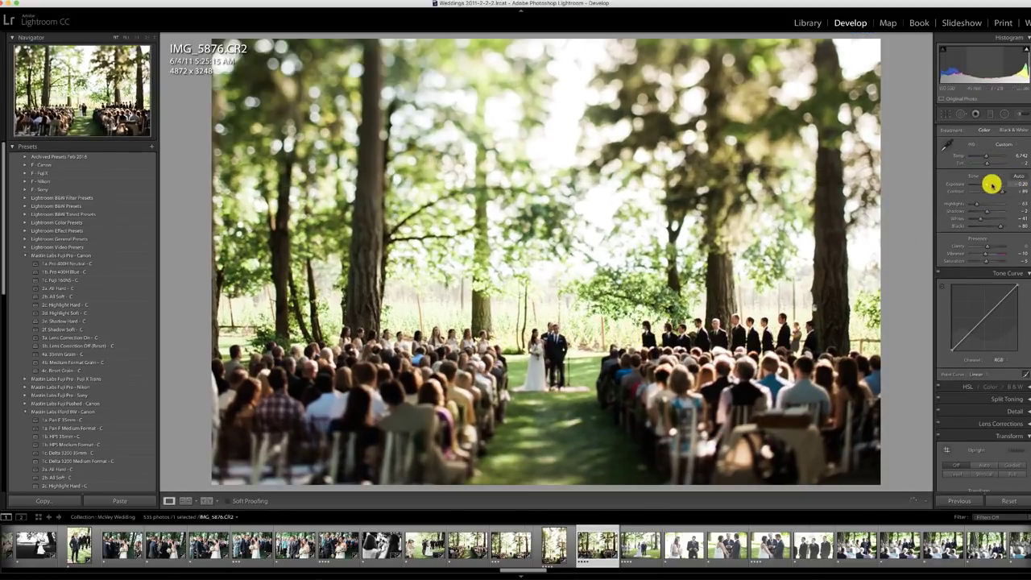
left_click_drag(986, 184, 990, 184)
Apply the 1b. Pro 400H Blue preset to IMG_5881, set temperature 6,622 and tint -2, and deepen the blacks with the tone curve's black point
left_click(648, 552)
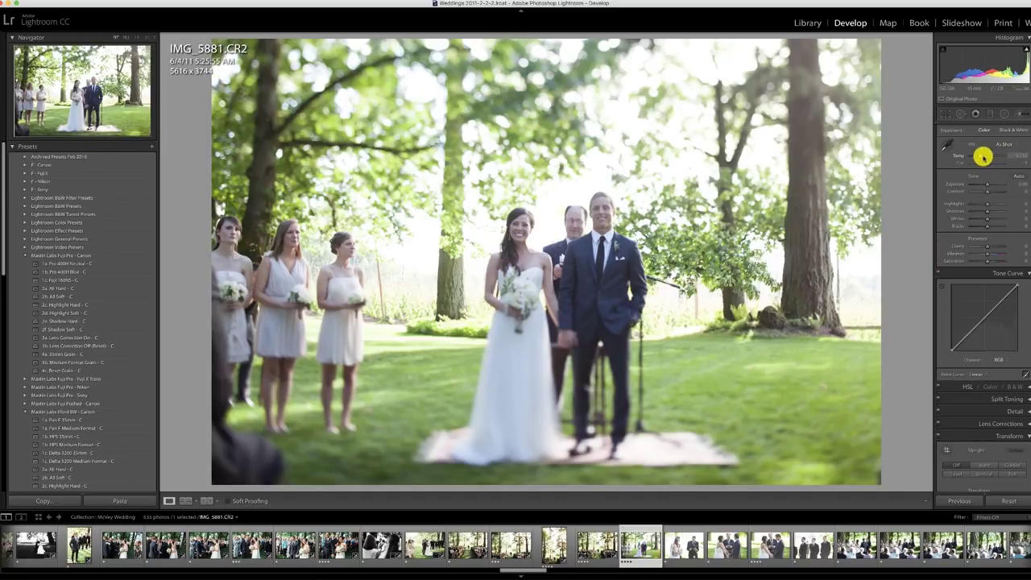
left_click(71, 264)
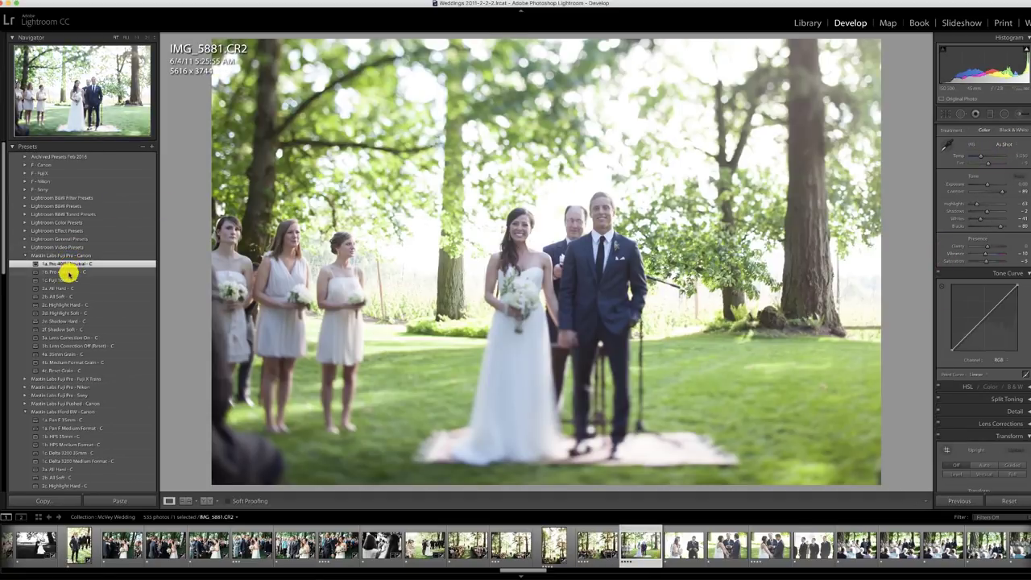
left_click(68, 273)
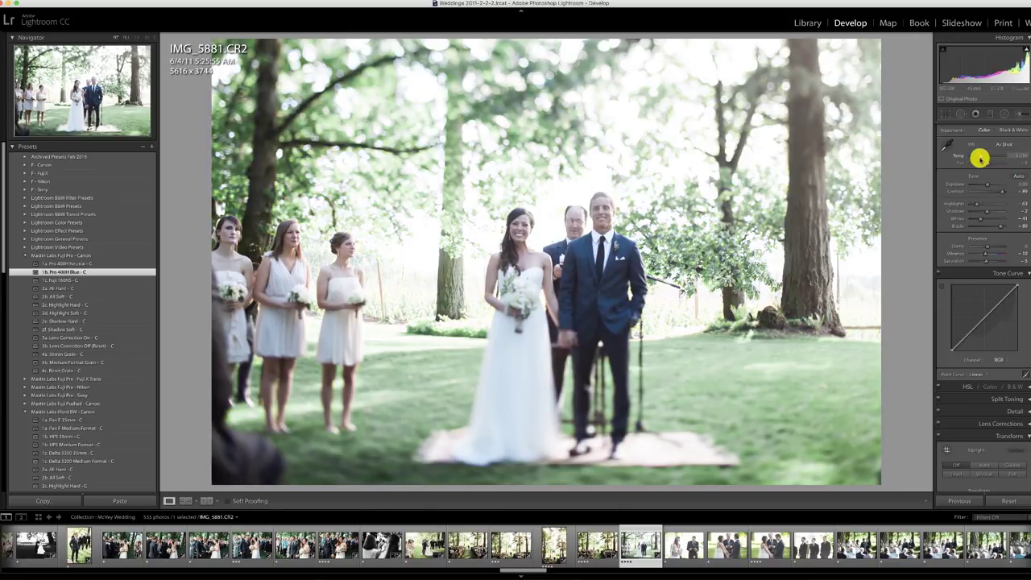
left_click_drag(978, 158, 982, 157)
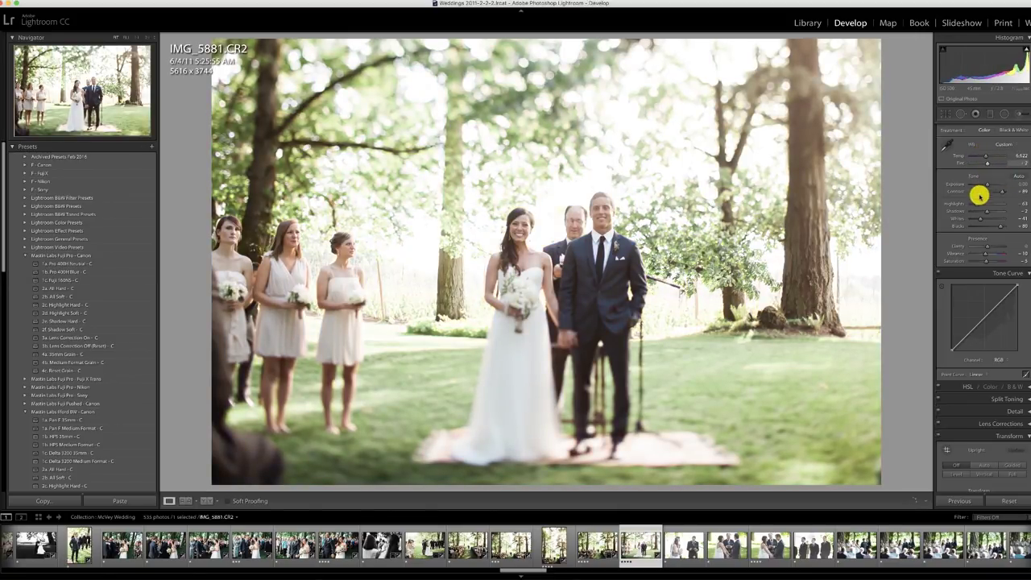
left_click_drag(952, 352, 954, 354)
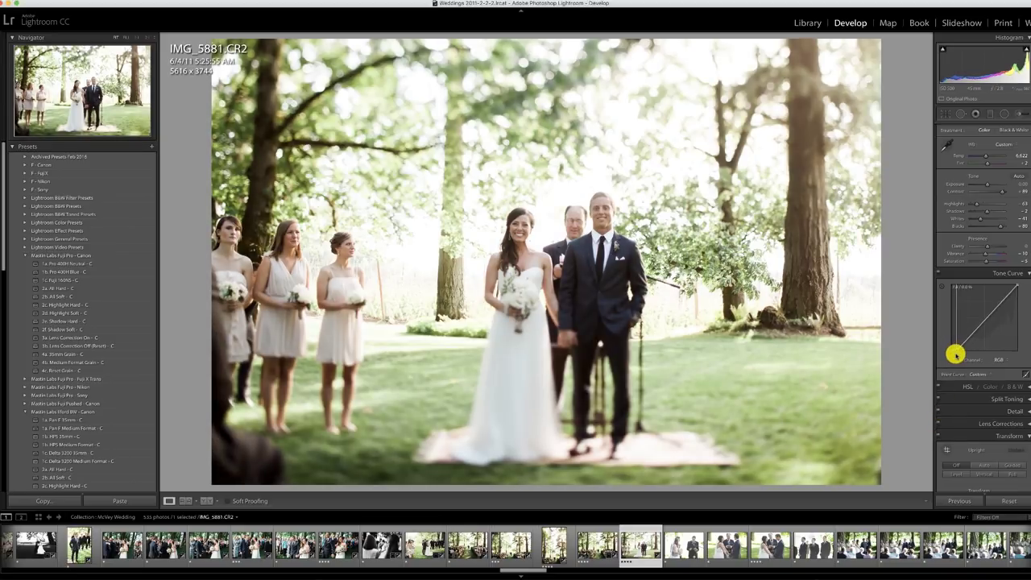
Apply the previous photo's settings to IMG_5883 with exposure -0.70, synchronize them to the next three photos, and check the results through IMG_5889
left_click(683, 545)
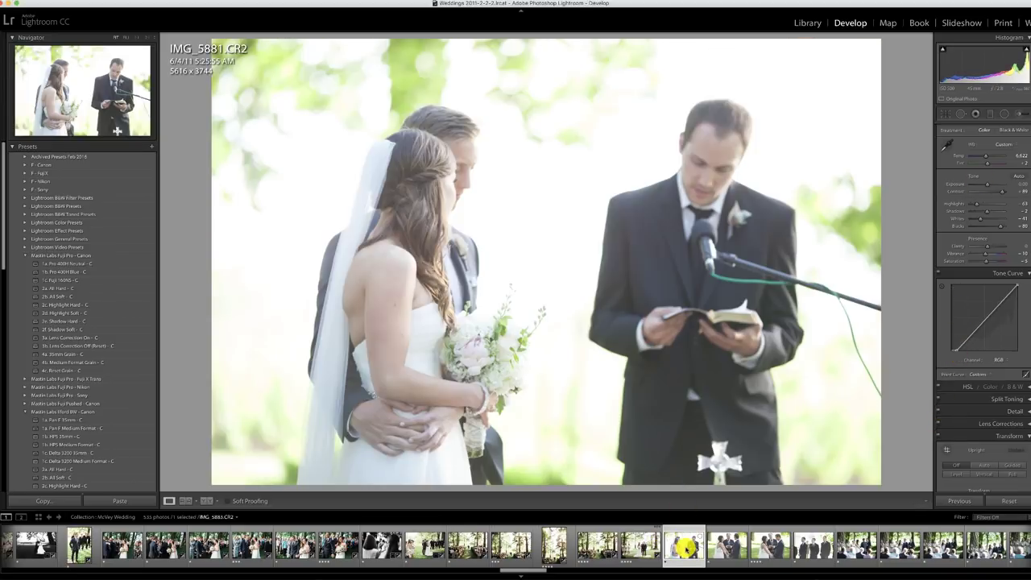
left_click(956, 500)
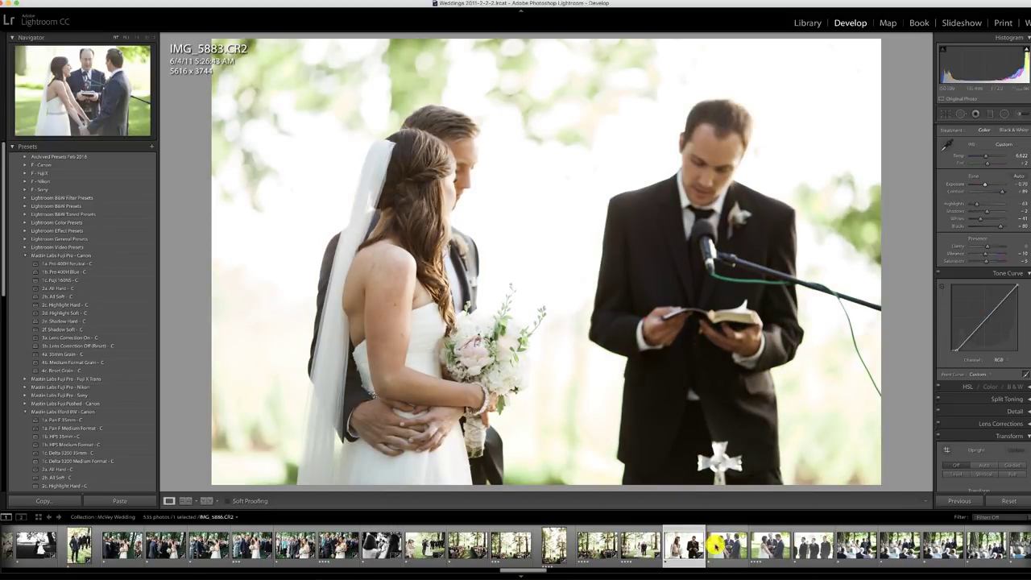
left_click(826, 546, "shift")
left_click(975, 501)
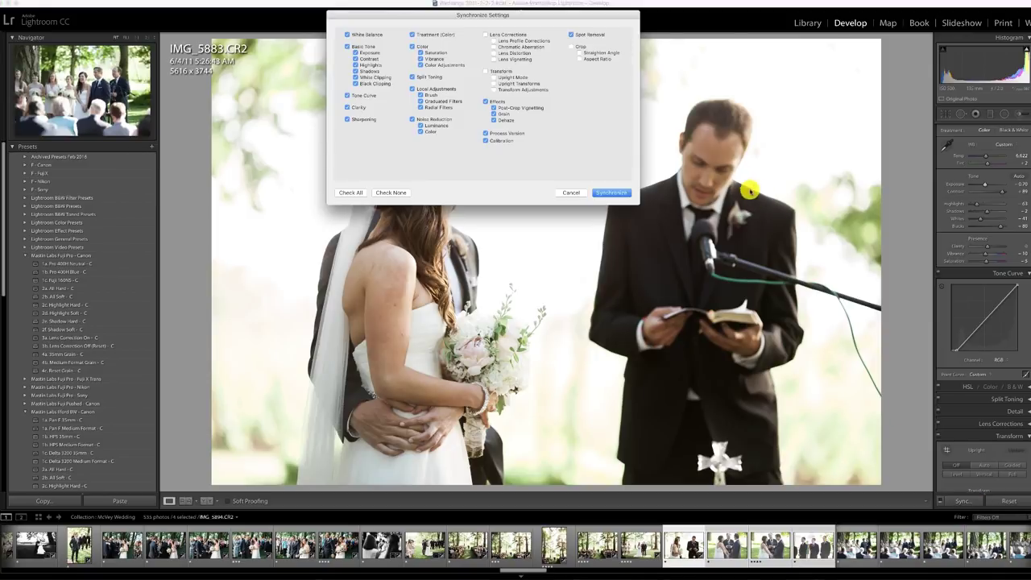
left_click(621, 193)
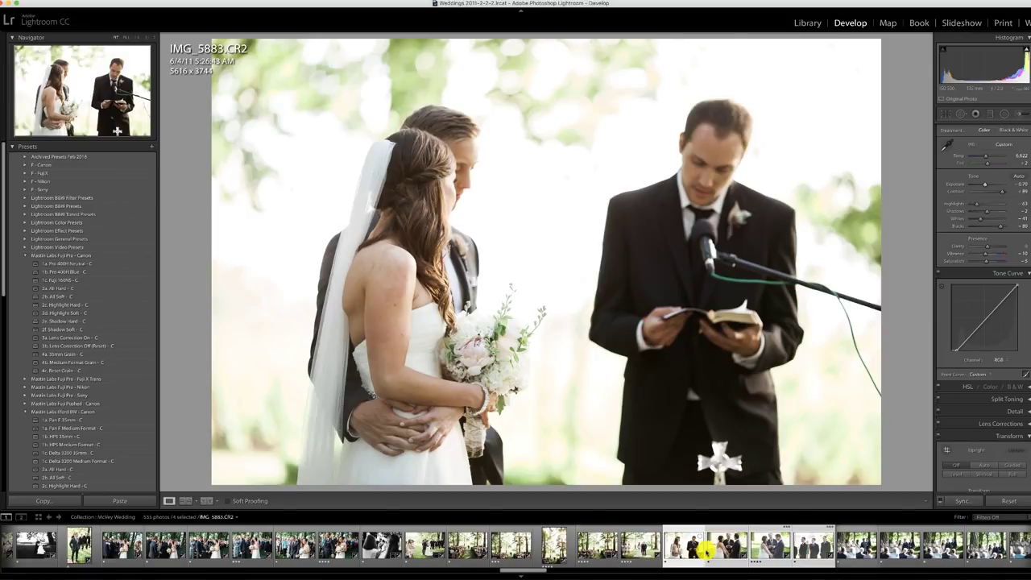
left_click(759, 550)
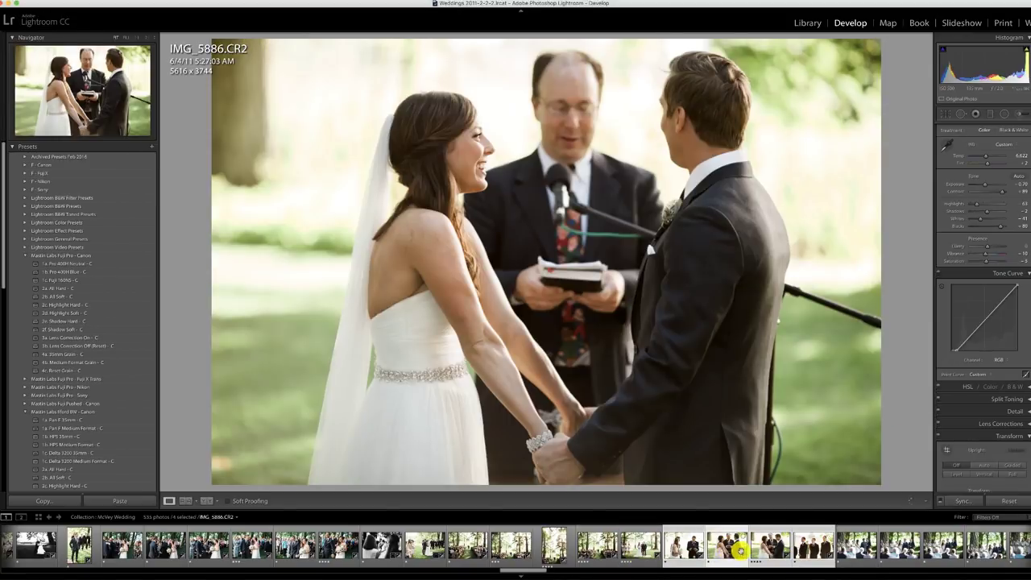
key("Right")
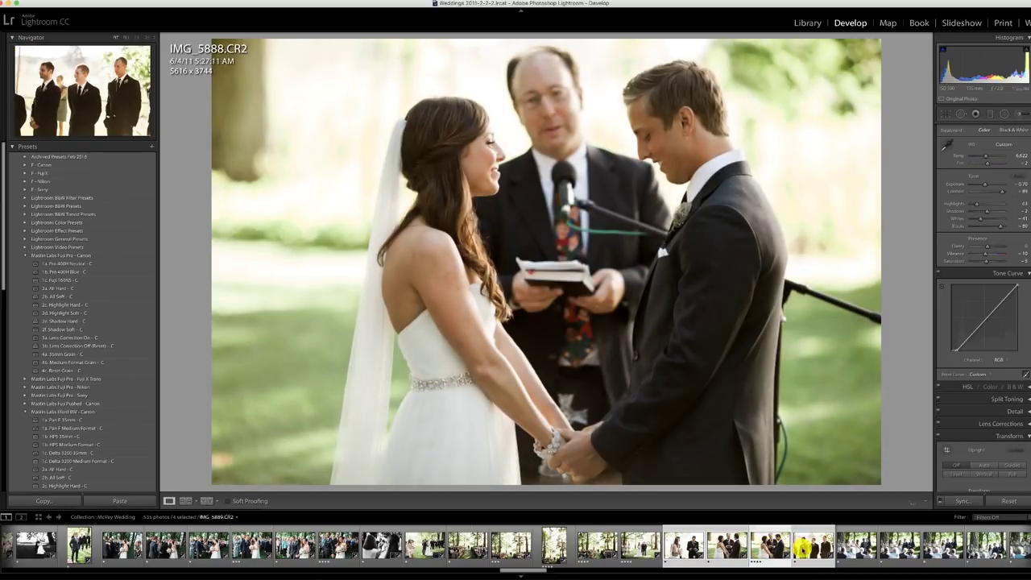
left_click(809, 548)
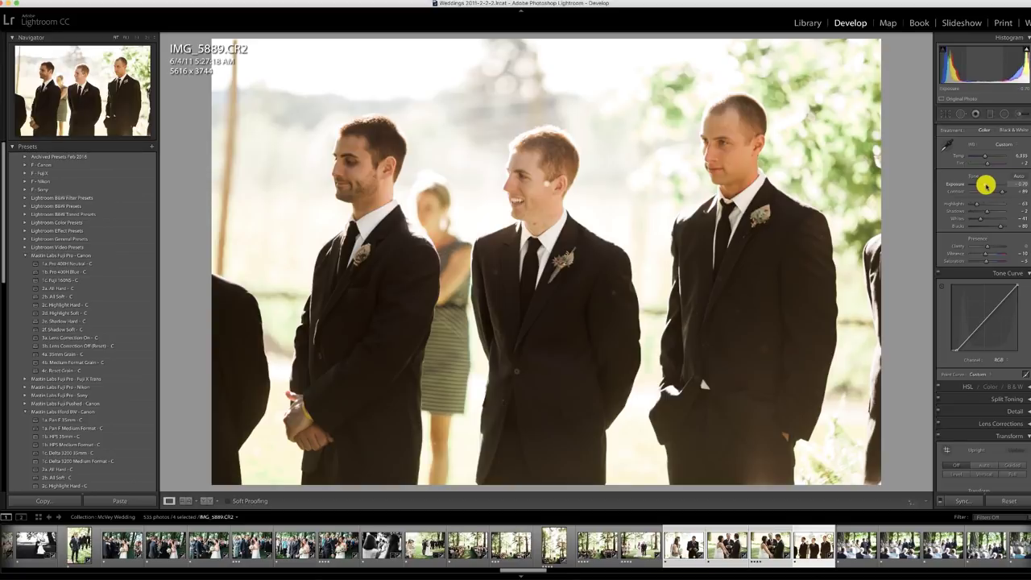
Apply the 1b. Pro 400H Blue preset to IMG_5890, with temperature 6,047, highlights -90, shadows +34 and exposure -0.30
left_click(856, 546)
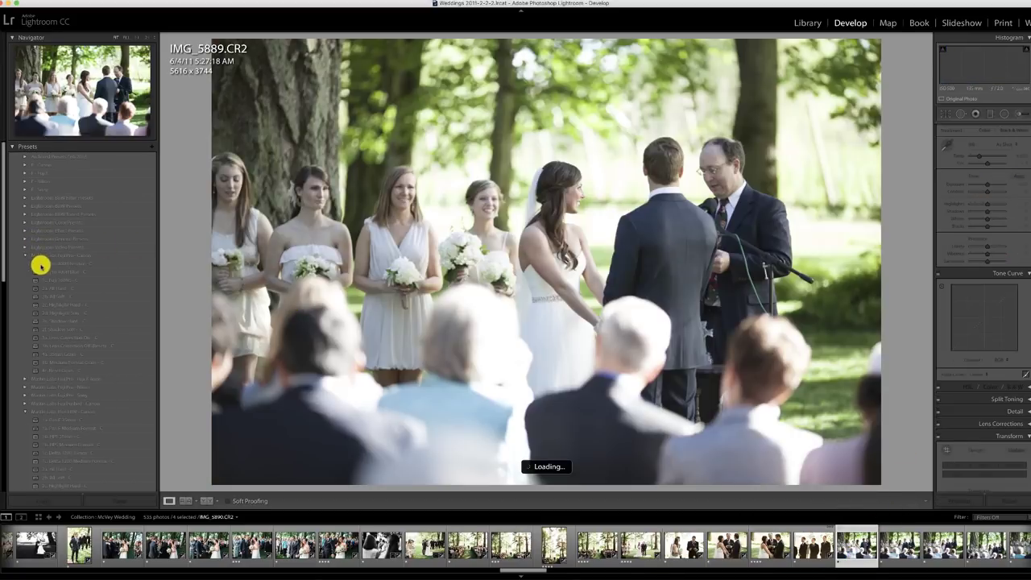
left_click(58, 271)
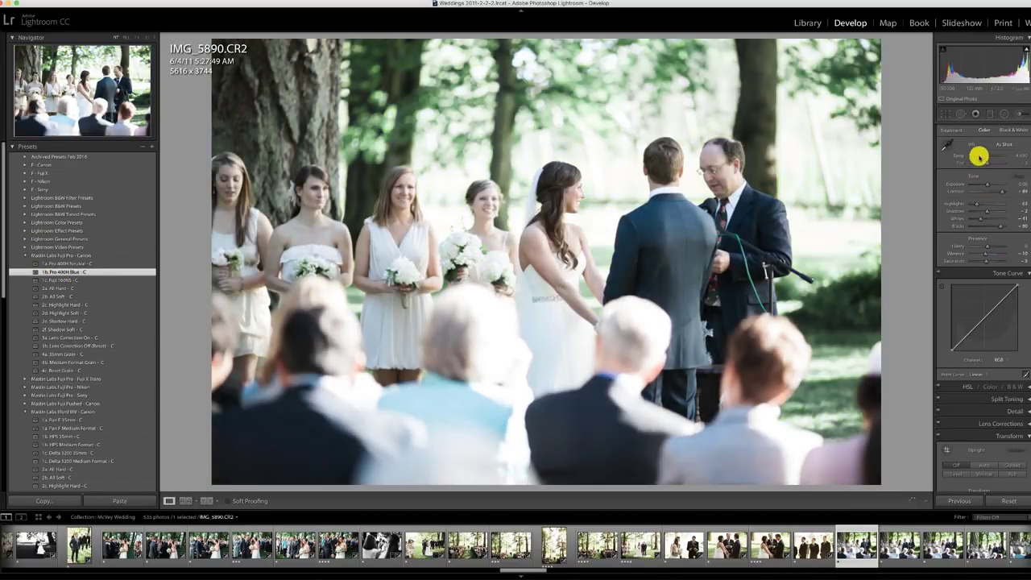
left_click_drag(978, 156, 981, 156)
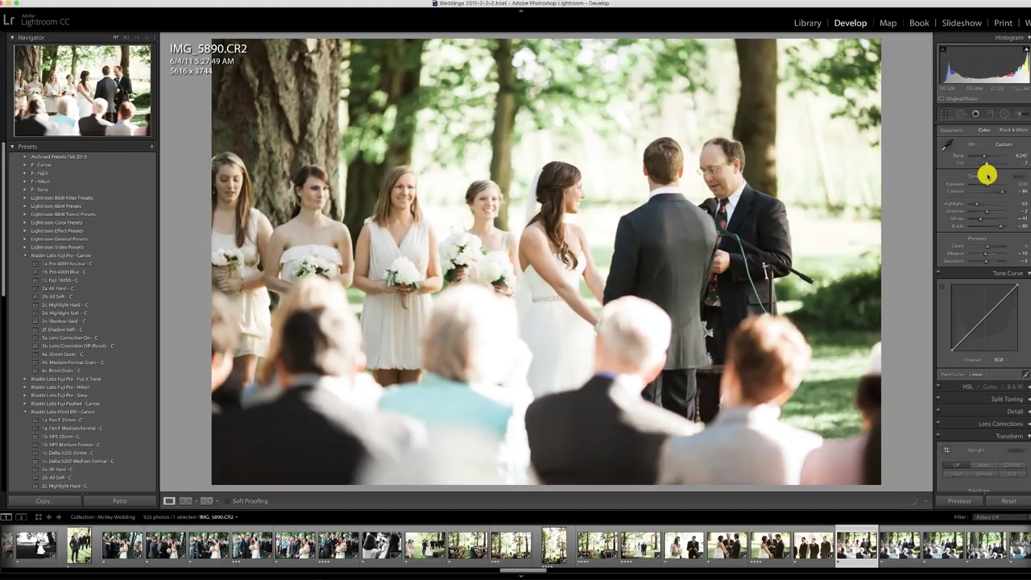
left_click_drag(984, 185, 988, 184)
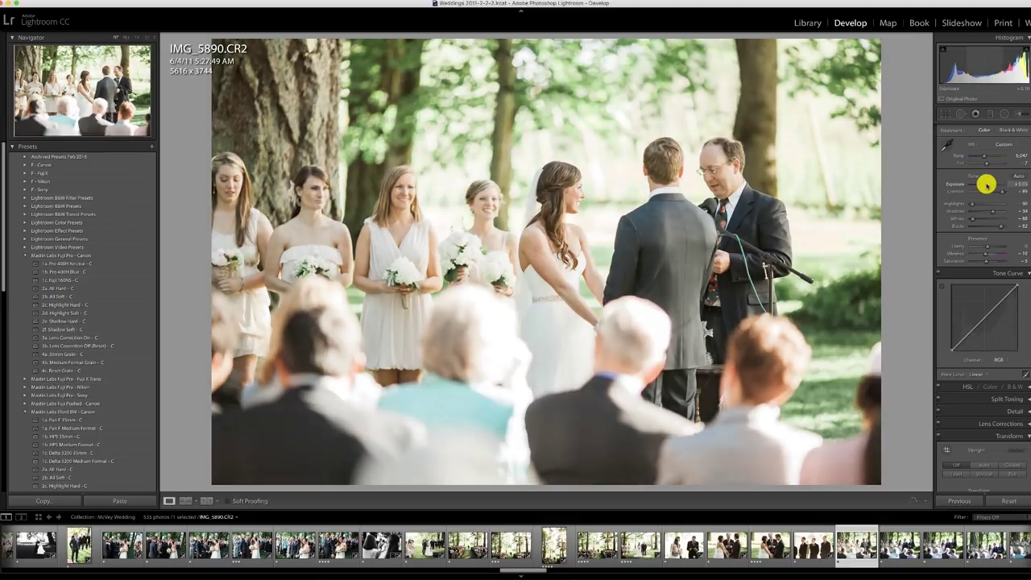
left_click_drag(986, 186, 984, 185)
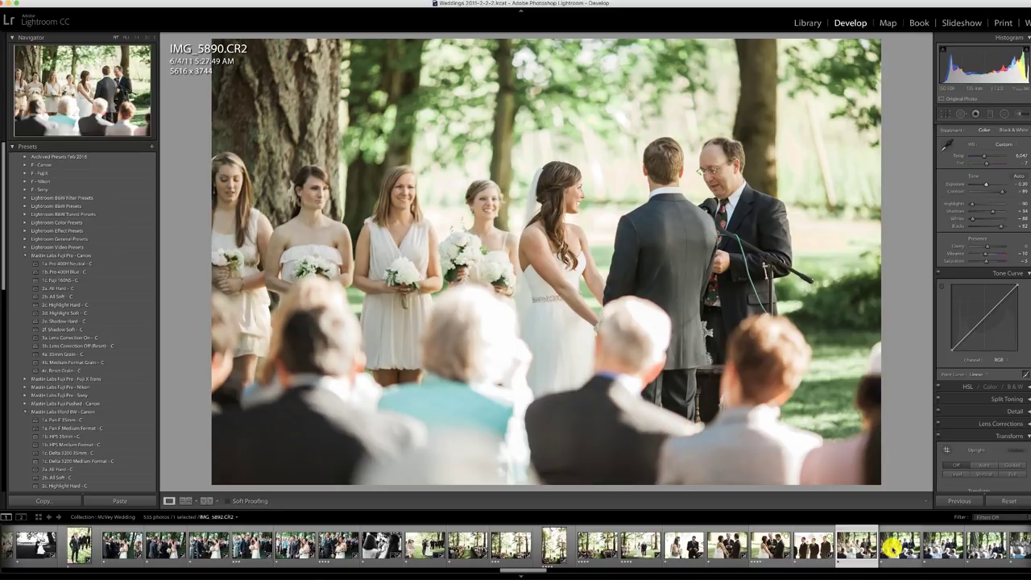
Synchronize IMG_5890's settings to the next five ceremony photos and check IMG_5892, IMG_5894 and IMG_5895
scroll(891, 547, "right", 5)
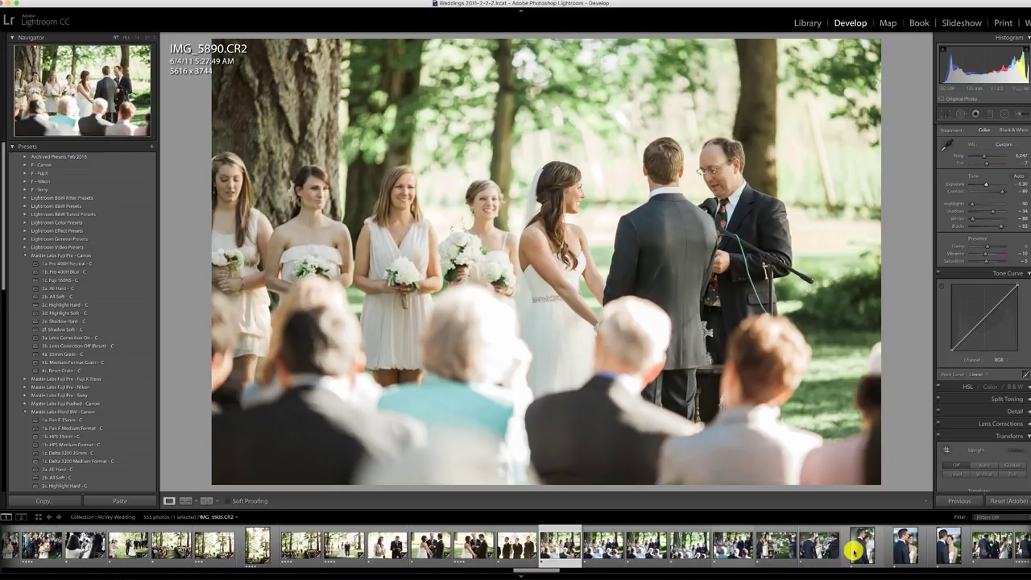
left_click(778, 546, "shift")
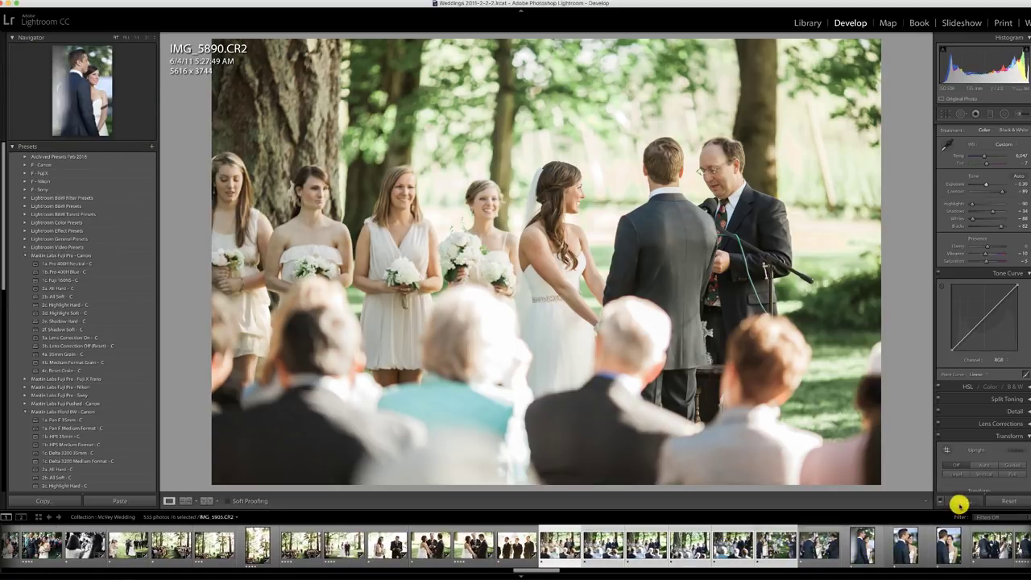
left_click(960, 502)
left_click(616, 194)
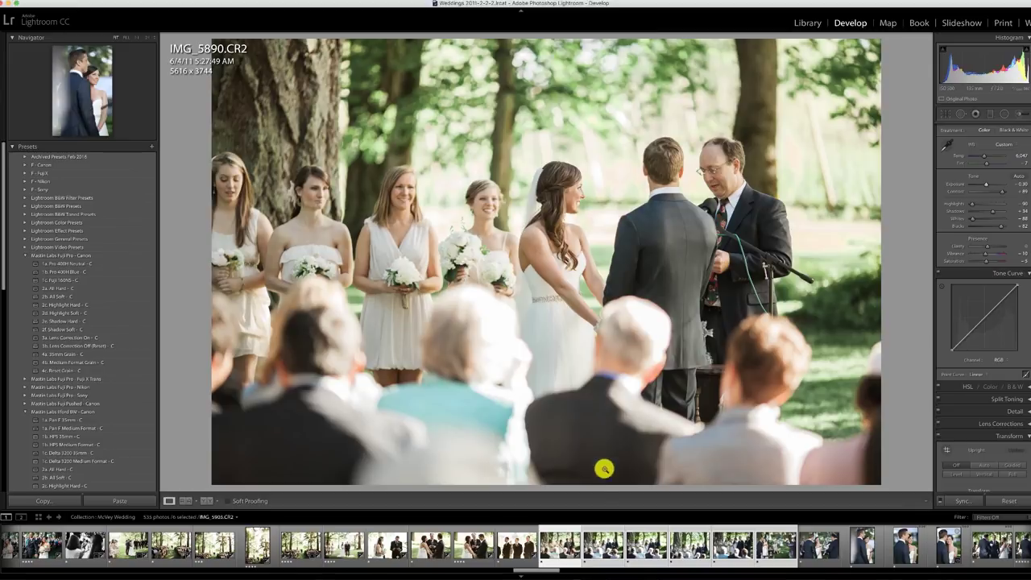
left_click(594, 549)
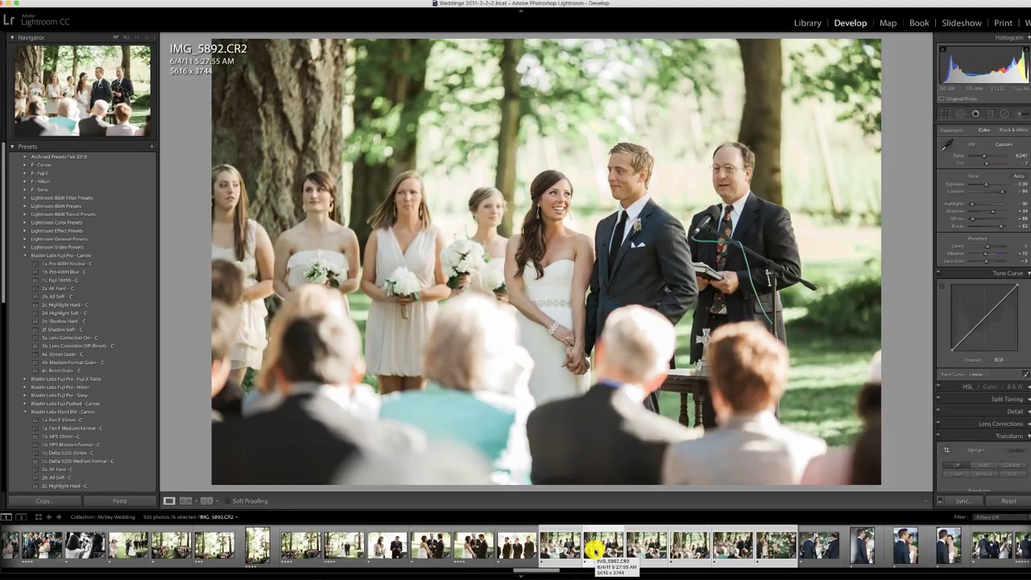
left_click(659, 548)
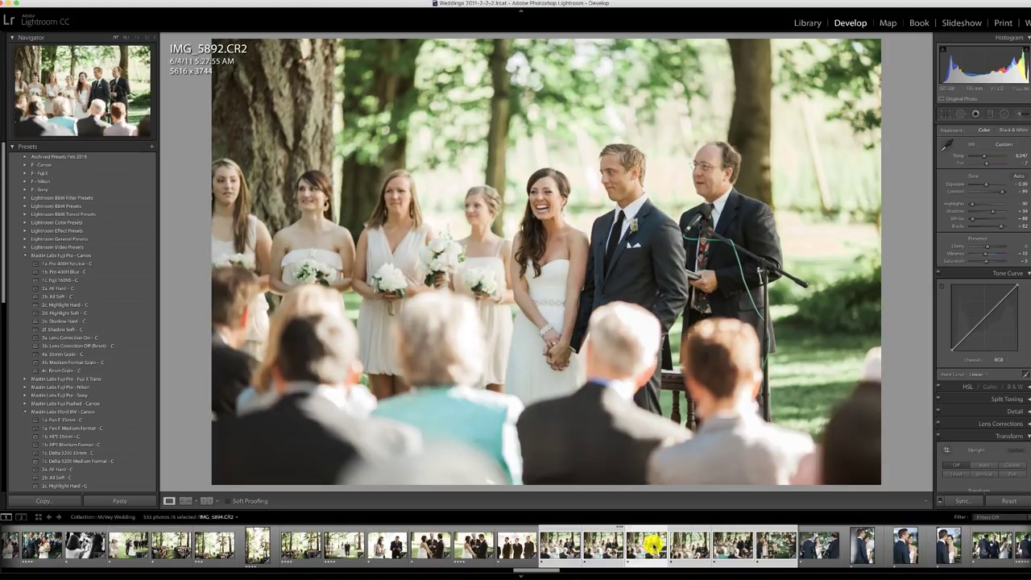
left_click(702, 547)
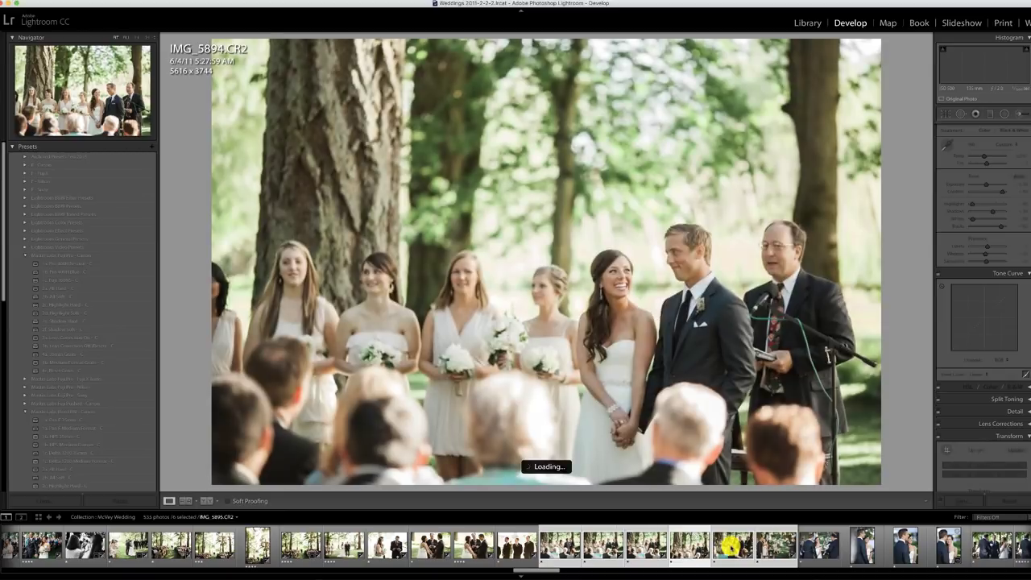
Raise IMG_5896's exposure to +0.50, deepen its blacks with the tone curve's black point, and adjust the exposure of IMG_5899
left_click(730, 549)
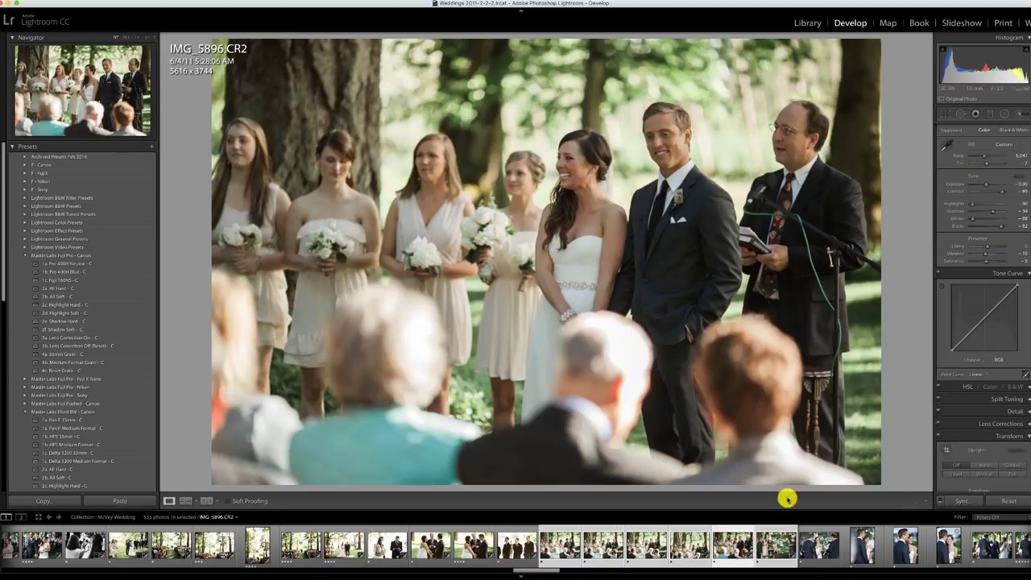
left_click_drag(984, 185, 988, 185)
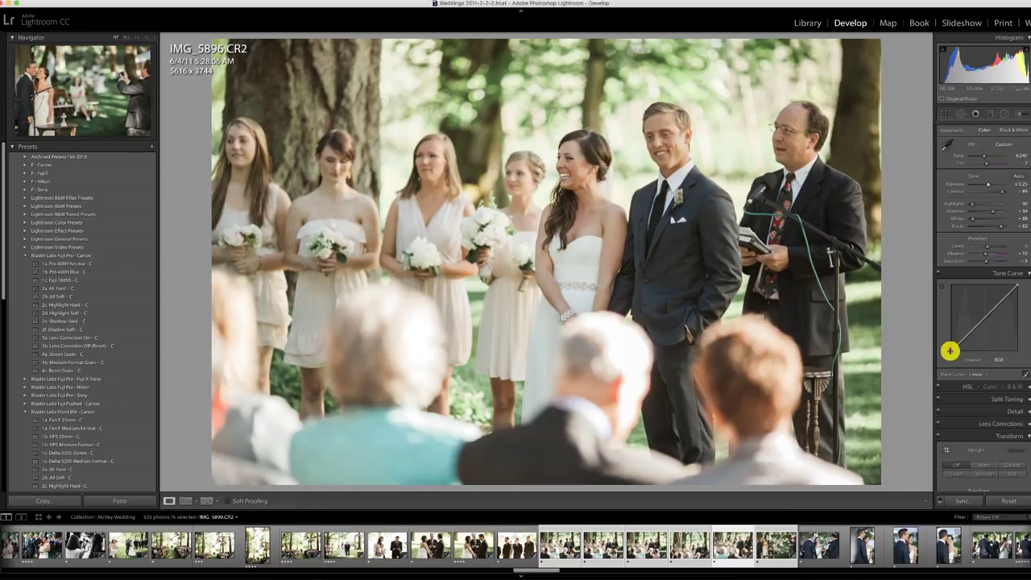
left_click_drag(951, 349, 953, 354)
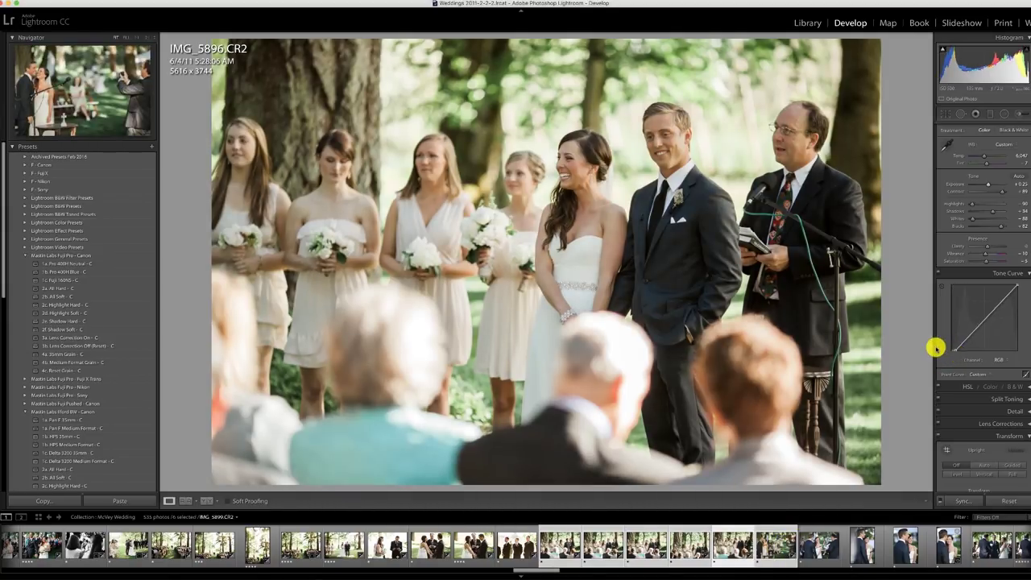
left_click_drag(988, 184, 990, 184)
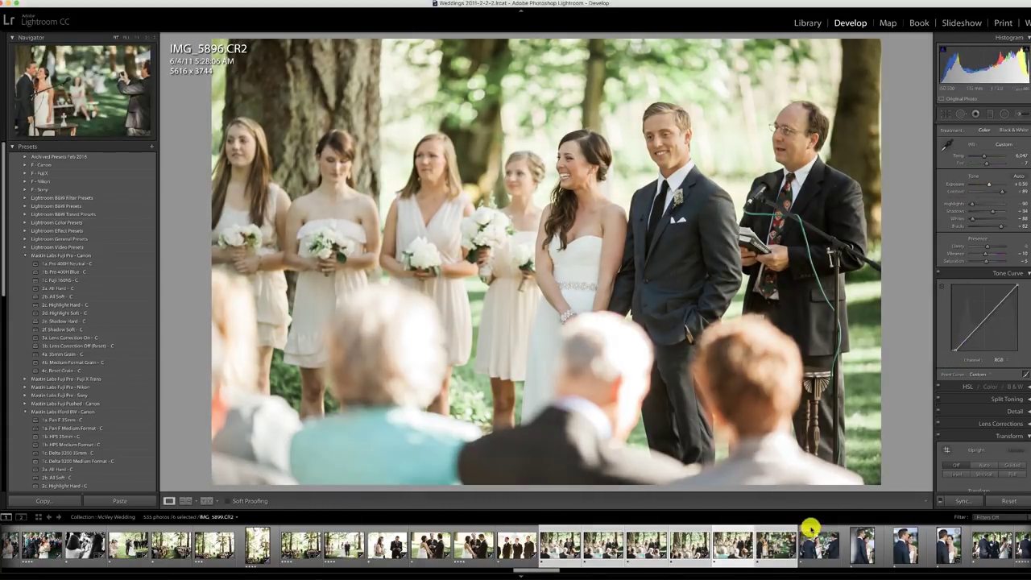
left_click(770, 552)
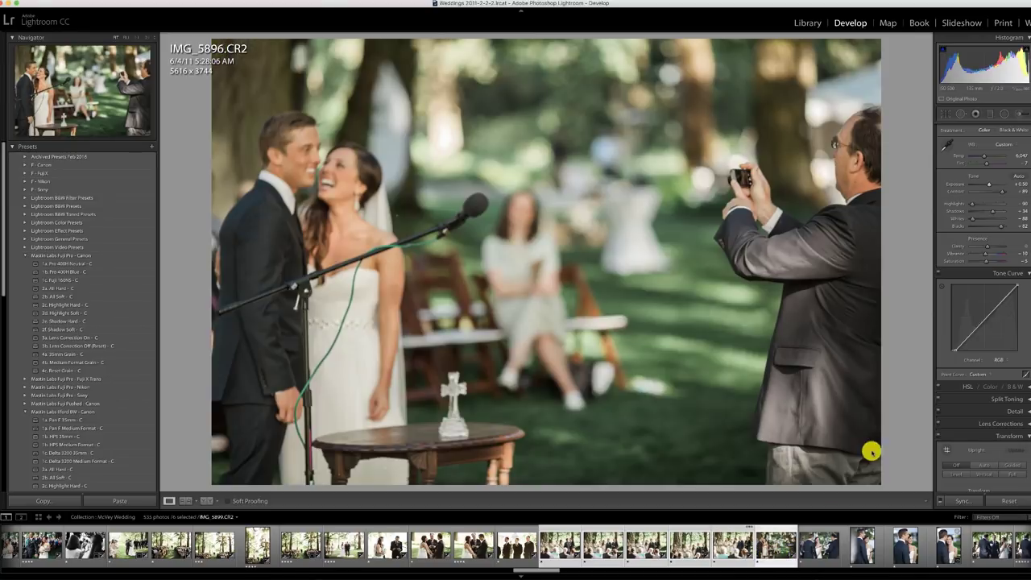
left_click(983, 184)
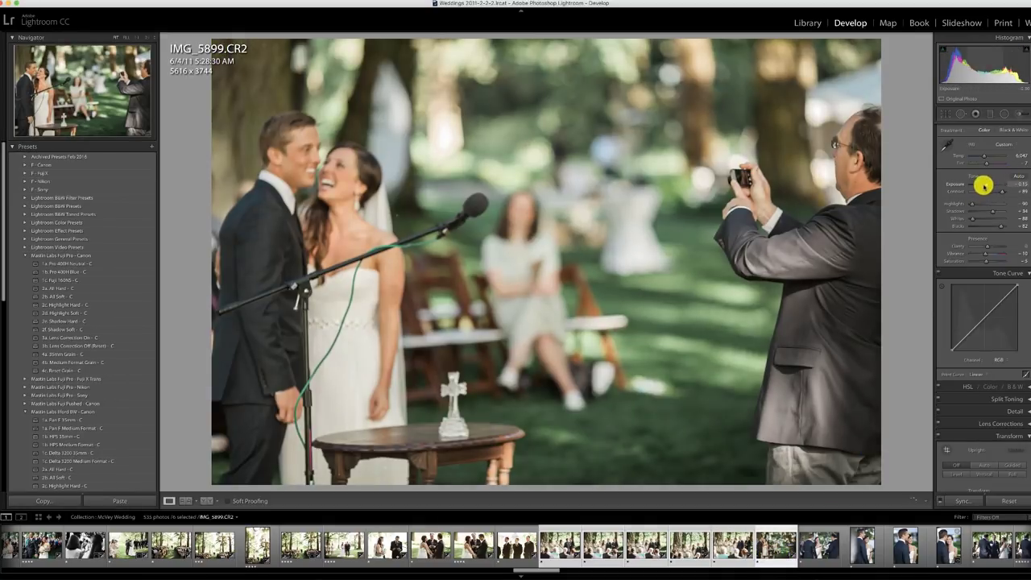
Apply the 1b. Pro 400H Blue preset to IMG_5901 with temperature 5,648, and copy its settings to the vertical couple photo IMG_5903
left_click(823, 538)
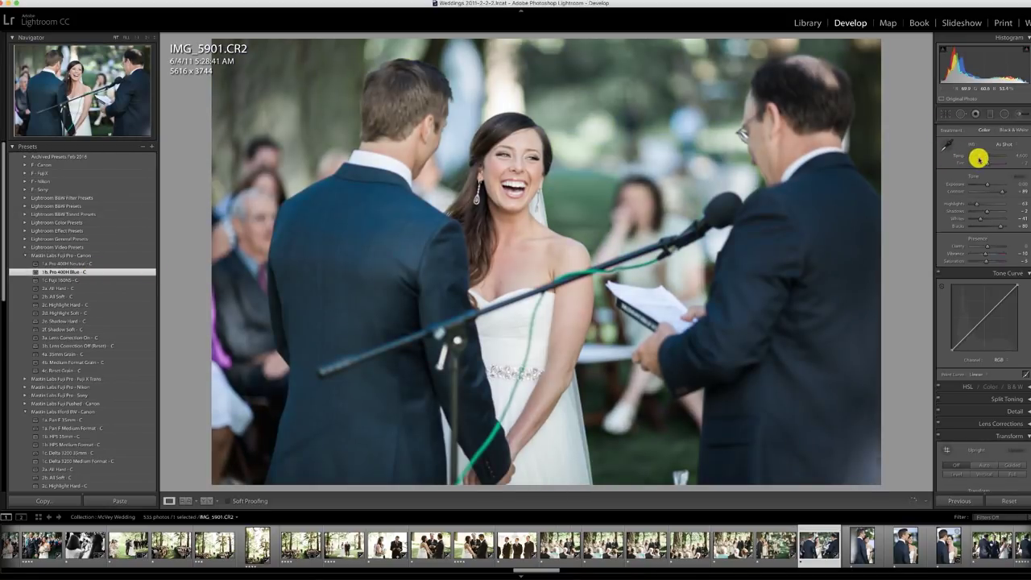
left_click_drag(977, 156, 981, 157)
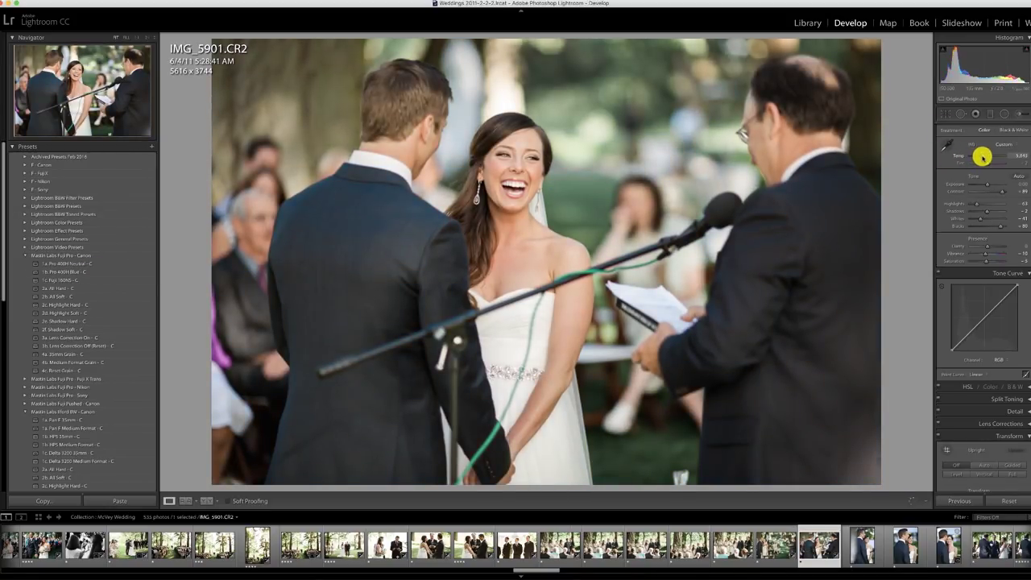
left_click(871, 544)
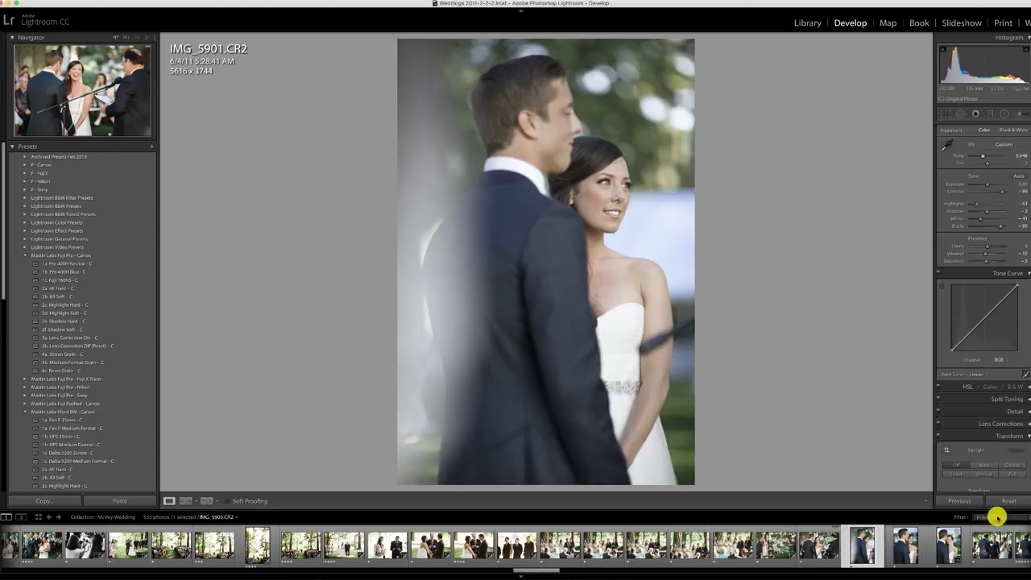
left_click(963, 501)
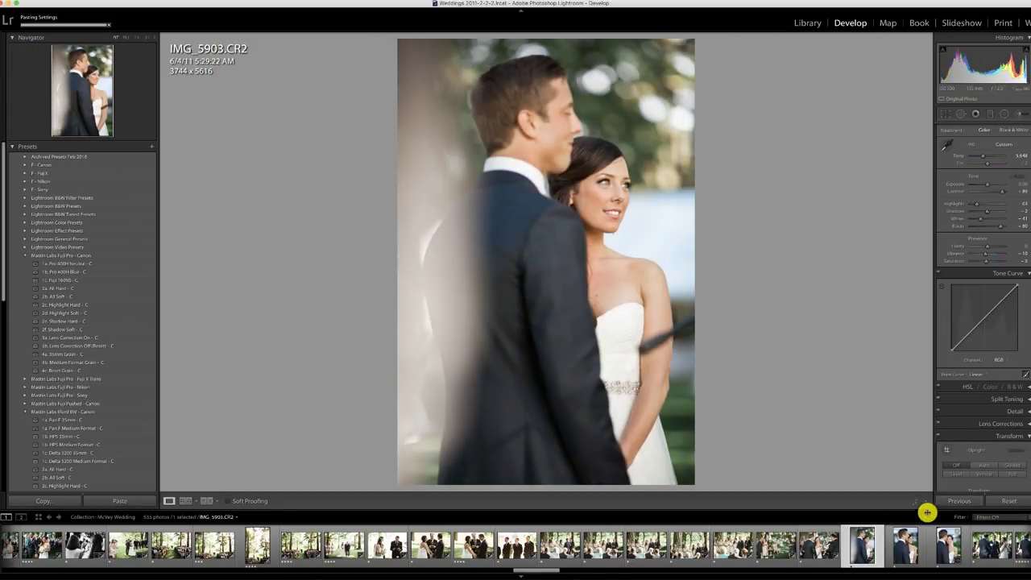
Synchronize IMG_5903's settings to the next two vertical couple photos and check the result on IMG_5911
left_click(951, 536)
left_click(958, 502)
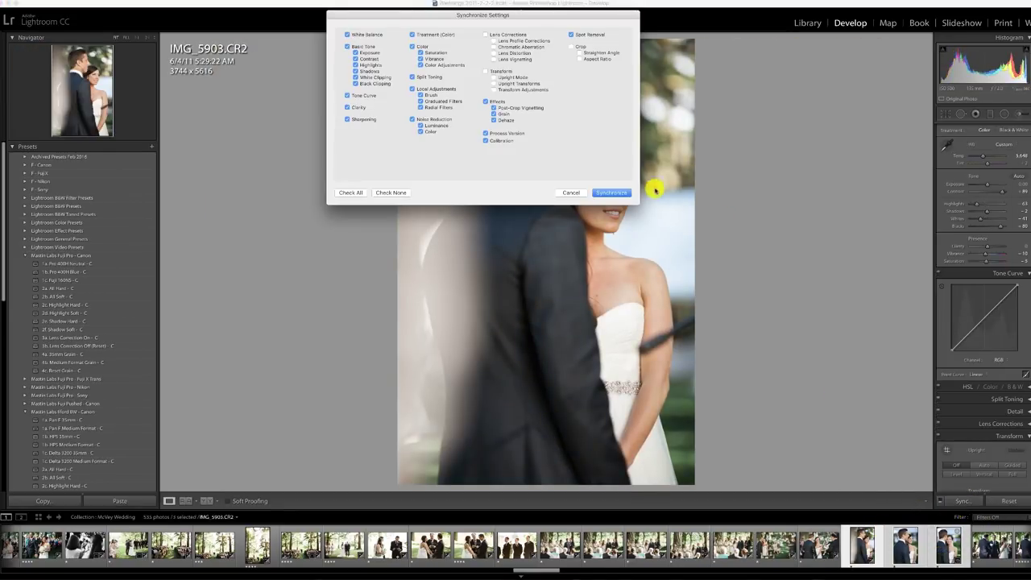
left_click(620, 193)
left_click(894, 548)
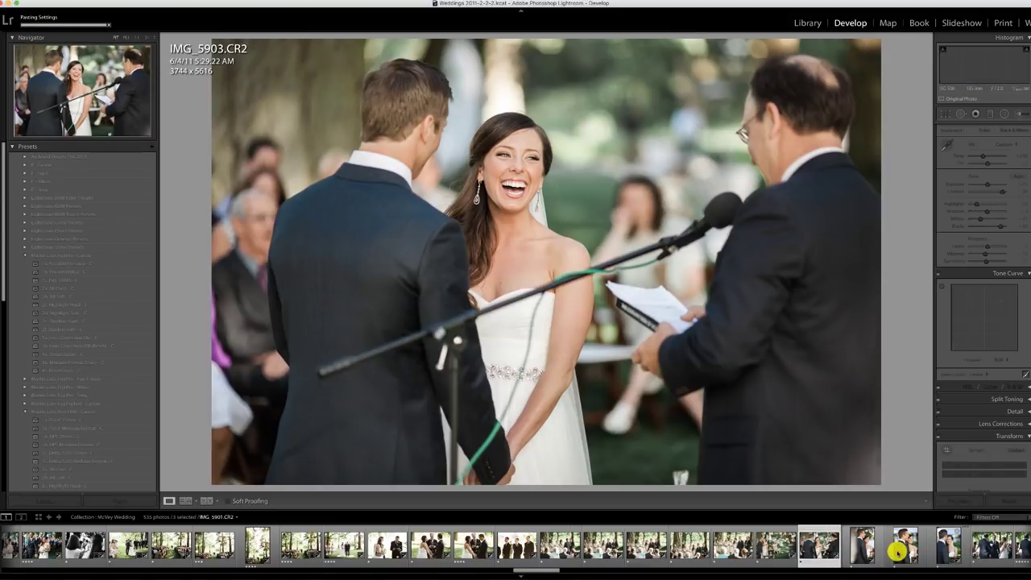
key("Right")
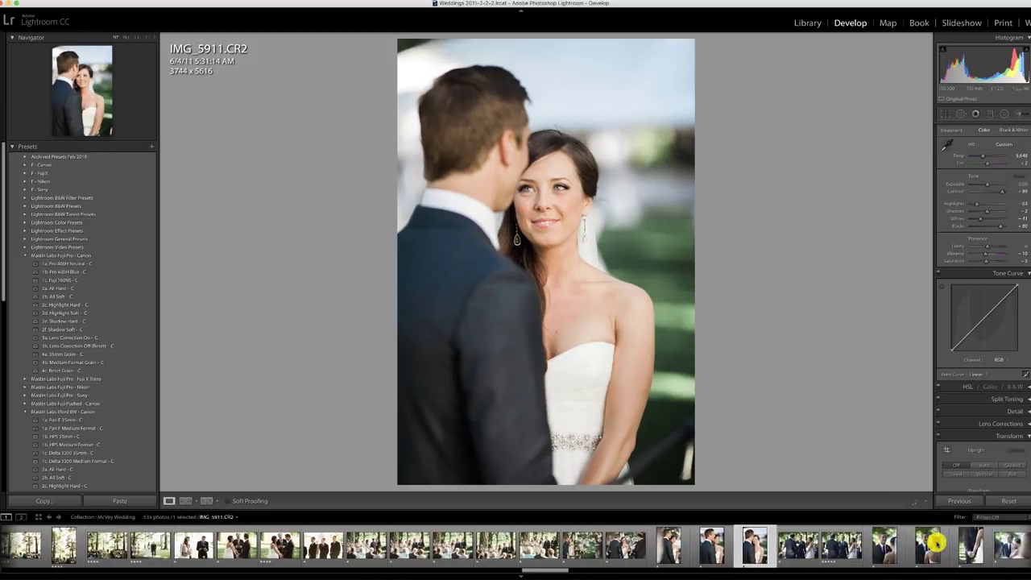
Apply the previous settings to IMG_5914 with exposure +0.60, and synchronize them to the following eight photos
scroll(725, 546, "right", 5)
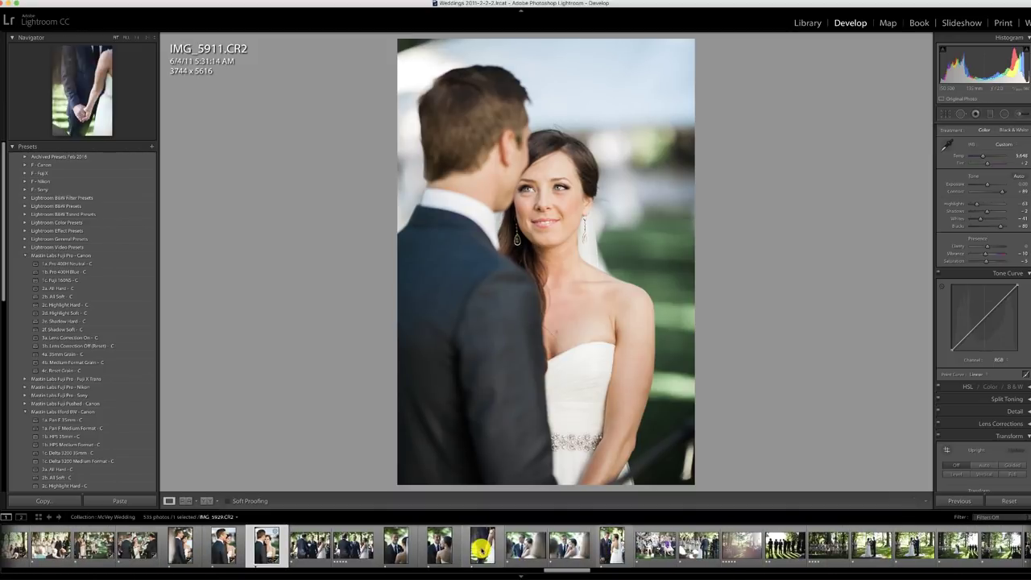
left_click(527, 535)
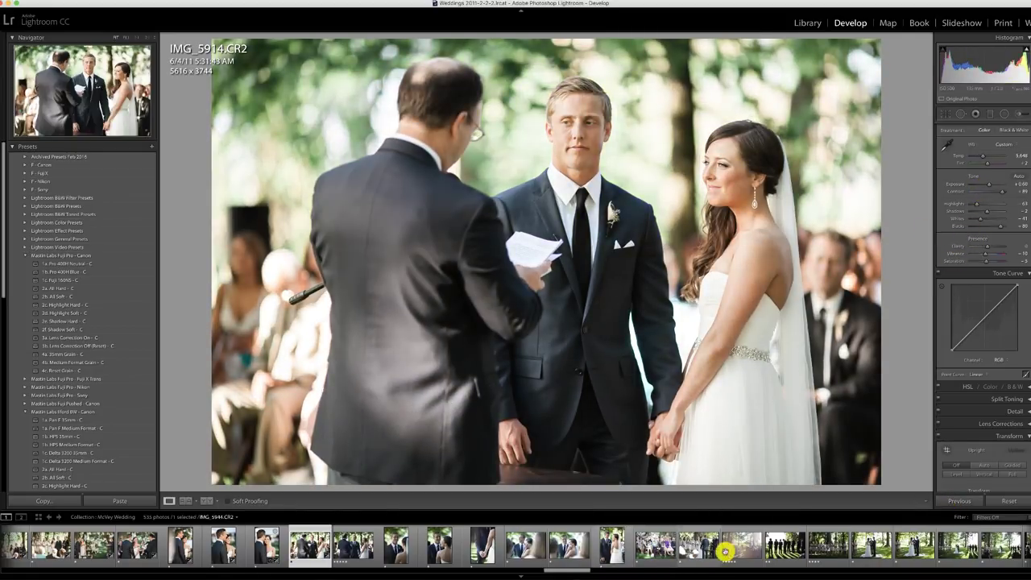
left_click(656, 545, "shift")
left_click(955, 499)
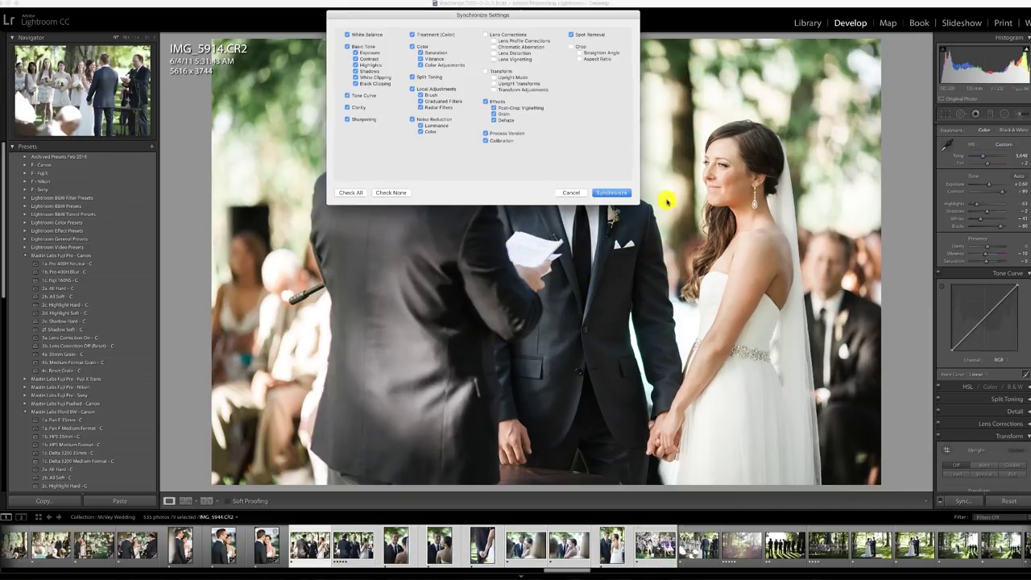
left_click(612, 193)
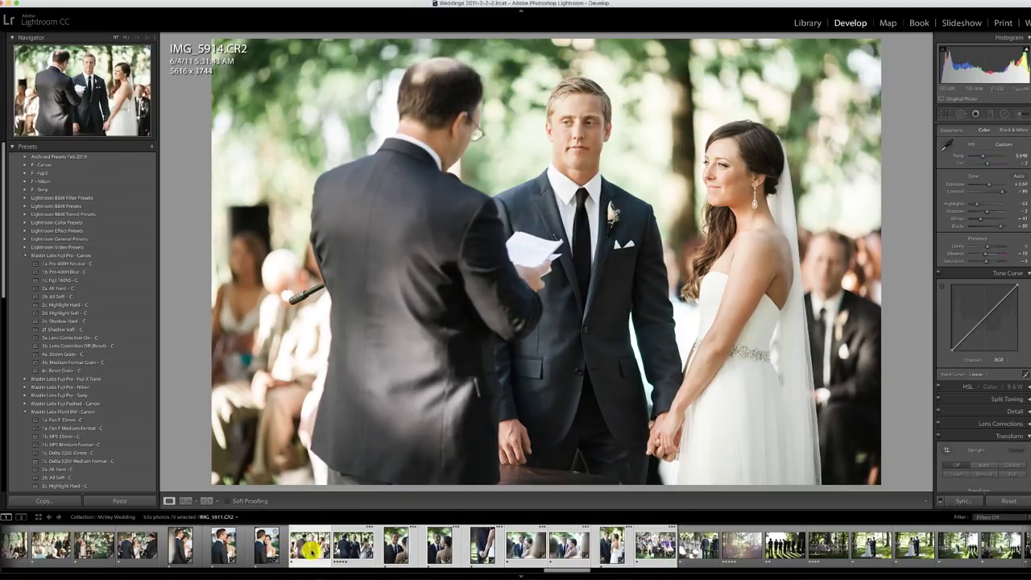
Check the synchronized photos from IMG_5921 to IMG_5929, then set IMG_5934's exposure to -0.25 and cool its temperature
left_click(351, 546)
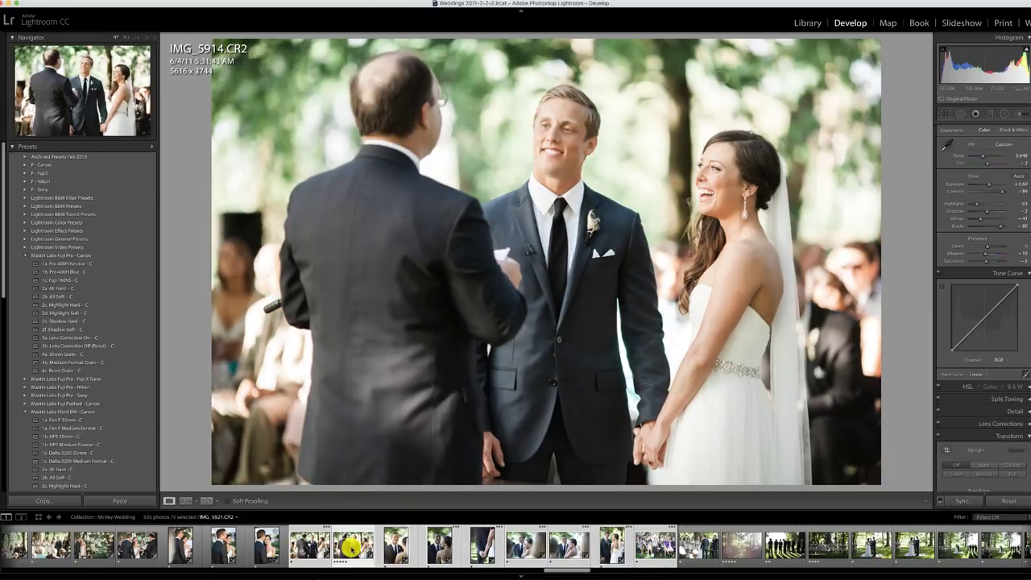
left_click(395, 547)
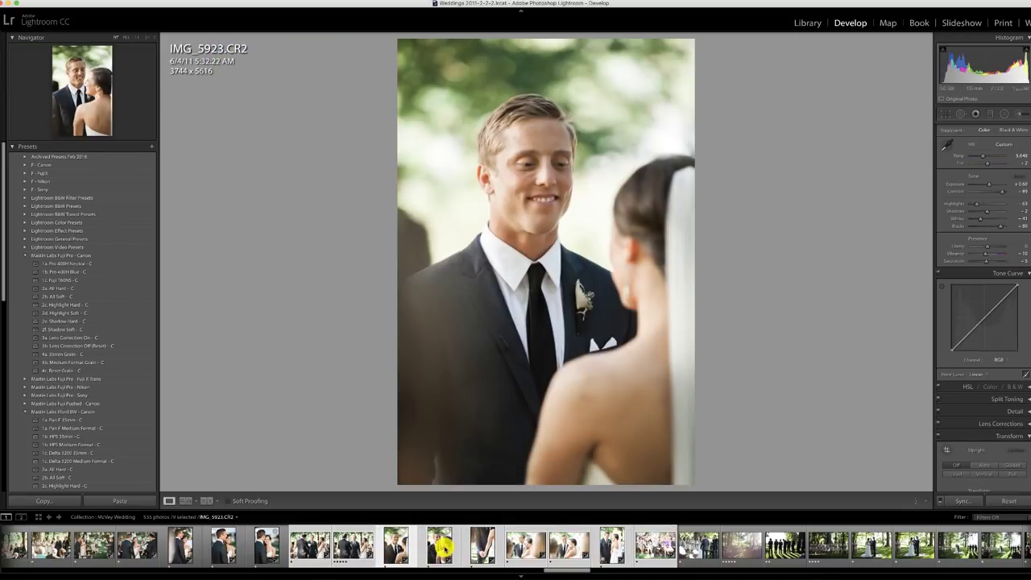
left_click(439, 547)
left_click(471, 547)
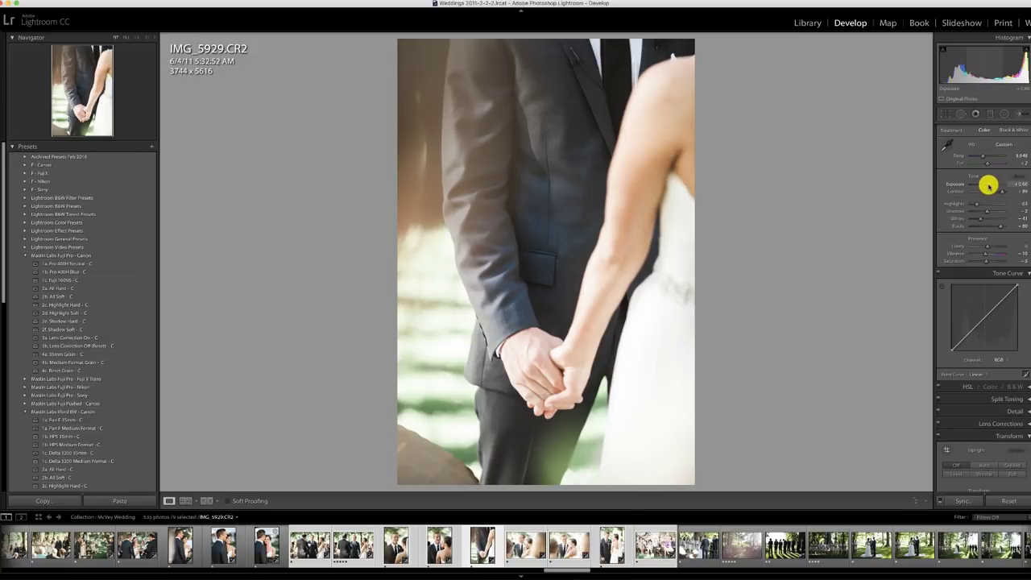
left_click(520, 548)
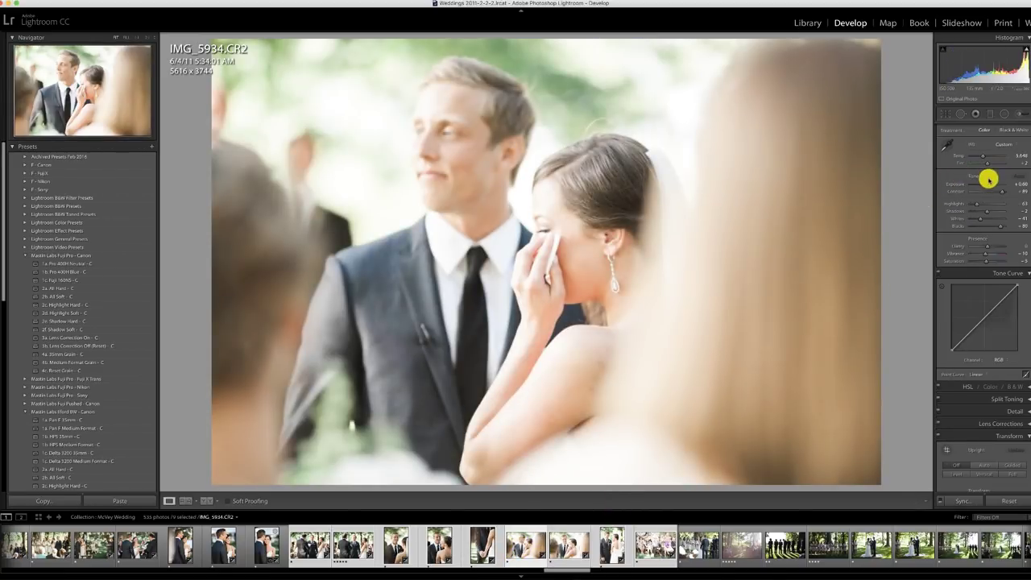
left_click_drag(987, 185, 981, 155)
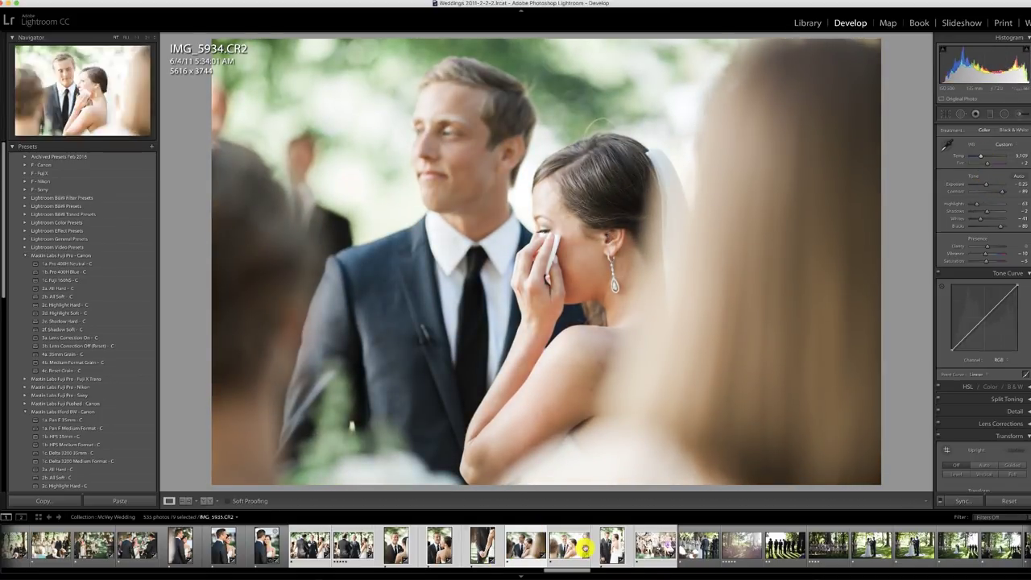
Lower the exposure of IMG_5935, and set the exposure of IMG_5937 to -0.65 and of IMG_5943 to -1.15
left_click(560, 548)
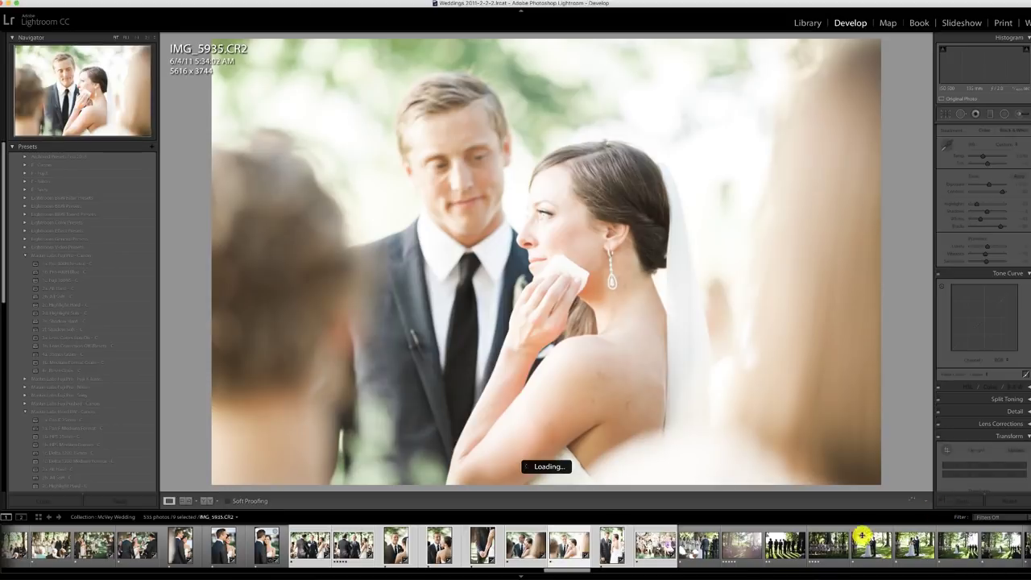
left_click_drag(995, 188, 983, 184)
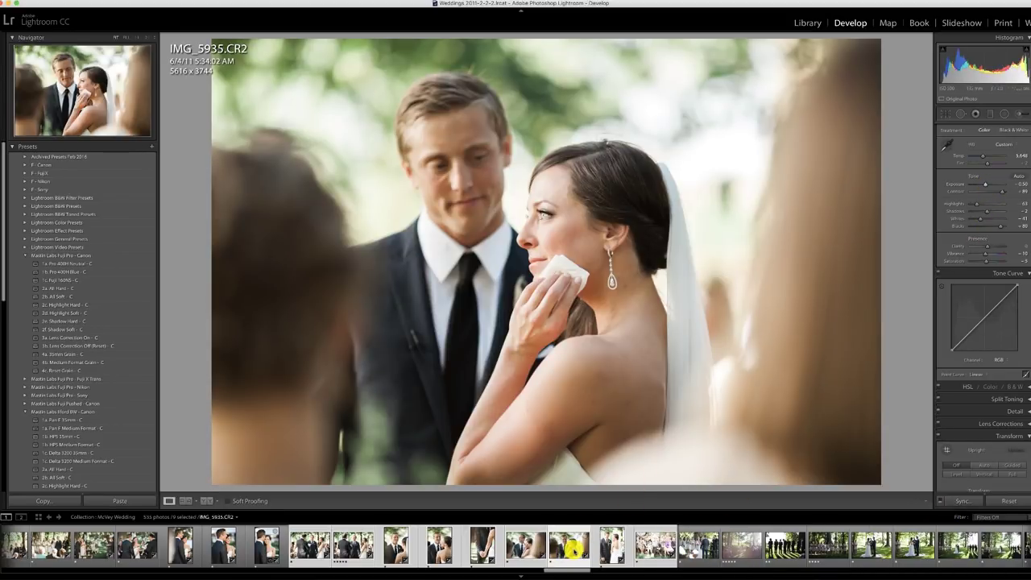
left_click(601, 547)
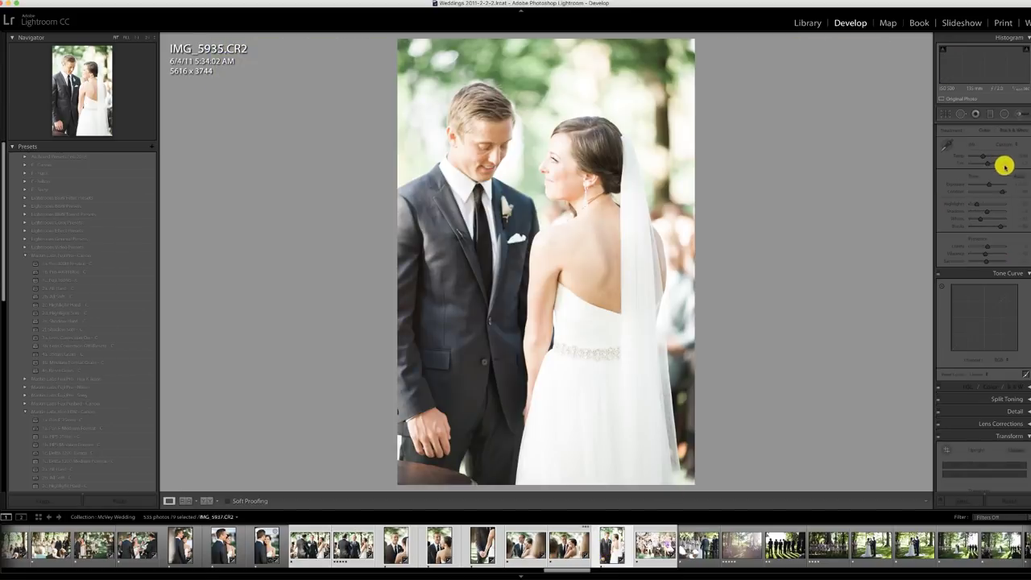
left_click_drag(990, 184, 985, 184)
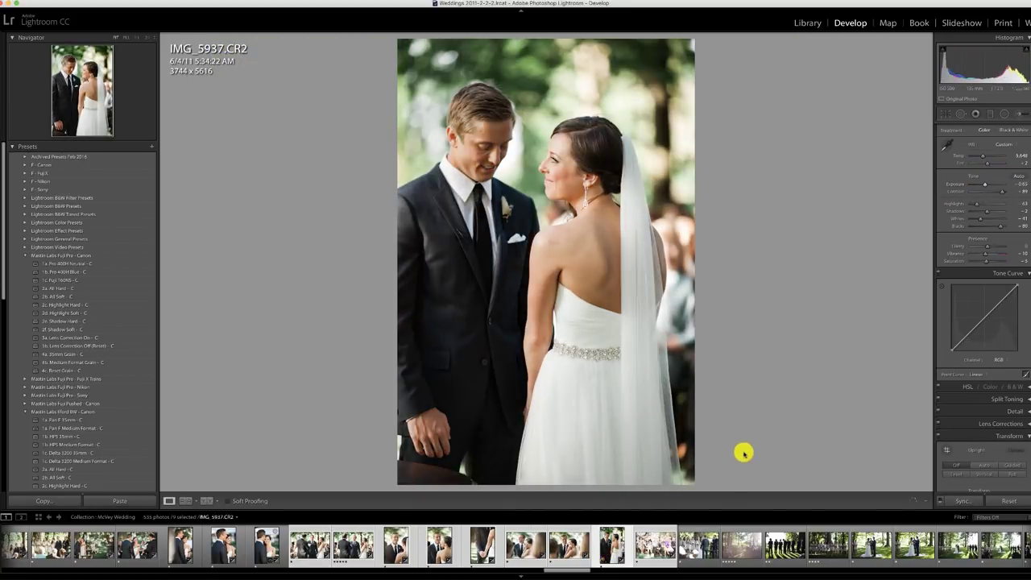
left_click(659, 547)
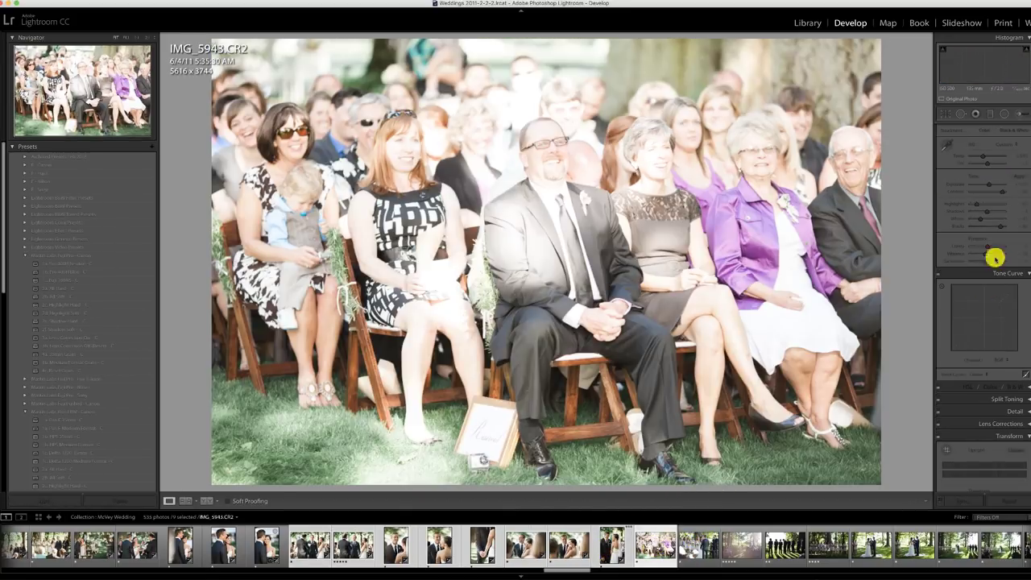
left_click_drag(991, 185, 982, 184)
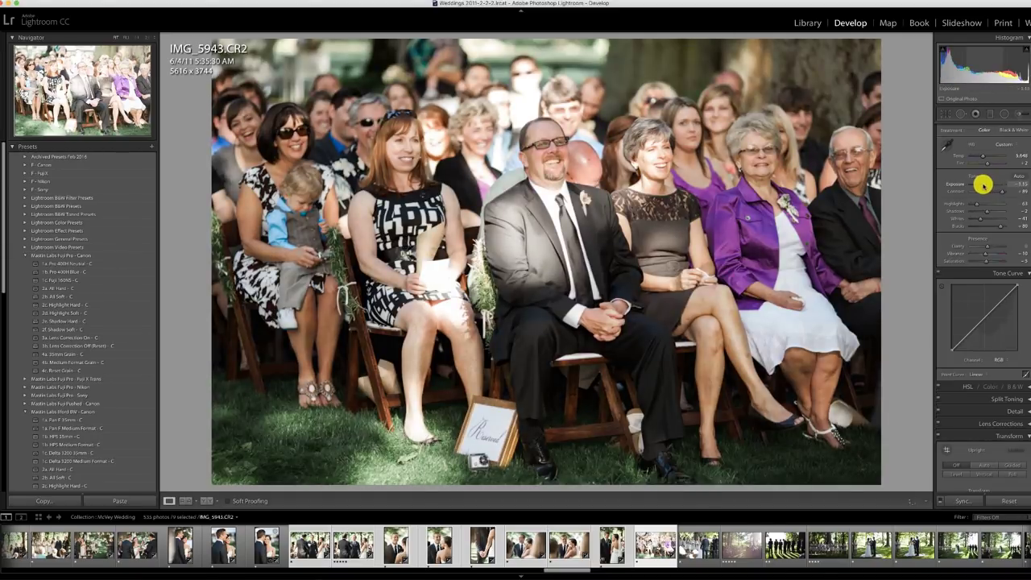
Apply the 1b. Pro 400H Blue preset to IMG_5944, warm its temperature to 5,664 and adjust the tint
left_click(699, 546)
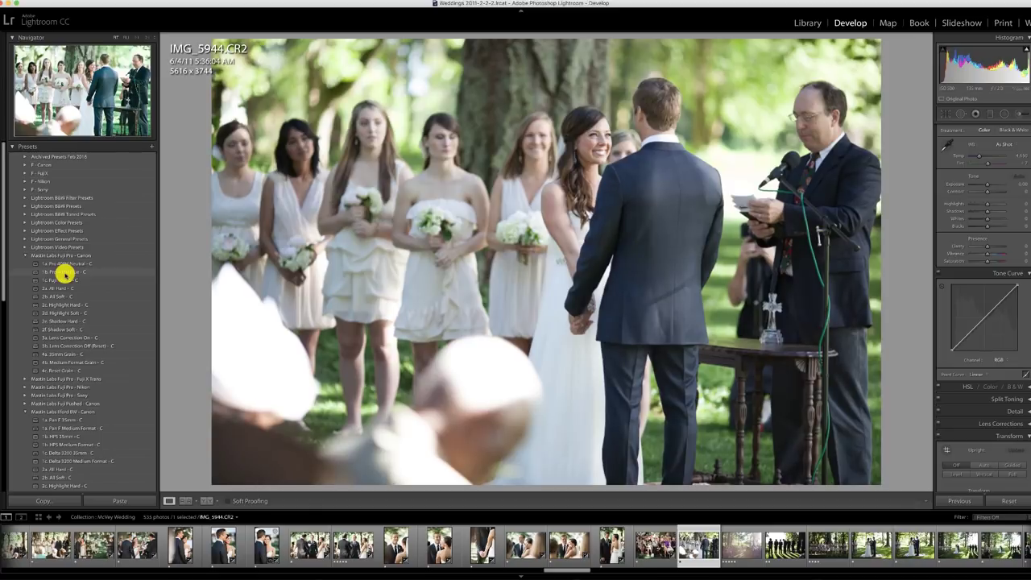
left_click(65, 273)
left_click_drag(977, 156, 987, 165)
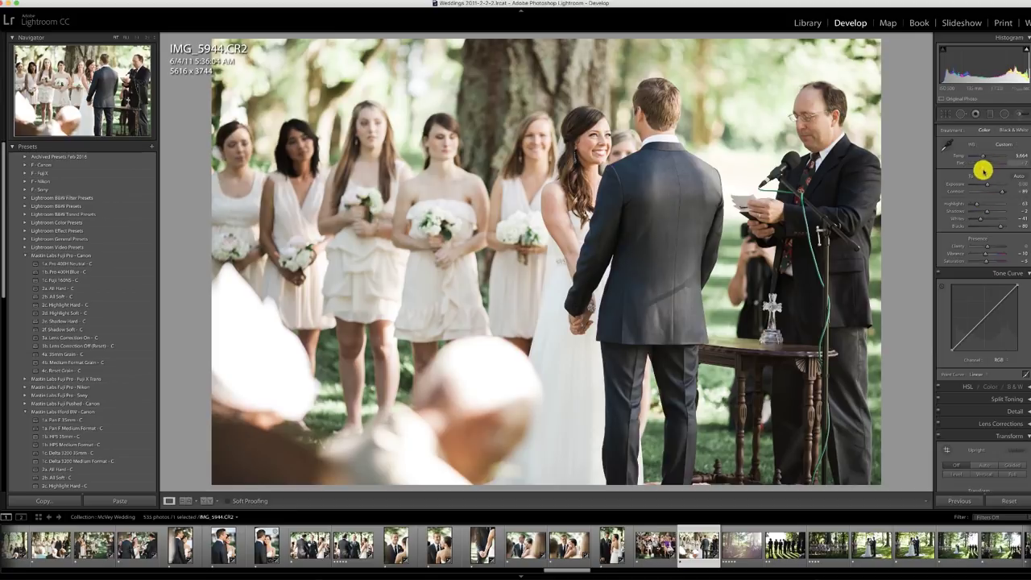
Edit IMG_5945 with the 1a. Pro 400H Neutral preset, exposure +0.20, blacks deepened with the tone curve's black point, and a straightened crop
left_click(742, 545)
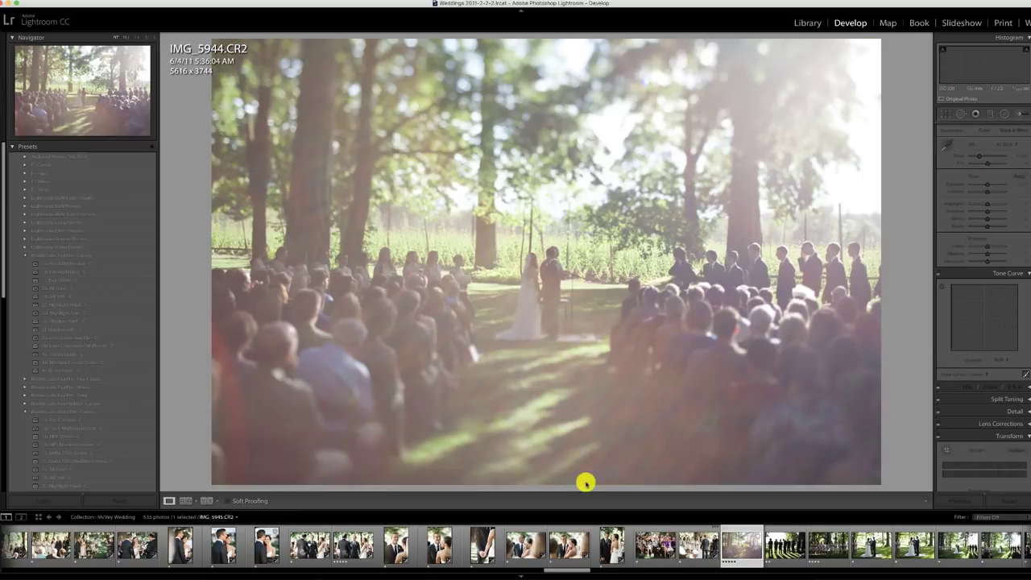
left_click(56, 262)
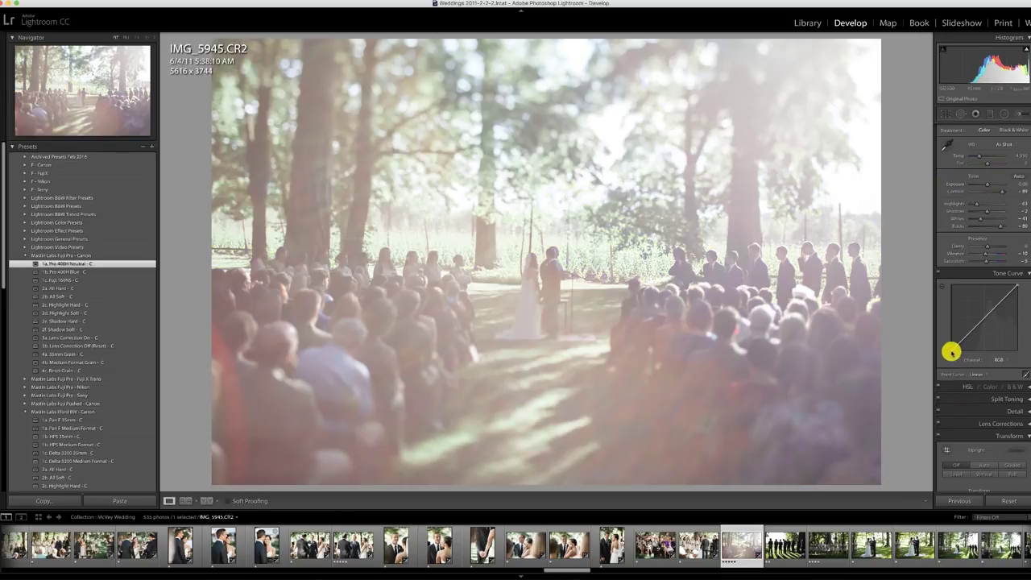
left_click_drag(951, 351, 973, 364)
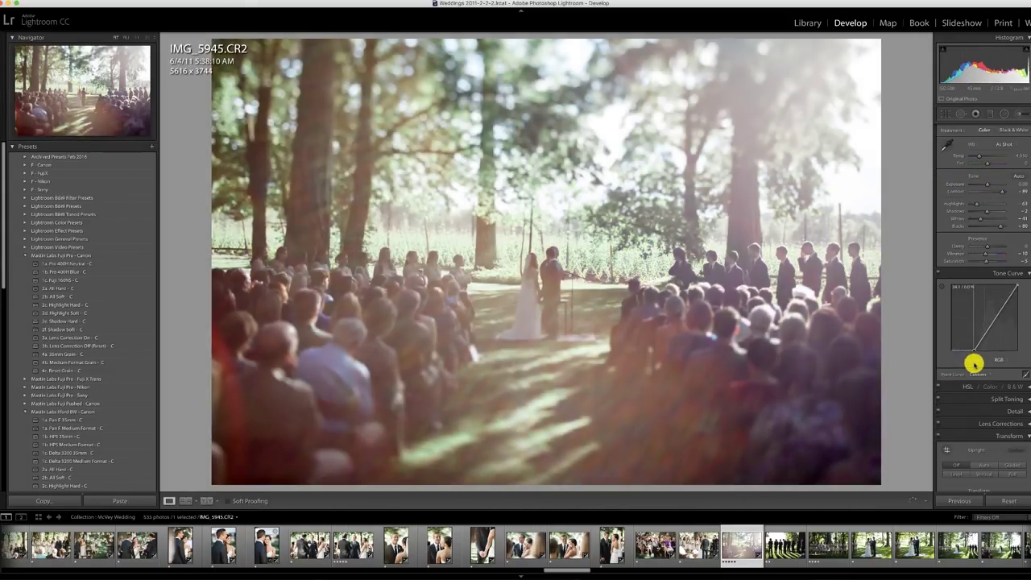
left_click_drag(988, 184, 989, 184)
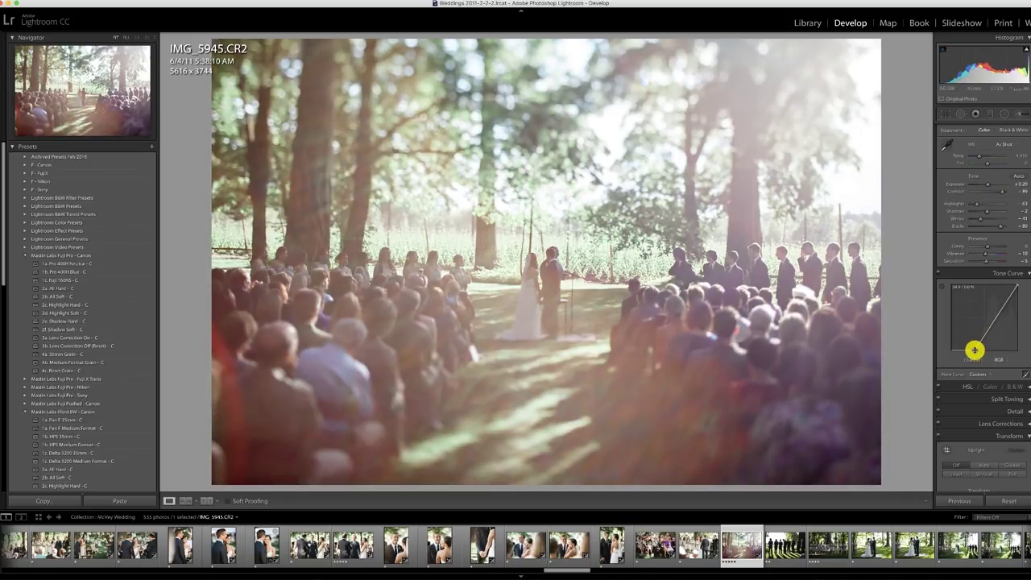
left_click_drag(975, 349, 986, 357)
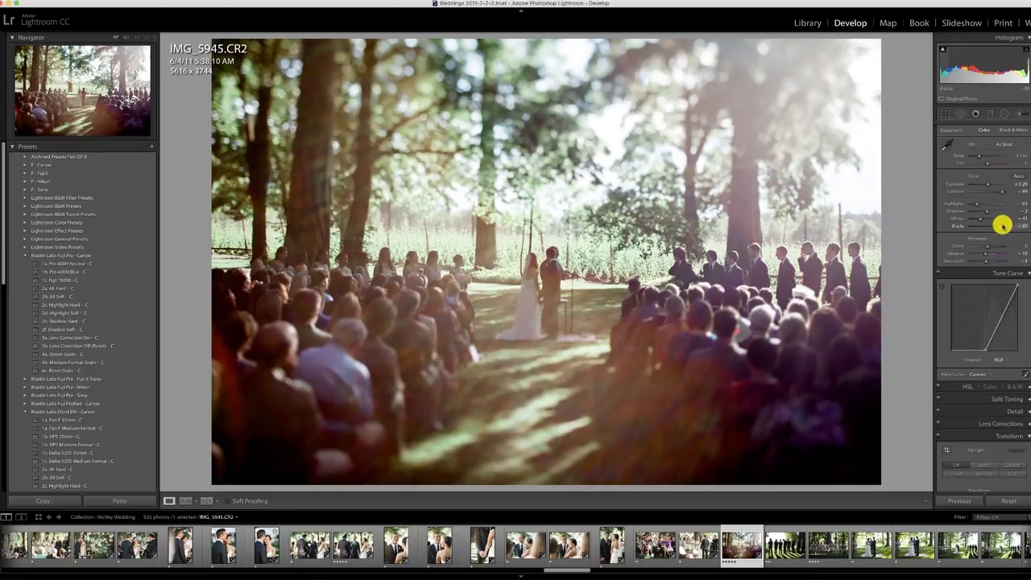
key("r")
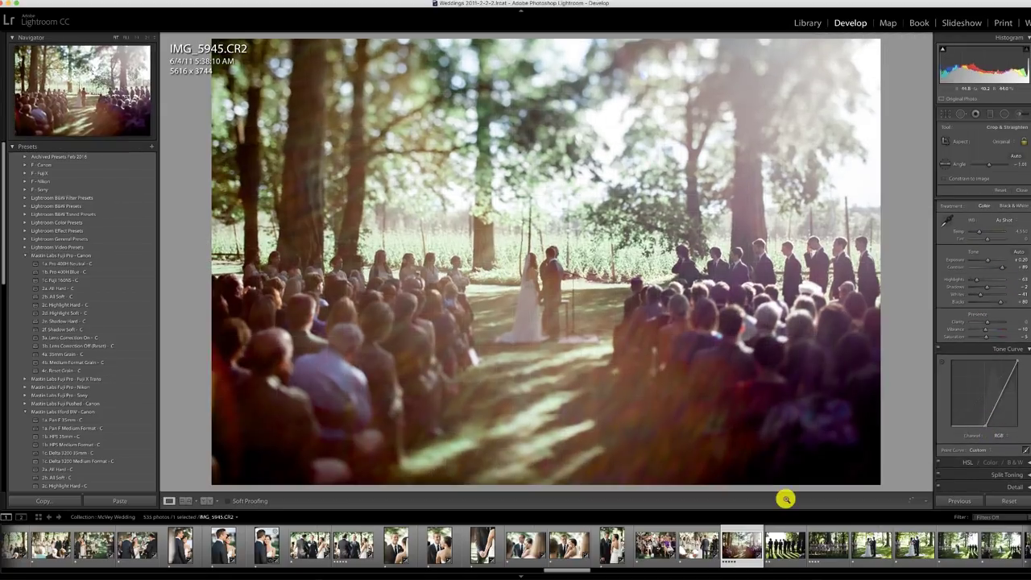
Apply 1a. Pan F 35mm with exposure +1.45 to IMG_5946, and 1a. Pro 400H Neutral with exposure +1.50 and temperature 5,682 to IMG_5948
left_click(783, 551)
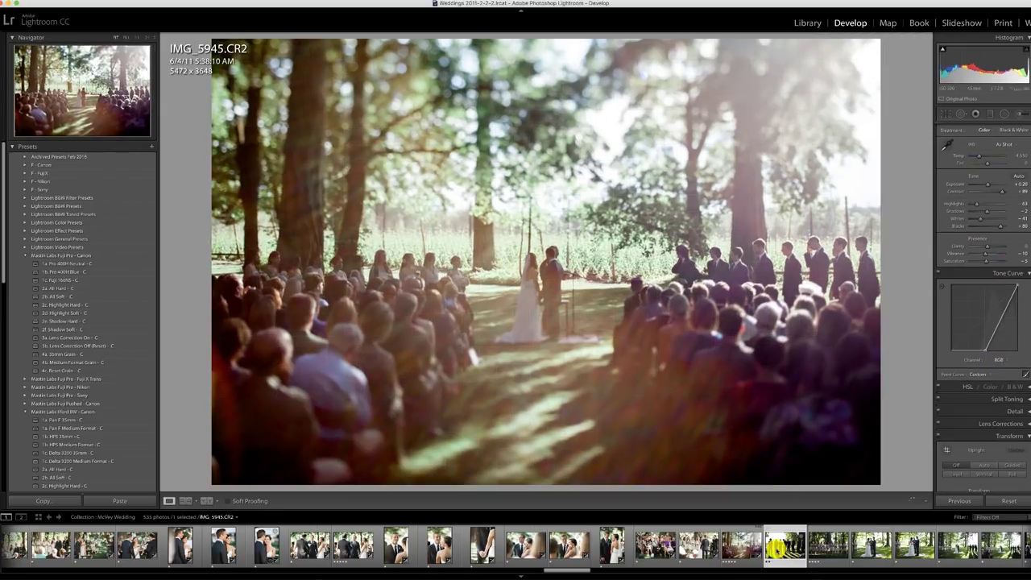
left_click(88, 420)
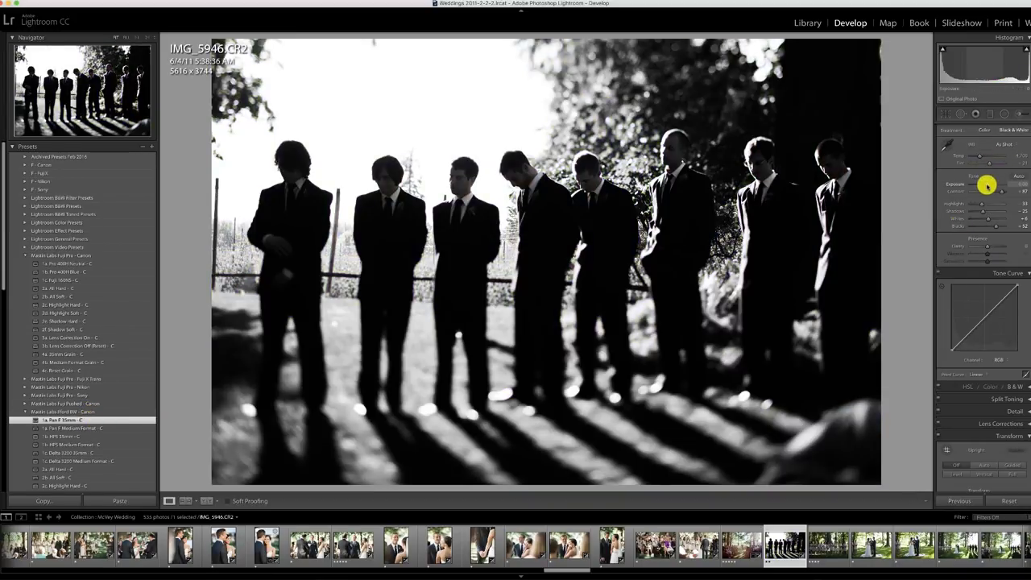
left_click_drag(989, 185, 992, 185)
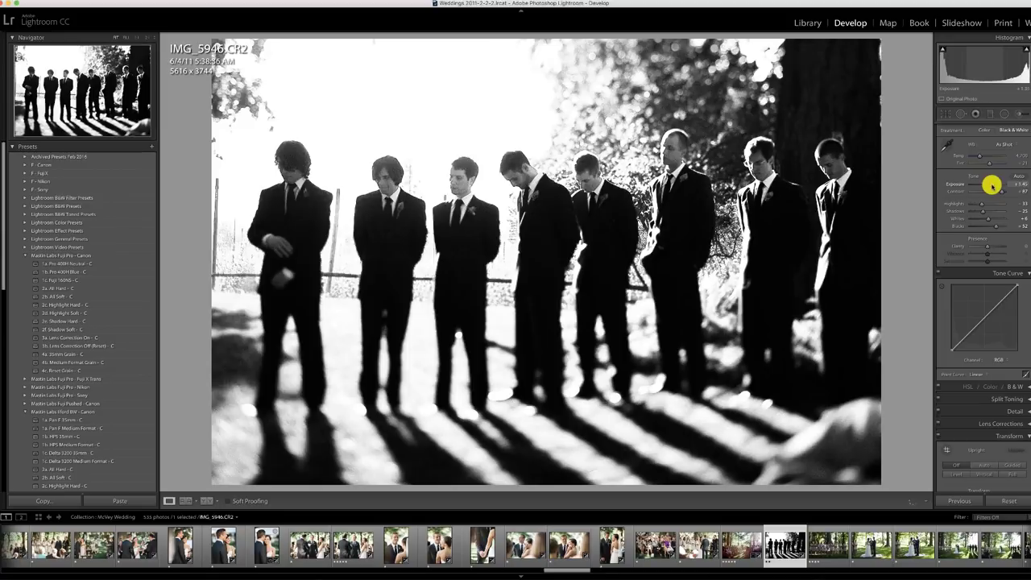
left_click(827, 545)
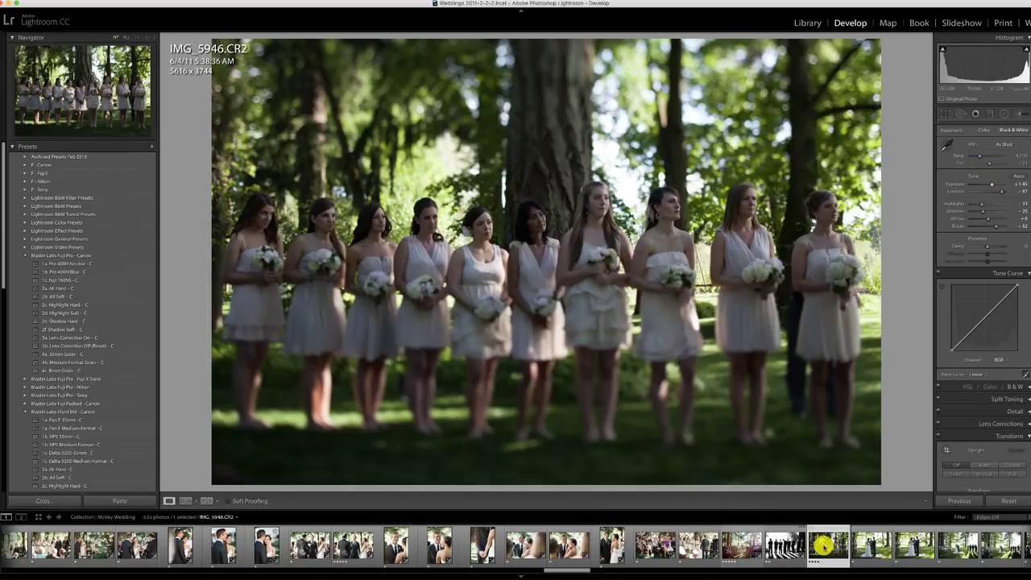
left_click(81, 263)
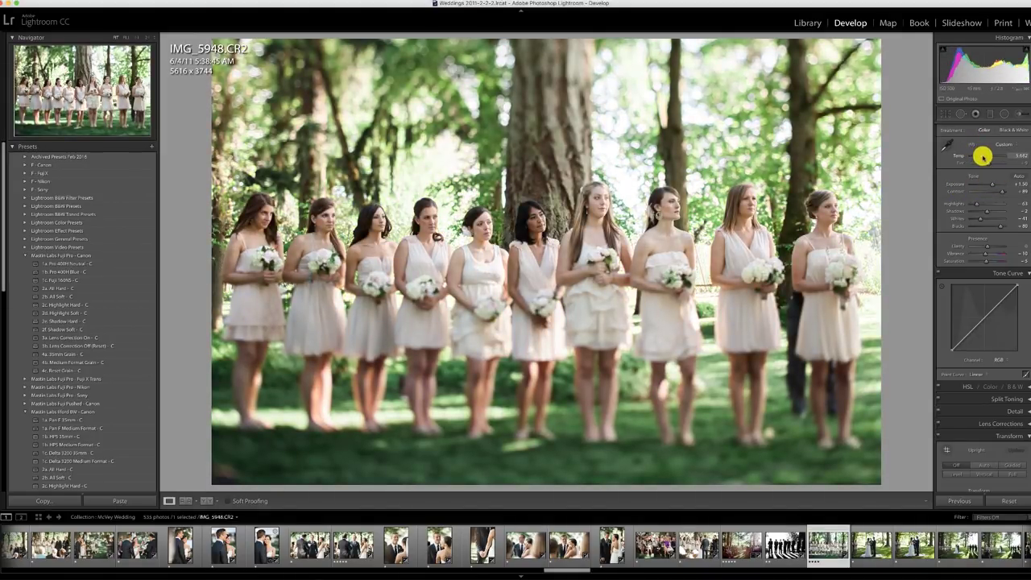
Apply the previous settings to IMG_5951 with exposure +0.50 and temperature 6,110, and add the 2d. Highlight Soft preset
left_click(873, 547)
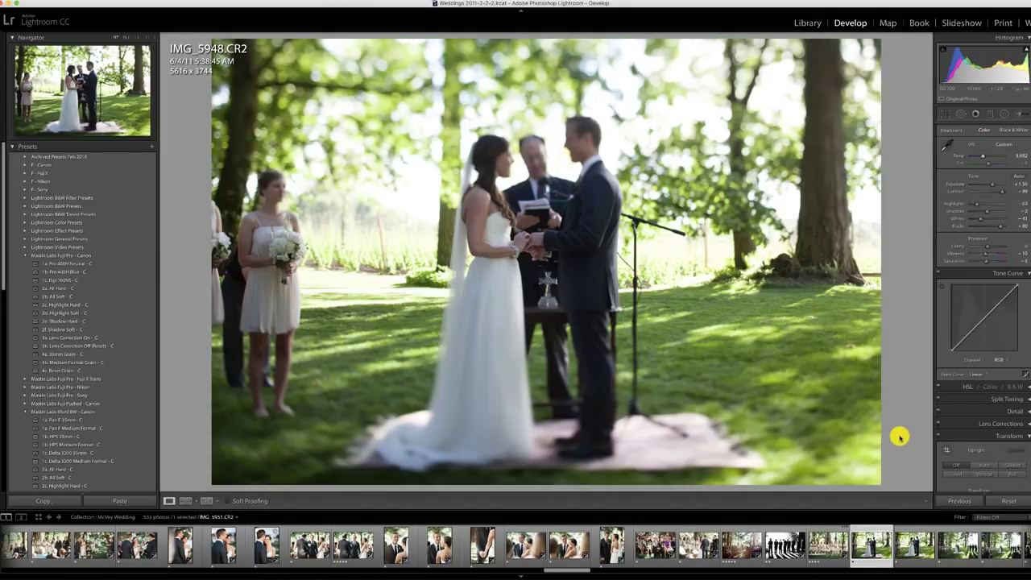
left_click(959, 502)
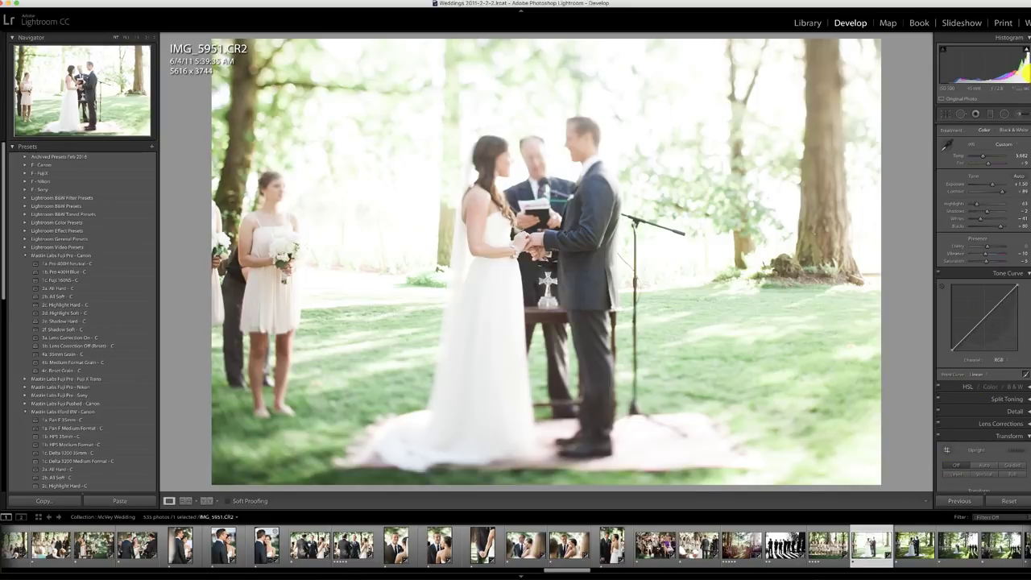
left_click_drag(994, 184, 989, 184)
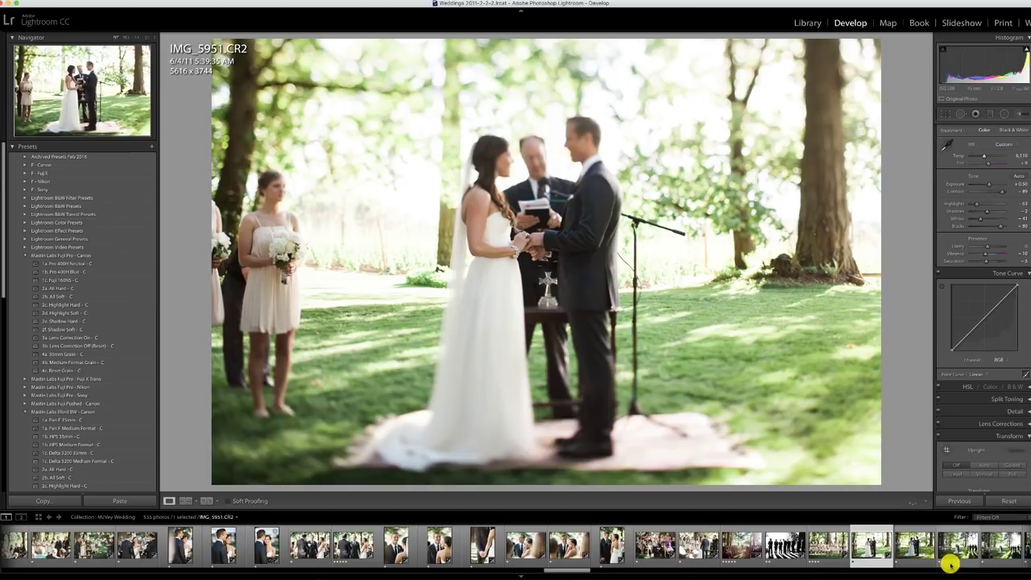
scroll(878, 545, "down", 4)
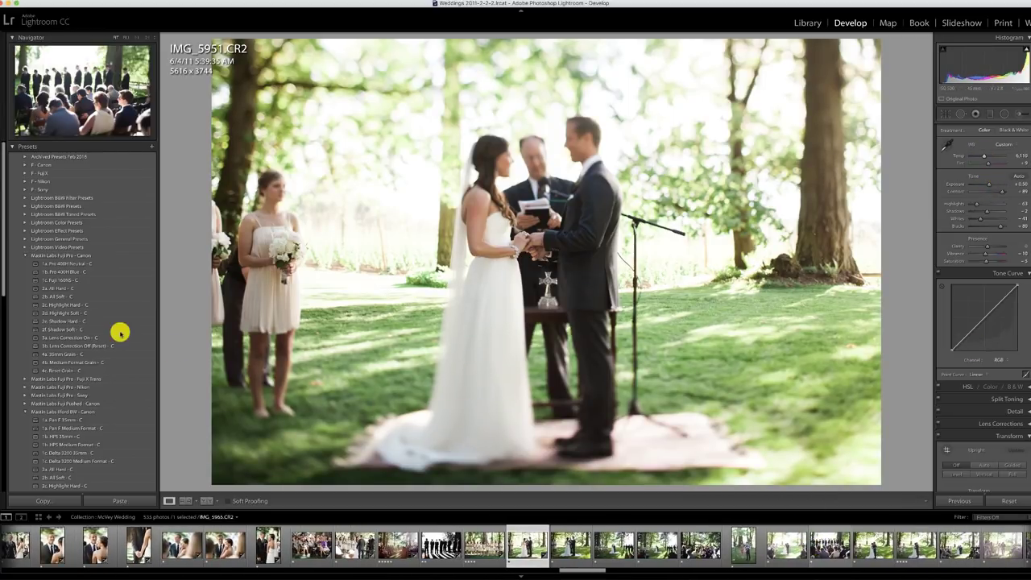
left_click(62, 312)
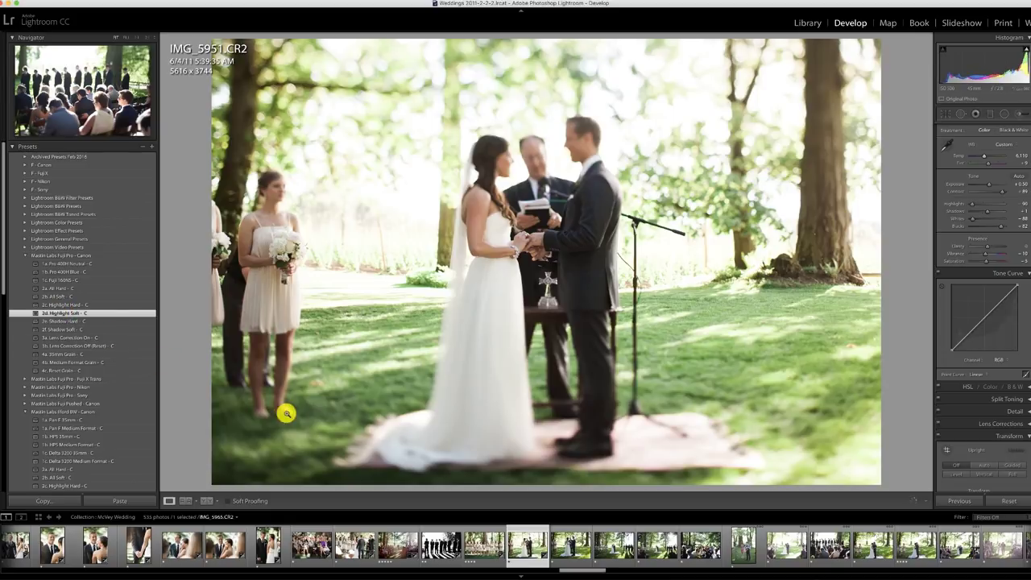
Synchronize IMG_5951's settings to the following 15 ceremony photos, and check the first results against the bridesmaids photo IMG_5948
scroll(661, 556, "down", 4)
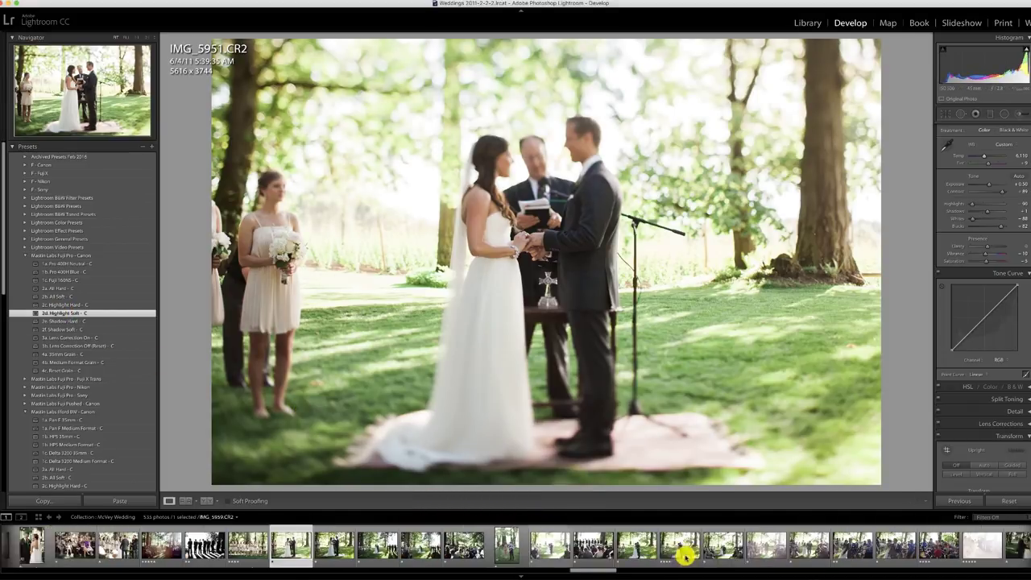
left_click(858, 550, "shift")
left_click(962, 500)
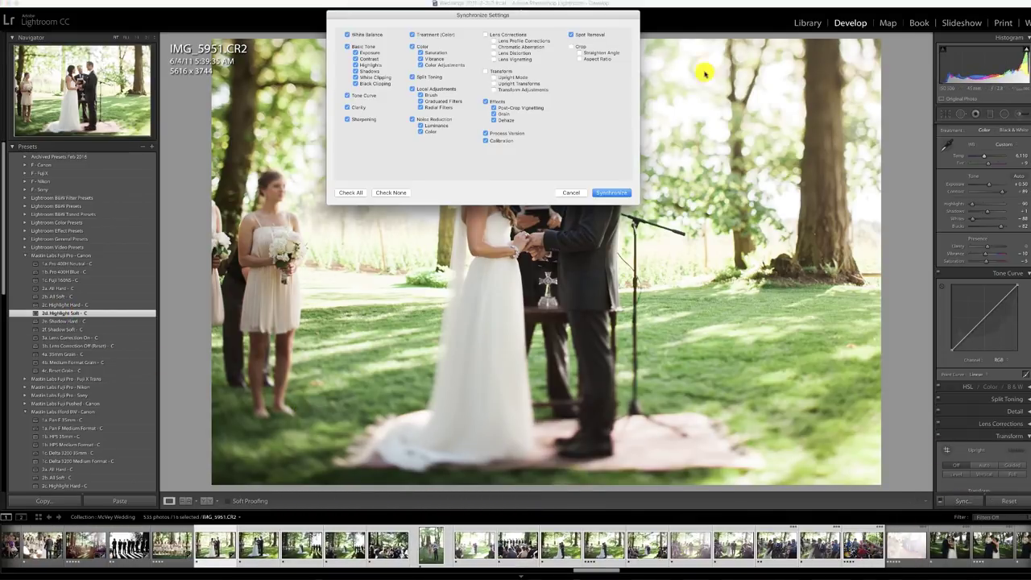
left_click(612, 192)
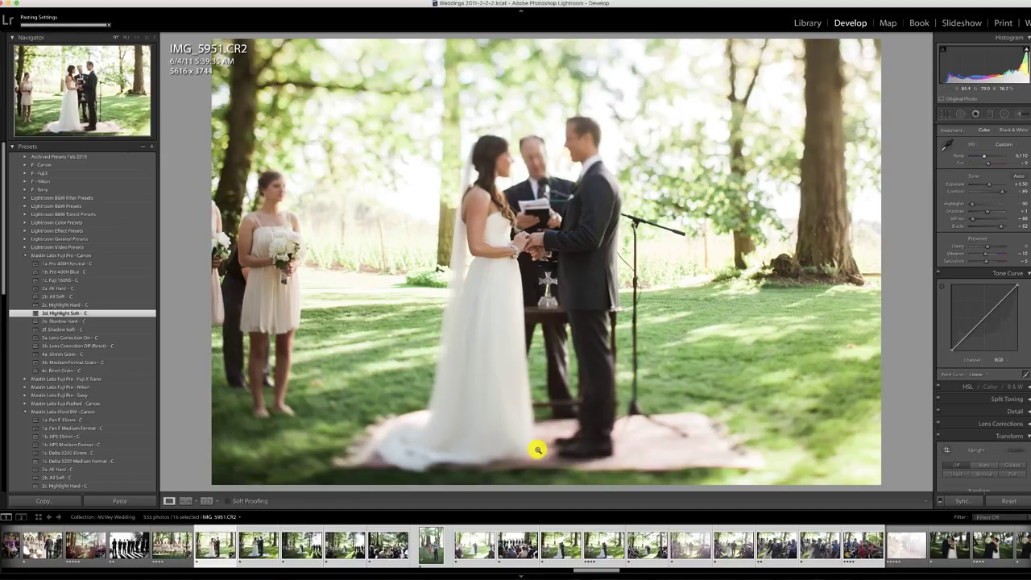
left_click(193, 552)
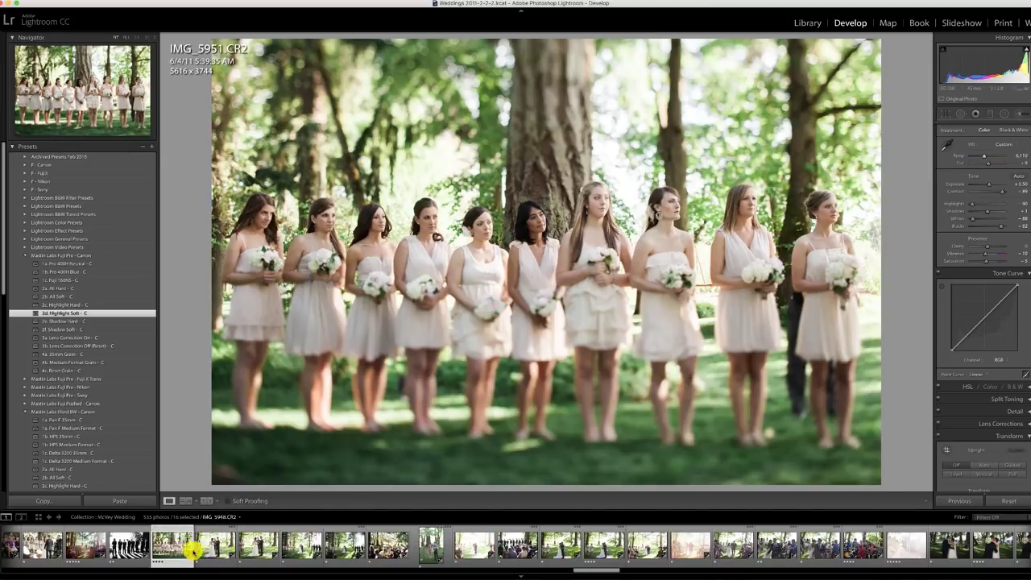
left_click(234, 548)
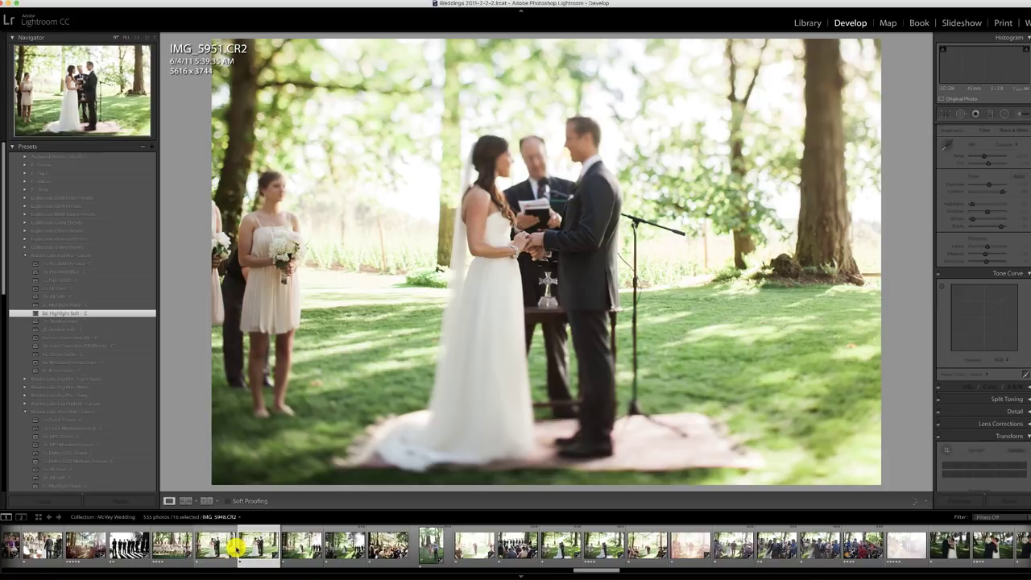
key("Right")
key("Right")
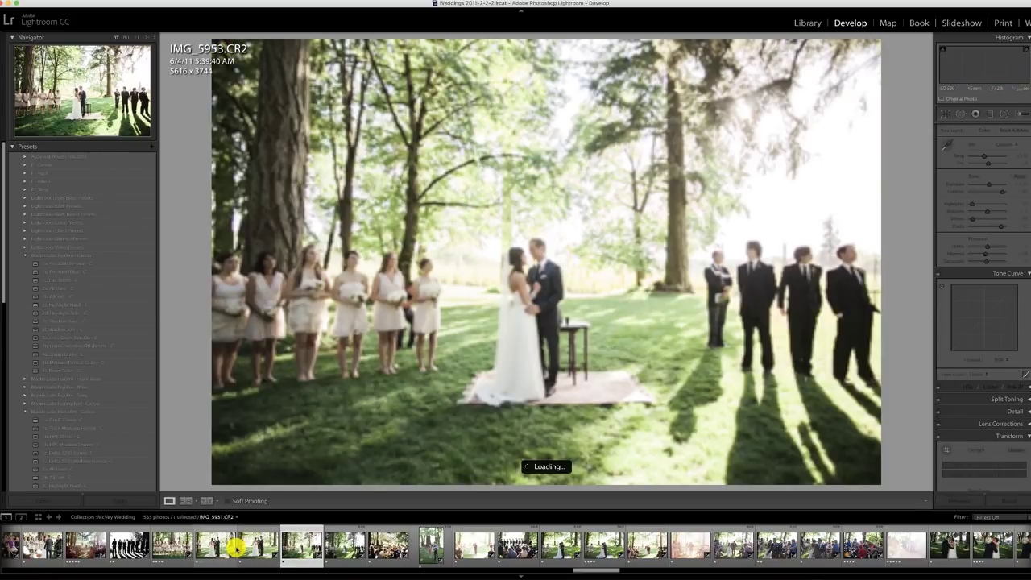
Review the synchronized ceremony photos up to the seated-guests photo IMG_5959 and straighten its crop by about 2.66 degrees
key("Right")
key("Right")
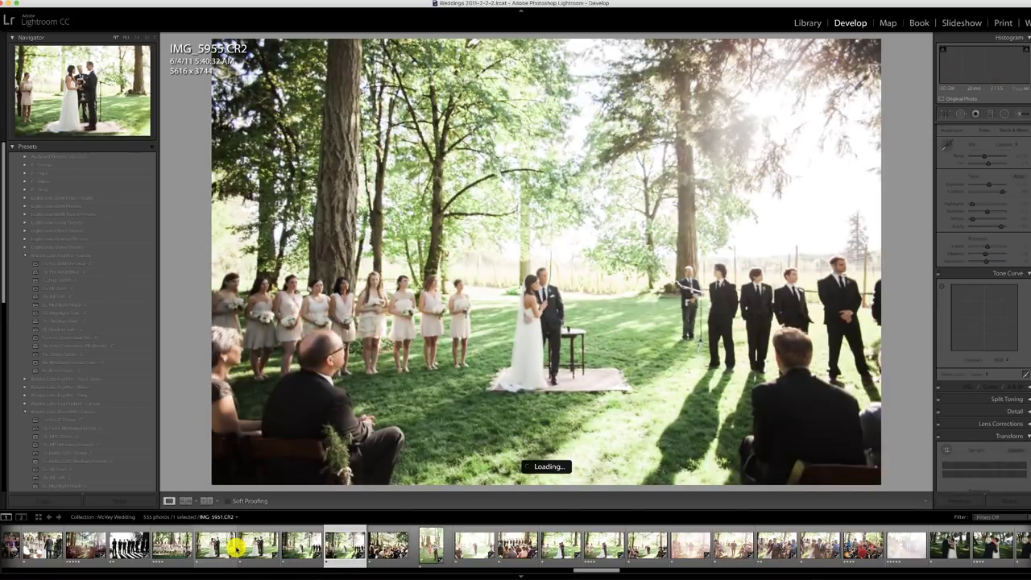
key("Right")
key("Right")
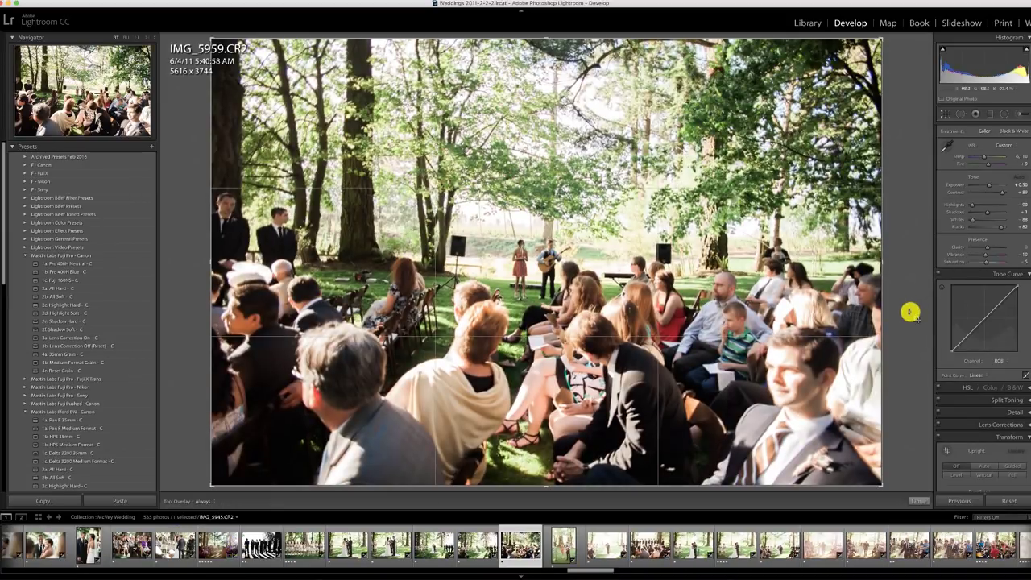
key("r")
left_click_drag(906, 307, 907, 295)
key("Return")
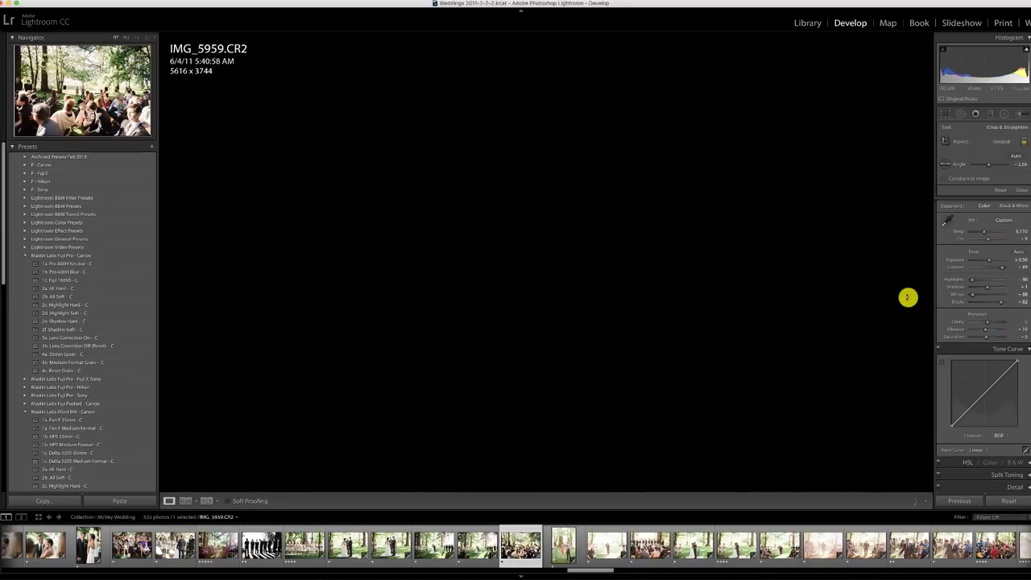
Crop the musicians' portrait IMG_5962 tighter to about 2851 x 4276 around the two performers, and deepen its blacks with the tone curve's black point
key("Right")
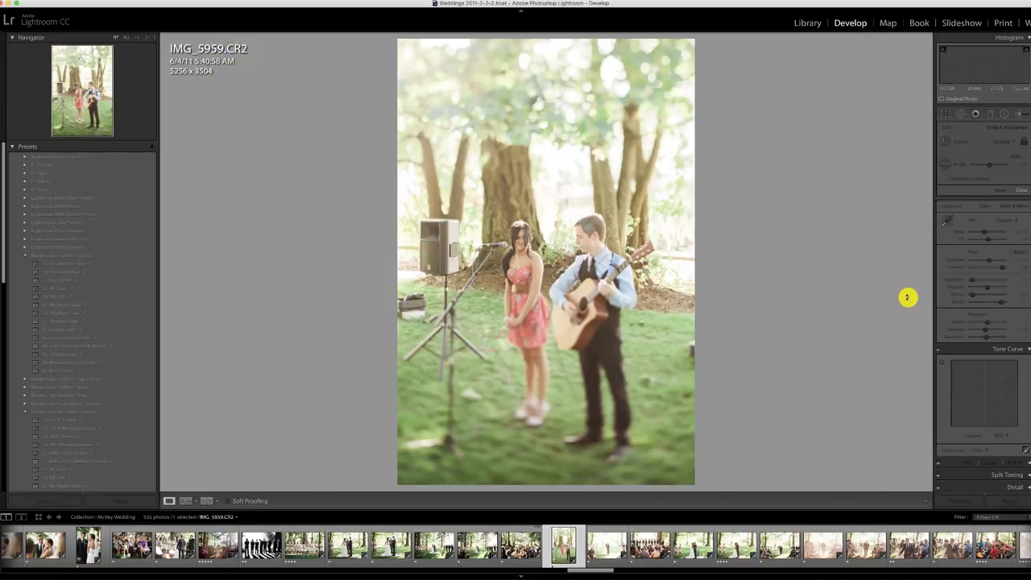
key("r")
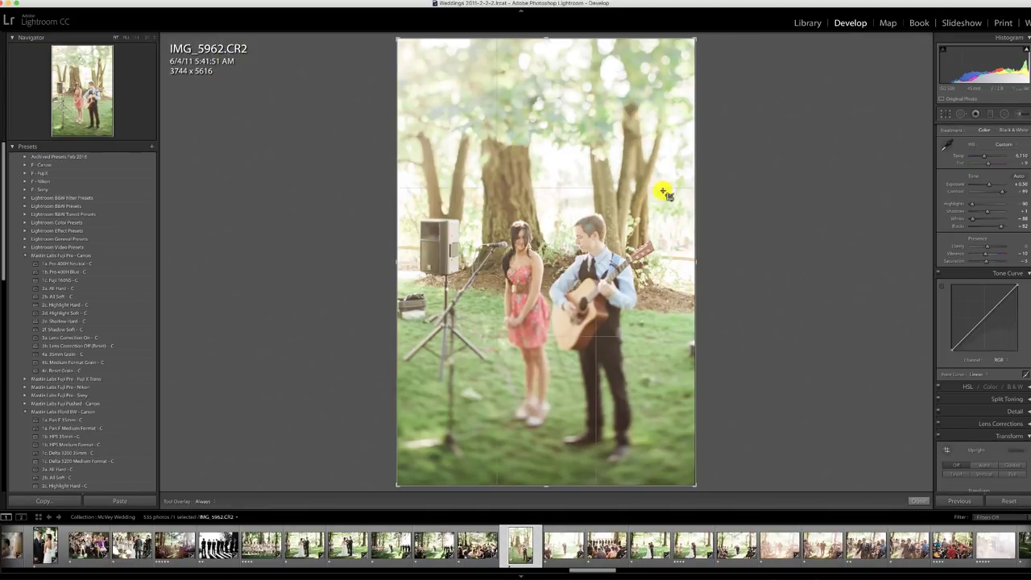
left_click_drag(545, 36, 548, 93)
mouse_move(551, 139)
left_mouse_down()
mouse_move(541, 138)
mouse_move(569, 137)
left_mouse_up()
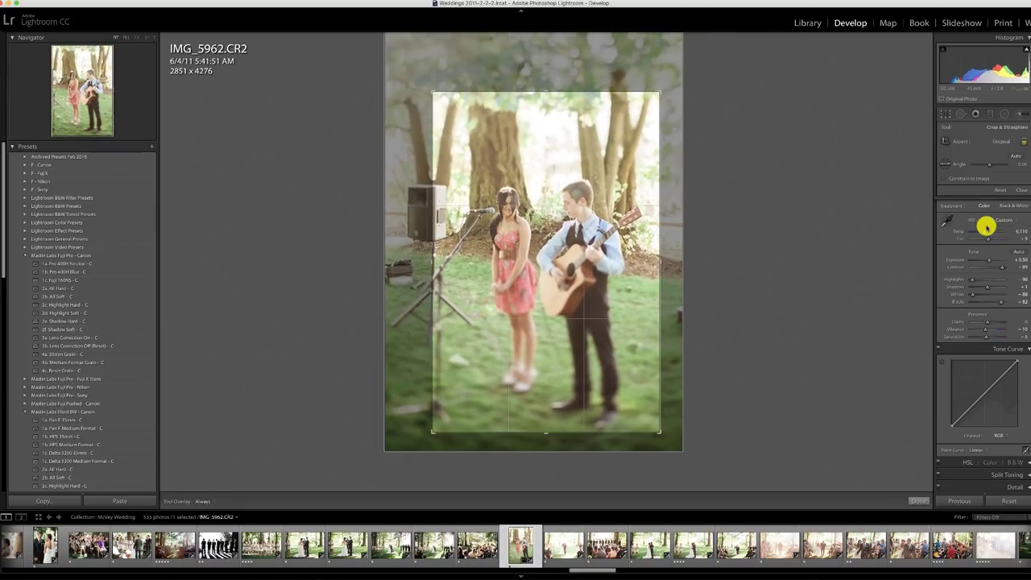
key("r")
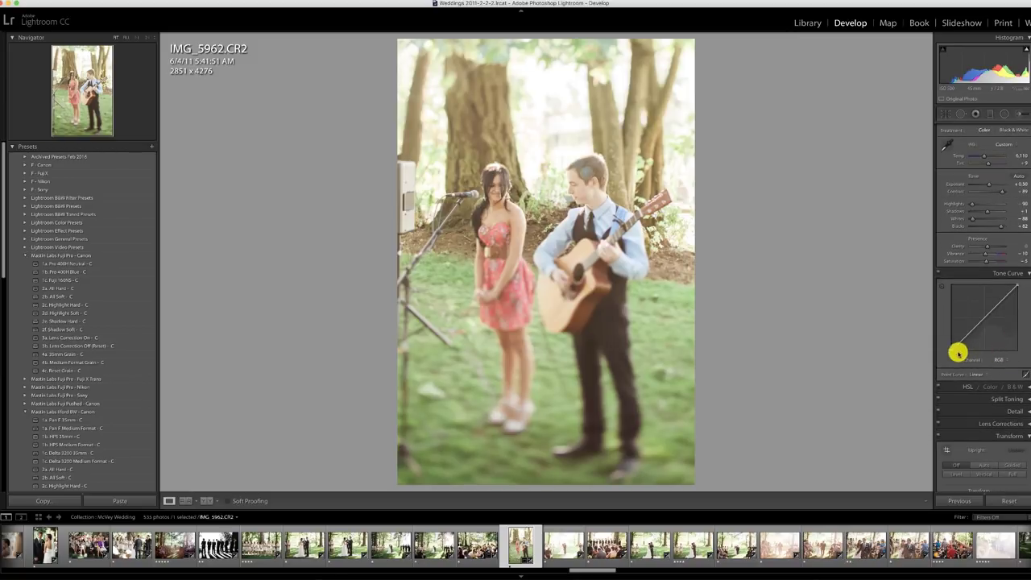
left_click_drag(950, 349, 955, 355)
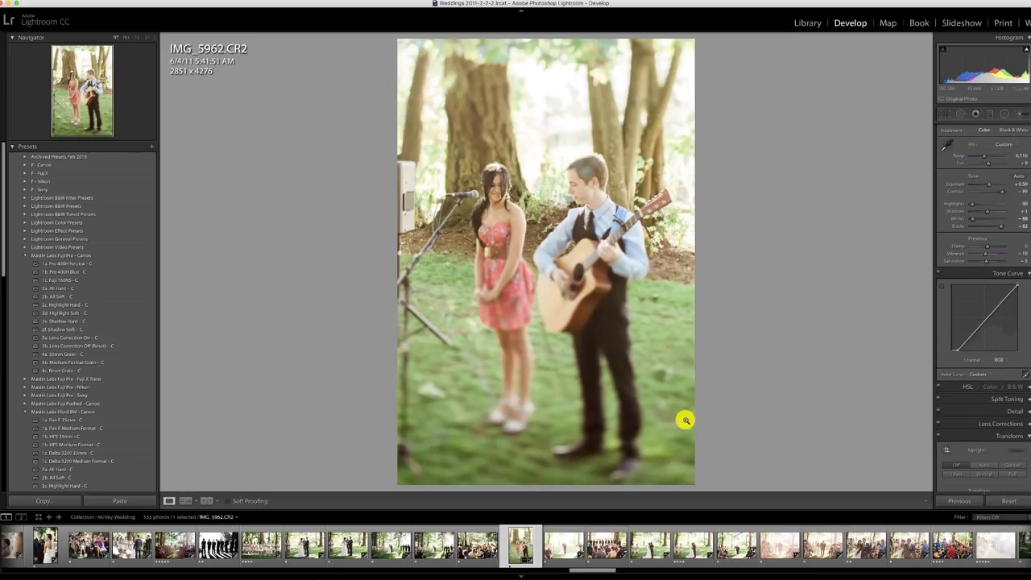
Set IMG_5963 to exposure -1.10 and temperature 5,912, and the groomsmen photo IMG_5965 to exposure +0.10
left_click(562, 554)
left_click_drag(993, 180, 982, 184)
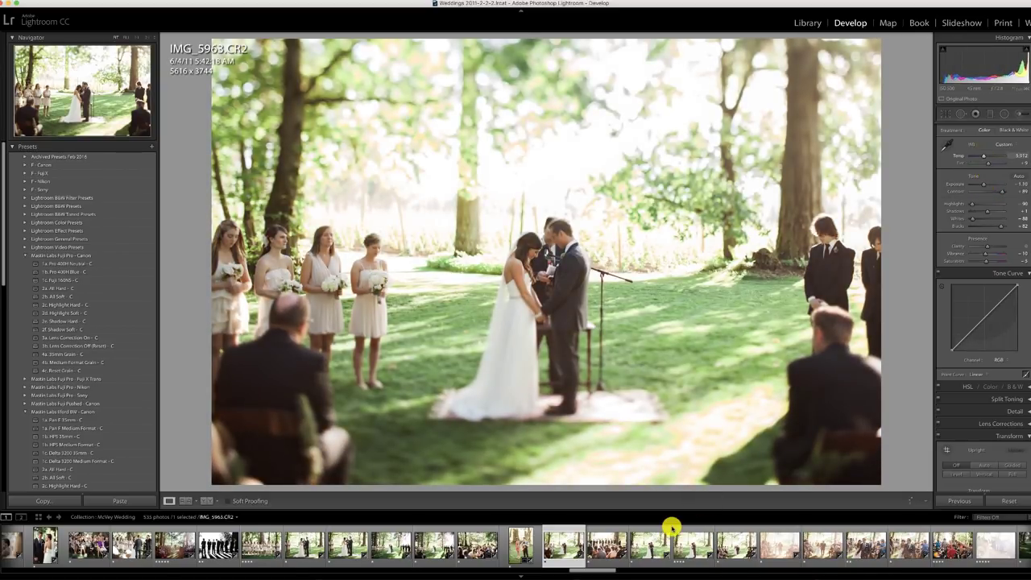
left_click(602, 542)
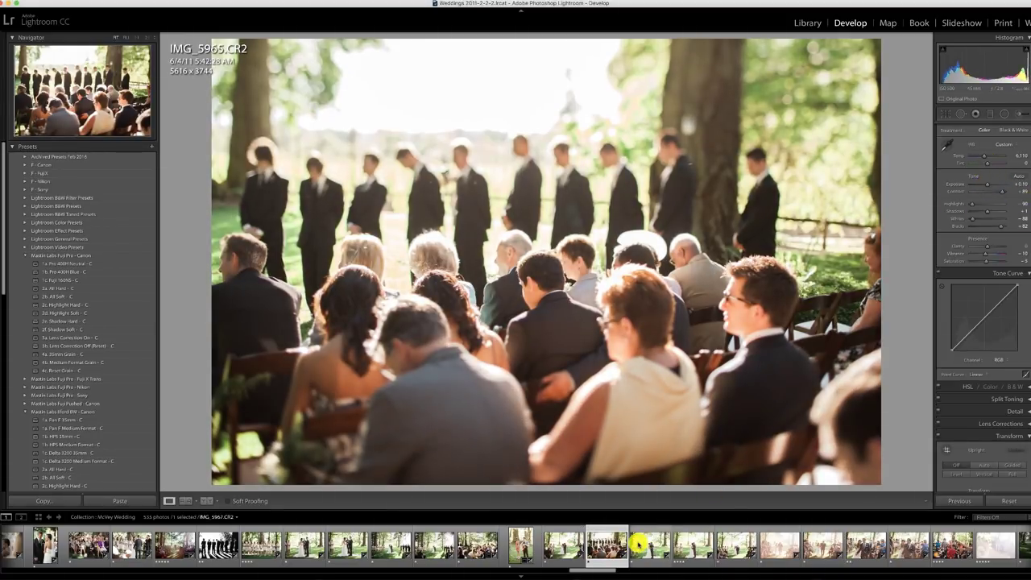
Apply the 2d. Highlight Soft preset to the kiss photo IMG_5967, and fine-tune the exposure of IMG_5970
left_click(636, 545)
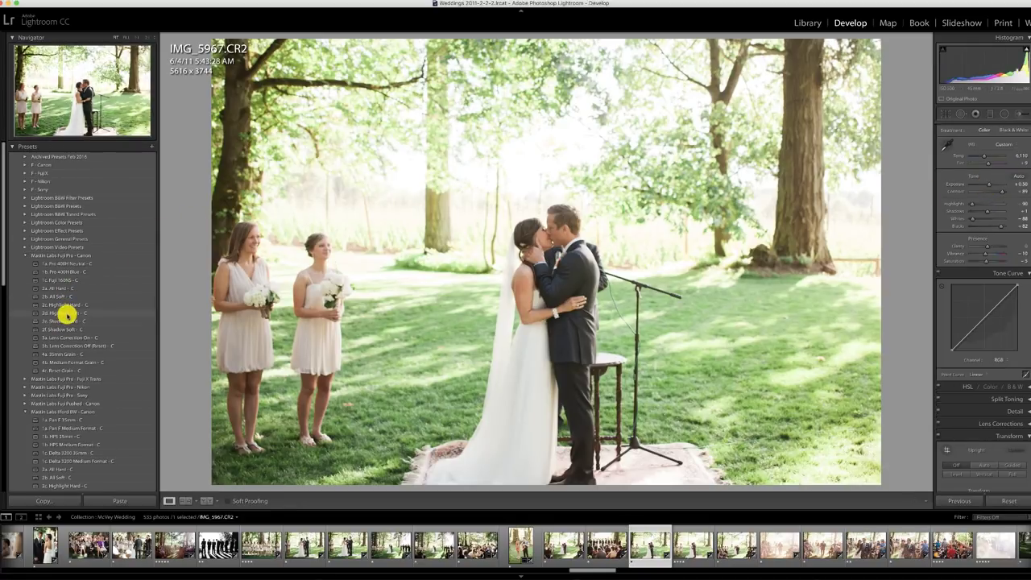
left_click(66, 313)
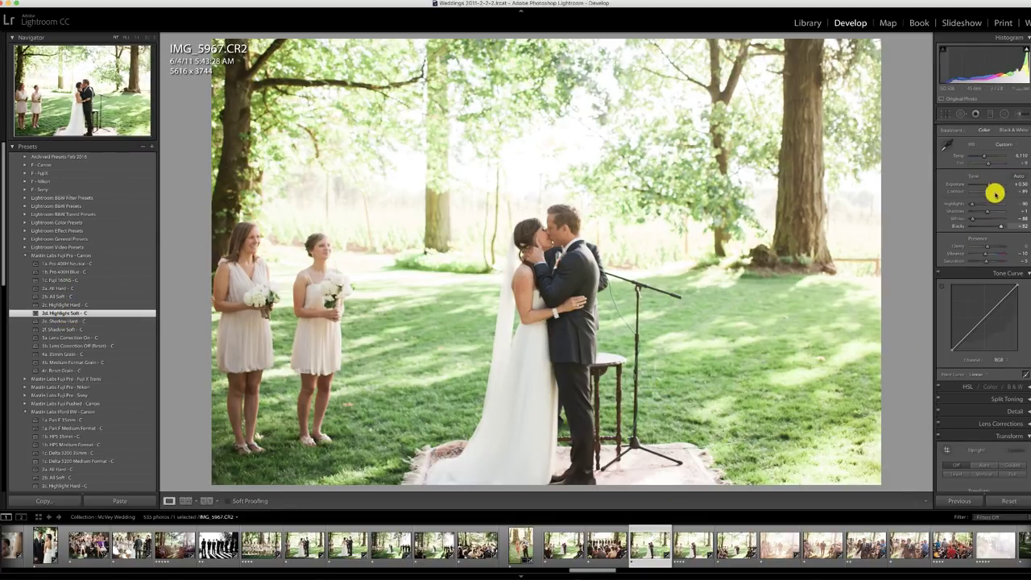
left_click(692, 544)
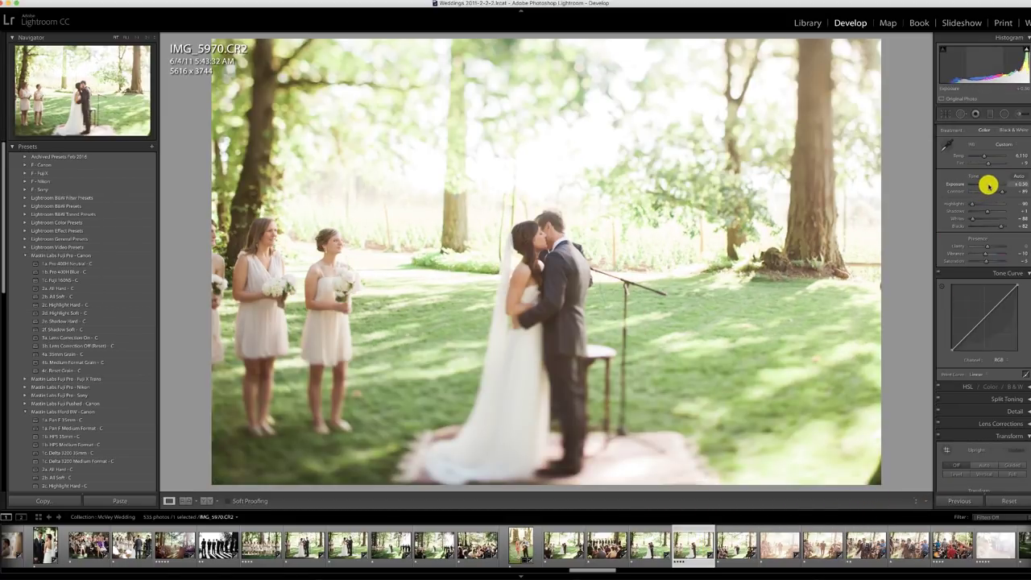
Set IMG_5973's exposure to +0.10 and straighten its crop slightly
key("Right")
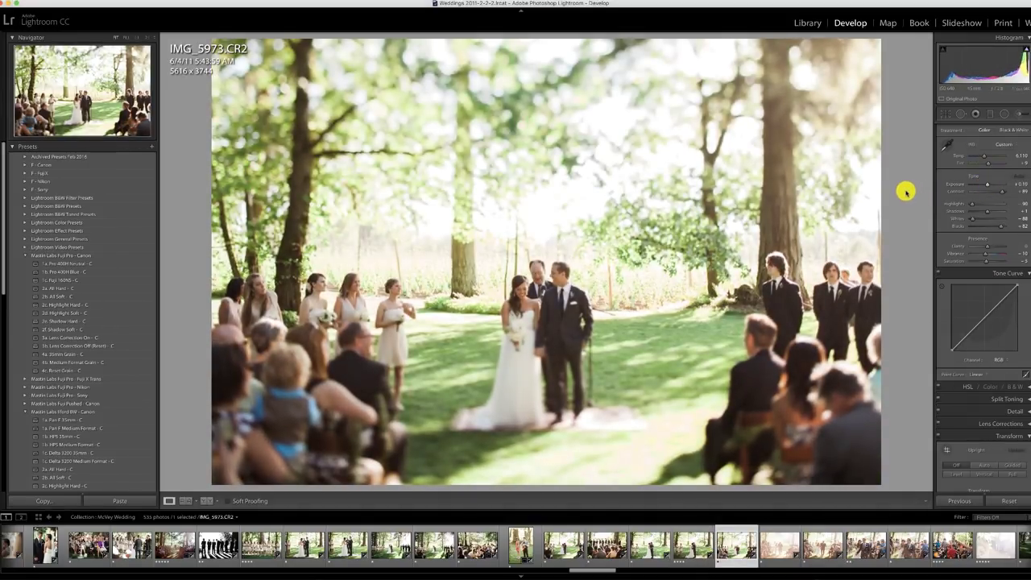
key("r")
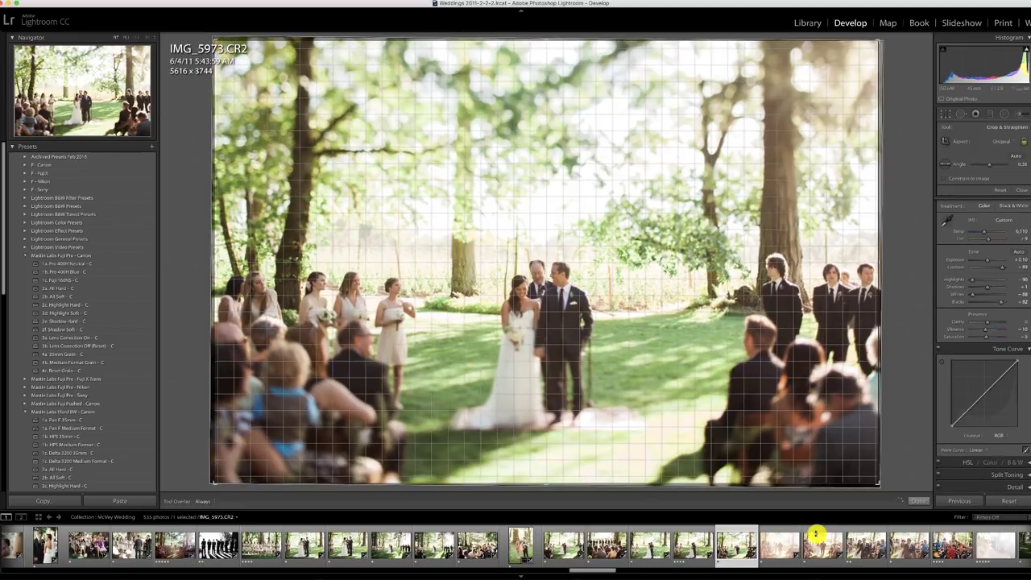
key("r")
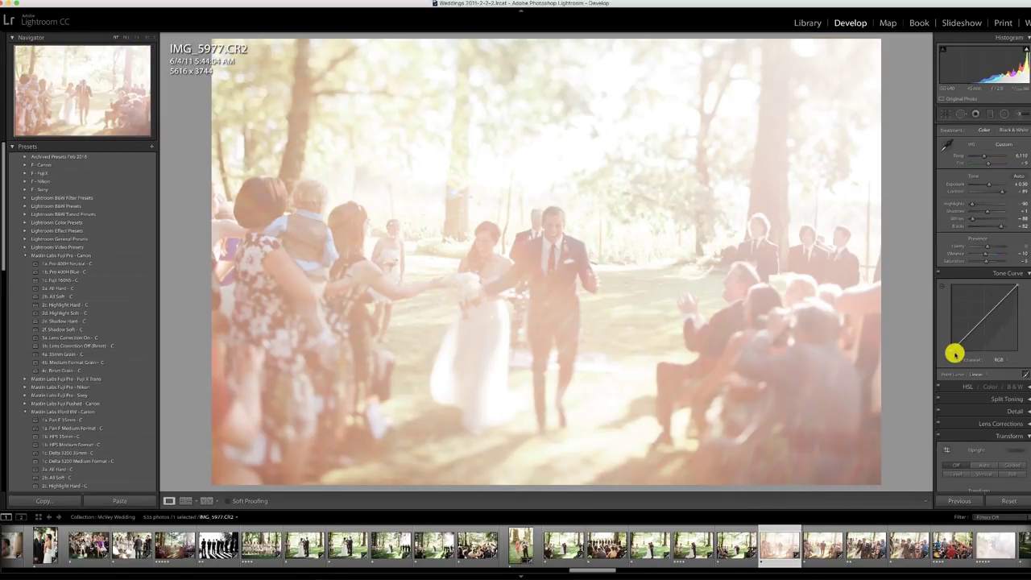
Correct hazy IMG_5977 with a strong tone curve black point and exposure +0.55, and reuse its settings on IMG_5978 with a gentler black point
left_click_drag(951, 349, 988, 367)
left_click_drag(990, 182, 987, 185)
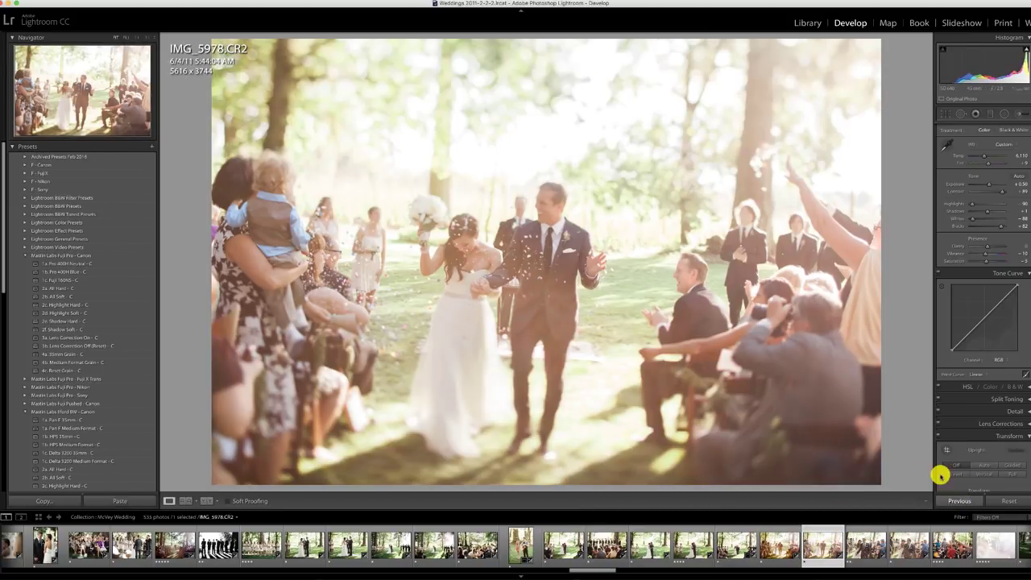
left_click(957, 500)
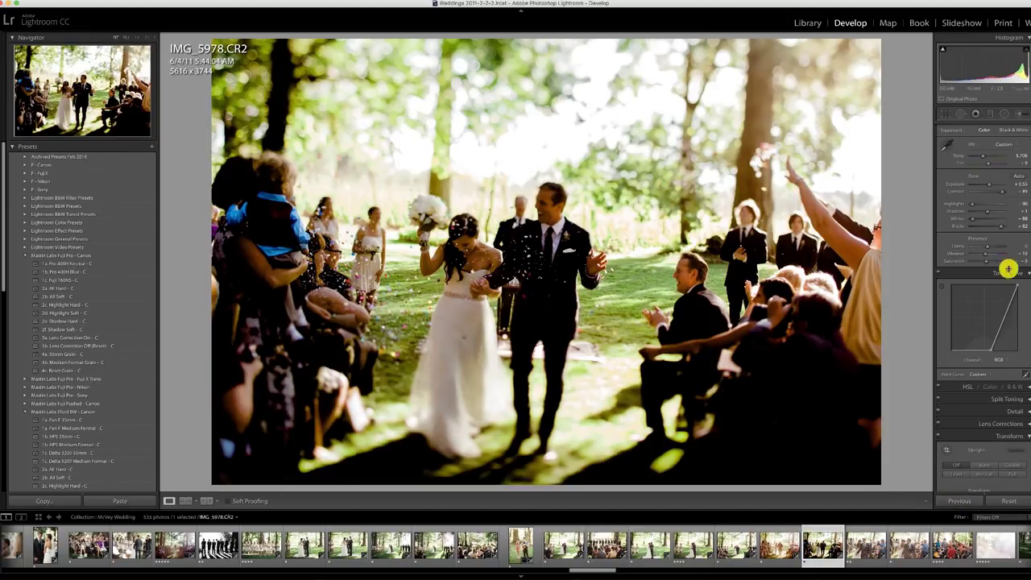
left_click_drag(989, 350, 966, 357)
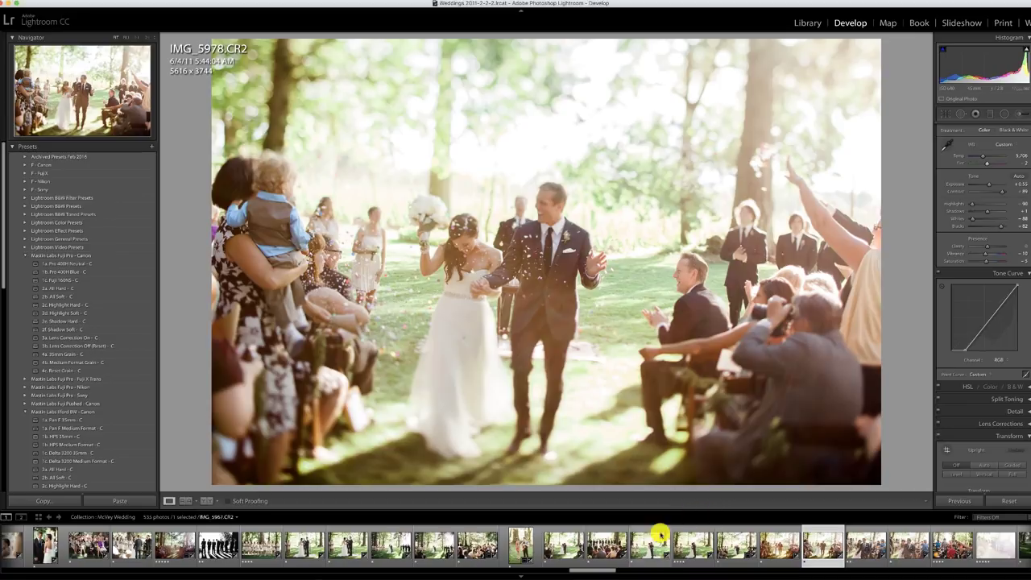
Brighten the confetti photo IMG_5982, cool its white balance, and deepen its blacks with the tone curve's black point
left_click(865, 544)
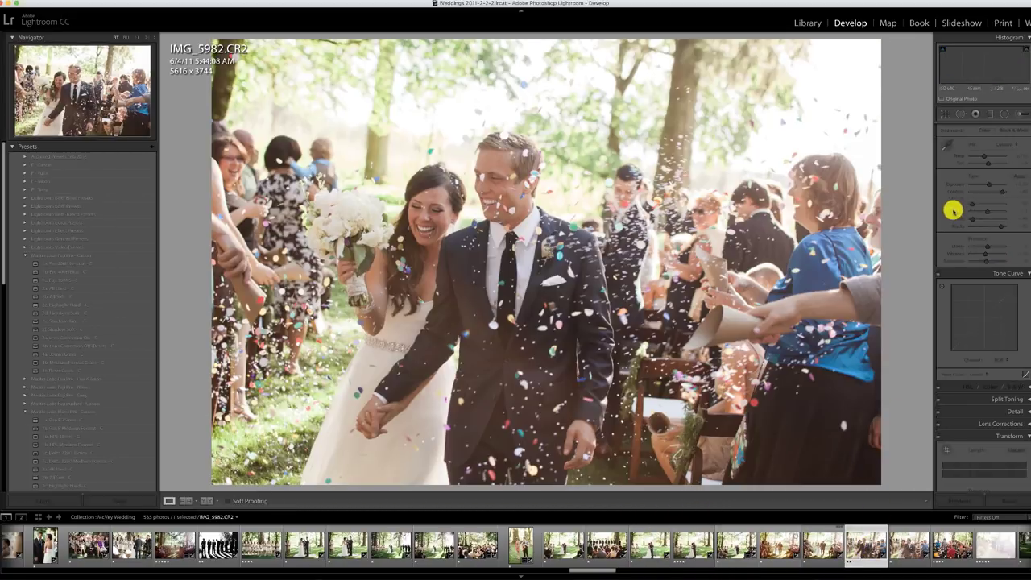
left_click_drag(950, 350, 955, 352)
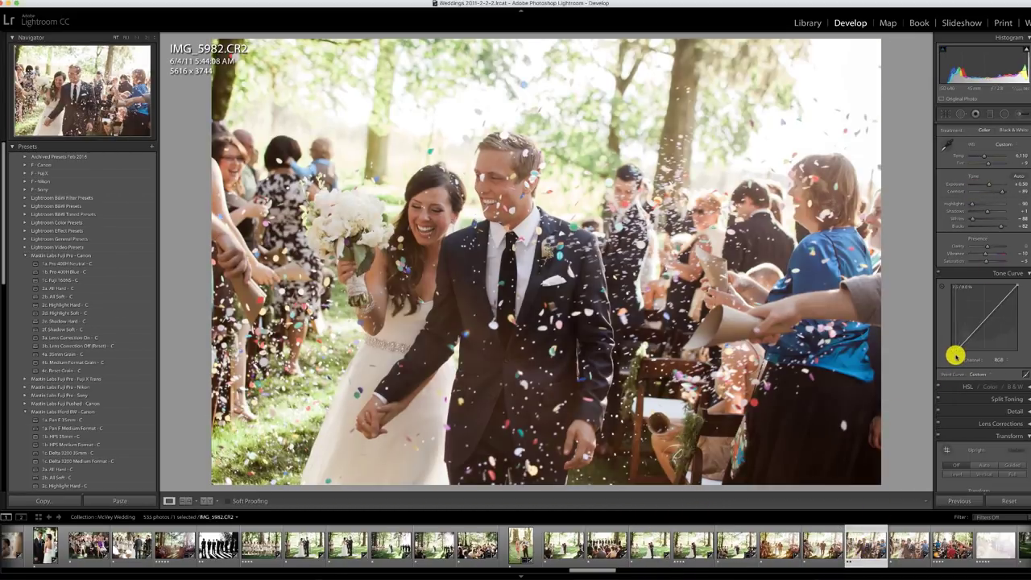
left_click_drag(988, 184, 989, 183)
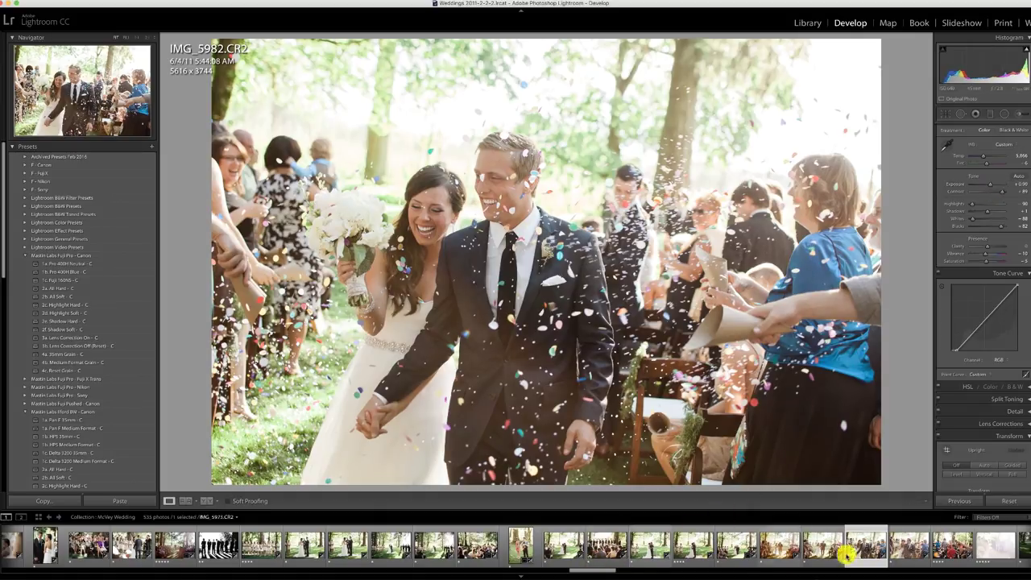
left_click_drag(959, 352, 960, 352)
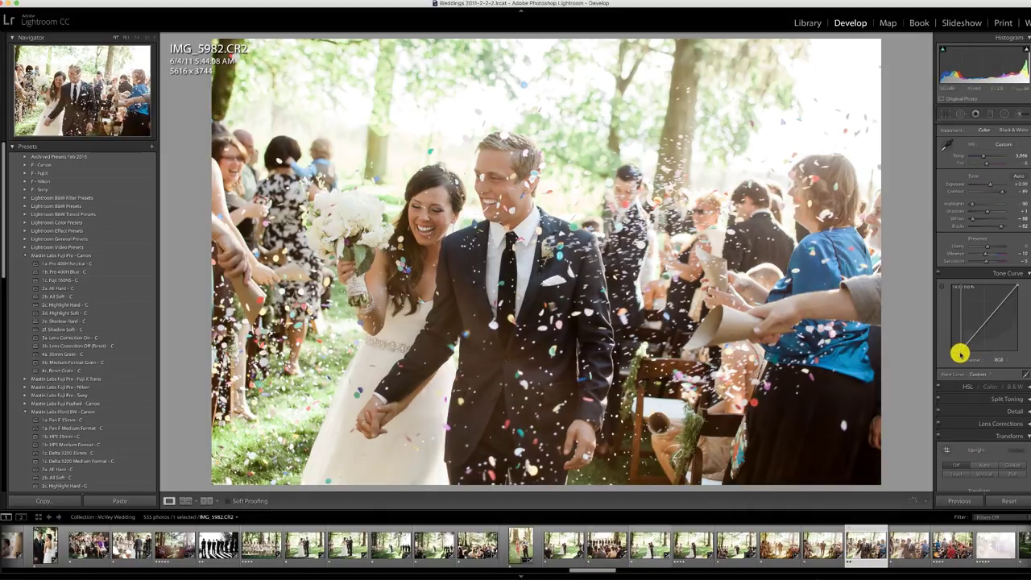
Apply the previous photo's settings to the confetti photo IMG_5983, and check the guests photo IMG_5985
left_click(911, 547)
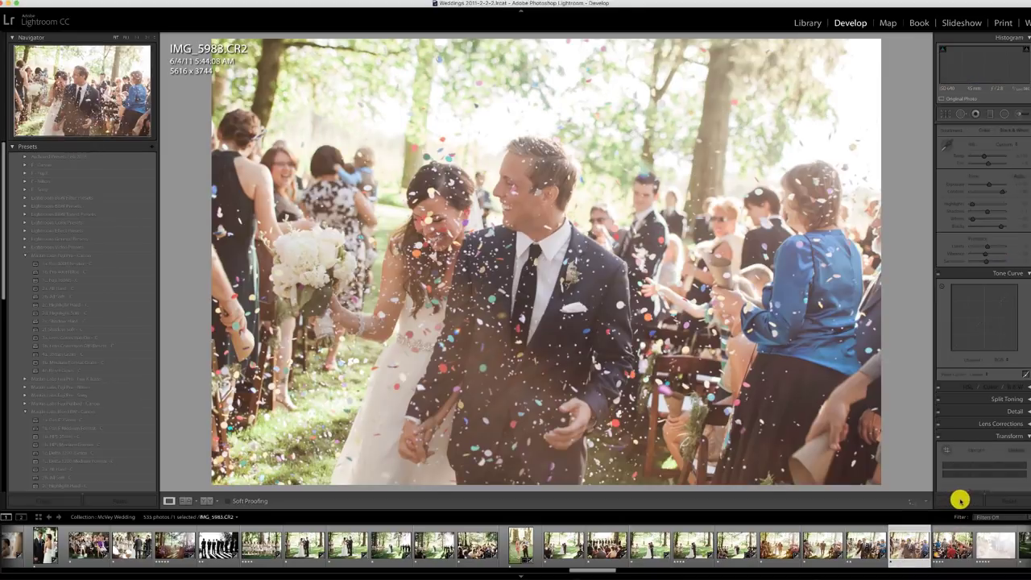
left_click(959, 500)
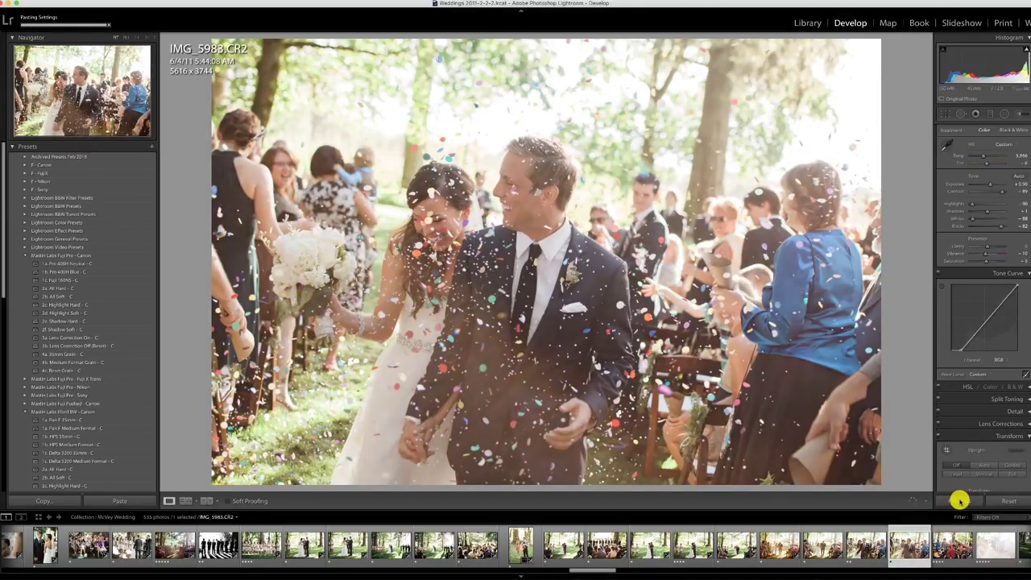
left_click(951, 548)
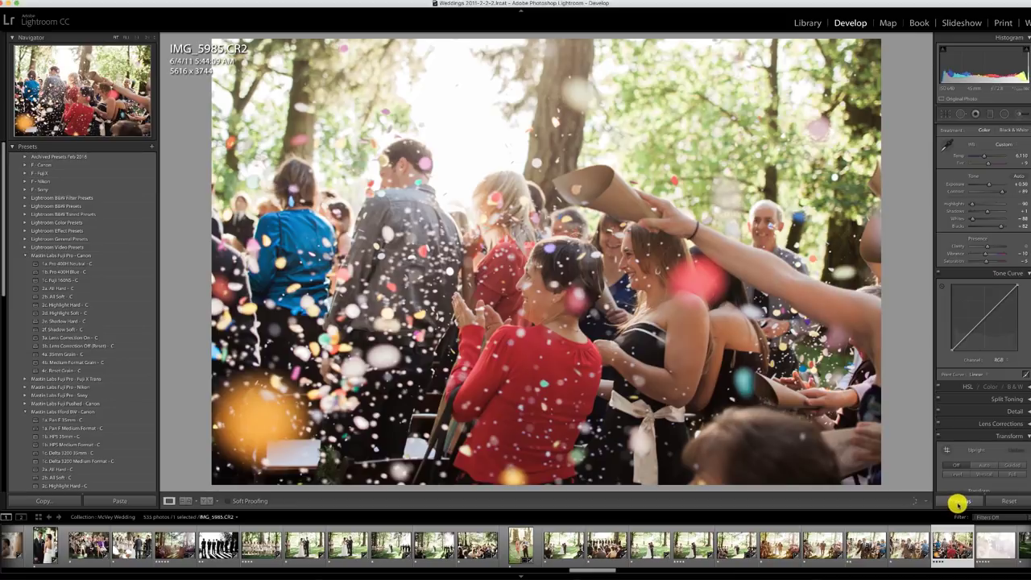
Convert washed-out IMG_5988 to black and white with the 1a. Pan F 35mm preset, and restore contrast by moving the tone curve's black point far inward
left_click(993, 546)
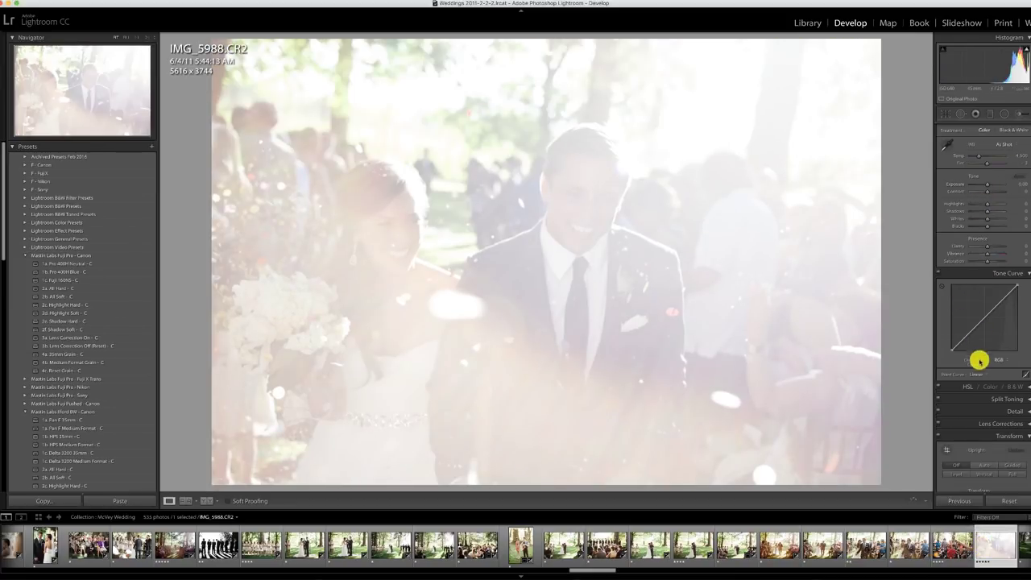
left_click_drag(951, 350, 1002, 351)
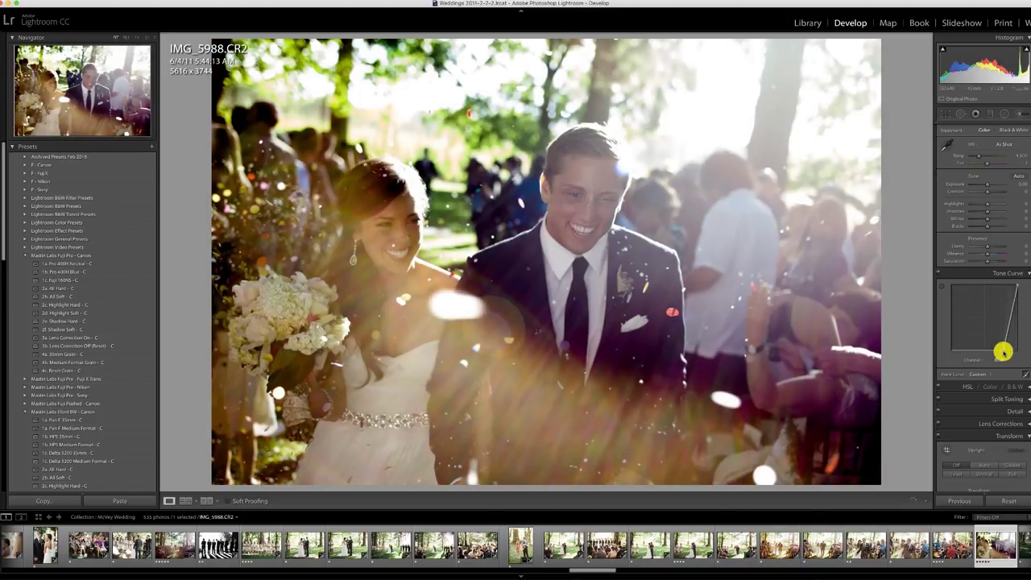
left_click(77, 420)
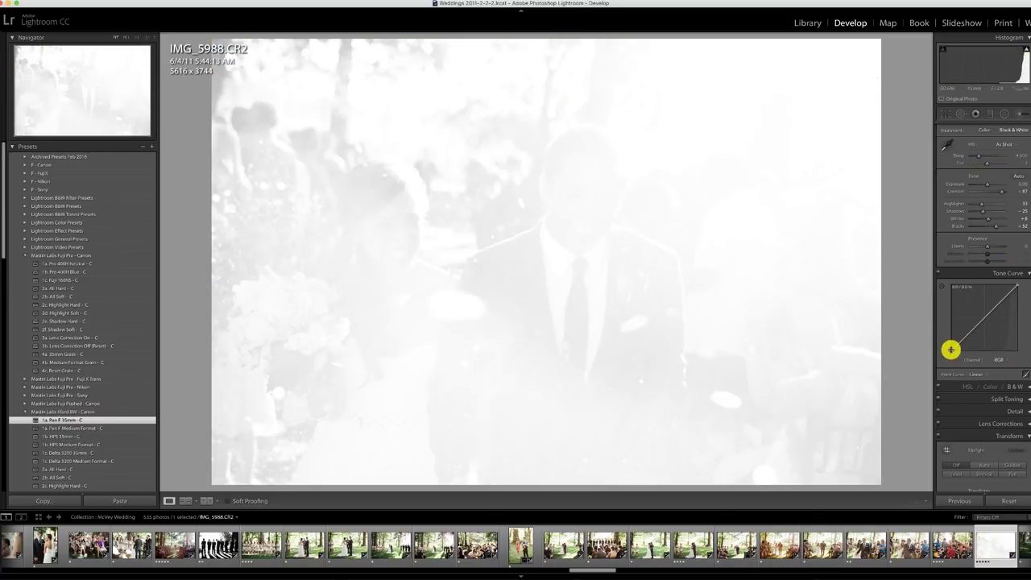
left_click_drag(950, 349, 1011, 351)
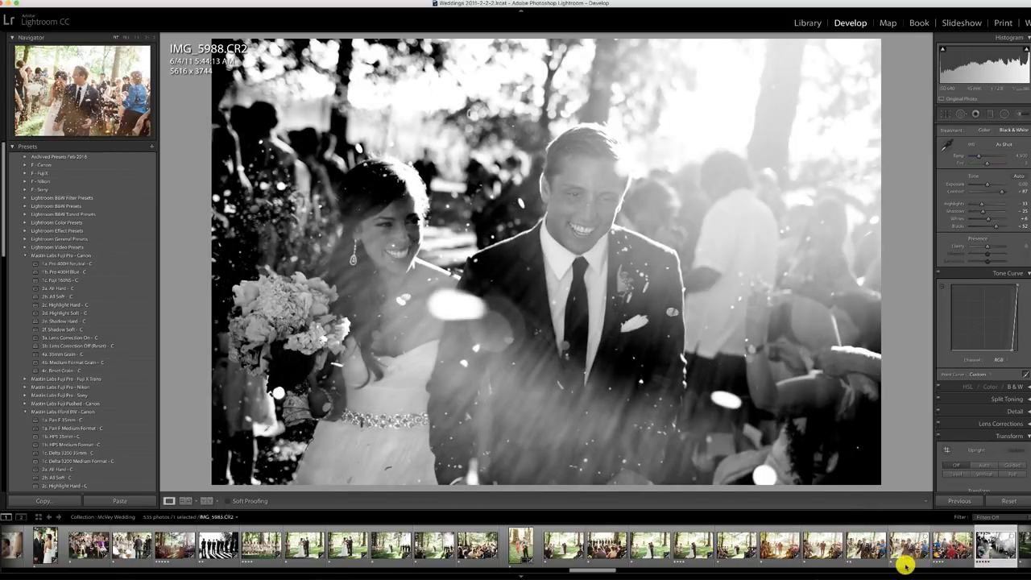
Edit the couple's photo IMG_5989 with the 1a. Pro 400H Neutral preset, exposure +1.30 and temperature 5,761
scroll(906, 564, "down", 3)
left_click(767, 545)
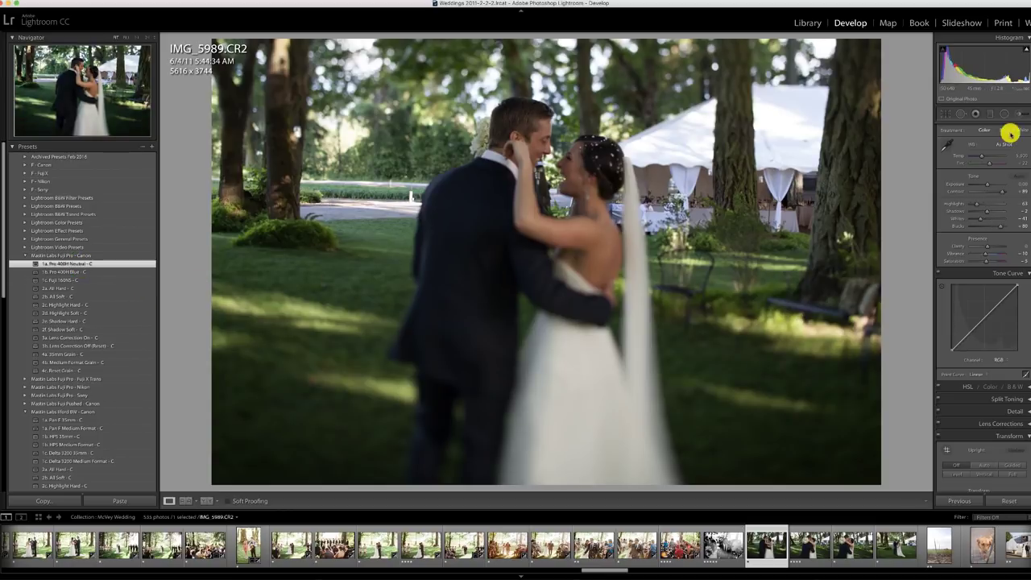
left_click_drag(986, 186, 987, 185)
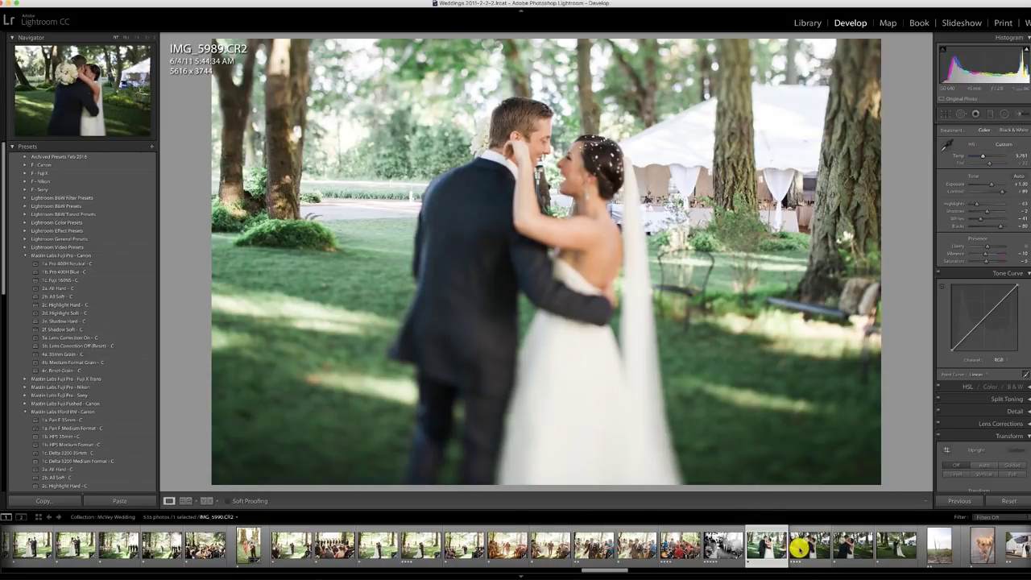
Synchronize IMG_5989's settings to the following three photos of the couple, and open IMG_5990
left_click(895, 546, "shift")
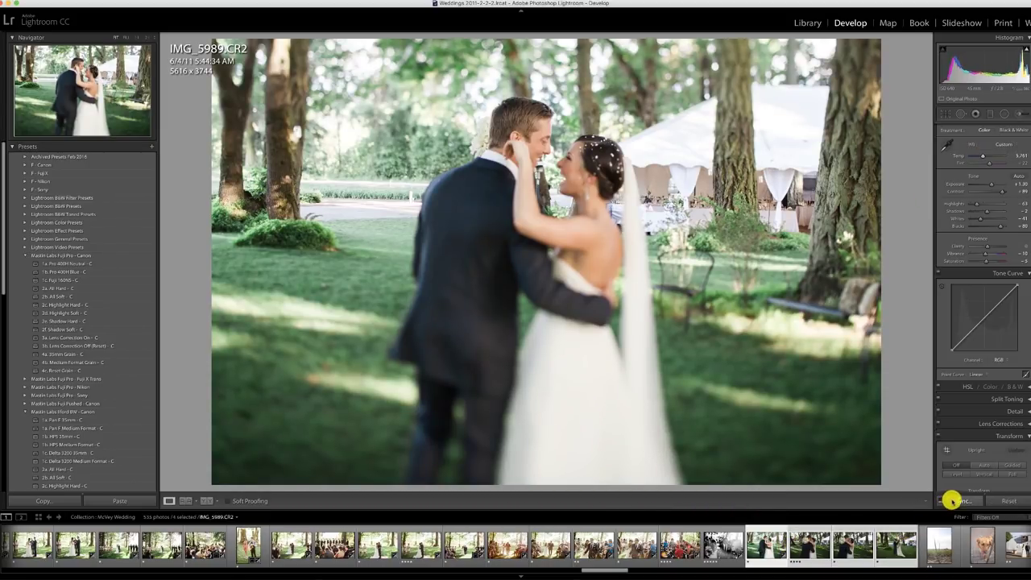
left_click(958, 501)
left_click(613, 193)
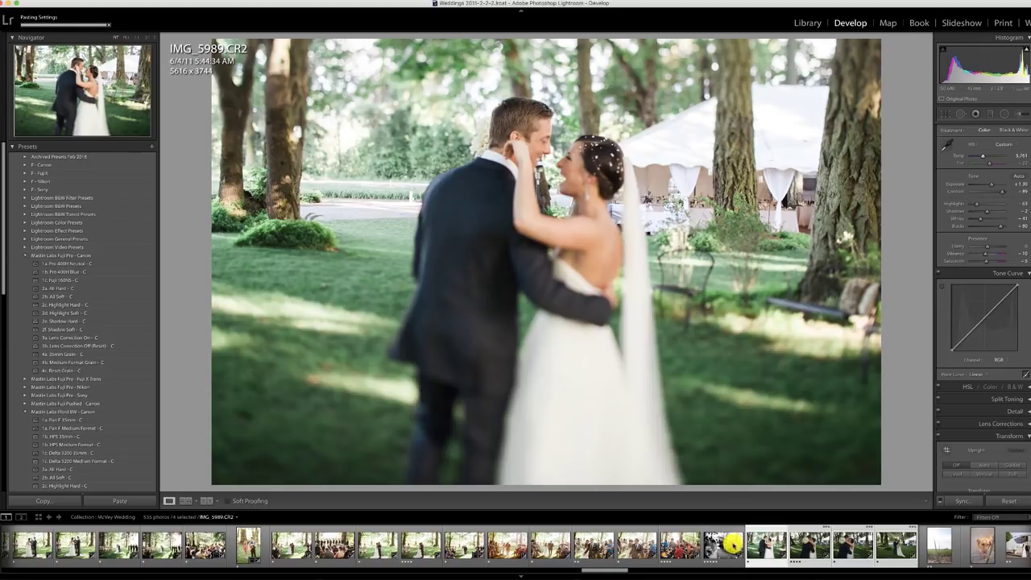
left_click(801, 546)
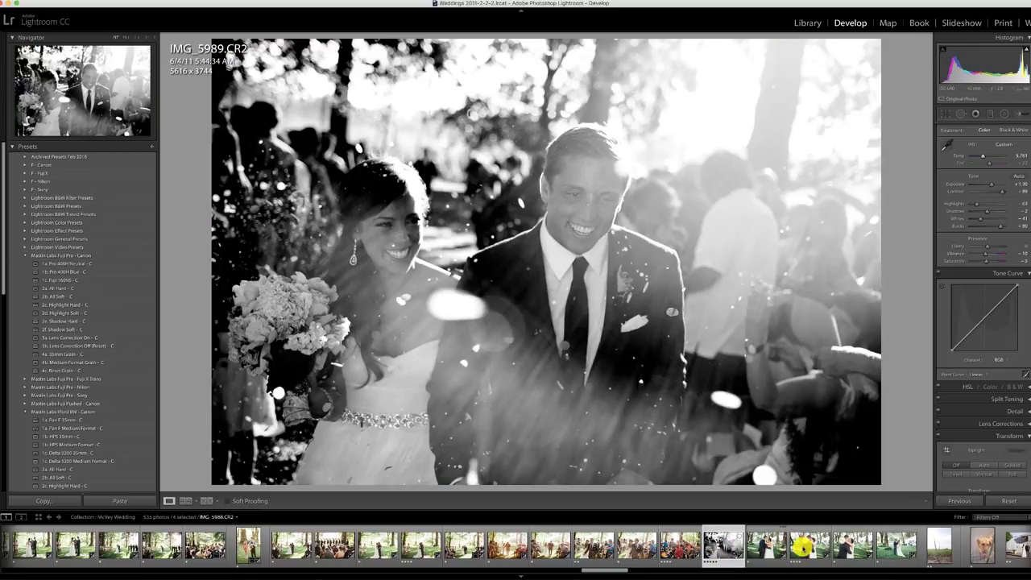
Open the full-length couple's photo IMG_5995, warm its temperature to 6,234 and lower the exposure slightly
key("Right")
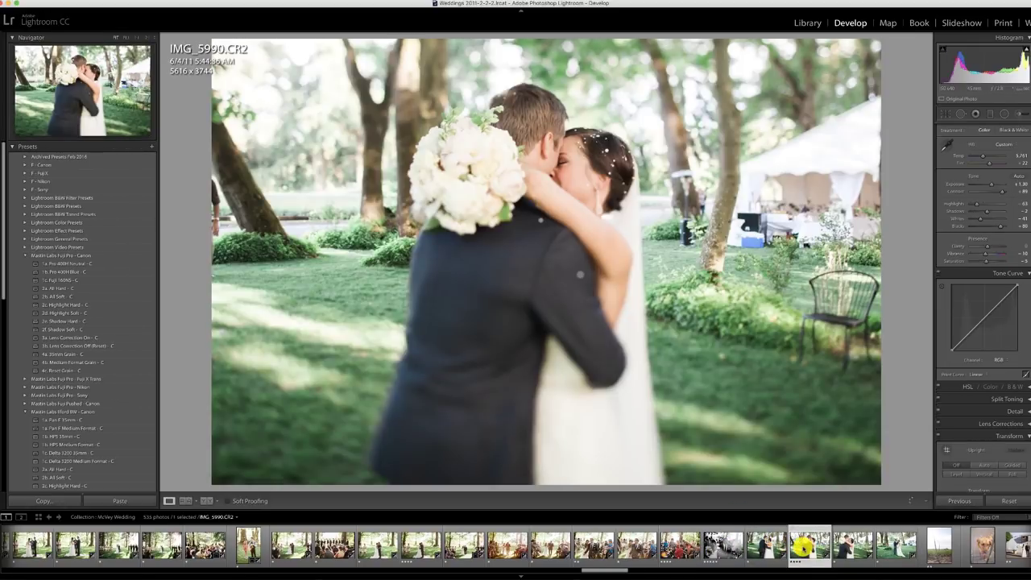
key("Right")
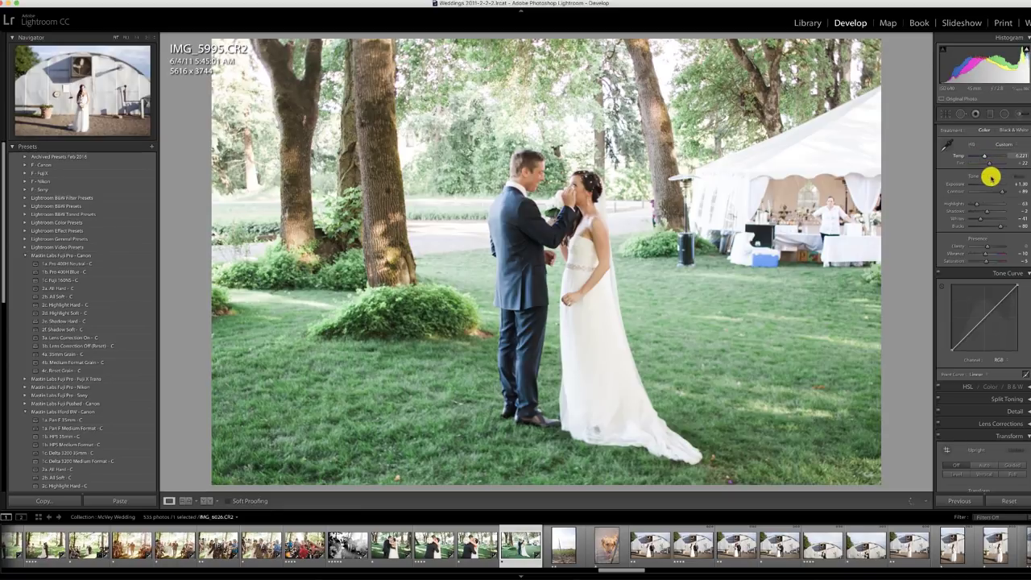
left_click_drag(993, 187, 991, 185)
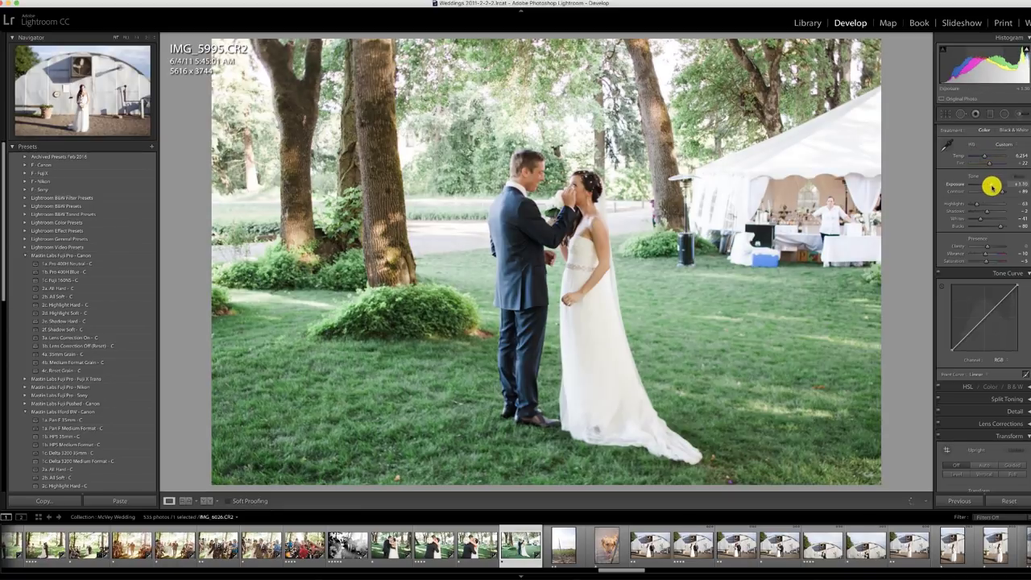
Edit the hop field photo IMG_5999 with the 1b. Pro 400H Blue preset, and move the tone curve's black point inward
left_click(565, 547)
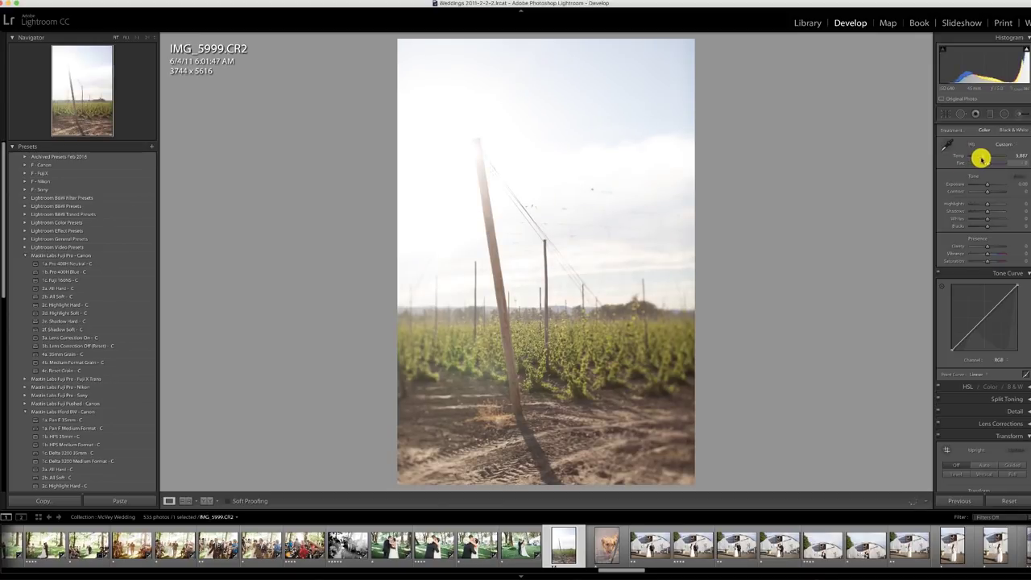
left_click(73, 272)
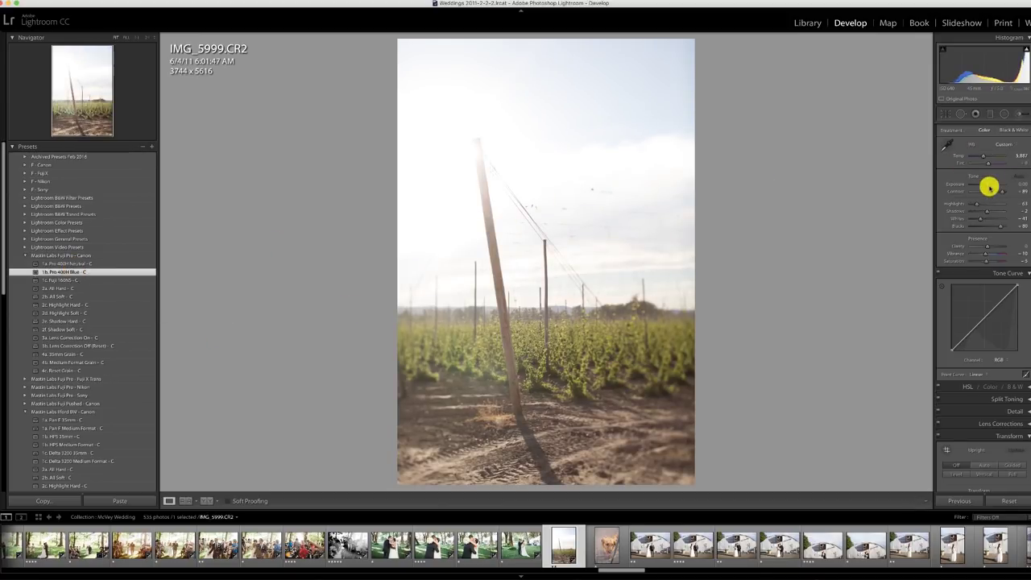
left_click_drag(955, 354, 959, 350)
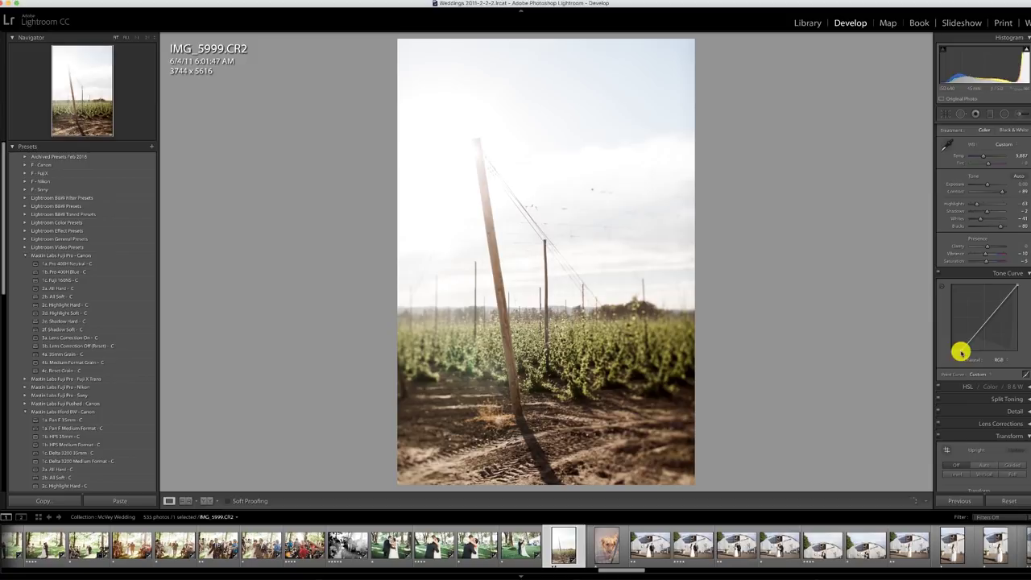
Darken IMG_5999's sky with a graduated filter at exposure -1.33, and warm the photo's temperature to 6,496
left_click(992, 114)
left_click_drag(543, 129, 541, 306)
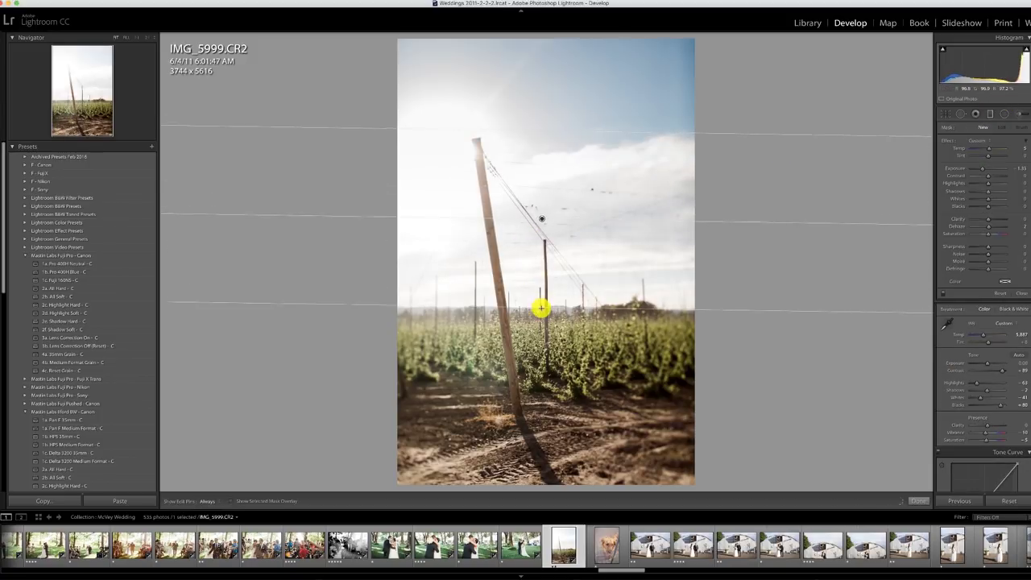
left_click(988, 114)
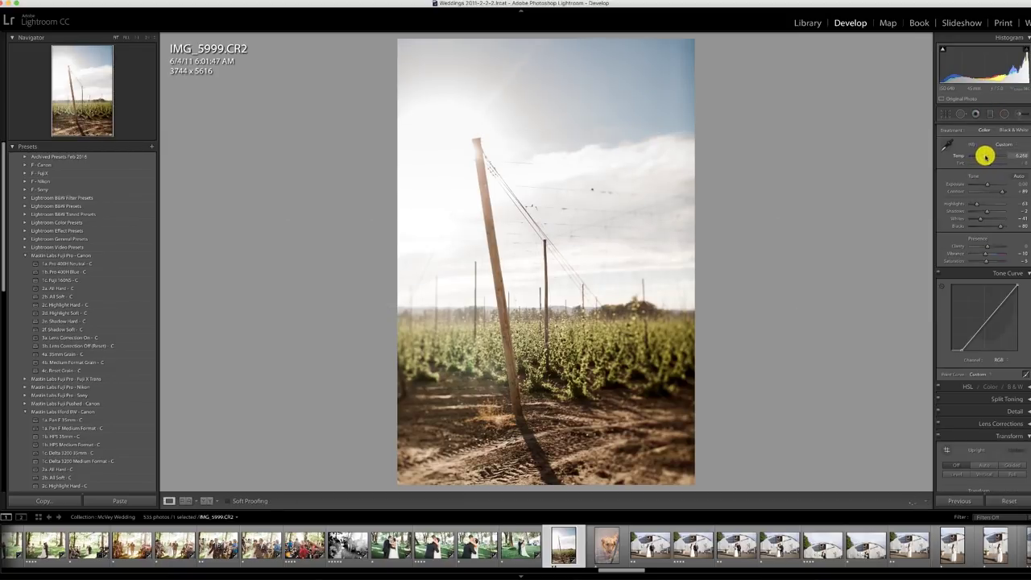
Edit the dog photo IMG_6003 with the 1a. Pro 400H Neutral preset, and deepen shadows by moving the tone curve's black point inward
left_click(596, 552)
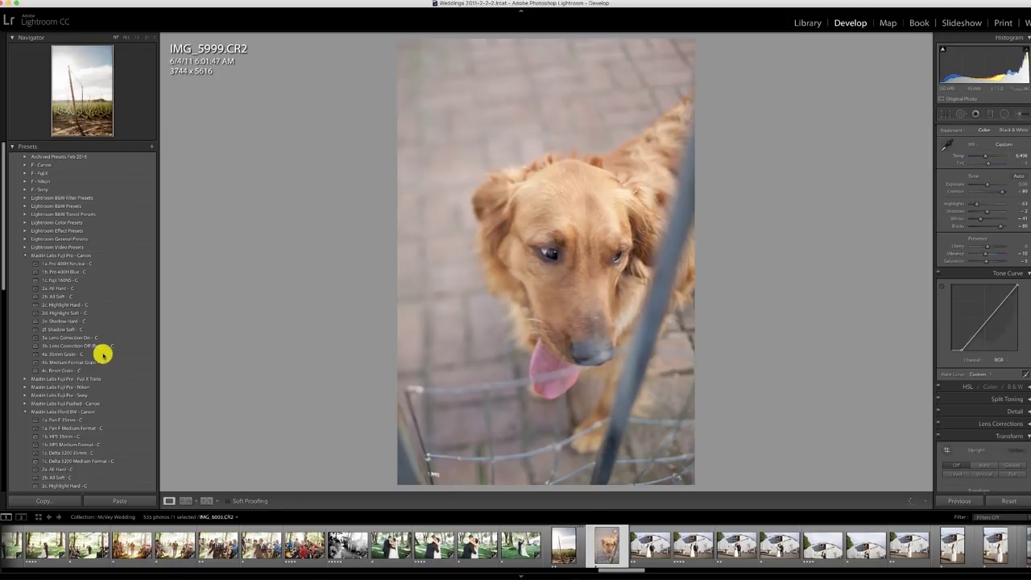
left_click(77, 264)
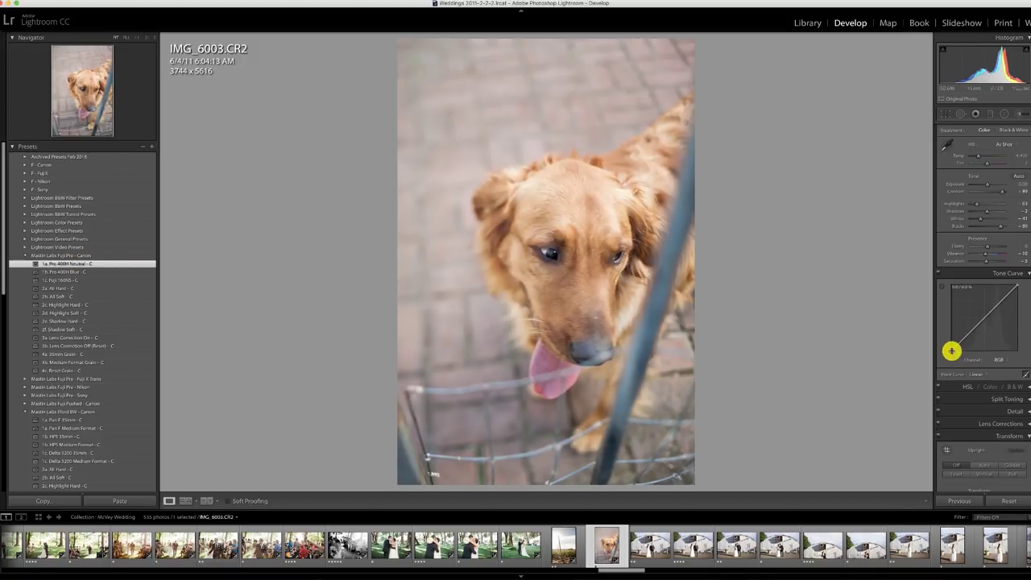
left_click_drag(951, 350, 961, 351)
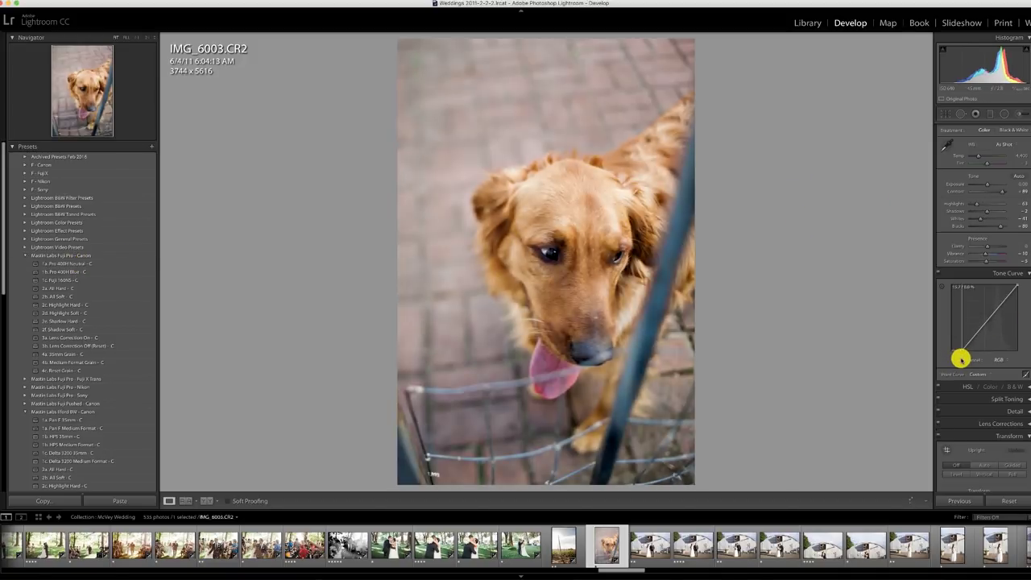
Edit the greenhouse portrait IMG_6009 with the 1a. Pro 400H Neutral and 2d. Highlight Soft presets, temperature 5,524 and a slightly greener tint
left_click(652, 538)
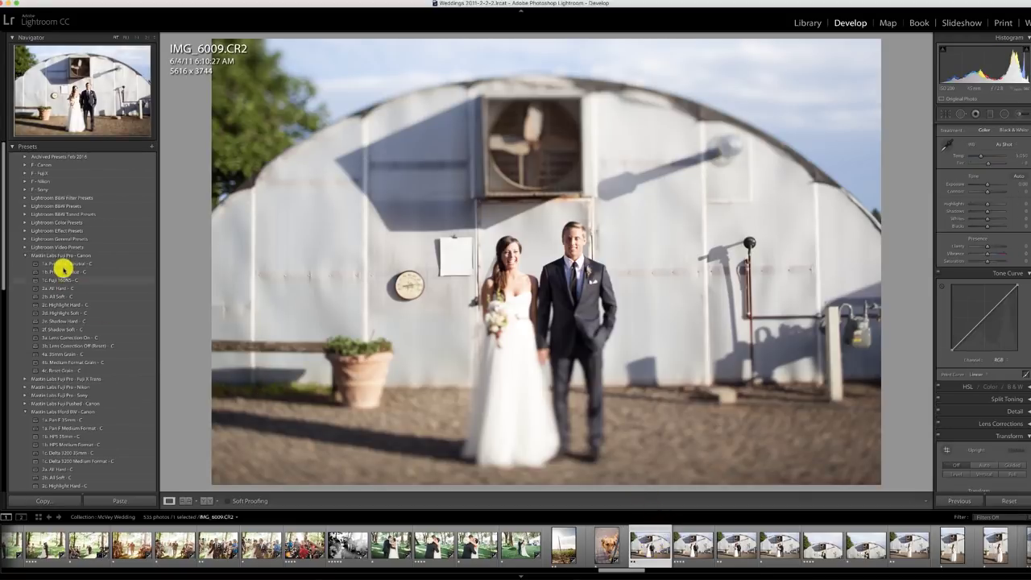
left_click(64, 265)
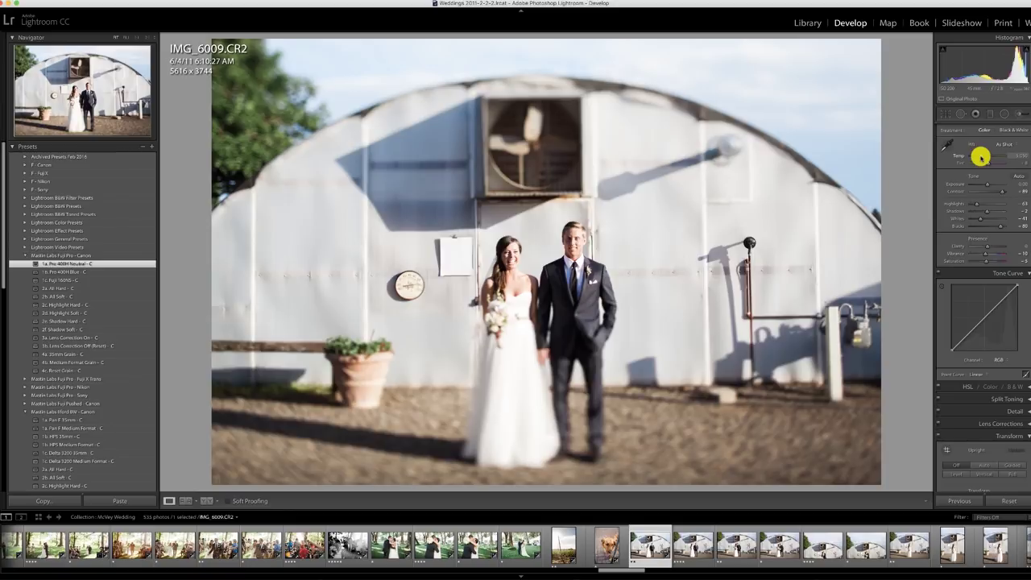
left_click_drag(980, 157, 983, 157)
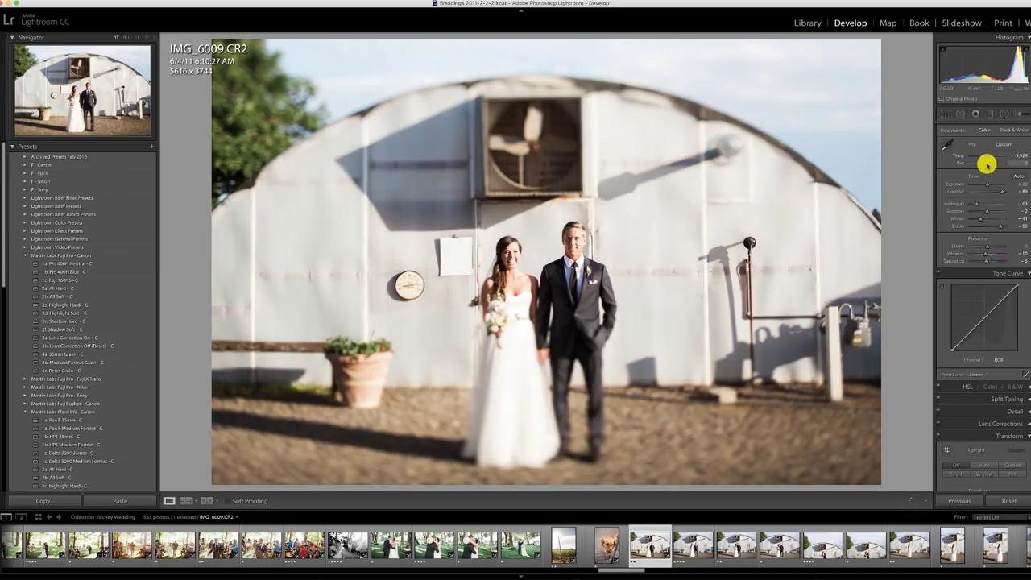
left_click(74, 314)
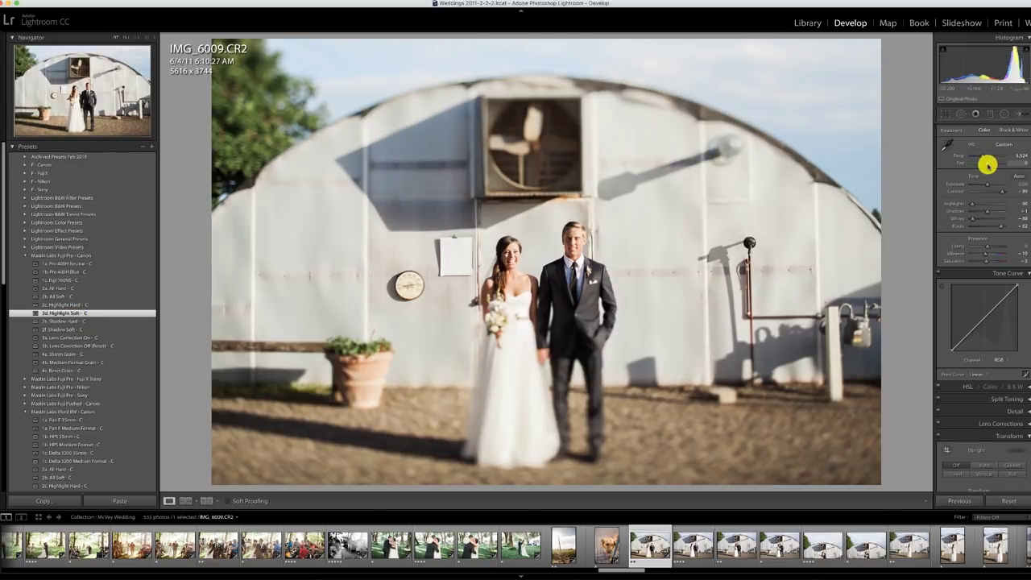
left_click_drag(987, 164, 986, 163)
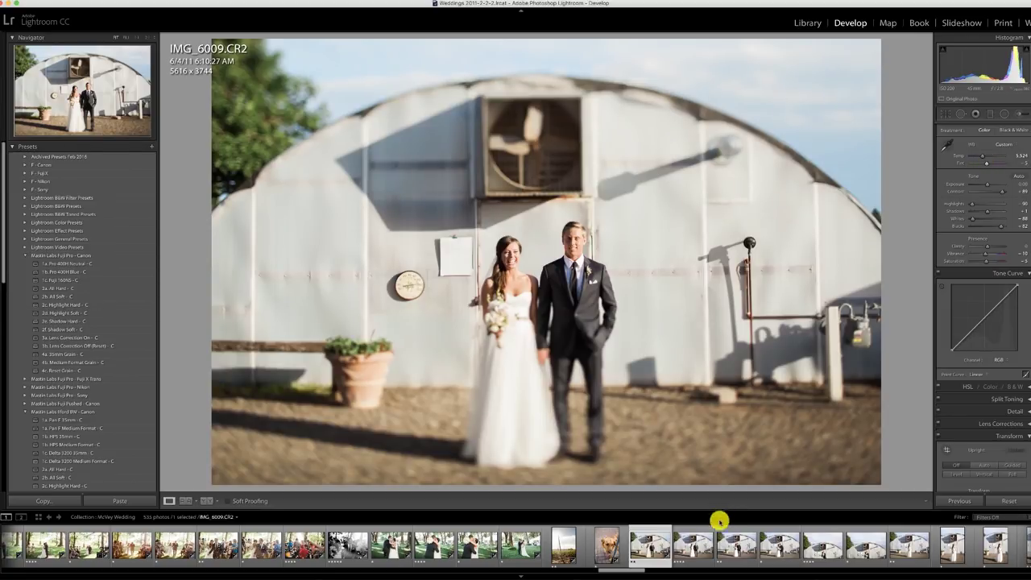
Synchronize IMG_6009's settings to the following 17 photos of the greenhouse series, and reopen IMG_6009
left_click(993, 551, "shift")
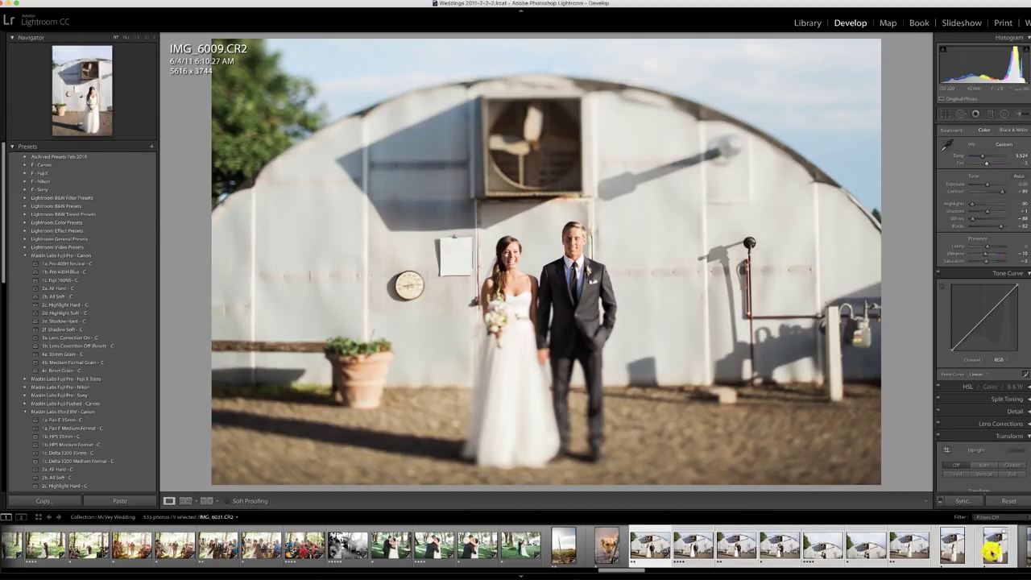
scroll(993, 552, "right", 12)
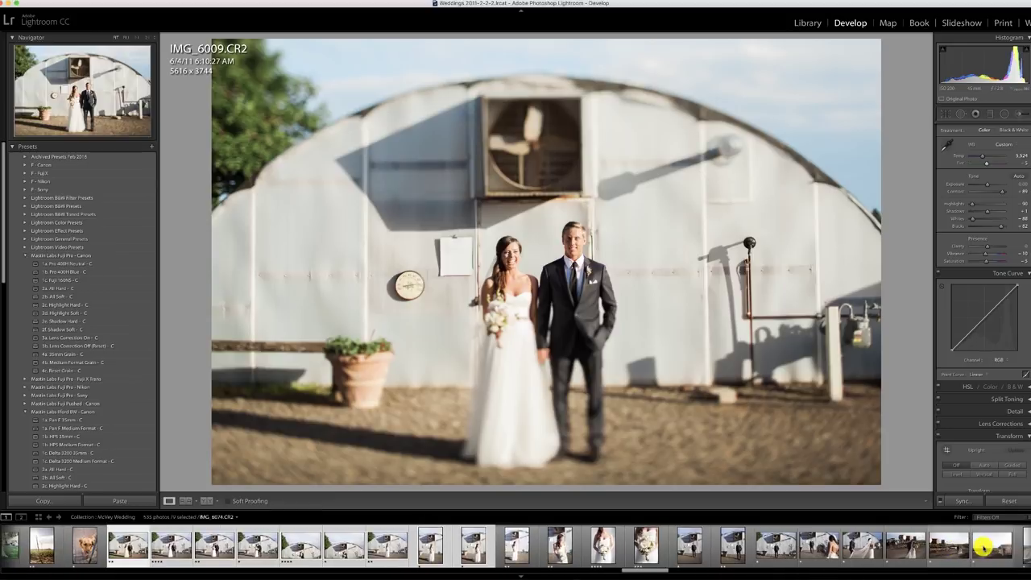
left_click(963, 500)
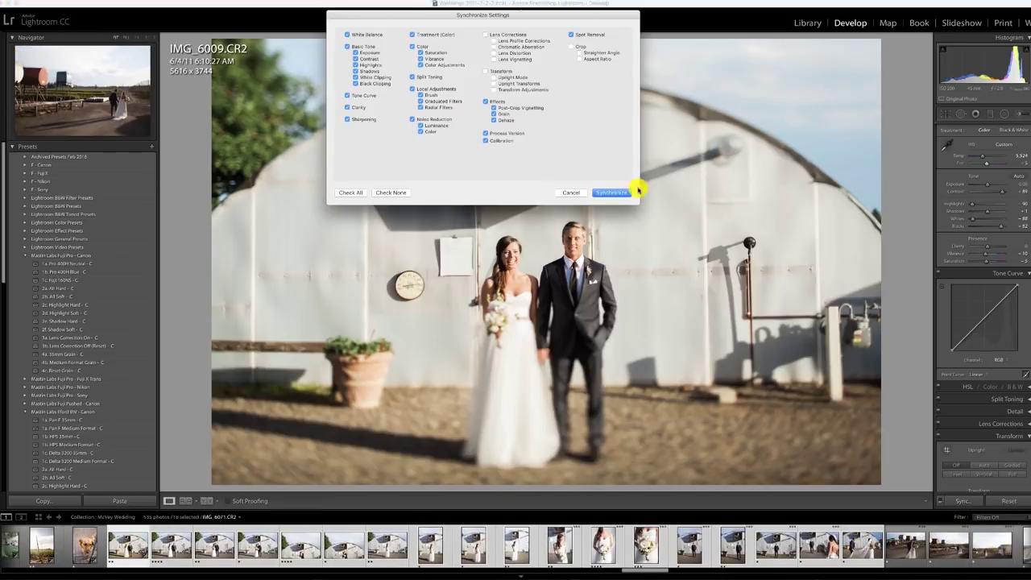
left_click(610, 194)
left_click(83, 546)
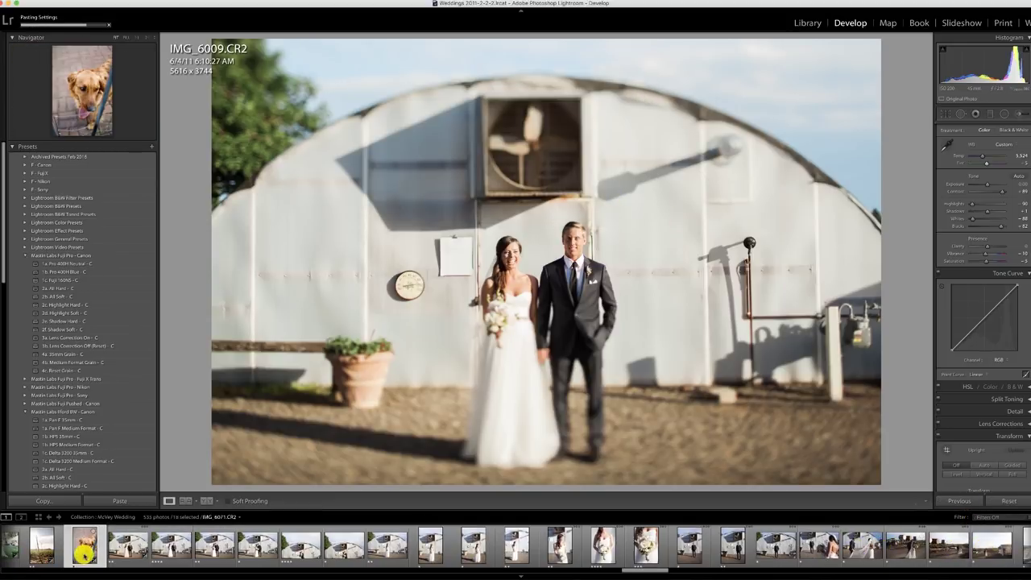
left_click(123, 550)
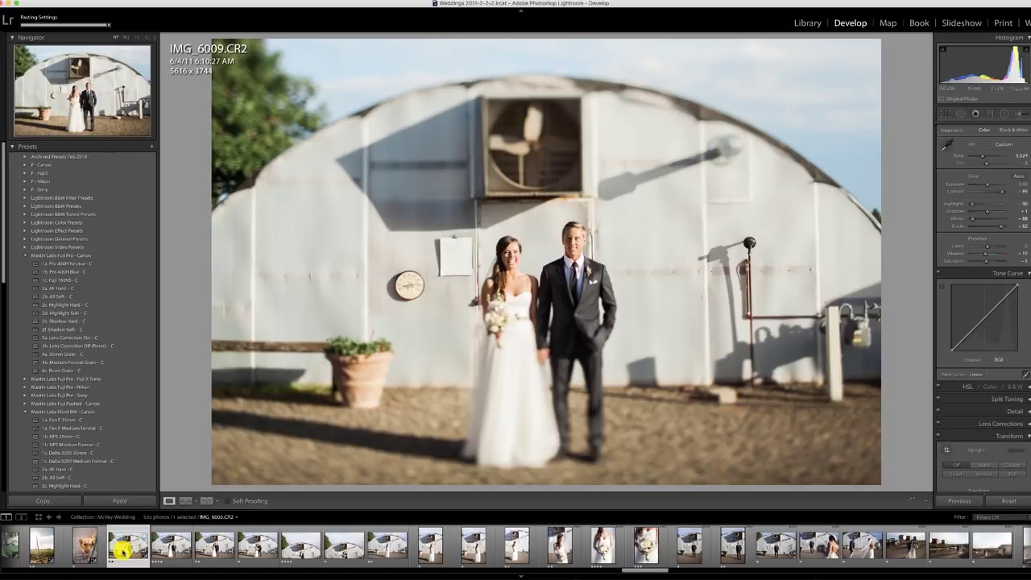
Go through the synchronized couple photos to IMG_6021, and darken its sky with a graduated filter at exposure -1.01
key("Right")
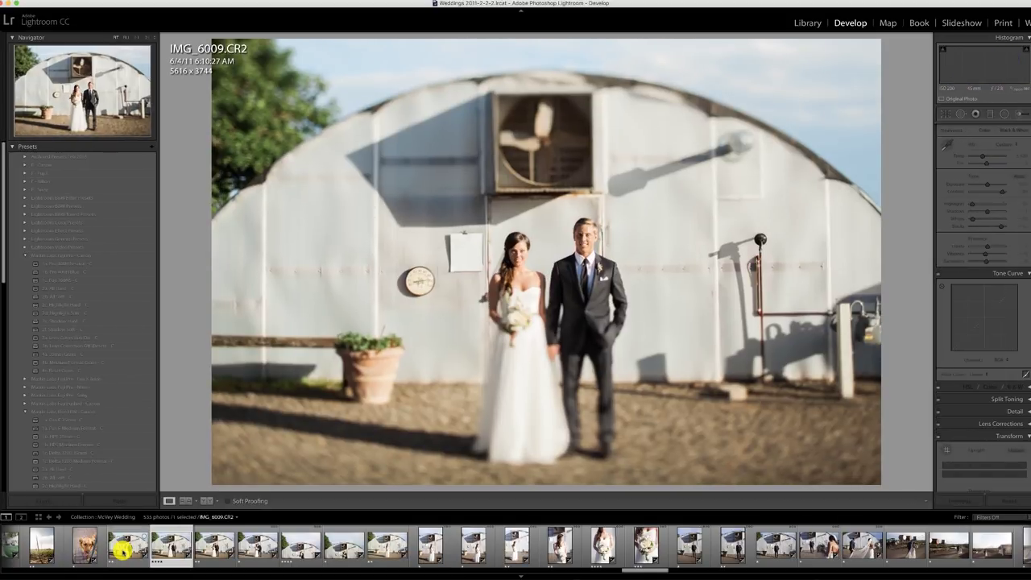
key("Right")
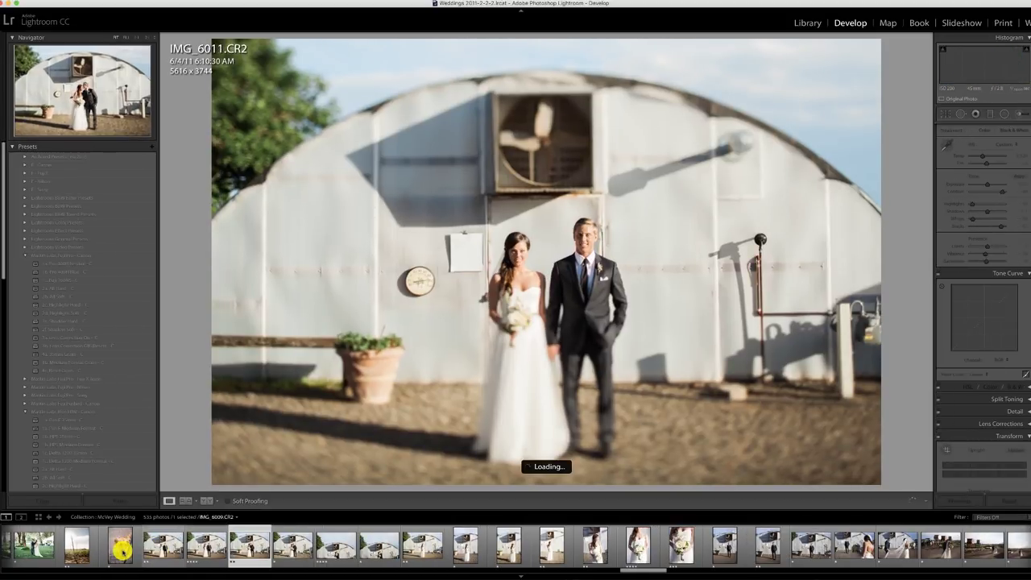
key("Right")
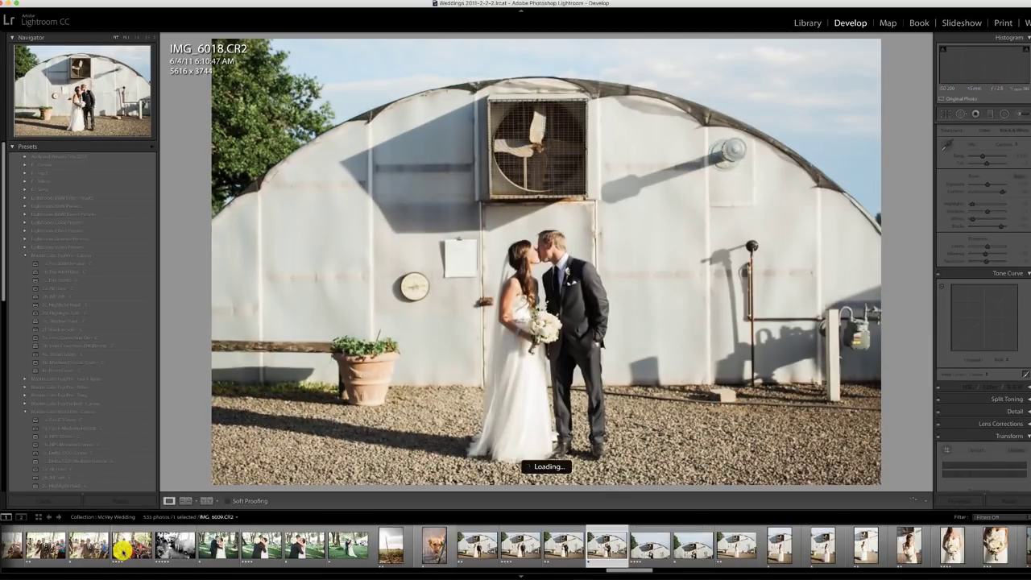
key("Right")
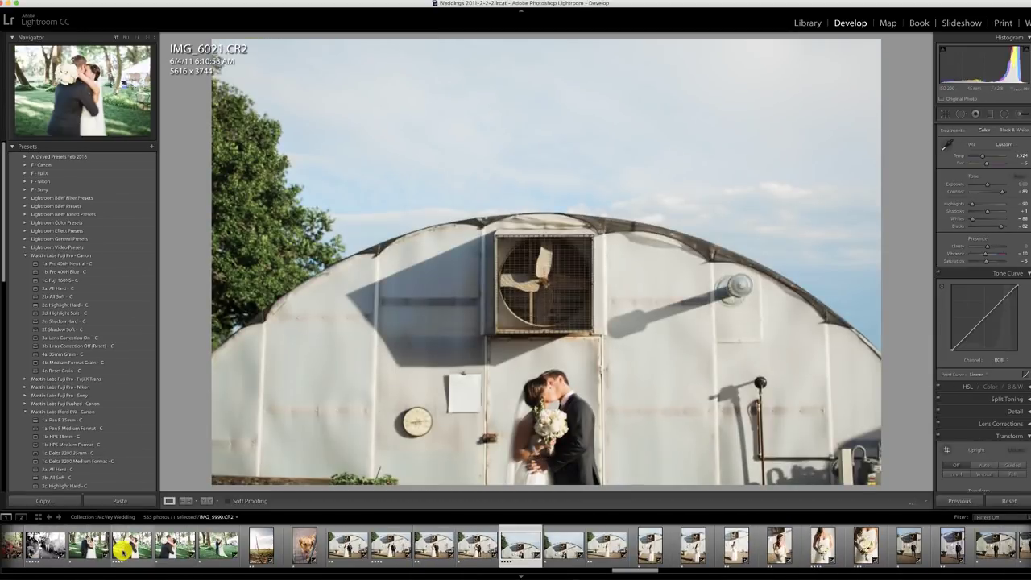
left_click(989, 113)
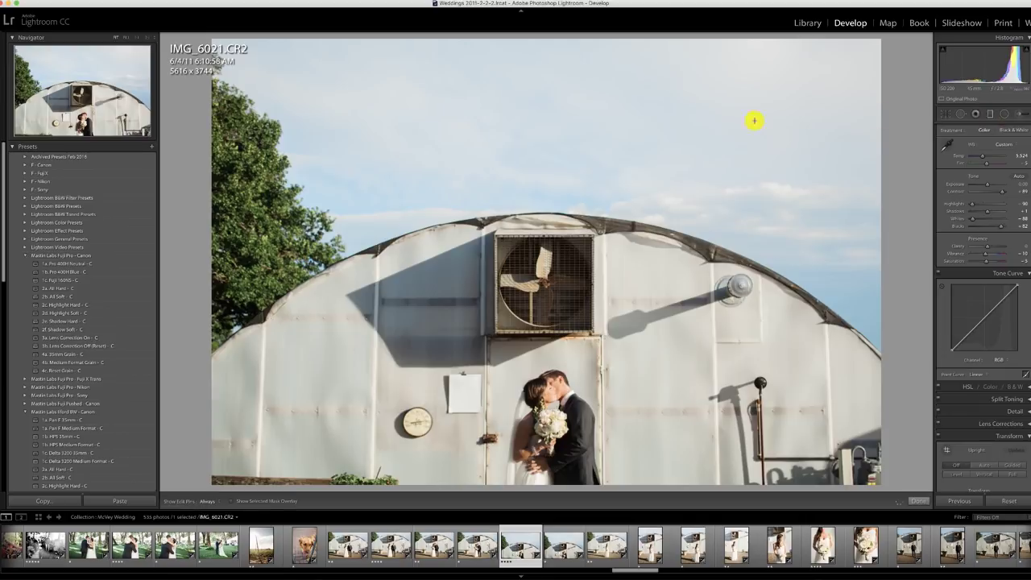
left_click_drag(550, 136, 548, 292)
left_click_drag(1007, 171, 982, 166)
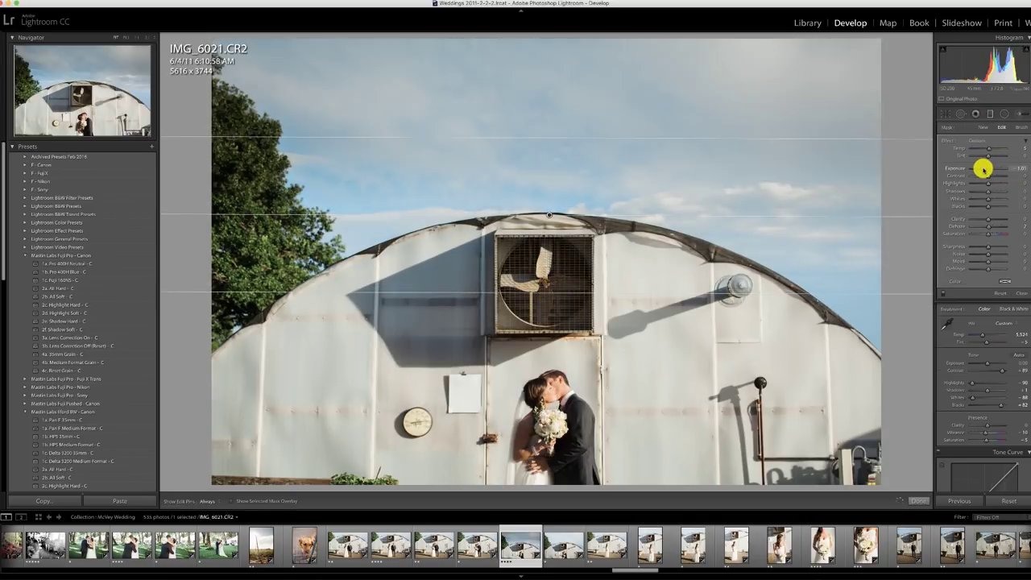
left_click(988, 111)
Apply the previous photo's settings to IMG_6022, and straighten it with a slightly rotated crop of 5516 x 3678
key("Right")
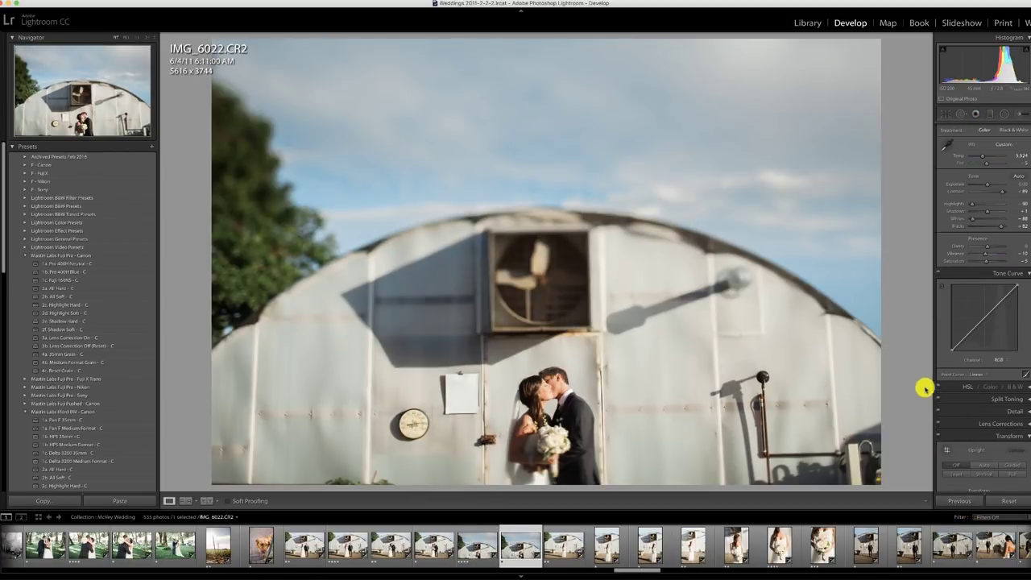
key("r")
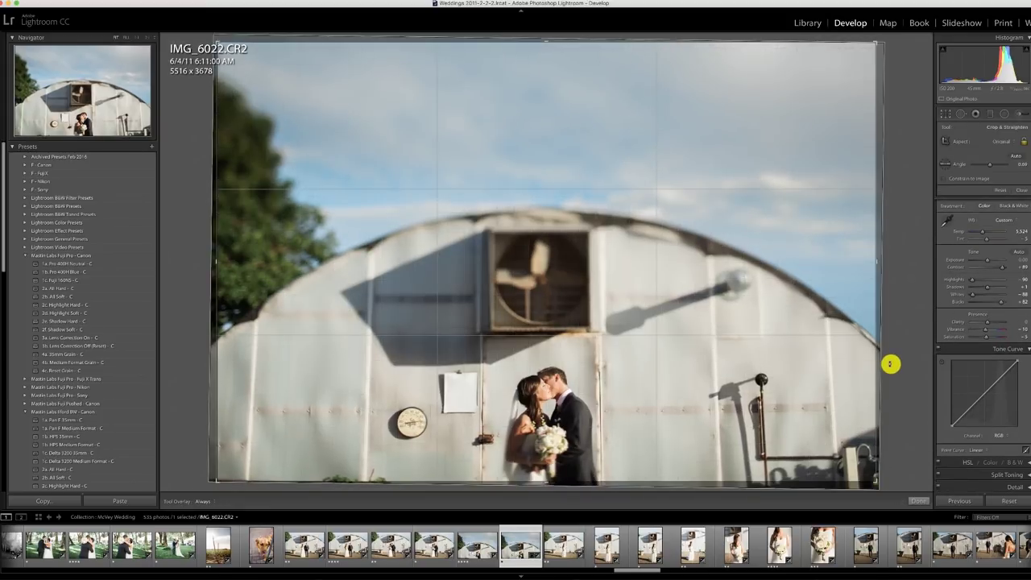
key("Return")
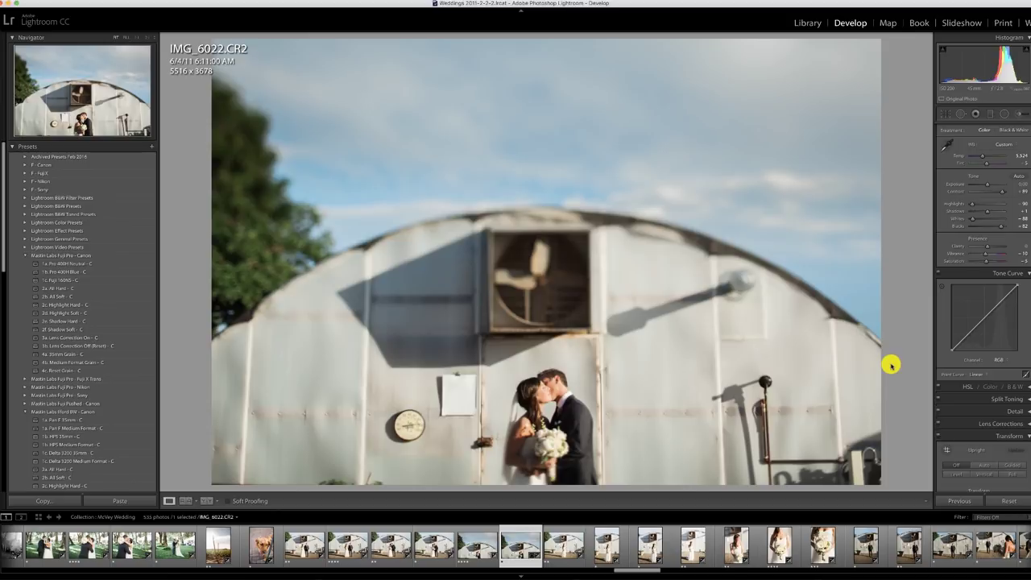
Set the exposure of the bride's portrait IMG_6026 to -0.20, and apply its settings to the vertical portrait IMG_6030
key("Right")
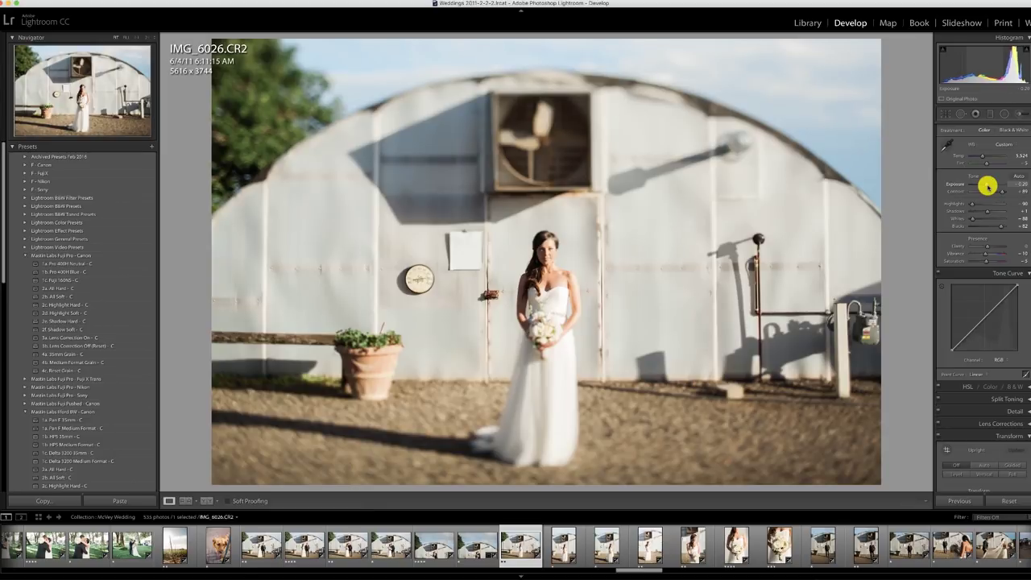
key("Right")
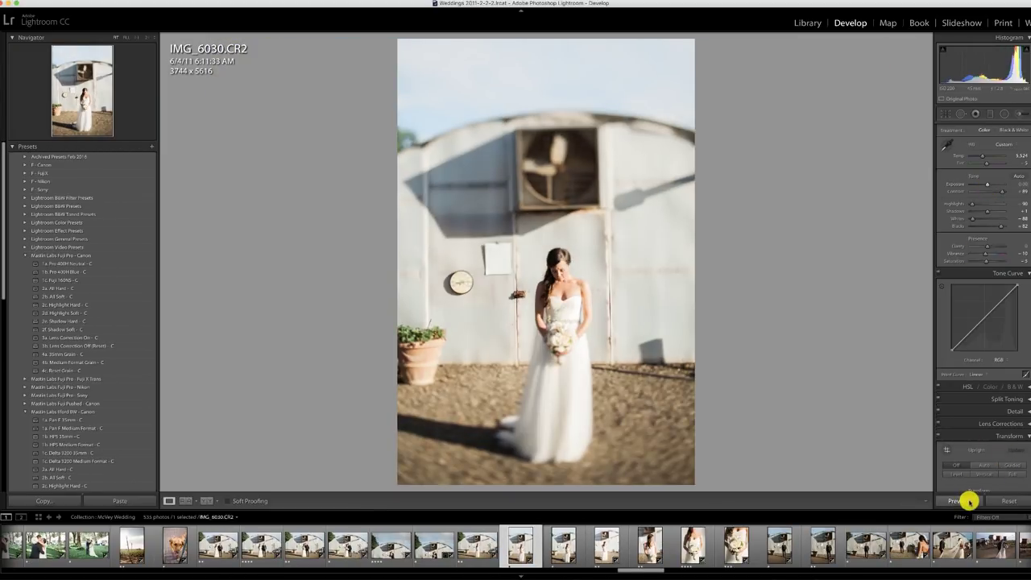
left_click(967, 500)
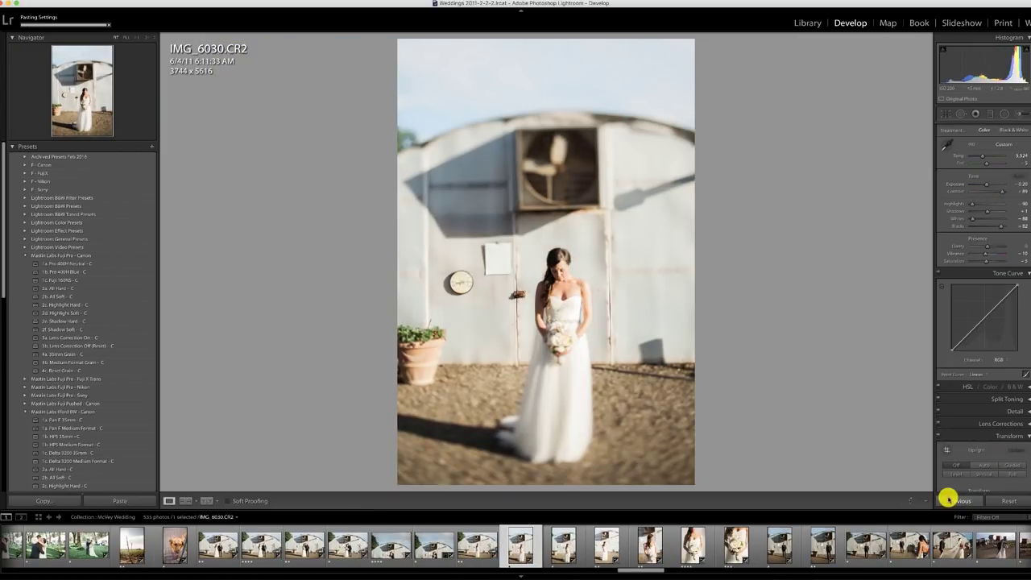
Apply the 2d. Highlight Soft preset to IMG_6030, and set its exposure to -0.40
left_click(69, 313)
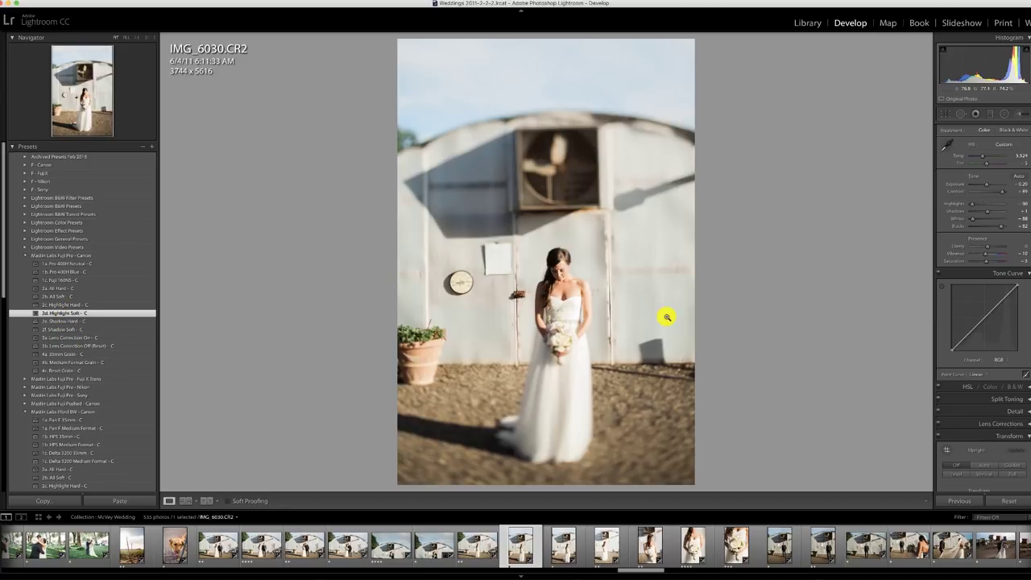
left_click(984, 185)
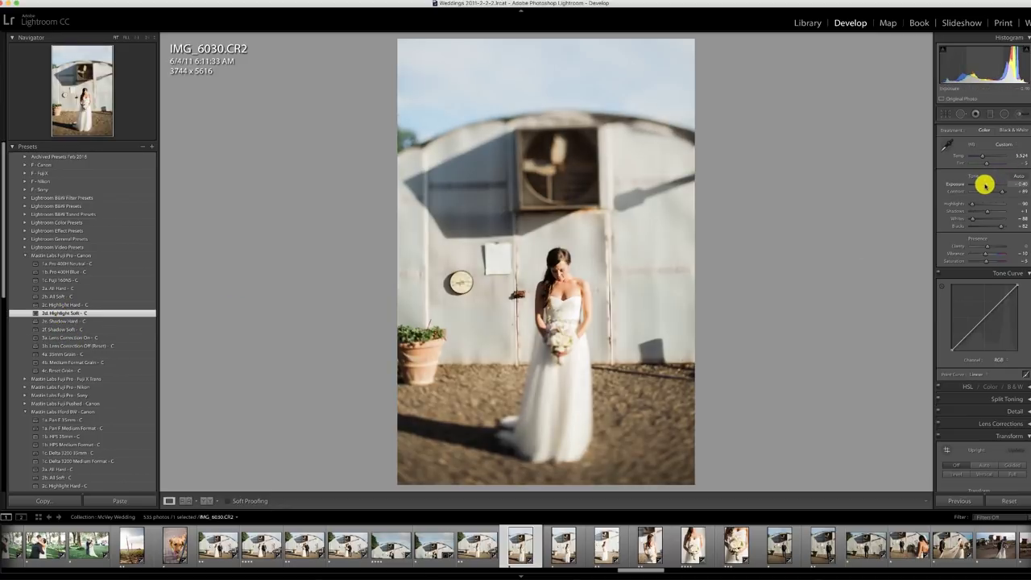
Straighten the bride's portrait IMG_6031 with a slightly rotated crop of 3669 x 5503
left_click(564, 551)
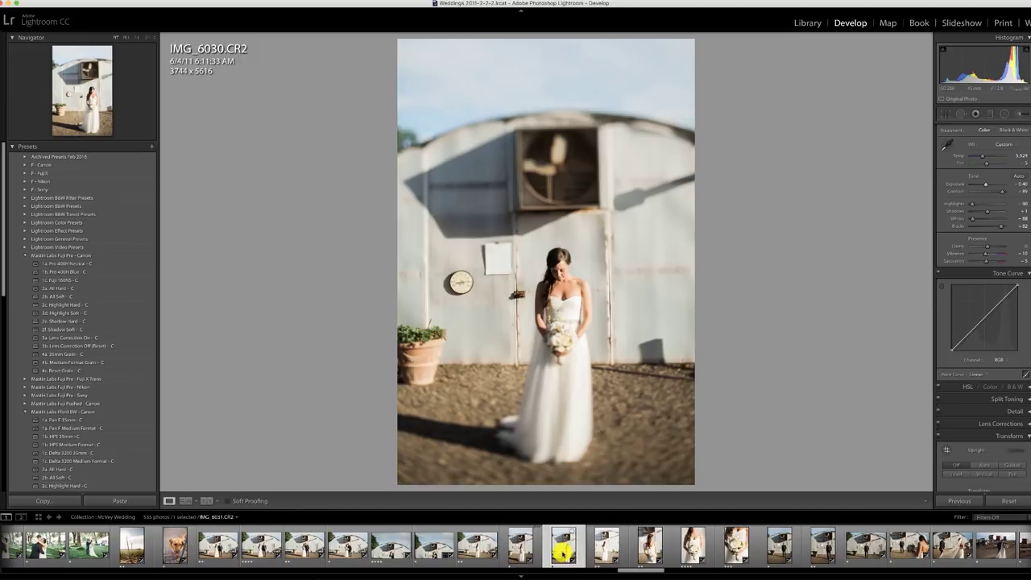
key("r")
double_click(716, 426, "super")
key("r")
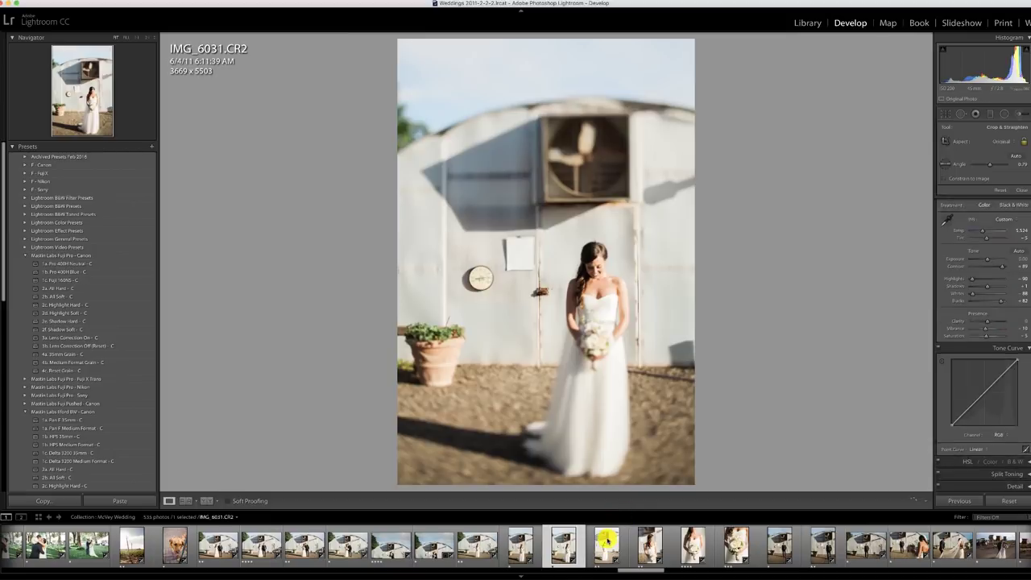
Set the exposure of IMG_6035 to -1.00, and straighten it with a slightly rotated crop of 3582 x 5373
key("Right")
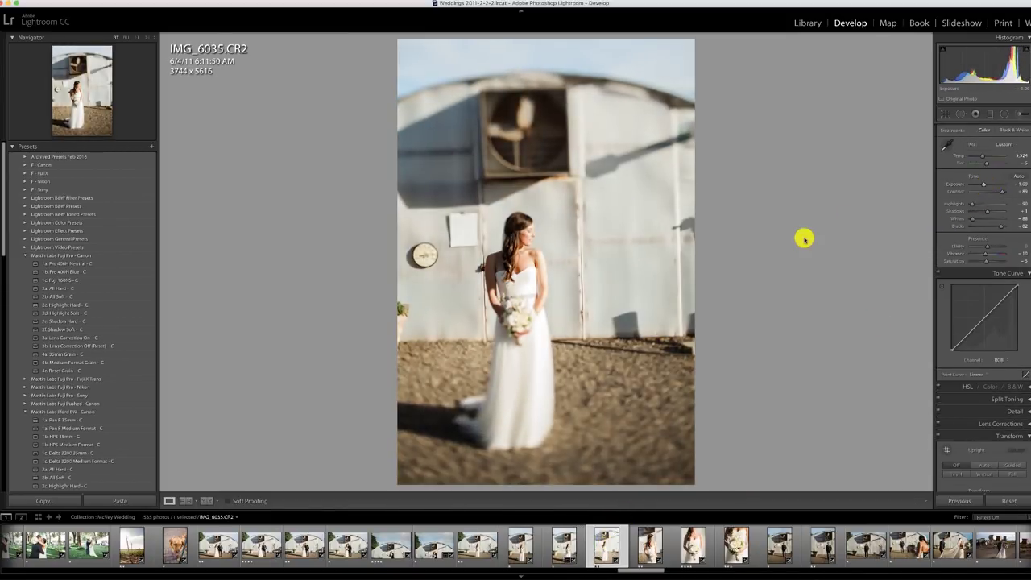
key("r")
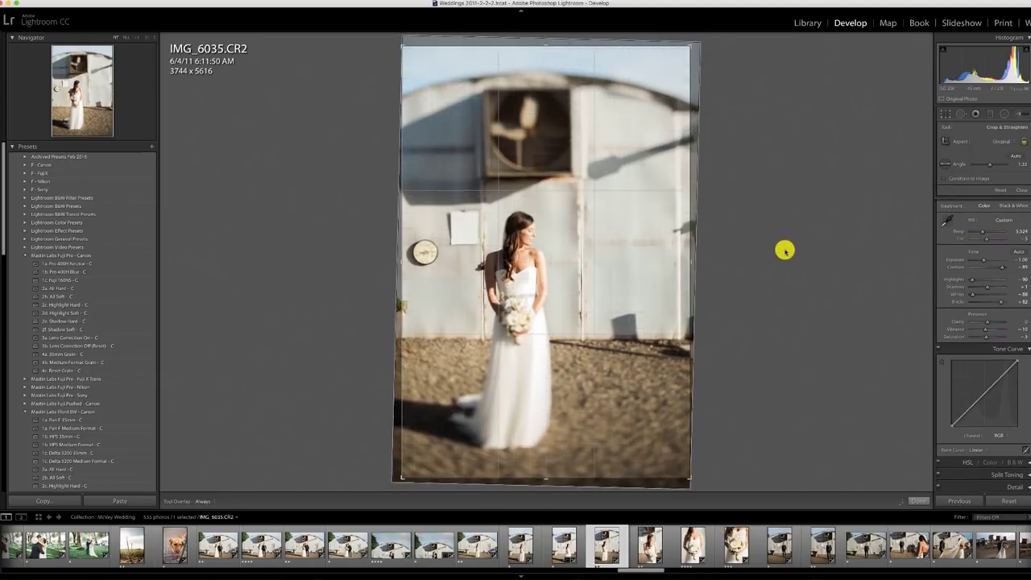
key("Return")
key("r")
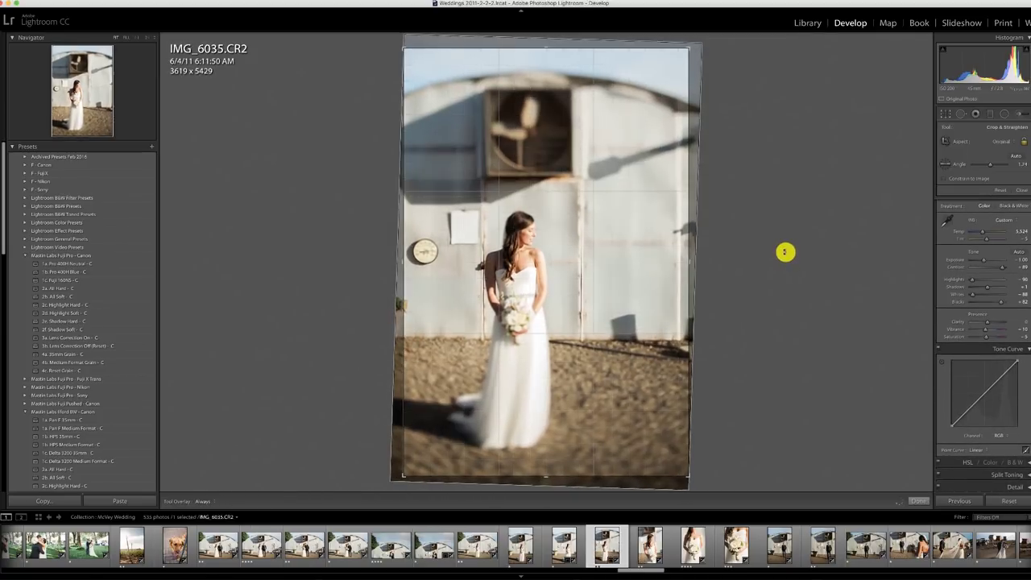
key("Return")
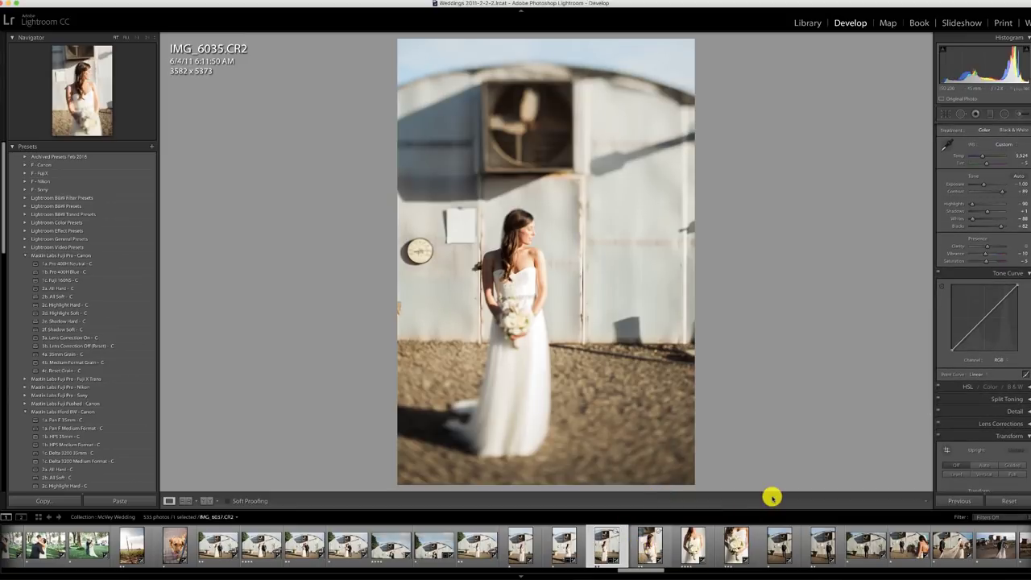
Apply the 1a. Pan F 35mm preset to IMG_6037, and darken the bride's bright dress and arm with an adjustment brush at exposure -1.33
key("Right")
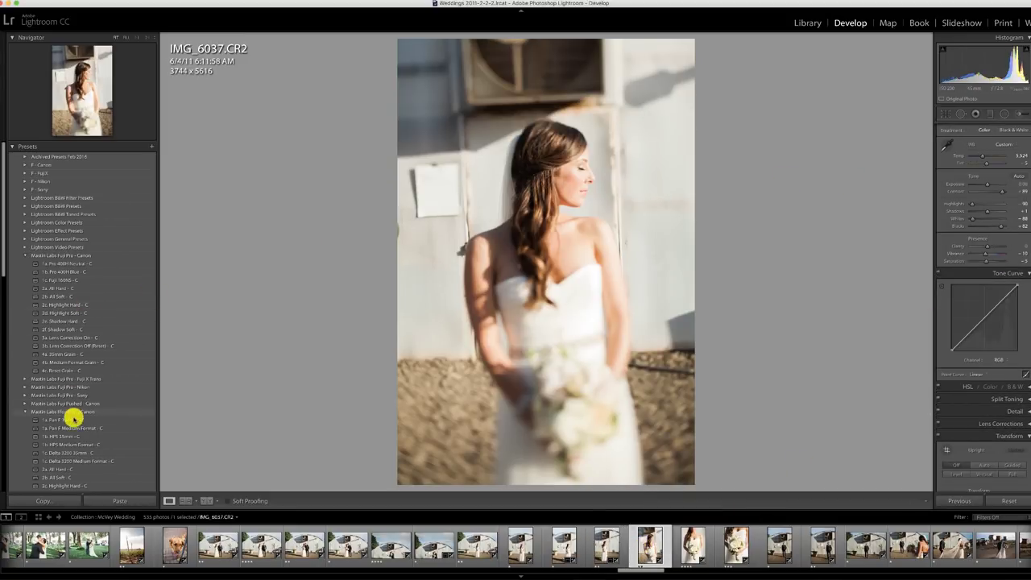
left_click(73, 420)
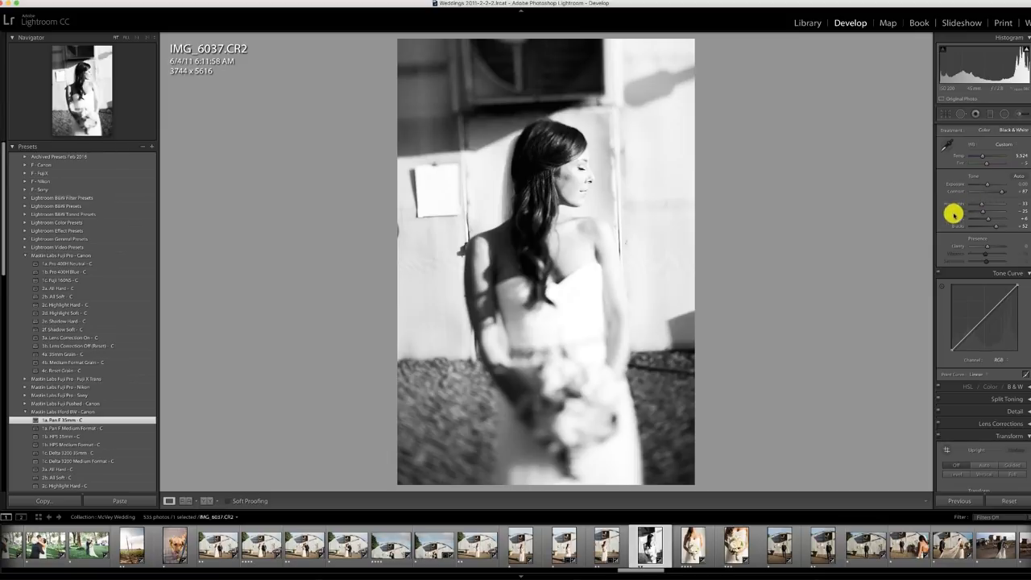
left_click(1021, 113)
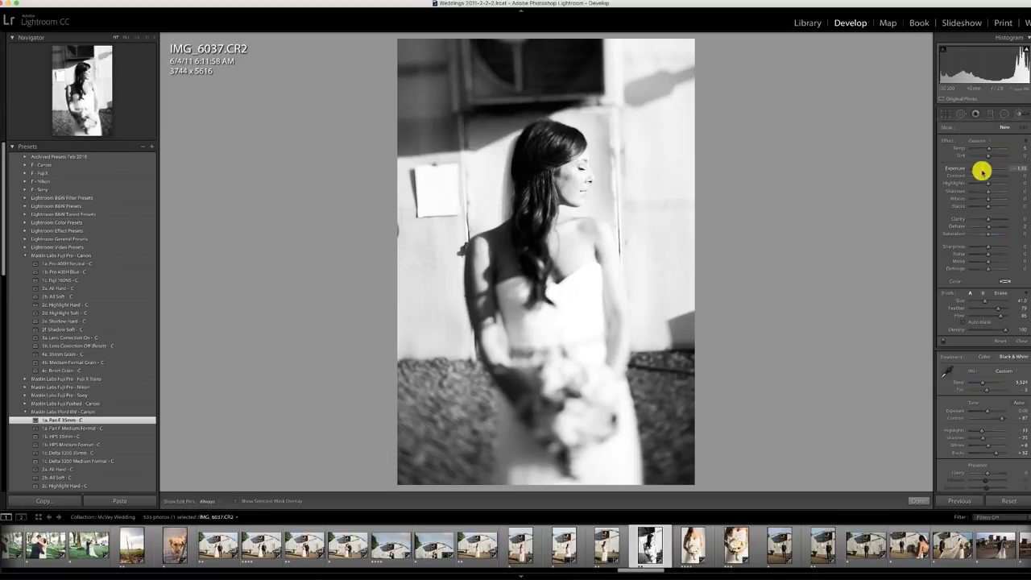
scroll(614, 300, "down", 4)
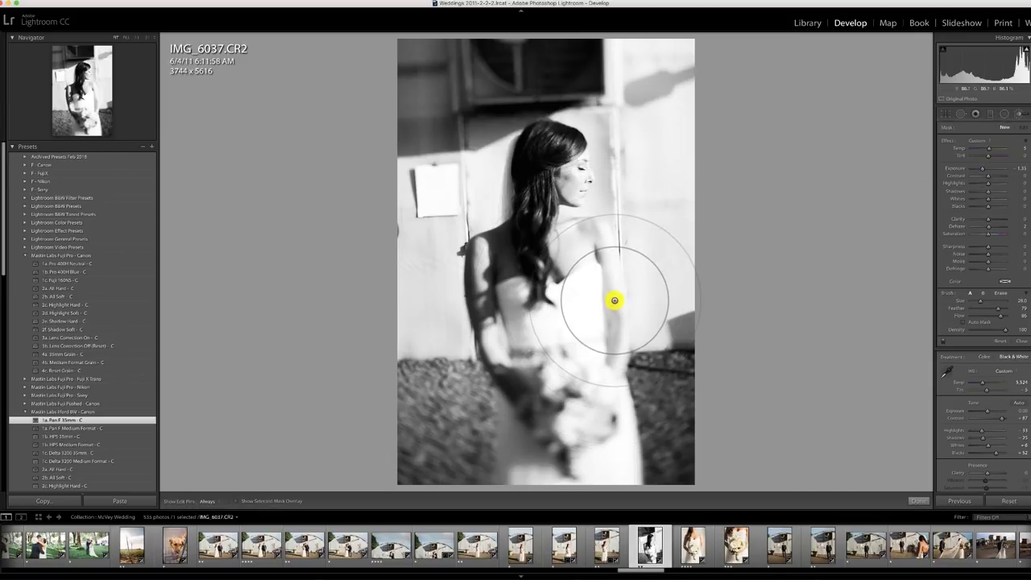
mouse_move(614, 301)
left_mouse_down()
mouse_move(558, 316)
mouse_move(617, 299)
left_mouse_up()
key("h")
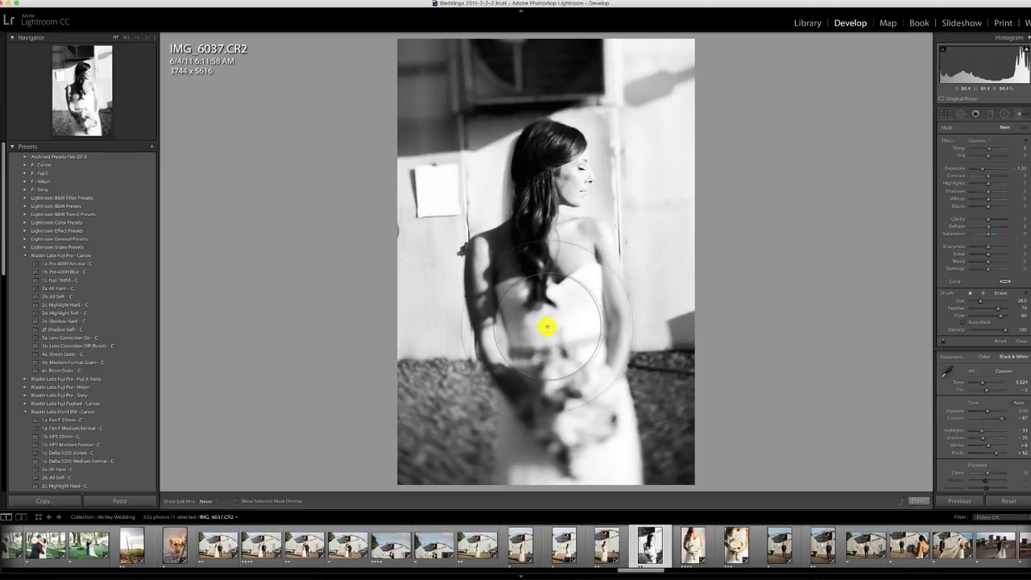
key("h")
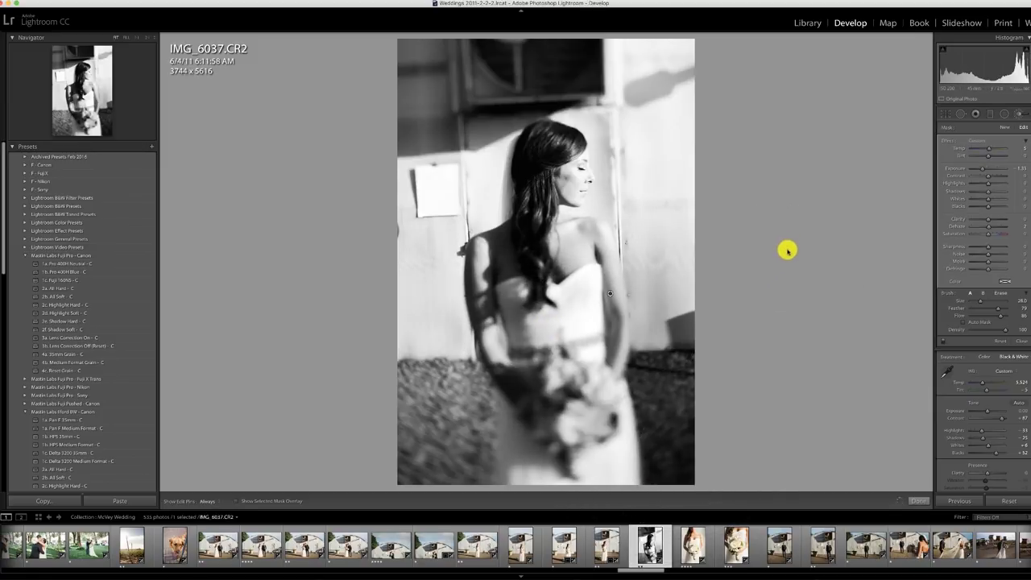
left_click(1020, 112)
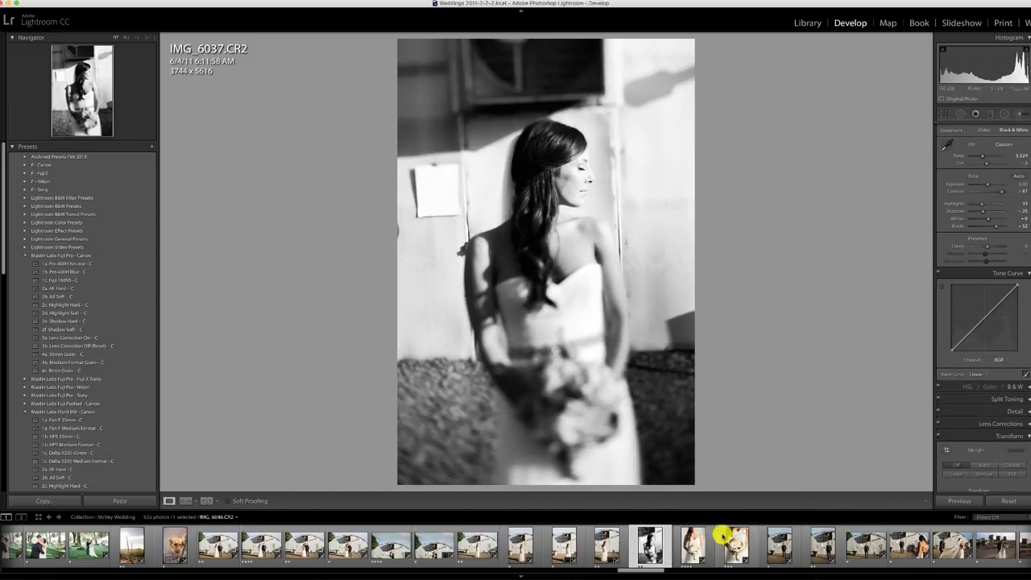
Set the exposure of IMG_6043 to -0.30, and darken the bright parts of the dress with an adjustment brush at exposure -1.33
left_click(691, 547)
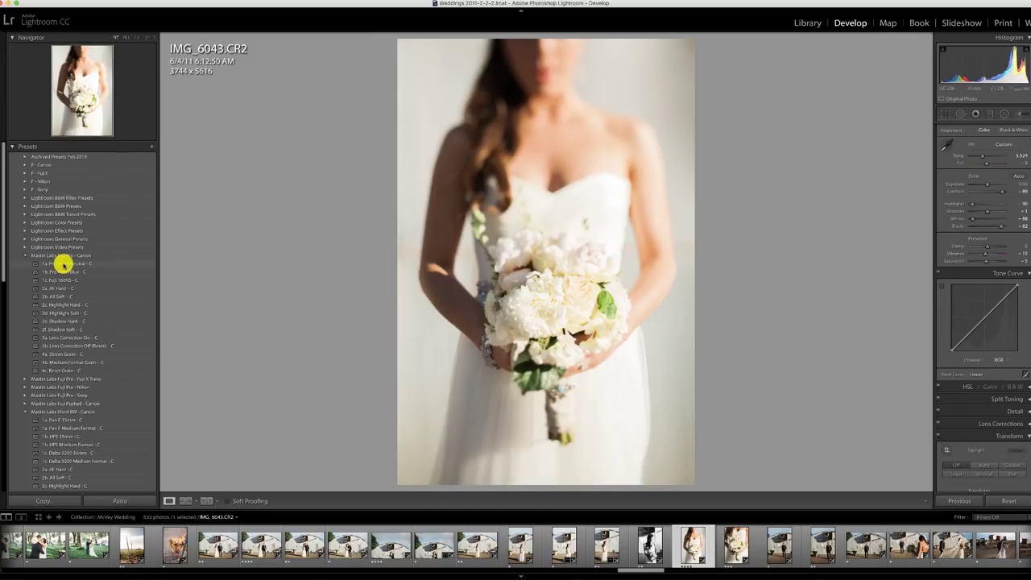
left_click(986, 185)
left_click(1019, 115)
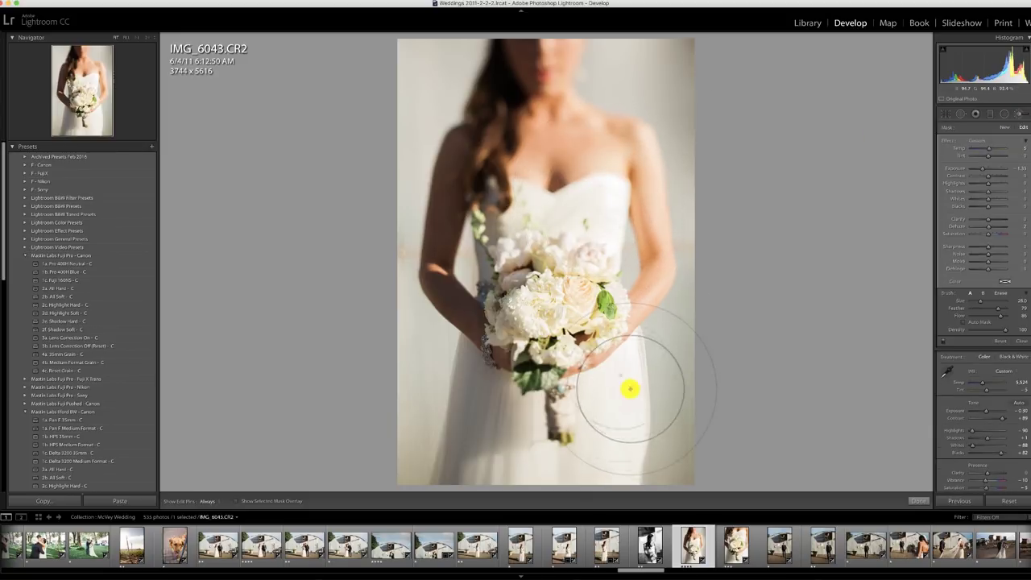
left_click_drag(600, 186, 668, 138)
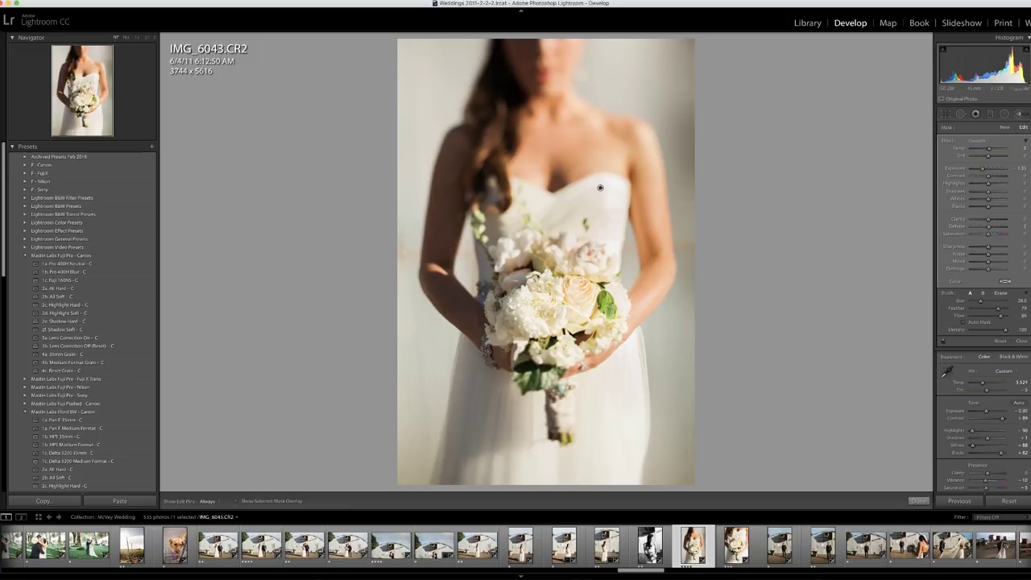
left_click(1019, 115)
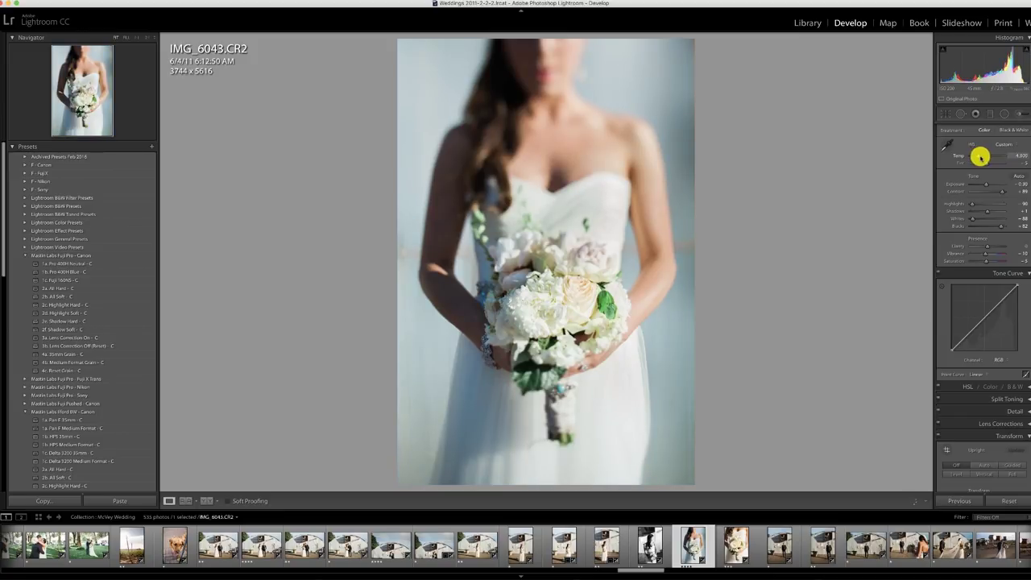
Cool the white balance of IMG_6043 to a temperature of 4,853 and tint of -11, and apply its settings to the bouquet close-up IMG_6046
left_click_drag(980, 157, 984, 163)
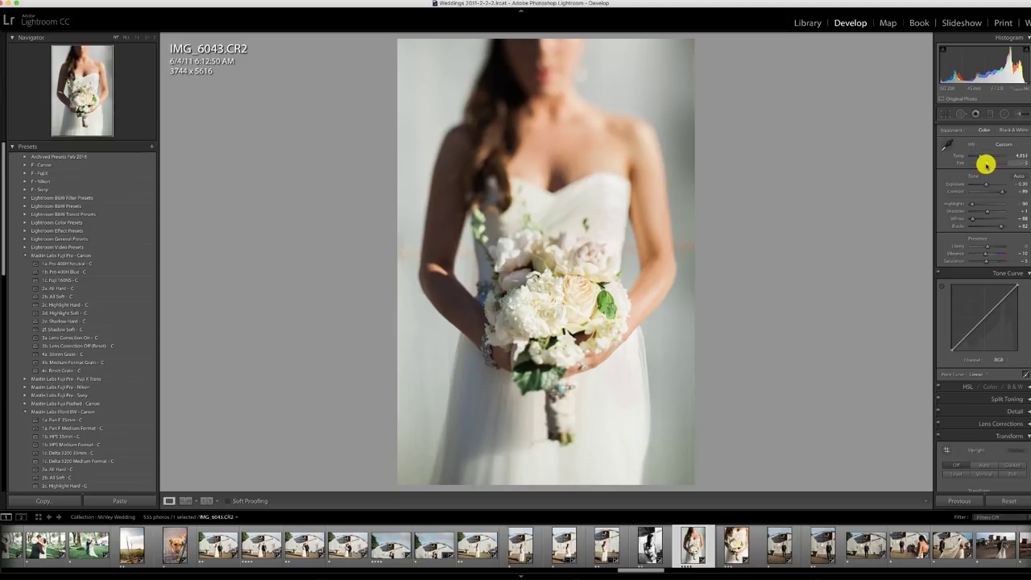
left_click(735, 545)
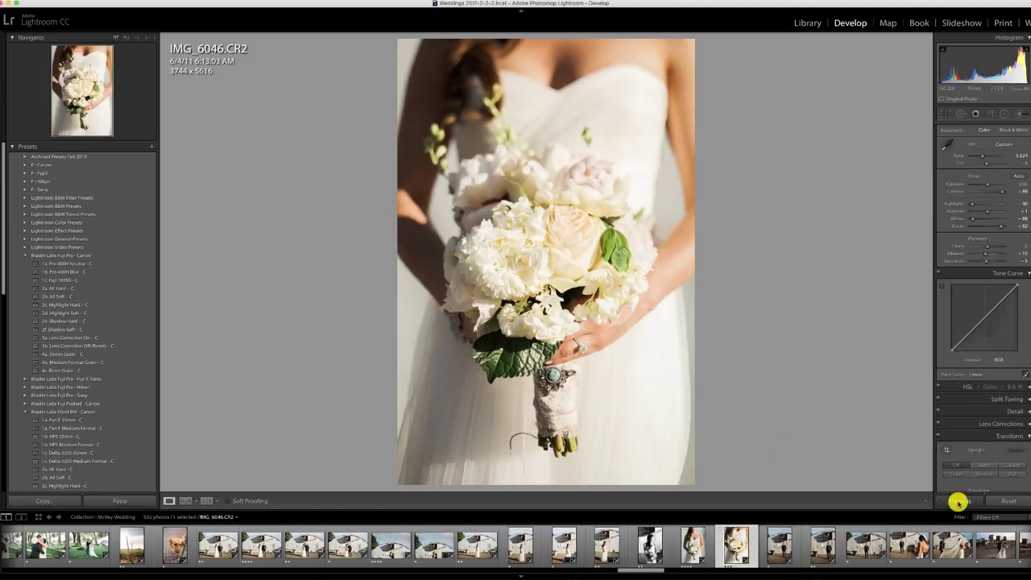
left_click(955, 497)
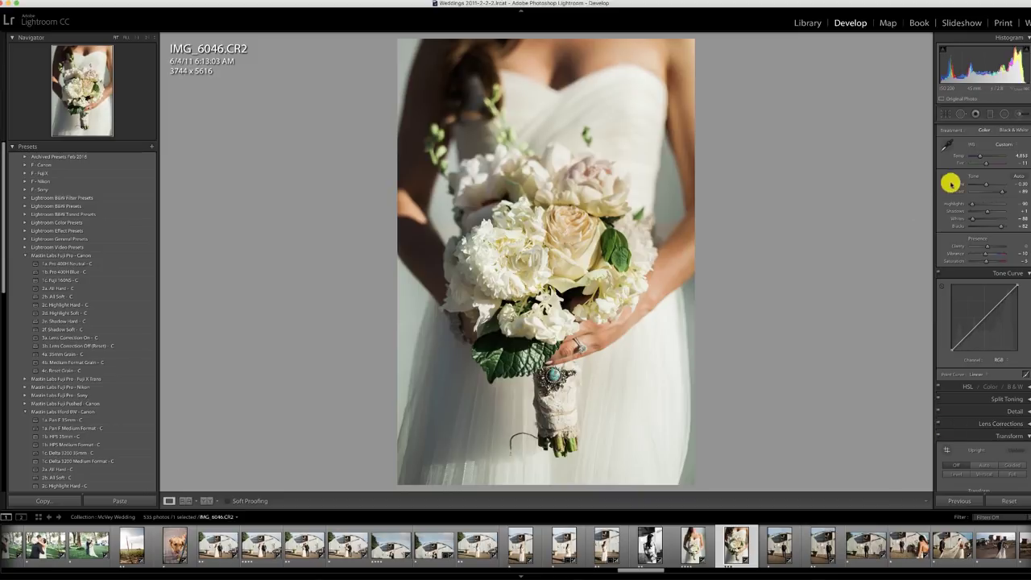
Set the exposure of IMG_6046 to -0.05, and remove the copied brush adjustment from the bouquet
left_click_drag(981, 184, 986, 185)
left_click(1016, 114)
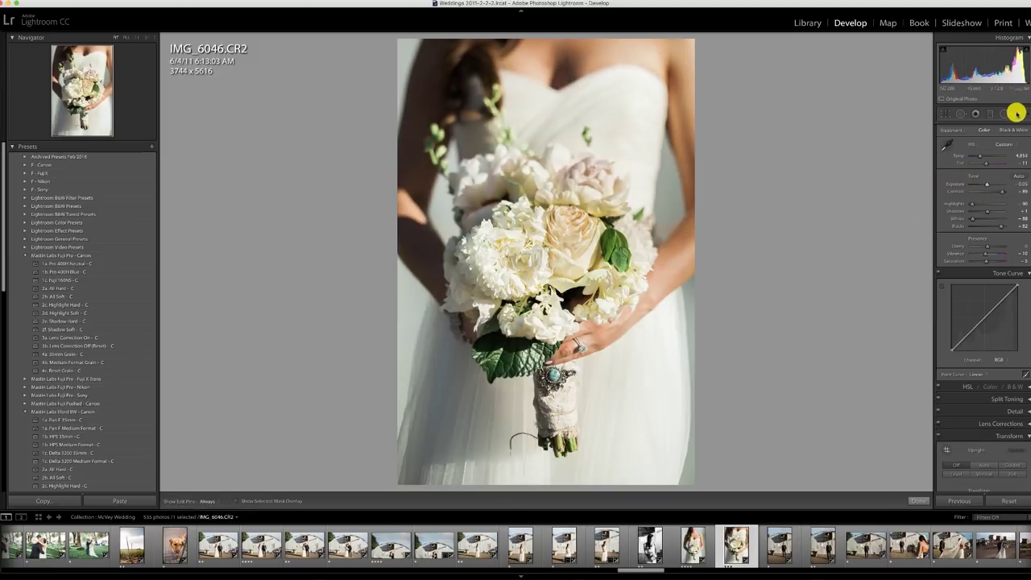
left_click(597, 188)
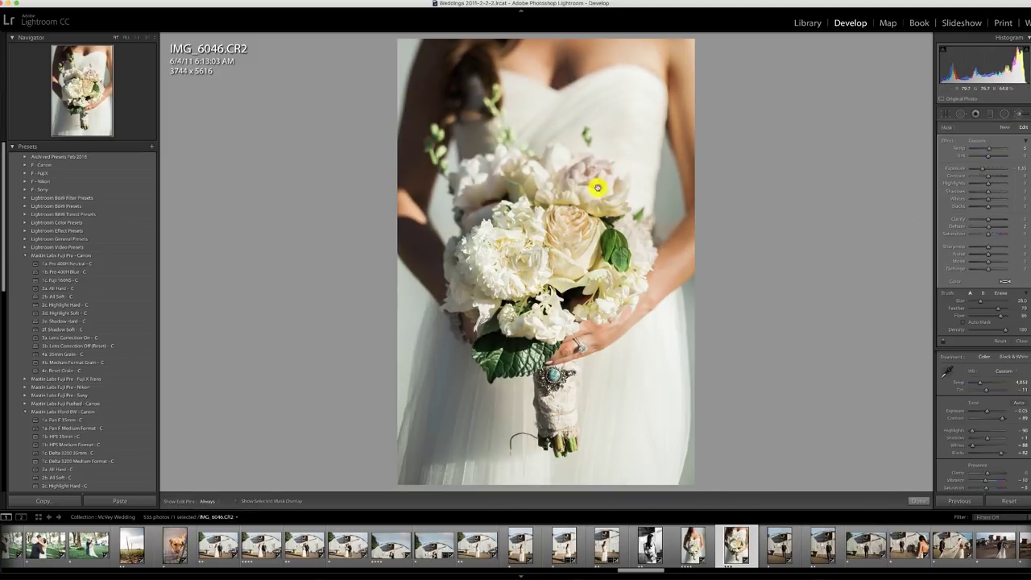
left_click(1020, 114)
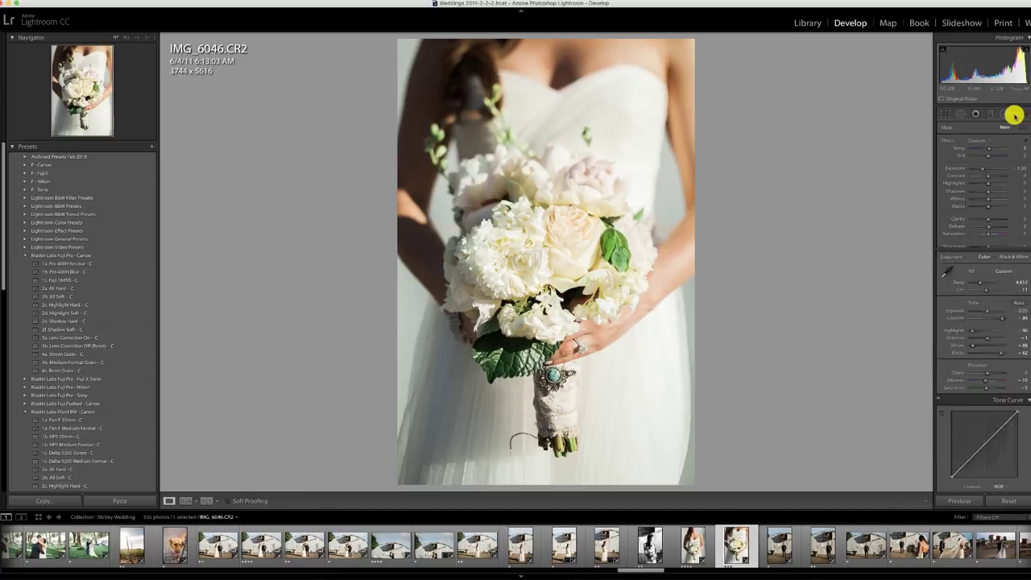
Set the exposure of the groom's portrait IMG_6049 to +0.50, and straighten it with a slightly rotated crop of 3651 x 5477
left_click(779, 549)
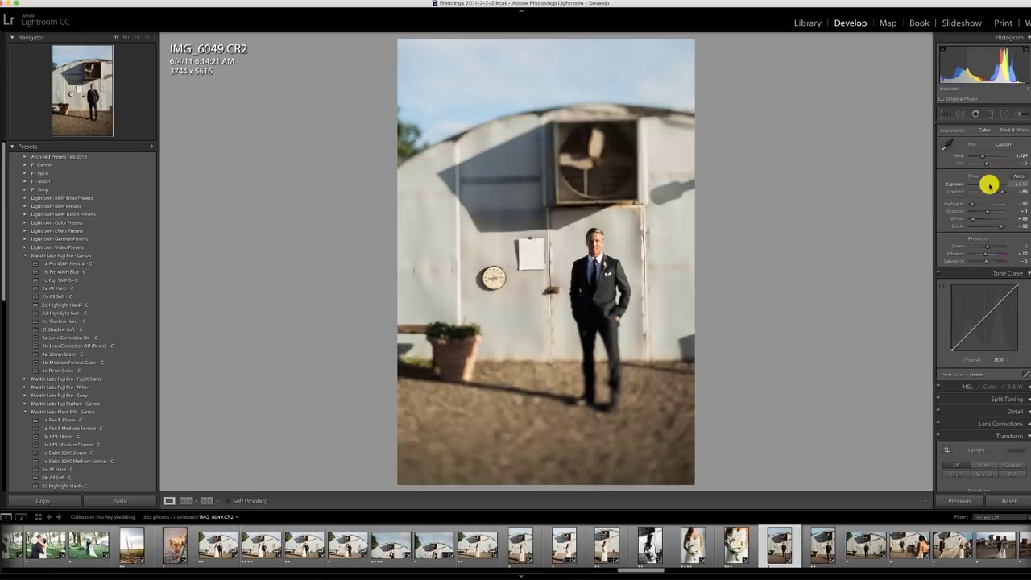
key("r")
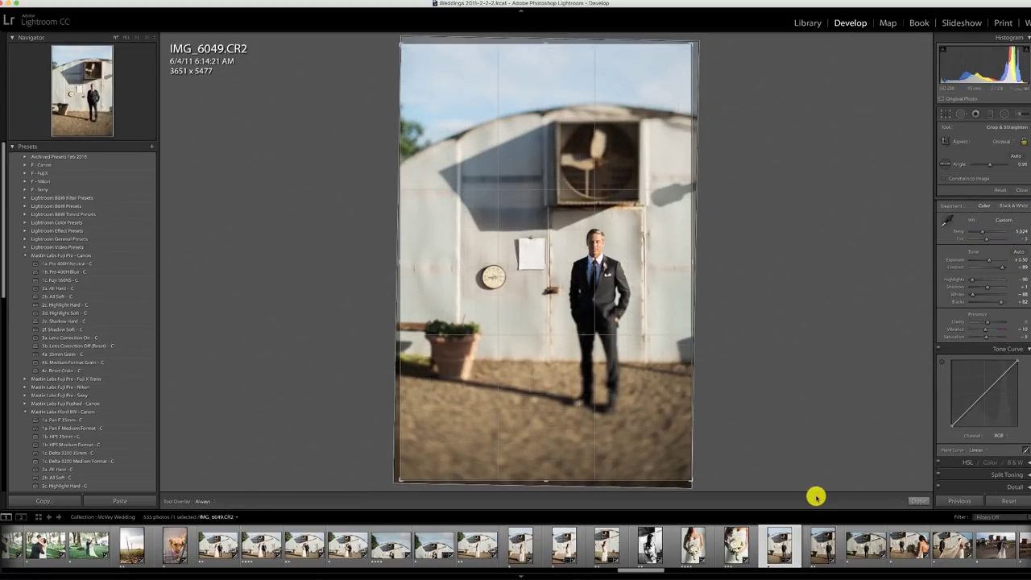
Apply the previous photo's settings to IMG_6053, and set its exposure to +0.85
left_click(820, 543)
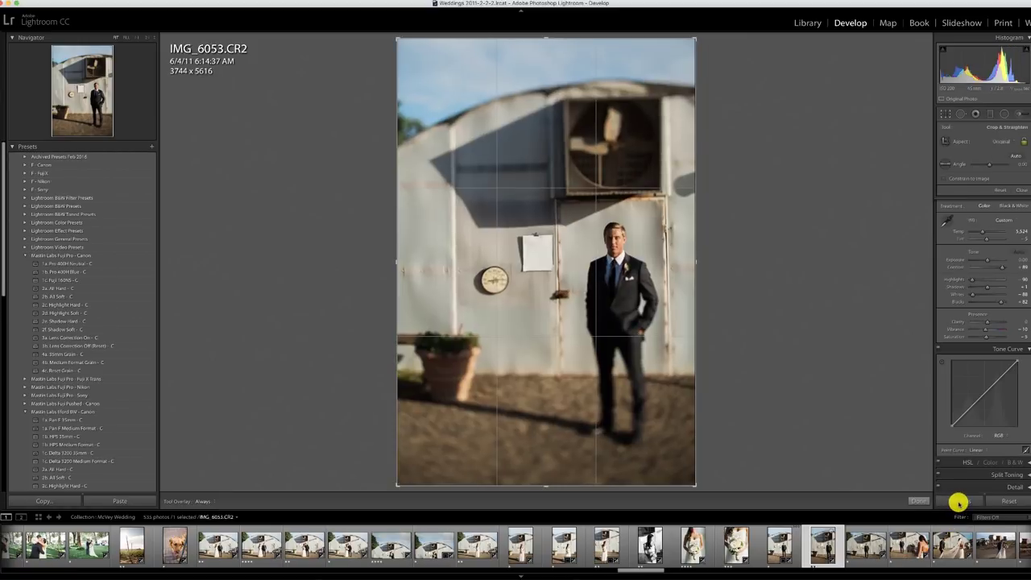
left_click(959, 502)
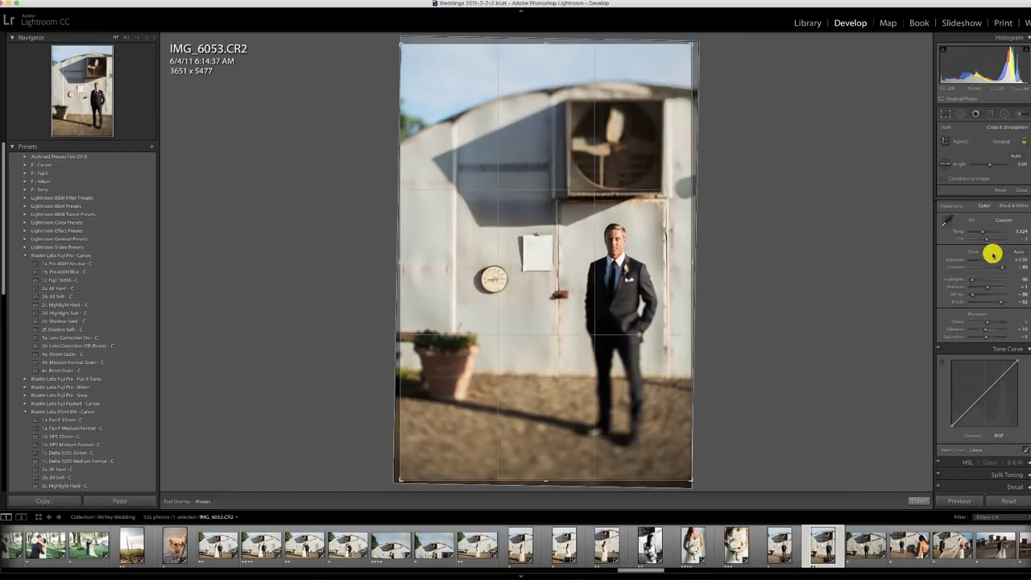
left_click(990, 260)
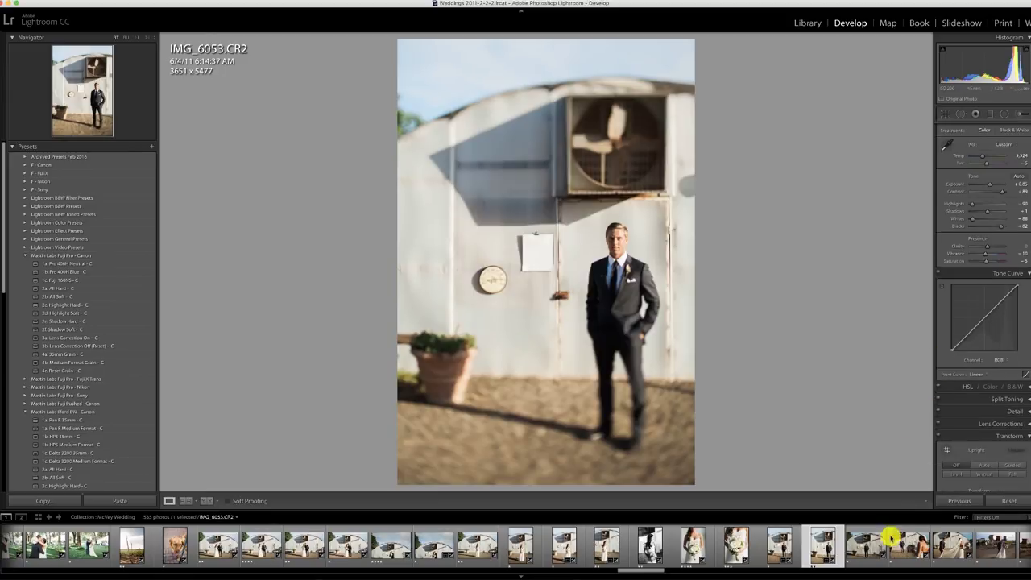
Straighten the groom's horizontal portrait IMG_6054 with a slightly rotated crop of 5563 x 3709
left_click(870, 545)
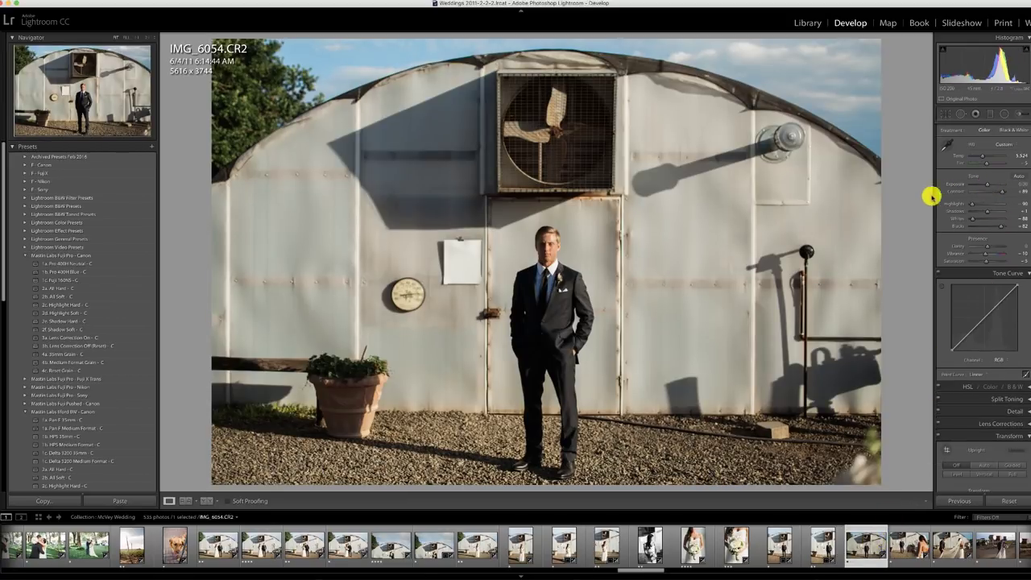
key("r")
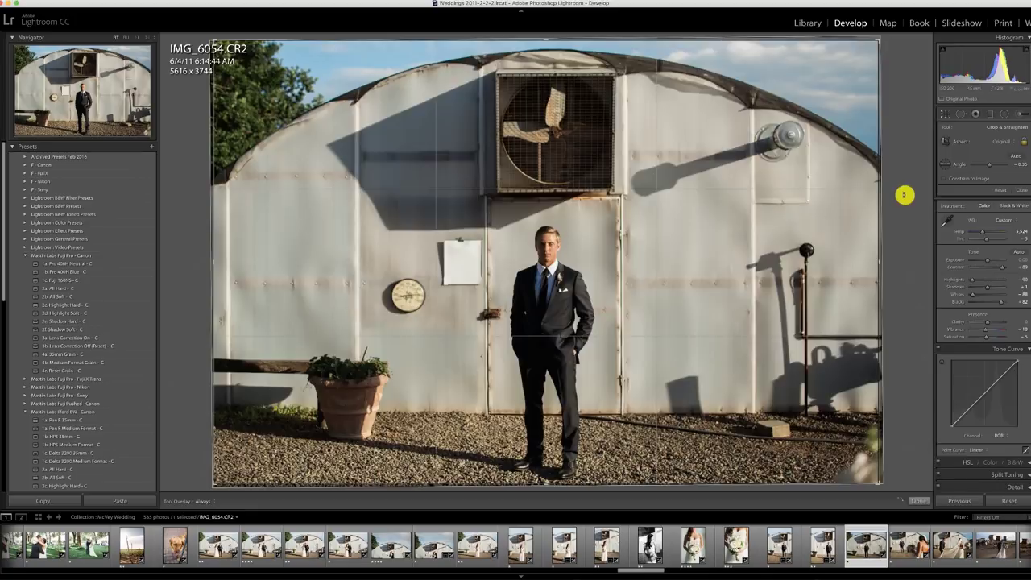
key("r")
Convert IMG_6054 to black and white with the Pan F 35mm preset, and set its exposure to +0.45
left_click(90, 413)
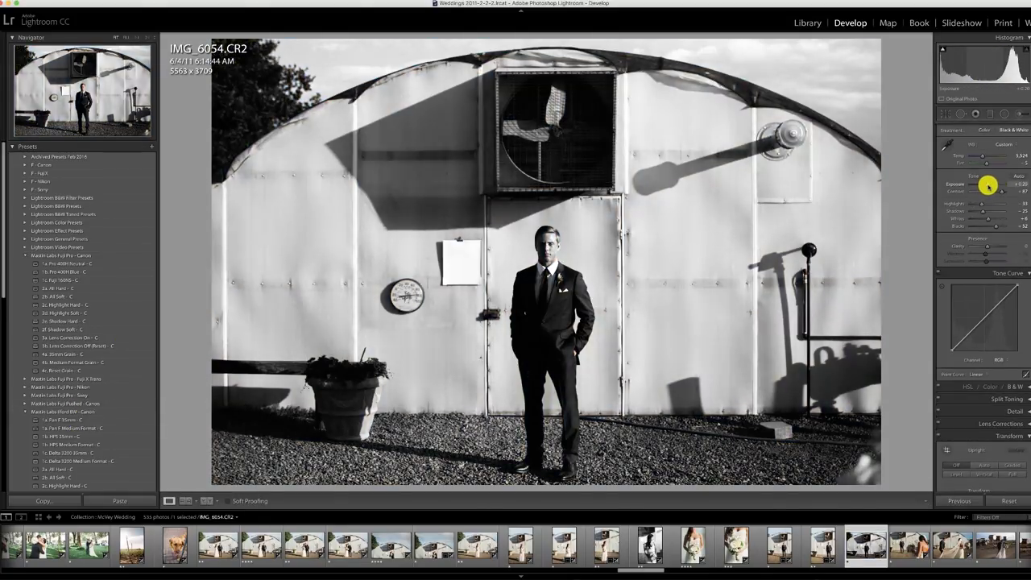
left_click(988, 185)
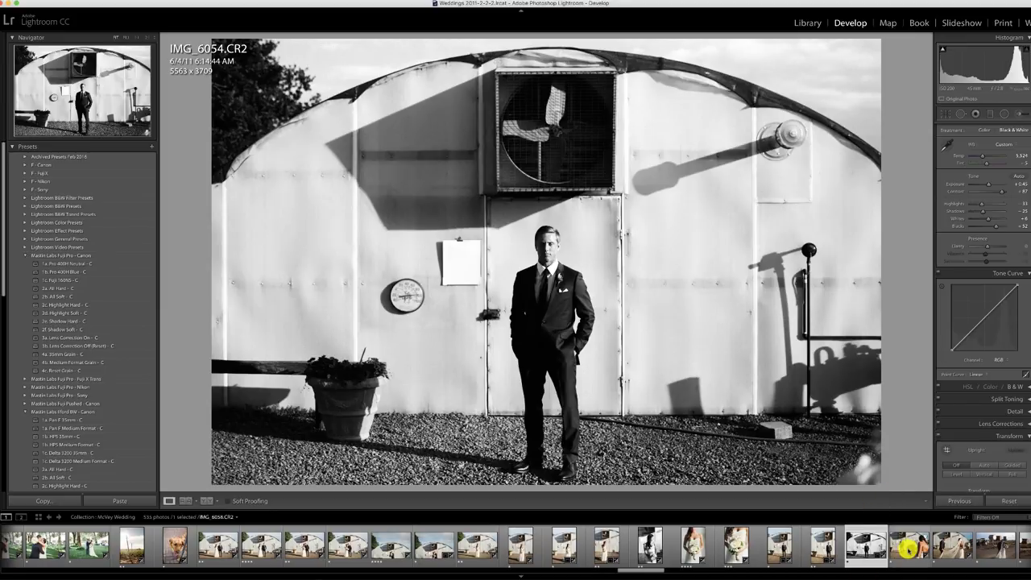
Apply the 1a. Pan F 35mm preset to the couple photo IMG_6058, and set its exposure to +0.50
left_click(909, 548)
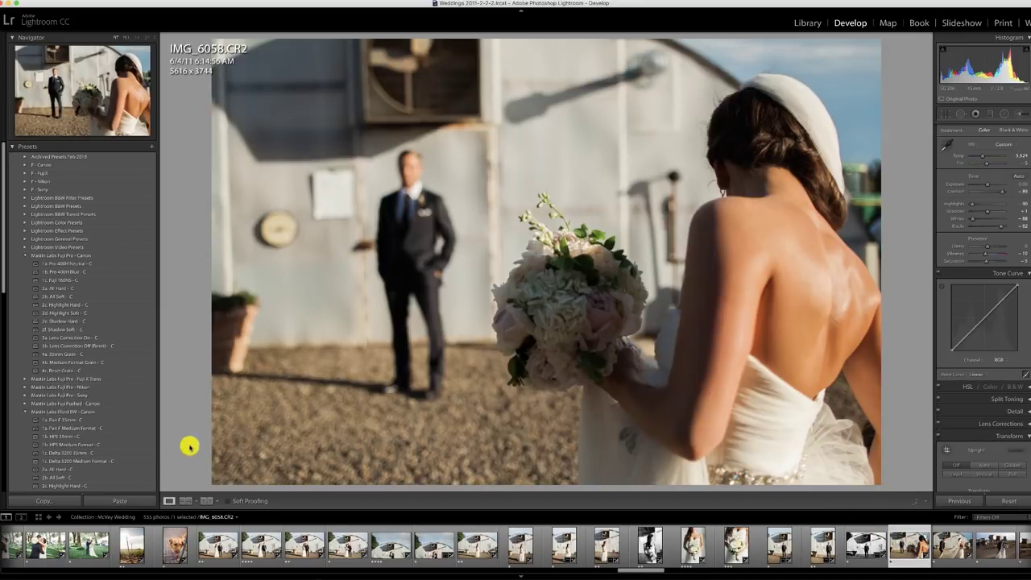
left_click(58, 419)
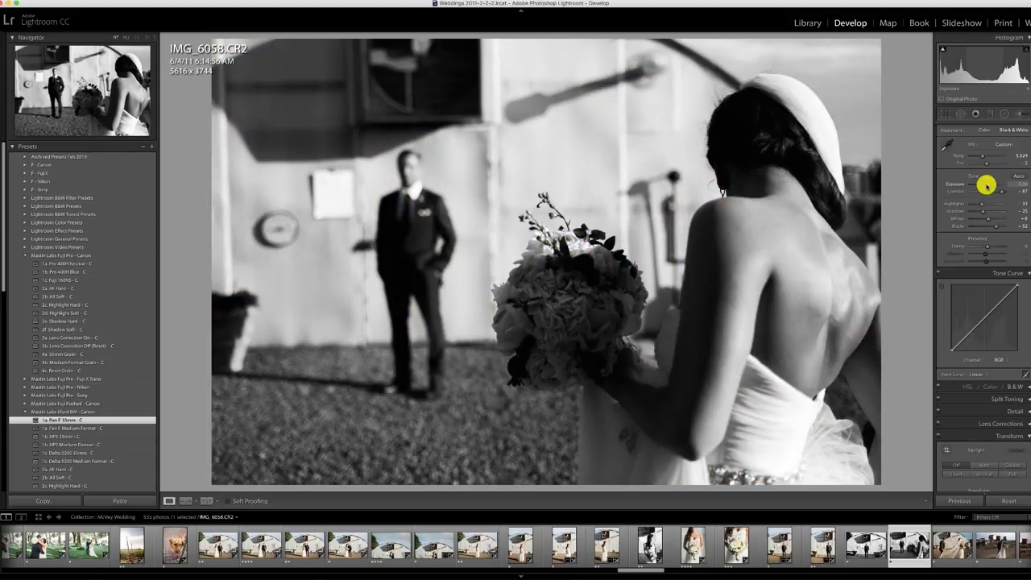
left_click_drag(986, 185, 990, 184)
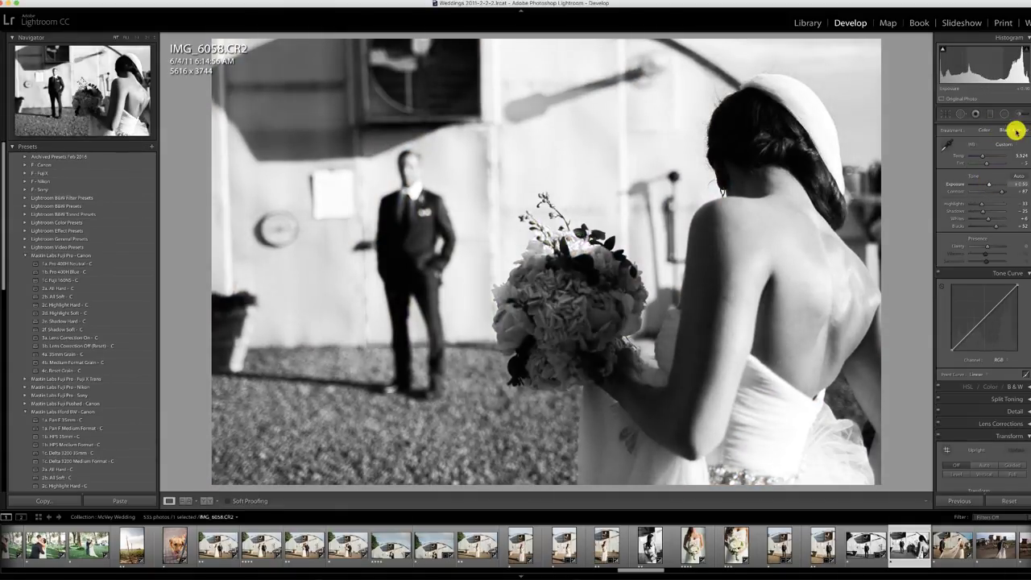
Brighten the bride's bouquet in IMG_6058 by painting over it with an adjustment brush at 1.77 exposure
left_click(1016, 113)
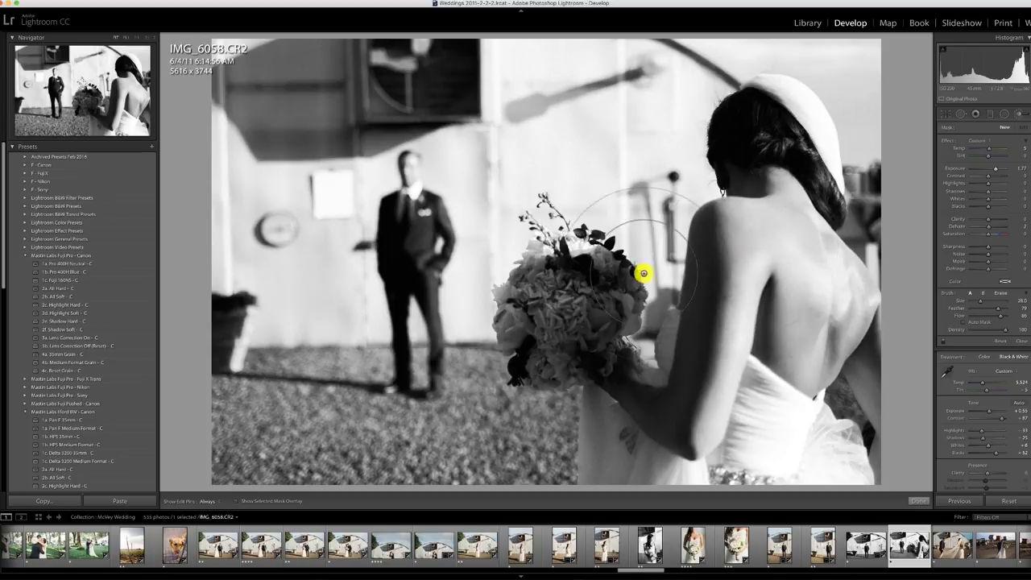
left_click_drag(558, 325, 607, 329)
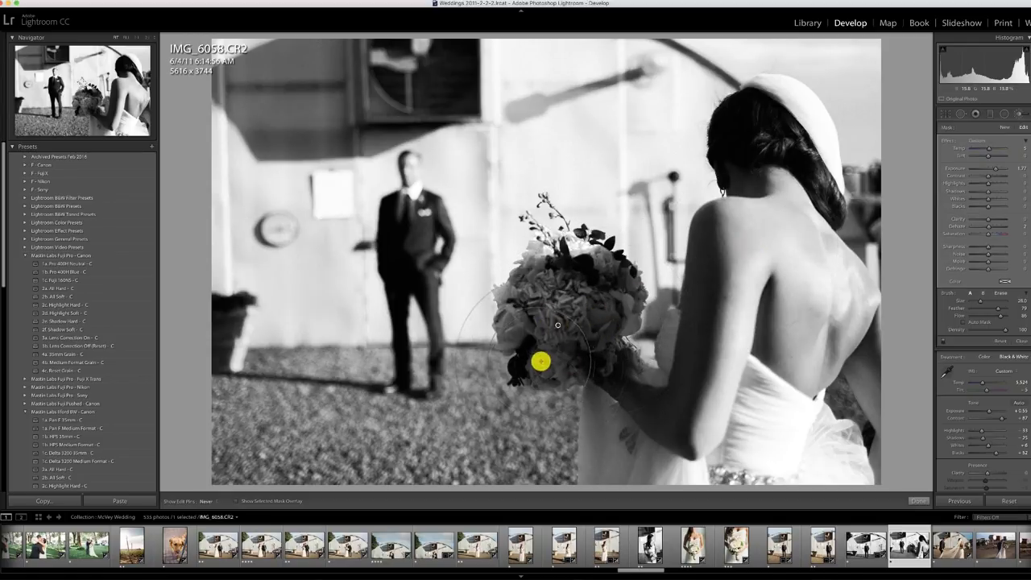
left_click(1006, 138)
left_click(1018, 113)
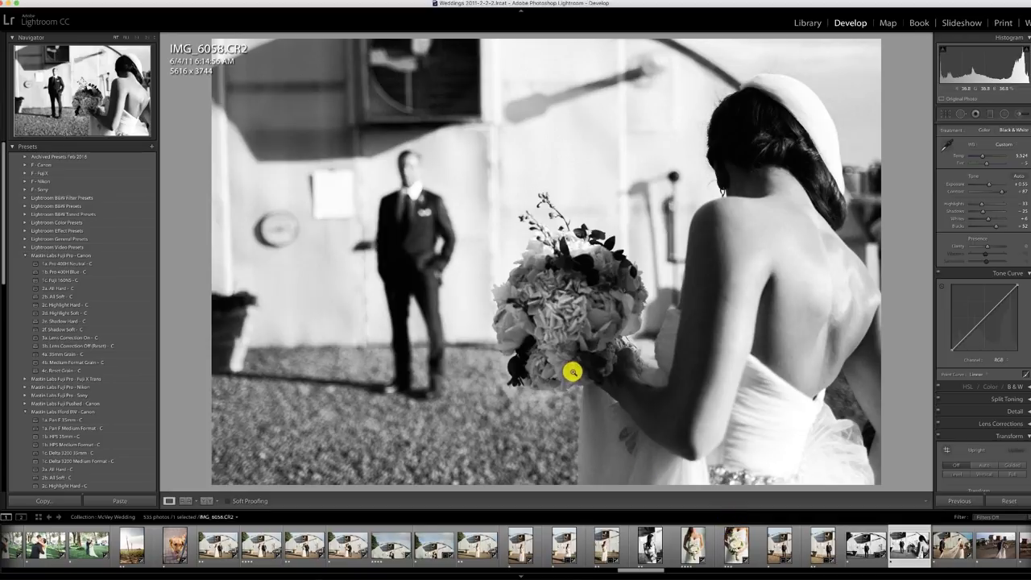
left_click(1019, 117)
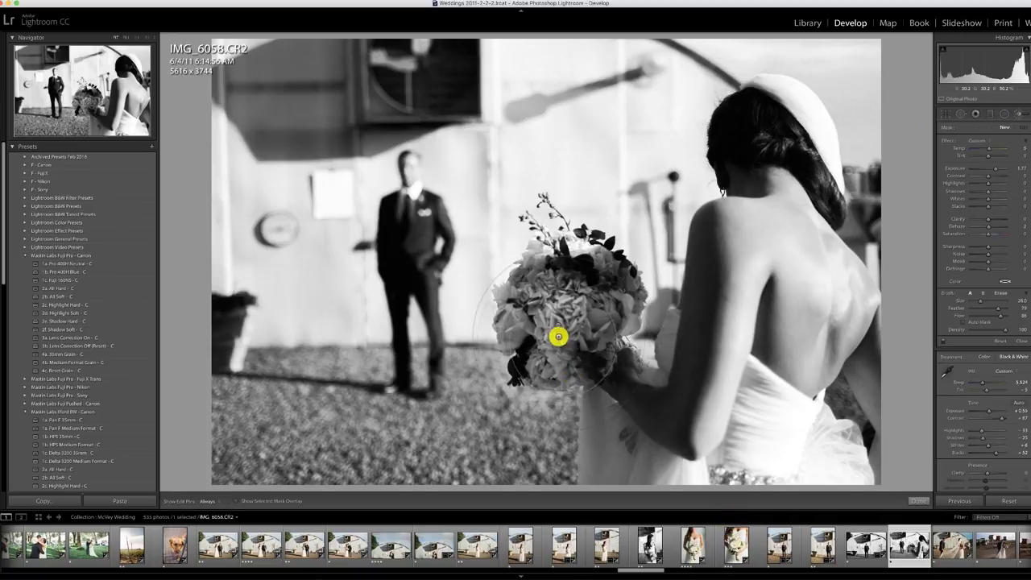
left_click(558, 325)
mouse_move(558, 327)
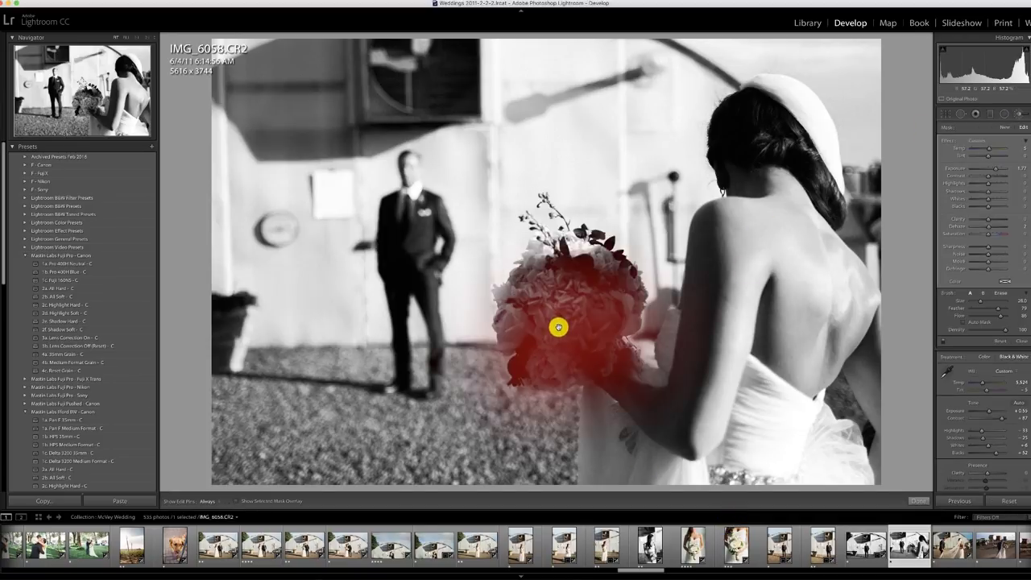
left_click_drag(560, 332, 555, 347)
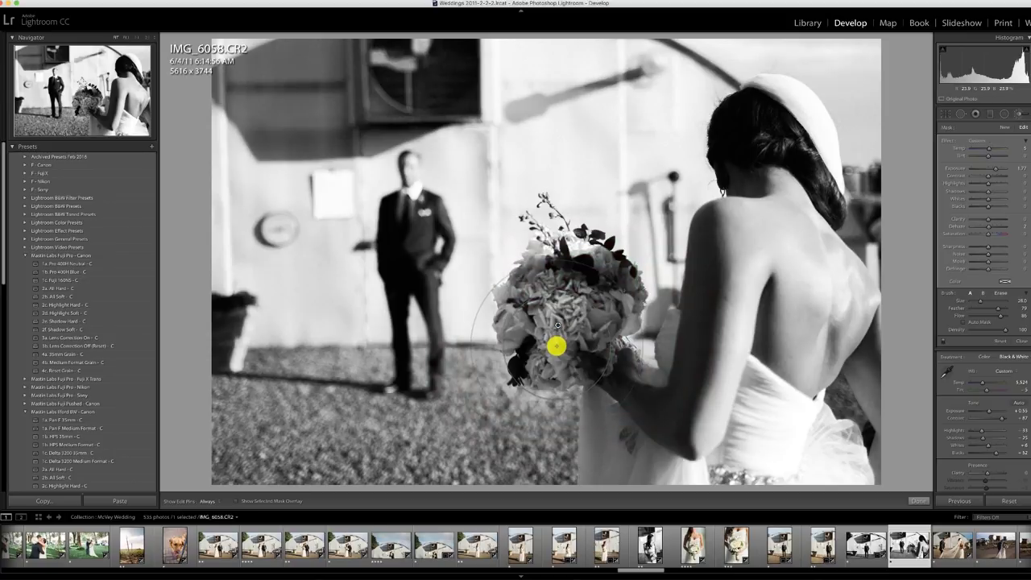
key("h")
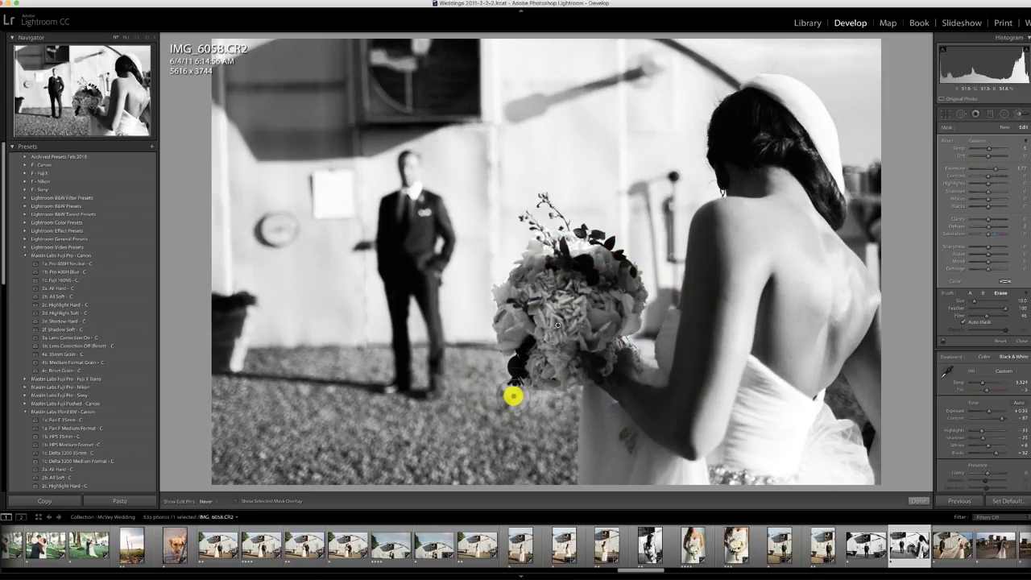
key("h")
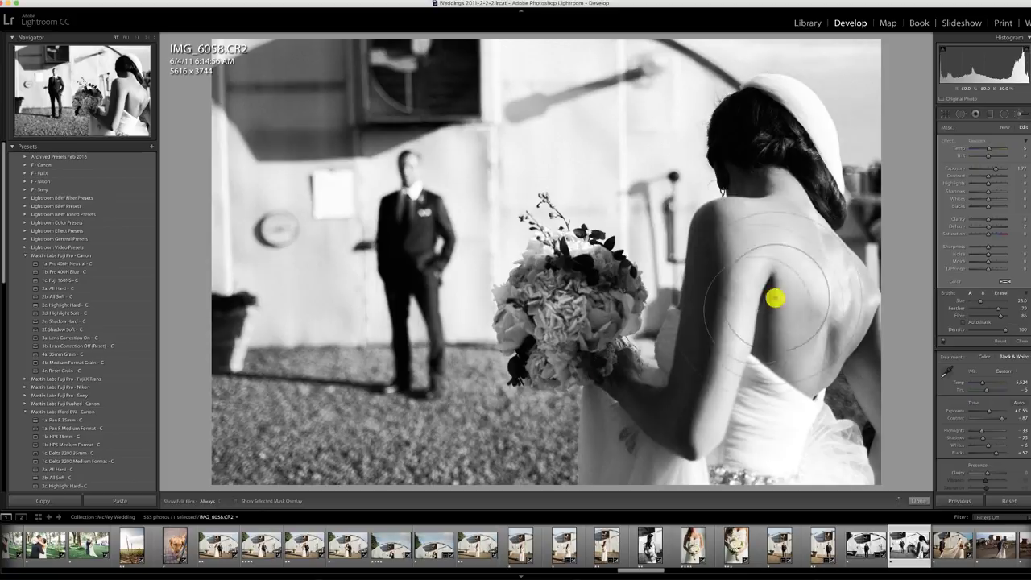
Apply the 1a. Pan F 35mm preset to IMG_6066 and IMG_6070, and set IMG_6070's exposure to +1.30
left_click(948, 551)
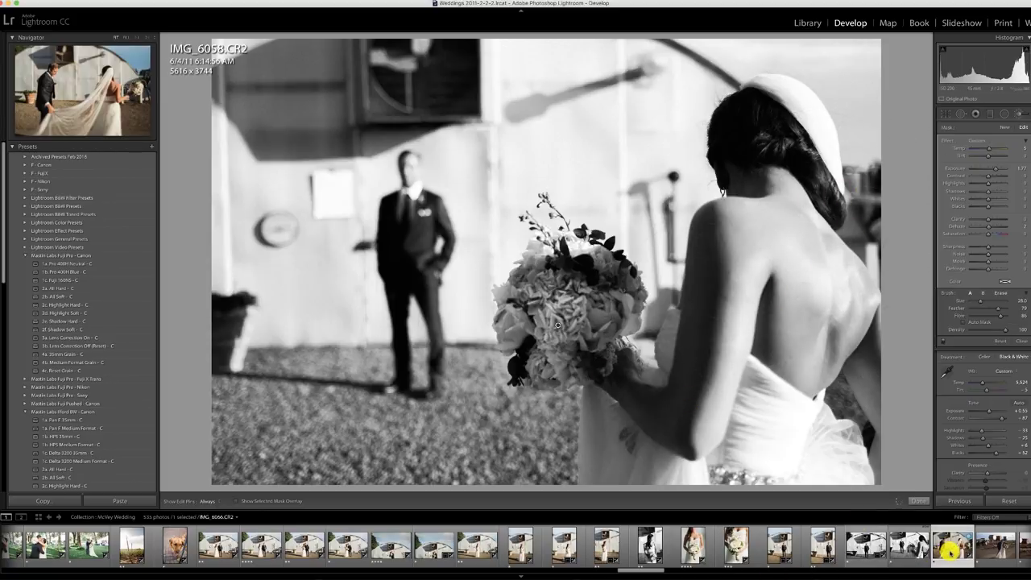
left_click(67, 421)
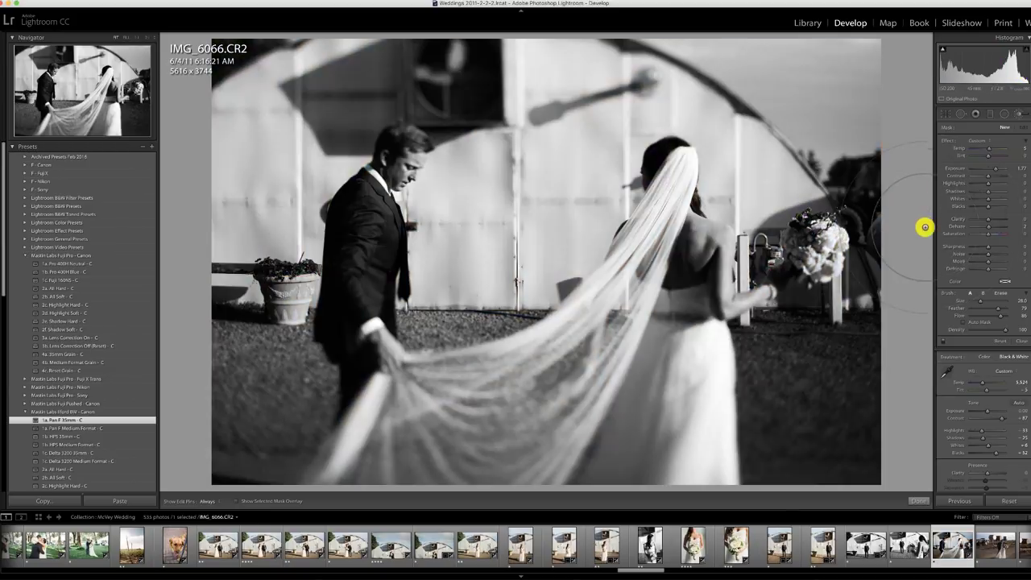
left_click(989, 550)
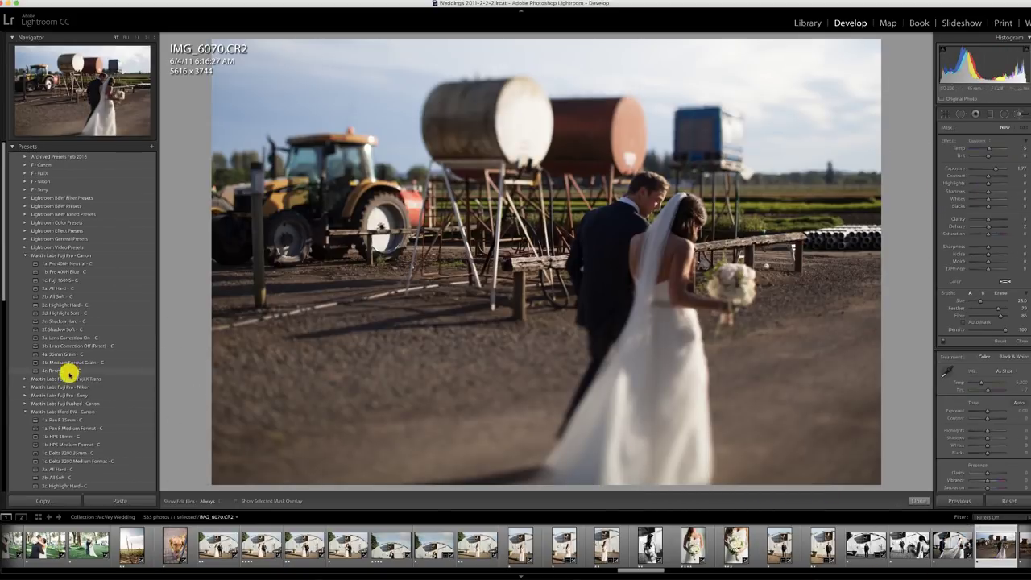
left_click(67, 420)
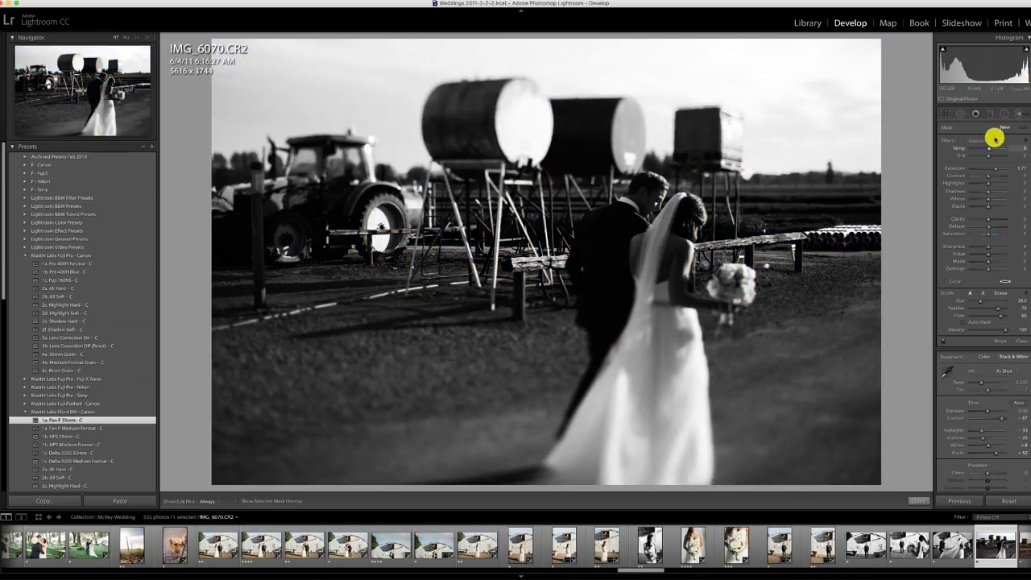
left_click(1016, 113)
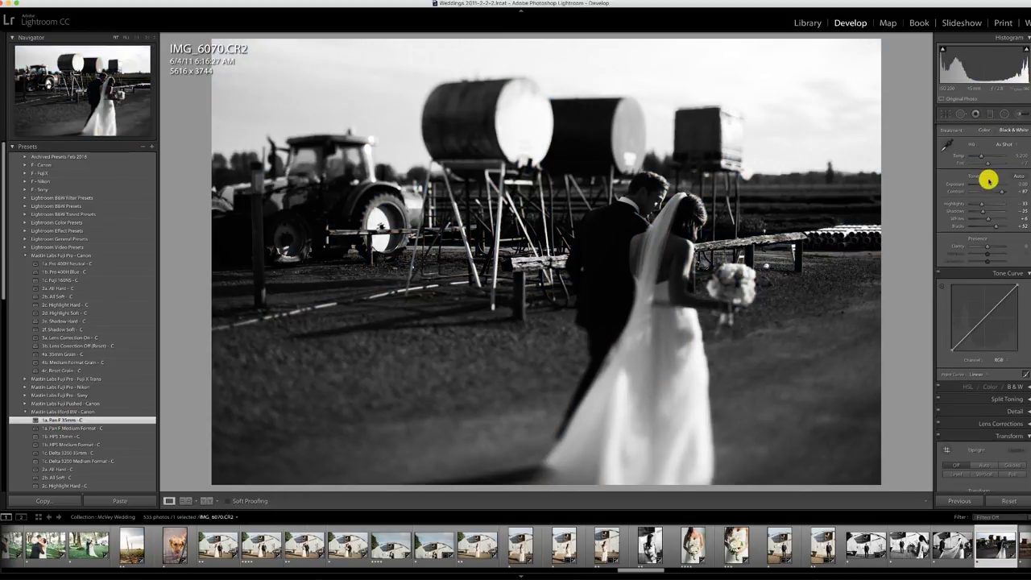
left_click_drag(985, 184, 992, 184)
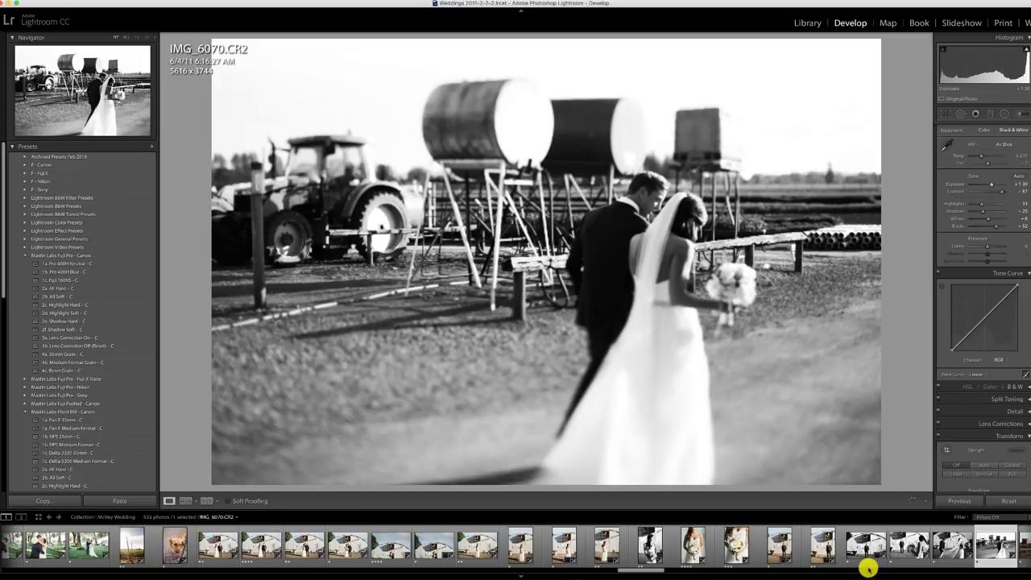
Apply the previous photo's settings to IMG_6071, and straighten it with a slightly rotated crop of 5551 x 3701
scroll(858, 555, "right", 5)
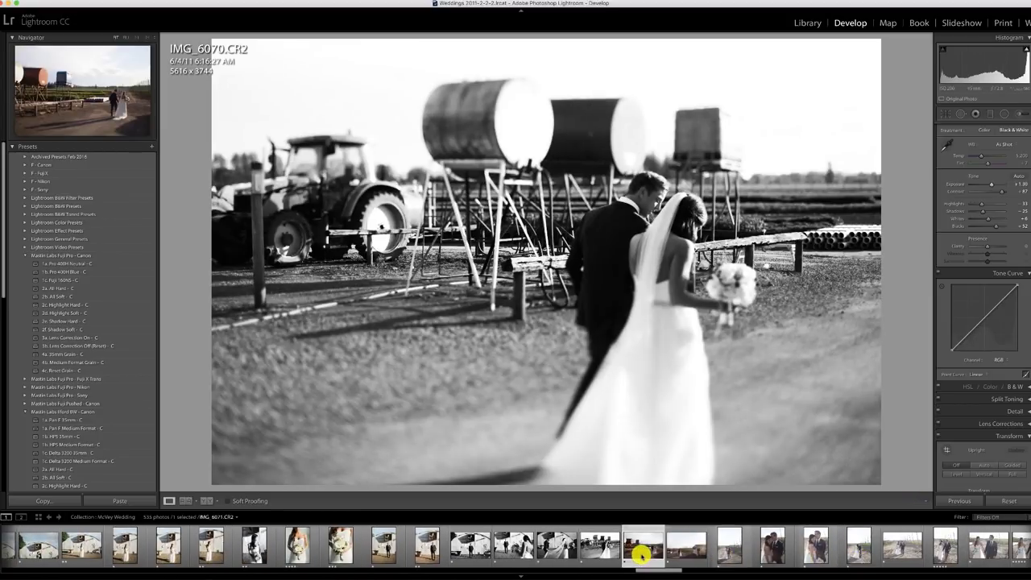
left_click(637, 552)
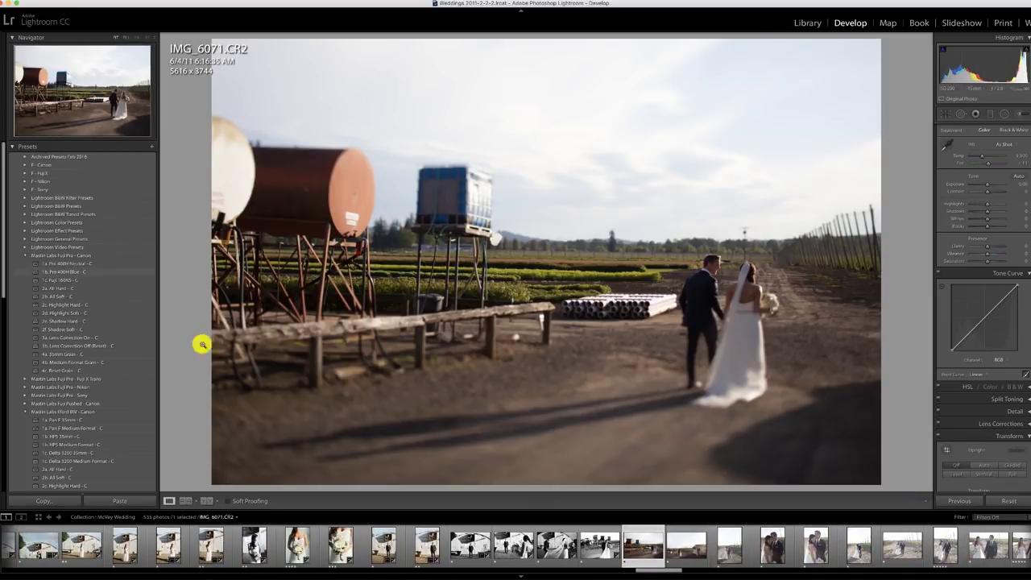
left_click(952, 500)
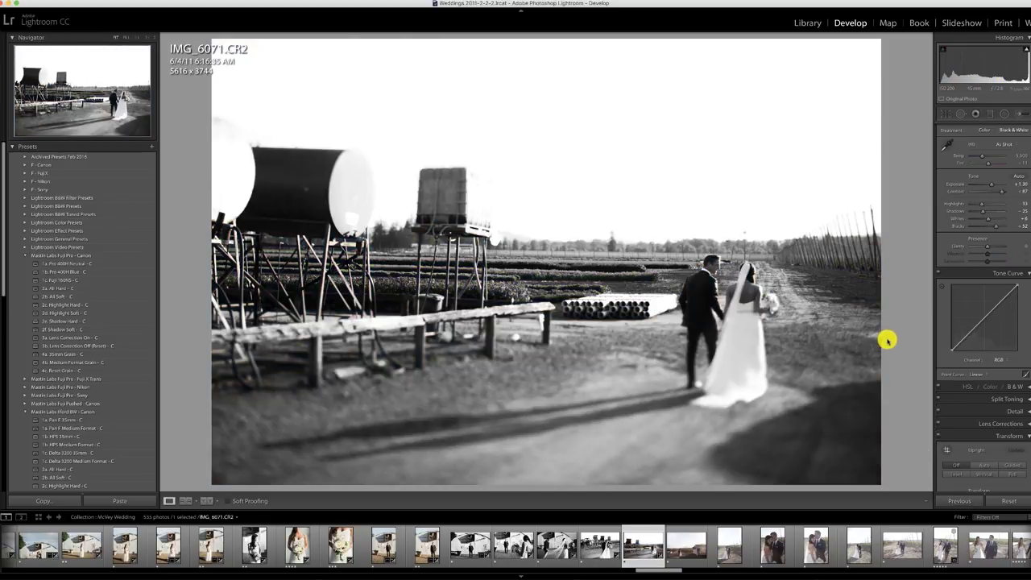
key("r")
left_click_drag(900, 338, 906, 334)
key("Return")
Apply the 3a. Red Filter preset to IMG_6071, and set its exposure to +0.95
scroll(88, 444, "down", 3)
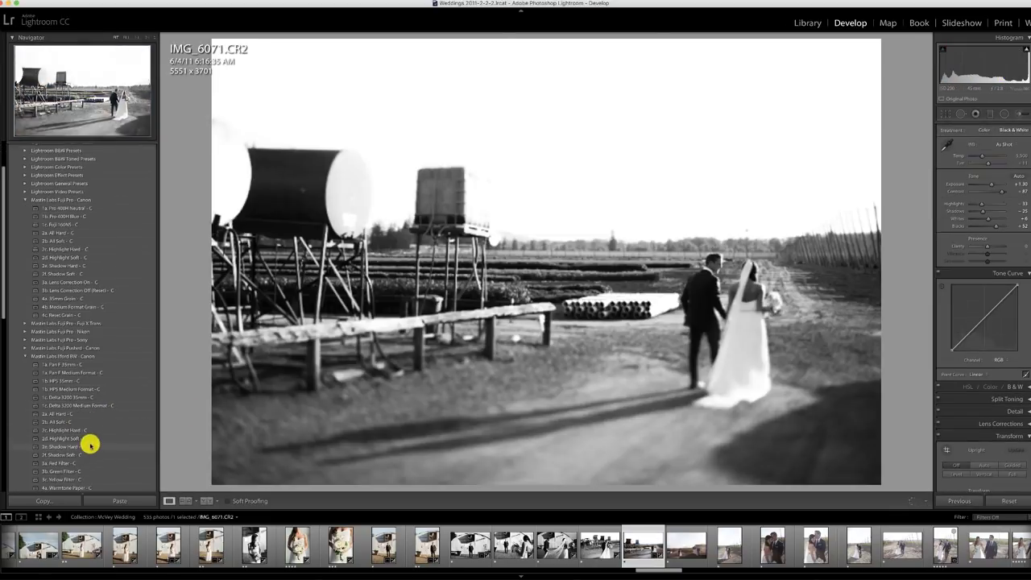
left_click(75, 463)
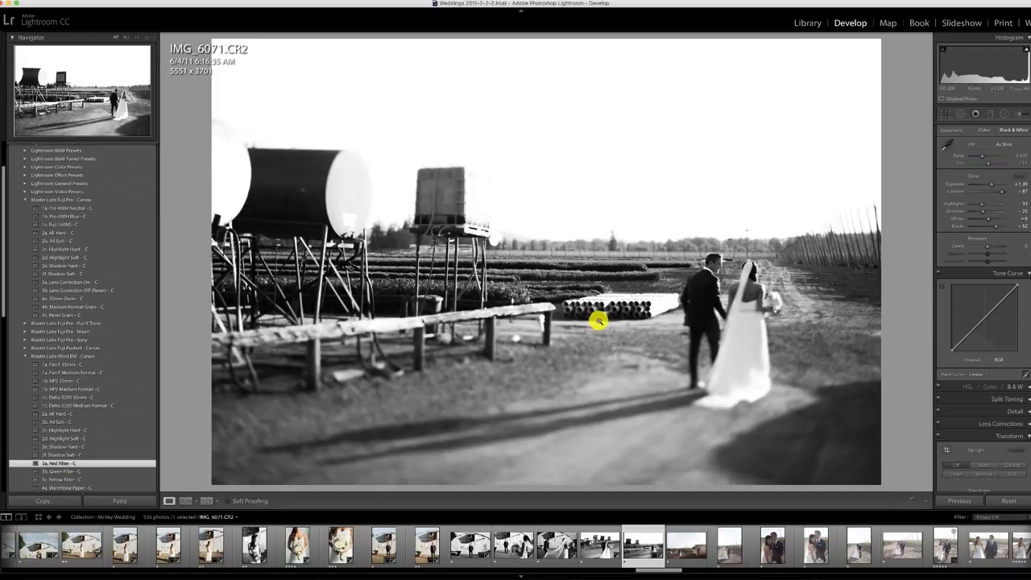
left_click_drag(976, 185, 990, 185)
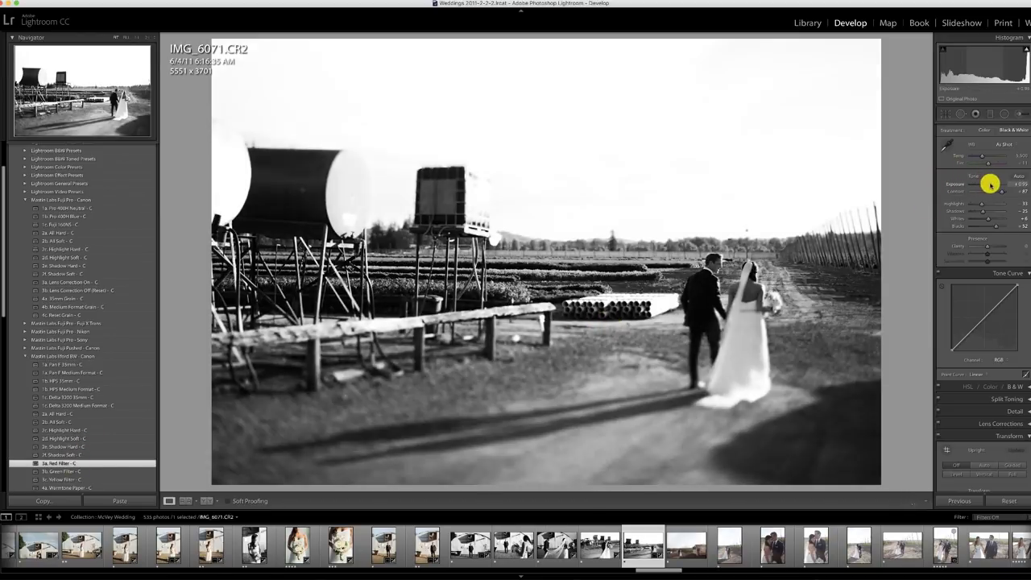
Darken the sky in IMG_6071 with a graduated filter at reduced exposure, and set the photo's overall exposure to +1.10
key("m")
left_click_drag(561, 138, 560, 301)
left_click_drag(996, 168, 977, 169)
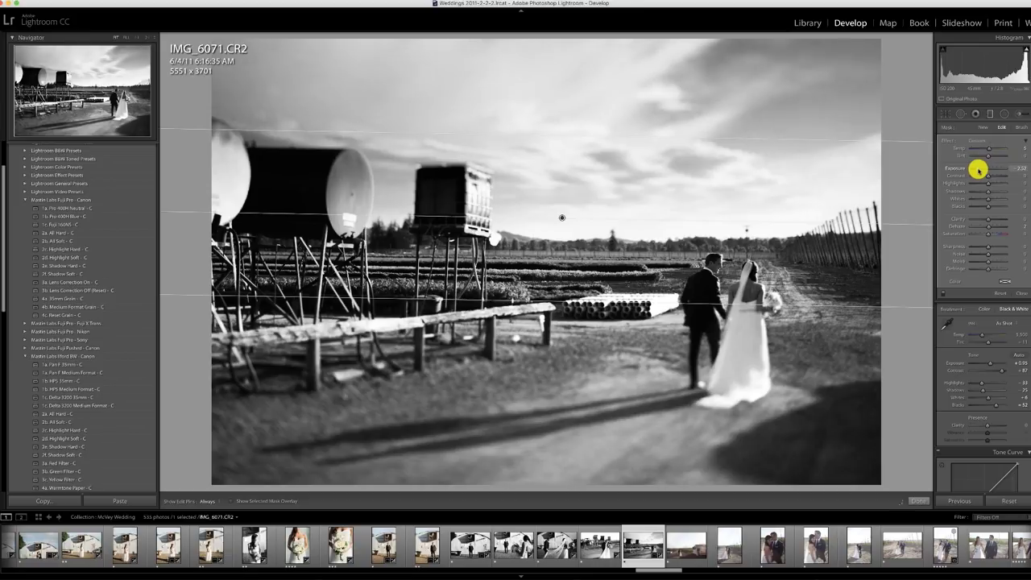
left_click(989, 109)
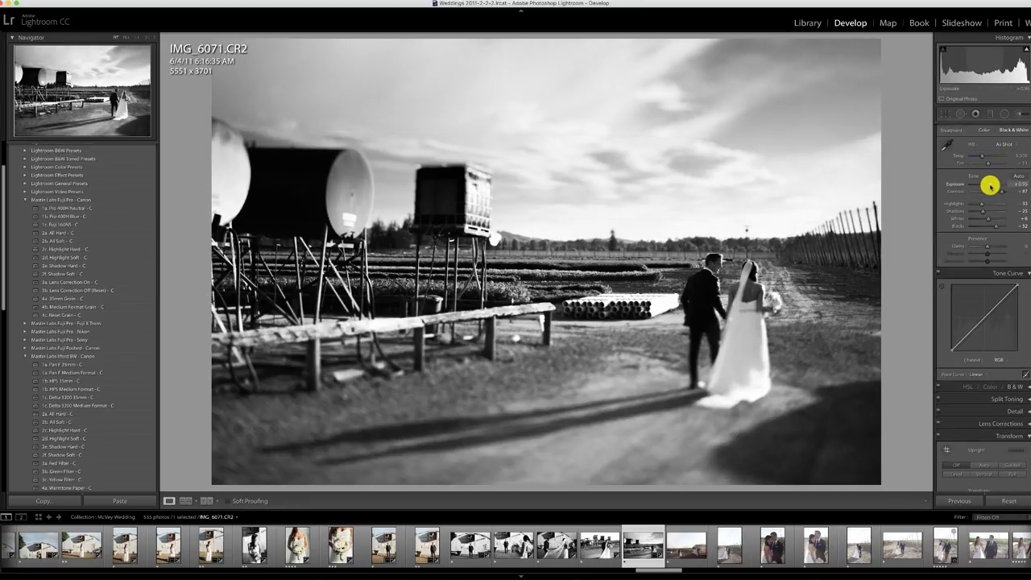
left_click_drag(989, 184, 991, 186)
Apply the previous photo's settings to IMG_6074, and set its exposure to +0.65
left_click(685, 543)
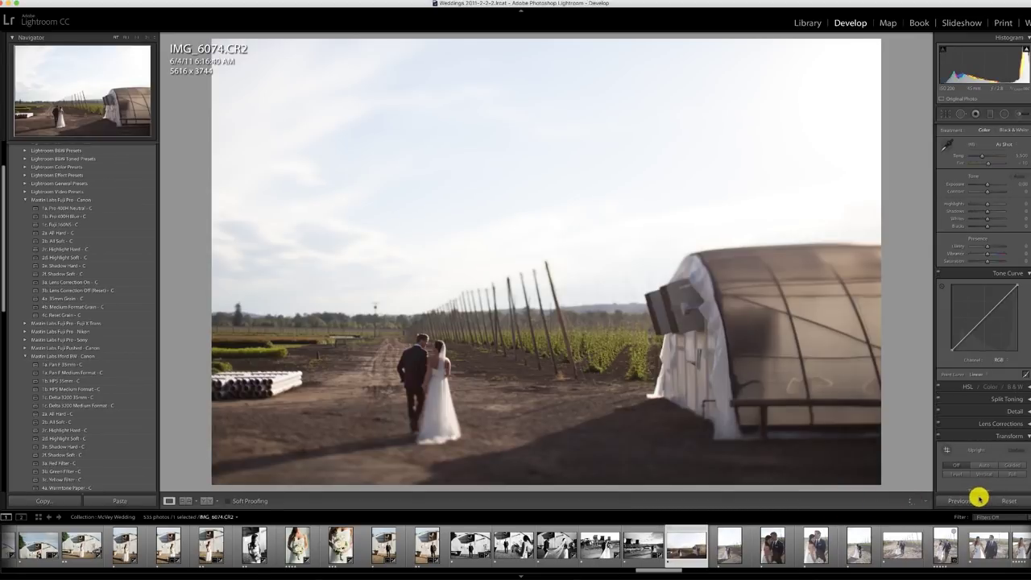
left_click(974, 500)
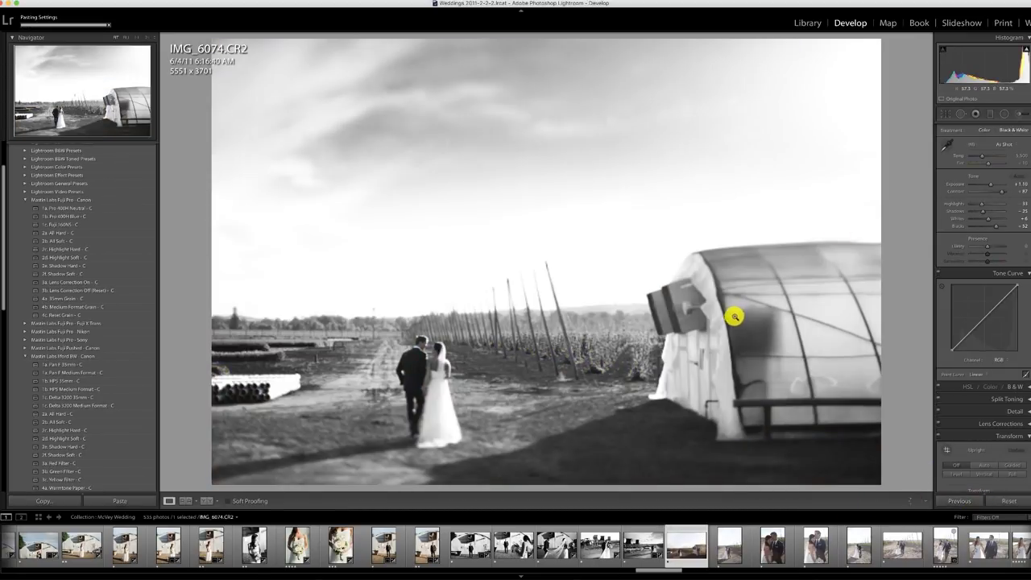
left_click_drag(990, 185, 989, 185)
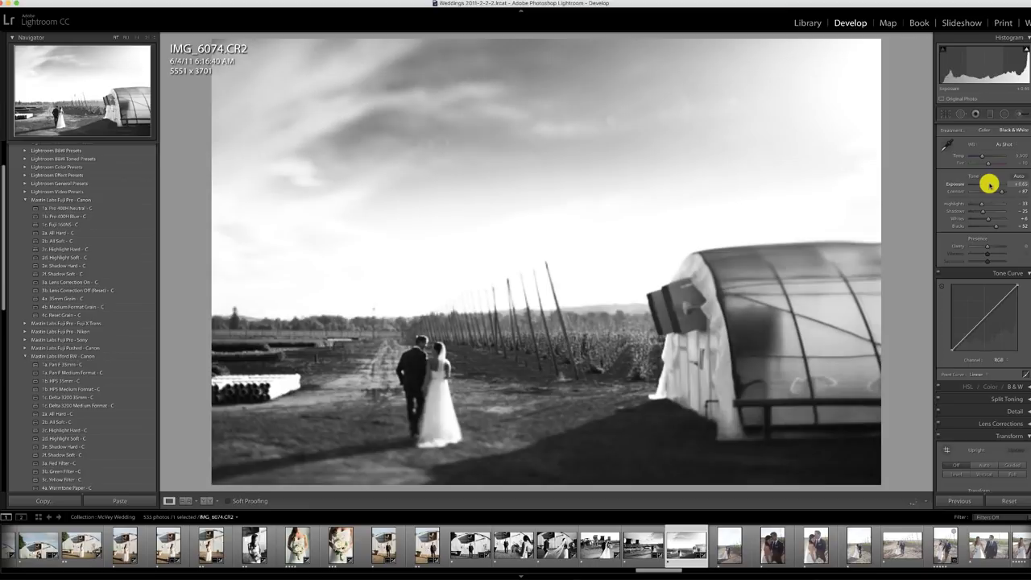
Move IMG_6074's graduated filter down toward the horizon, lower its exposure slightly, and tilt it upward toward the greenhouse side
left_click(985, 114)
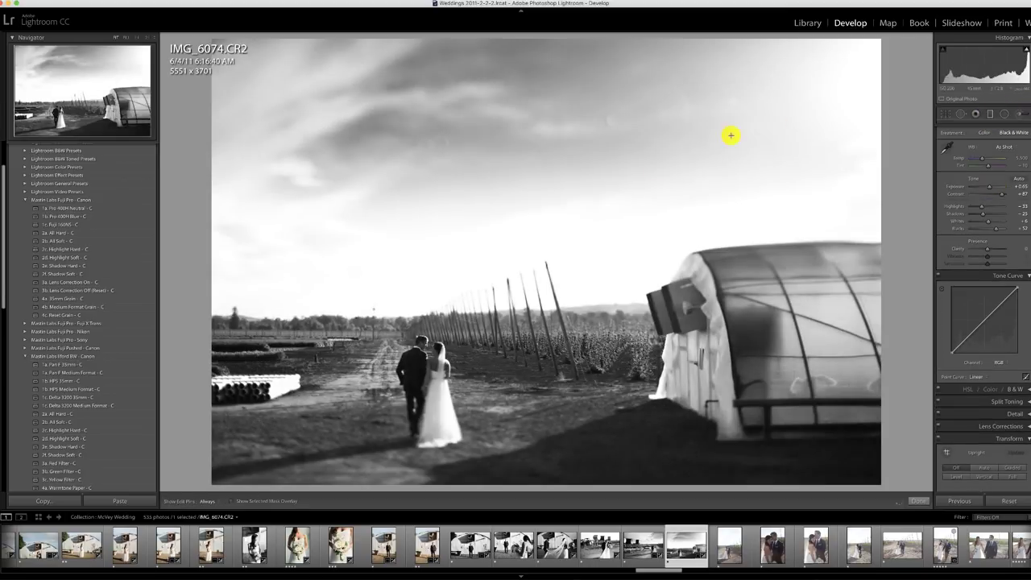
left_click(564, 214)
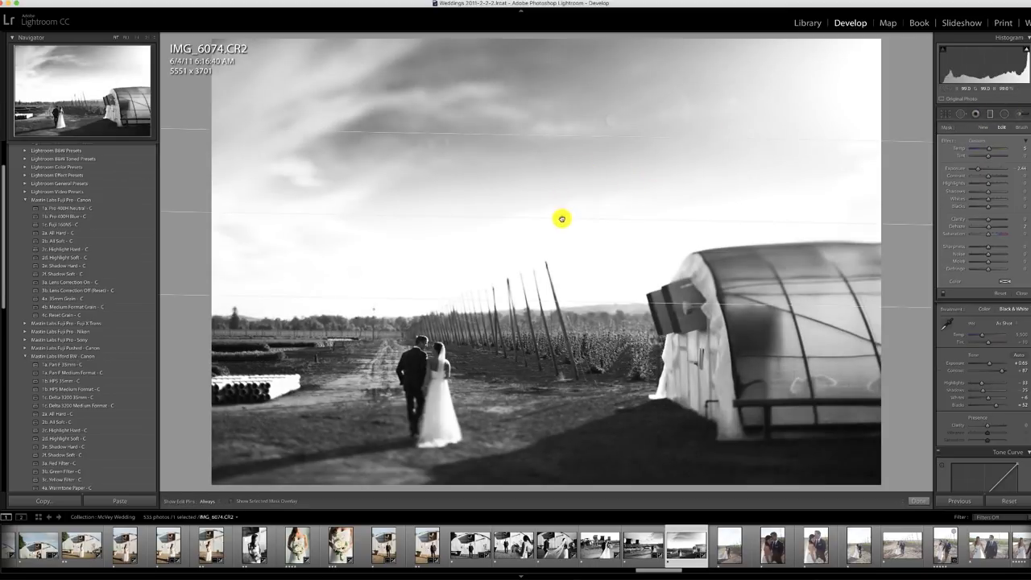
left_click_drag(562, 218, 563, 268)
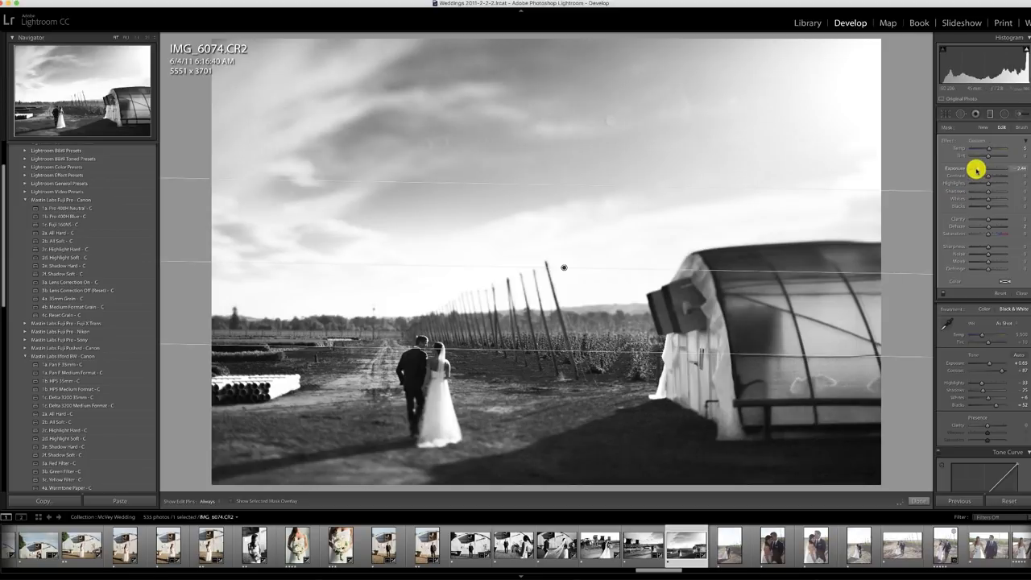
left_click_drag(976, 169, 975, 167)
left_click_drag(879, 272, 884, 258)
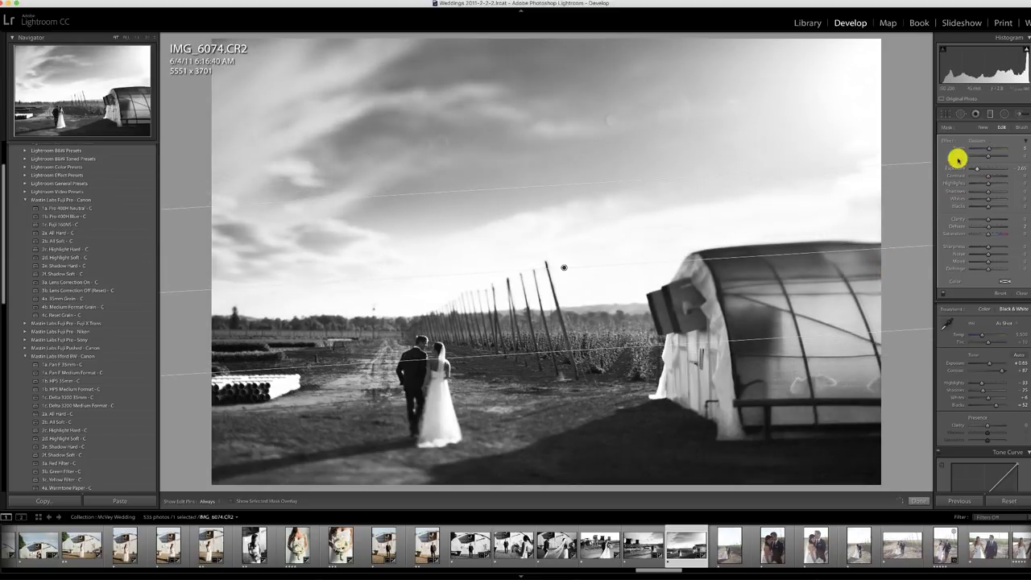
Brighten the couple and the ground around them in IMG_6074 with an adjustment brush, and slightly reduce the brush's exposure
left_click(1013, 113)
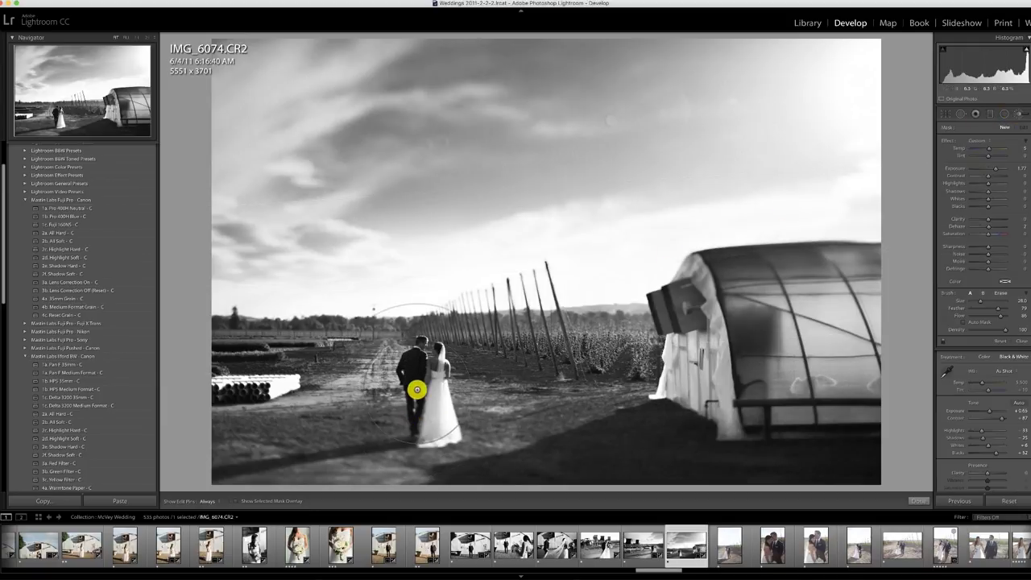
left_click_drag(418, 390, 453, 430)
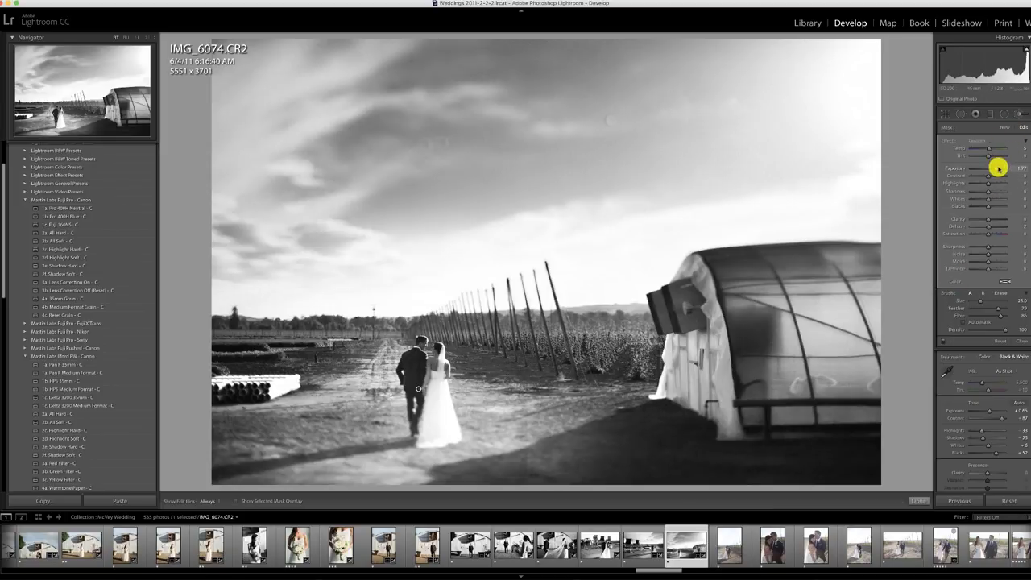
left_click_drag(995, 169, 993, 169)
left_click(1023, 110)
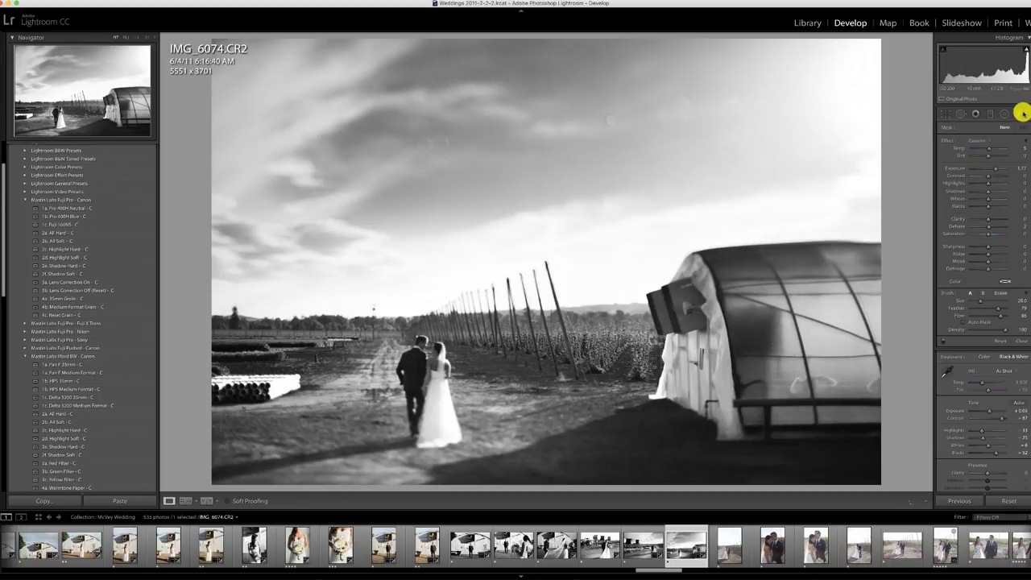
Apply the 1a. Pro 400H Neutral preset to IMG_6087, and deepen its shadows by moving the tone curve's black point inward
left_click(729, 544)
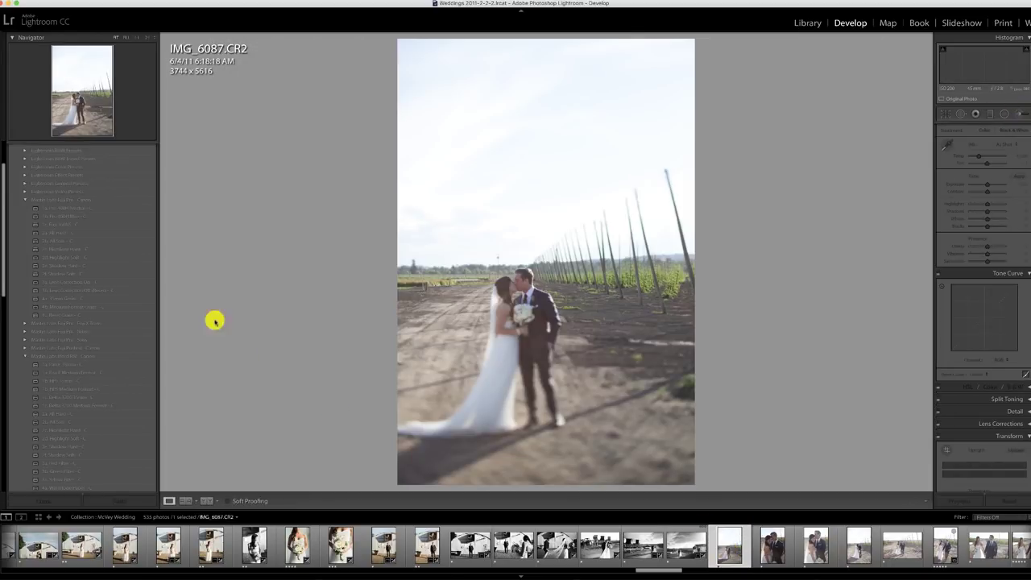
left_click(71, 208)
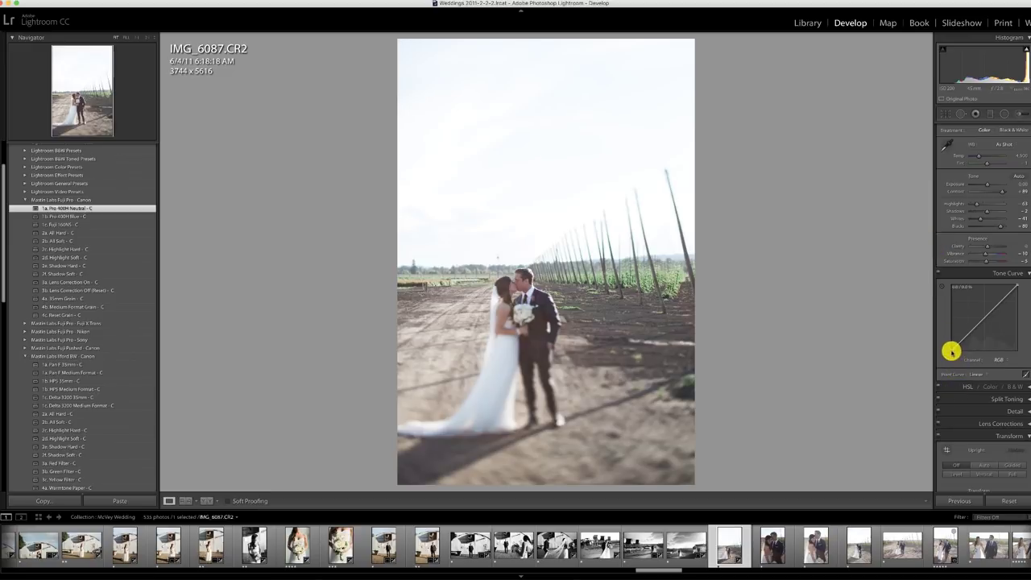
left_click_drag(951, 351, 960, 355)
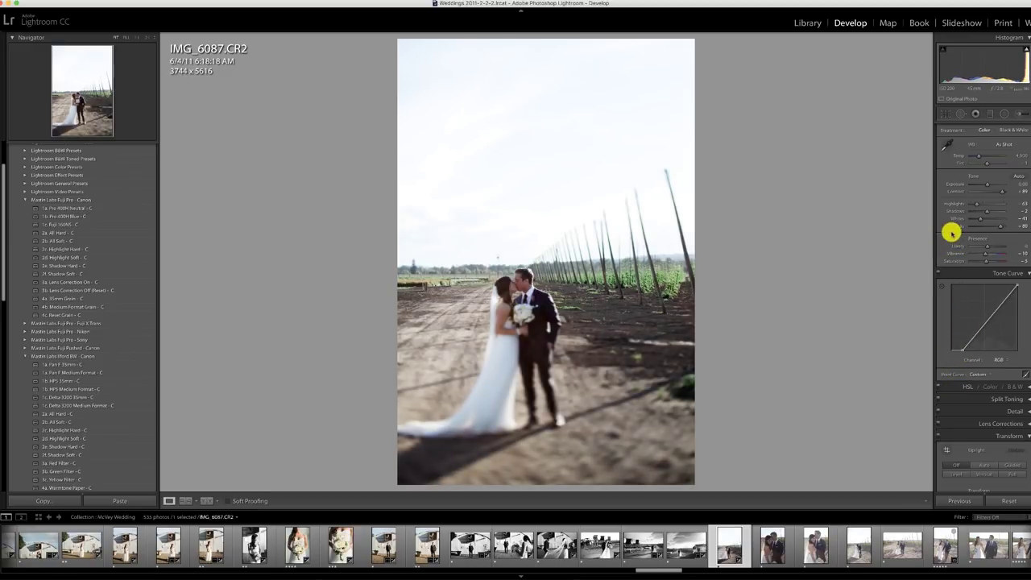
Set IMG_6087's exposure to +0.40, adjust its white balance, and darken the sky with a graduated filter at about -2.11 exposure
left_click_drag(988, 185, 990, 184)
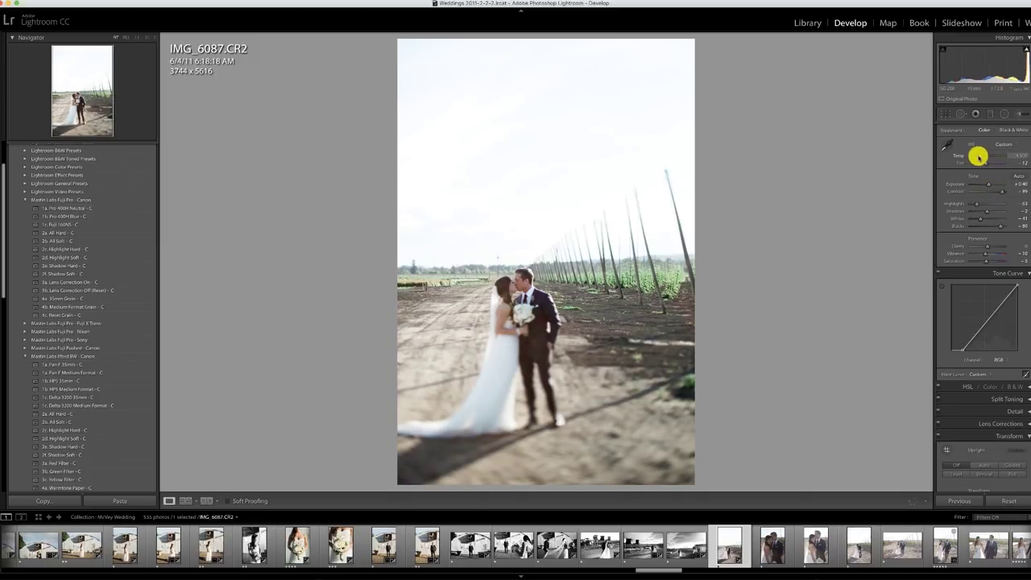
left_click(990, 114)
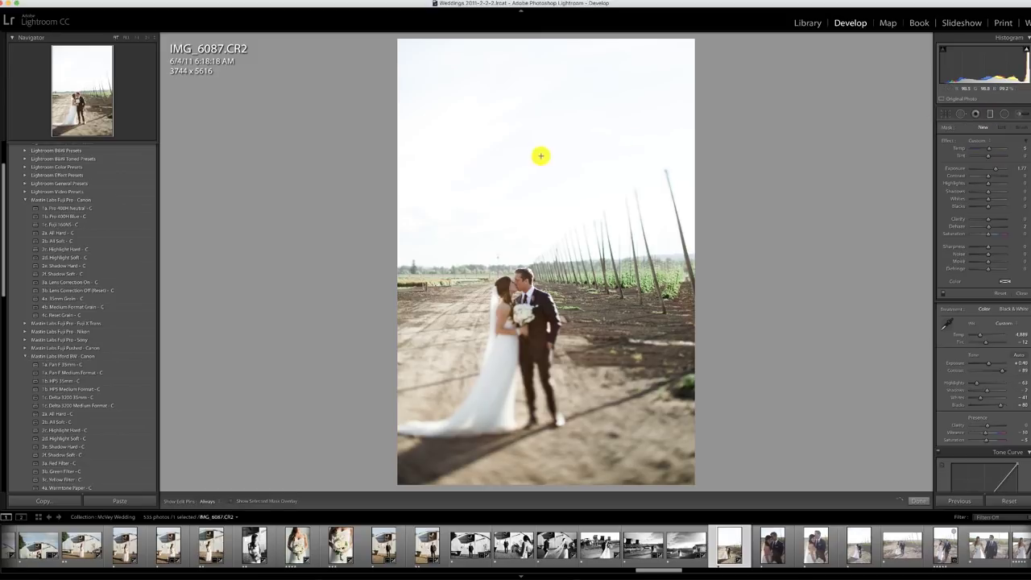
left_click_drag(541, 155, 543, 282)
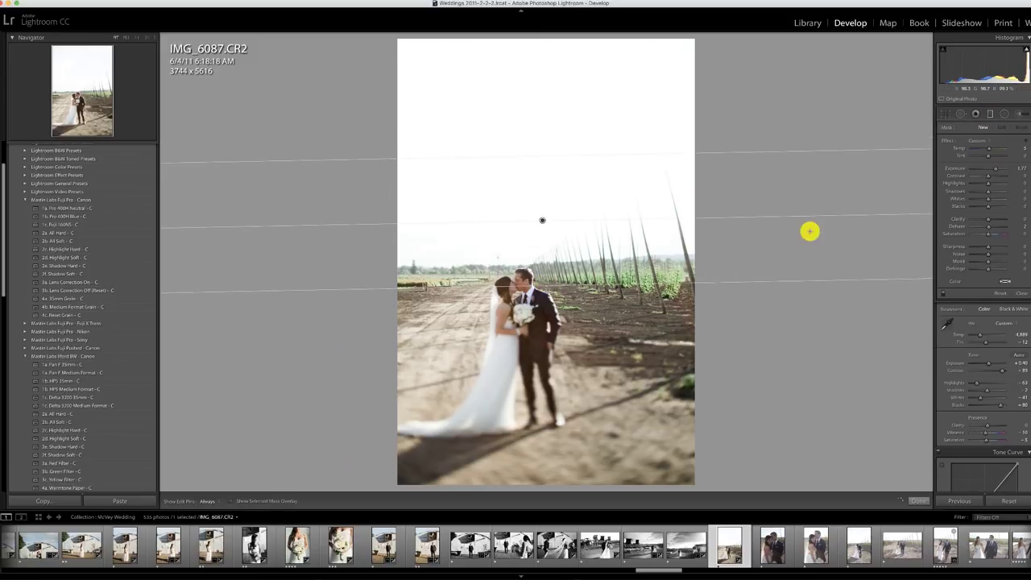
left_click_drag(983, 170, 975, 169)
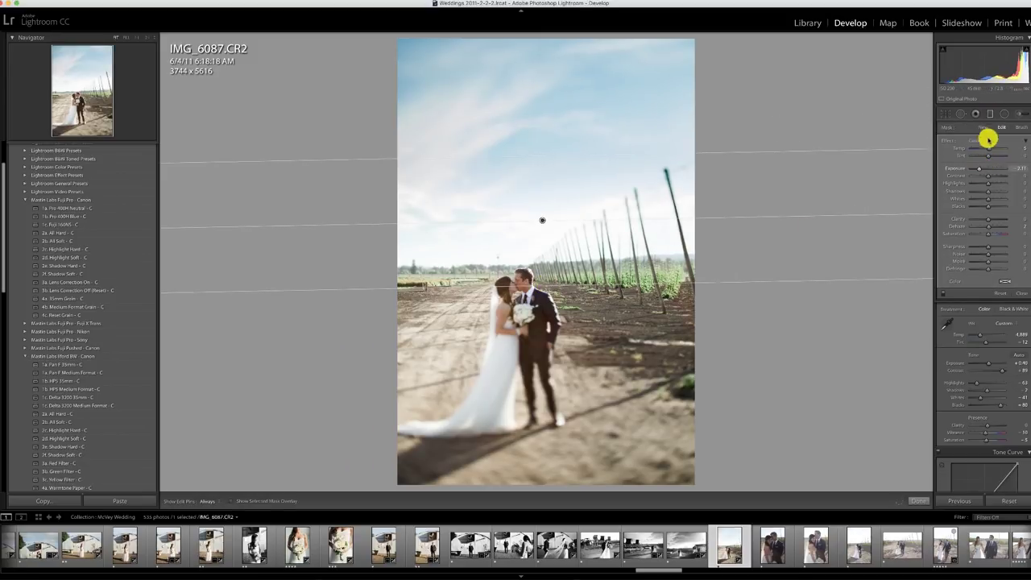
left_click(991, 114)
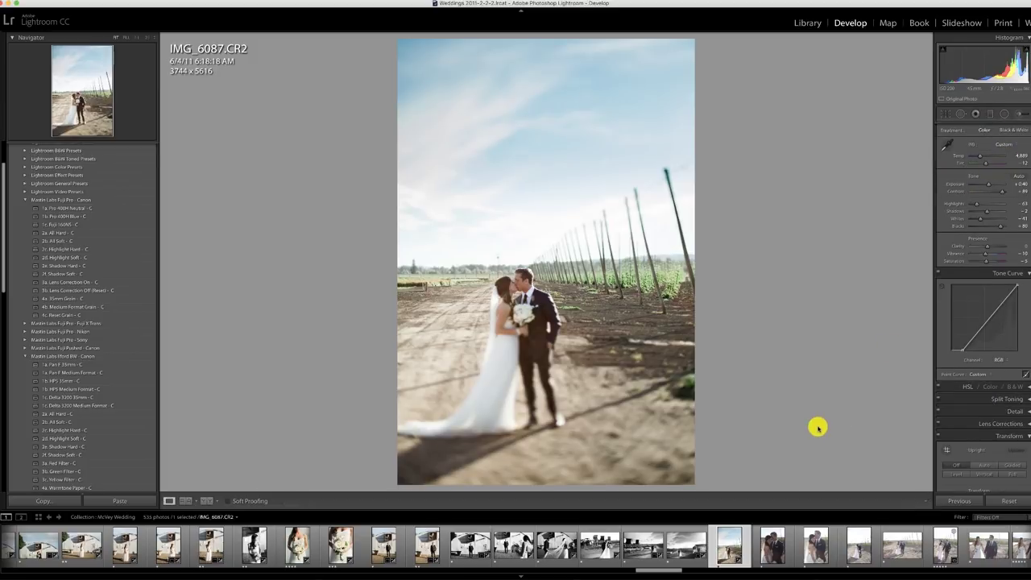
Apply the 1a. Pro 400H Neutral preset to IMG_6091, set its exposure to +1.40, and move the tone curve's black point inward
left_click(770, 545)
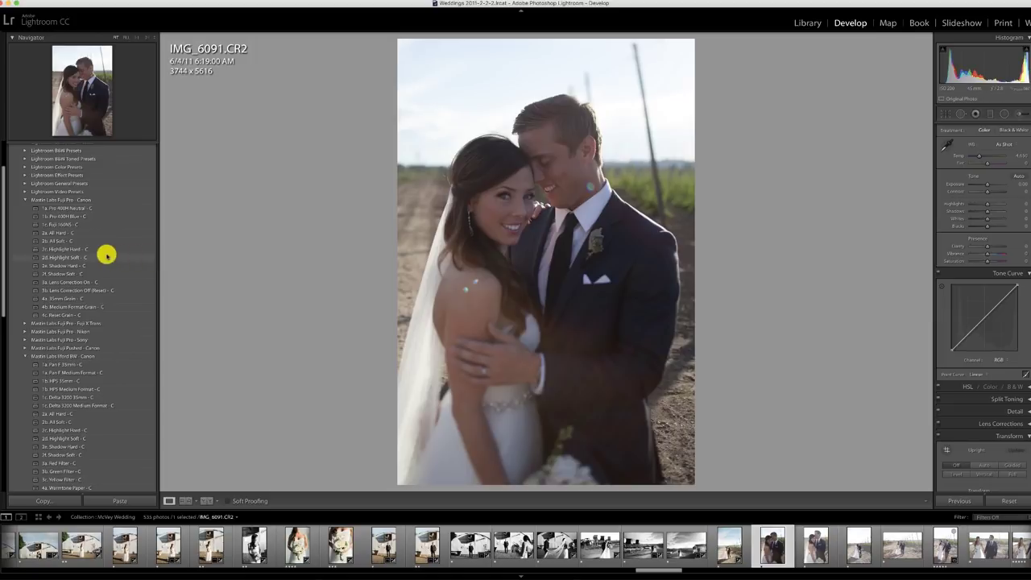
left_click(69, 209)
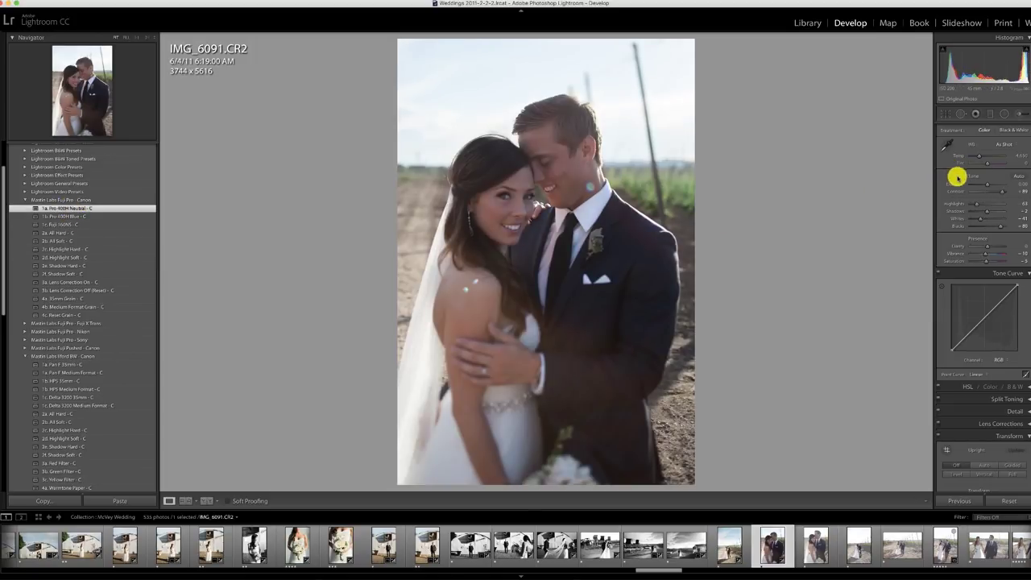
left_click_drag(986, 185, 990, 185)
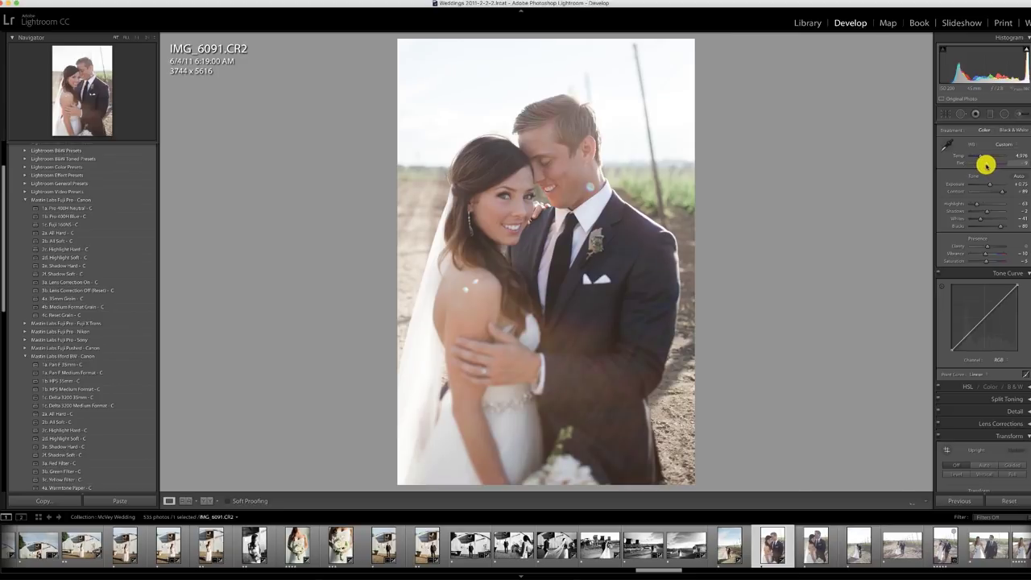
left_click_drag(987, 189, 989, 186)
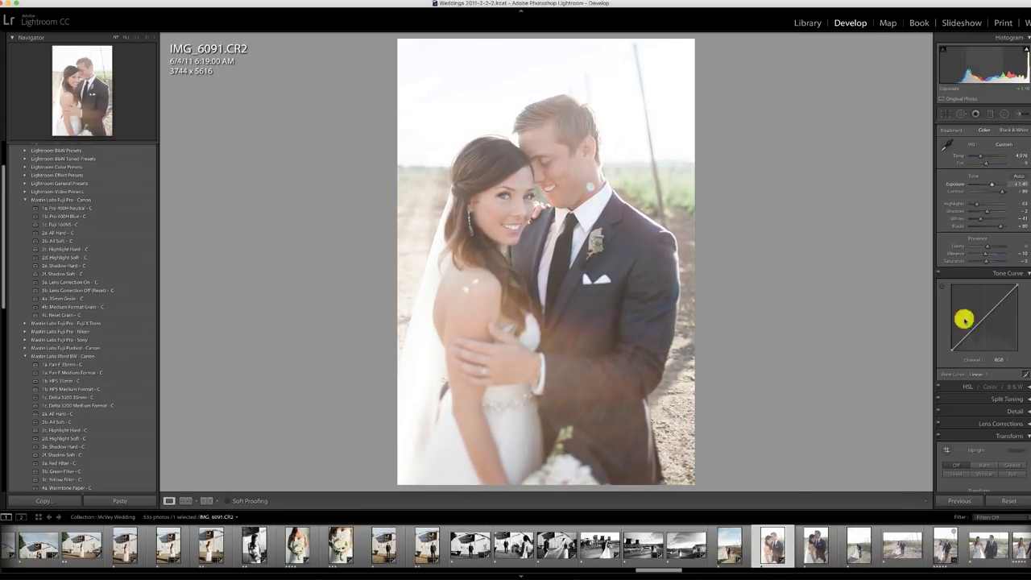
key("j")
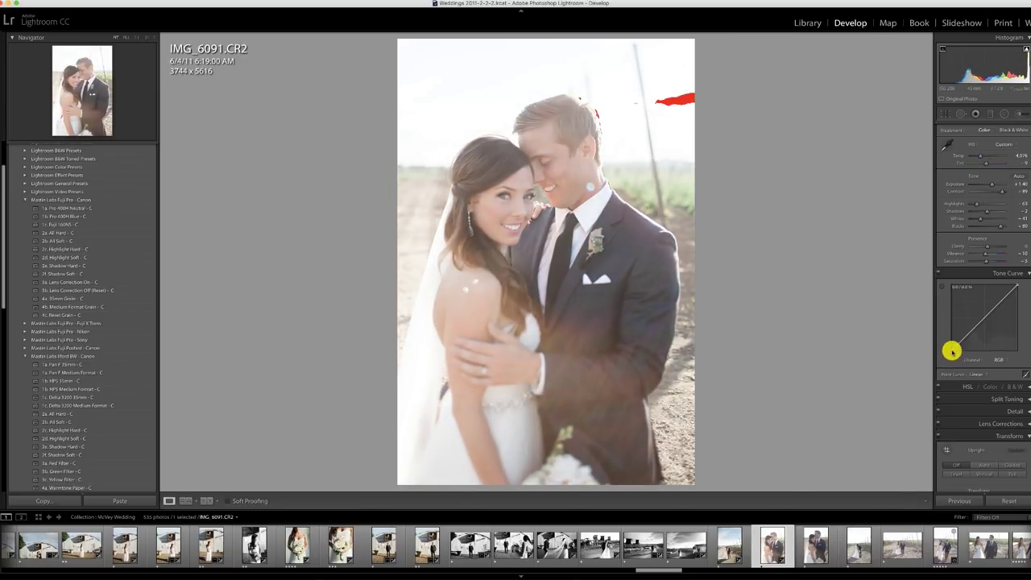
left_click_drag(950, 351, 964, 359)
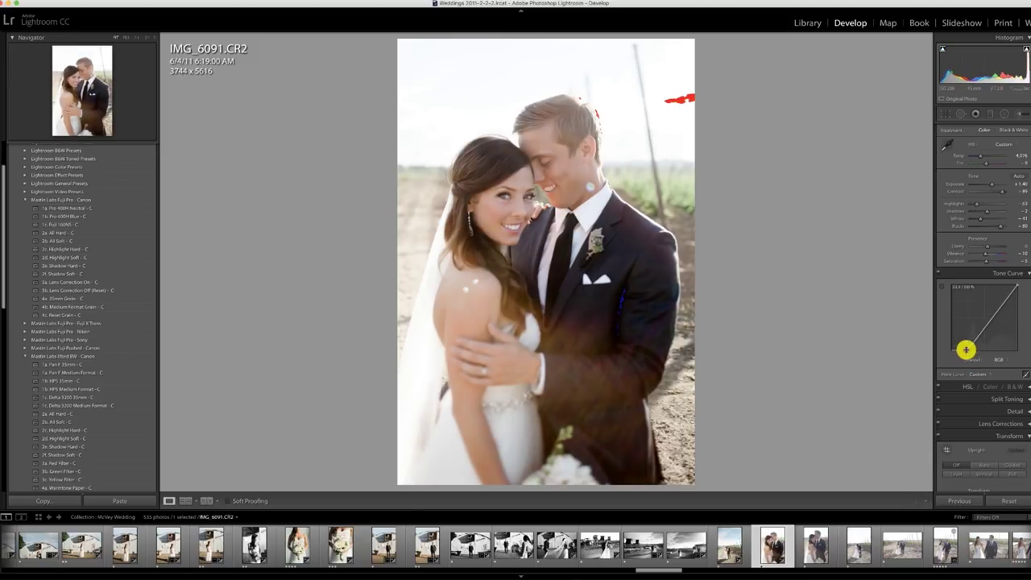
Apply the previous photo's settings to IMG_6094 and set its exposure to +0.55
left_click(835, 533)
left_click(964, 500)
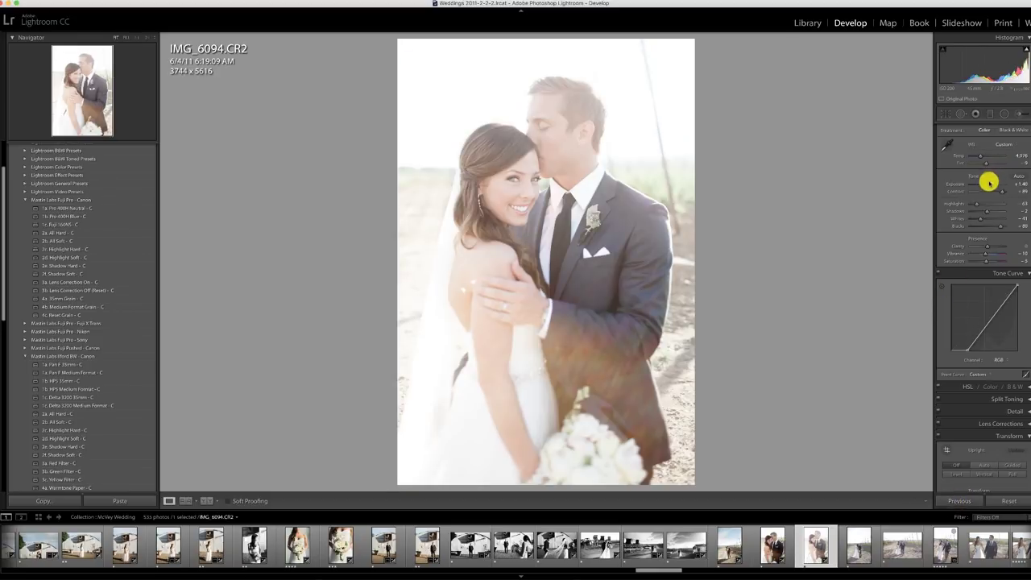
left_click_drag(987, 183, 987, 183)
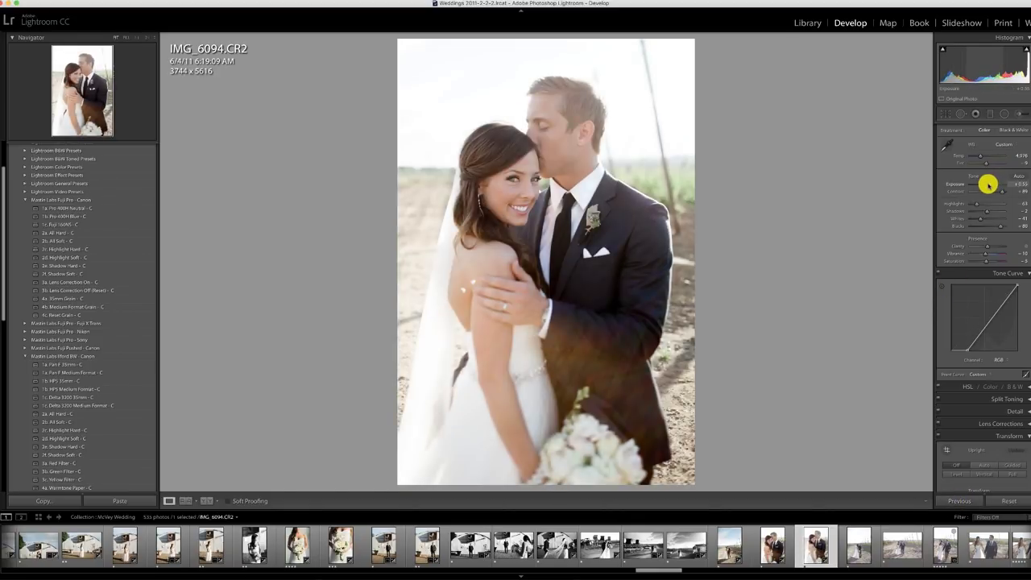
Apply the previous photo's settings to IMG_6097 and crop it tighter around the couple at the original aspect ratio
left_click(856, 545)
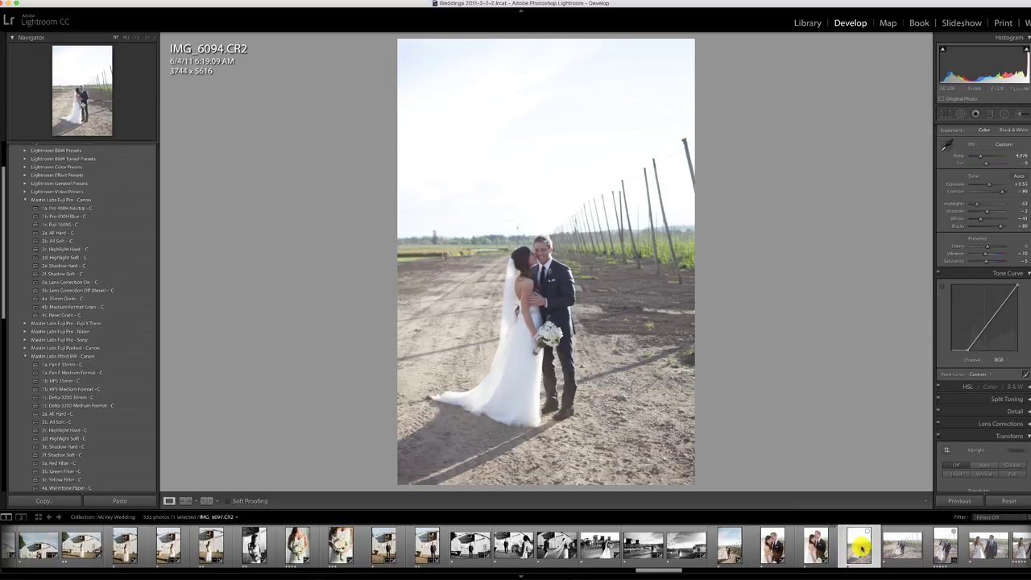
left_click(950, 500)
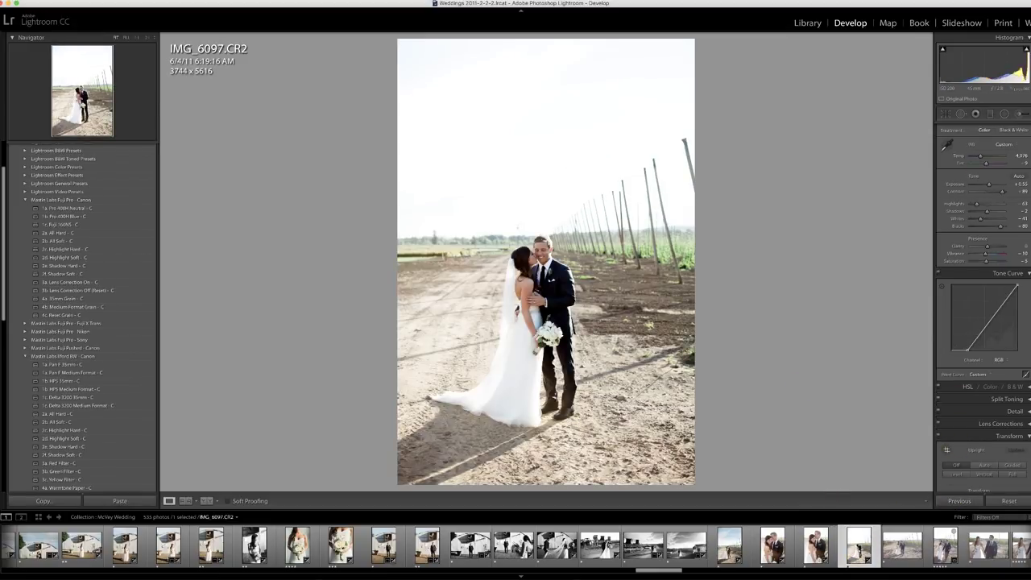
key("r")
left_click_drag(545, 34, 542, 87)
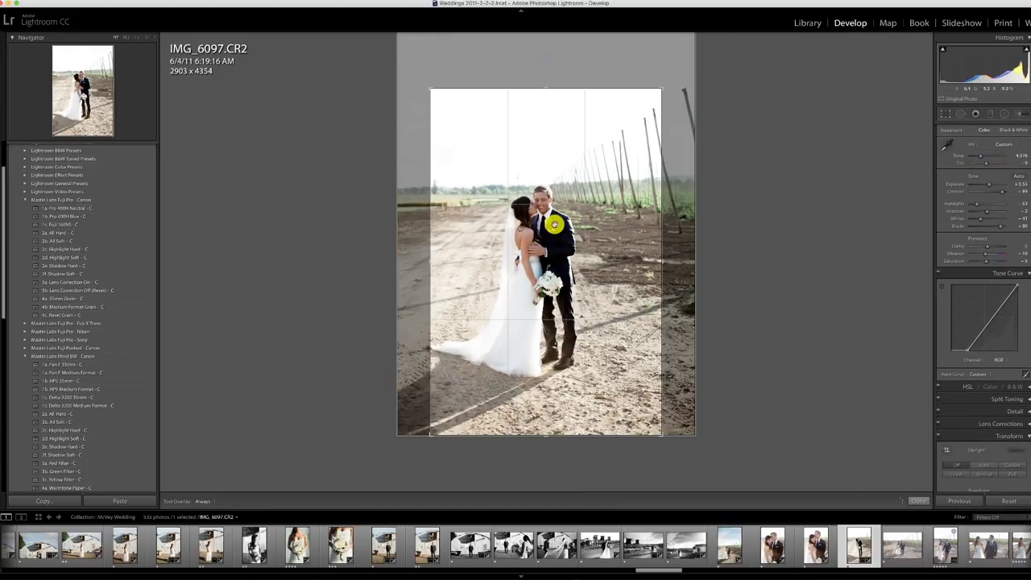
left_click_drag(552, 223, 566, 233)
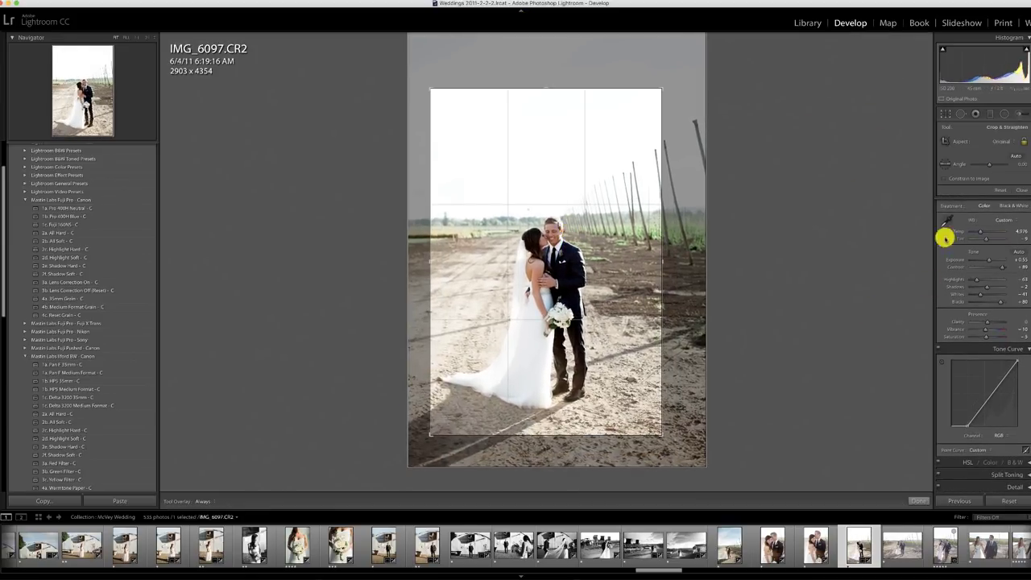
Darken the sky in IMG_6097 with a graduated filter ending near the horizon and a reduced exposure
left_click(990, 114)
left_click_drag(549, 158, 553, 230)
left_click(982, 168)
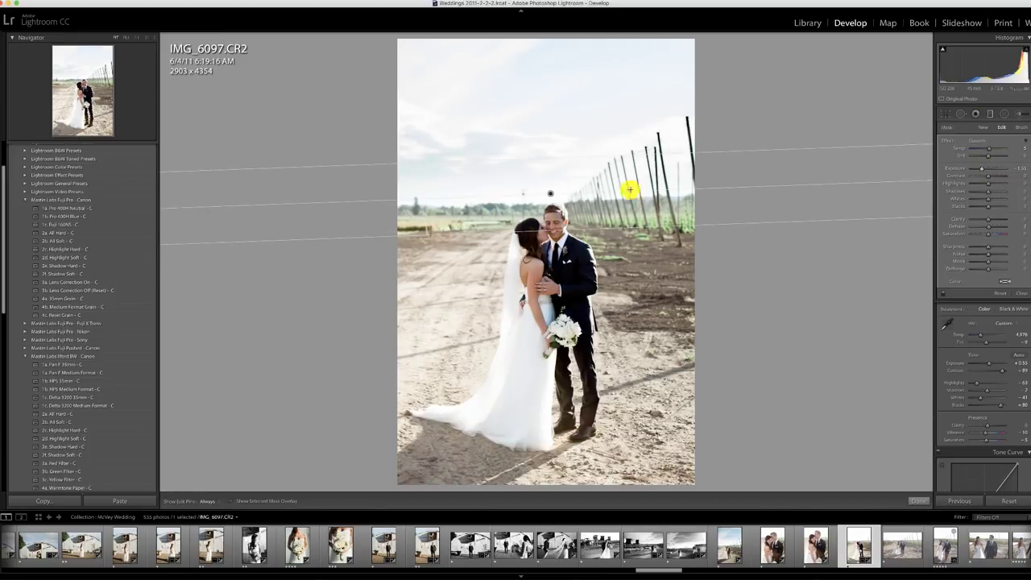
left_click(987, 114)
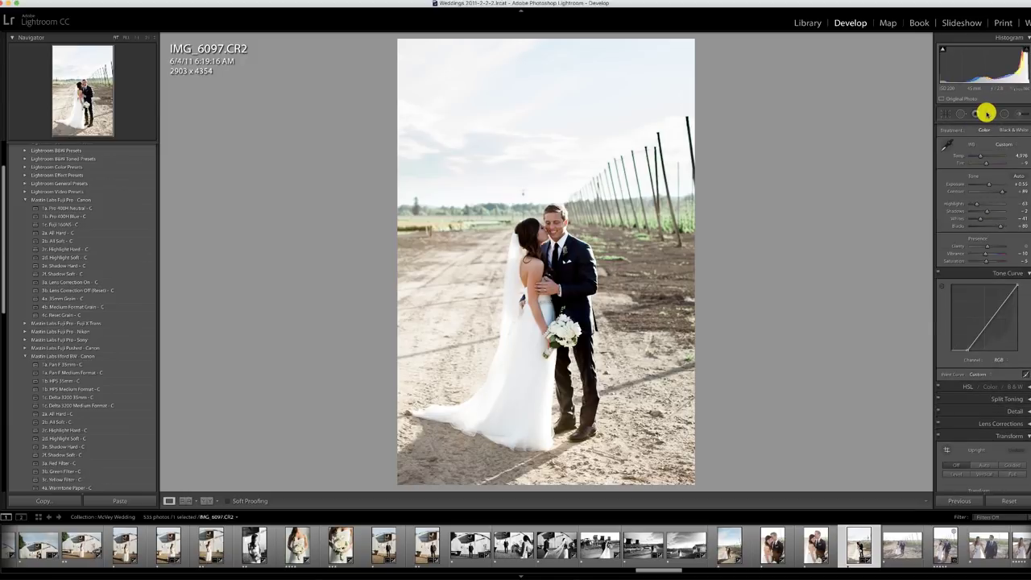
Apply the 1a. Pro 400H Neutral preset to IMG_6101, warm its temperature, deepen the tone curve's black point, and raise the exposure slightly
left_click(891, 549)
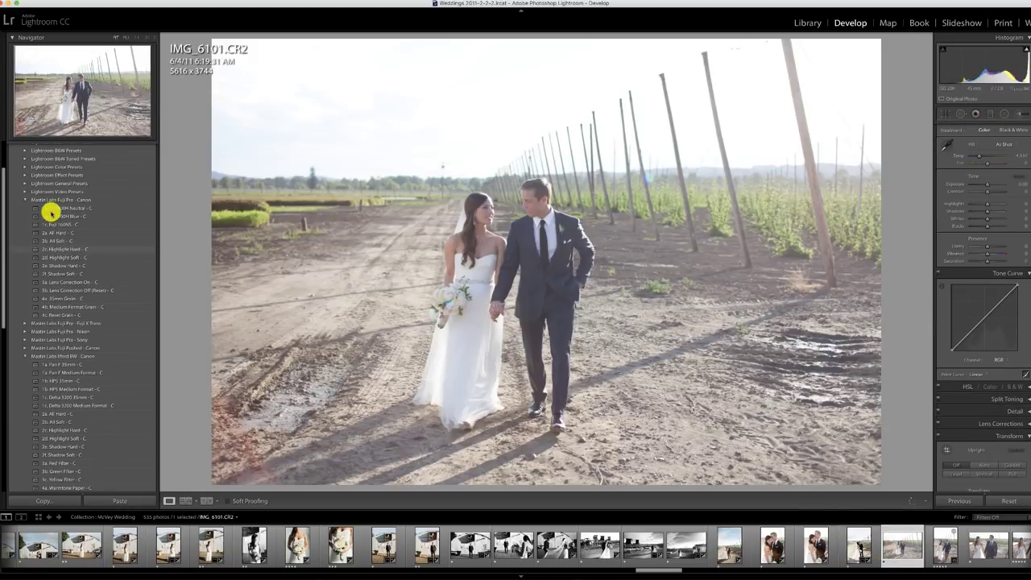
left_click(51, 210)
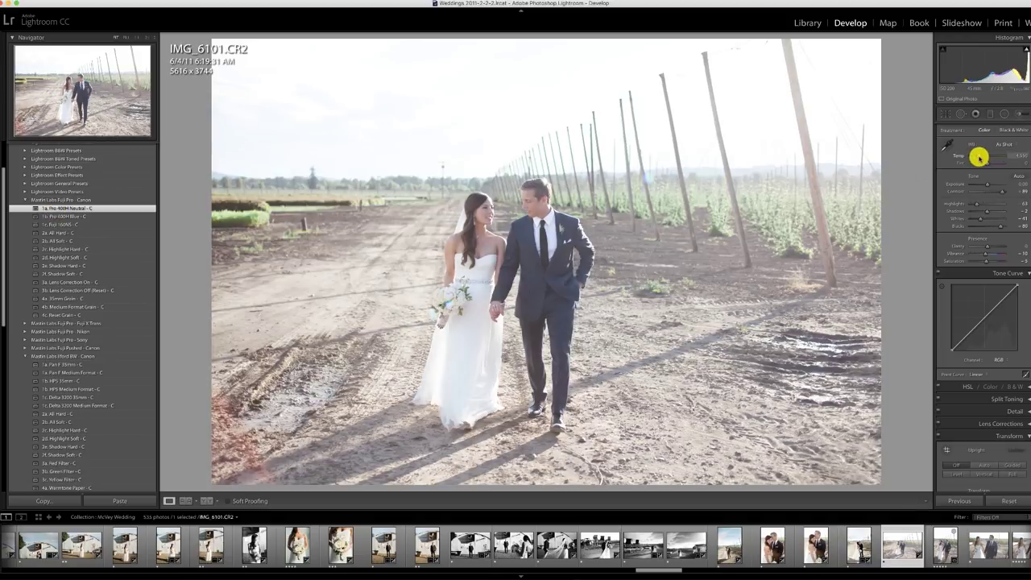
left_click_drag(978, 157, 983, 157)
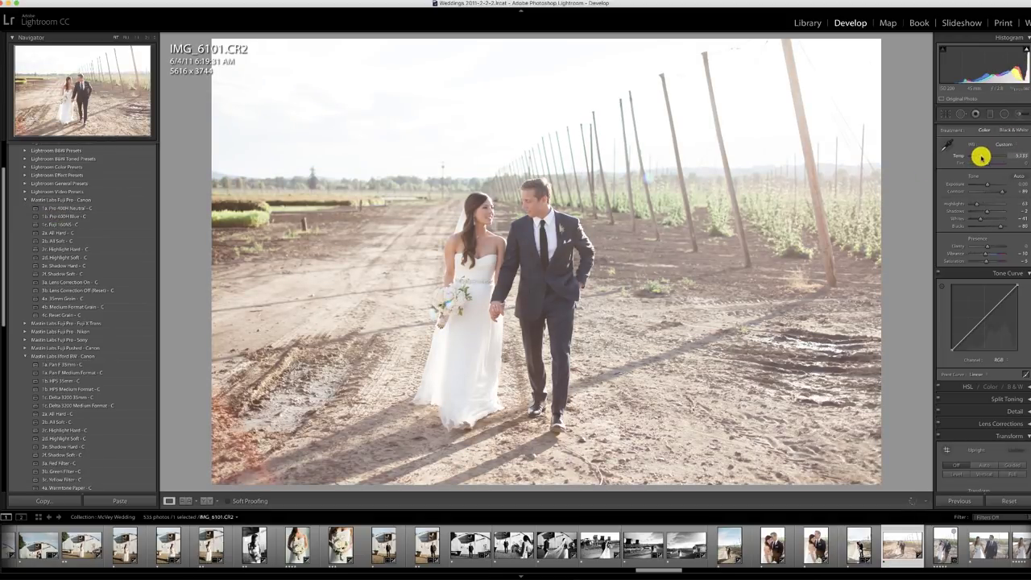
left_click_drag(951, 350, 964, 357)
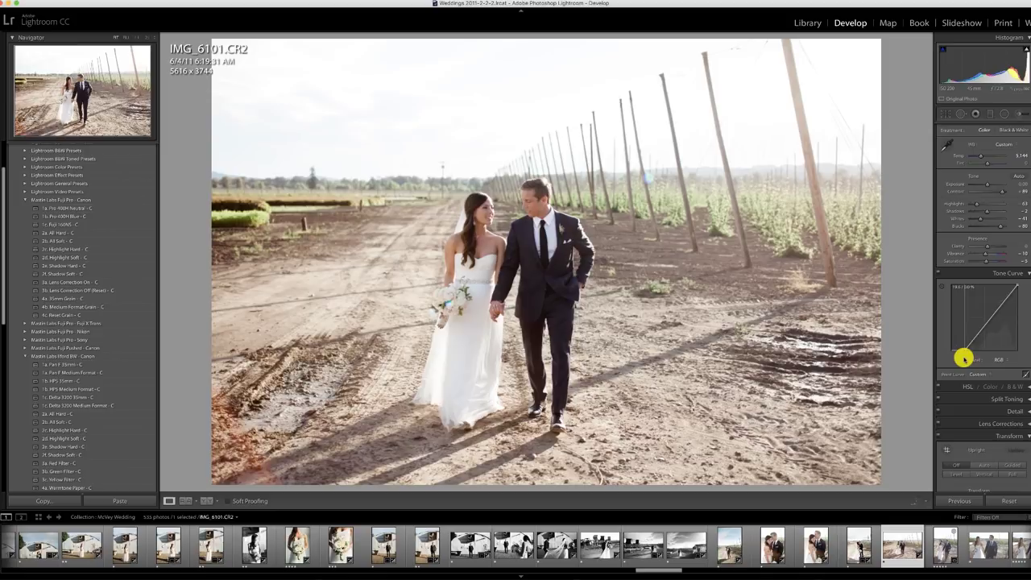
double_click(987, 184)
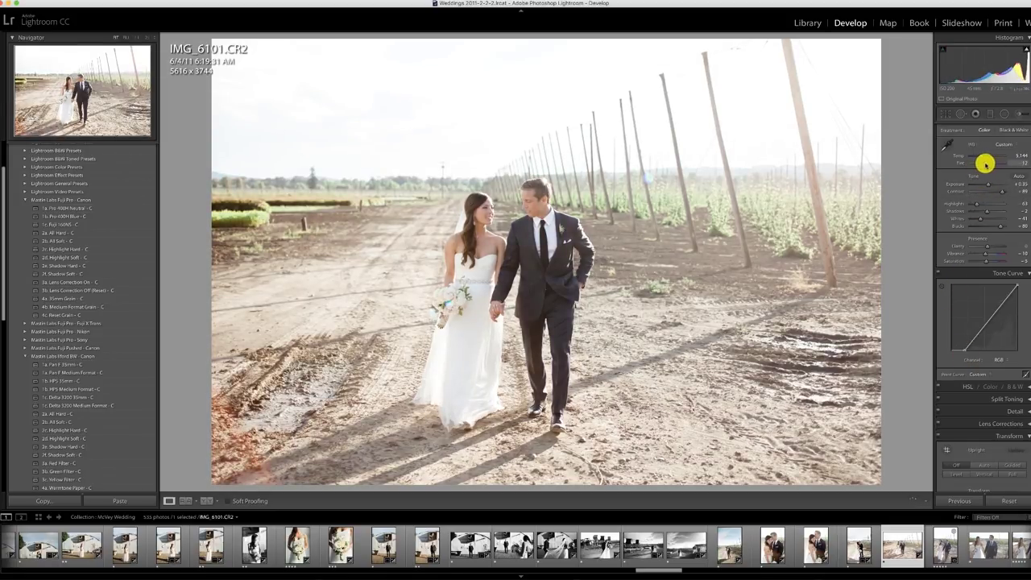
Apply the previous settings to IMG_6105 and IMG_6109, and refine IMG_6109 with a deeper tone-curve black point, +0.55 exposure and a cooler temperature
left_click(946, 551)
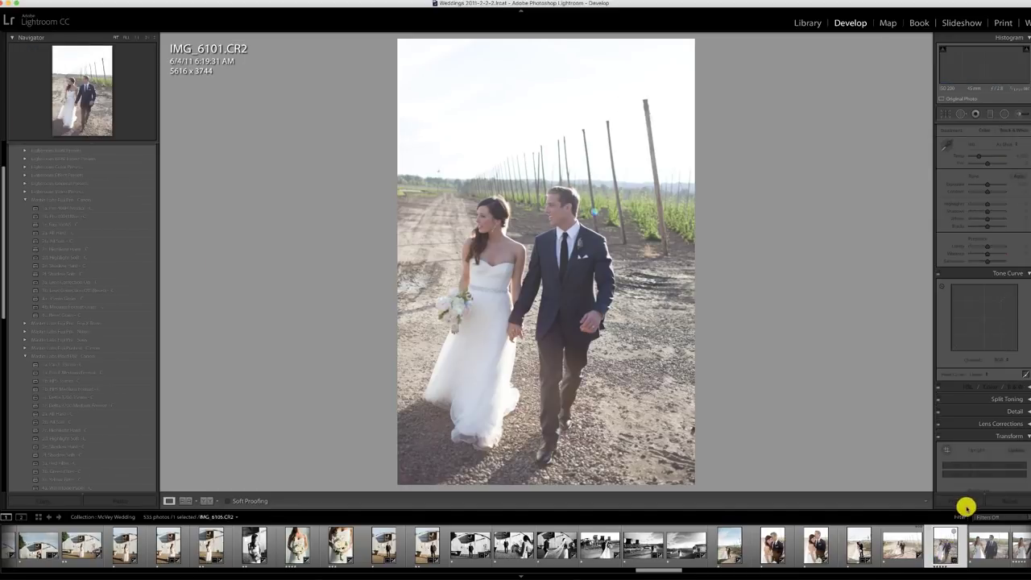
left_click(962, 501)
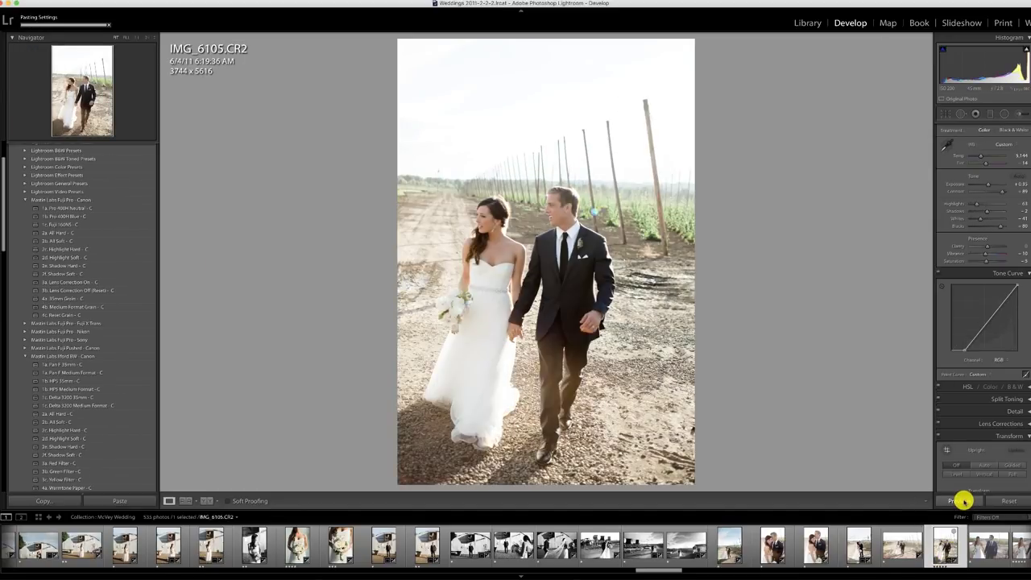
key("Right")
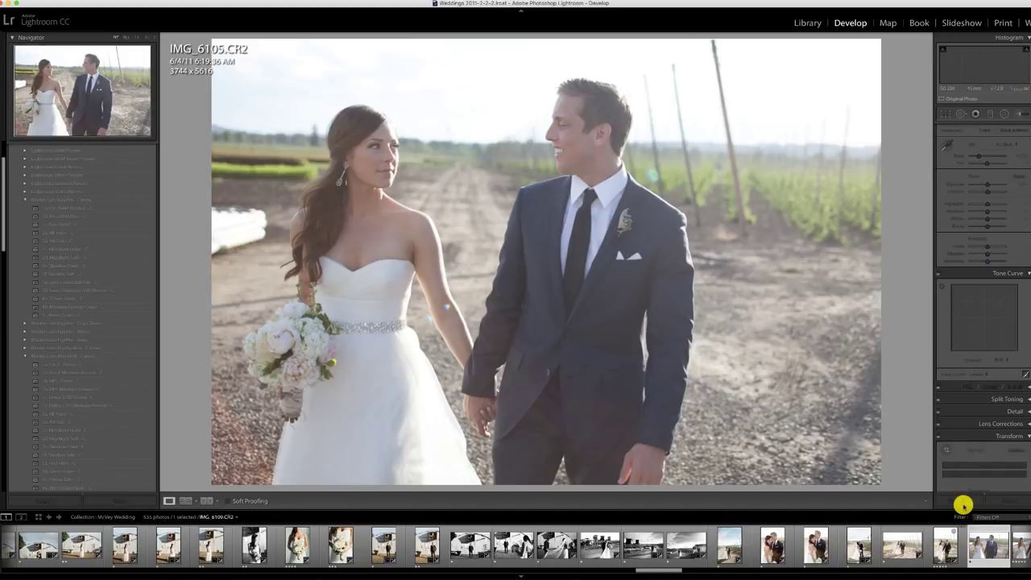
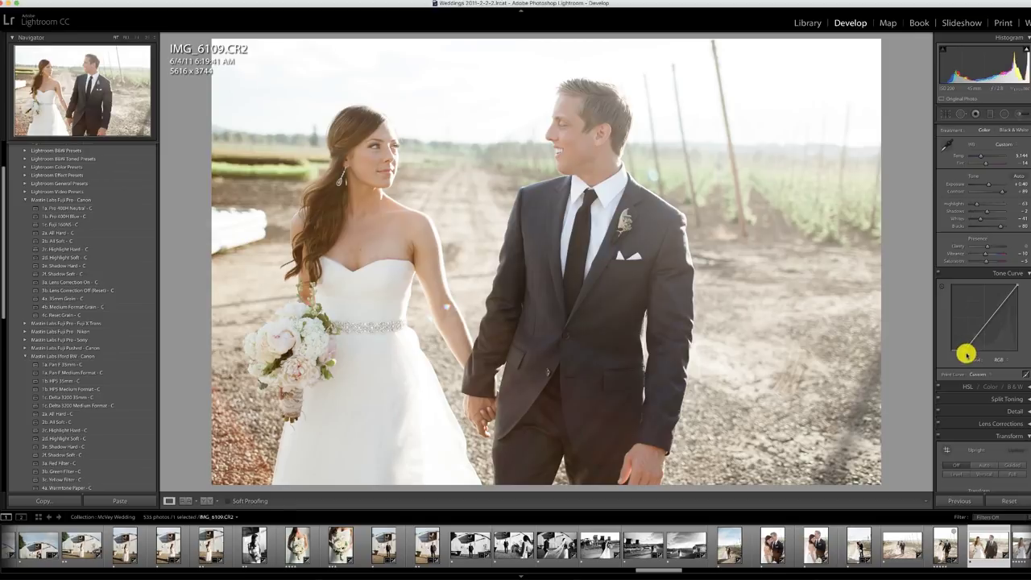
left_click_drag(964, 350, 966, 352)
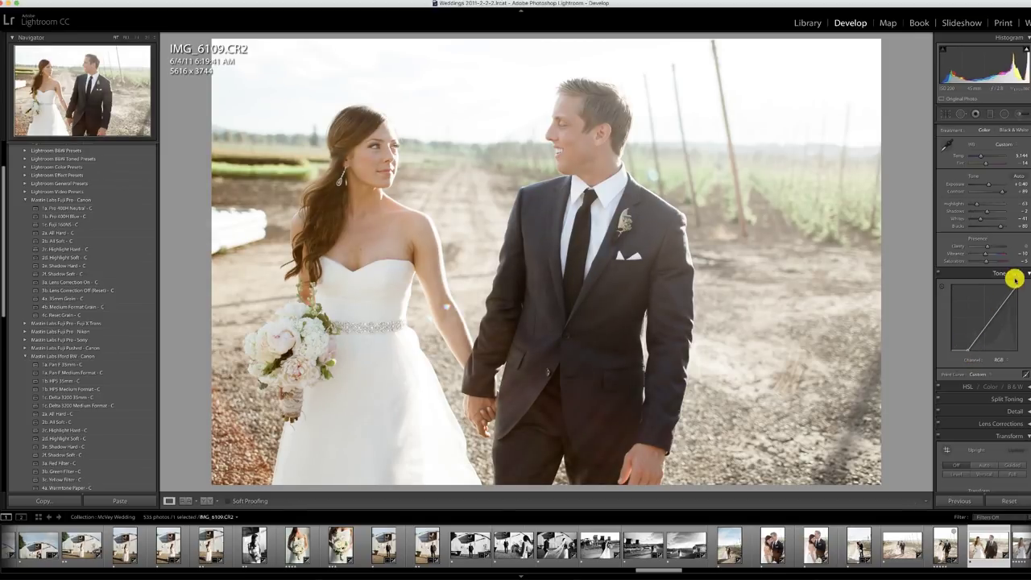
left_click_drag(989, 179, 991, 180)
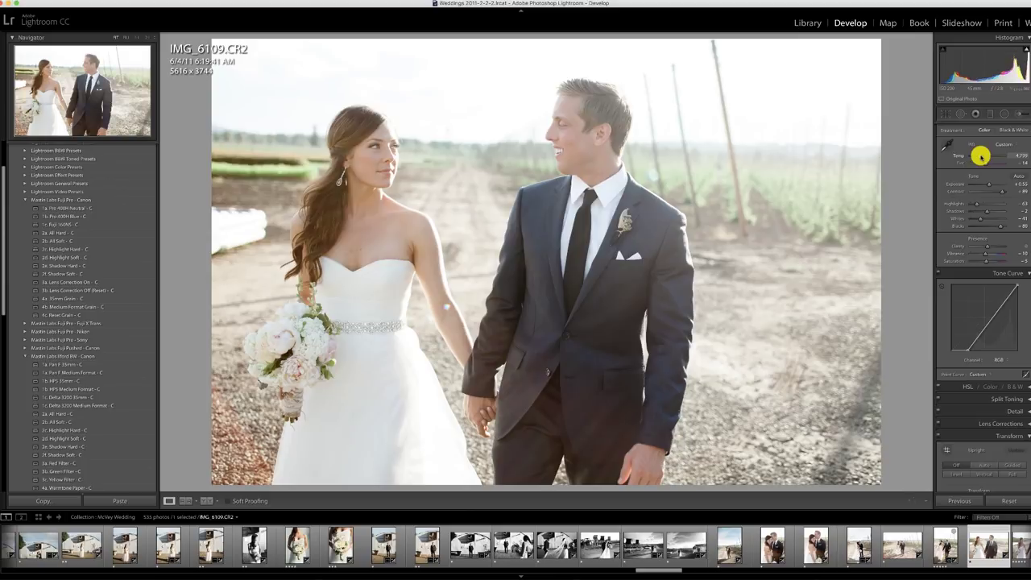
Apply the 1a. Pro 400H Neutral preset to the nest photo IMG_6113, set its exposure to +0.65, and warm its white balance with tint -12
scroll(961, 536, "down", 5)
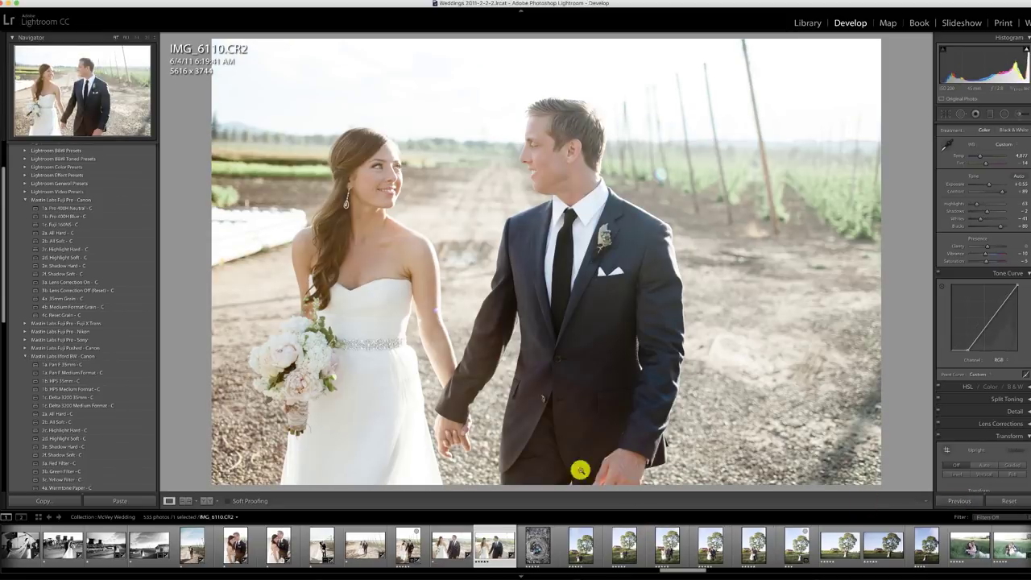
left_click(534, 546)
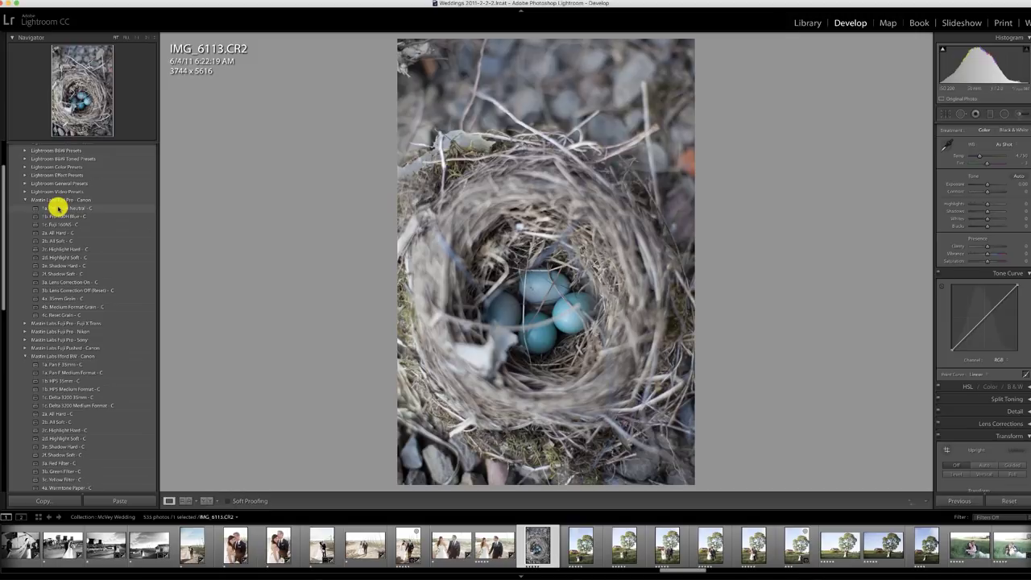
left_click(58, 207)
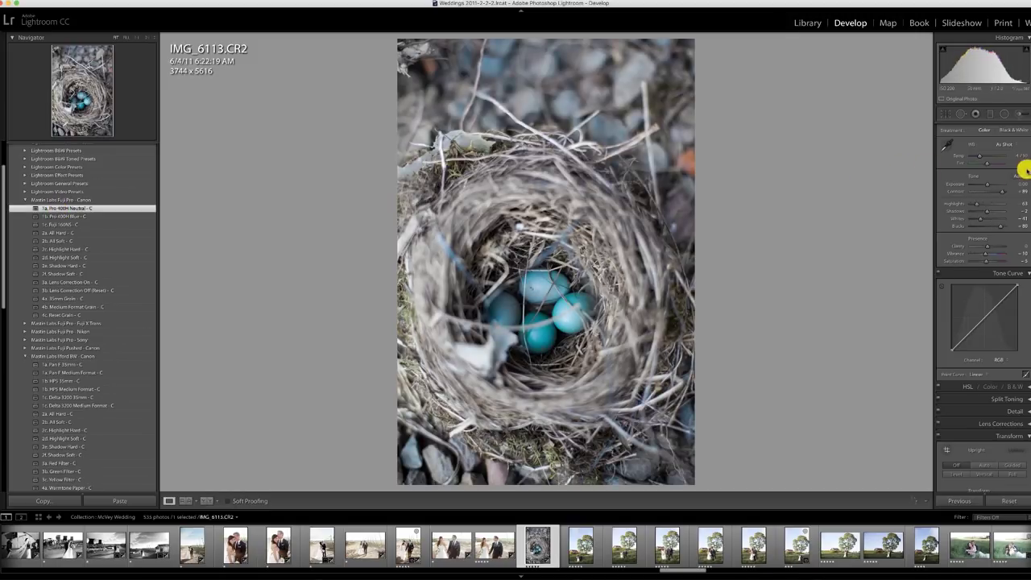
left_click_drag(987, 188, 990, 186)
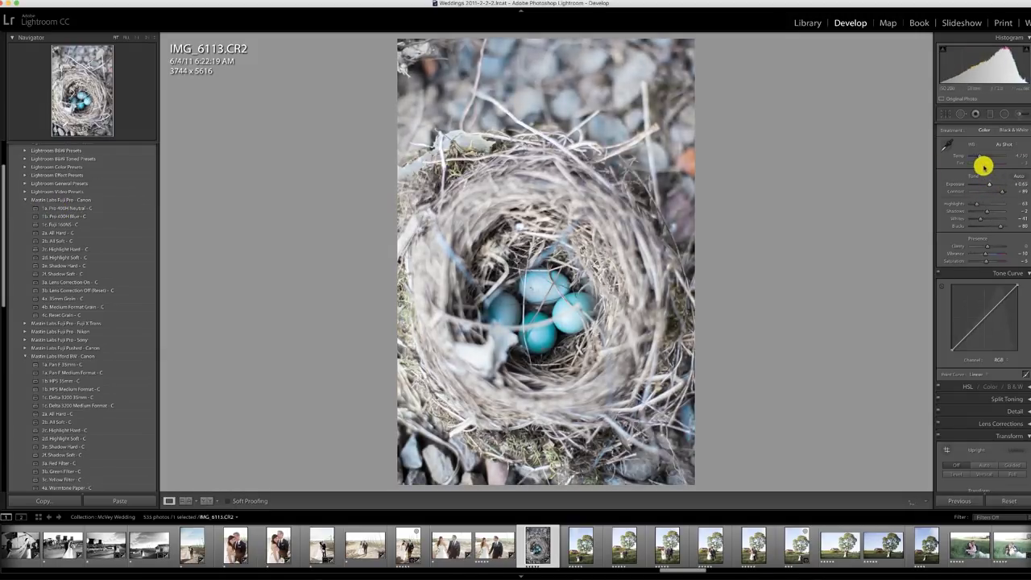
left_click(977, 156)
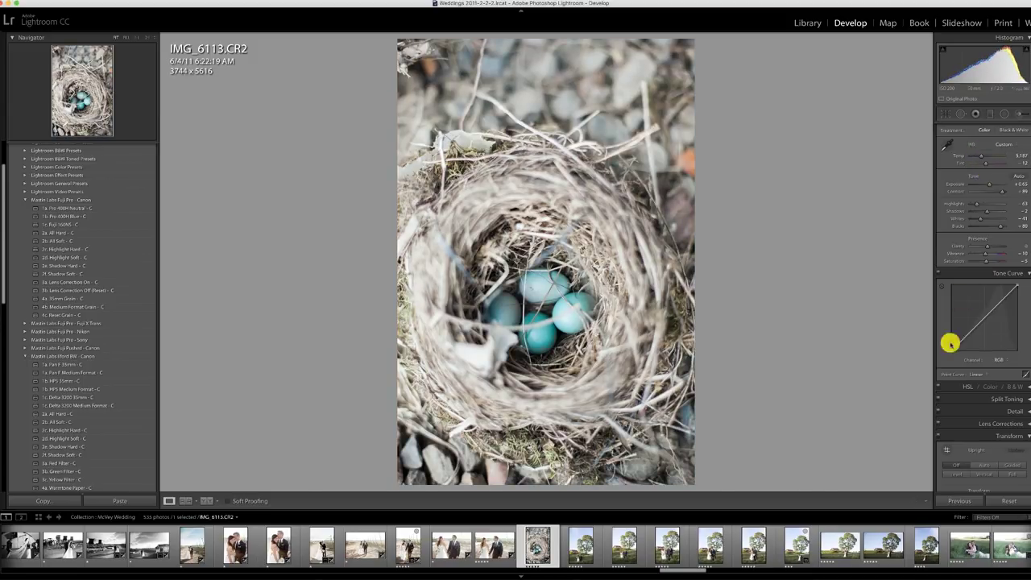
Apply the 1a. Pro 400H Neutral preset to IMG_6127, set its exposure to +1.10, and warm its temperature to 6,073
left_click(589, 550)
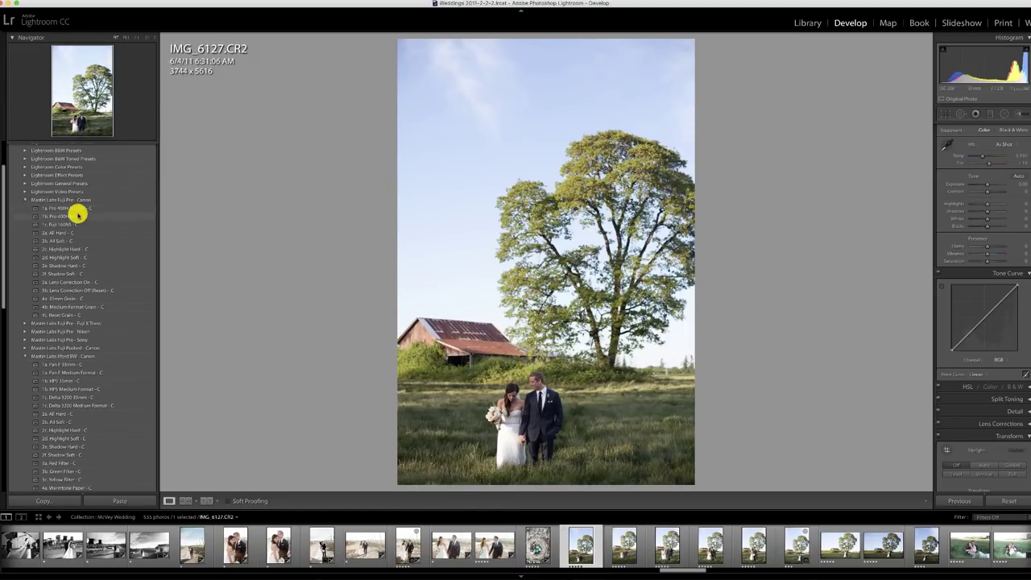
left_click(78, 209)
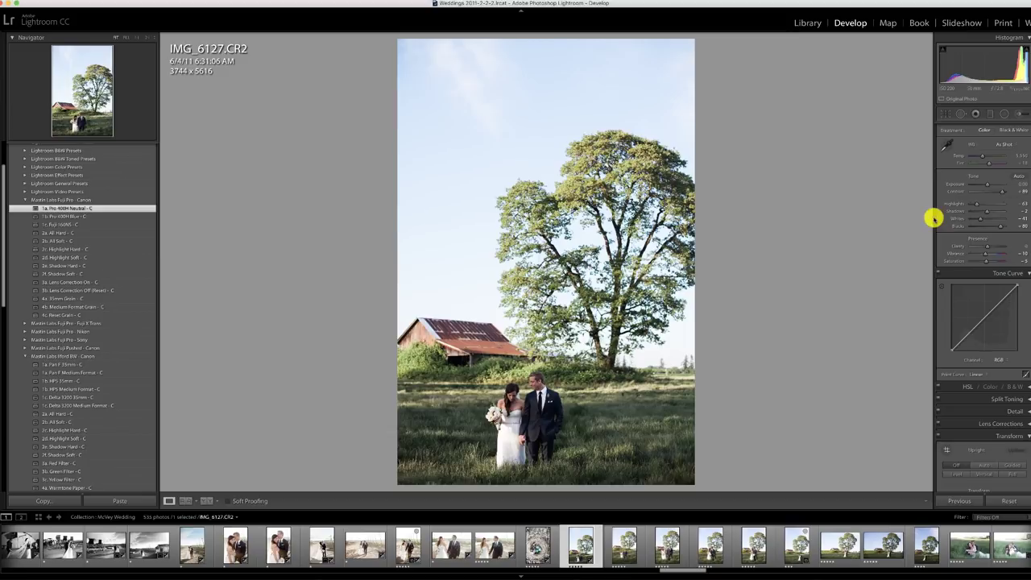
left_click_drag(987, 185, 990, 186)
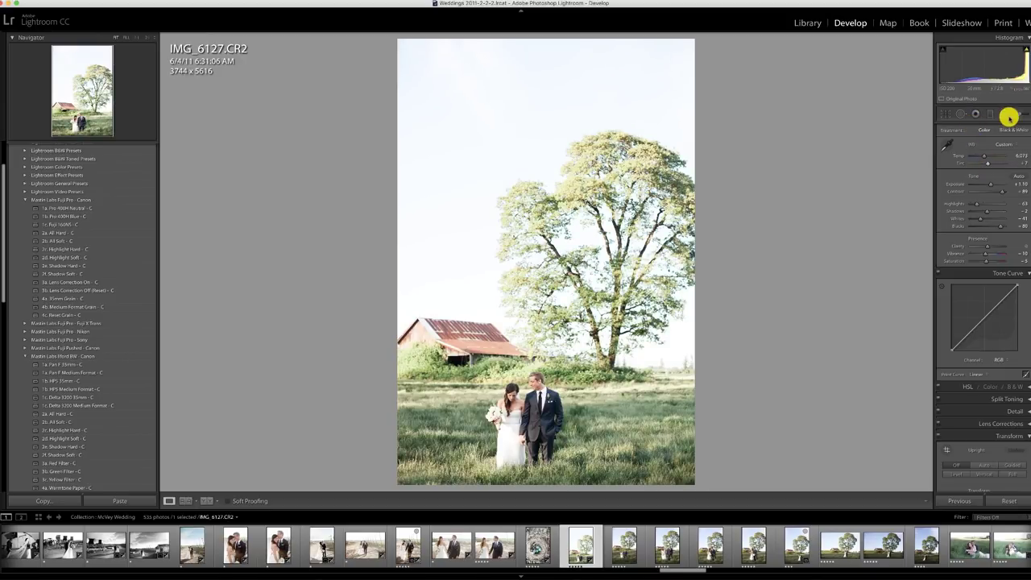
Darken the sky in IMG_6127 with a graduated filter at about -1.03 exposure, ending near the horizon
left_click(990, 117)
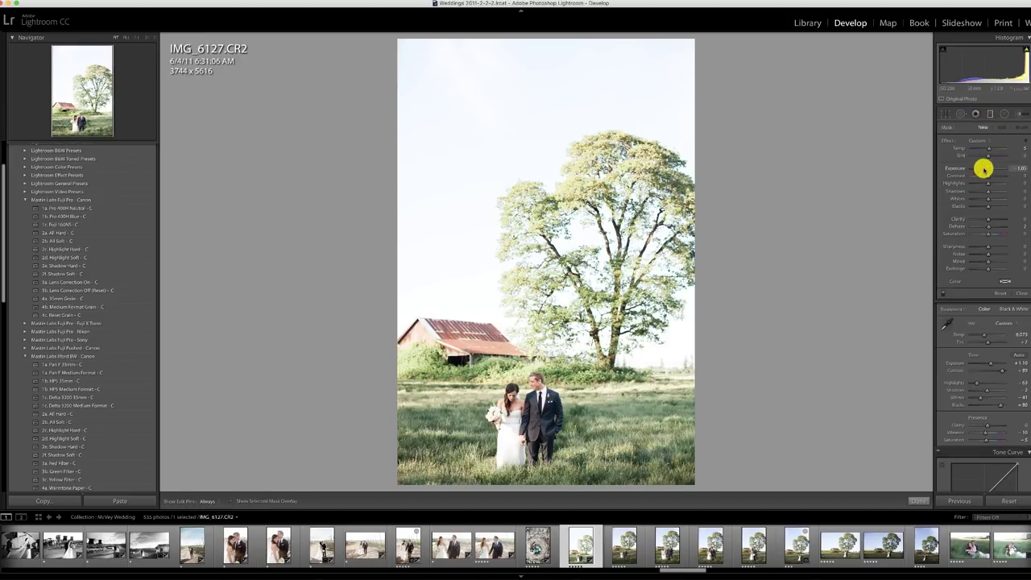
left_click_drag(531, 183, 553, 362)
left_click_drag(549, 274, 552, 319)
left_click(990, 114)
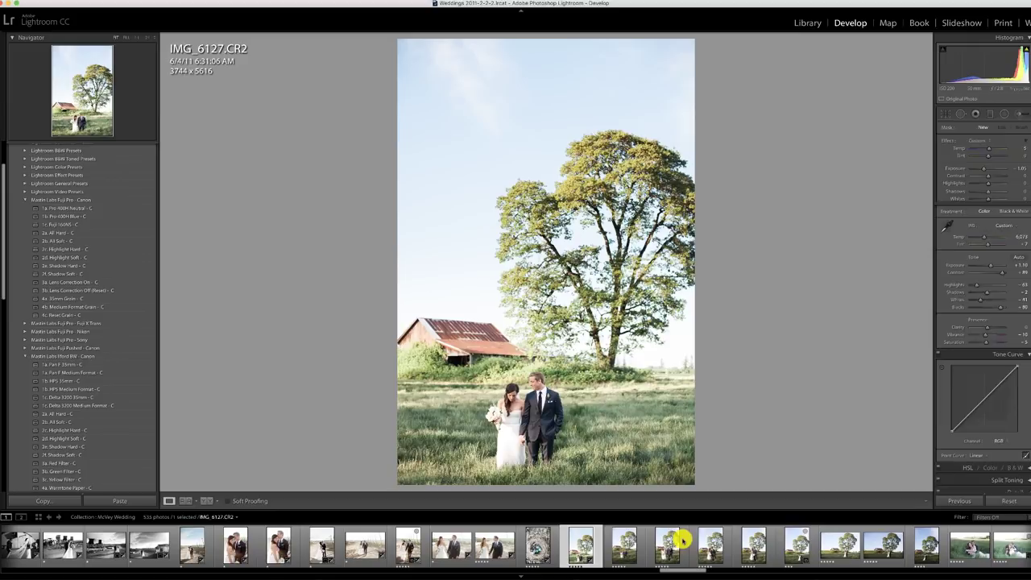
Sync IMG_6127's develop settings to the rest of the tree-and-barn photos through IMG_6156
left_click(917, 548, "shift")
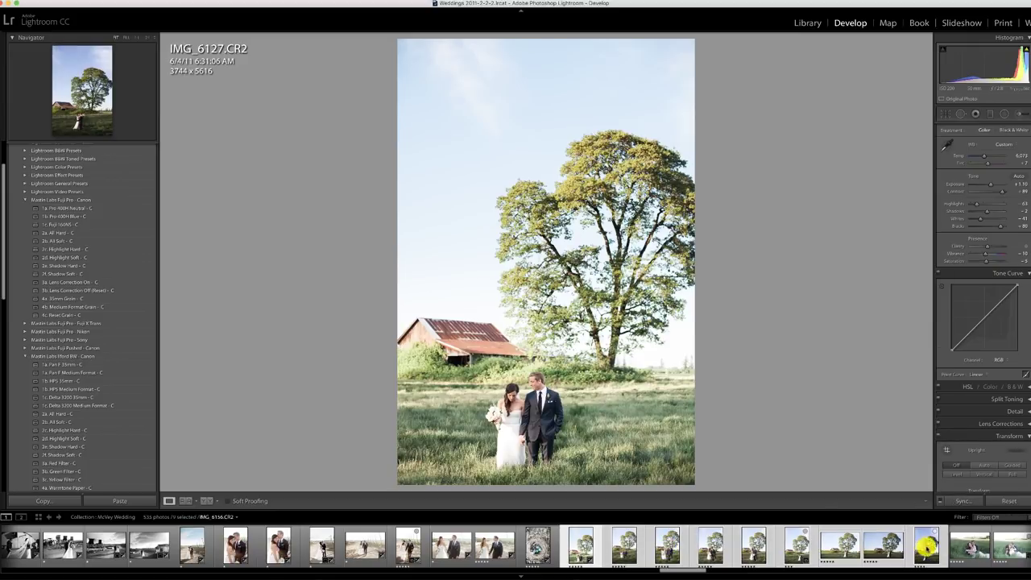
left_click(961, 500)
left_click(618, 196)
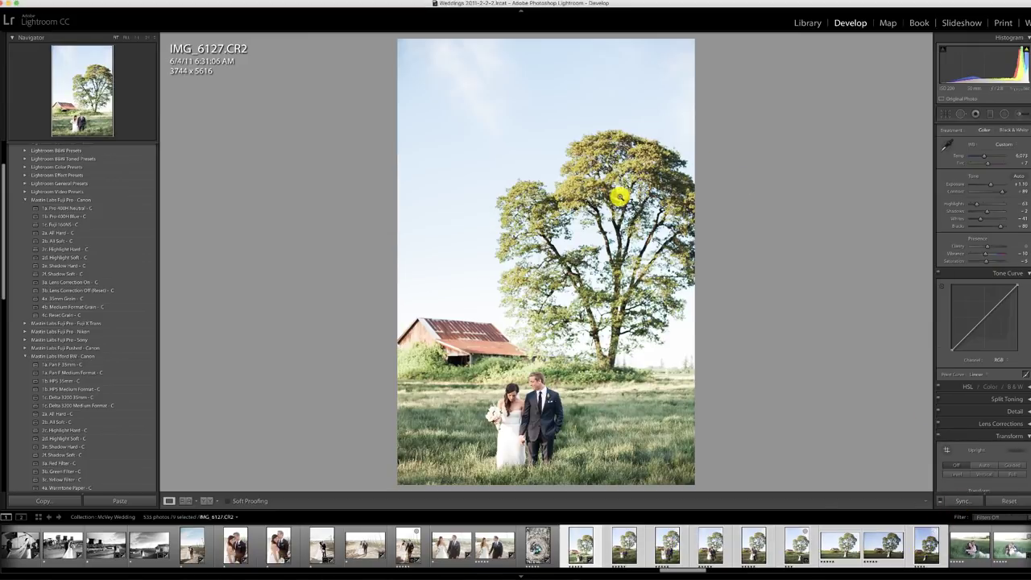
Lower the exposure of IMG_6132 to about +0.45 and straighten it with a slight crop rotation
left_click(539, 547)
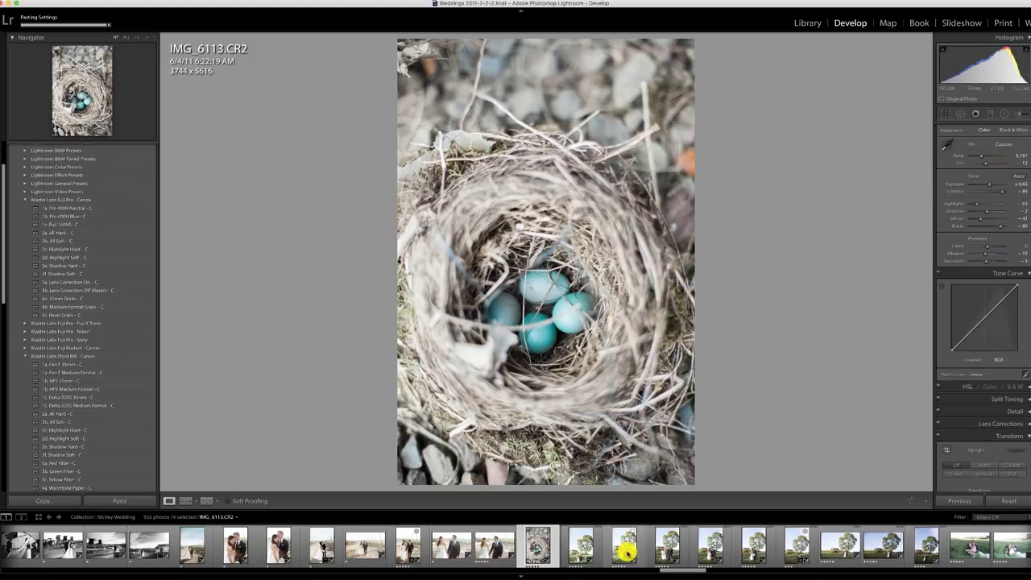
left_click(620, 546)
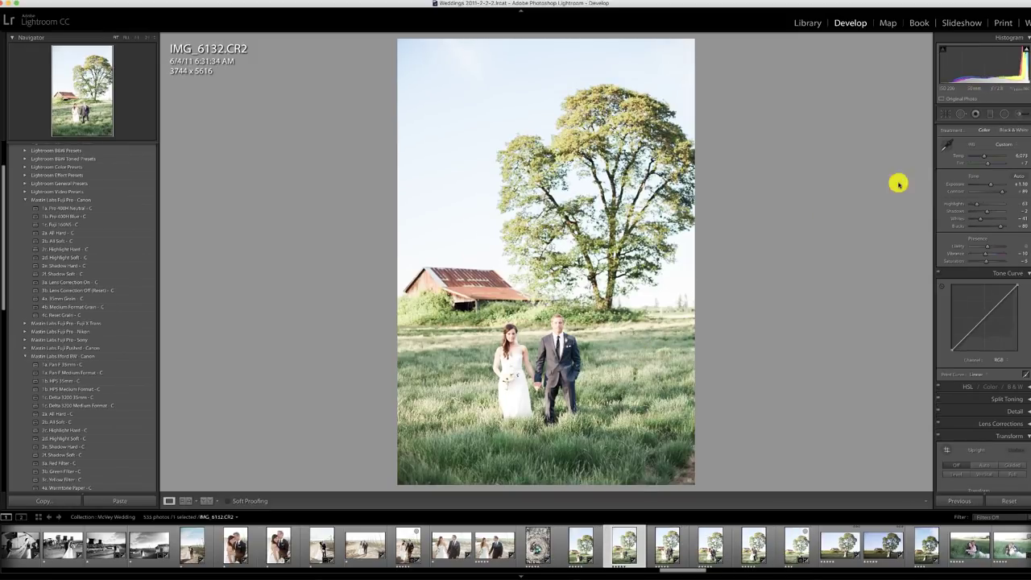
left_click_drag(989, 184, 987, 185)
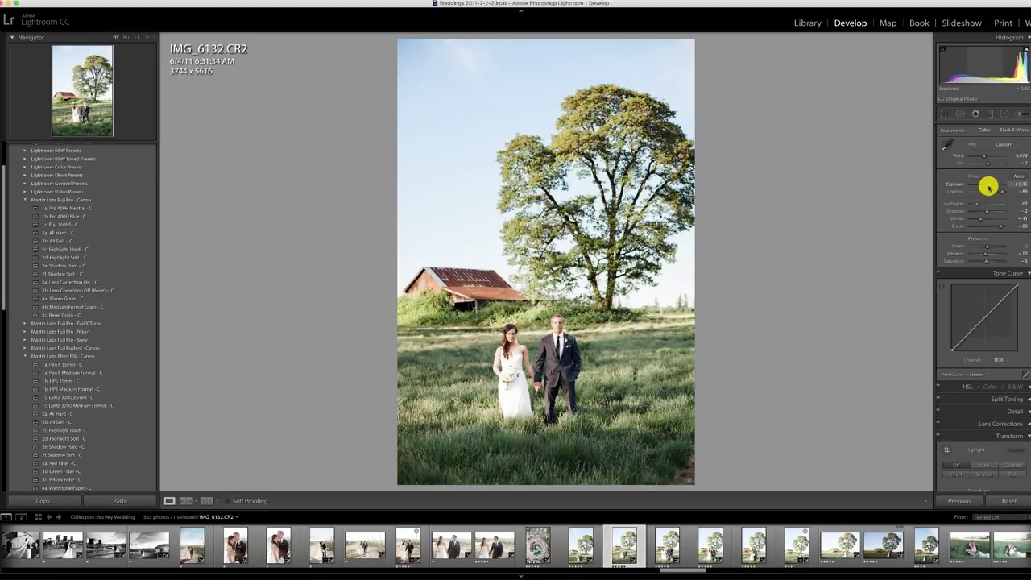
key("r")
left_click_drag(798, 202, 792, 211)
Set the exposure of IMG_6133 to +0.30 and straighten it with a slight clockwise crop rotation
left_click(672, 550)
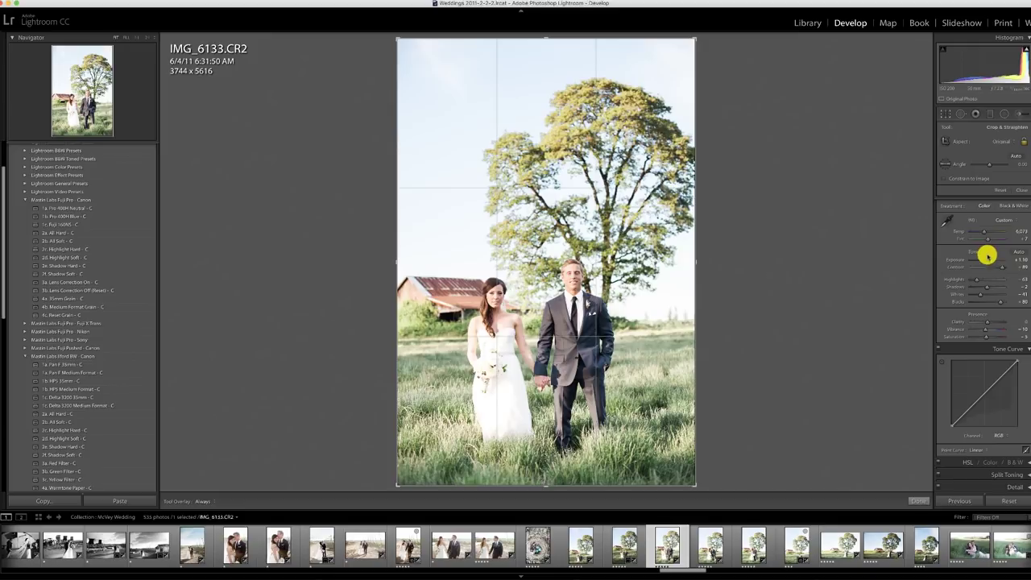
key("r")
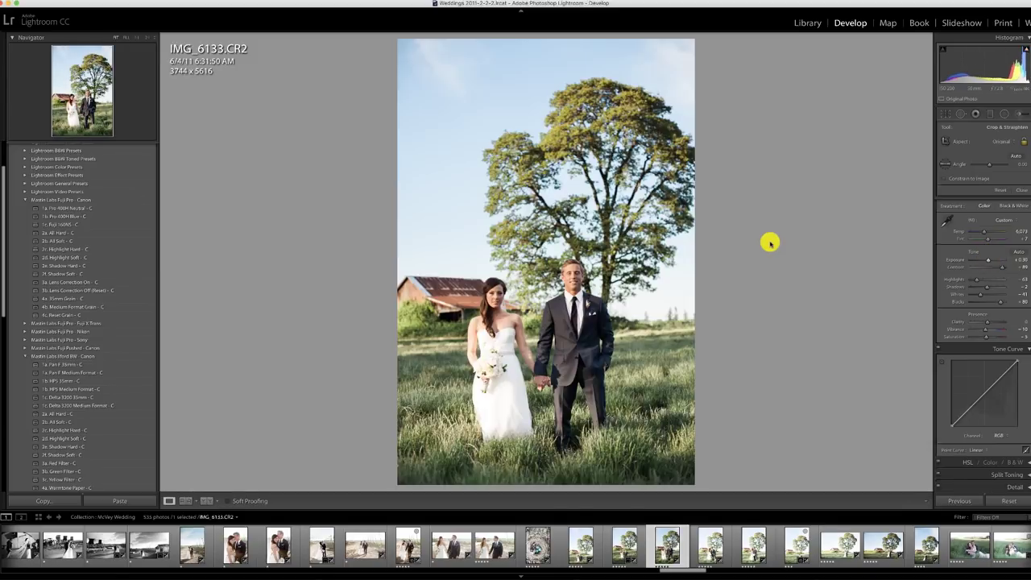
key("r")
left_click_drag(766, 243, 766, 249)
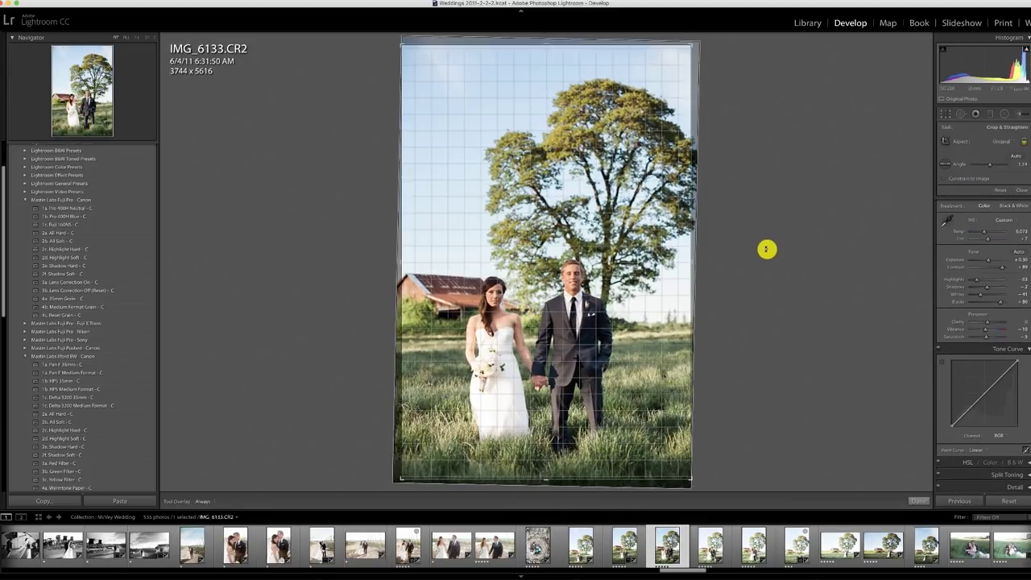
key("r")
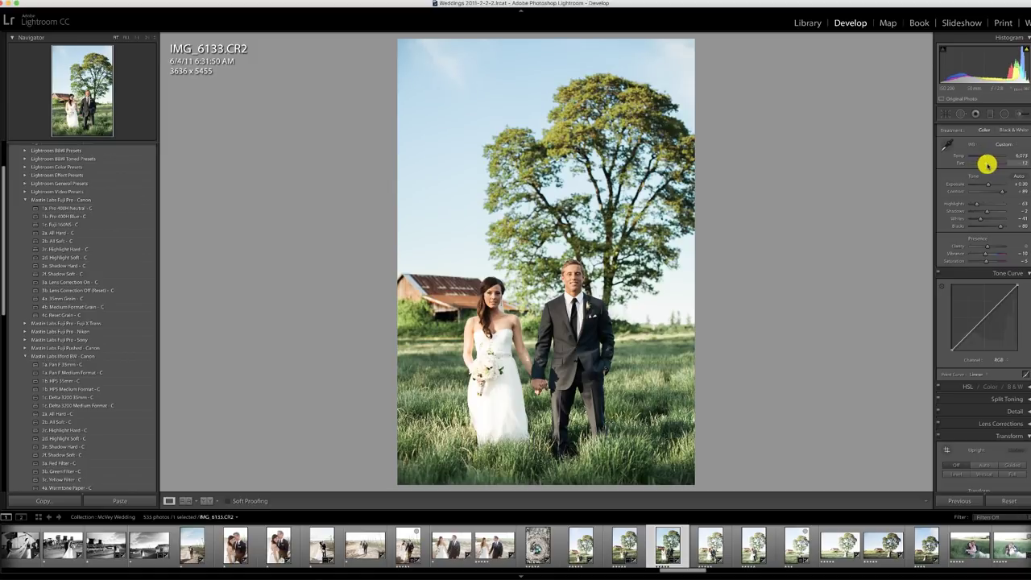
Refine IMG_6133 with tint -12, exposure +0.60, the 2b. All Soft preset and temperature 6,078
left_click_drag(989, 184, 989, 186)
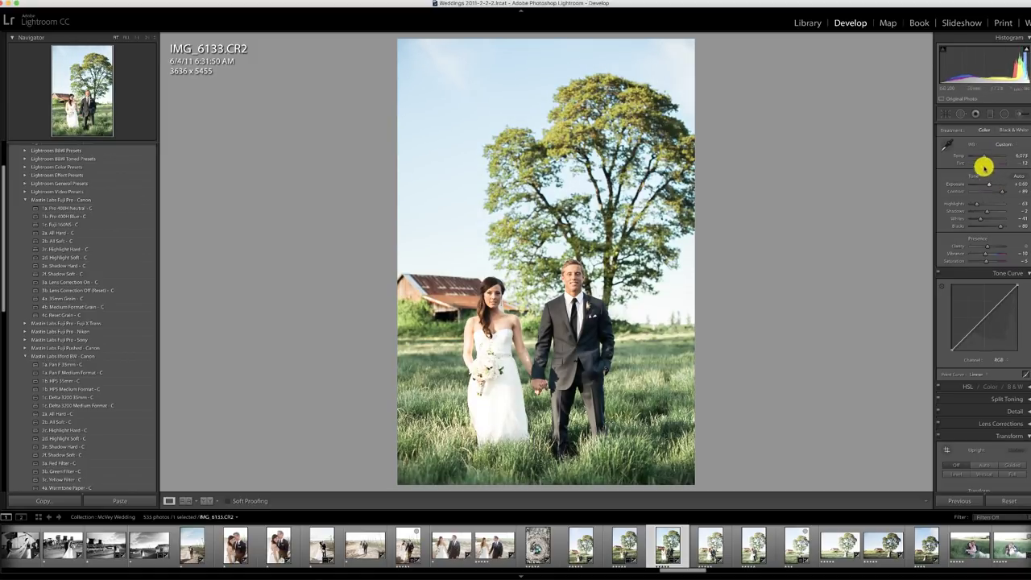
left_click(56, 241)
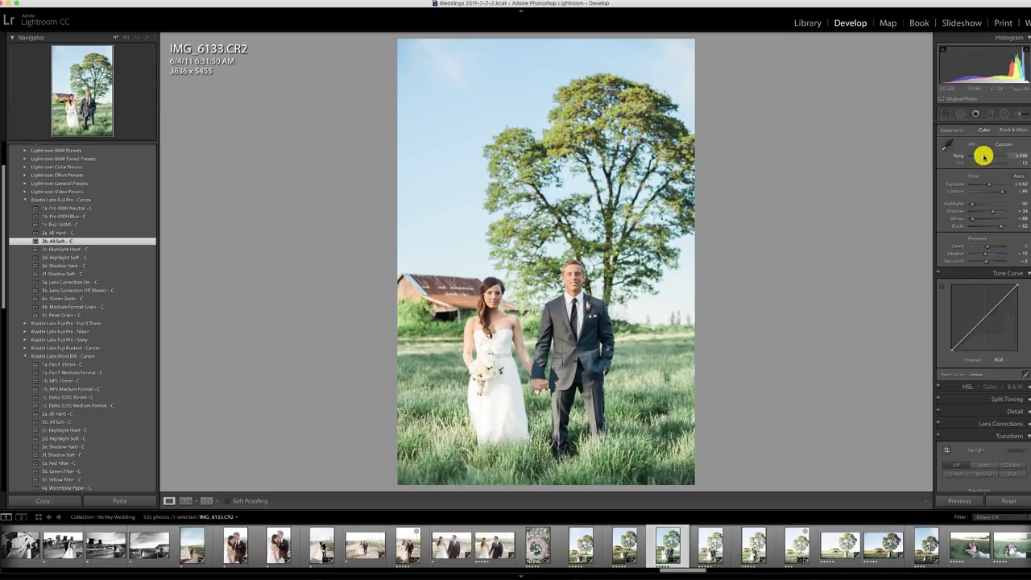
left_click_drag(984, 155, 985, 156)
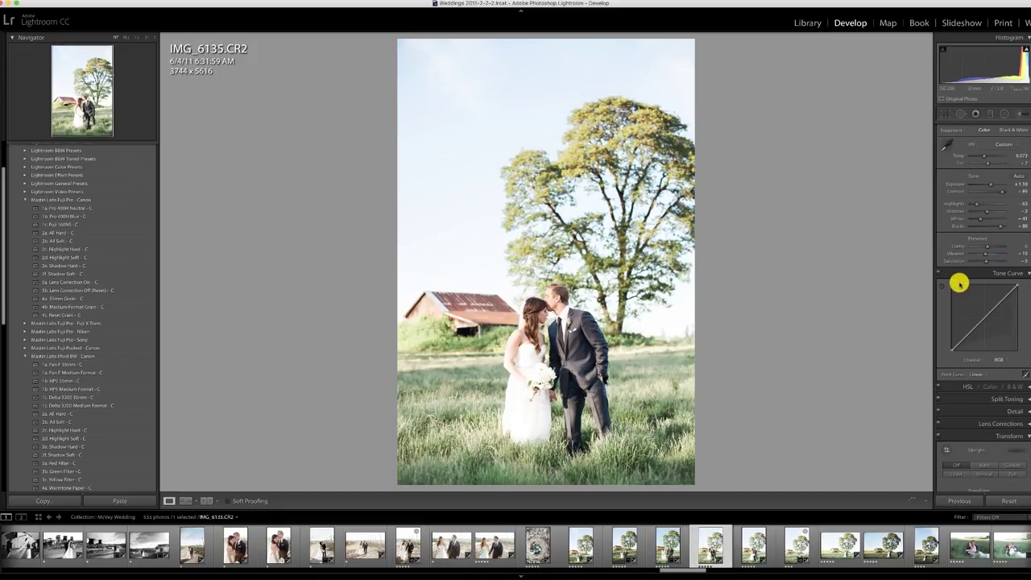
Apply the previous photo's settings to IMG_6135, IMG_6140 and IMG_6148, and lower IMG_6148's exposure to about +0.03
left_click(972, 499)
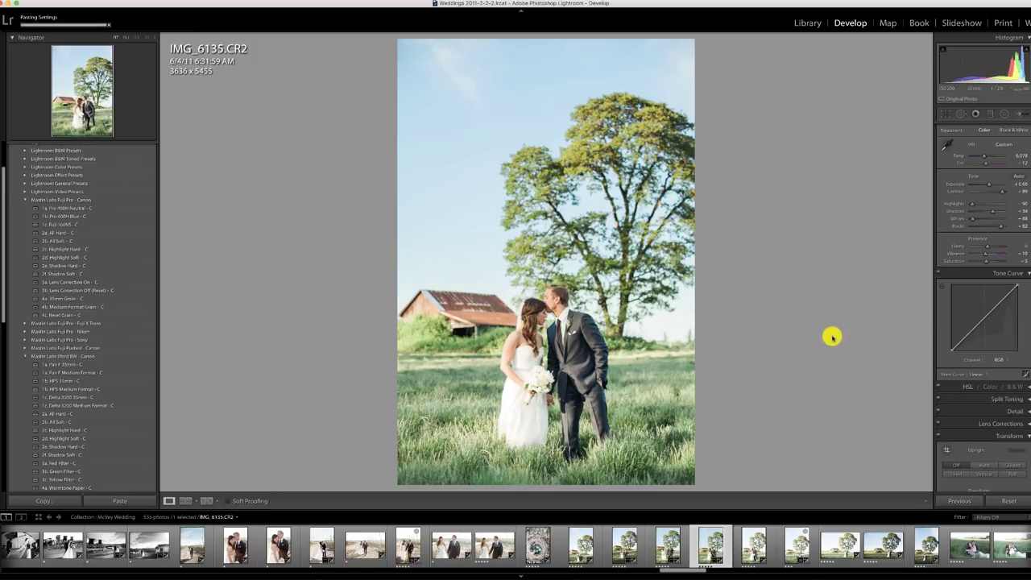
left_click(754, 547)
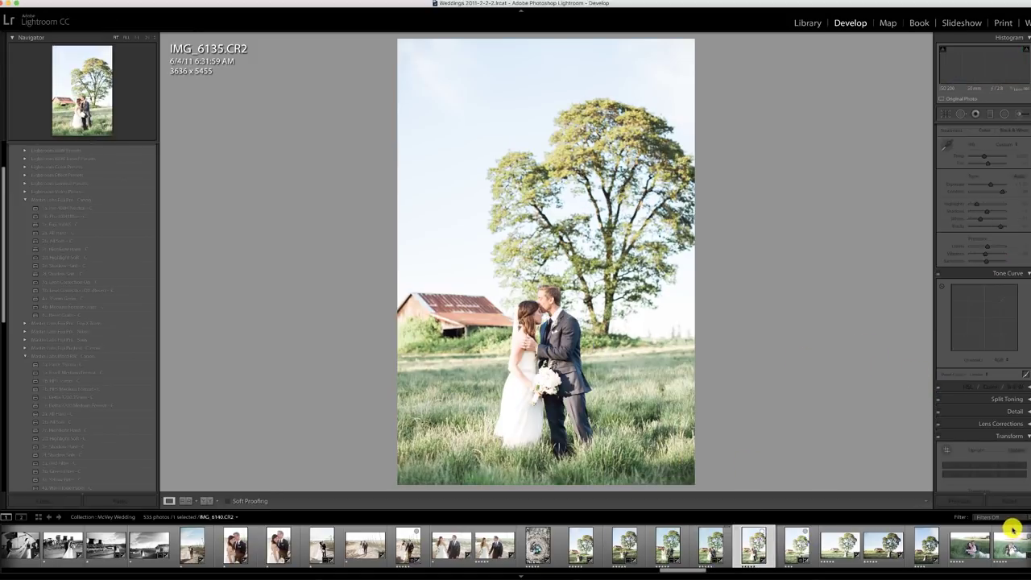
left_click(971, 501)
left_click(795, 546)
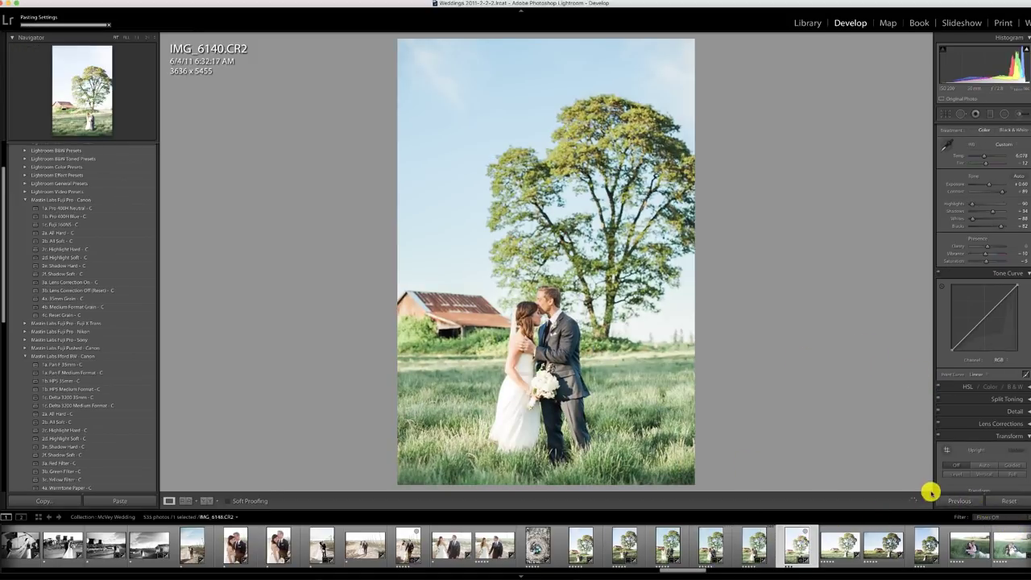
left_click(961, 500)
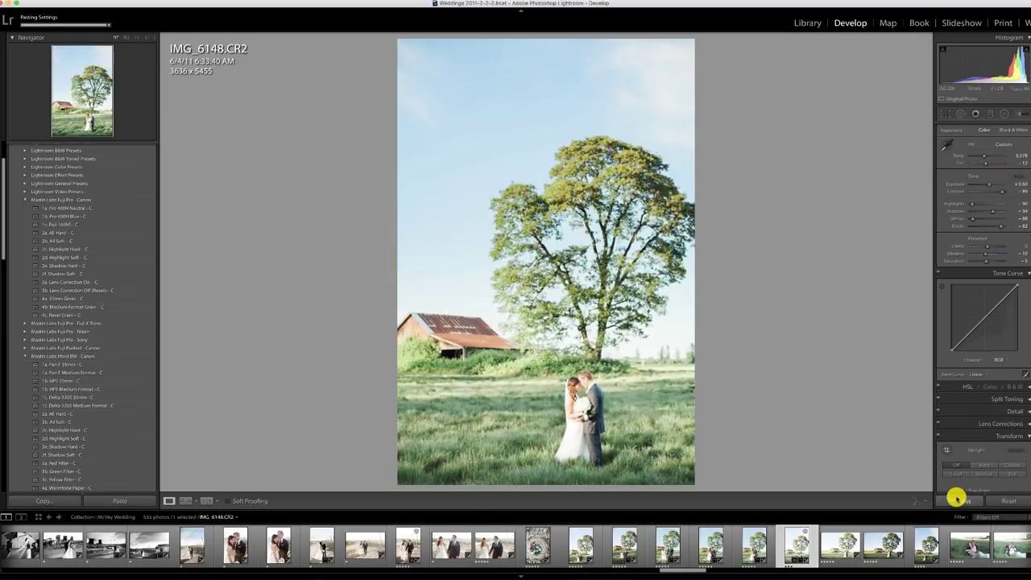
left_click_drag(995, 184, 987, 184)
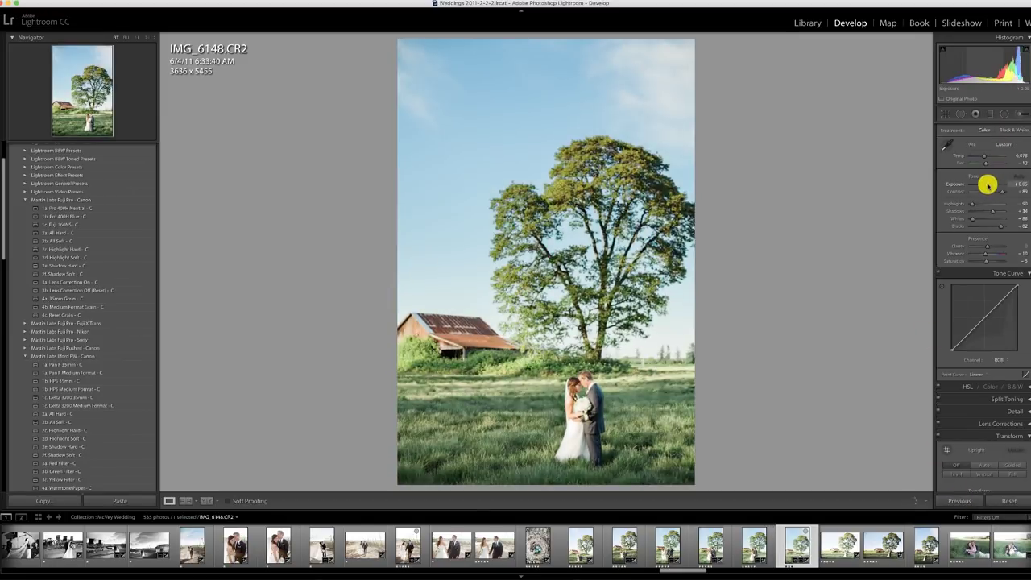
Apply the previous settings to IMG_6151 and IMG_6153, setting exposure to about -0.20 on IMG_6151 and +0.70 on IMG_6153
left_click(835, 549)
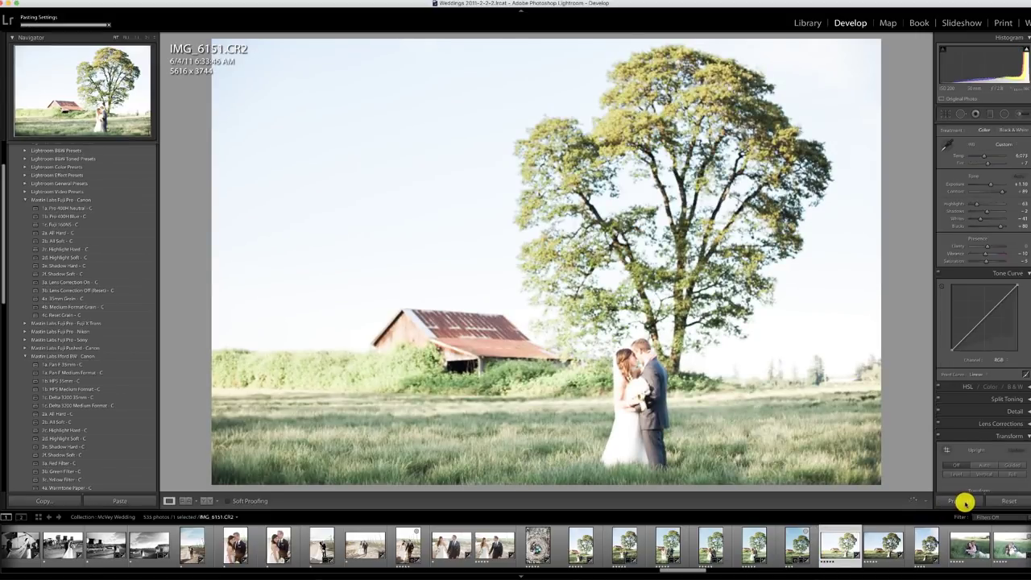
left_click(961, 501)
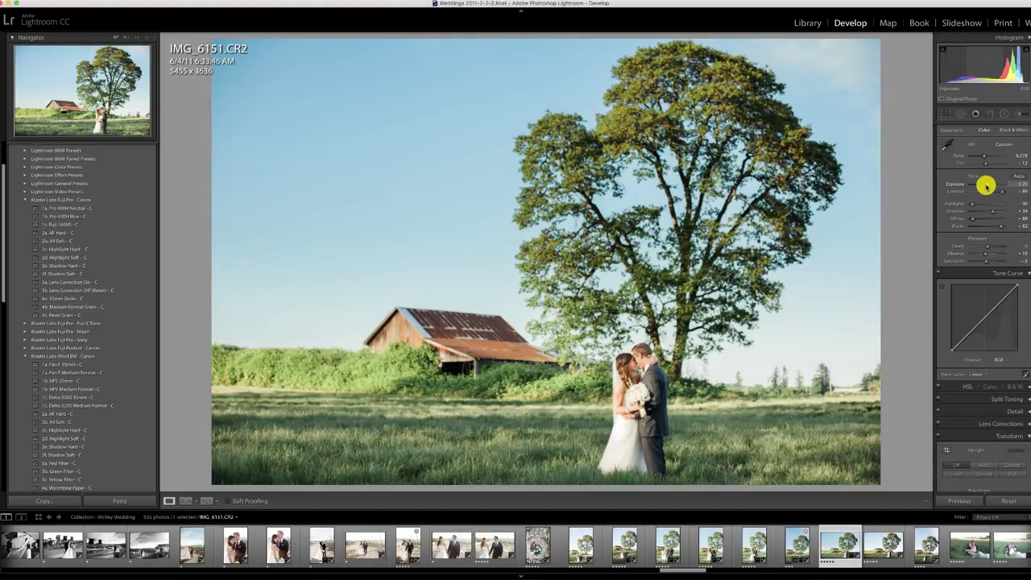
left_click(884, 546)
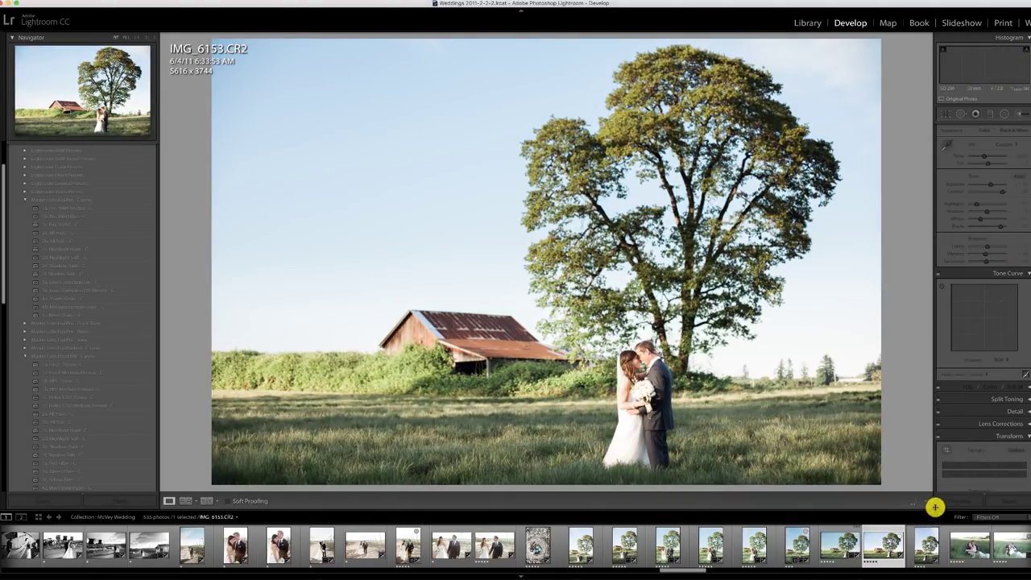
left_click(944, 501)
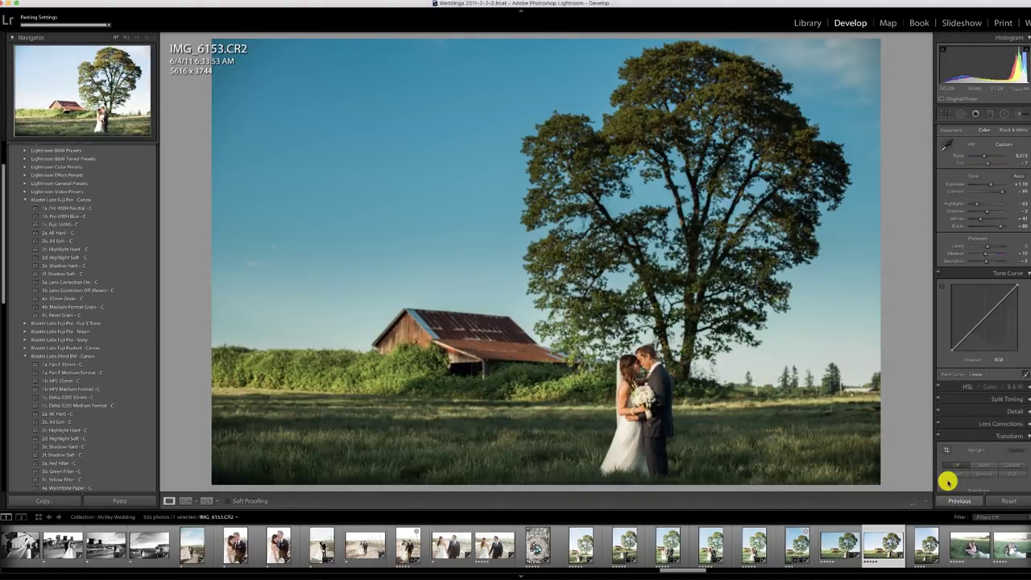
left_click_drag(987, 183, 992, 183)
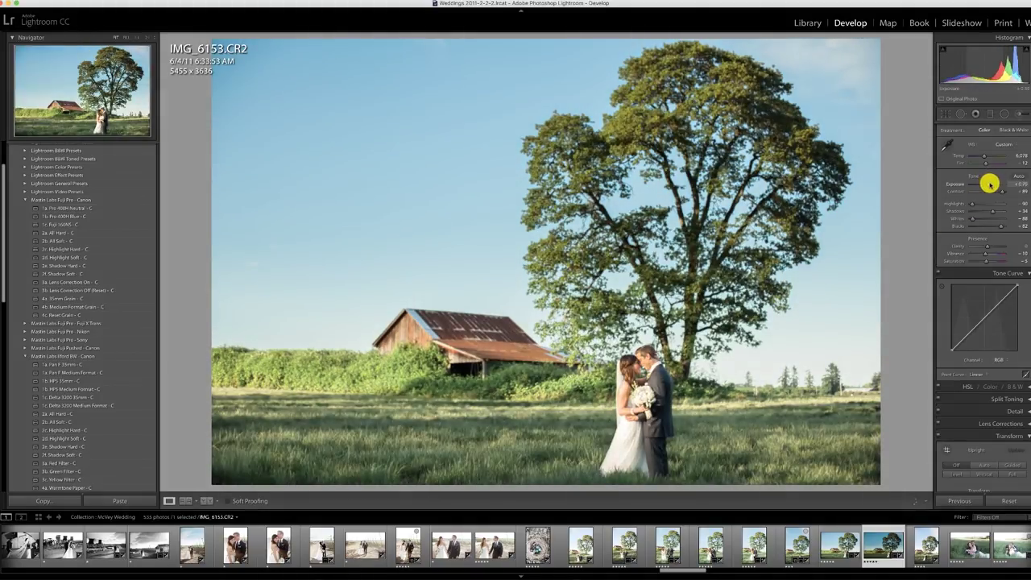
Lighten the existing graduated filter over the sky in IMG_6153 by setting its exposure to about -0.49
left_click(989, 112)
left_click_drag(574, 317, 559, 322)
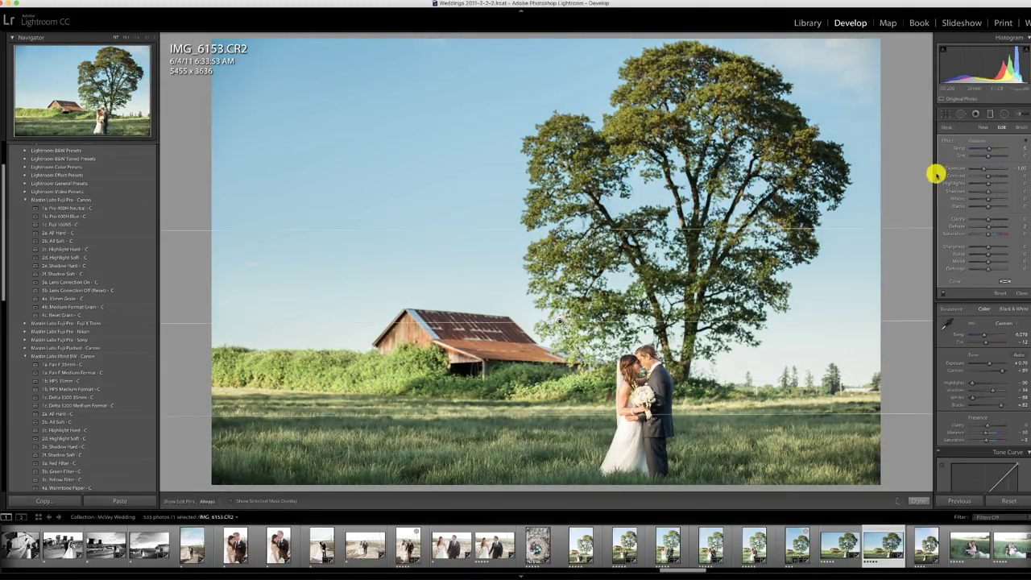
left_click_drag(984, 168, 987, 168)
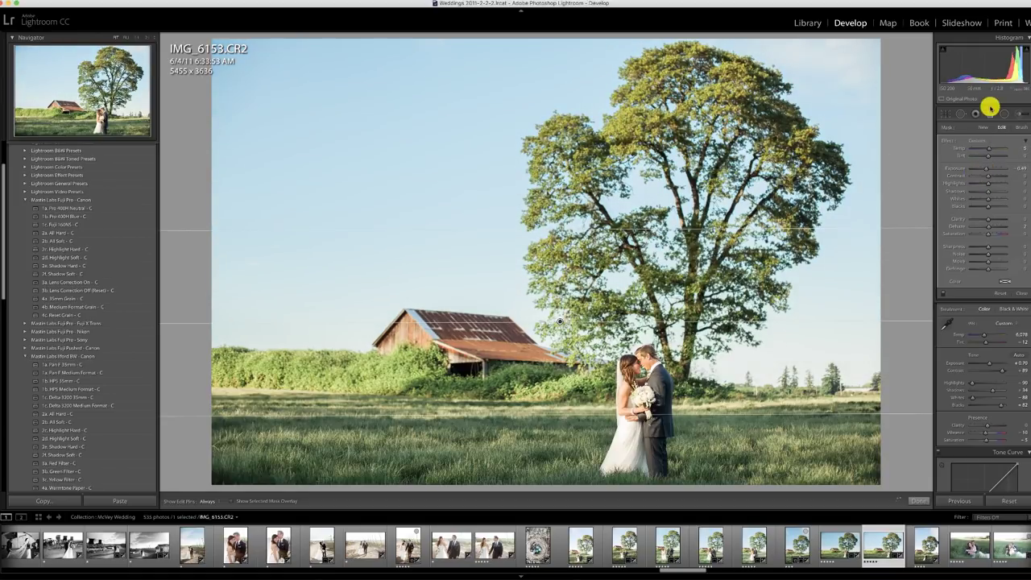
left_click(989, 112)
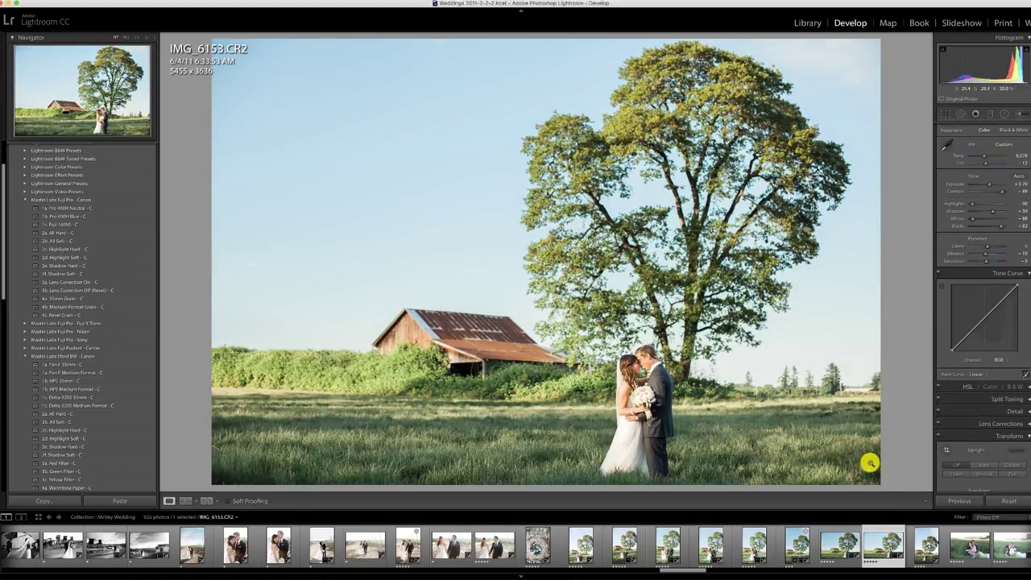
Lower the exposure of IMG_6156 to +0.40
left_click(926, 544)
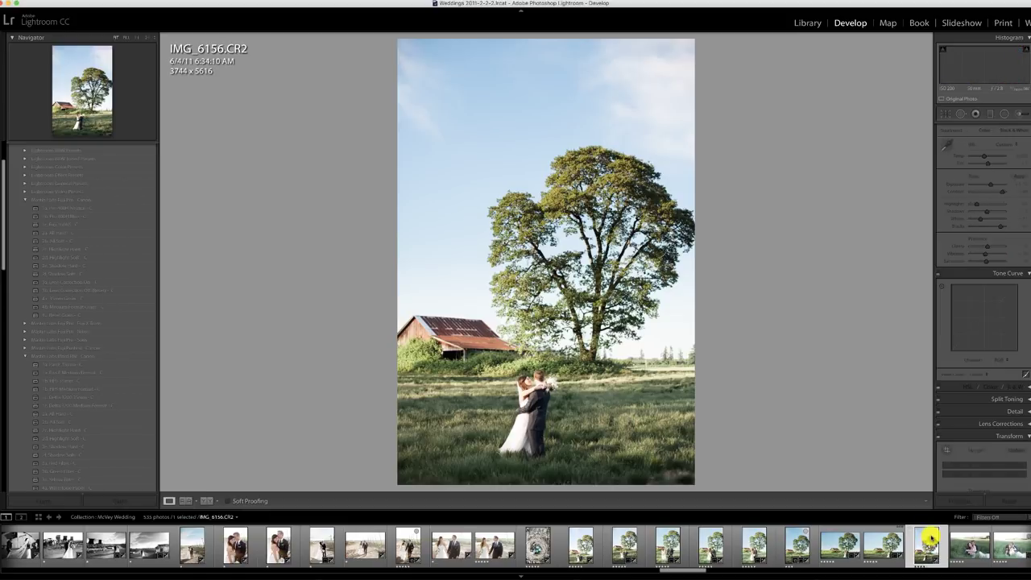
left_click_drag(984, 184, 985, 184)
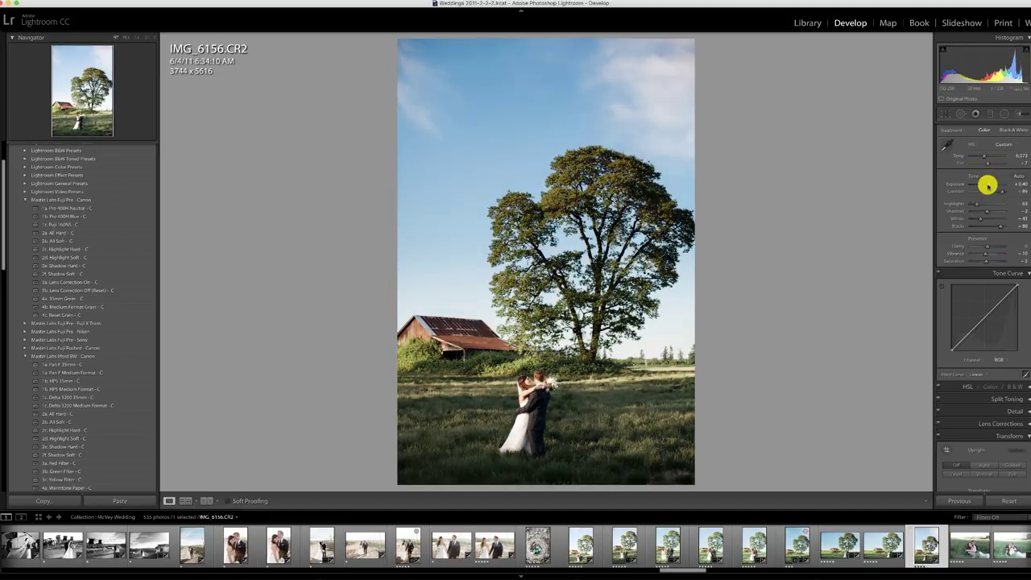
Apply the 1a. Pro 400H Neutral preset to IMG_6159, the couple seated in the grass, and warm its temperature
left_click(968, 547)
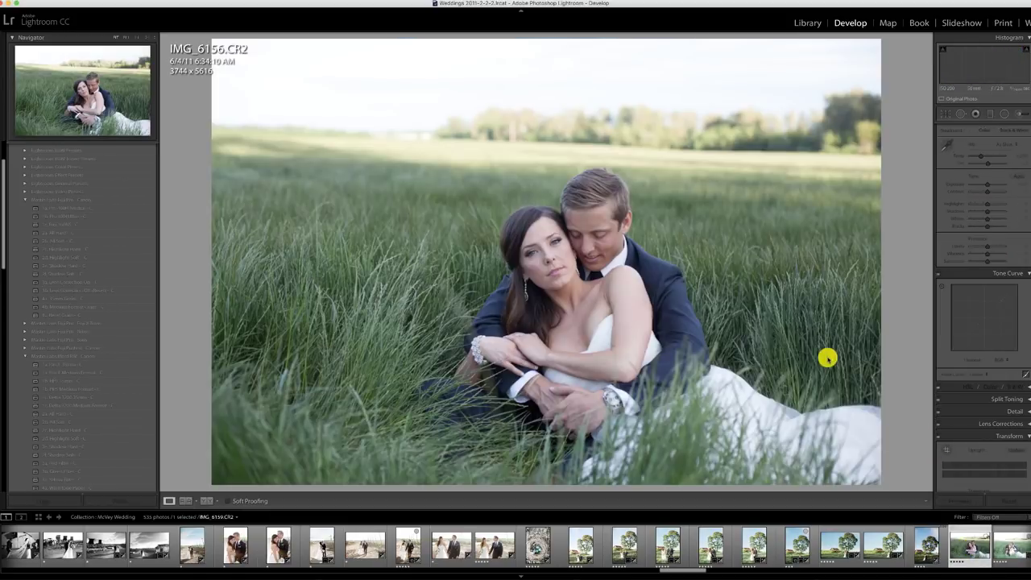
left_click(72, 210)
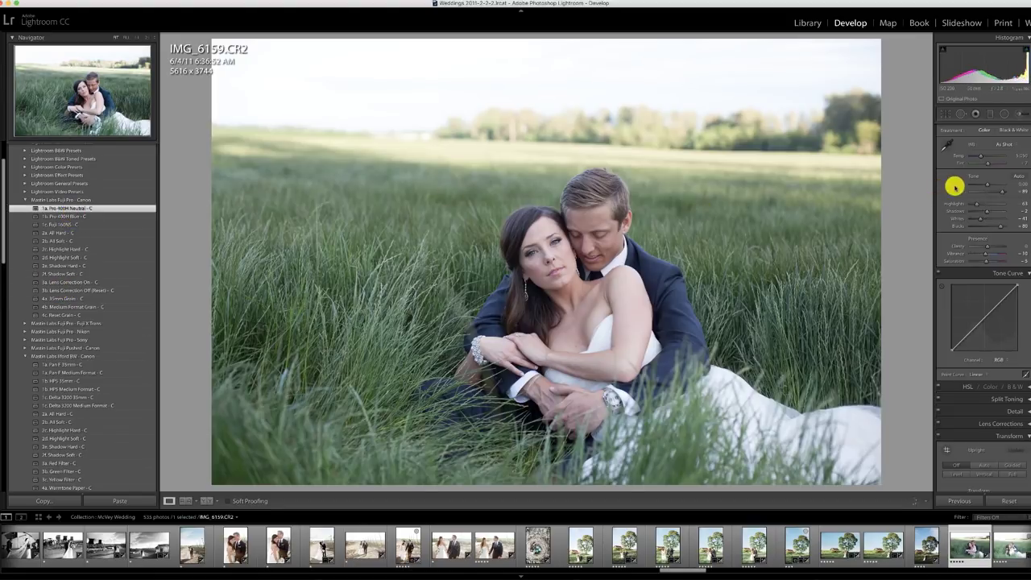
left_click_drag(978, 156, 980, 155)
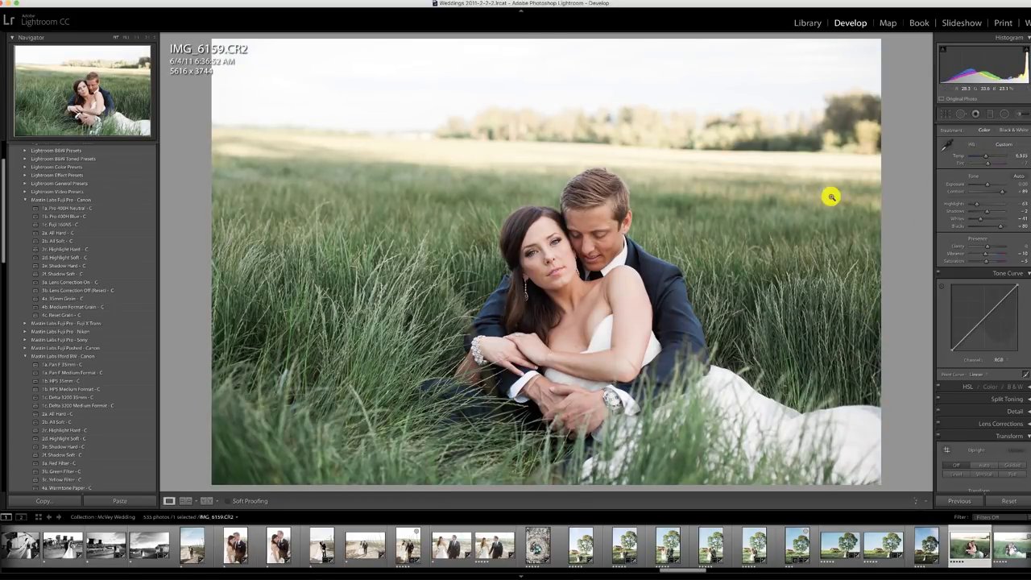
Crop IMG_6159 tighter around the couple to about 5040 x 3360 and straighten its horizon
key("r")
left_click_drag(207, 39, 245, 62)
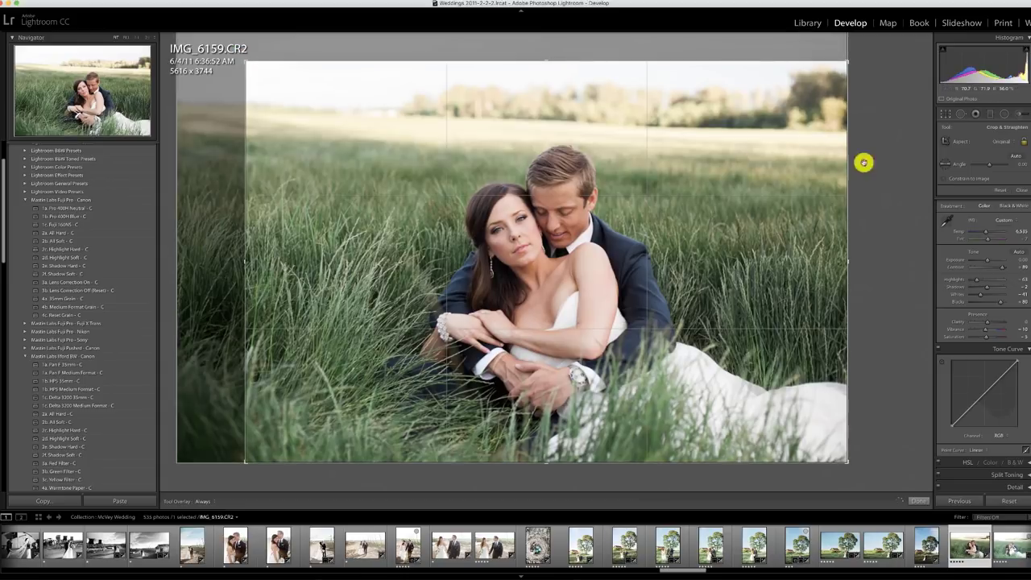
left_click_drag(862, 163, 886, 149)
key("Return")
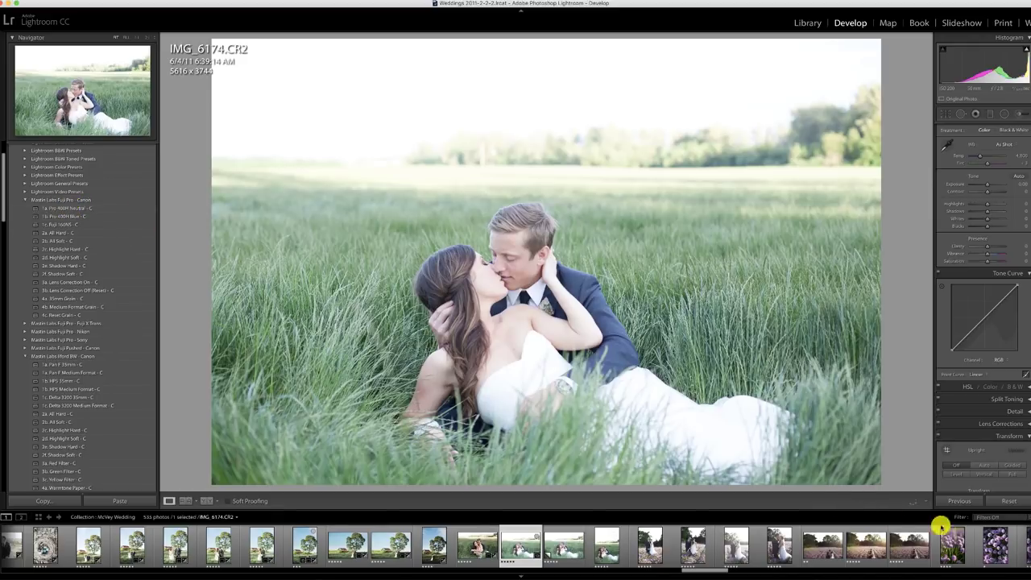
Apply the previous photo's settings to IMG_6174, re-straighten its crop to level the horizon, and lower the exposure to about -0.90
key("super+shift+v")
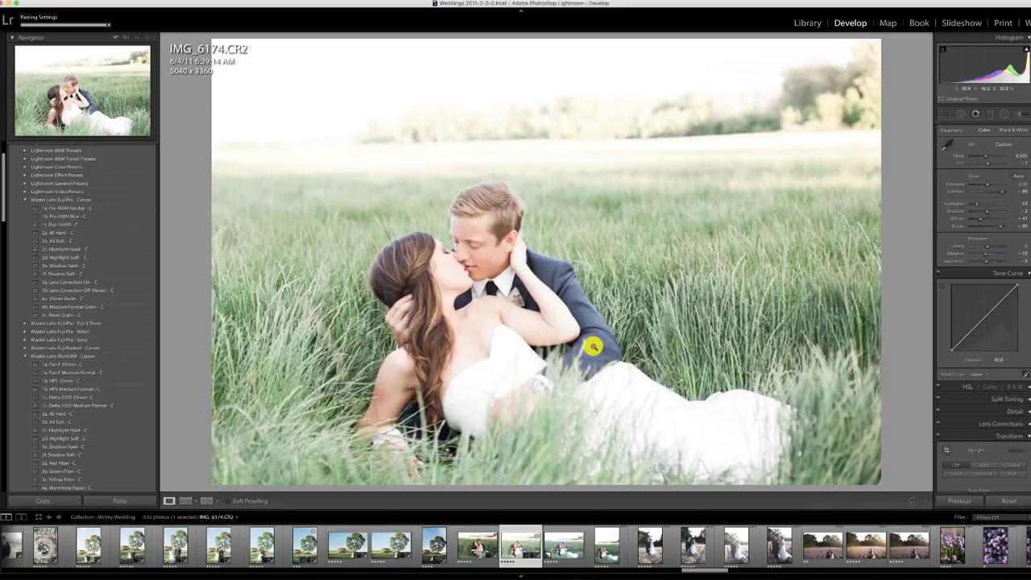
key("r")
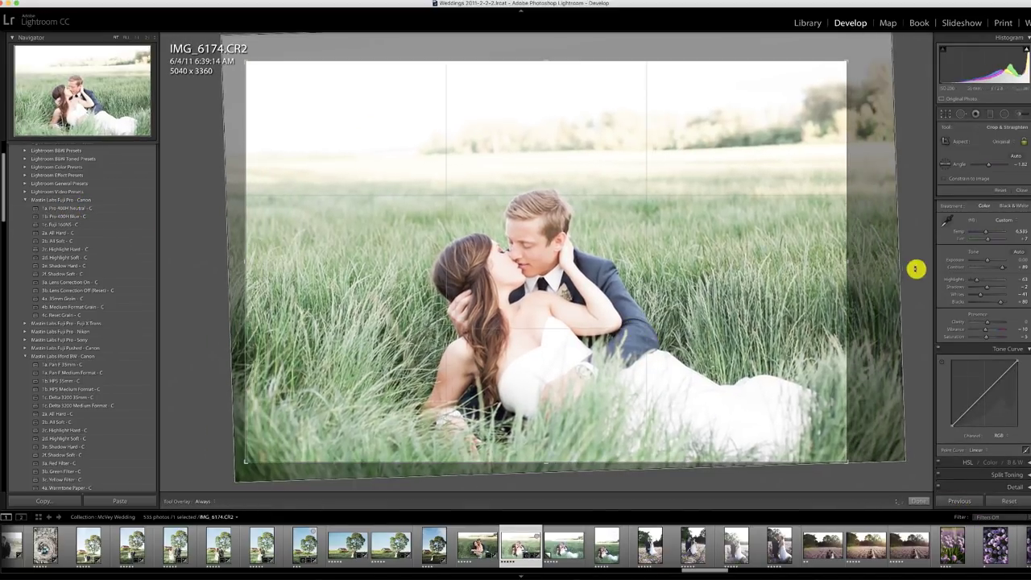
left_click_drag(915, 269, 892, 277)
key("Return")
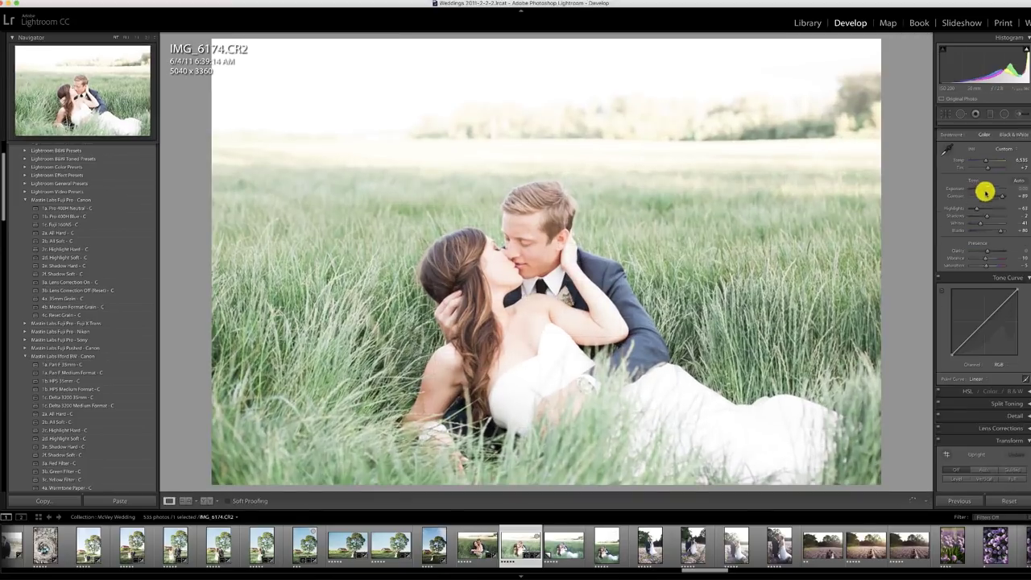
left_click_drag(985, 186, 983, 184)
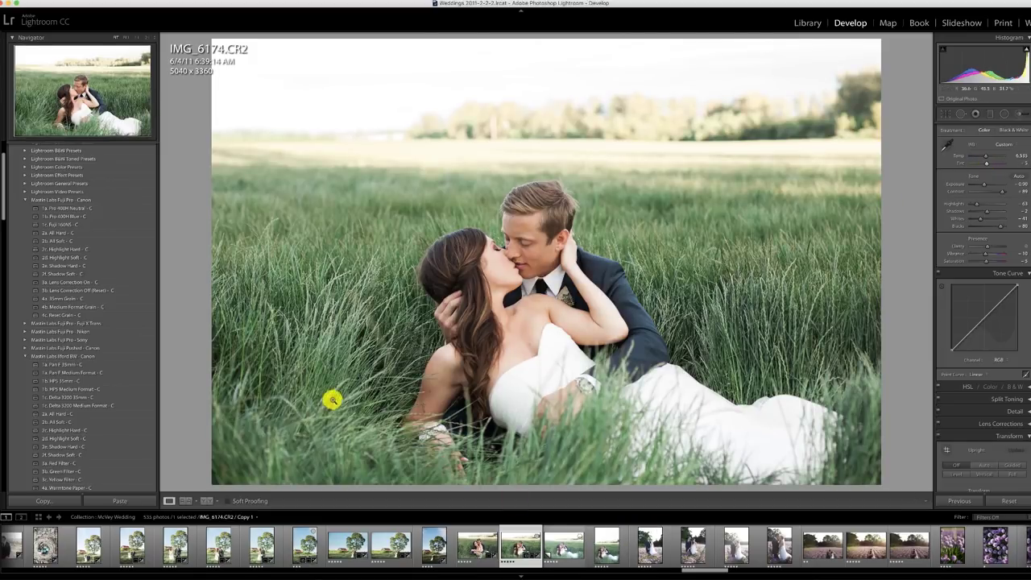
Apply the 1a. Pan F 35mm black-and-white preset to IMG_6174 Copy 1 and lower its exposure to -0.45
left_click(564, 550)
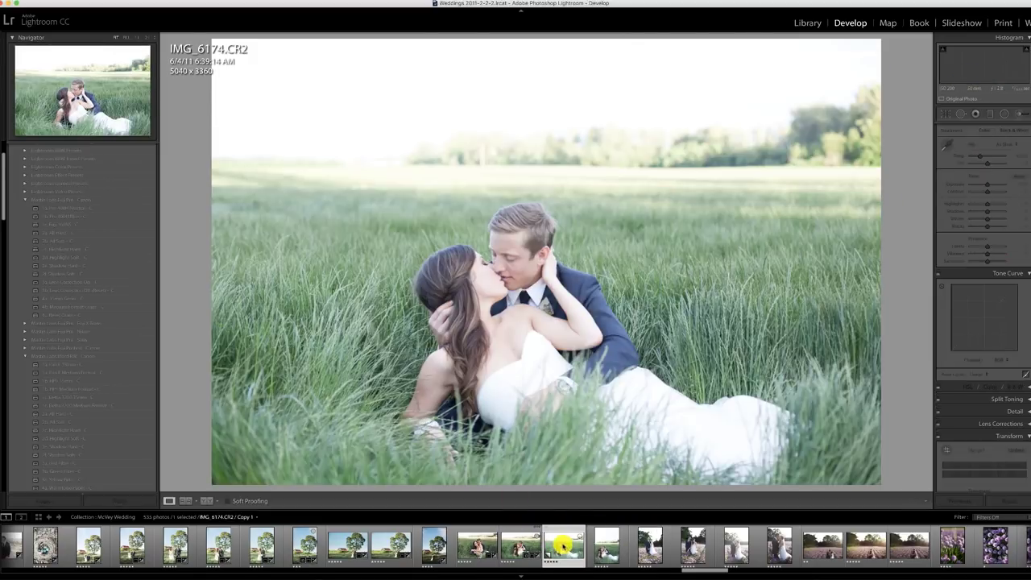
left_click(71, 366)
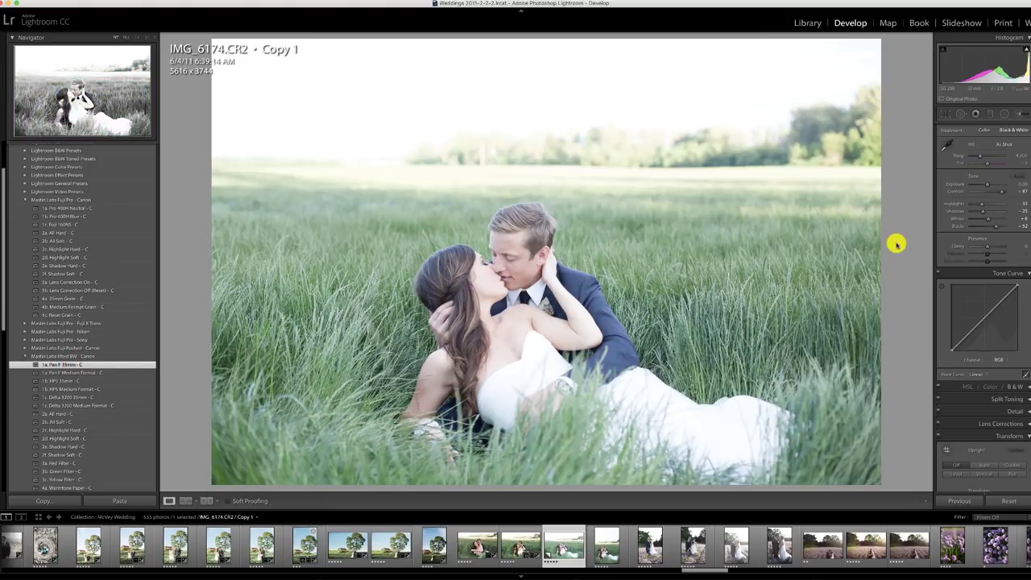
left_click_drag(986, 184, 982, 184)
Darken the sky in IMG_6174 Copy 1 with a graduated filter ending just below the horizon, exposure about -2.8
left_click(989, 115)
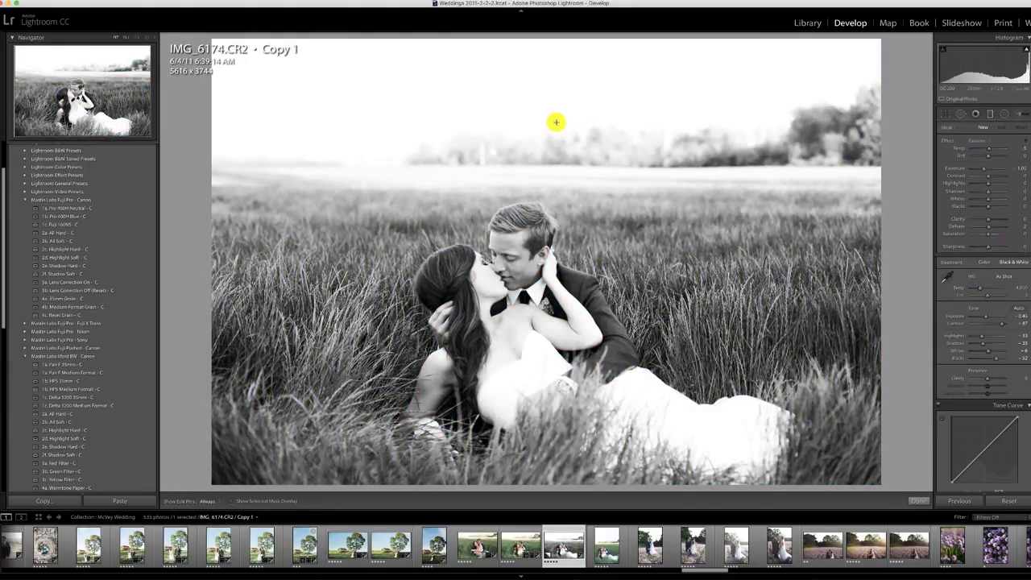
left_click_drag(555, 122, 556, 255)
left_click_drag(982, 168, 975, 170)
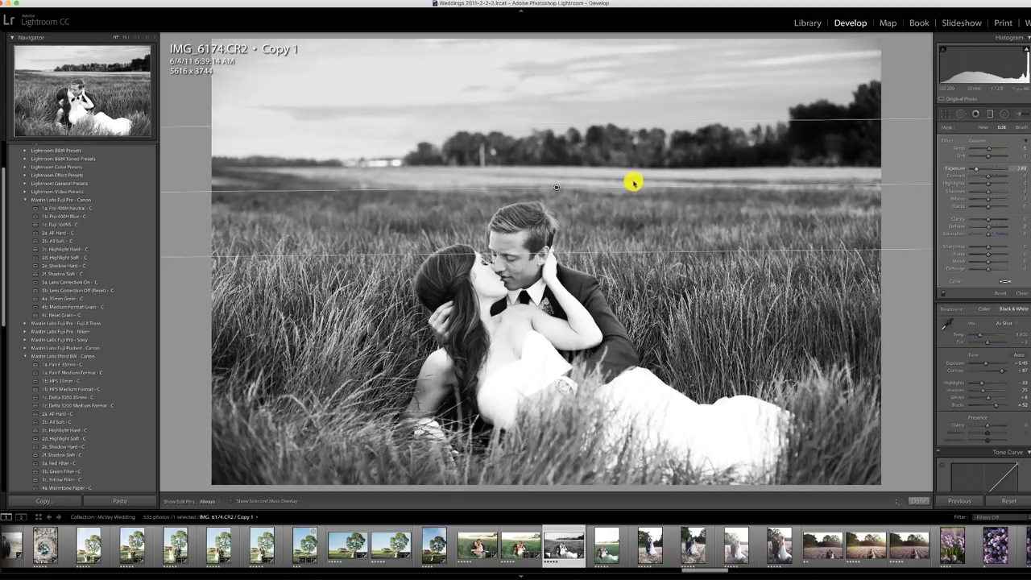
left_click_drag(559, 187, 556, 177)
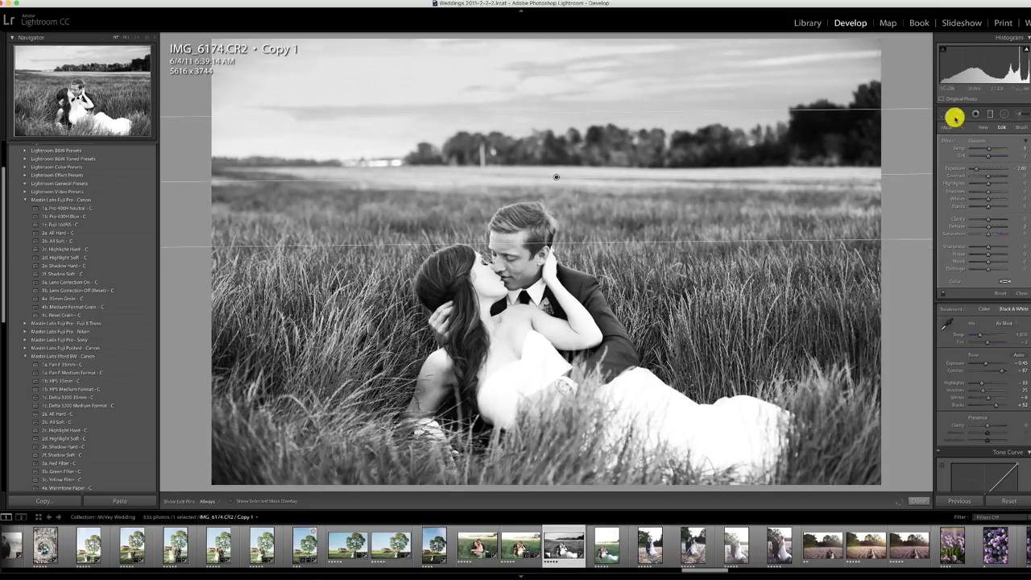
left_click(990, 113)
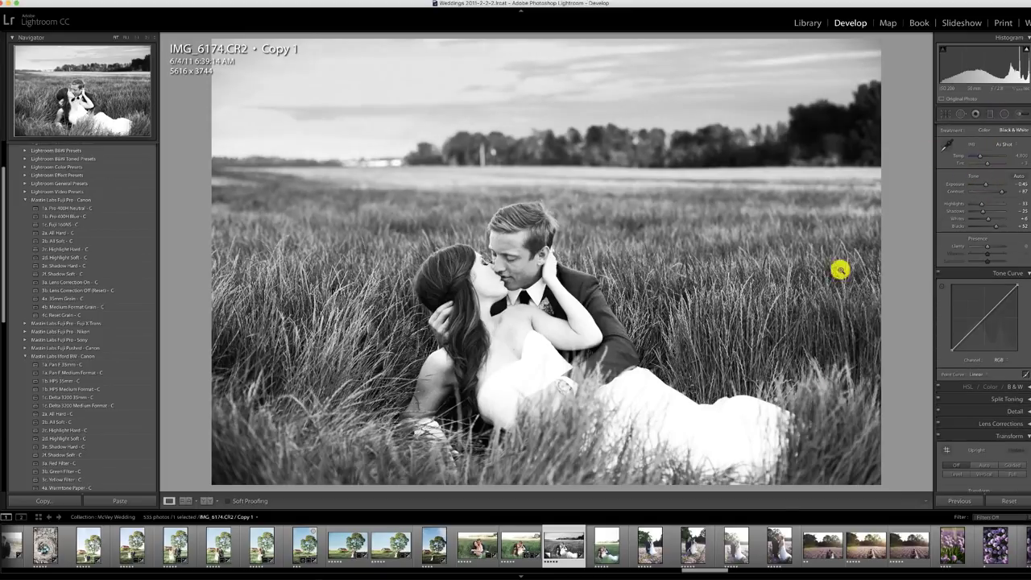
Apply the 1a. Pan F 35mm preset to IMG_6178 and darken its sky with a graduated filter at about -2.9 exposure
left_click(604, 553)
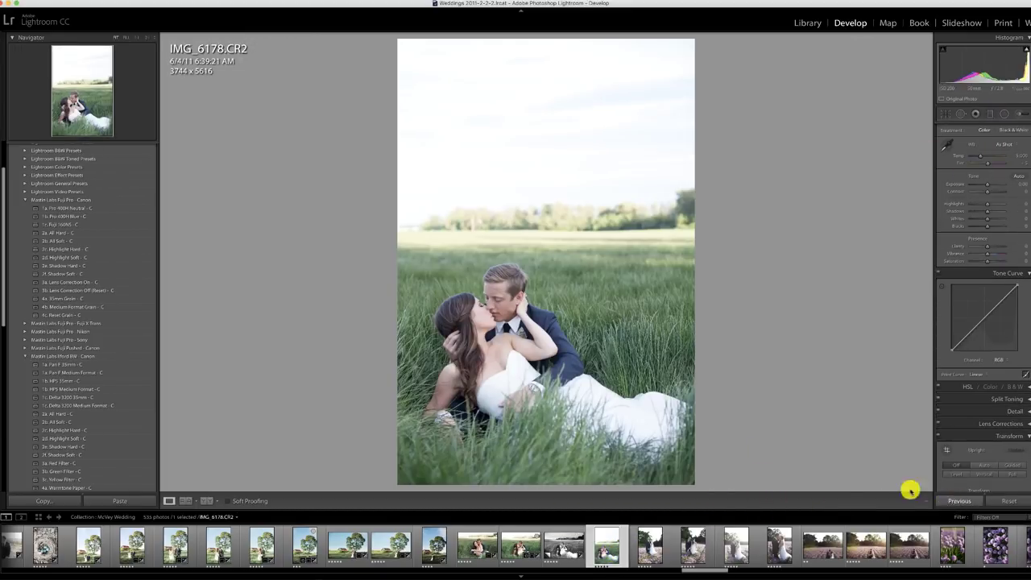
left_click(71, 367)
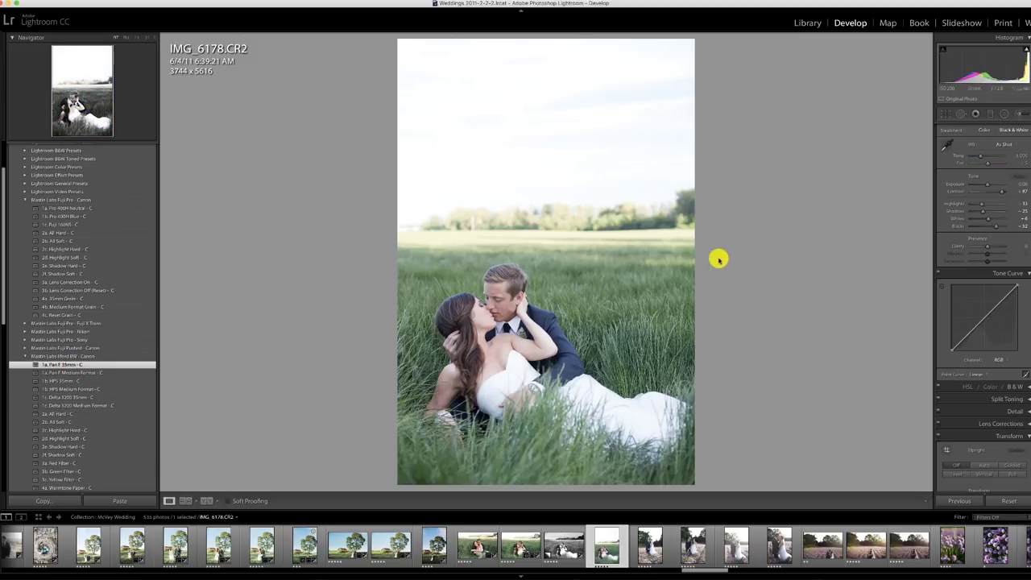
left_click(987, 113)
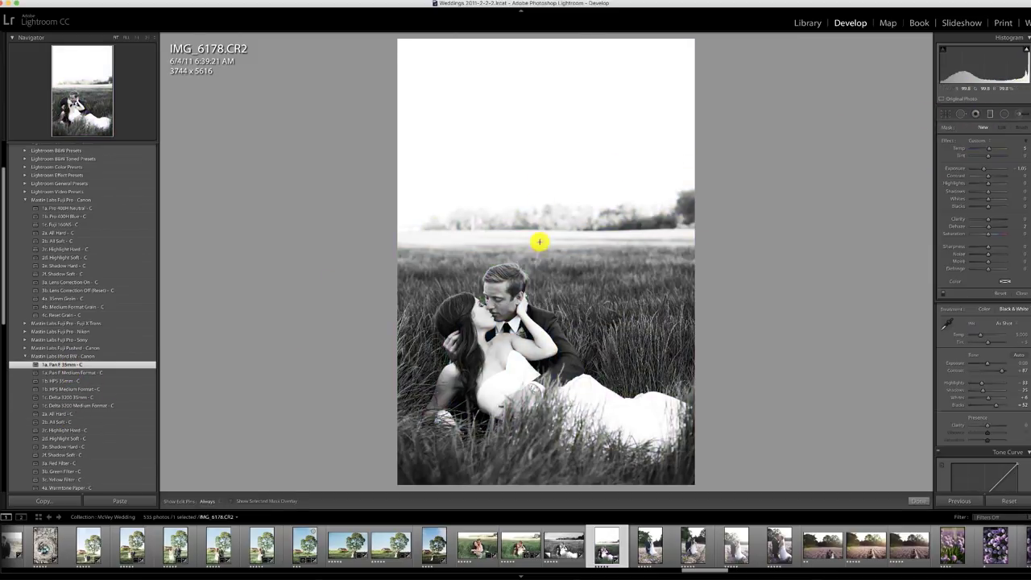
left_click_drag(537, 171, 539, 251)
left_click_drag(538, 211, 536, 236)
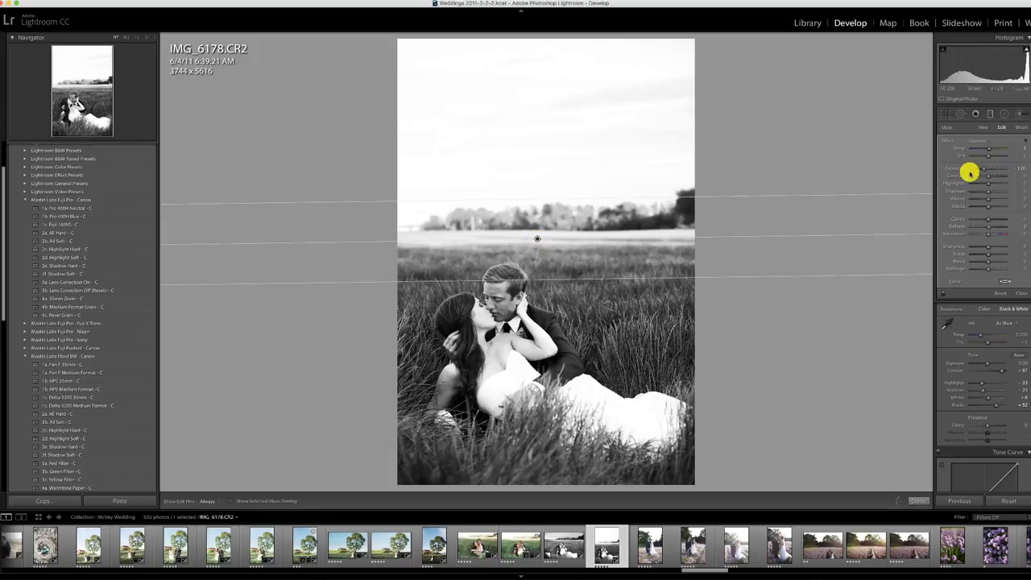
left_click_drag(983, 169, 975, 167)
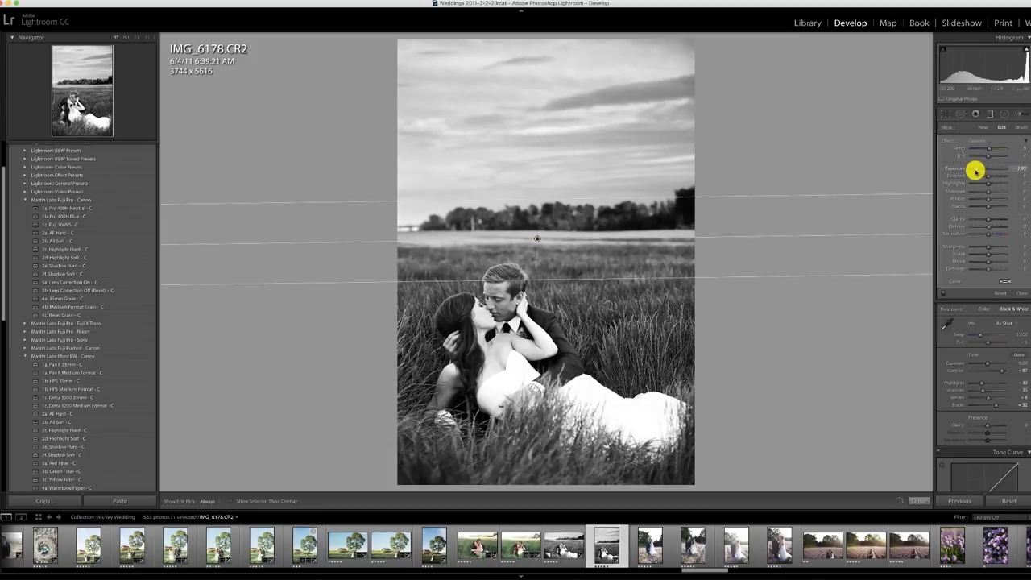
left_click(990, 112)
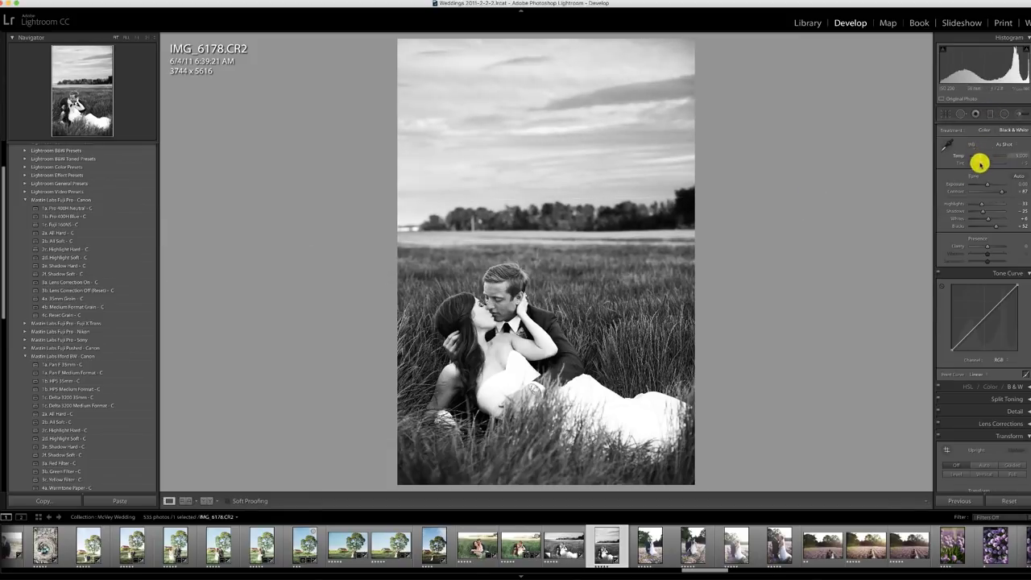
Apply the 1a. Pro 400H Neutral preset to IMG_6192, the couple in the flower field, and warm its temperature to about 5,873
left_click(654, 544)
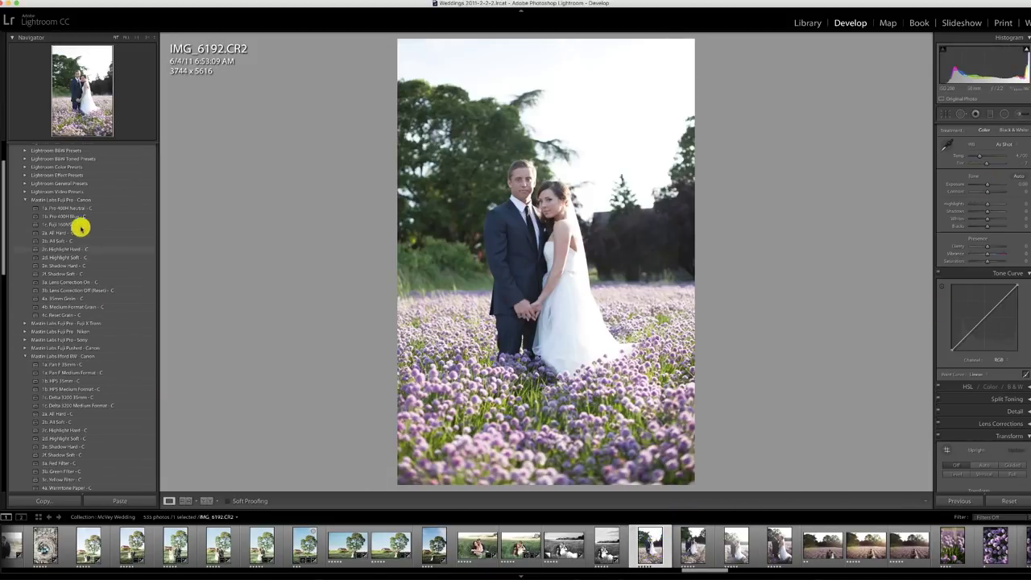
left_click(72, 208)
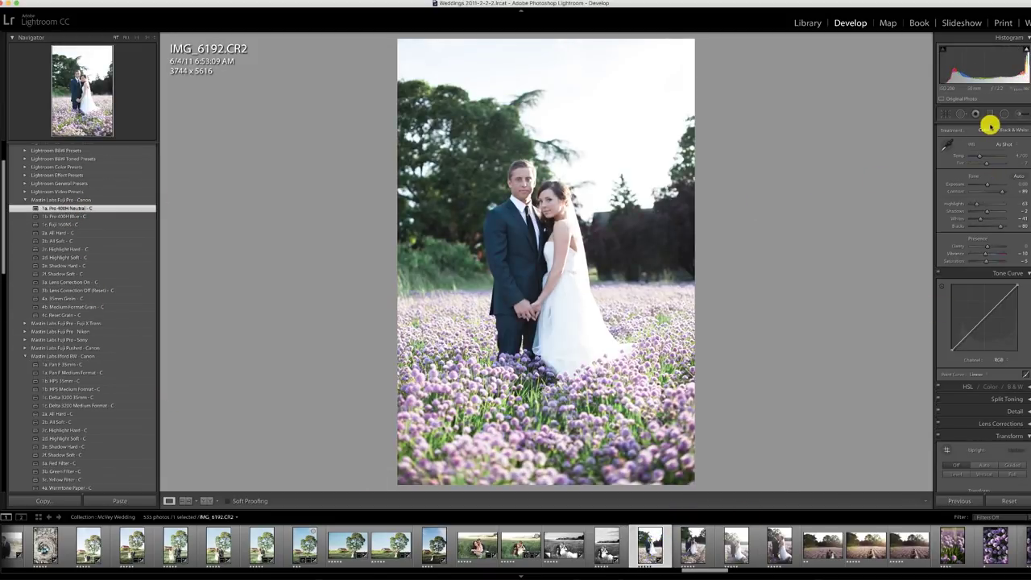
left_click_drag(978, 156, 980, 156)
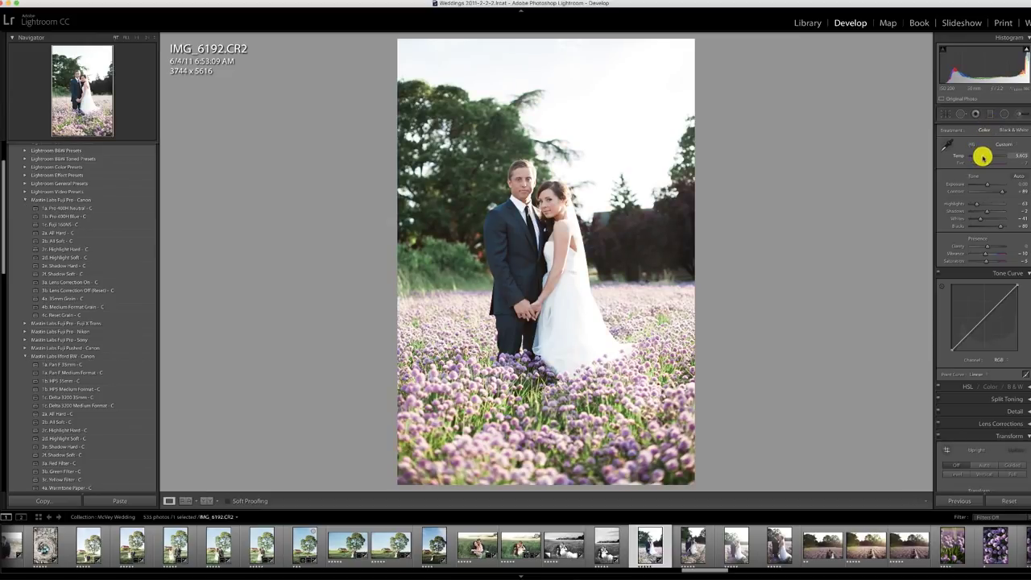
Soften the tones of IMG_6192 with the 2b. All Soft preset and straighten the photo slightly, cropping to about 3623 x 5435
left_click(81, 241)
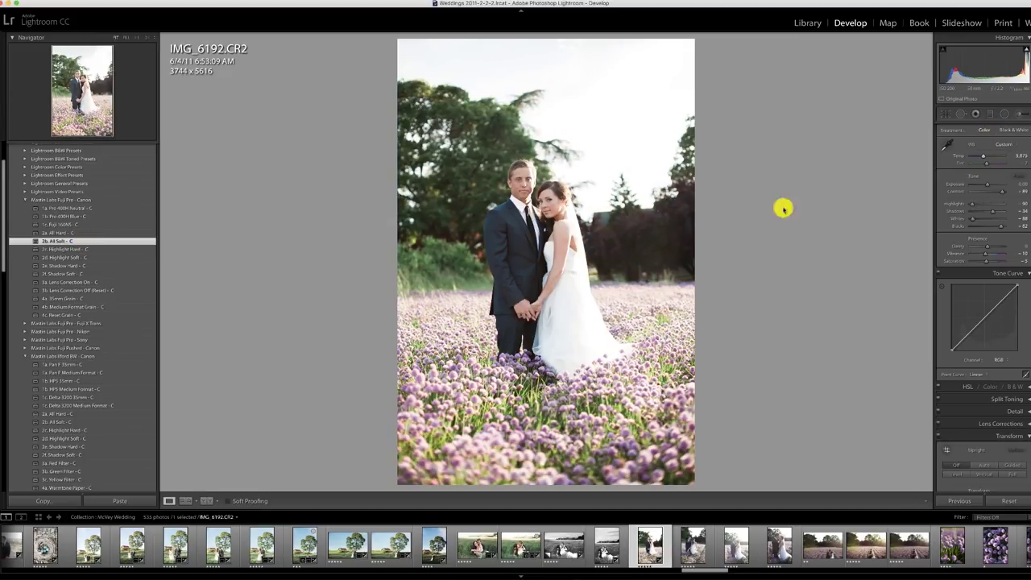
key("r")
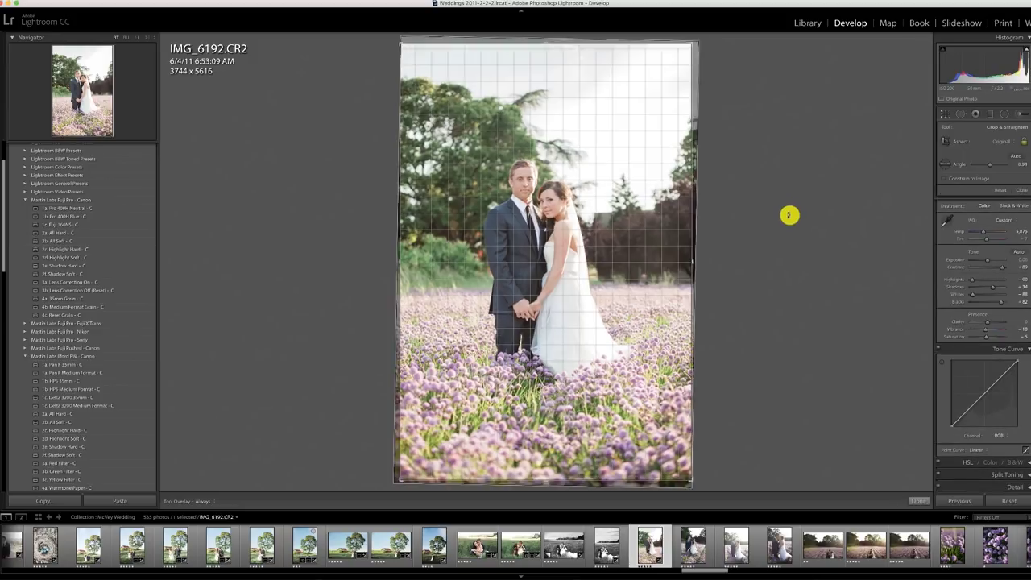
key("r")
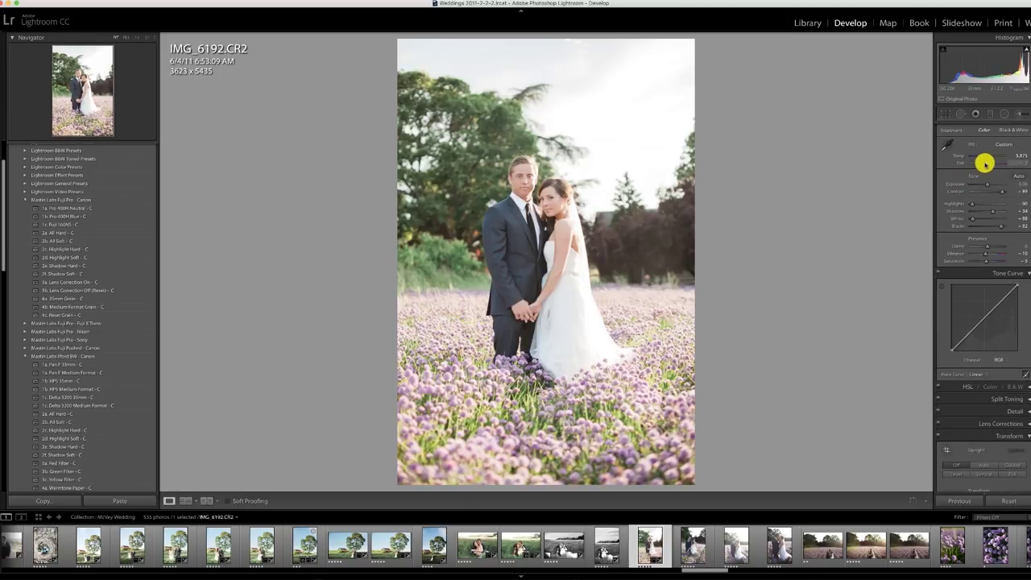
Apply the previous settings to IMG_6195, then straighten it and crop tighter around the walking couple to about 2876 x 4313
left_click(691, 543)
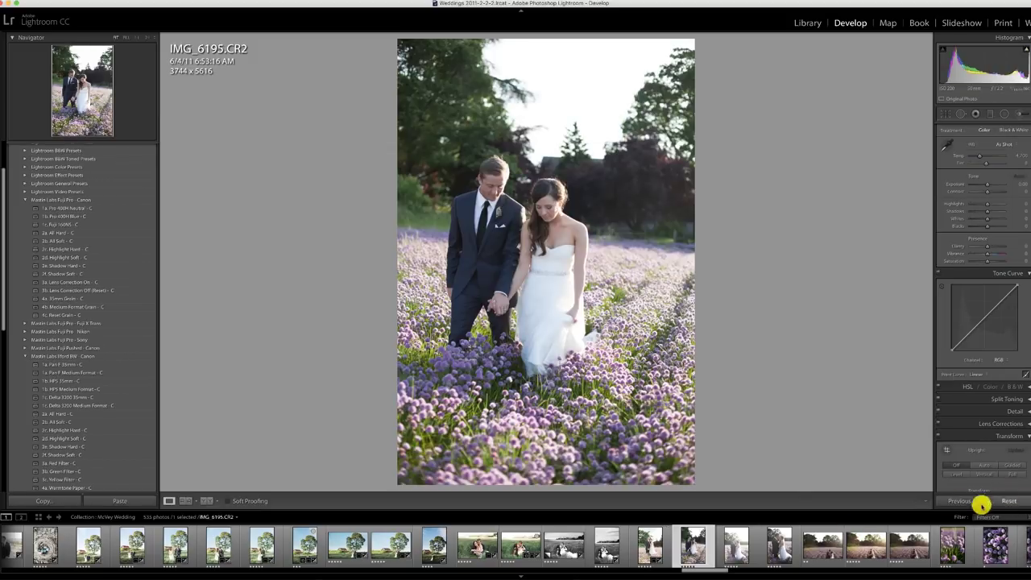
left_click(981, 505)
key("r")
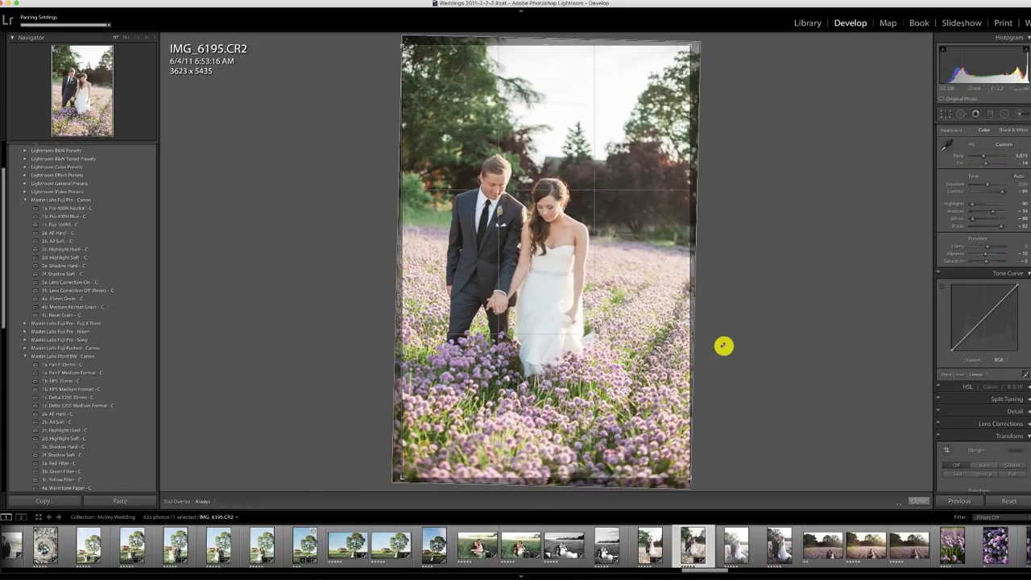
left_click_drag(722, 346, 728, 322)
left_click_drag(678, 457, 661, 441)
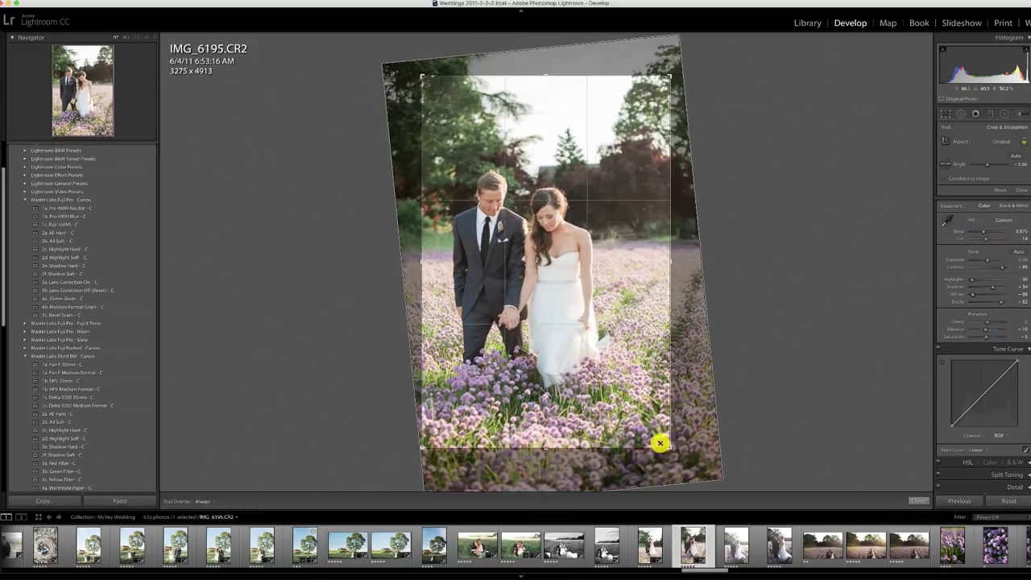
key("Return")
Apply the previous settings to IMG_6205, then reset its crop, straighten it and recrop to about 3406 x 5109
left_click(738, 554)
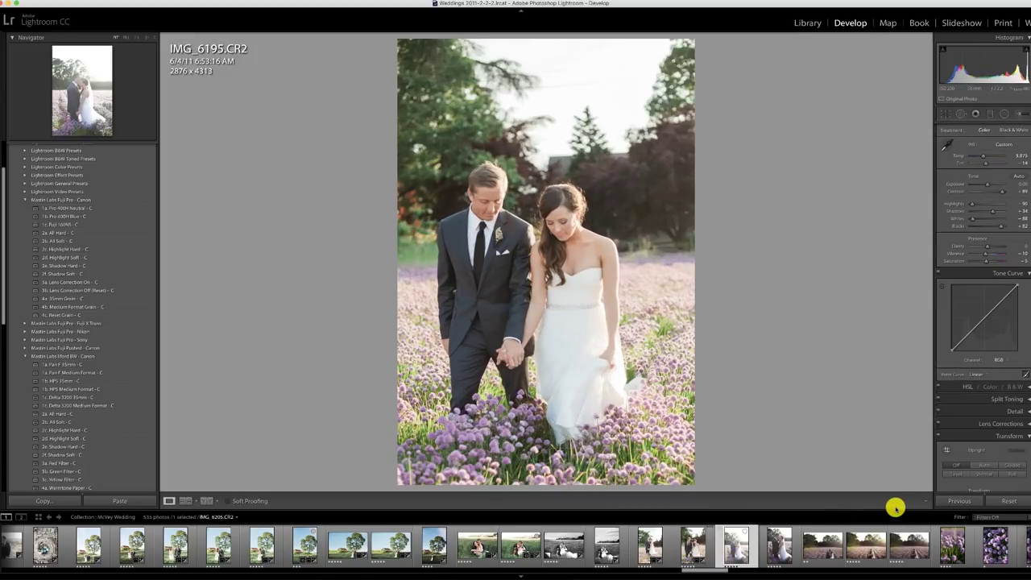
left_click(966, 501)
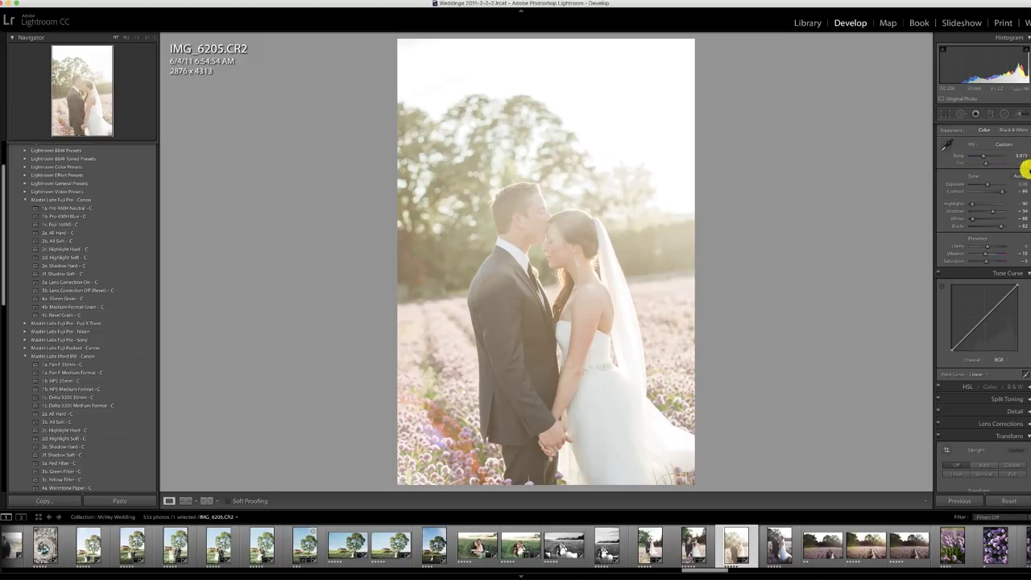
key("r")
left_click(997, 189)
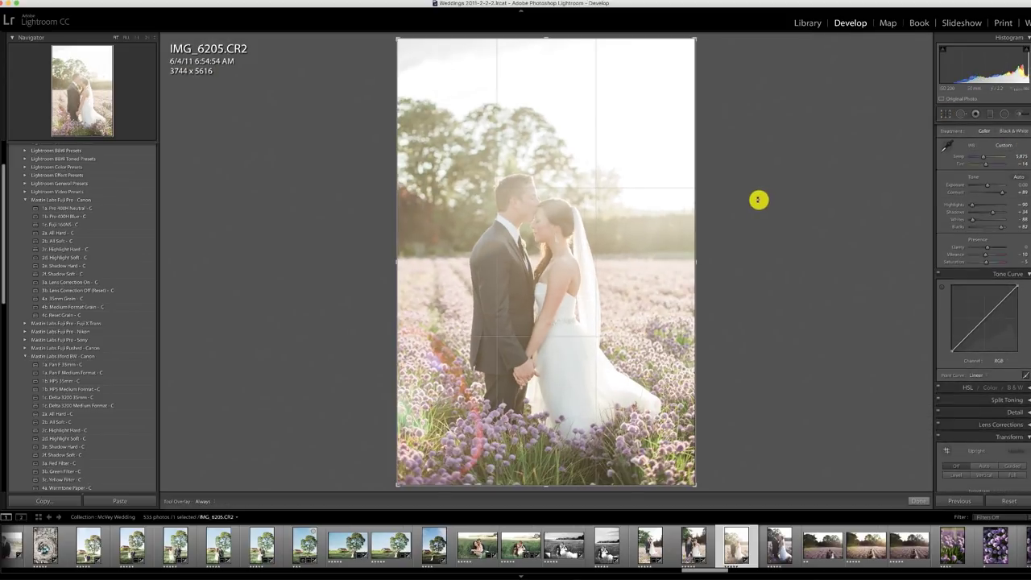
left_click_drag(754, 200, 755, 205)
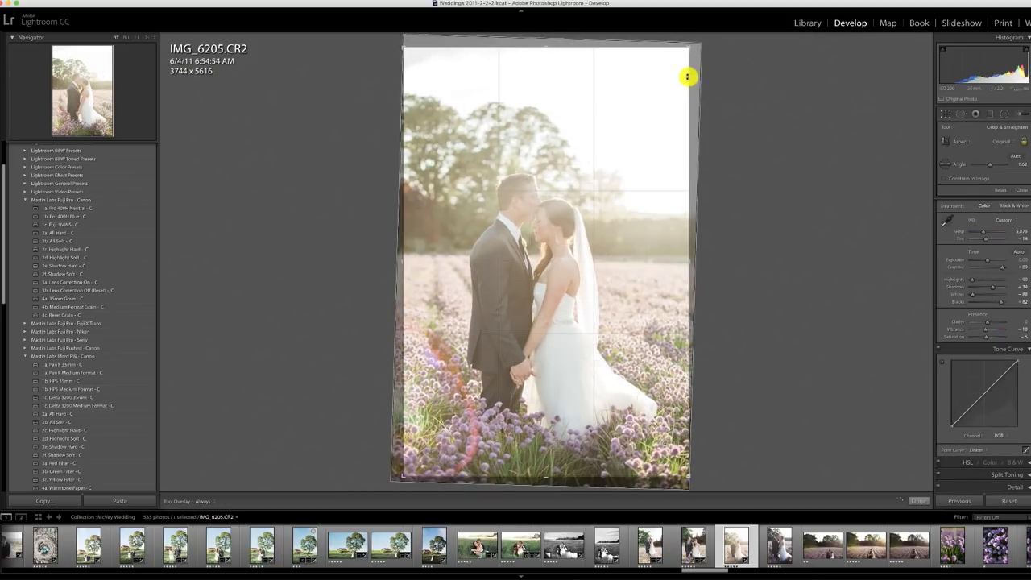
left_click_drag(685, 44, 679, 51)
key("r")
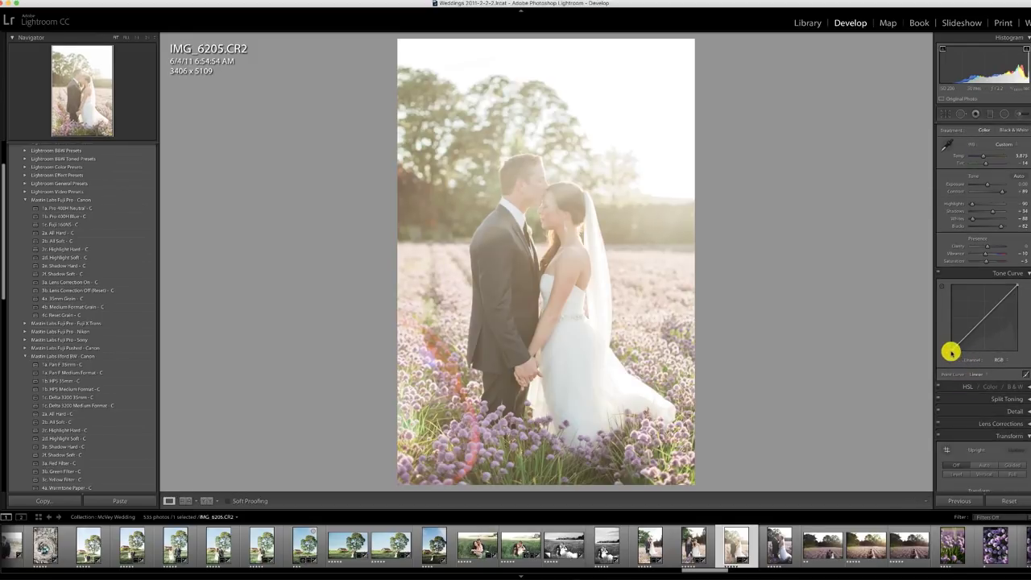
Deepen the blacks in IMG_6205 by moving the tone curve's black point inward to about 18%, and fine-tune the exposure
left_click_drag(950, 351, 963, 351)
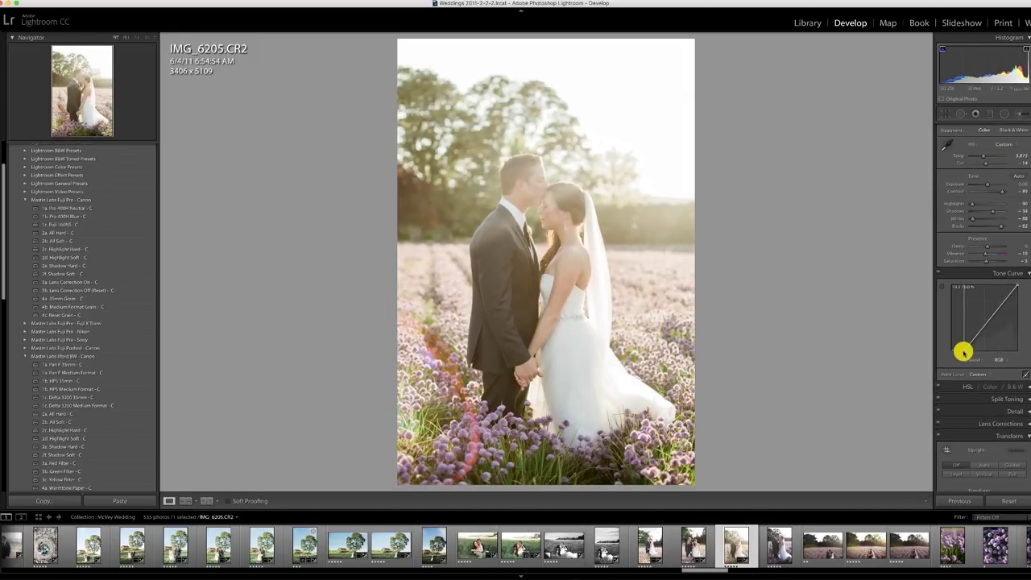
left_click_drag(984, 181, 988, 183)
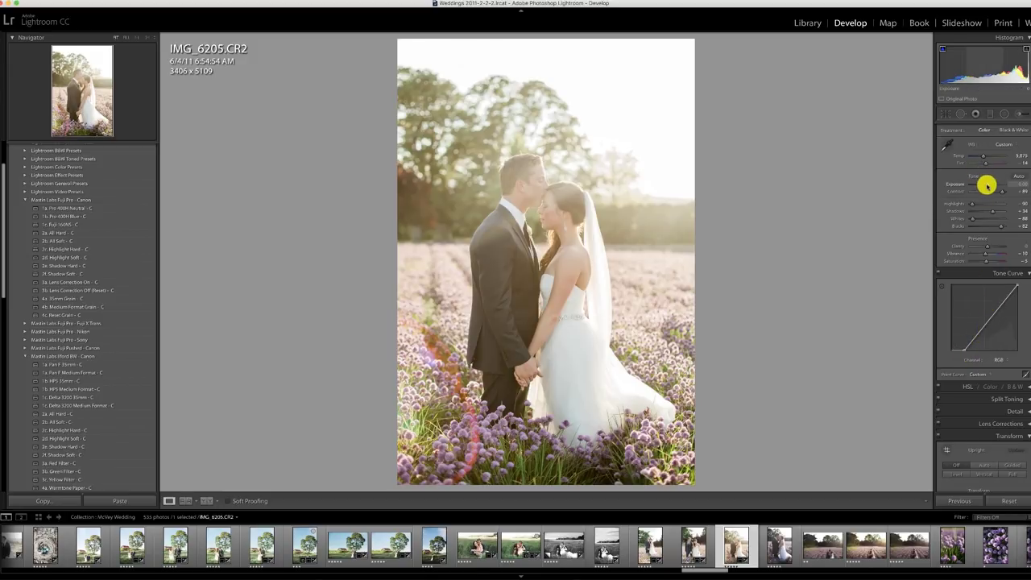
Apply the 1a. Pro 400H Neutral preset to IMG_6208 and raise its exposure to +0.60
left_click(824, 544)
key("j")
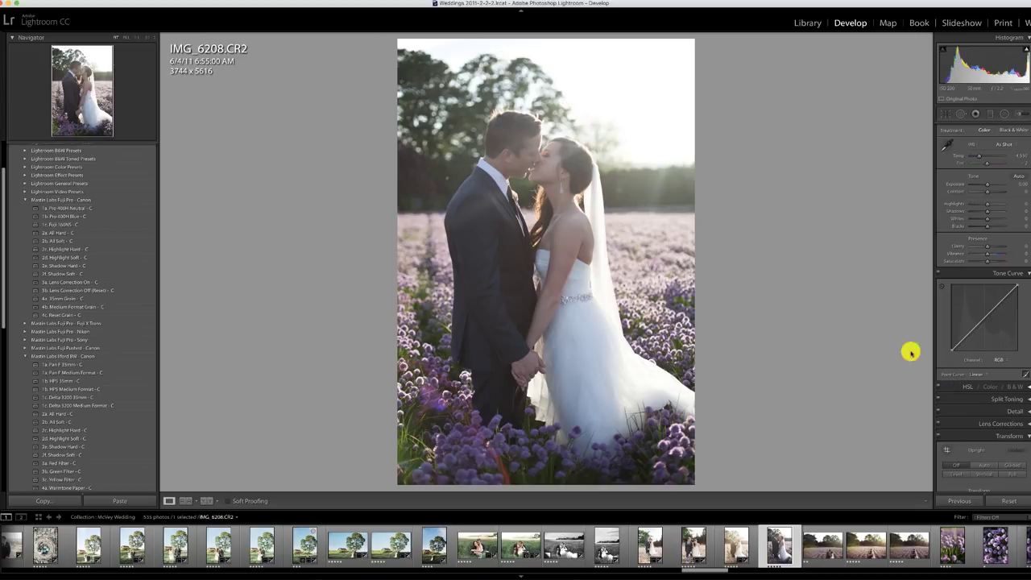
left_click(71, 208)
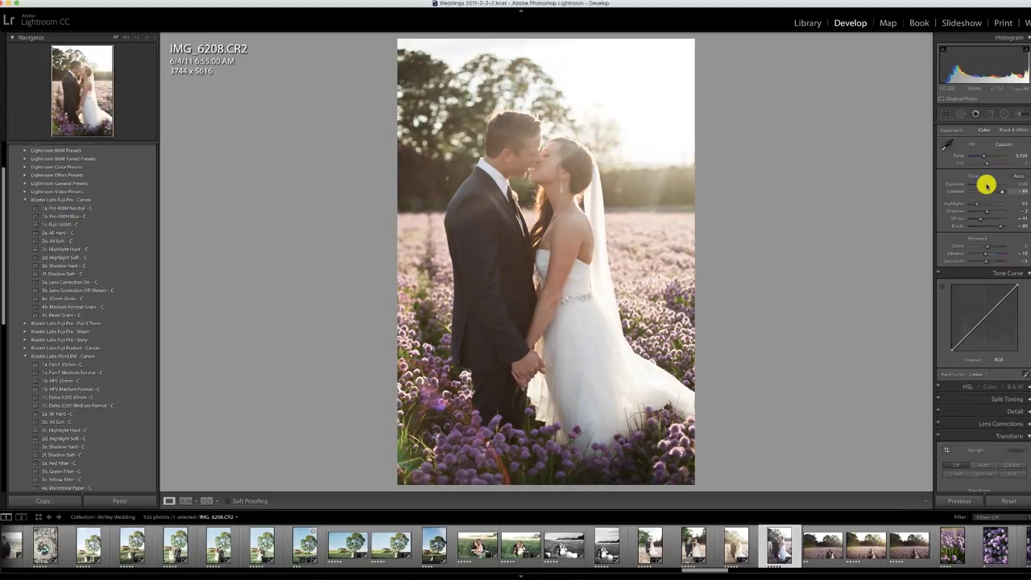
left_click_drag(986, 185, 989, 186)
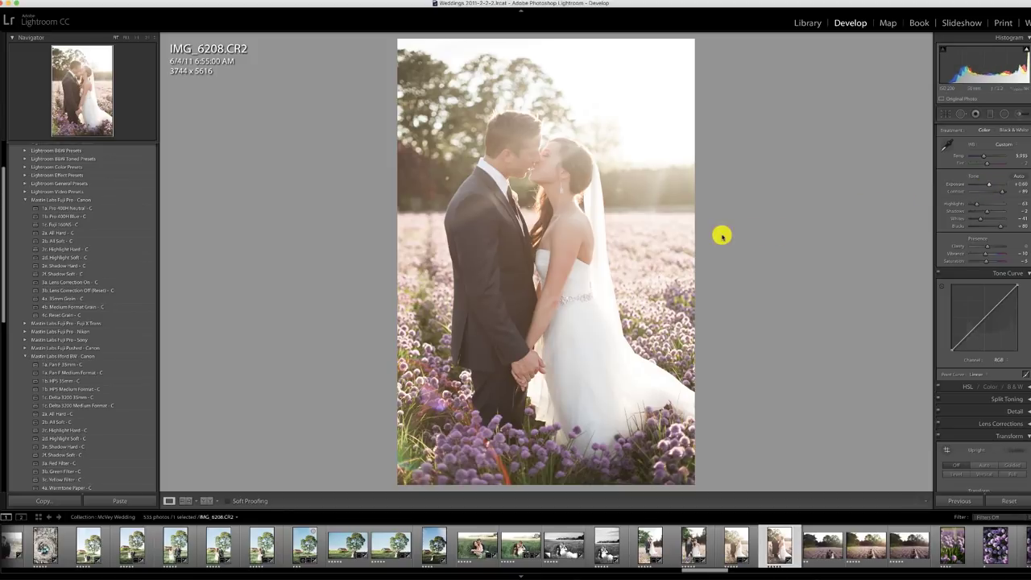
key("r")
key("Return")
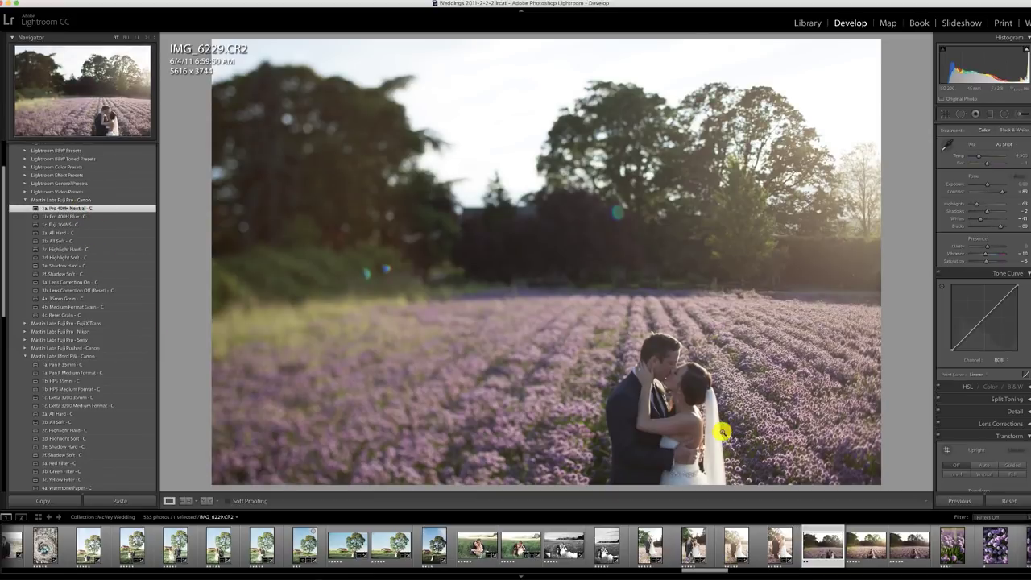
Raise the exposure of IMG_6229 to +0.65 and apply its settings to IMG_6233-Edit.tif and IMG_6233.CR2
left_click_drag(984, 184, 990, 185)
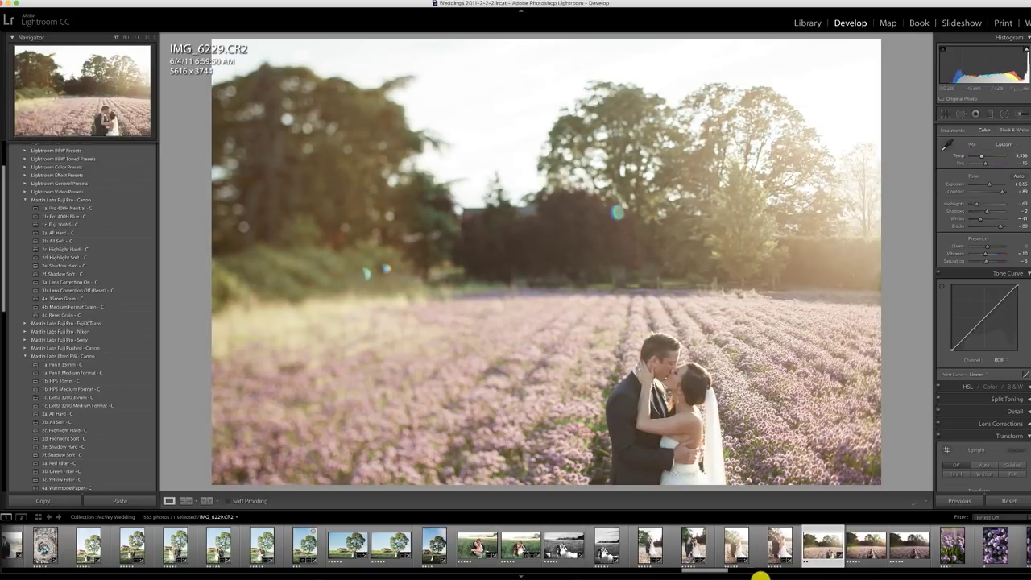
left_click(868, 546)
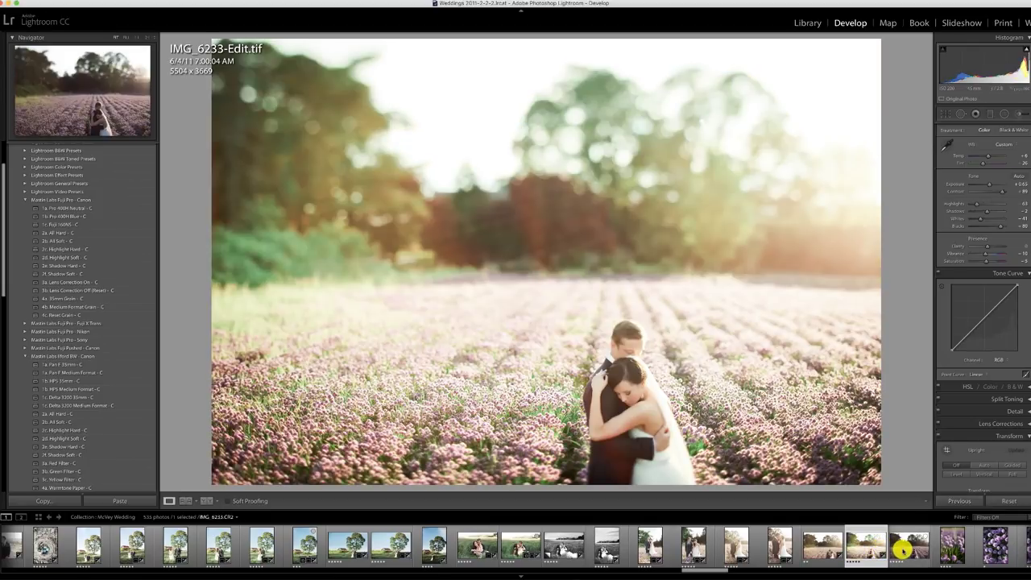
left_click(902, 550)
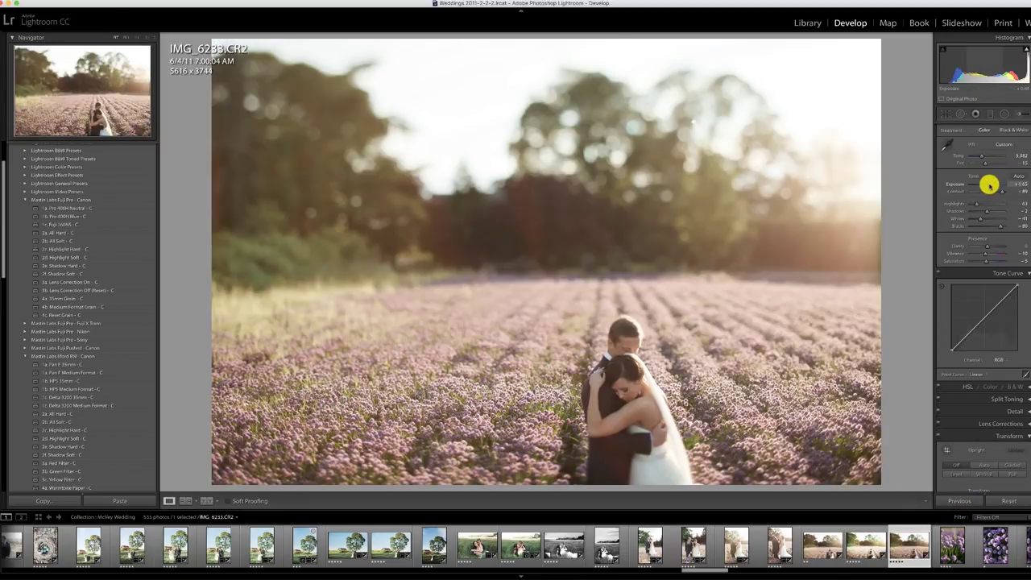
left_click_drag(989, 185, 990, 184)
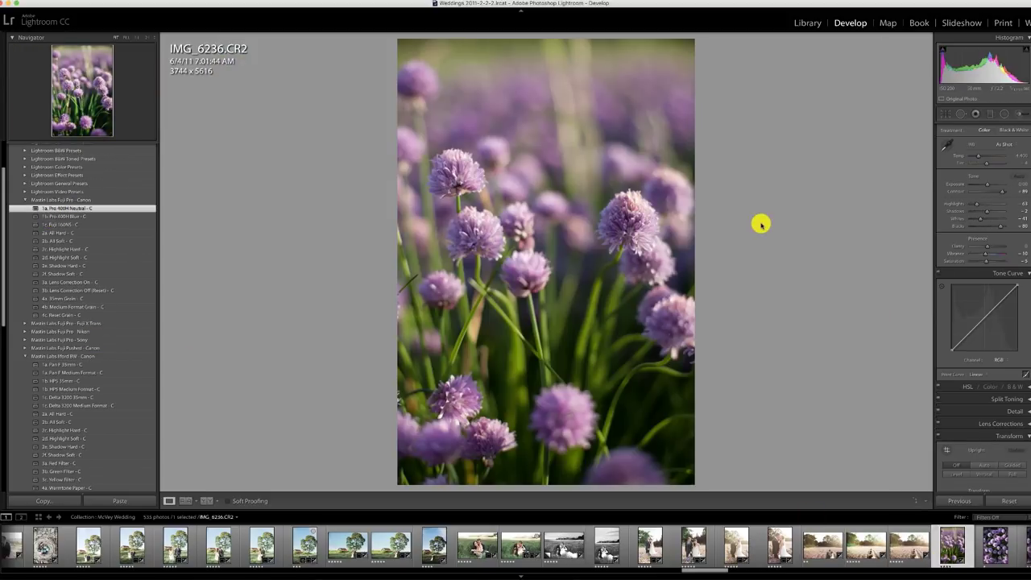
Warm and brighten the flower photo IMG_6236, and synchronize its settings to the two purple flower photos that follow it
left_click_drag(976, 155, 989, 184)
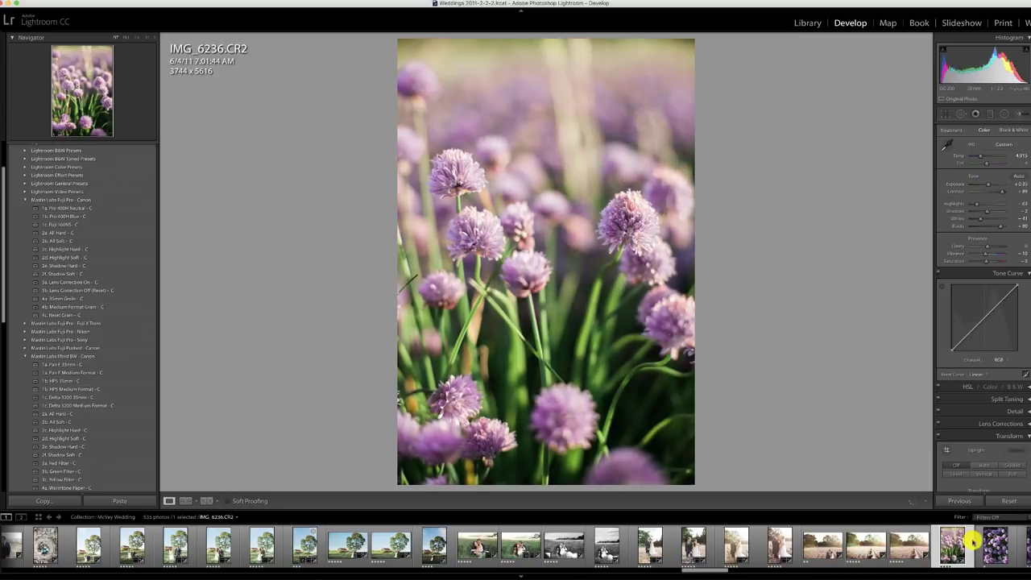
scroll(926, 545, "down", 5)
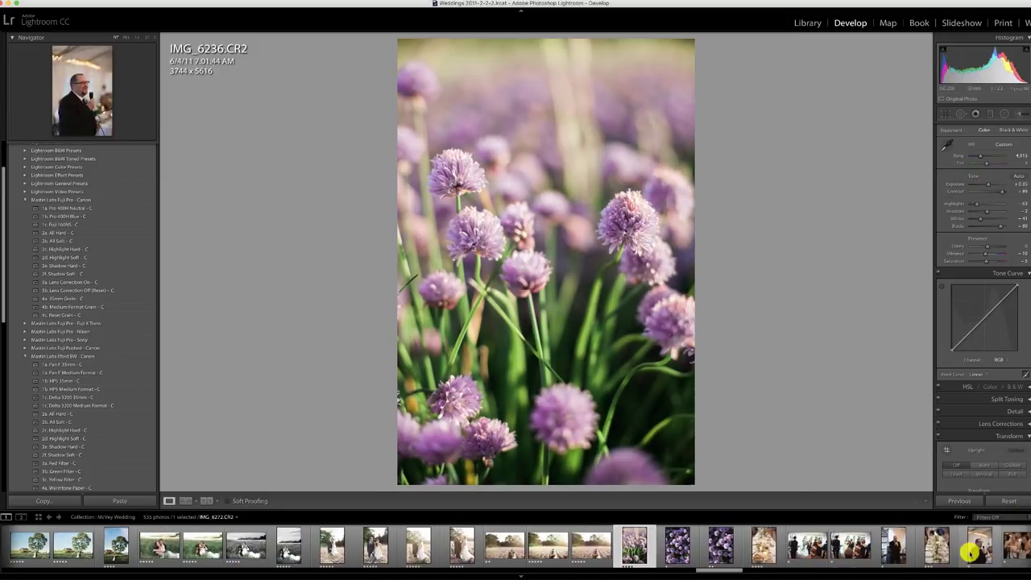
left_click(714, 550, "shift")
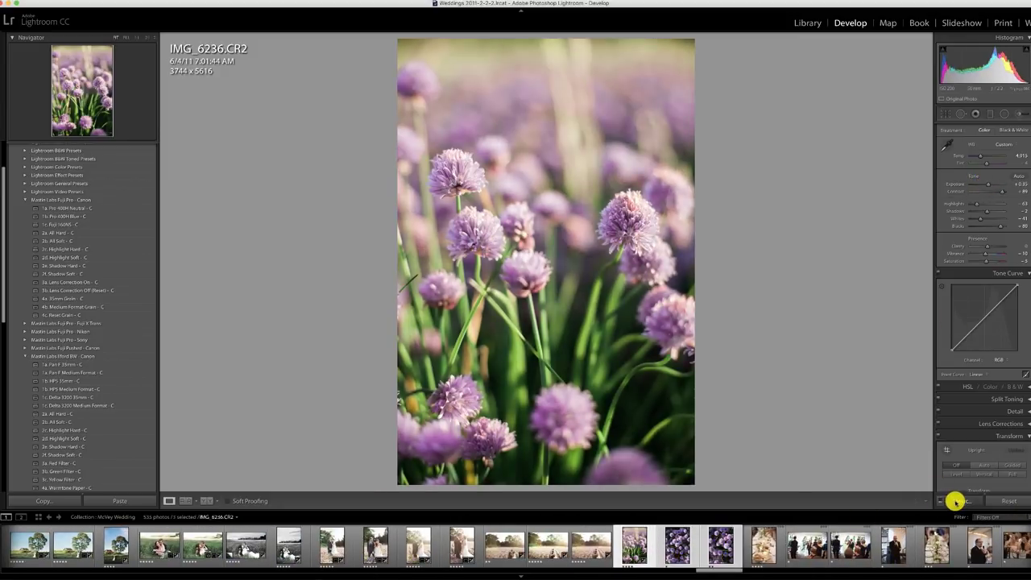
left_click(954, 500)
left_click(628, 200)
Apply the 1a. Pro 400H Neutral preset to the table photo IMG_6255 and raise its exposure to +0.45
key("Right")
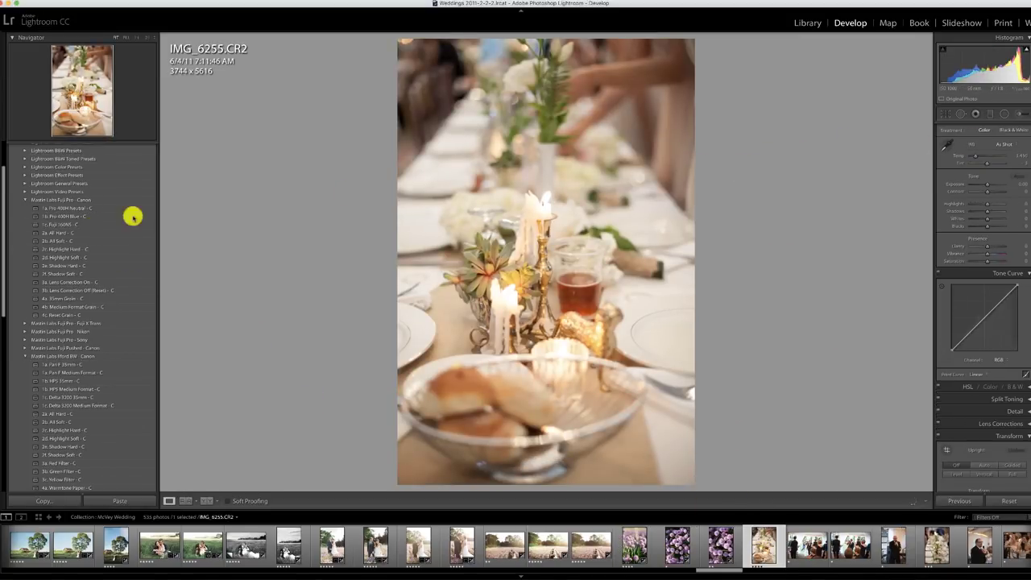
left_click(58, 207)
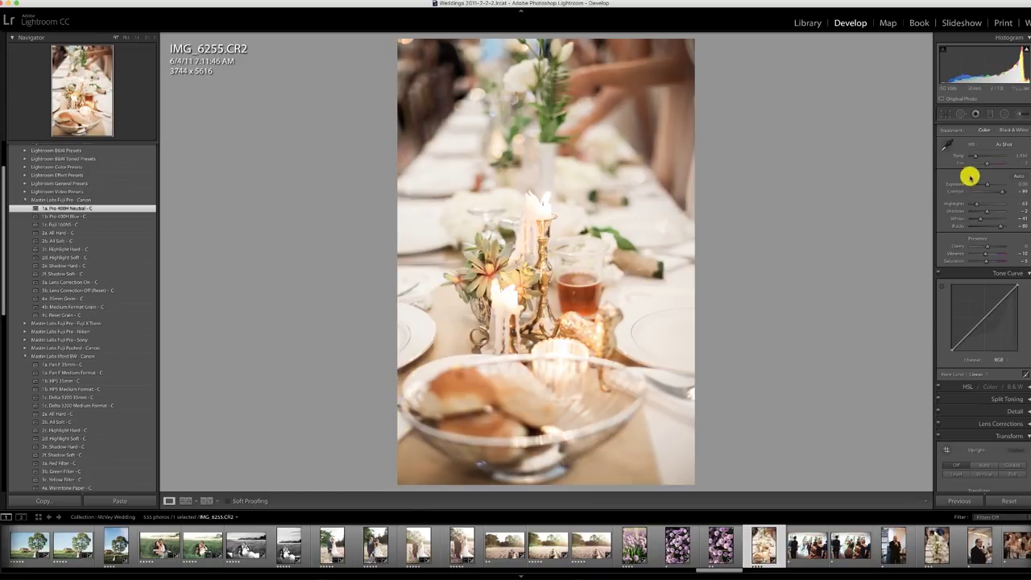
left_click_drag(985, 184, 987, 186)
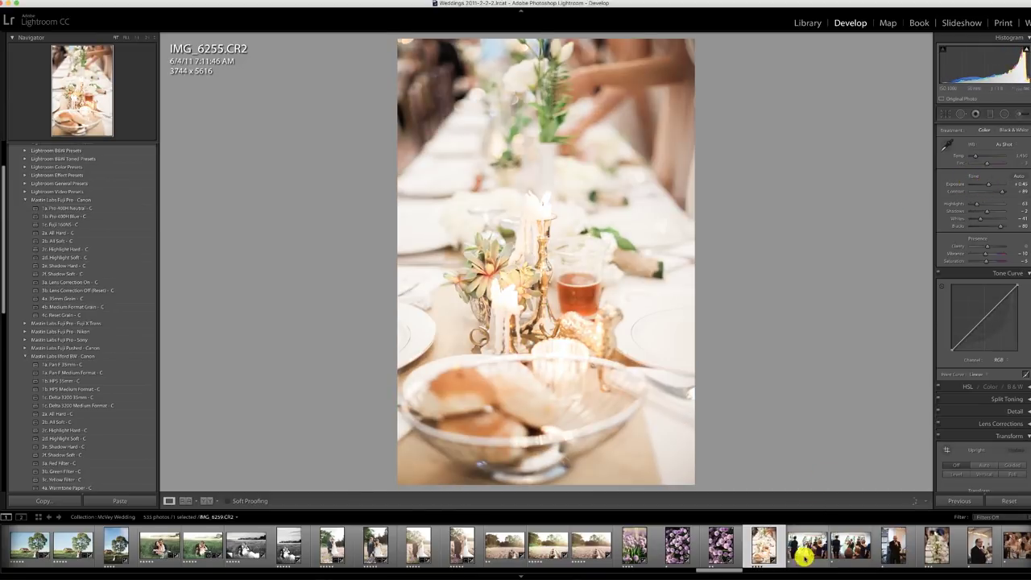
Apply the previous photo's develop settings to the reception entrance photos IMG_6259 and IMG_6260
scroll(805, 550, "right", 2)
scroll(711, 550, "right", 6)
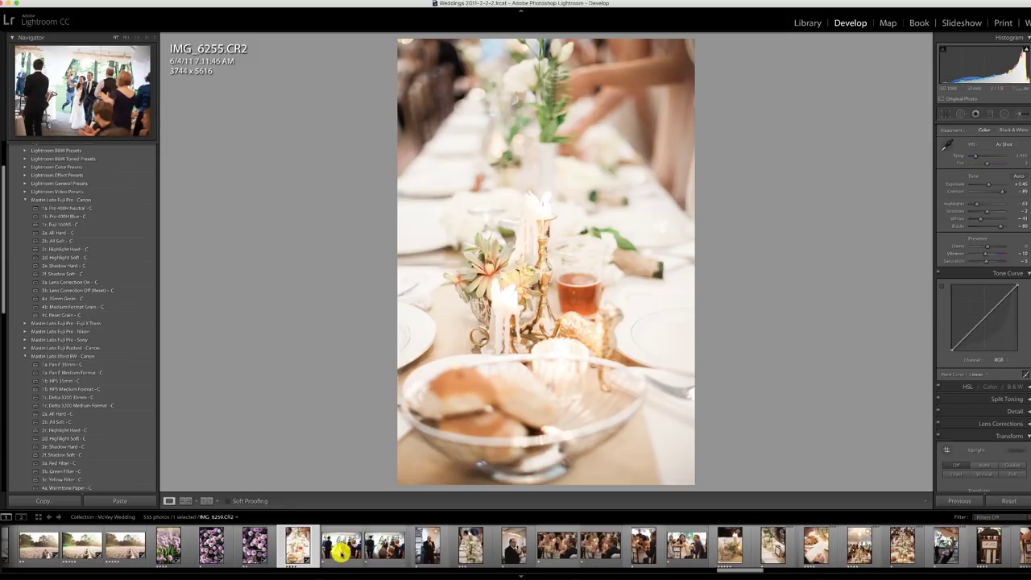
left_click(341, 545)
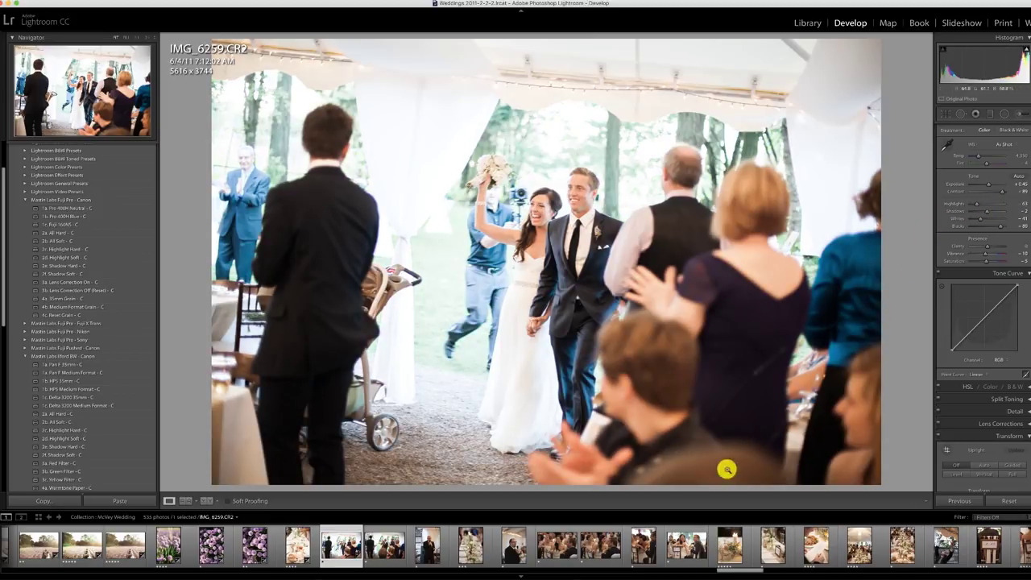
left_click(385, 546)
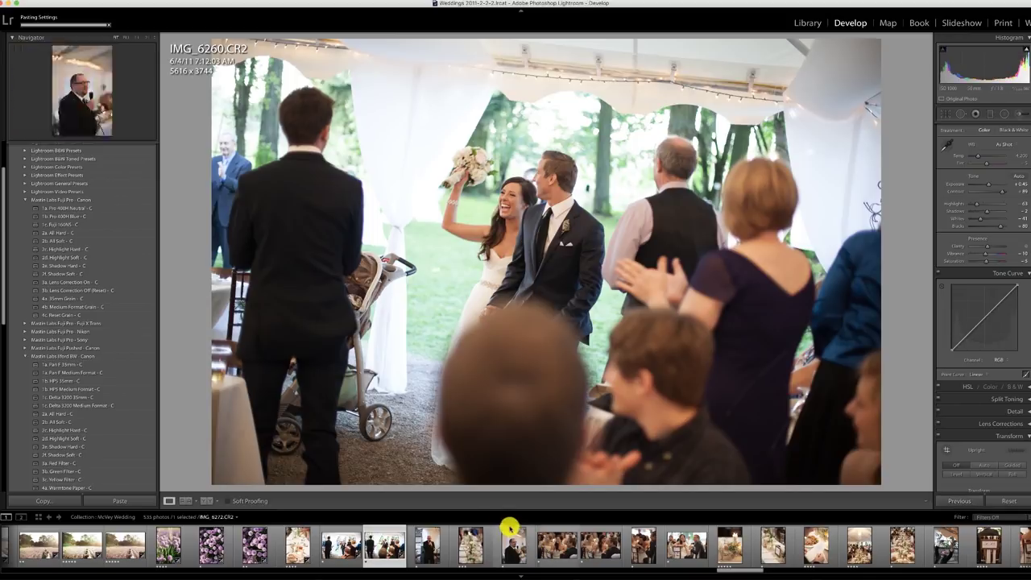
Convert the speech photo IMG_6266 to black and white with the 1b. HP5 35mm preset and set exposure to +1.00
left_click(427, 544)
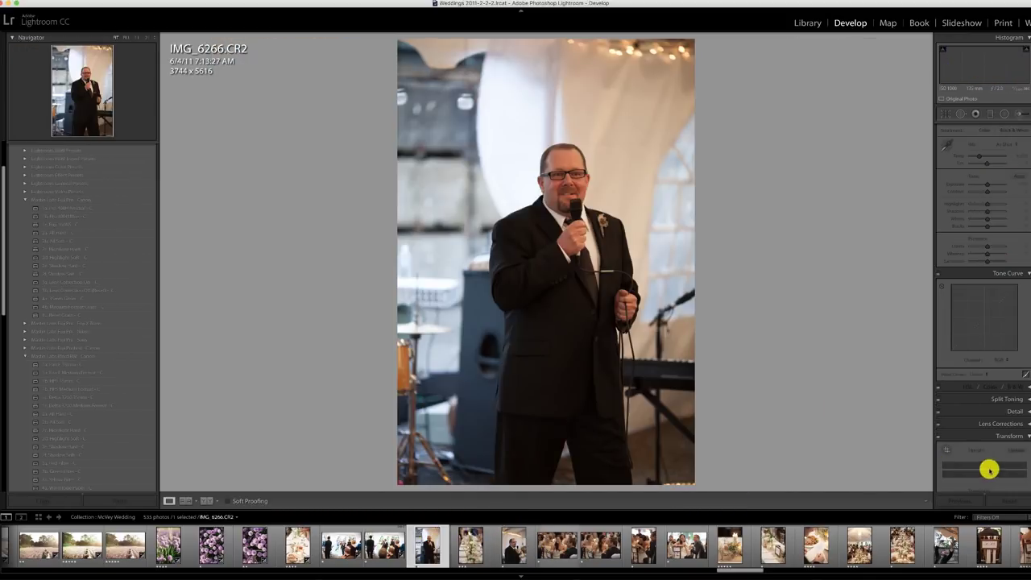
left_click(71, 381)
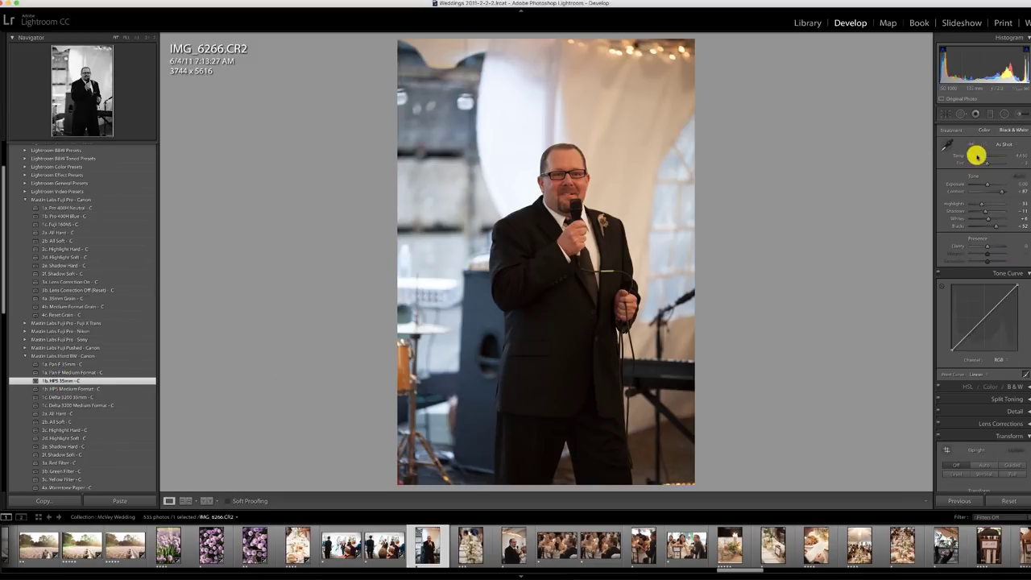
left_click(988, 184)
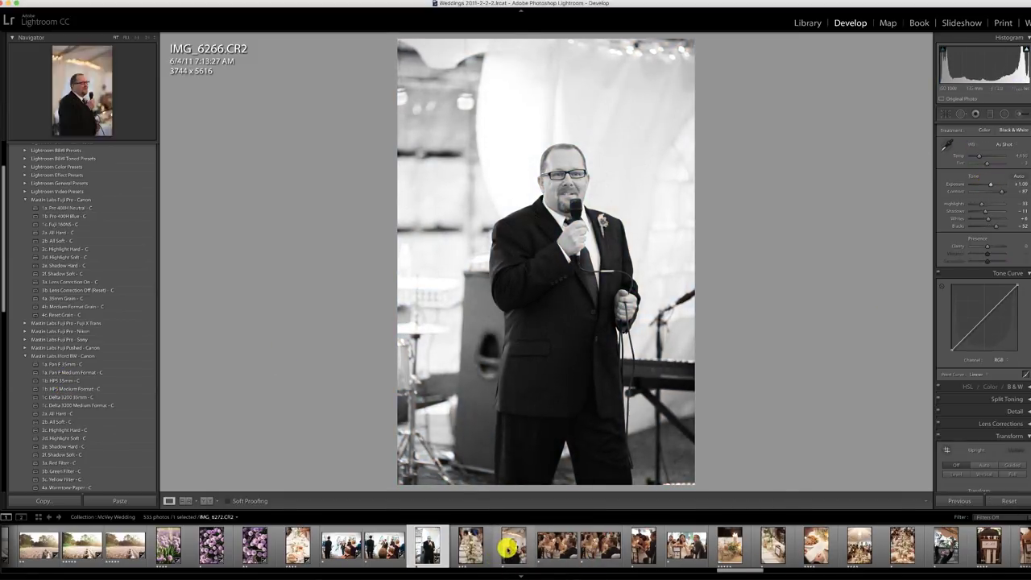
Apply the 1a. Pro 400H Neutral preset to the table photo IMG_6267 and raise its exposure to +0.55
left_click(472, 546)
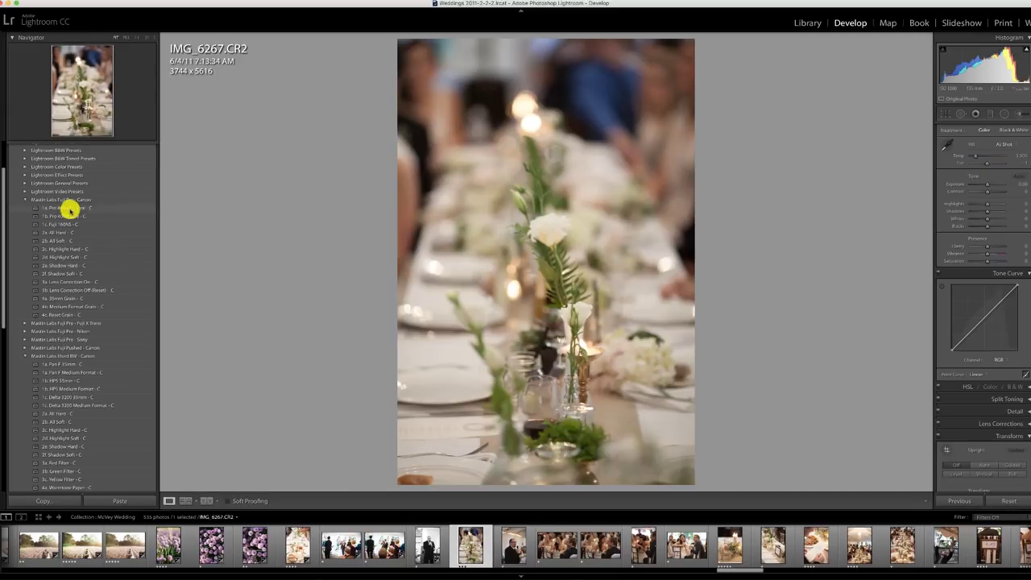
left_click(70, 207)
left_click_drag(987, 184, 990, 183)
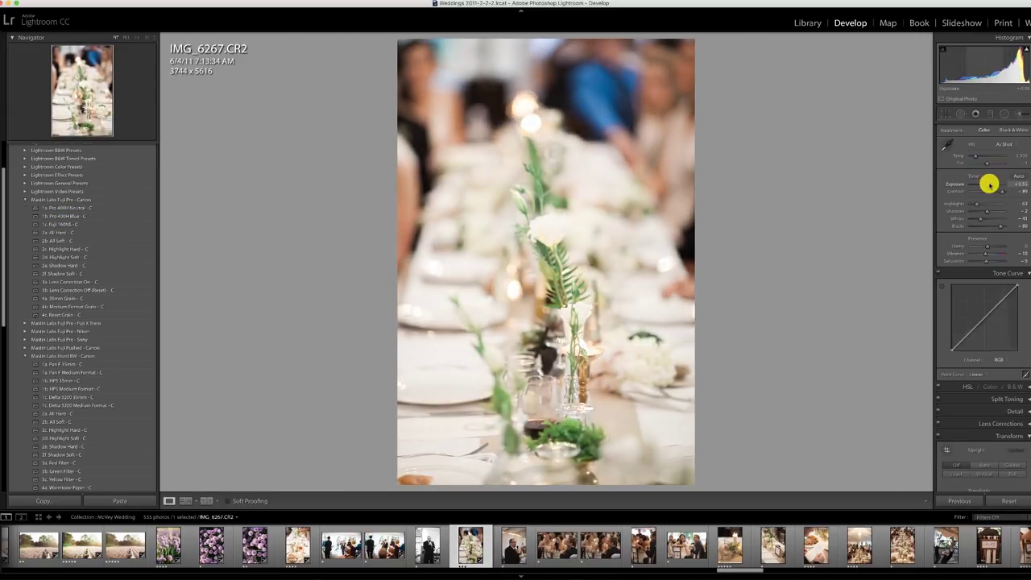
Apply the 1a. Pan F 35mm preset to IMG_6272 with exposure +0.90, and reuse its settings on IMG_6277 and IMG_6278
left_click(514, 554)
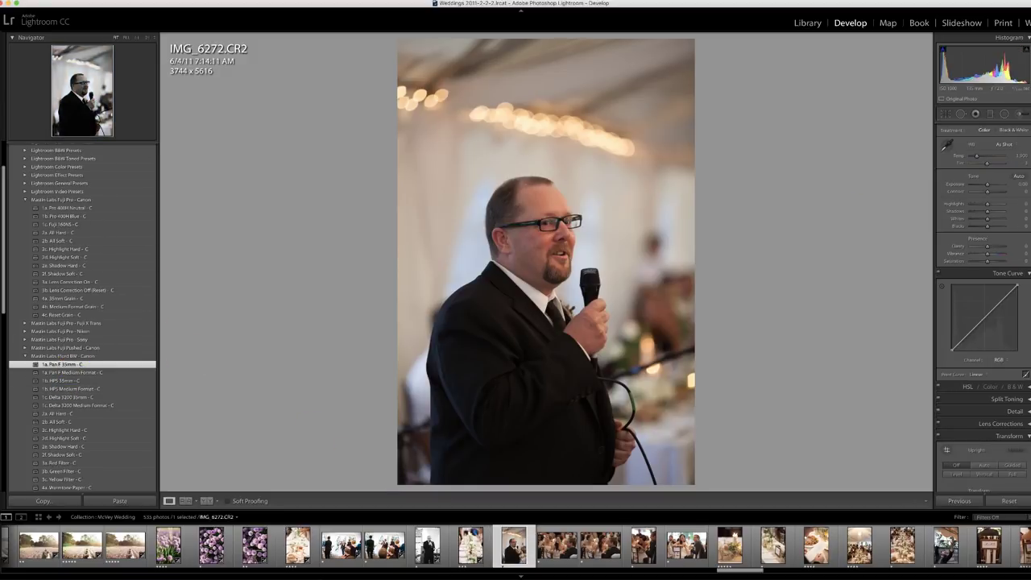
left_click_drag(987, 188, 990, 187)
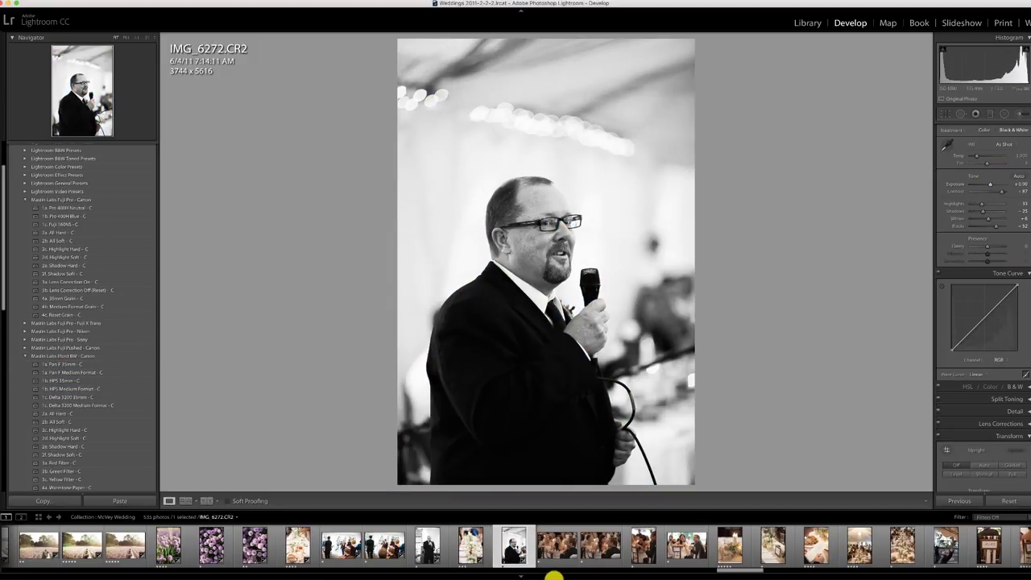
left_click(557, 549)
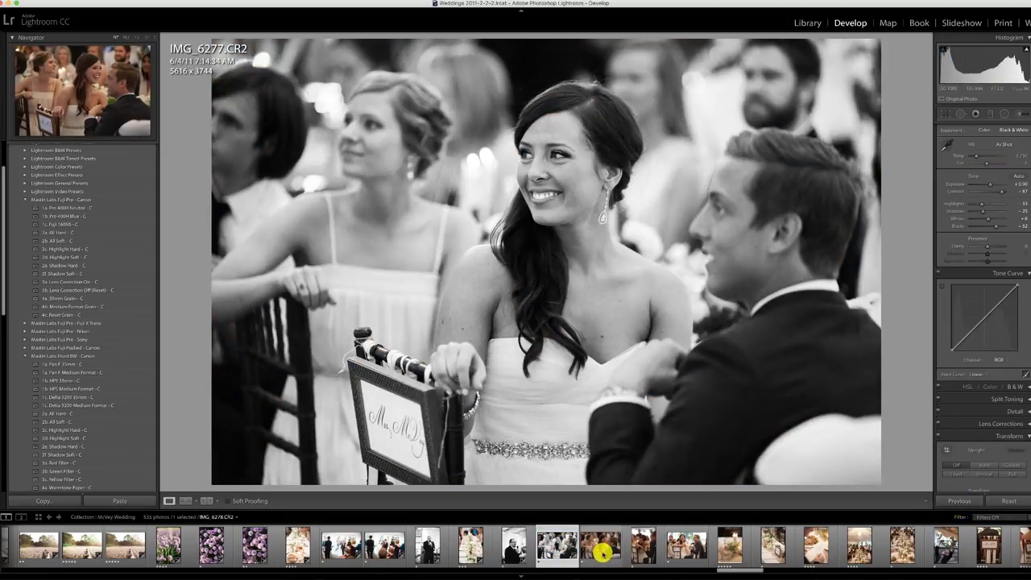
left_click(601, 549)
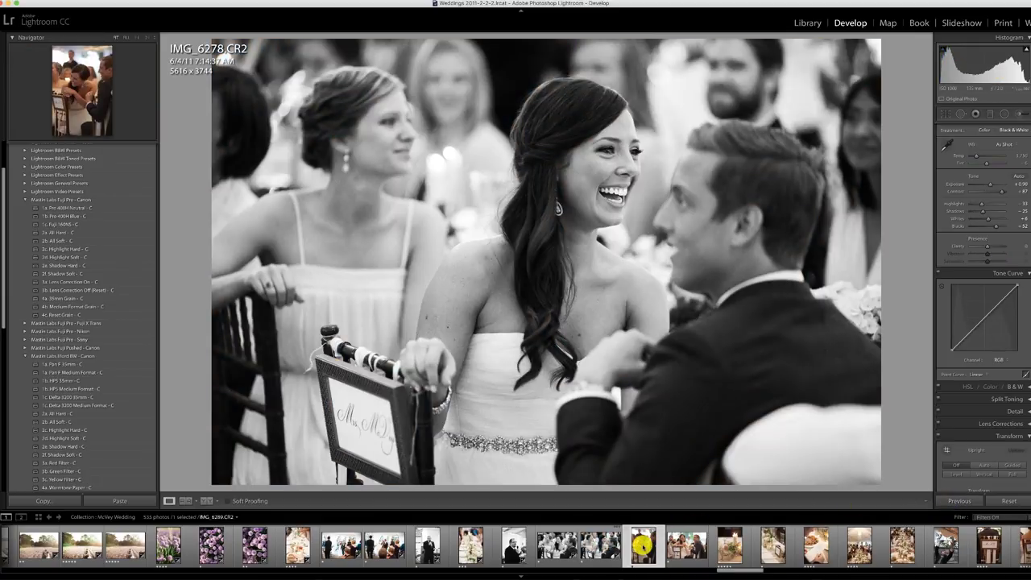
Apply the 1a. Pro 400H Neutral preset to IMG_6289 and raise its exposure to +1.05
left_click(643, 546)
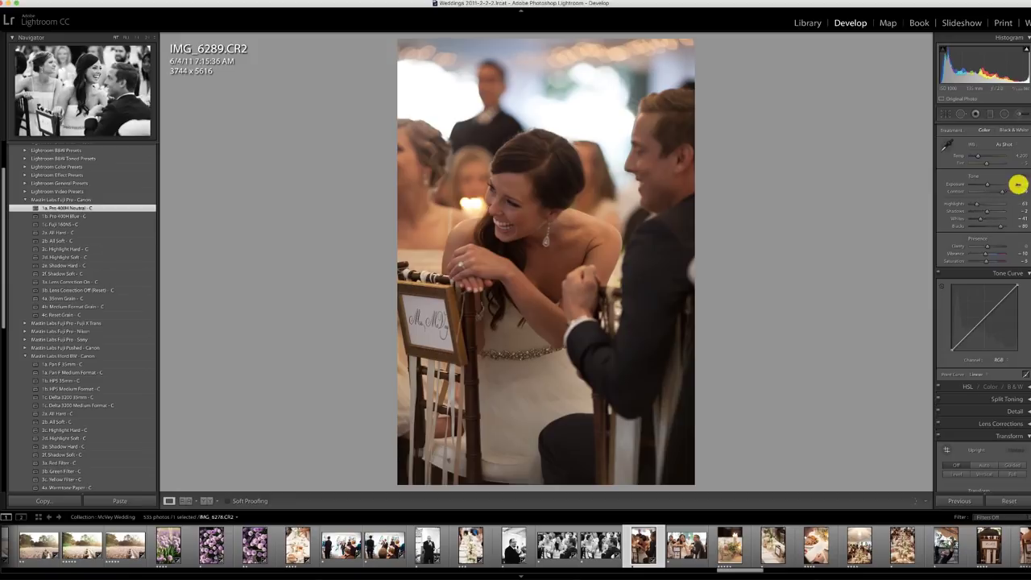
left_click_drag(1018, 185, 991, 186)
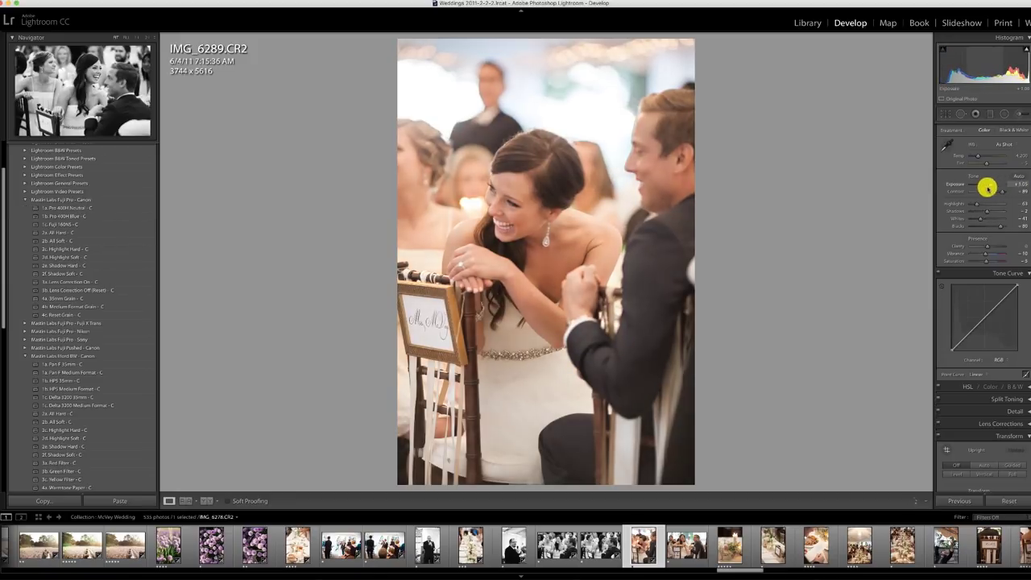
Apply the previous photo's settings to IMG_6296, reduce its exposure to +0.05 and cool its white balance temperature
left_click(687, 548)
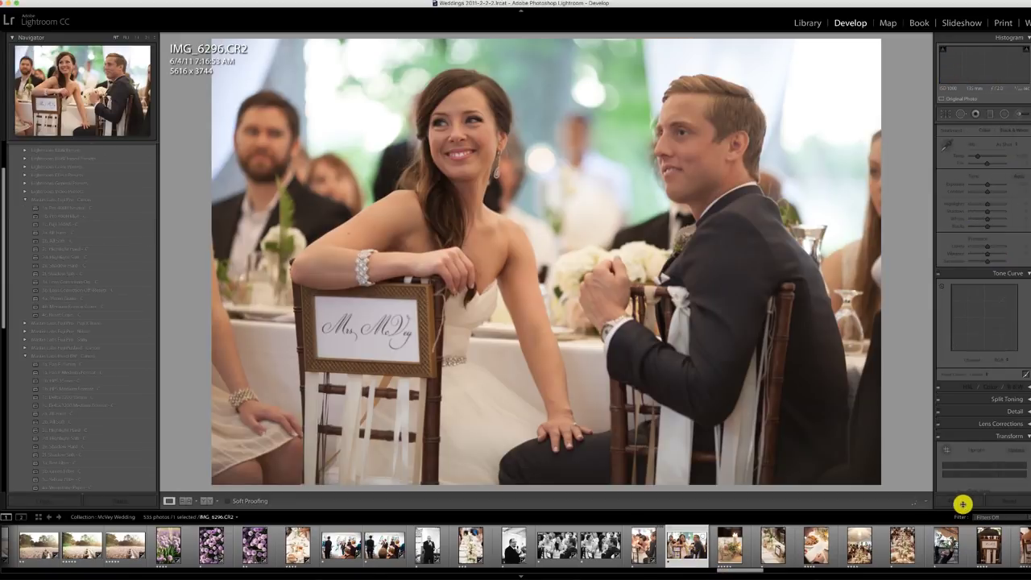
left_click(959, 501)
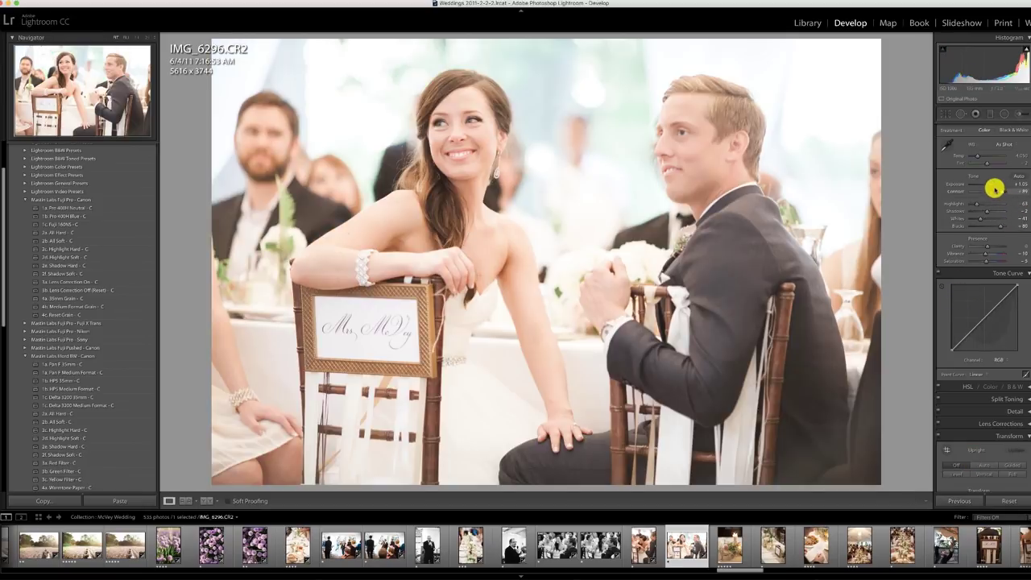
left_click_drag(994, 188, 988, 186)
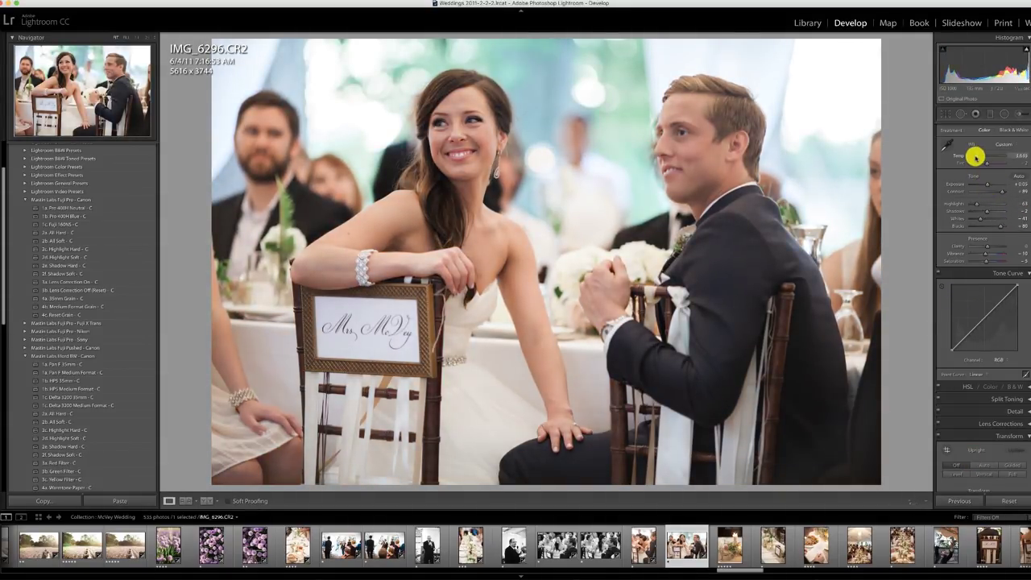
Apply the 1a. Pro 400H Neutral preset to IMG_6303, raise its exposure, and carry its settings over to IMG_6307
left_click(729, 545)
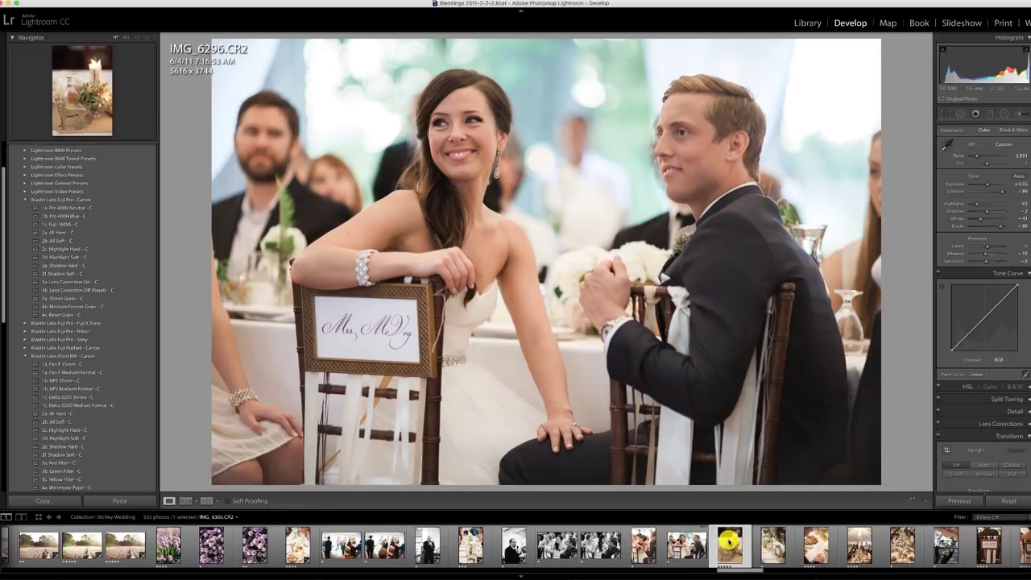
left_click(82, 208)
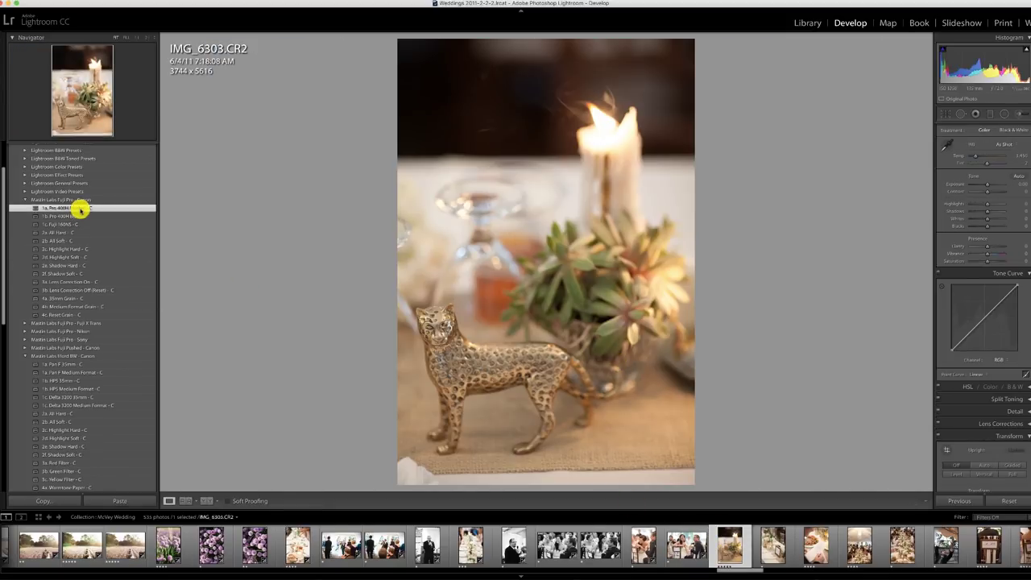
left_click_drag(987, 185, 988, 186)
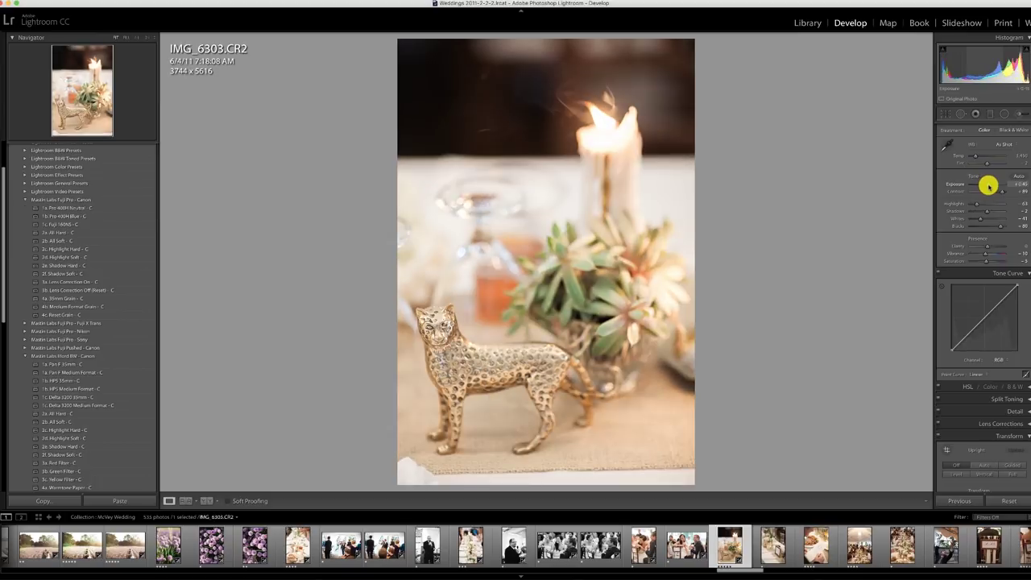
left_click(775, 545)
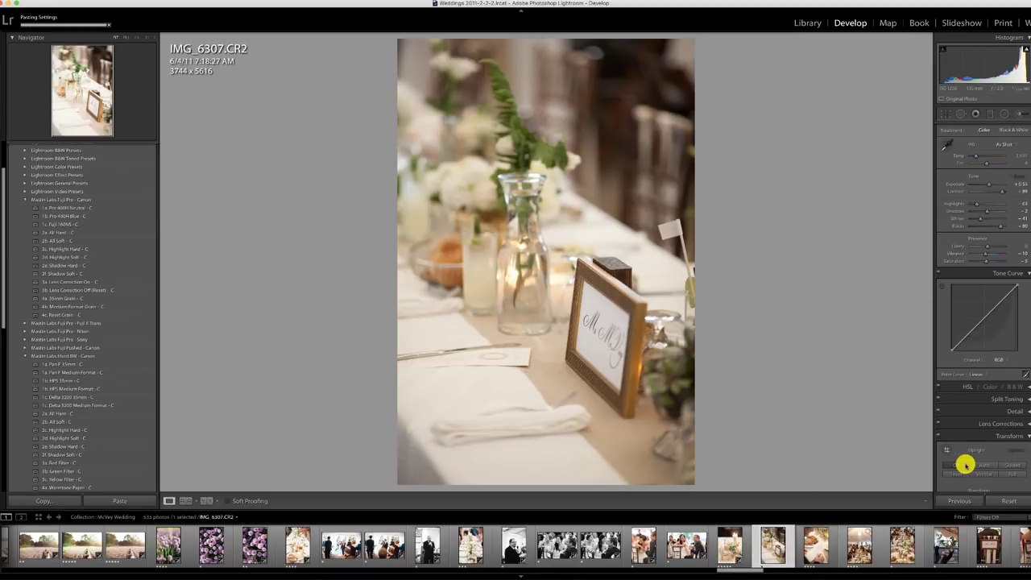
Apply the previous photo's settings to IMG_6311 and lower its exposure to bring back detail in the menu card
left_click(813, 546)
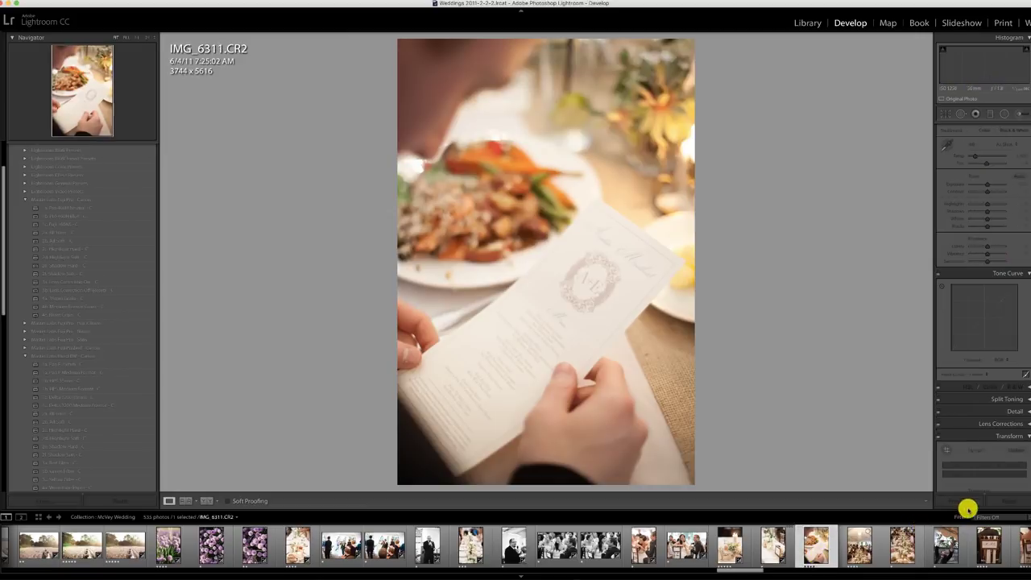
left_click(961, 501)
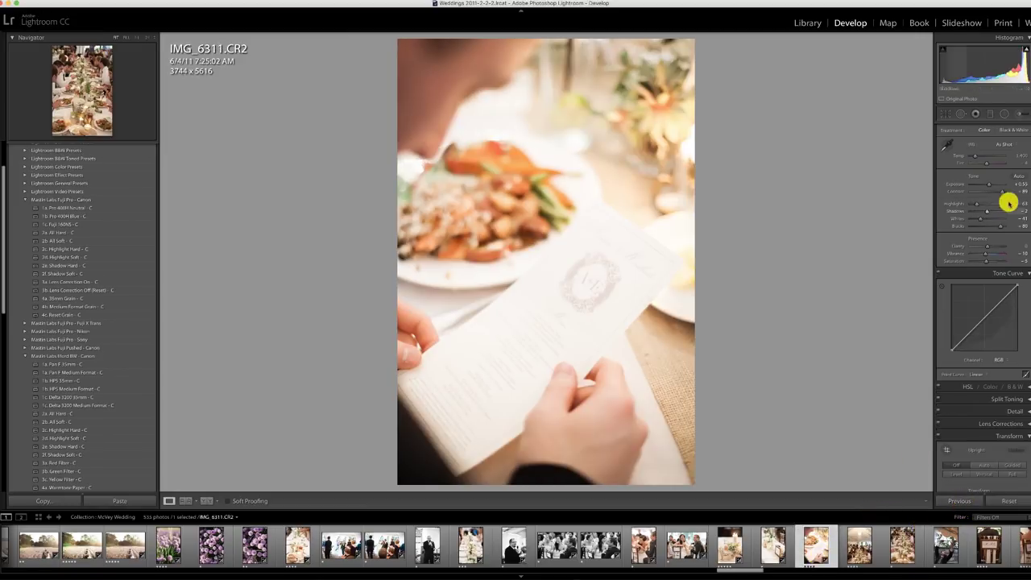
left_click_drag(989, 187, 985, 185)
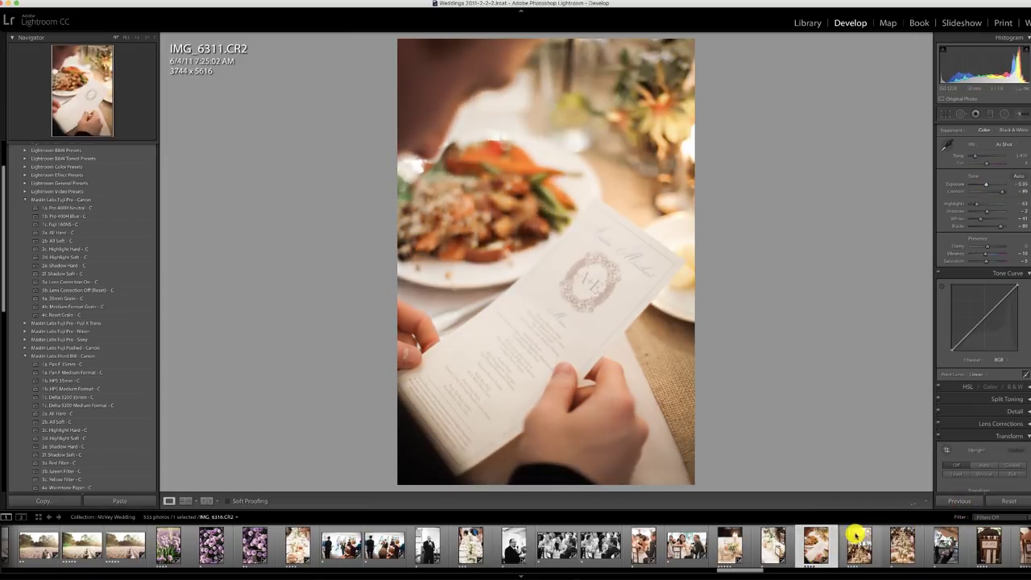
Apply the 1a. Pro 400H Neutral preset to IMG_6316, raise its exposure slightly and cool its white balance temperature
left_click(858, 541)
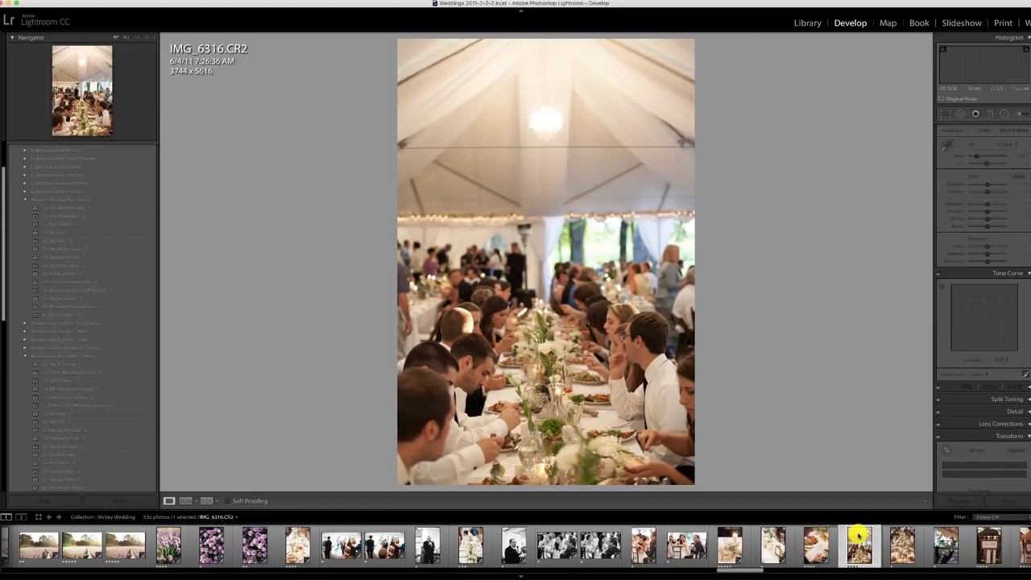
left_click(80, 207)
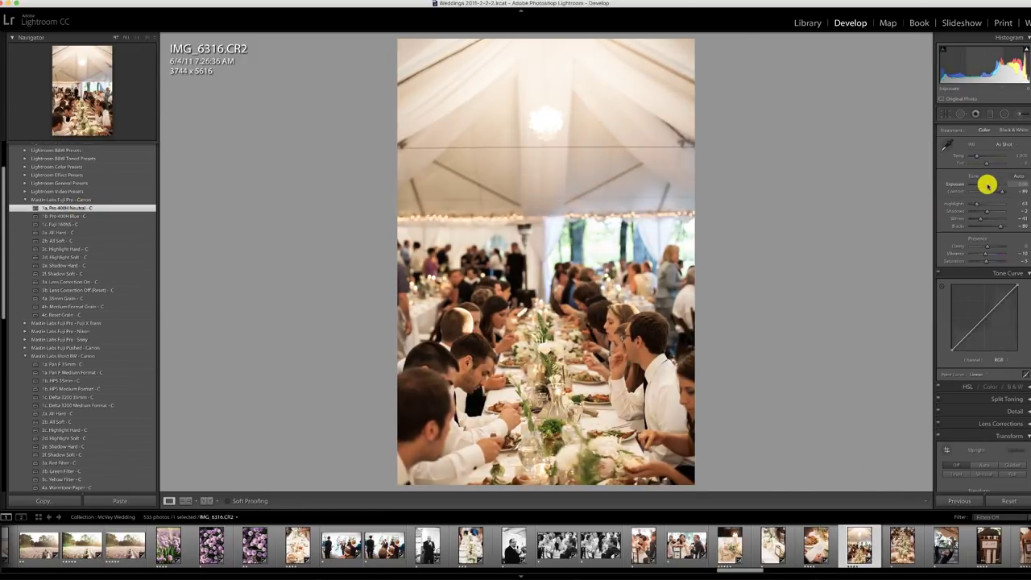
left_click(988, 185)
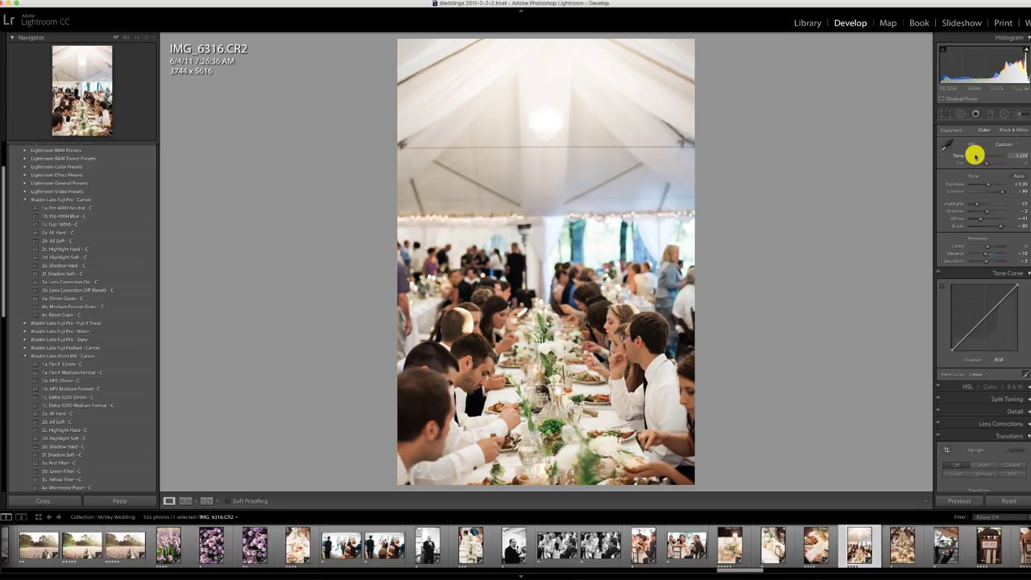
Apply the previous photo's settings to IMG_6318 and straighten the tilted dinner table by rotating the crop slightly
left_click(902, 545)
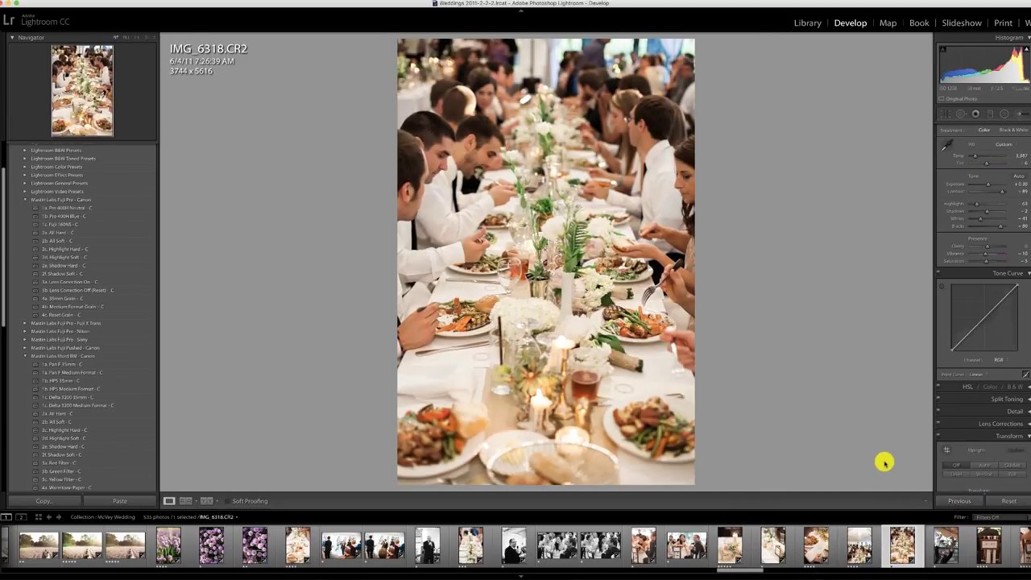
key("r")
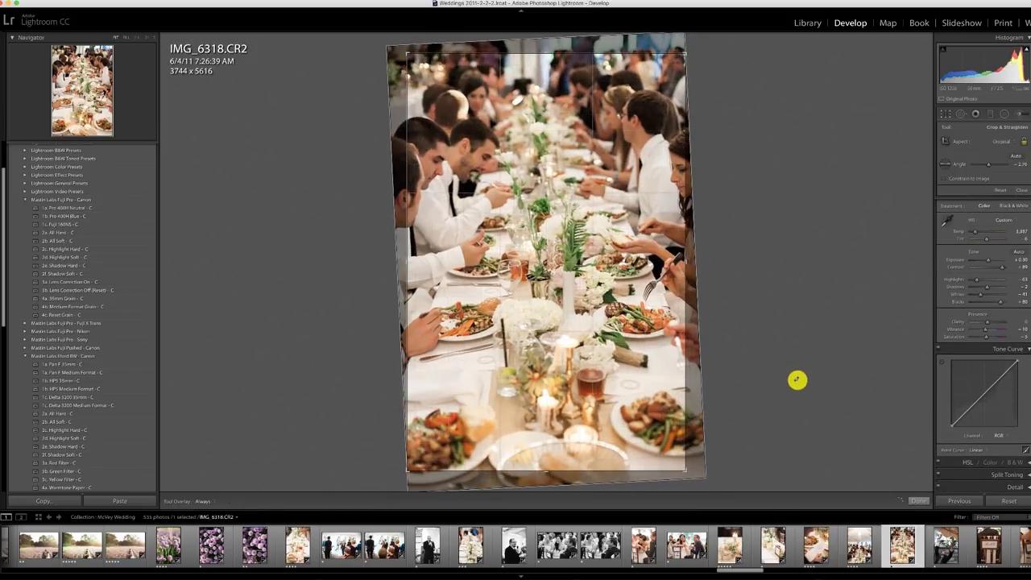
Raise the exposure of IMG_6322 to +1.05 and warm its white balance temperature
left_click(938, 544)
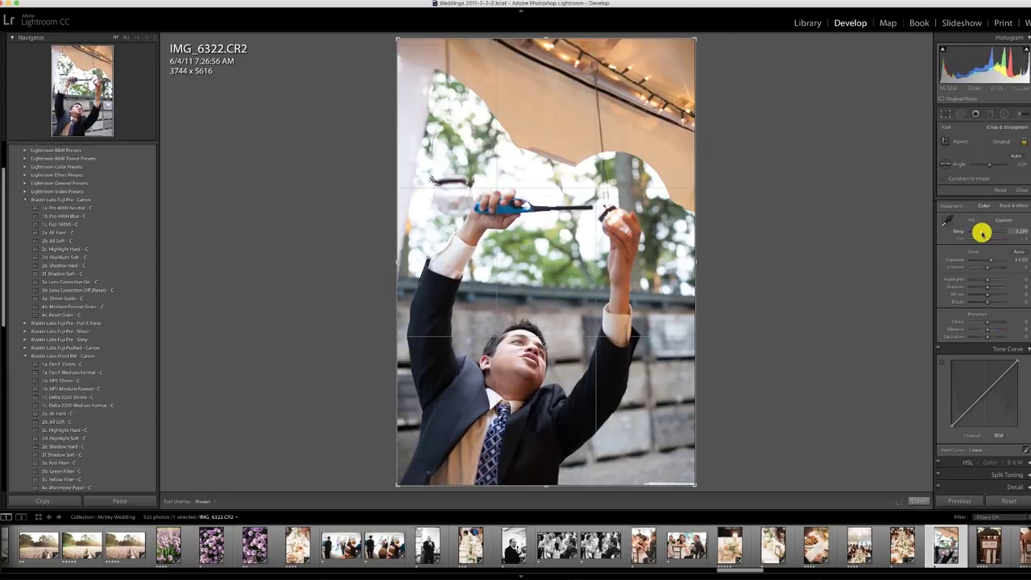
left_click(982, 233)
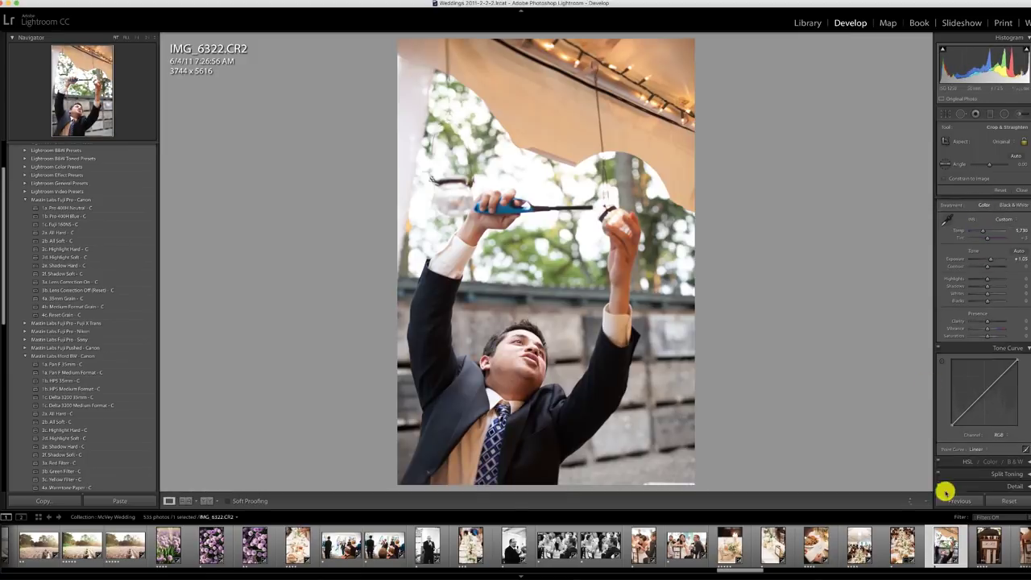
Apply the 1a. Pro 400H Neutral preset to IMG_6326 with exposure +1.15 and cool its white balance temperature
key("Right")
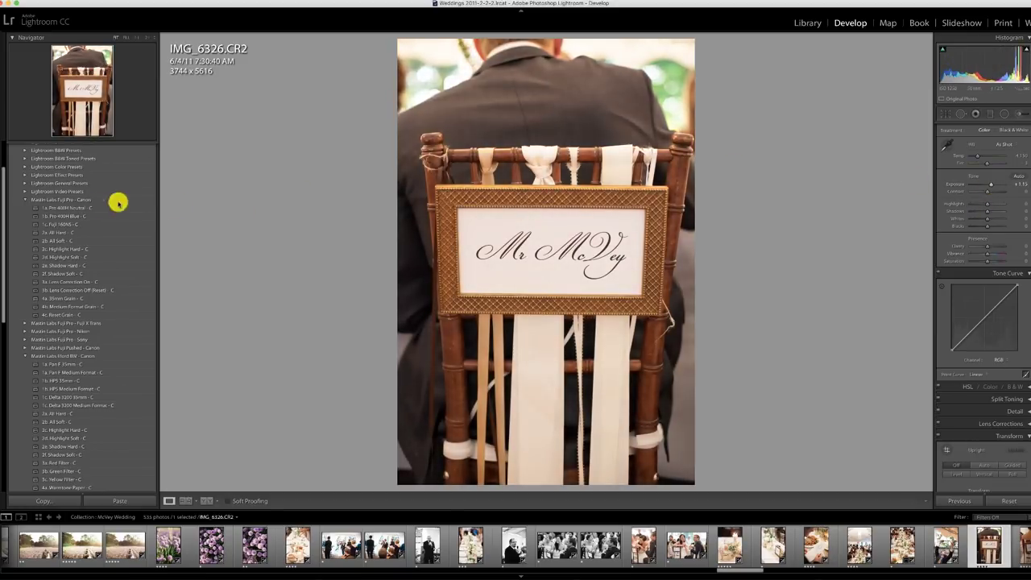
left_click(71, 208)
left_click_drag(987, 159, 977, 155)
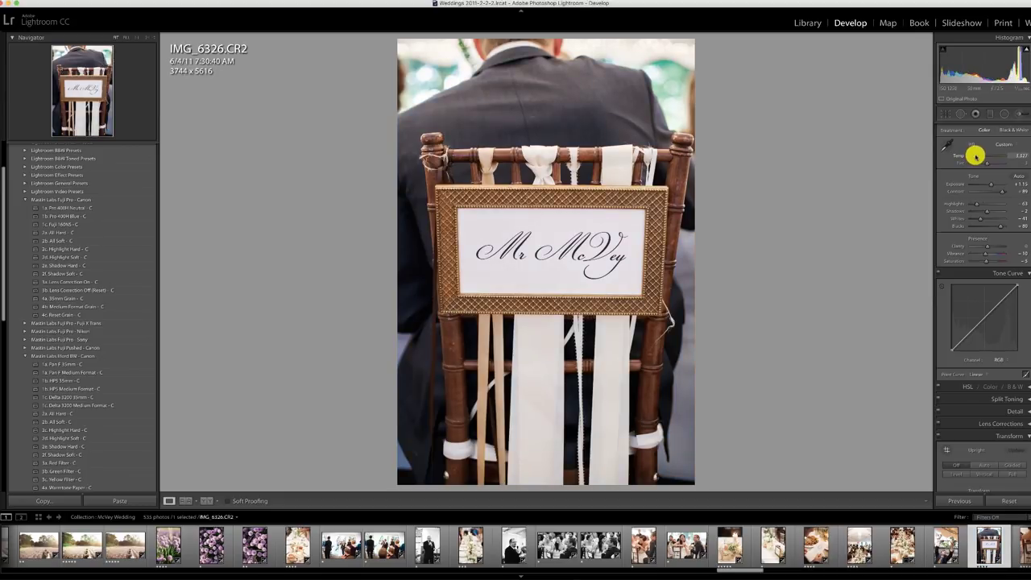
Apply the previous photo's settings to IMG_6327 and crop it slightly tighter, to about 3587 x 5380
scroll(878, 545, "down", 5)
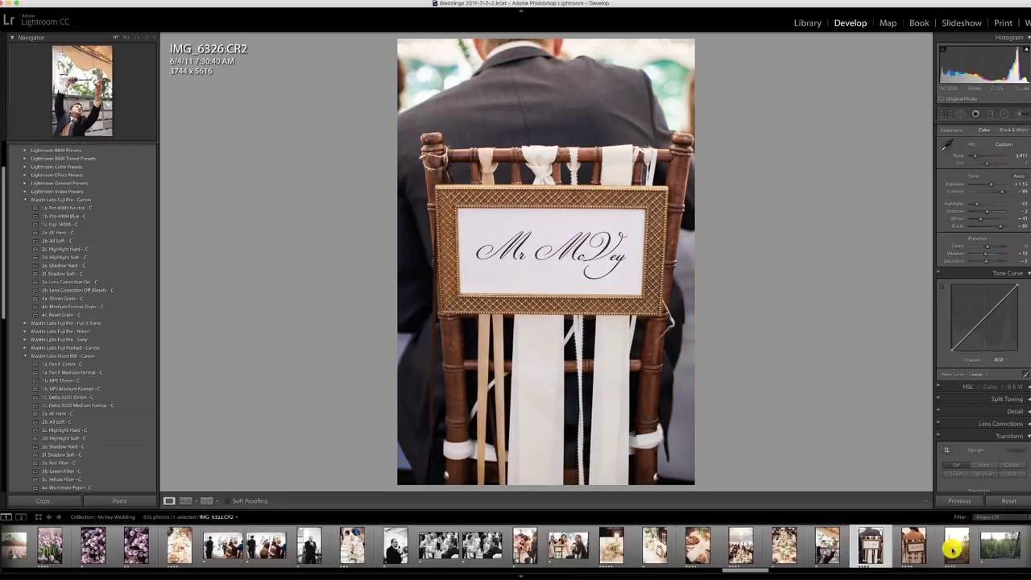
left_click(684, 545)
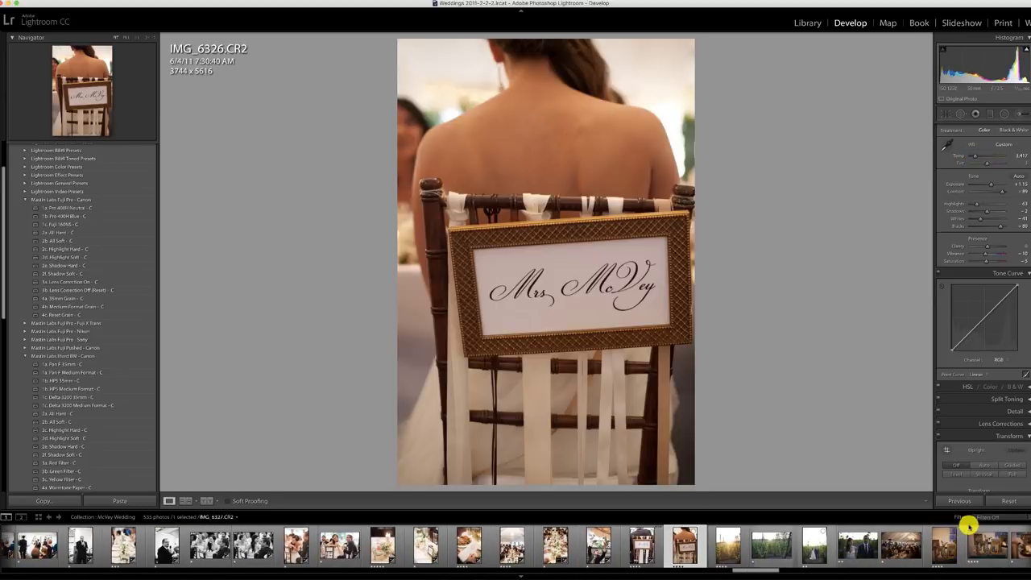
left_click(959, 500)
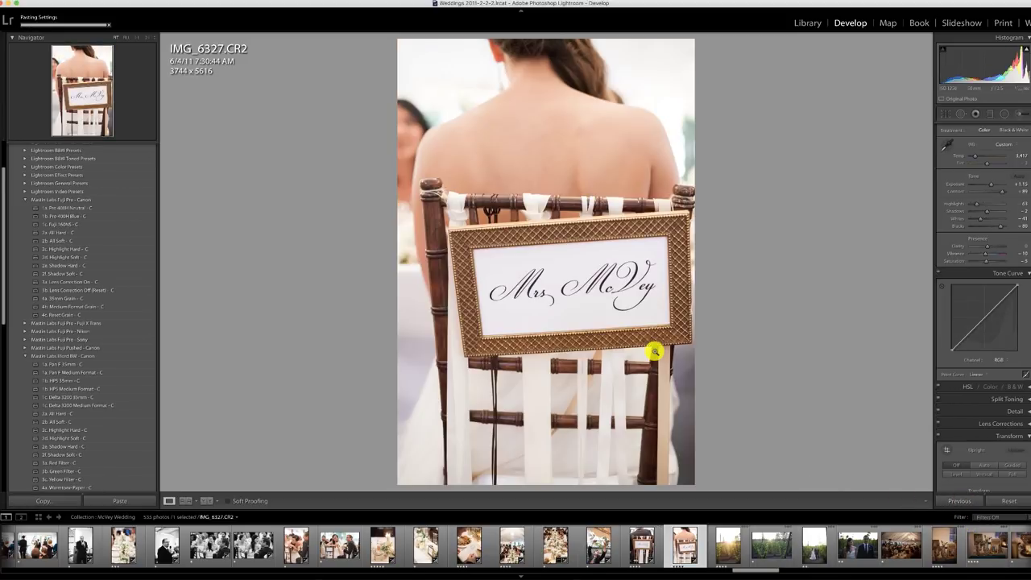
key("r")
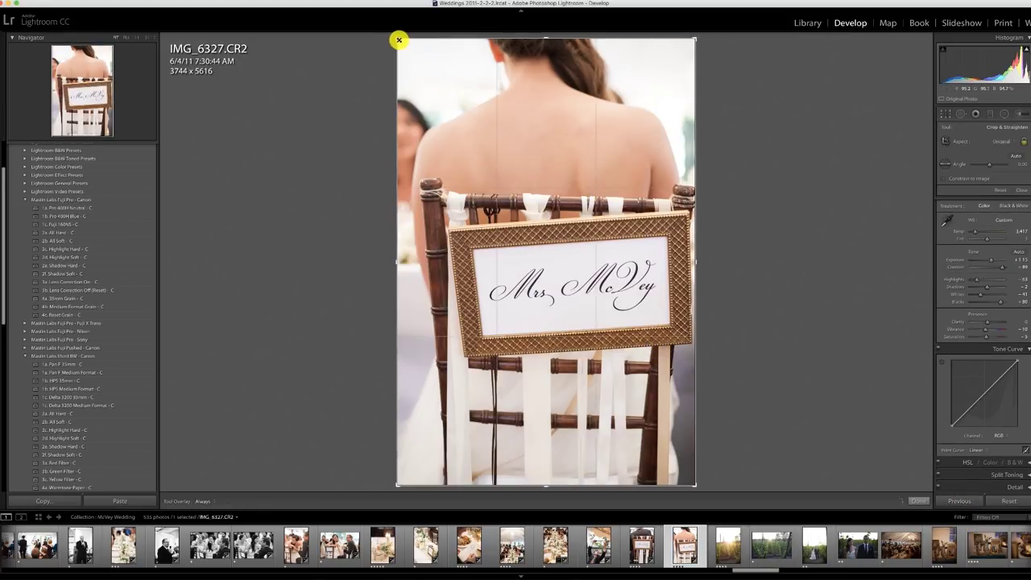
left_click_drag(396, 39, 407, 48)
Straighten and crop IMG_6337 to about 3509 x 5263, and apply the 1a. Pro 400H Neutral preset
left_click(729, 547)
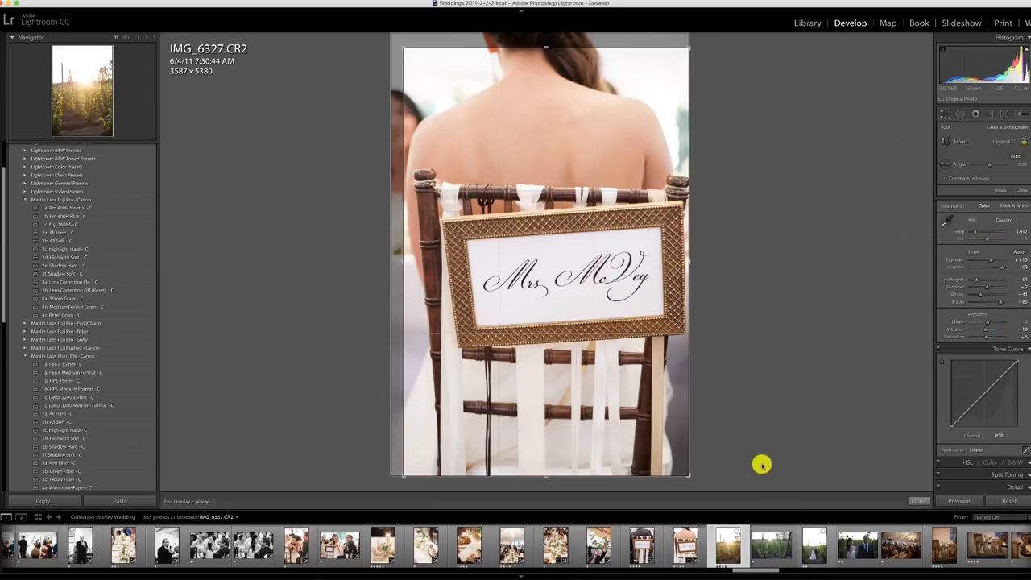
key("r")
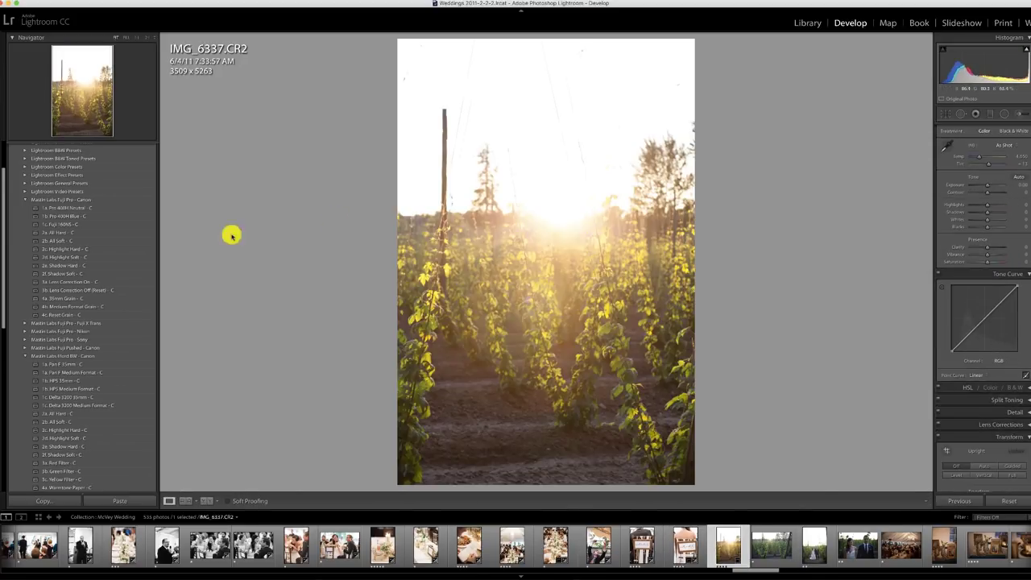
left_click(80, 207)
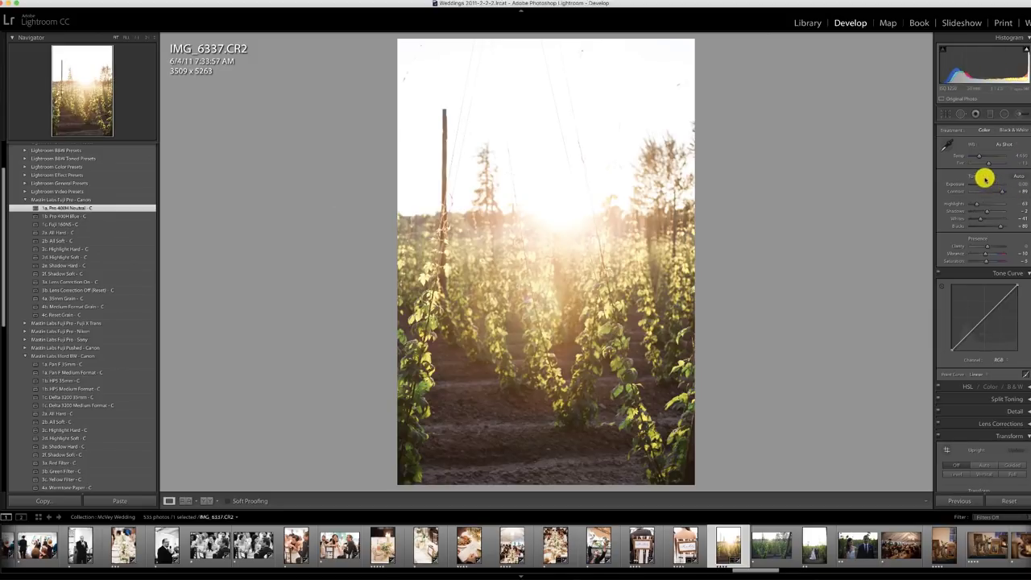
Apply the 1b. Pro 400H Blue preset to IMG_6350 and straighten its horizon with a slight crop rotation
left_click(771, 547)
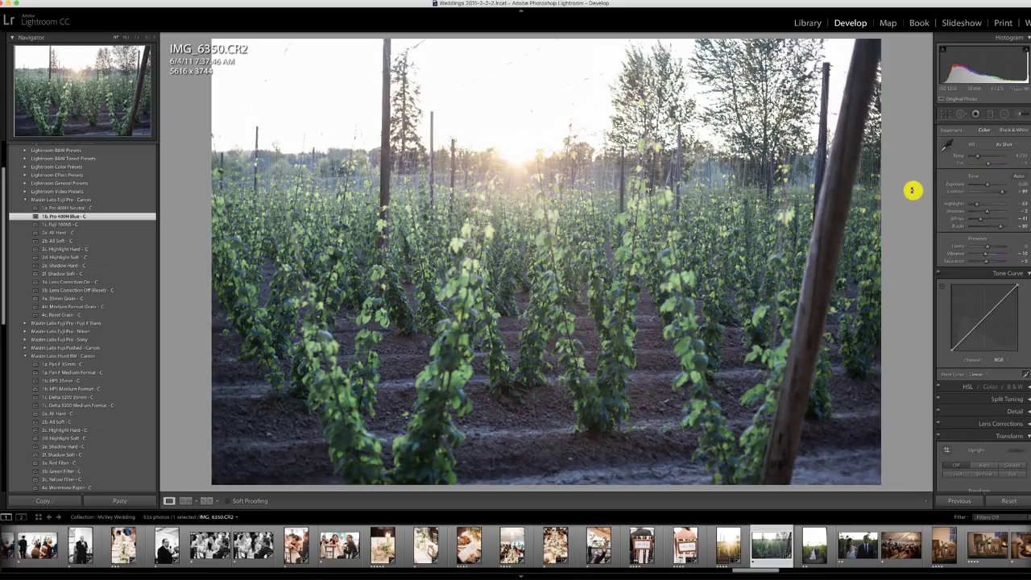
key("r")
left_click_drag(906, 188, 952, 184)
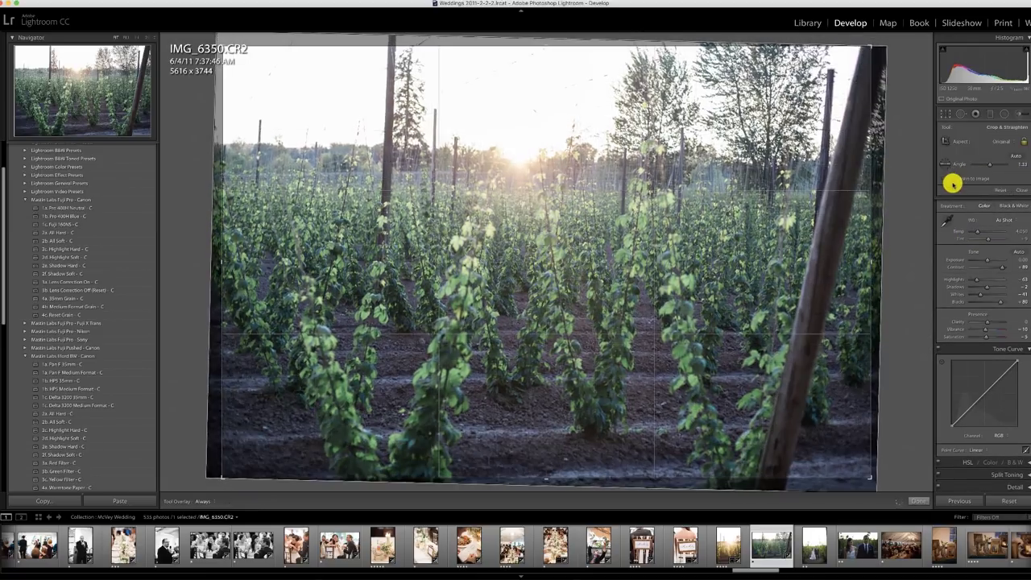
key("Return")
Warm the white balance temperature of IMG_6350 to about 5,300 and deepen its blacks with the tone curve's black point
left_click_drag(975, 156, 987, 164)
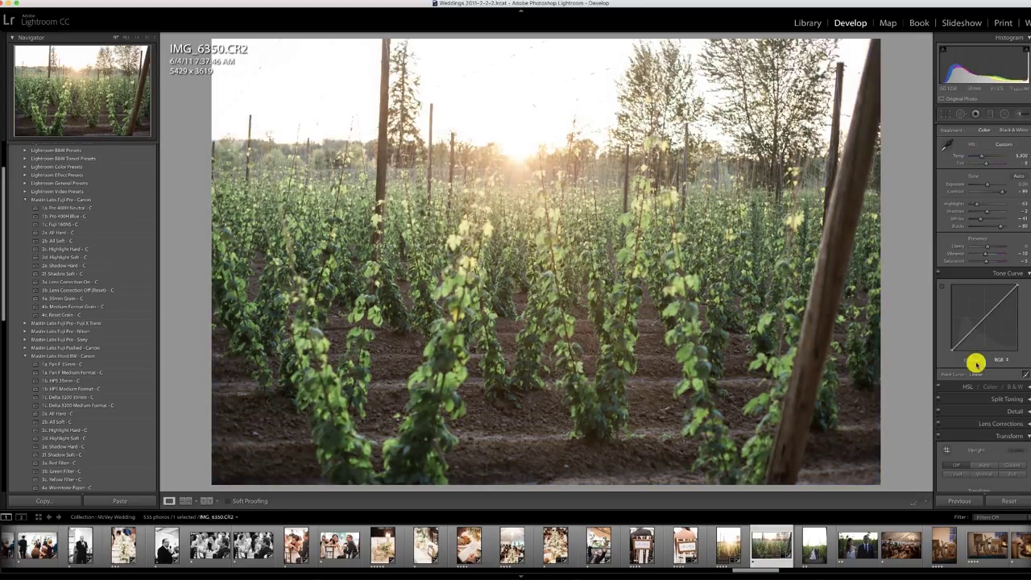
left_click_drag(951, 349, 955, 352)
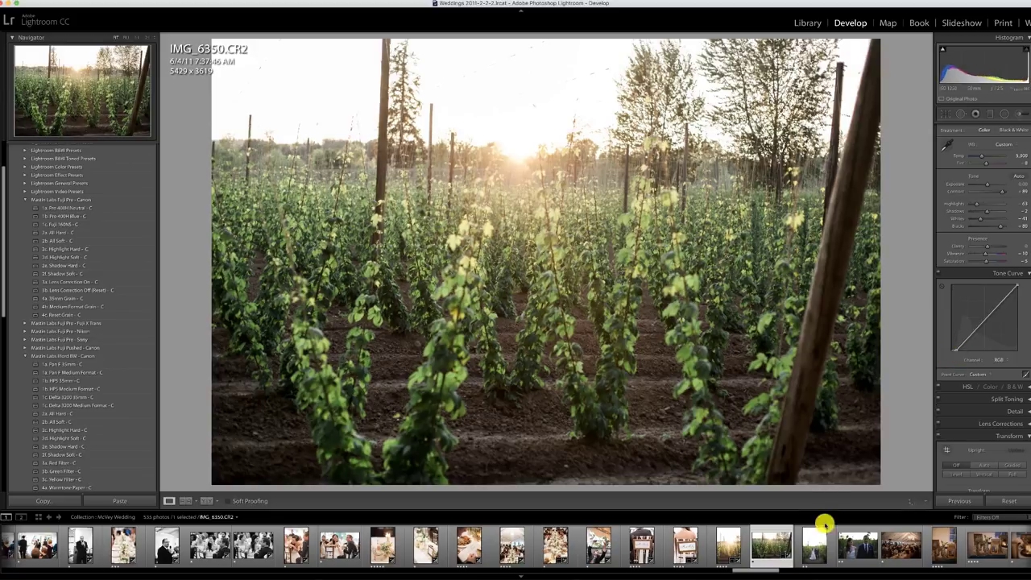
Straighten IMG_6362 and crop it tighter around the couple, to about 2926 x 4389
left_click(815, 545)
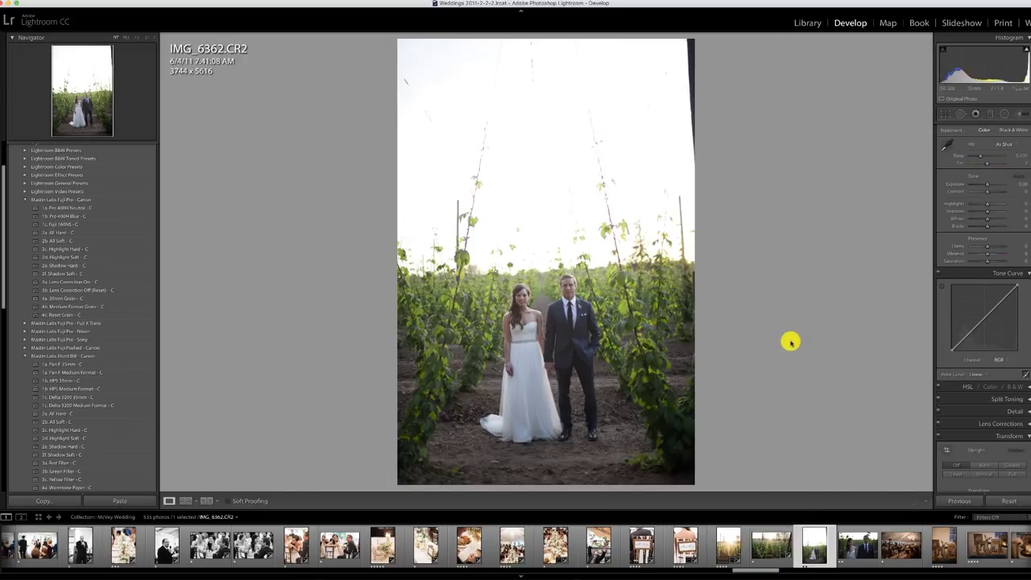
key("r")
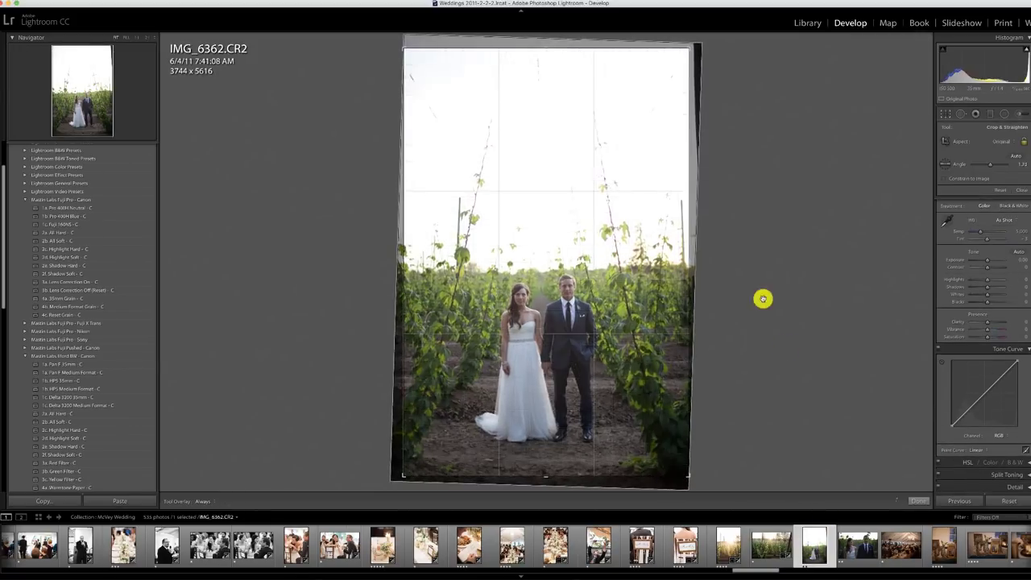
left_click_drag(545, 48, 546, 86)
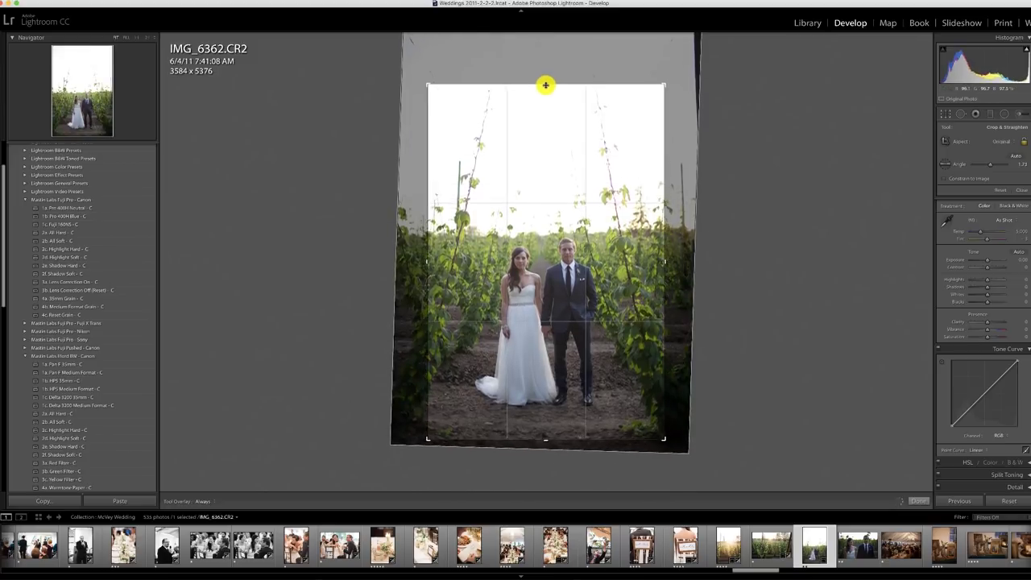
key("Return")
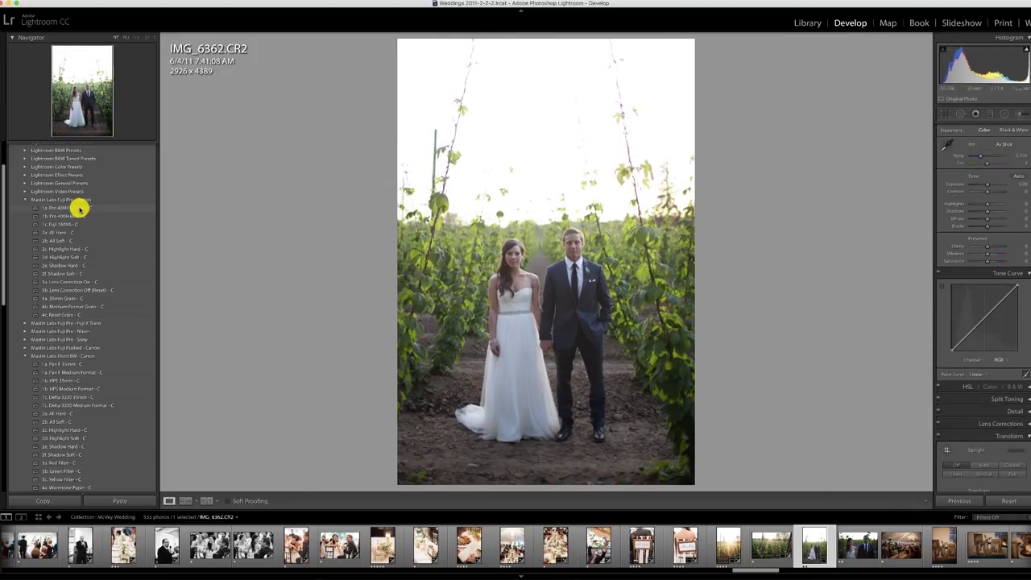
Apply the 1a. Pro 400H Neutral preset to IMG_6362, raise its exposure and warm its white balance temperature
left_click(78, 207)
left_click_drag(987, 186, 989, 185)
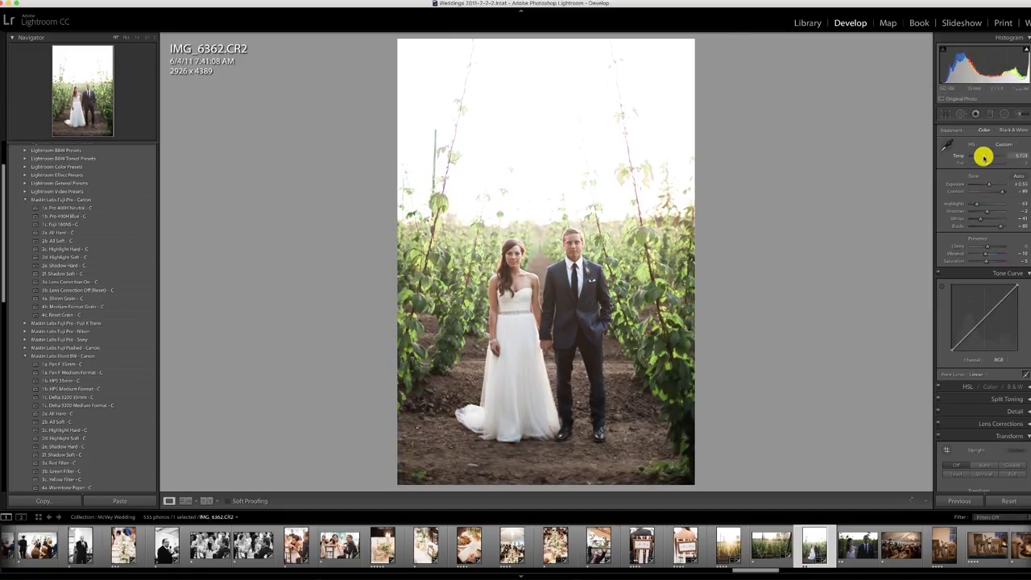
Add a darkening graduated filter over the bright sky of IMG_6362, fading out around the couple's heads
left_click(991, 114)
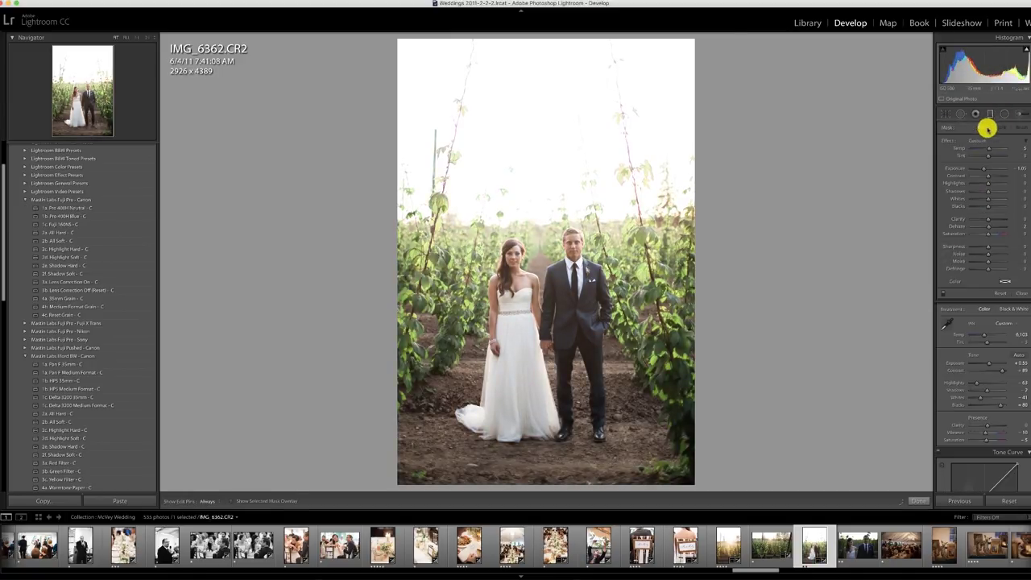
left_click_drag(550, 257, 552, 212)
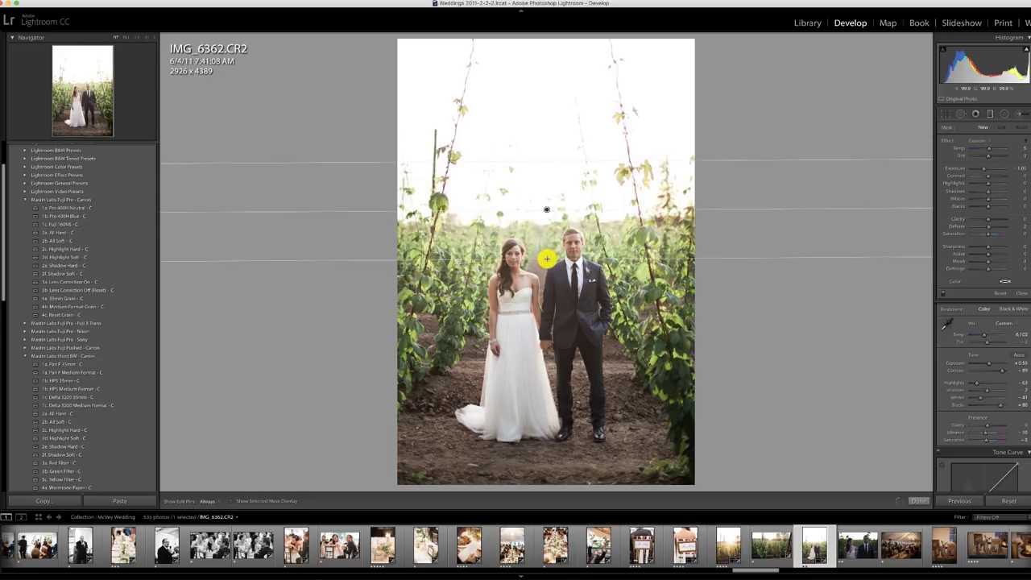
left_click(989, 113)
Apply the 1a. Pan F 35mm preset to IMG_6366 and raise its exposure to about +1.40
left_click(855, 545)
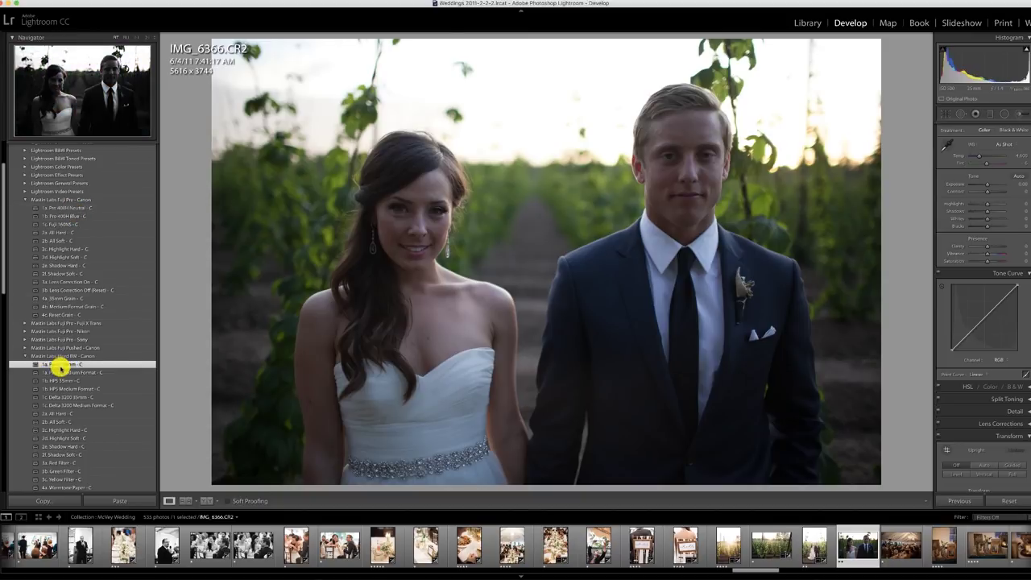
left_click_drag(988, 185, 991, 185)
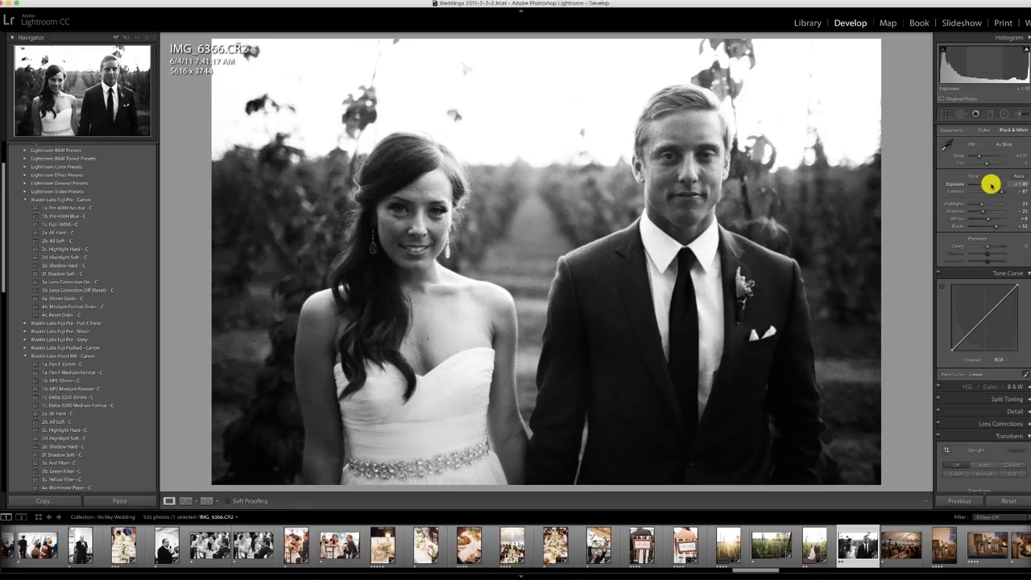
left_click(851, 550)
Convert IMG_6375 to black and white with the 1a. Pan F 35mm preset and raise its exposure to +2.05
left_click(899, 545)
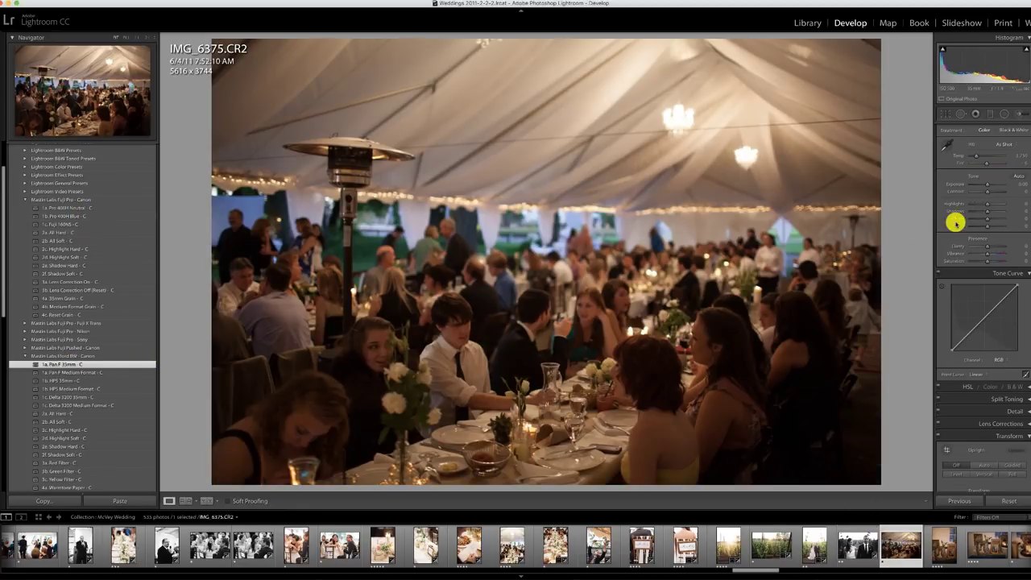
key("v")
left_click_drag(985, 187, 994, 185)
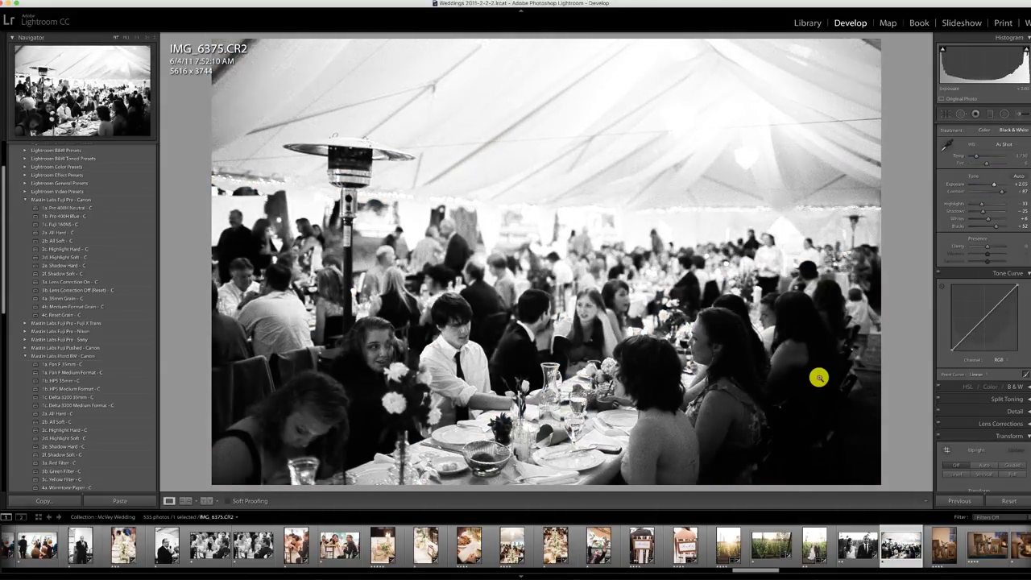
Apply the 1b. Pro 400H Blue preset to IMG_6378, raise its exposure to +1.10 and cool its white balance temperature
left_click(934, 545)
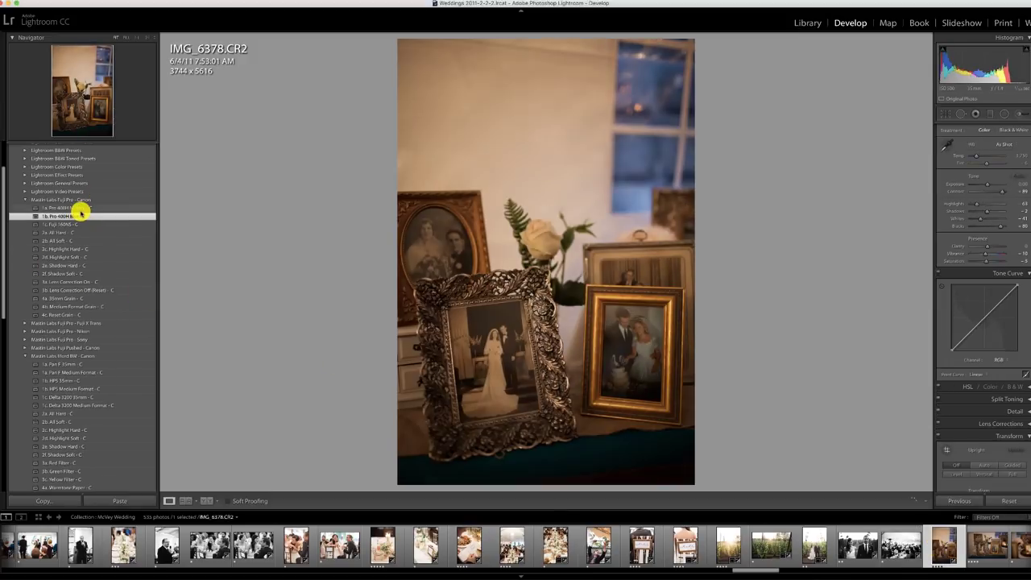
left_click_drag(985, 185, 990, 185)
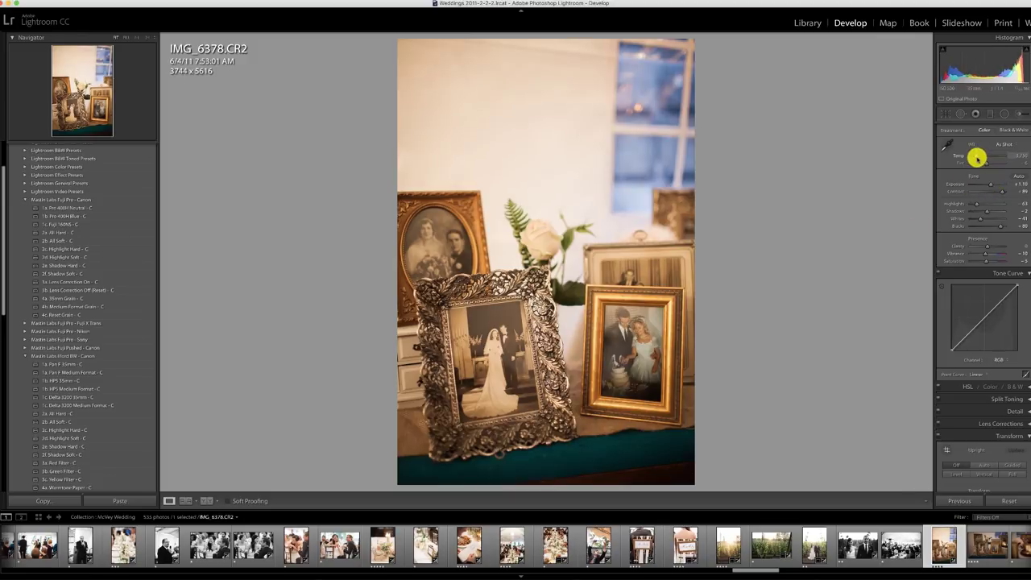
Synchronize the develop settings of IMG_6378 to the four photos following it, leaving lens corrections, transform and crop out
scroll(951, 552, "down", 8)
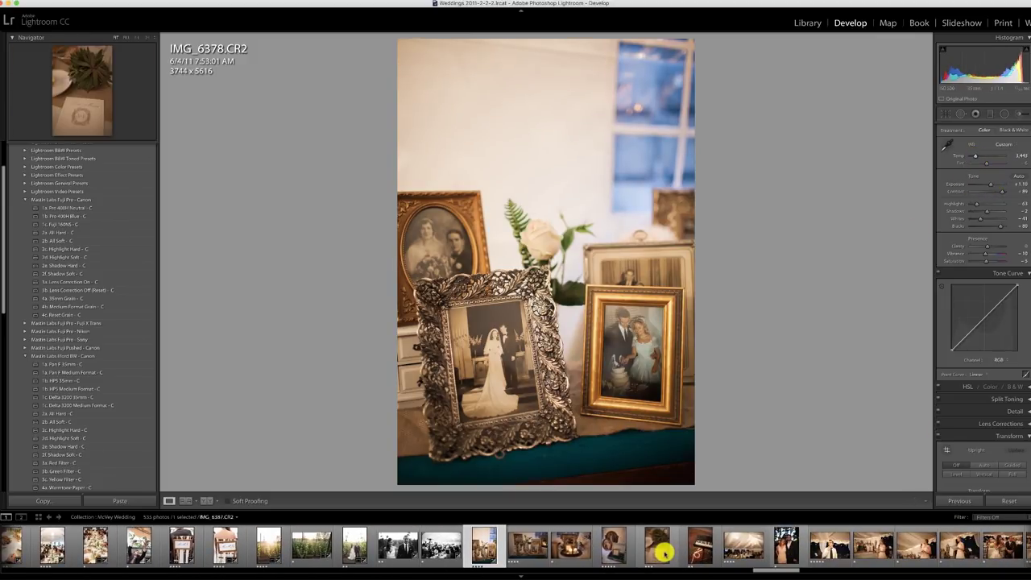
left_click(658, 551, "shift")
left_click(960, 500)
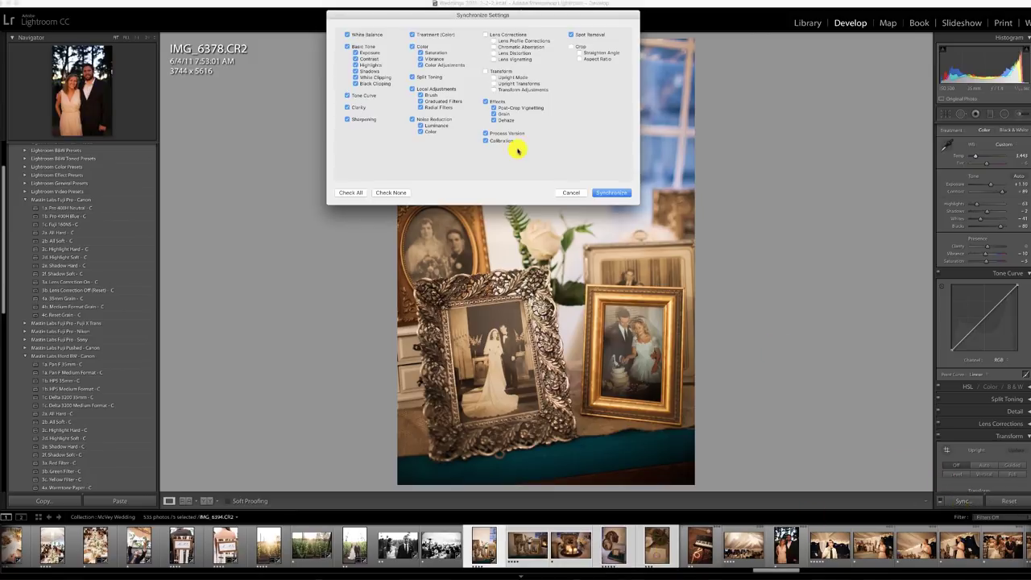
left_click(610, 193)
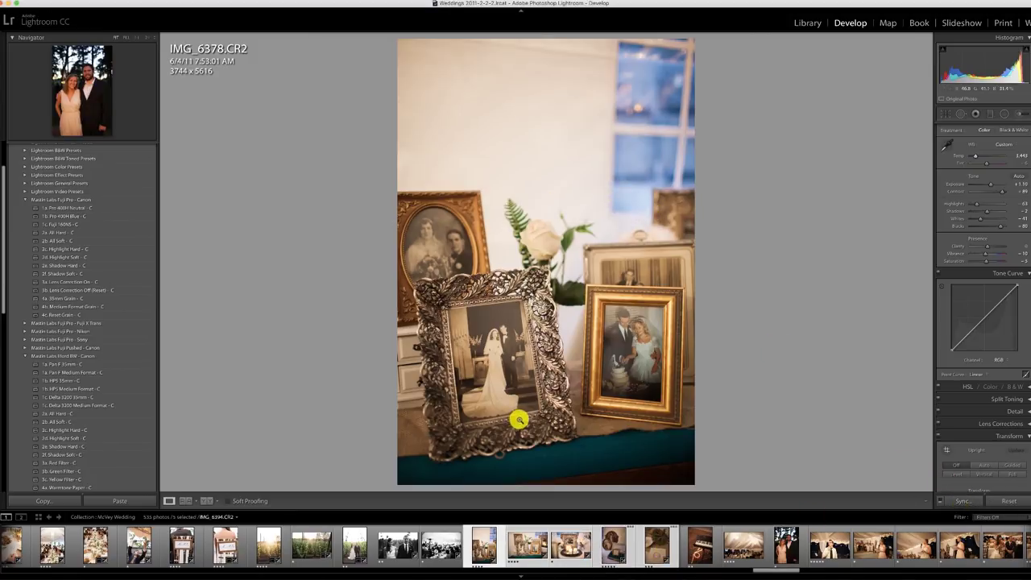
Check the synchronized detail photos one by one and raise the exposure of IMG_6387 to about +1.75
left_click(524, 555)
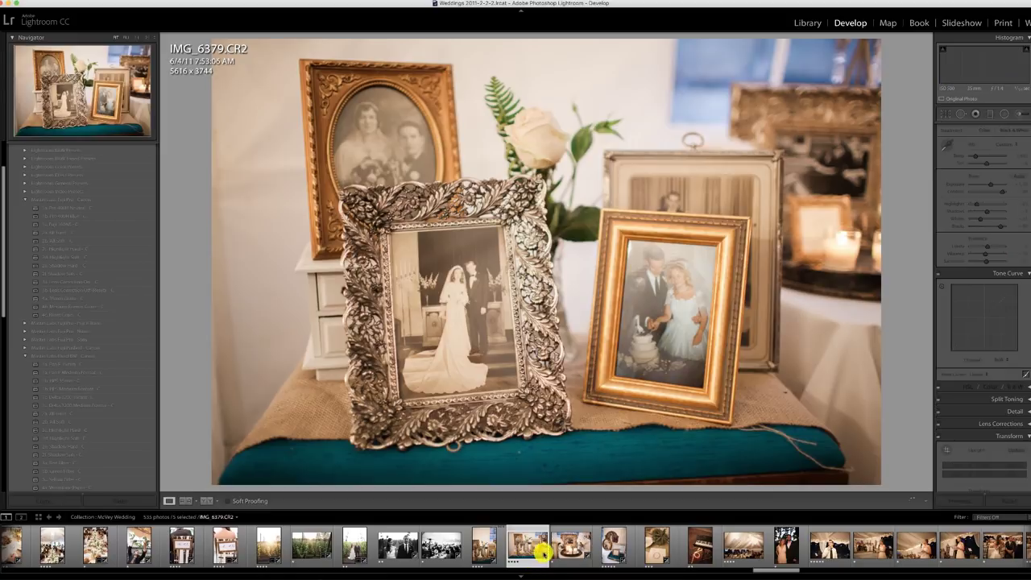
left_click(572, 544)
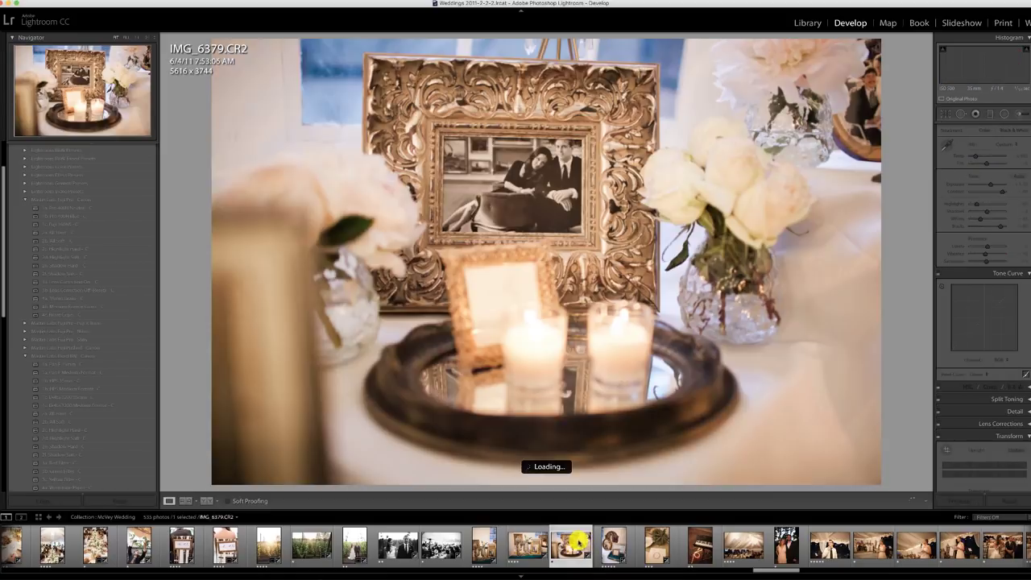
left_click(612, 544)
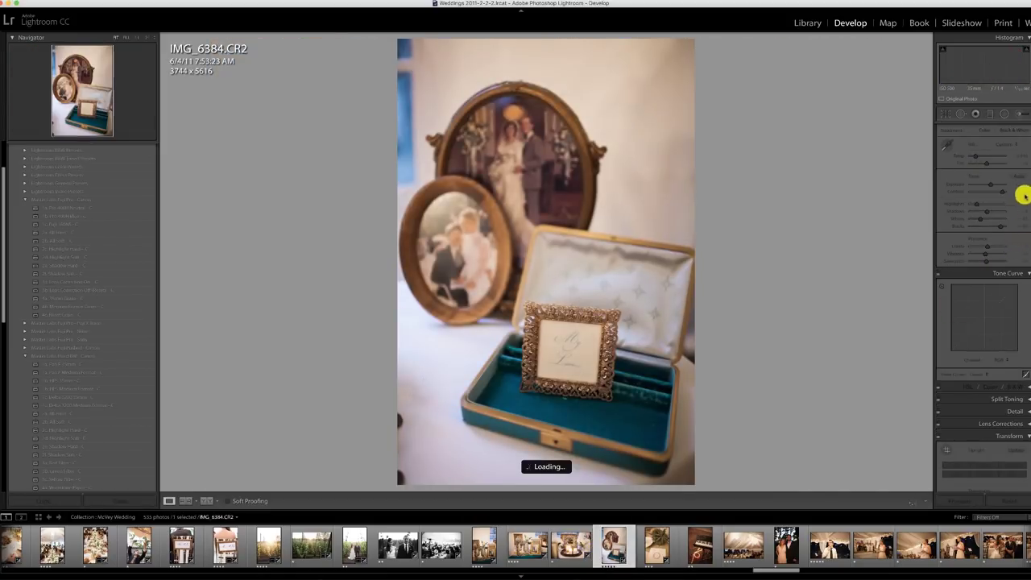
left_click(658, 547)
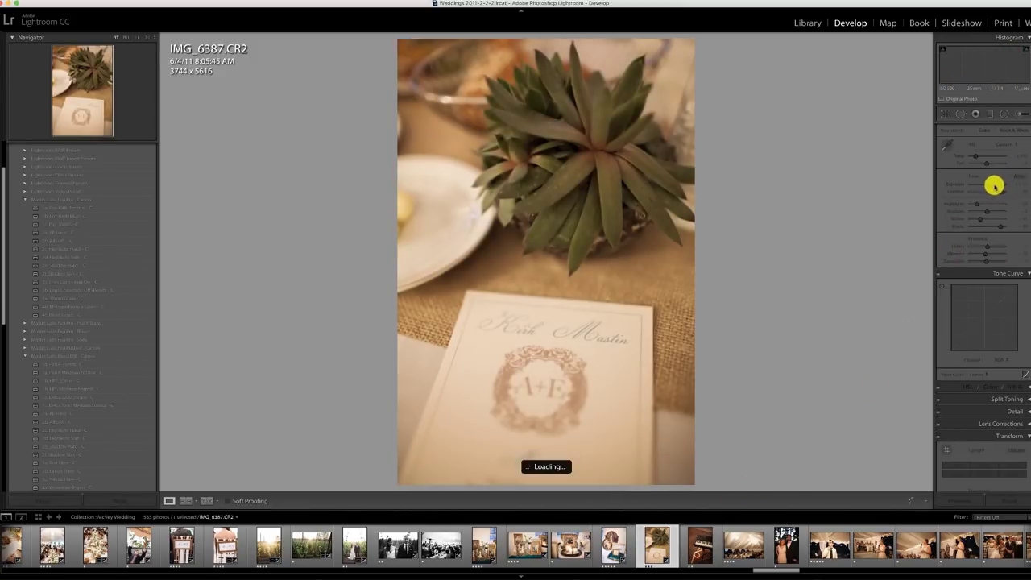
left_click_drag(992, 185, 999, 185)
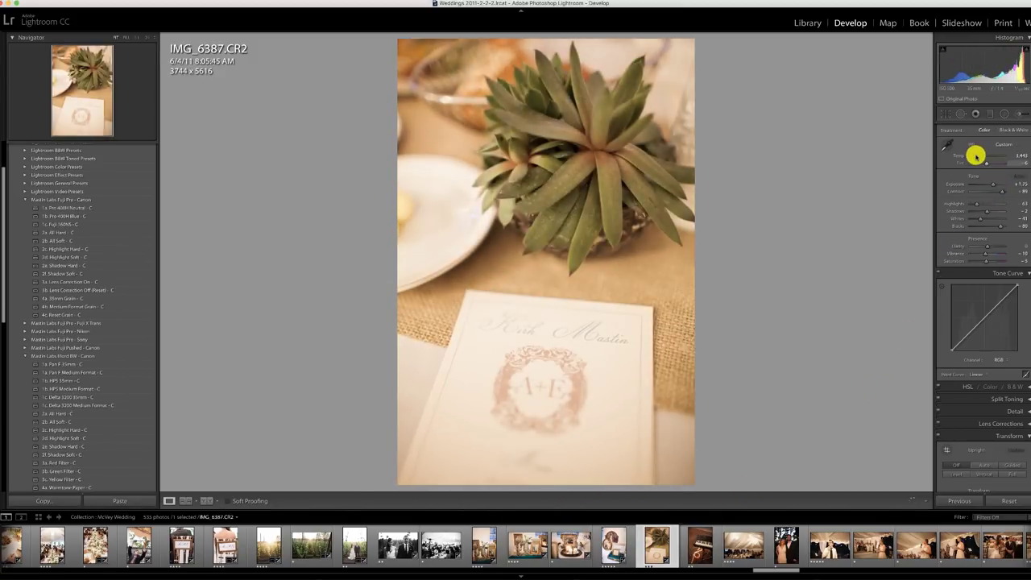
Convert the keyboard photo IMG_6390 to black and white with the 1a. Pan F 35mm preset and raise its exposure to +1.60
left_click(700, 546)
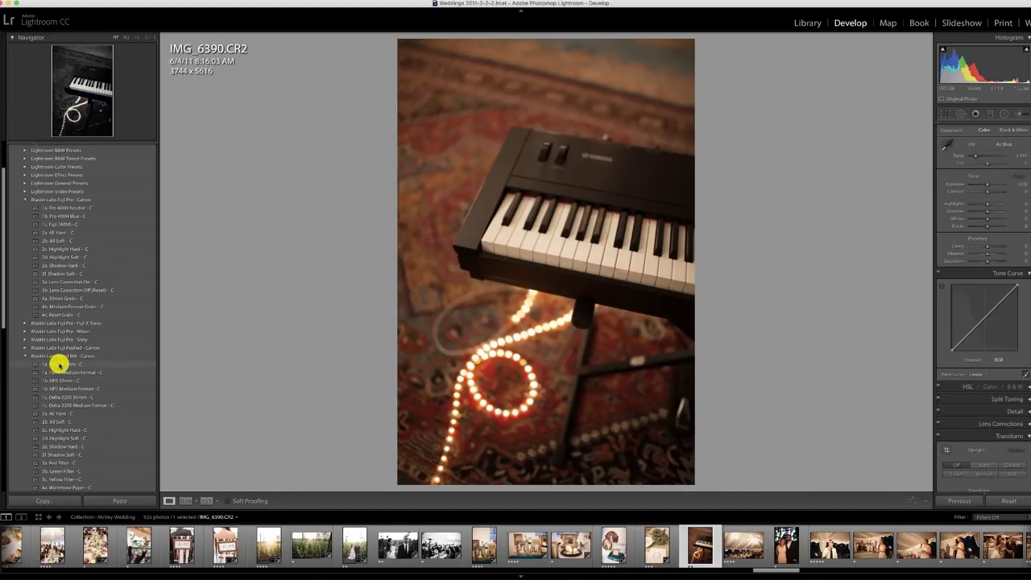
left_click(61, 364)
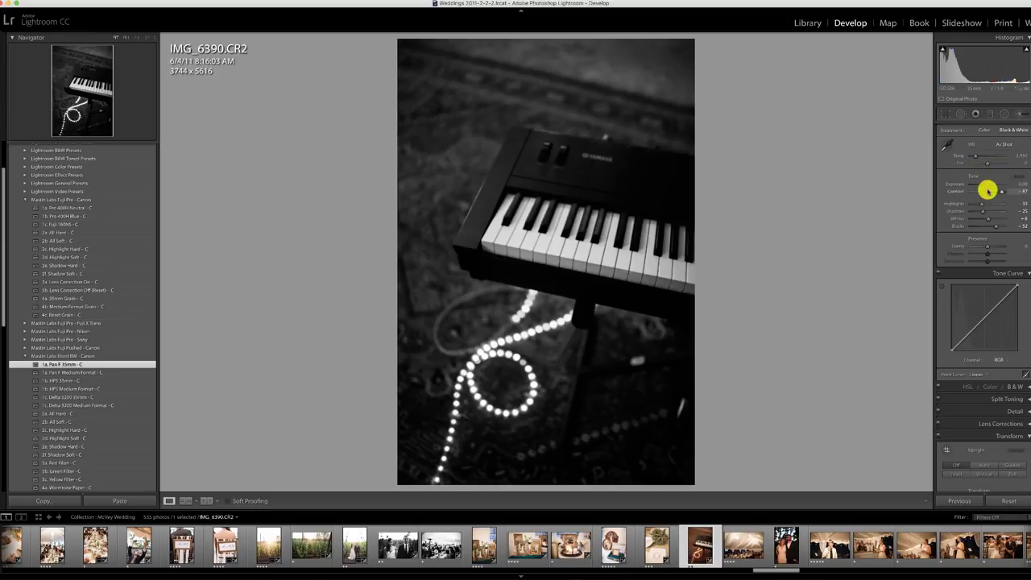
left_click_drag(989, 185, 991, 184)
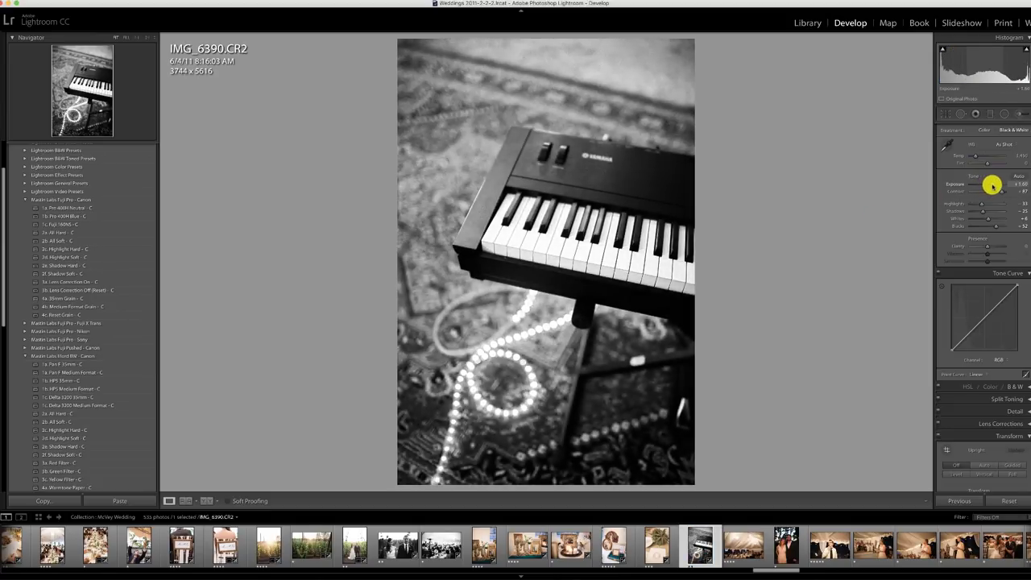
Apply the 1a. Pro 400H Neutral preset to IMG_6391 and straighten the tent shot with a slight rotation of the crop
left_click(735, 550)
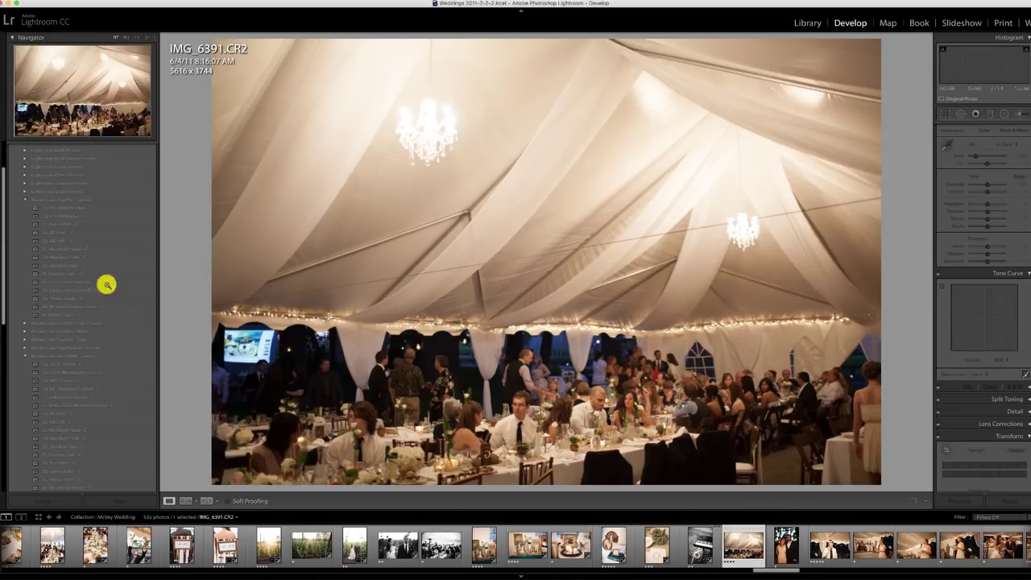
left_click(66, 209)
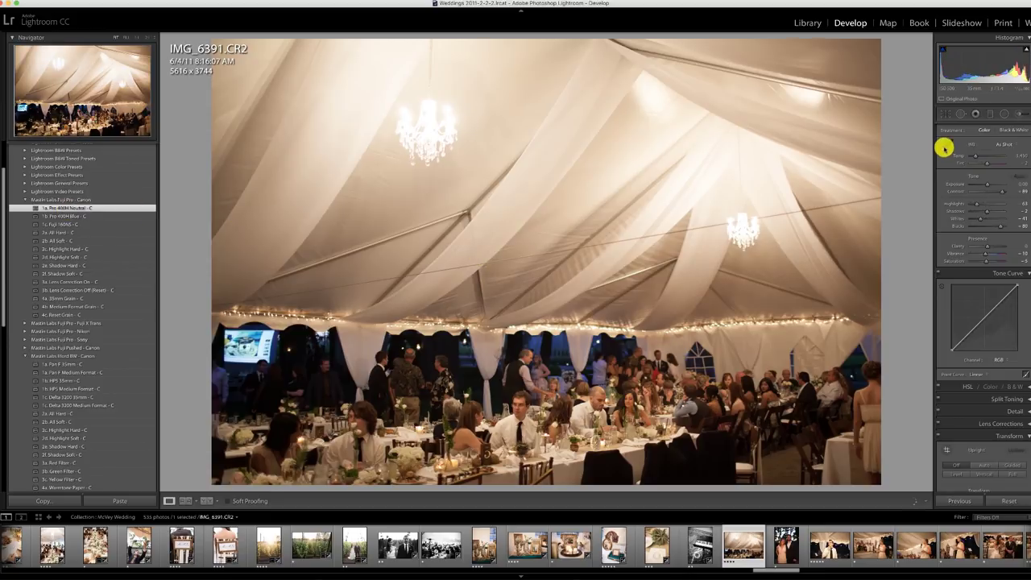
key("r")
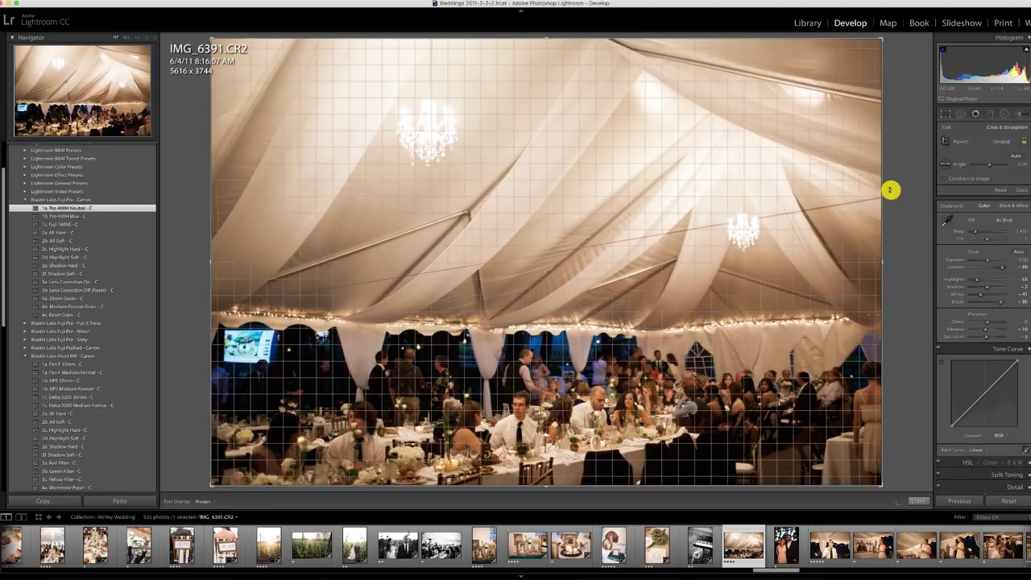
left_click_drag(890, 189, 890, 195)
key("r")
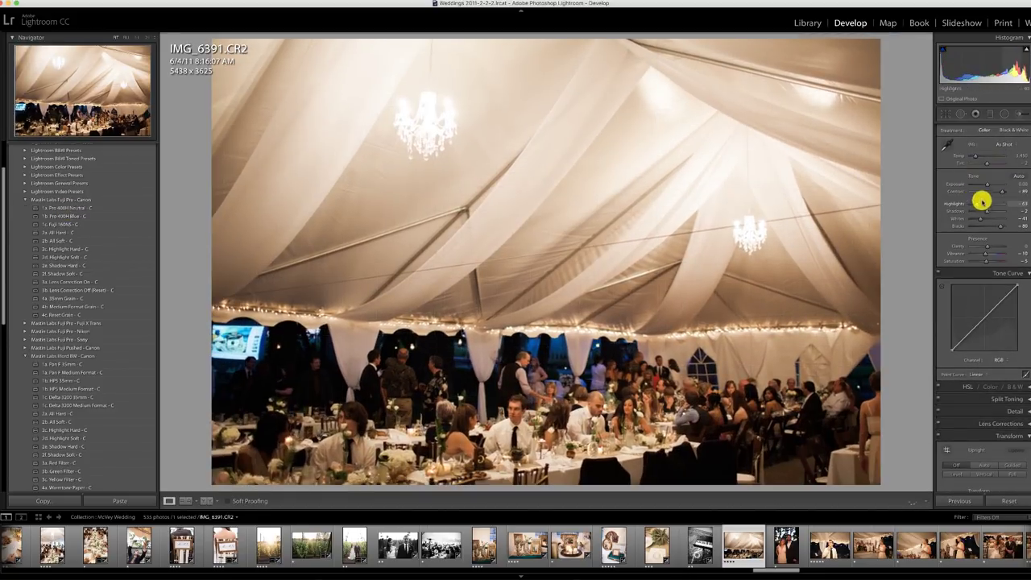
Raise the exposure of IMG_6391 to +0.70 and darken the bright tent ceiling with a graduated filter
left_click_drag(980, 185, 989, 185)
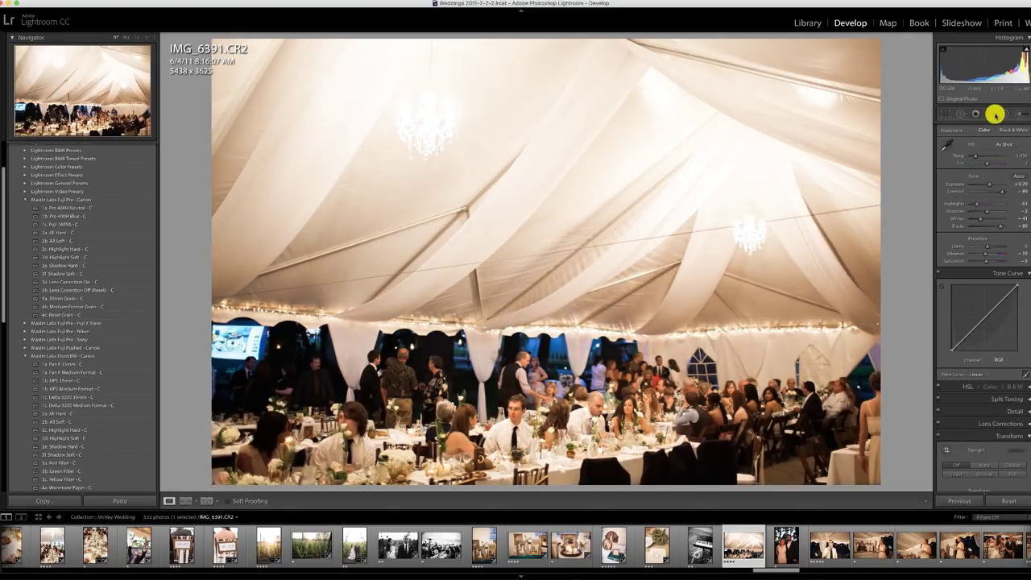
key("m")
left_click_drag(590, 210, 587, 281)
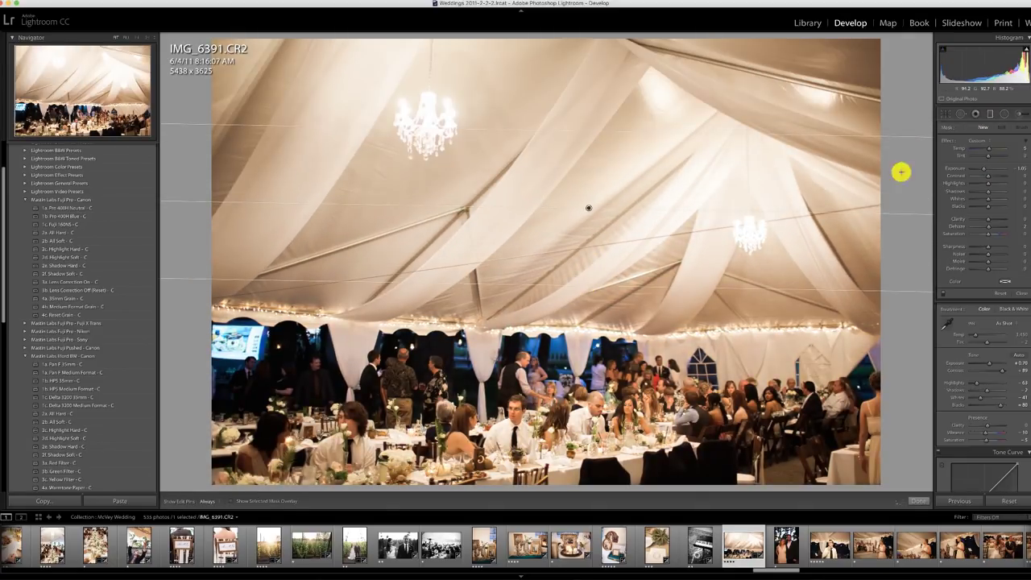
left_click(983, 118)
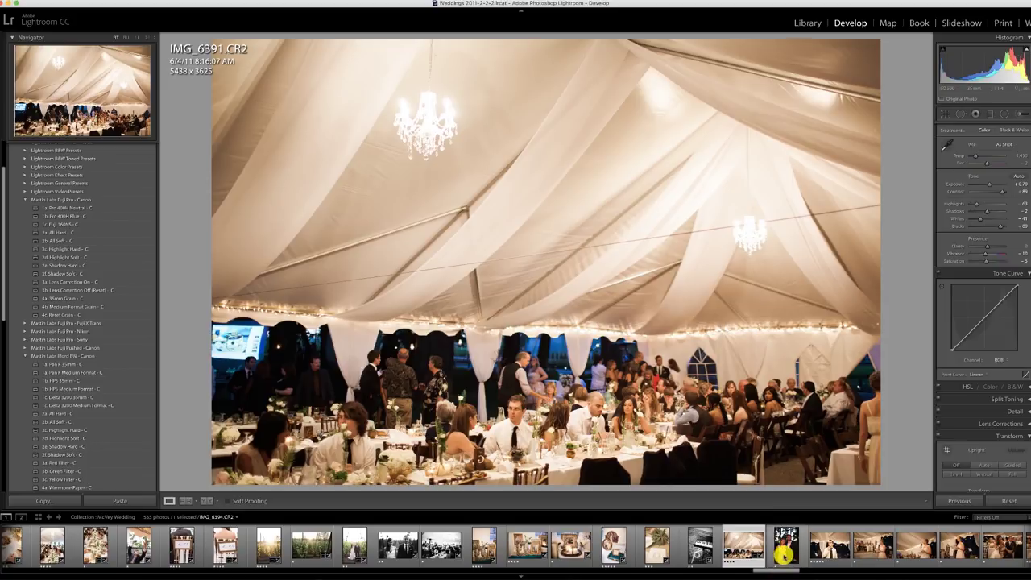
Convert the couple's portrait IMG_6394 to black and white with the 1a. Pan F 35mm preset and raise its exposure to about +1.50
left_click(784, 548)
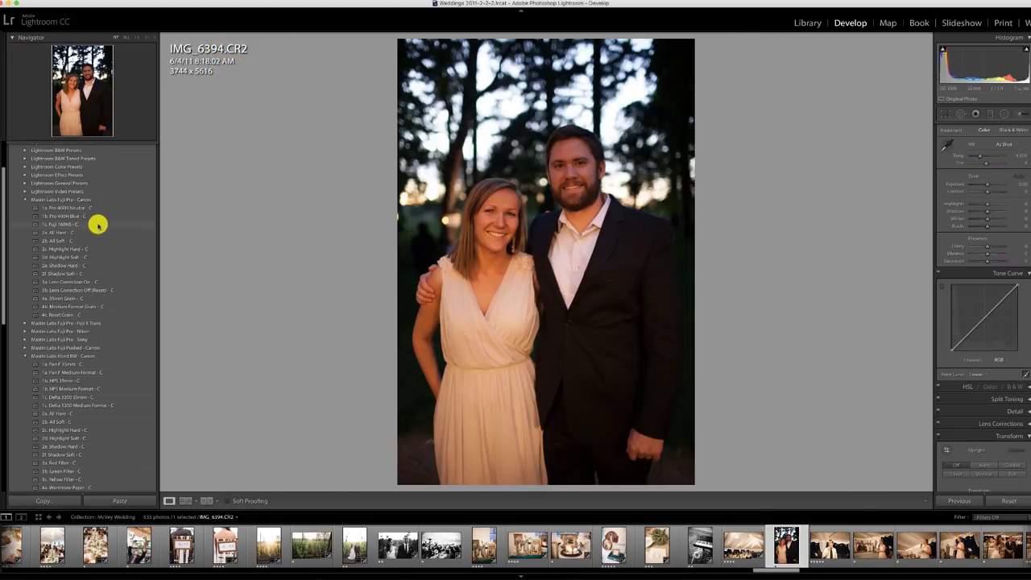
left_click(72, 364)
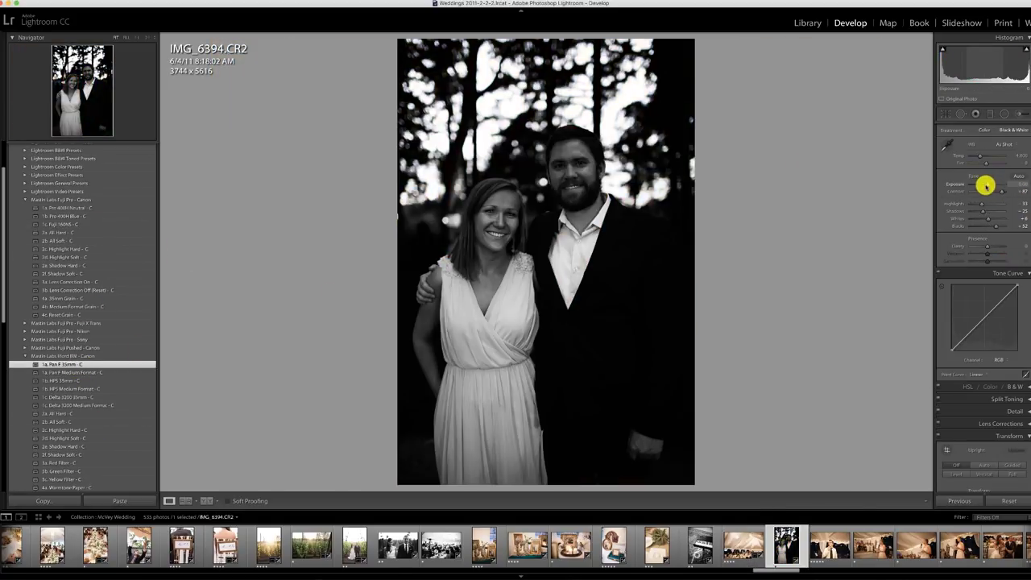
left_click_drag(986, 184, 991, 185)
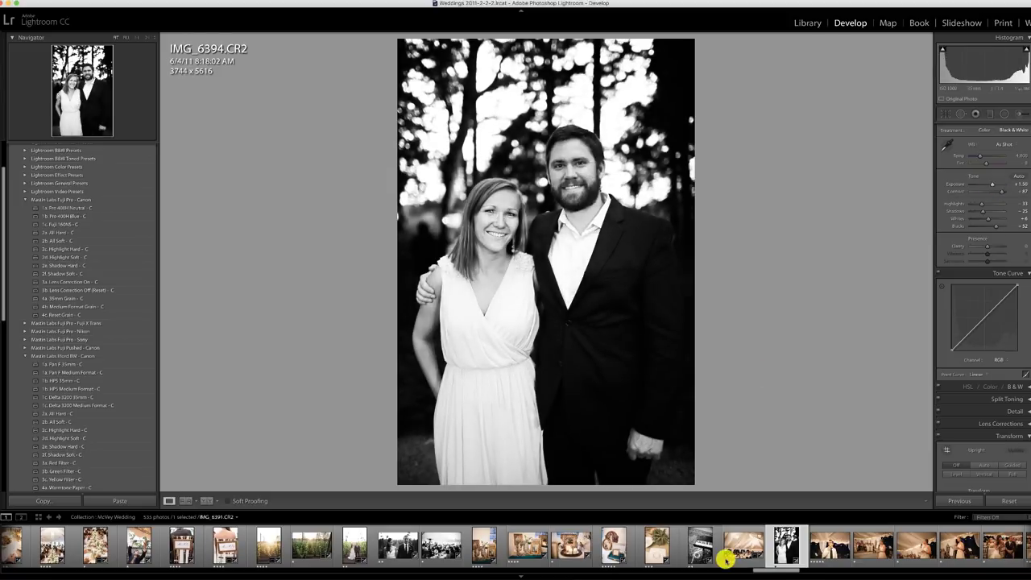
Apply the 1a. Pan F 35mm preset to IMG_6398 and crop it tighter around the speaker to about 5044 x 3363
left_click(820, 547)
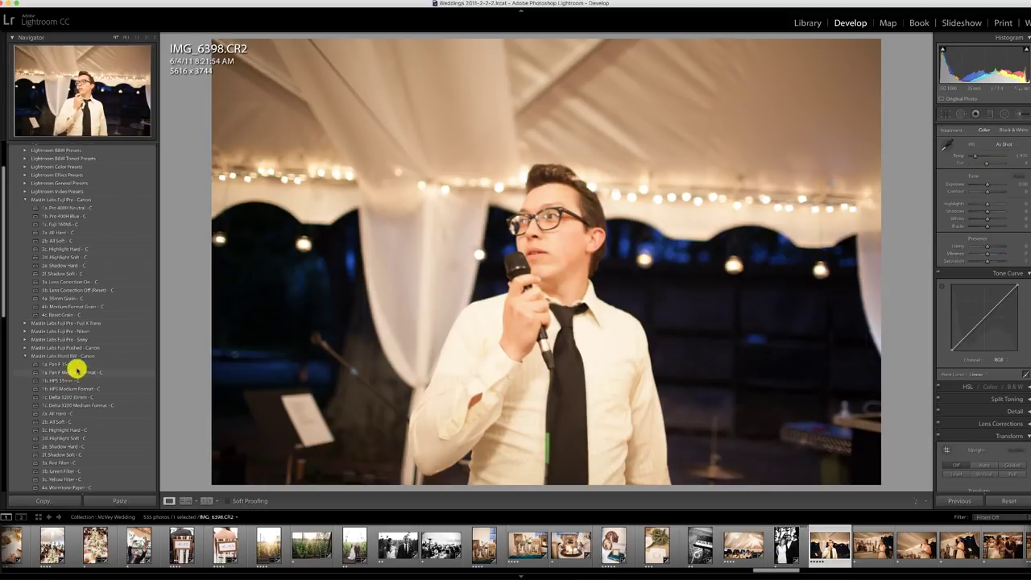
left_click(72, 364)
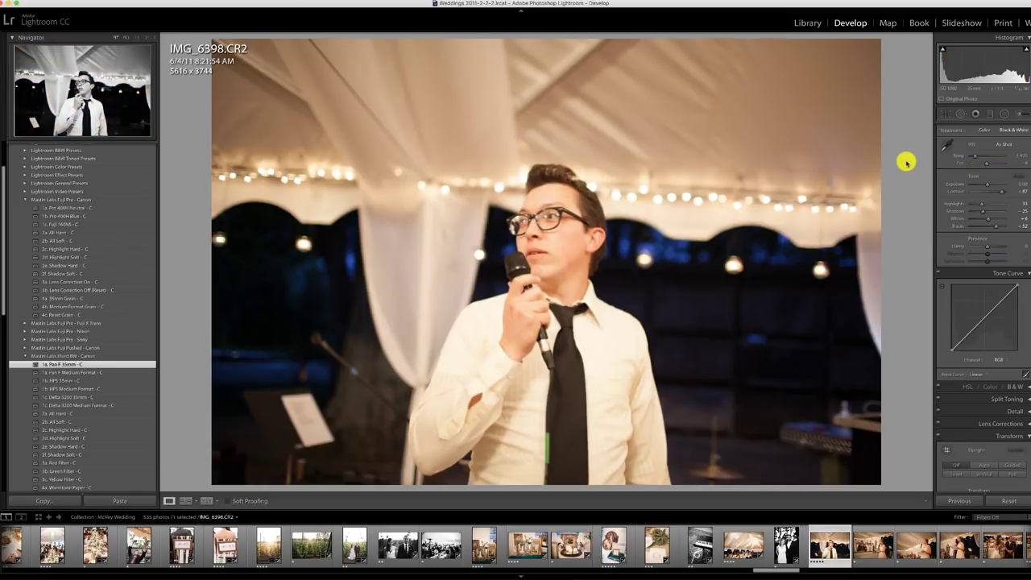
key("r")
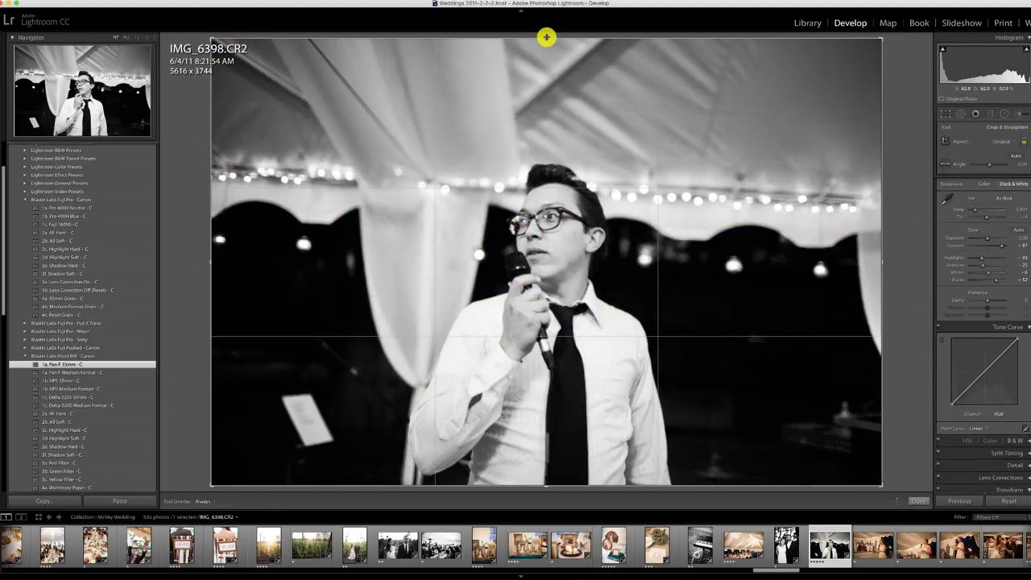
left_click_drag(548, 32, 536, 62)
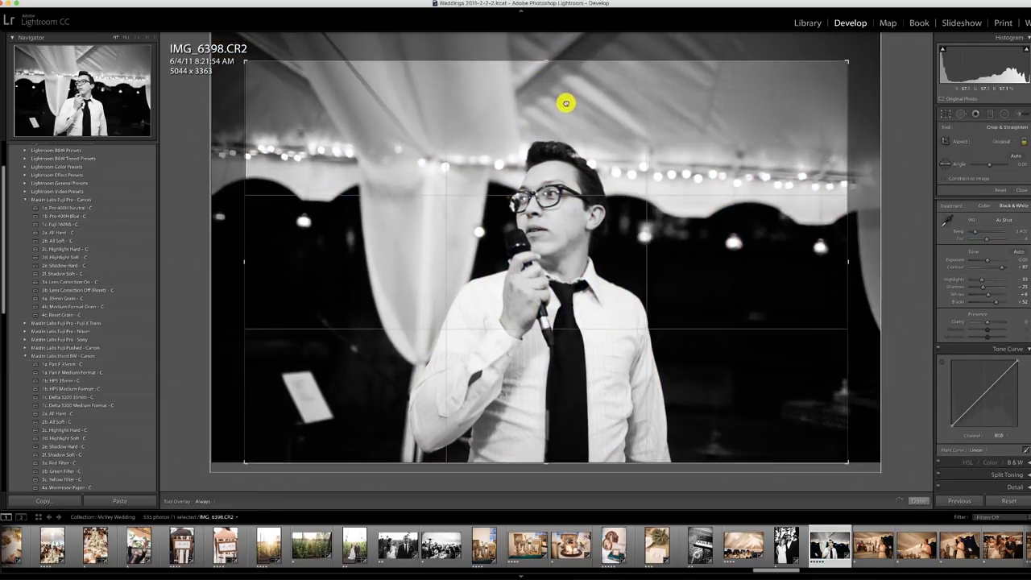
key("Return")
Heal away the bright sheet on the stand in IMG_6398, sampling from the dark background on the speaker's other side
left_click(961, 113)
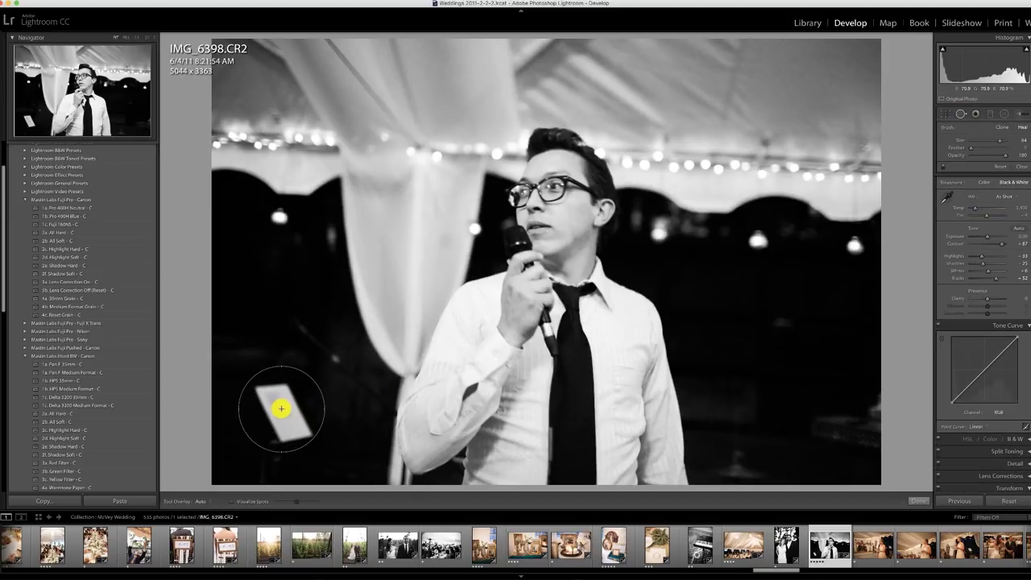
left_click(281, 408)
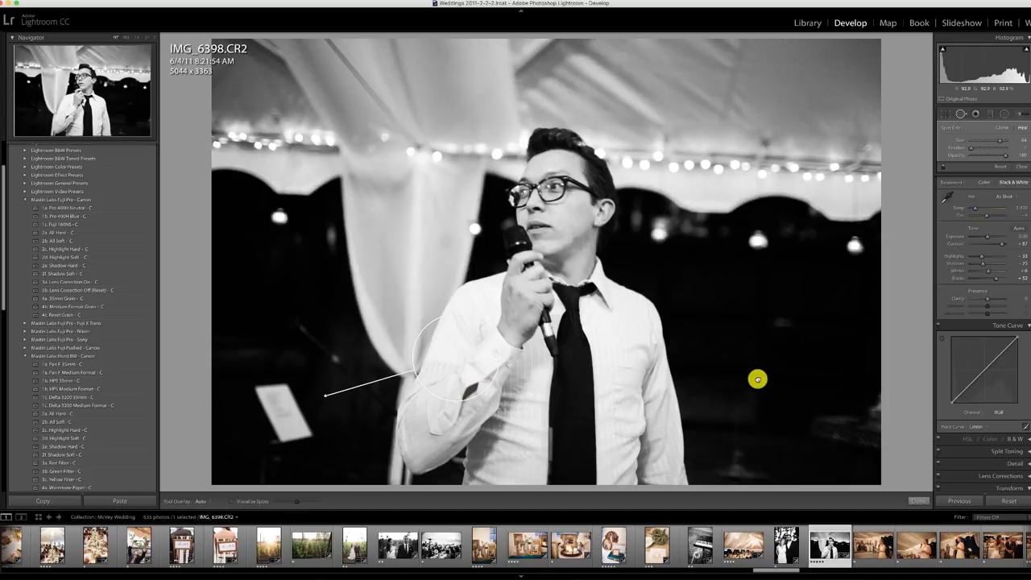
left_click_drag(757, 378, 772, 377)
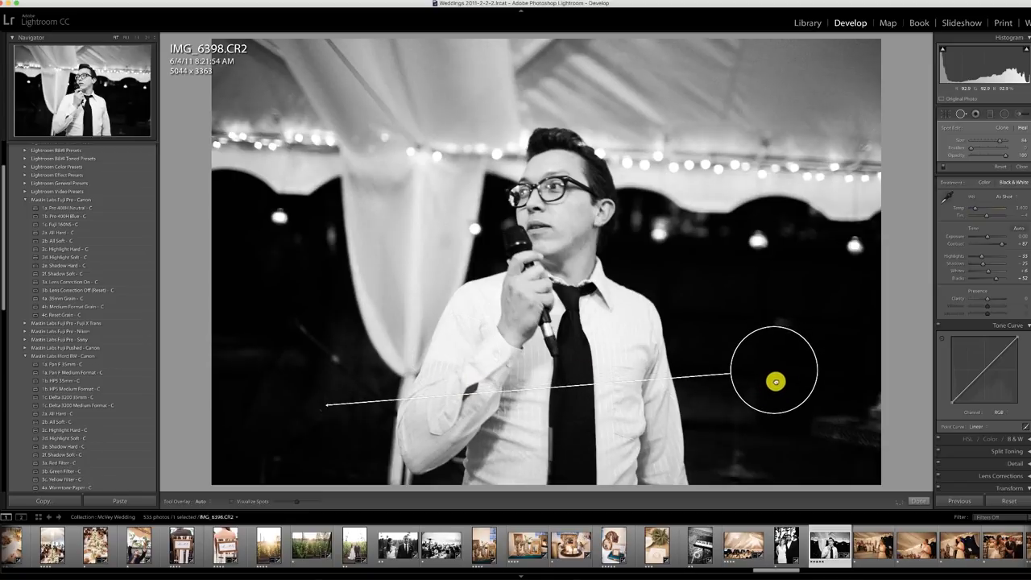
left_click(964, 113)
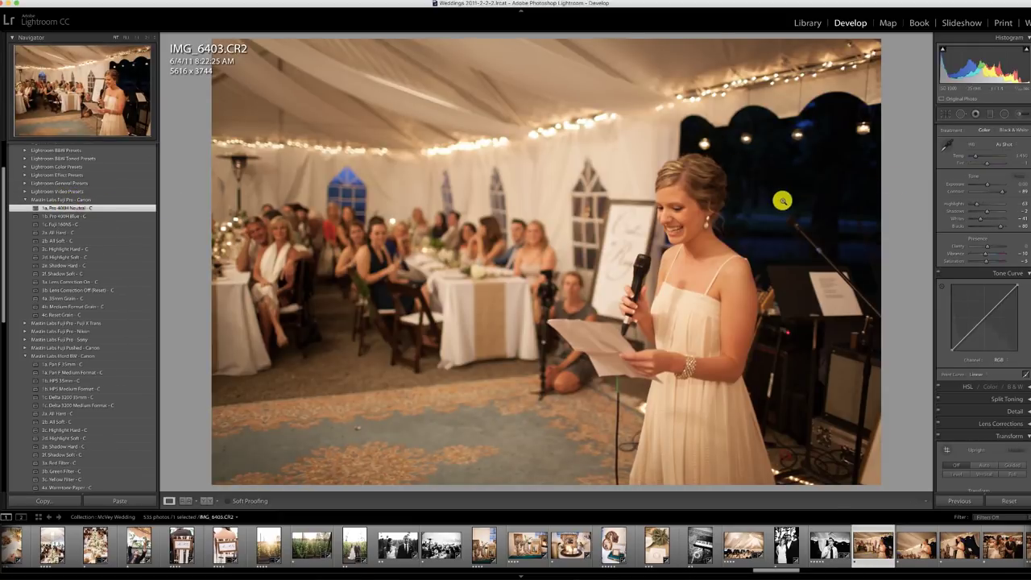
Apply the 1a. Pro 400H Neutral preset to IMG_6403, raise its exposure to +0.70 and cool its white balance temperature
left_click(988, 186)
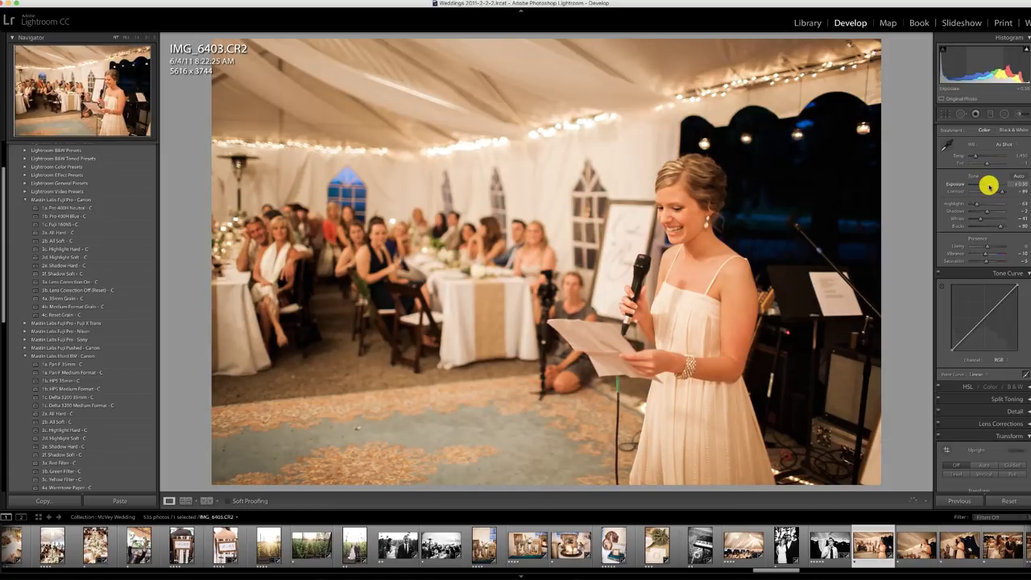
left_click_drag(989, 186, 985, 184)
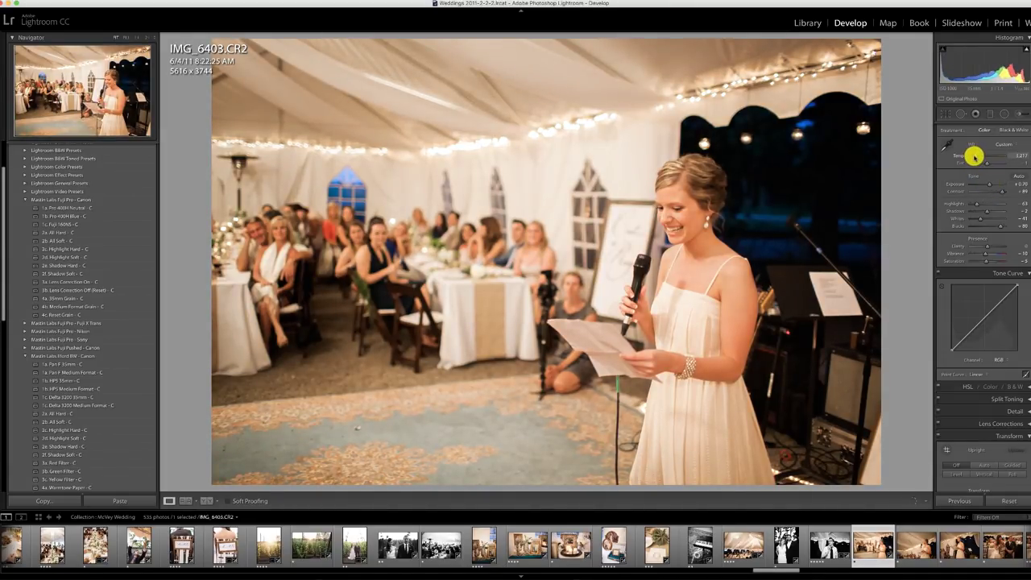
Reuse the develop settings of IMG_6403 on the similar speech photo IMG_6406
left_click(916, 546)
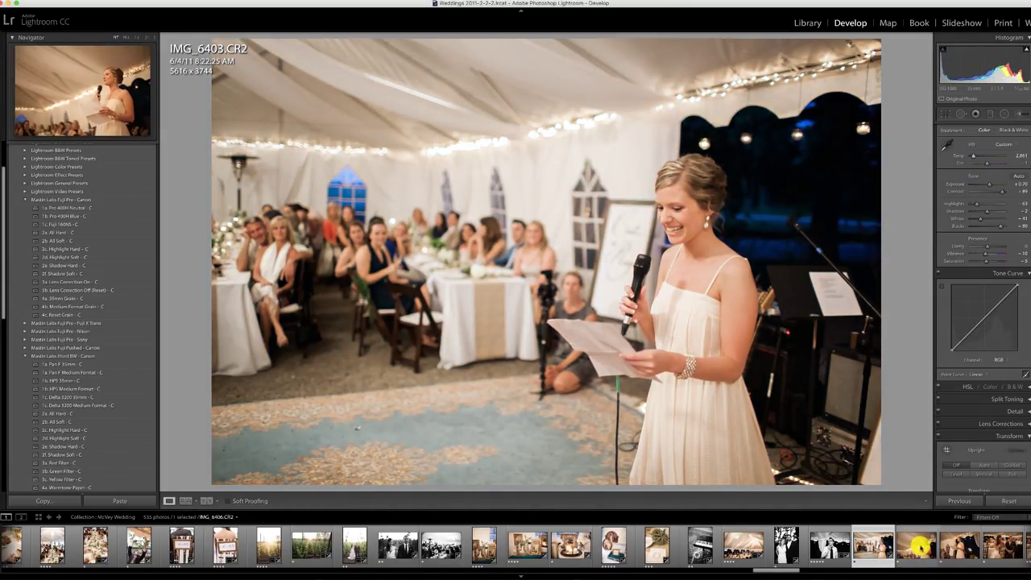
left_click(961, 501)
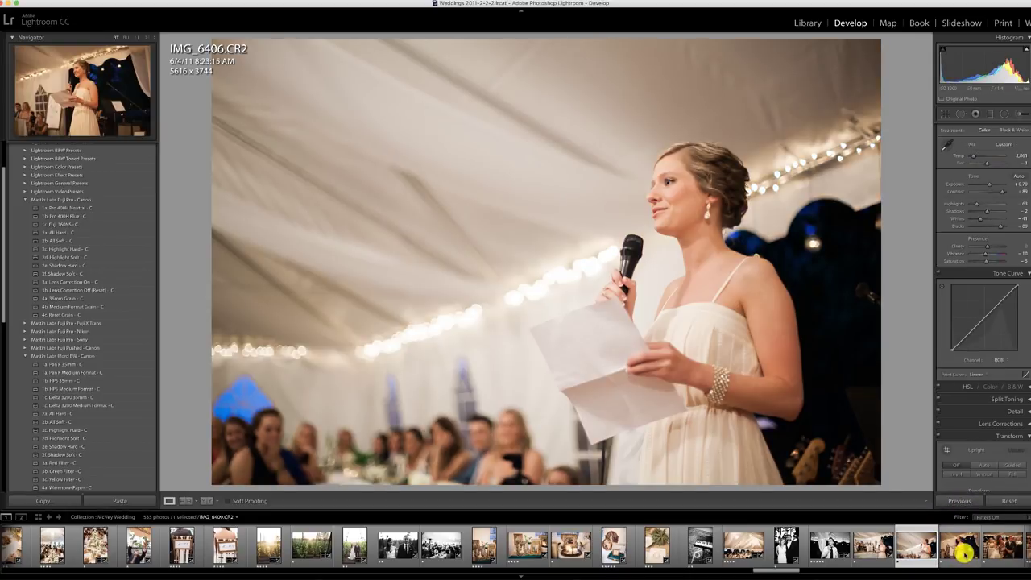
Reuse the preceding photo's develop settings on IMG_6409, IMG_6410 and IMG_6414, raising the exposure of IMG_6410 to +1.40 along the way
left_click(962, 546)
left_click(962, 502)
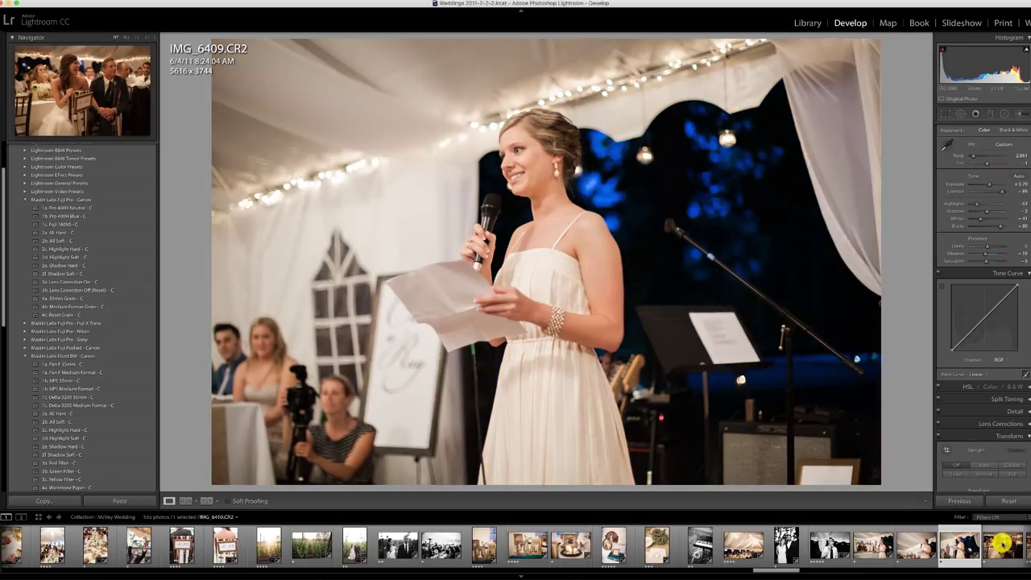
left_click(1002, 545)
left_click(963, 501)
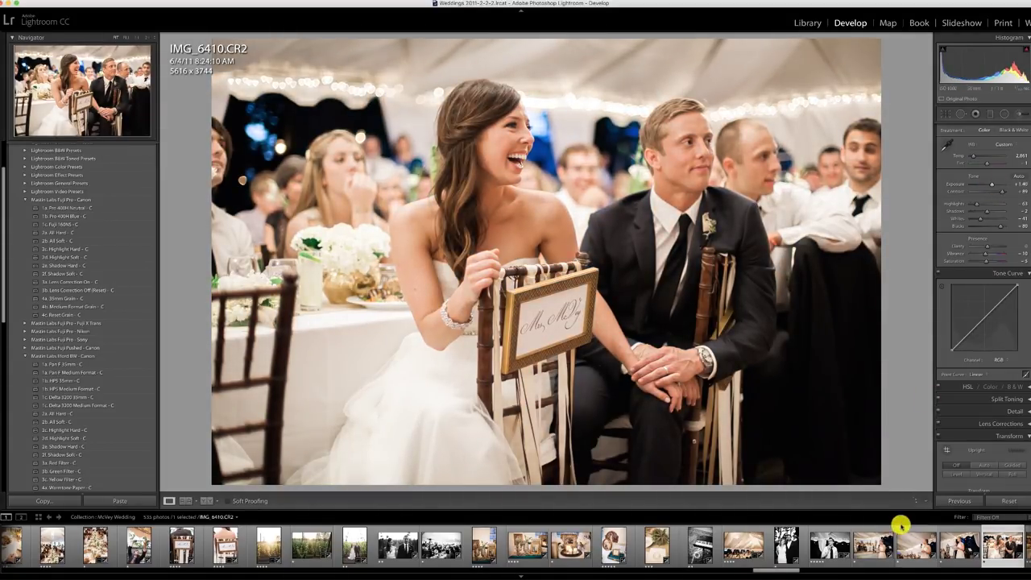
scroll(905, 544, "down", 5)
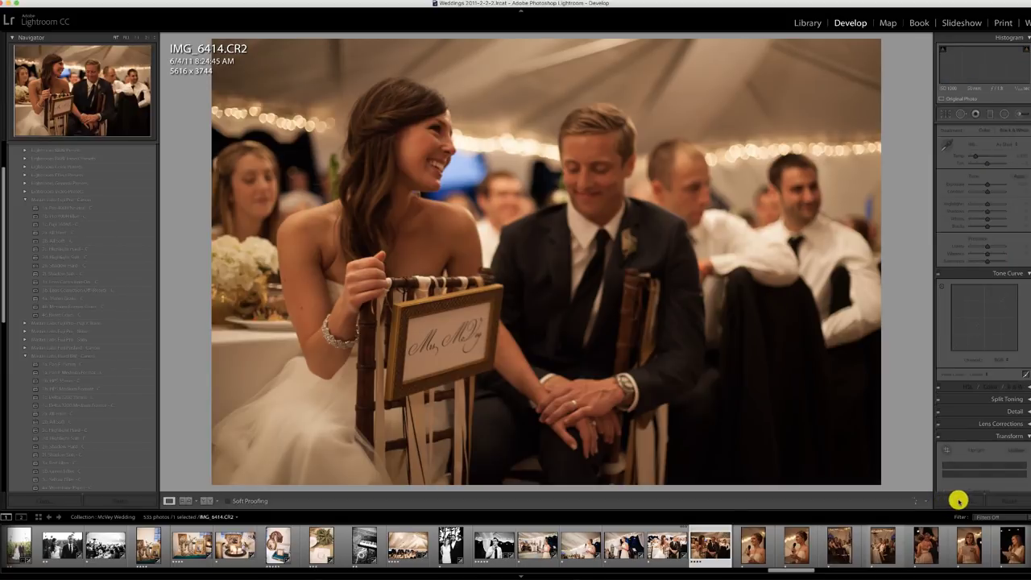
left_click(954, 500)
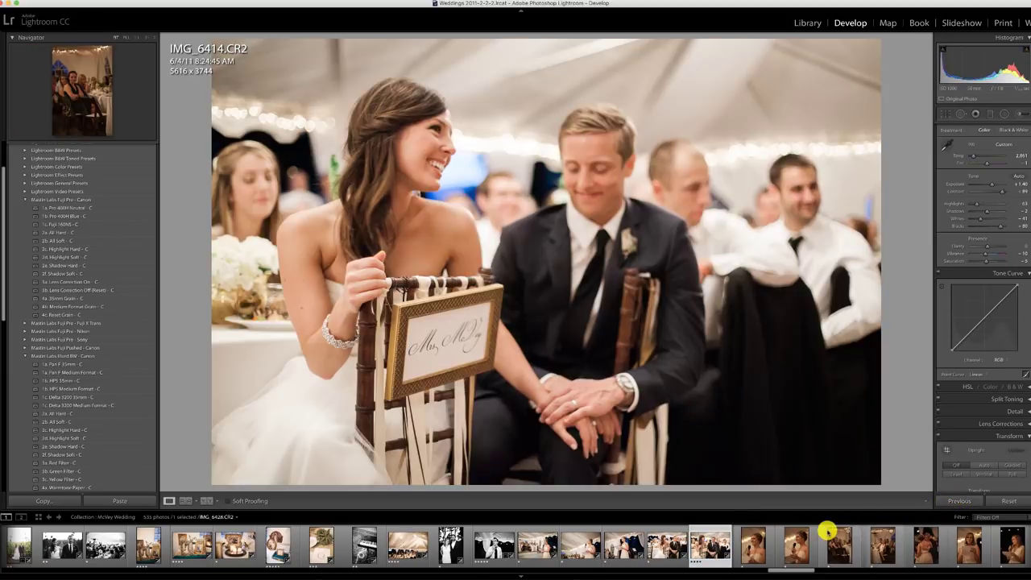
Synchronize the develop settings of IMG_6414, without crop, transform or lens corrections, to all following reception photos up to the wide tent shots
scroll(824, 544, "down", 15)
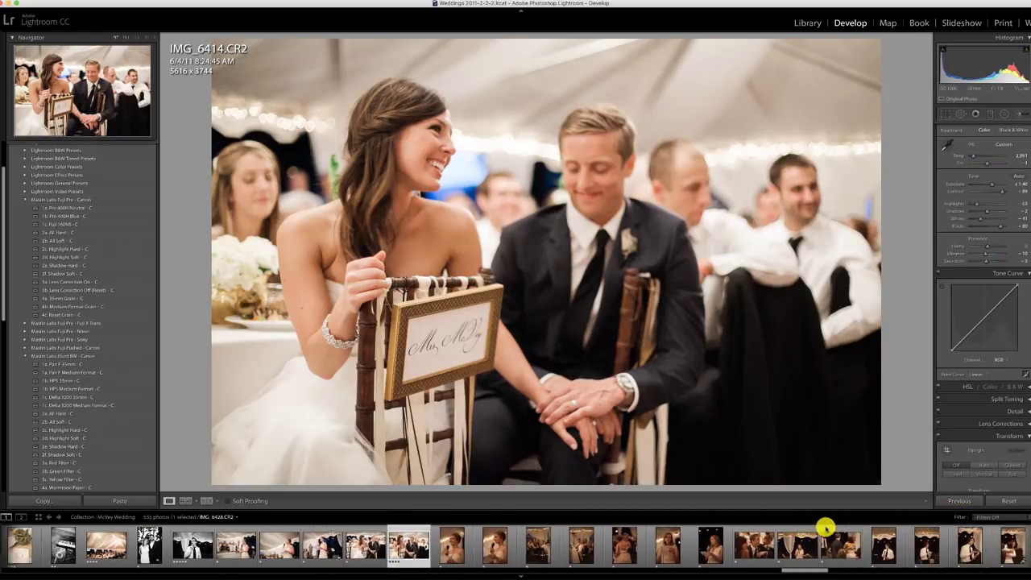
scroll(825, 528, "down", 2)
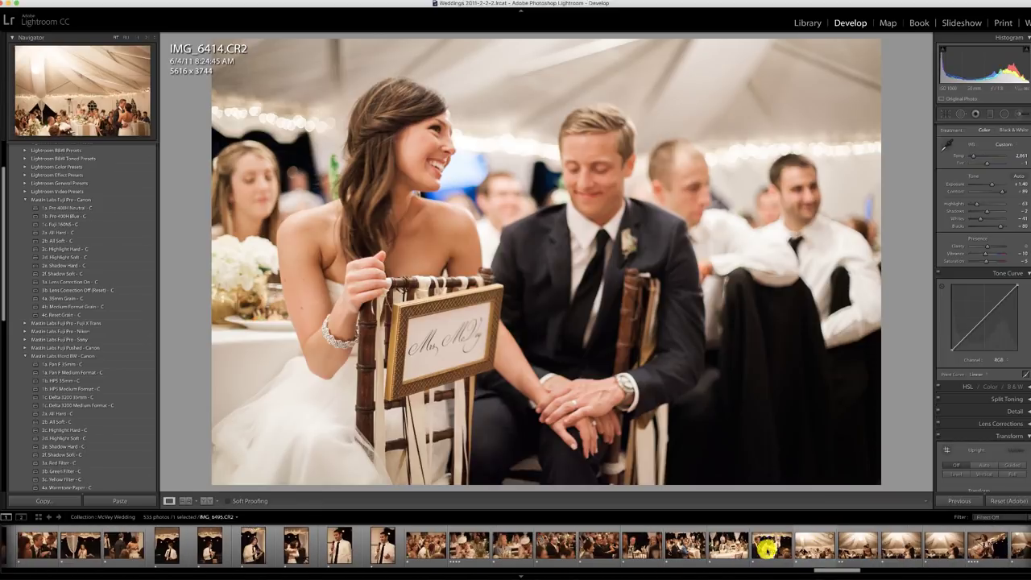
left_click(822, 543, "shift")
left_click(957, 502)
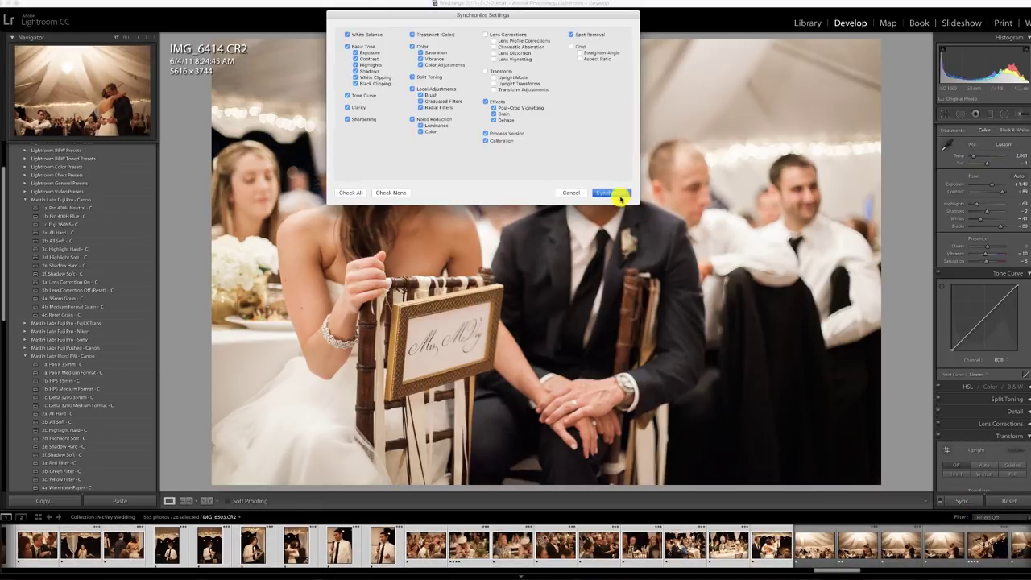
left_click(618, 194)
Review the synchronized speech photos one by one, from the speaker portraits after IMG_6414 through IMG_6452, checking exposure and colour
scroll(286, 554, "down", 15)
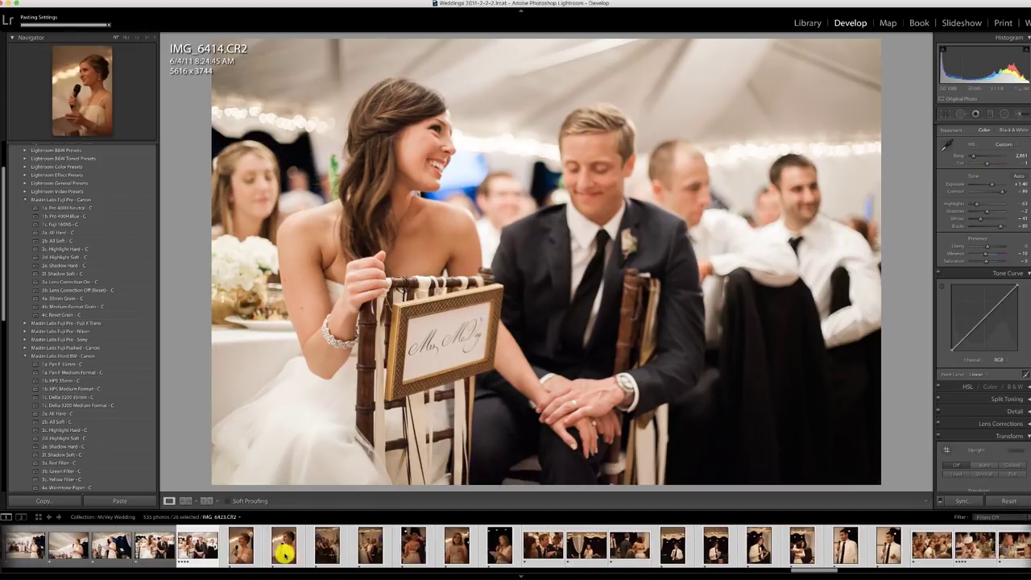
left_click(336, 549)
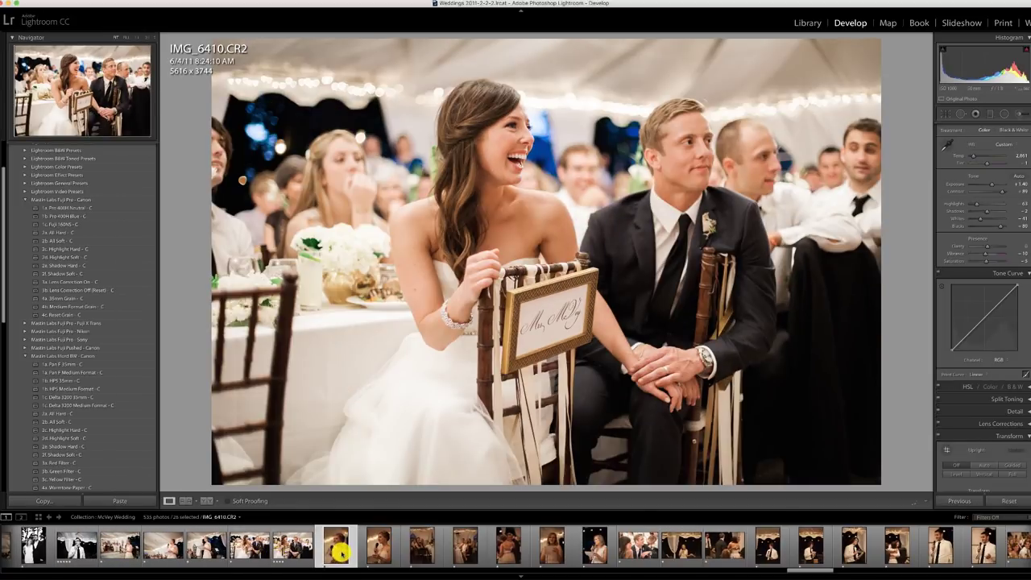
key("Right")
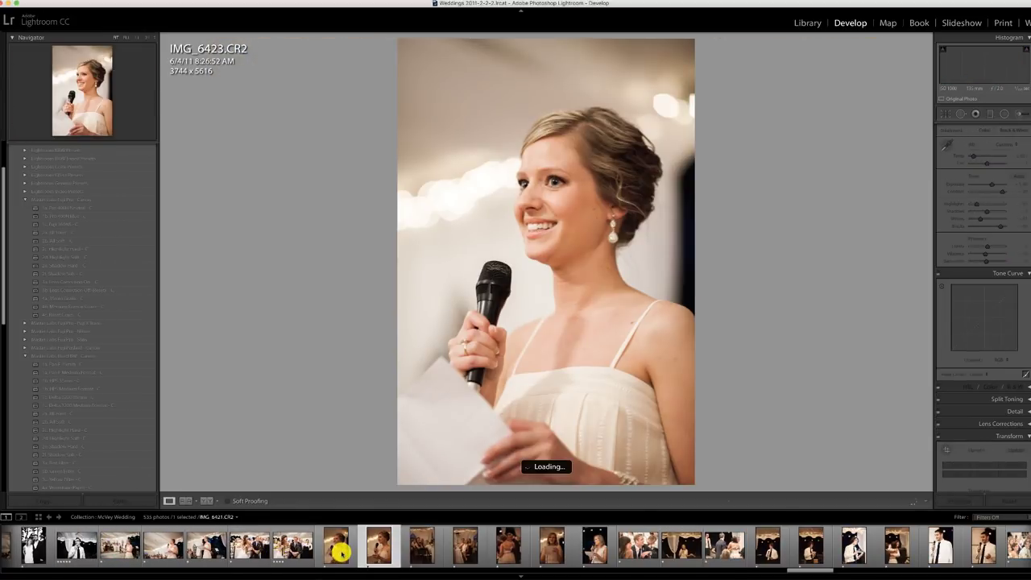
key("Right")
key("Right")
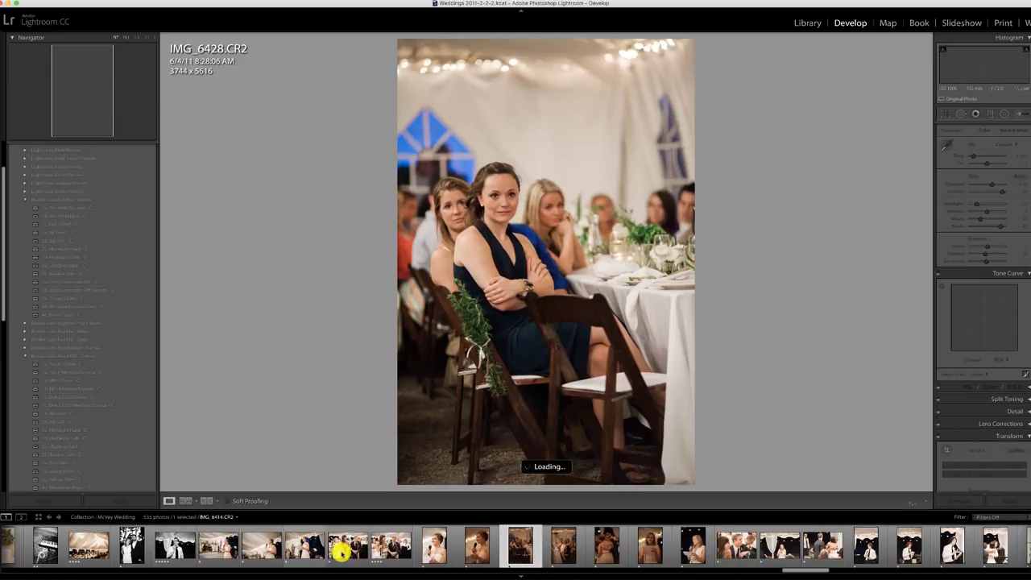
key("Right")
key("Right")
key("Right")
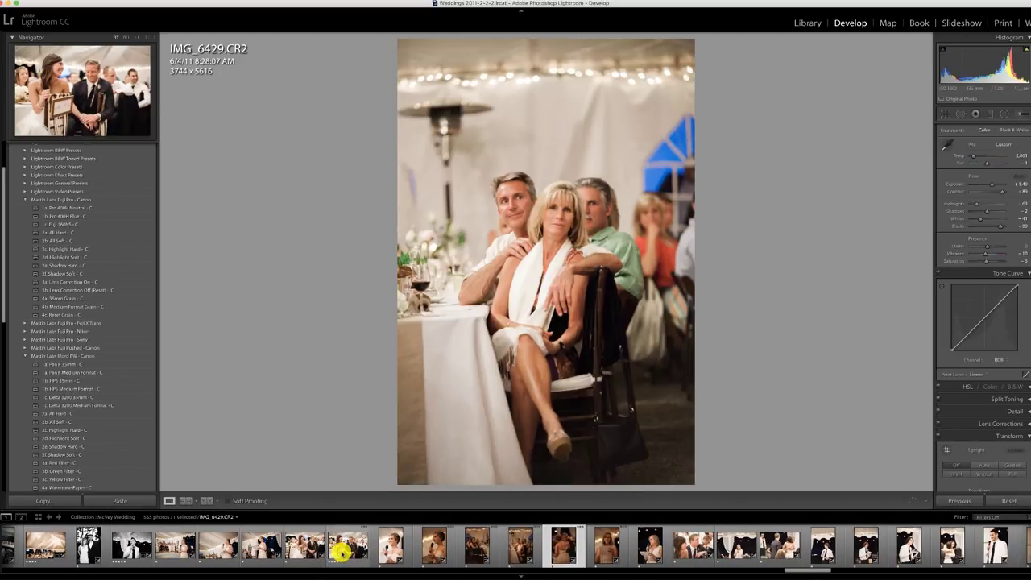
key("Right")
key("Right")
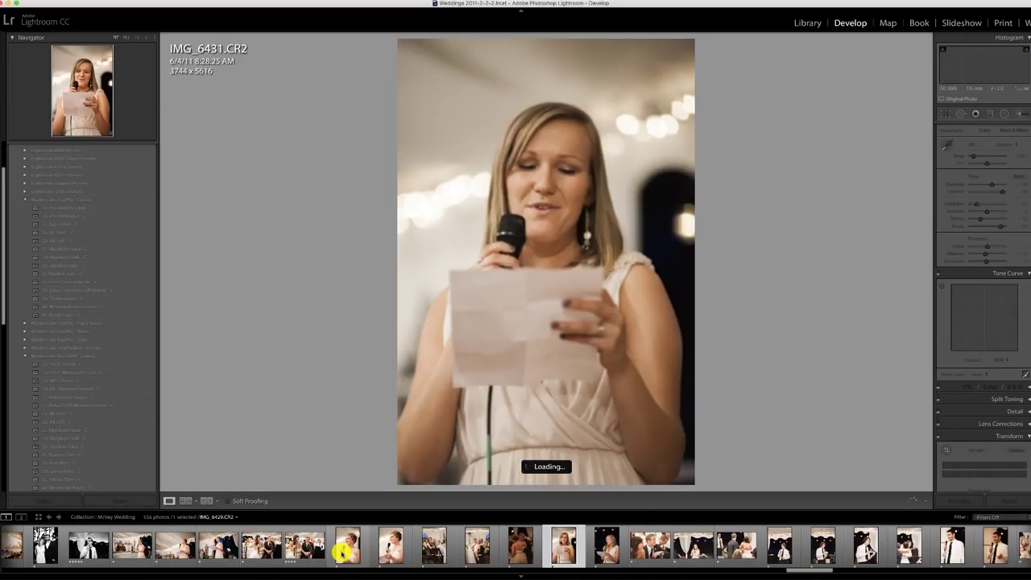
key("Right")
key("Right")
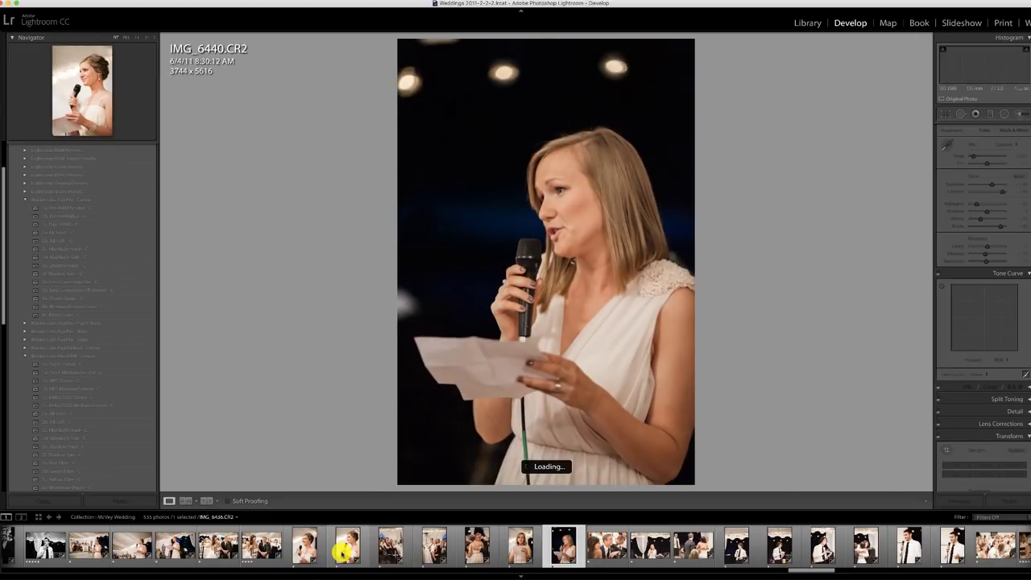
key("Right")
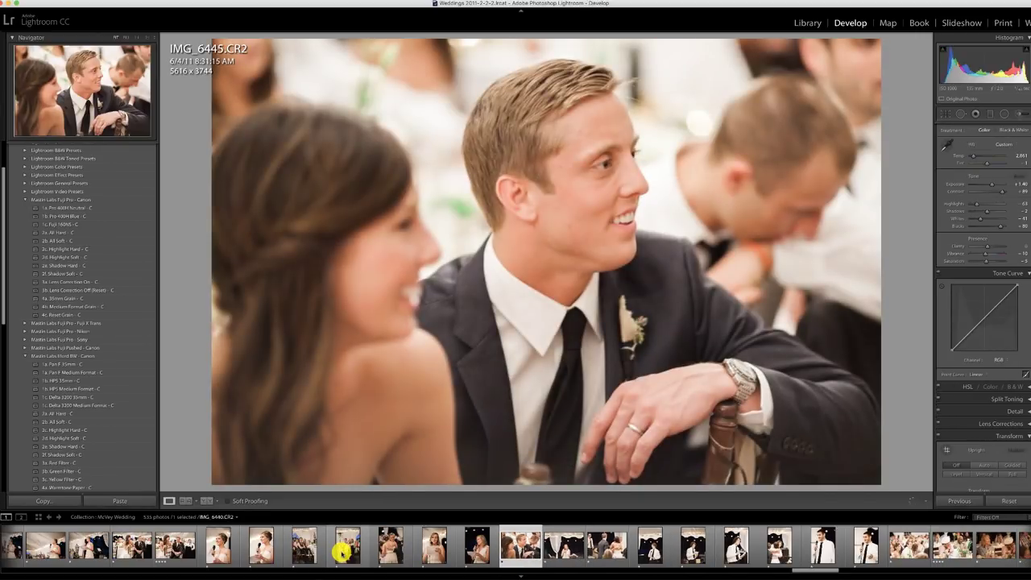
key("Right")
key("Right")
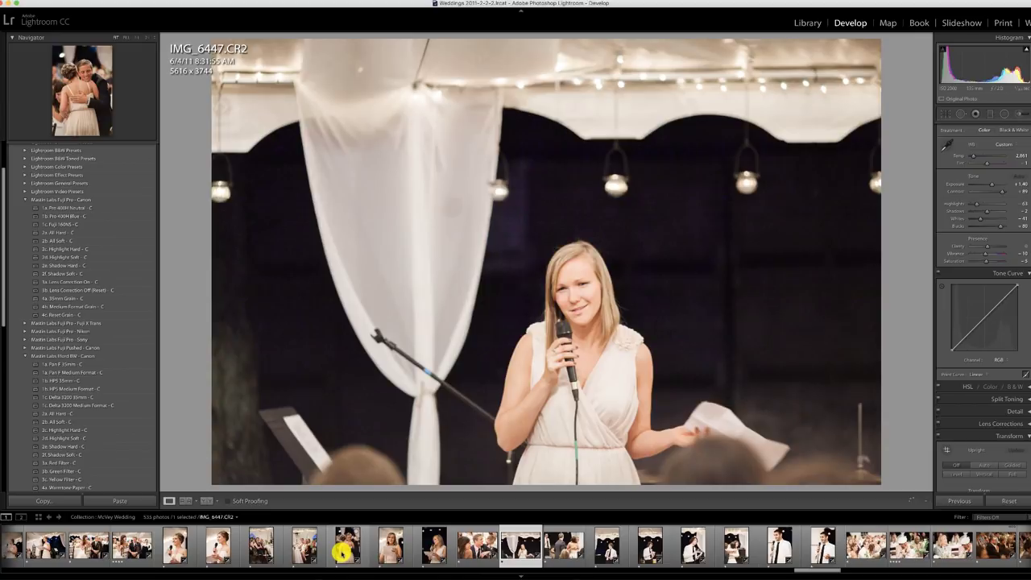
key("Right")
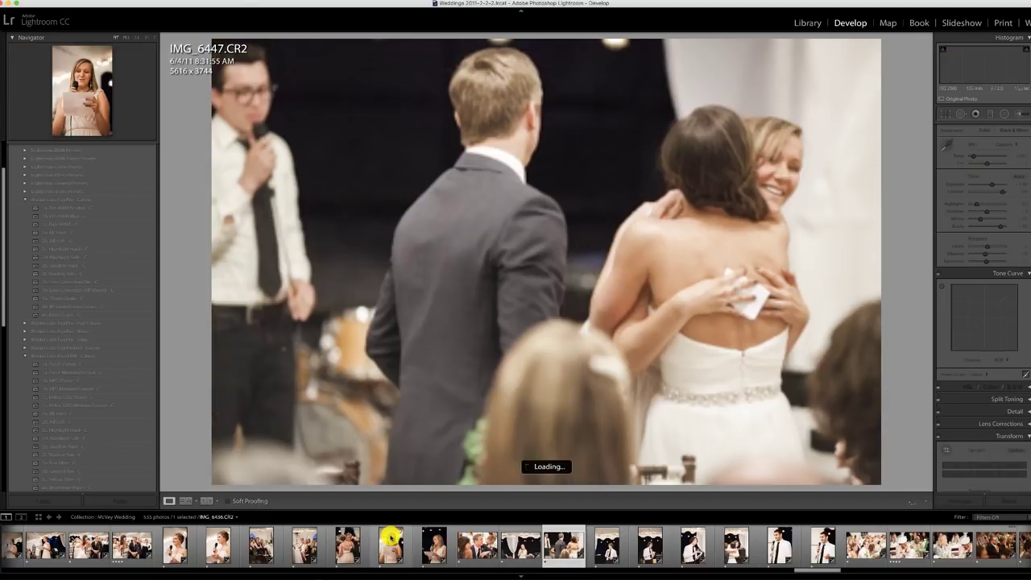
key("Right")
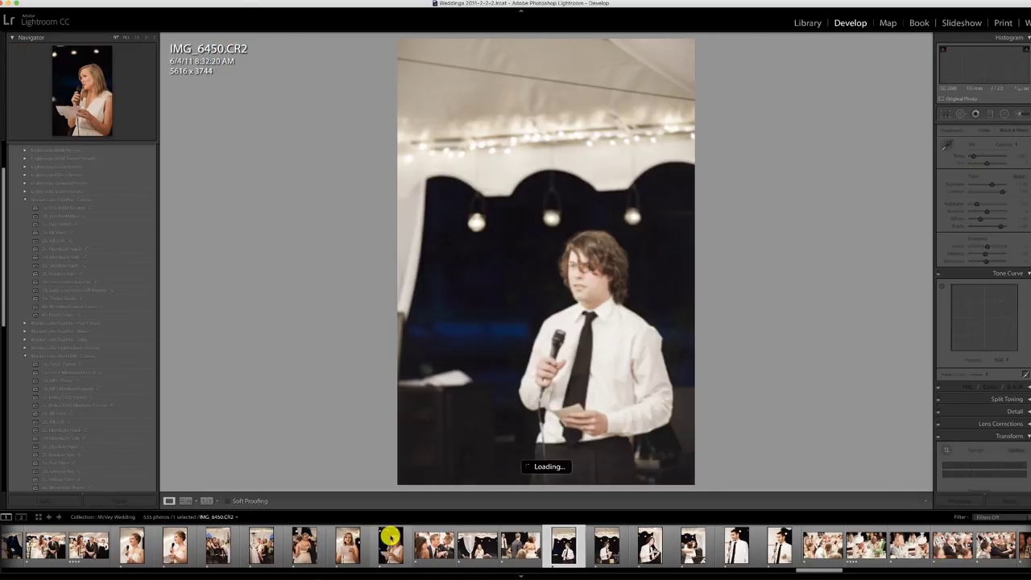
key("Right")
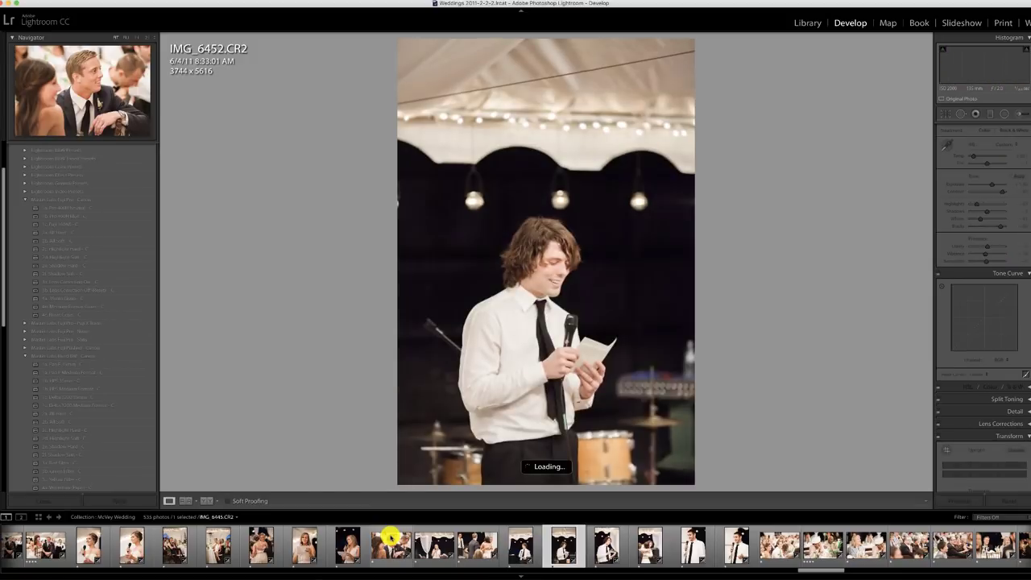
Lower the exposure of IMG_6456 to +0.90 and reuse its settings on IMG_6460, IMG_6468 and IMG_6469
key("Right")
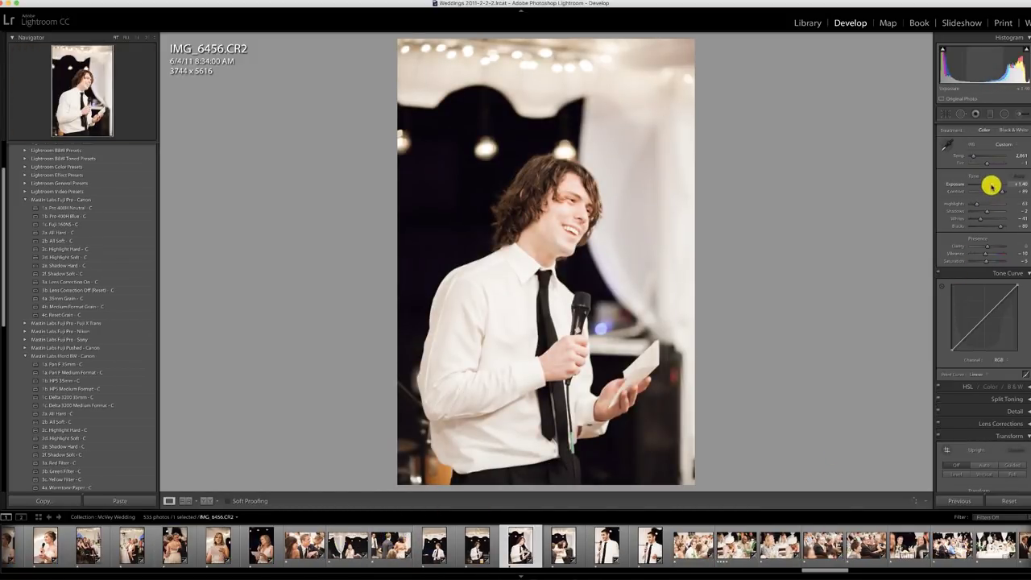
left_click_drag(989, 186, 989, 186)
key("Right")
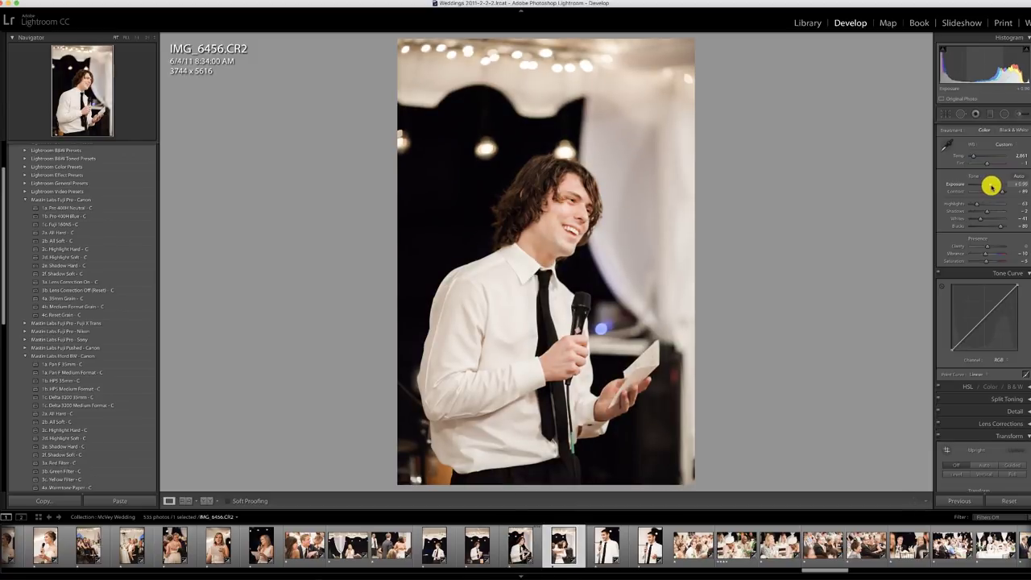
left_click(964, 502)
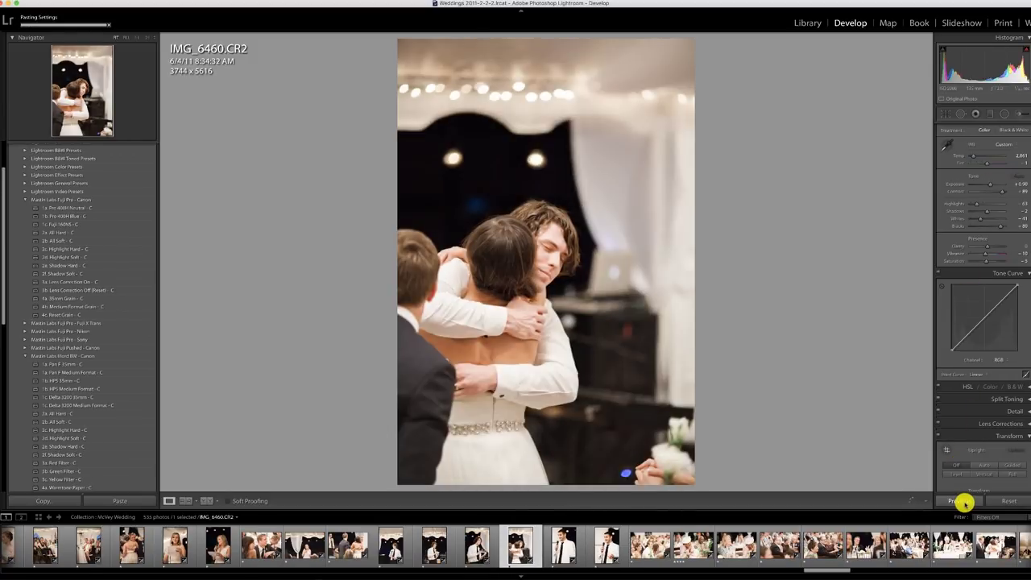
key("Right")
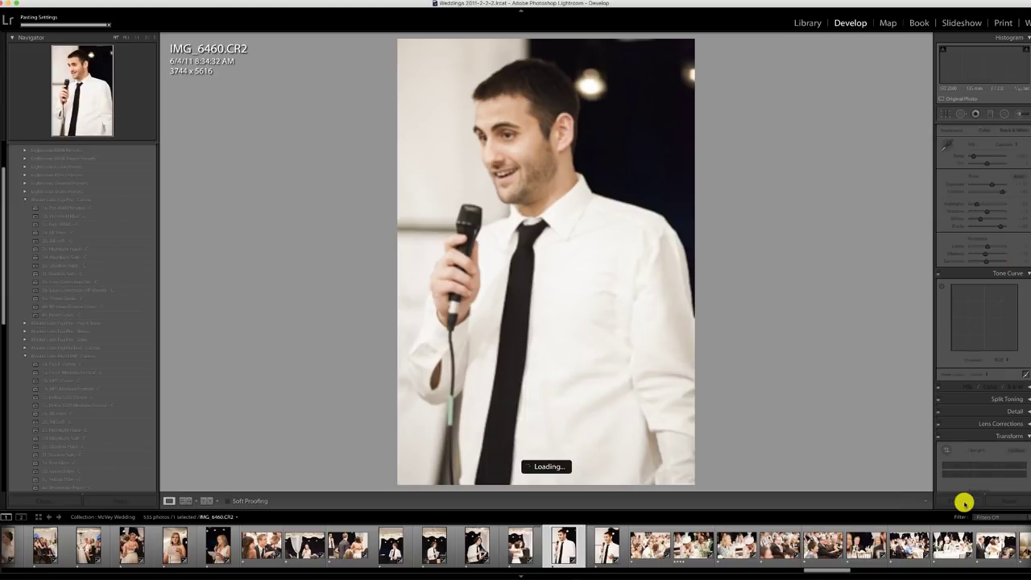
key("Right")
left_click(964, 502)
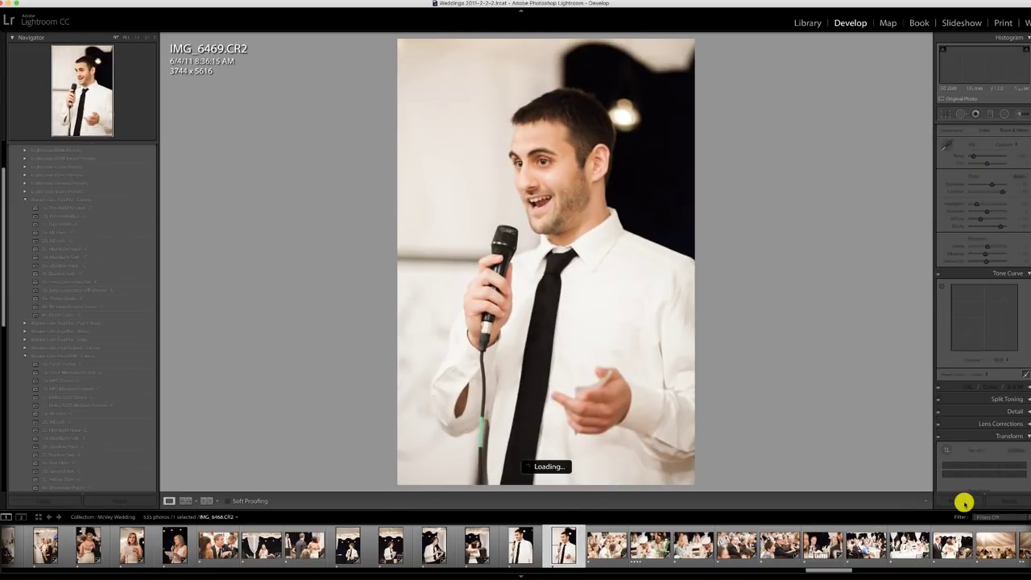
Lower the exposure of IMG_6472 to +0.55 and apply the 1a. Pan F 35mm black-and-white preset
key("Right")
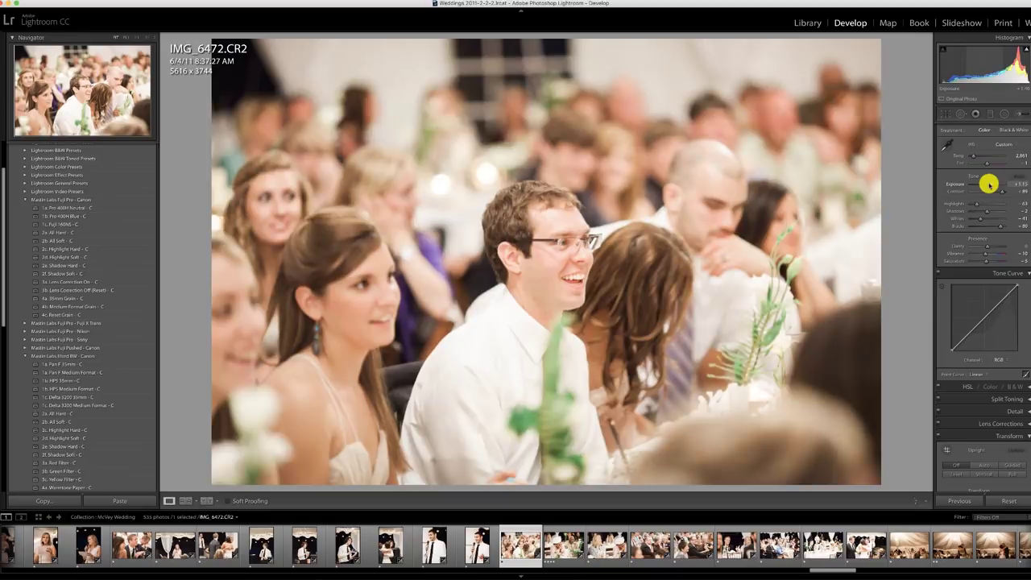
left_click_drag(988, 185, 974, 191)
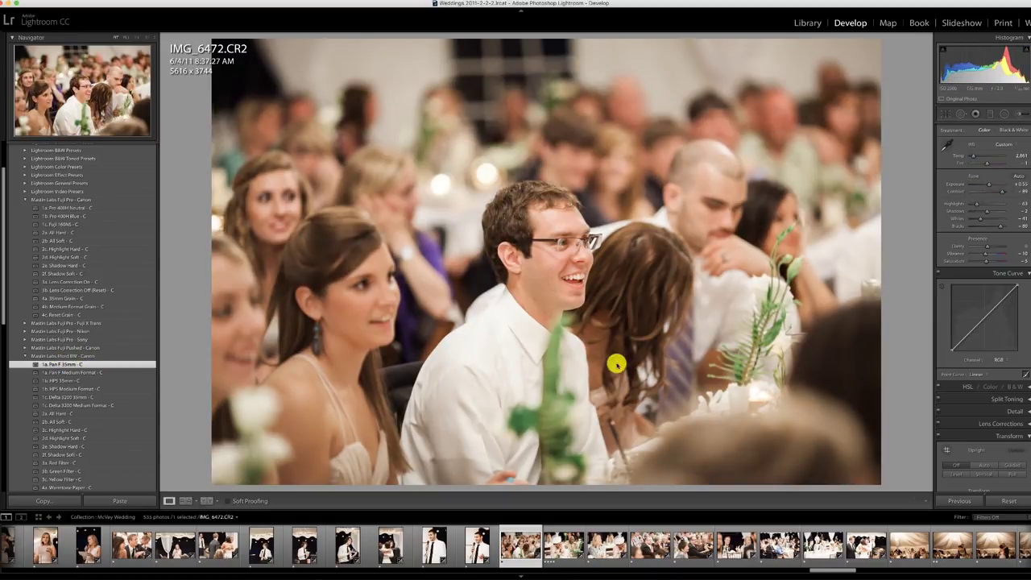
Reuse the black-and-white settings of IMG_6472 on IMG_6474 and raise its exposure to +1.20
left_click(564, 544)
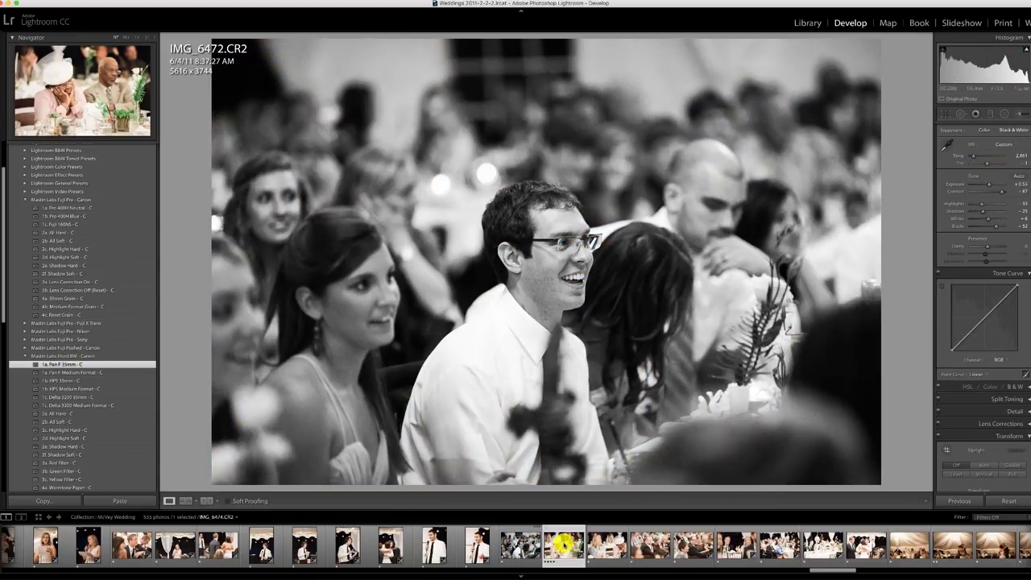
left_click(713, 538)
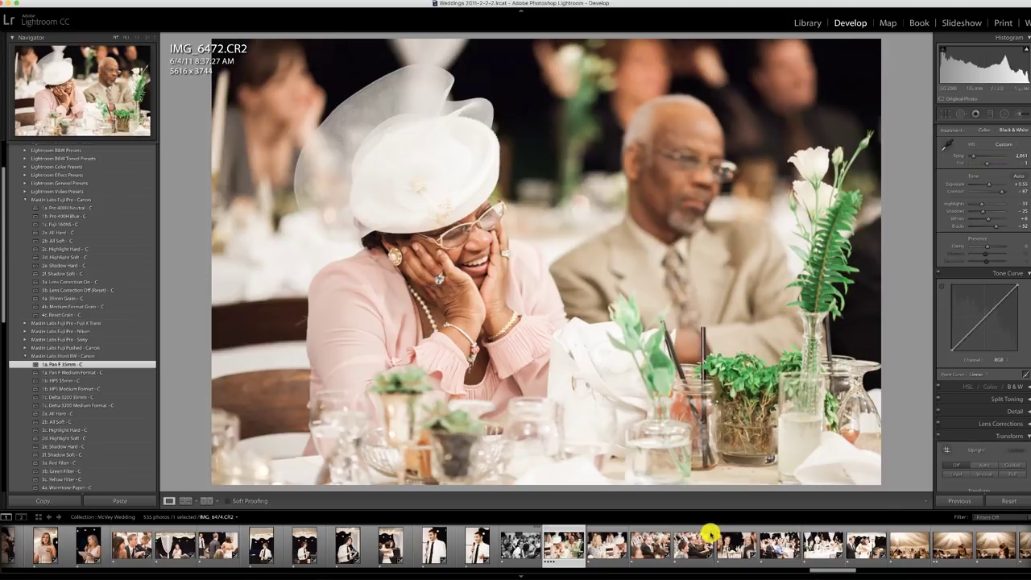
left_click(959, 500)
key("v")
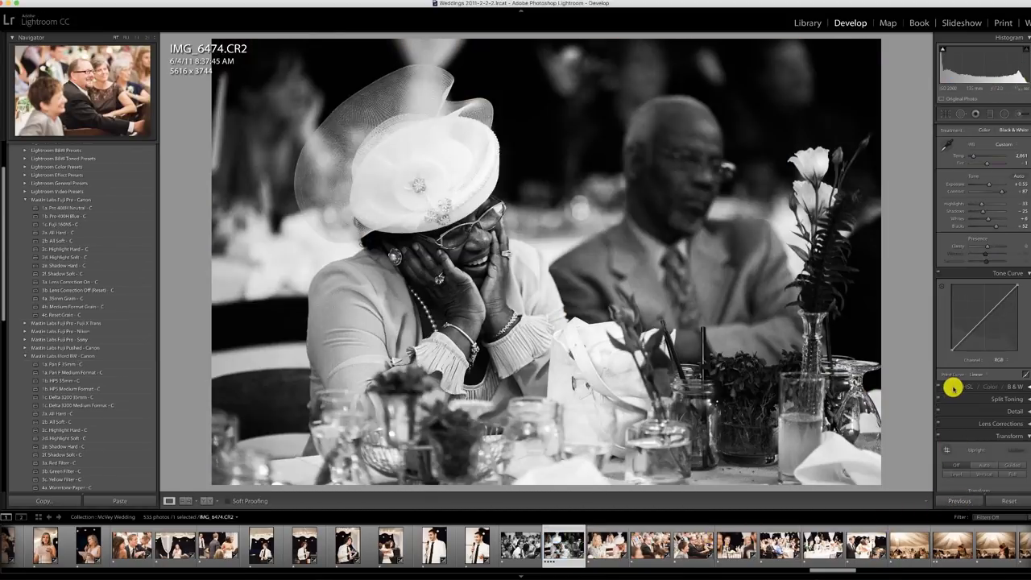
left_click_drag(988, 185, 991, 184)
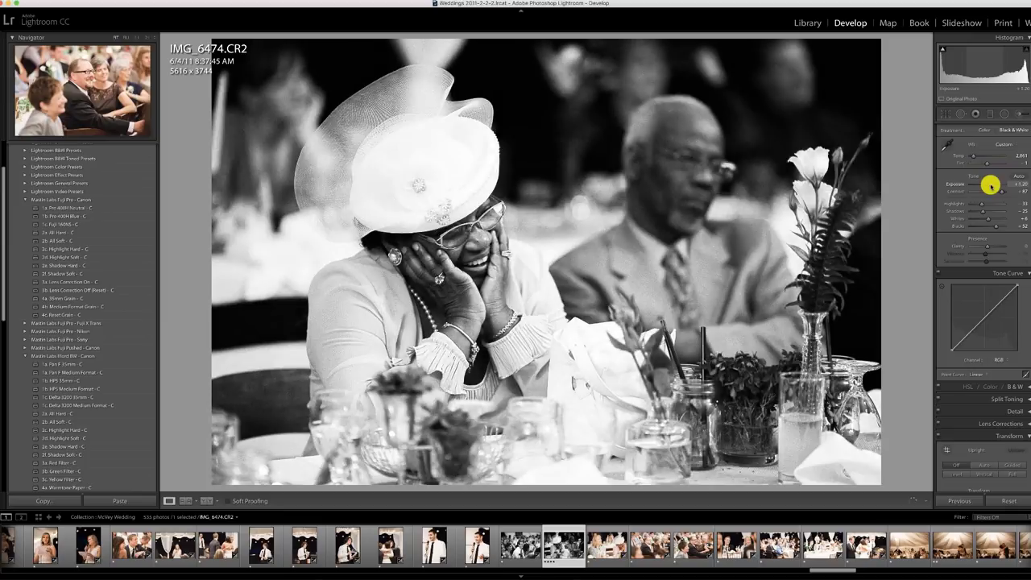
Lower the exposure of the guest photos: IMG_6475 to +1.20, IMG_6477 to +1.08 and IMG_6479 to +1.10
left_click(609, 548)
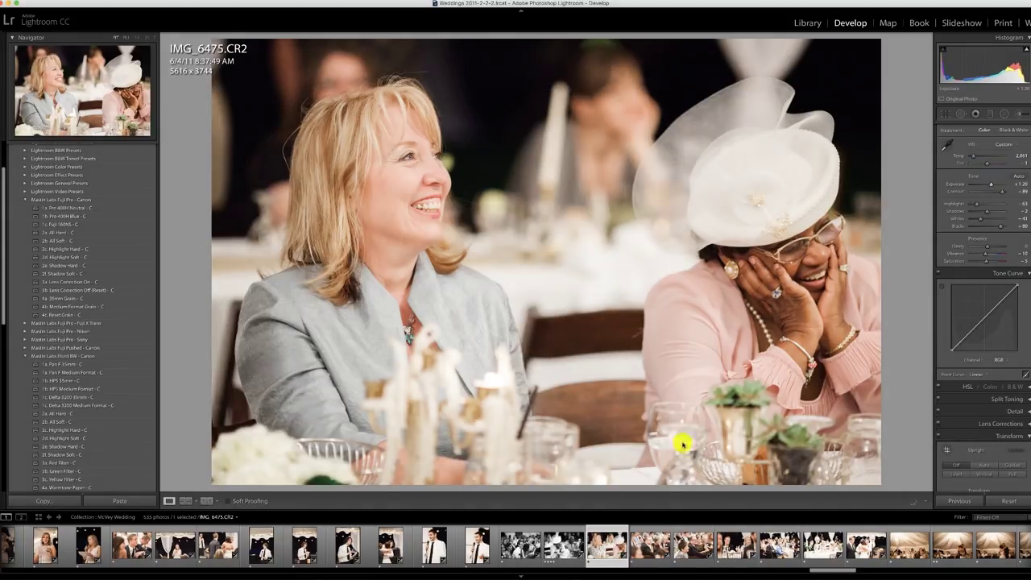
left_click(655, 541)
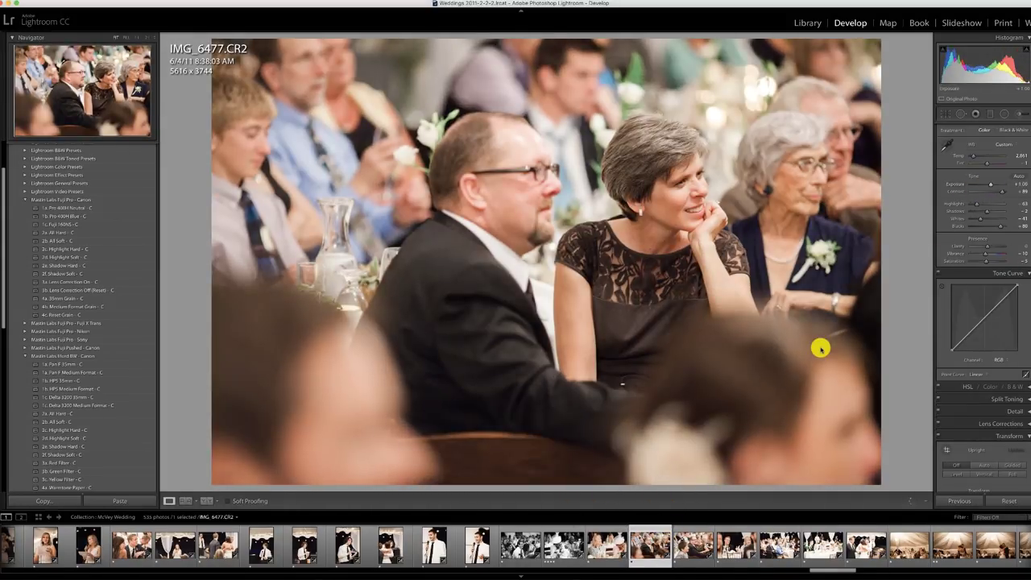
left_click(706, 541)
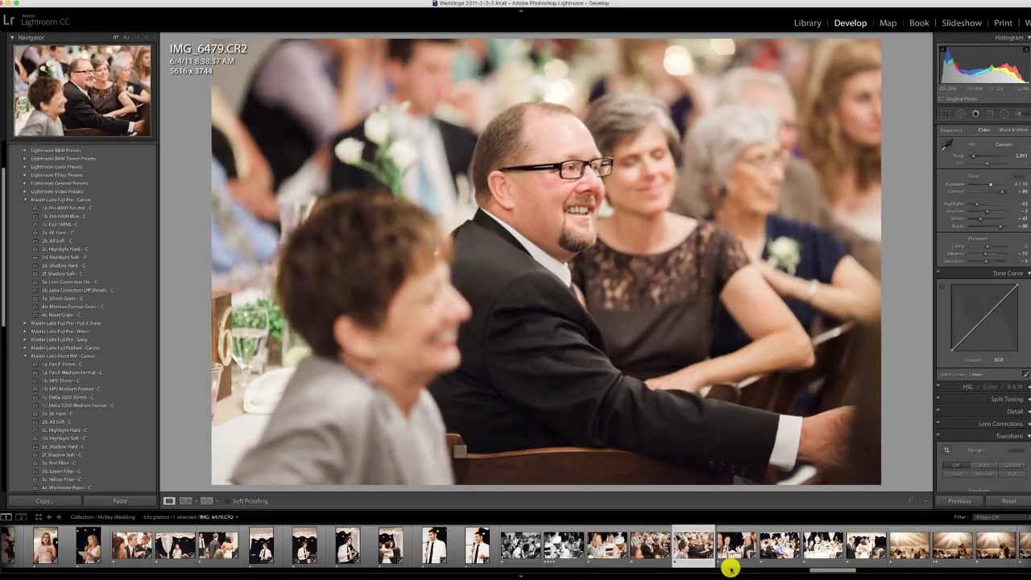
Adjust the exposure of IMG_6483 and lower the exposure of the guest table photo IMG_6486 to +0.45
left_click(729, 545)
key("Right")
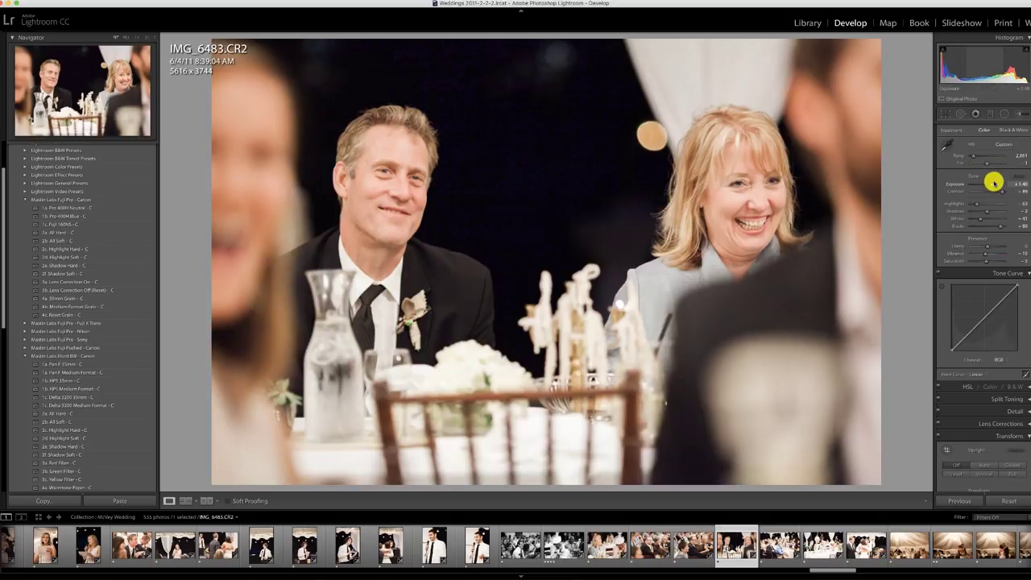
left_click(782, 533)
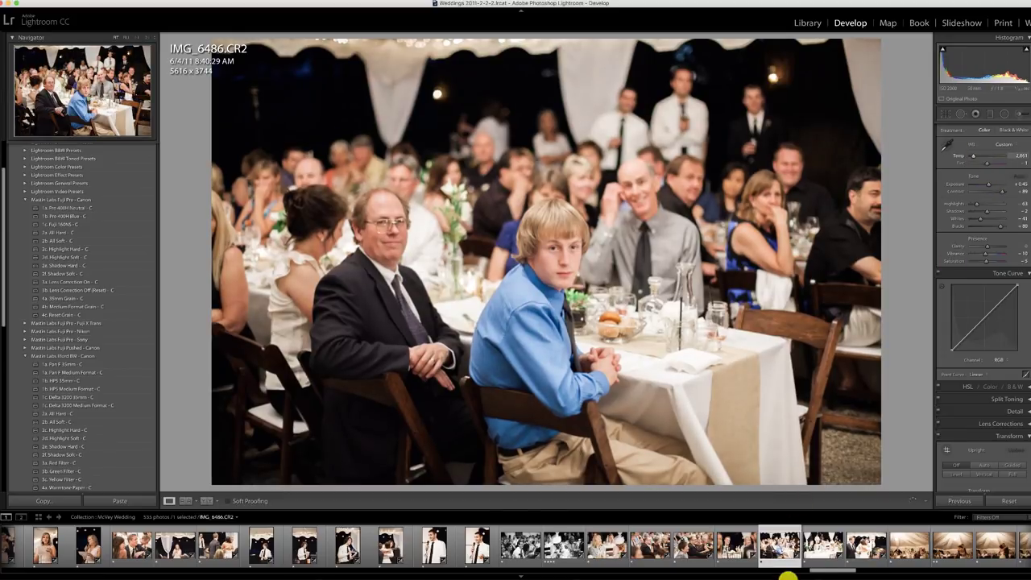
Reuse the settings of IMG_6486 on the guest table photo IMG_6489 and the hug photo IMG_6491
left_click(824, 545)
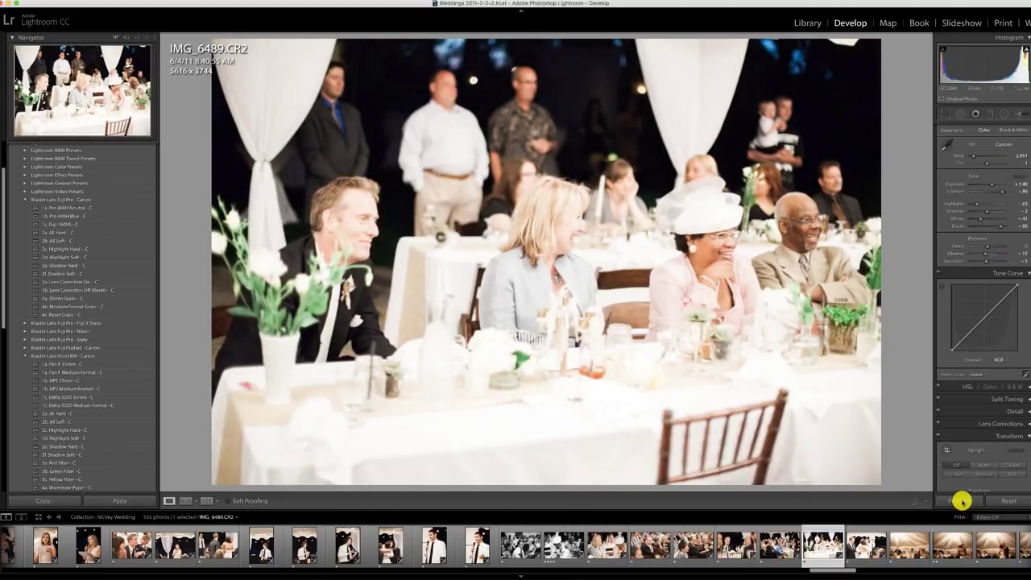
left_click(962, 501)
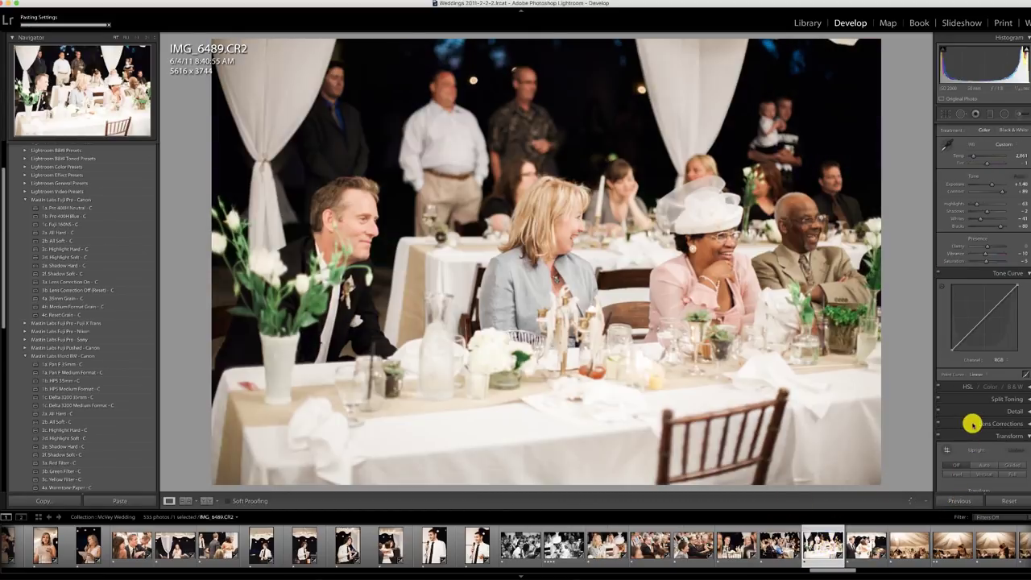
left_click(859, 554)
left_click(962, 500)
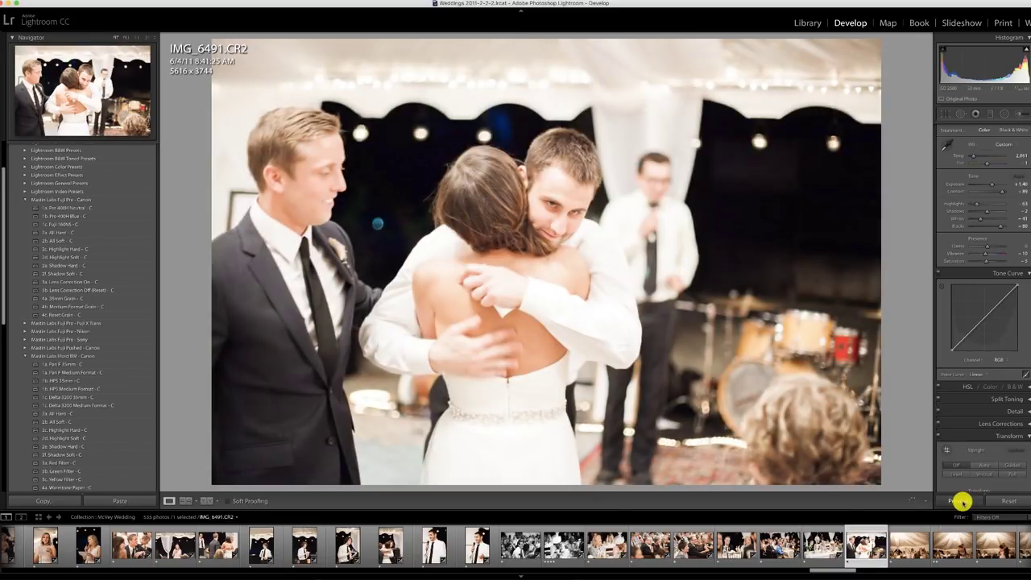
Straighten the wide tent photo IMG_6495 with a slight rotation of its crop
left_click(906, 548)
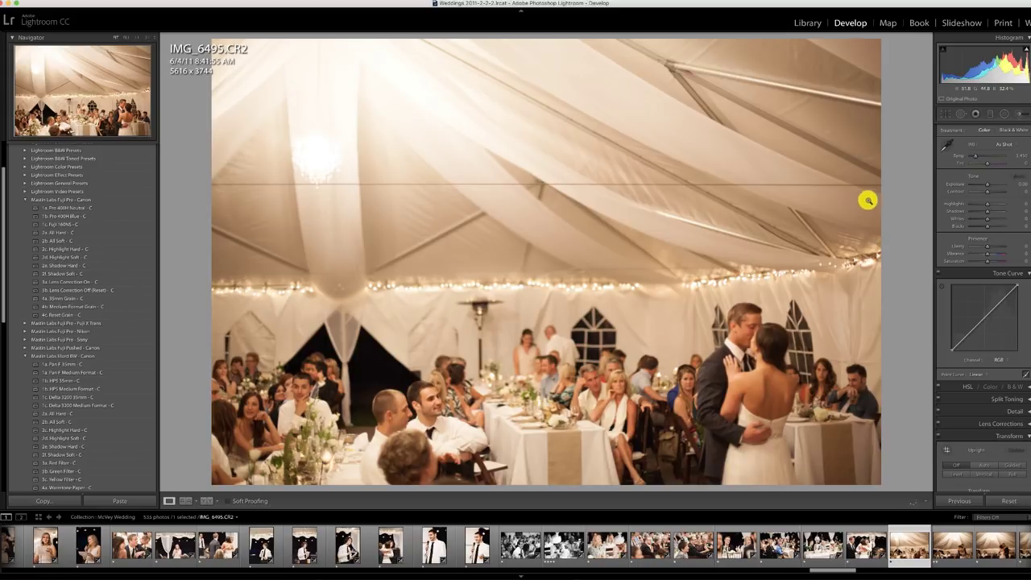
key("r")
left_click_drag(899, 195, 900, 203)
key("Return")
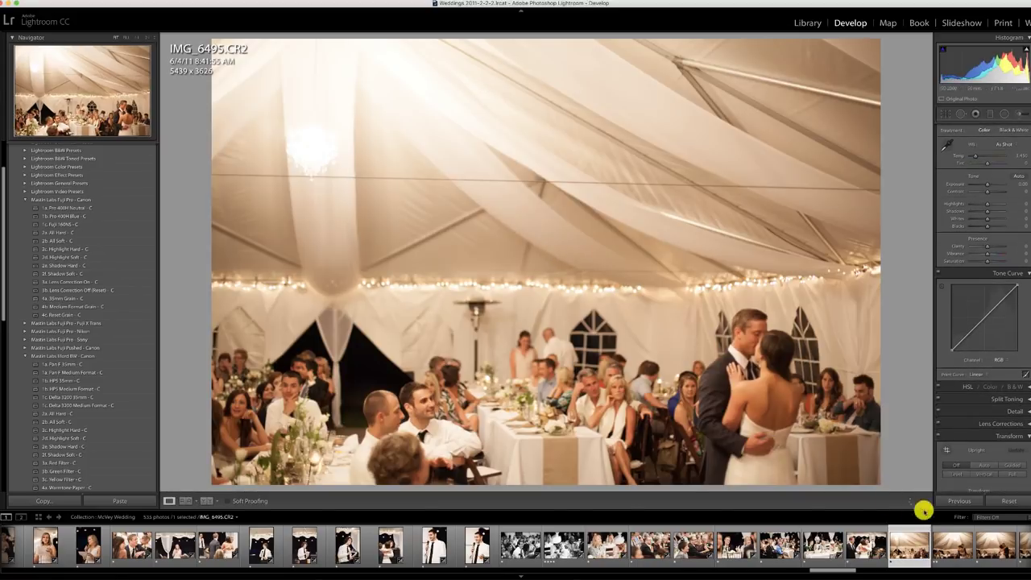
Apply the 1a. Pro 400H Neutral preset to IMG_6495 and set its temperature to 2,821 and exposure to +0.15
left_click(80, 209)
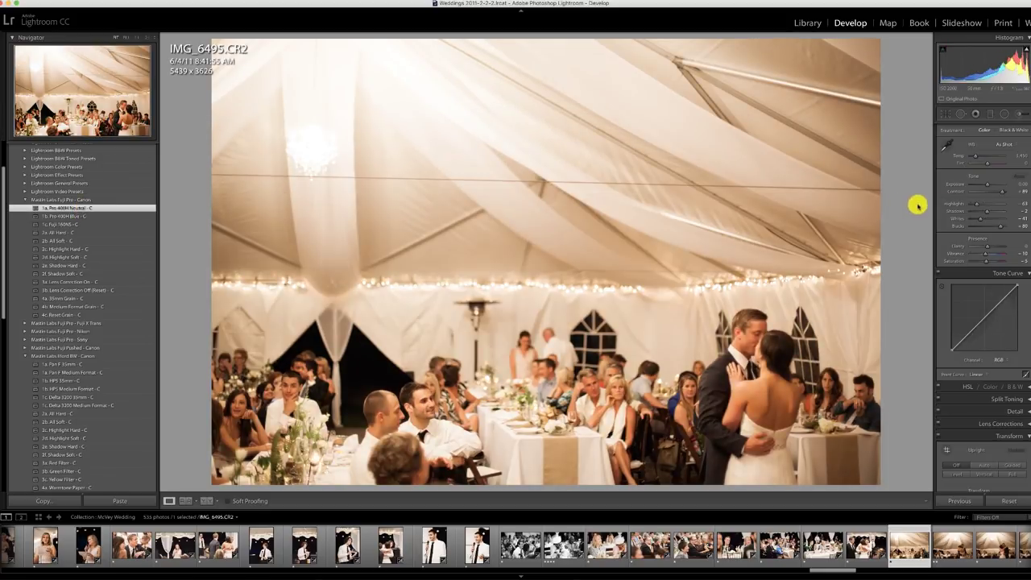
left_click_drag(977, 155, 986, 185)
Darken the tent ceiling of IMG_6495 with a slightly tilted graduated filter
left_click(989, 115)
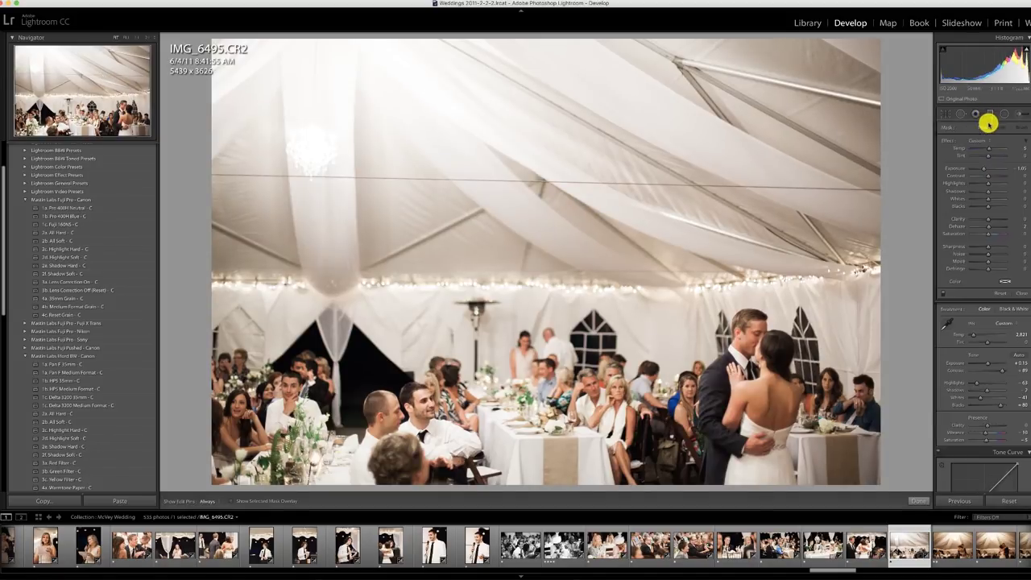
left_click_drag(530, 236, 524, 282)
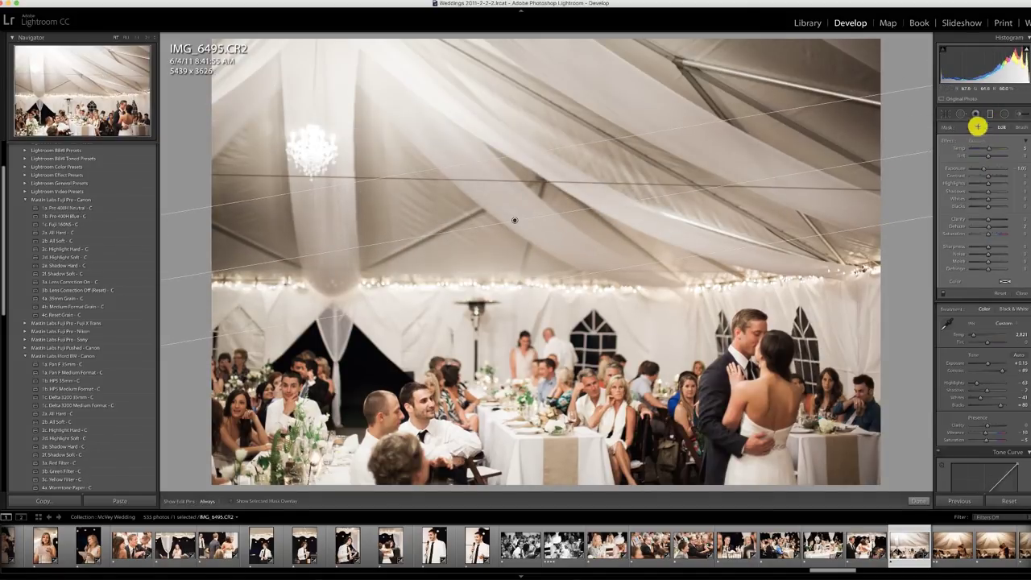
left_click(990, 116)
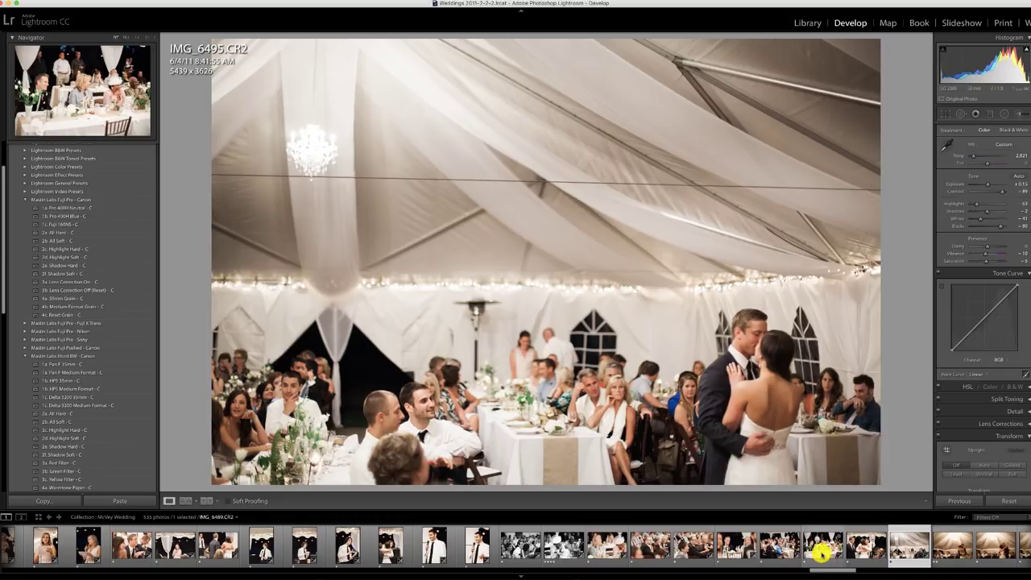
Synchronize the settings of IMG_6495 to the next six tent reception photos, leaving out crop, lens corrections and transform
scroll(821, 553, "down", 5)
left_click(769, 547, "shift")
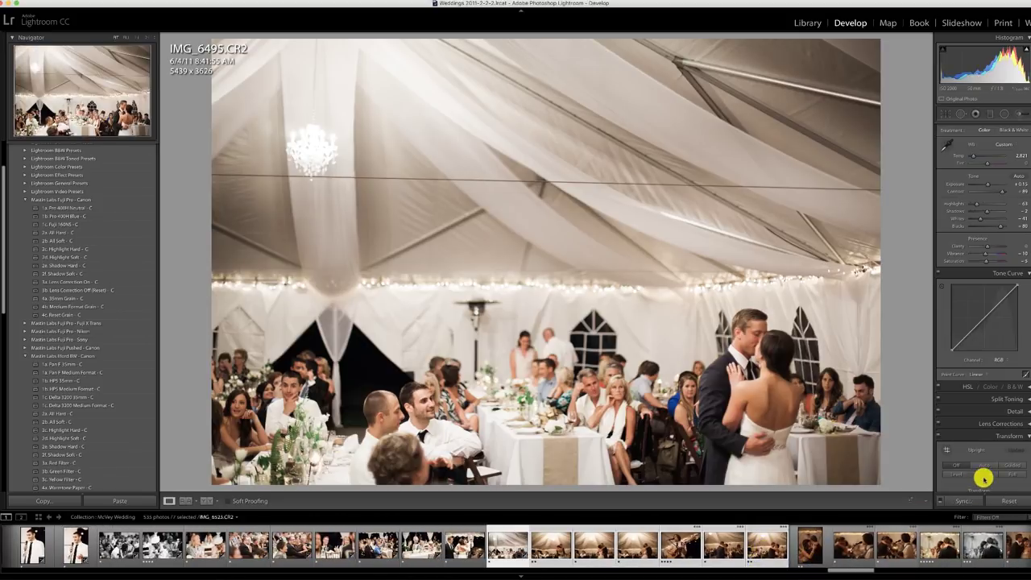
left_click(964, 500)
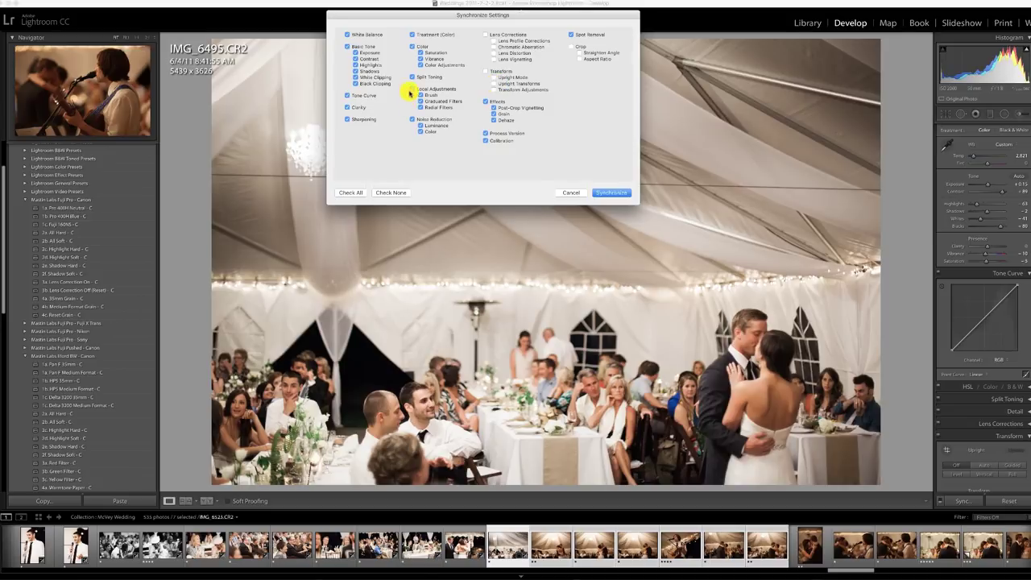
left_click(613, 193)
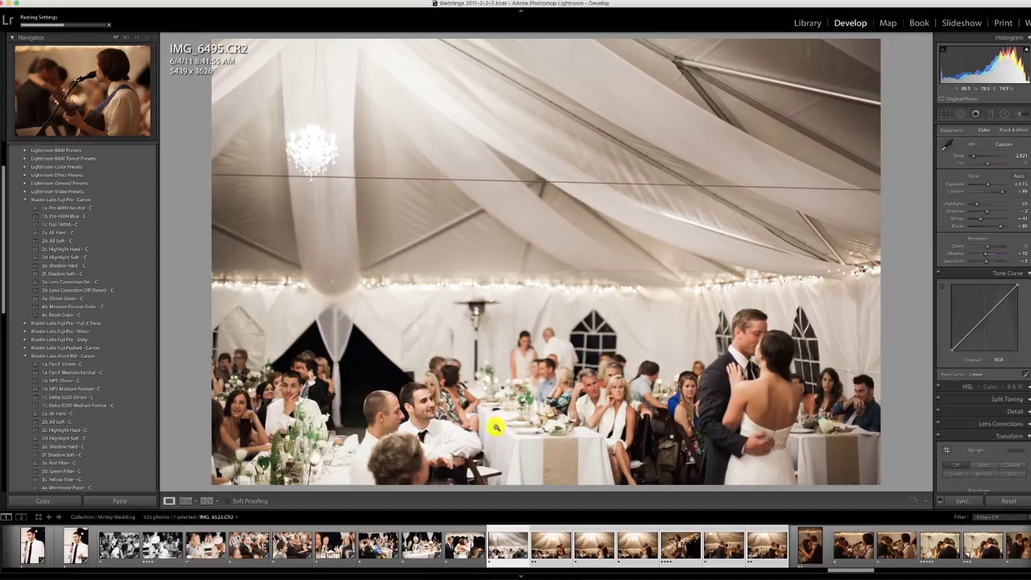
Raise the exposure of IMG_6498 to +0.65, then reuse its settings on IMG_6501 and brighten that photo further
left_click(554, 547)
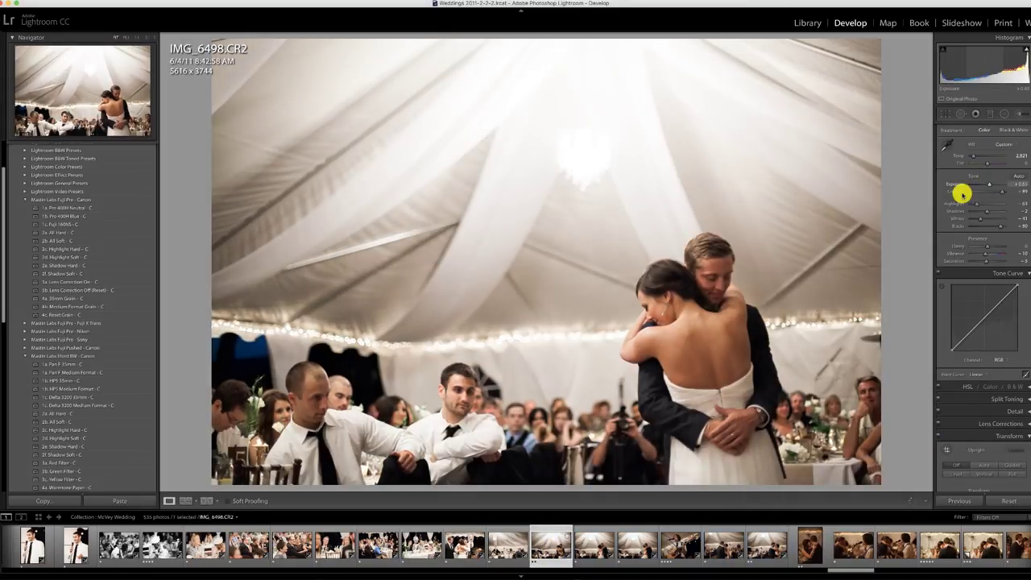
left_click(599, 545)
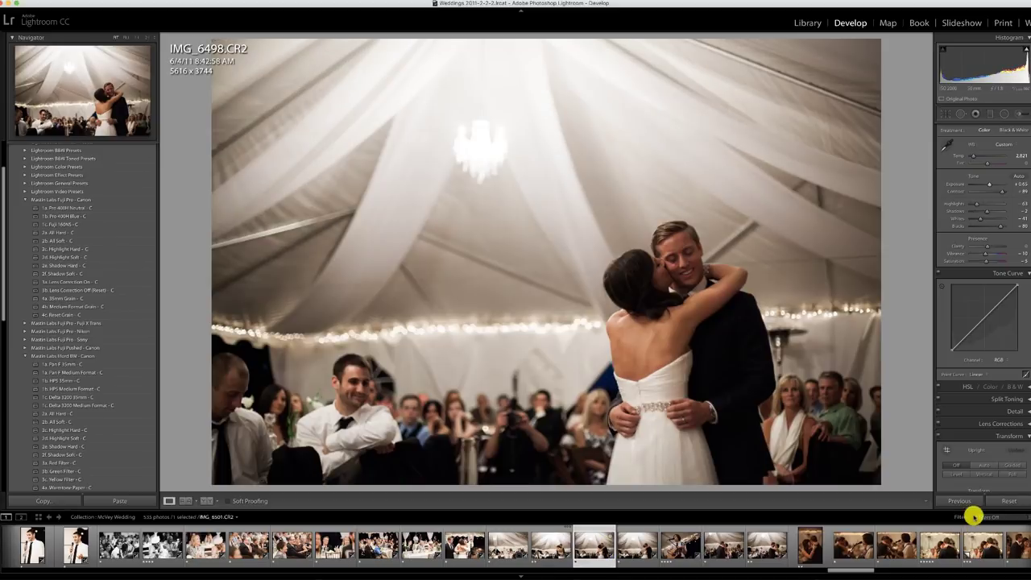
left_click(965, 500)
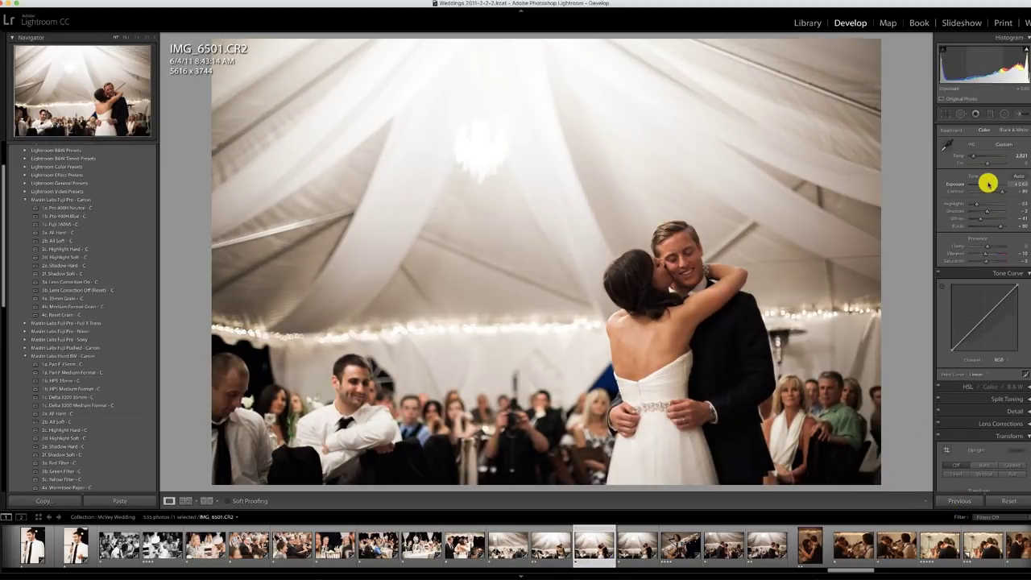
left_click_drag(987, 183, 995, 183)
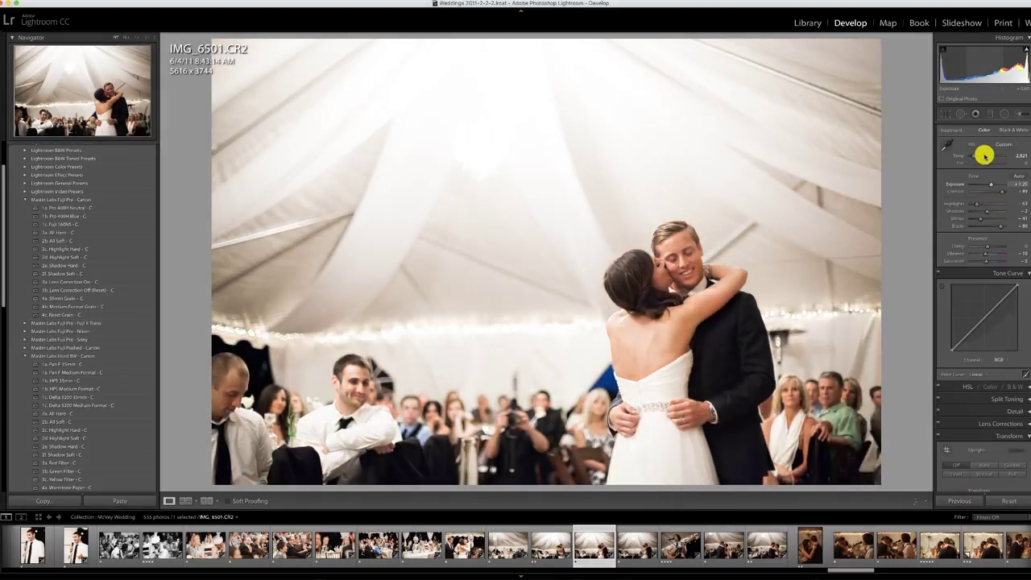
Apply the 1a. Pan F 35mm black-and-white preset to the first-dance photo IMG_6503 and raise its exposure
left_click(632, 547)
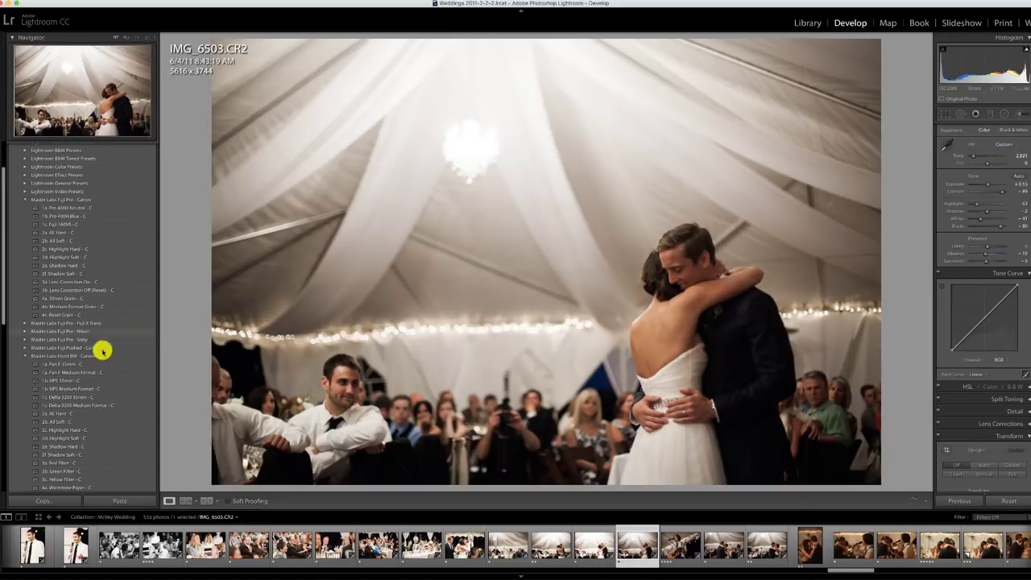
left_click(73, 365)
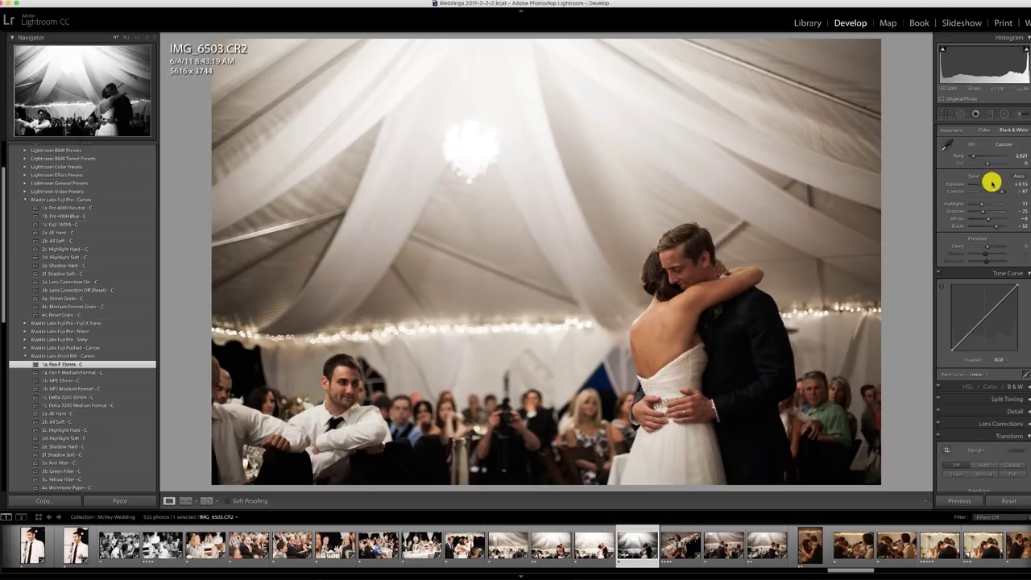
left_click_drag(986, 184, 990, 185)
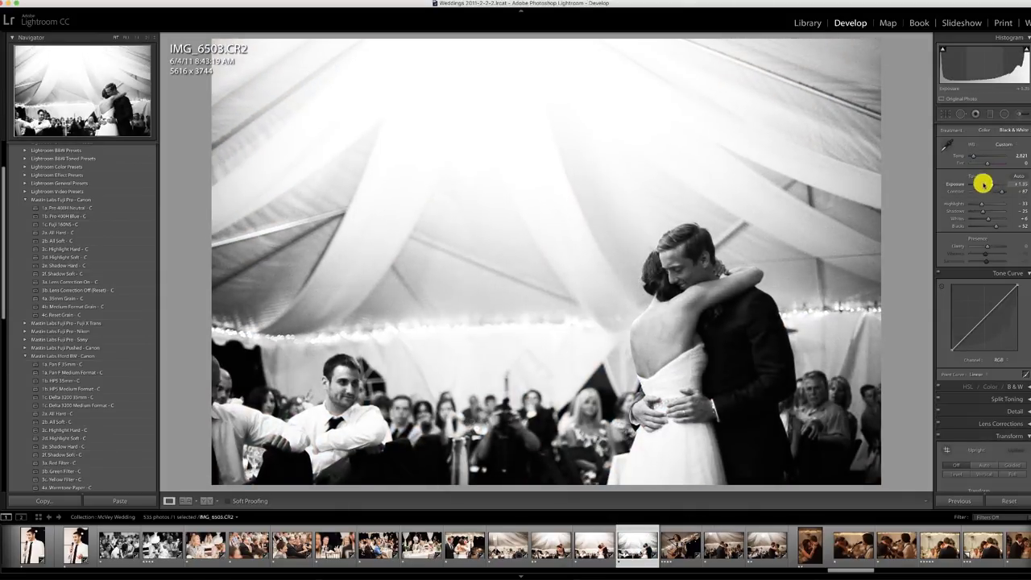
Darken the bright tent ceiling of IMG_6503 with a diagonal graduated filter and fine-tune the photo's exposure
left_click(983, 114)
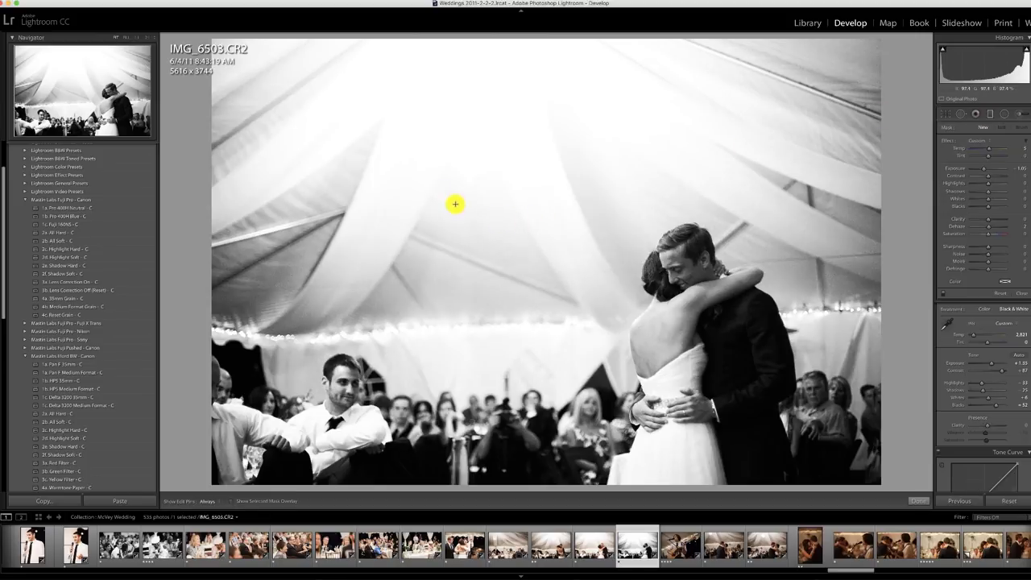
left_click_drag(456, 202, 641, 398)
left_click(989, 113)
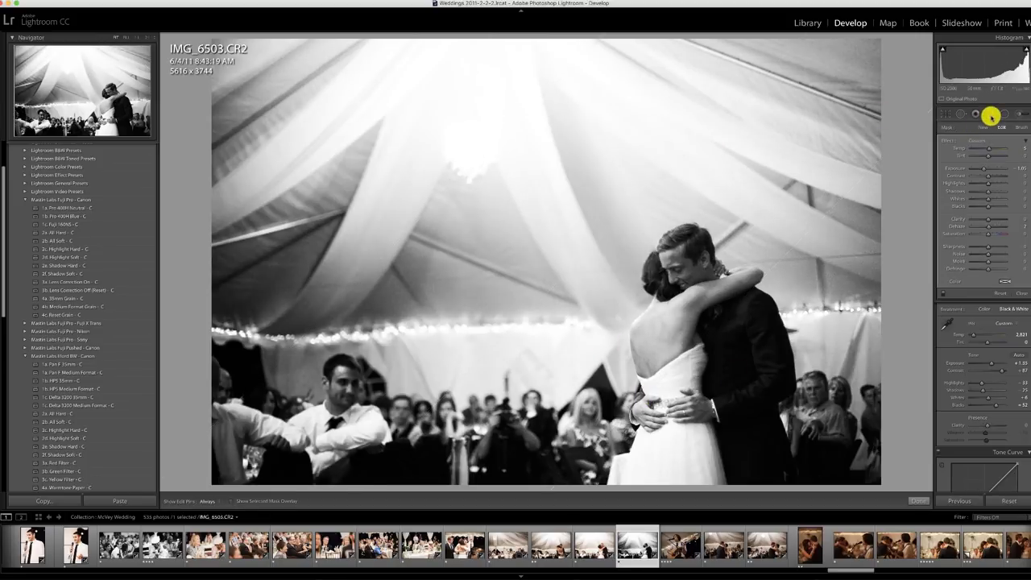
left_click_drag(989, 185, 992, 185)
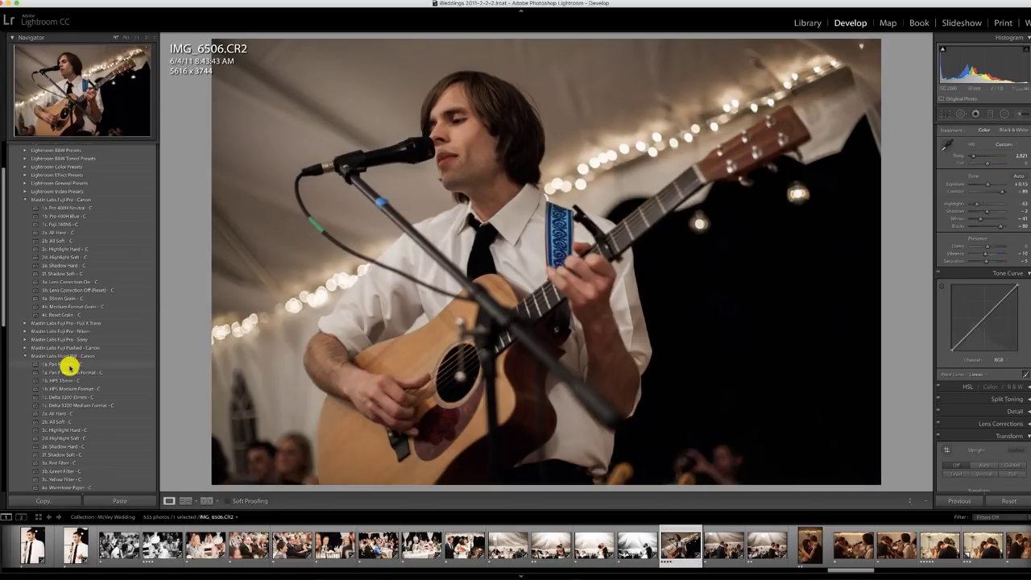
Apply 1a. Pan F 35mm to the guitarist photo IMG_6506 at exposure +0.50 and 1c. Delta 3200 35mm to IMG_6507 at +0.75
left_click(69, 365)
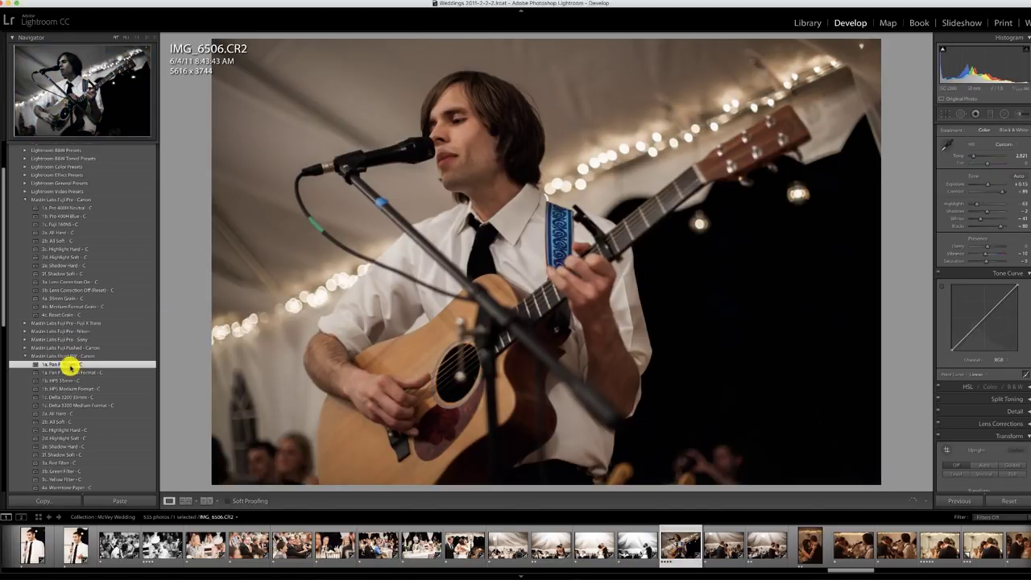
left_click_drag(984, 184, 989, 184)
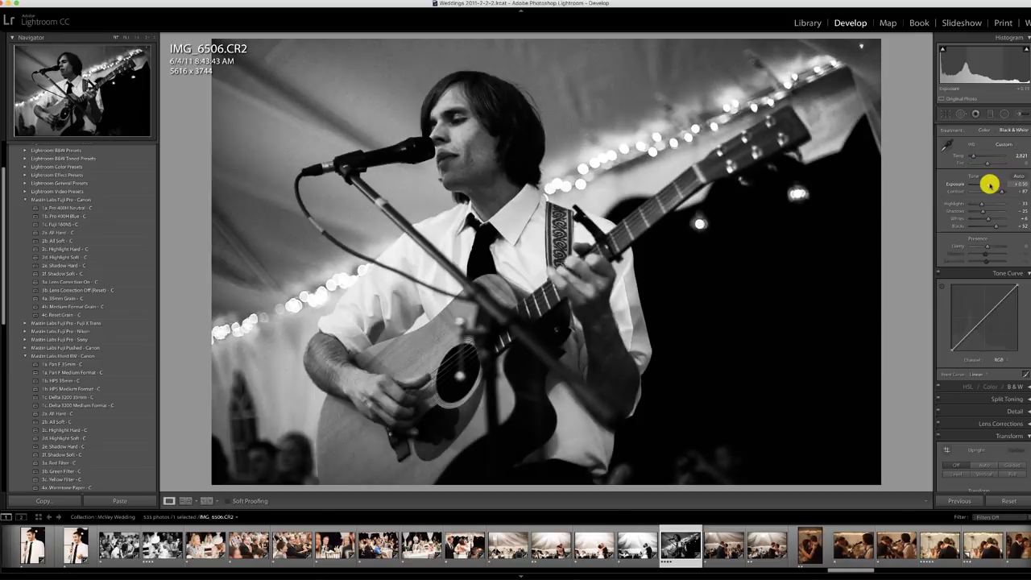
left_click(722, 550)
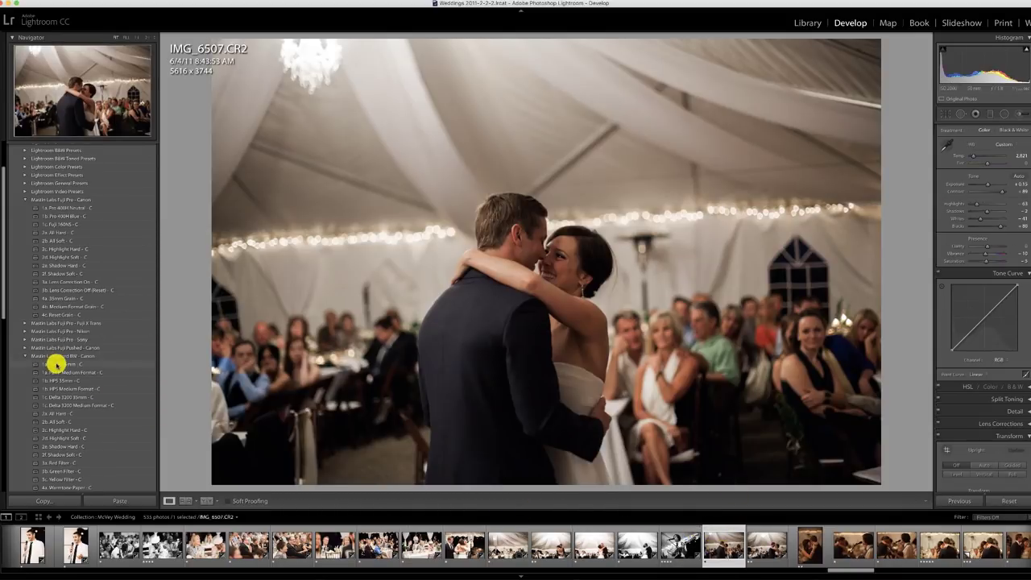
left_click(59, 396)
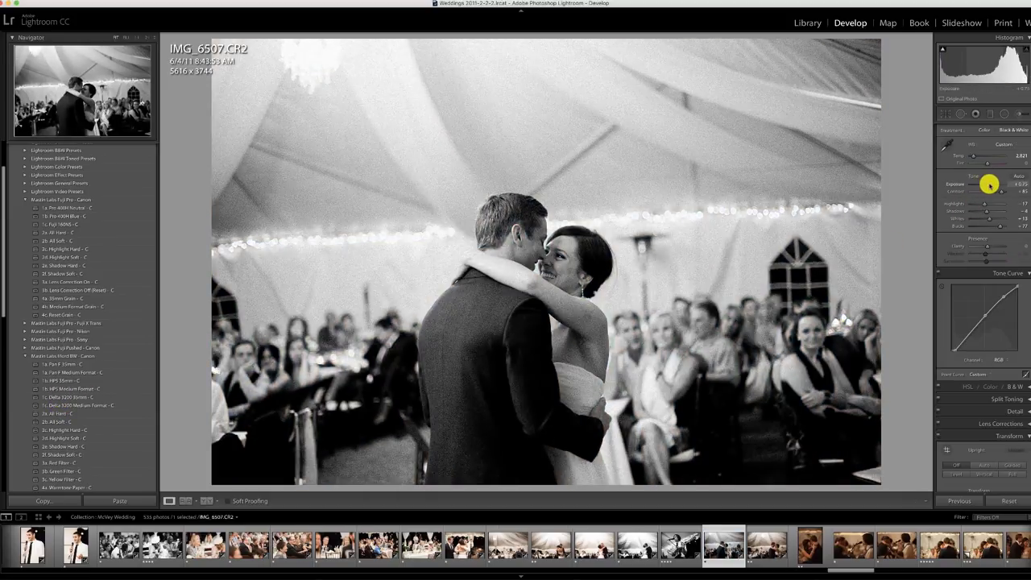
Reuse the black-and-white settings of IMG_6507 on IMG_6510 and crop it tighter around the dancing couple from the upper-left corner
left_click(761, 545)
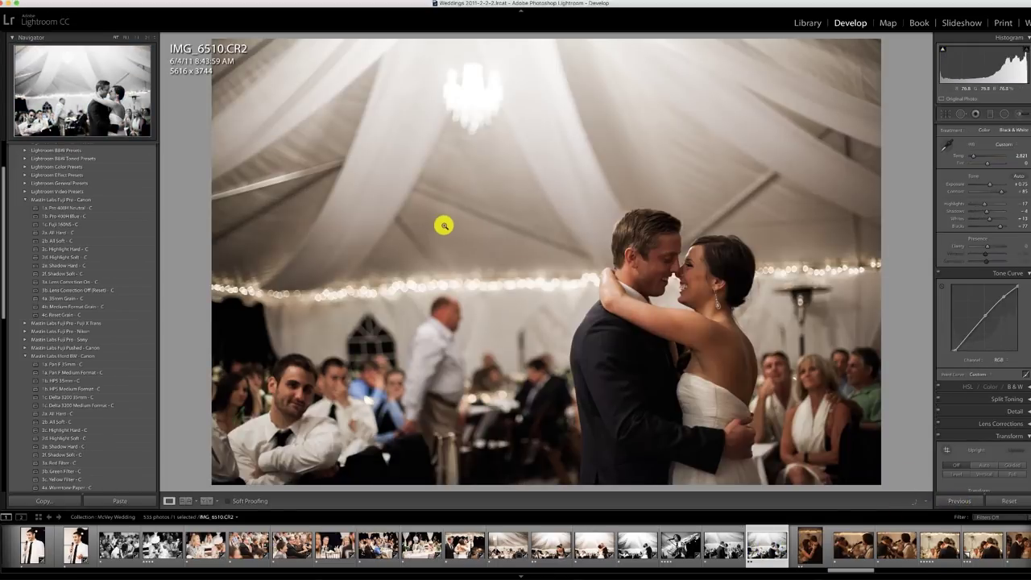
key("r")
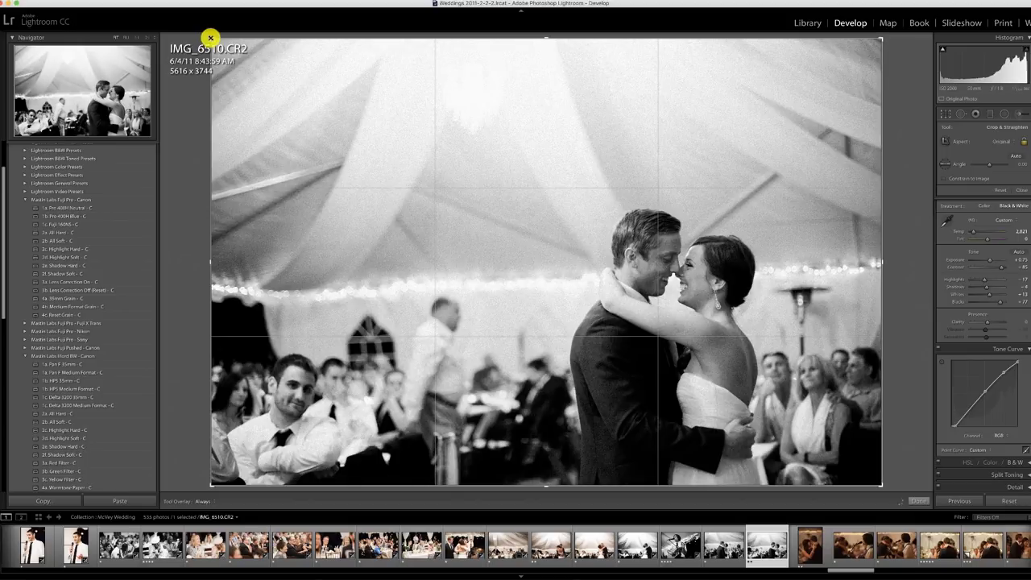
left_click_drag(207, 37, 259, 80)
Apply the 1c. Delta 3200 35mm preset to the vertical couple portrait IMG_6512 and raise its exposure
left_click(810, 548)
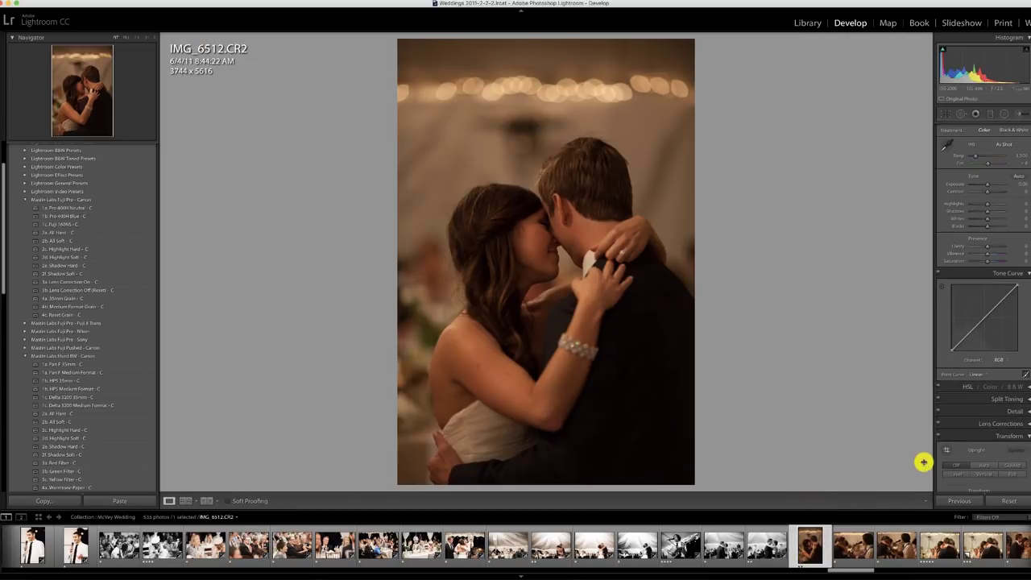
left_click(75, 398)
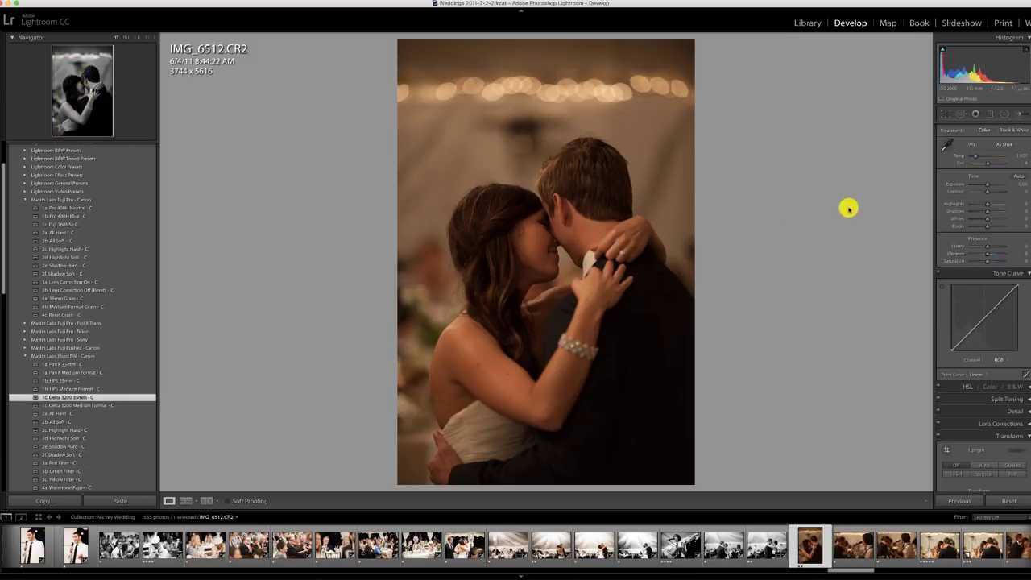
left_click_drag(985, 185, 989, 185)
Reuse the black-and-white settings of IMG_6512 on the singer photos IMG_6521 and IMG_6523
left_click(852, 546)
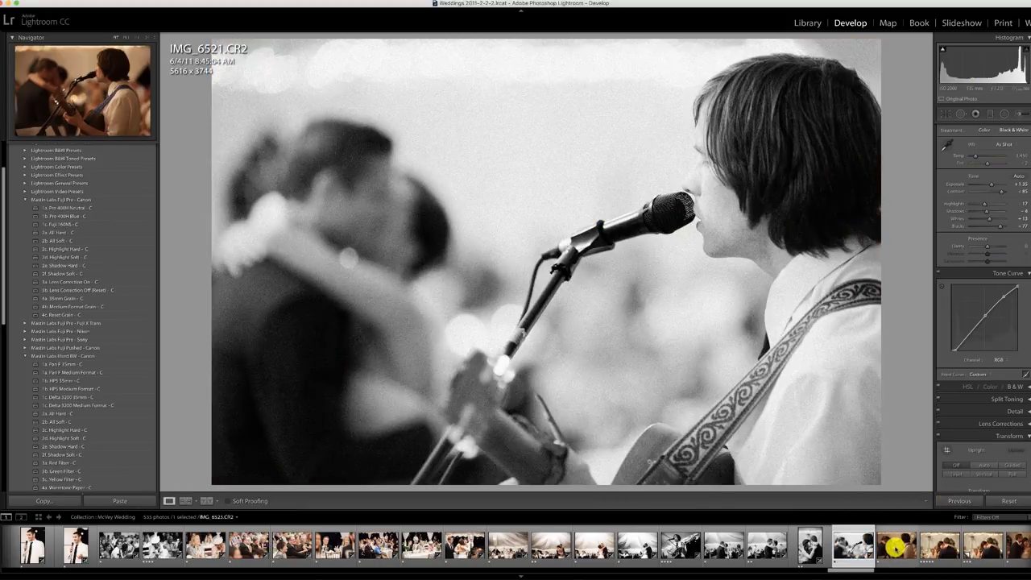
left_click(942, 527)
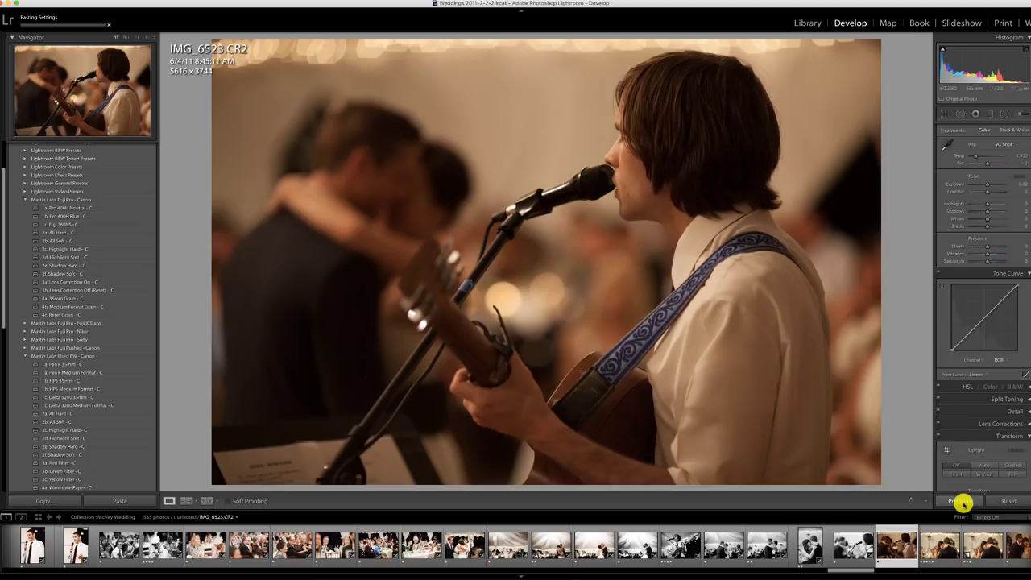
left_click(951, 501)
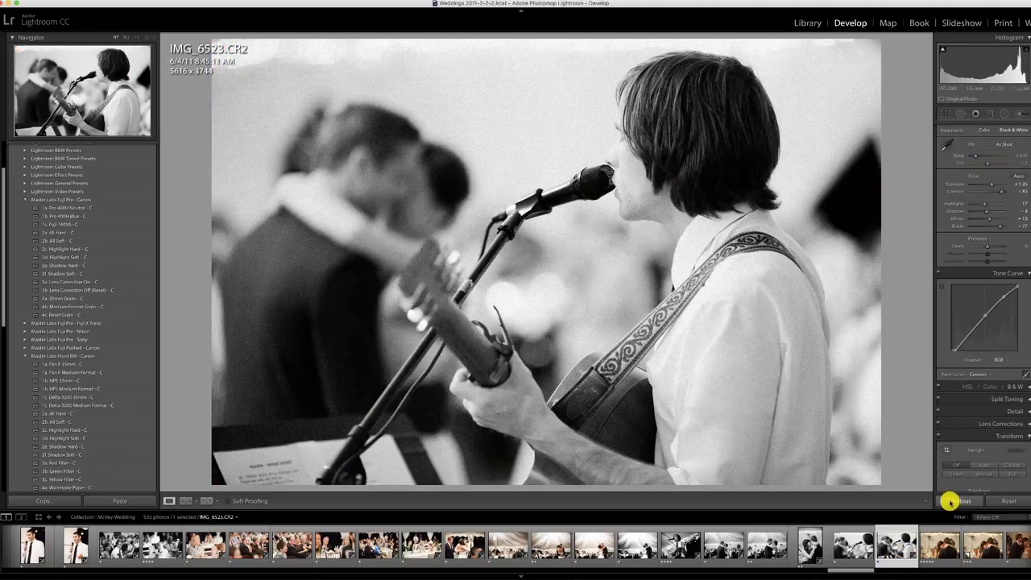
Apply the 1a. Pro 400H Neutral preset to the couple close-up IMG_6525-Edit.tif
left_click(941, 545)
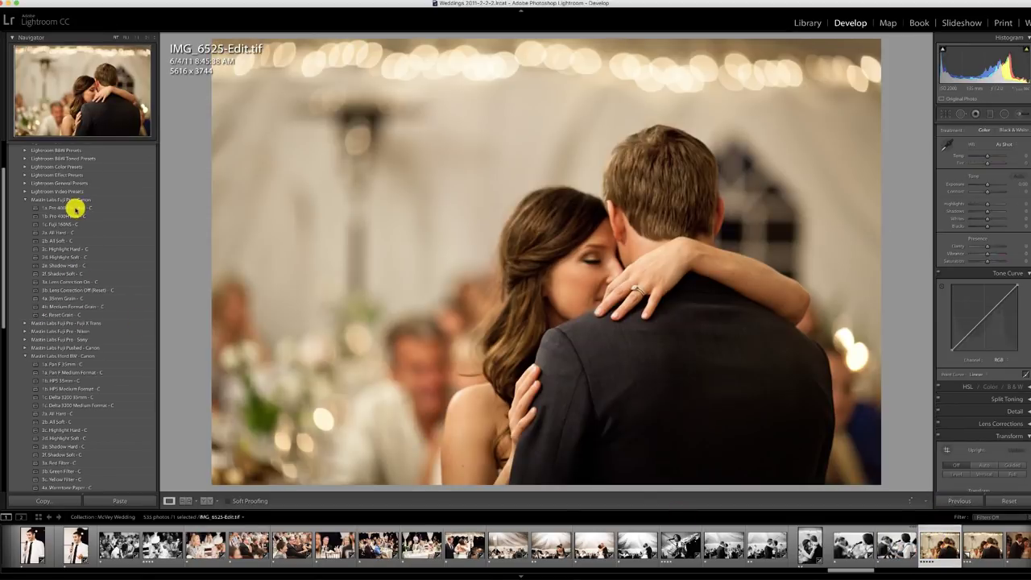
left_click(84, 208)
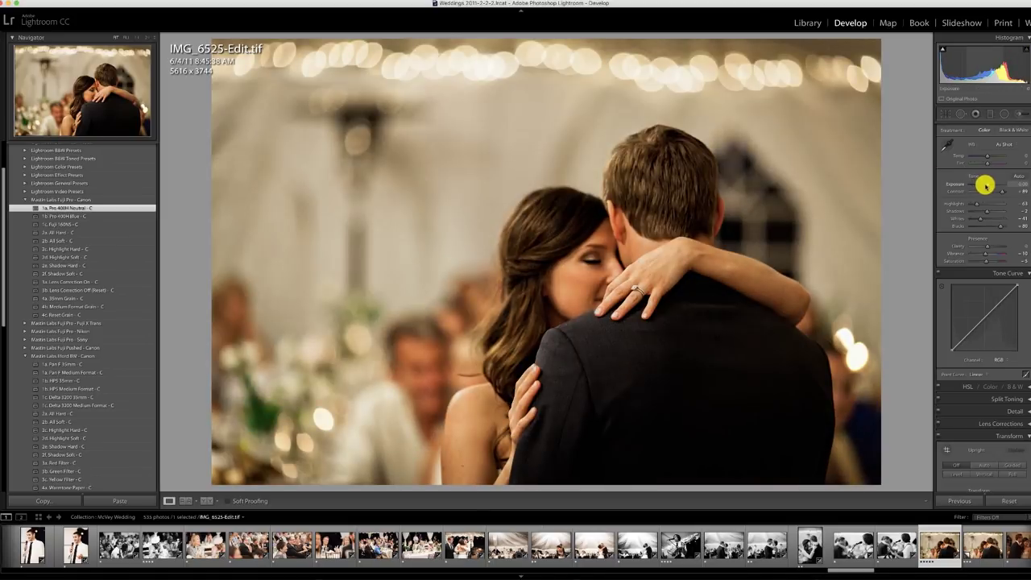
Set the exposure of IMG_6525-Edit.tif to +0.50 and its temperature to -7, and synchronize the settings across the 14 photos that follow it
left_click_drag(984, 184, 988, 184)
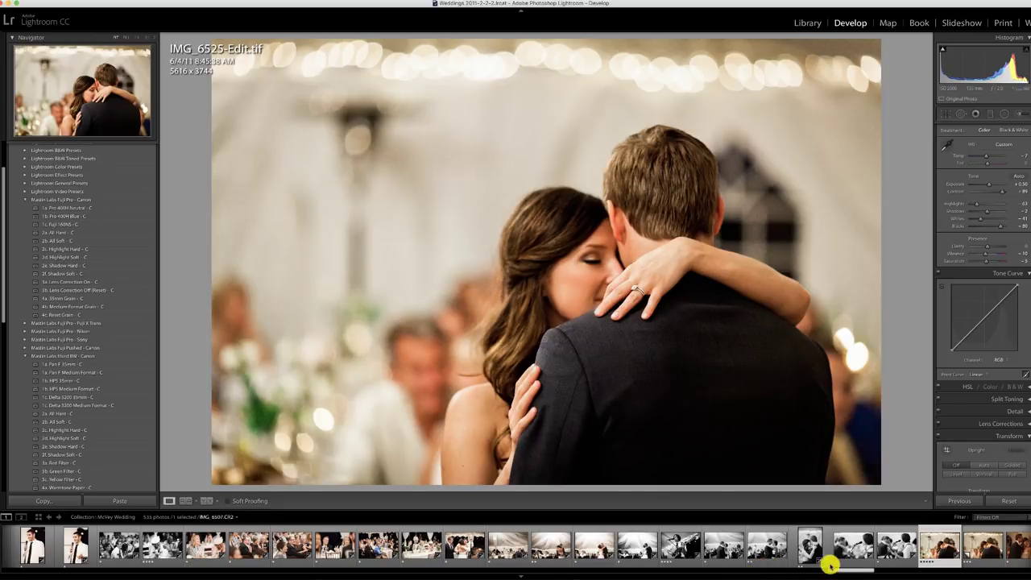
scroll(828, 564, "right", 6)
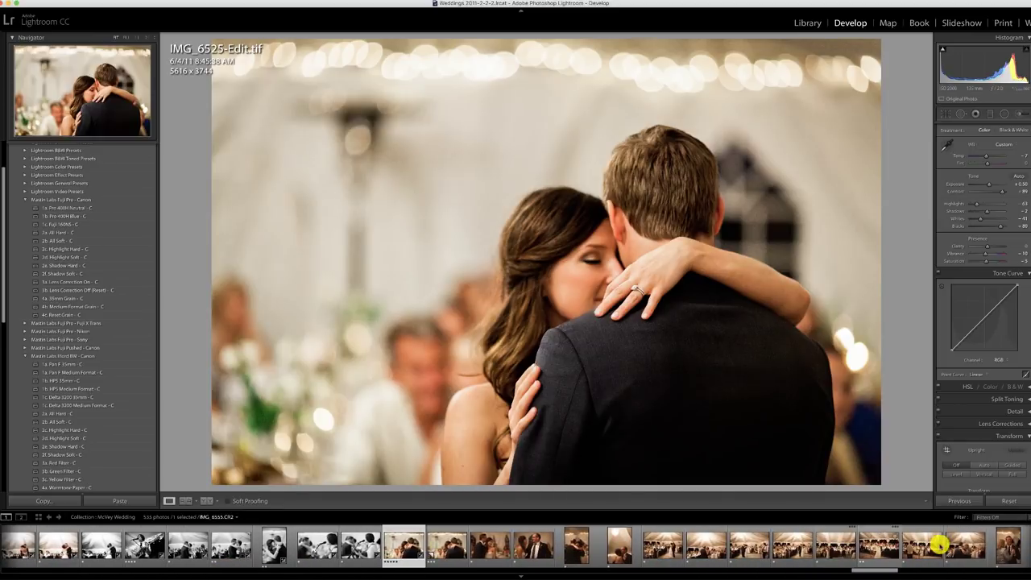
left_click(1007, 546, "shift")
left_click(965, 502)
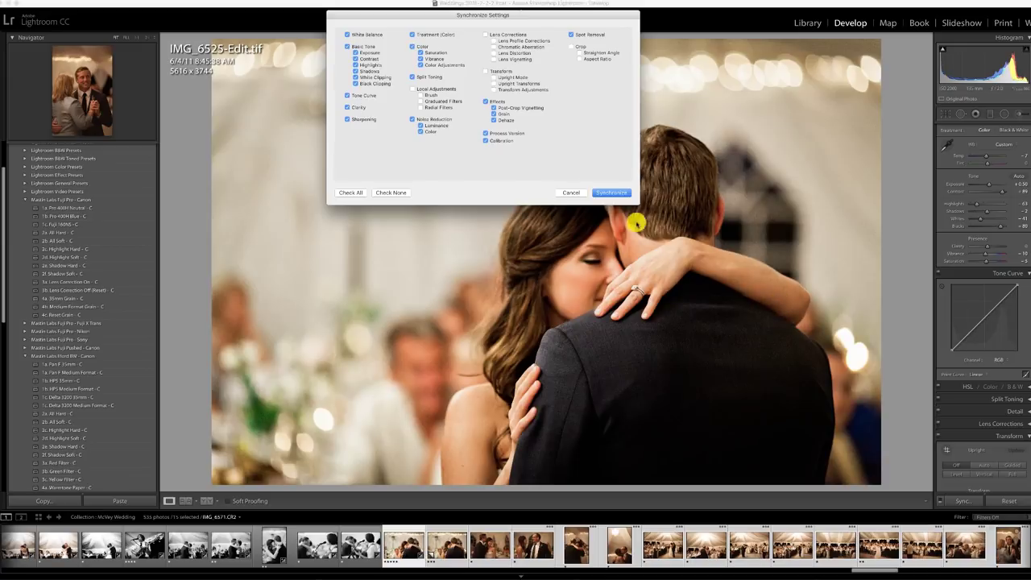
left_click(611, 193)
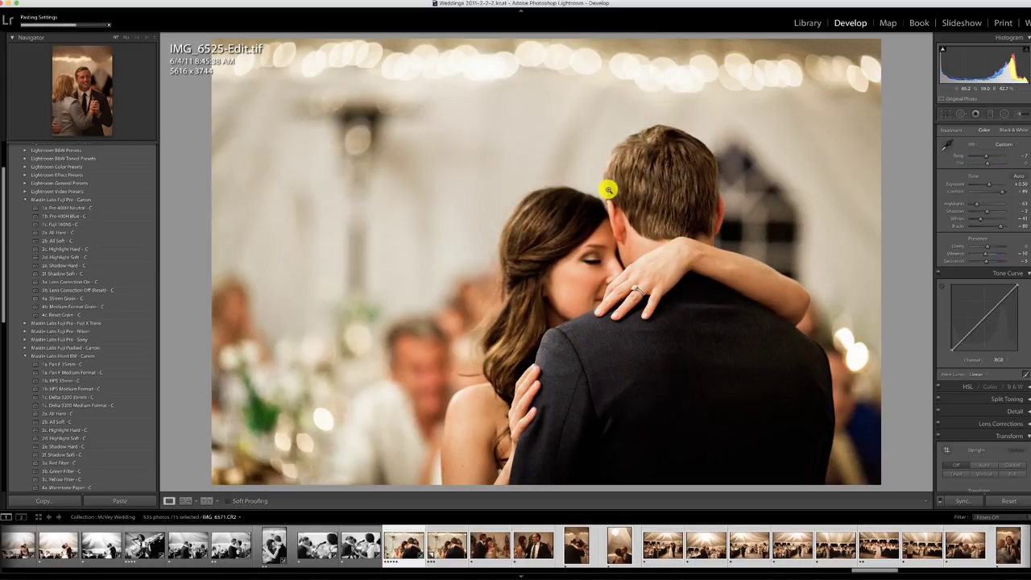
Cool the couple portrait IMG_6529 to a temperature of 2,734, adjust its tint and raise its exposure to +1.20
left_click(361, 551)
left_click(454, 547)
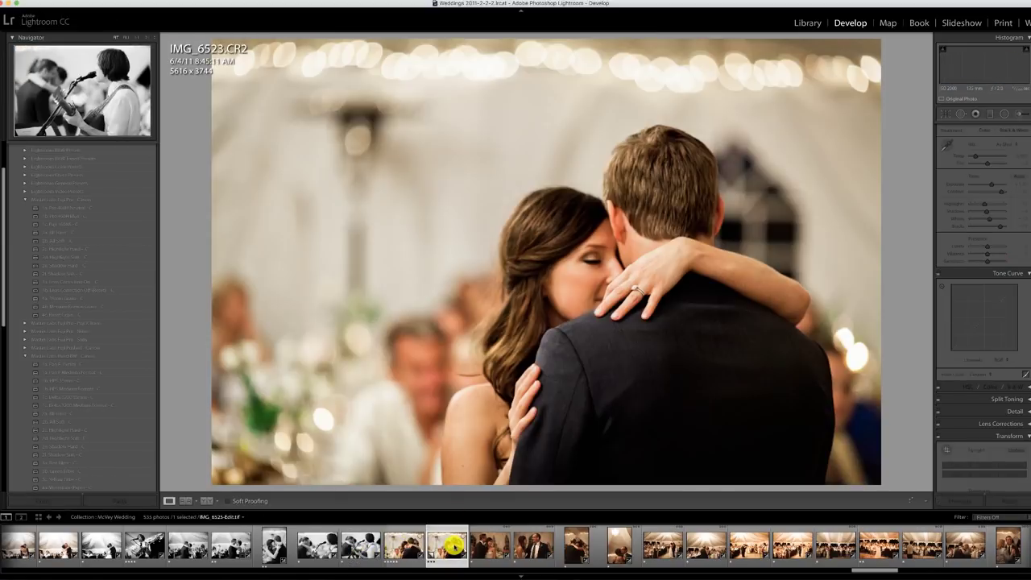
key("Right")
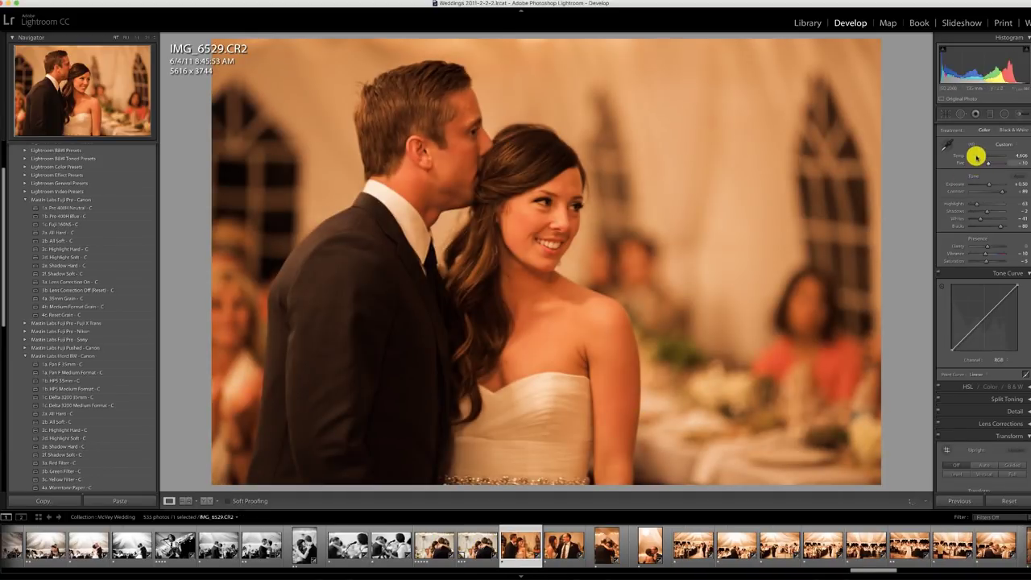
left_click(975, 156)
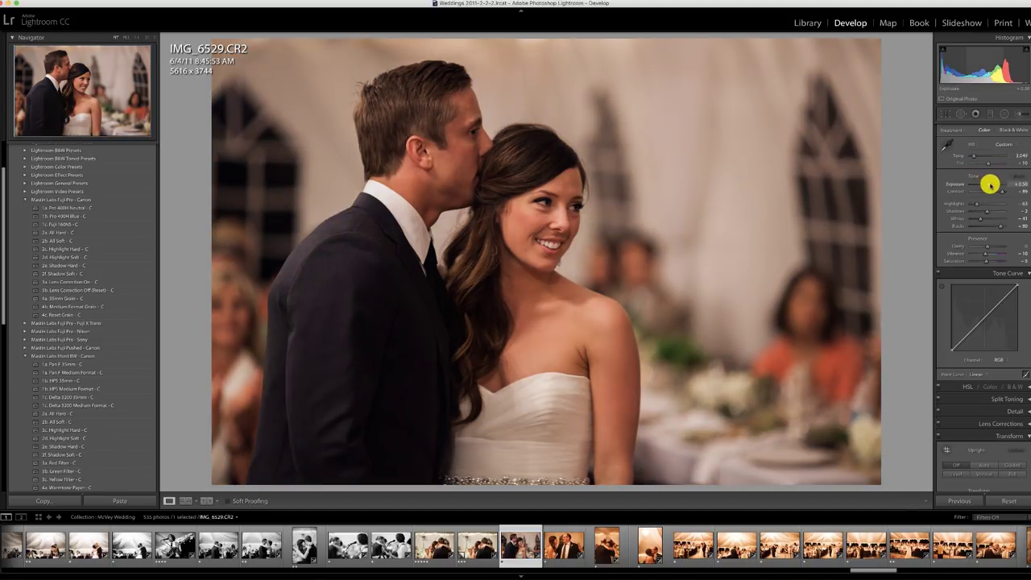
left_click_drag(990, 186, 992, 185)
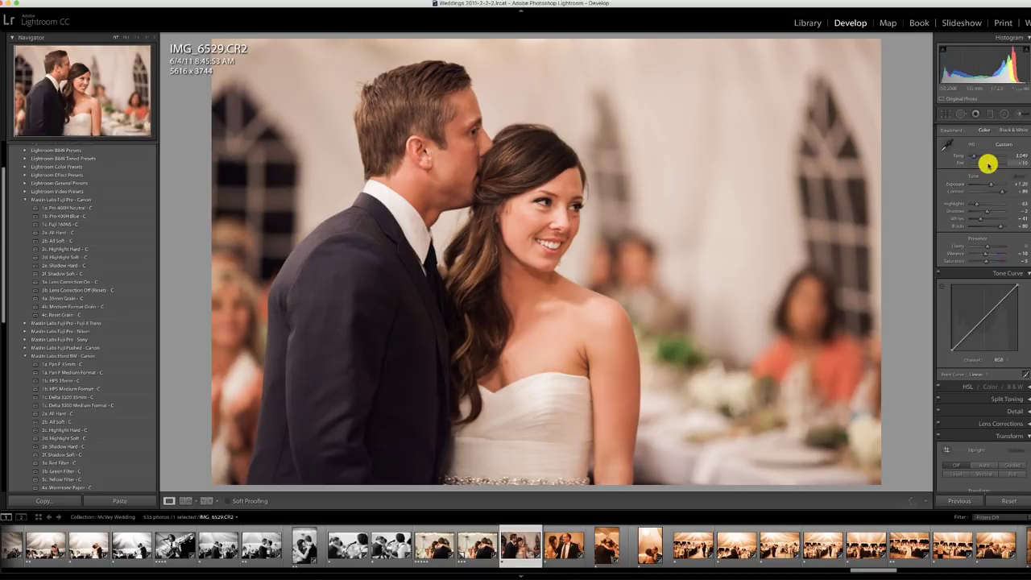
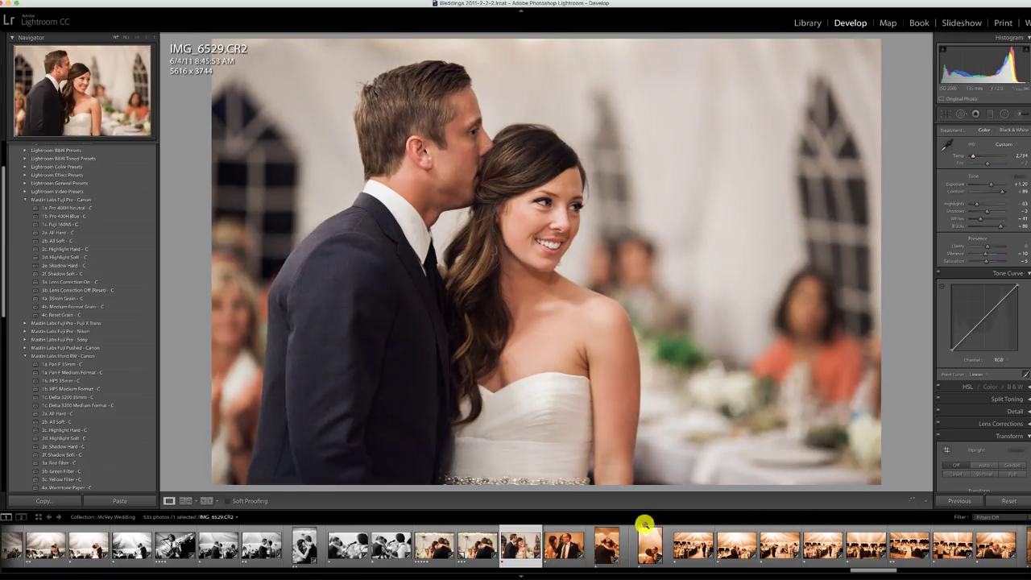
Reuse the settings of IMG_6529 on IMG_6531, warm it slightly, and synchronize the result across the ten following photos
left_click(562, 550)
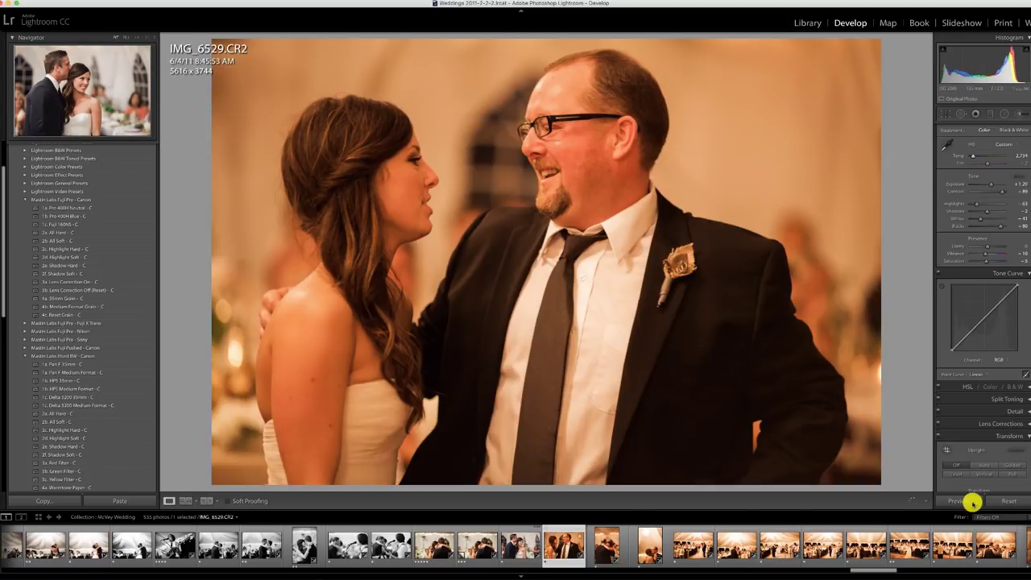
left_click(961, 501)
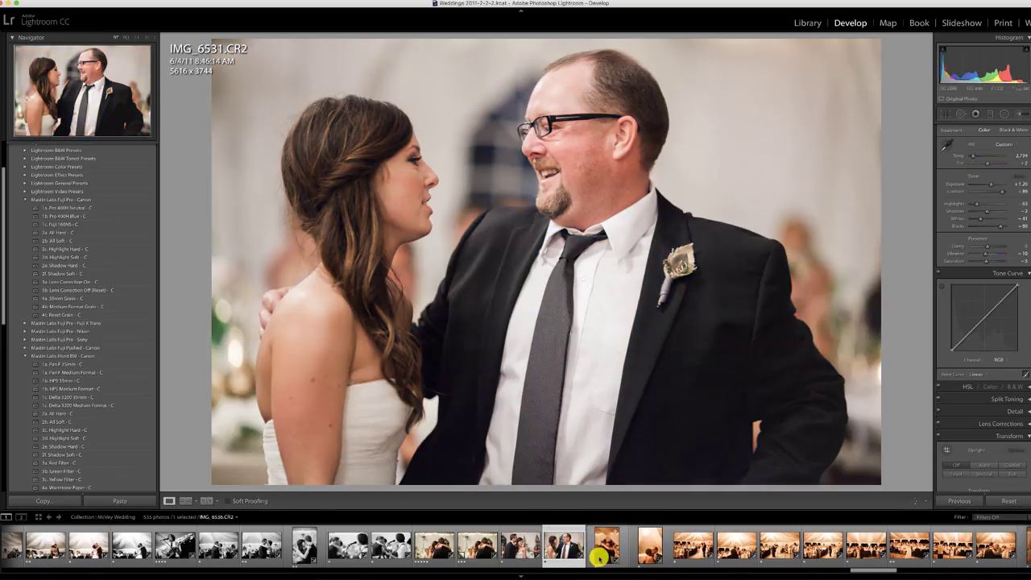
left_click(649, 546)
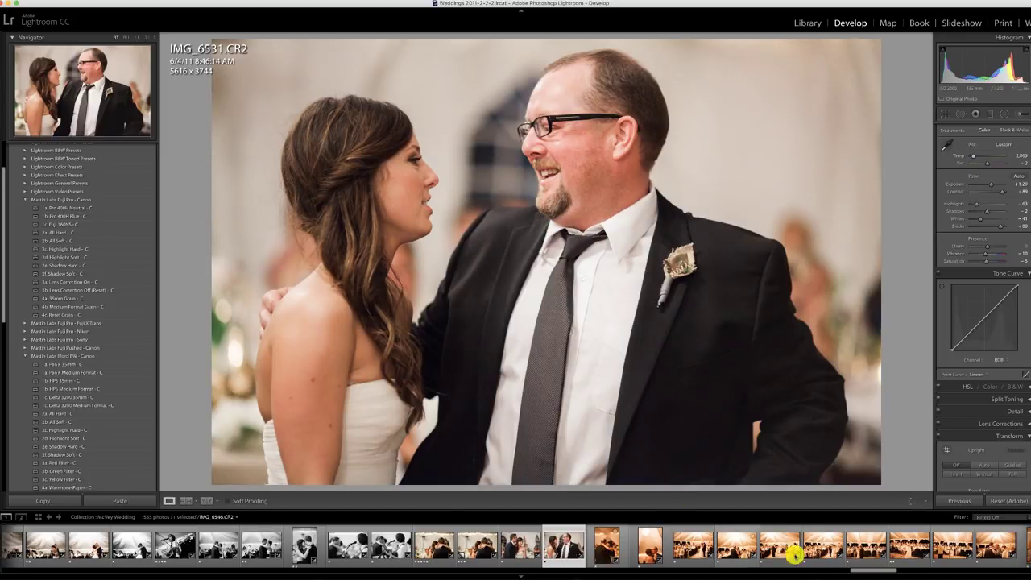
left_click(960, 501)
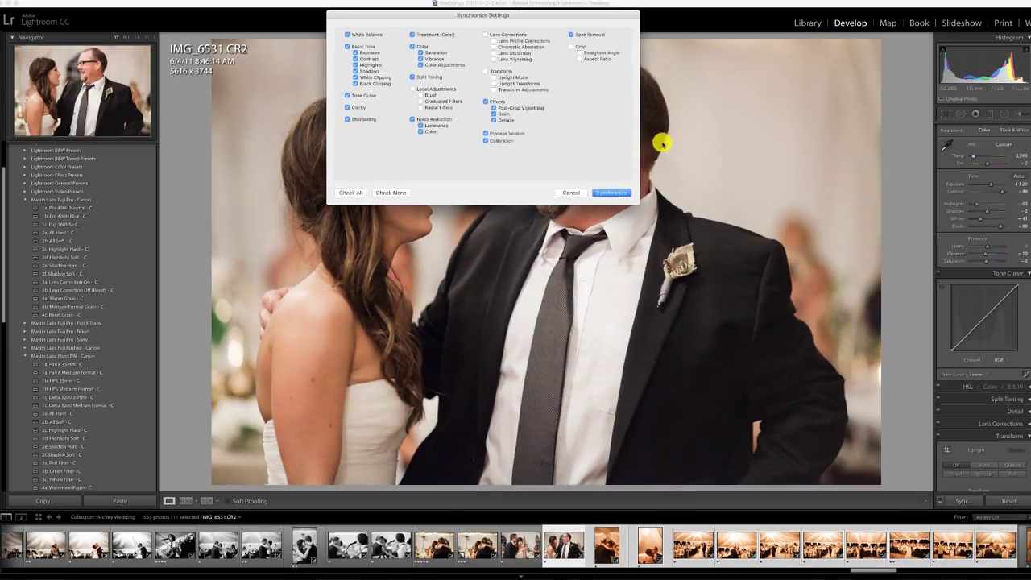
left_click(626, 194)
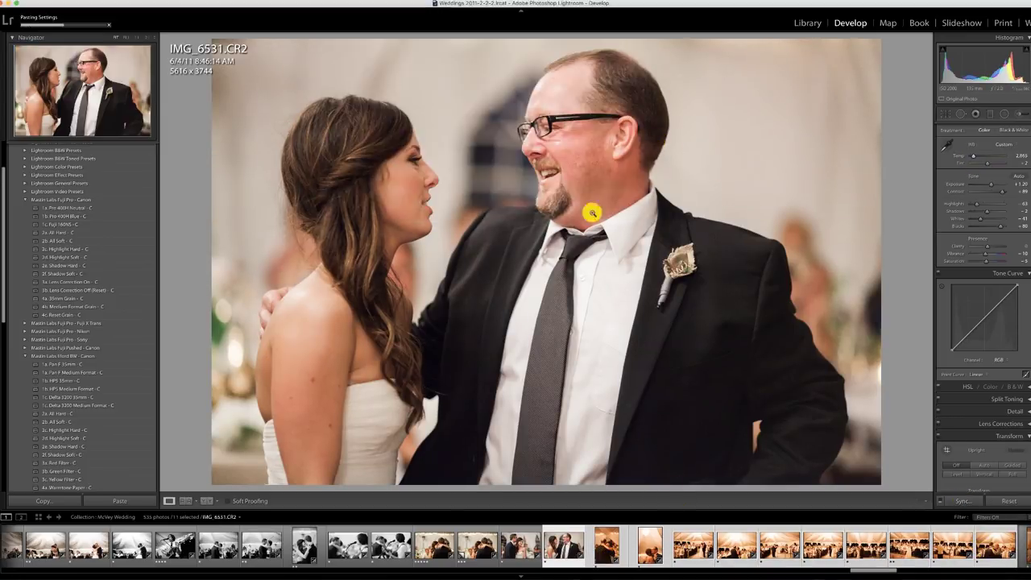
Crop the vertical dance photo IMG_6539 tighter around the bride and her partner and apply the 1c. Delta 3200 35mm preset
left_click(523, 546)
left_click(567, 548)
key("Right")
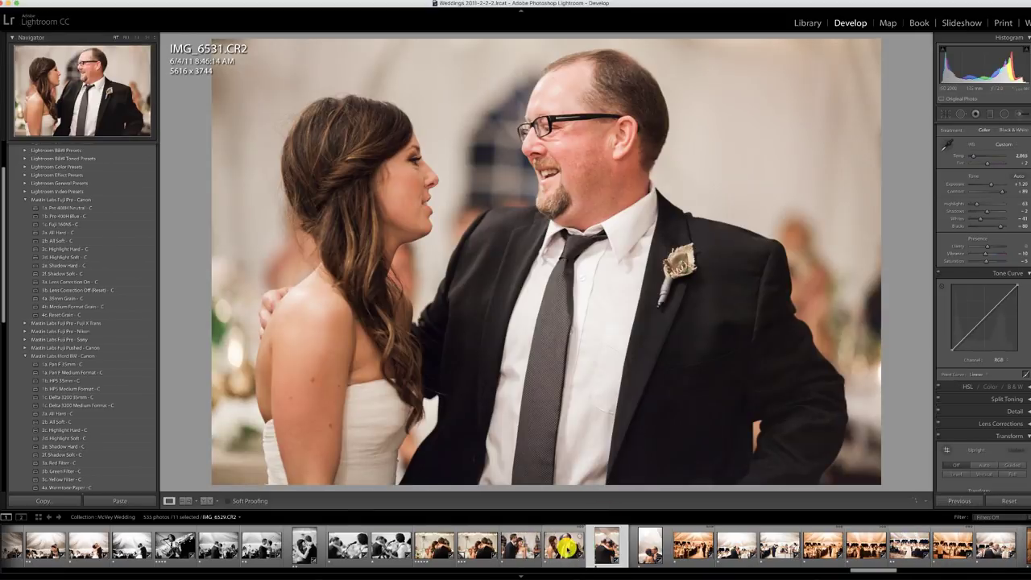
key("Right")
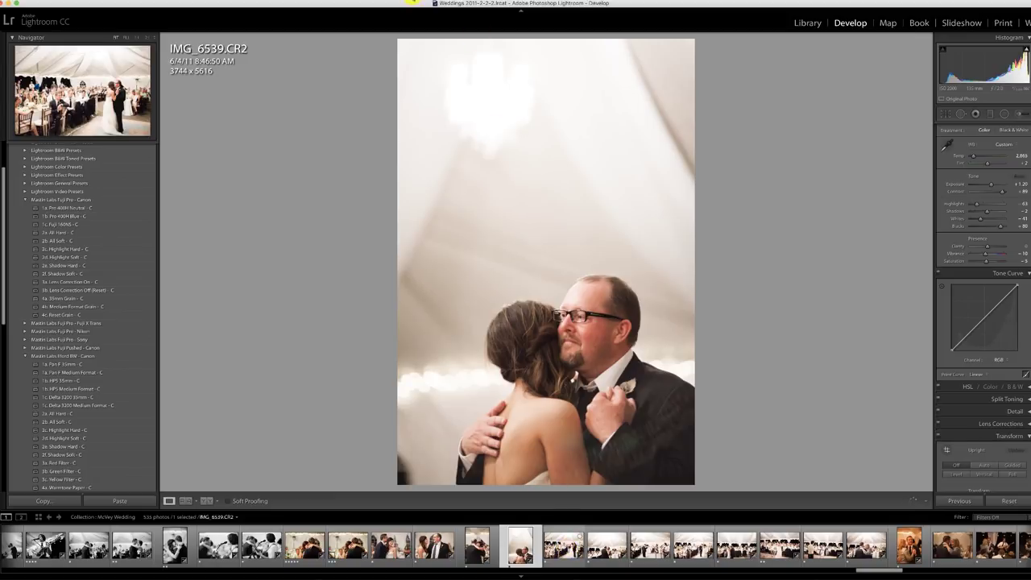
key("r")
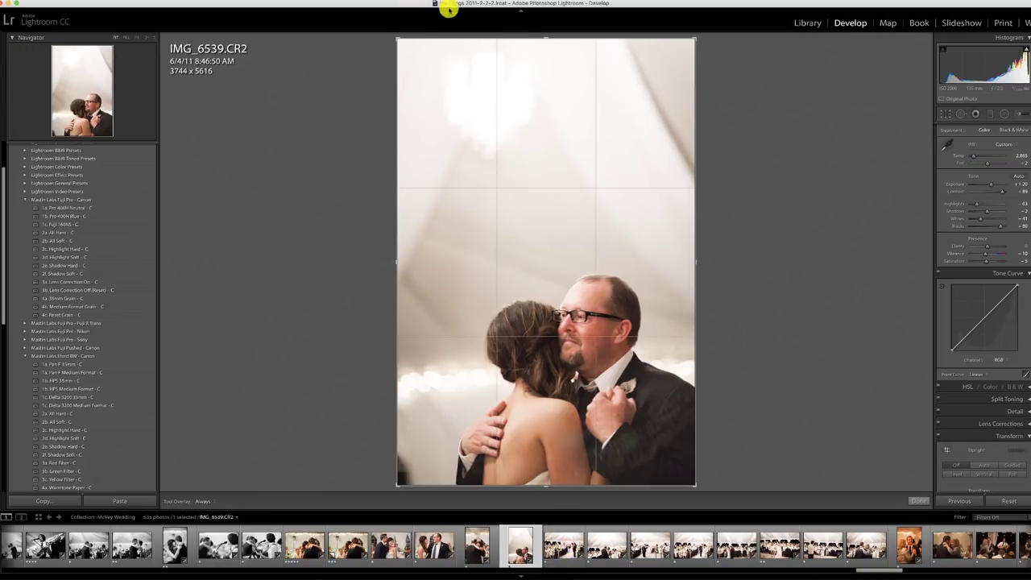
left_click_drag(396, 39, 427, 92)
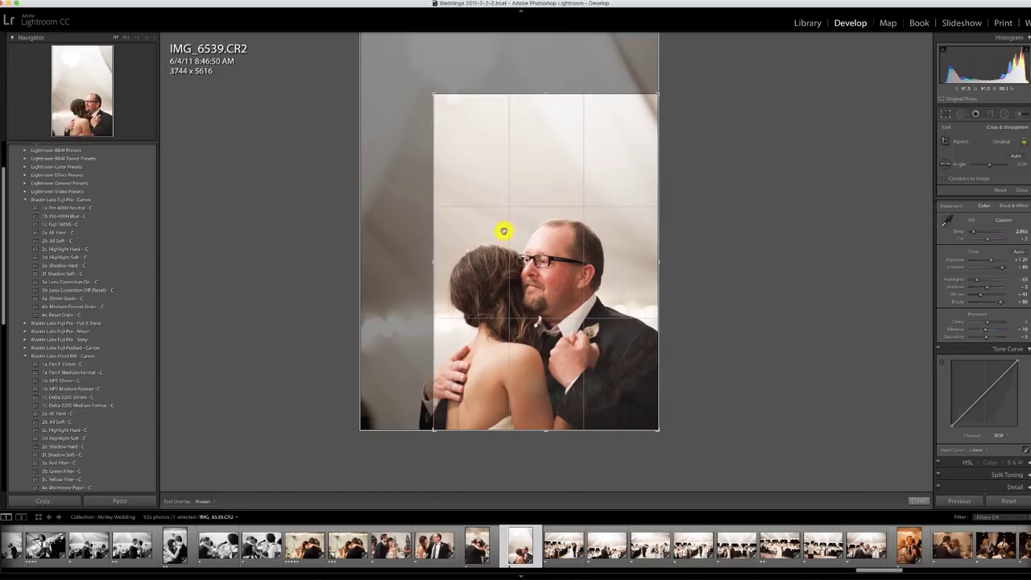
left_click_drag(530, 270, 556, 263)
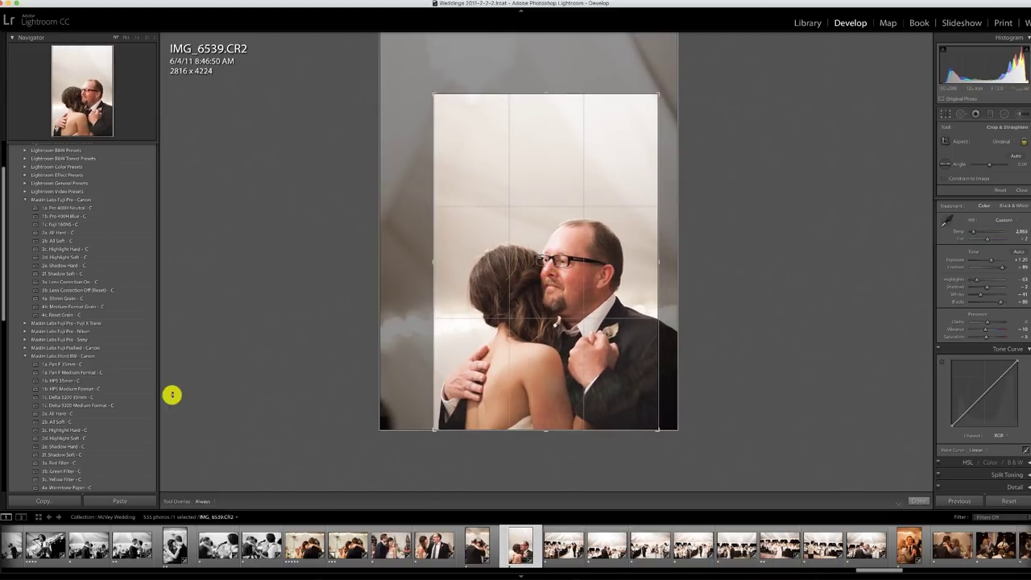
key("Return")
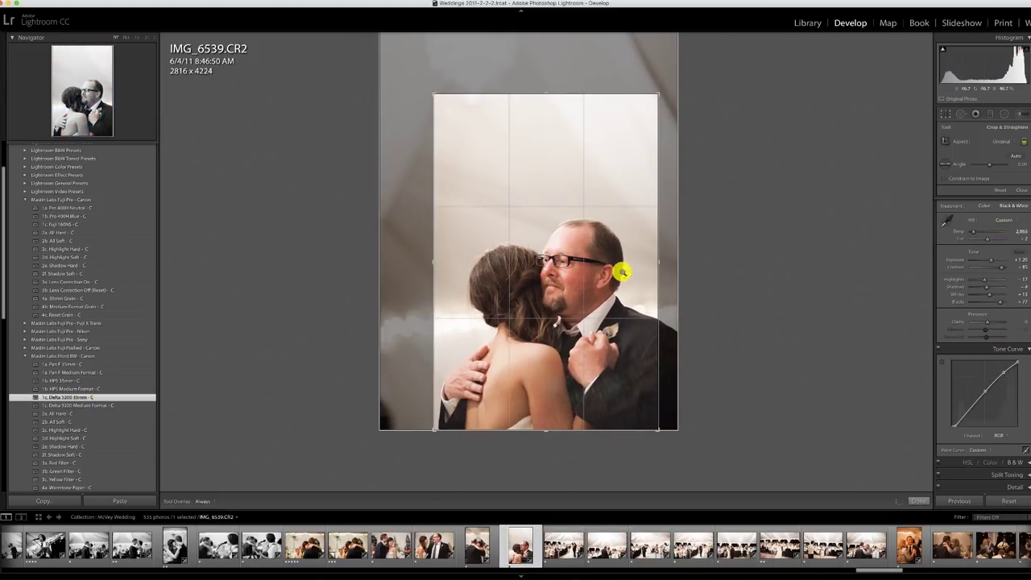
Straighten the wide tent photo IMG_6544 slightly and set its exposure to +0.75
left_click(558, 558)
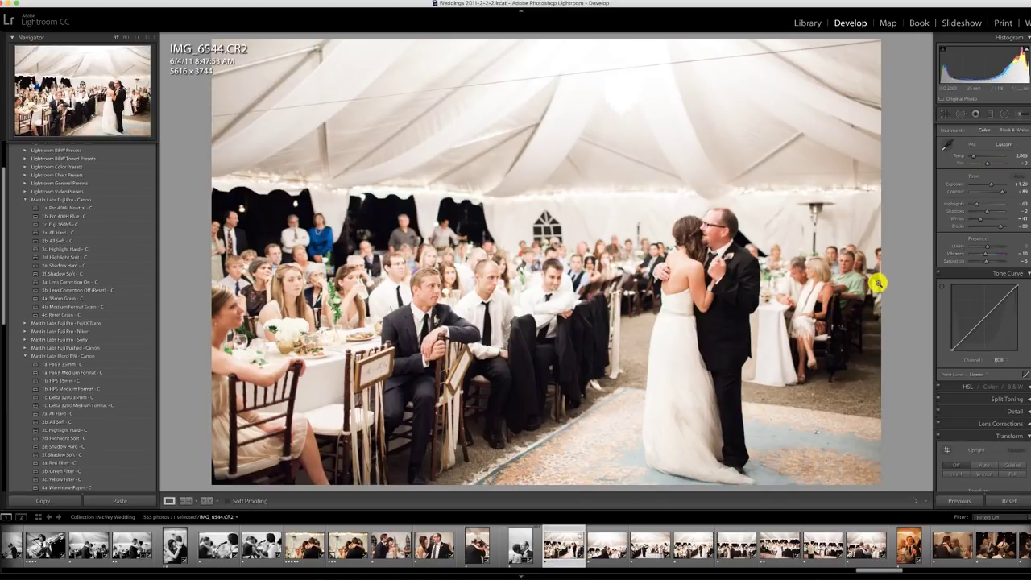
key("r")
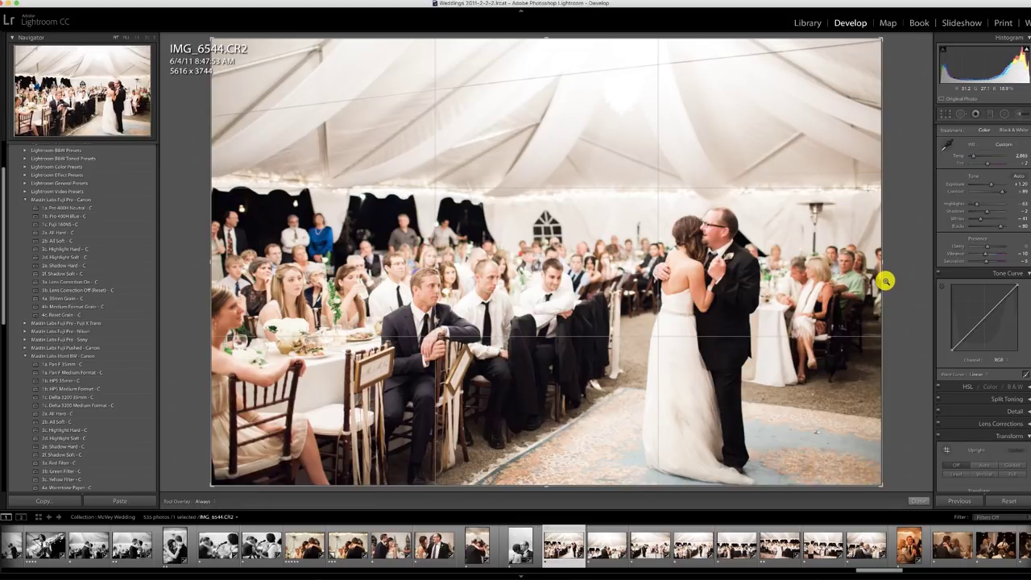
left_click_drag(885, 281, 881, 281)
key("Return")
scroll(999, 202, "down", 2)
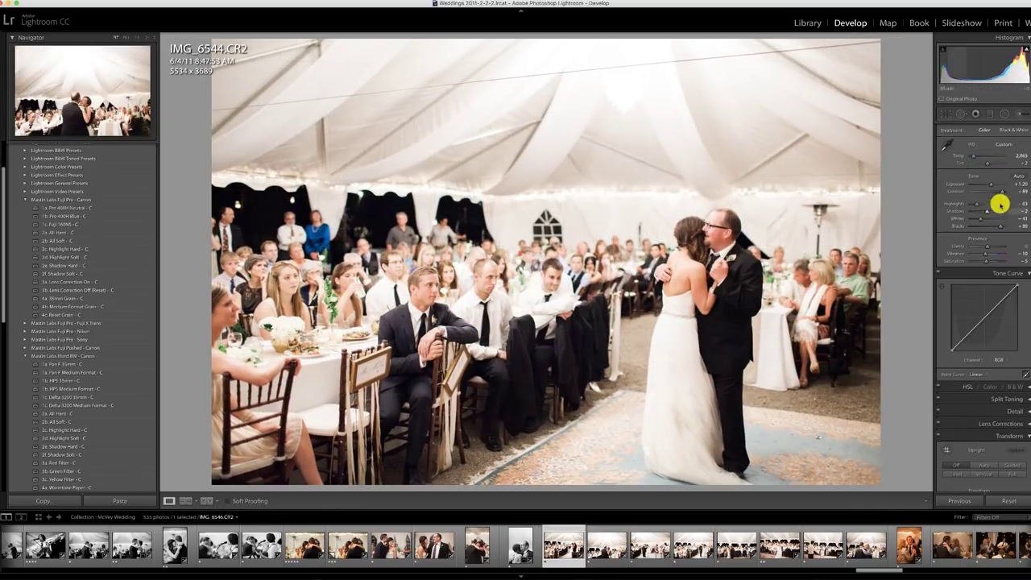
left_click(990, 184)
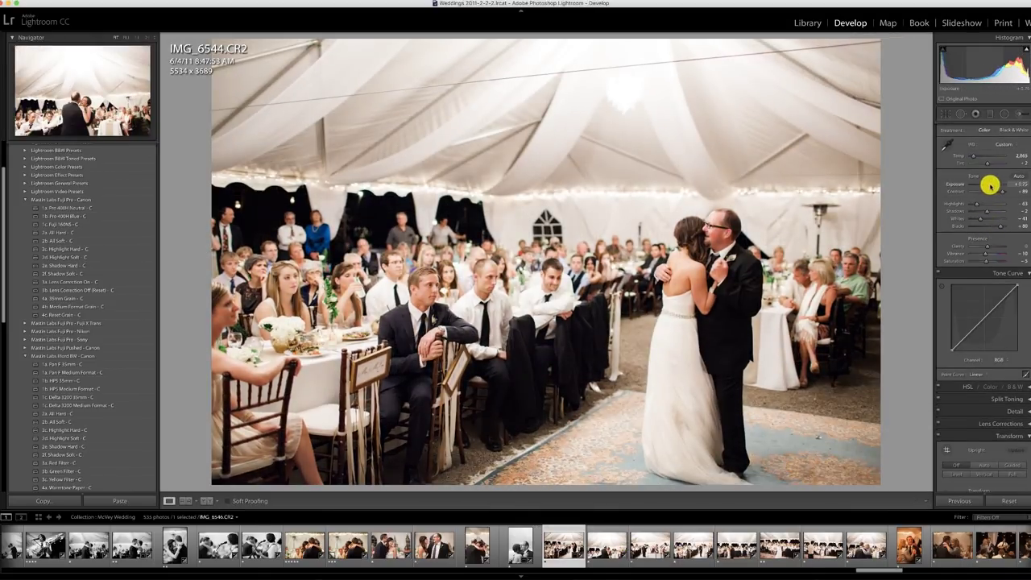
Synchronize the settings of IMG_6544 across the seven color tent photos that follow it
left_click(849, 543, "shift")
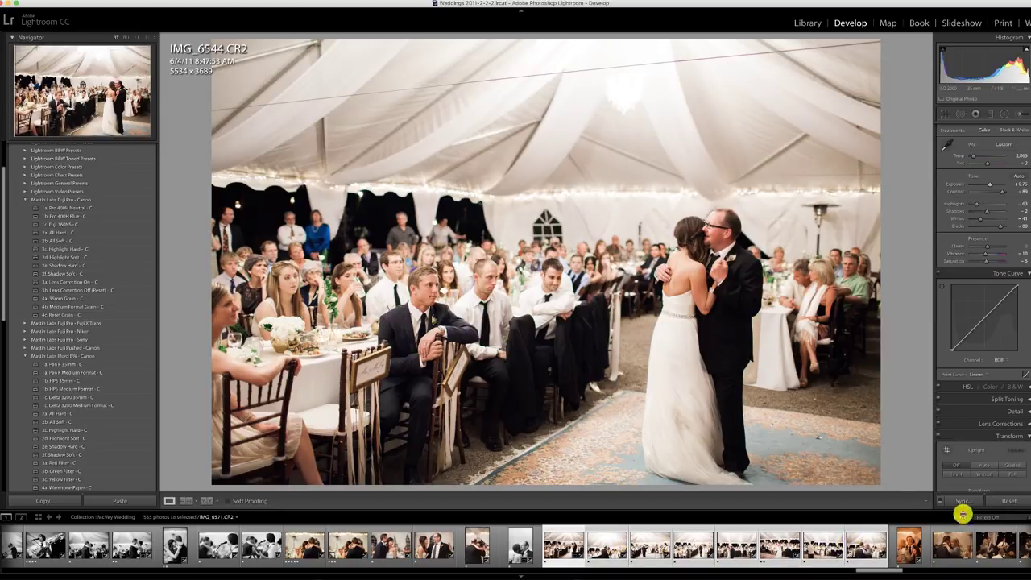
left_click(962, 501)
left_click(612, 193)
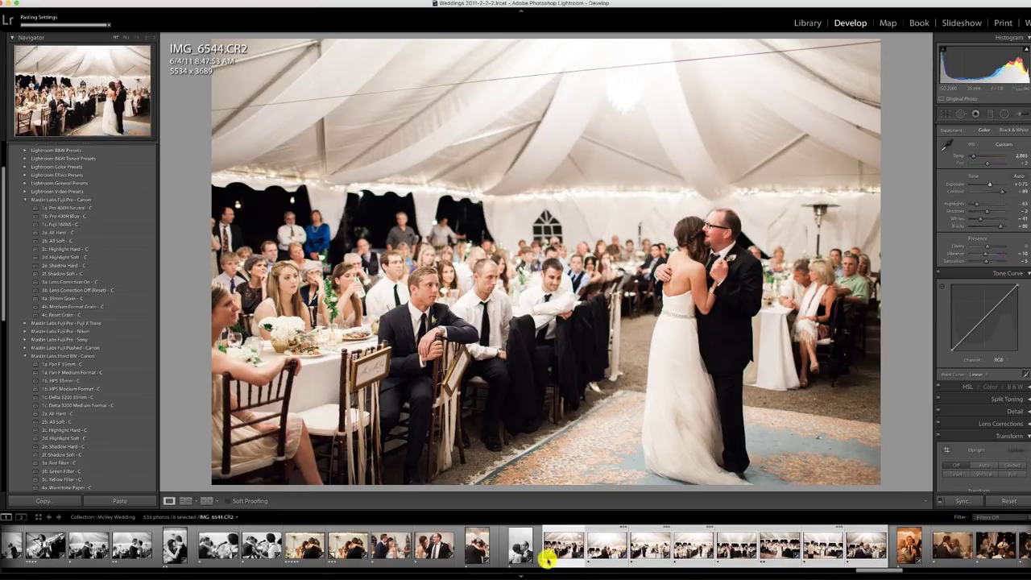
Lower the exposure of the wide dance photos IMG_6551 and IMG_6554
left_click(612, 548)
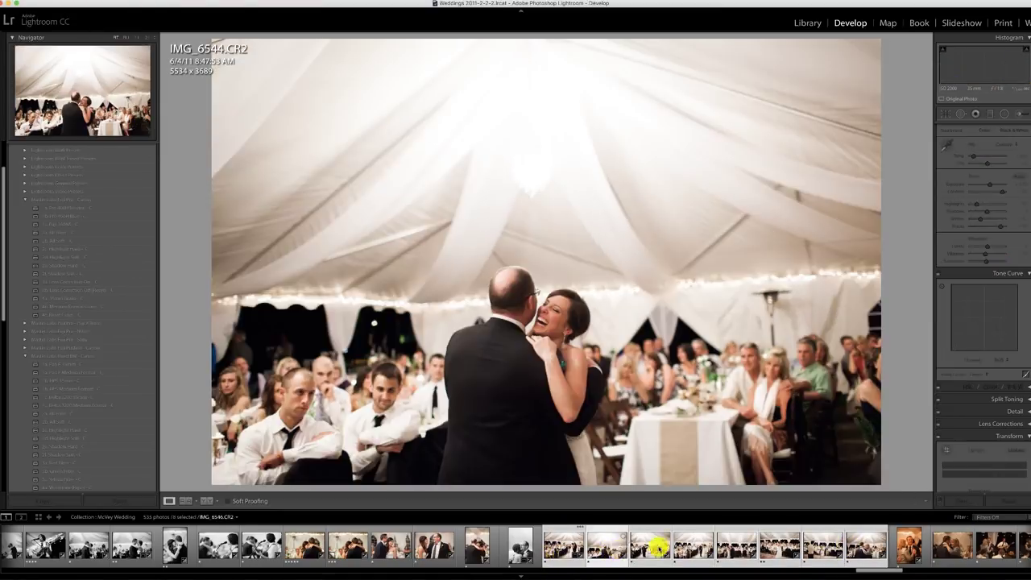
left_click(657, 546)
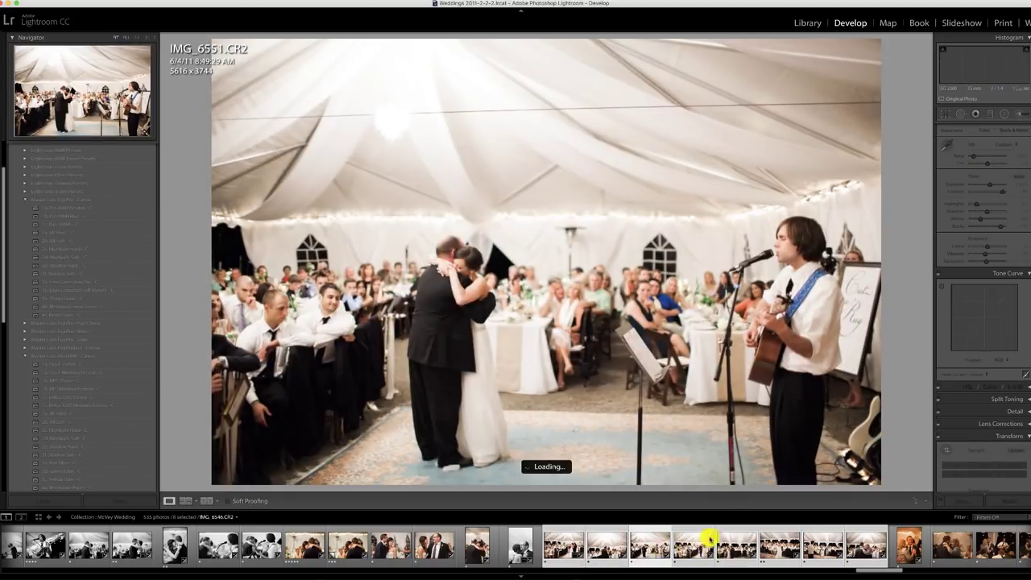
left_click_drag(997, 180, 988, 182)
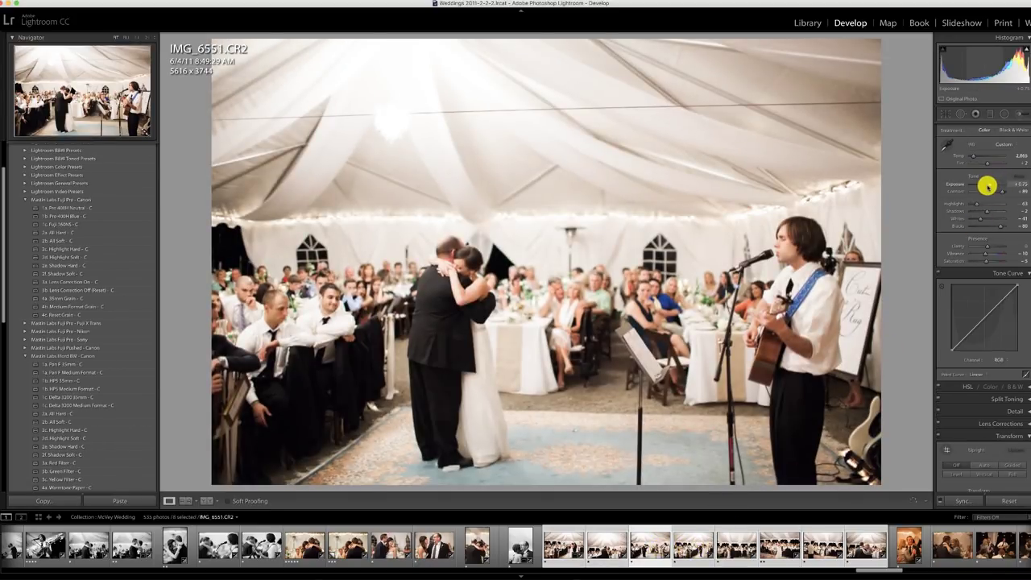
left_click(689, 549)
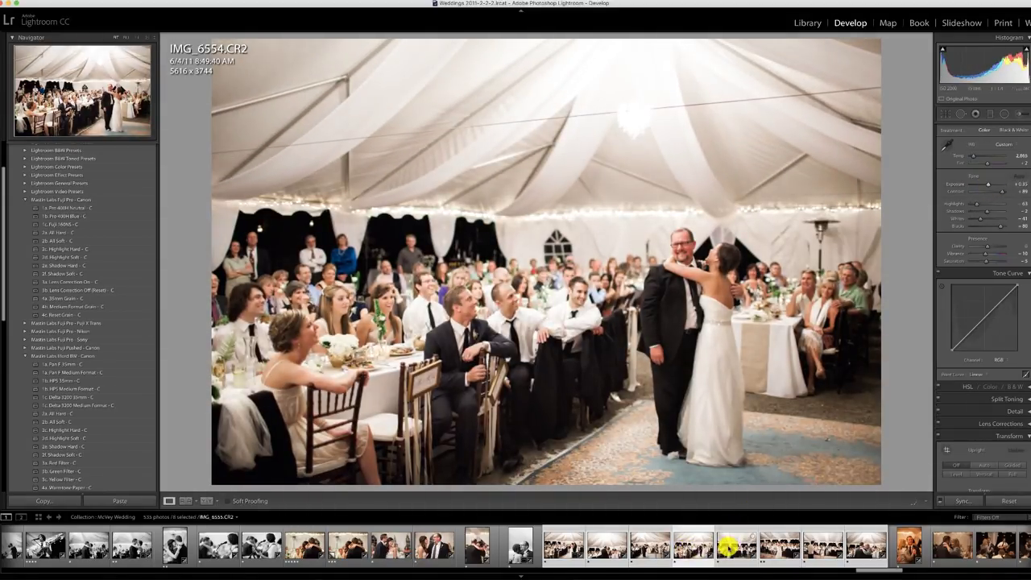
Lower the exposure of the tent photos IMG_6555, IMG_6558, IMG_6563 and IMG_6568, using +0.45 for IMG_6555 and IMG_6568
left_click(727, 548)
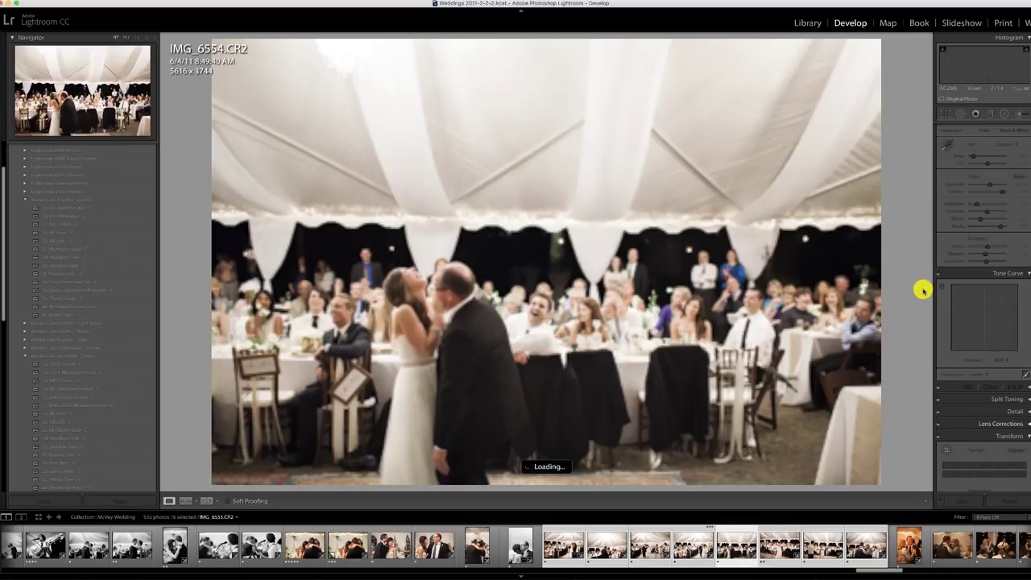
left_click_drag(989, 185, 986, 185)
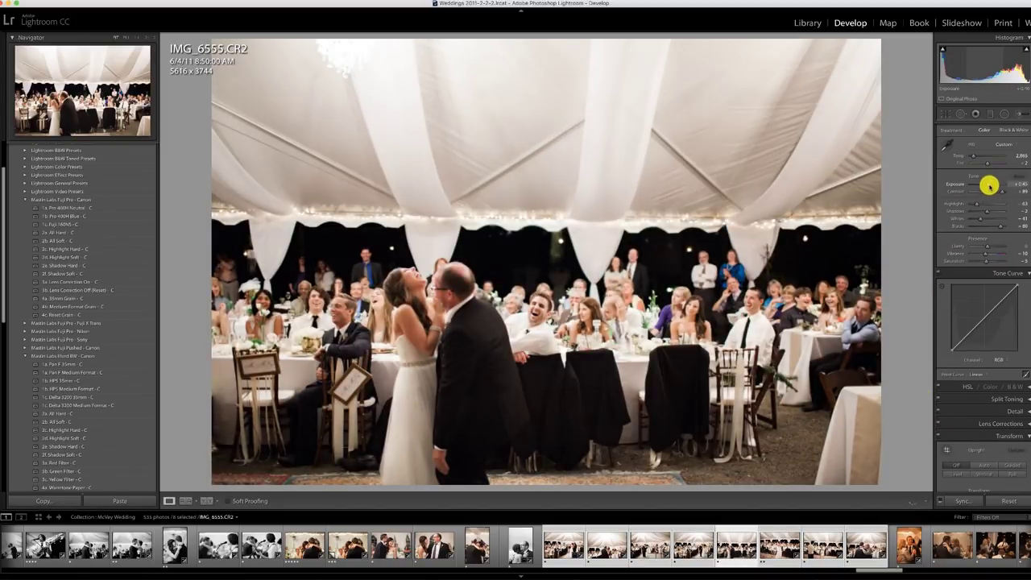
key("Right")
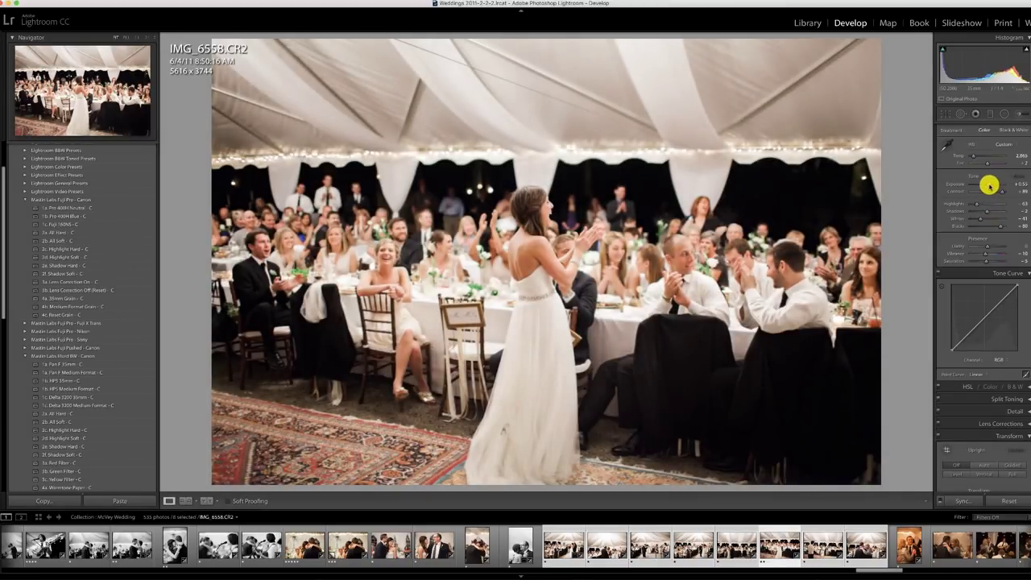
key("Right")
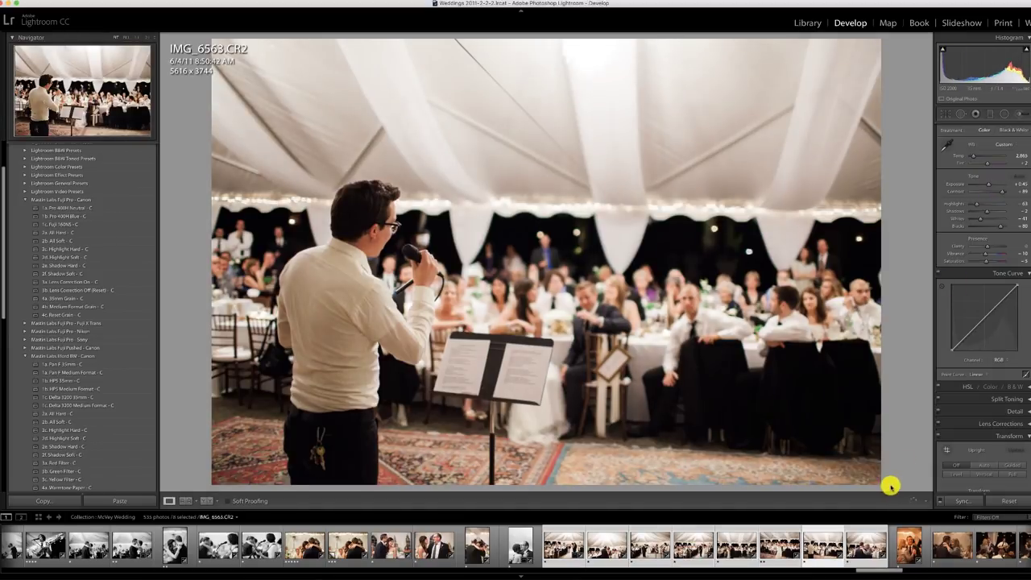
key("Right")
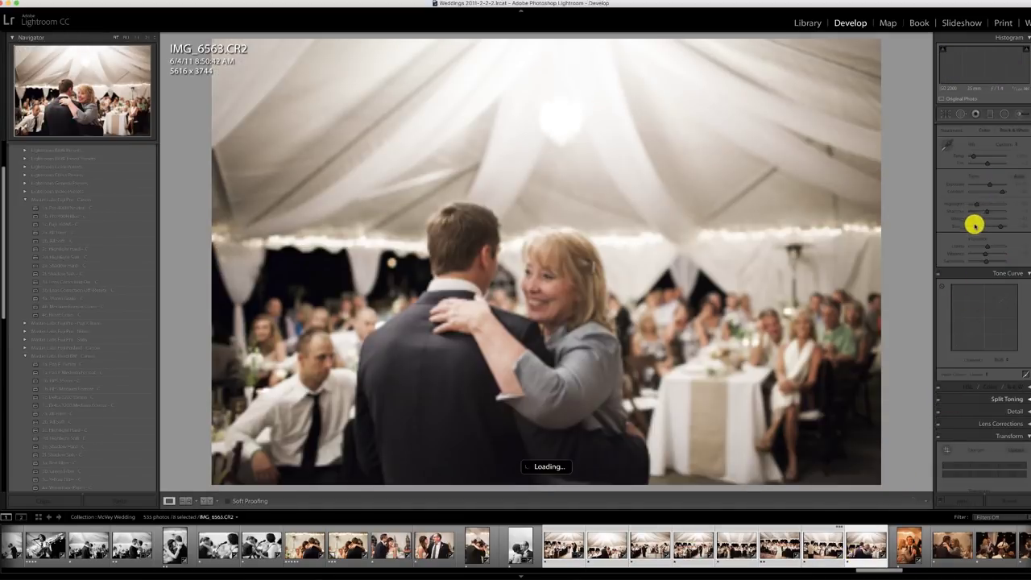
left_click_drag(989, 185, 987, 185)
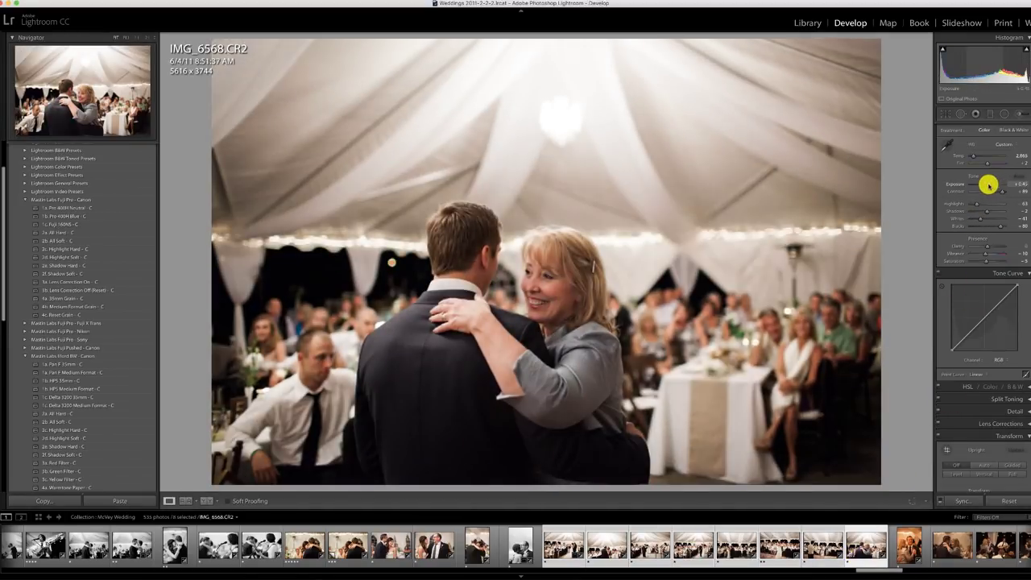
Apply the previous photo's settings to the vertical dance portrait IMG_6571 and raise its exposure
left_click(907, 550)
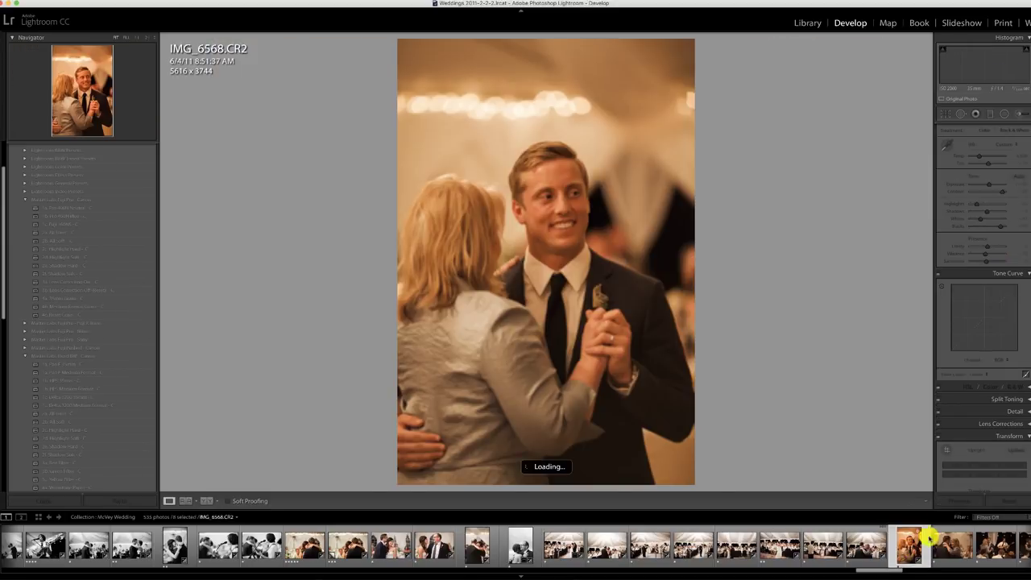
left_click(956, 501)
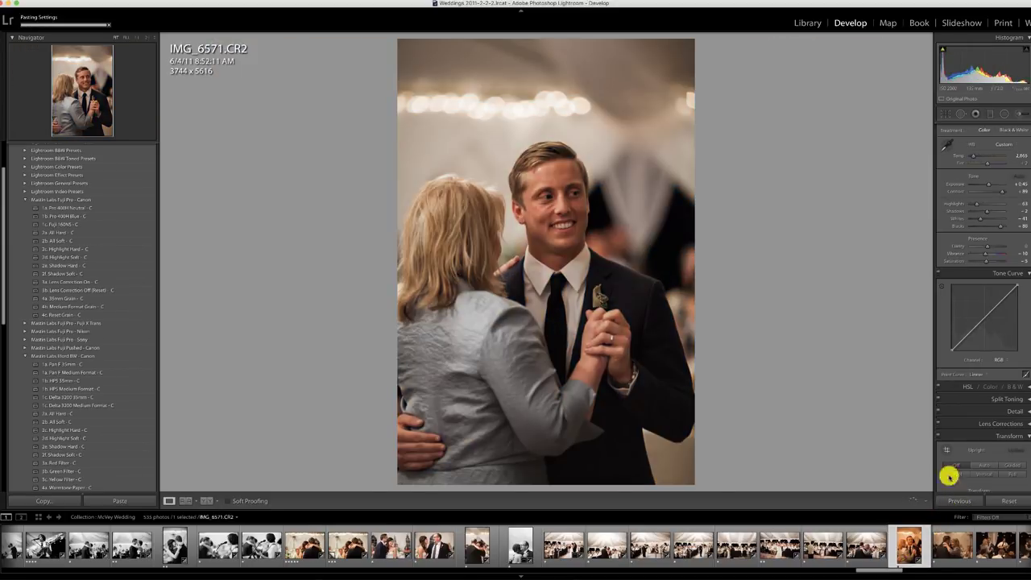
left_click_drag(991, 180, 993, 185)
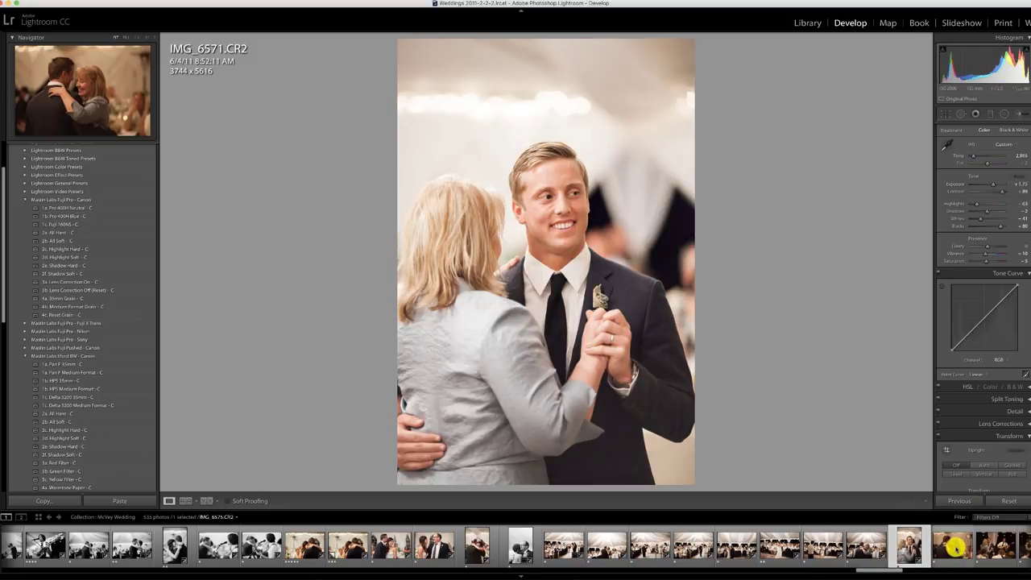
Edit the dance close-up IMG_6575 with the 1a. Pan F 35mm preset, exposure +1.25 and a slightly tighter crop
left_click(955, 548)
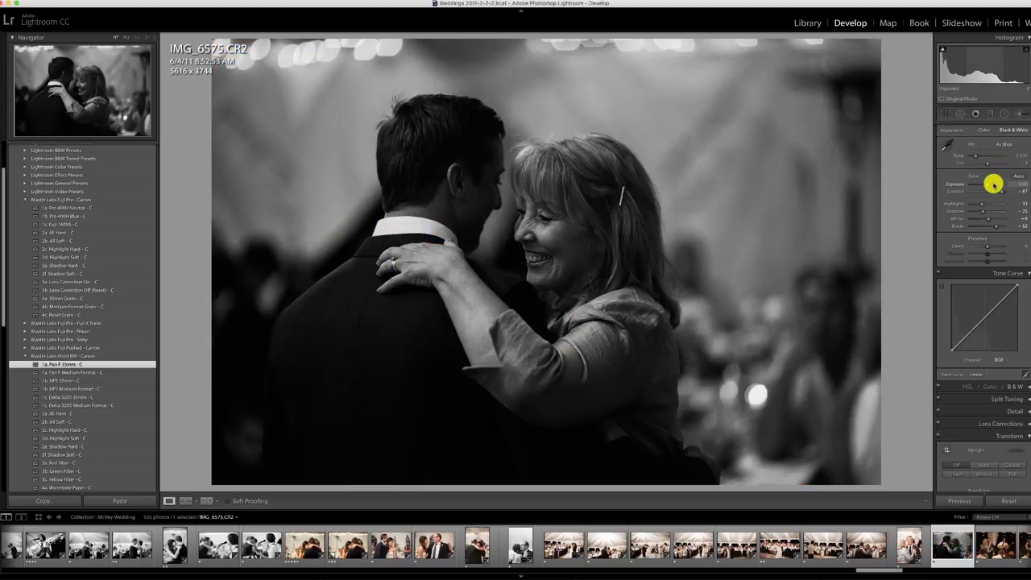
left_click_drag(991, 184, 990, 185)
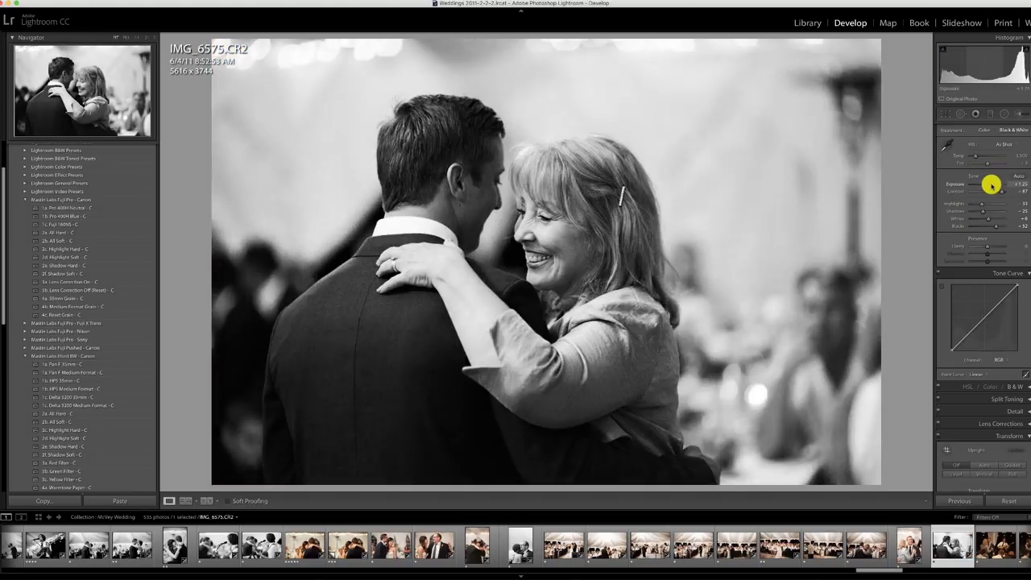
key("r")
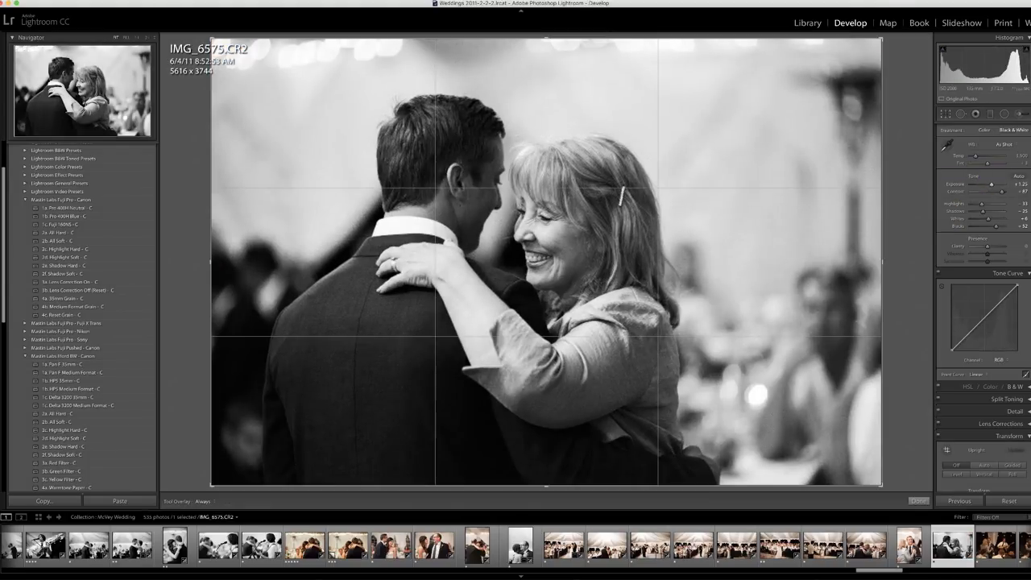
left_click_drag(879, 40, 853, 53)
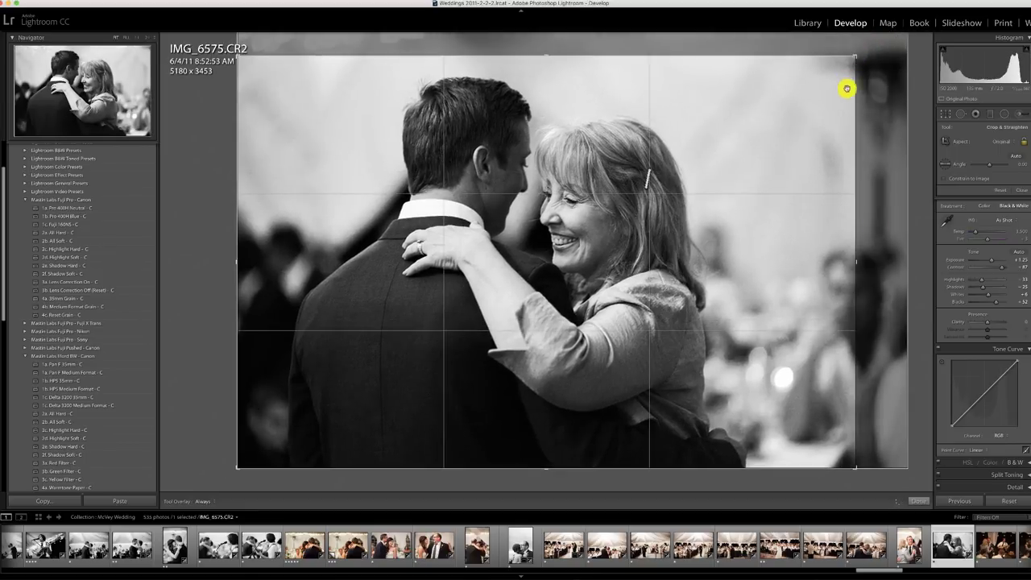
Apply the previous photo's settings to IMG_6578 and shift its crop toward the guitarist
left_click(982, 535)
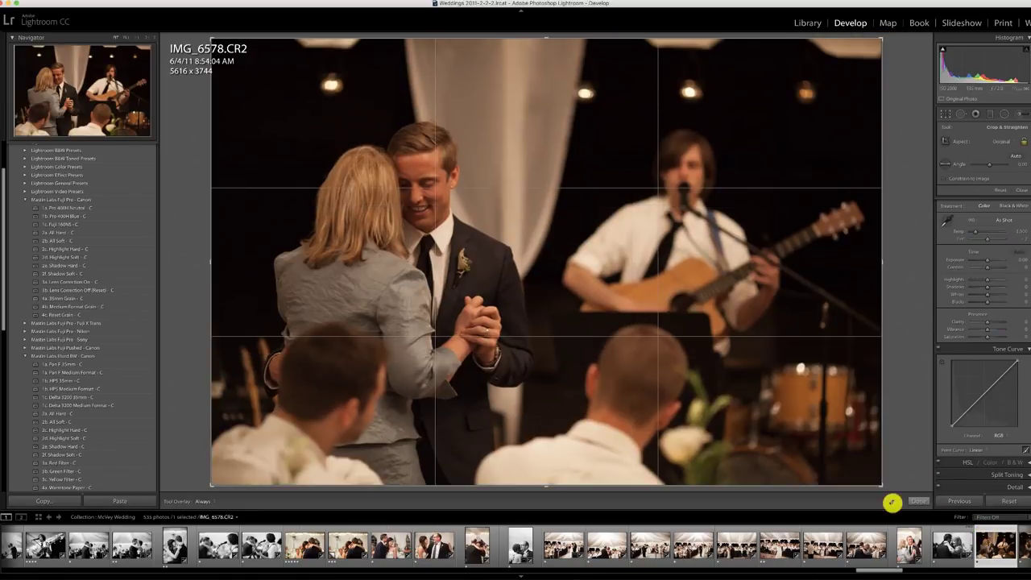
left_click(965, 500)
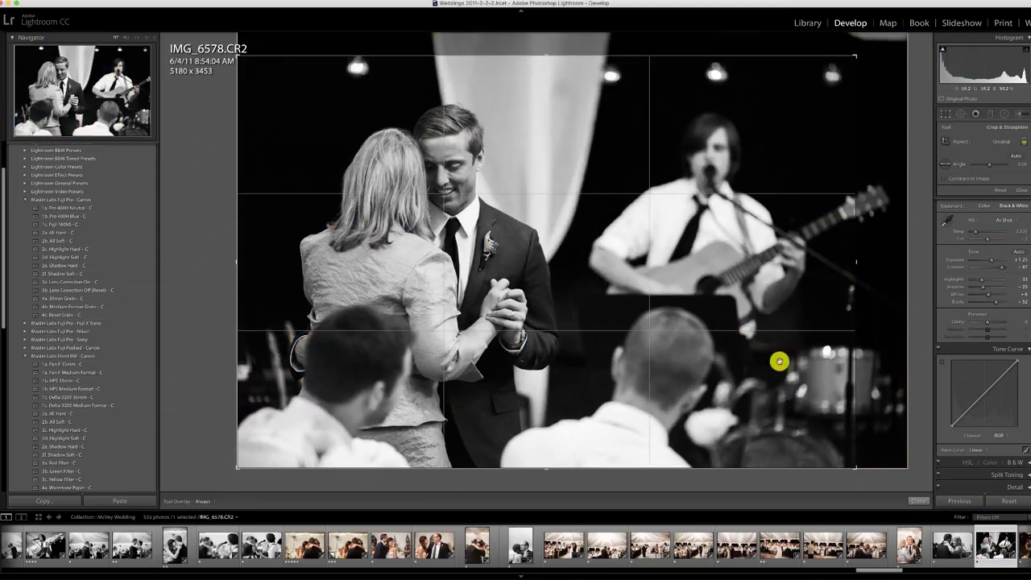
left_click_drag(766, 295, 731, 299)
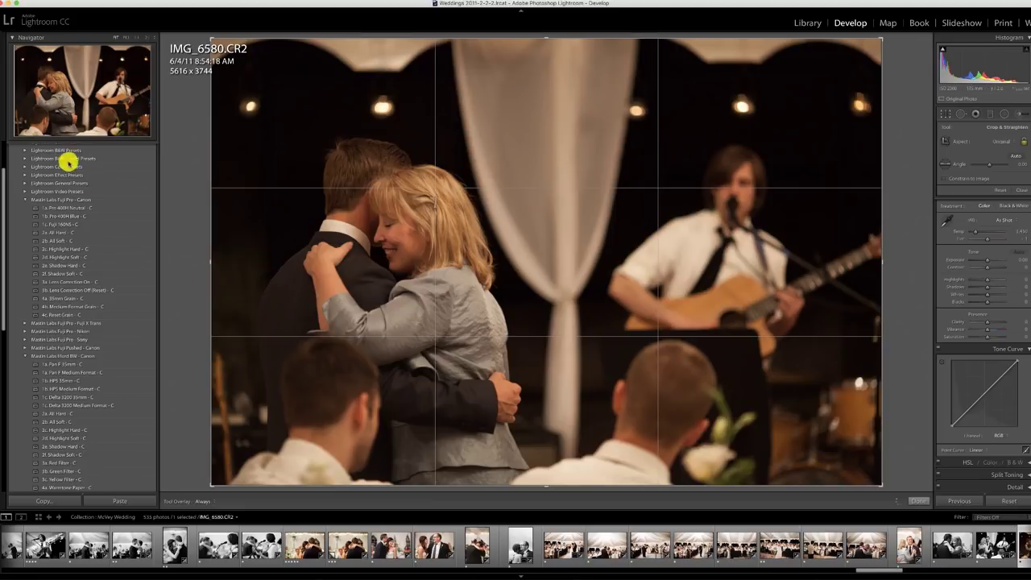
Apply the 1a. Pro 400H Neutral preset to IMG_6580 with exposure +0.80 and a cooler temperature, and copy those settings to IMG_6581
left_click(69, 207)
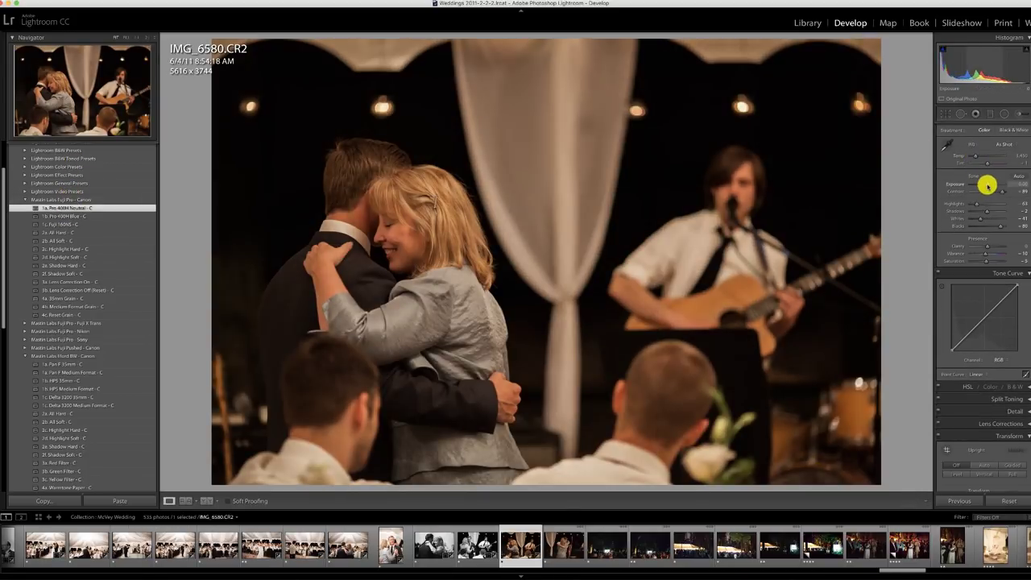
left_click_drag(985, 185, 988, 184)
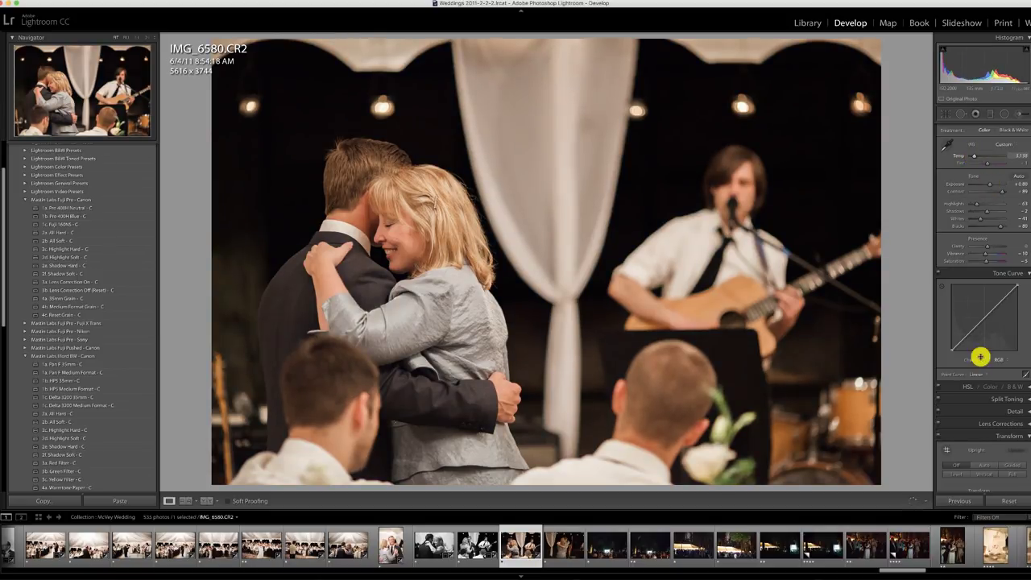
left_click(566, 548)
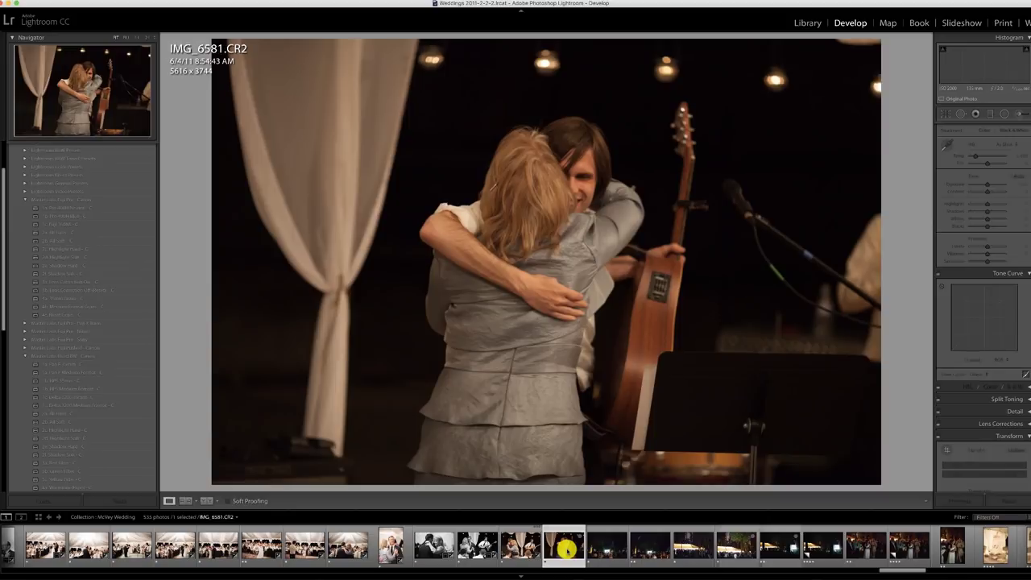
left_click(961, 501)
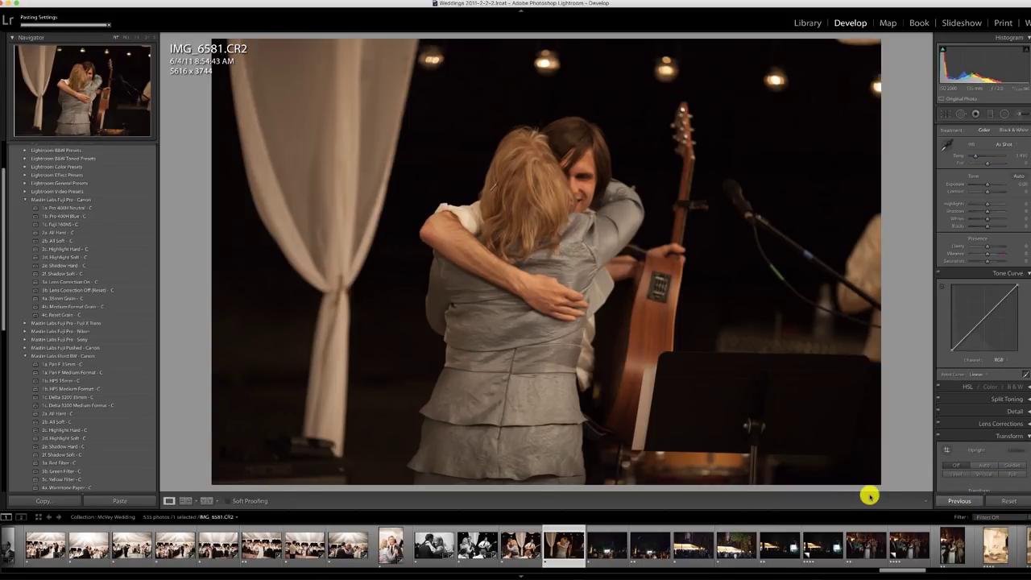
Apply the 1a. Pan F 35mm preset at +0.75 exposure to the night screening photo IMG_6585 and copy those settings to IMG_6588
left_click(609, 547)
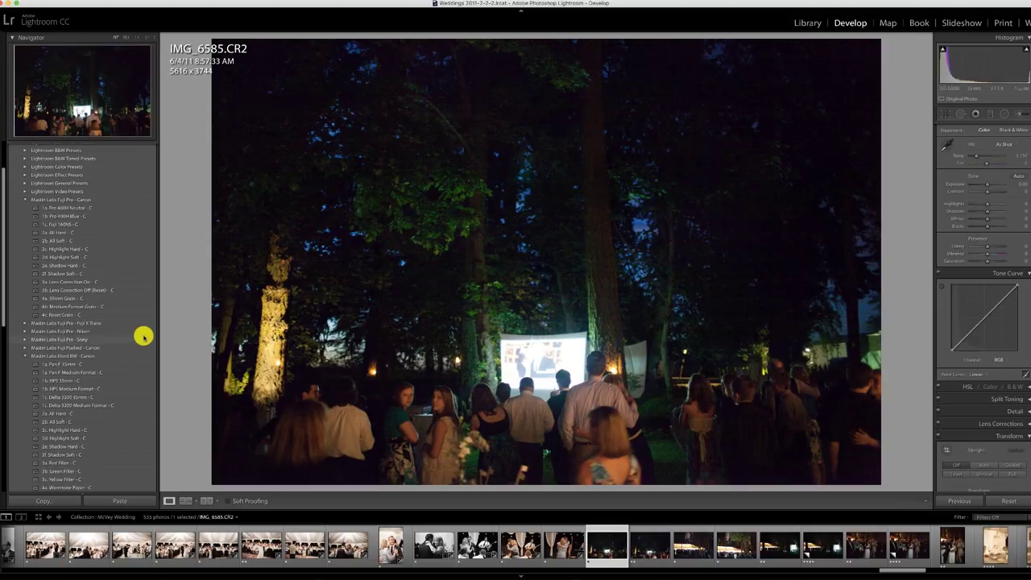
left_click(73, 364)
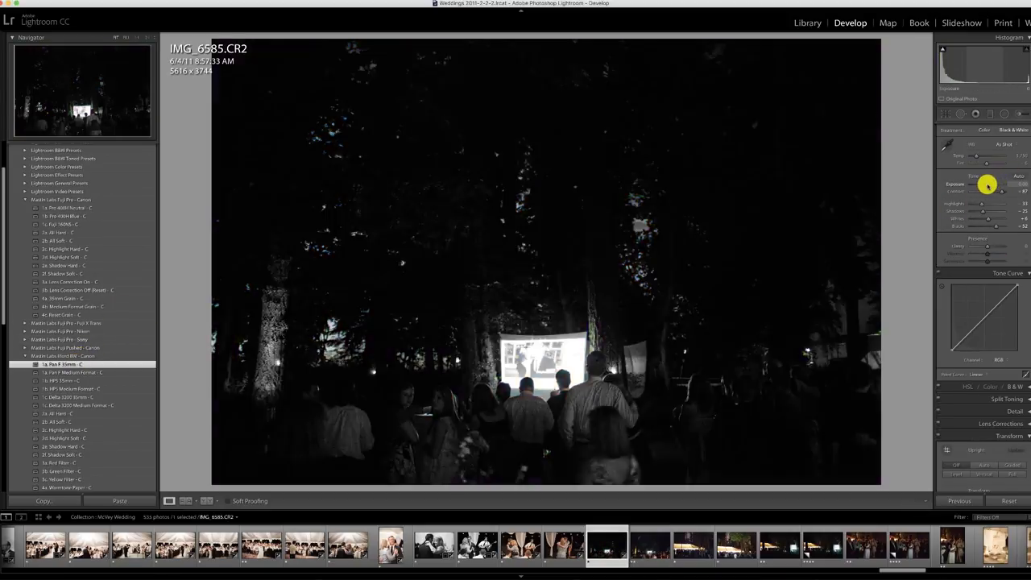
left_click_drag(987, 186, 989, 184)
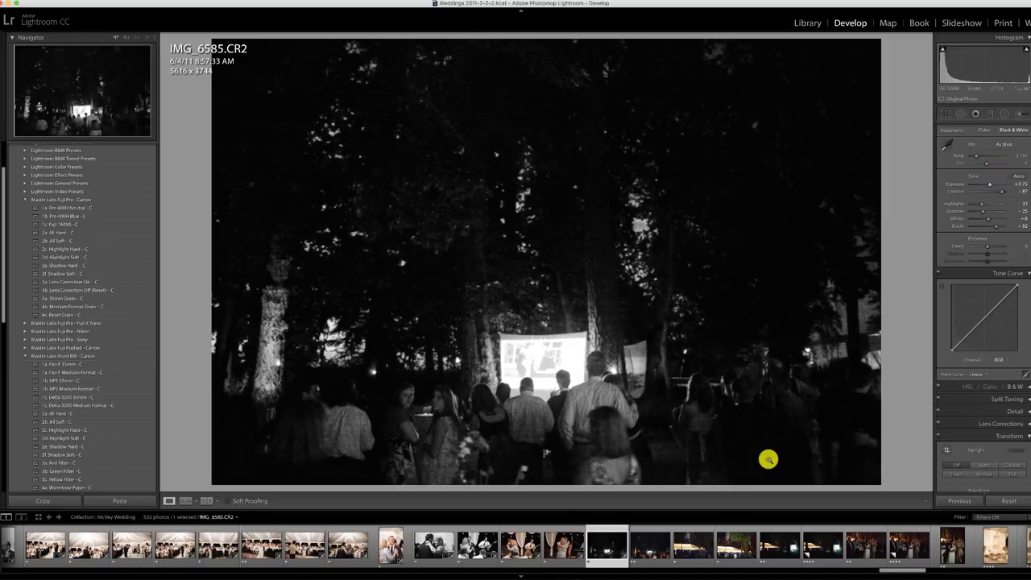
left_click(651, 544)
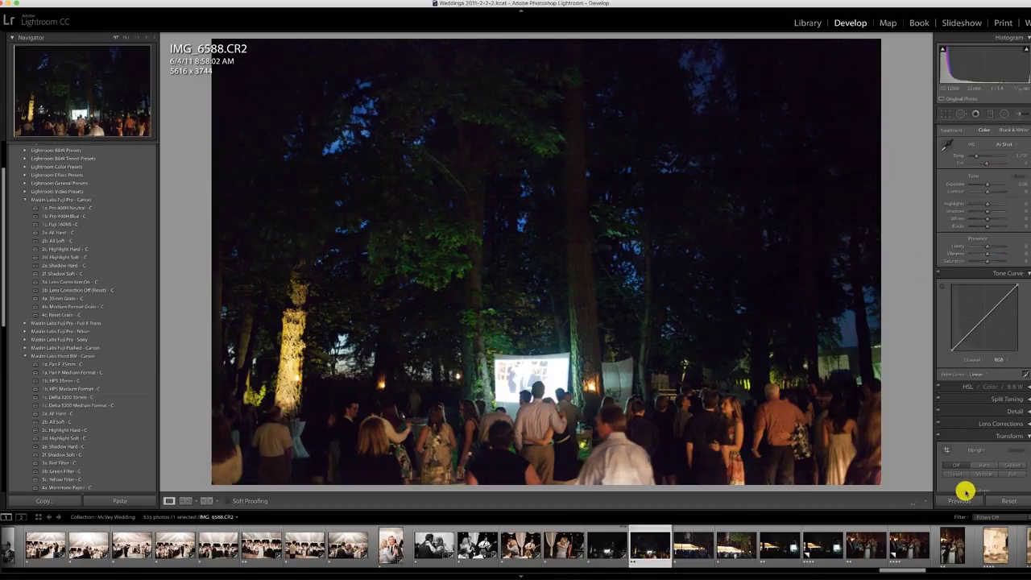
left_click(960, 499)
Apply the previous black-and-white settings to the lit tent photo IMG_6598, set exposure to +1.10, and carry them over to IMG_6600
left_click(704, 546)
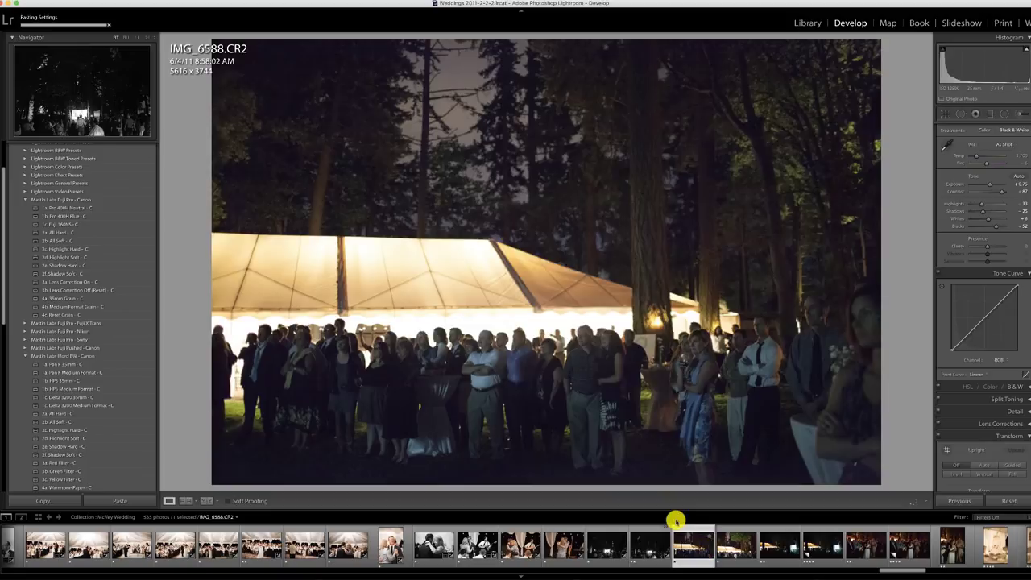
left_click(966, 500)
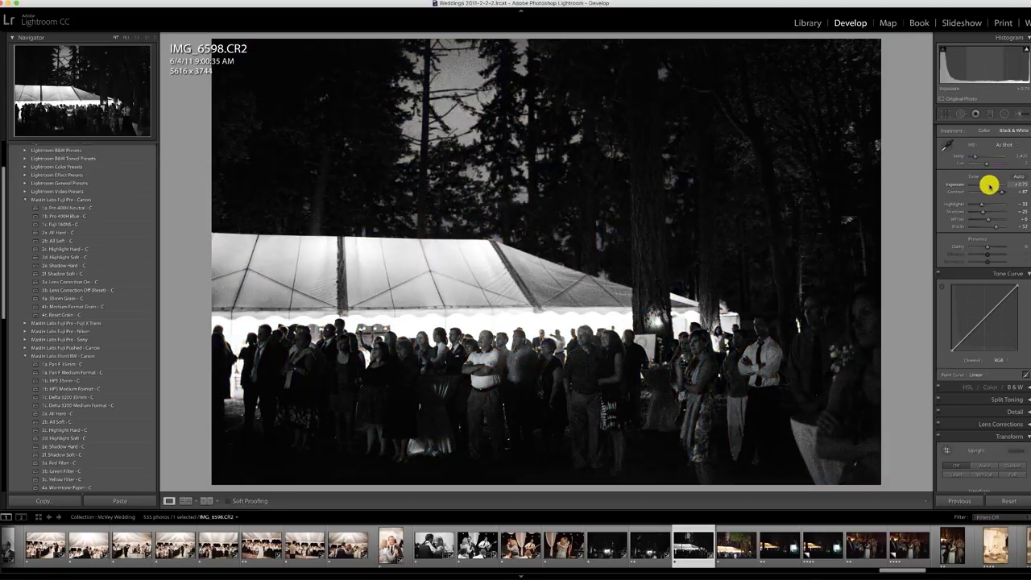
left_click_drag(989, 185, 992, 184)
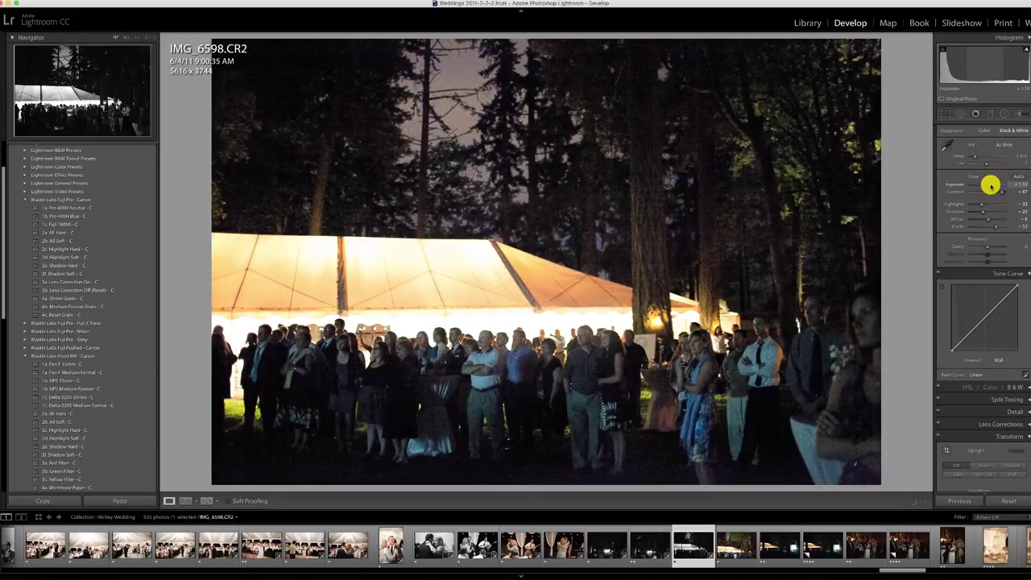
left_click(734, 546)
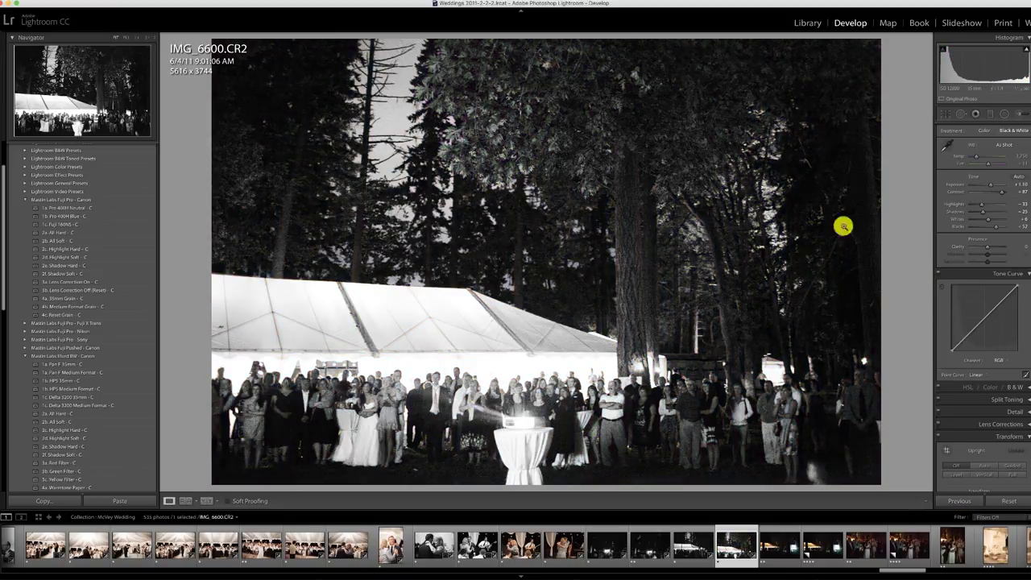
Apply the previous settings to the wide night photo IMG_6606, raise its exposure, and copy the result to its virtual copy
left_click(770, 556)
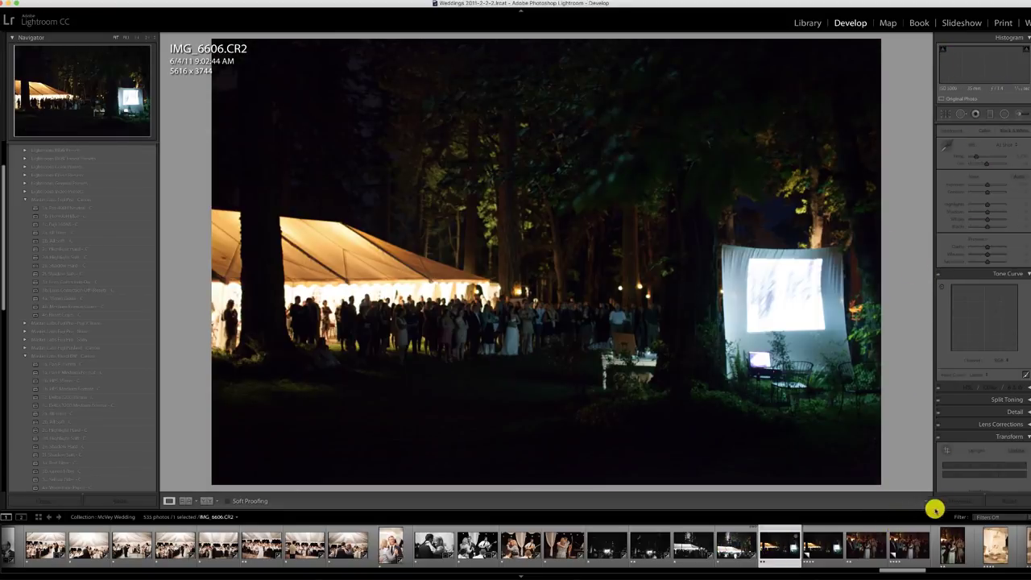
left_click(963, 500)
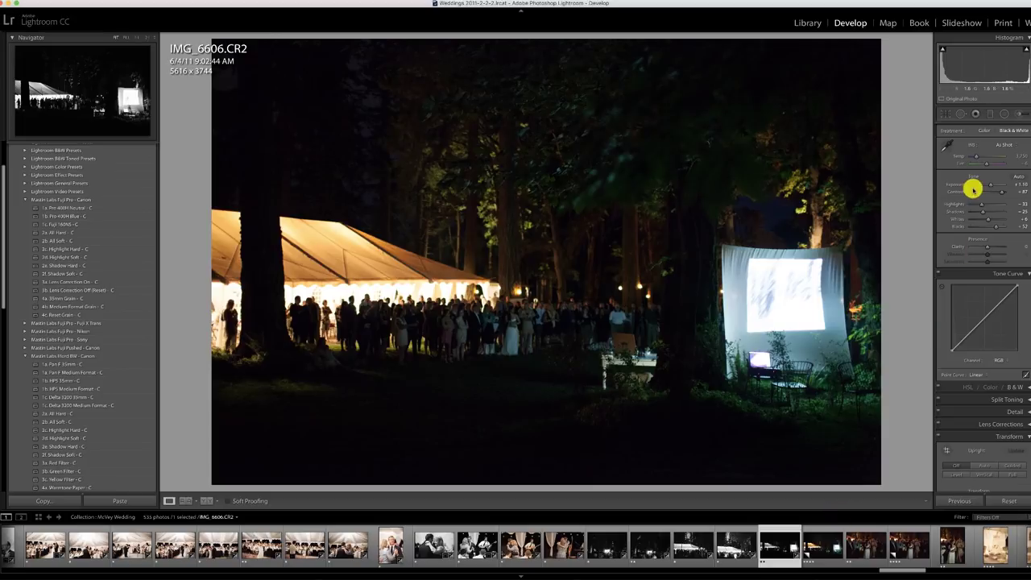
left_click_drag(989, 185, 992, 184)
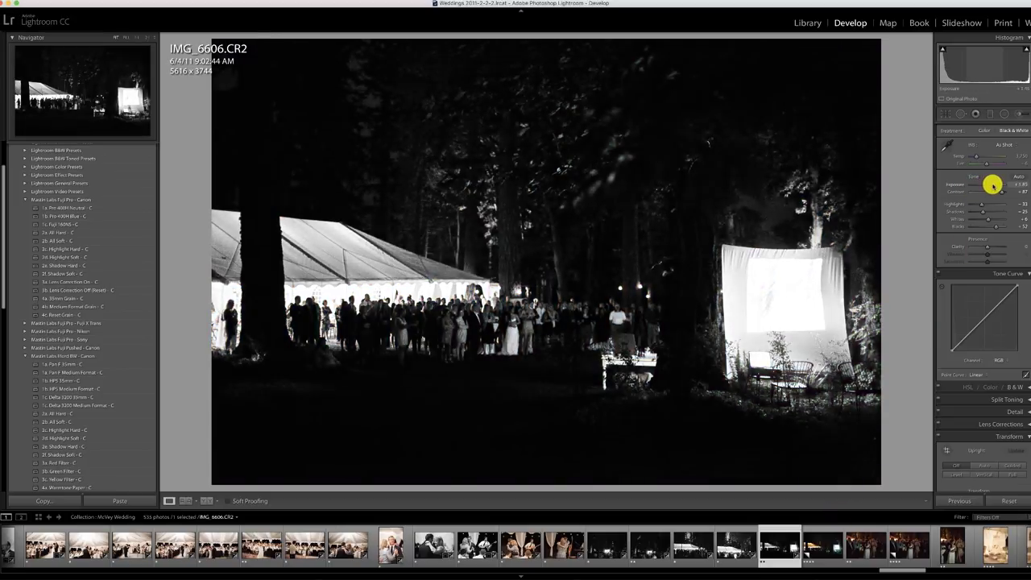
left_click(822, 546)
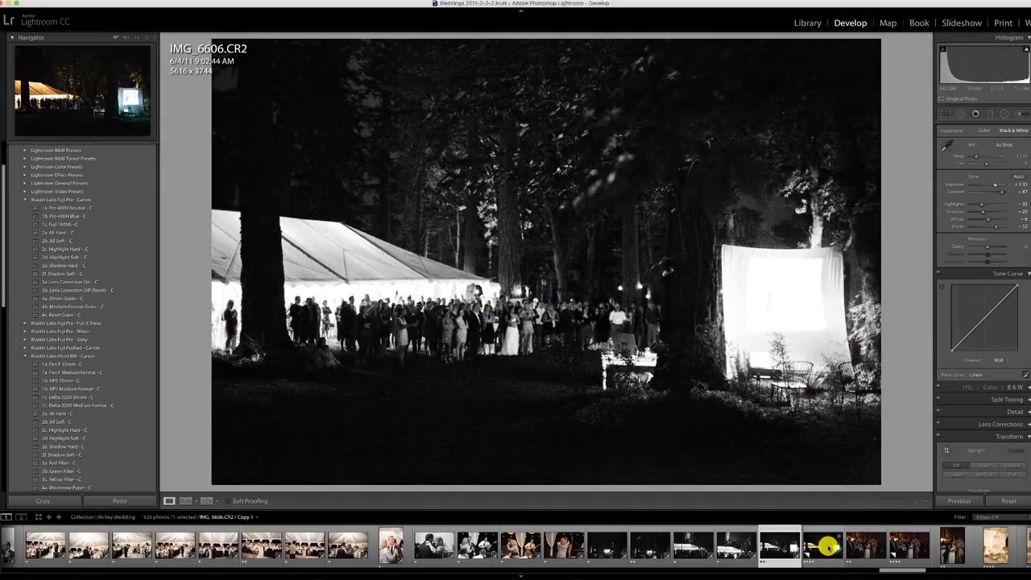
left_click(957, 500)
Apply the previous black-and-white settings to IMG_6607 of the bride among the night guests and lower its exposure
left_click(865, 545)
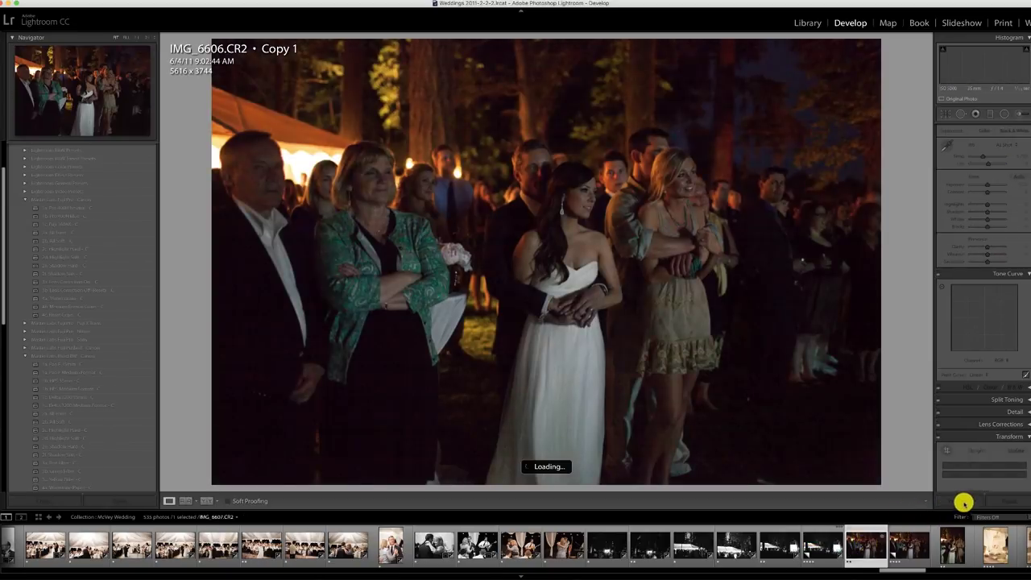
left_click(959, 500)
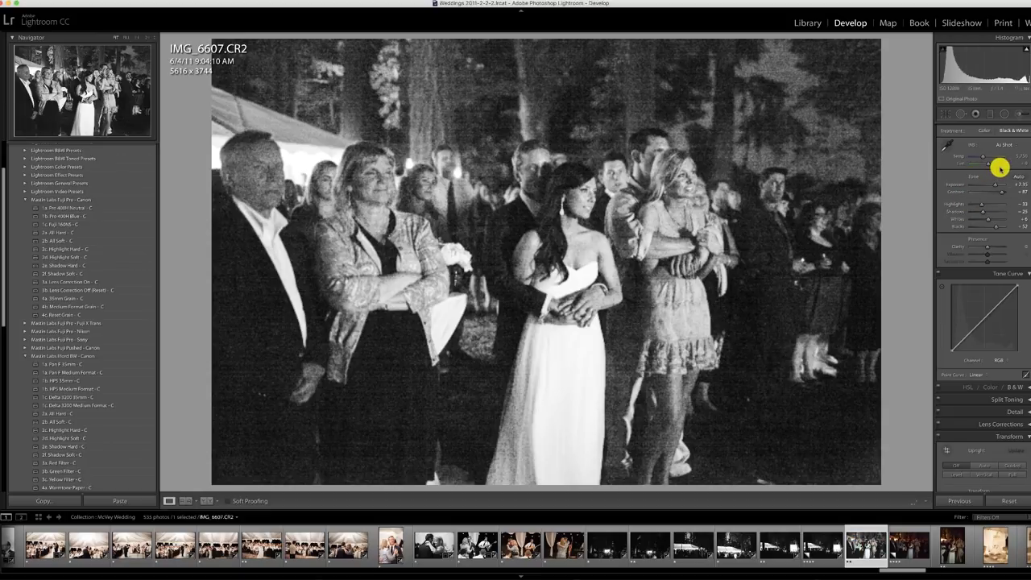
left_click_drag(995, 180, 987, 180)
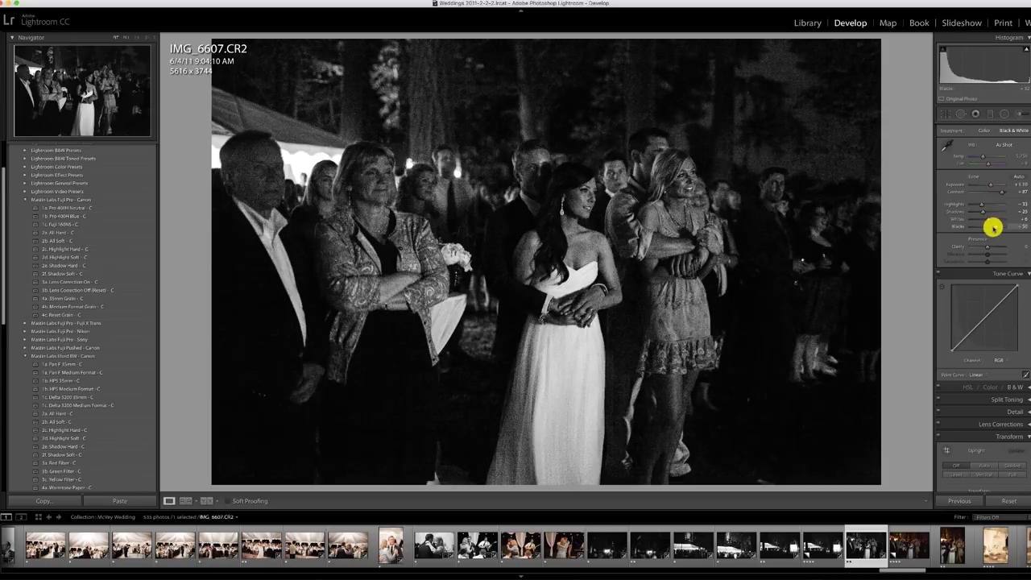
Fine-tune the blacks of IMG_6607, then carry its black-and-white settings over to its virtual copy and IMG_6612
left_click_drag(992, 228, 994, 228)
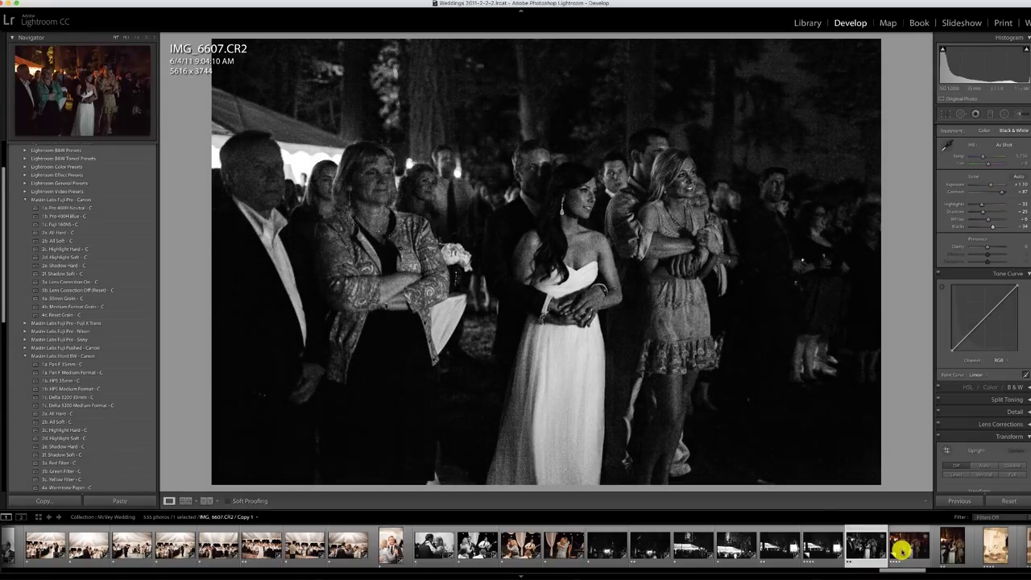
left_click(904, 545)
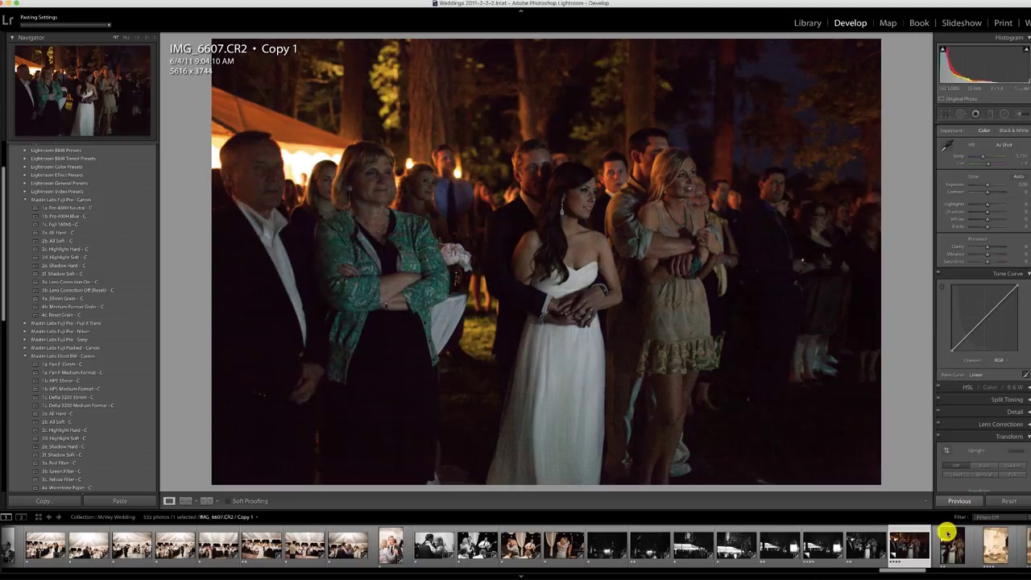
left_click(947, 535)
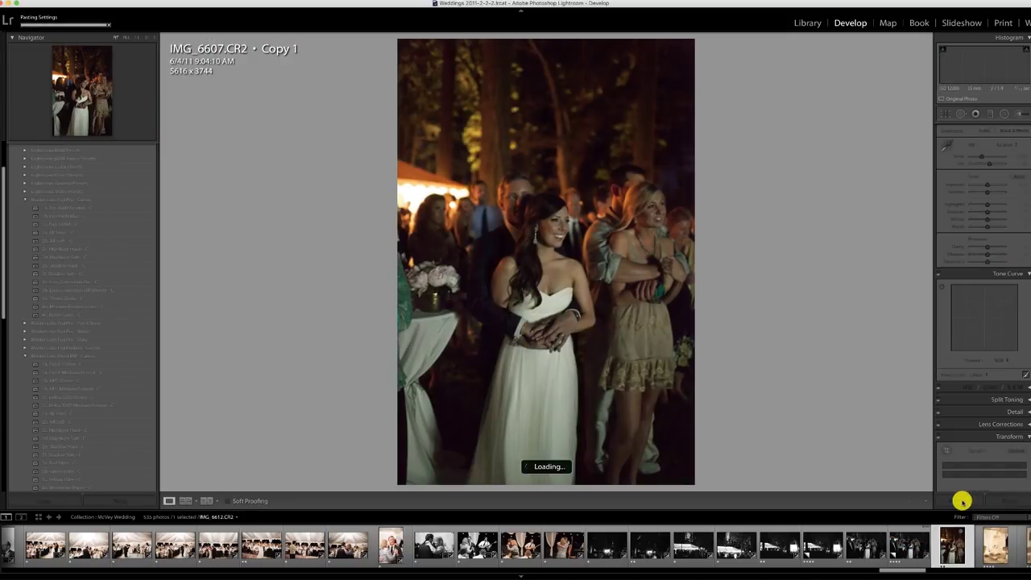
Straighten the cake photo IMG_6618, apply the 1a. Pro 400H Neutral preset, and cool its white balance while lowering exposure
left_click(987, 545)
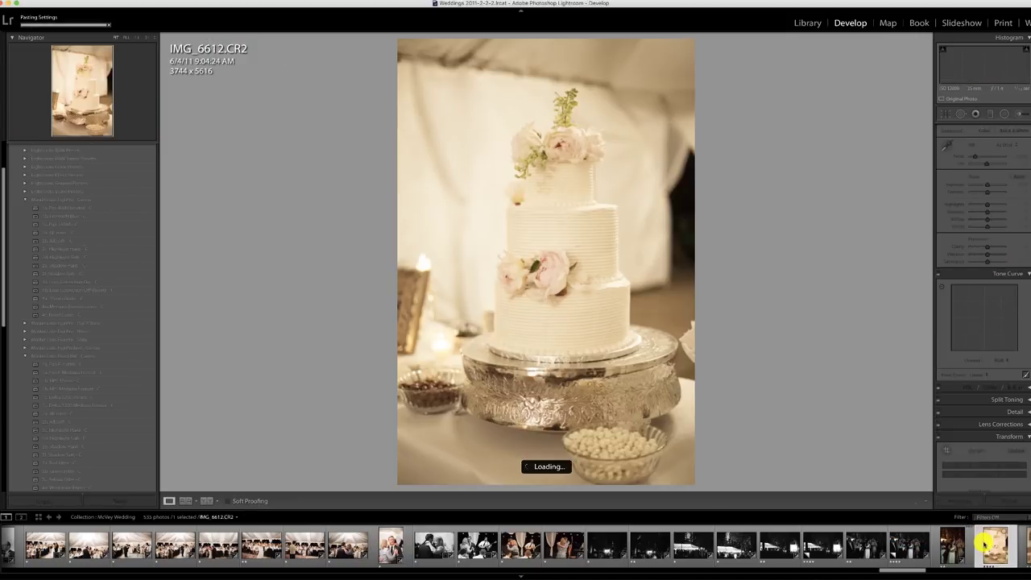
key("r")
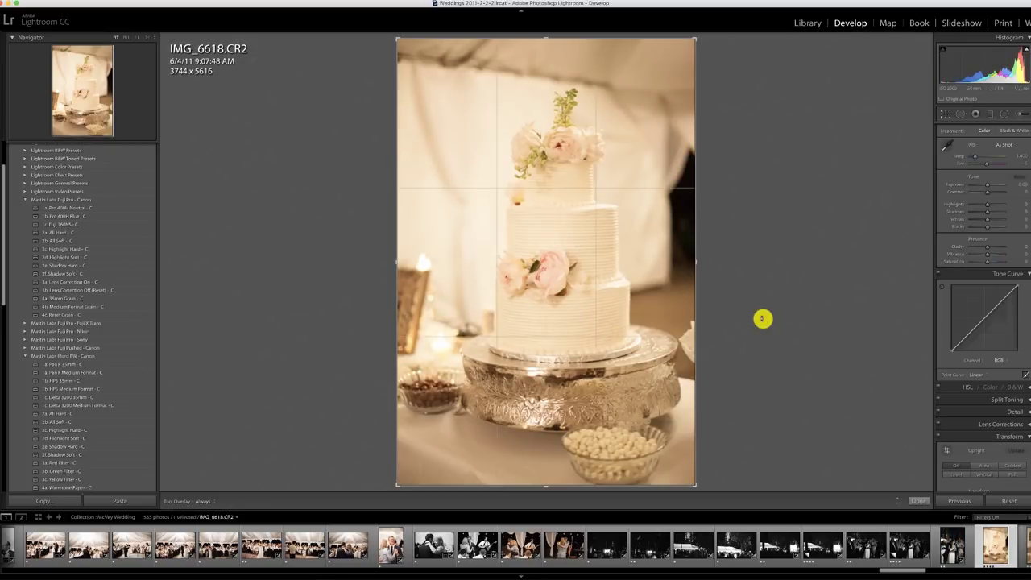
left_click(80, 210)
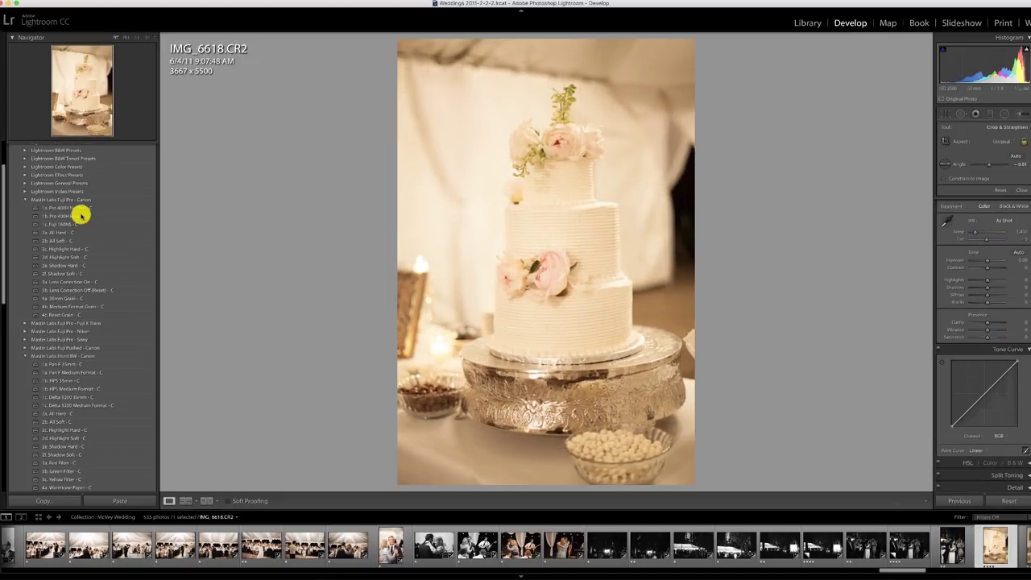
left_click(972, 157)
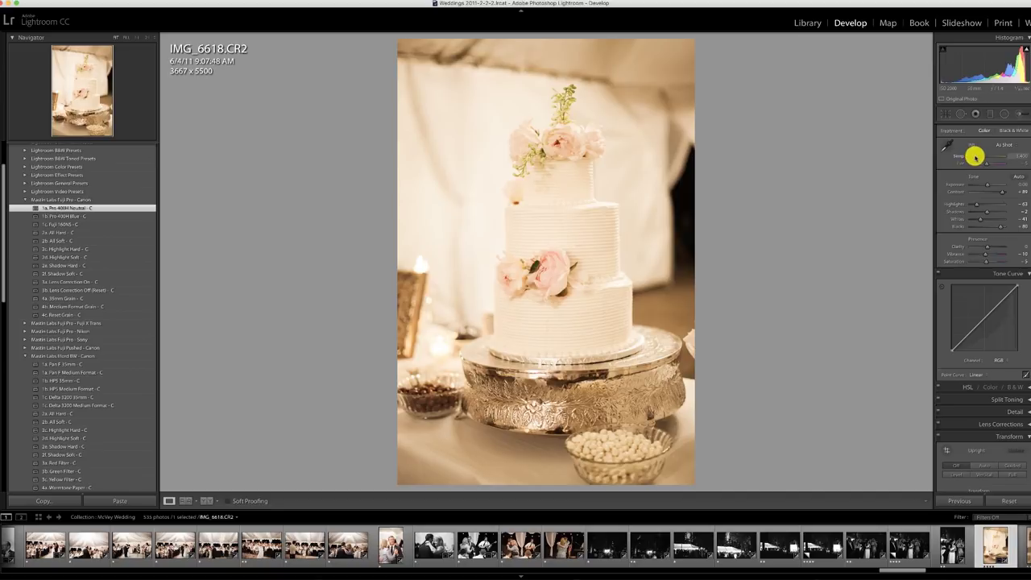
left_click_drag(973, 156, 980, 187)
Apply the previous cake settings to IMG_6622 and IMG_6625, finishing IMG_6625 with +0.15 exposure and the 2d. Highlight Soft preset
scroll(968, 548, "right", 10)
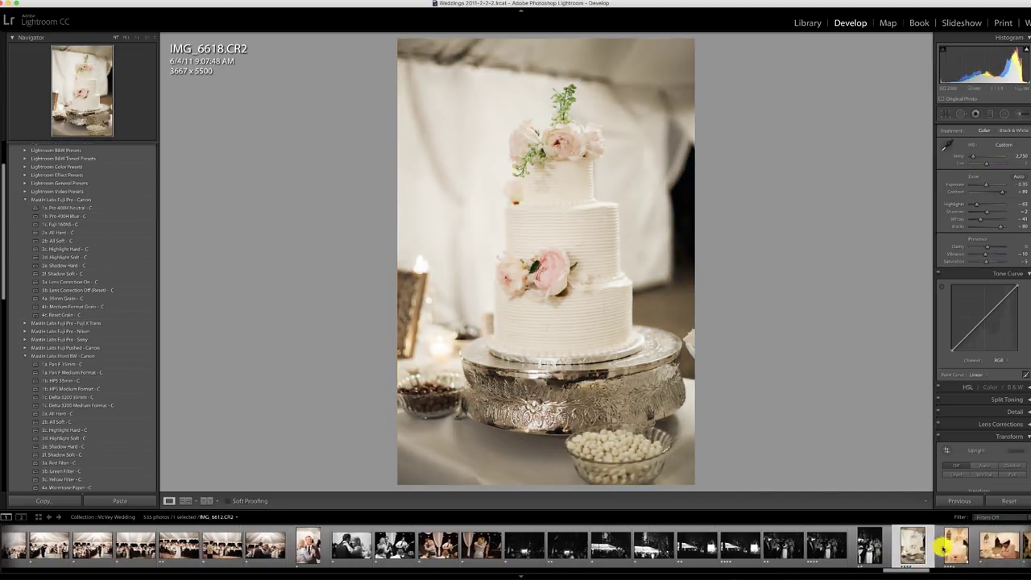
left_click(414, 547)
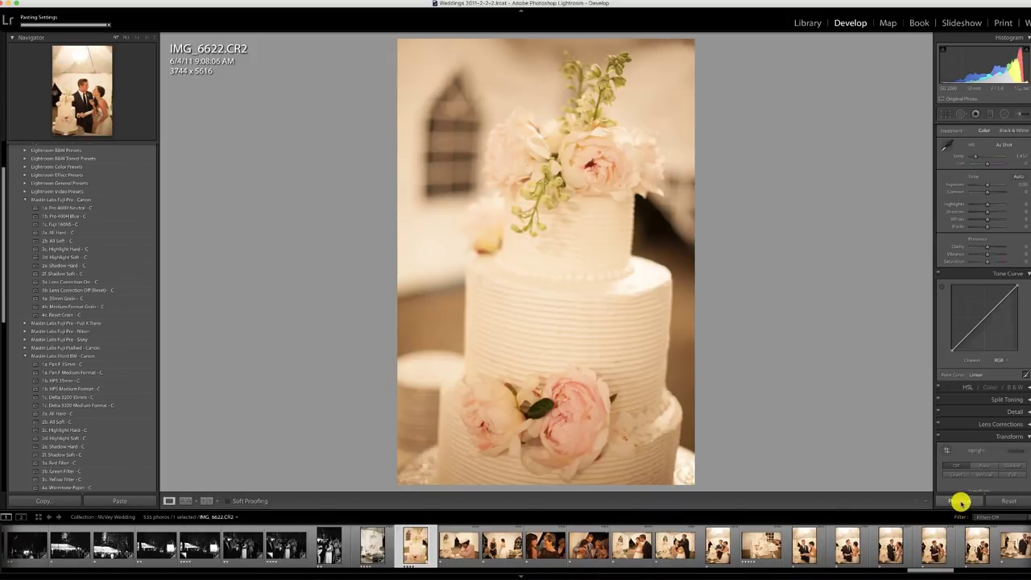
left_click(459, 546)
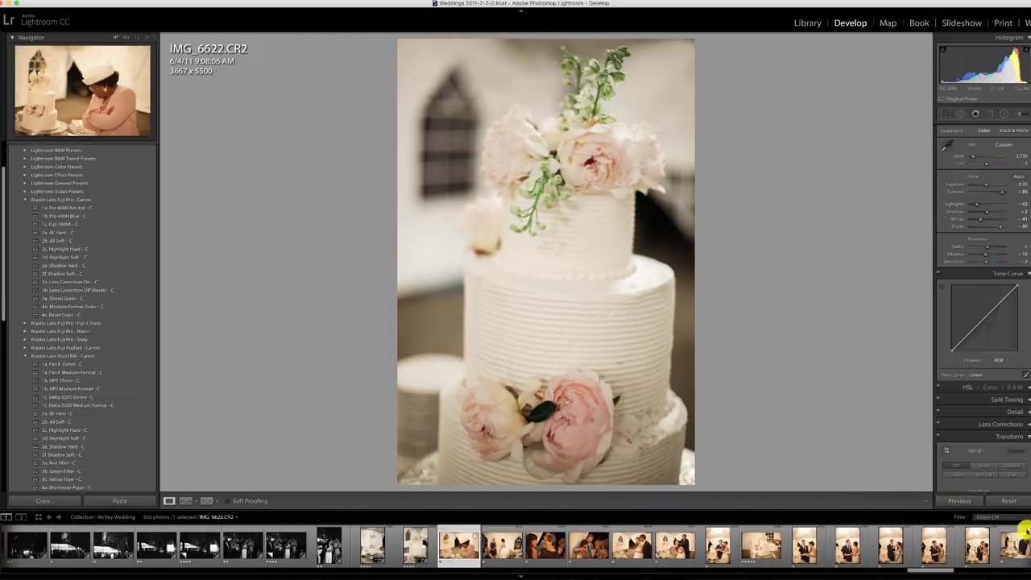
left_click(957, 501)
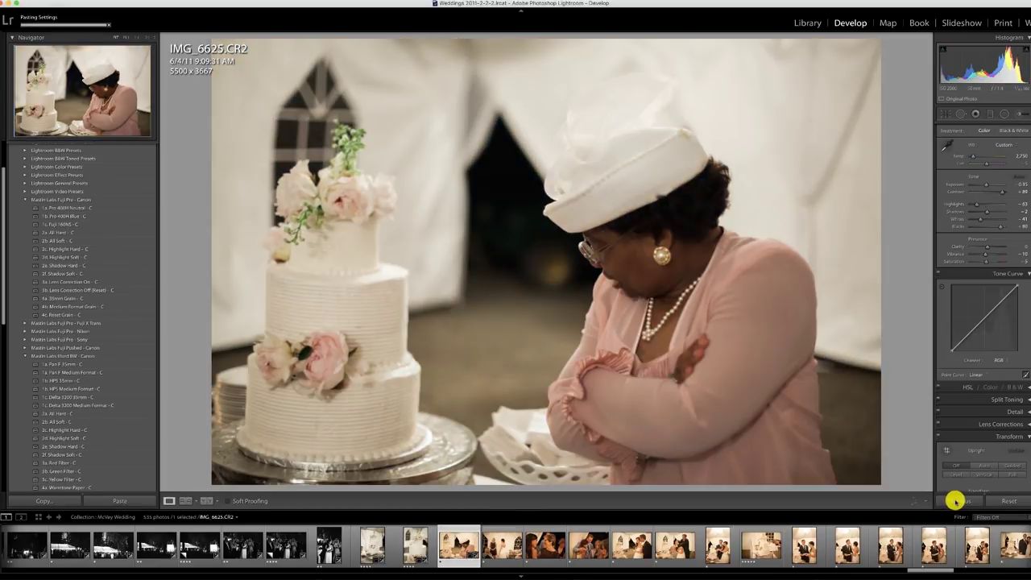
left_click(989, 185)
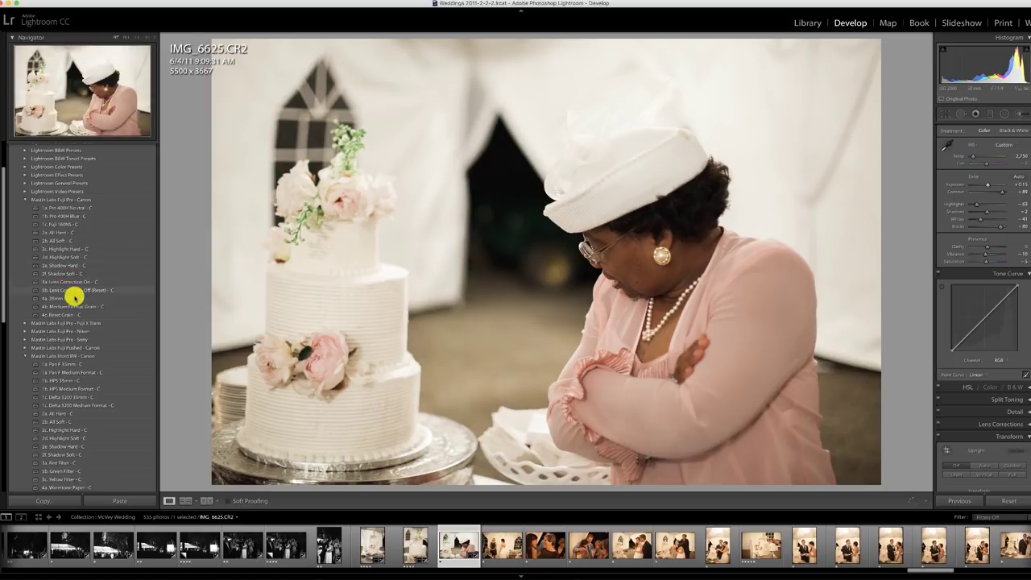
left_click(56, 256)
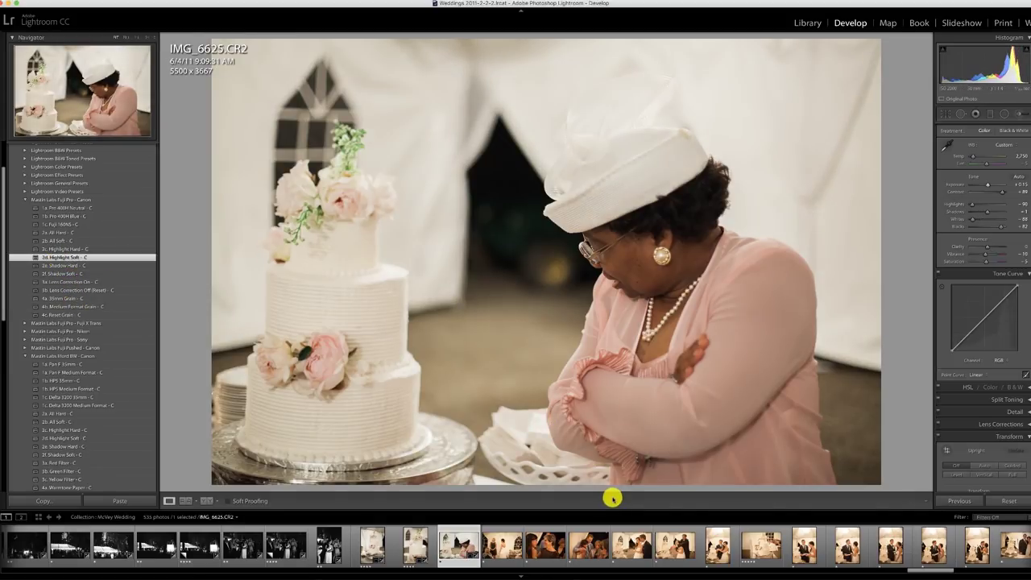
Apply the 1a. Pro 400H Neutral preset to the tent photo IMG_6626 and cool its color temperature
left_click(499, 554)
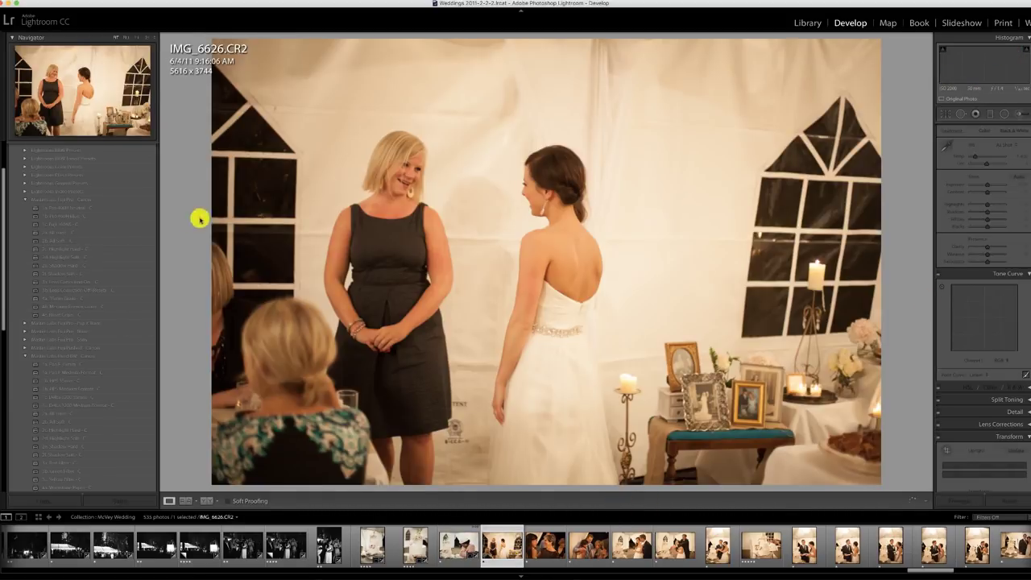
left_click(67, 209)
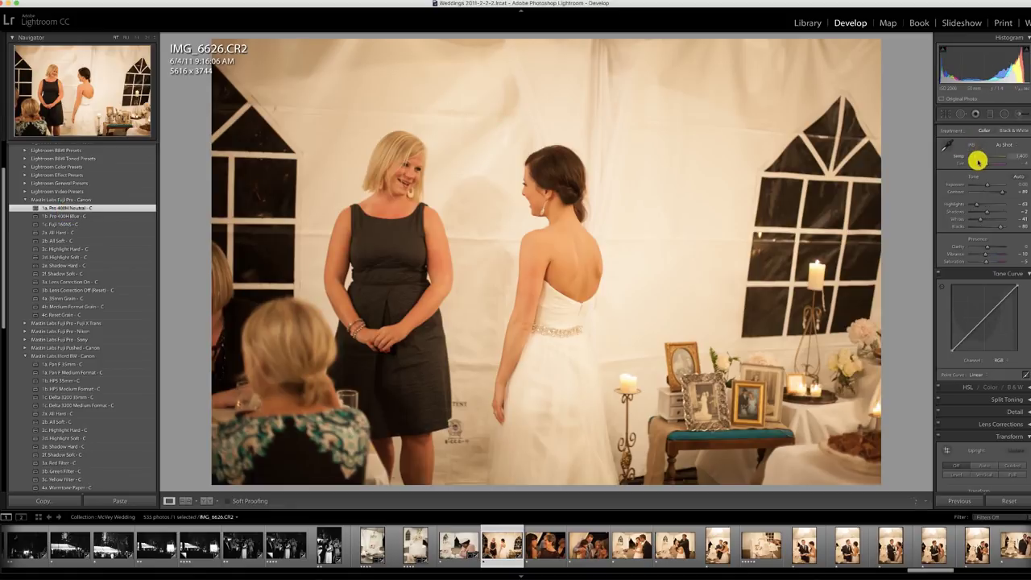
left_click_drag(975, 157, 974, 158)
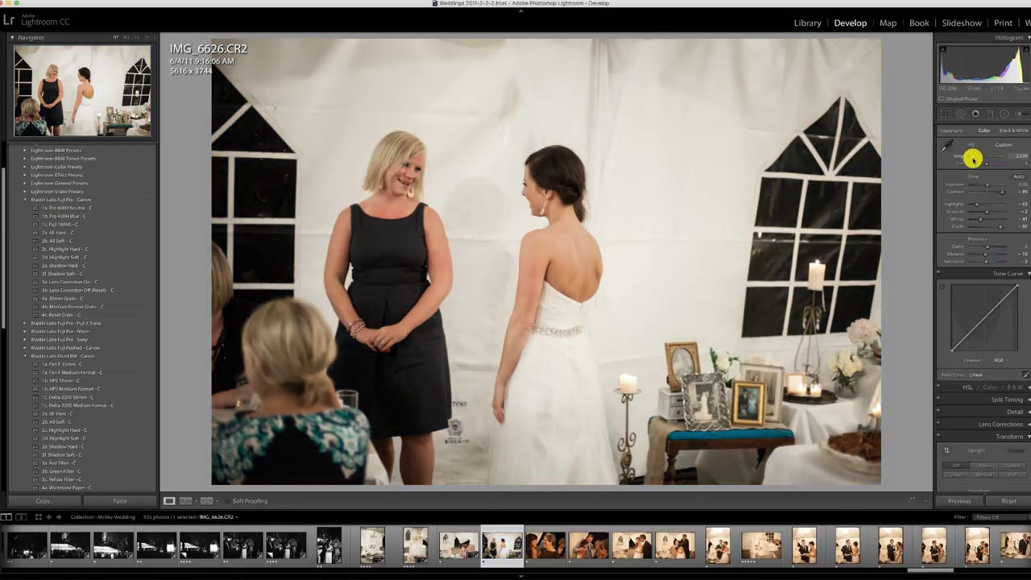
Apply the previous settings to IMG_6628, raise its exposure to +1.00, and copy the result to IMG_6629
left_click(546, 545)
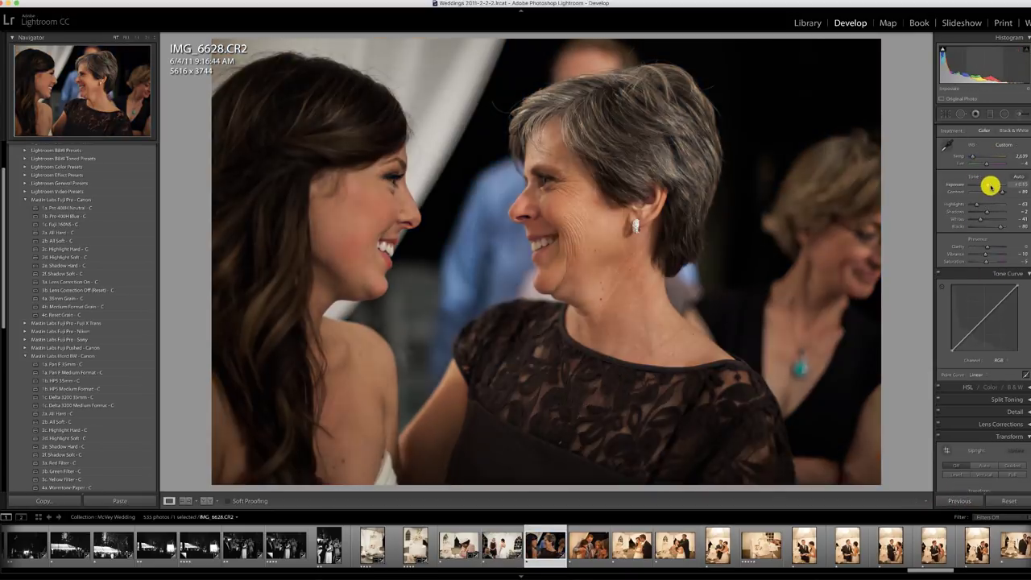
key("Right")
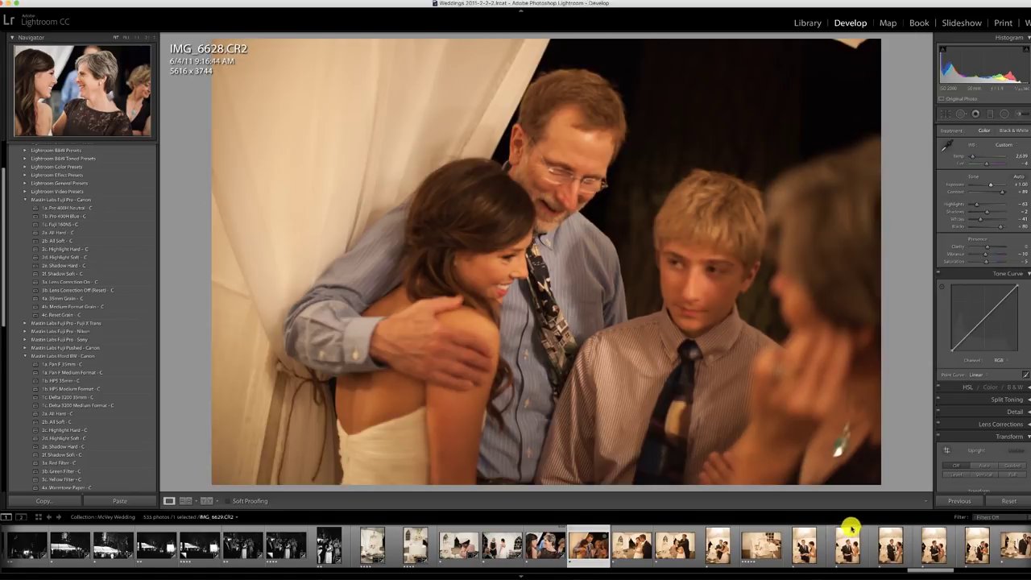
left_click(945, 501)
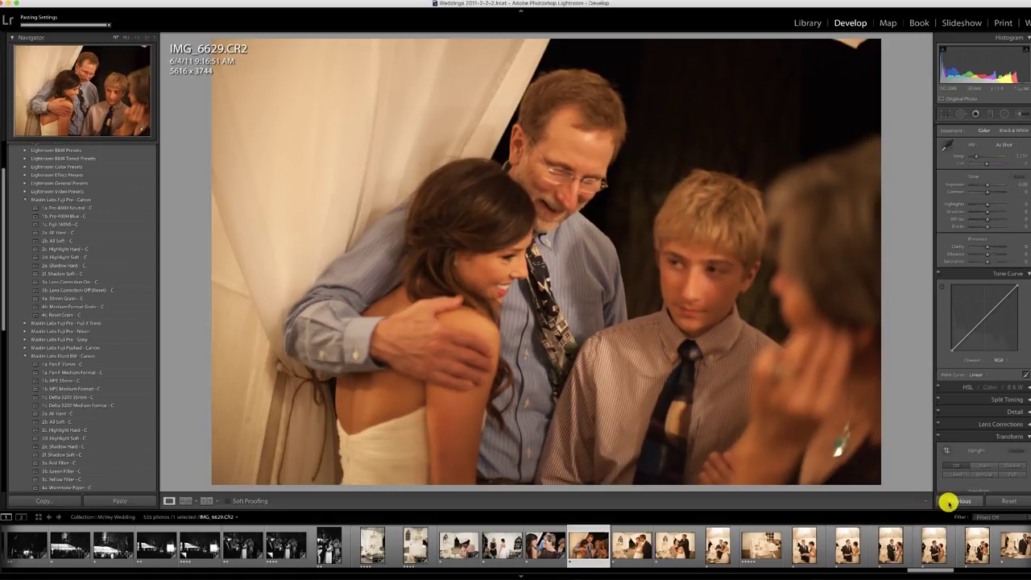
Apply the 1a. Pro 400H Neutral preset to the cake-cutting photo IMG_6634, cool its white balance, and raise its exposure slightly
left_click(633, 547)
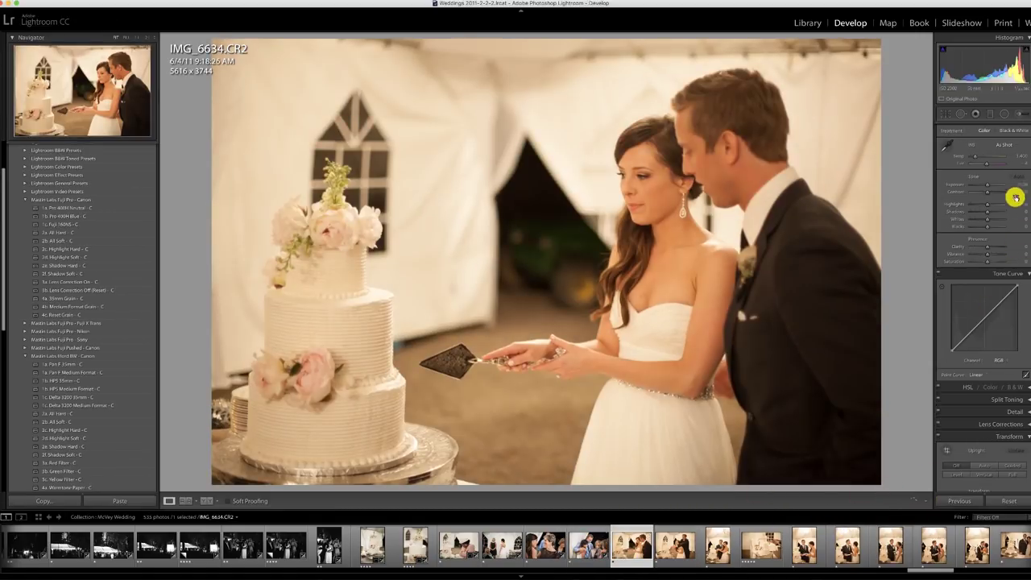
left_click(66, 208)
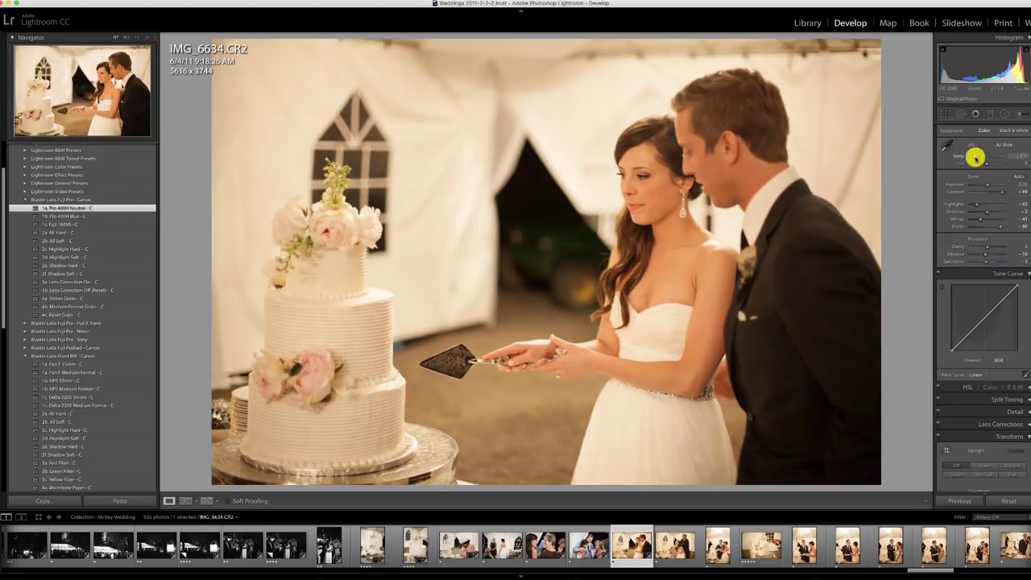
left_click_drag(975, 157, 988, 184)
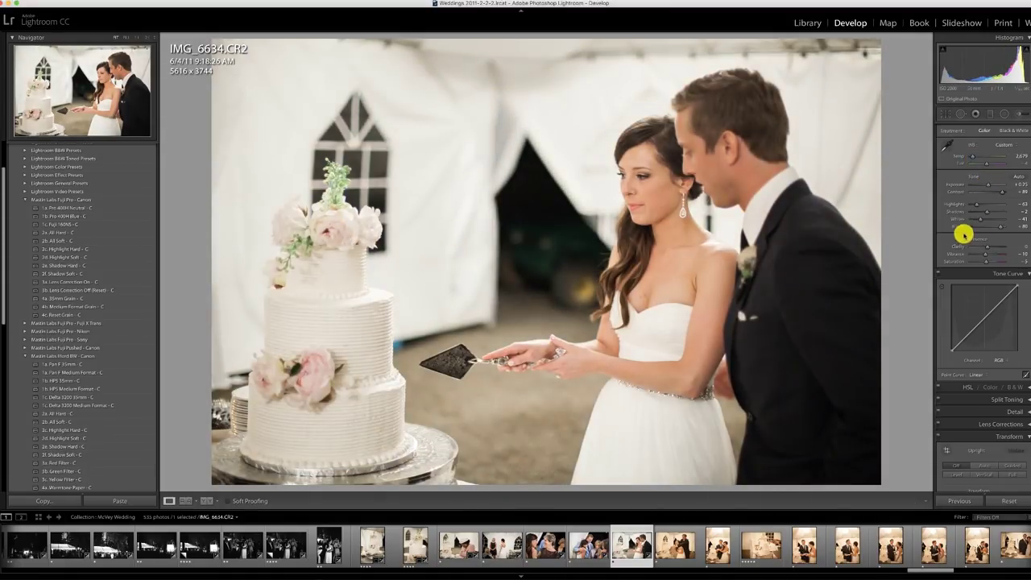
Sync the settings of IMG_6634 to all following reception photos up to the first fire-pit shot
scroll(721, 555, "down", 10)
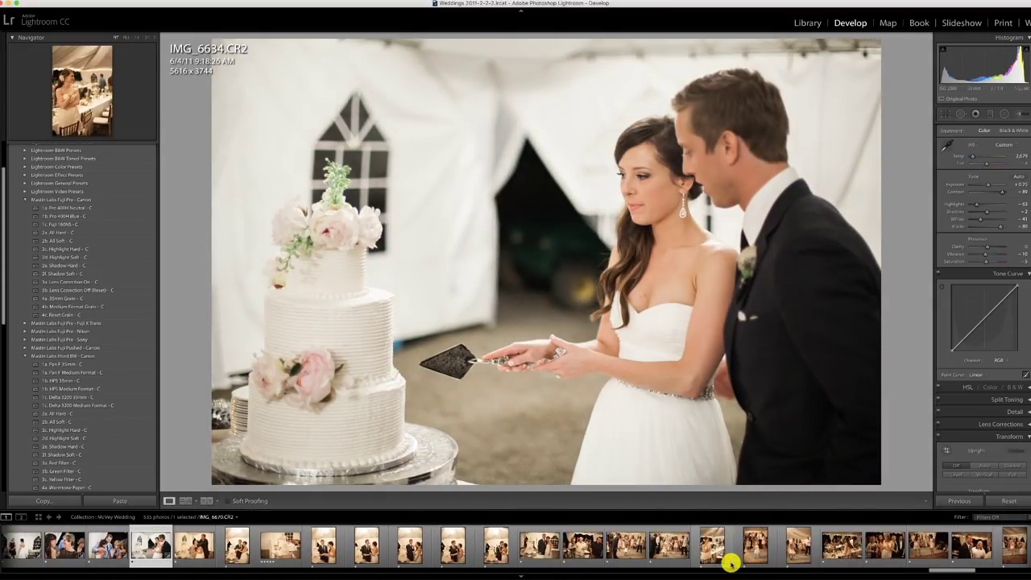
scroll(731, 562, "down", 5)
left_click(644, 547, "super")
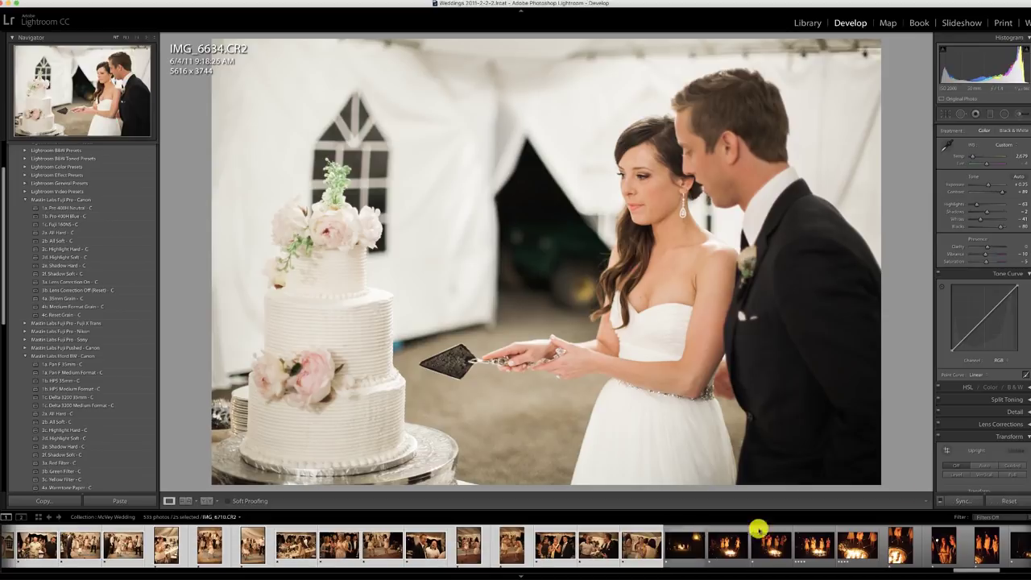
left_click(959, 501)
left_click(620, 195)
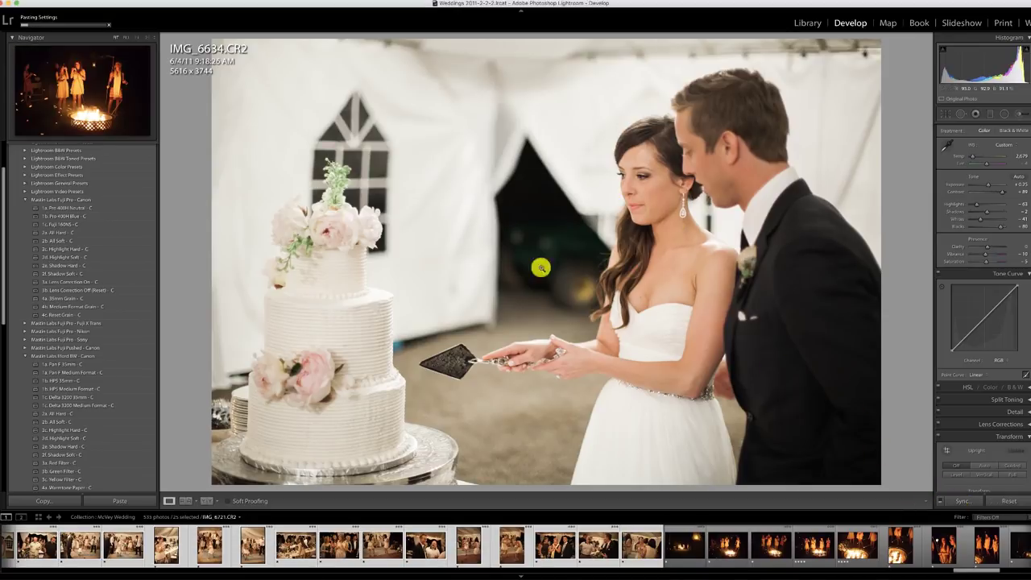
scroll(276, 547, "up", 6)
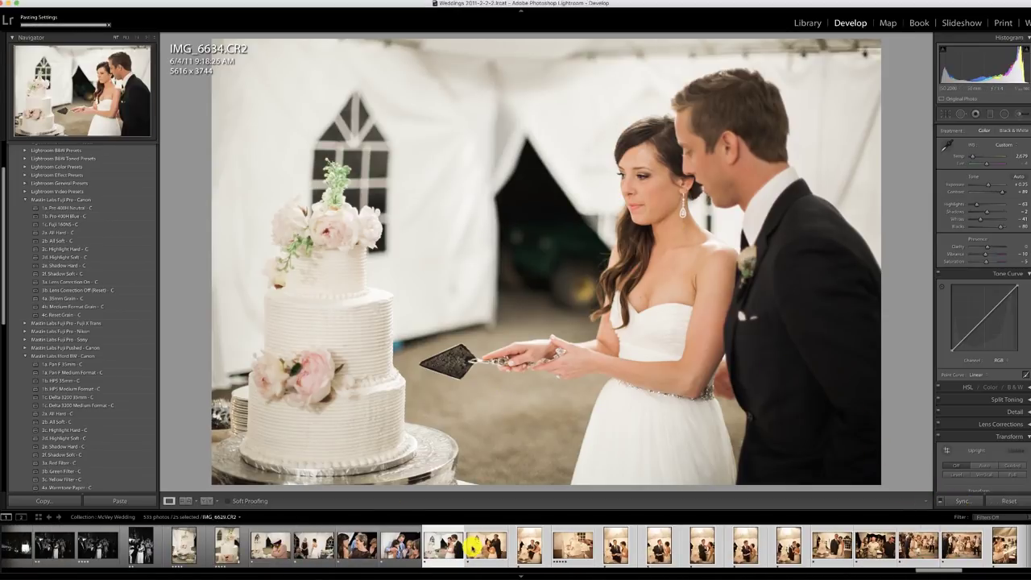
left_click(405, 548)
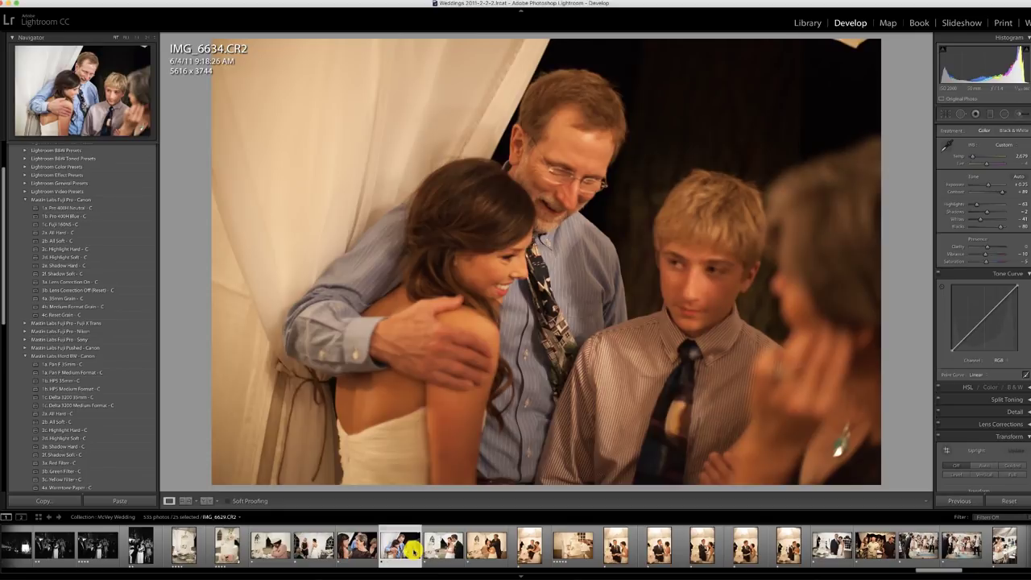
Rotate and crop IMG_6637 of the couple cutting the cake so that it is straight
left_click(486, 544)
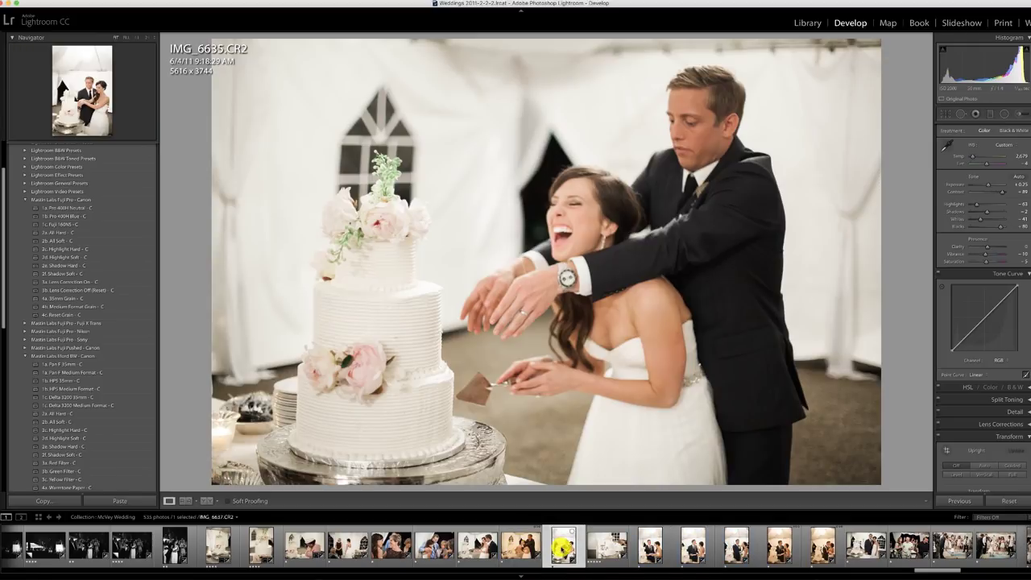
left_click(563, 547)
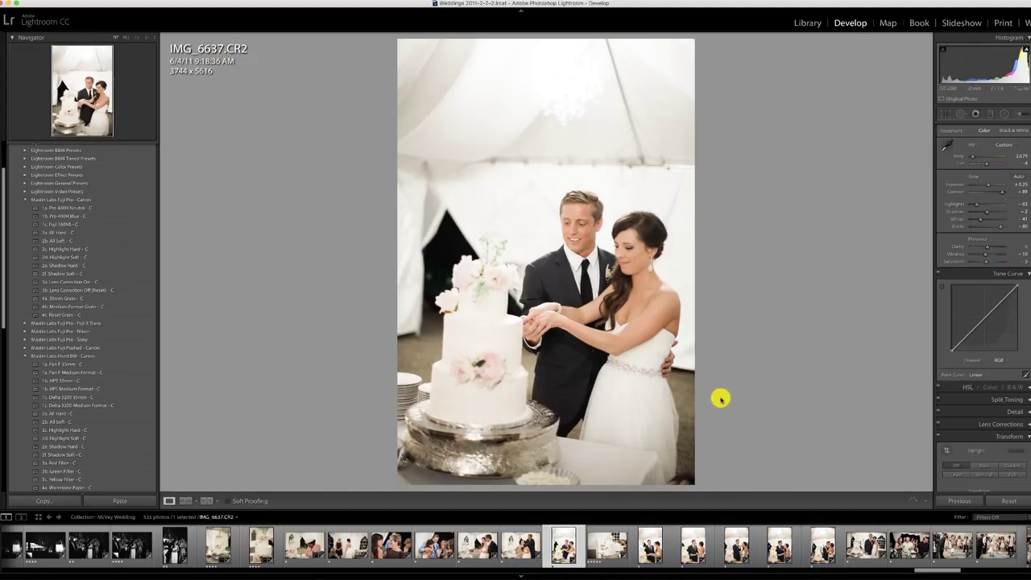
key("r")
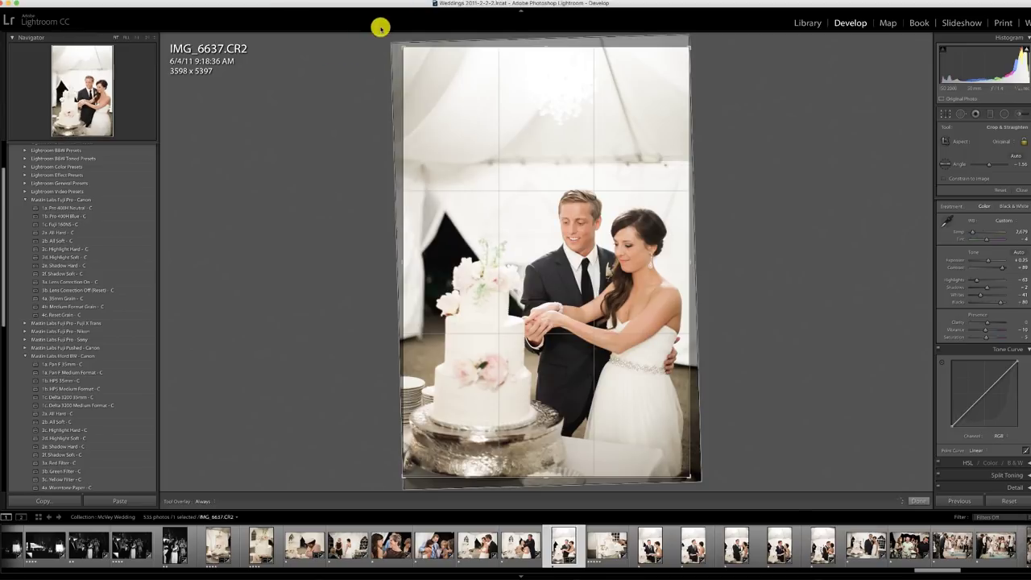
left_click_drag(400, 46, 405, 50)
key("Return")
Set the exposure of the cake close-up IMG_6638 to +0.10 and convert it with the 1a. Pan F 35mm preset
left_click(607, 542)
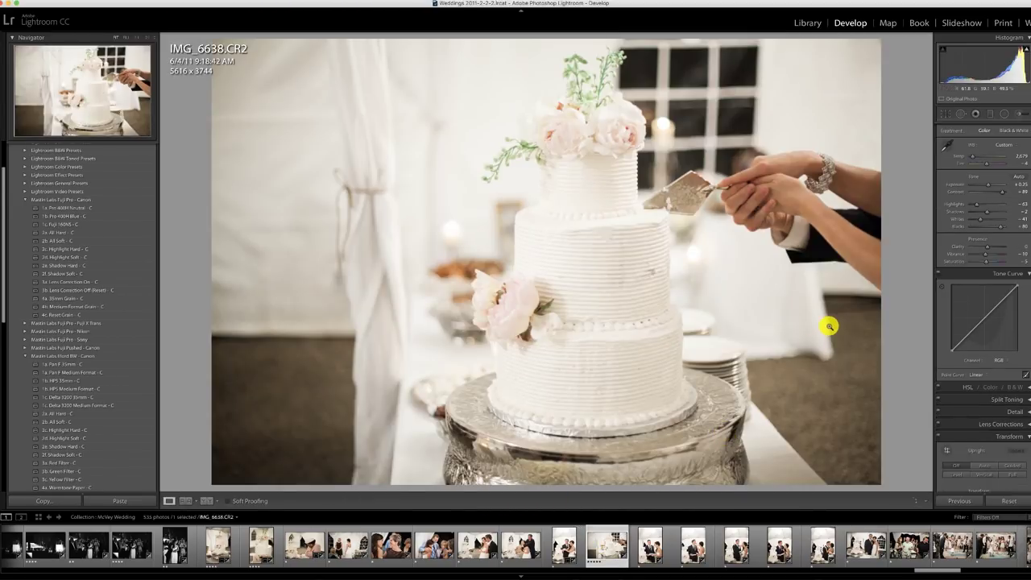
left_click_drag(995, 182, 984, 184)
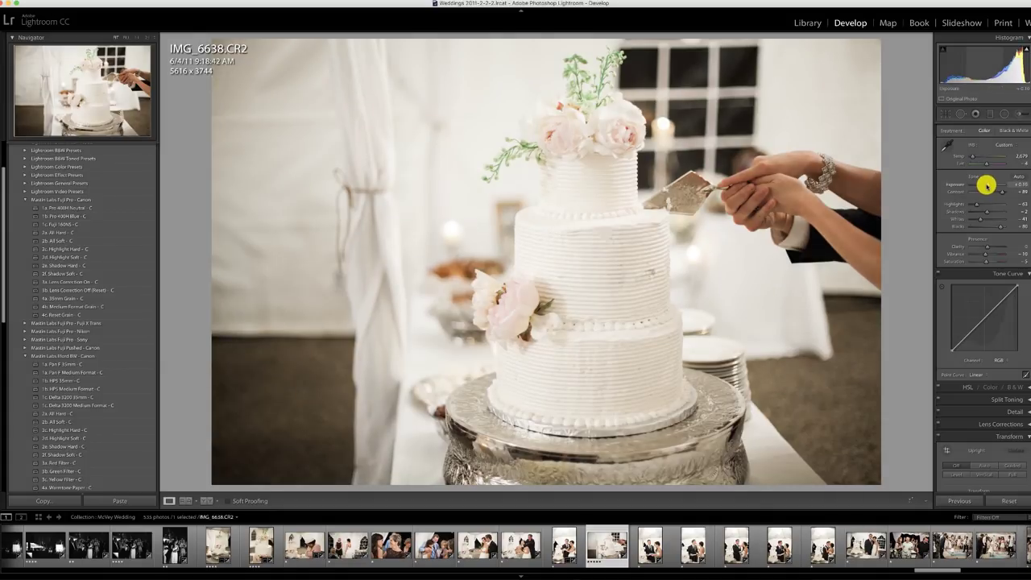
left_click(71, 364)
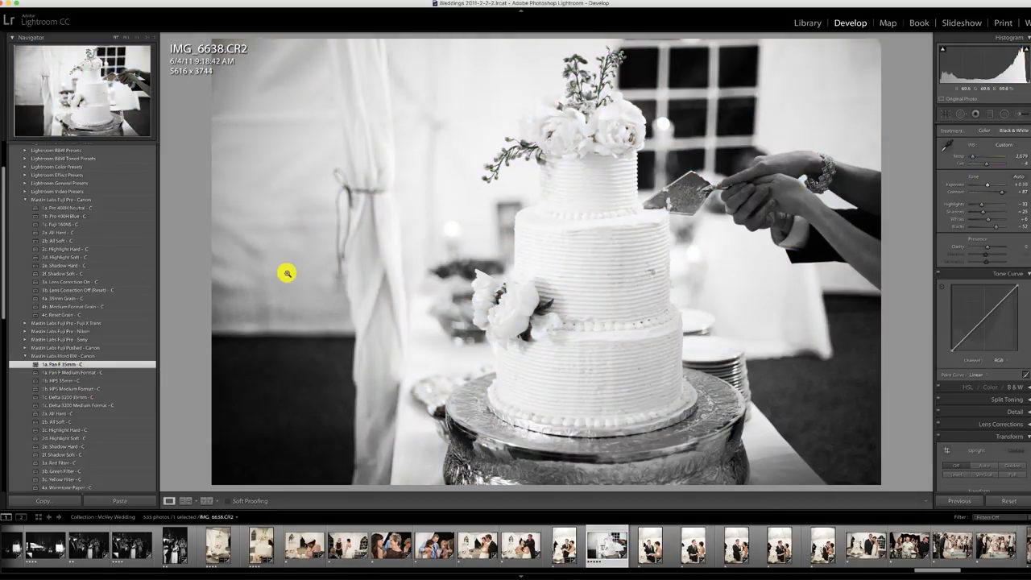
Crop the cake close-up IMG_6638 tighter and darken the tent background beside the cake with a diagonal graduated filter
key("r")
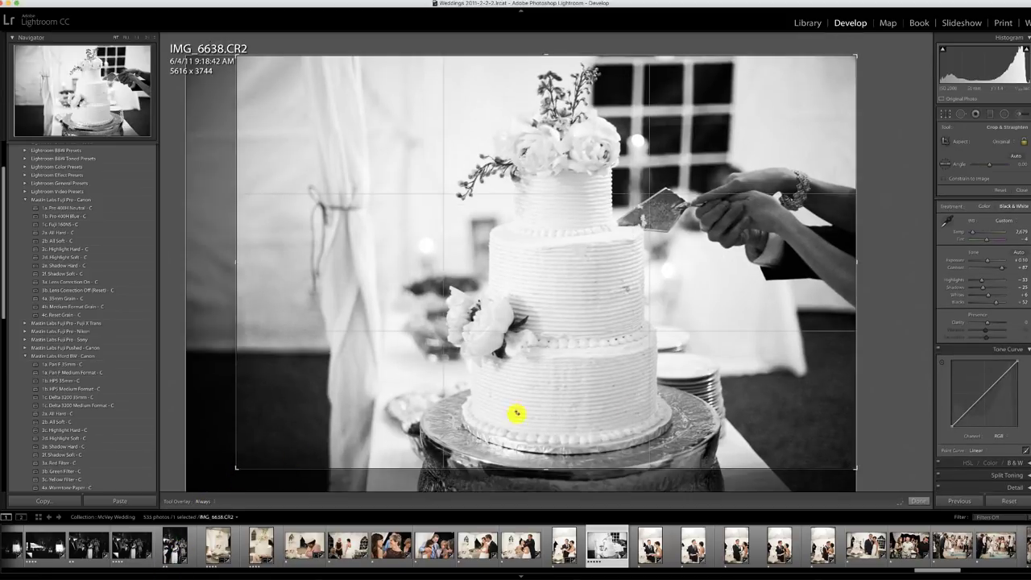
key("r")
key("m")
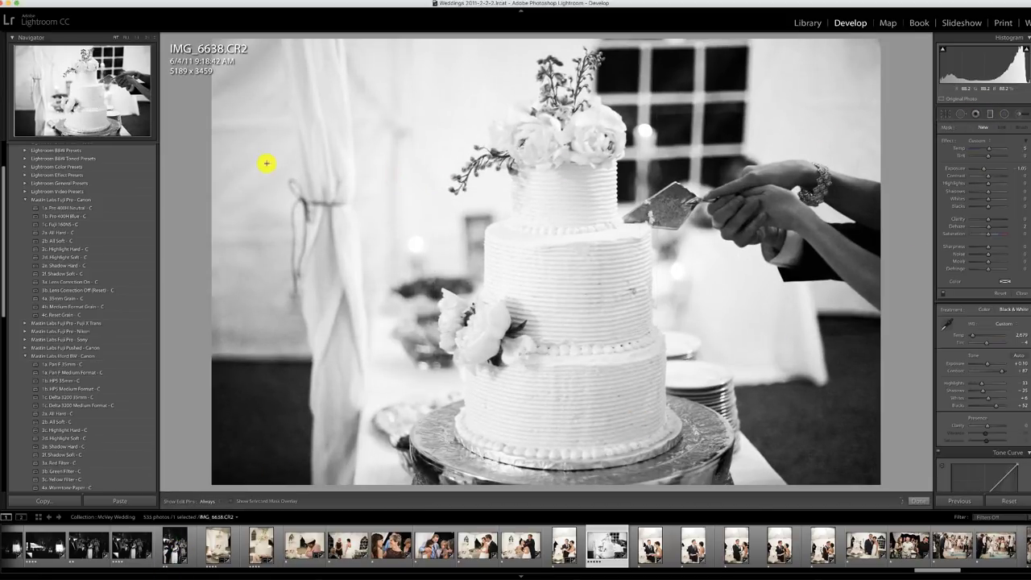
left_click_drag(267, 162, 592, 308)
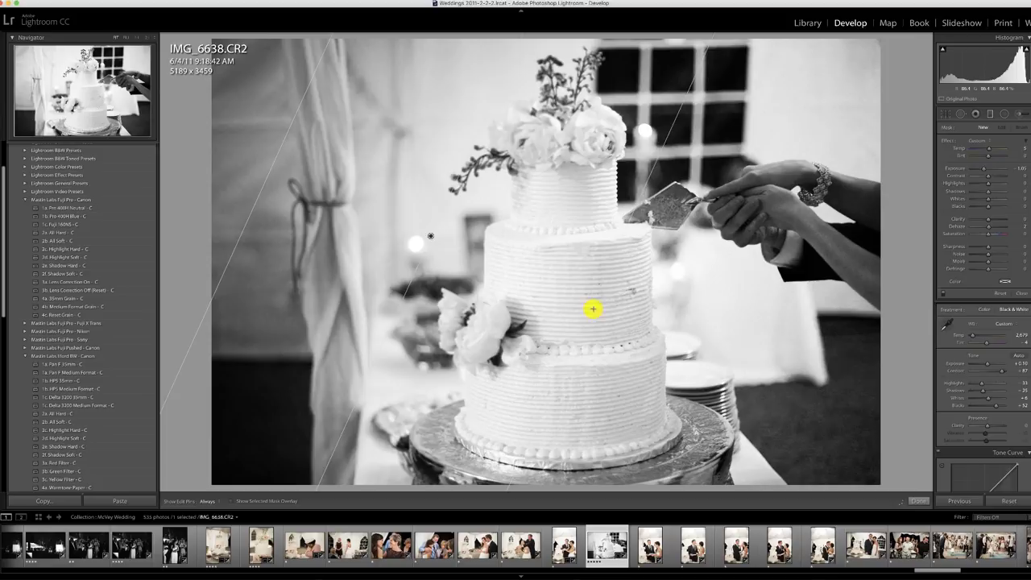
left_click(990, 113)
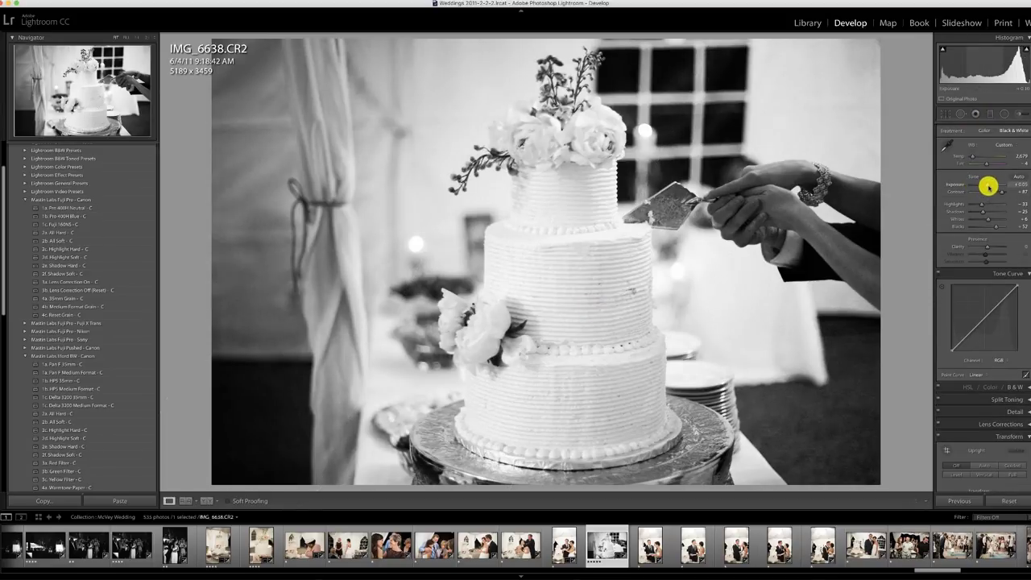
Review the synced color settings on the following cake and reception photos from IMG_6643 to IMG_6658
left_click(652, 548)
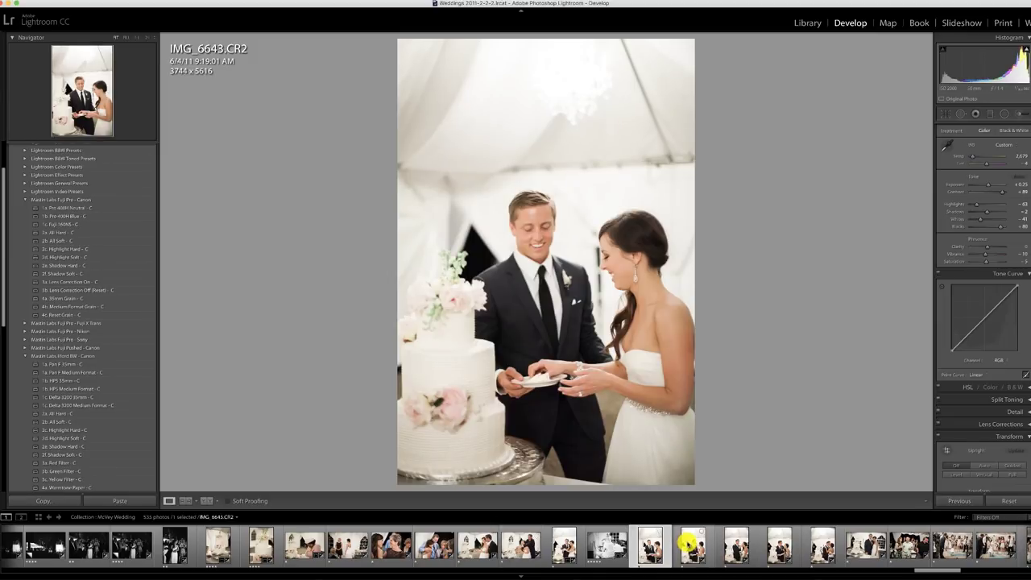
left_click(689, 543)
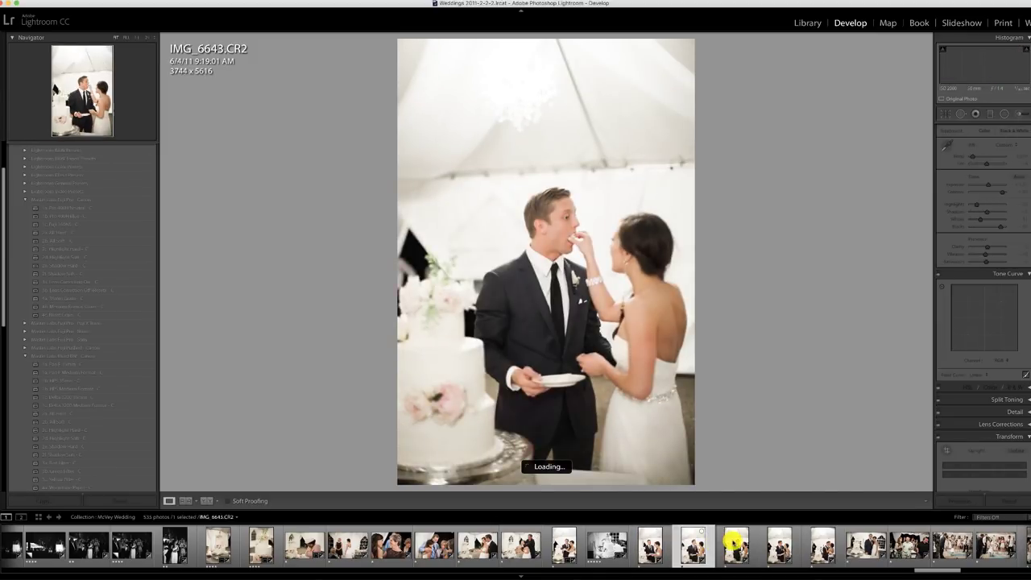
left_click(779, 544)
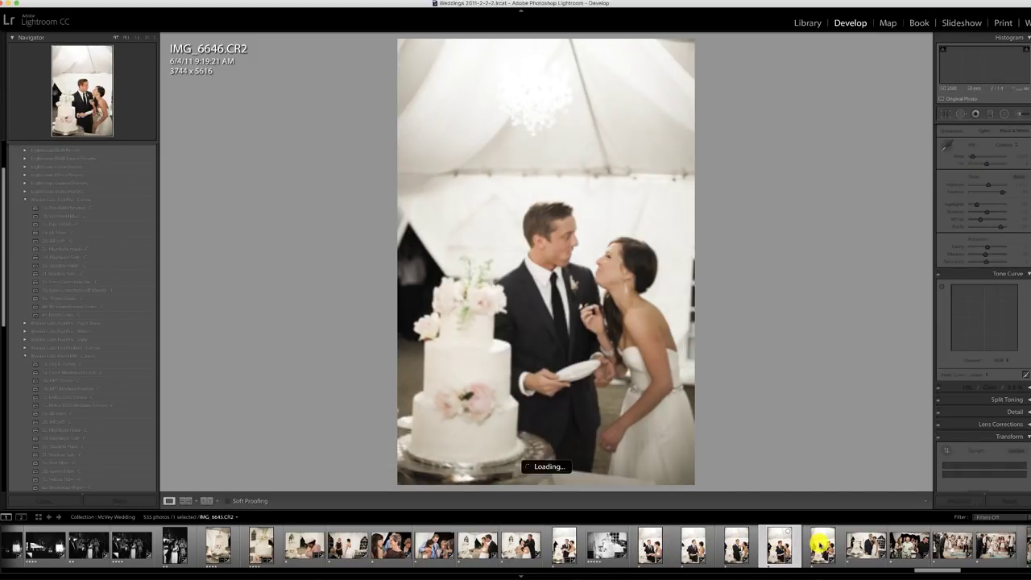
left_click(822, 546)
left_click(864, 546)
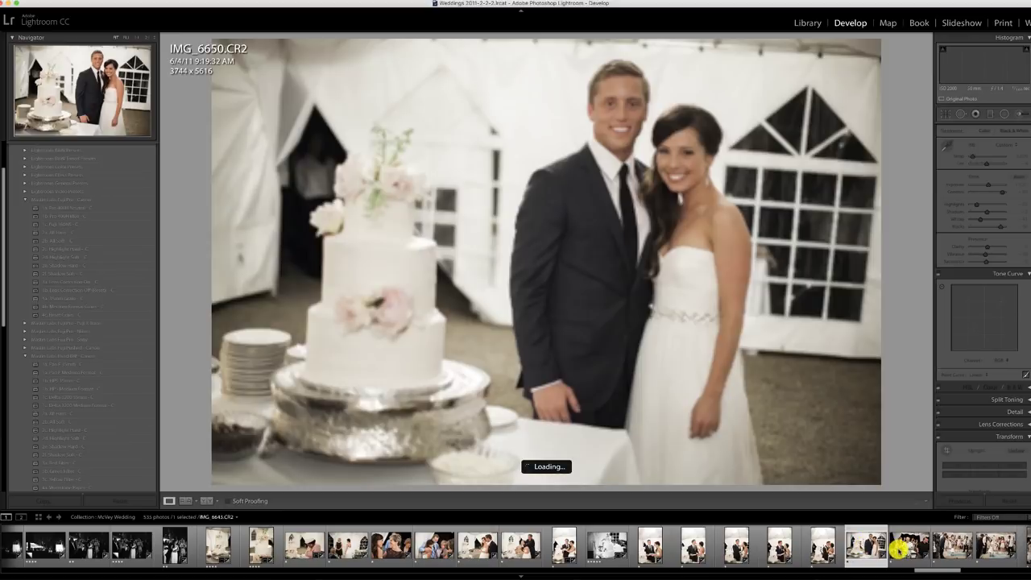
left_click(898, 549)
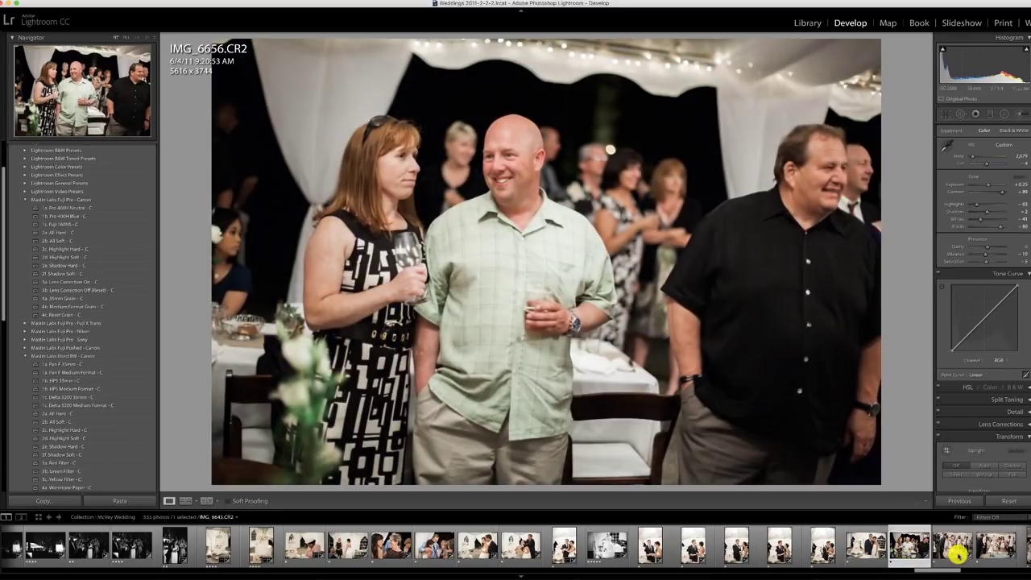
left_click(954, 551)
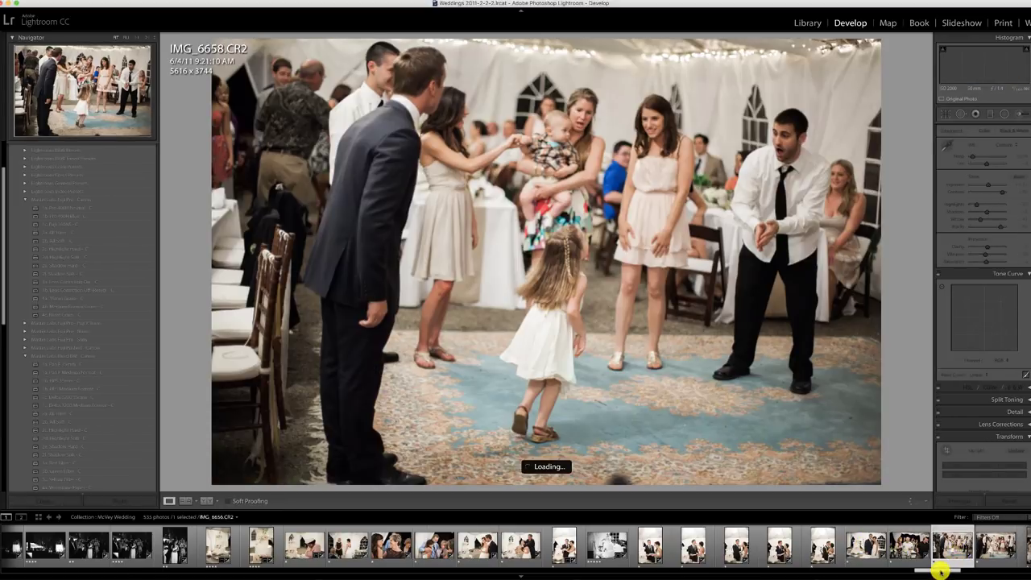
left_click_drag(938, 570, 964, 570)
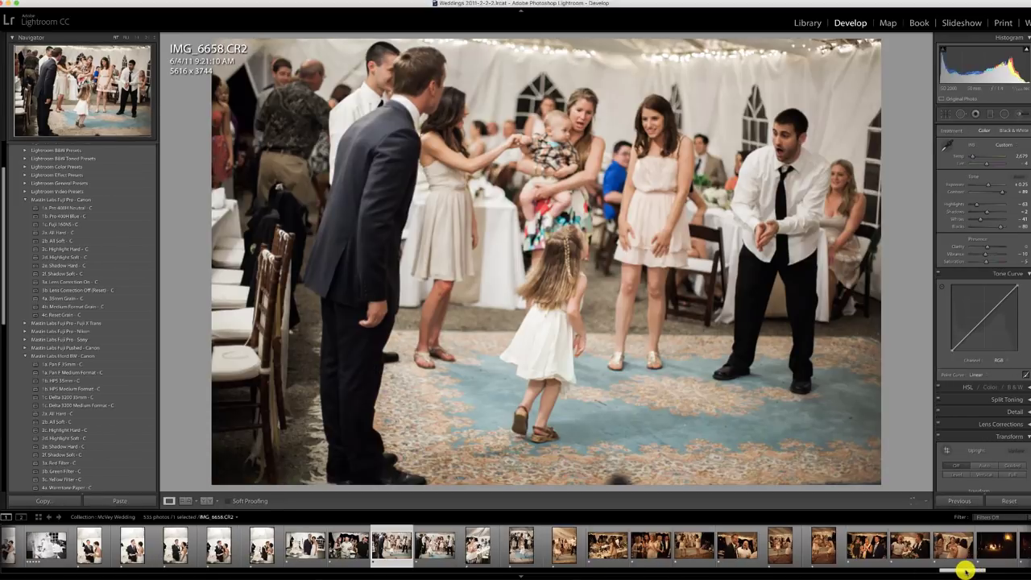
Convert the dancing girl photo IMG_6662 and the bridesmaid photo IMG_6670 with the 1a. Pan F 35mm preset
left_click(434, 547)
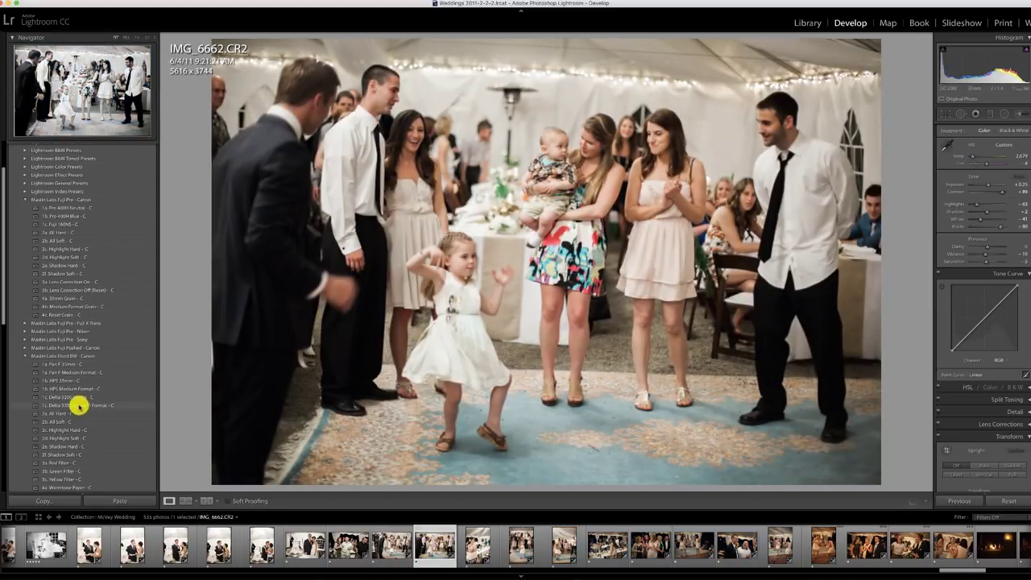
left_click(73, 364)
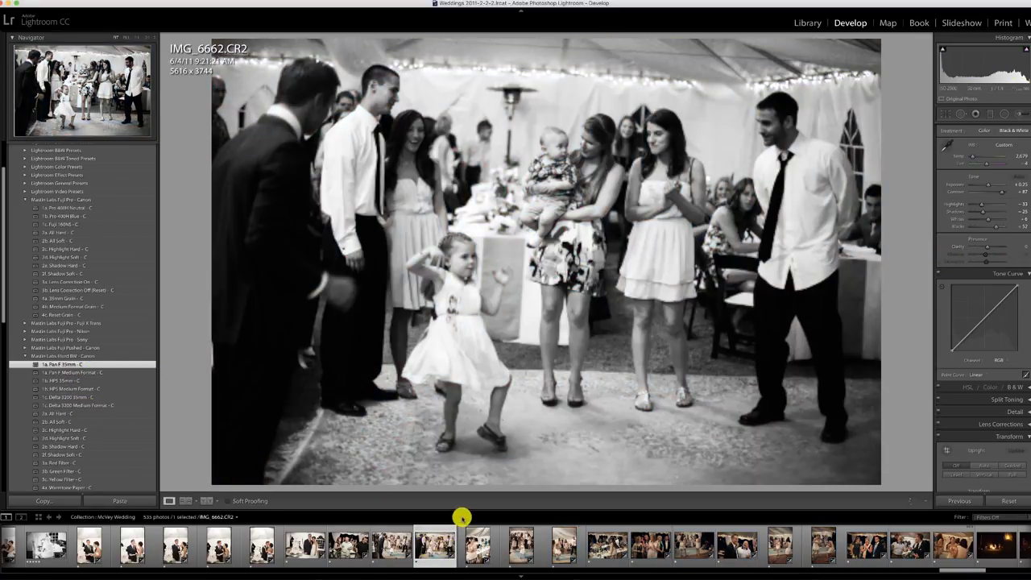
left_click(475, 548)
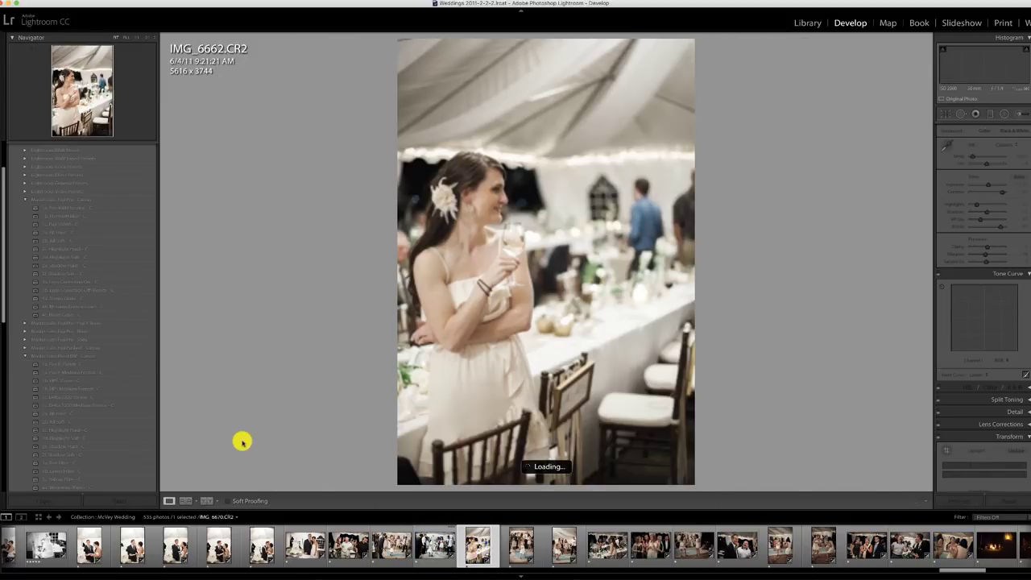
left_click(70, 364)
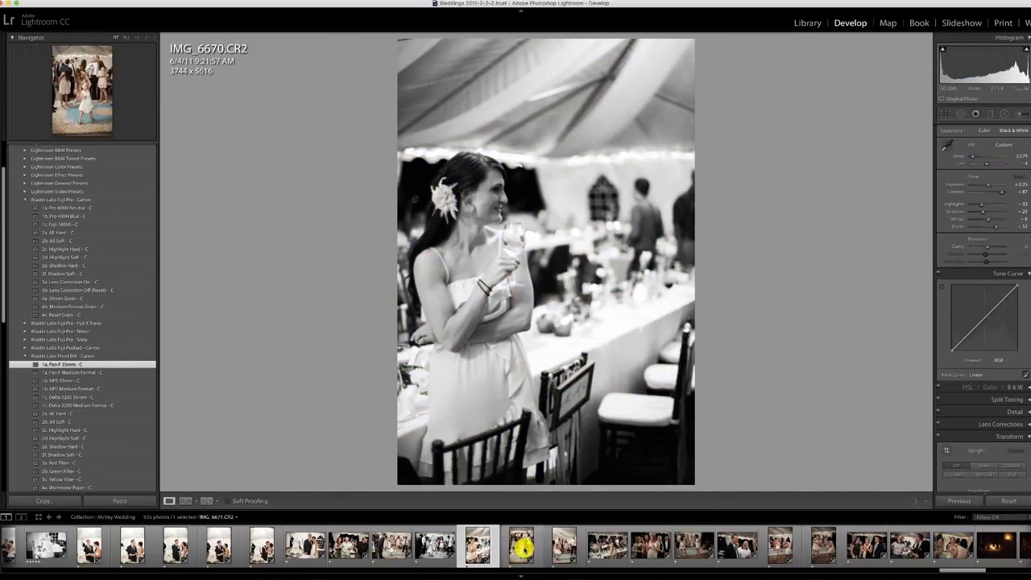
Warm the white balance of the reception table photo IMG_6687 to 2,742 and set its exposure to +0.90
left_click(522, 548)
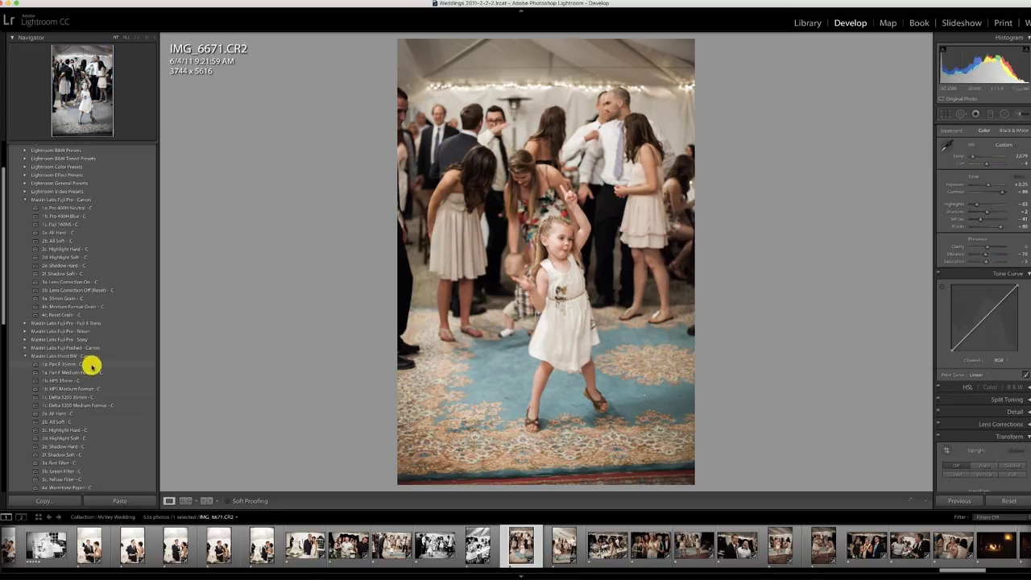
left_click(561, 549)
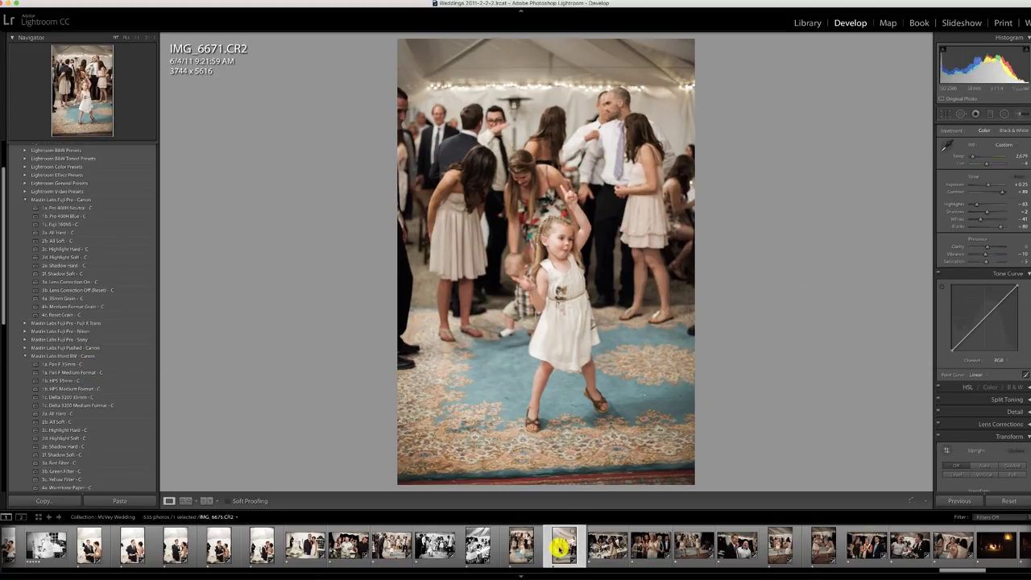
left_click(609, 550)
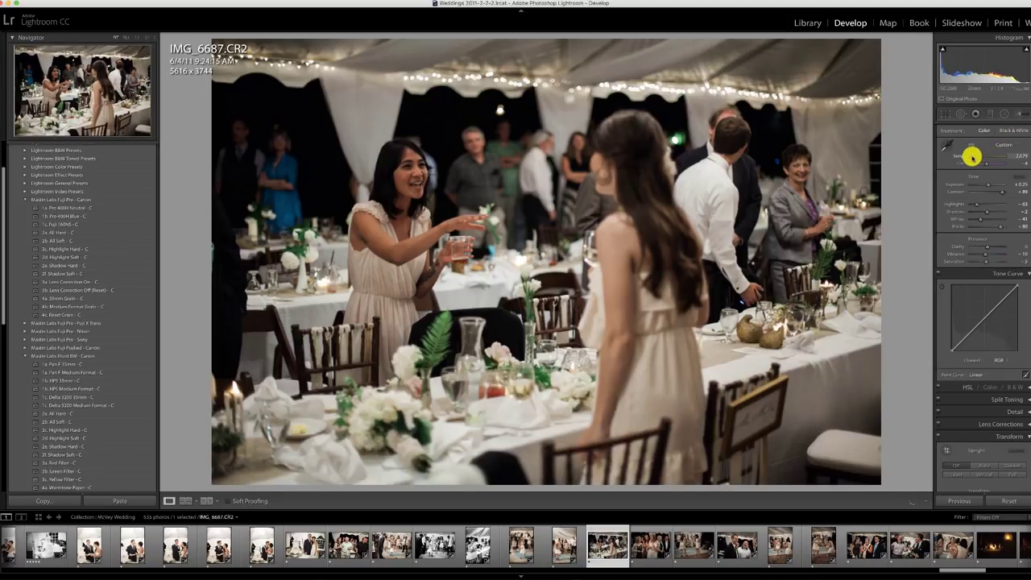
left_click_drag(974, 155, 988, 184)
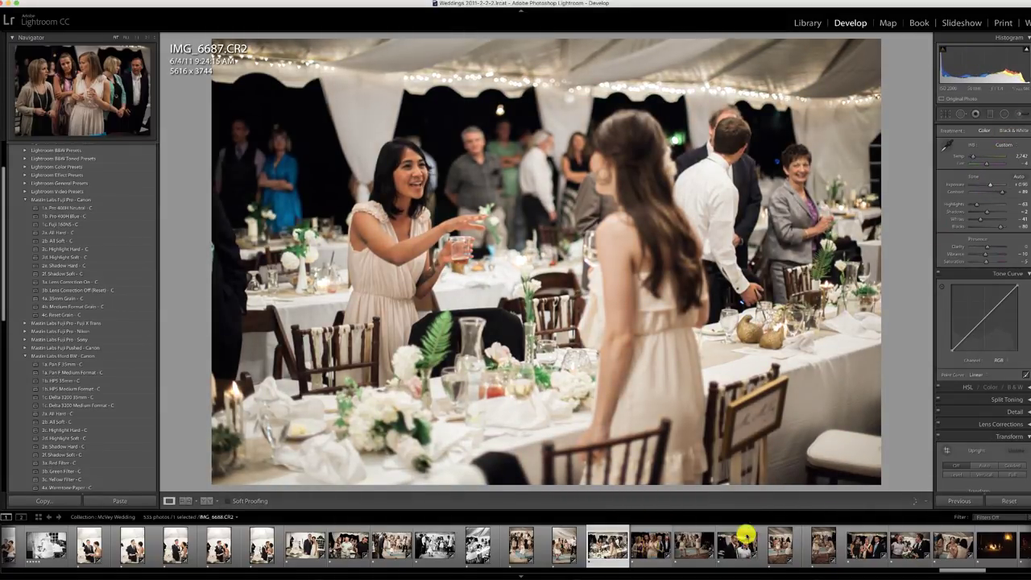
Apply the previous photo's settings to IMG_6688 and the dance floor photo IMG_6691
key("Right")
left_click(959, 501)
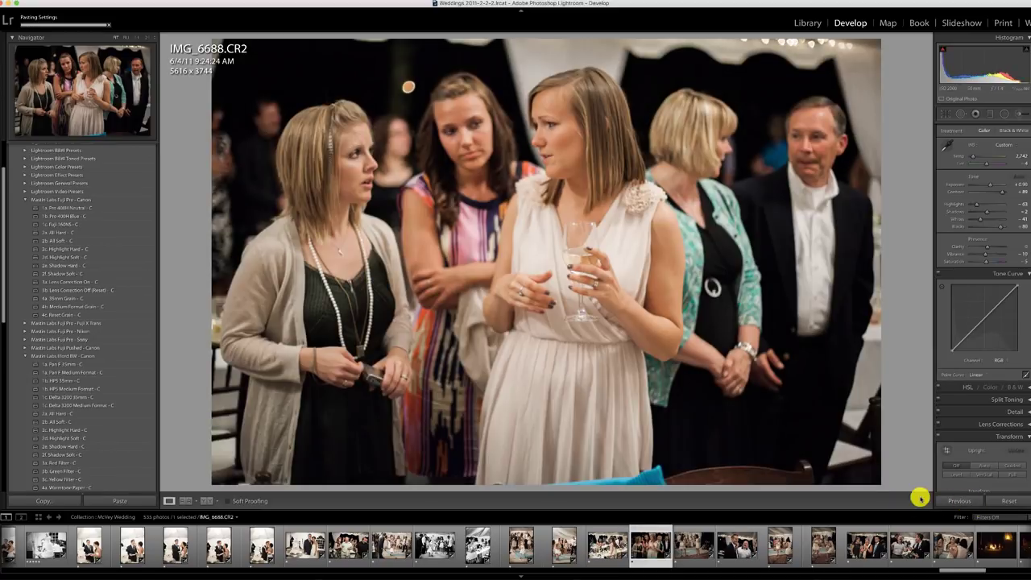
left_click(706, 547)
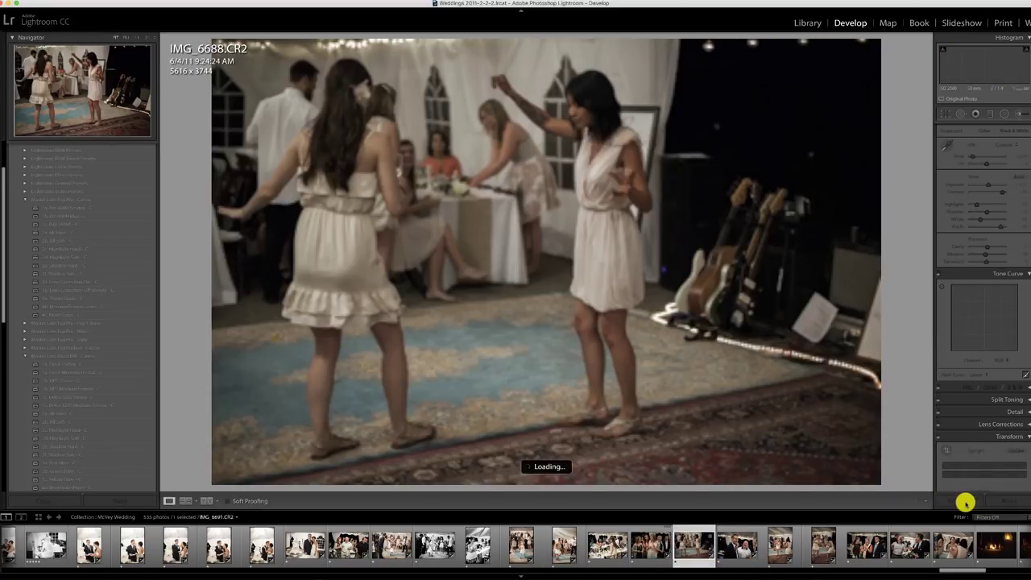
left_click(964, 500)
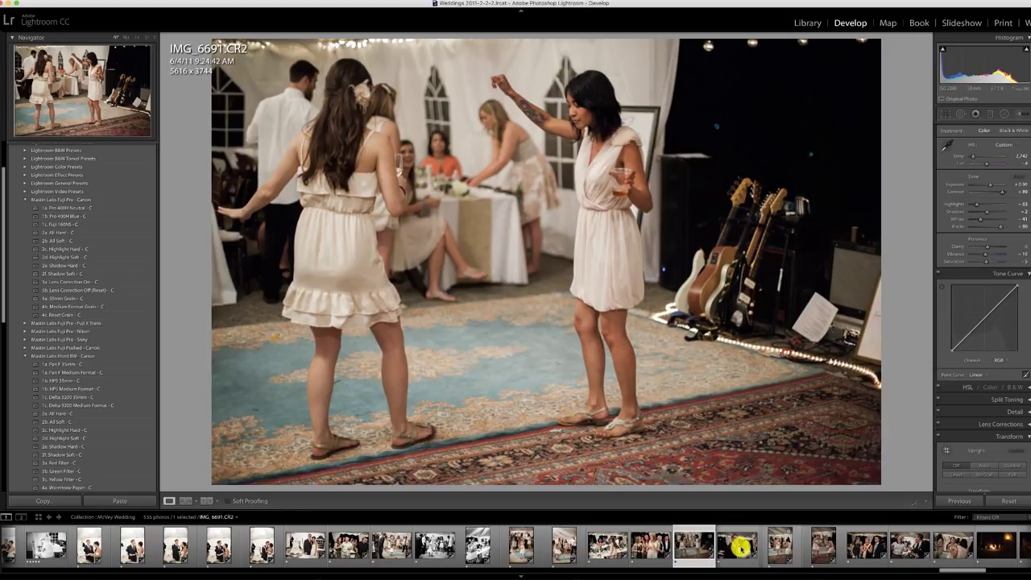
Convert IMG_6693 and the dancing photo IMG_6695 with the 1a. Pan F 35mm preset, adjusting the exposure of IMG_6693
key("Right")
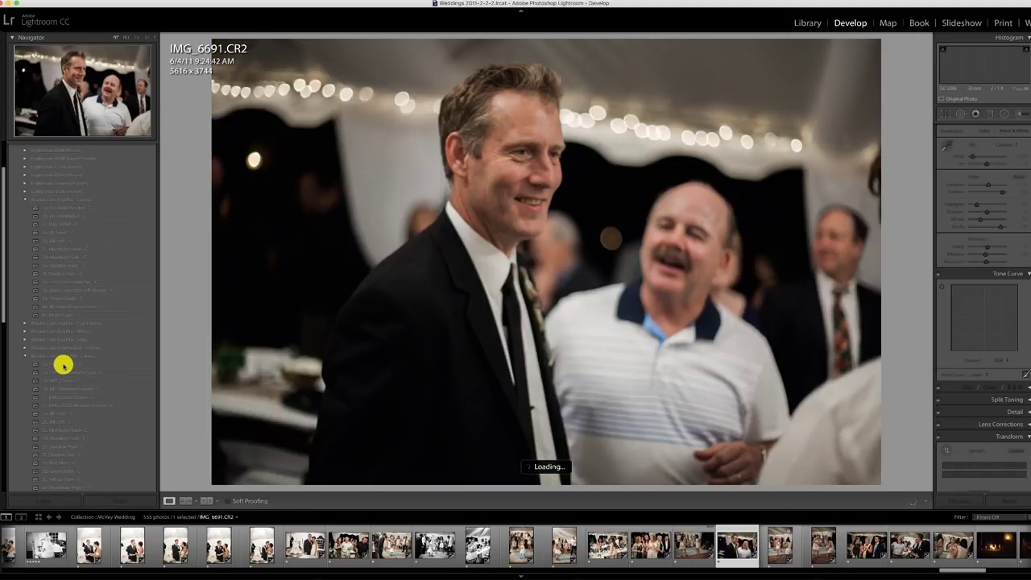
left_click(62, 365)
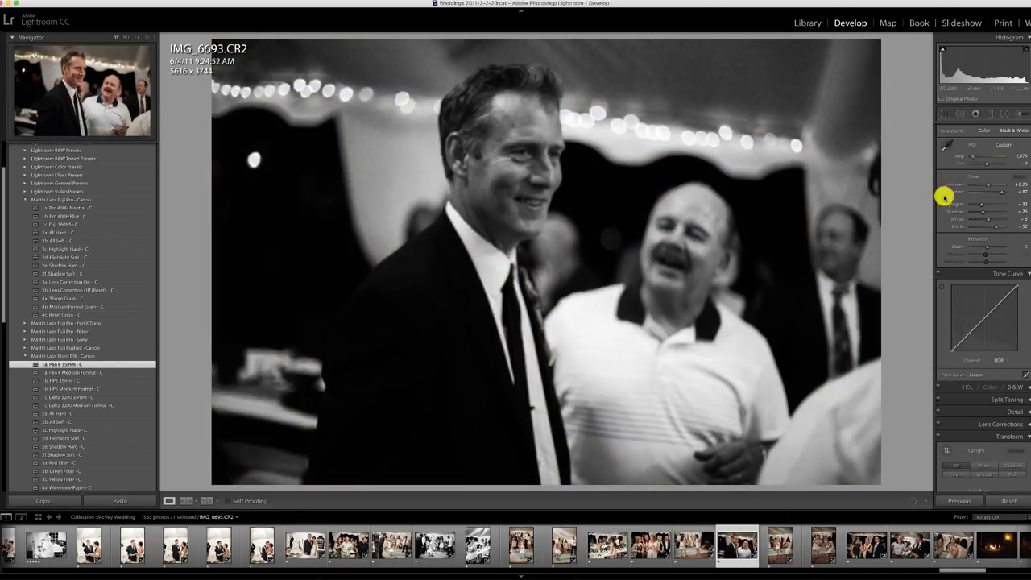
left_click(990, 184)
left_click(775, 545)
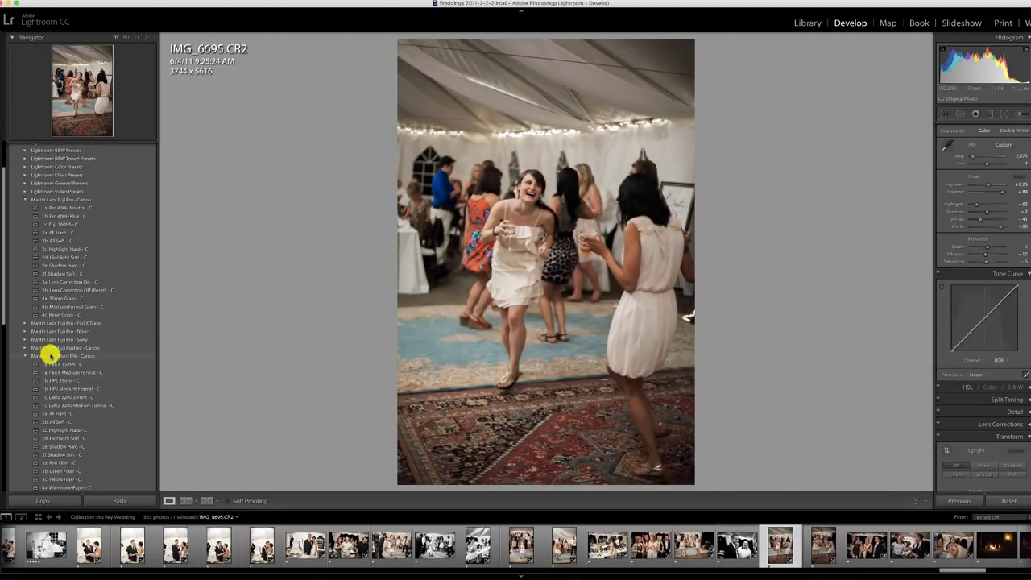
left_click(52, 364)
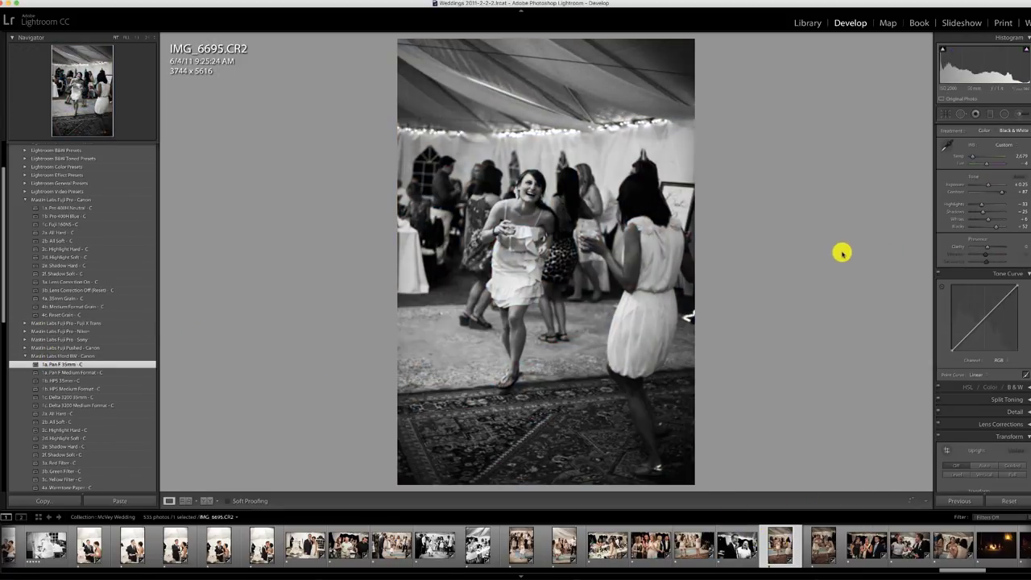
Straighten IMG_6695, crop it tighter around the two dancers to about 2959 x 4439, and fine-tune its exposure
key("r")
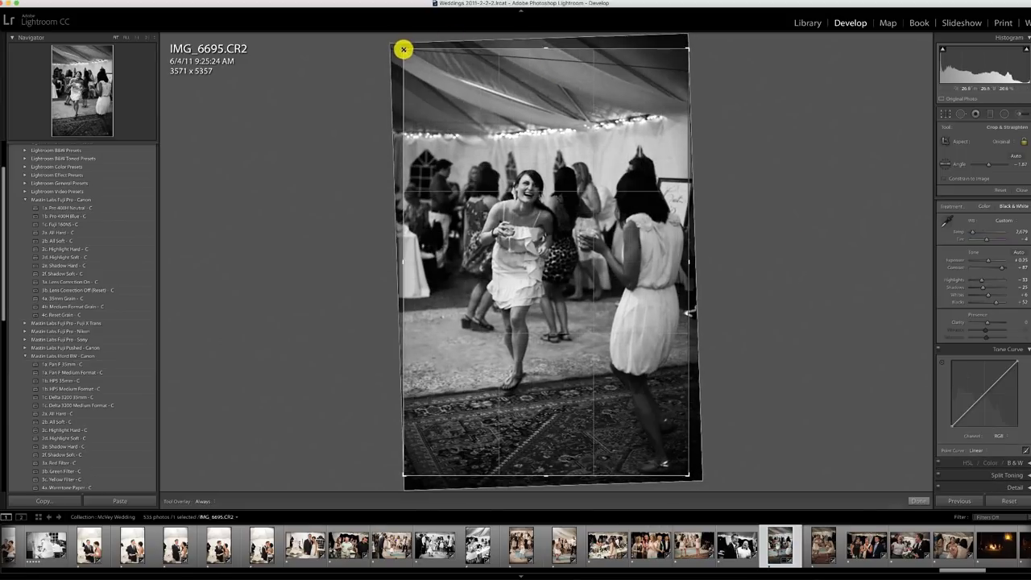
left_click_drag(403, 49, 425, 70)
key("r")
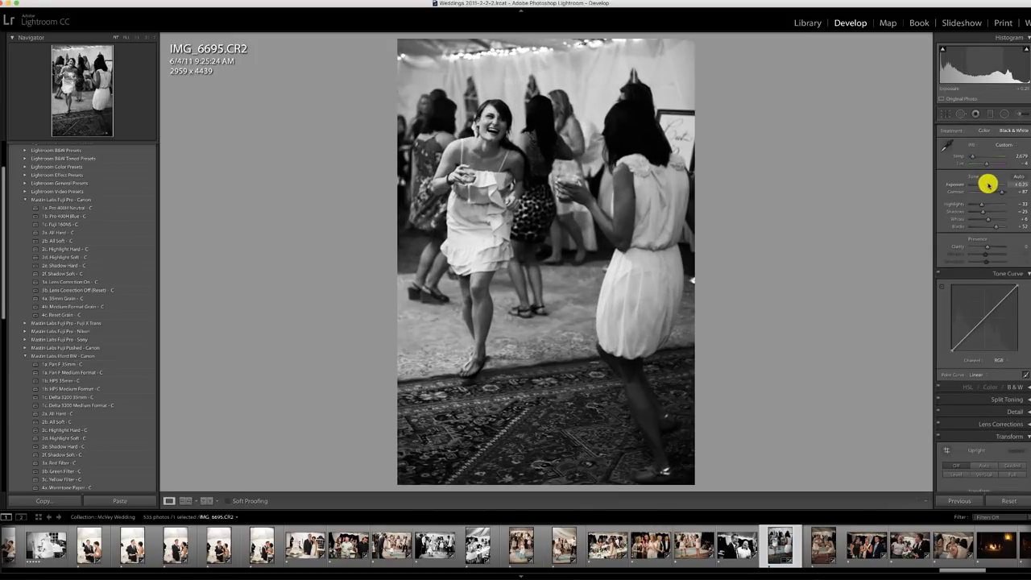
left_click_drag(987, 185, 989, 184)
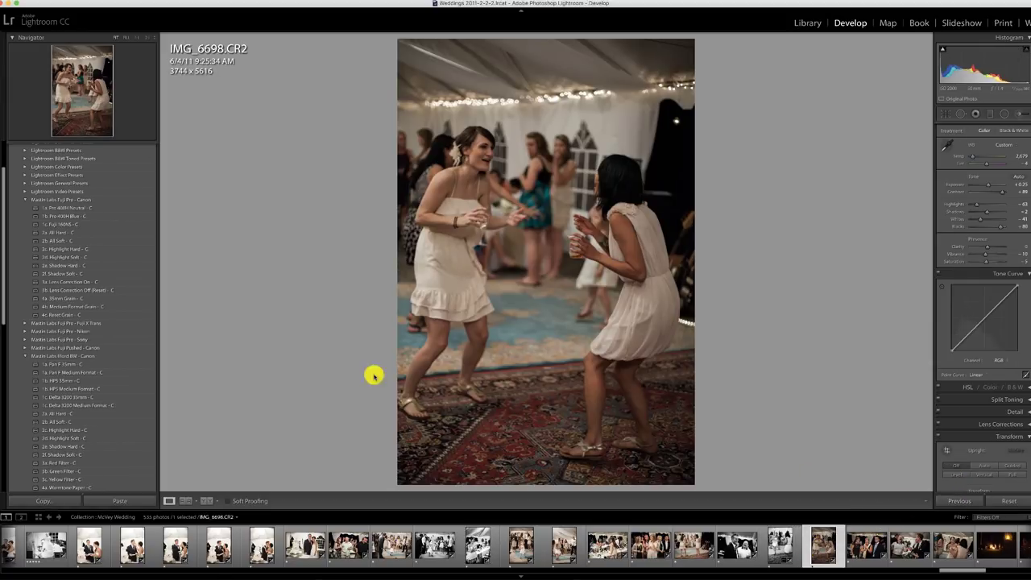
Apply the 1a. Pro 400H Neutral preset to IMG_6698 and IMG_6700, setting their exposures to +1.35 and +0.90 respectively
left_click(84, 210)
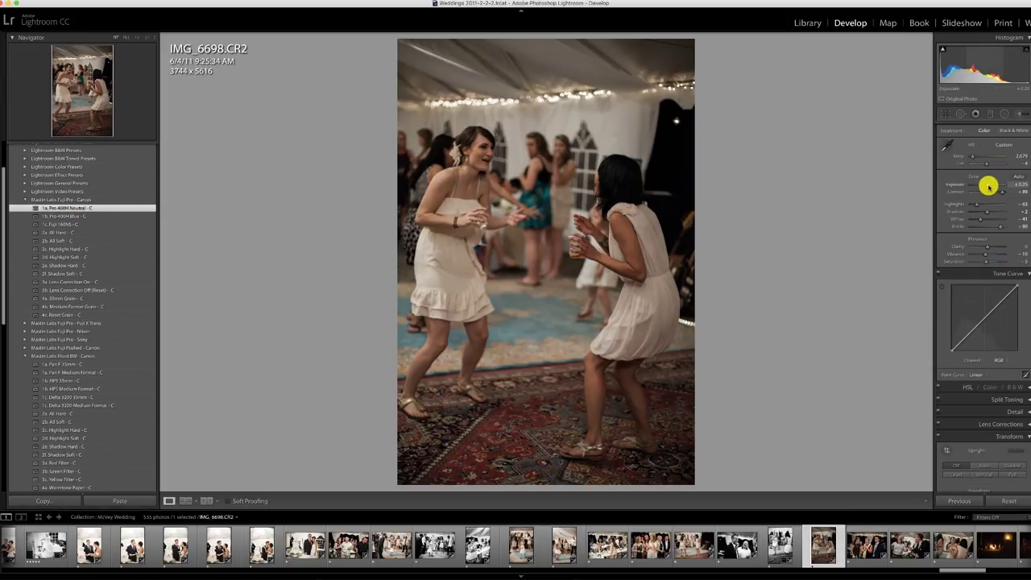
left_click_drag(989, 185, 991, 186)
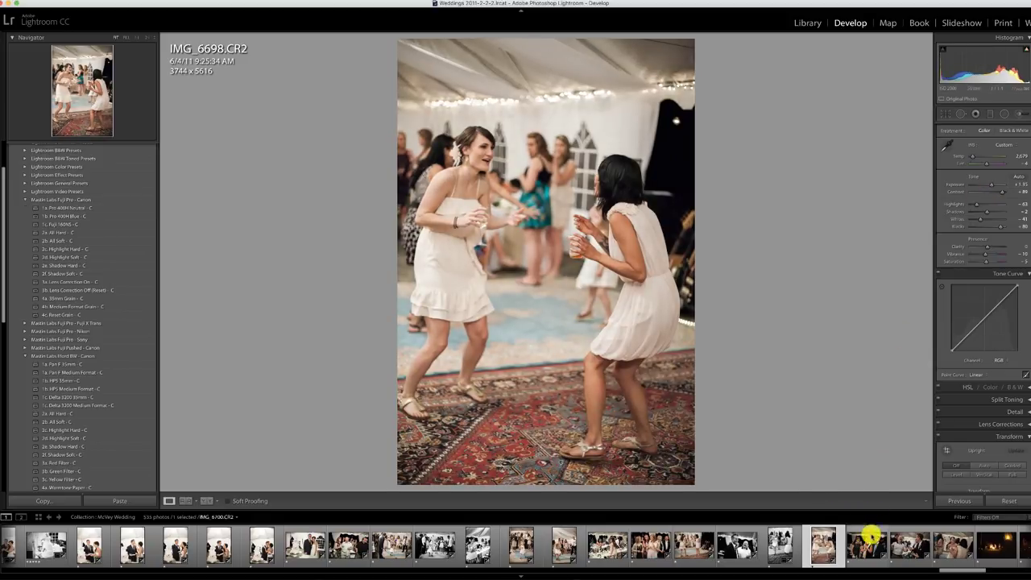
left_click(863, 545)
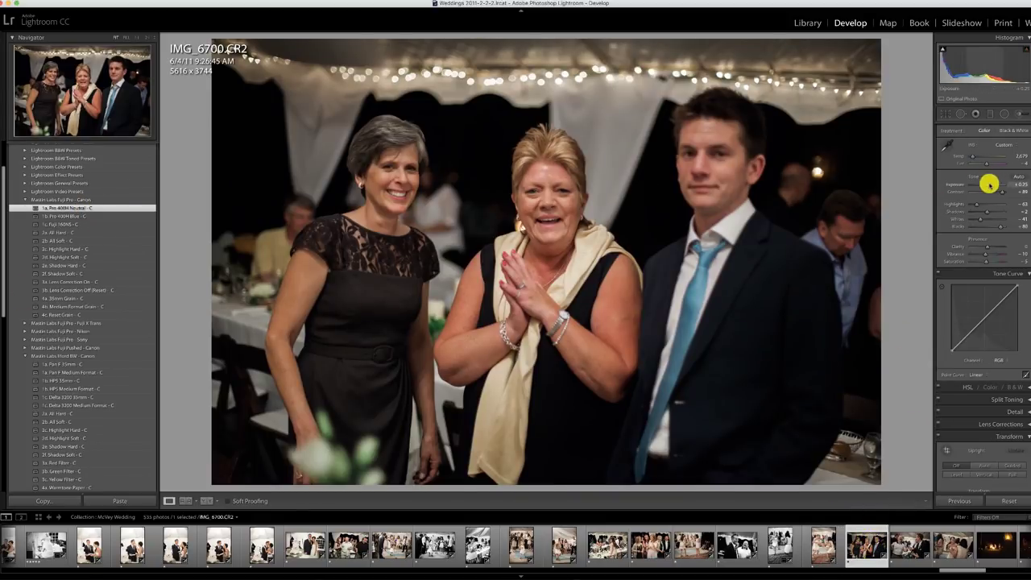
left_click_drag(989, 184, 991, 185)
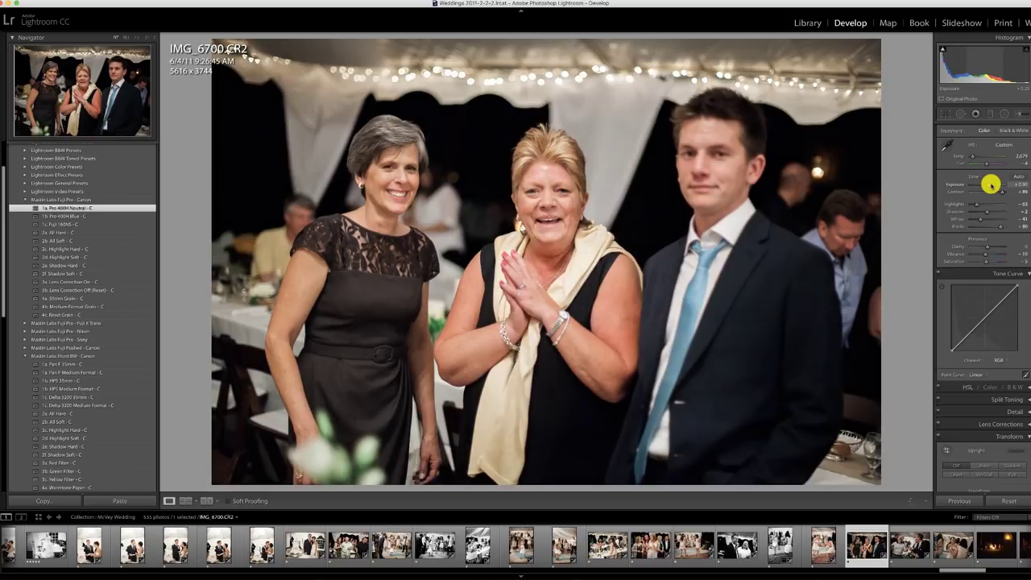
Apply the previous photo's settings to IMG_6704 and IMG_6710, converting IMG_6710 with the 1a. Pan F 35mm preset at exposure +1.30
left_click(916, 546)
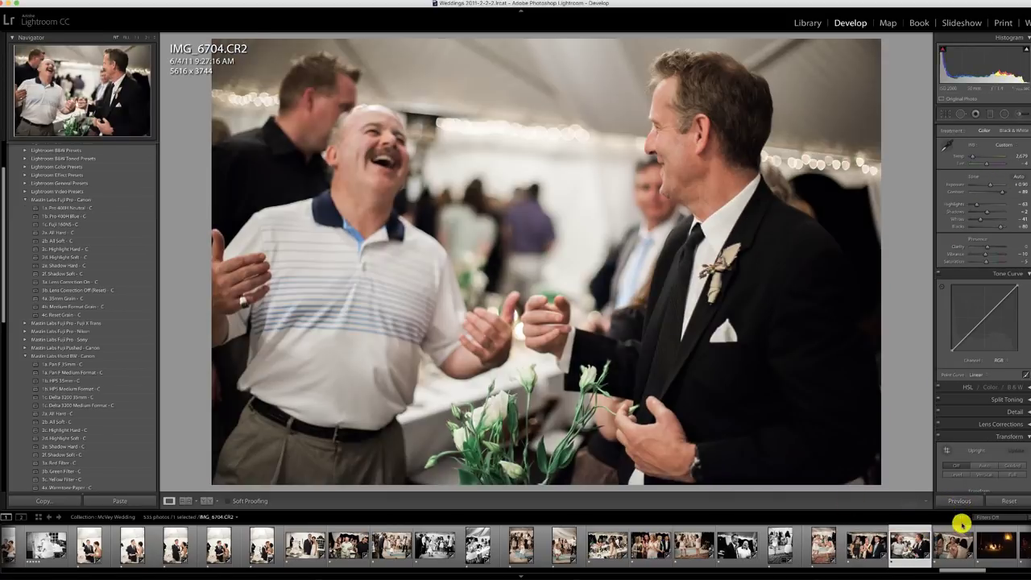
left_click(952, 544)
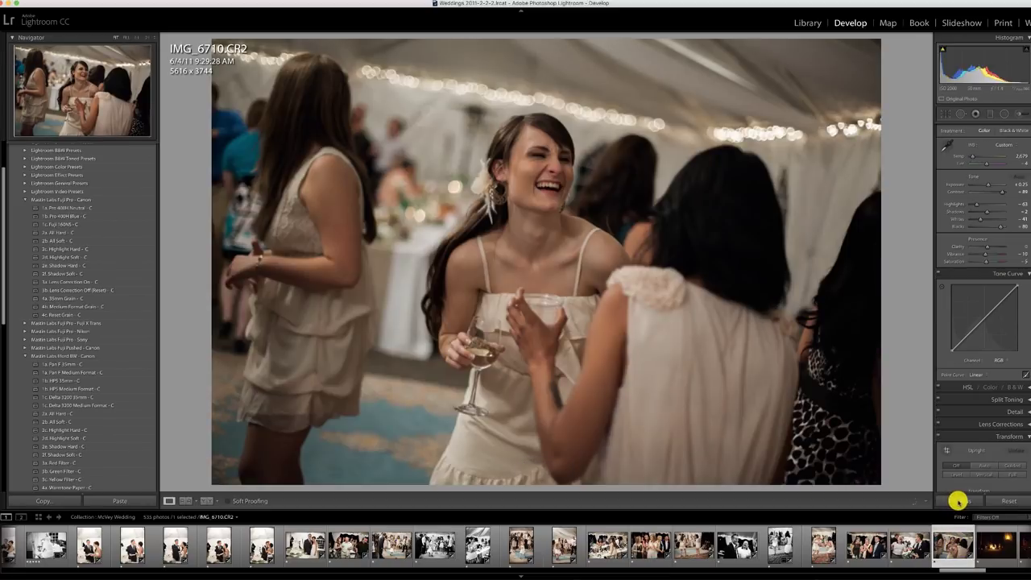
left_click(955, 499)
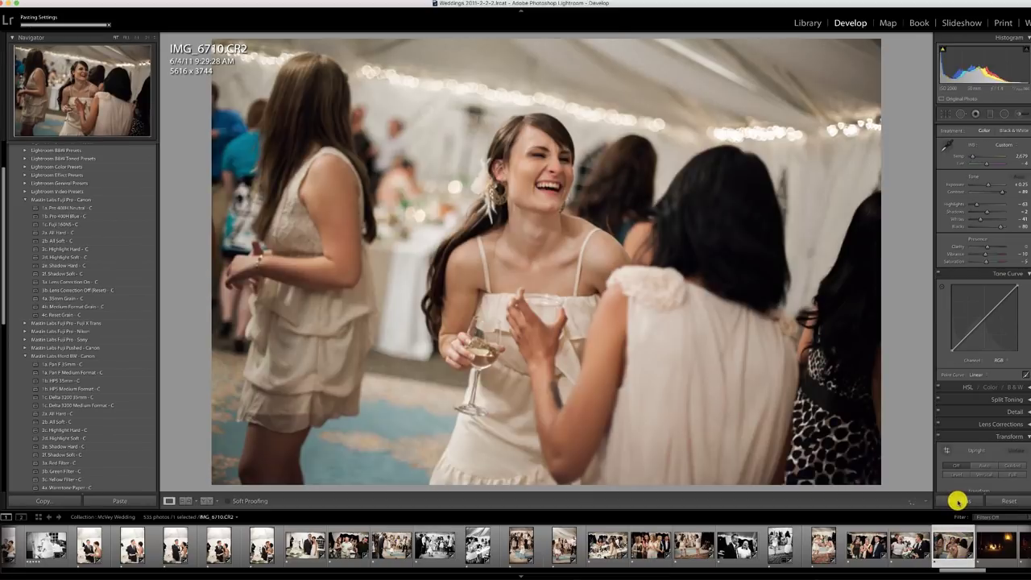
left_click(67, 364)
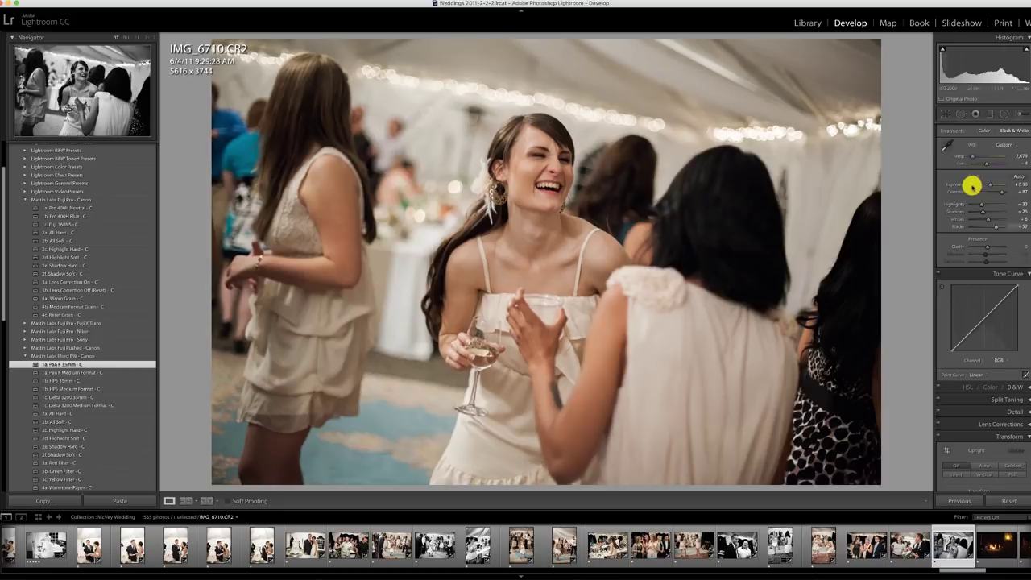
left_click_drag(972, 186, 990, 185)
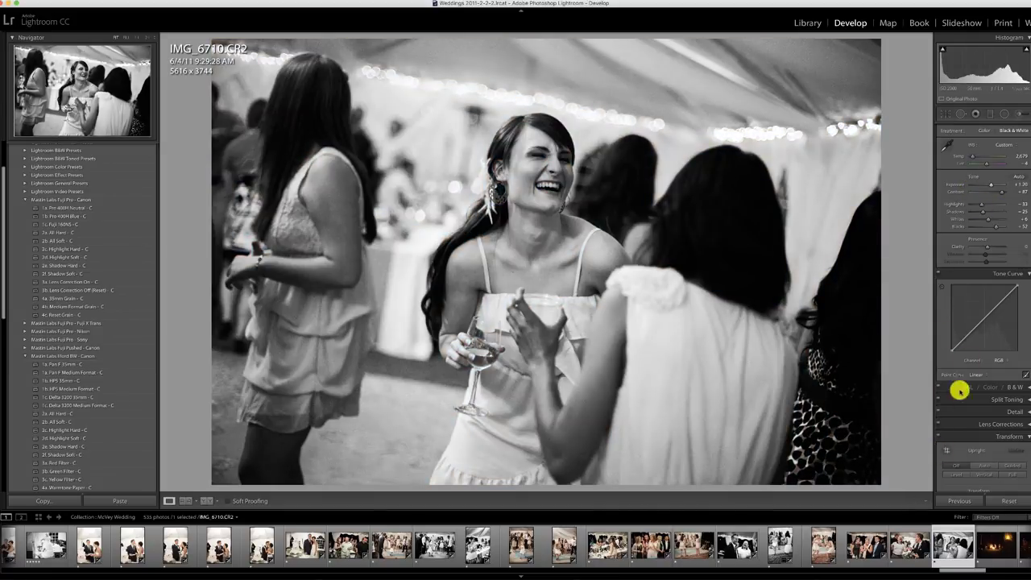
Apply the 1a. Pro 400H Neutral preset to the fire pit photo IMG_6716, setting exposure to +1.00 and temperature to 2,372
scroll(963, 566, "down", 5)
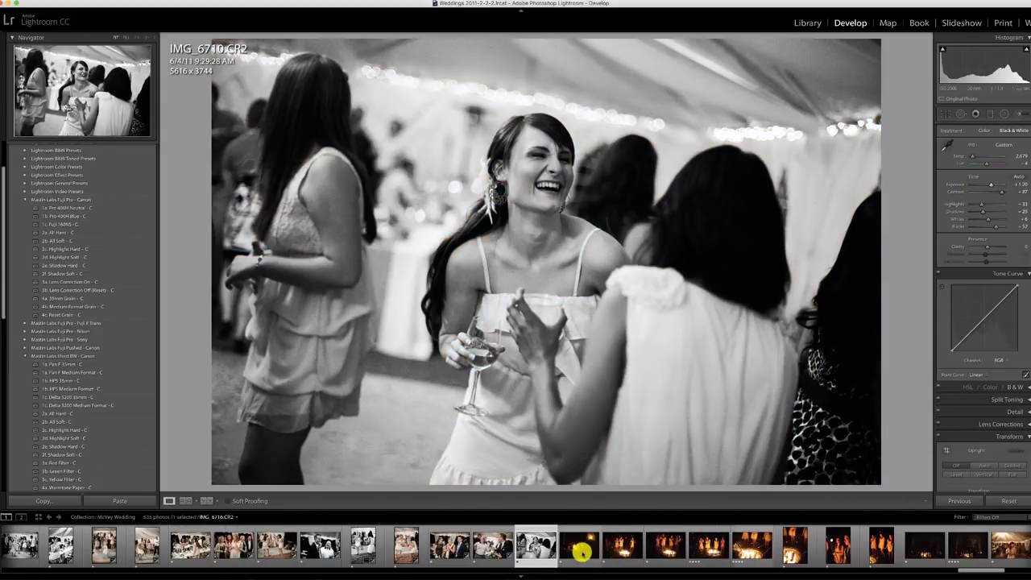
left_click(580, 546)
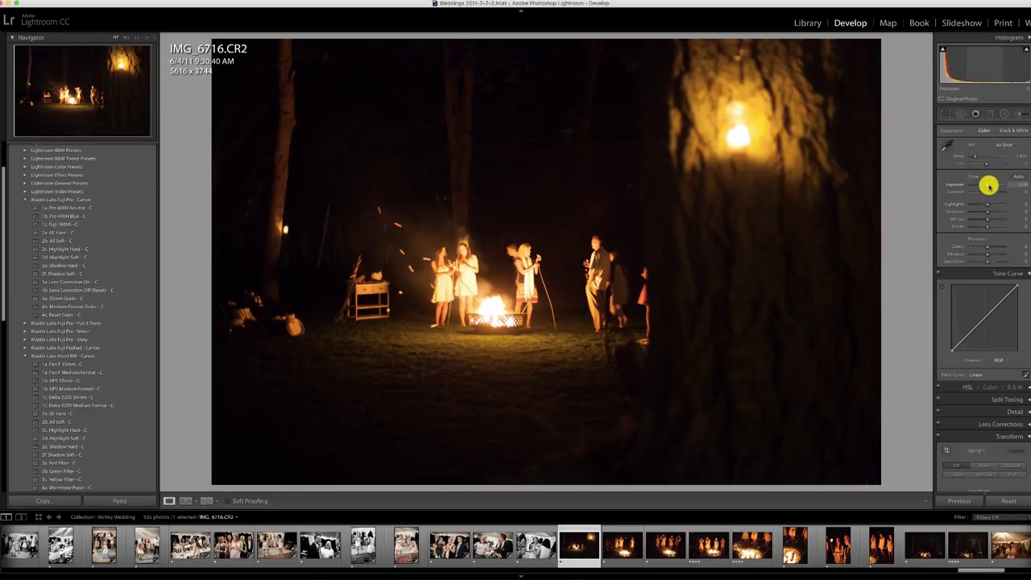
left_click(72, 208)
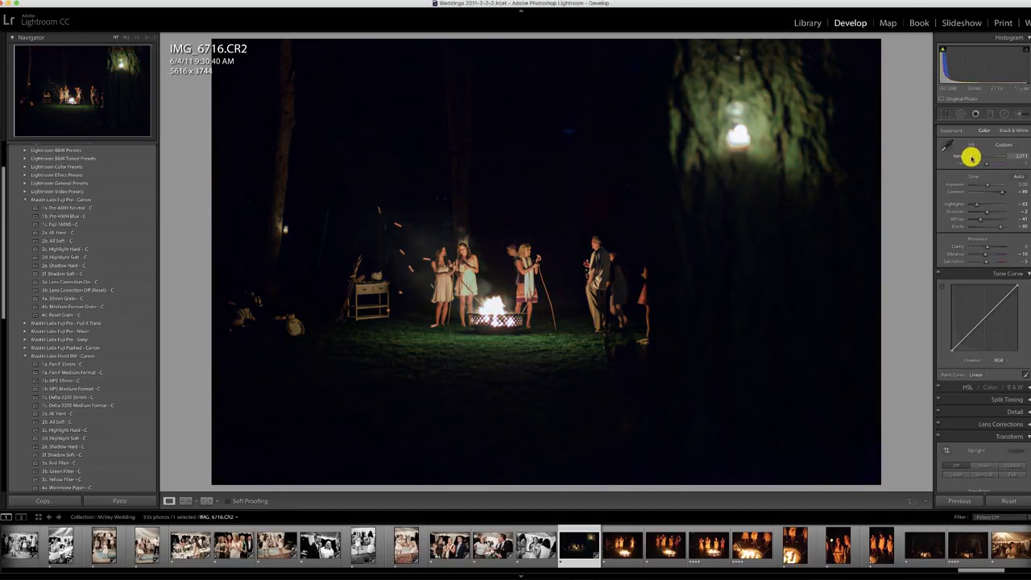
left_click_drag(985, 185, 972, 156)
Give IMG_6721 the previous photo's settings and synchronize them across the eight fire pit photos that follow it
left_click(622, 548)
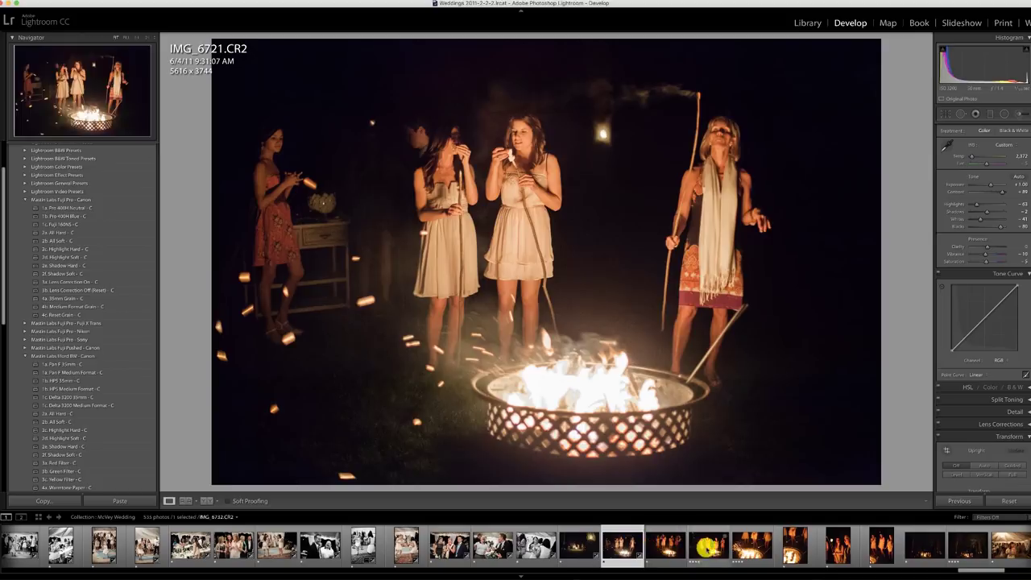
left_click(974, 551, "shift")
left_click(960, 500)
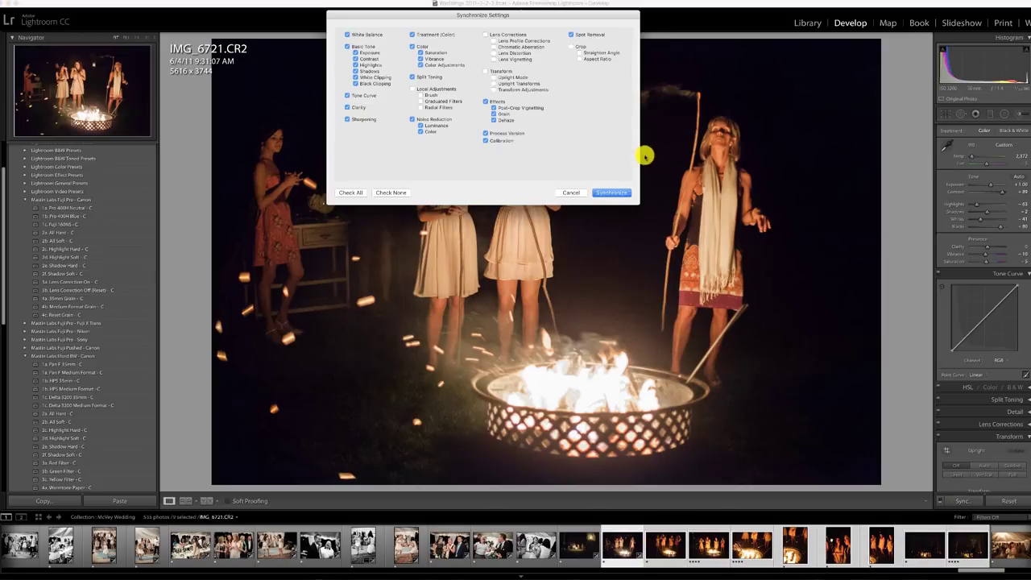
left_click(614, 194)
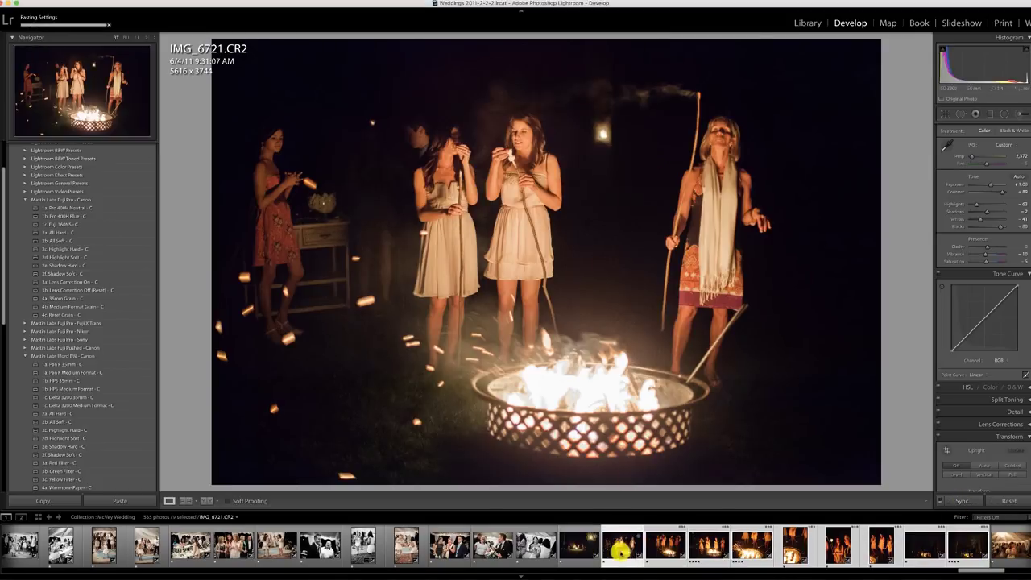
Check the synchronized fire pit photos and lower the exposure of IMG_6732
left_click(588, 550)
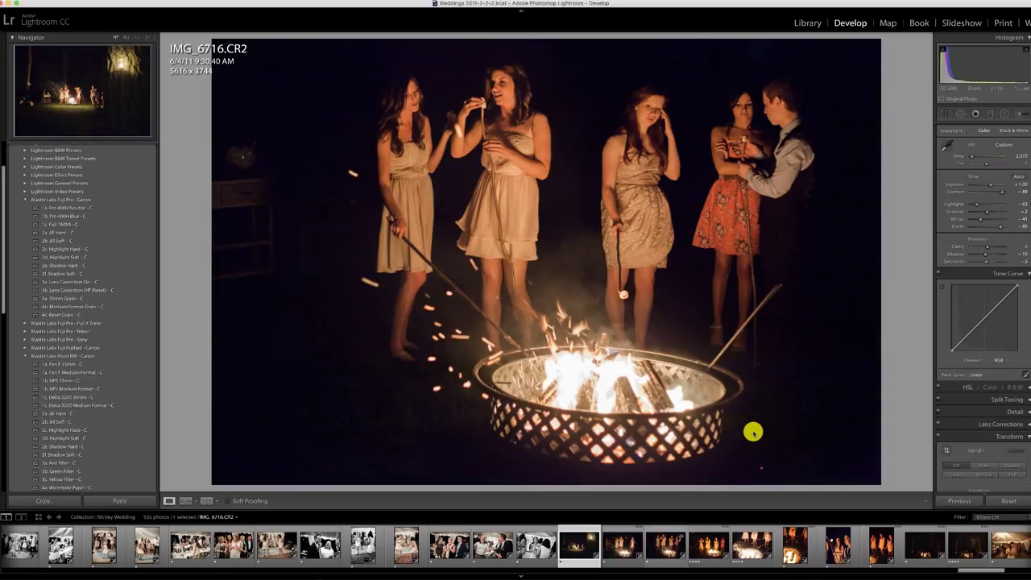
left_click(708, 543)
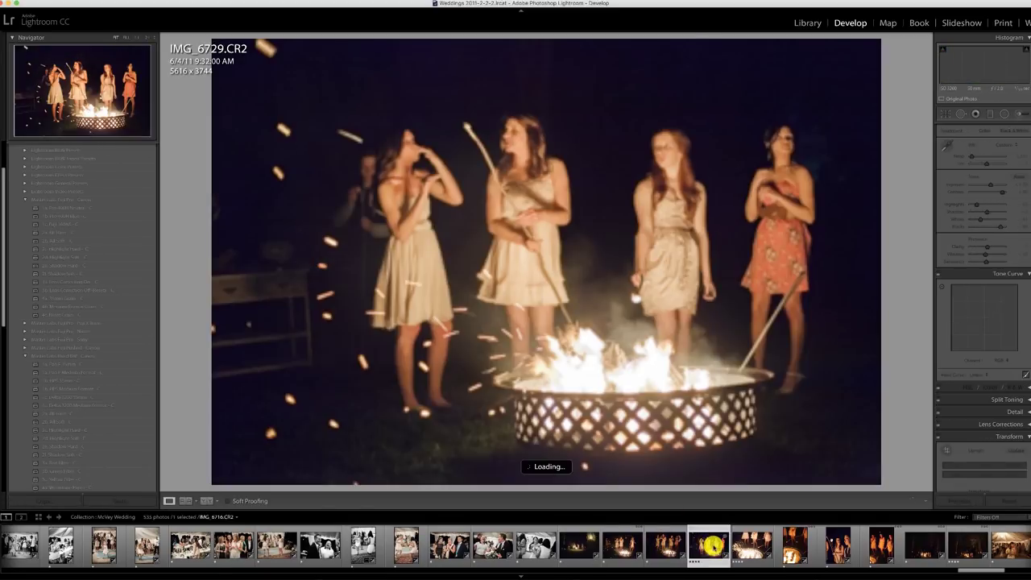
left_click_drag(989, 186, 988, 186)
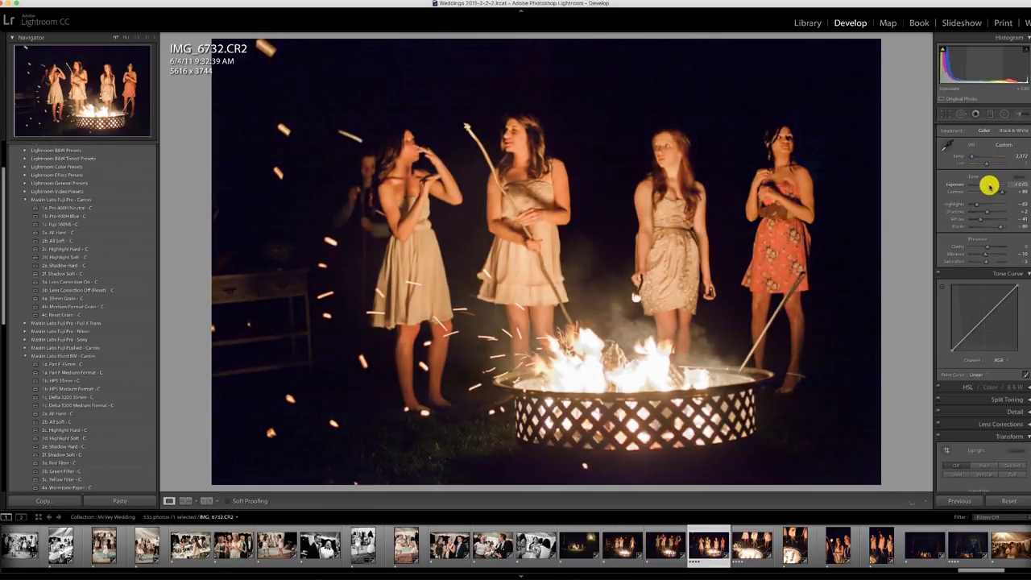
Convert IMG_6734 with the 1a. Pan F 35mm preset and carry its settings to IMG_6735, IMG_6739 and IMG_6743
left_click(753, 544)
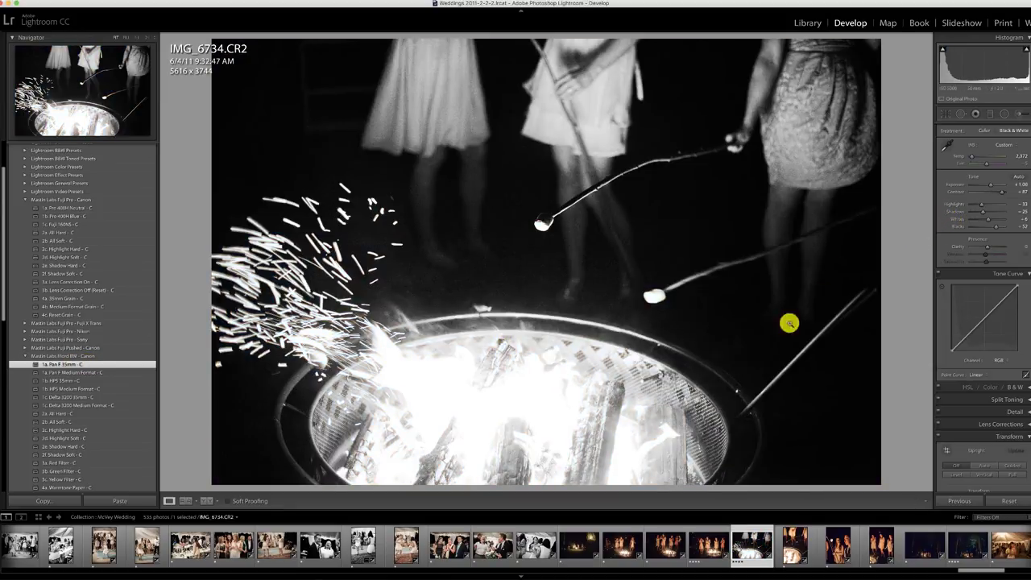
left_click(795, 548)
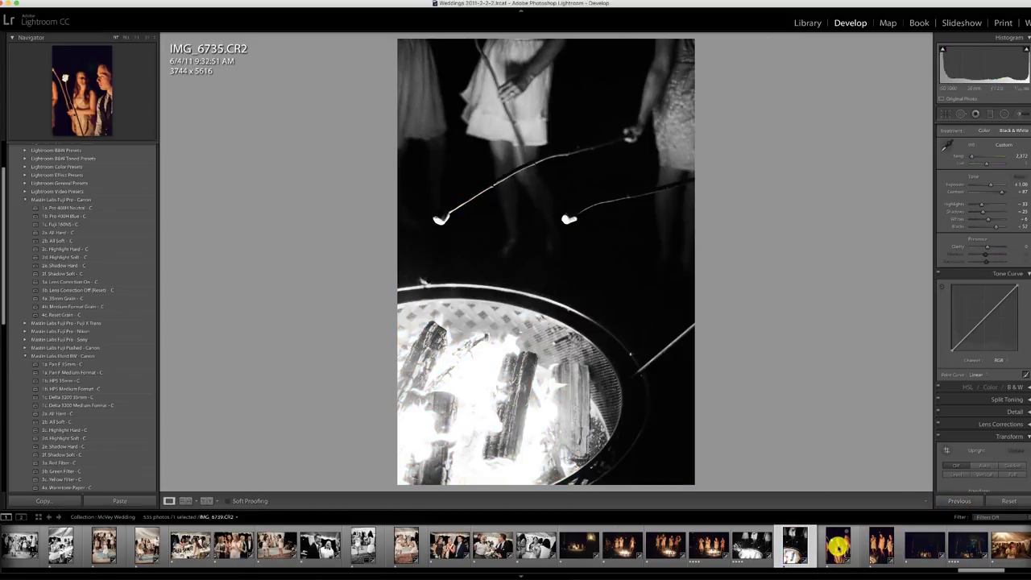
left_click(838, 547)
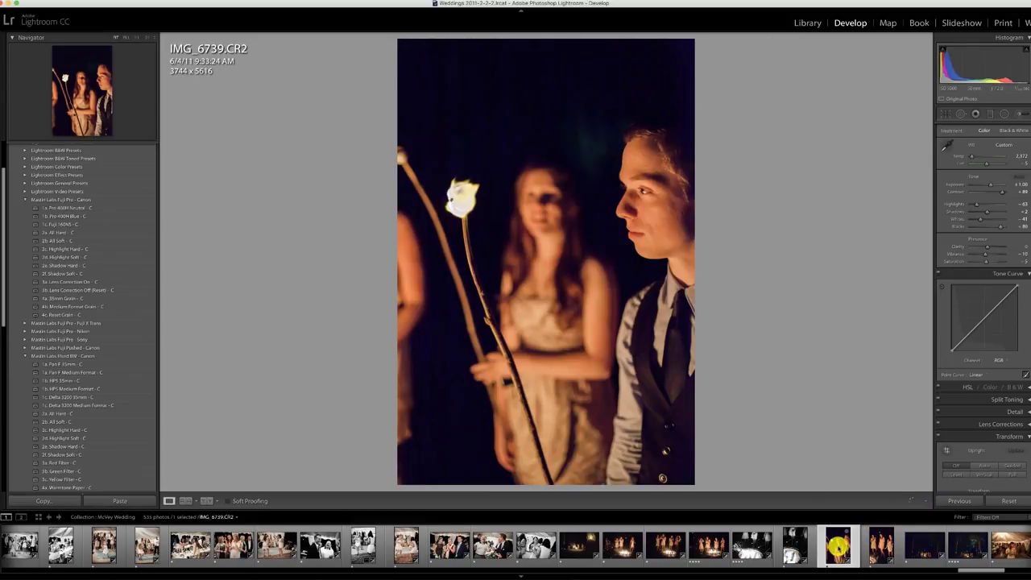
left_click(958, 501)
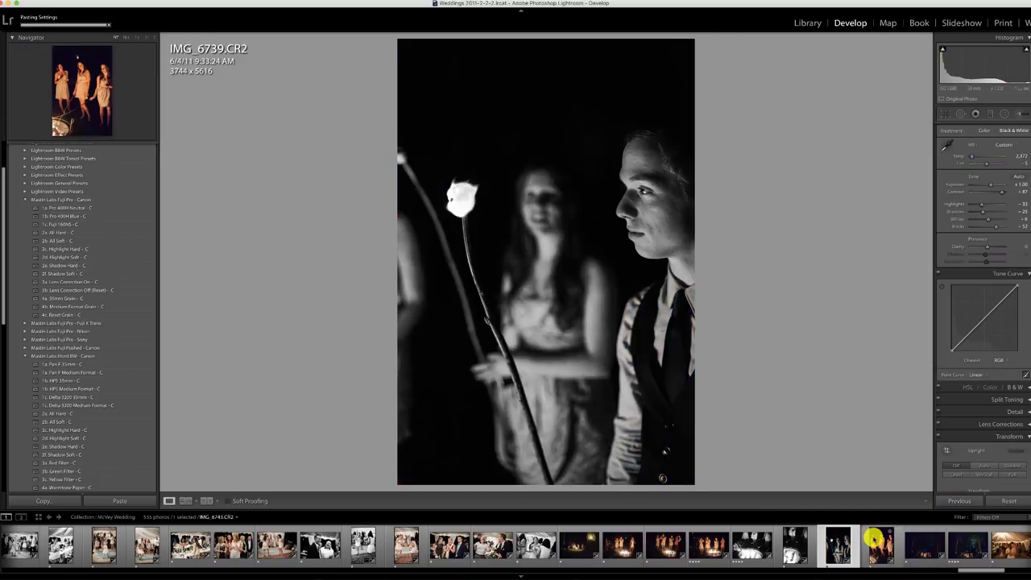
left_click(879, 540)
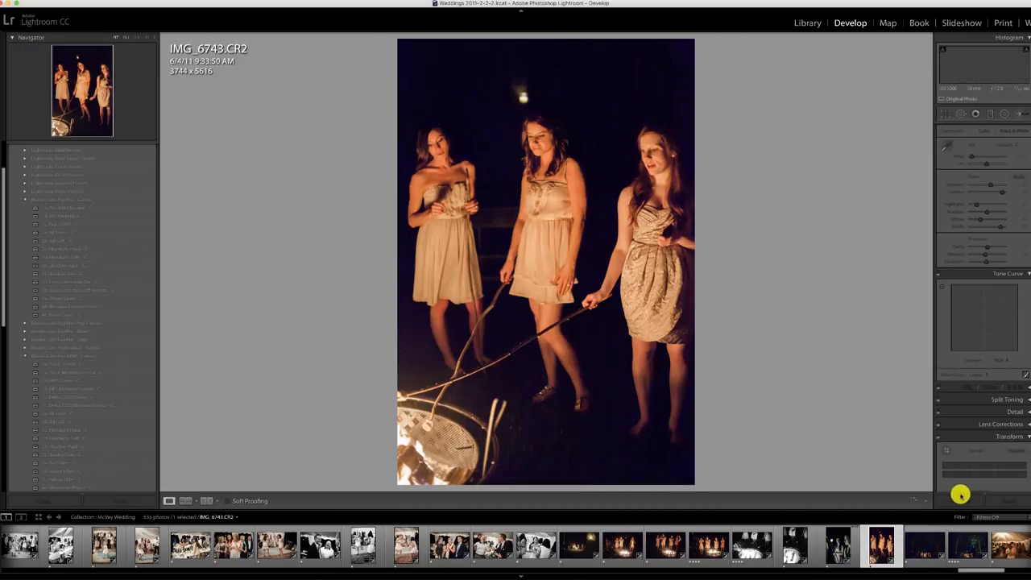
left_click(960, 500)
Carry the black-and-white settings to IMG_6761 and IMG_6772 with exposure raised to +1.75, and straighten IMG_6772 by 0.84 degrees
key("Right")
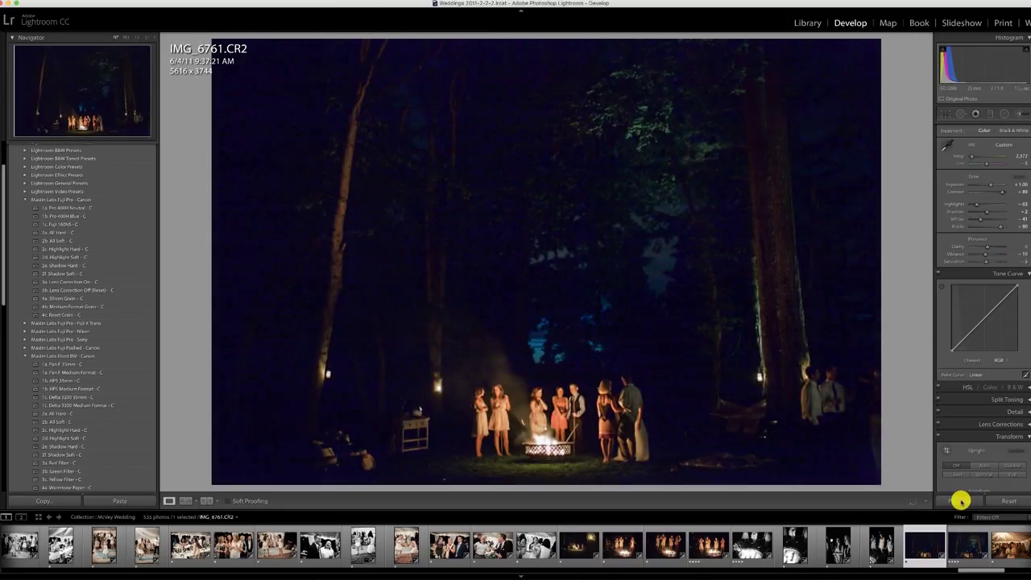
left_click(959, 500)
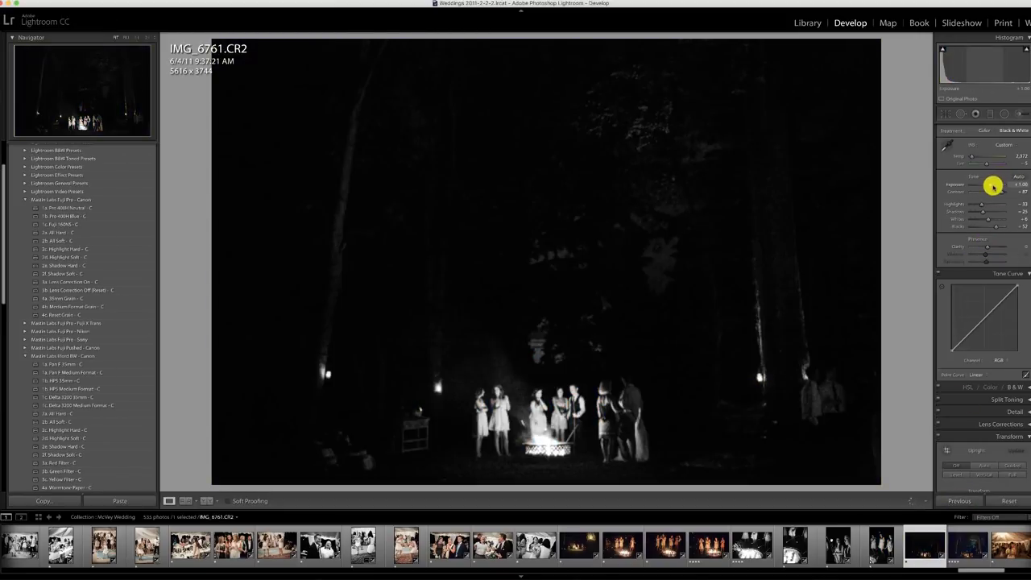
key("backslash")
key("backslash")
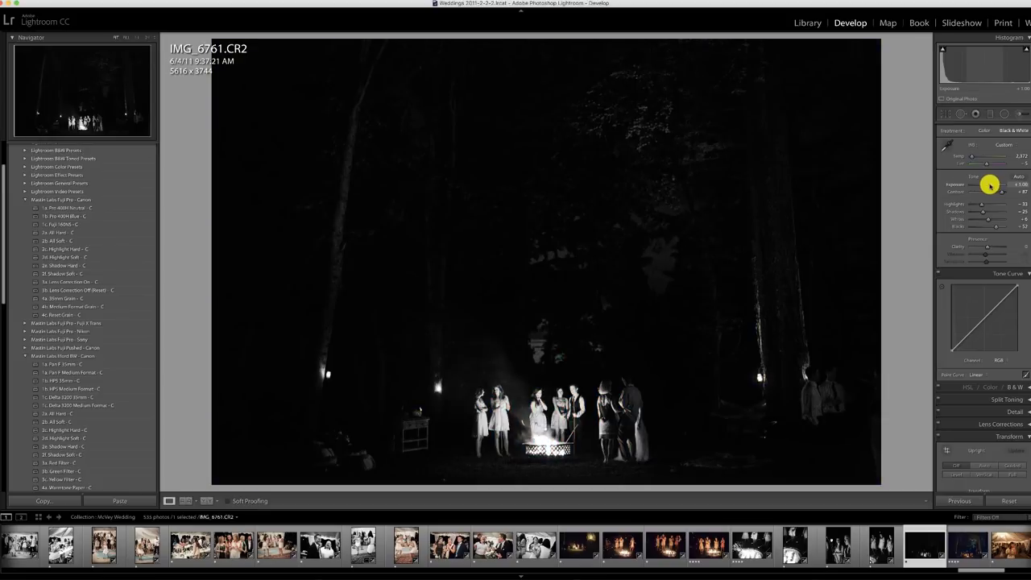
key("backslash")
key("backslash")
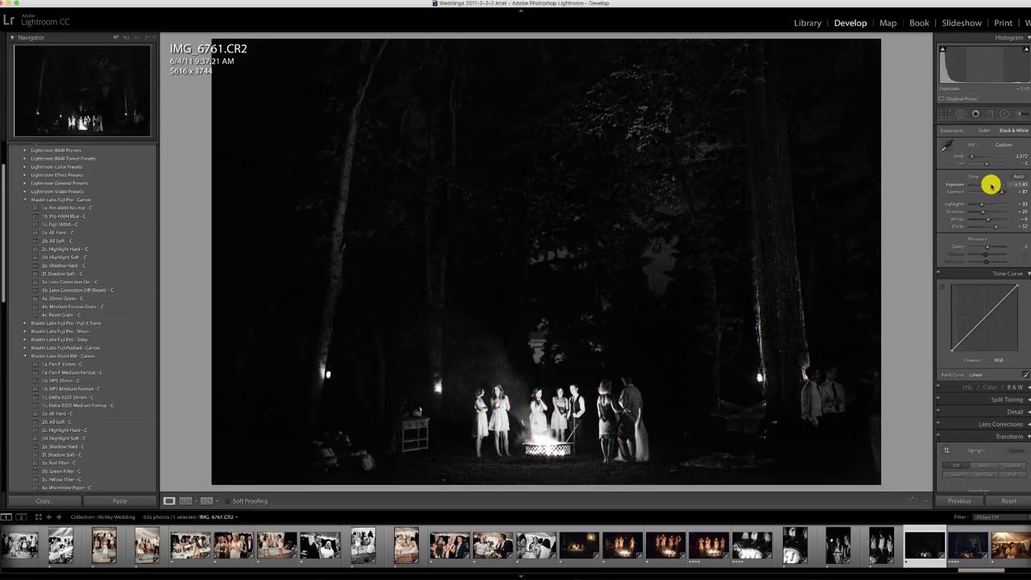
left_click(991, 186)
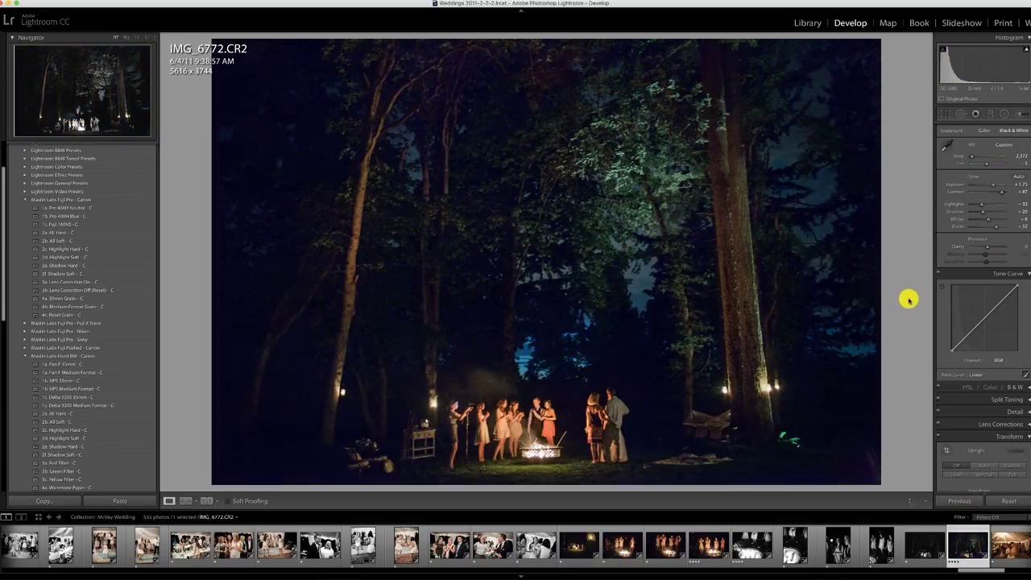
key("r")
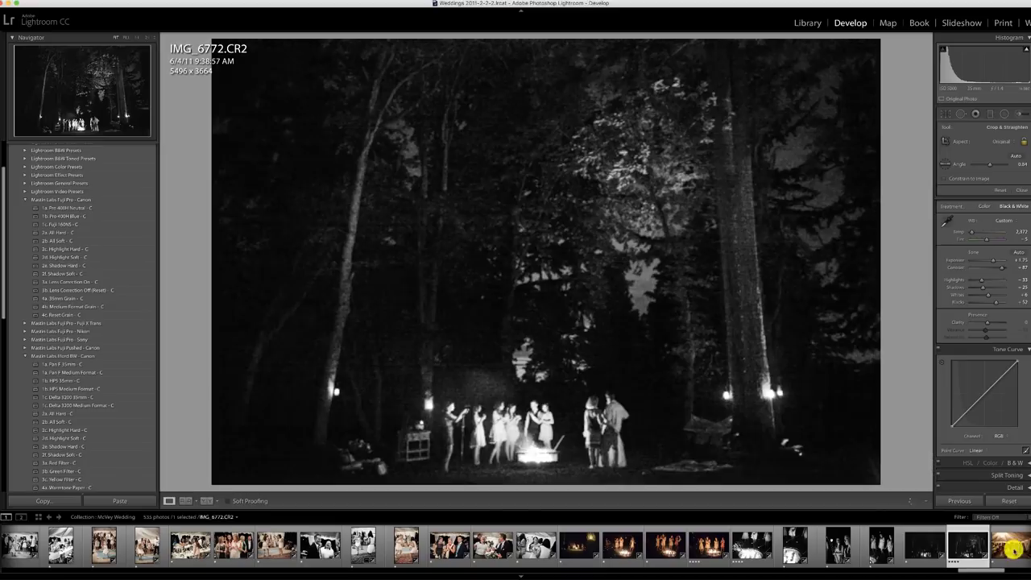
Convert the bride's bouquet photo IMG_6794 with the 1a. Pan F 35mm preset and set its exposure to +1.35
left_click(1011, 547)
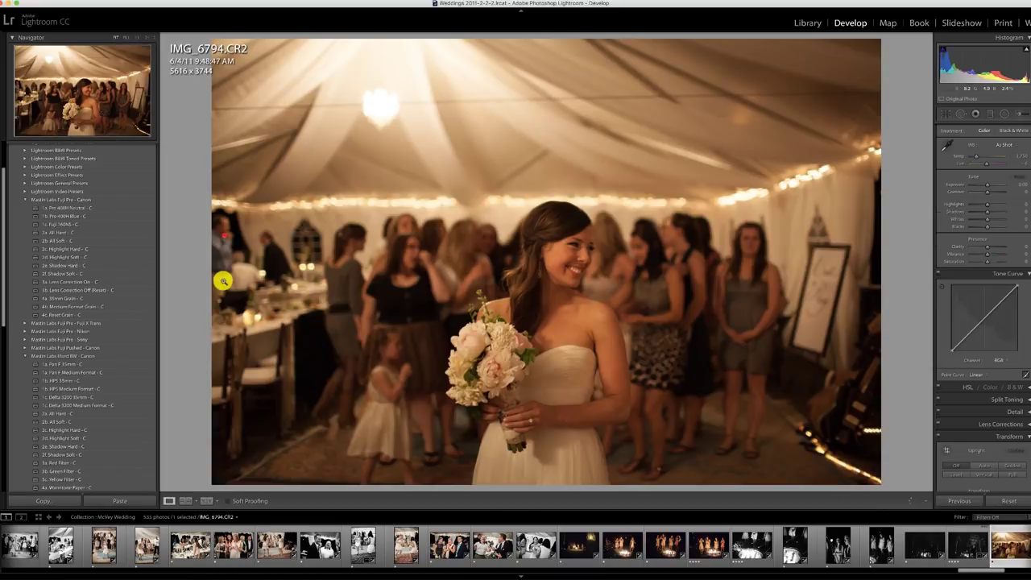
left_click(72, 364)
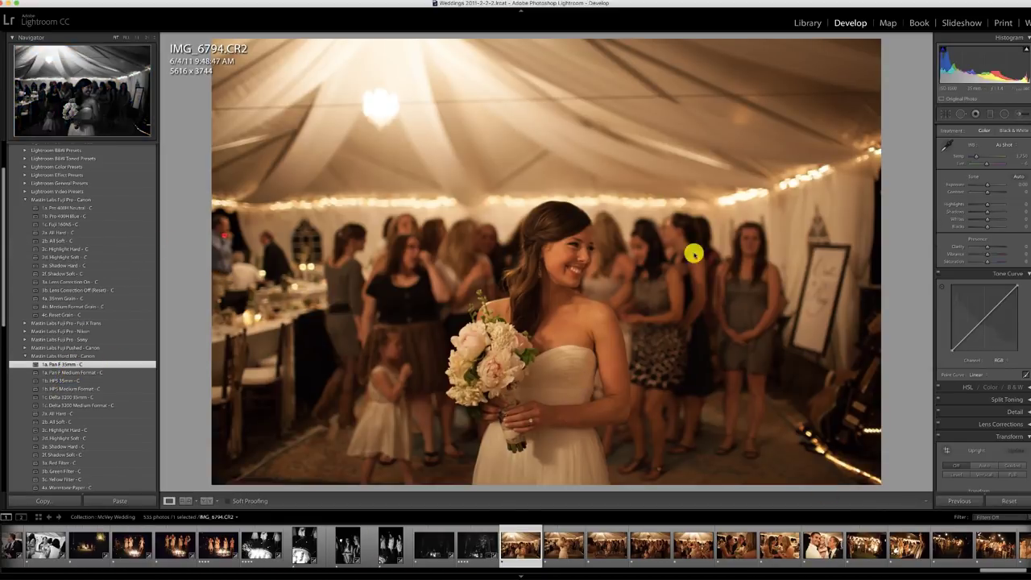
left_click_drag(987, 187, 991, 186)
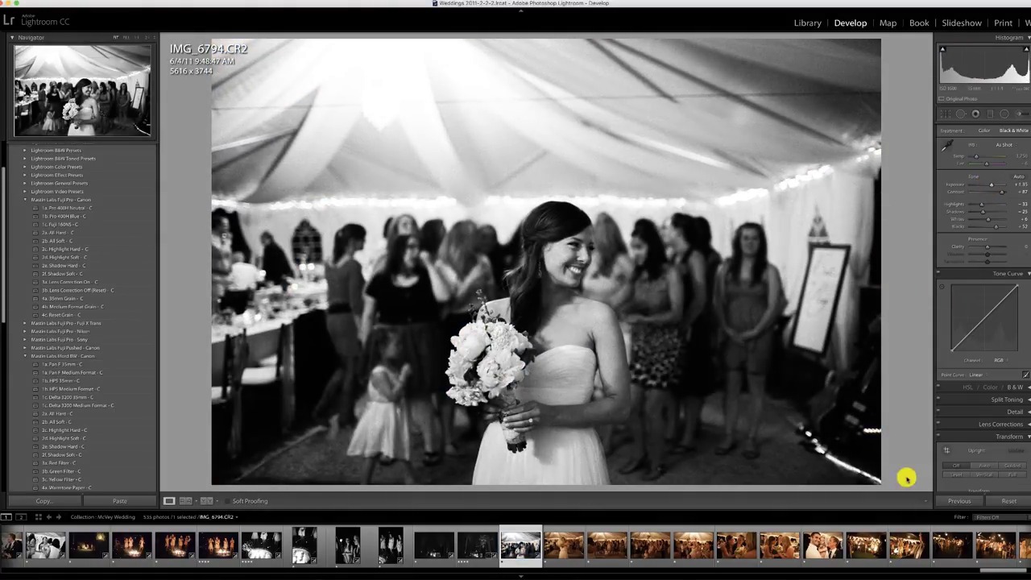
Synchronize the black-and-white settings of IMG_6794 to the six bouquet toss photos that follow it
left_click(766, 545, "shift")
left_click(939, 500)
left_click(637, 195)
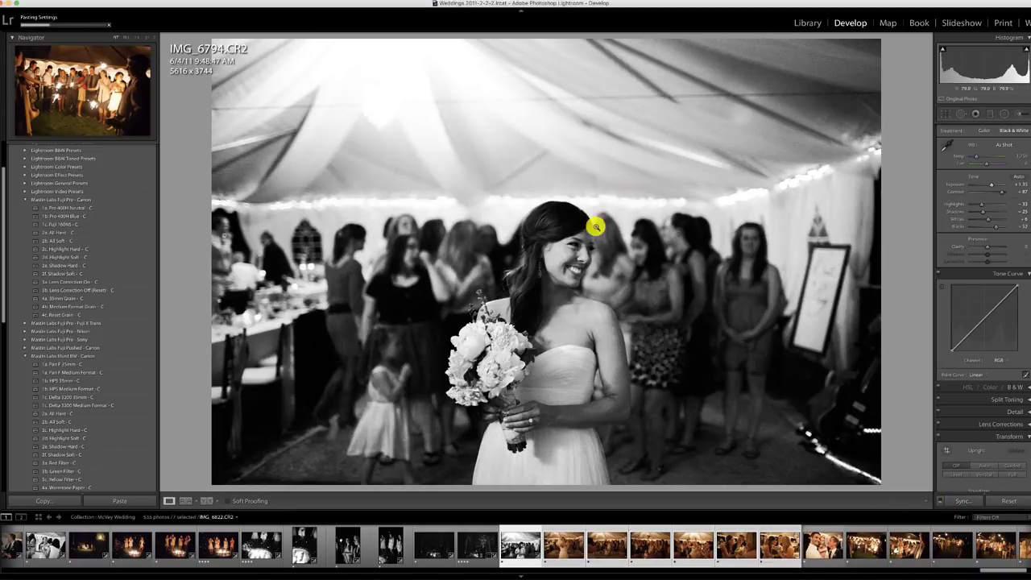
Review the synchronized bouquet toss photos and set the exposure of IMG_6798 to +1.70
left_click(490, 545)
left_click(557, 545)
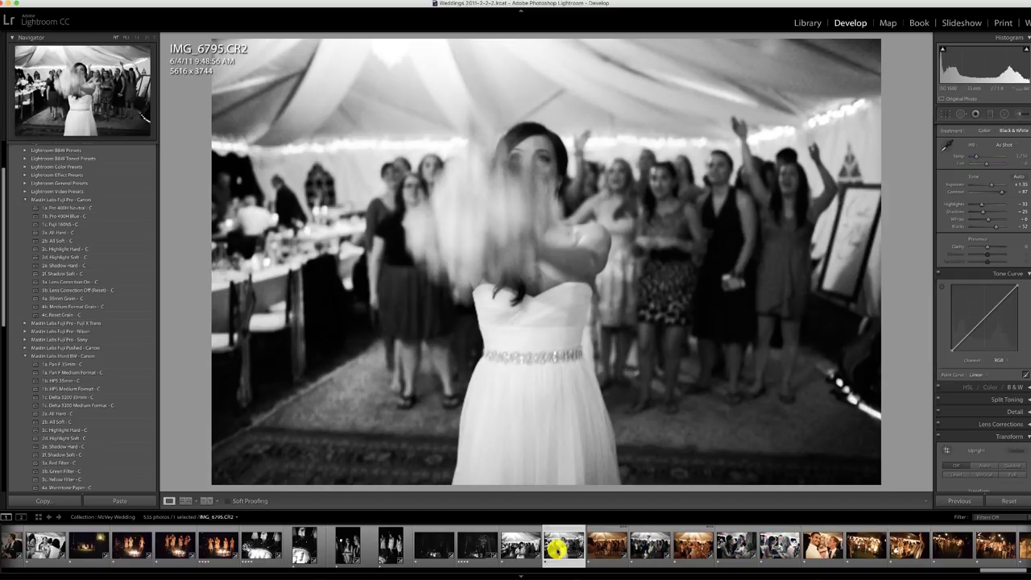
key("Right")
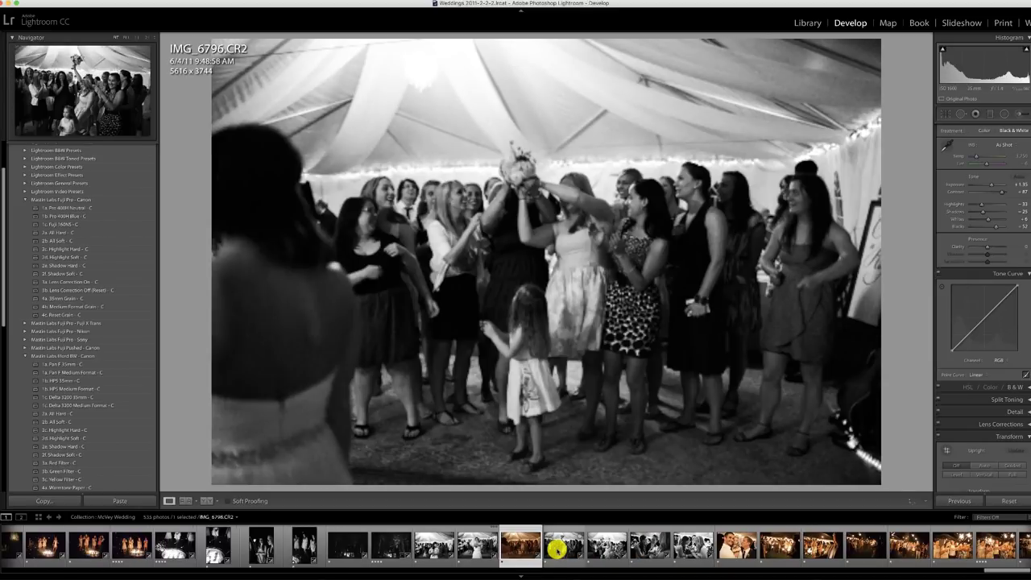
key("Right")
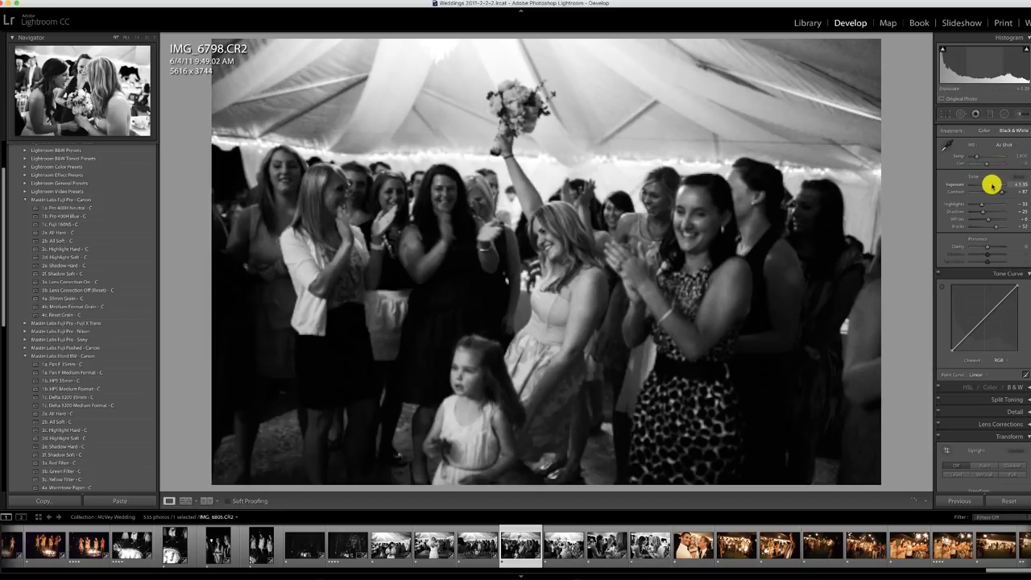
left_click_drag(990, 185, 992, 185)
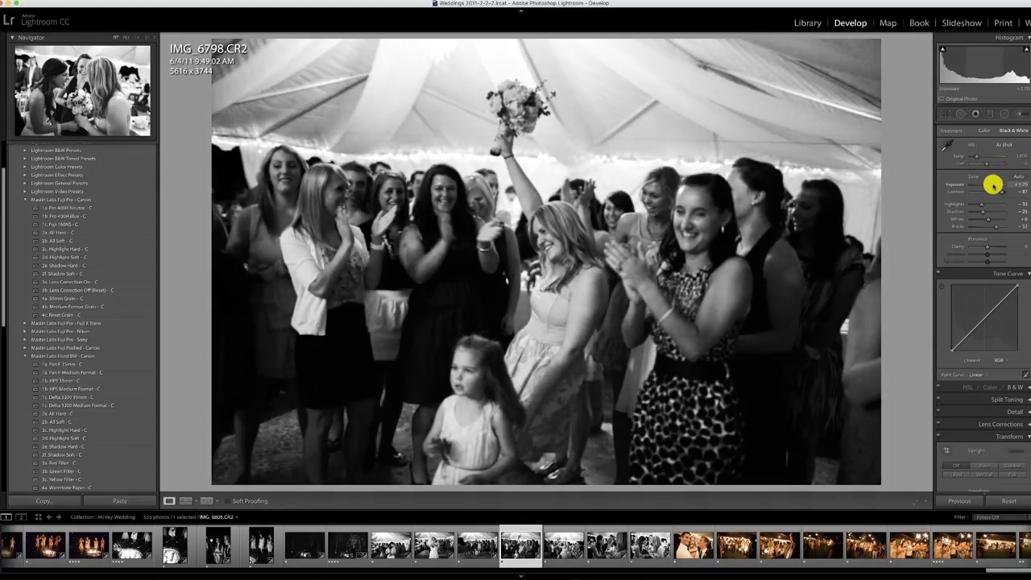
Burn the bottom and right edges of IMG_6798 with the Adjustment Brush at a negative exposure
left_click(1019, 113)
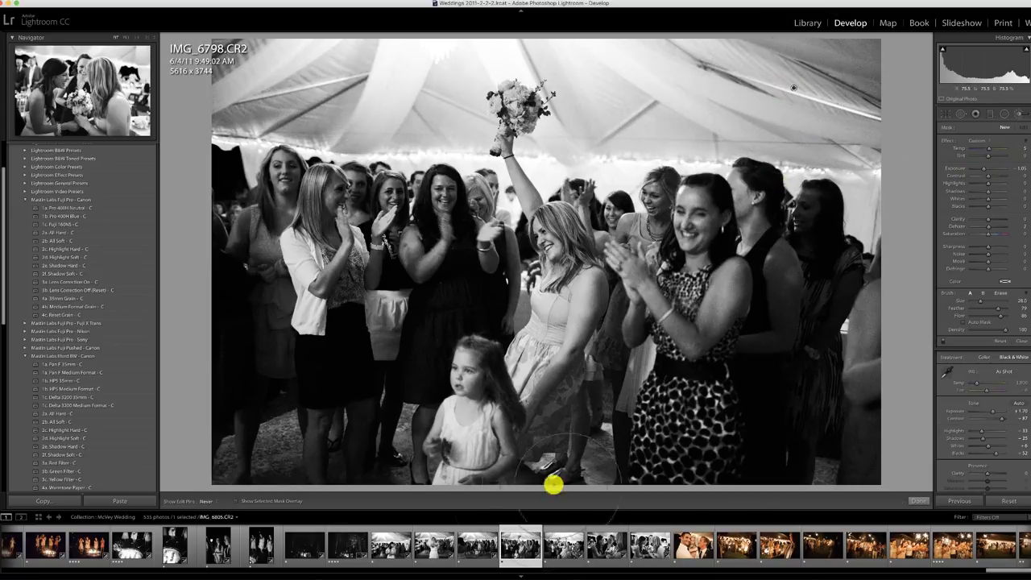
key("h")
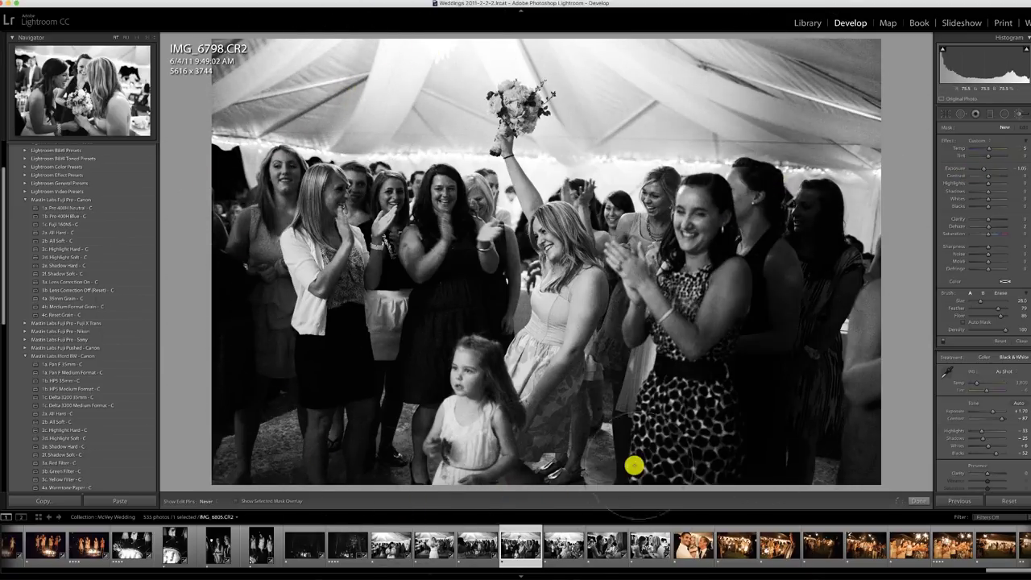
key("h")
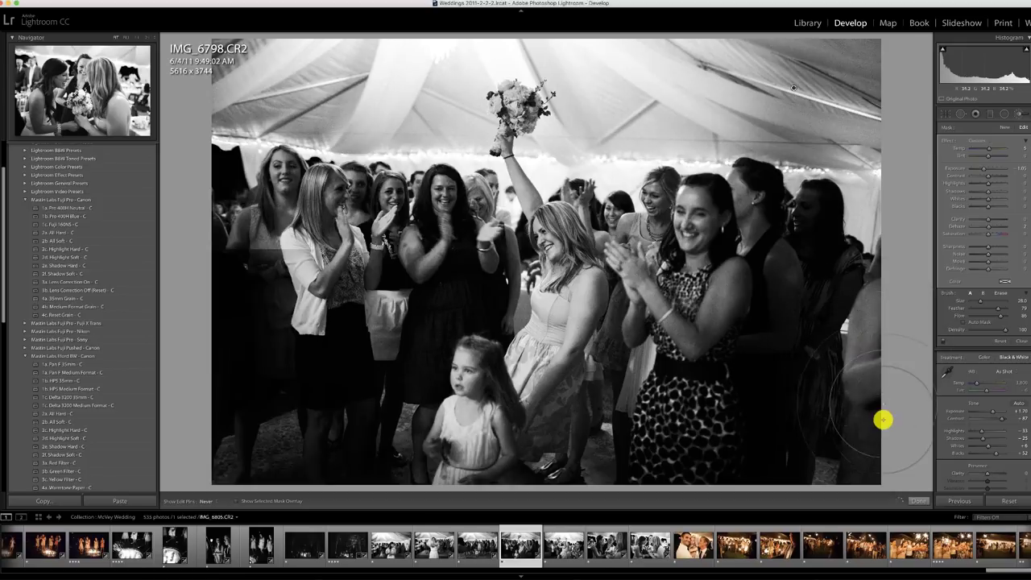
key("h")
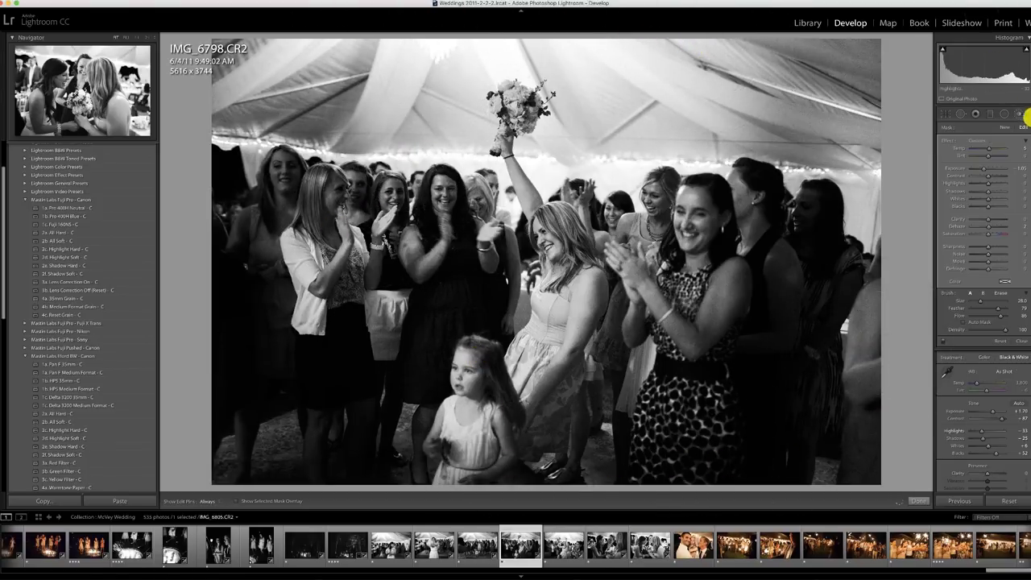
left_click(1018, 113)
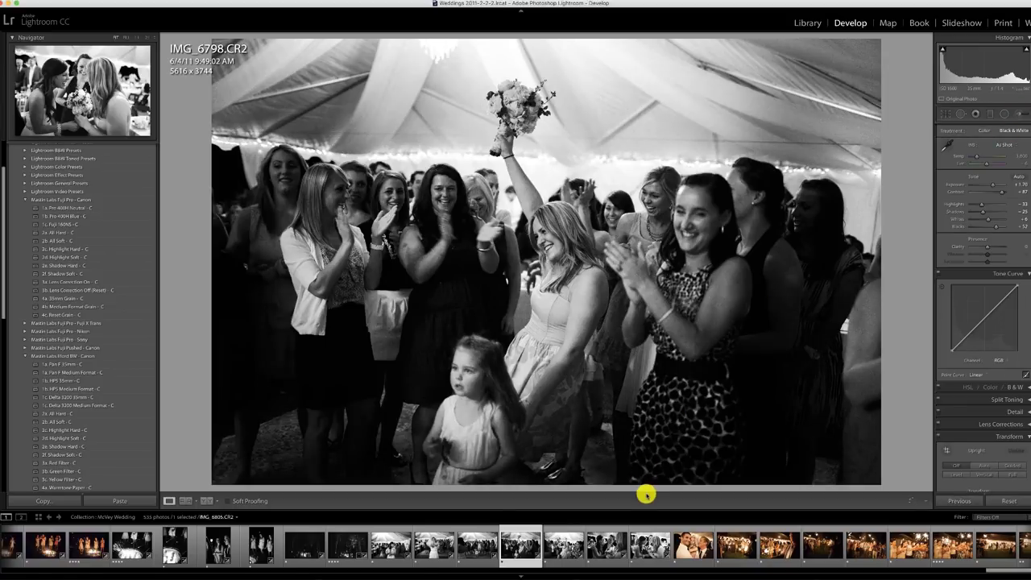
Check IMG_6800, then raise the exposure of IMG_6804 to +2.30 and brighten the neighbouring bouquet photo IMG_6805
left_click(561, 548)
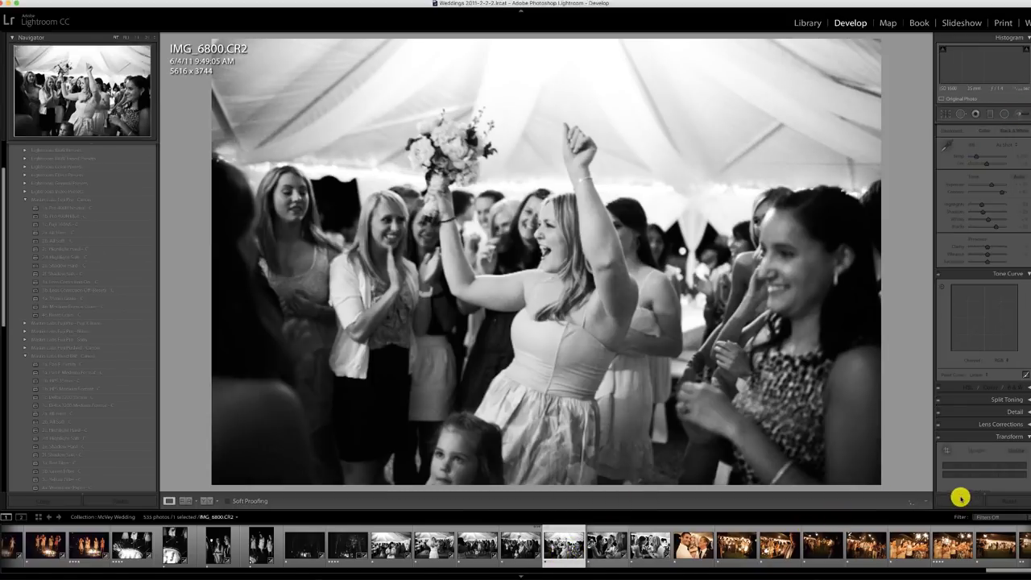
left_click(605, 550)
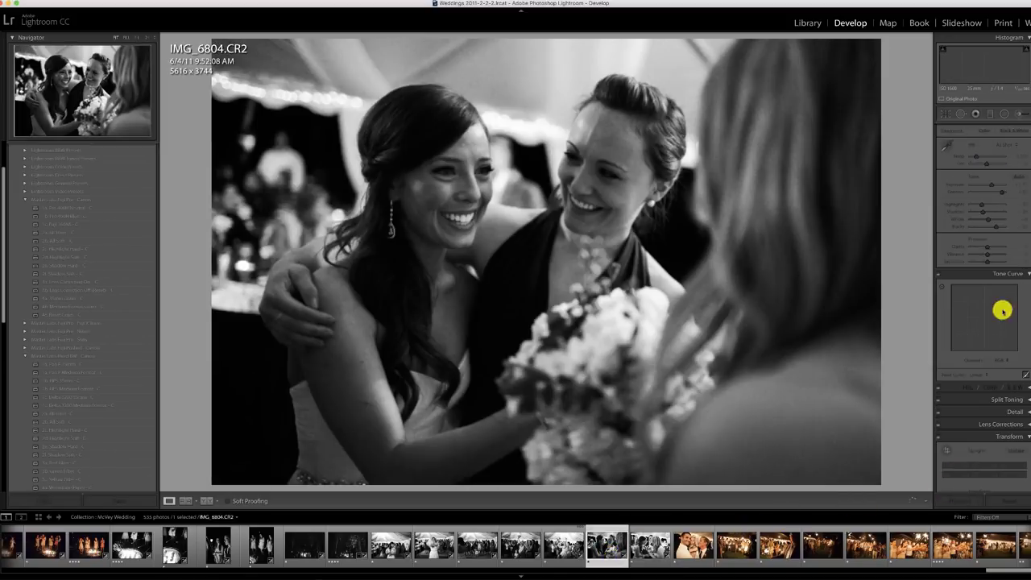
left_click_drag(990, 186, 994, 186)
left_click(660, 552)
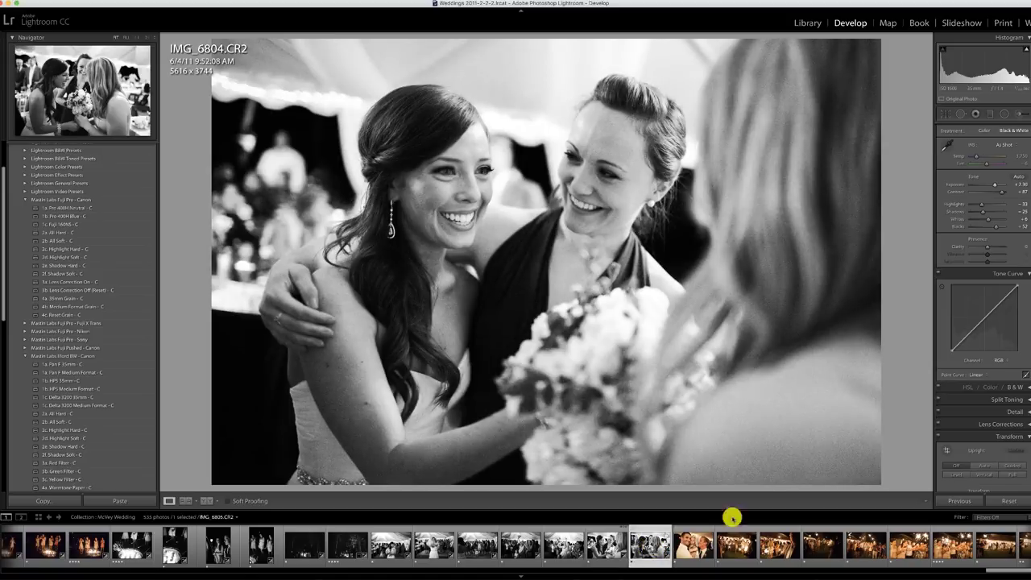
left_click_drag(991, 186, 993, 187)
Apply the 1a. Pro 400H Neutral preset to IMG_6810, cool its temperature to 2,511 and slightly raise the exposure
left_click(692, 545)
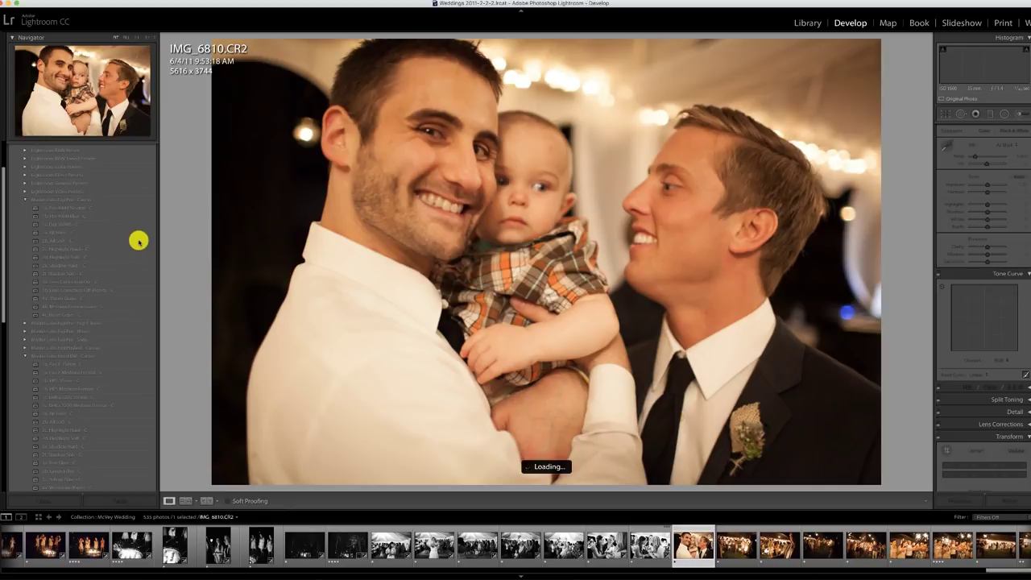
left_click(74, 208)
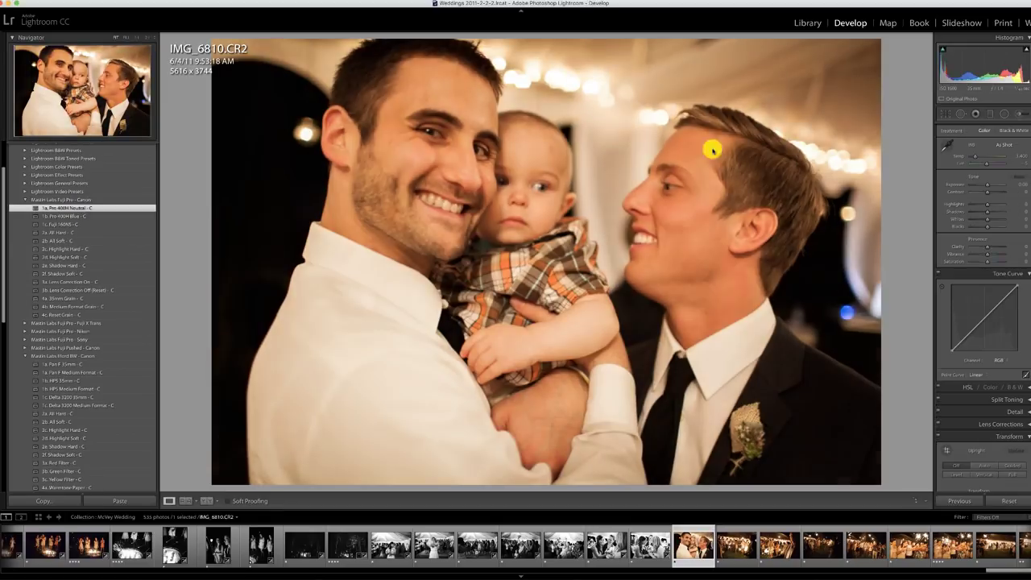
left_click_drag(975, 156, 988, 186)
Apply the 1a. Pro 400H Neutral preset to the sparkler photo IMG_6822 and cool its temperature to 2,678
left_click(737, 553)
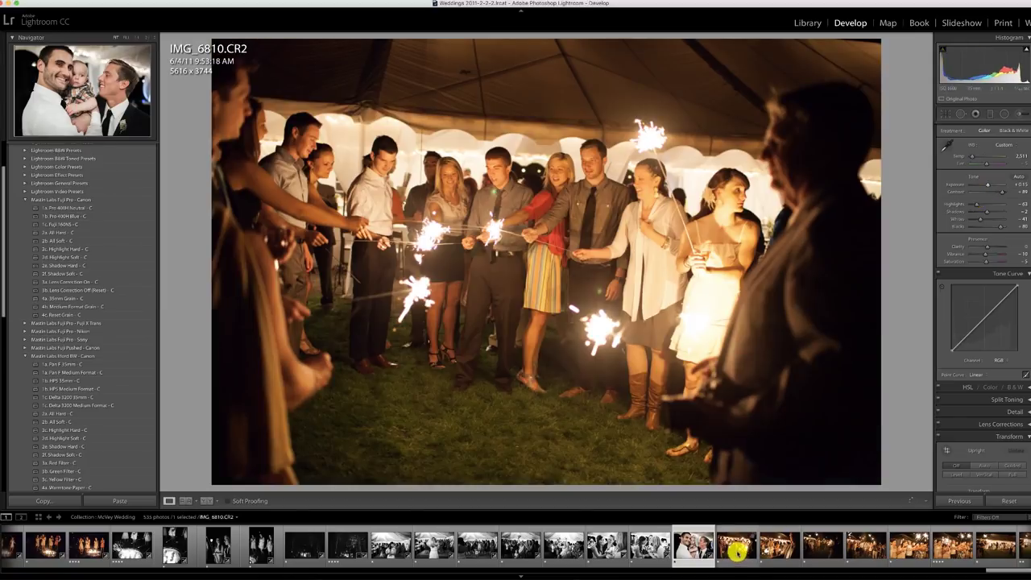
left_click(79, 206)
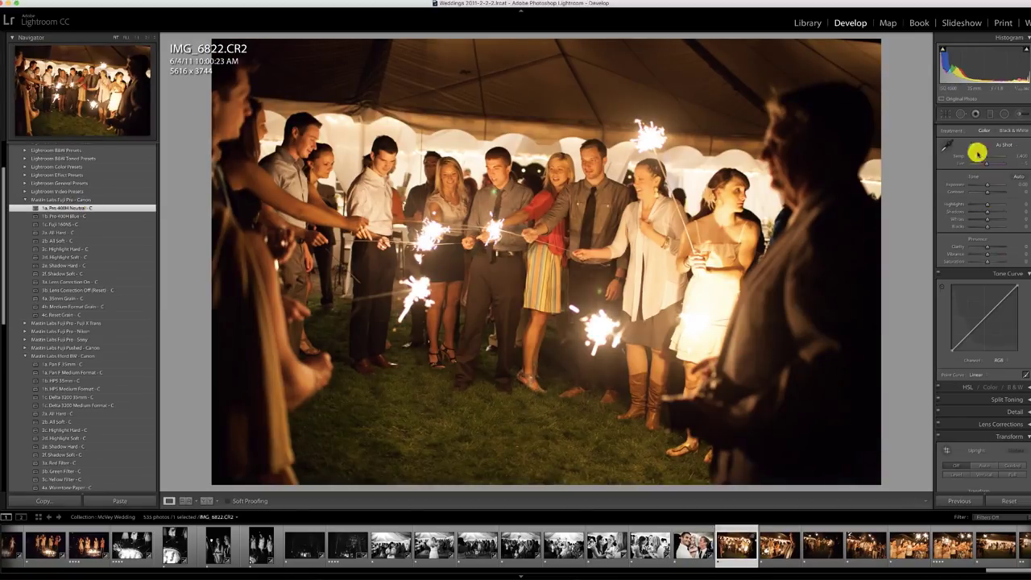
left_click_drag(973, 156, 973, 157)
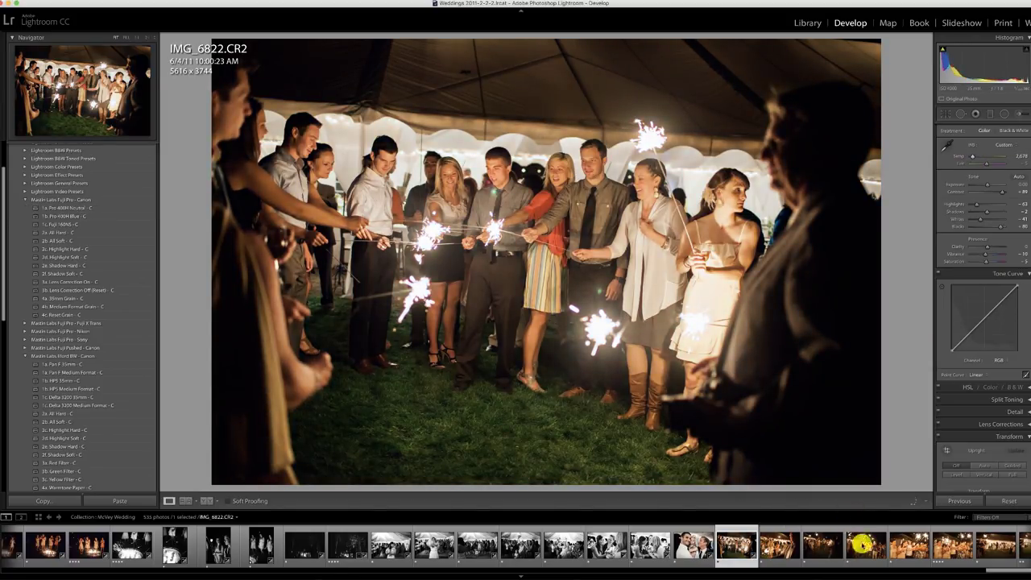
Synchronize the settings of IMG_6822 to the ten sparkler exit photos that follow it
scroll(861, 545, "down", 2)
left_click(941, 546, "shift")
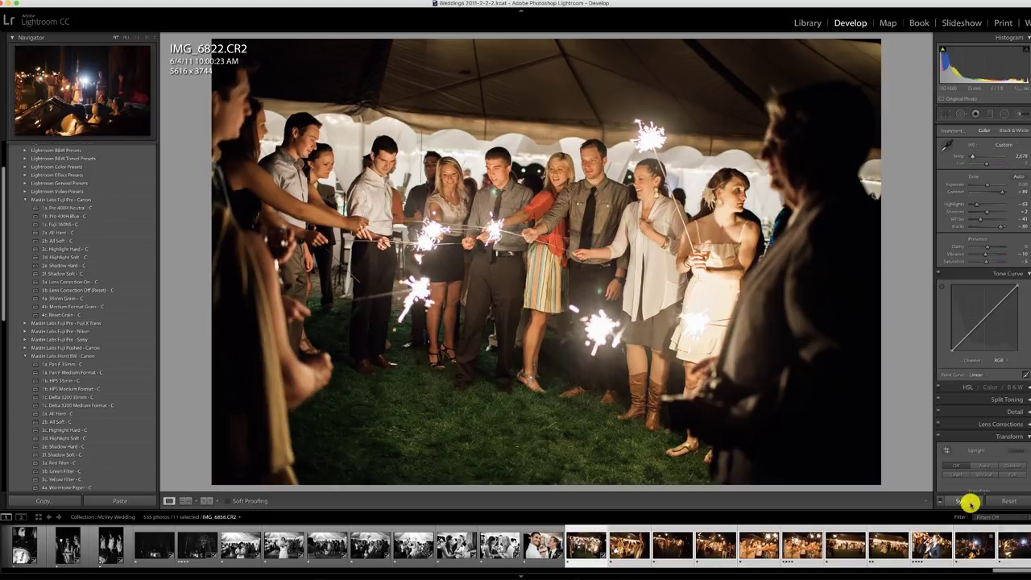
left_click(964, 501)
left_click(612, 194)
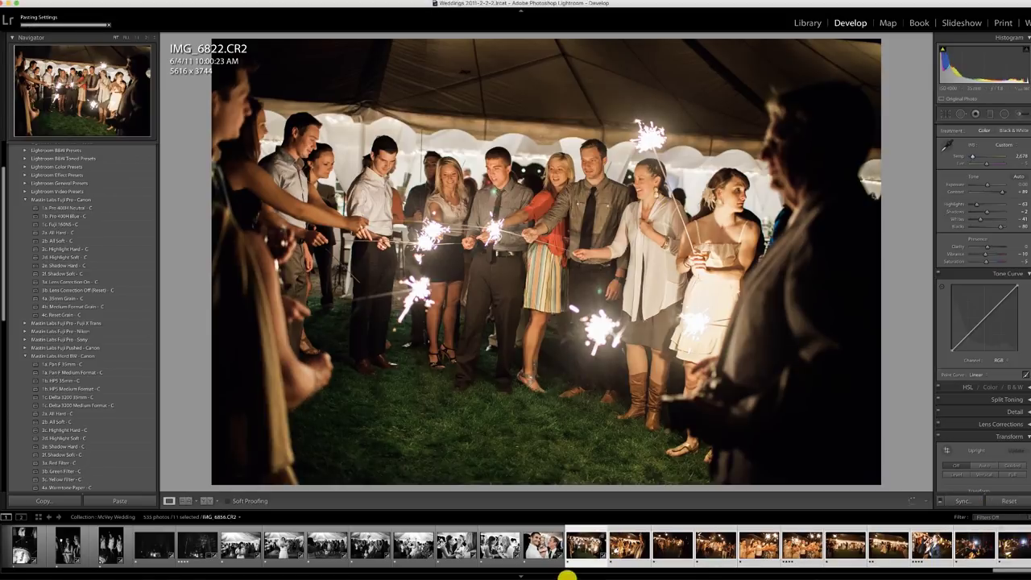
Review IMG_6810 and the first synchronized sparkler photos, and raise the exposure of the dark IMG_6824
left_click(537, 546)
left_click(585, 549)
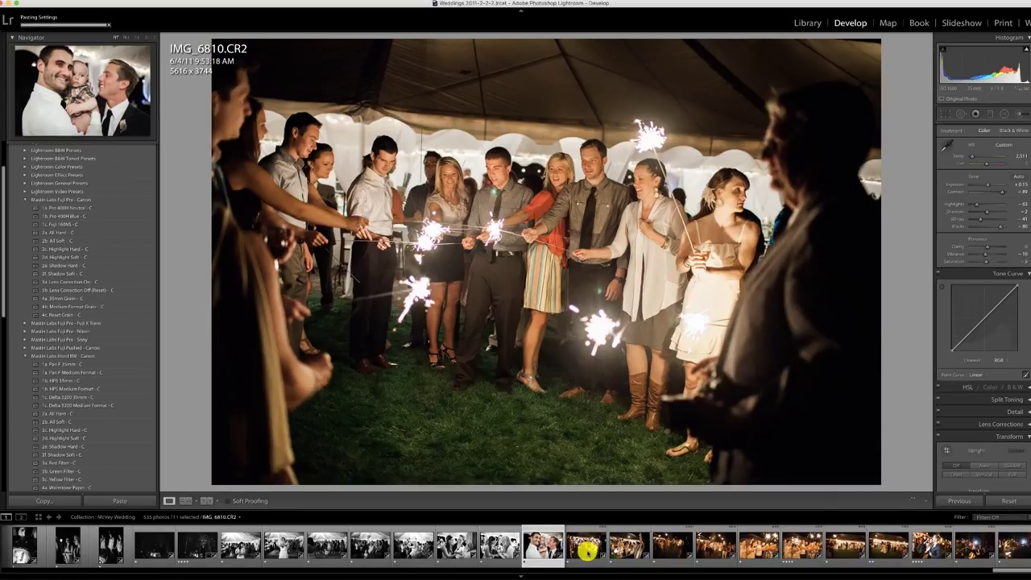
left_click(628, 547)
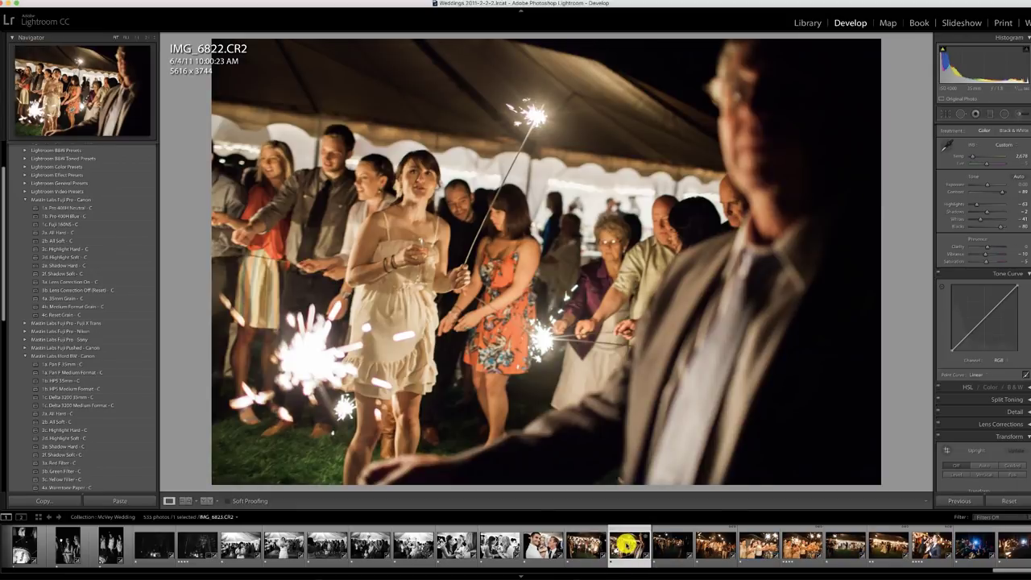
left_click(660, 548)
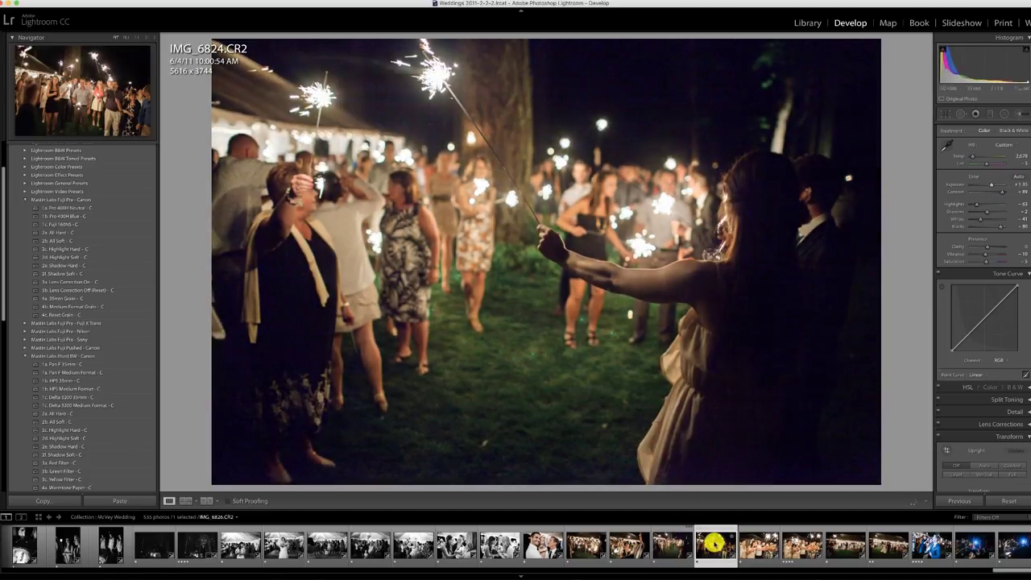
Convert IMG_6826 and IMG_6834 with the 1a. Pan F 35mm preset, setting the exposure of IMG_6826 to +0.40
left_click(716, 544)
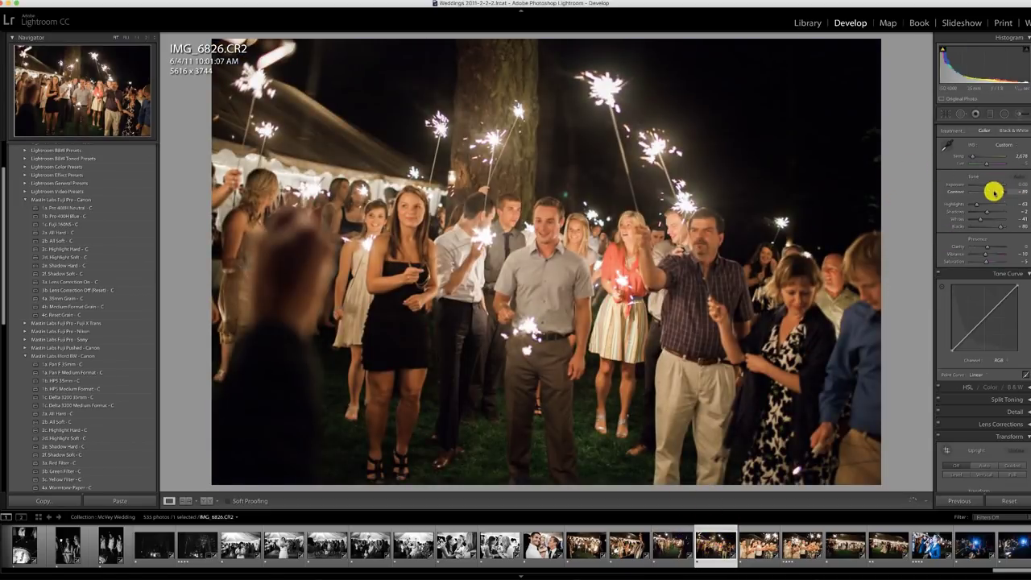
left_click(72, 365)
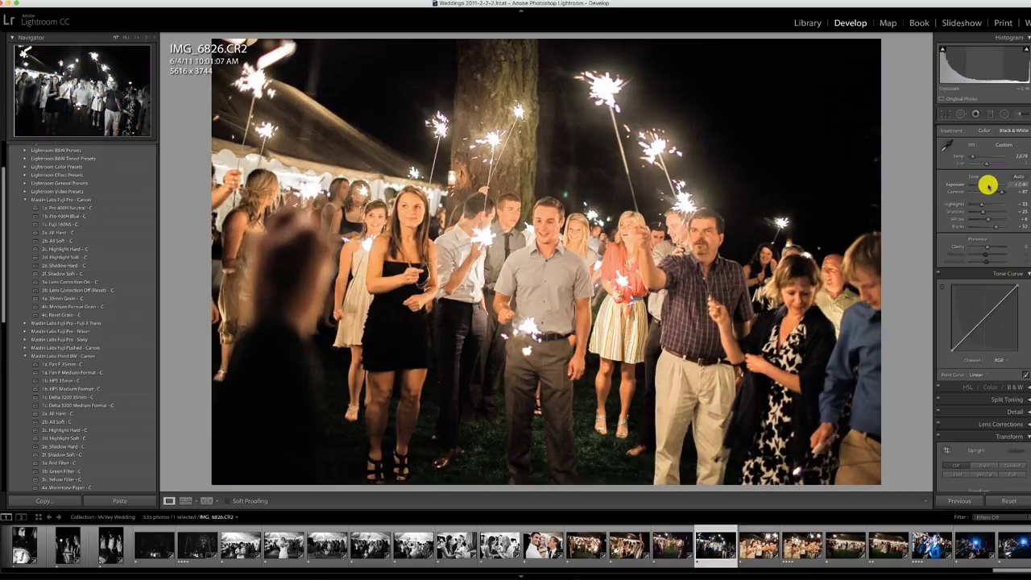
left_click(759, 546)
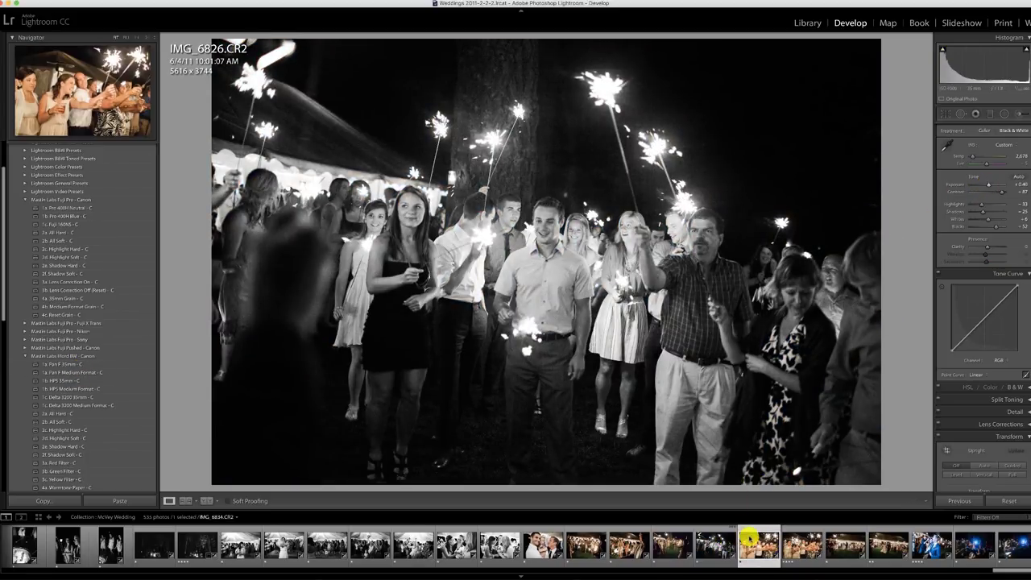
left_click(67, 364)
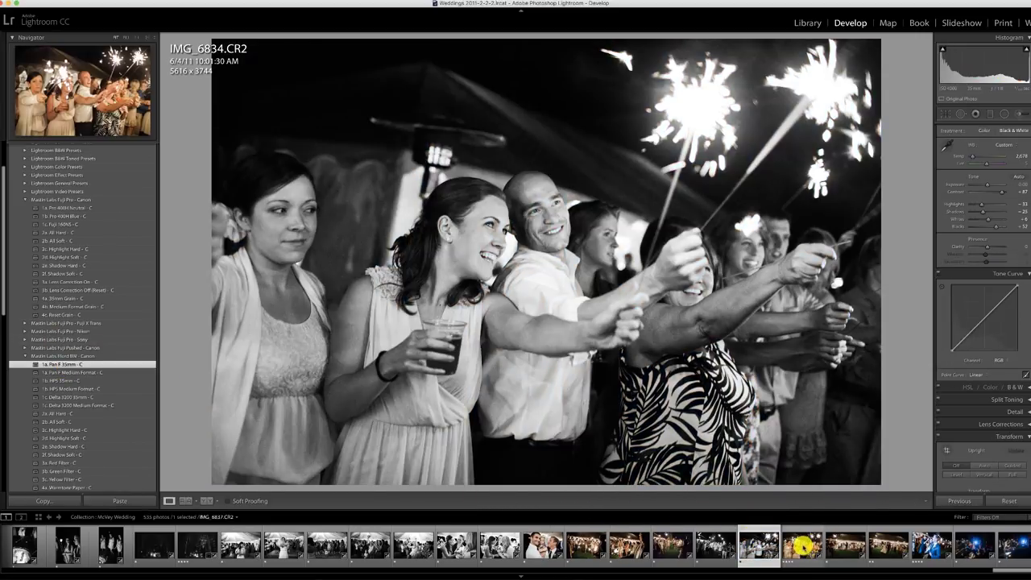
Check IMG_6837, then straighten the tent exit photo IMG_6840 by rotating its crop and raise its exposure
left_click(804, 547)
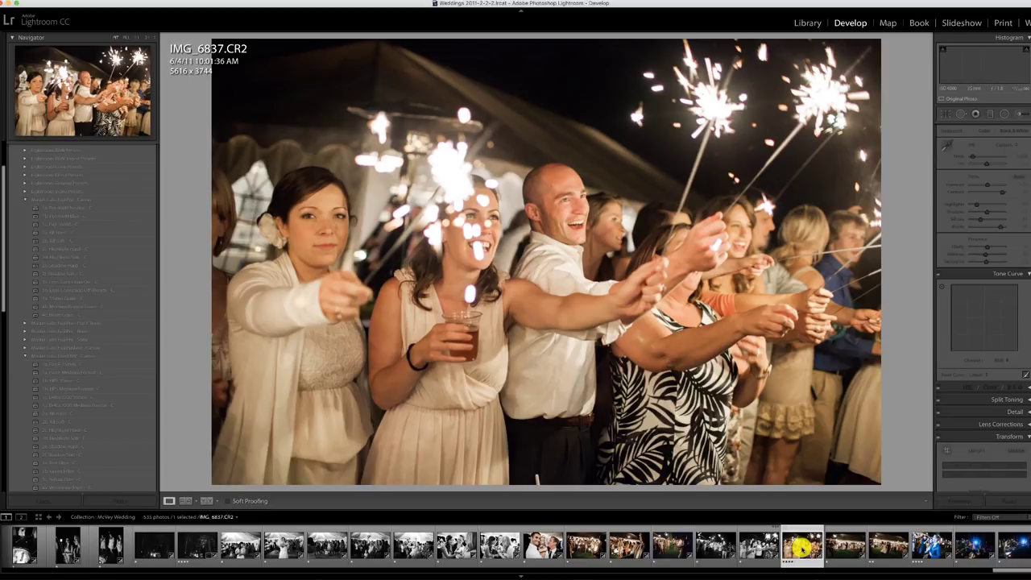
left_click(845, 546)
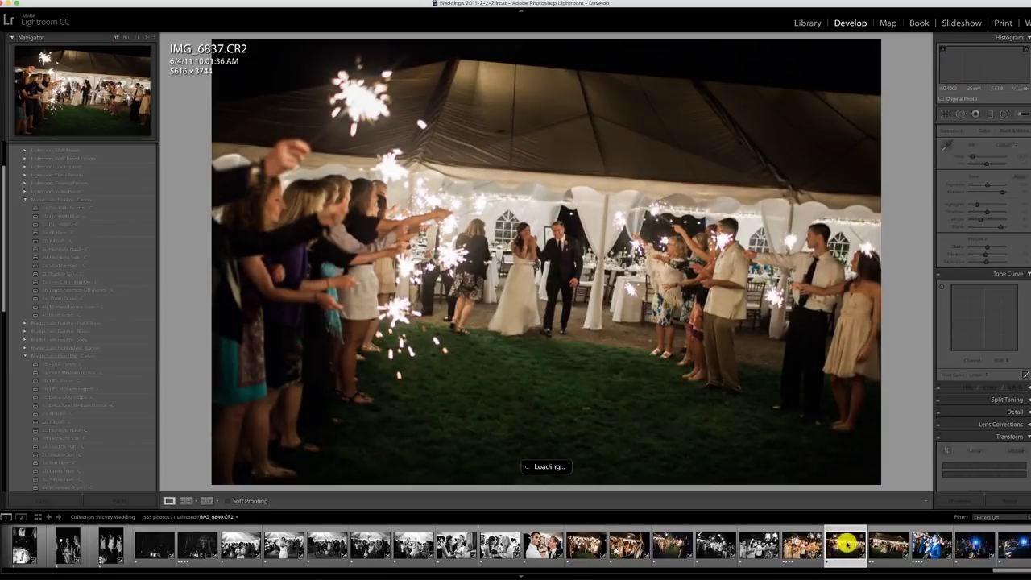
key("r")
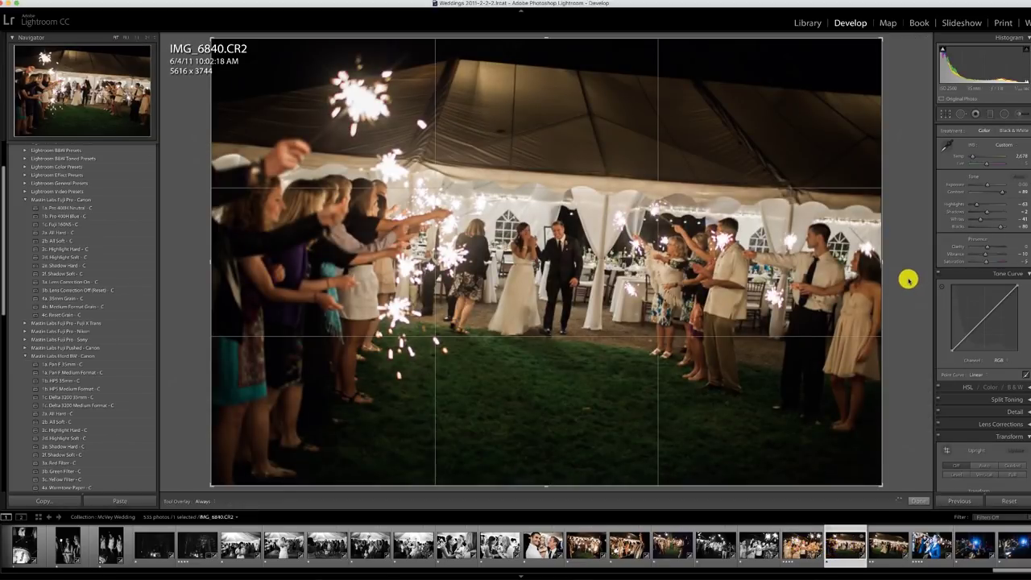
left_click_drag(909, 278, 904, 262)
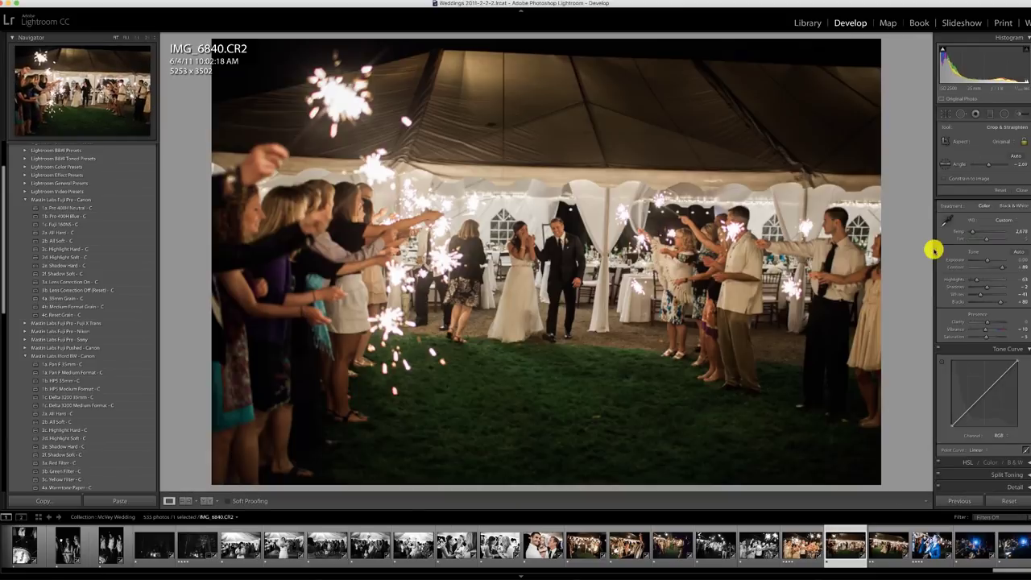
left_click_drag(985, 184, 987, 184)
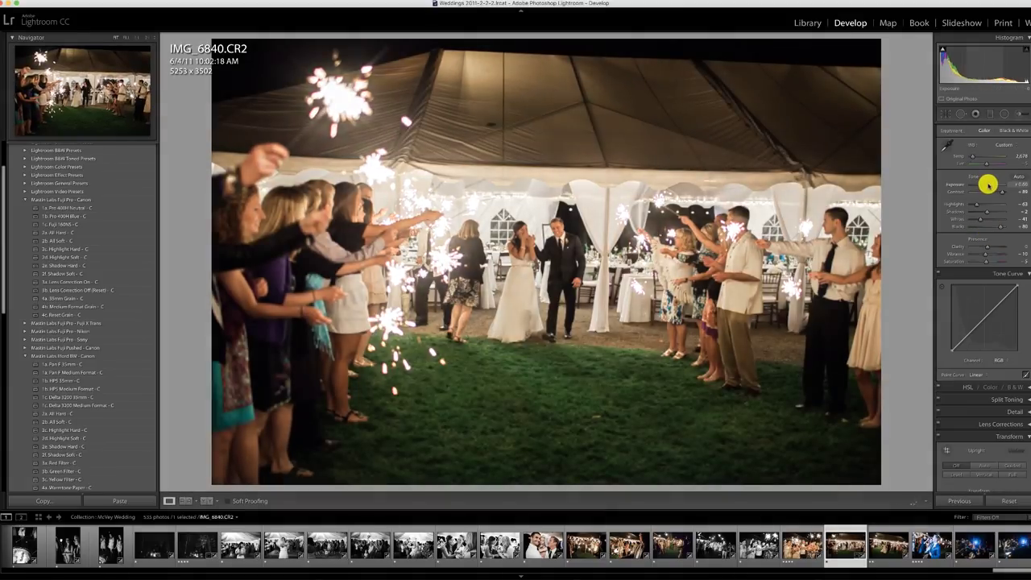
Set the exposure of IMG_6842 to +1.30, straighten it by -4.44 degrees and crop it to 4871 x 3247
key("Right")
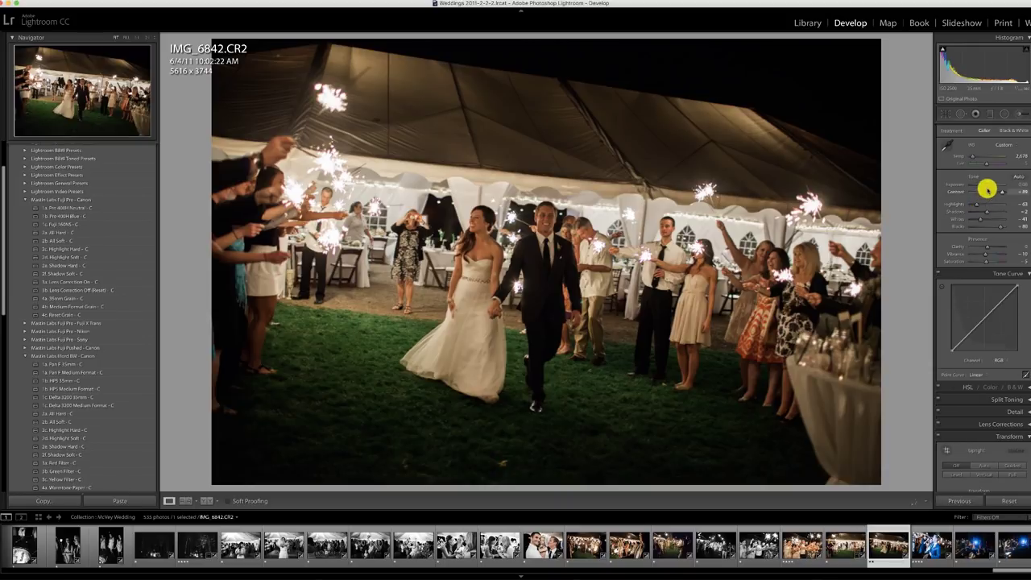
left_click_drag(987, 187, 991, 186)
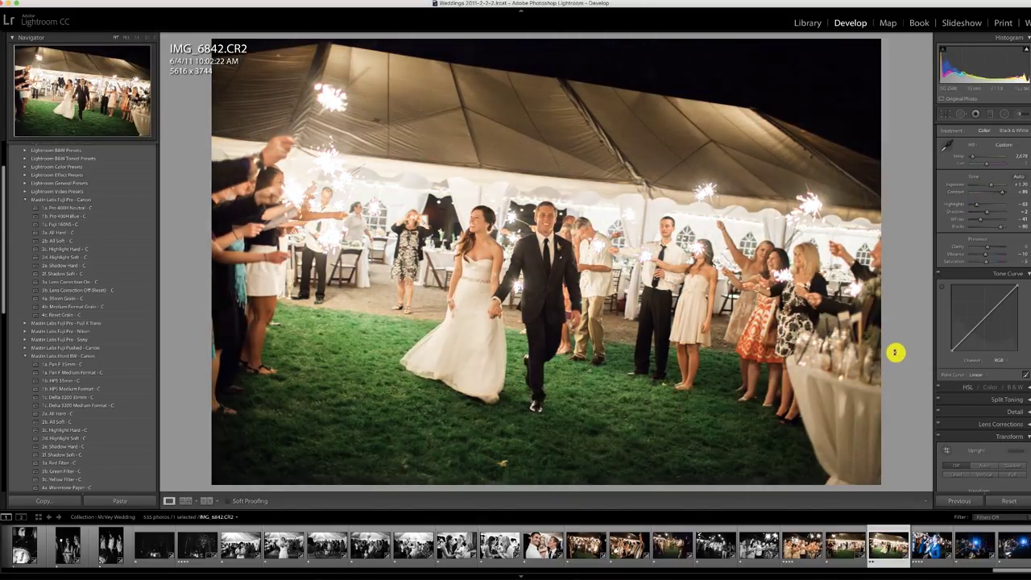
key("r")
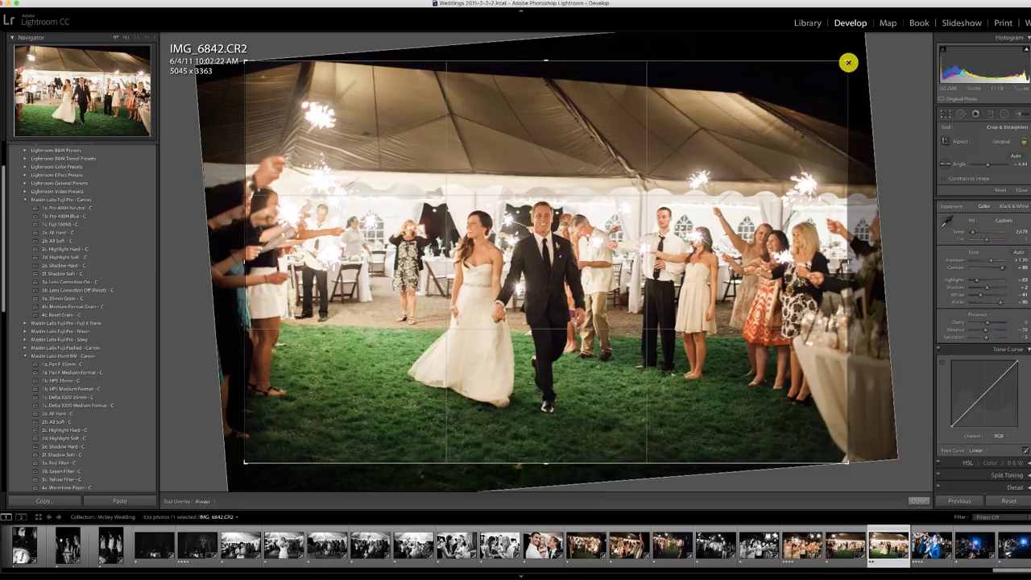
left_click_drag(848, 62, 766, 131)
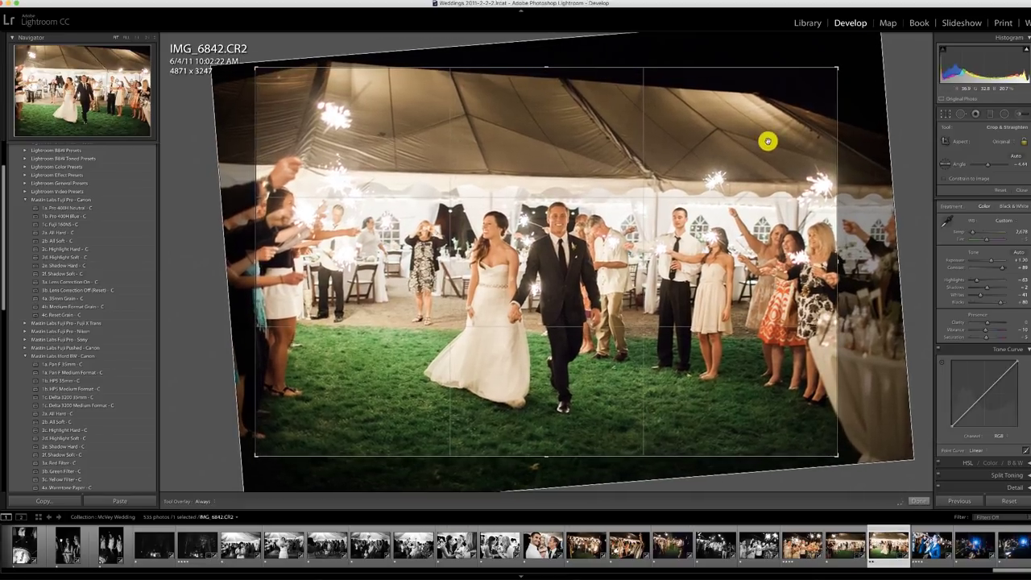
Warm the color temperature of the groom photo IMG_6851, and open the getaway car photo IMG_6856 without the crop overlay
left_click(939, 549)
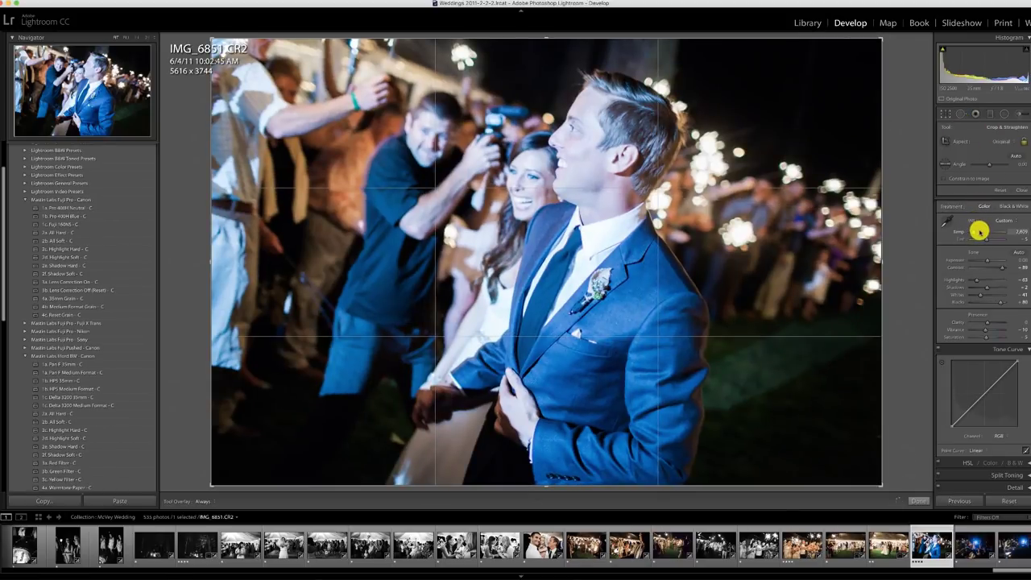
left_click_drag(978, 231, 981, 231)
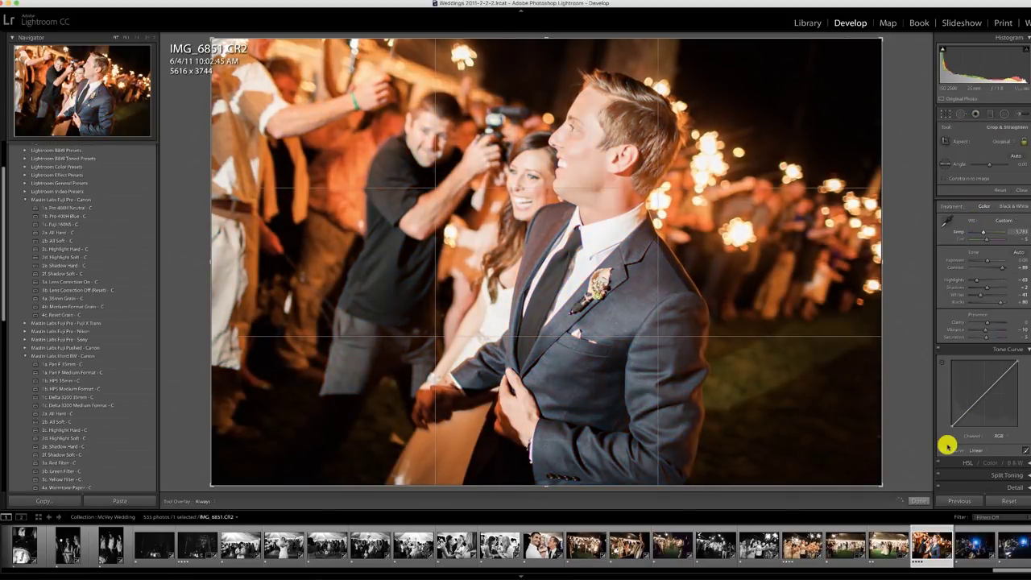
key("Right")
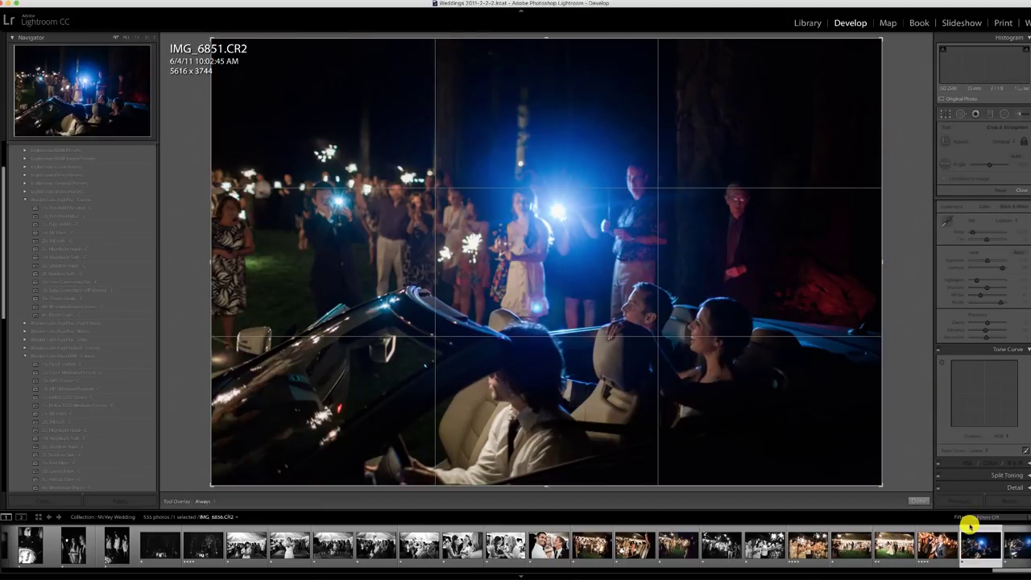
key("r")
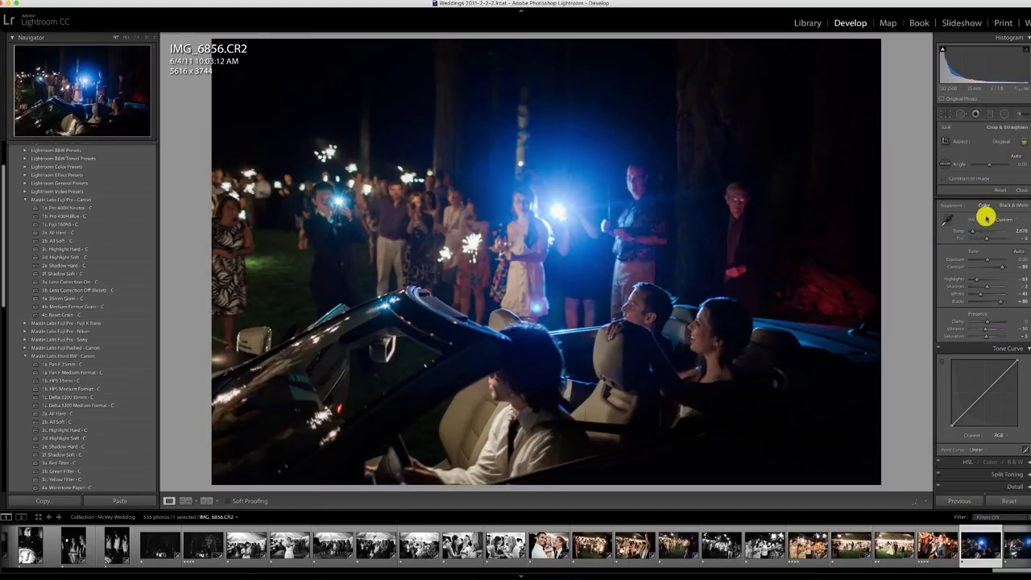
Warm the temperature of the getaway car photo IMG_6856, raise its exposure to +1.80, and apply the same settings to IMG_6857
left_click_drag(975, 157, 992, 183)
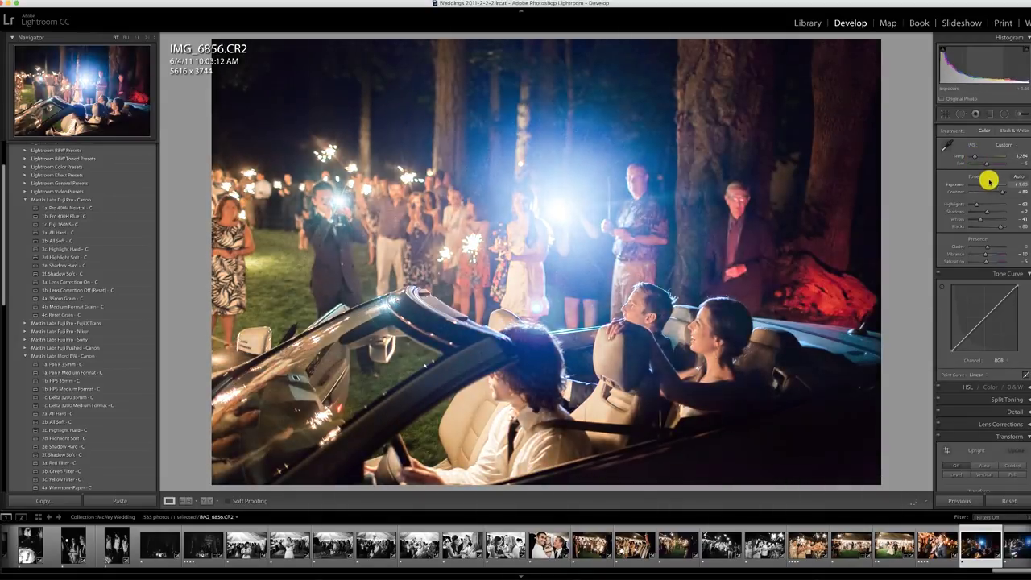
key("Right")
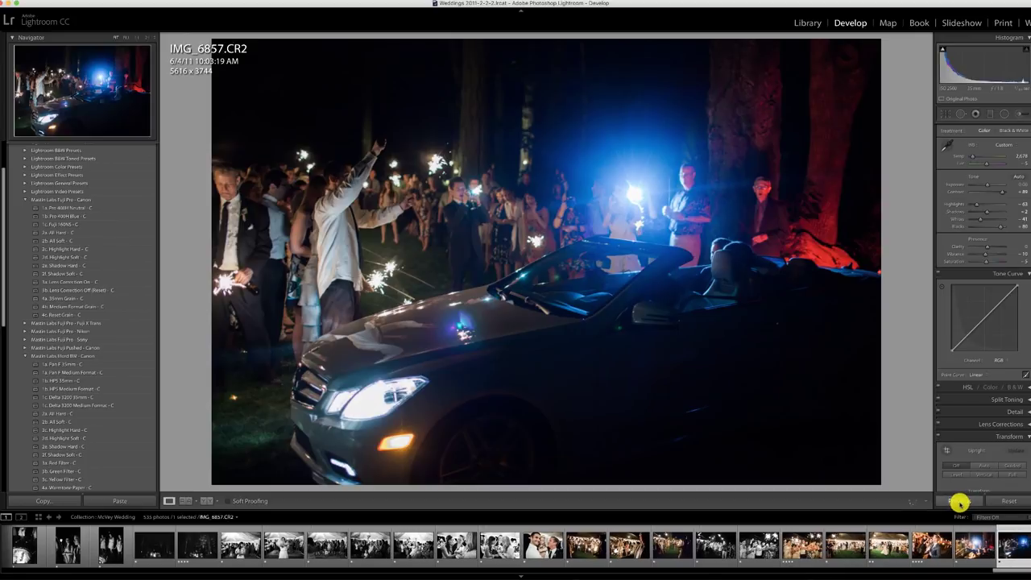
left_click(959, 501)
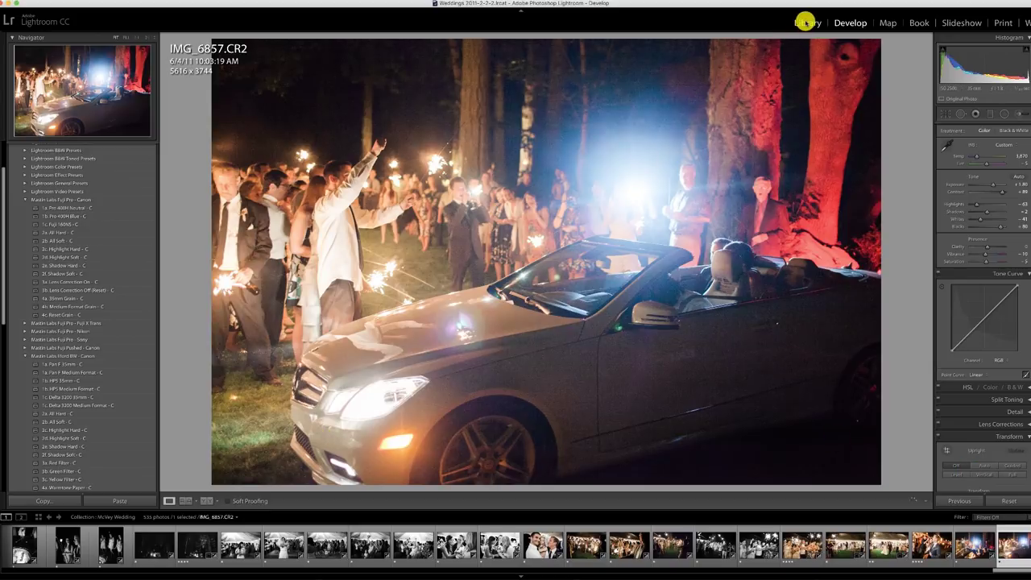
Review the edited wedding photos in the Library grid, from the opening detail shots through the bridal preparation photos
left_click(805, 22)
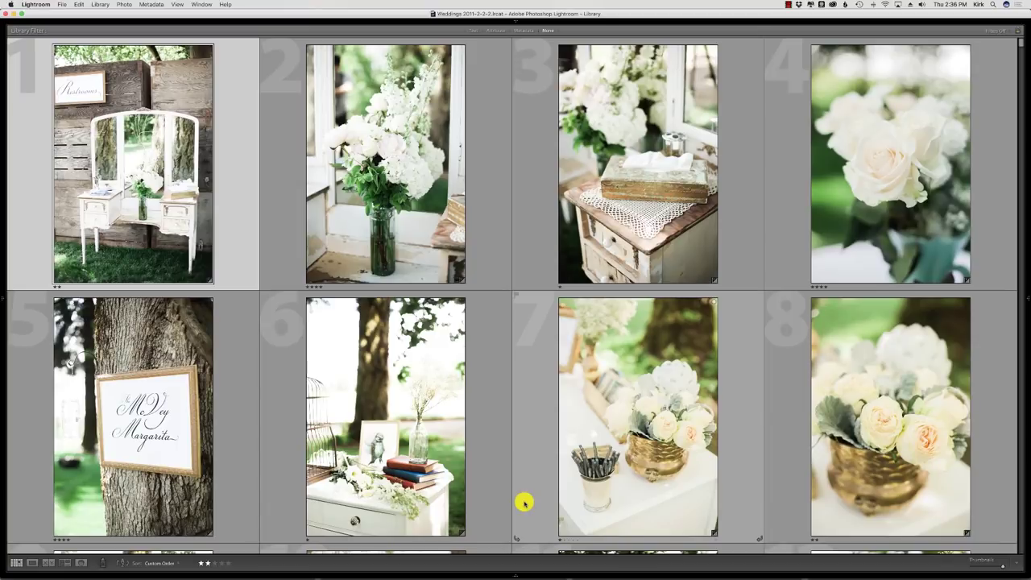
key("Down")
key("Down")
key("Down")
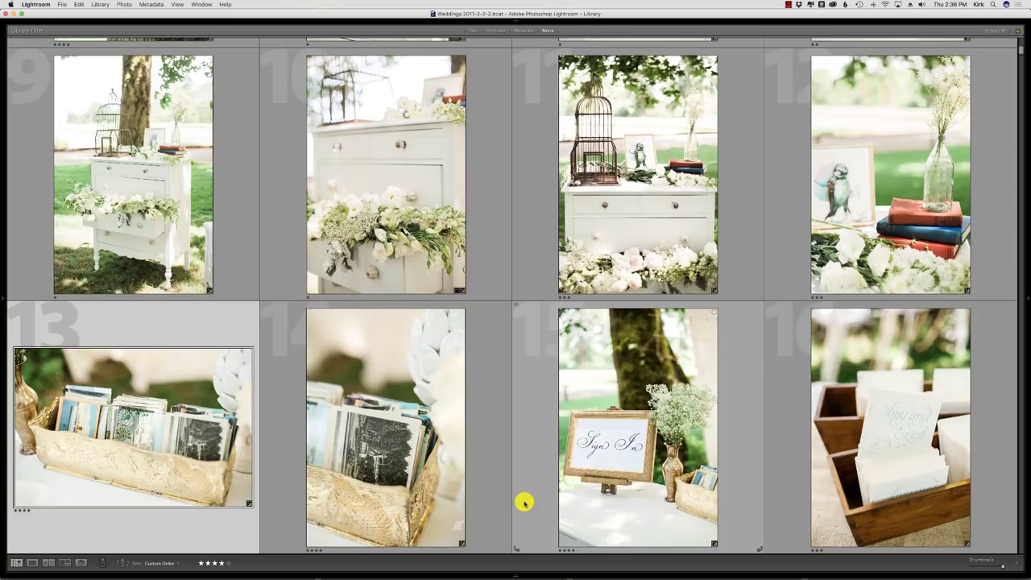
key("Down")
key("Down")
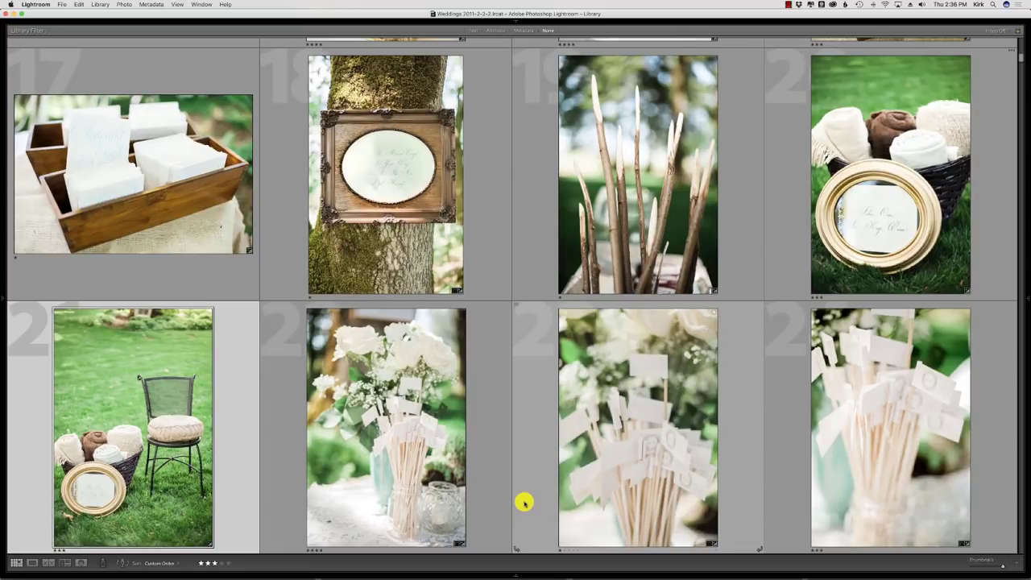
key("Down")
key("Down")
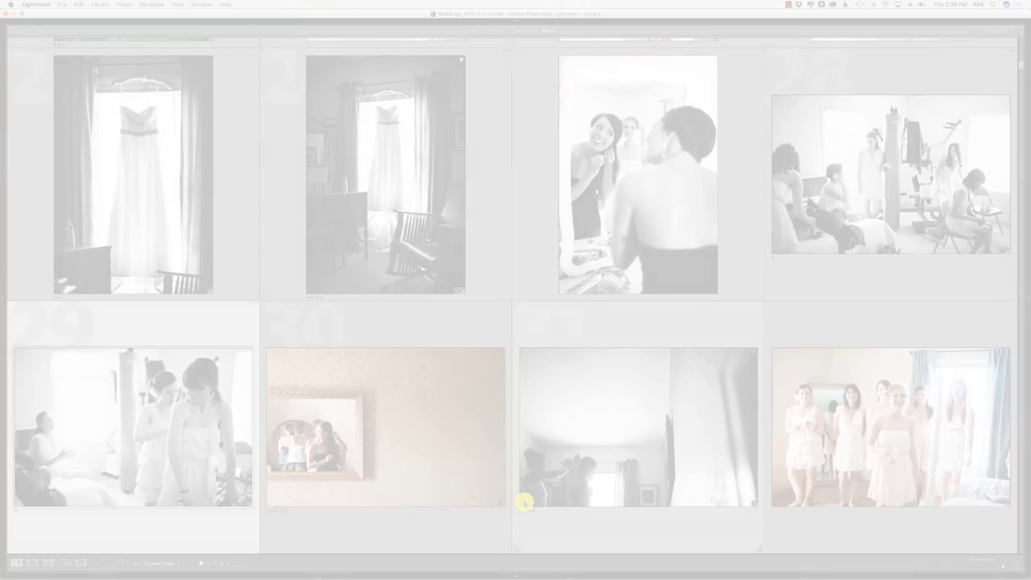